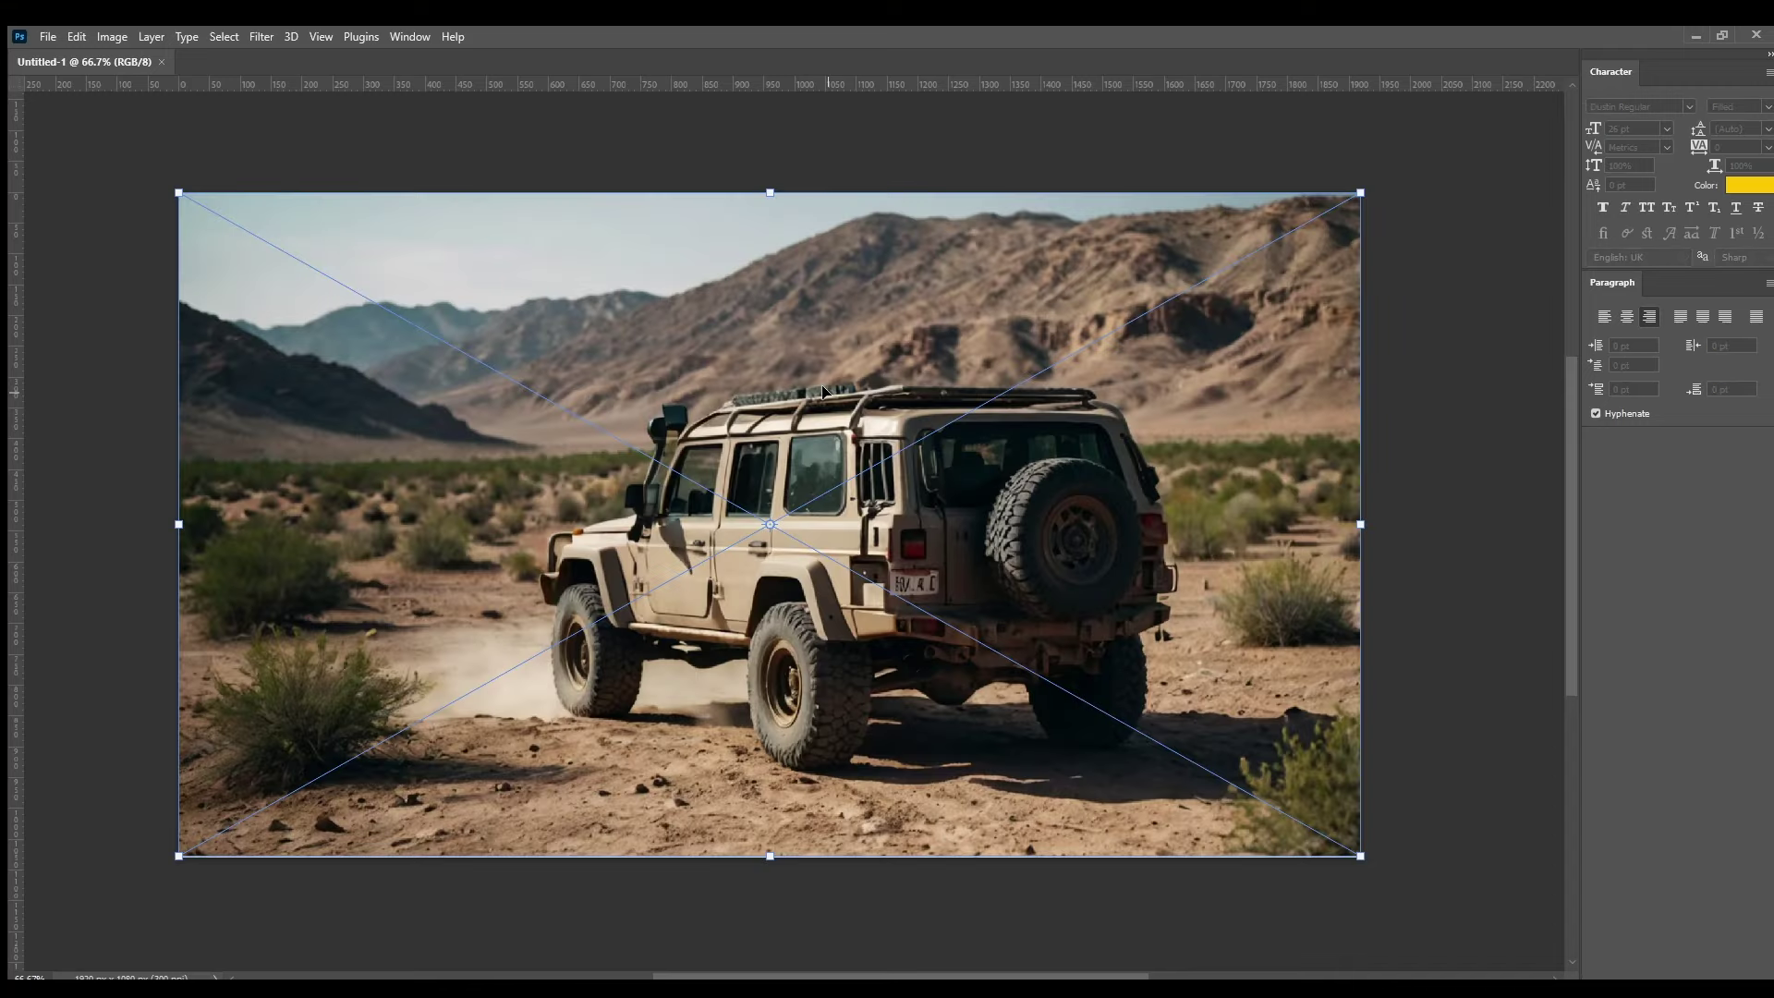
Step: Commit the placed desert jeep photo and draw a marquee selection around the jeep
key("Return")
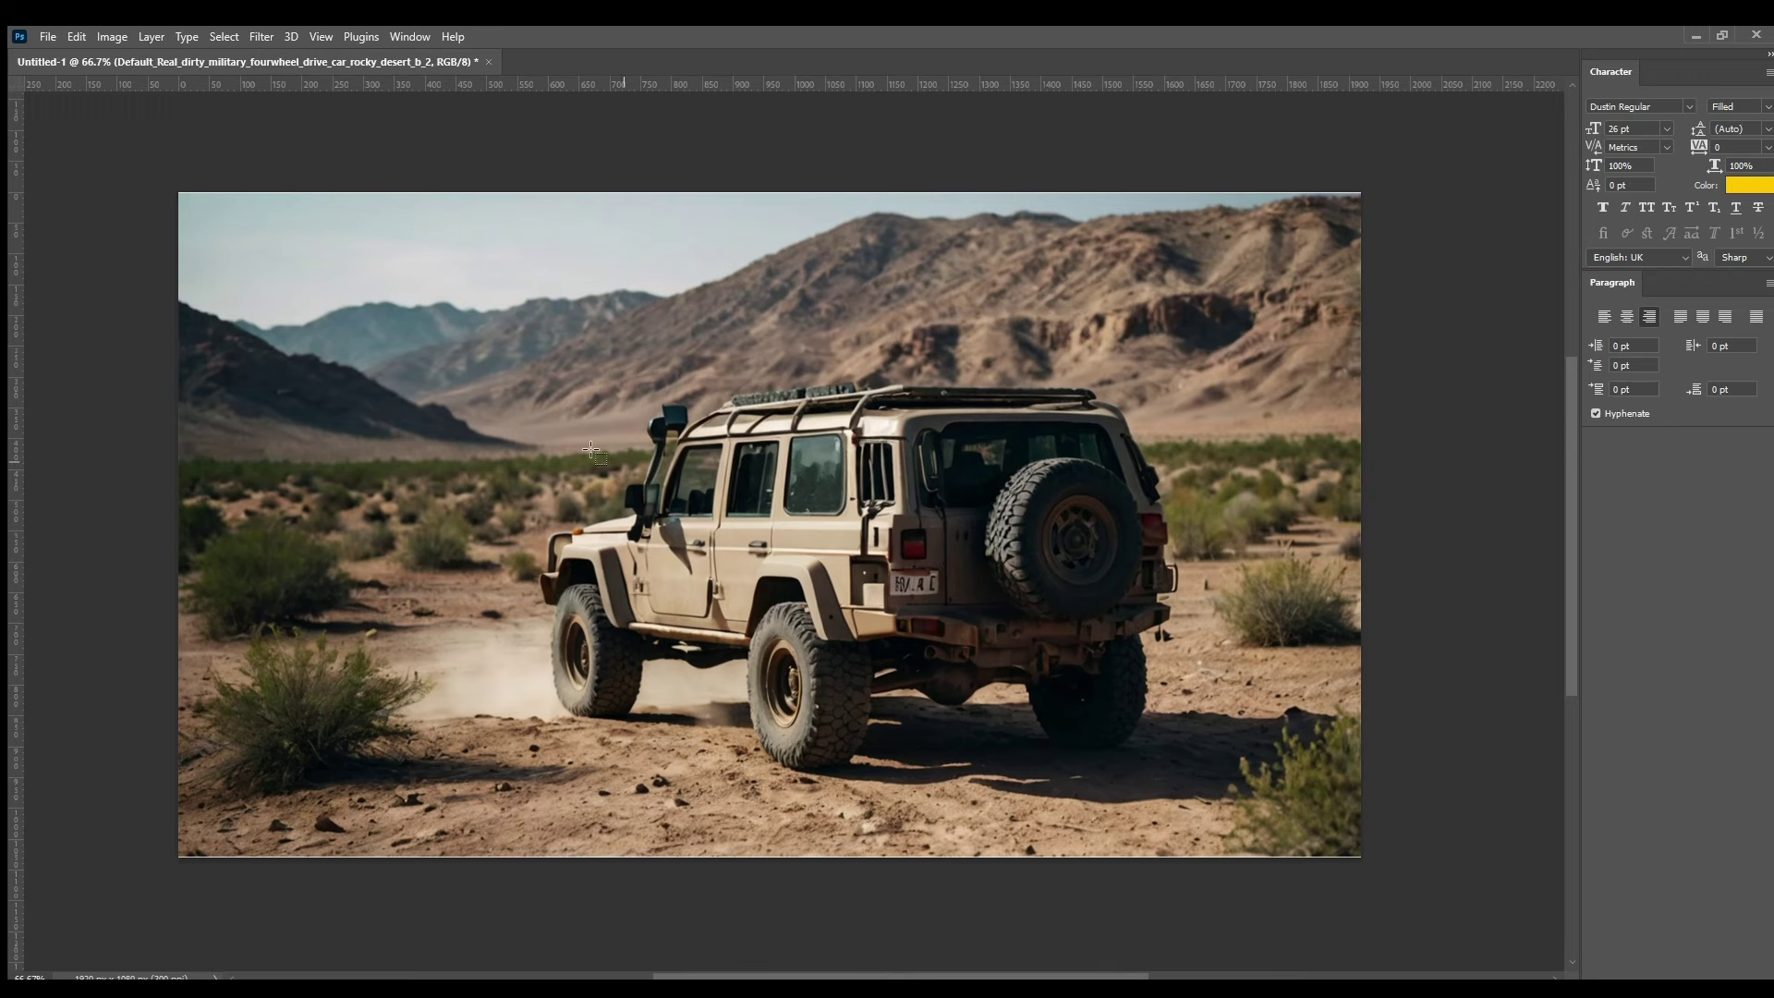
left_click_drag(515, 387, 1193, 784)
Step: Copy the jeep to Layer 1 and erase the bumper fragment and front-tire shadow
key("ctrl+j")
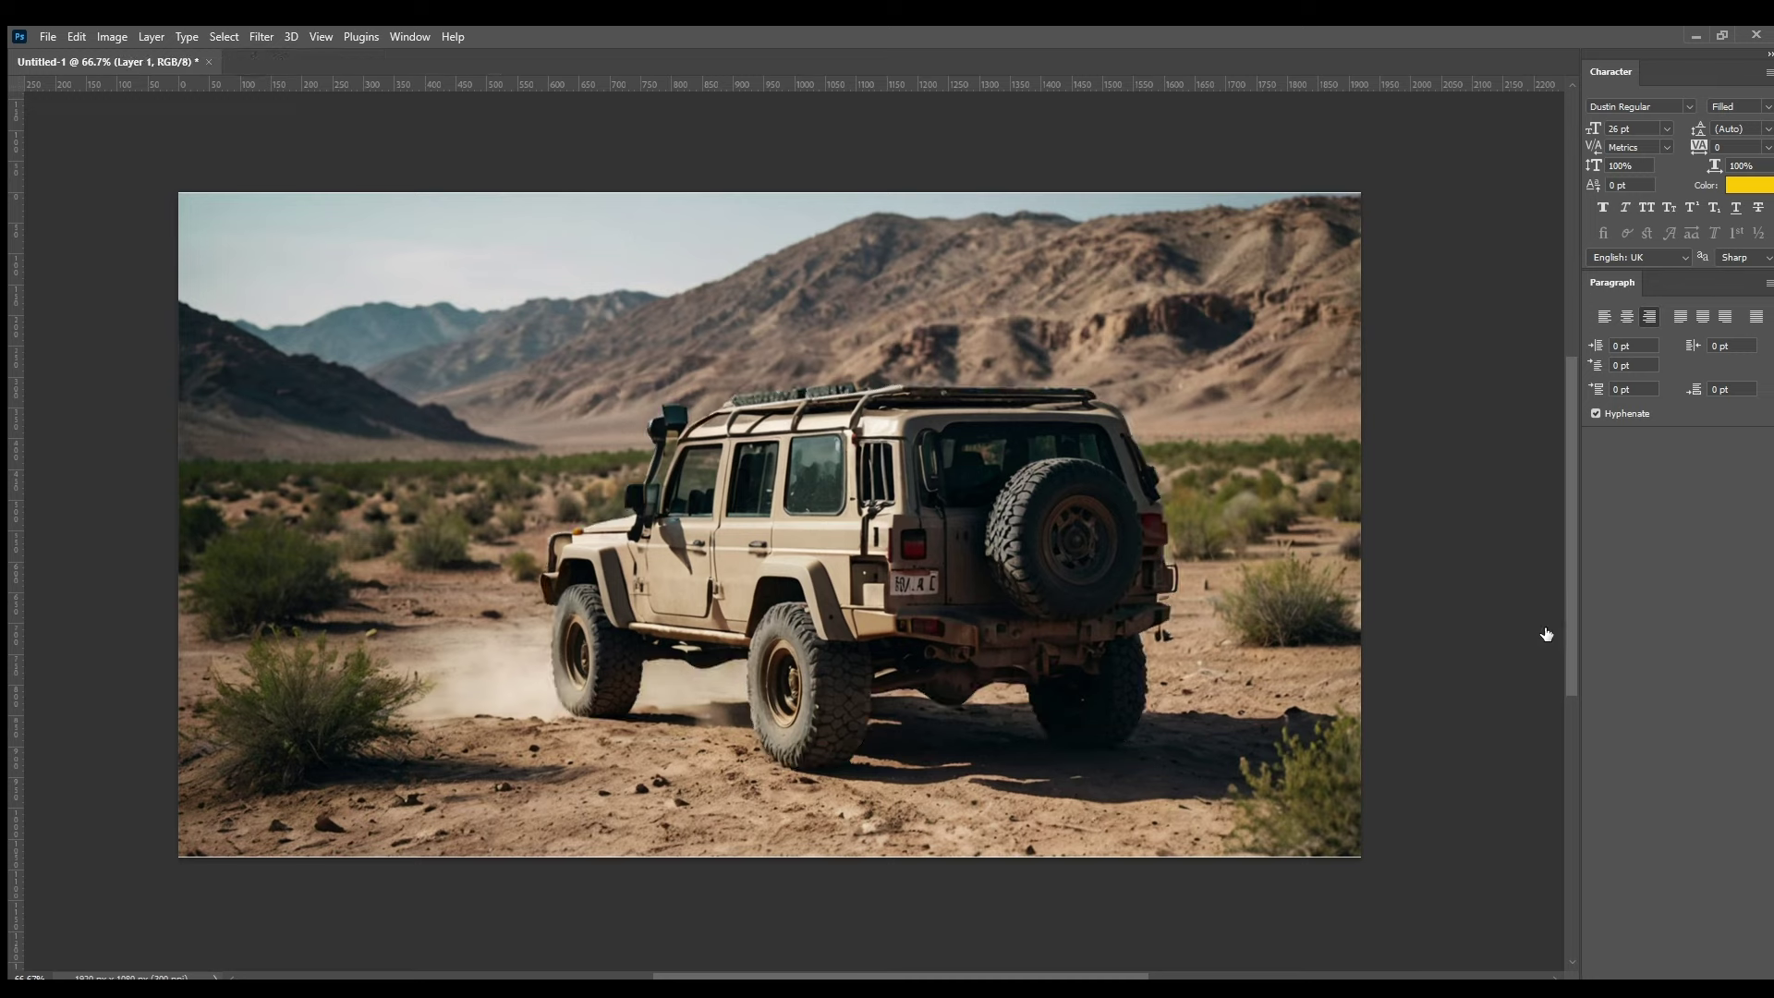
scroll(1192, 634, "up", 5)
scroll(1193, 634, "up", 2)
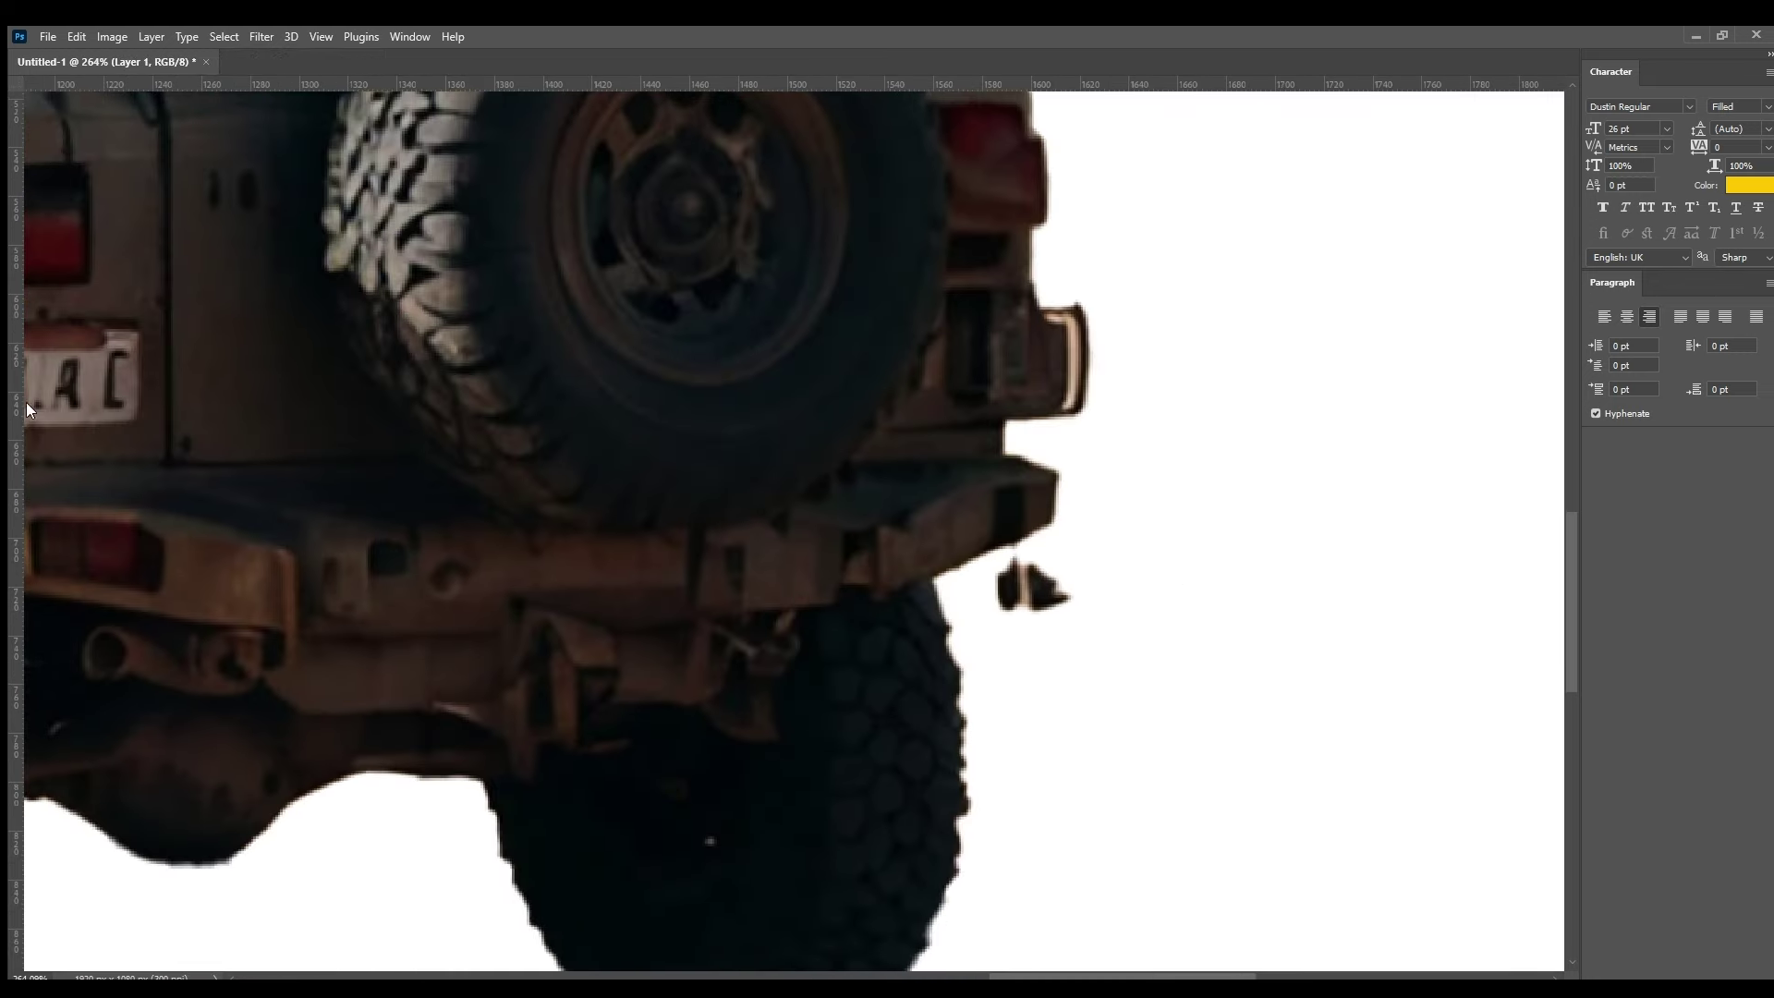
mouse_move(1068, 598)
left_mouse_down()
mouse_move(1012, 602)
mouse_move(654, 373)
mouse_move(566, 244)
left_mouse_up()
left_click_drag(827, 673, 592, 707)
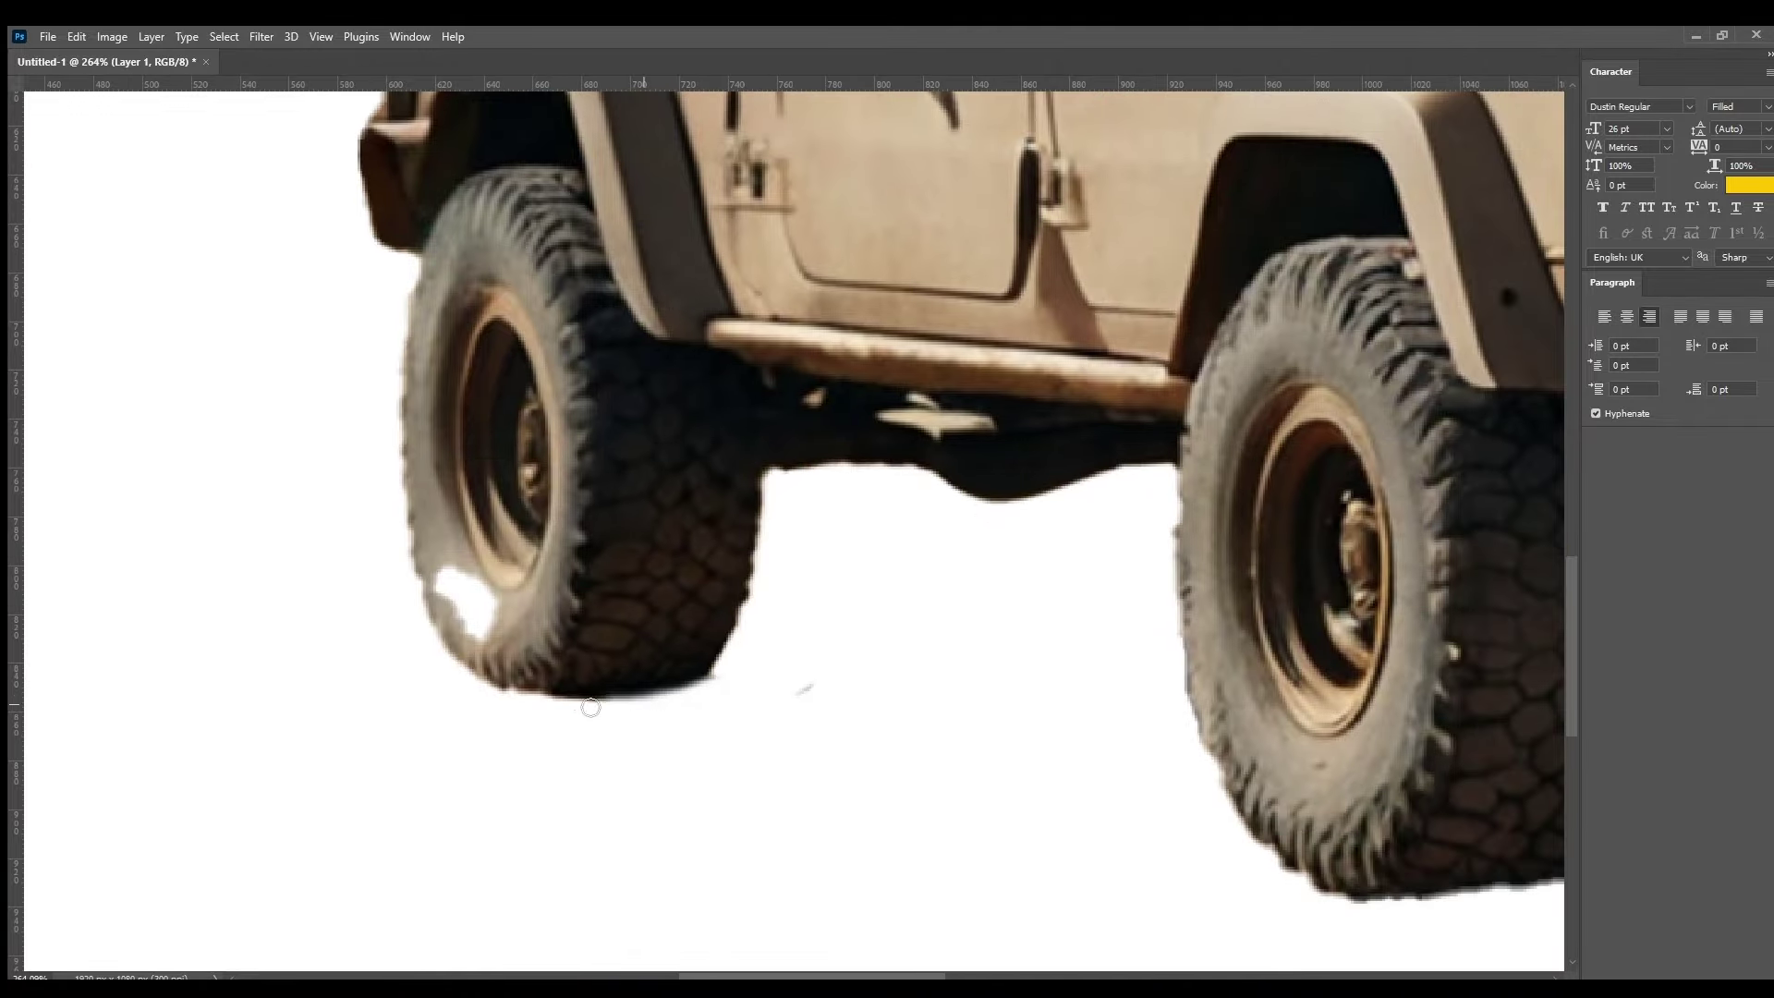
Step: Clone-stamp tire texture over the white spot on the front tire
scroll(402, 591, "up", 3)
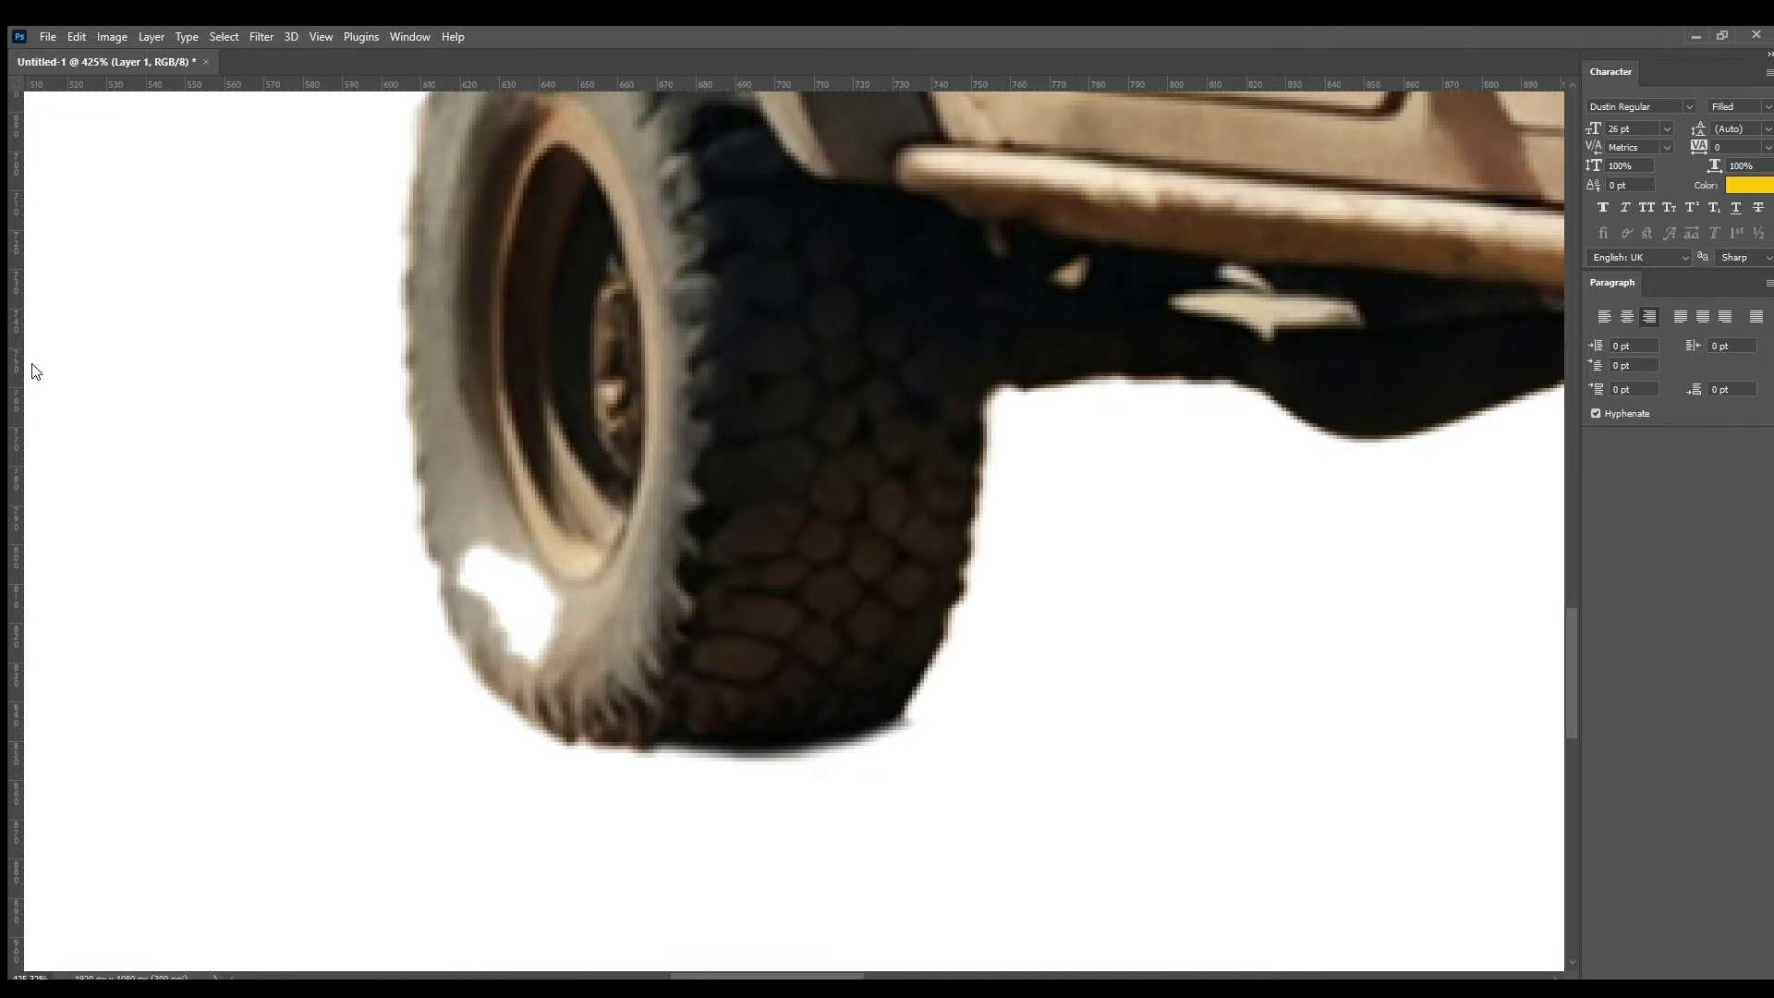
left_click(569, 620, "alt")
left_click_drag(481, 573, 554, 668)
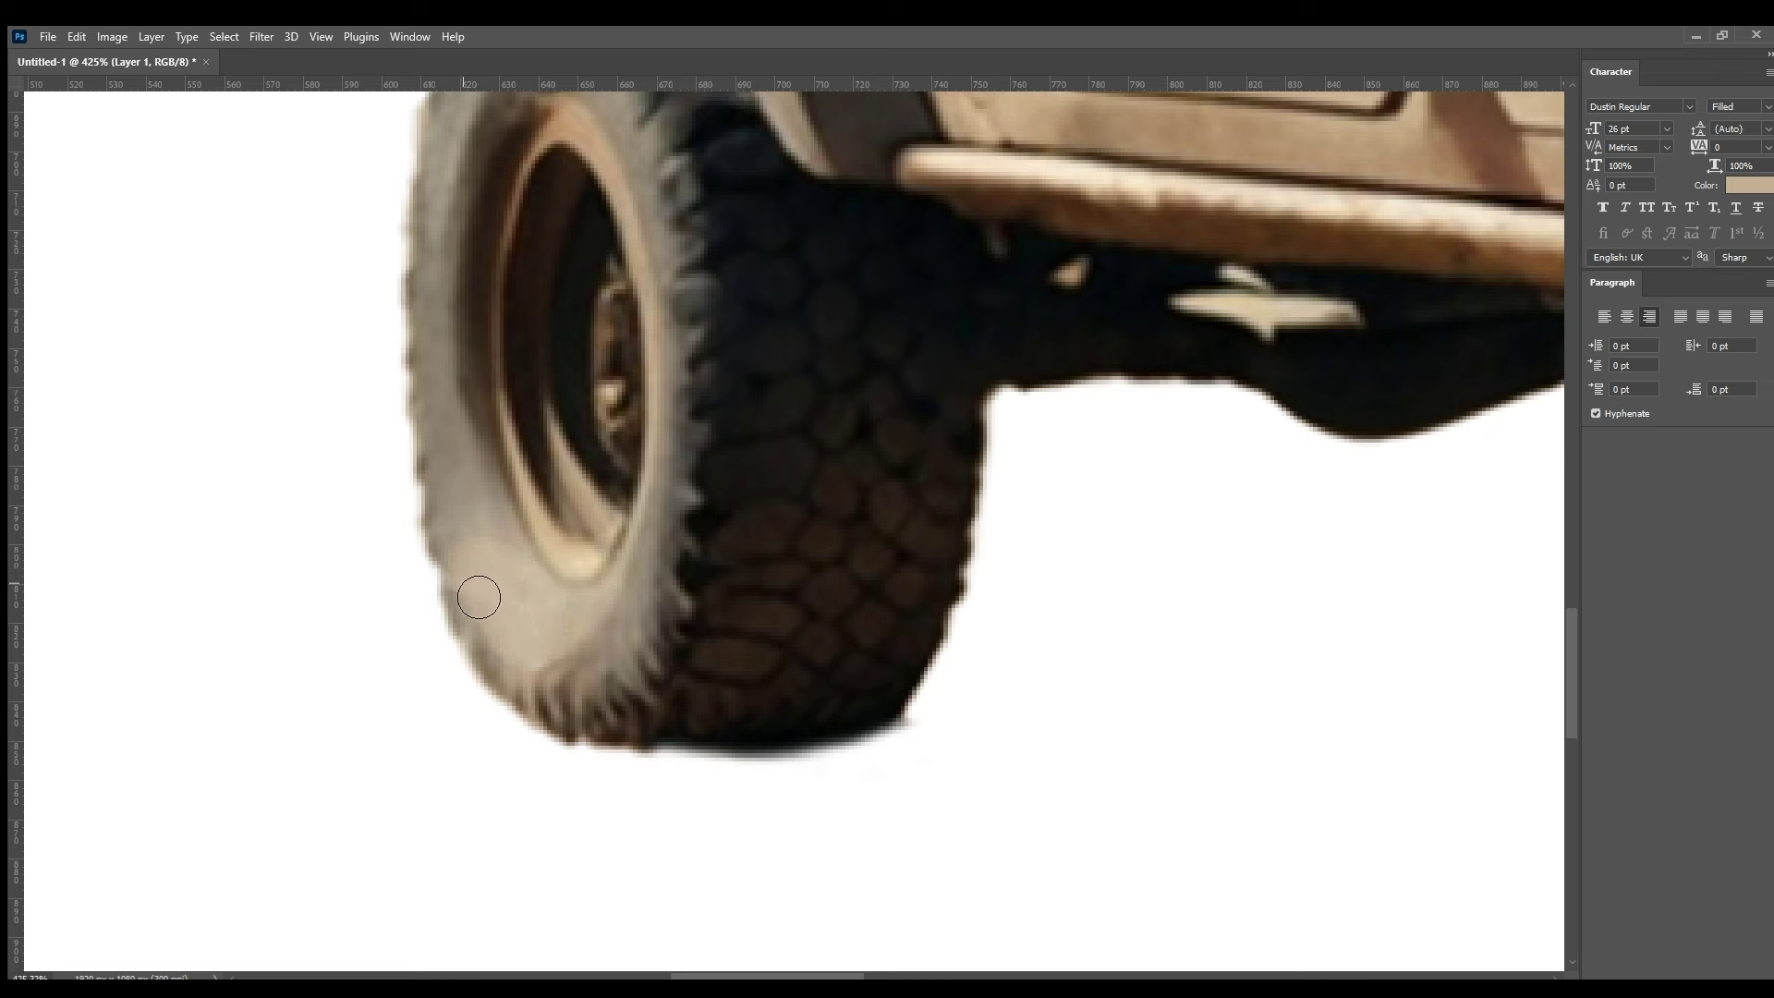
scroll(543, 601, "down", 5)
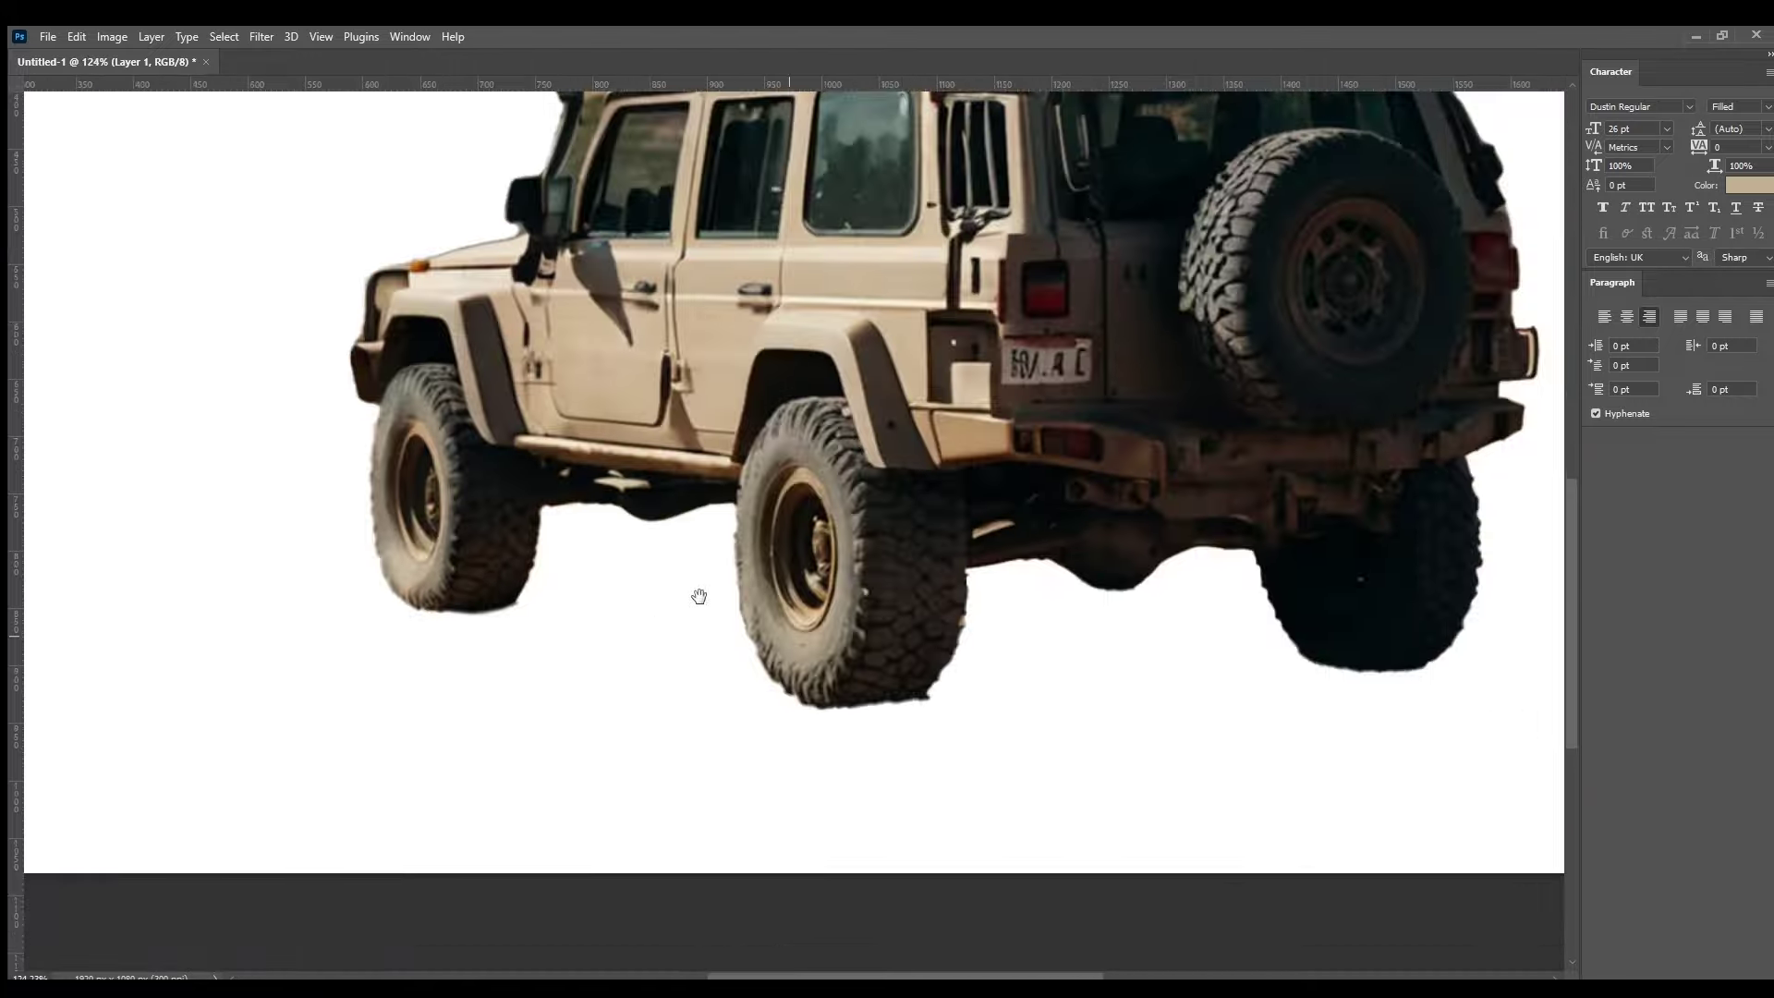
scroll(752, 641, "up", 4)
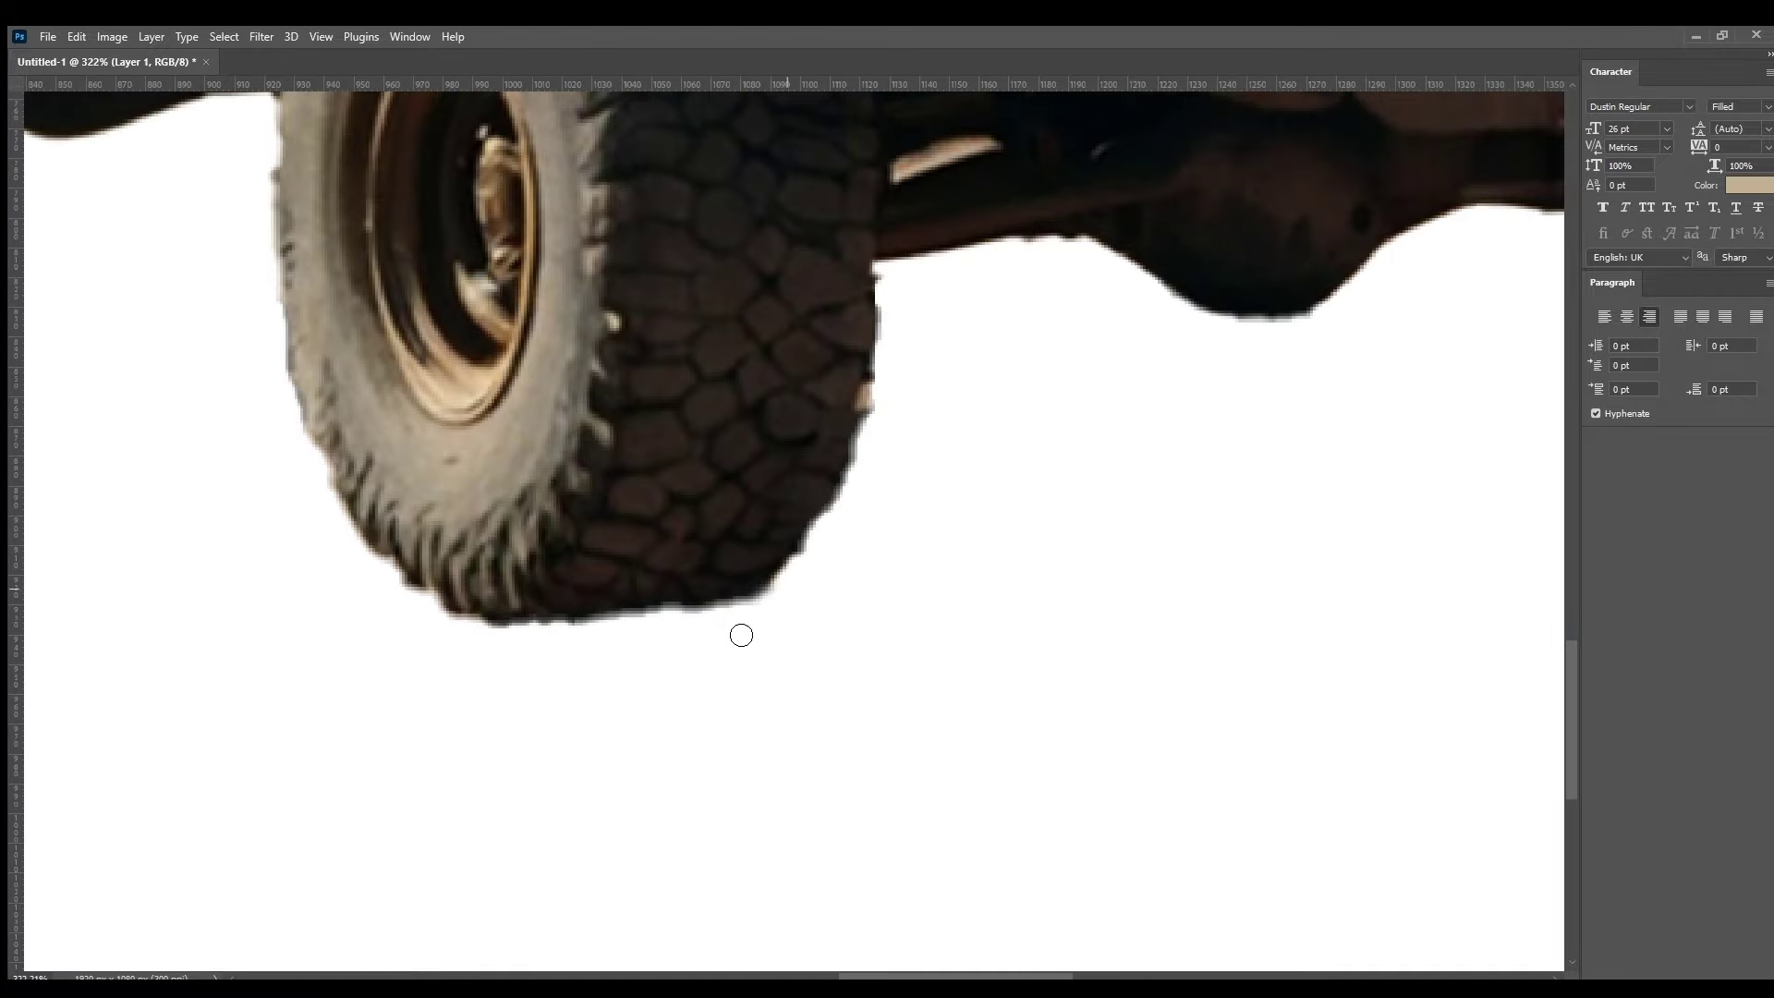
scroll(748, 616, "down", 5)
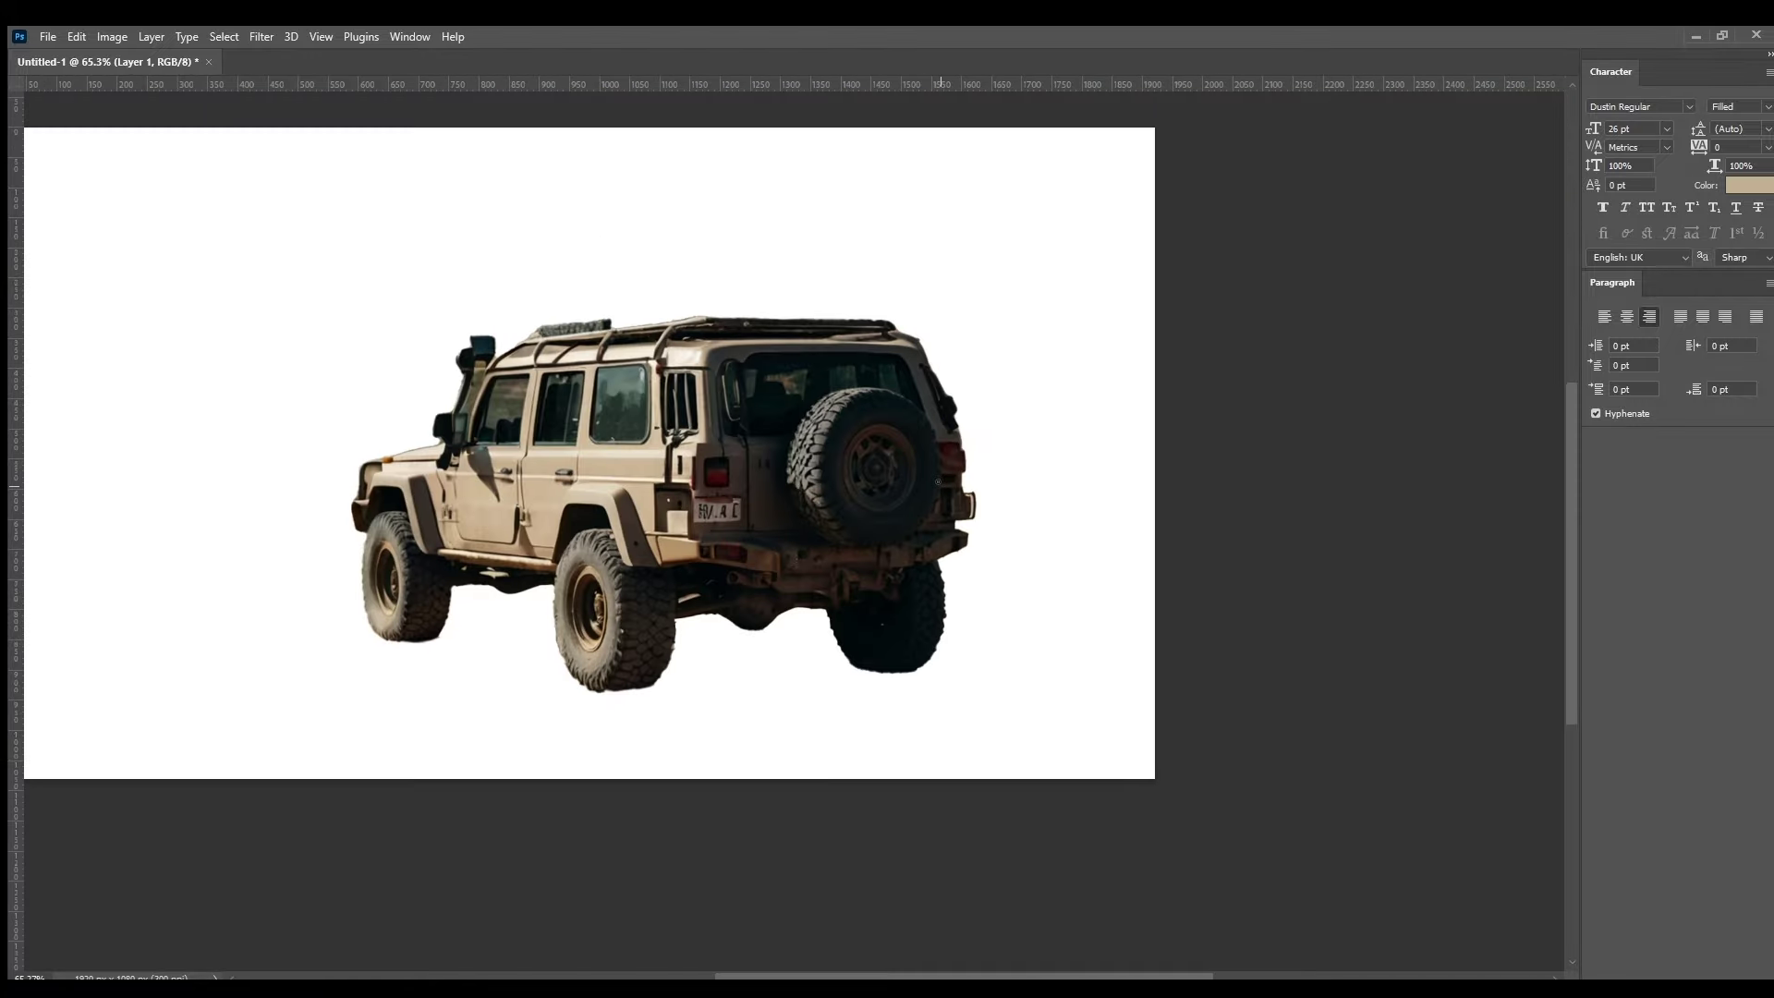
scroll(534, 322, "up", 2)
scroll(533, 322, "up", 2)
scroll(534, 293, "down", 4)
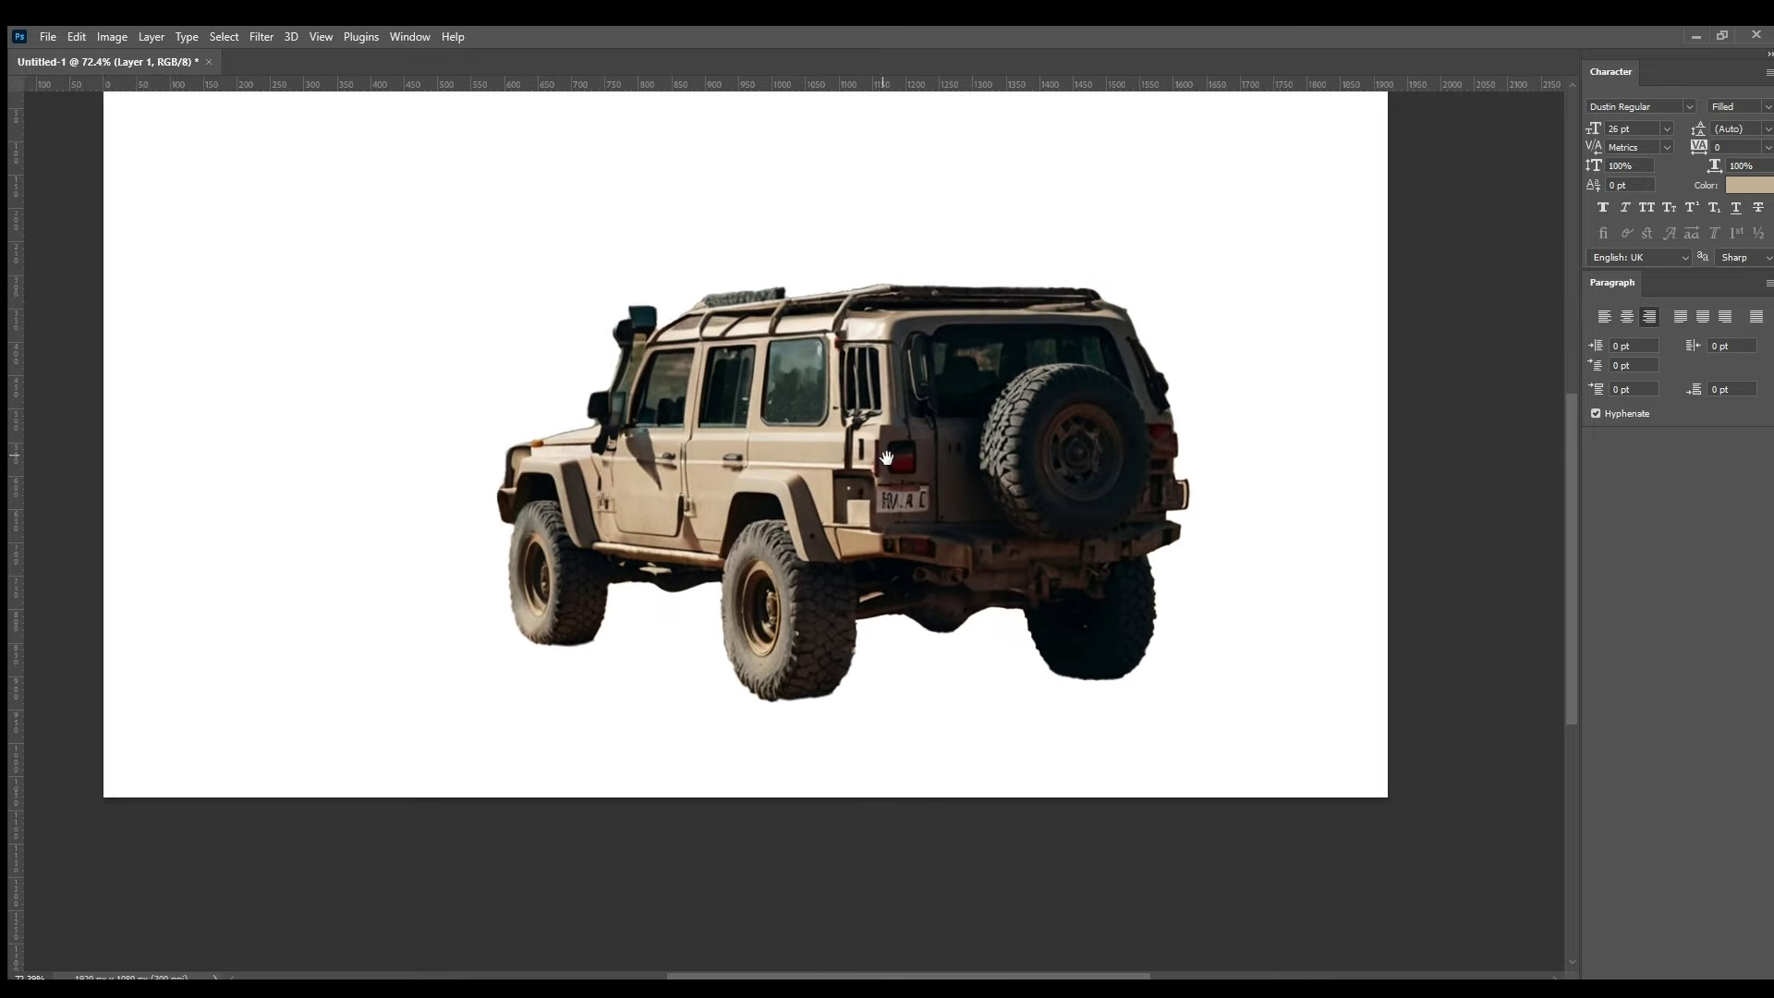
scroll(556, 534, "up", 3)
scroll(731, 537, "up", 2)
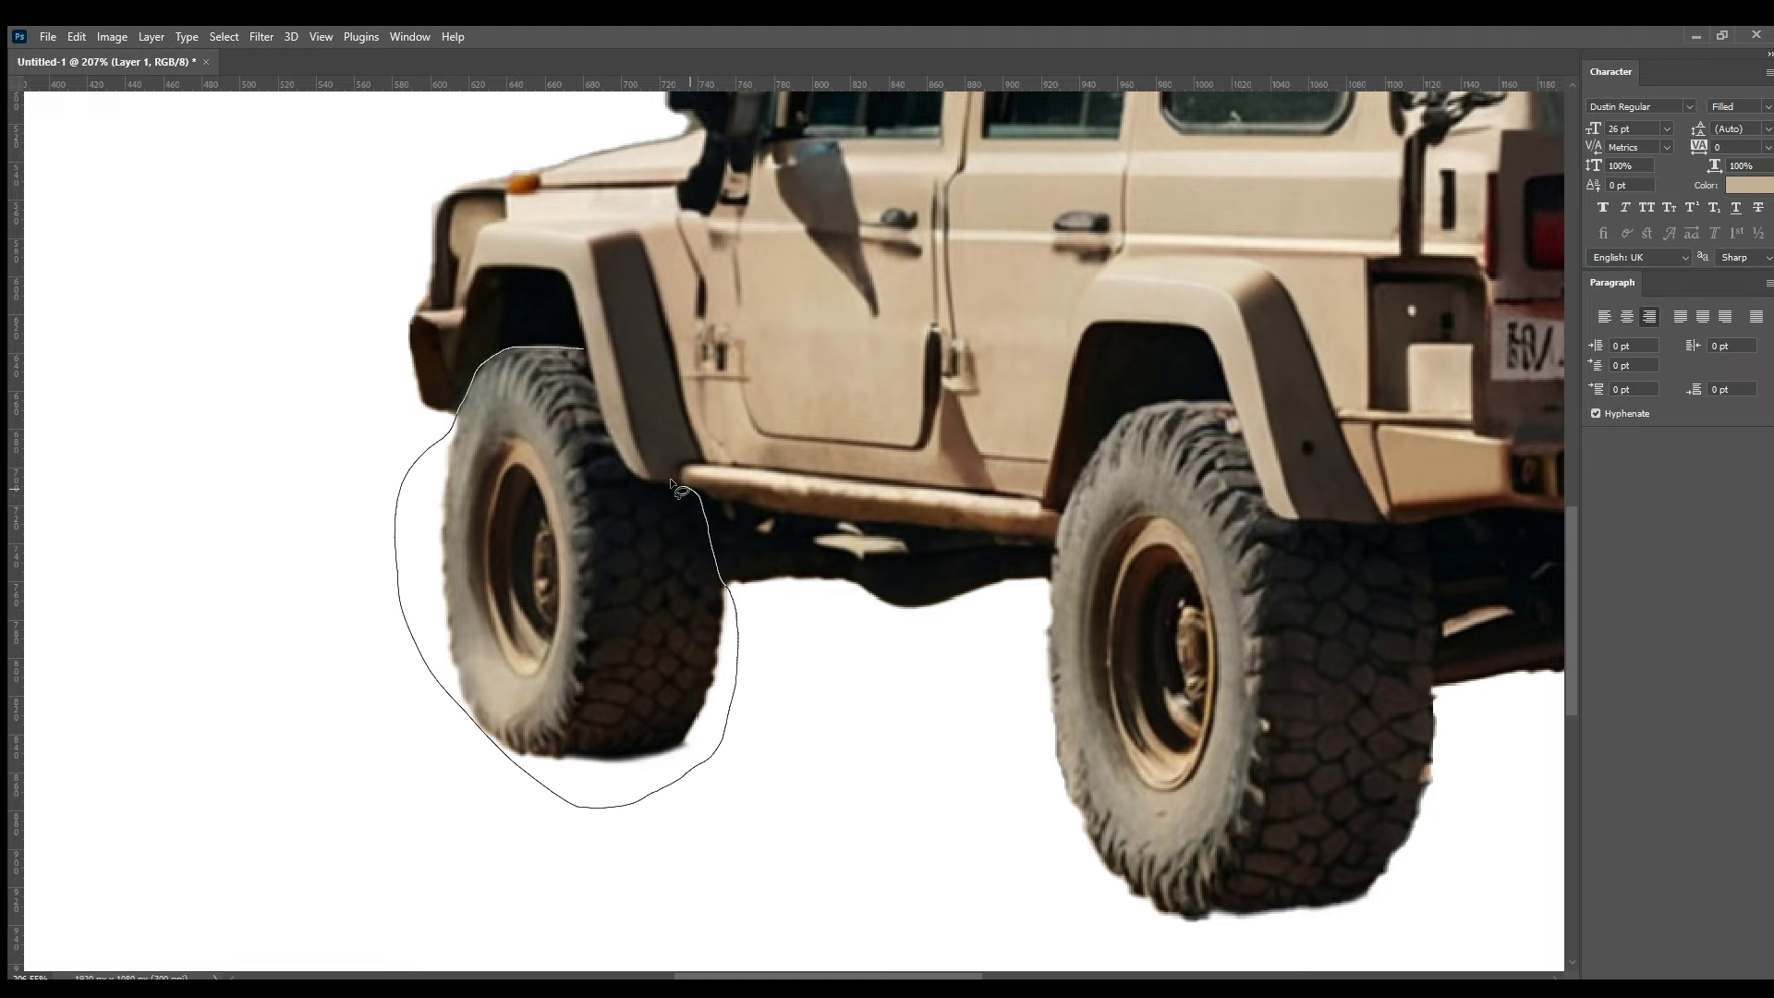
Step: Lasso the front wheel and copy it onto Layer 2
left_click_drag(576, 357, 577, 346)
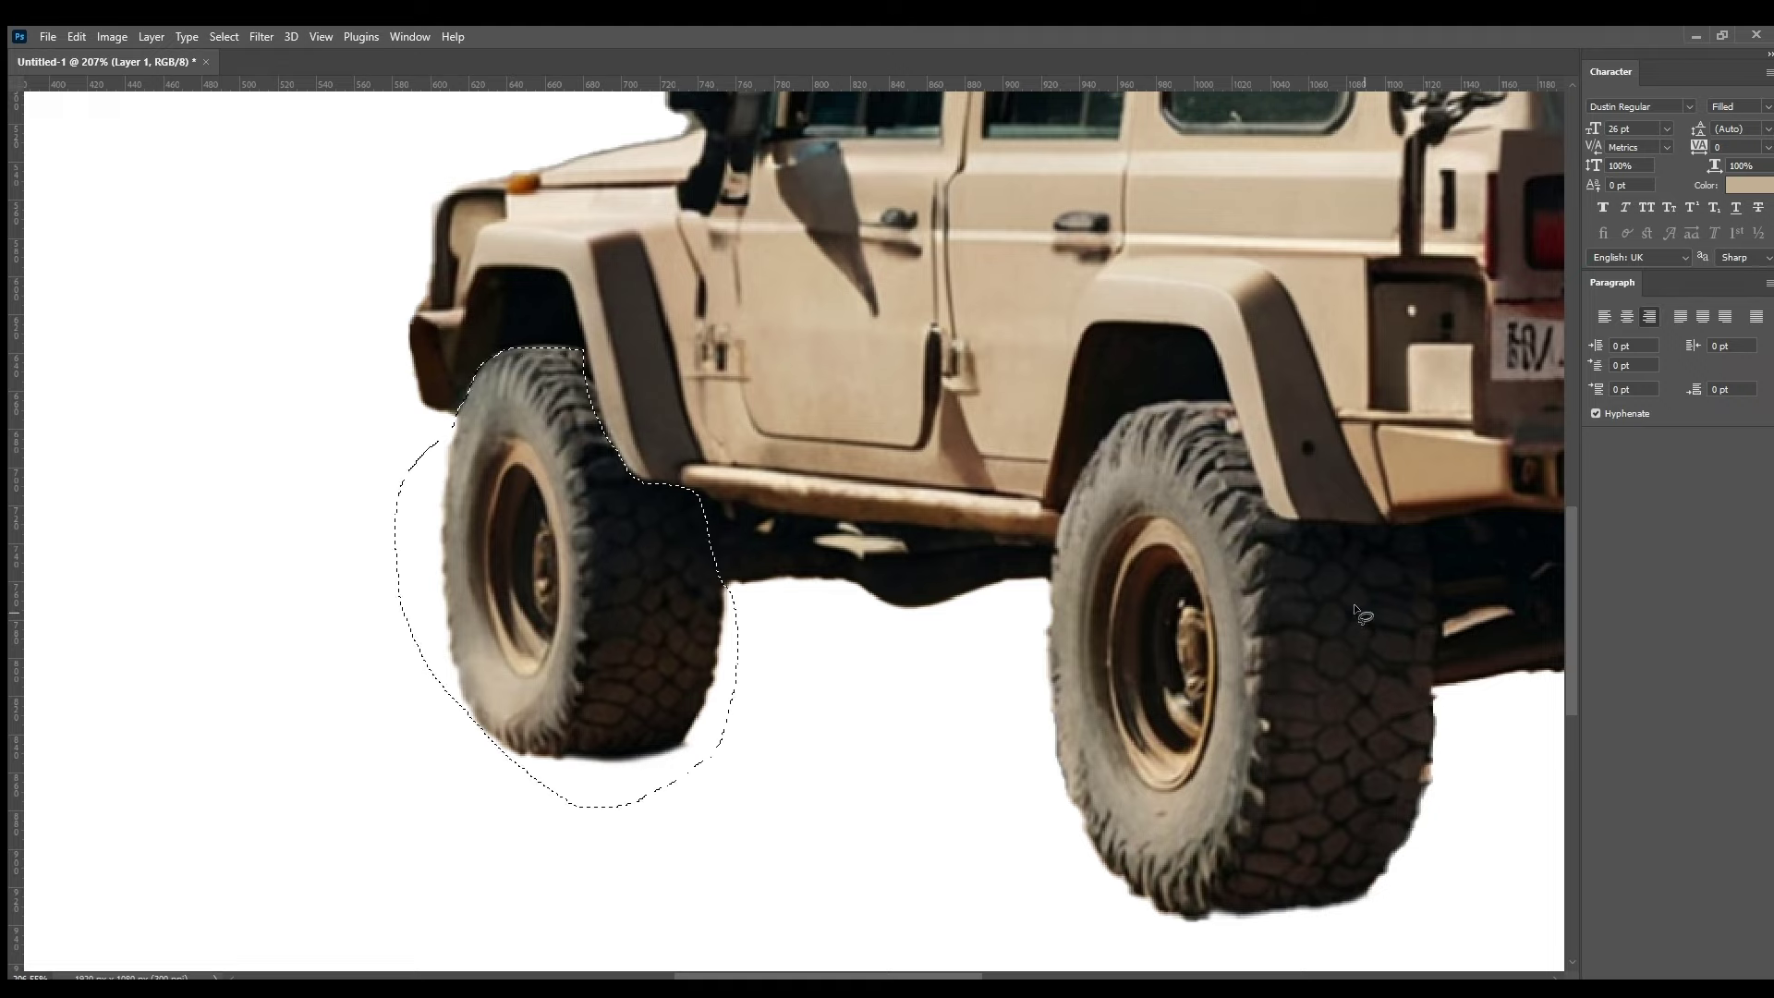
scroll(616, 447, "up", 2)
scroll(616, 448, "up", 2)
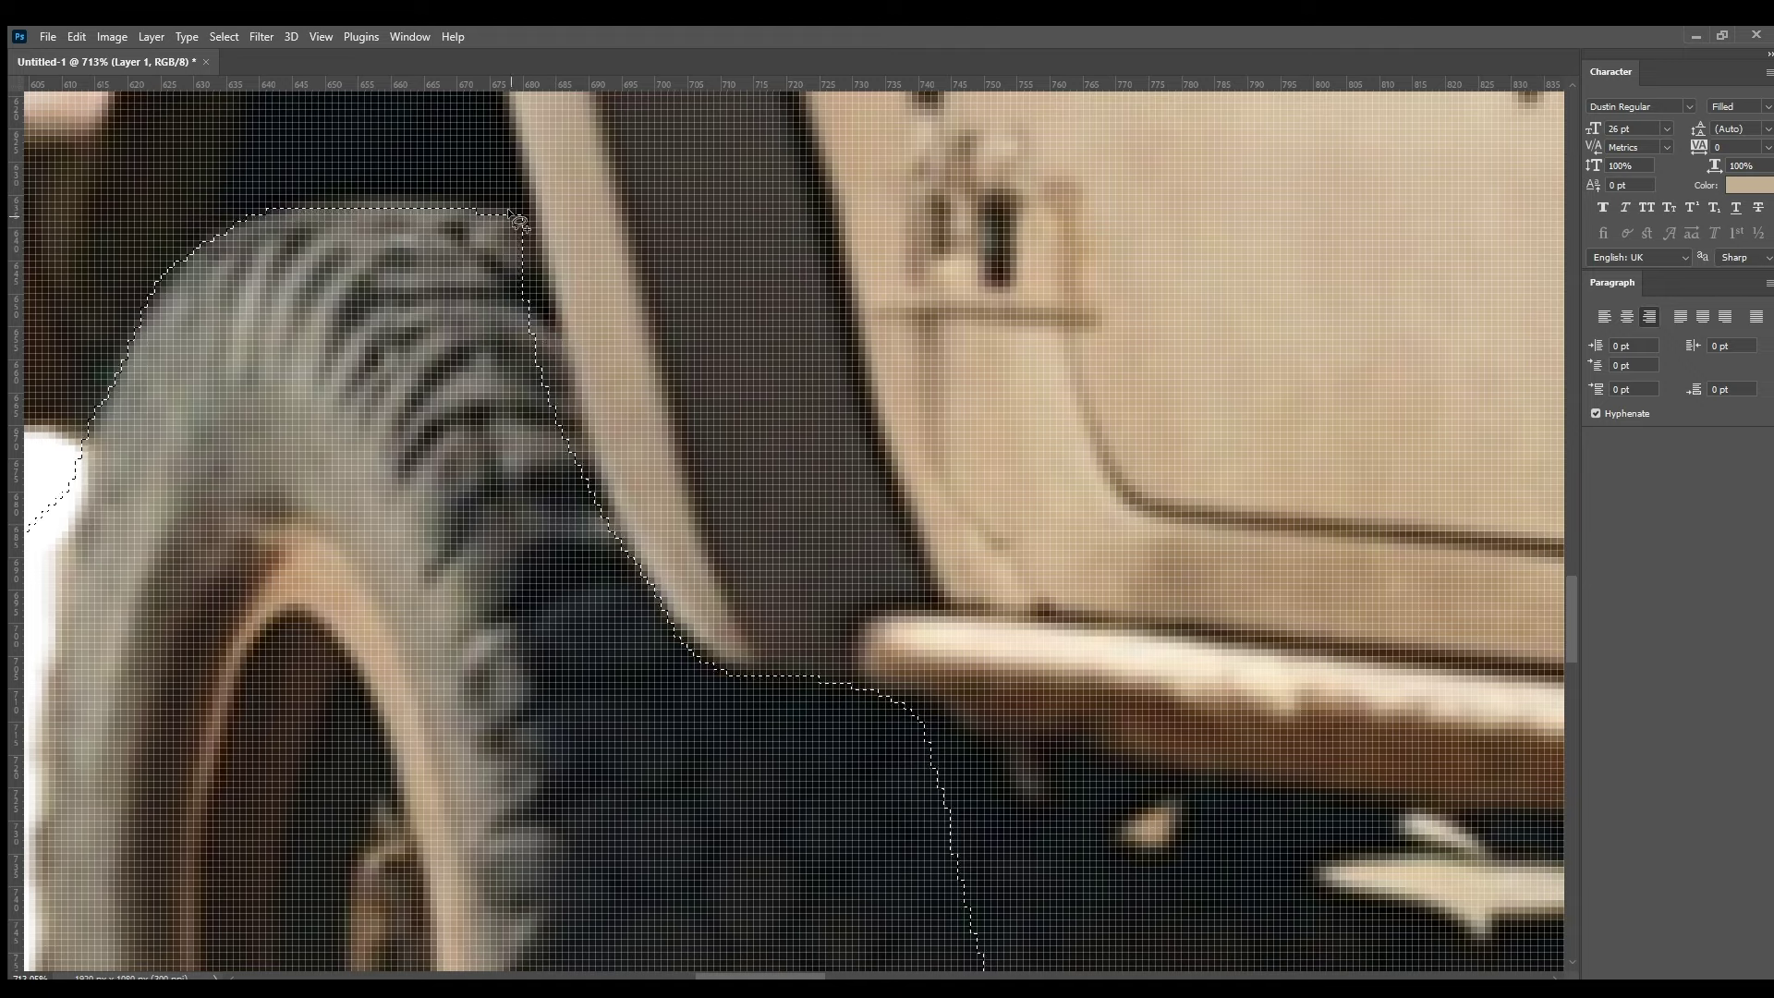
left_click_drag(599, 492, 481, 296)
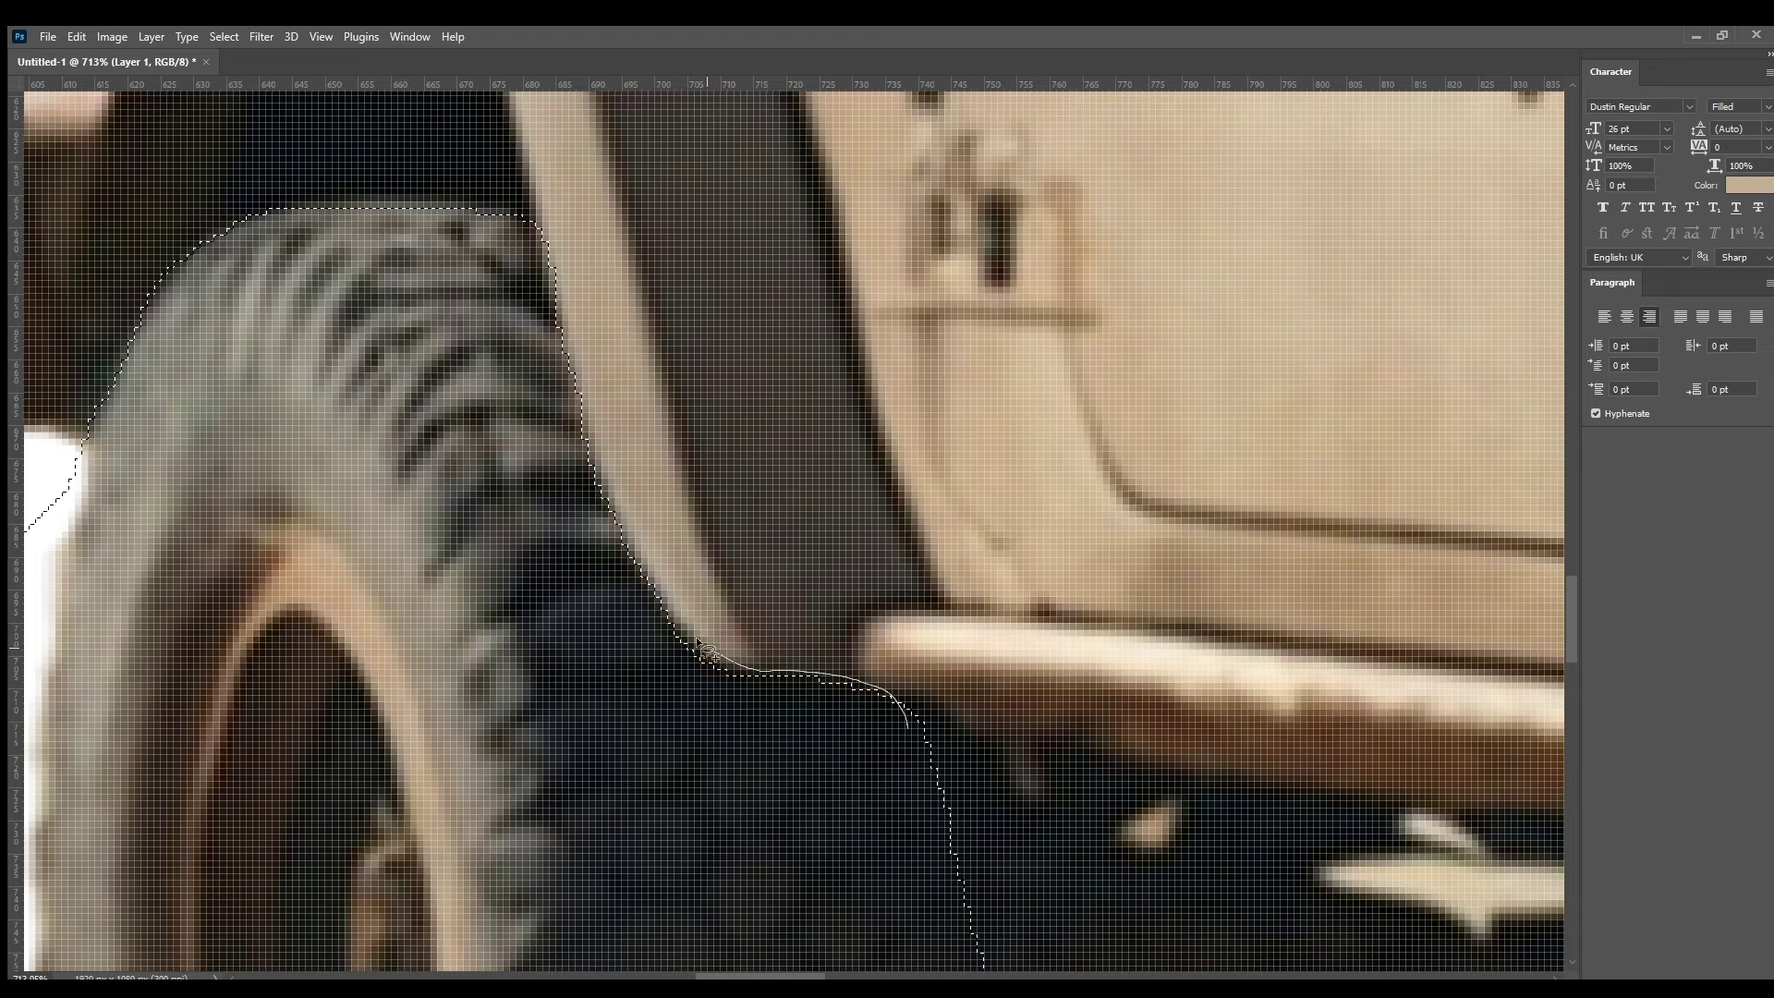
left_click_drag(908, 728, 907, 729)
scroll(634, 523, "down", 5)
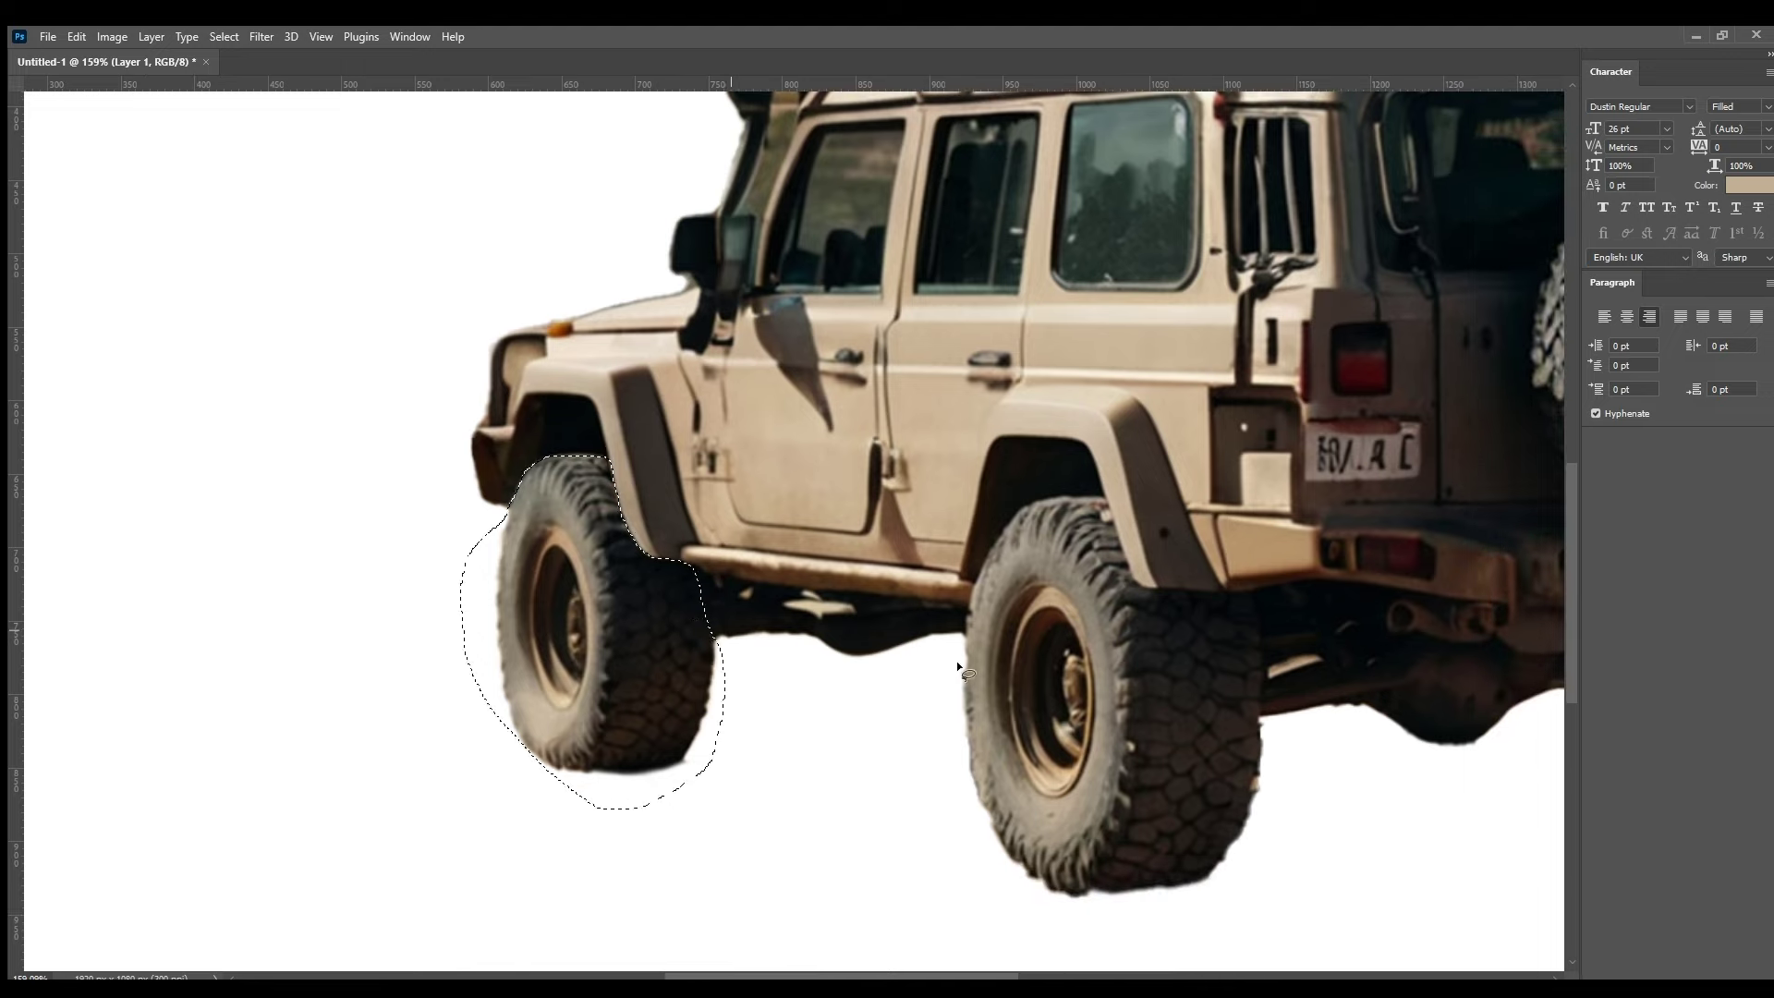
key("ctrl+j")
Step: Trace a lasso outline around the jeep's second side (rear) wheel
scroll(927, 564, "right", 3)
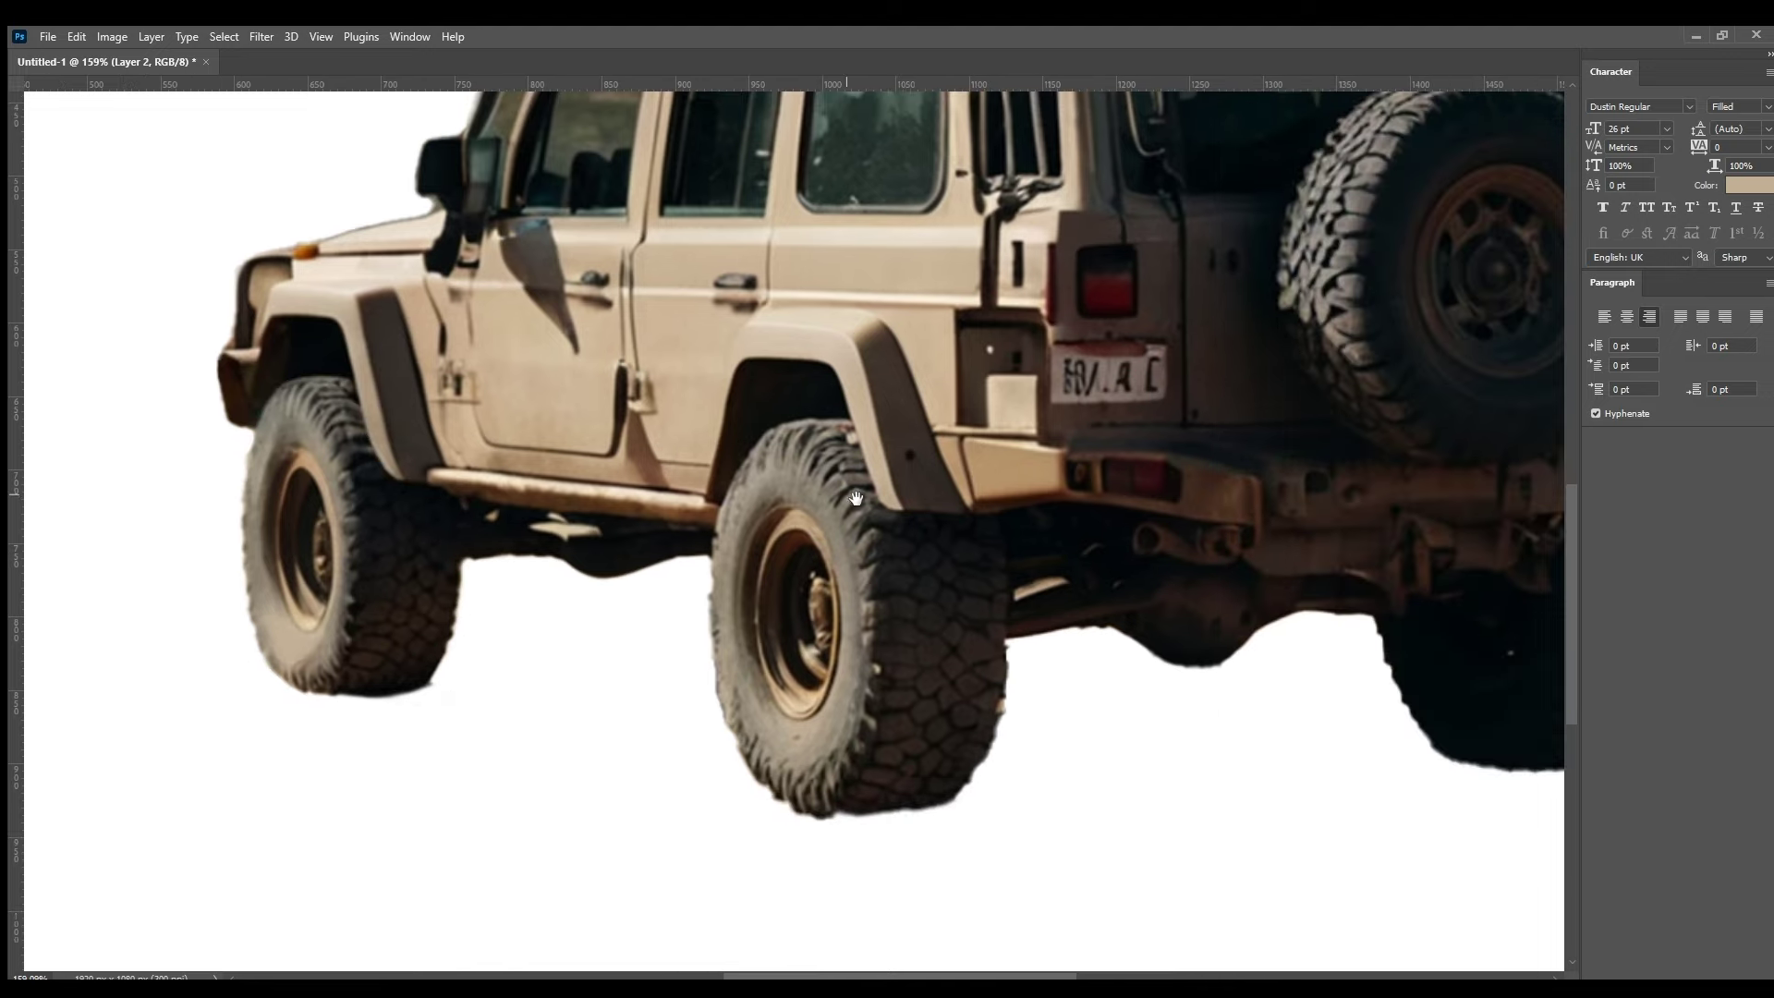
scroll(927, 564, "up", 2)
scroll(927, 564, "down", 2)
scroll(927, 564, "right", 2)
left_click_drag(701, 275, 580, 294)
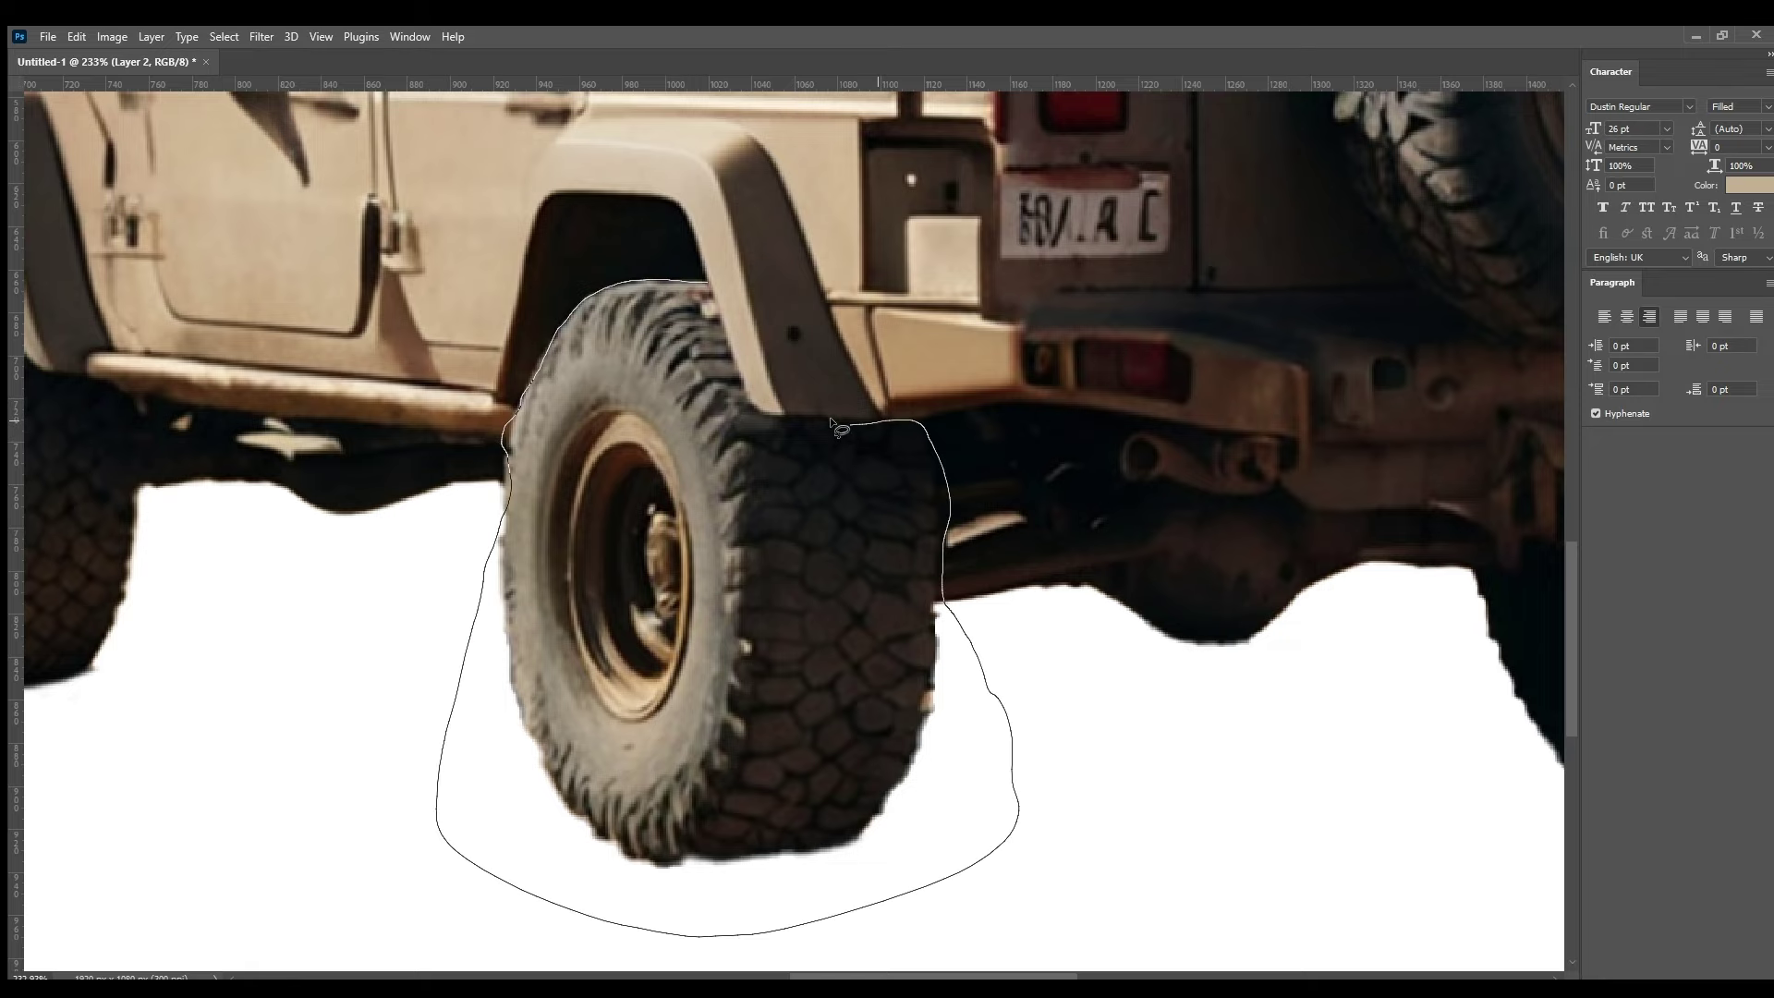
scroll(702, 277, "up", 3)
scroll(679, 275, "up", 3)
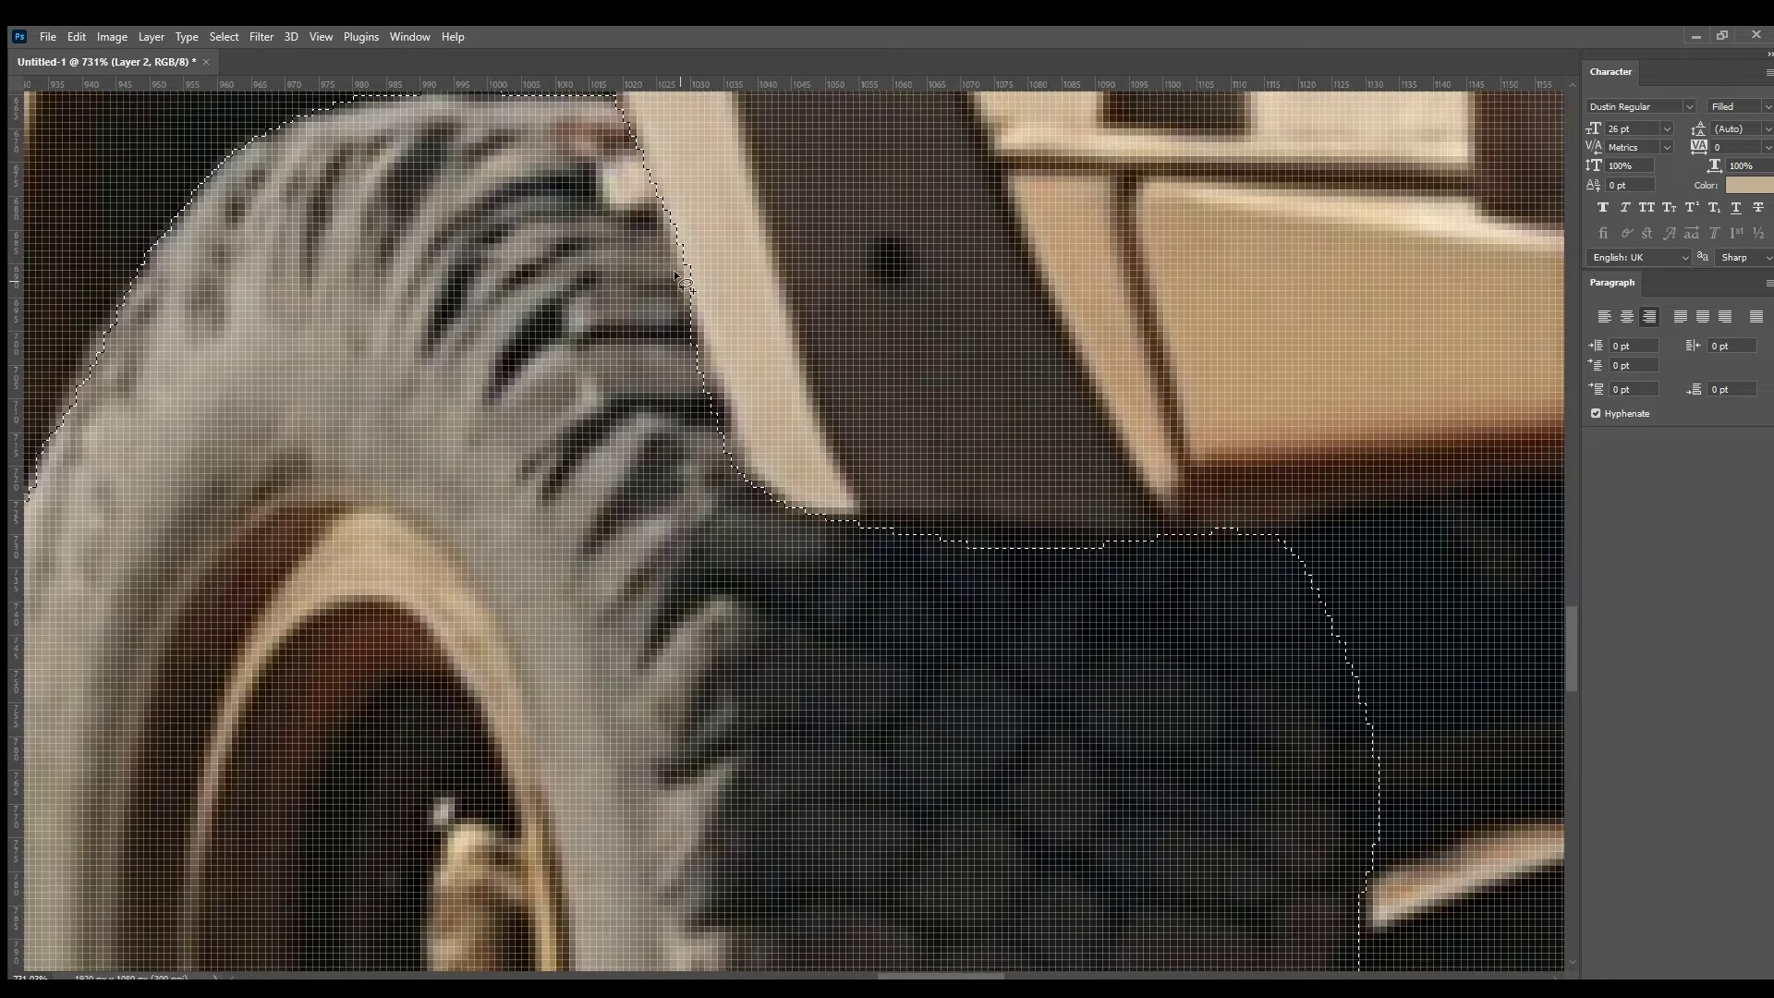
scroll(878, 407, "down", 2)
scroll(1023, 482, "right", 2)
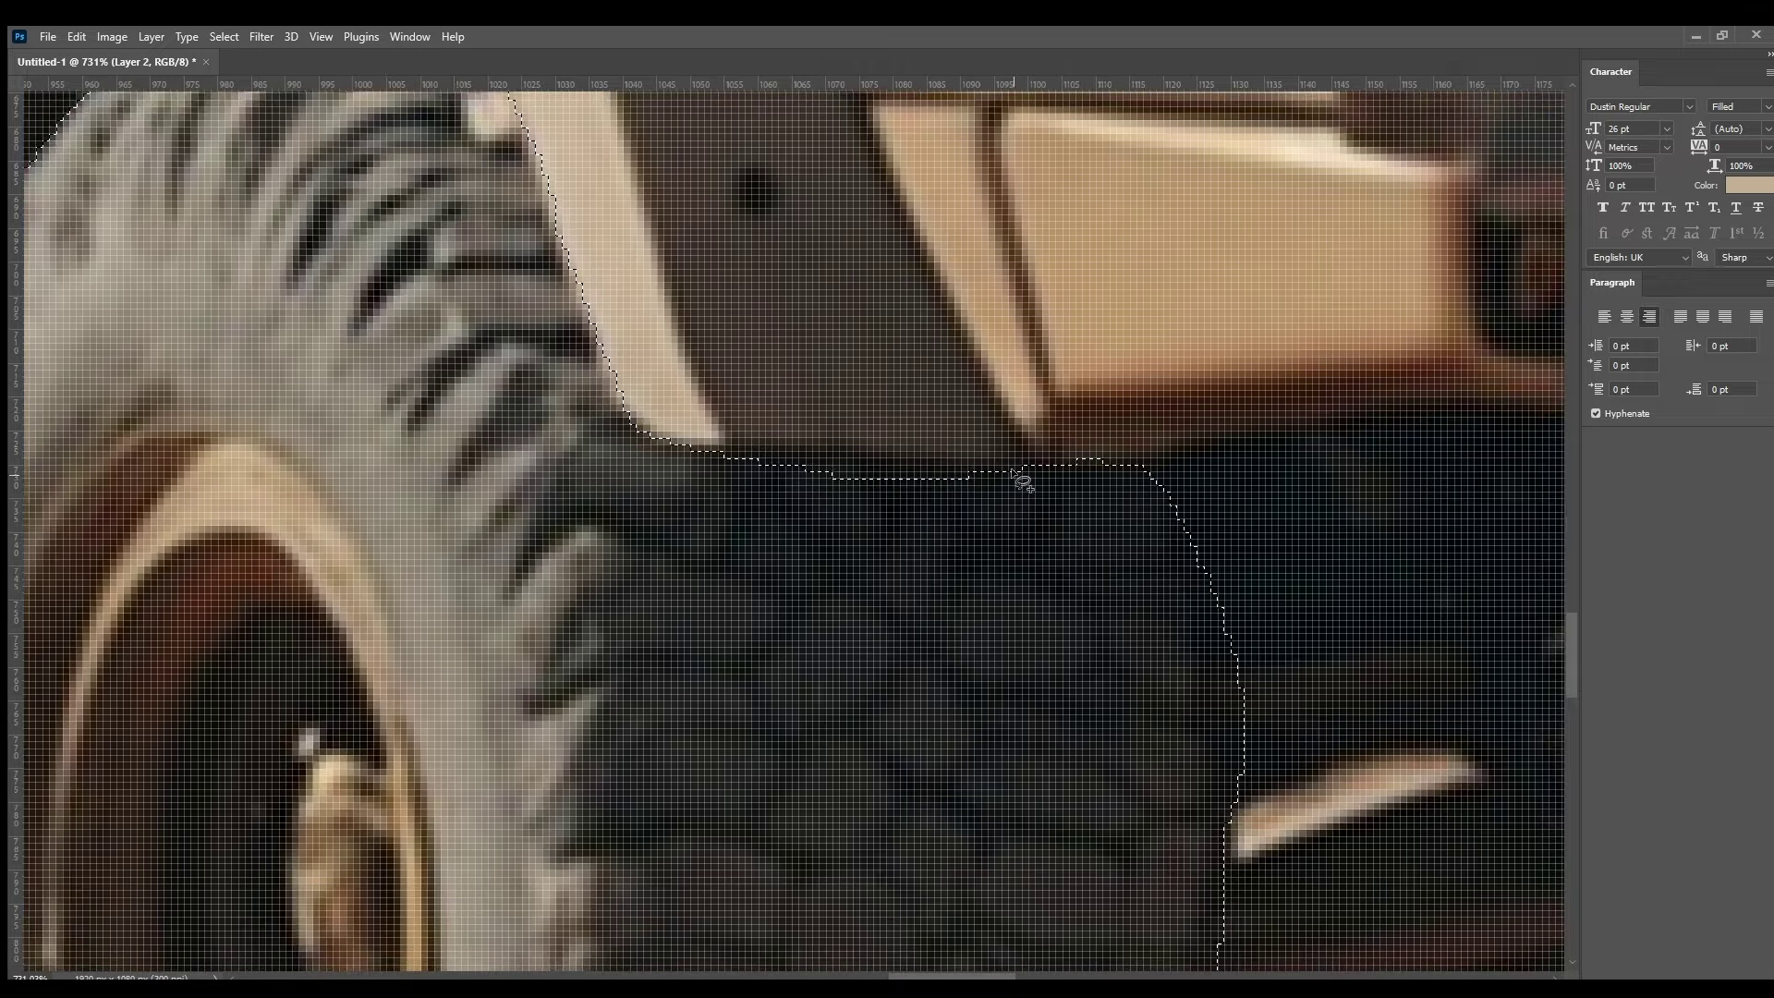
left_click_drag(793, 464, 654, 467)
scroll(903, 396, "down", 4)
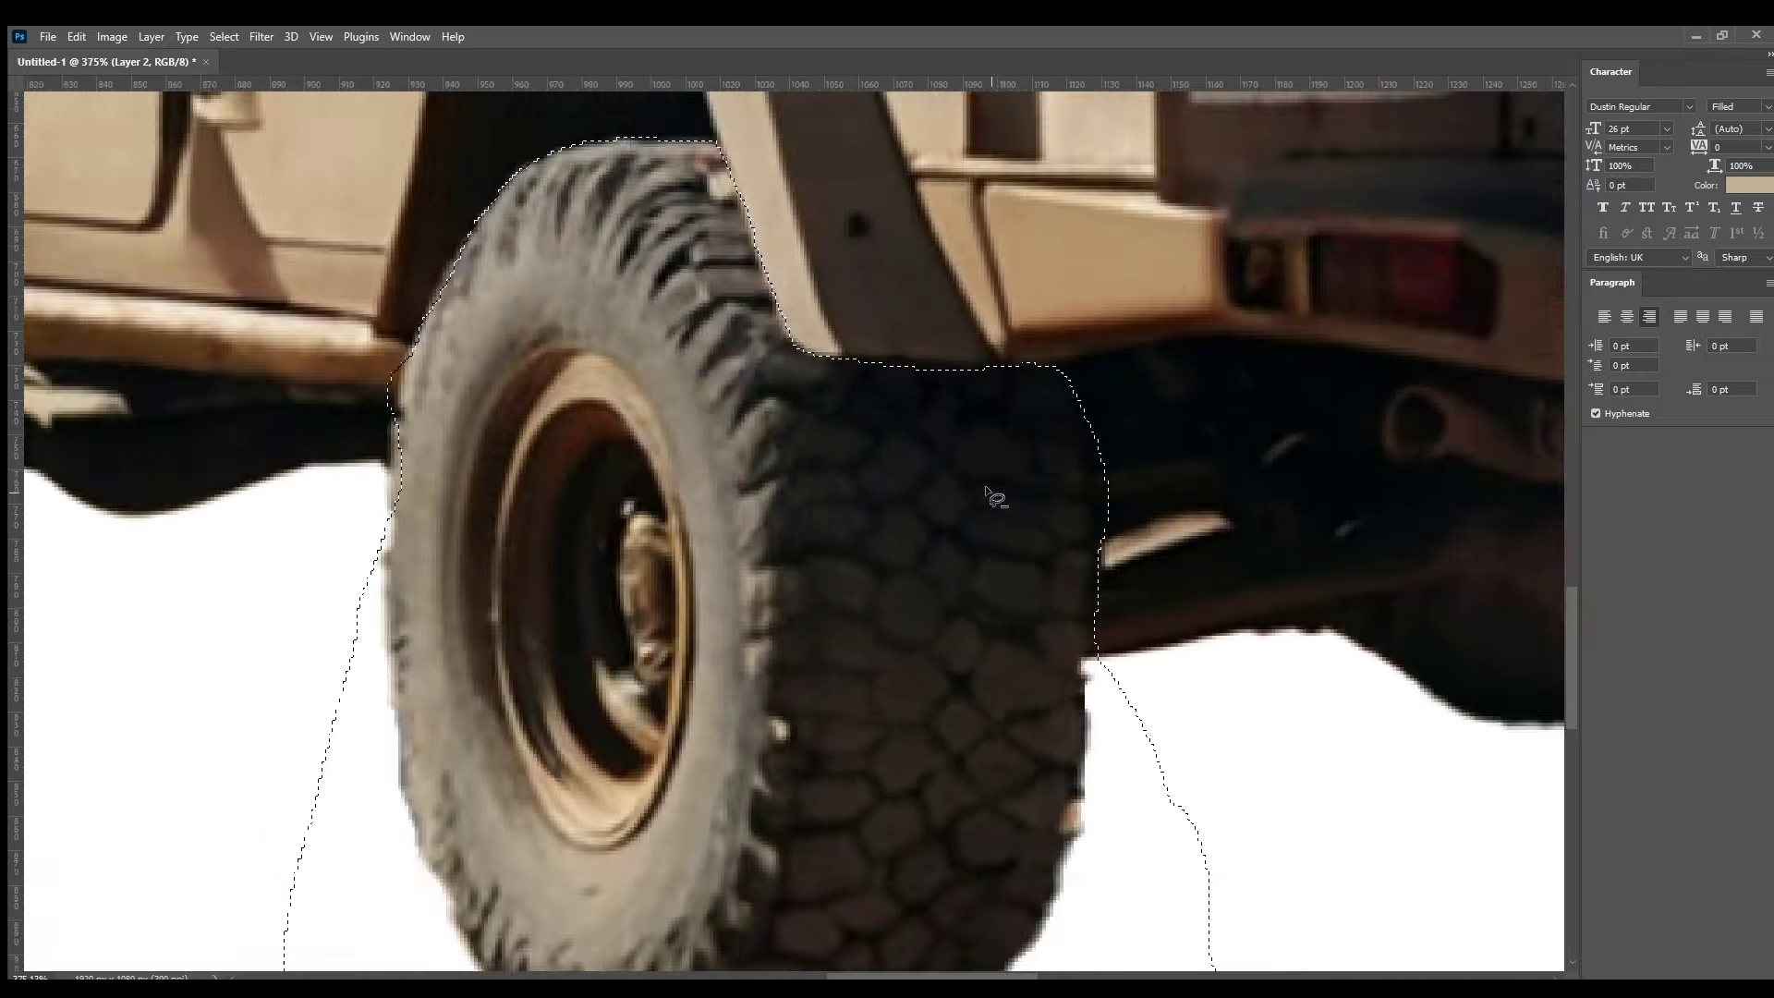
scroll(1060, 368, "up", 4)
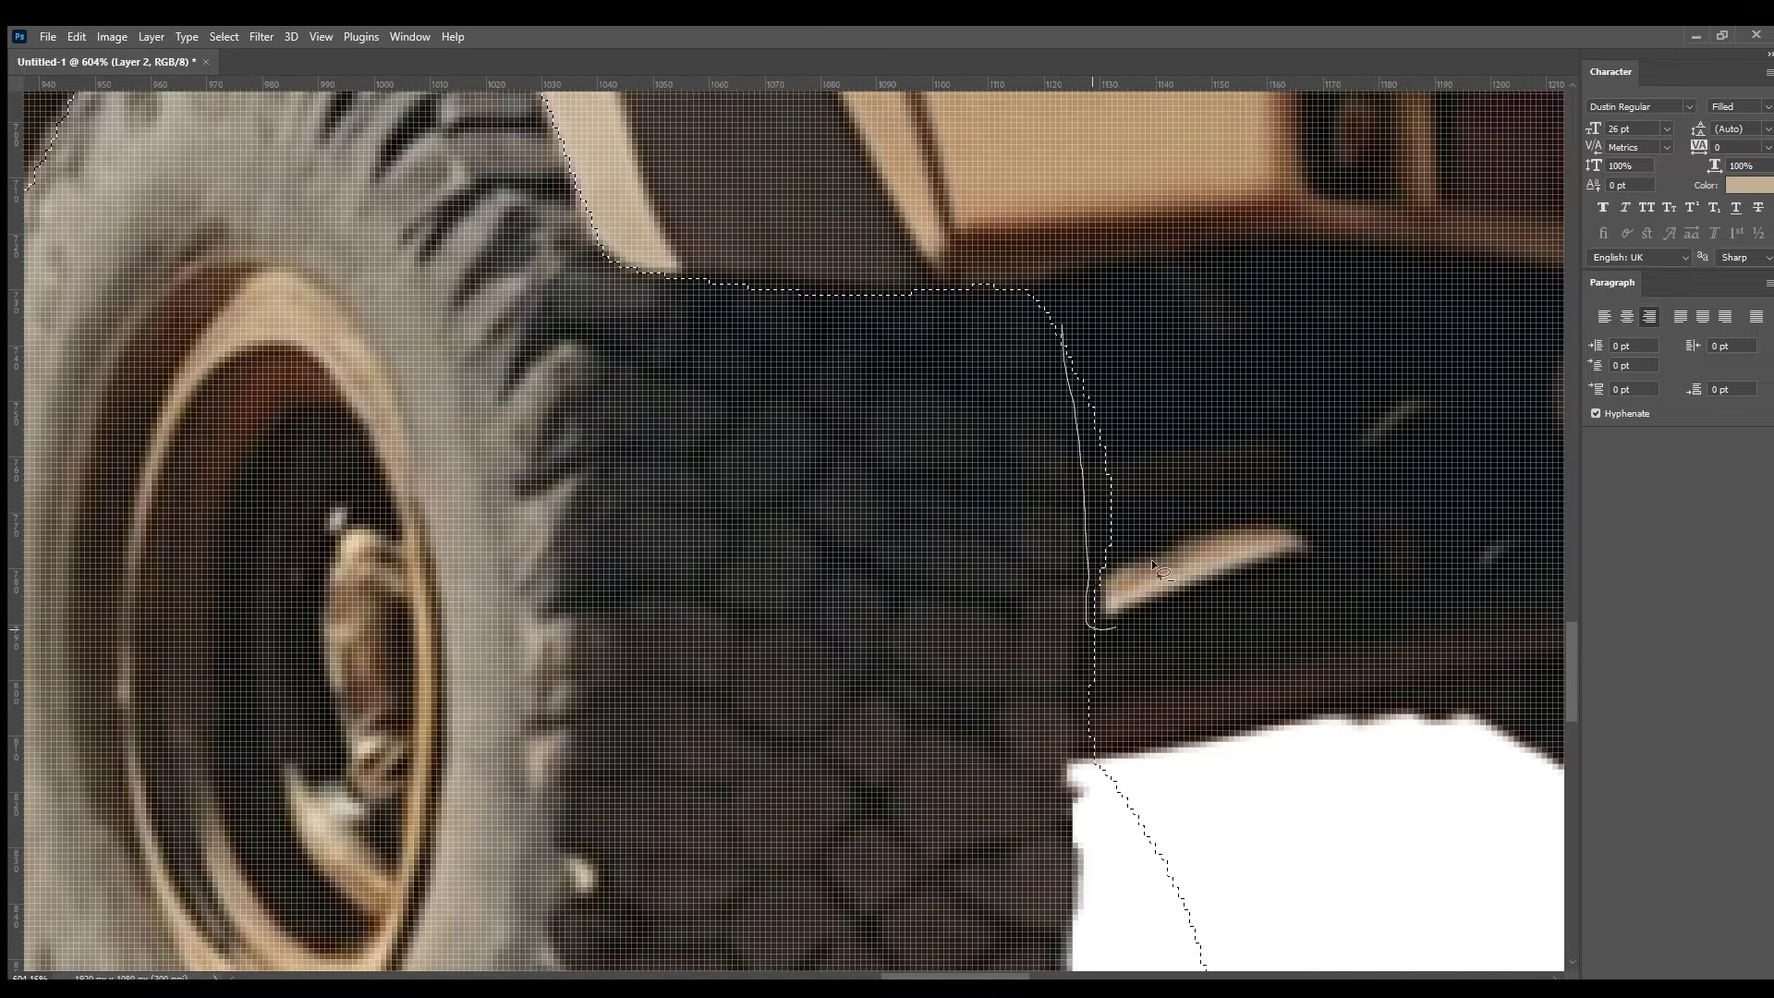
scroll(1156, 568, "down", 3)
scroll(1012, 307, "up", 3)
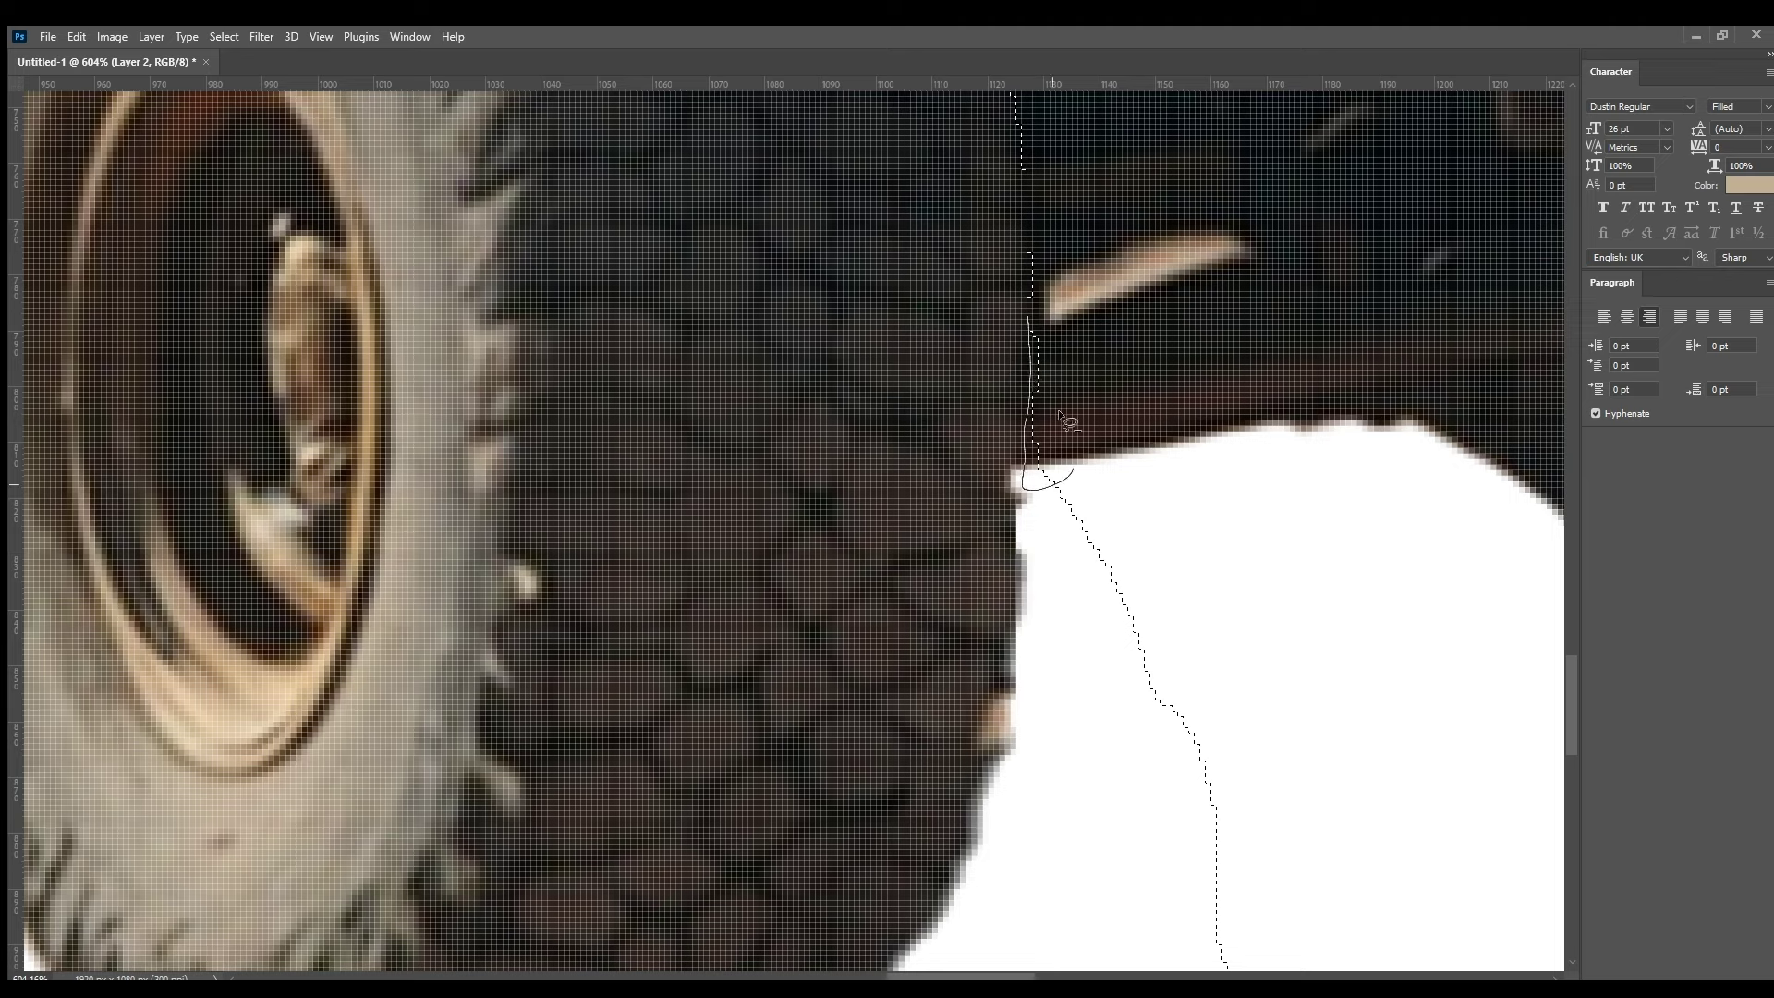
scroll(990, 366, "down", 3)
scroll(823, 497, "up", 3)
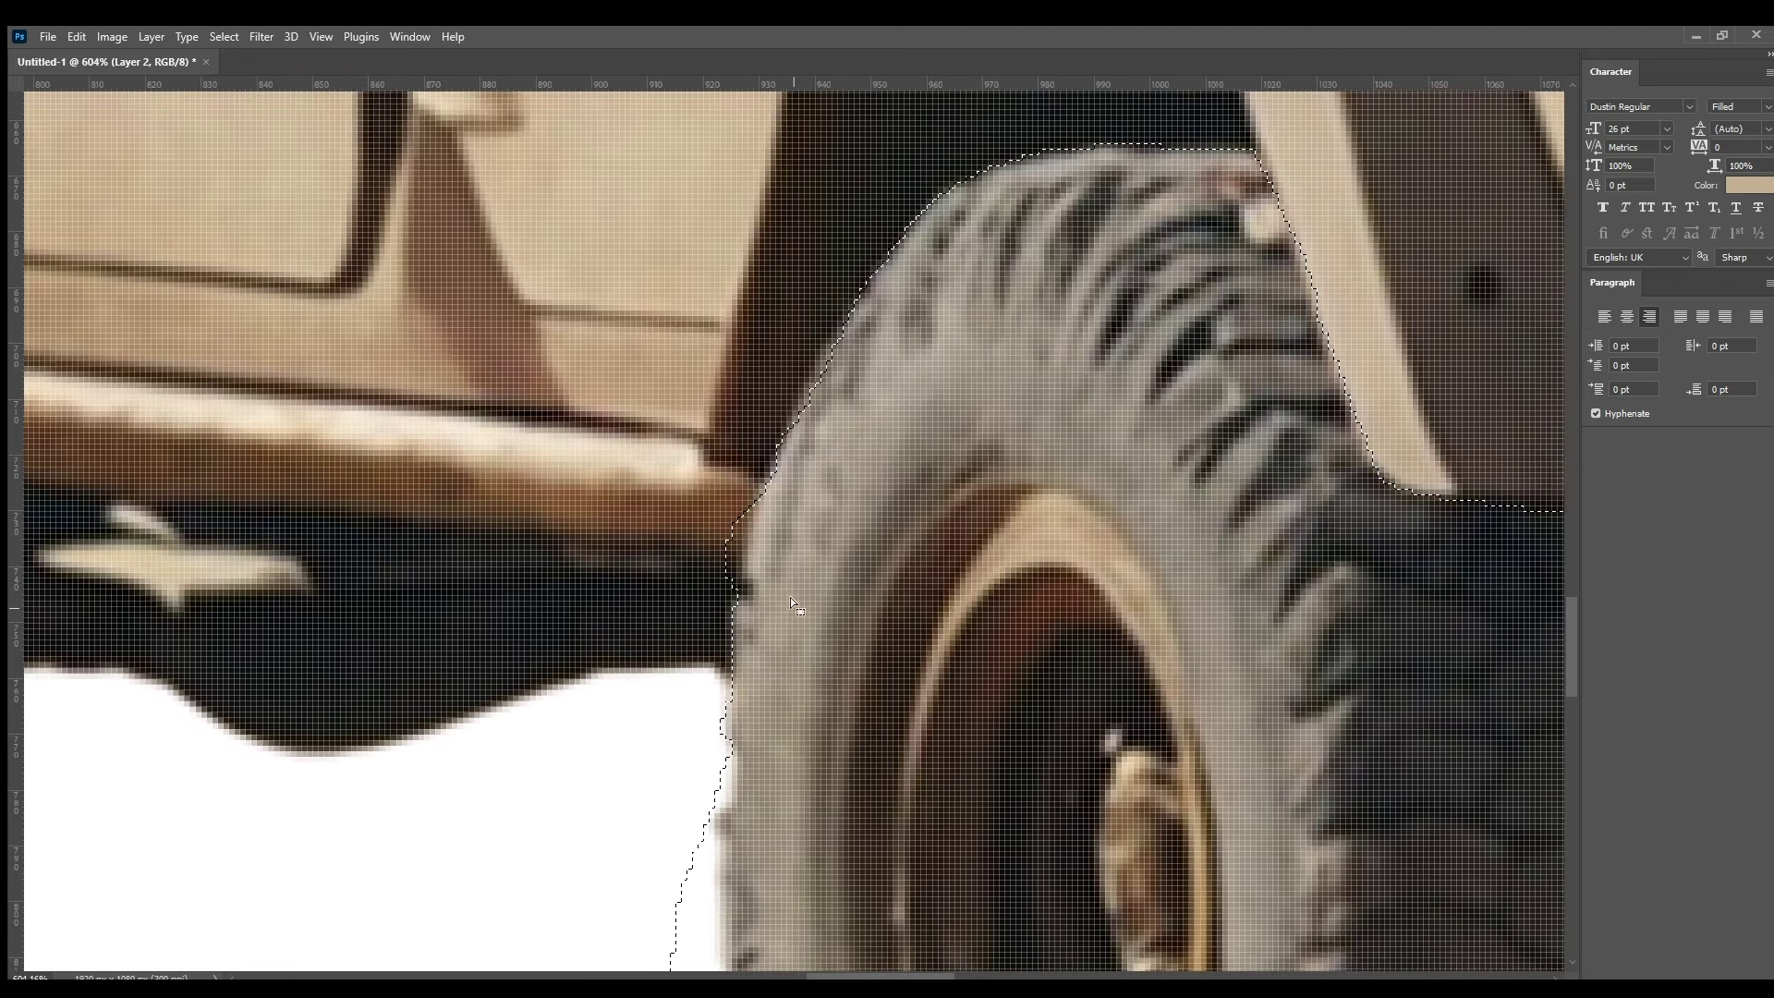
scroll(791, 603, "down", 3)
scroll(733, 504, "up", 3)
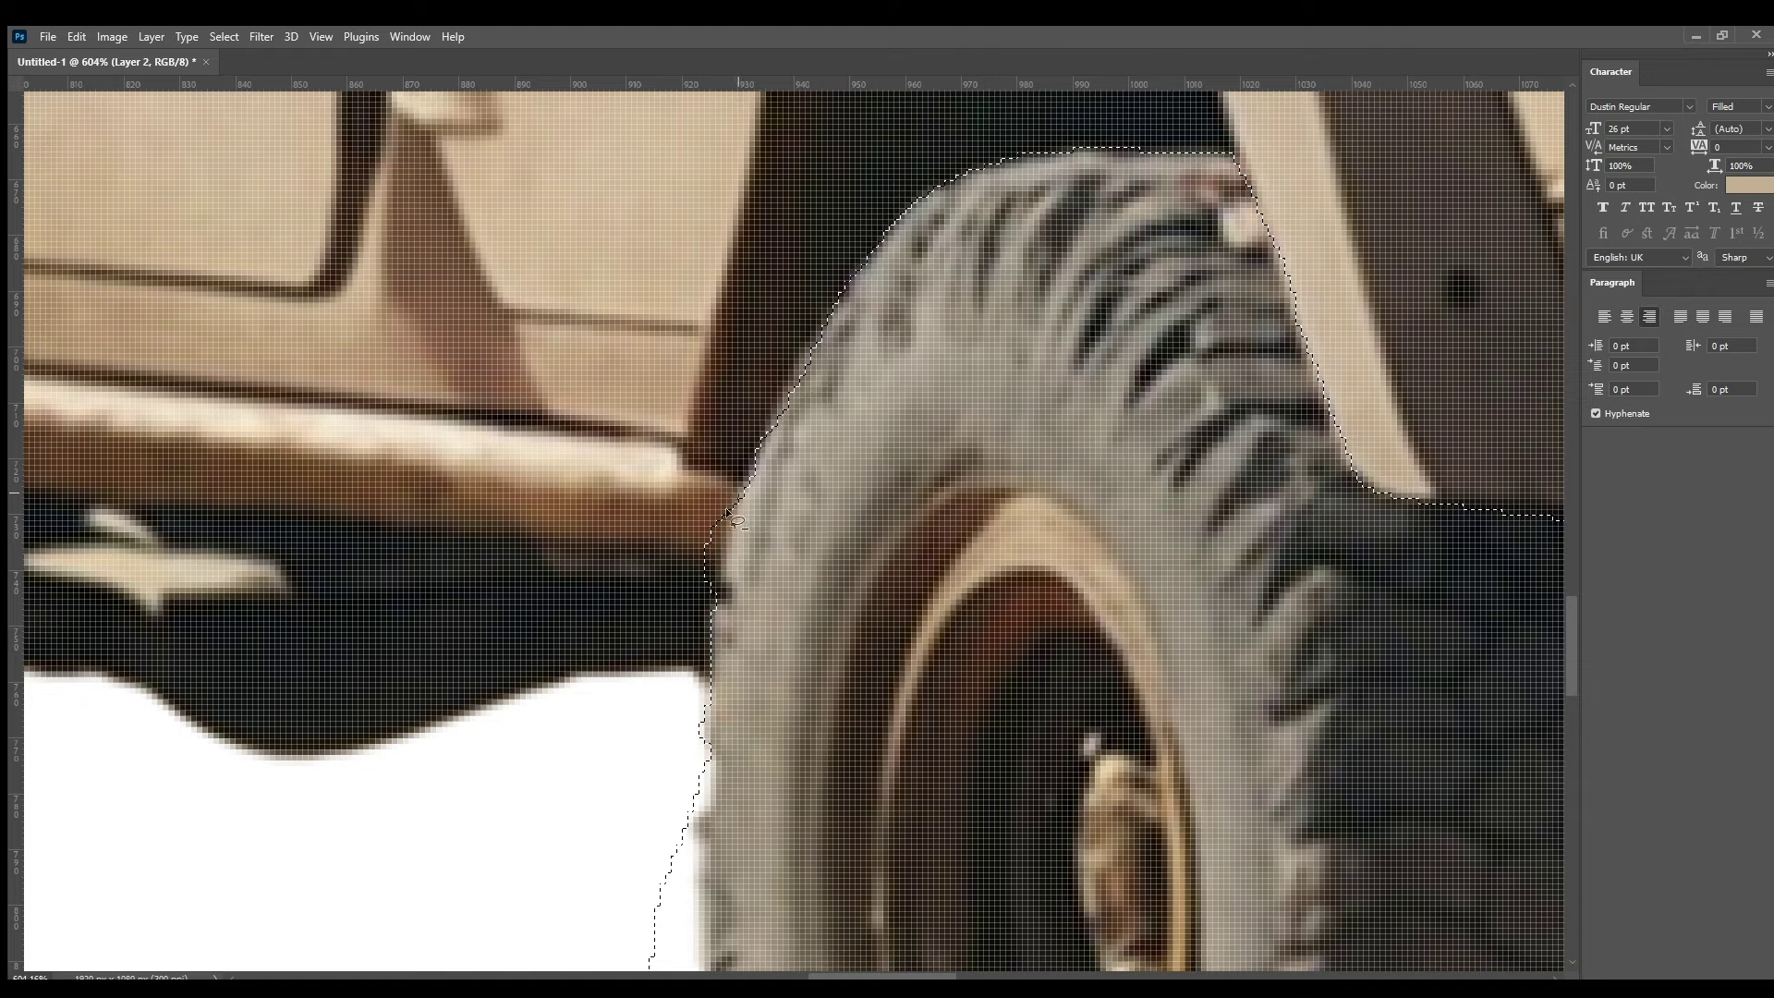
left_click_drag(818, 465, 693, 590)
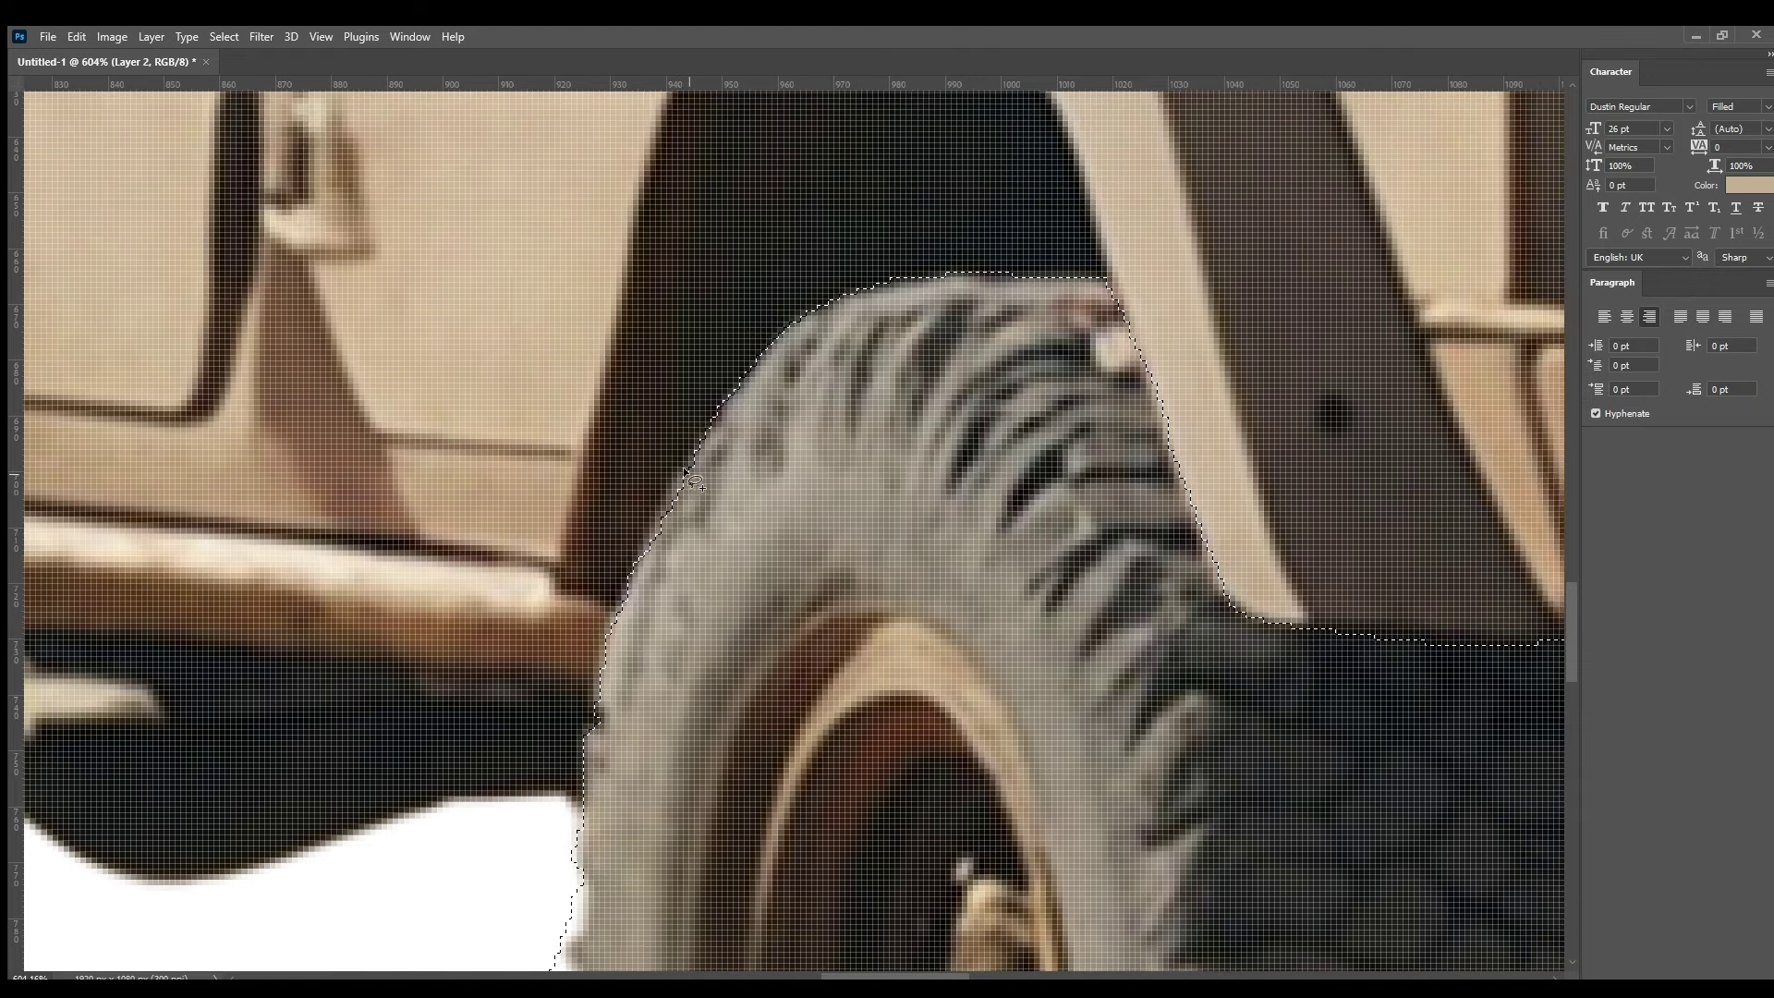
scroll(683, 479, "down", 5)
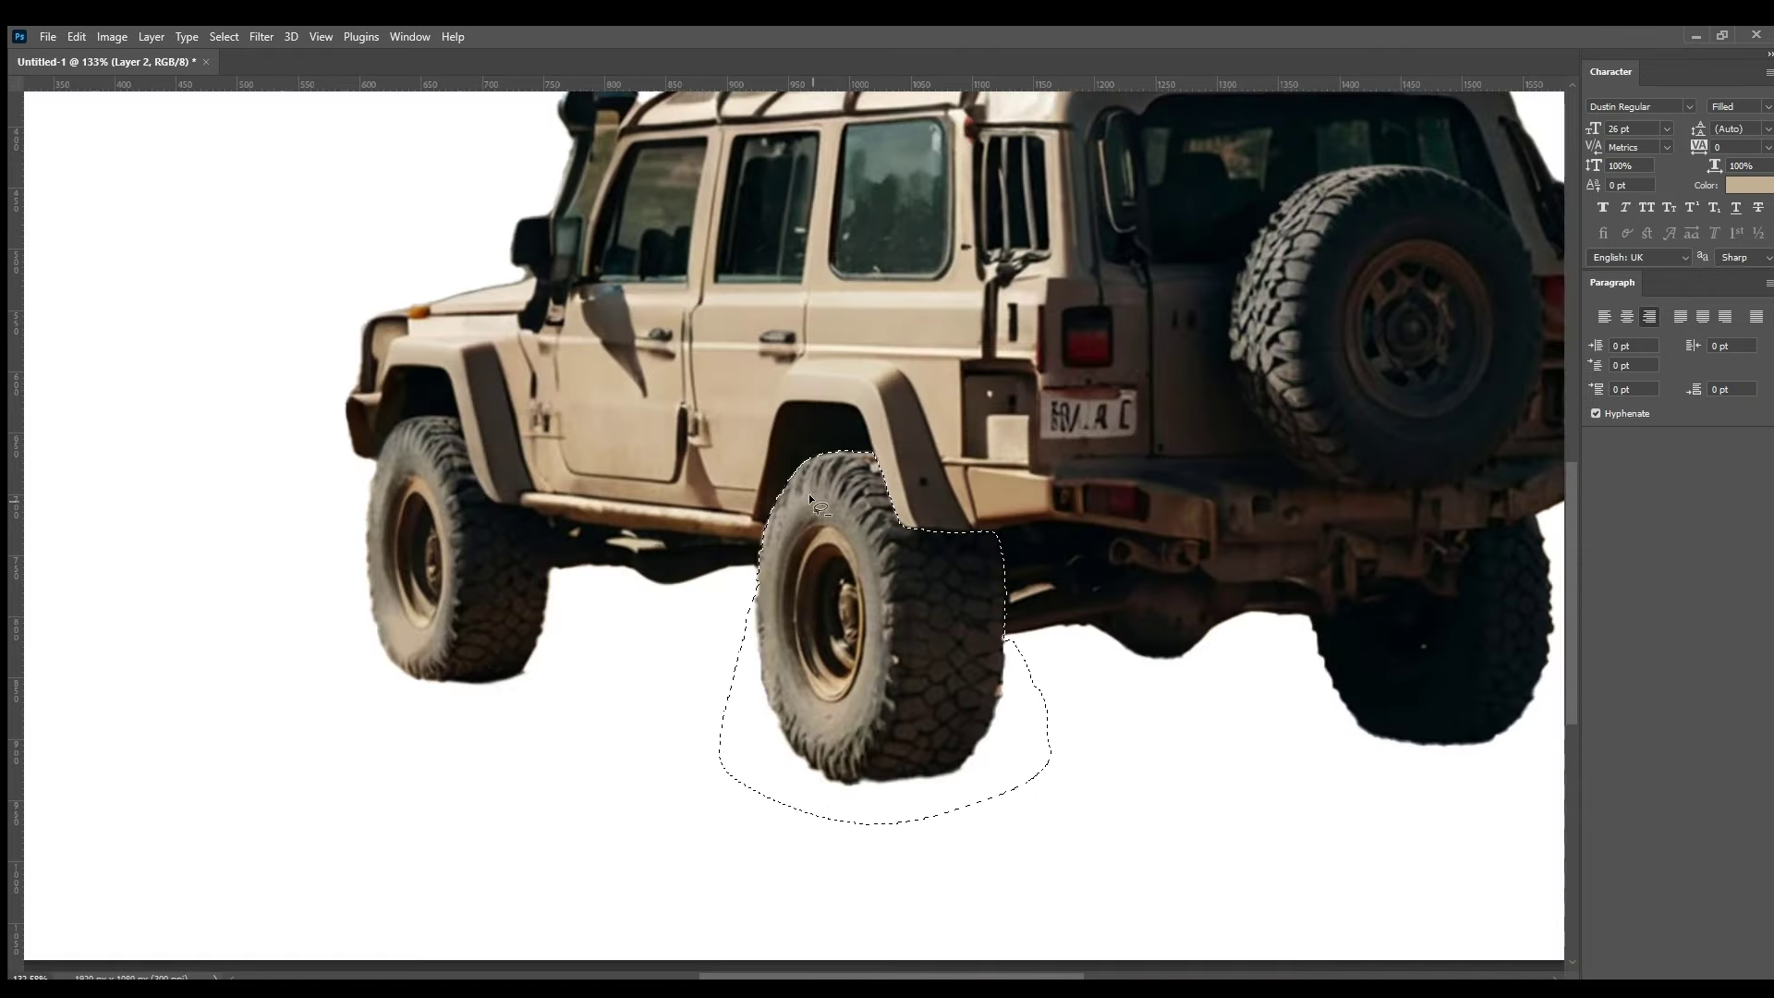
Step: Close the rear-tire selection and copy it onto Layer 3
scroll(1044, 529, "right", 5)
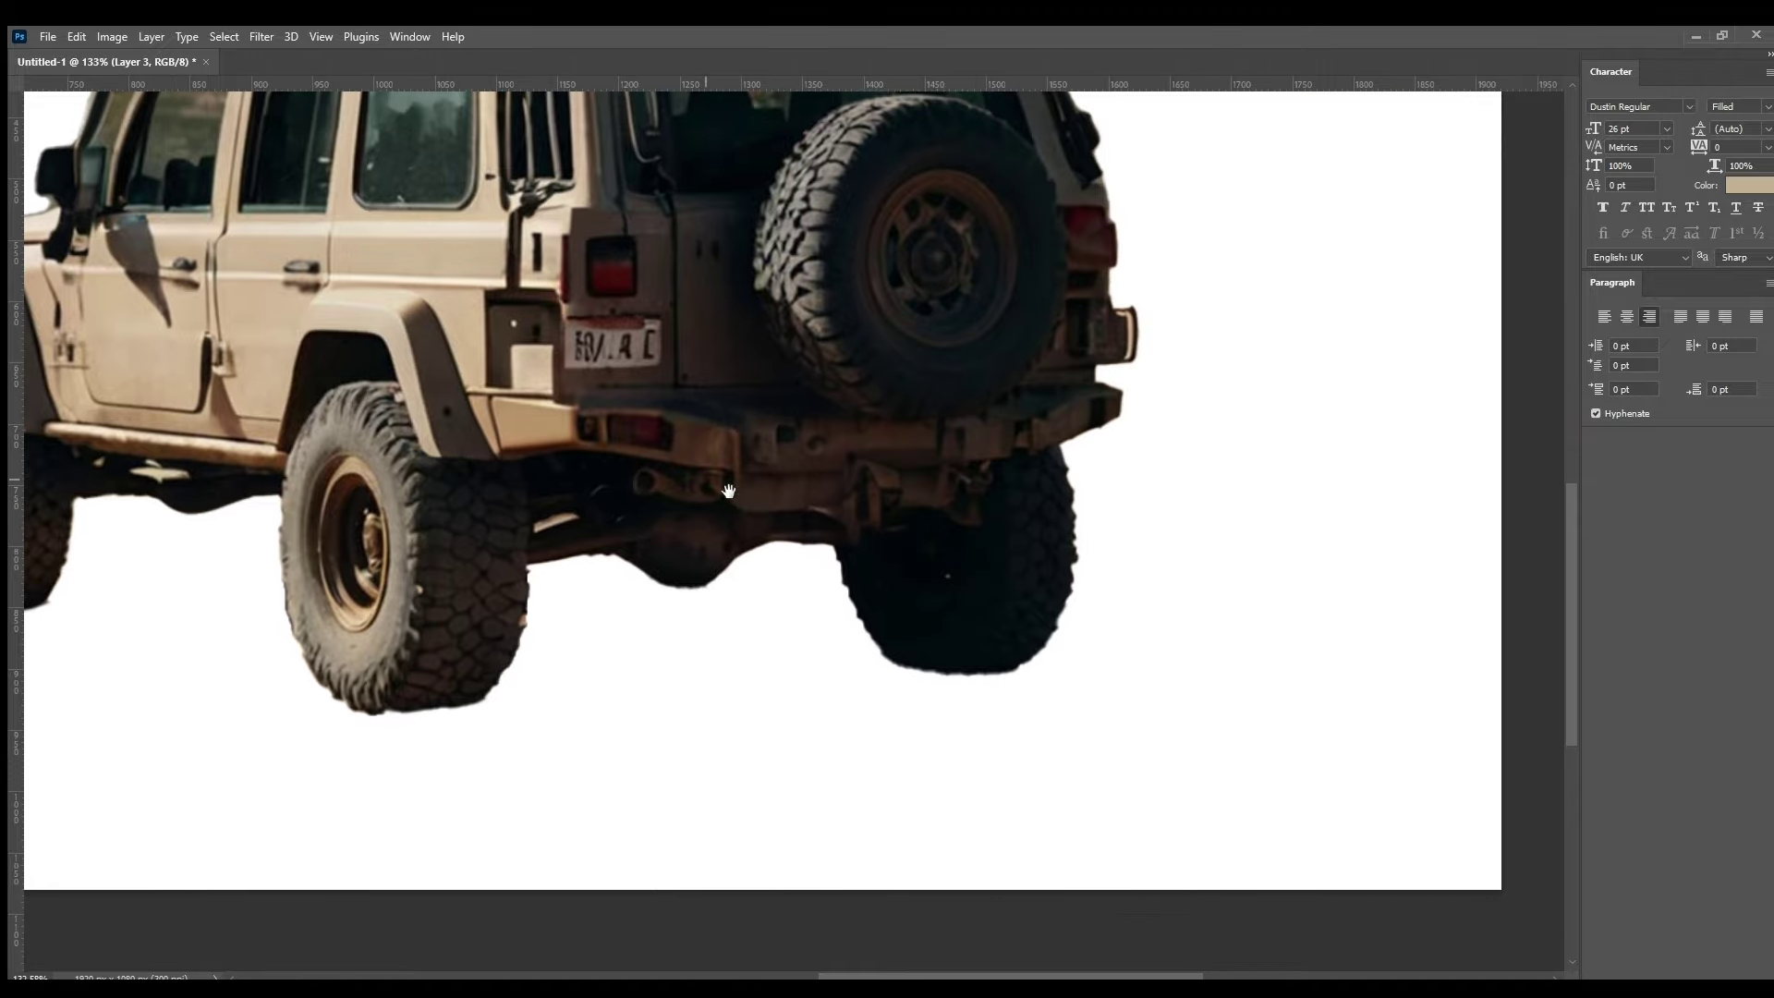
scroll(1044, 529, "up", 4)
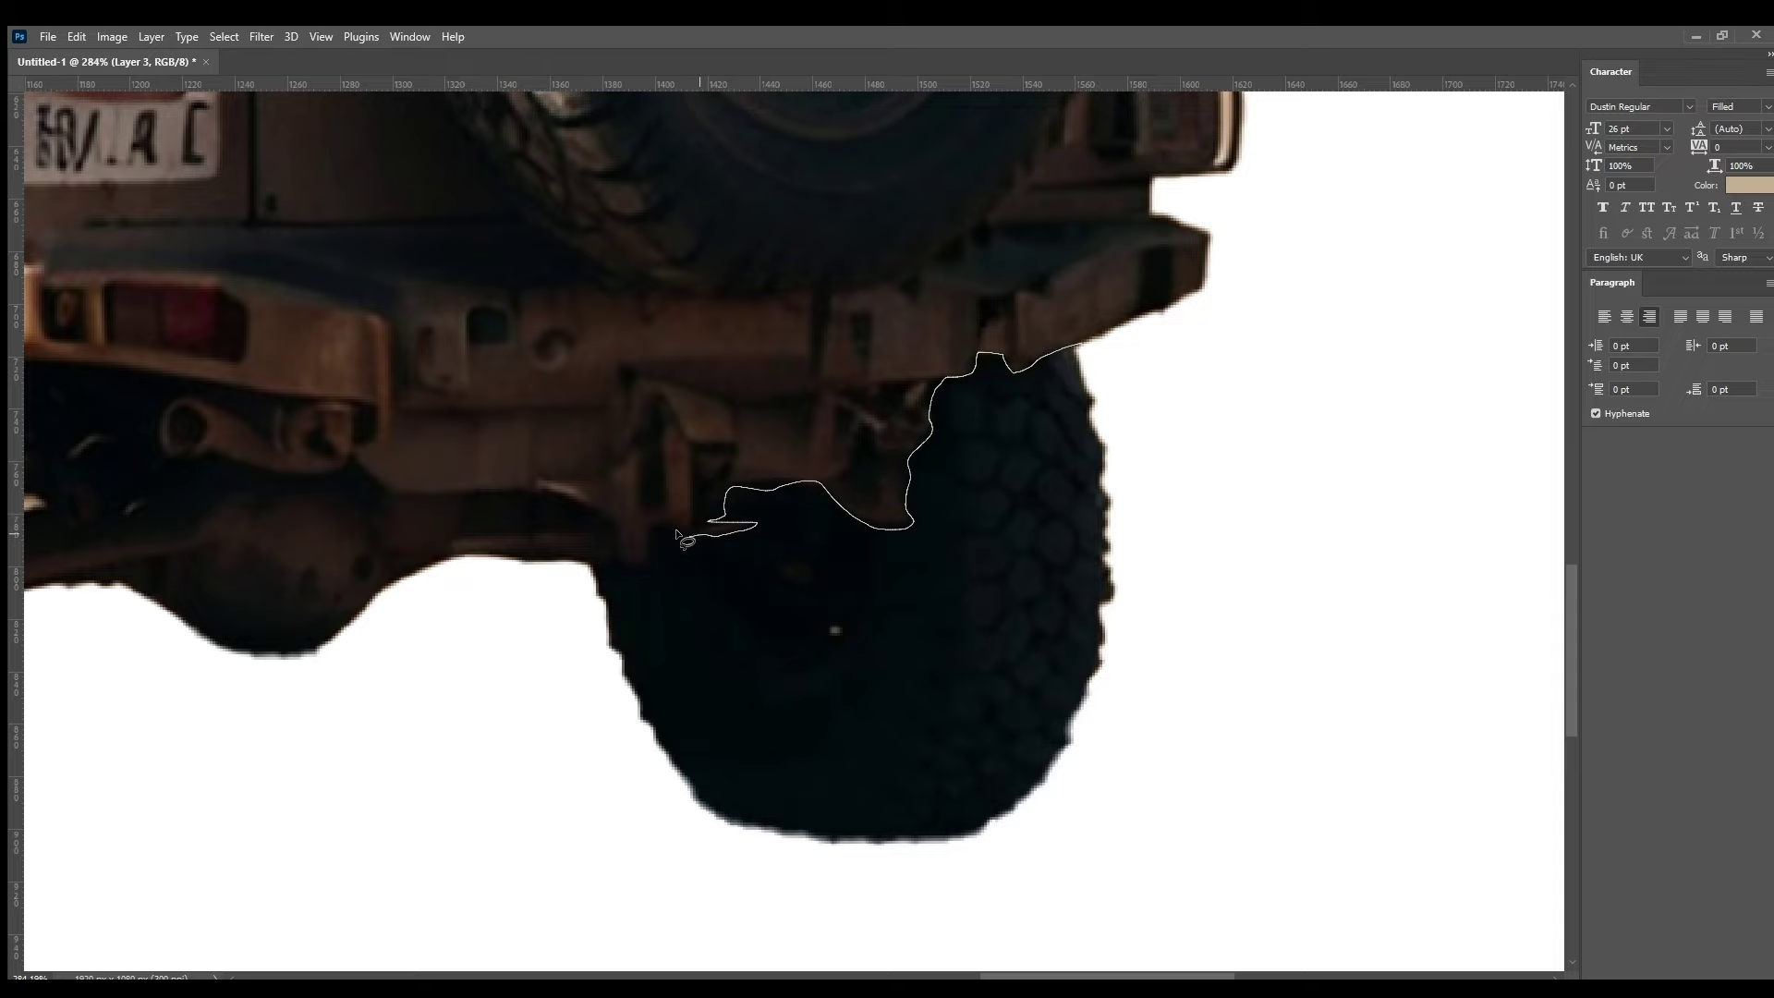
left_click_drag(579, 714, 1205, 508)
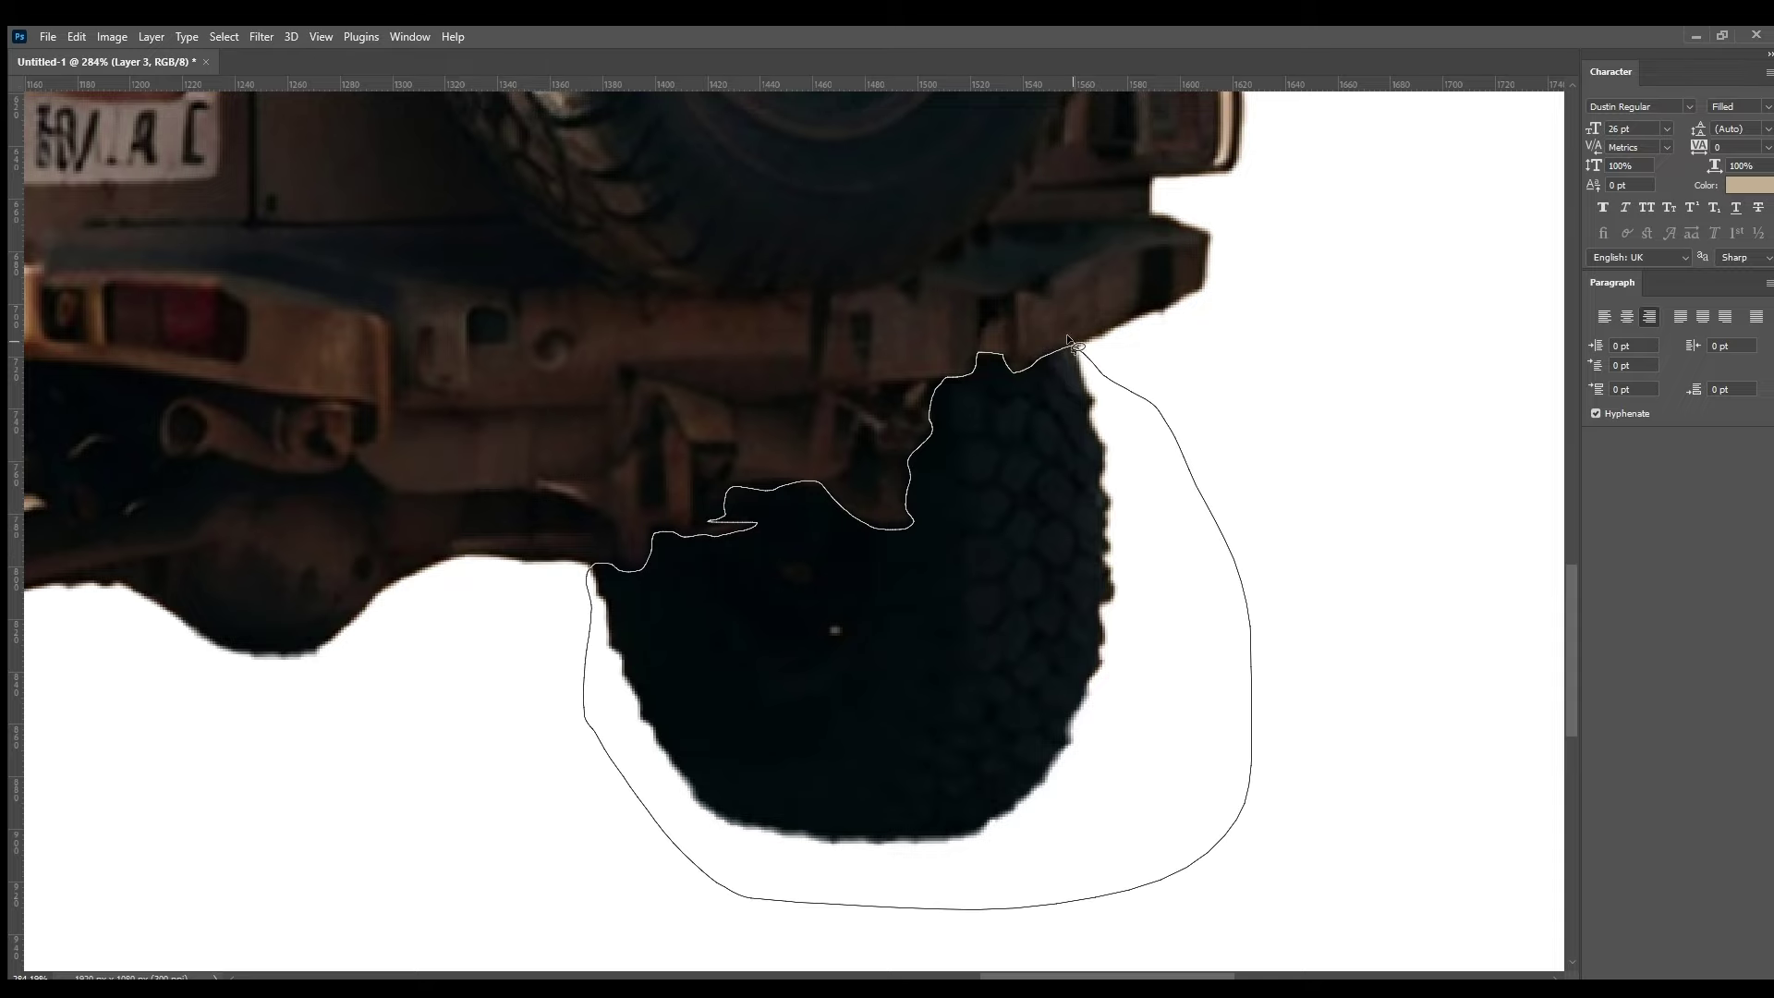
left_click_drag(1071, 341, 1074, 347)
scroll(934, 465, "down", 3)
scroll(933, 465, "down", 2)
scroll(933, 465, "up", 1)
scroll(933, 465, "up", 4)
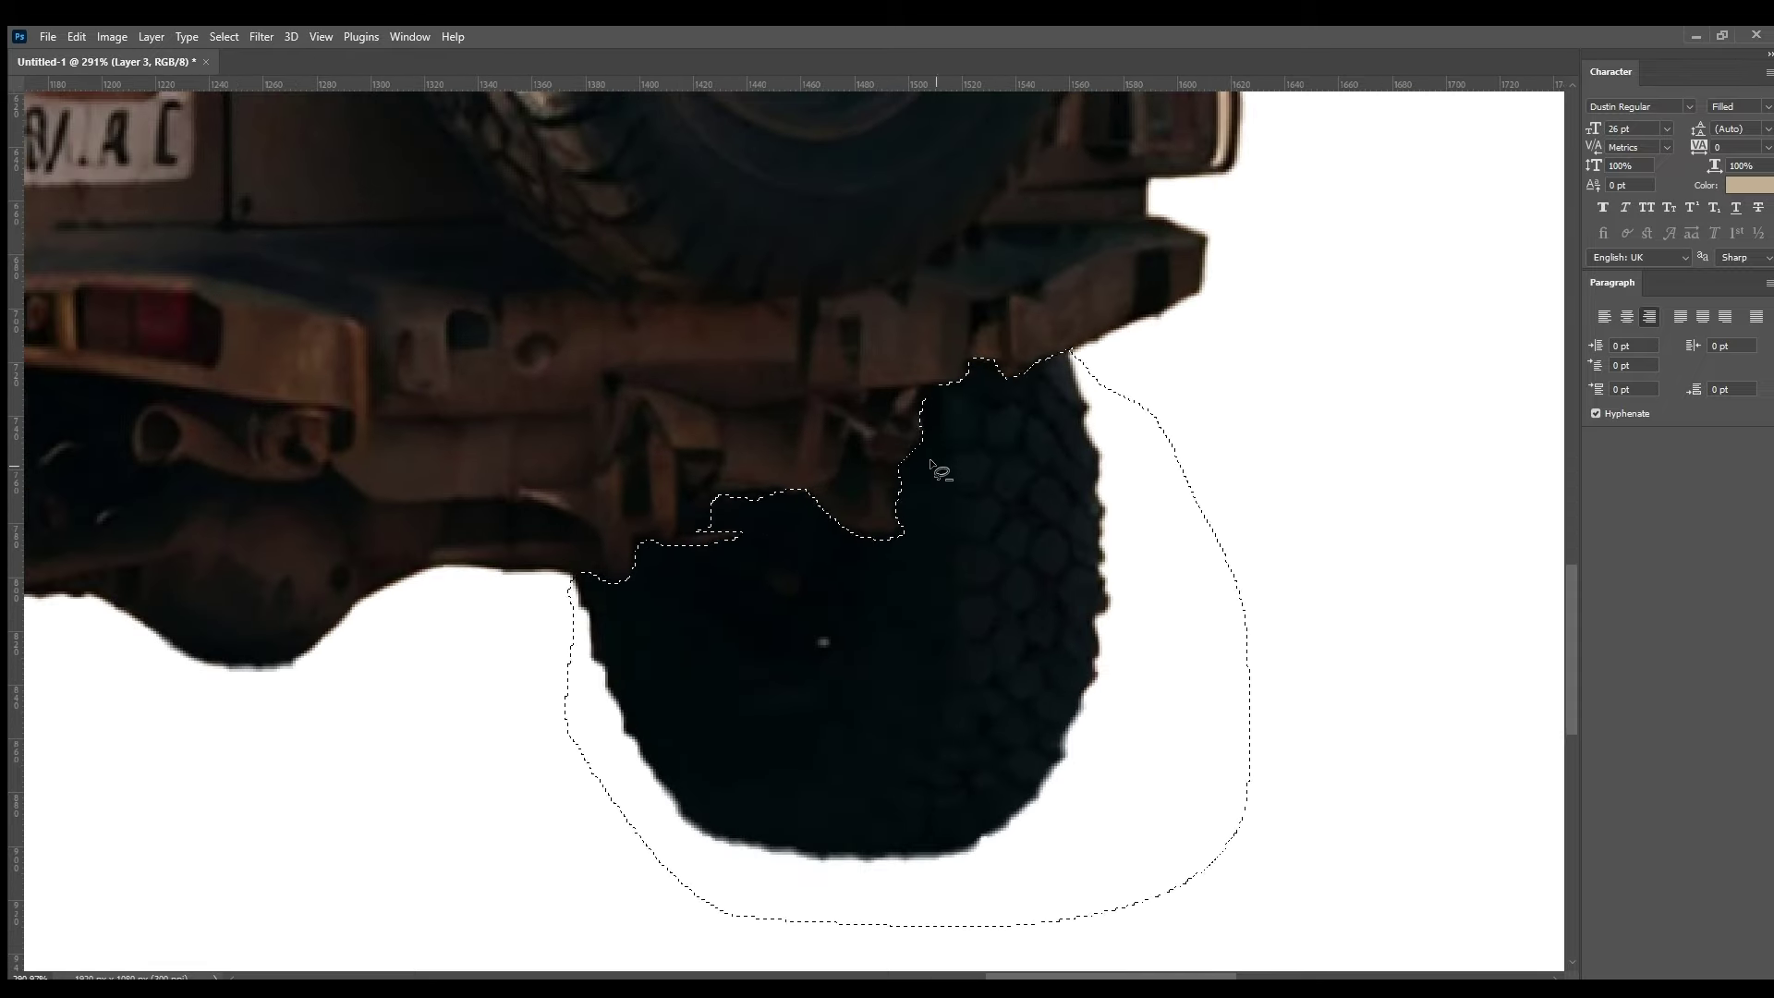
key("ctrl+j")
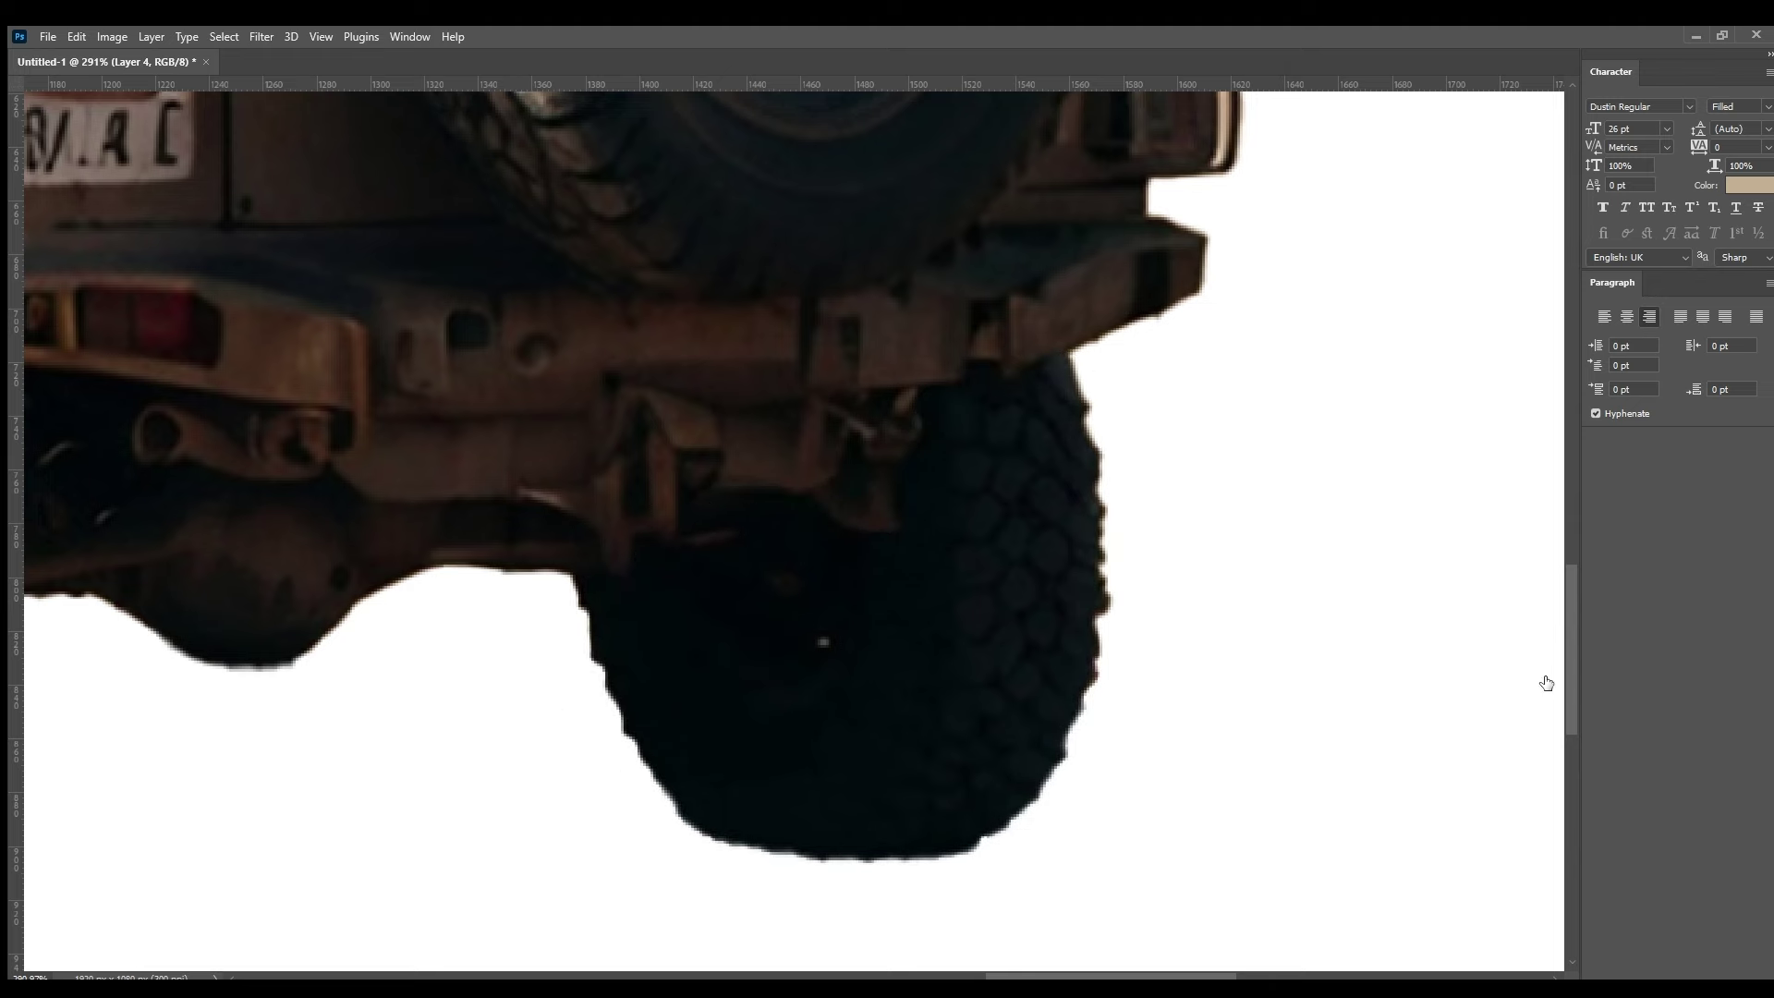
Step: Return to Layer 1 so the full cut-out jeep is visible
scroll(1546, 682, "down", 5)
scroll(1546, 683, "down", 1)
scroll(1546, 683, "up", 1)
scroll(1548, 672, "down", 1)
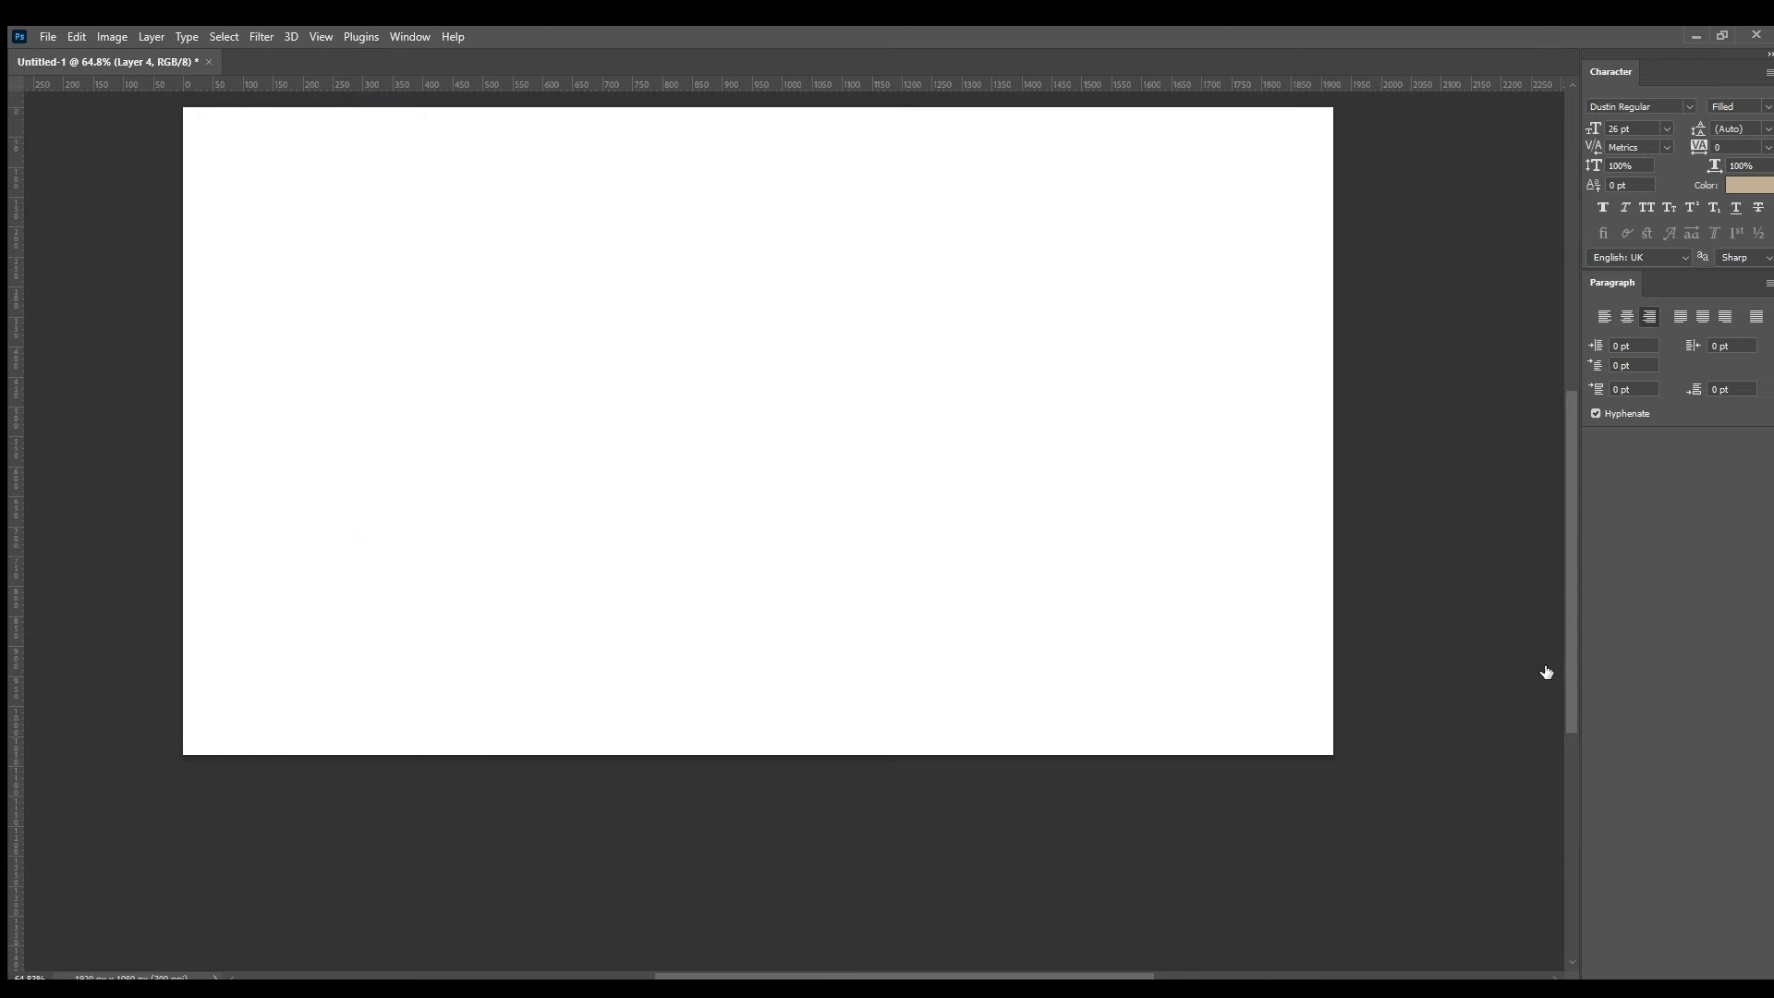
key("alt+bracketleft")
key("alt+bracketleft")
key("alt+bracketleft")
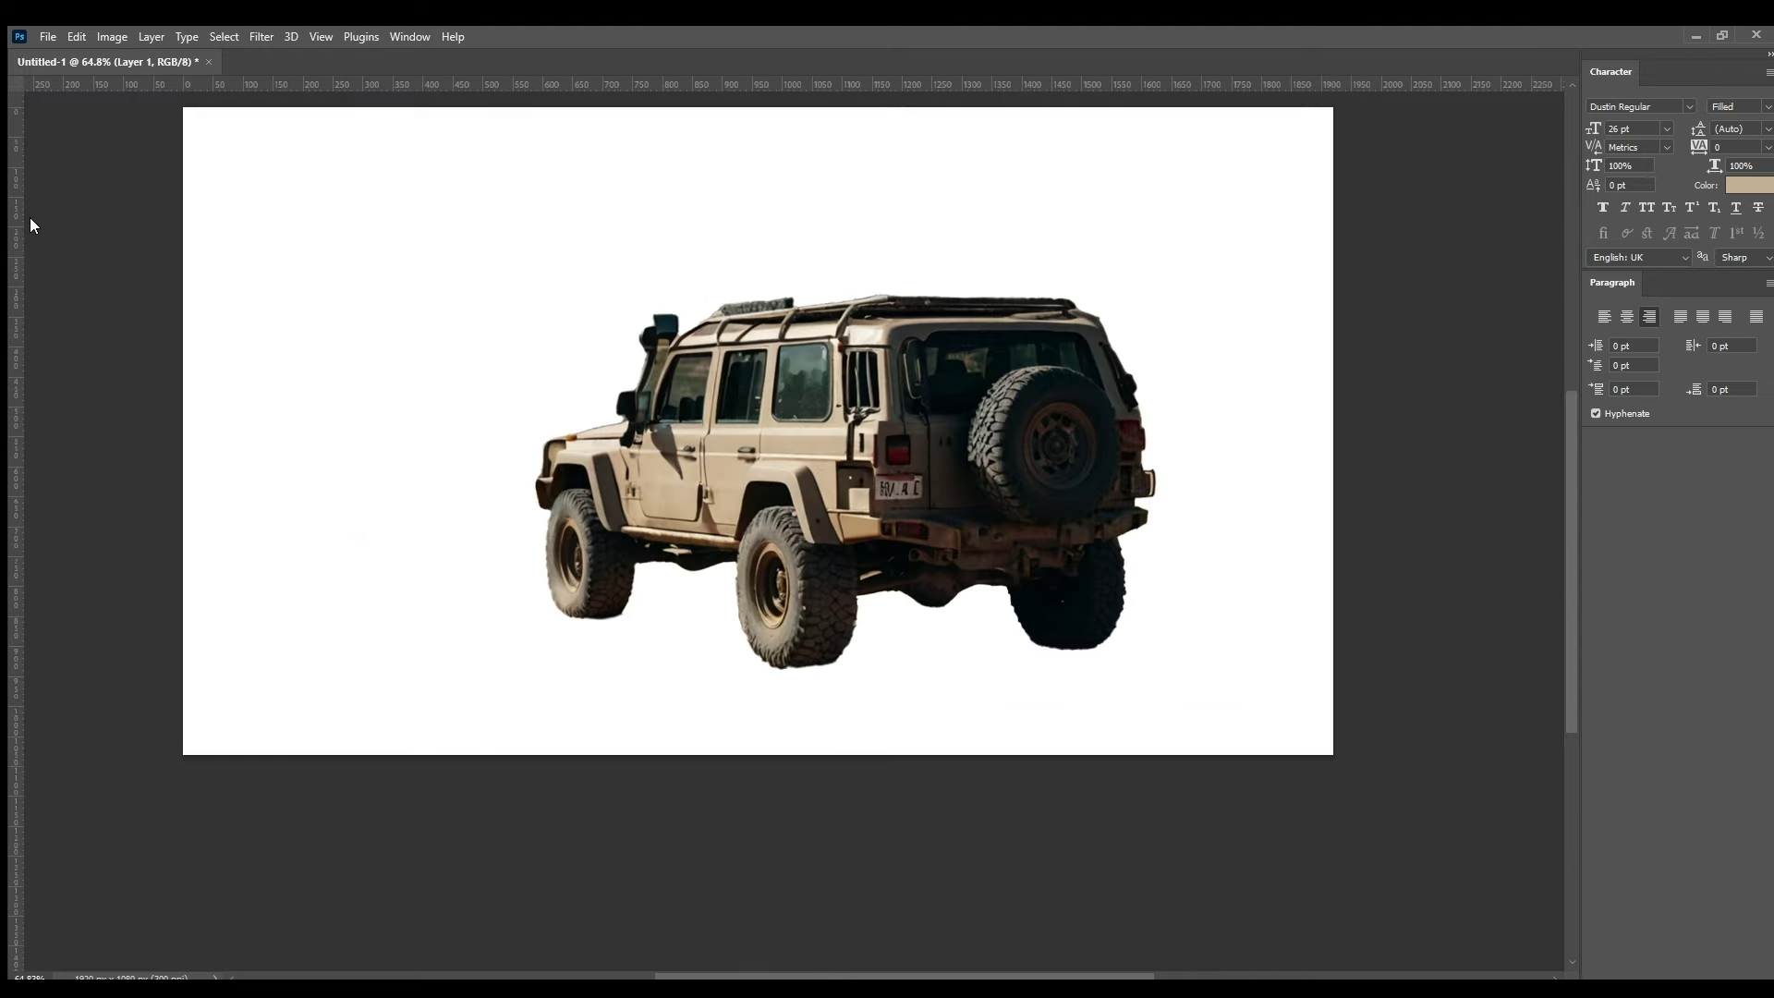
scroll(585, 586, "up", 3)
Step: Commit the rocky desert photo, send it behind the jeep, and flip it horizontally
scroll(584, 587, "up", 3)
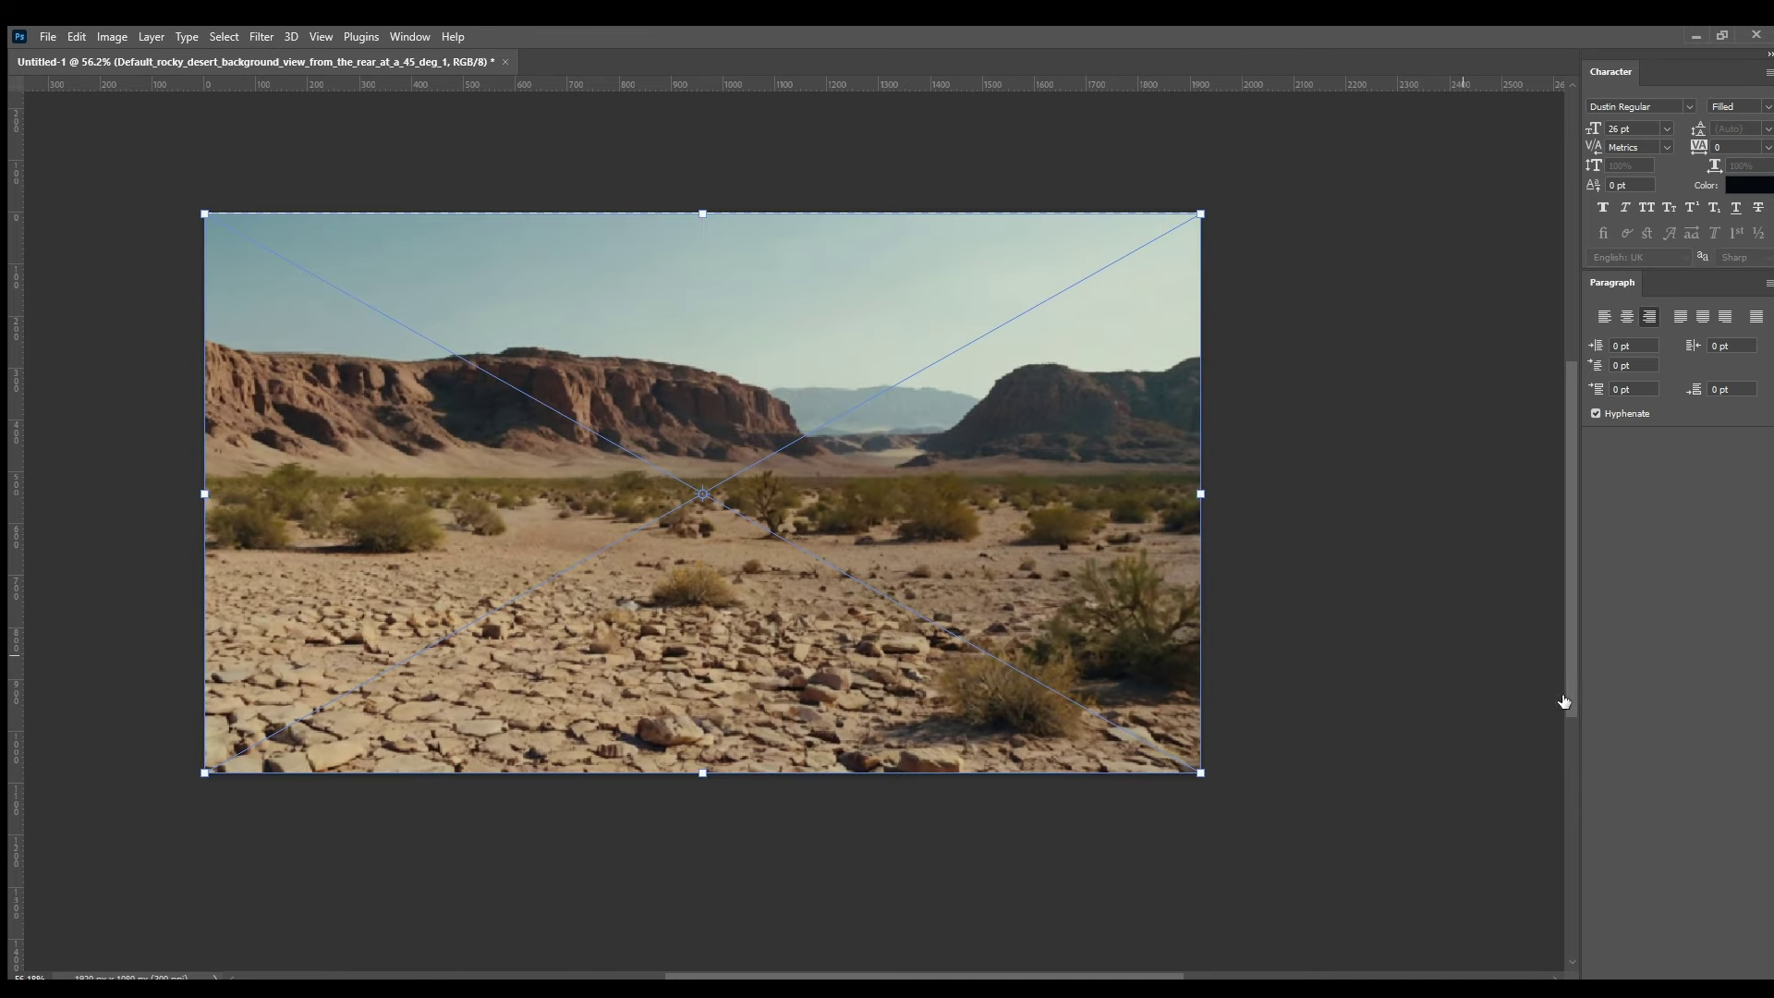
key("Return")
key("ctrl+[")
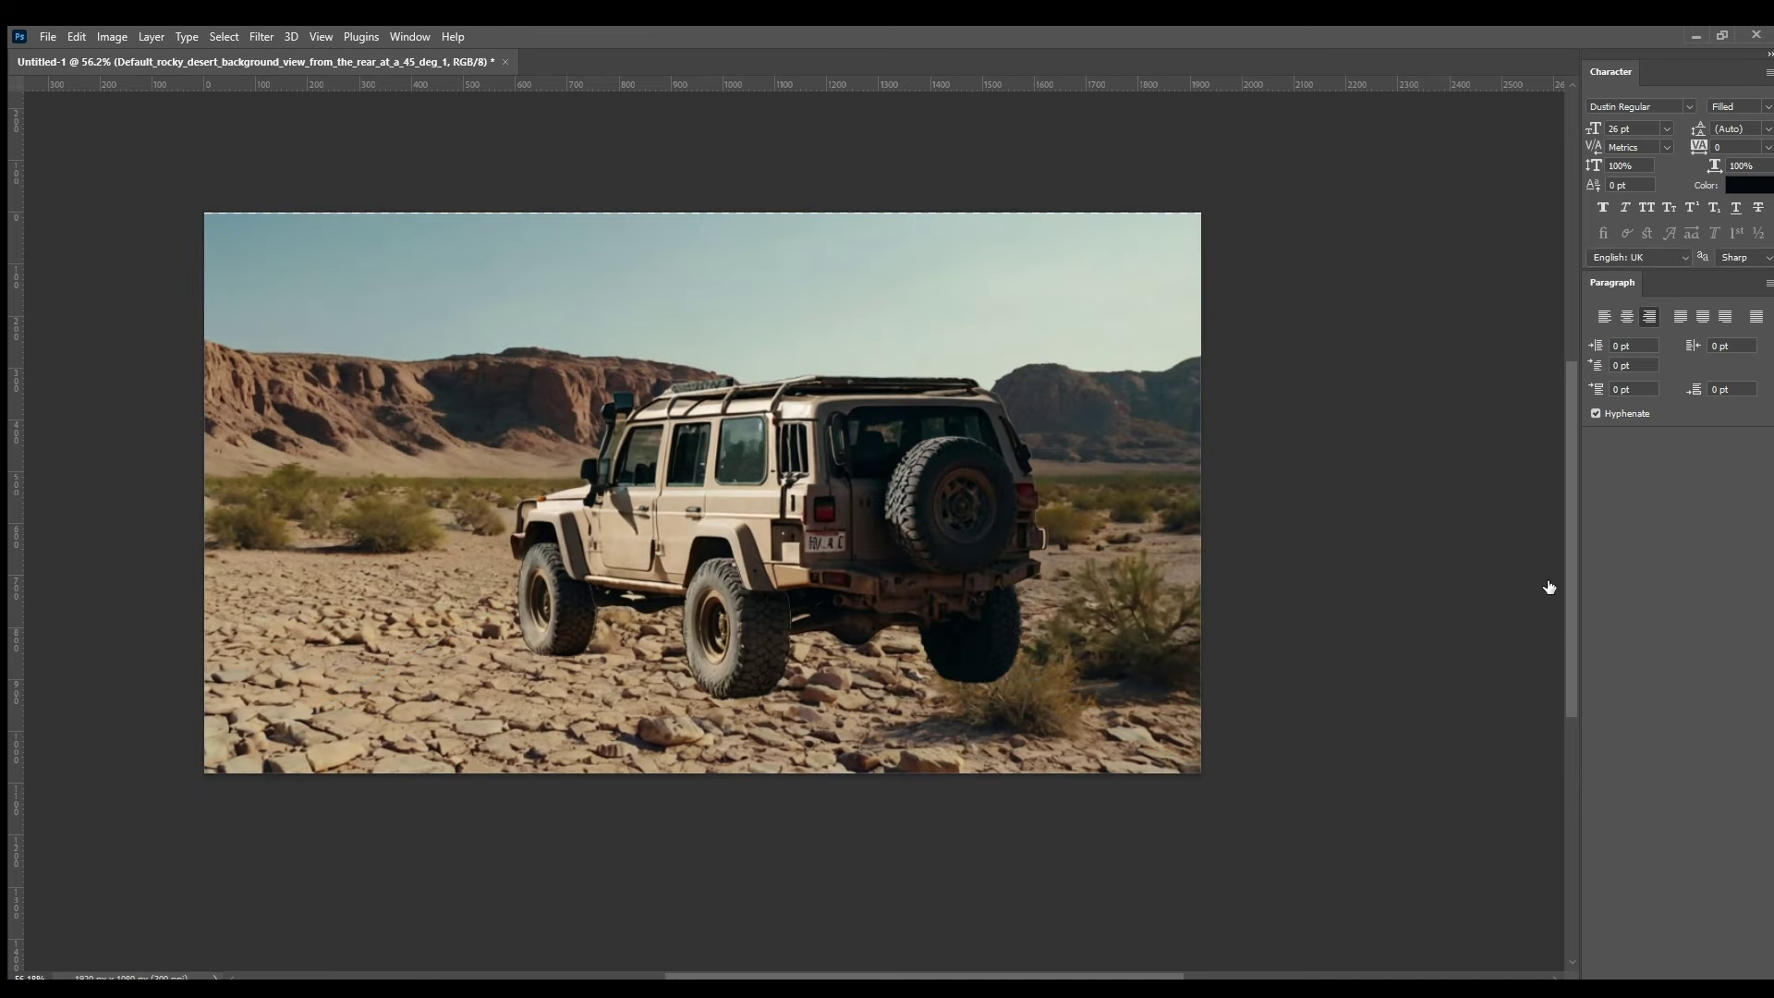
key("ctrl+t")
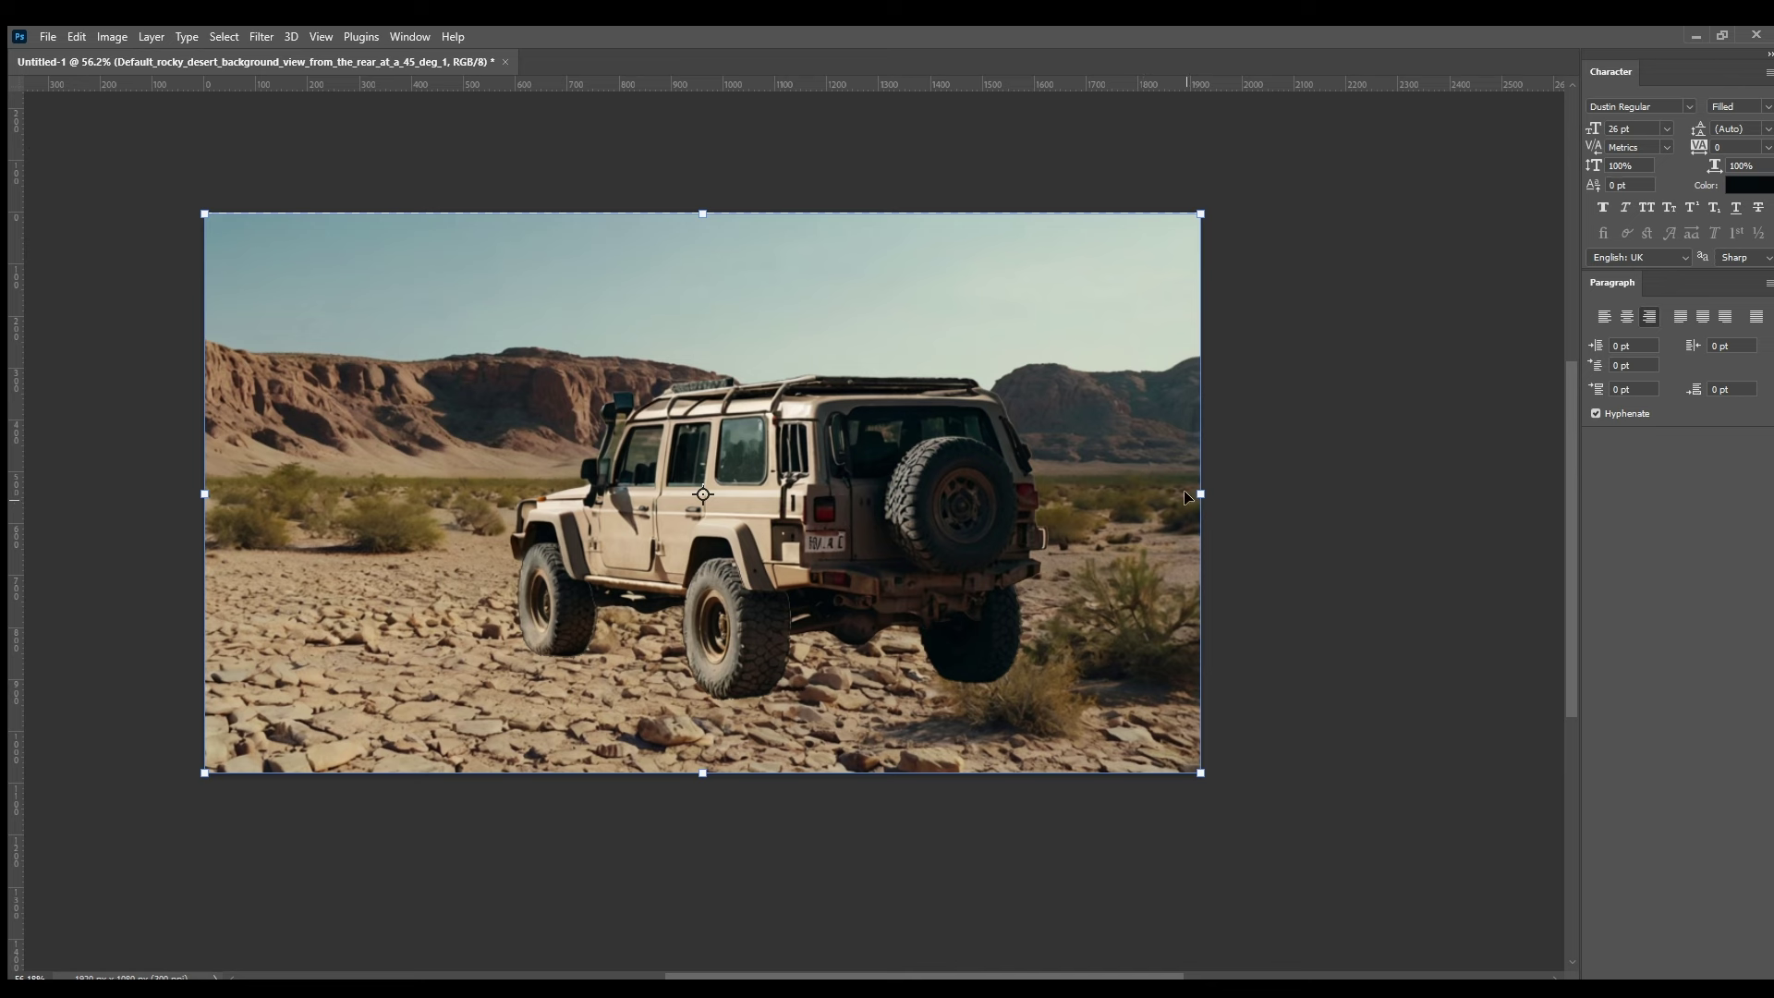
right_click(1190, 884)
left_click(1196, 871)
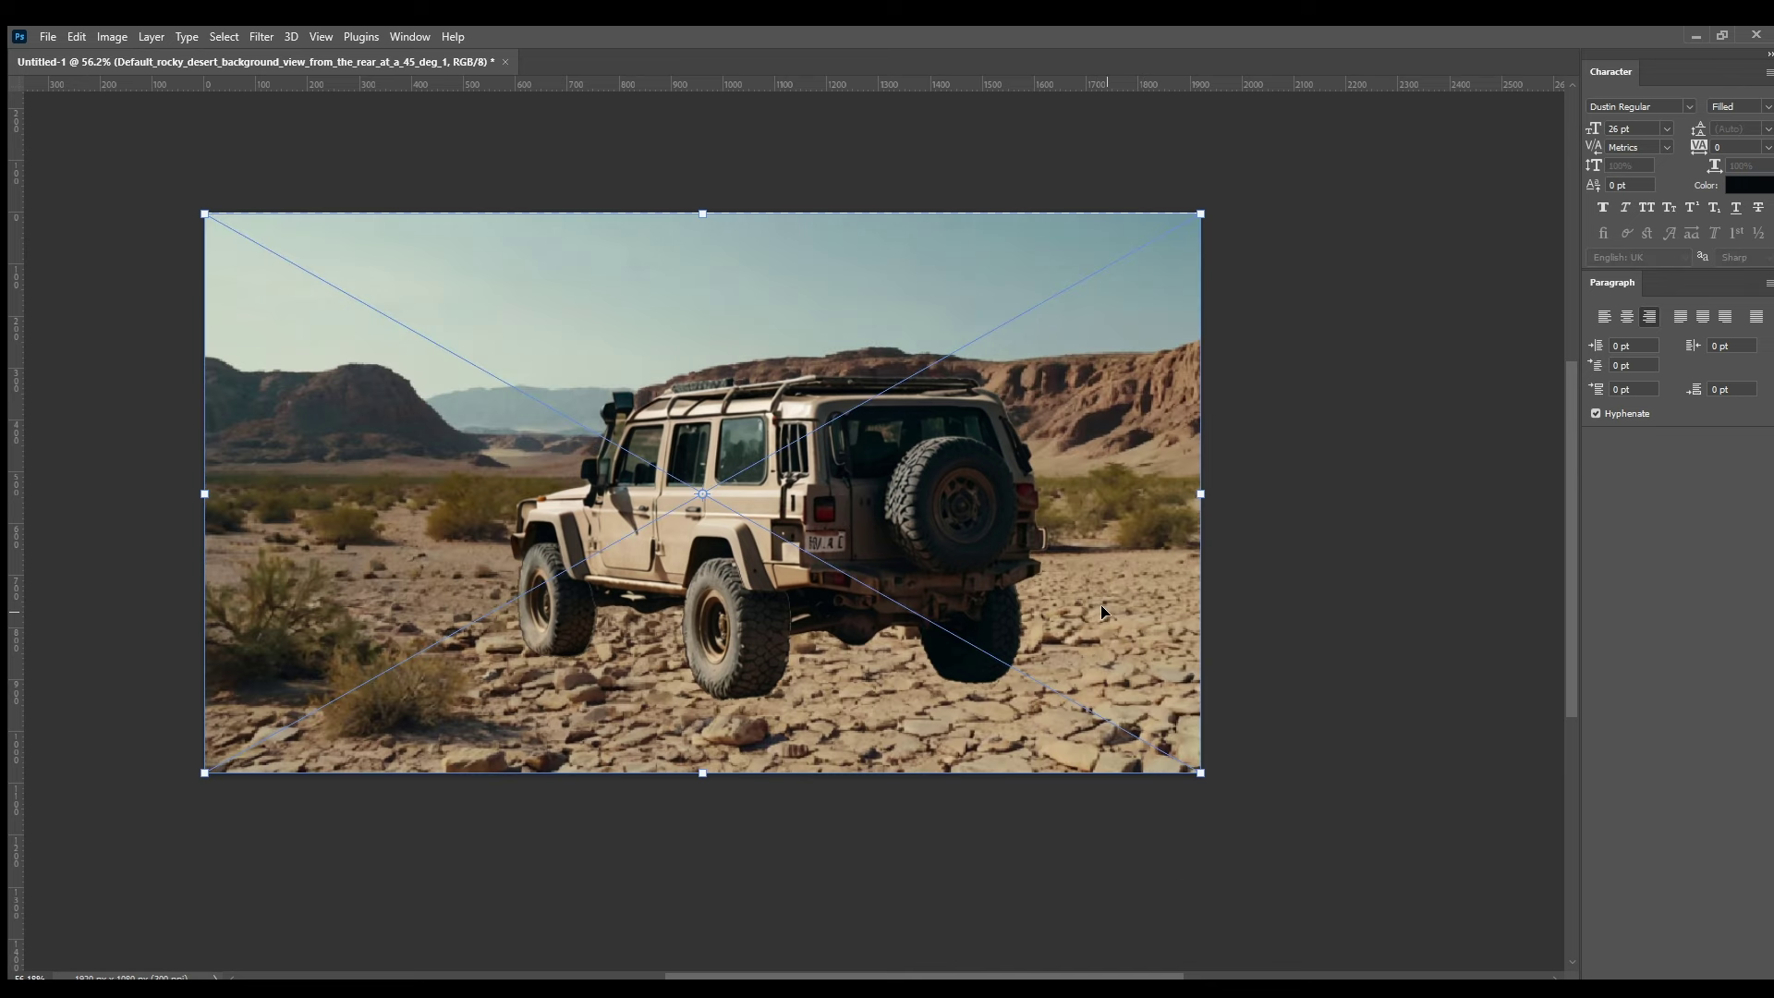
Step: Commit the flipped background, place the reference vehicle photo, and trace its ground shadow
key("Return")
left_click_drag(1652, 737, 1571, 696)
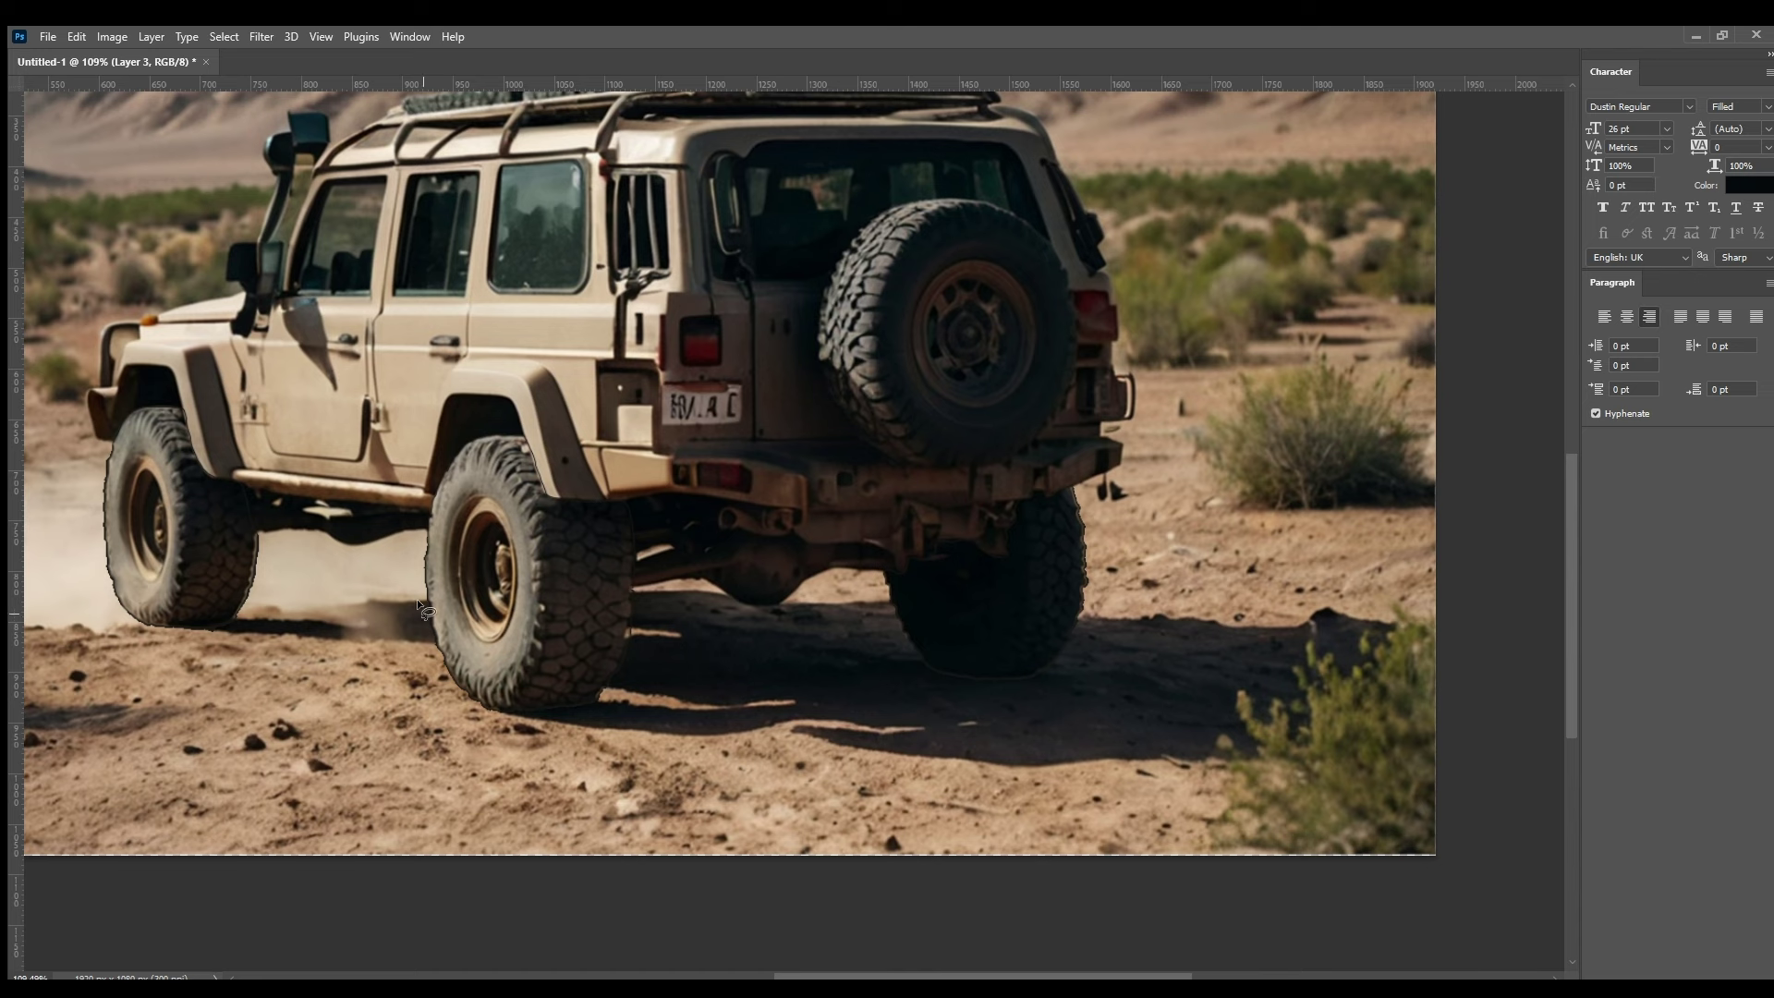
left_click_drag(167, 622, 511, 712)
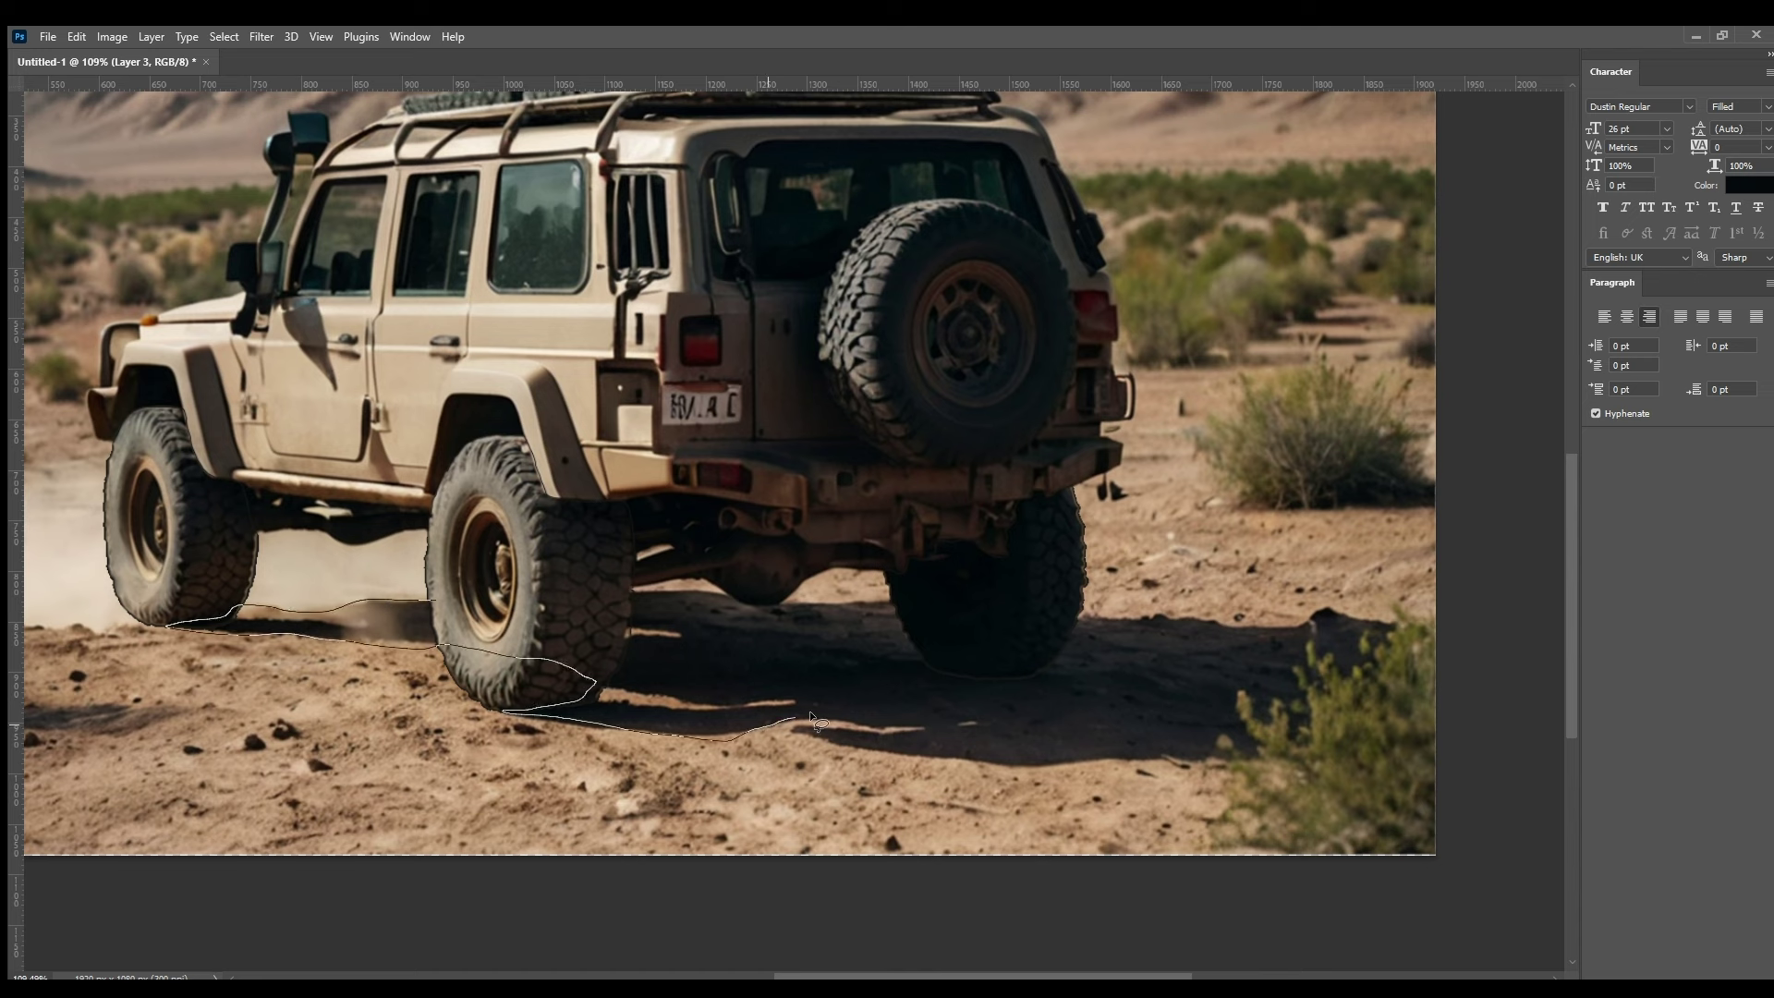
left_click_drag(829, 730, 1183, 735)
left_click_drag(1369, 624, 435, 597)
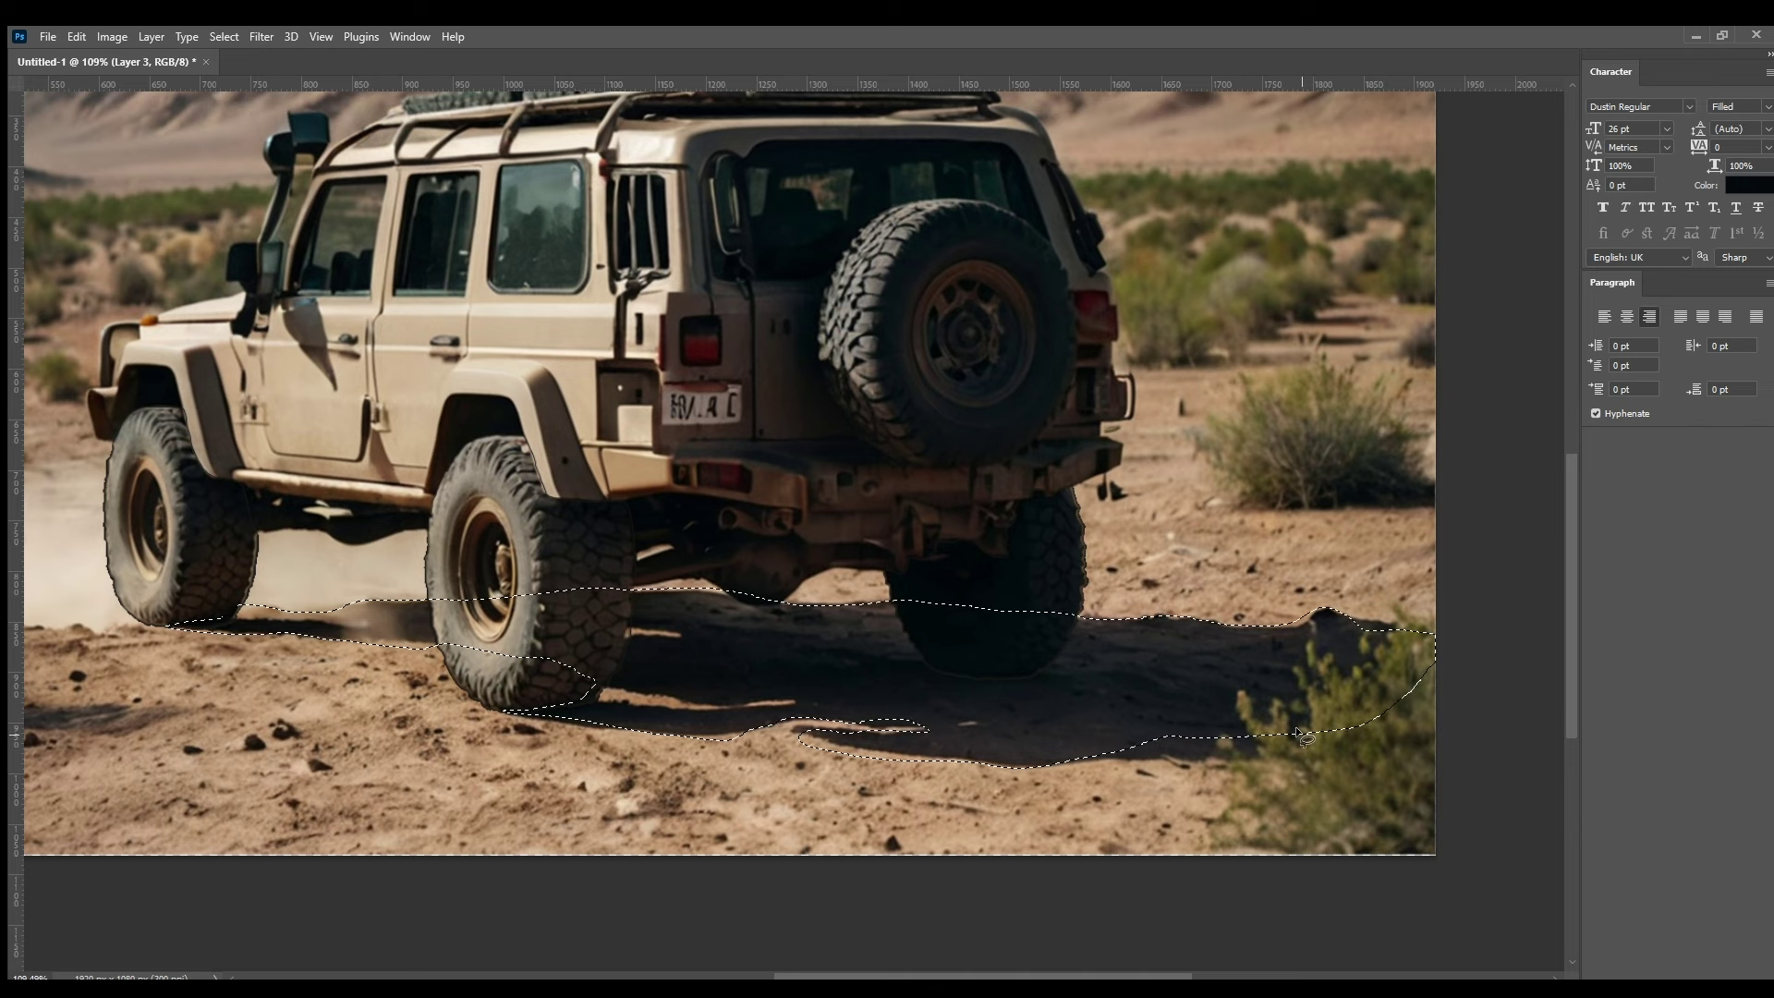
Step: Extend the shadow selection near the right bush and fill it with solid black
mouse_move(1361, 721)
left_mouse_down()
mouse_move(800, 716)
mouse_move(599, 692)
left_mouse_up()
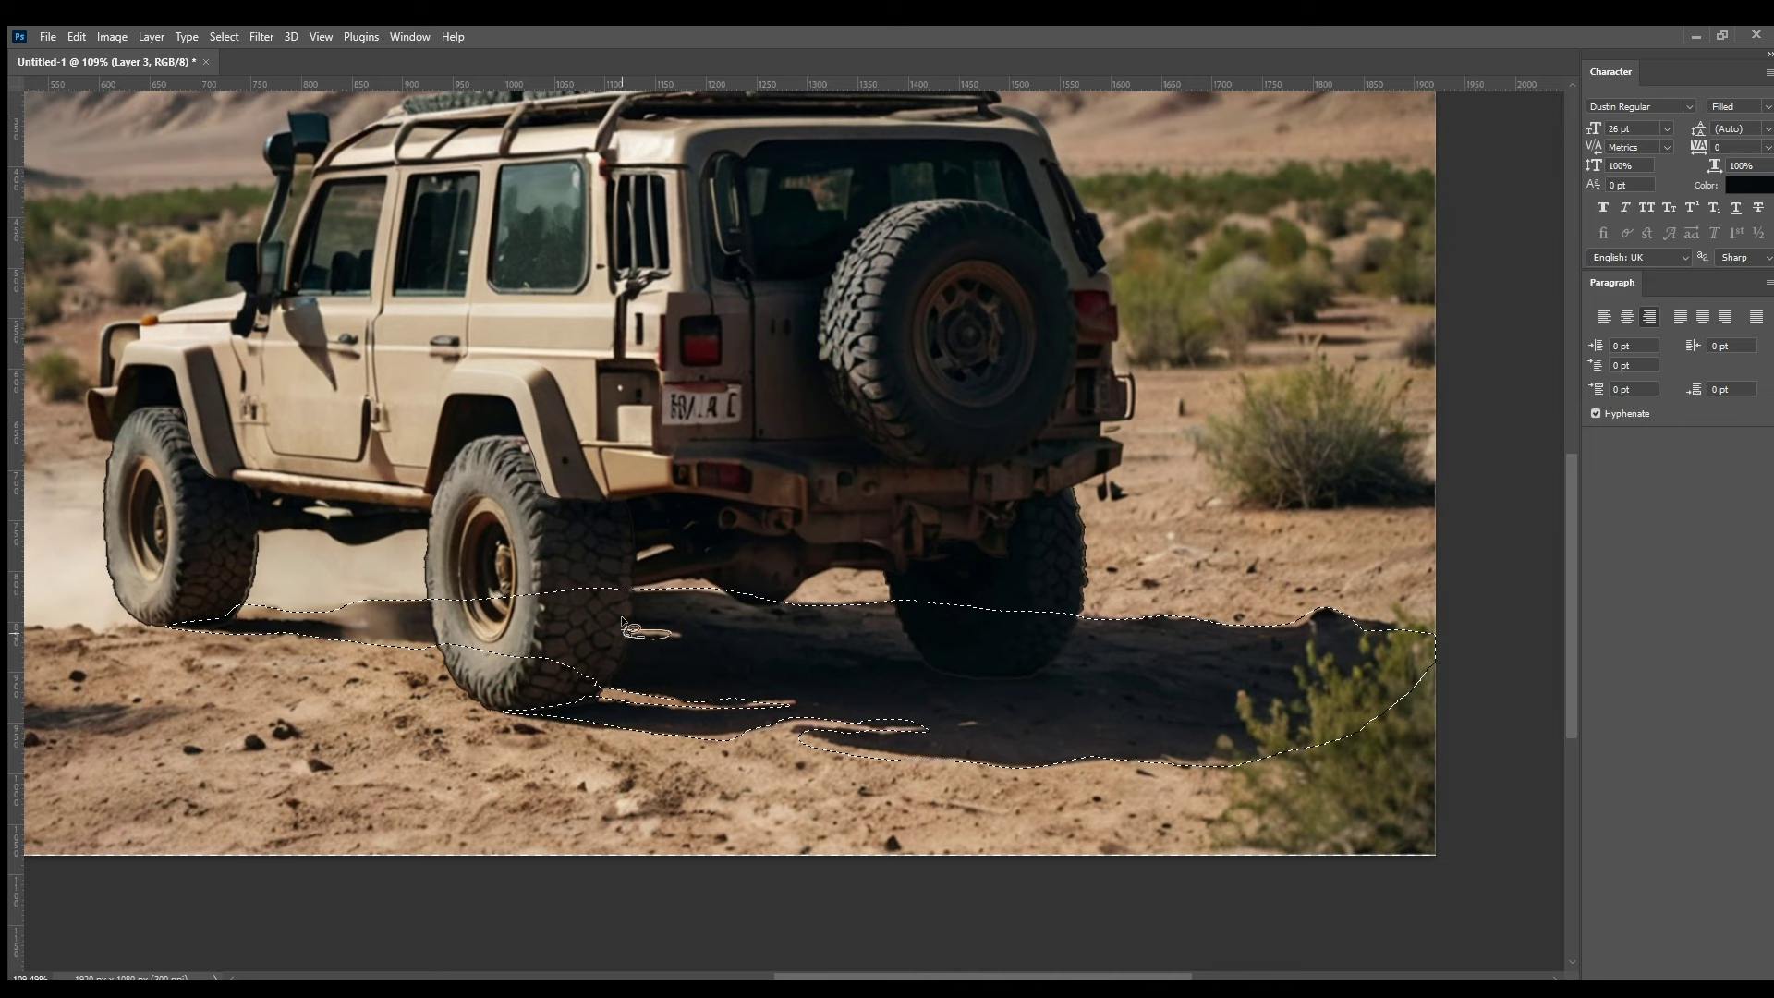
scroll(969, 712, "down", 1)
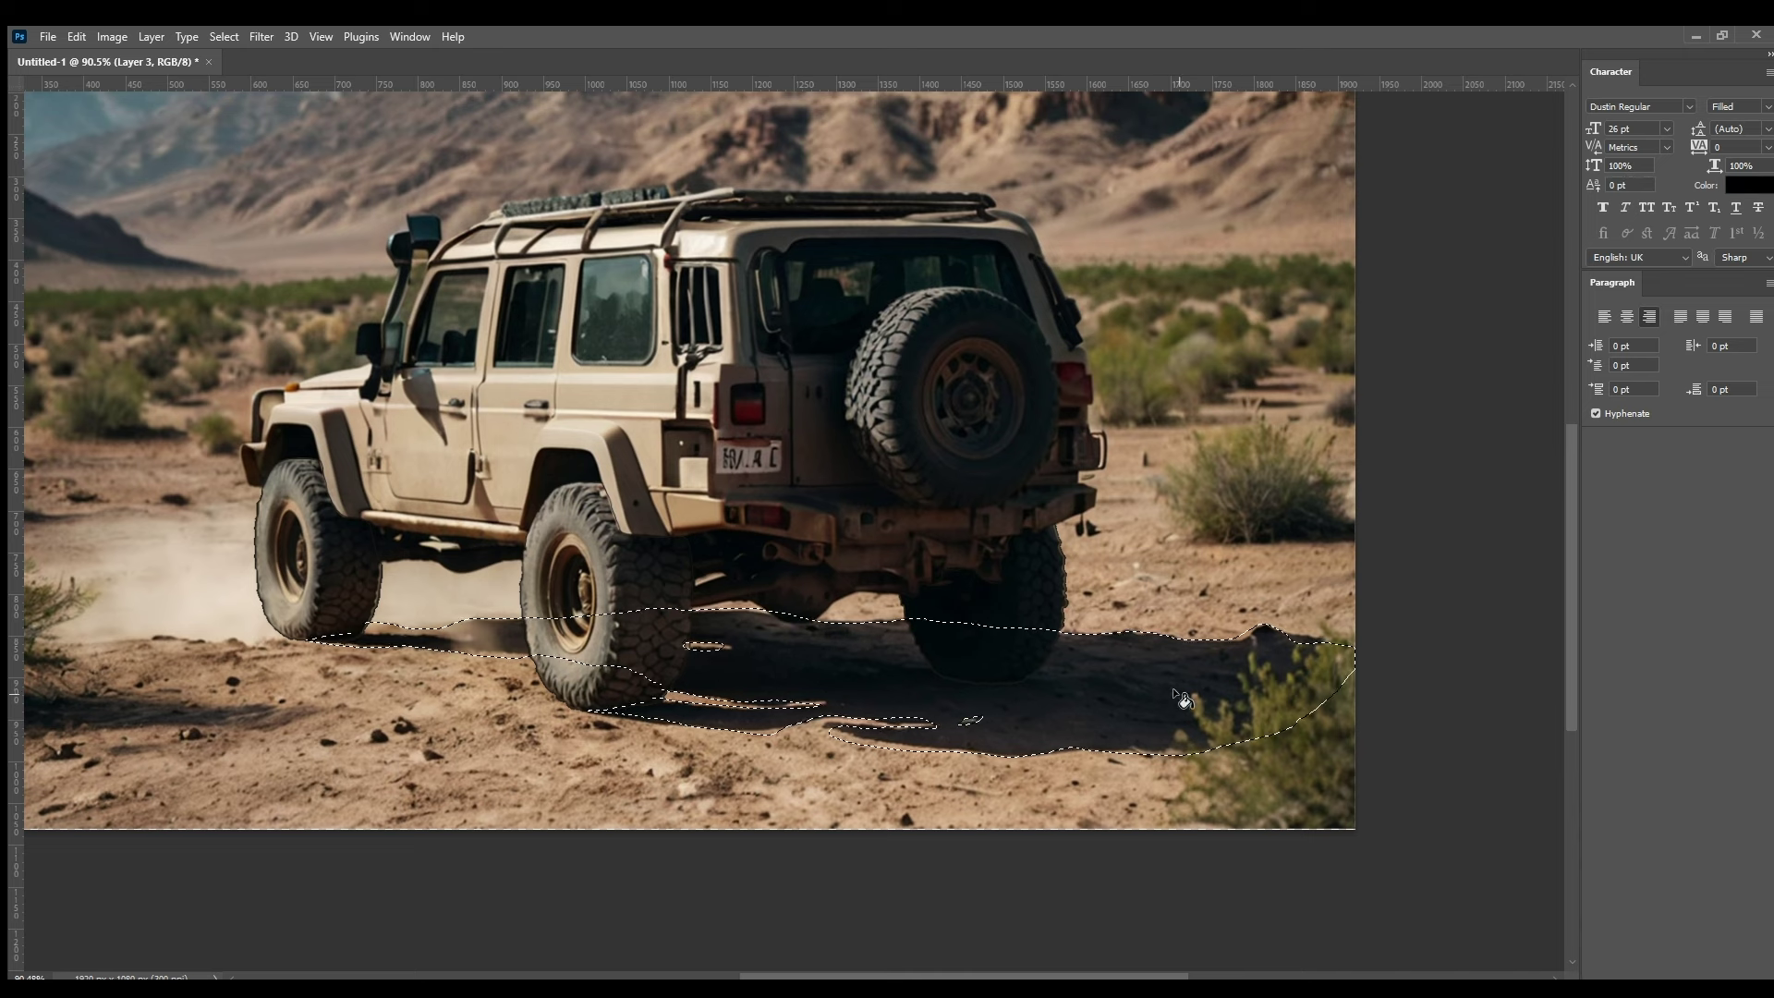
key("alt+BackSpace")
Step: Deselect and apply Gaussian Blur to soften the black shadow's edges
key("ctrl+d")
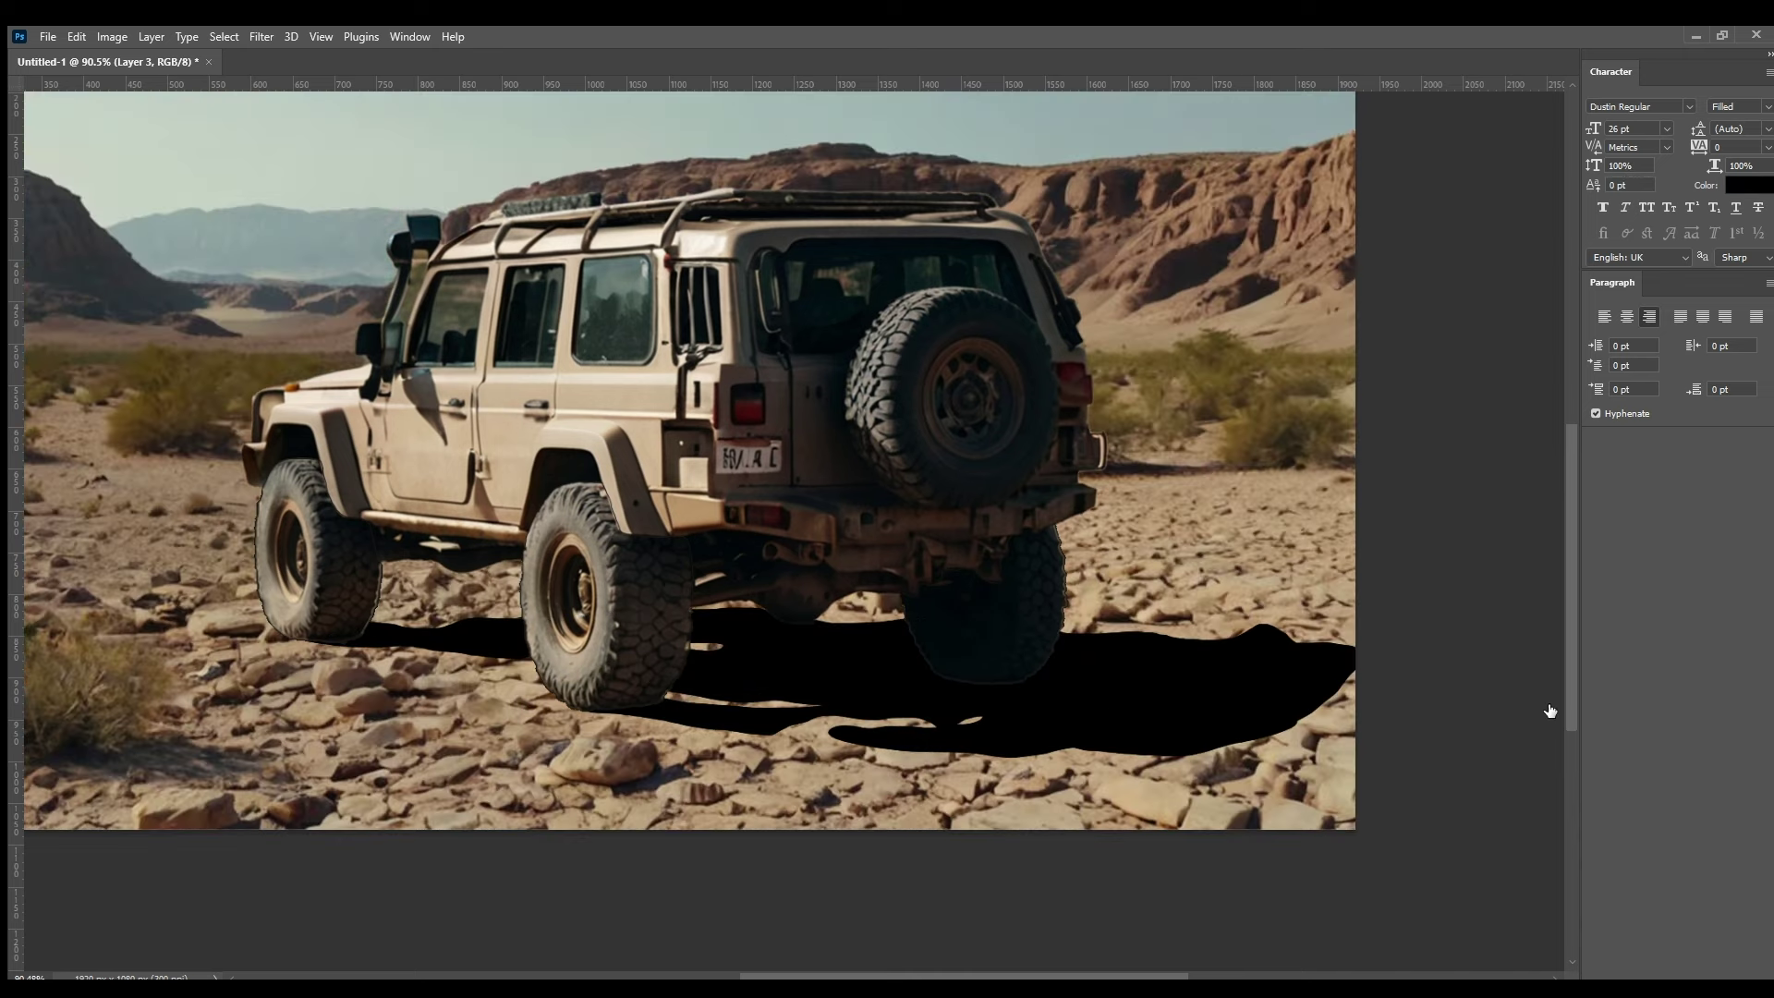
key("v")
key("ctrl+f")
key("ctrl+z")
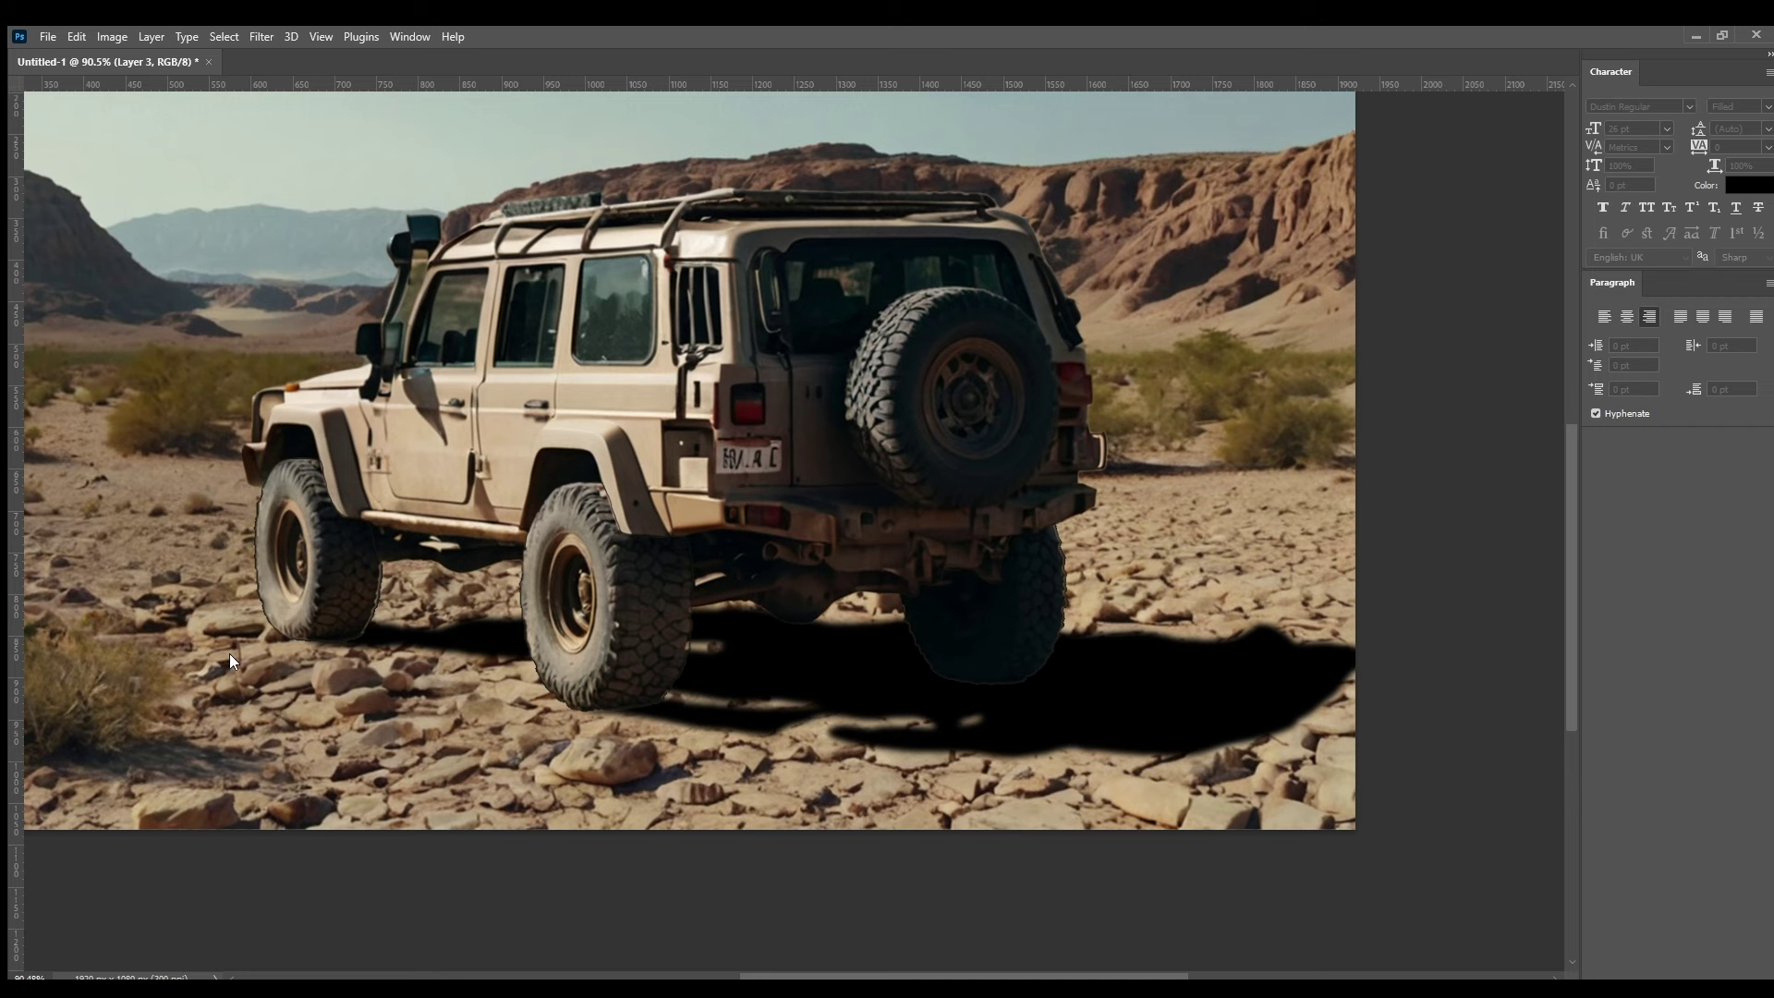
key("ctrl+shift+z")
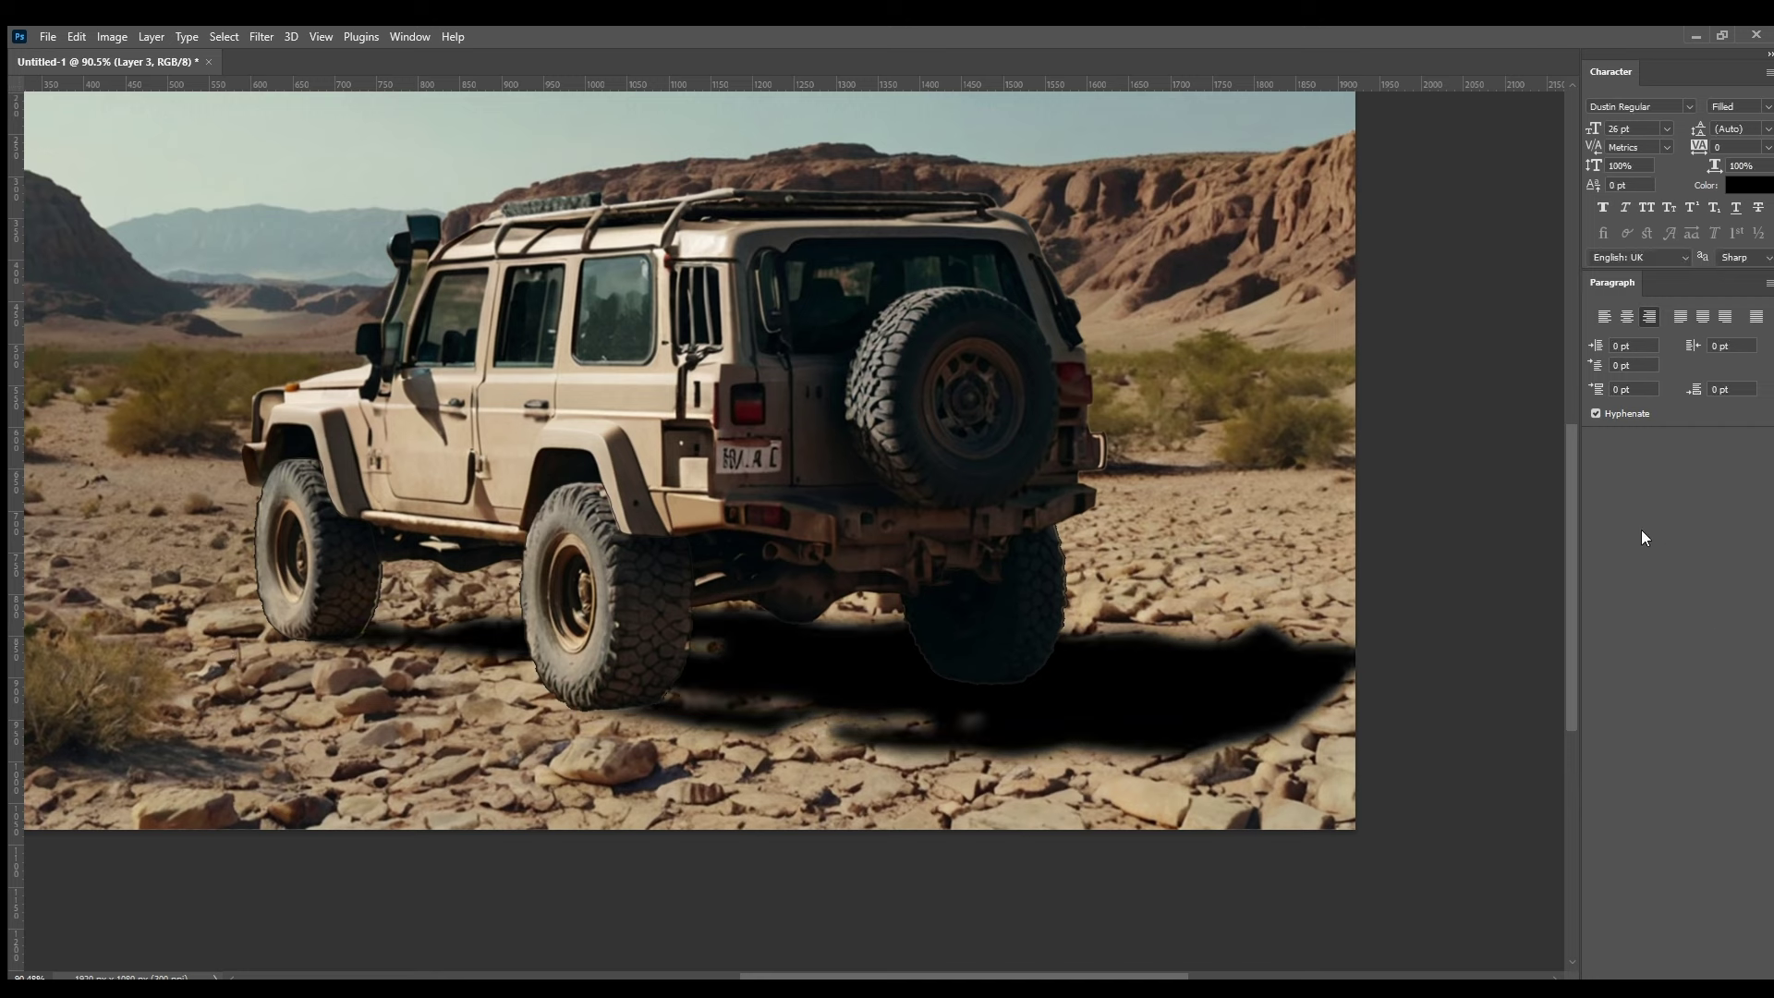
Step: Compare the scene with and without the blurred shadow, keeping it at full darkness
key("ctrl+z")
key("ctrl+shift+z")
key("ctrl+z")
key("ctrl+shift+z")
key("ctrl+z")
key("ctrl+shift+z")
key("ctrl+z")
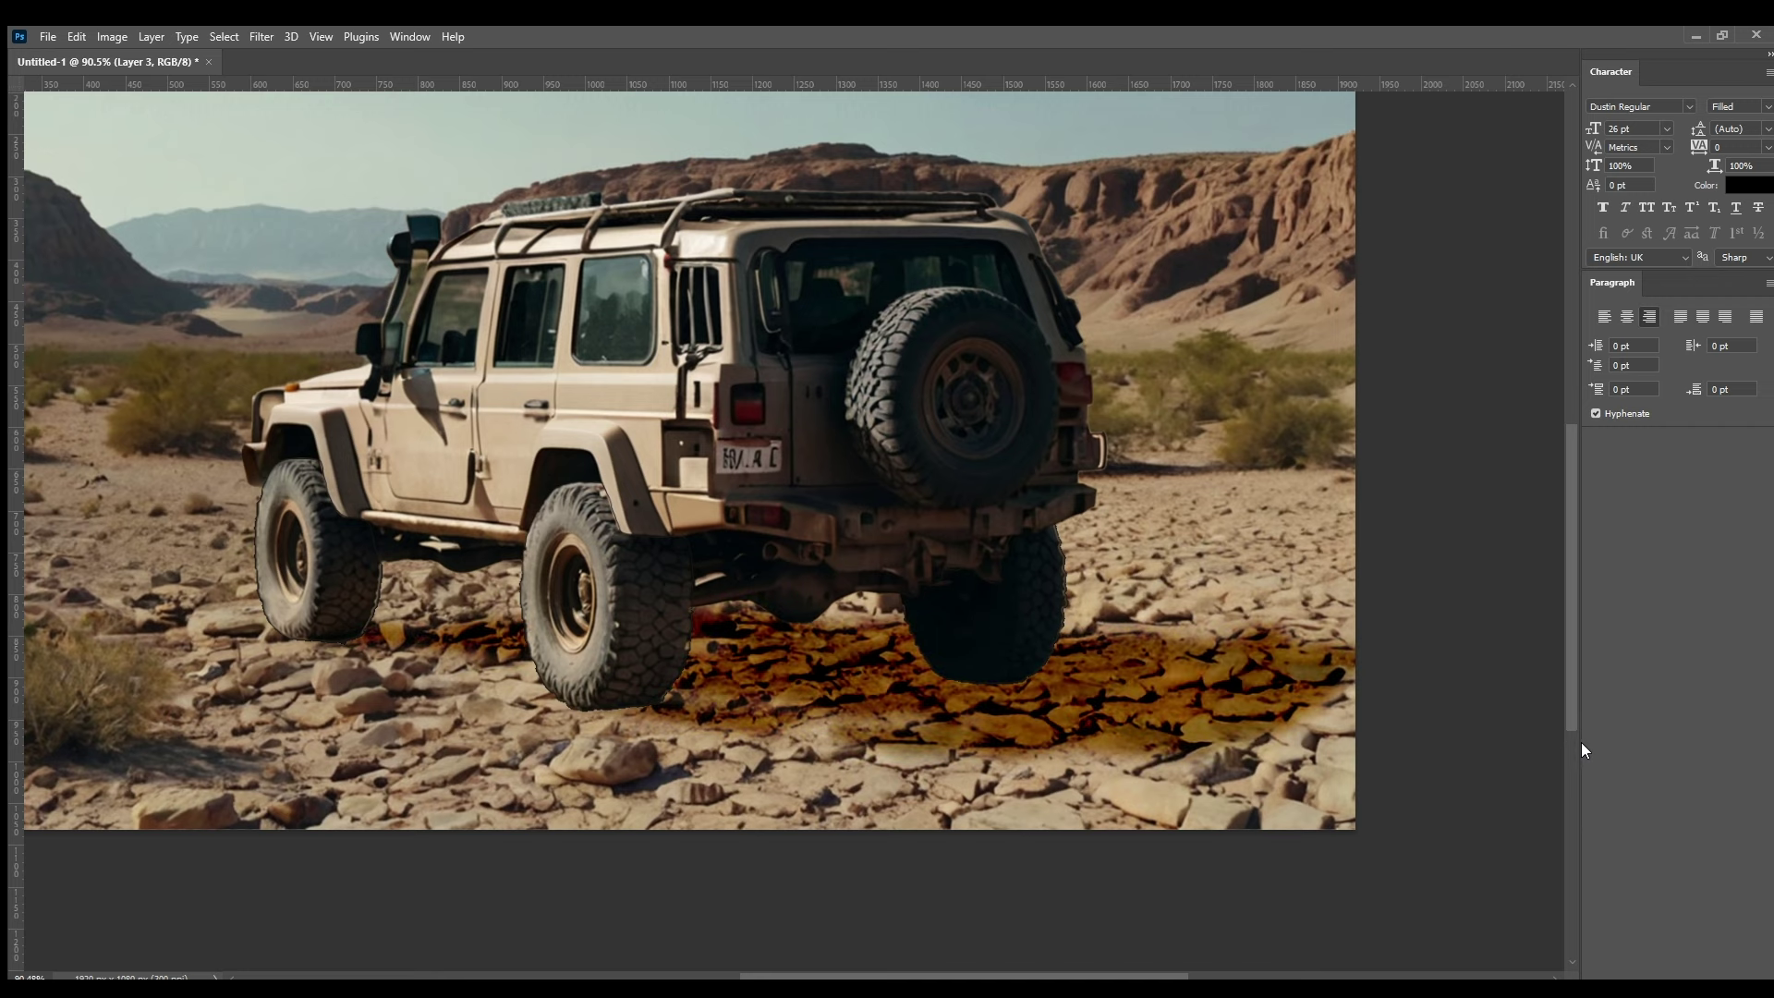
key("ctrl+z")
key("ctrl+shift+z")
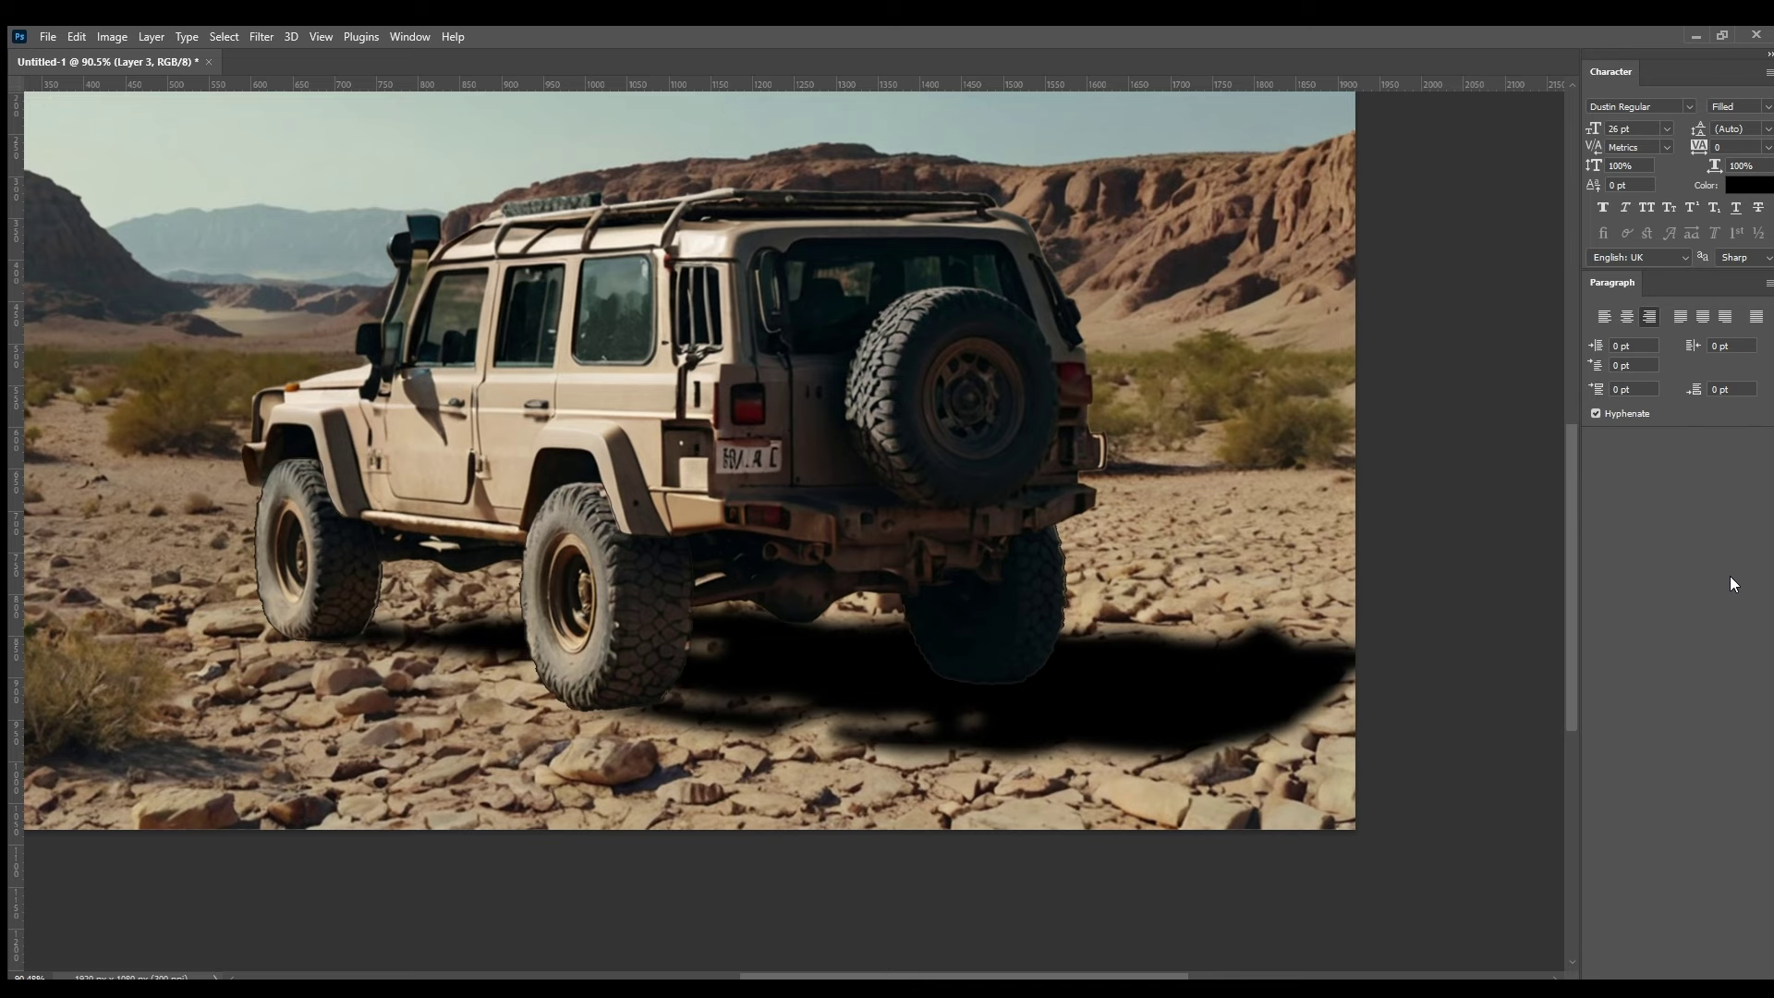
key("ctrl+z")
key("ctrl+z")
key("ctrl+z")
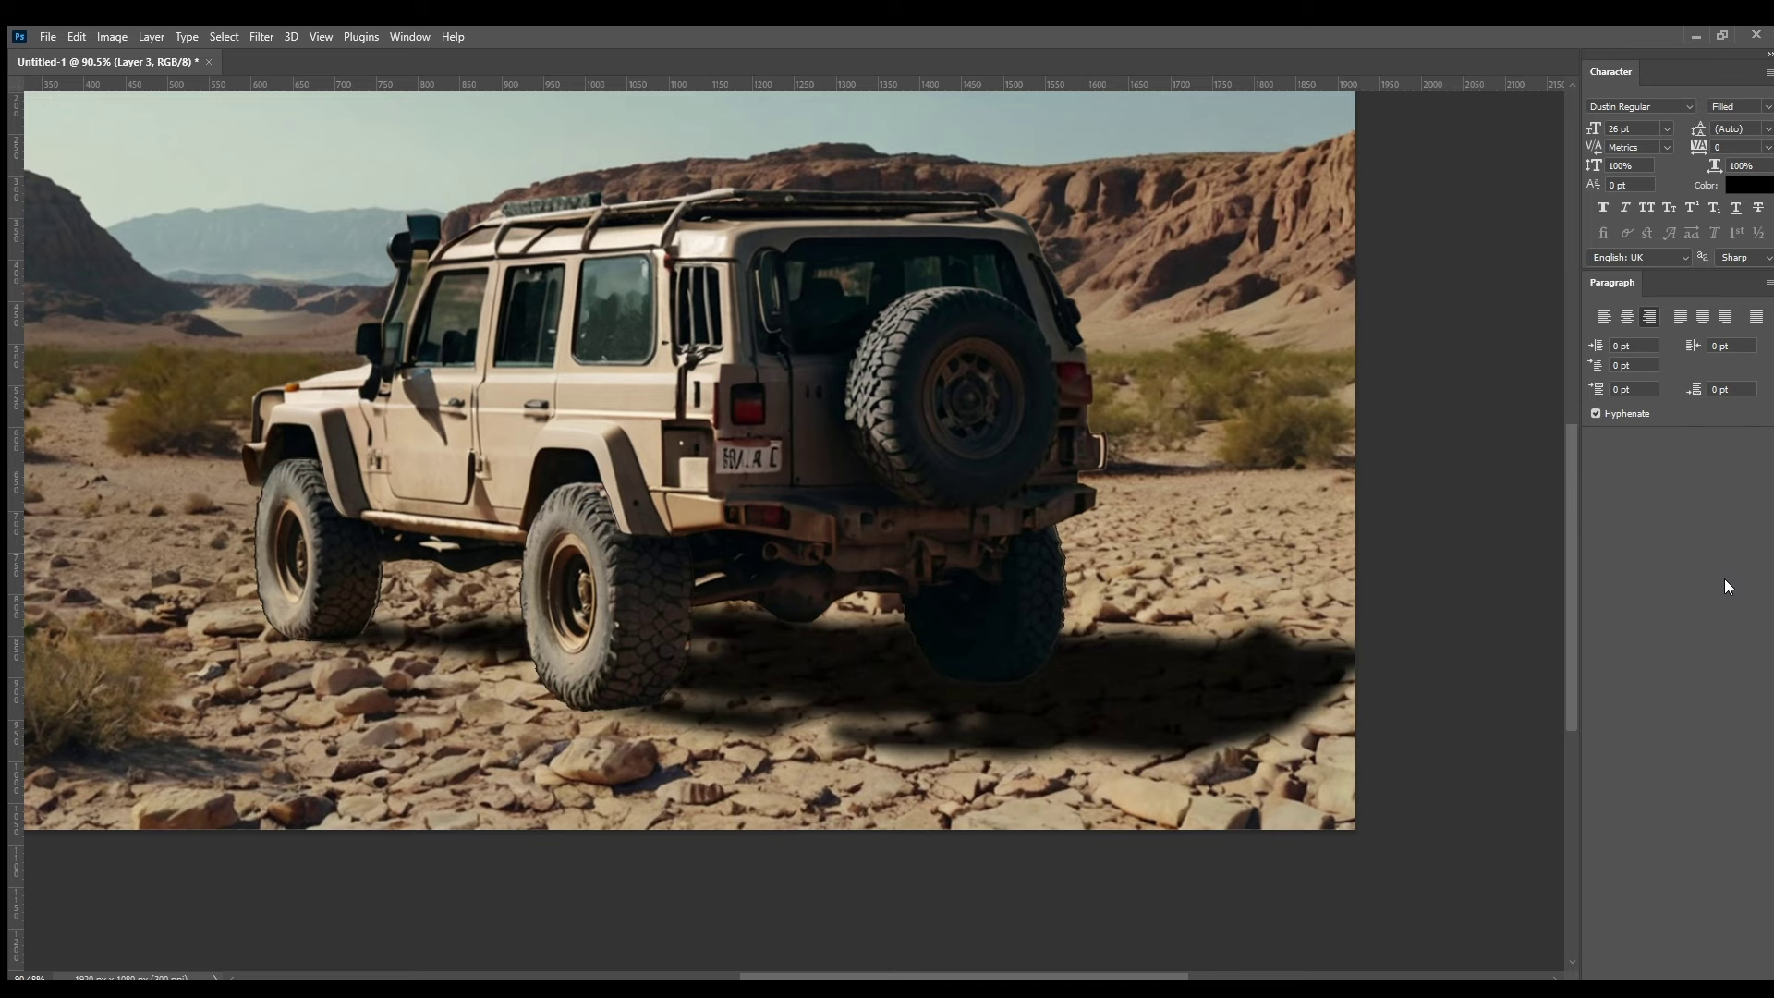
key("ctrl+shift+z")
key("ctrl+z")
key("ctrl+shift+z")
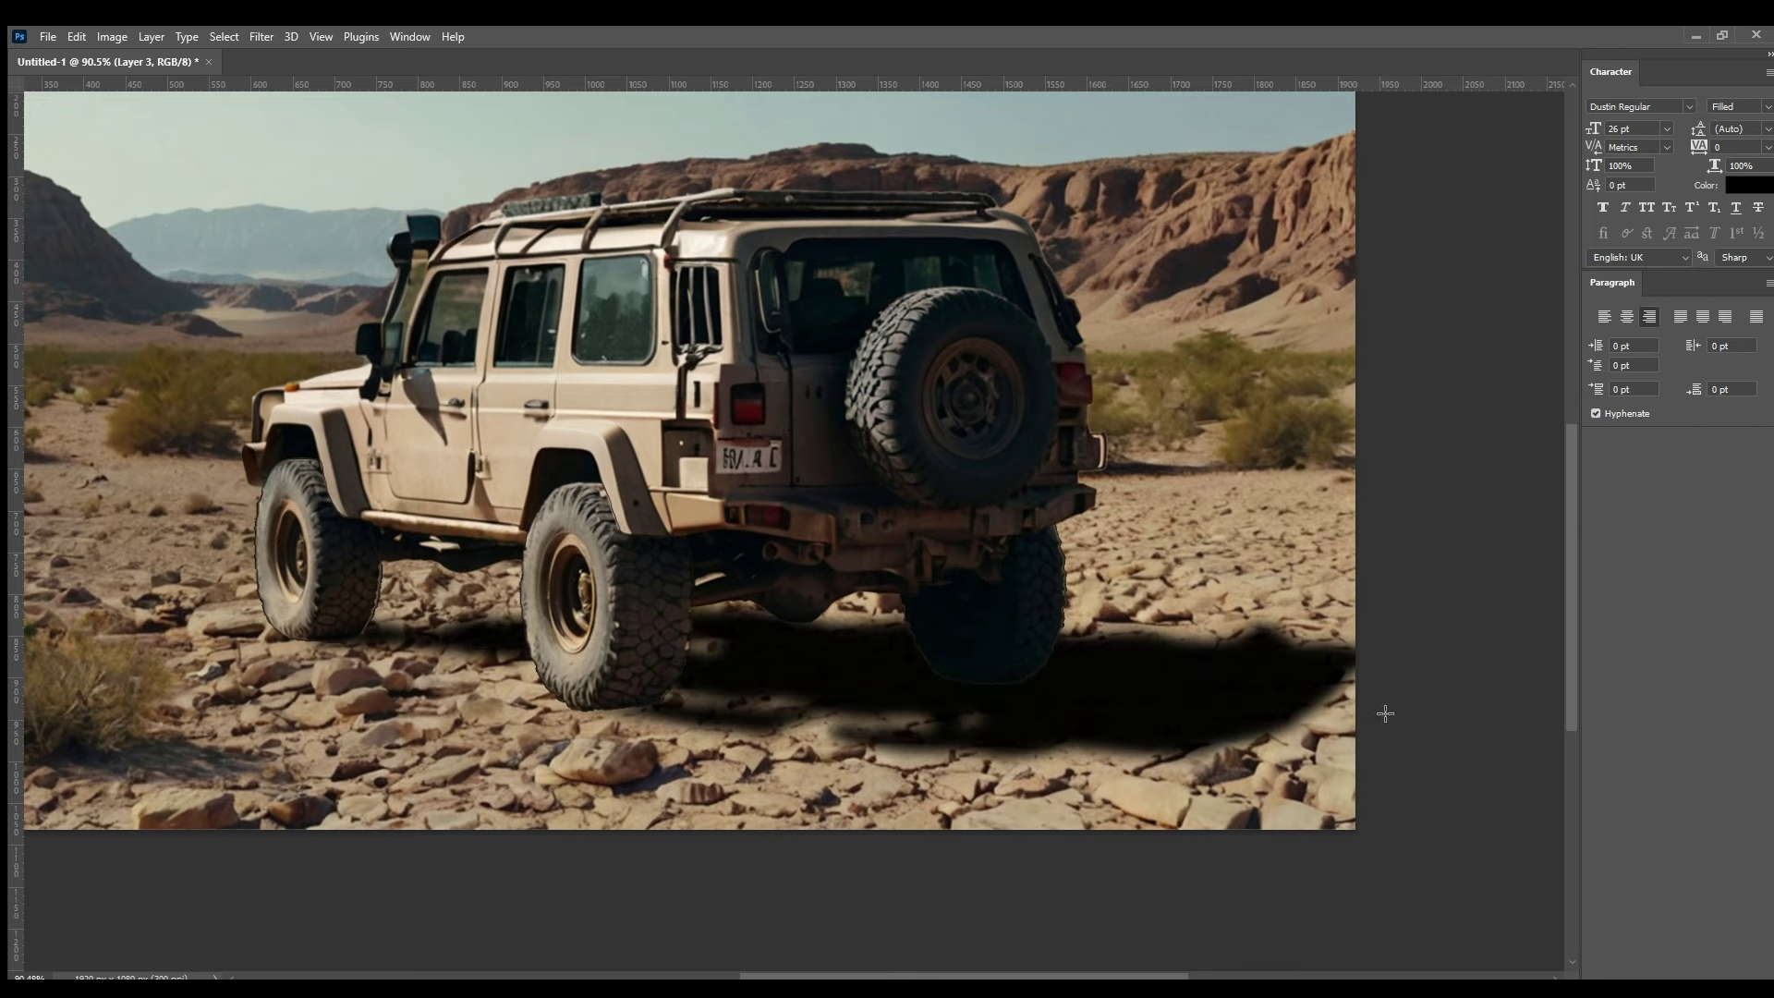
scroll(1052, 679, "up", 3)
scroll(1051, 679, "up", 3)
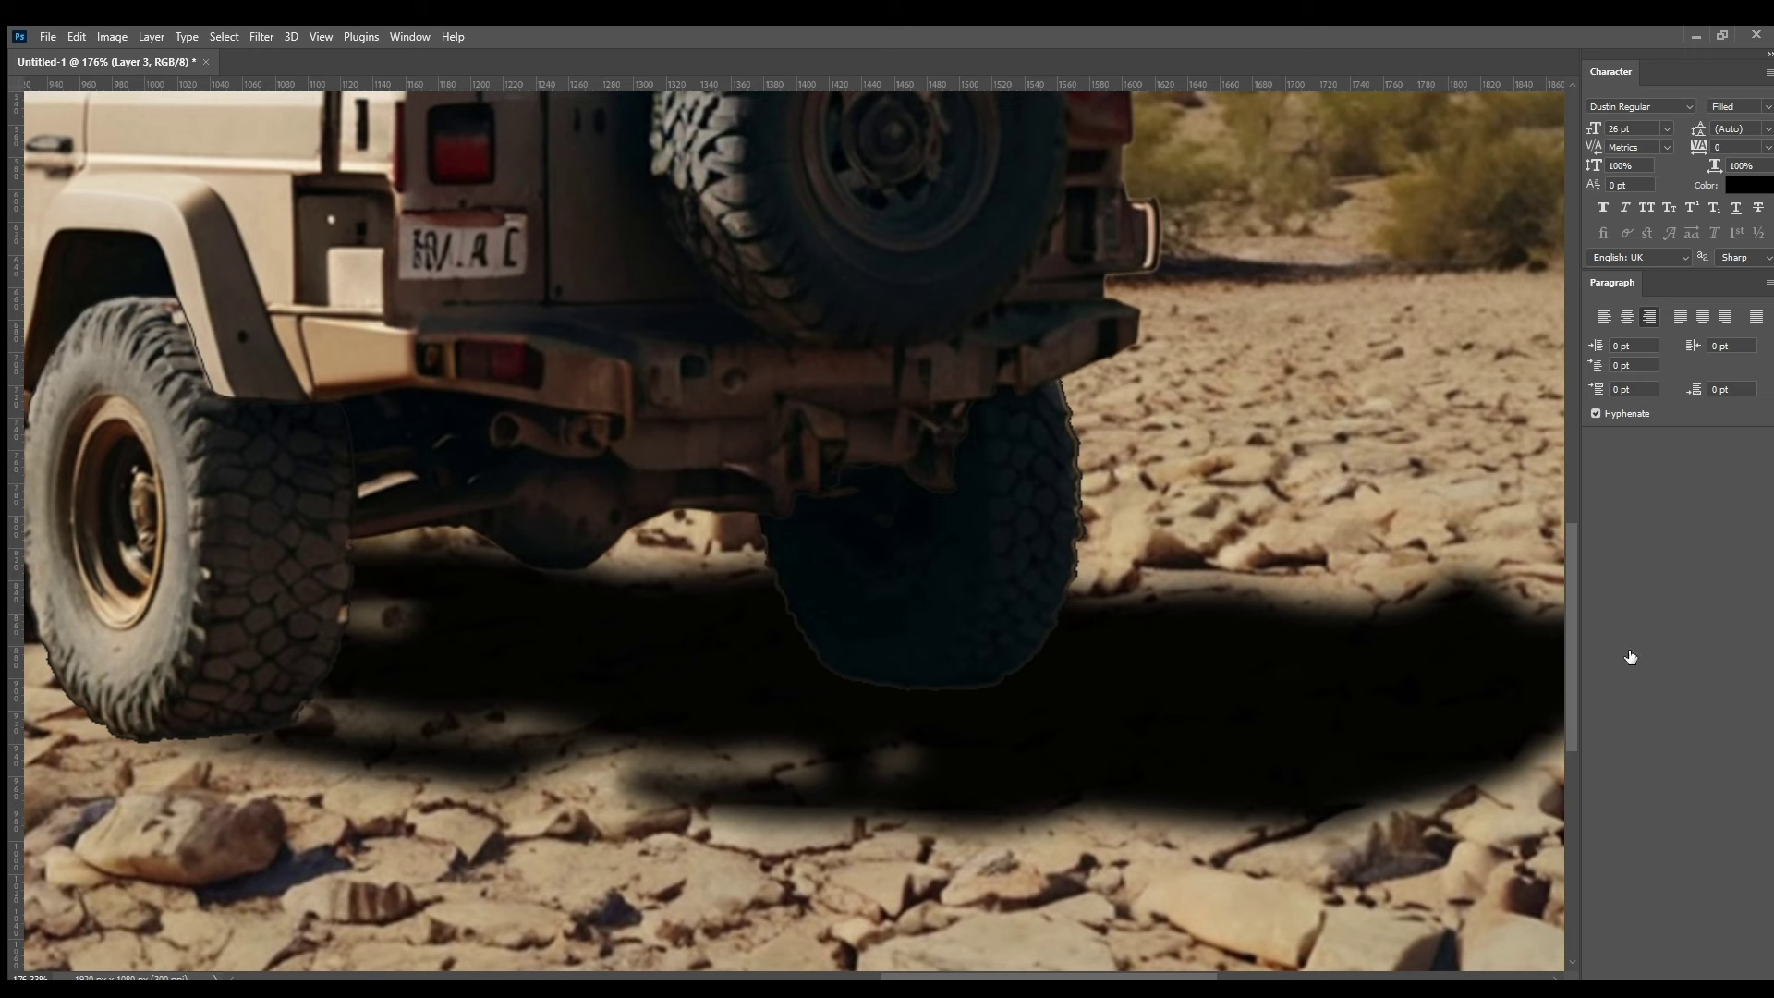
Step: Select the rear tyre's shape, fill it with black, and deselect
key("ctrl+z")
key("ctrl+shift+z")
left_click_drag(1145, 348, 657, 733)
left_click(979, 408)
left_click_drag(1126, 354, 721, 724)
key("alt+BackSpace")
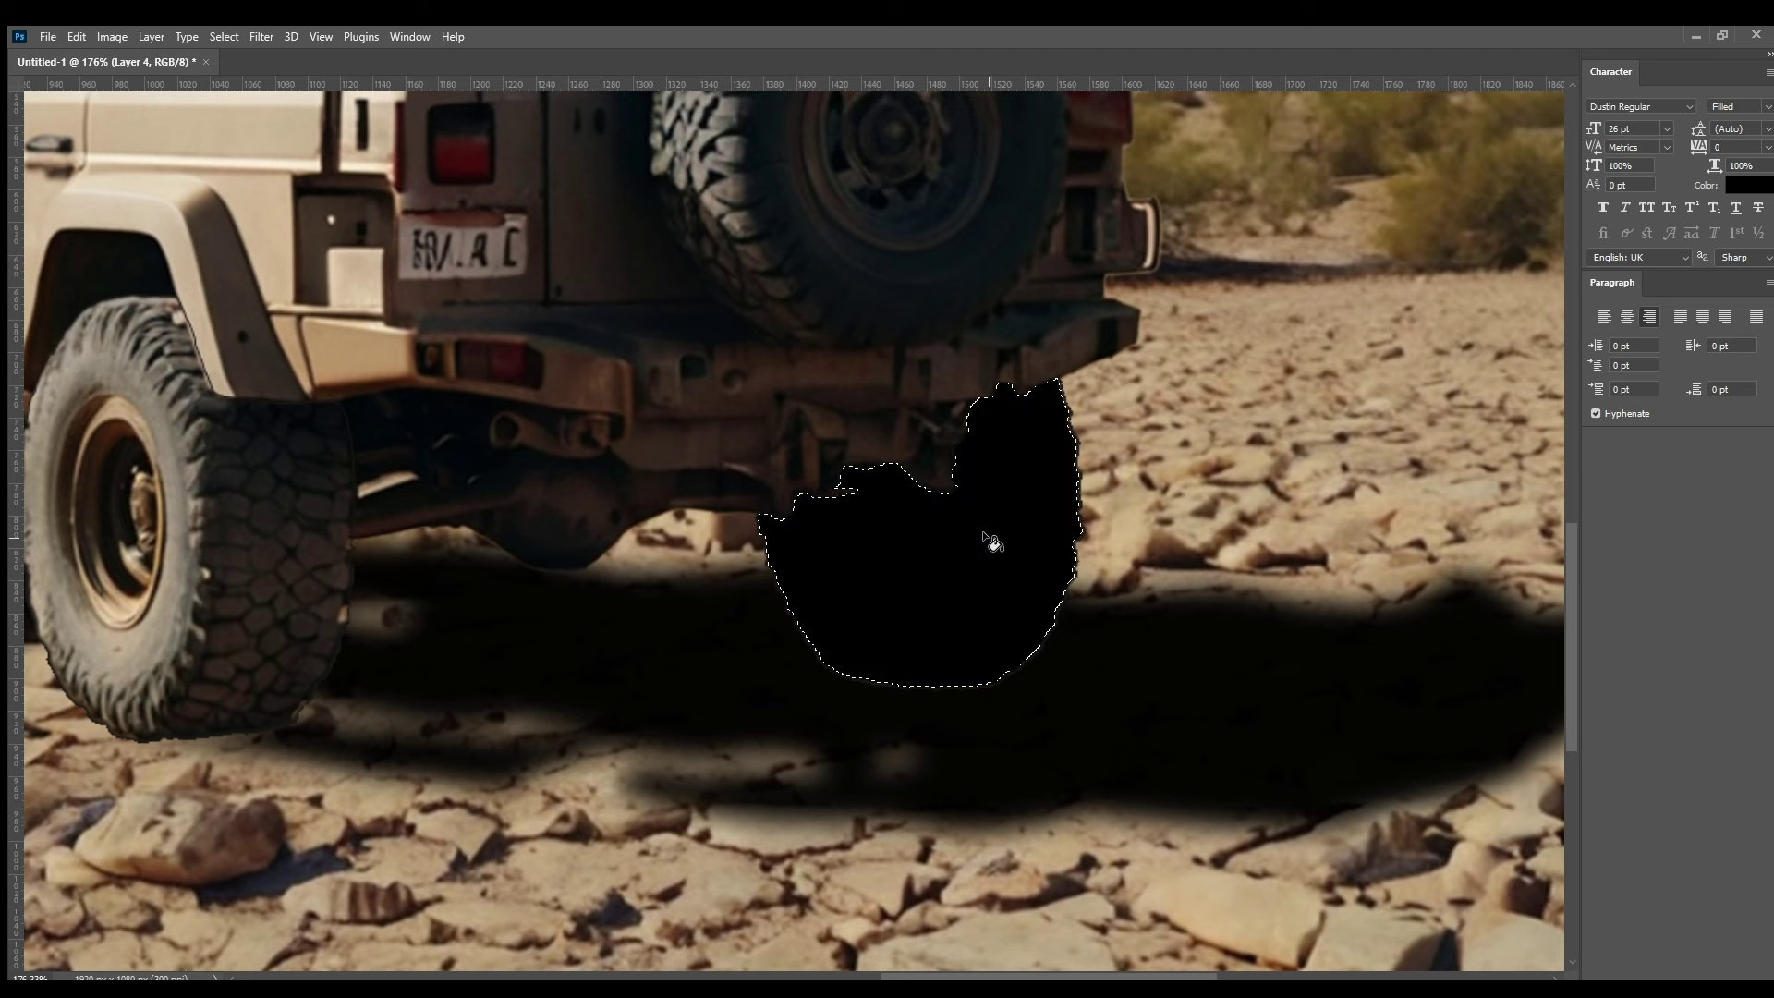
key("ctrl+d")
Step: Blur the black tyre fill and brush its lower edge into the ground shadow
key("ctrl+f")
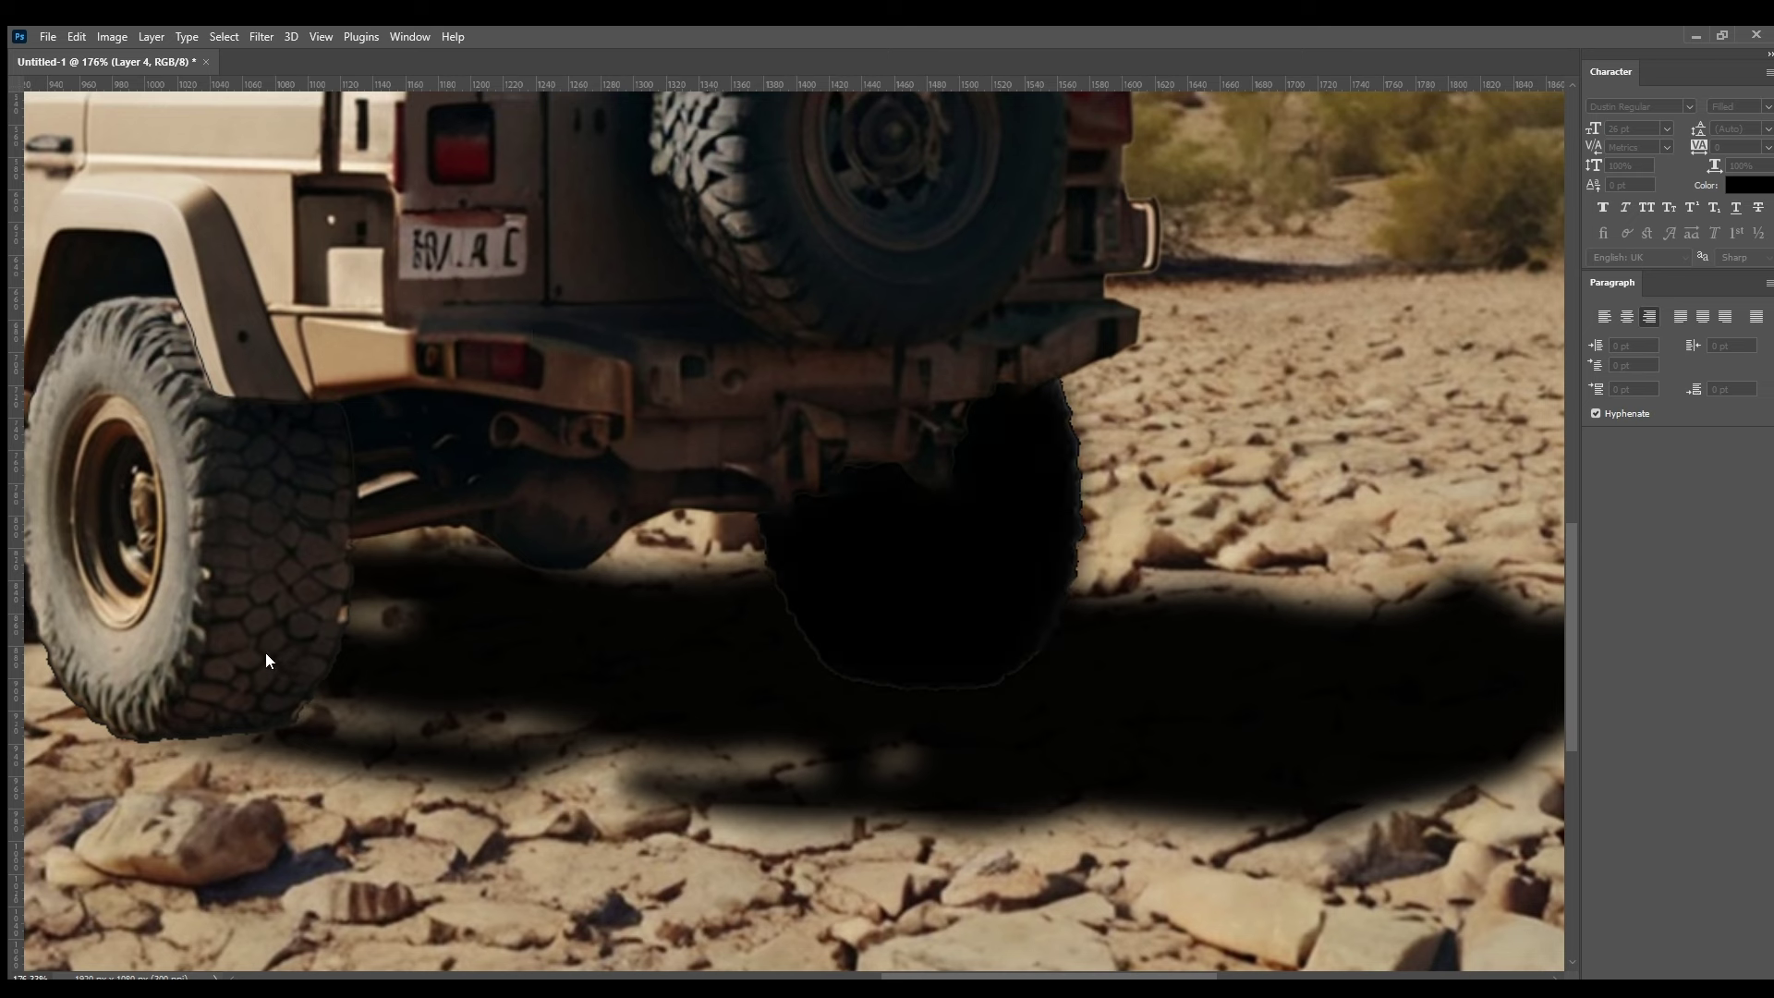
key("ctrl+z")
key("ctrl+shift+z")
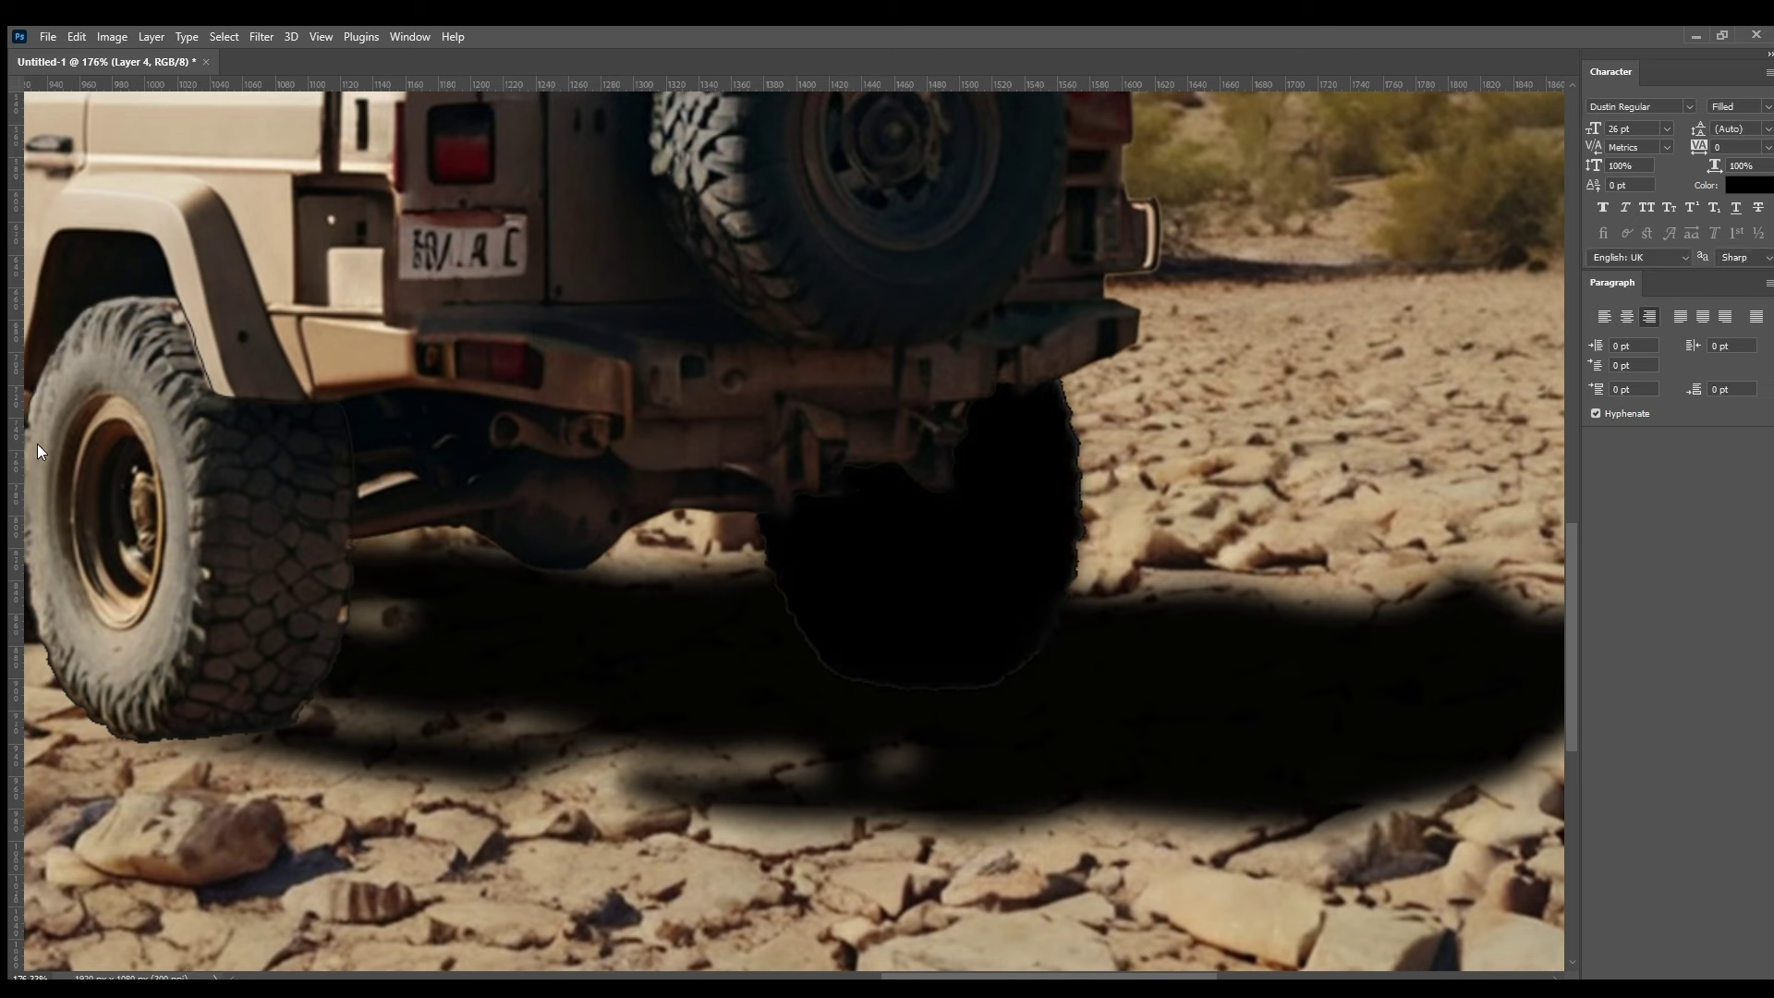
left_click_drag(918, 650, 1093, 685)
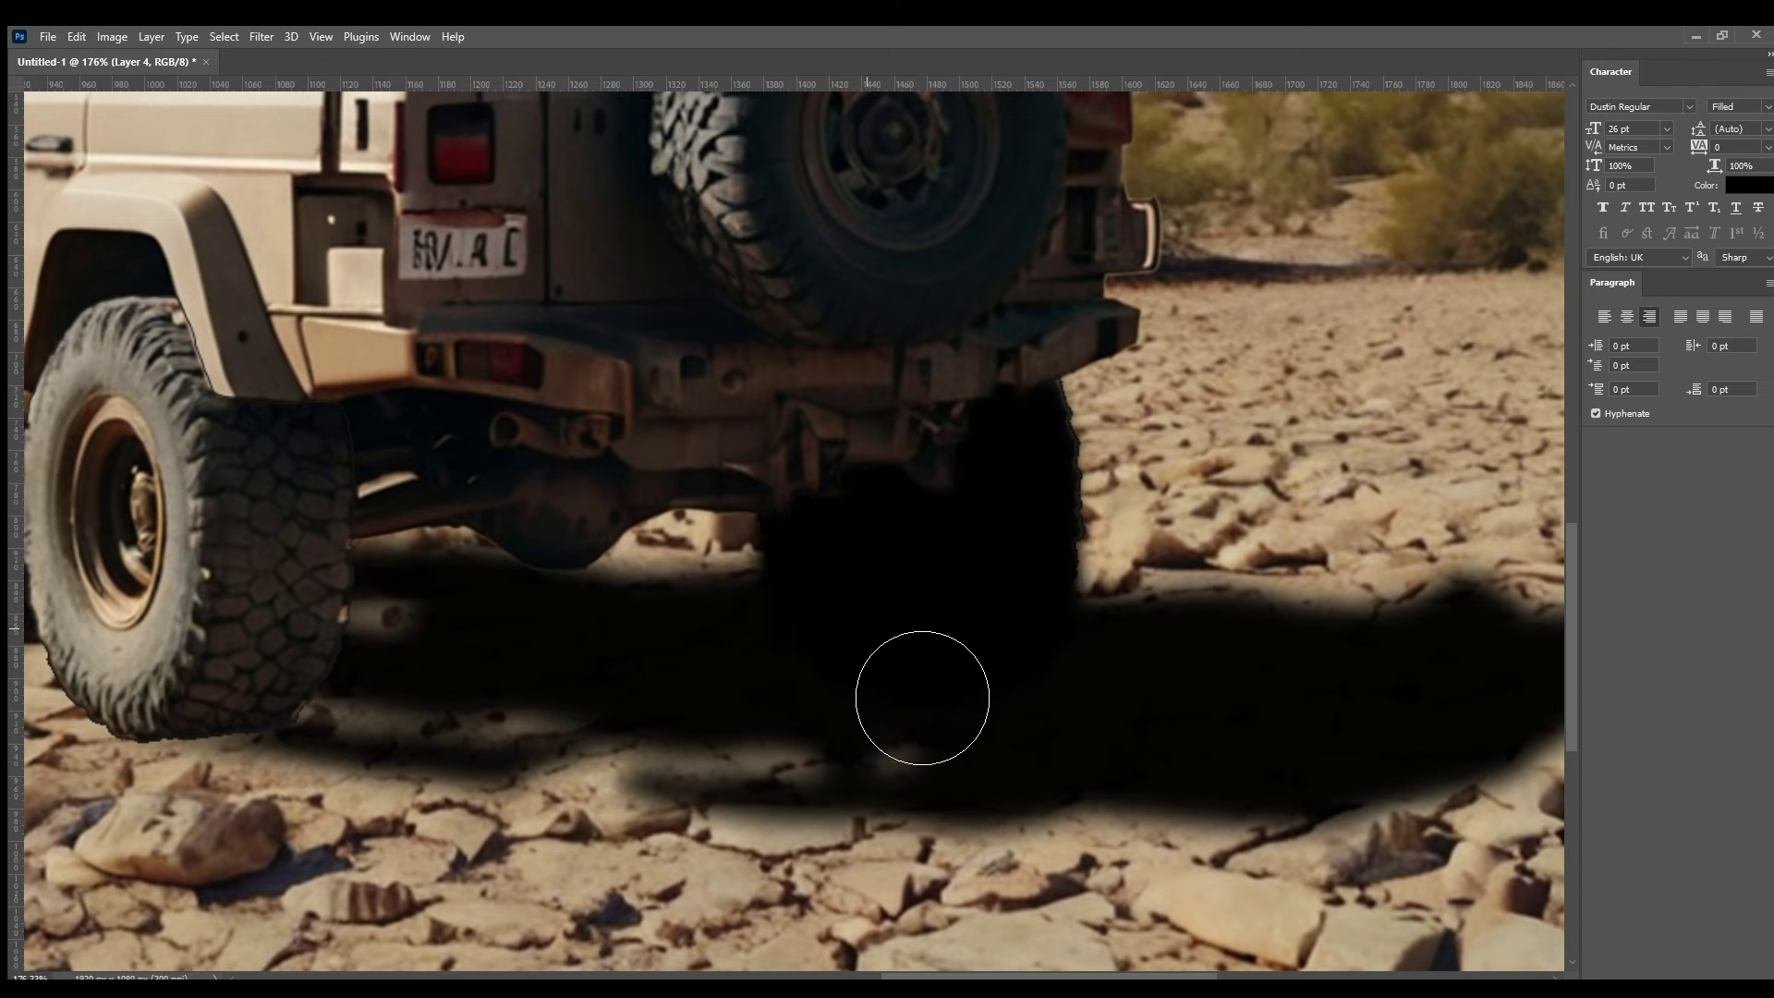
scroll(729, 614, "down", 5)
scroll(721, 619, "down", 2)
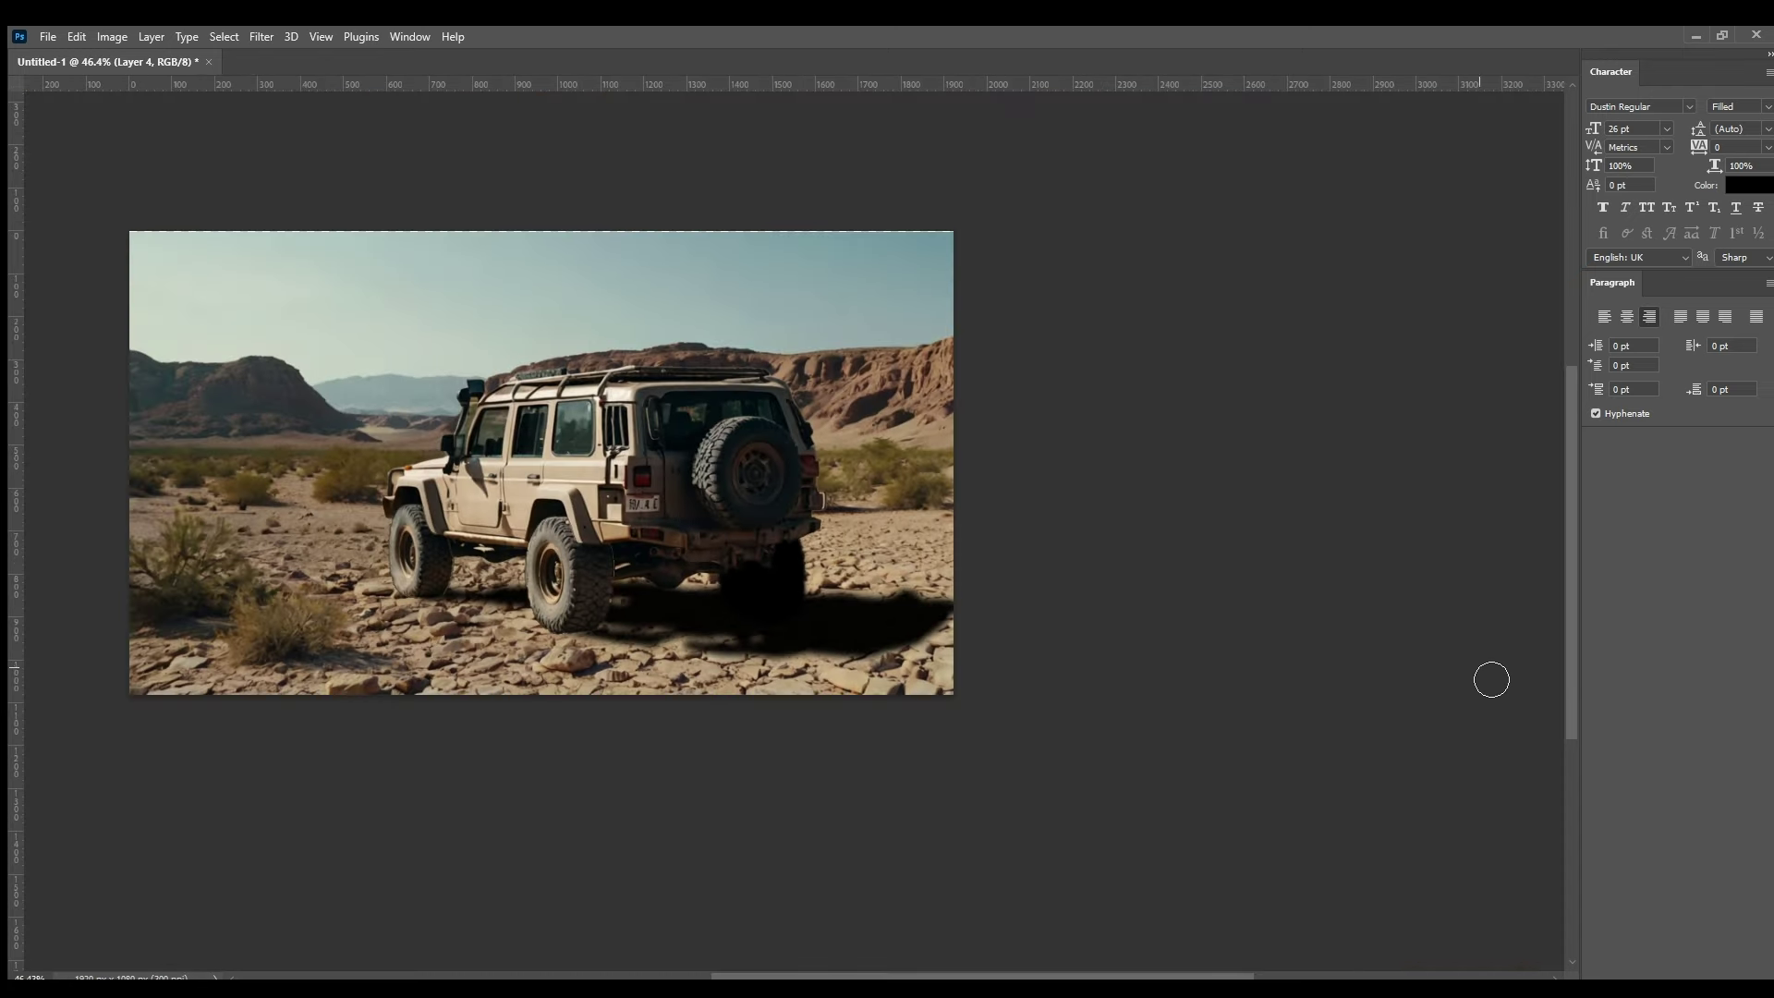
left_click(1549, 685)
left_click(1549, 683)
scroll(1016, 642, "up", 4)
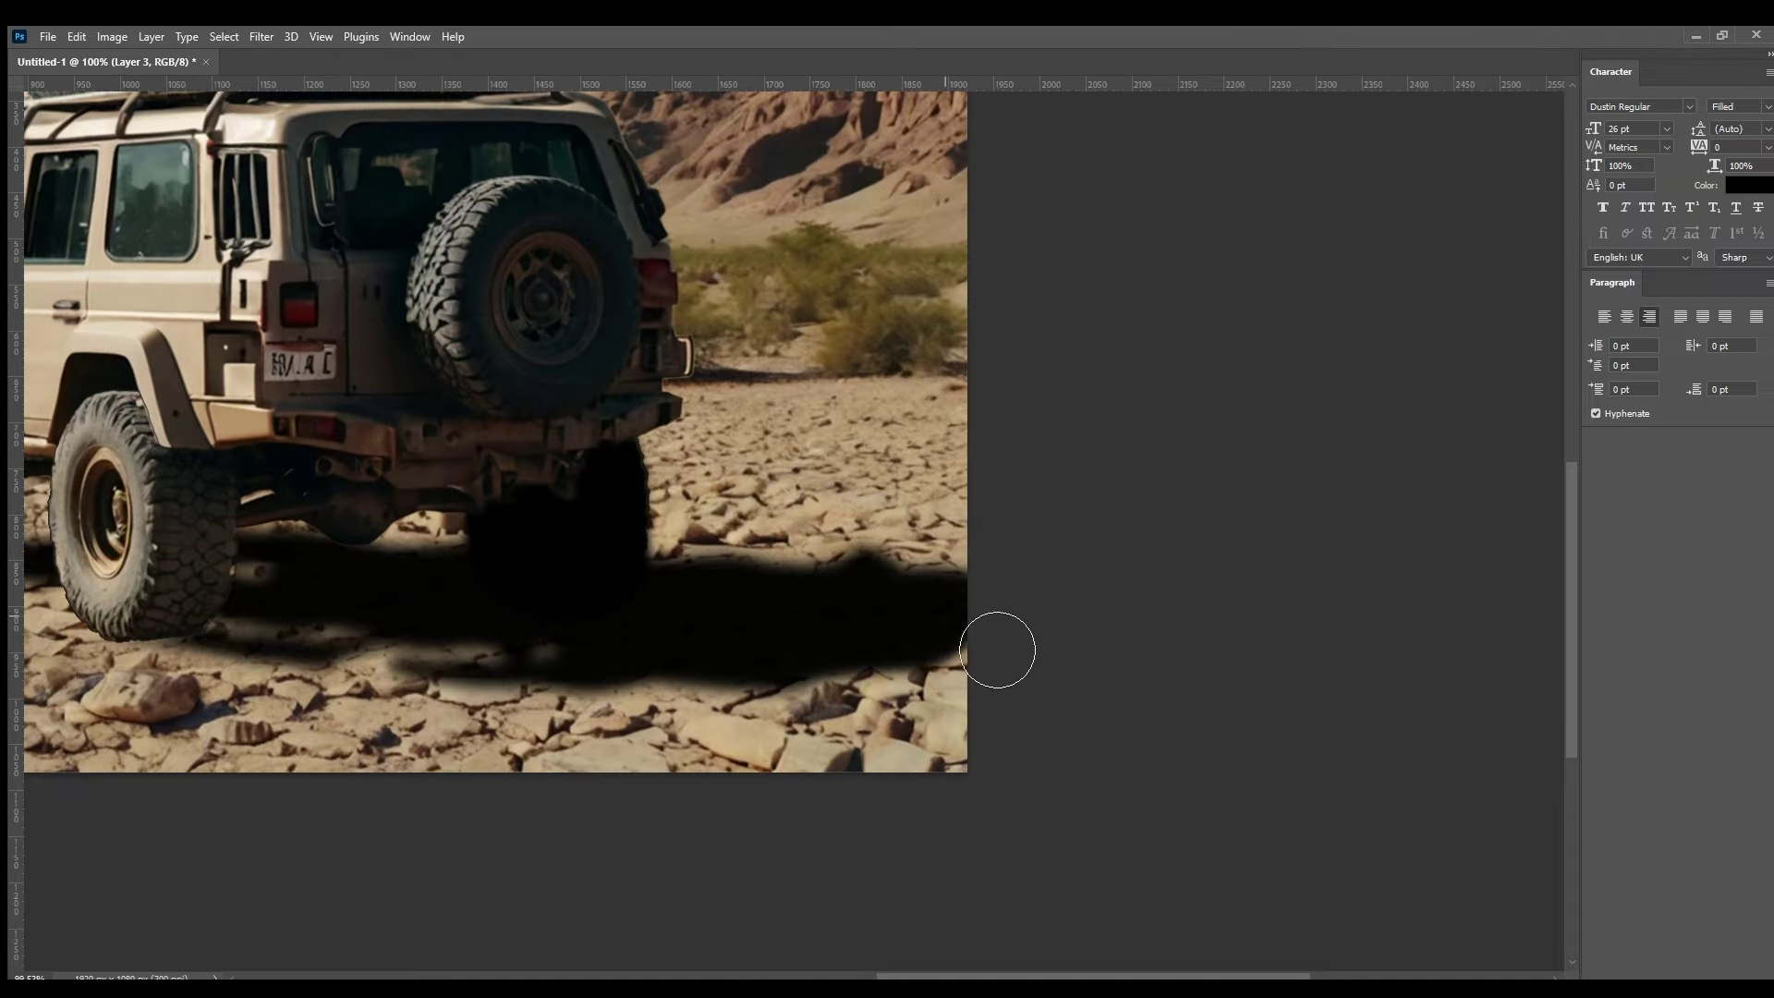
scroll(888, 666, "down", 4)
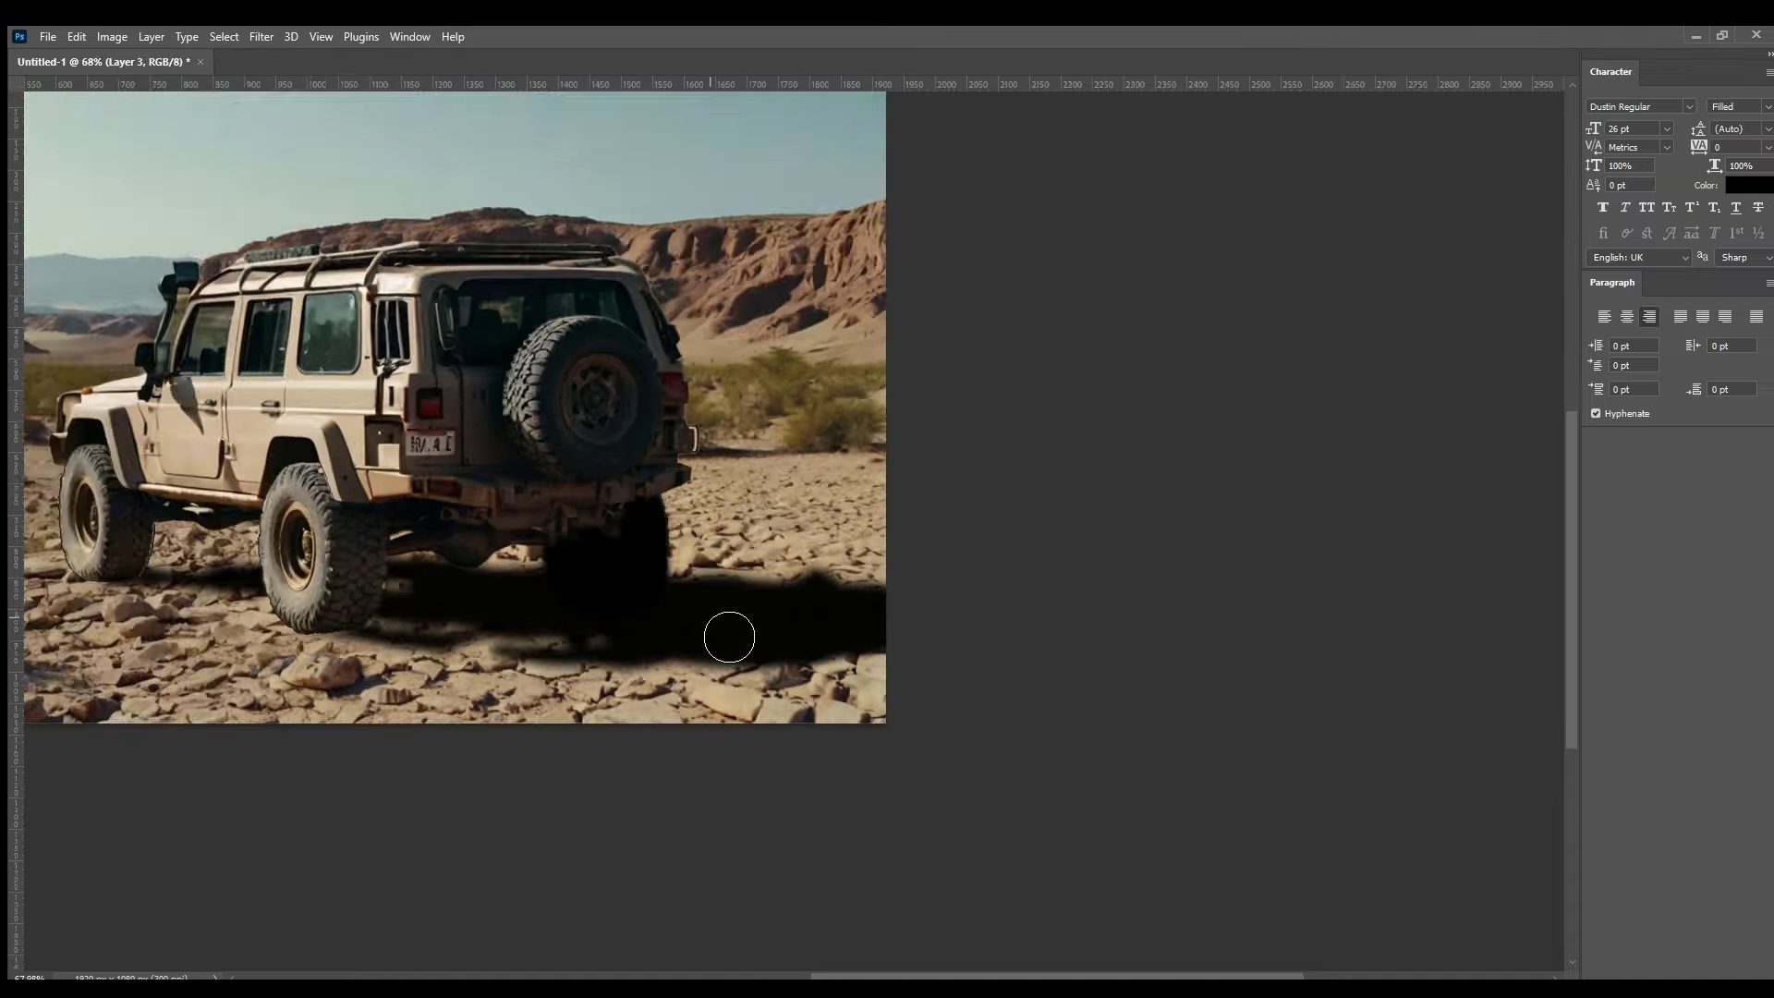
scroll(895, 606, "up", 2)
scroll(675, 674, "up", 2)
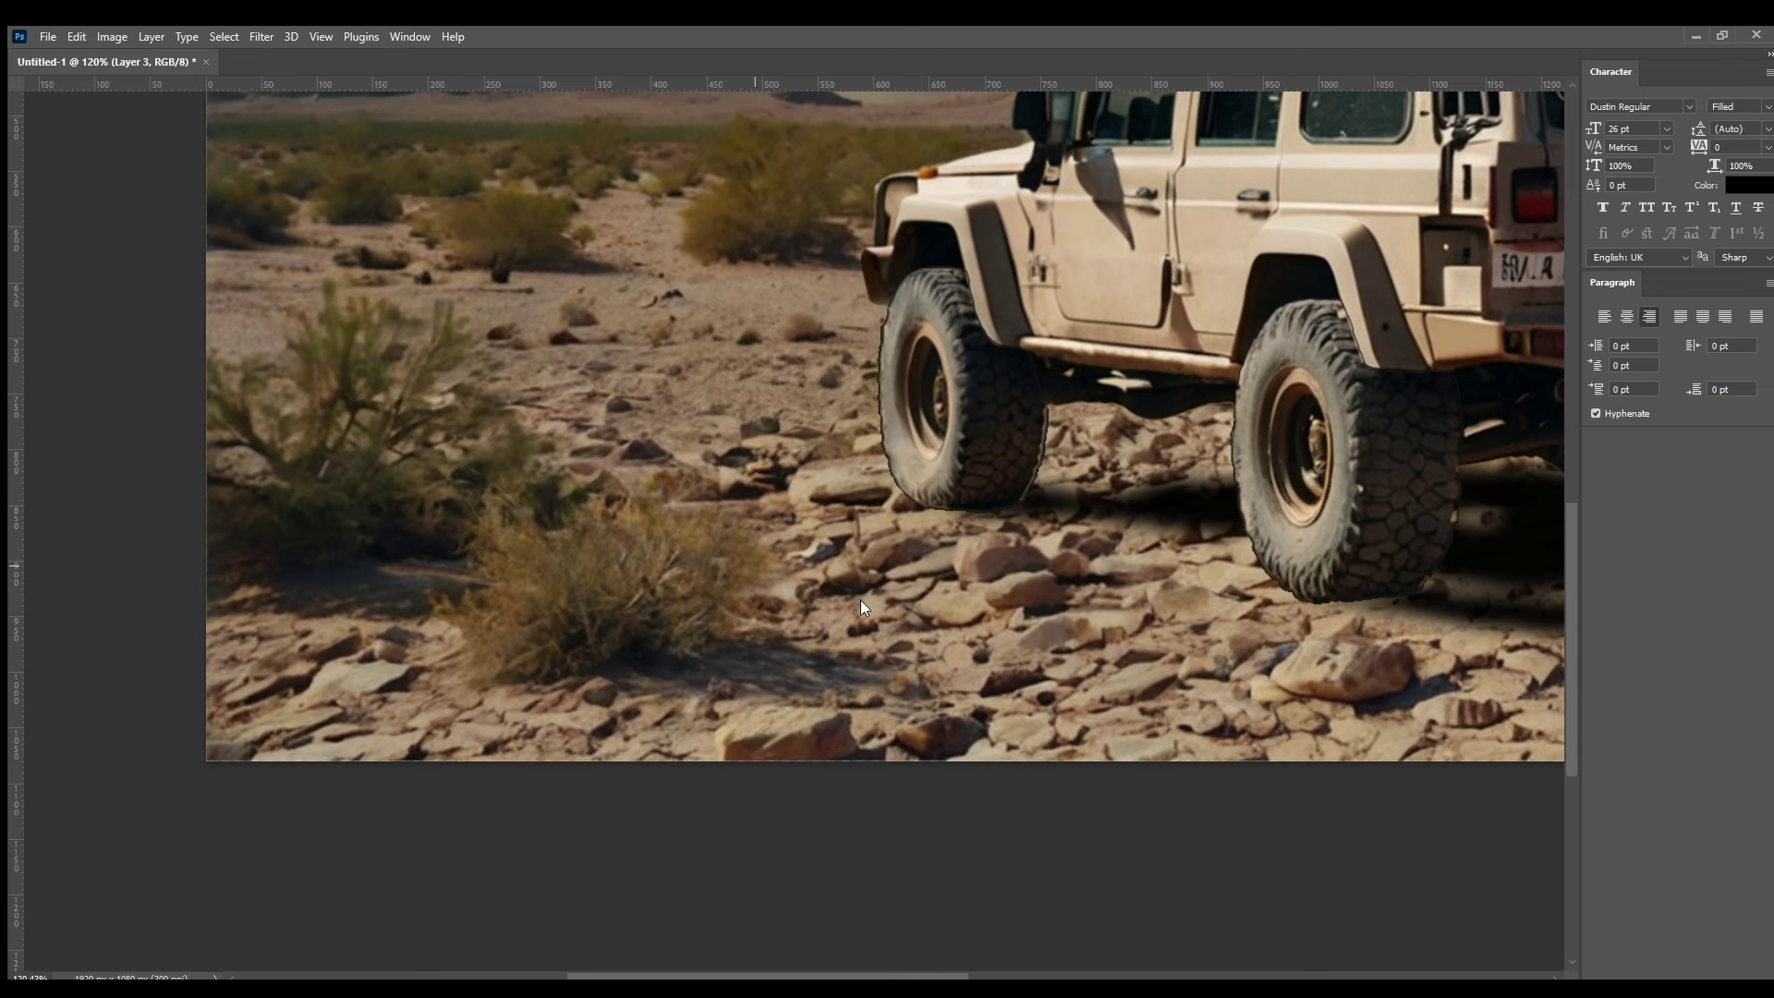
left_click_drag(554, 573, 523, 605)
key("ctrl+z")
key("ctrl+shift+z")
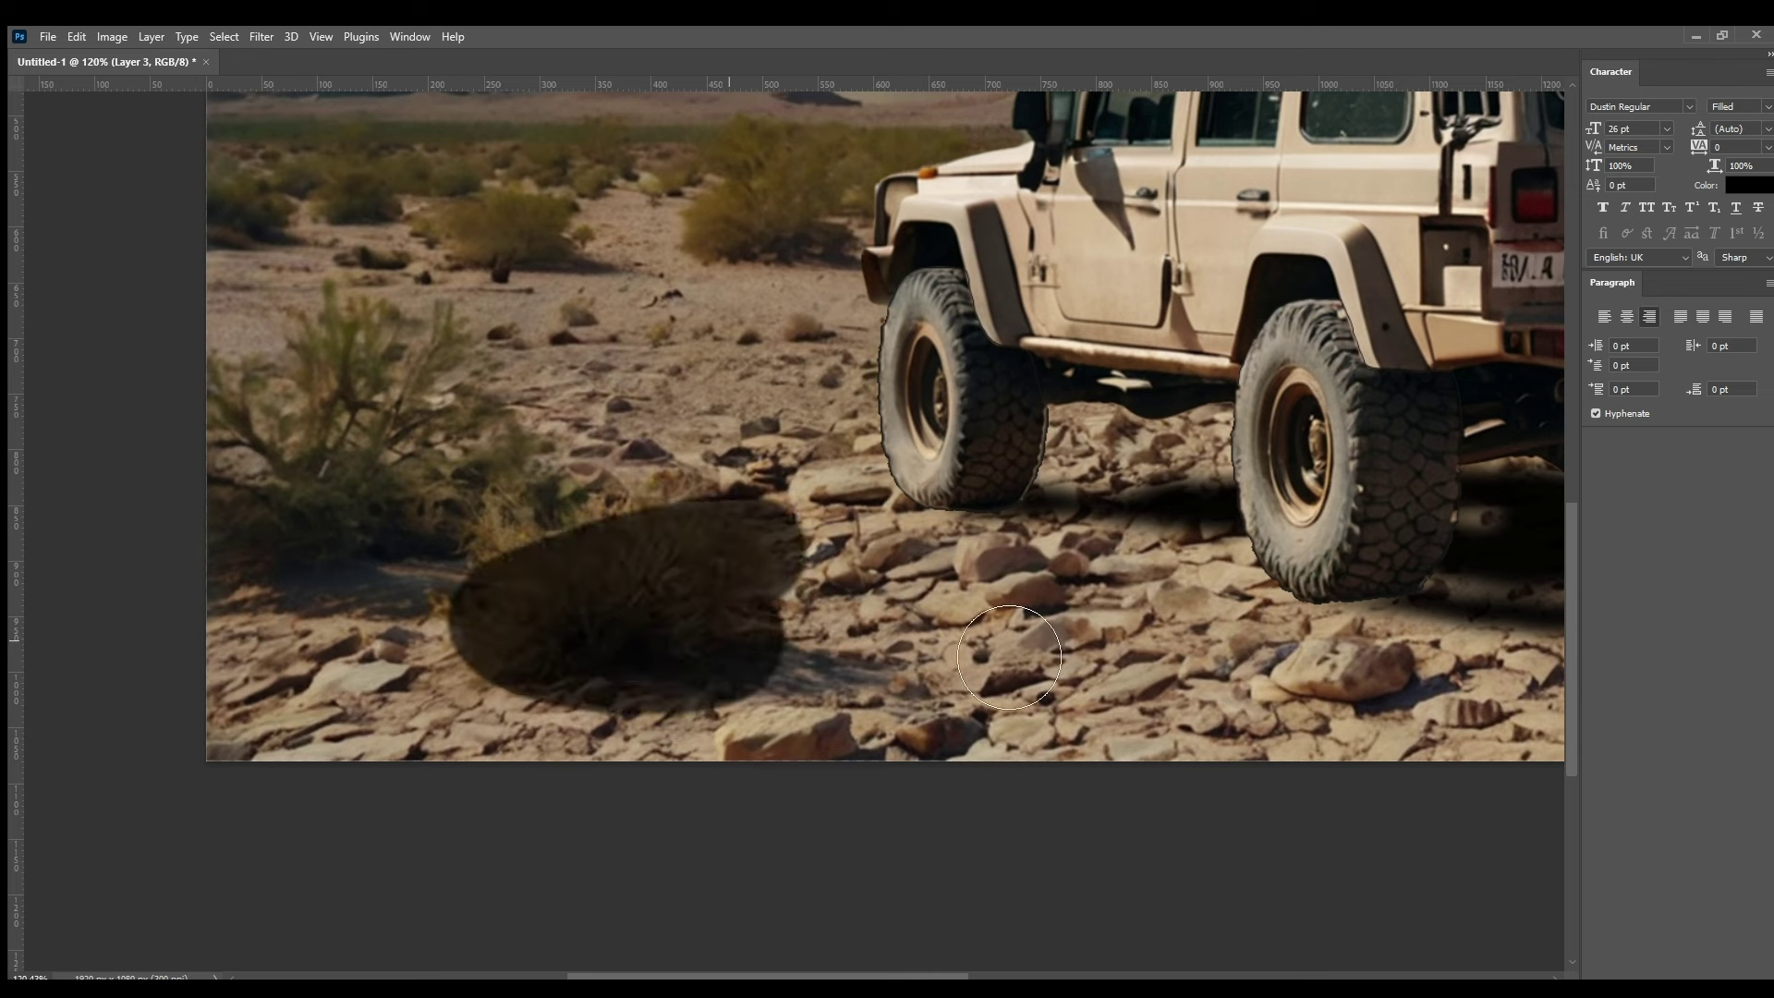
key("ctrl+z")
key("ctrl+z")
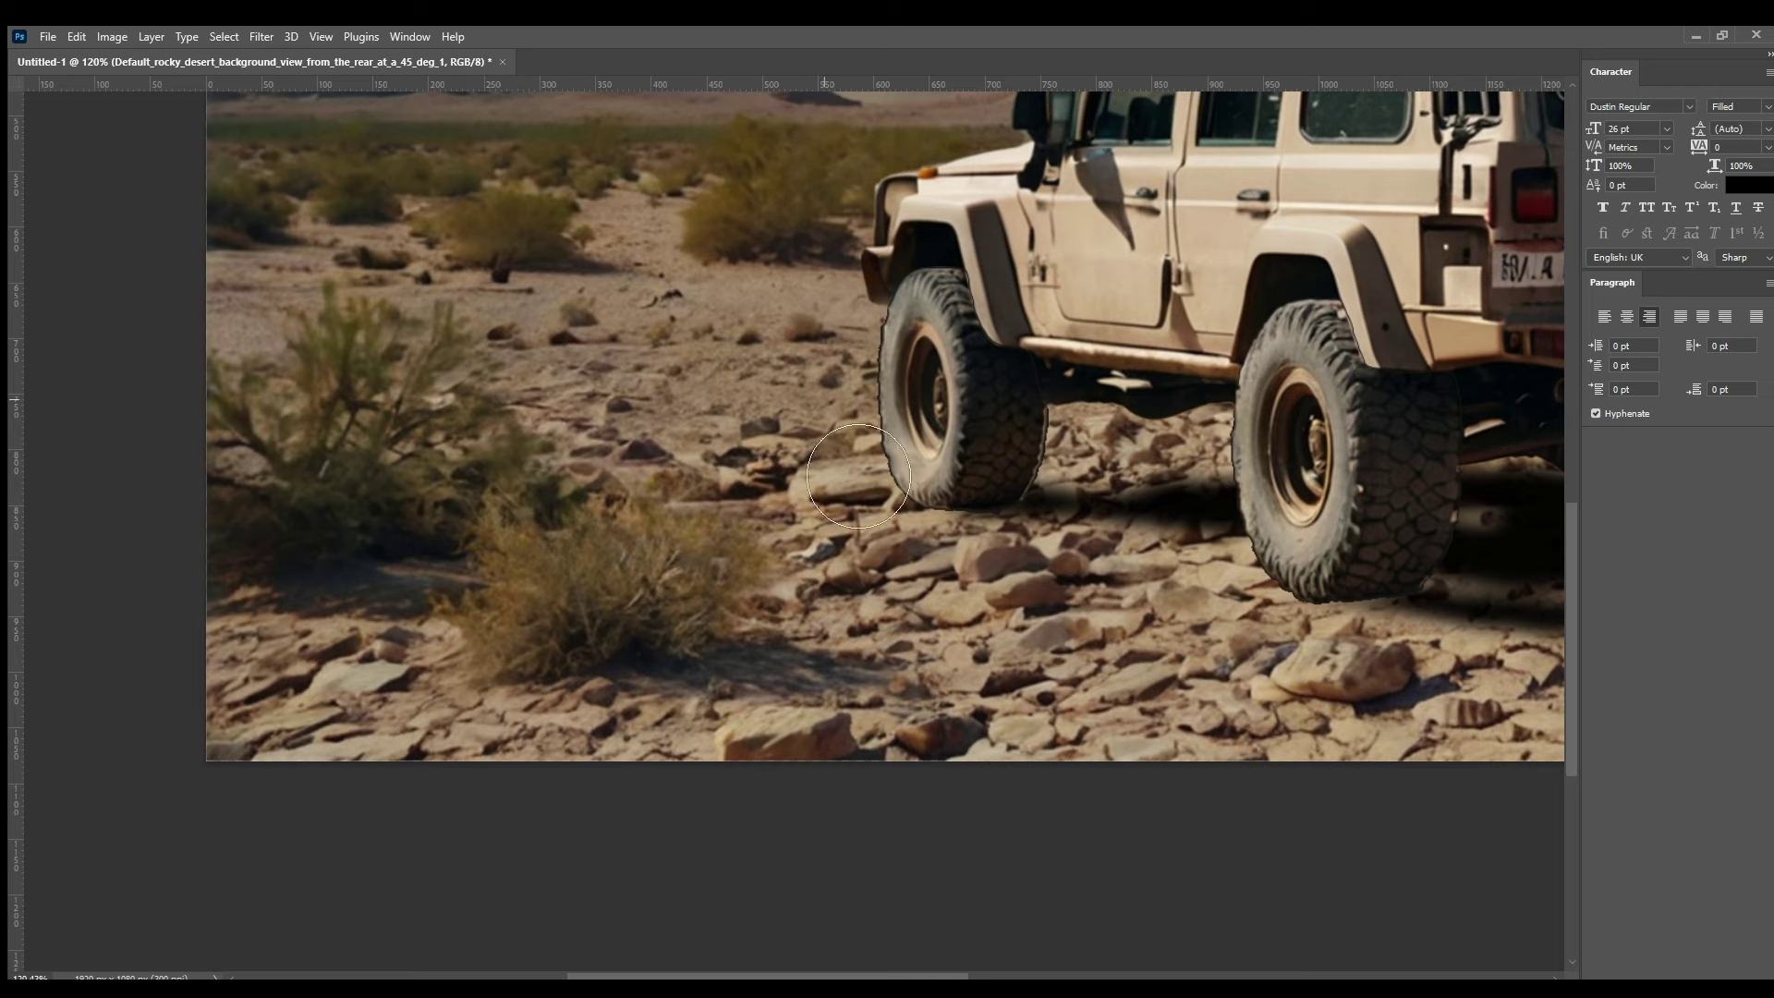
left_click_drag(832, 573, 950, 730)
key("ctrl+z")
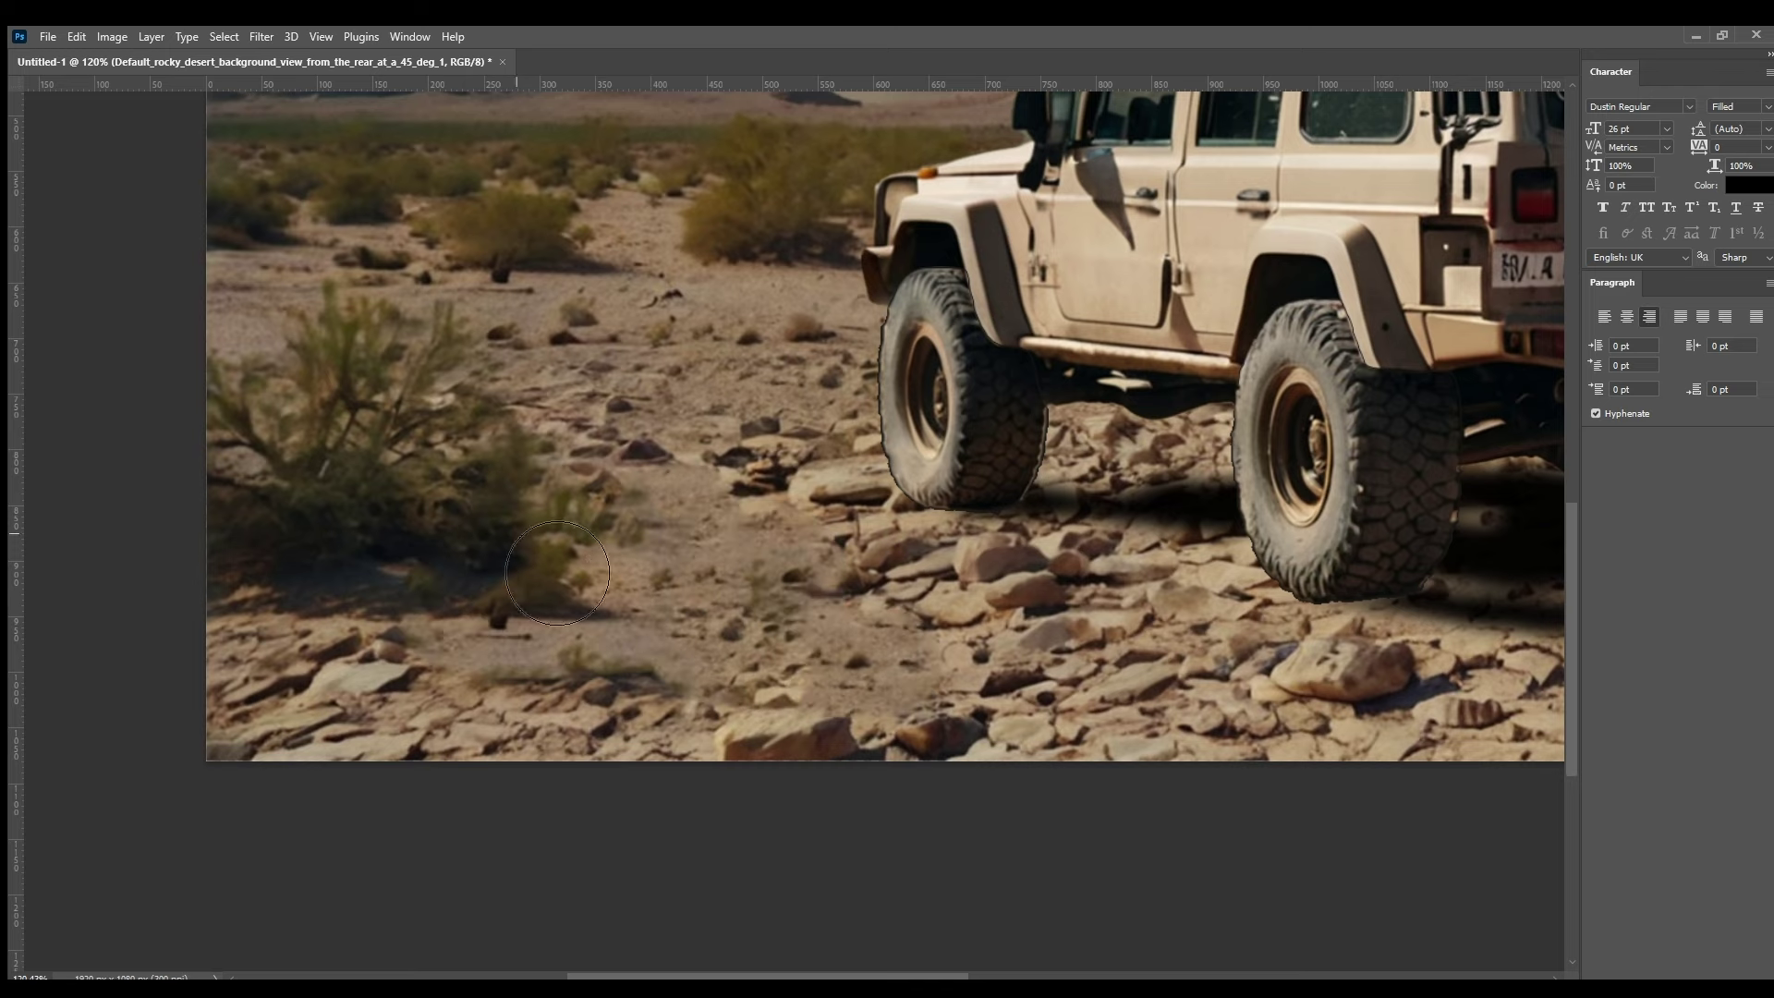
left_click_drag(832, 555, 943, 579)
mouse_move(731, 573)
left_mouse_down()
mouse_move(639, 572)
mouse_move(712, 614)
left_mouse_up()
key("ctrl+z")
key("ctrl+z")
key("ctrl+0")
scroll(775, 556, "down", 2)
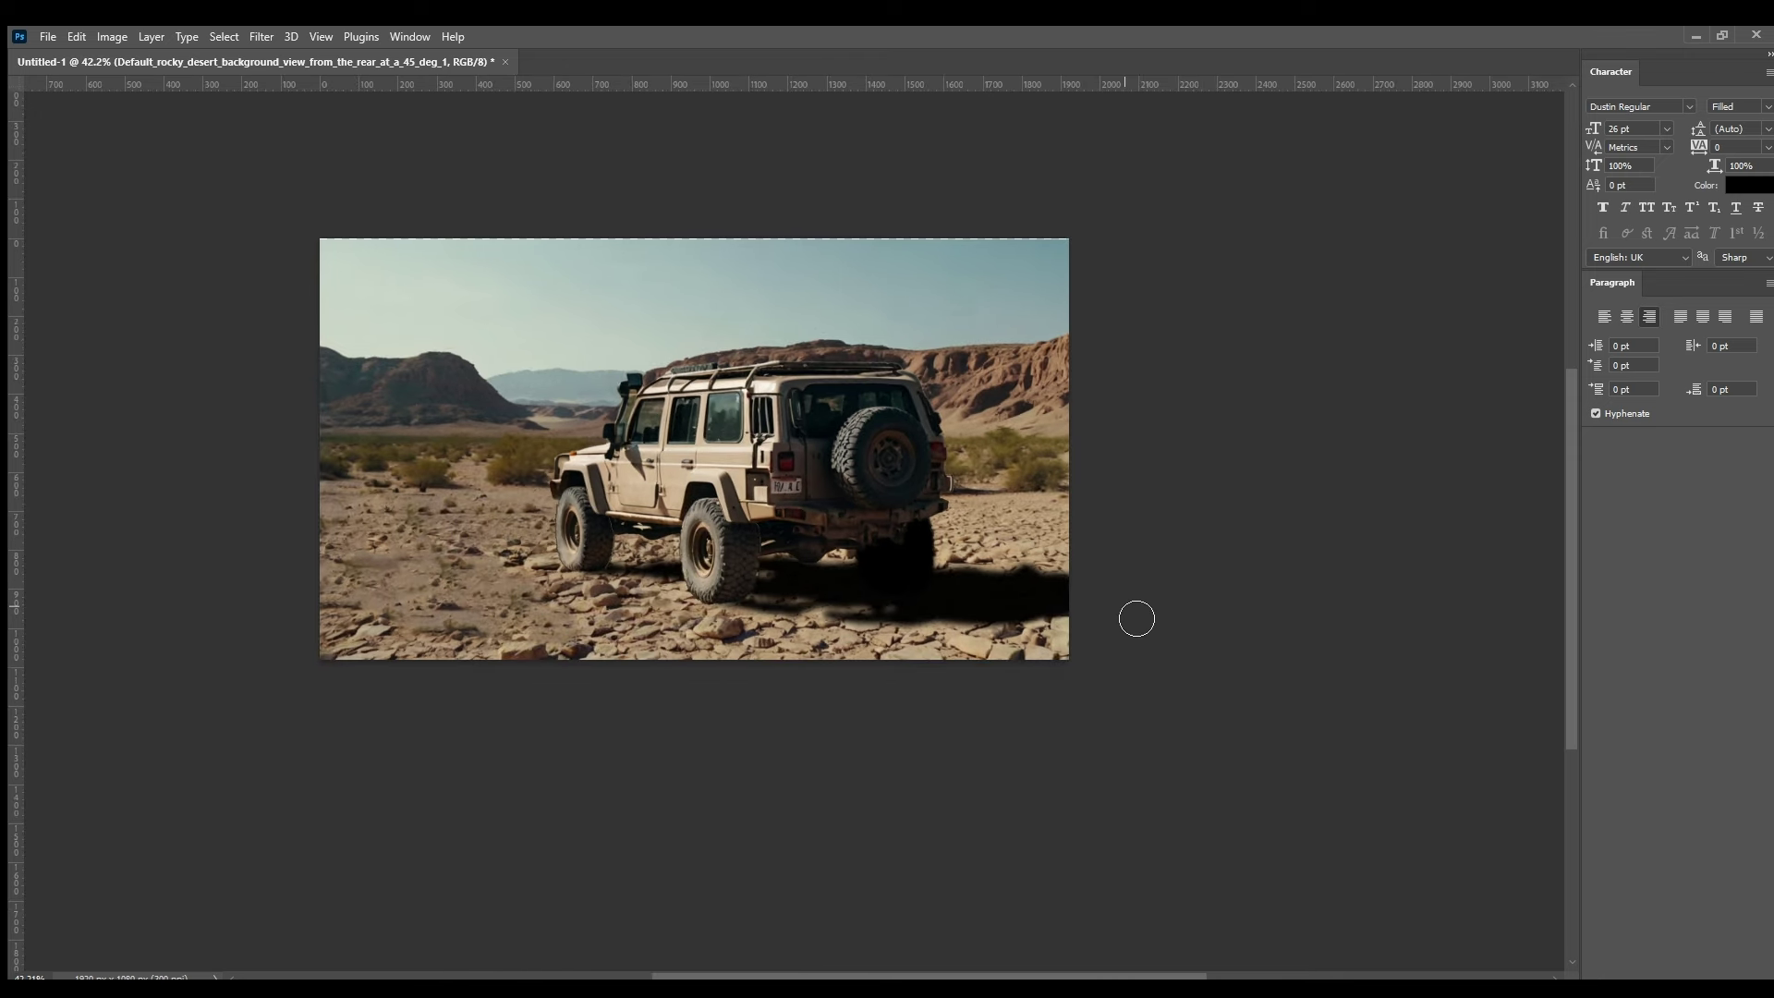
Step: Create a new empty Layer 5 and make it active
key("ctrl+shift+alt+n")
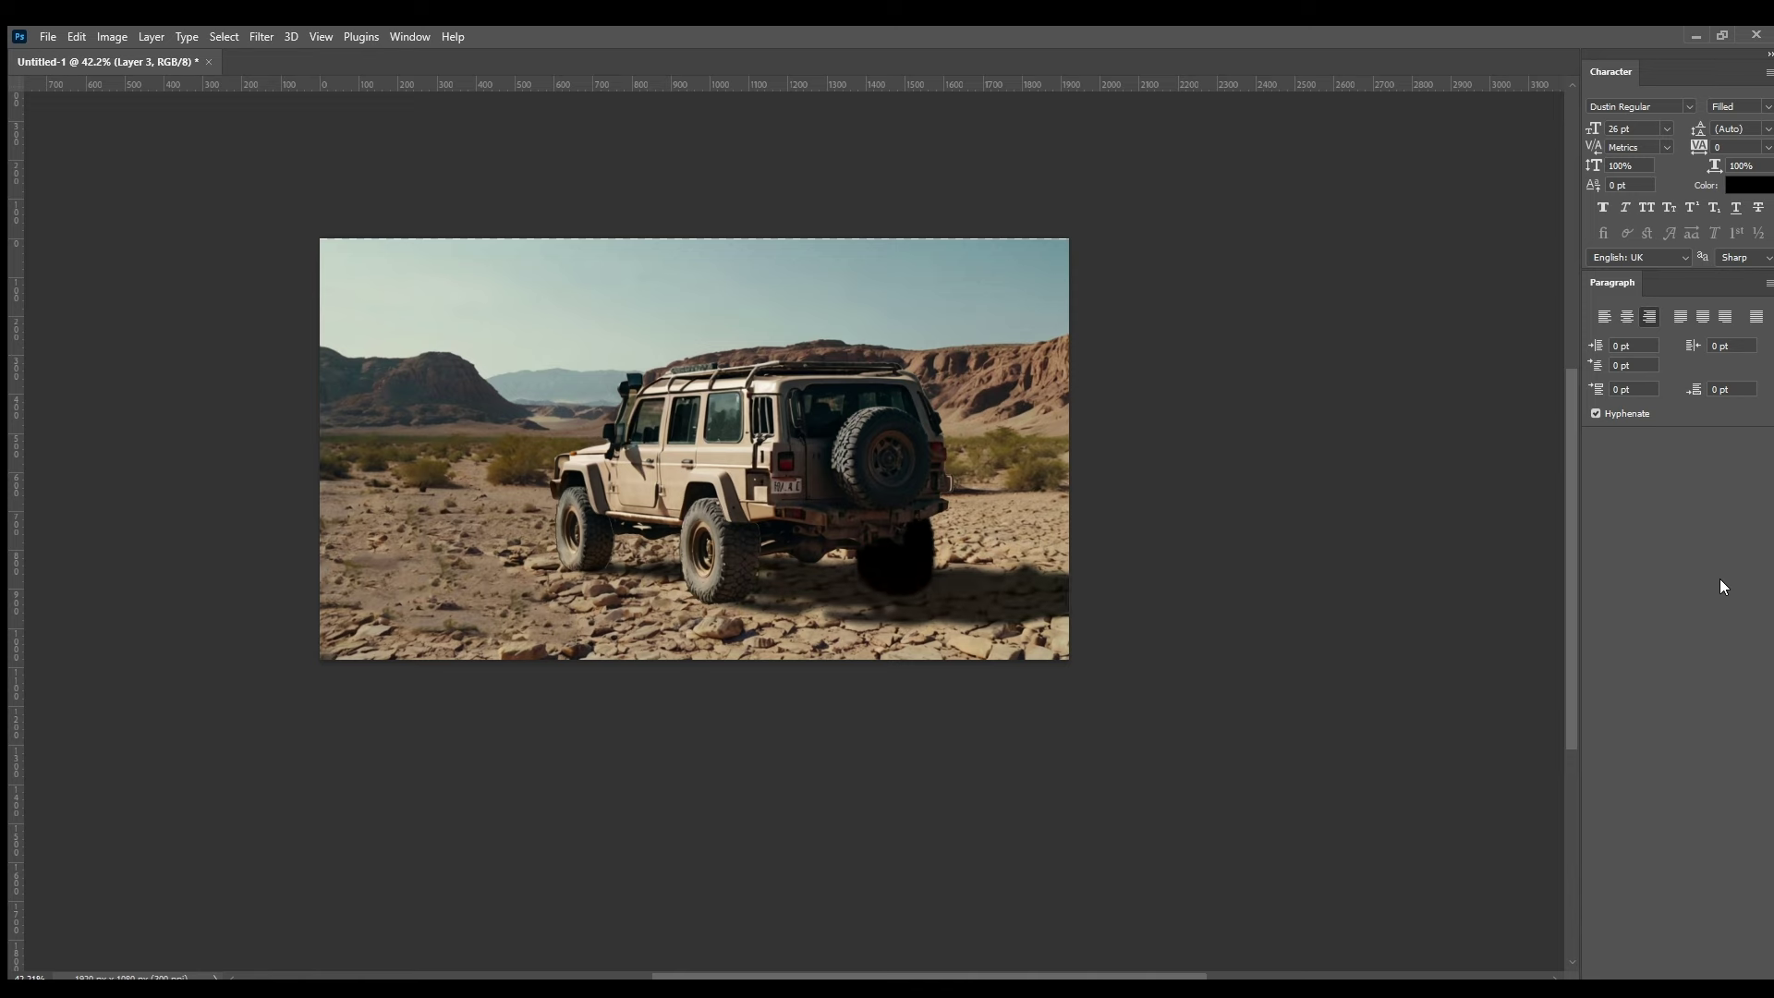
key("ctrl+shift+alt+n")
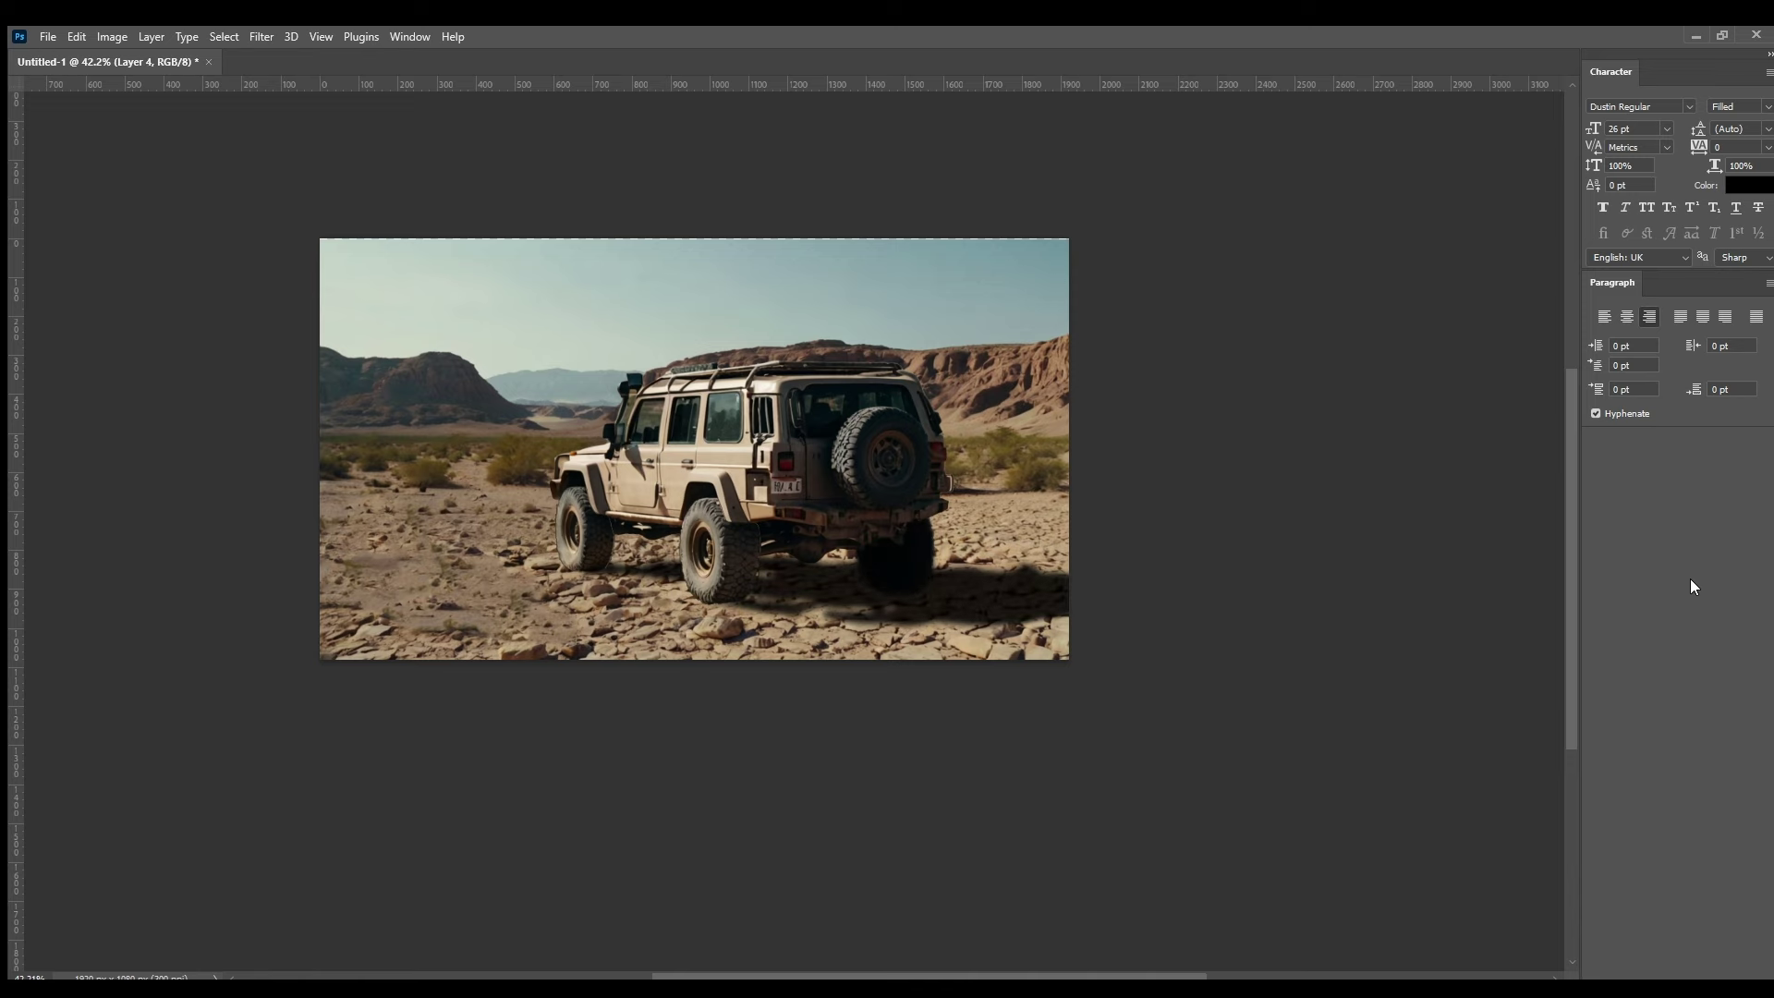
scroll(925, 574, "up", 2)
scroll(999, 646, "up", 5)
scroll(859, 588, "down", 5)
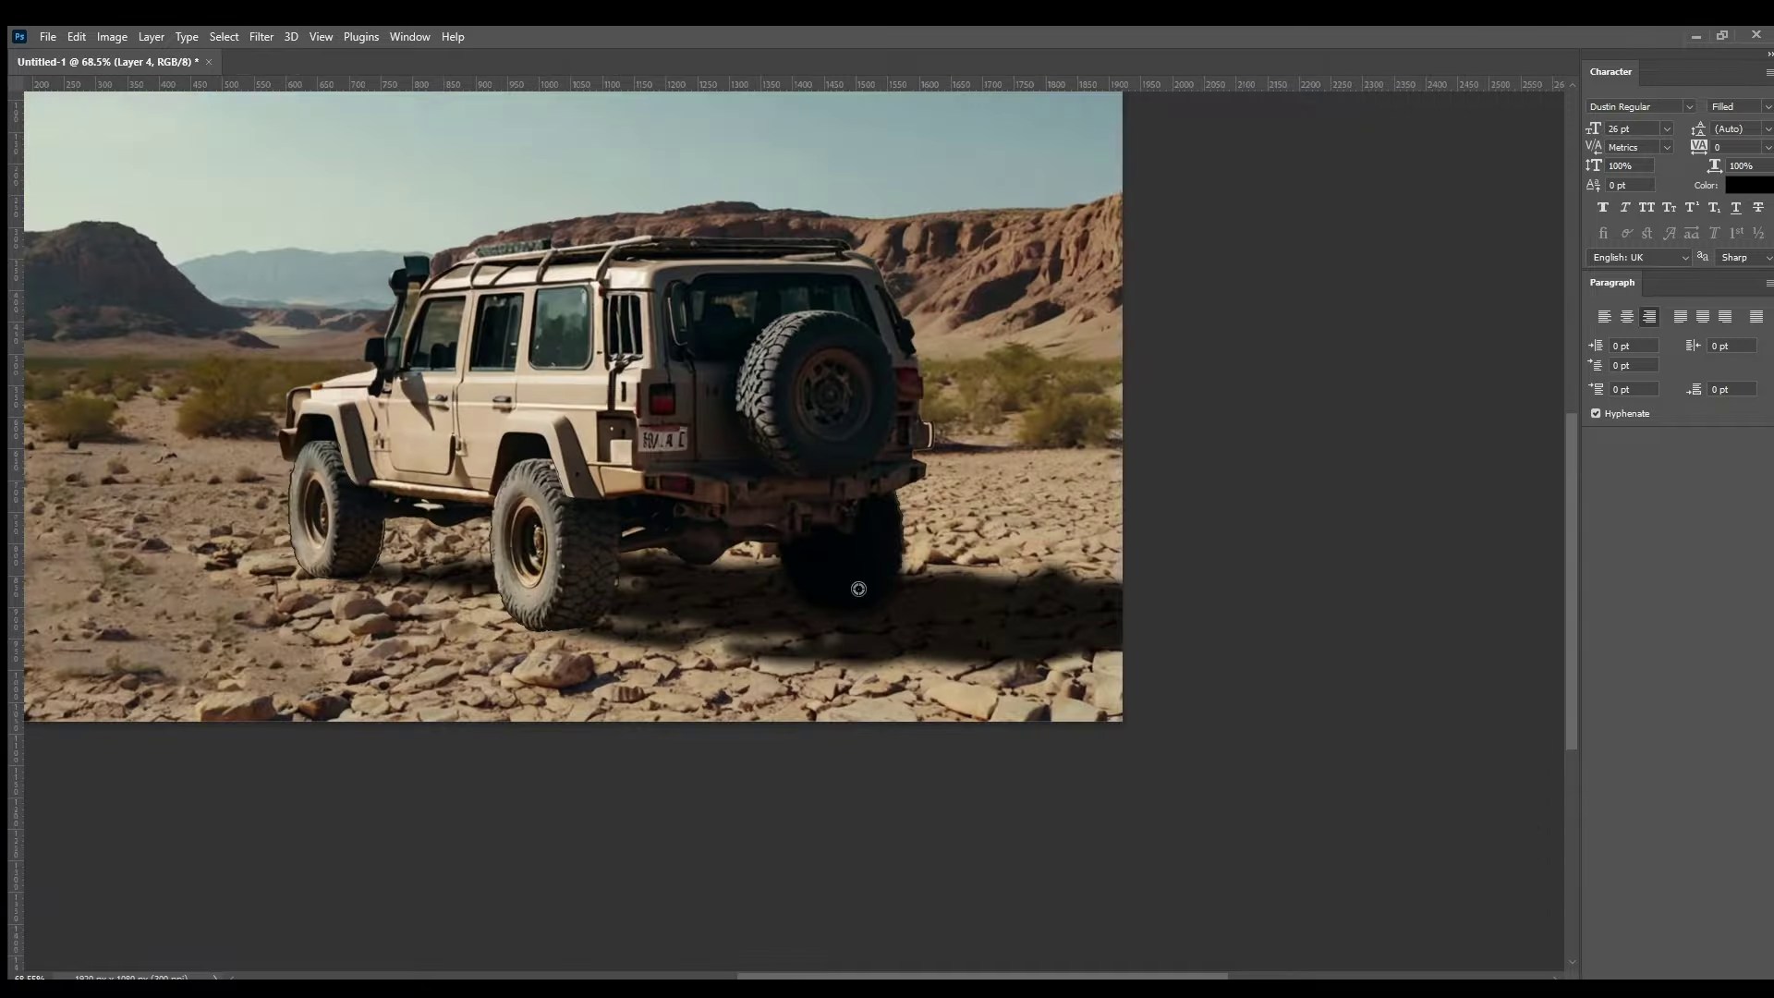
scroll(859, 588, "down", 5)
key("ctrl+shift+alt+n")
scroll(879, 446, "up", 5)
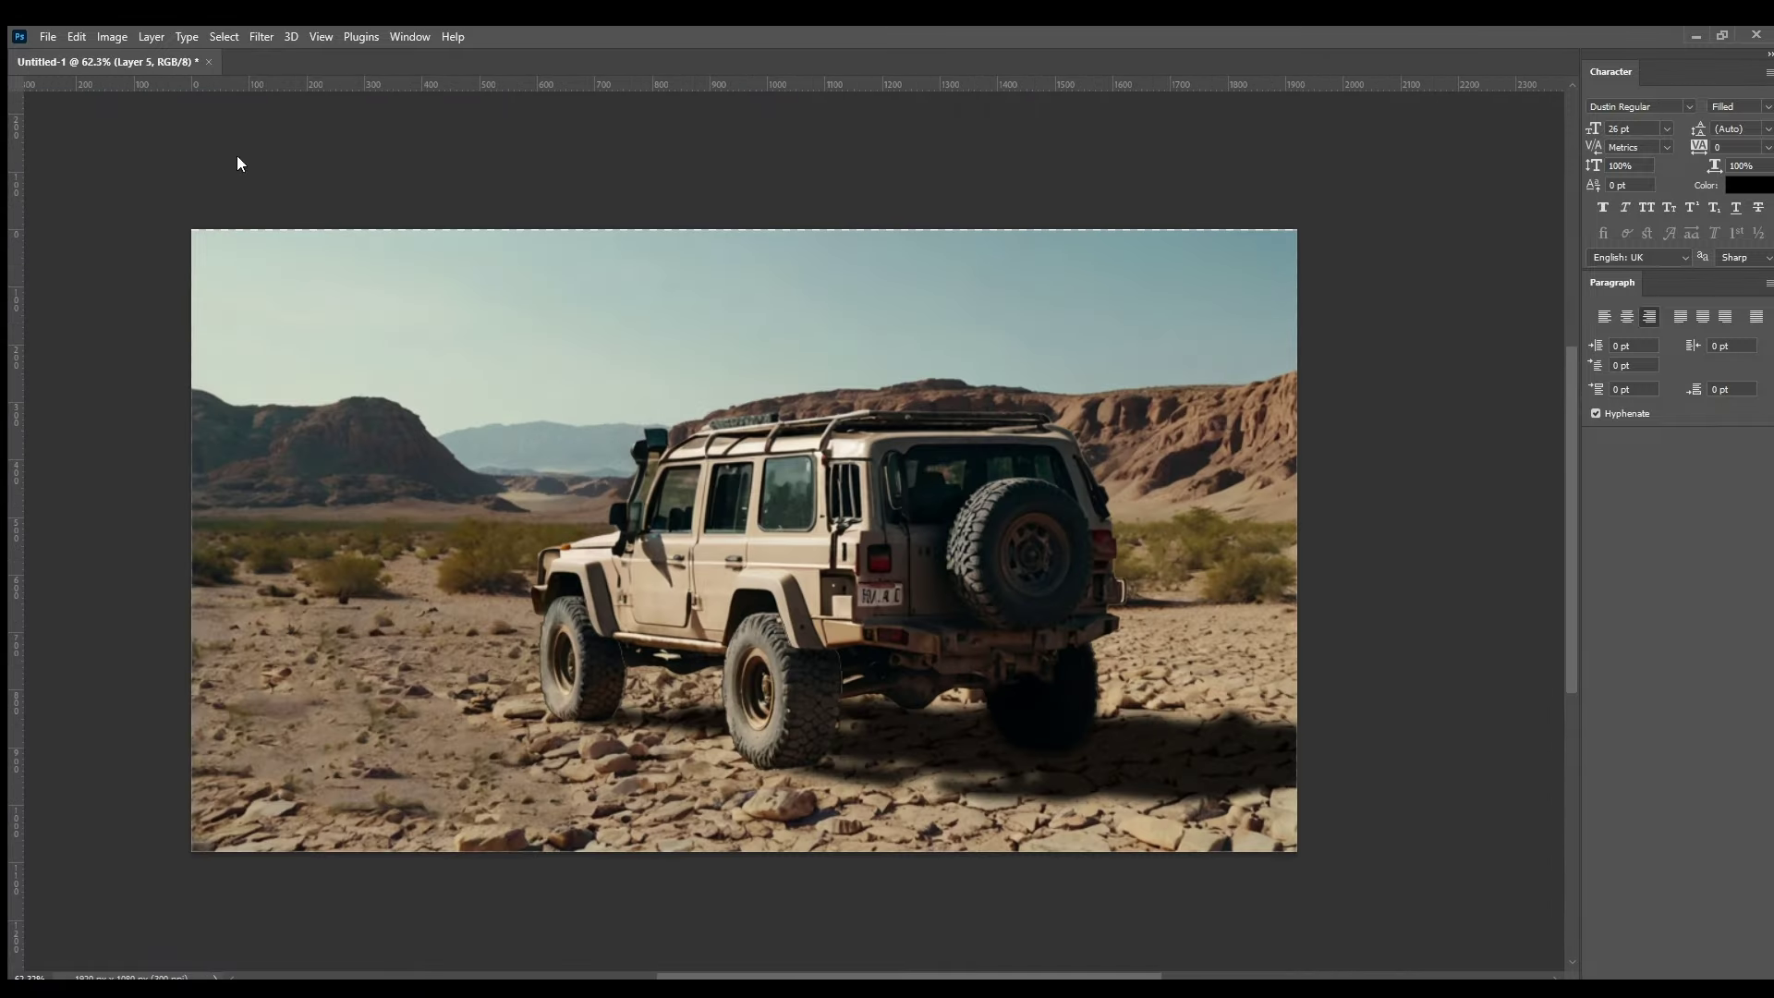
left_click_drag(915, 734, 1072, 719)
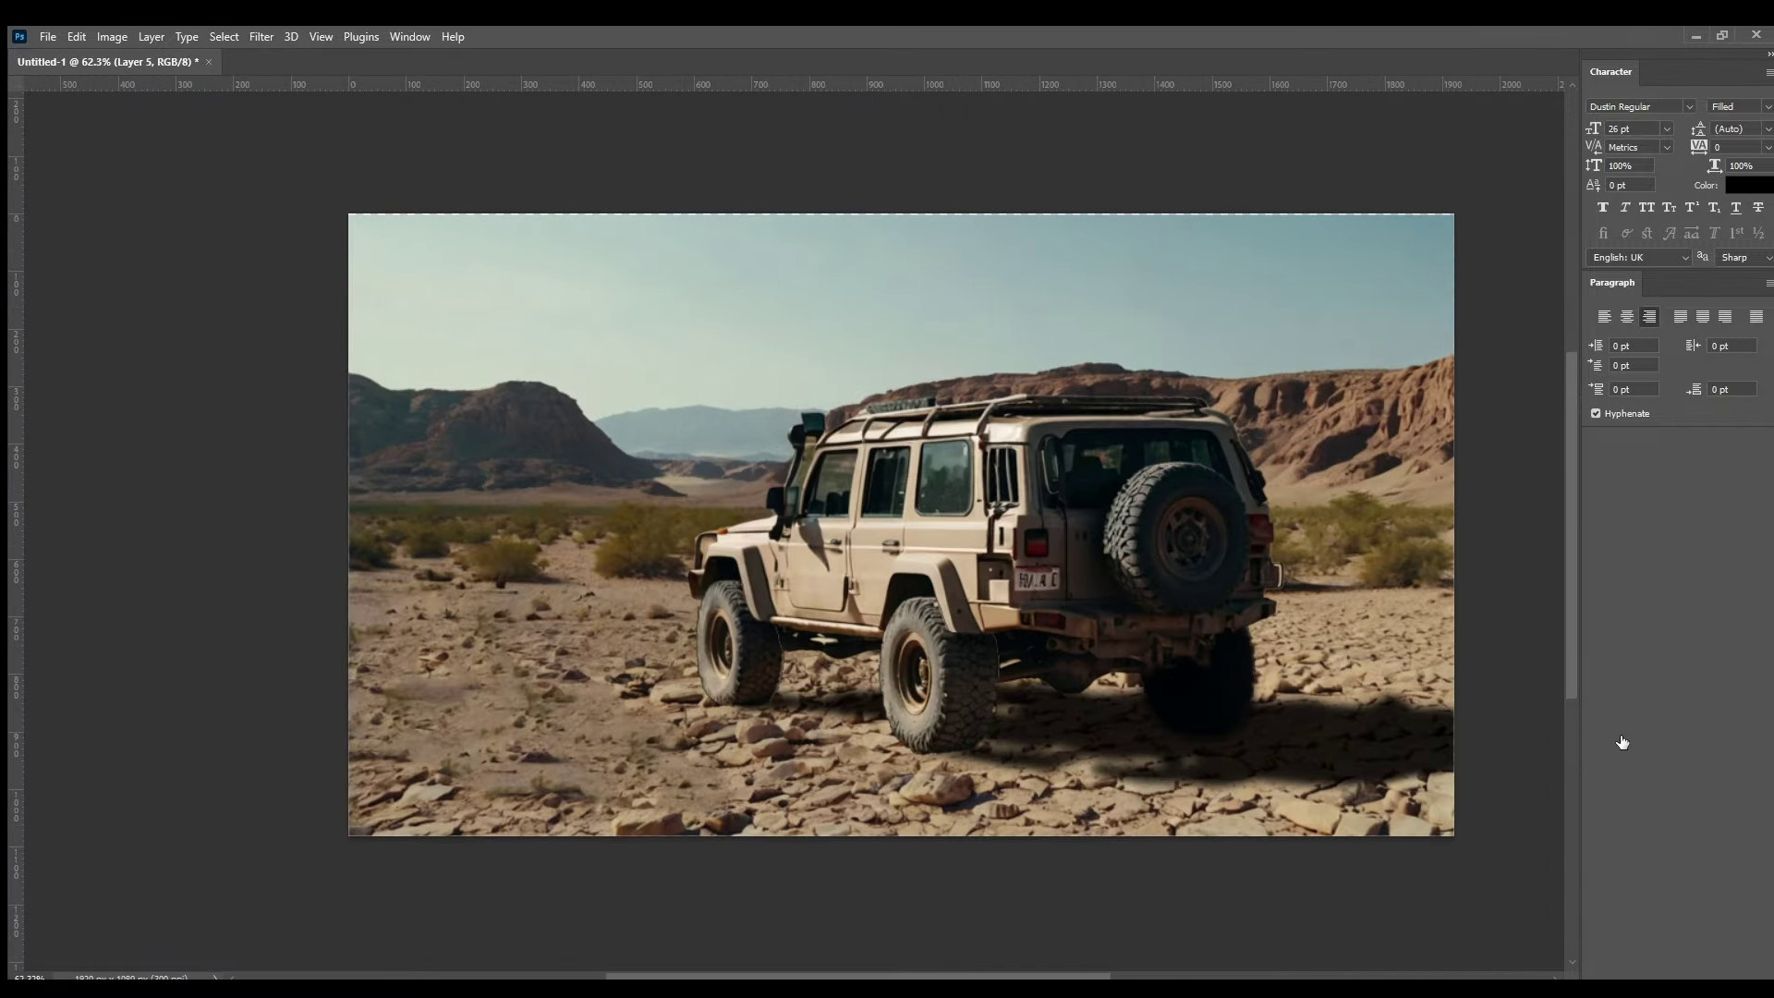
Step: Hide the jeep and copy the mountain band from the desert background onto its own layer
key("alt+bracketleft")
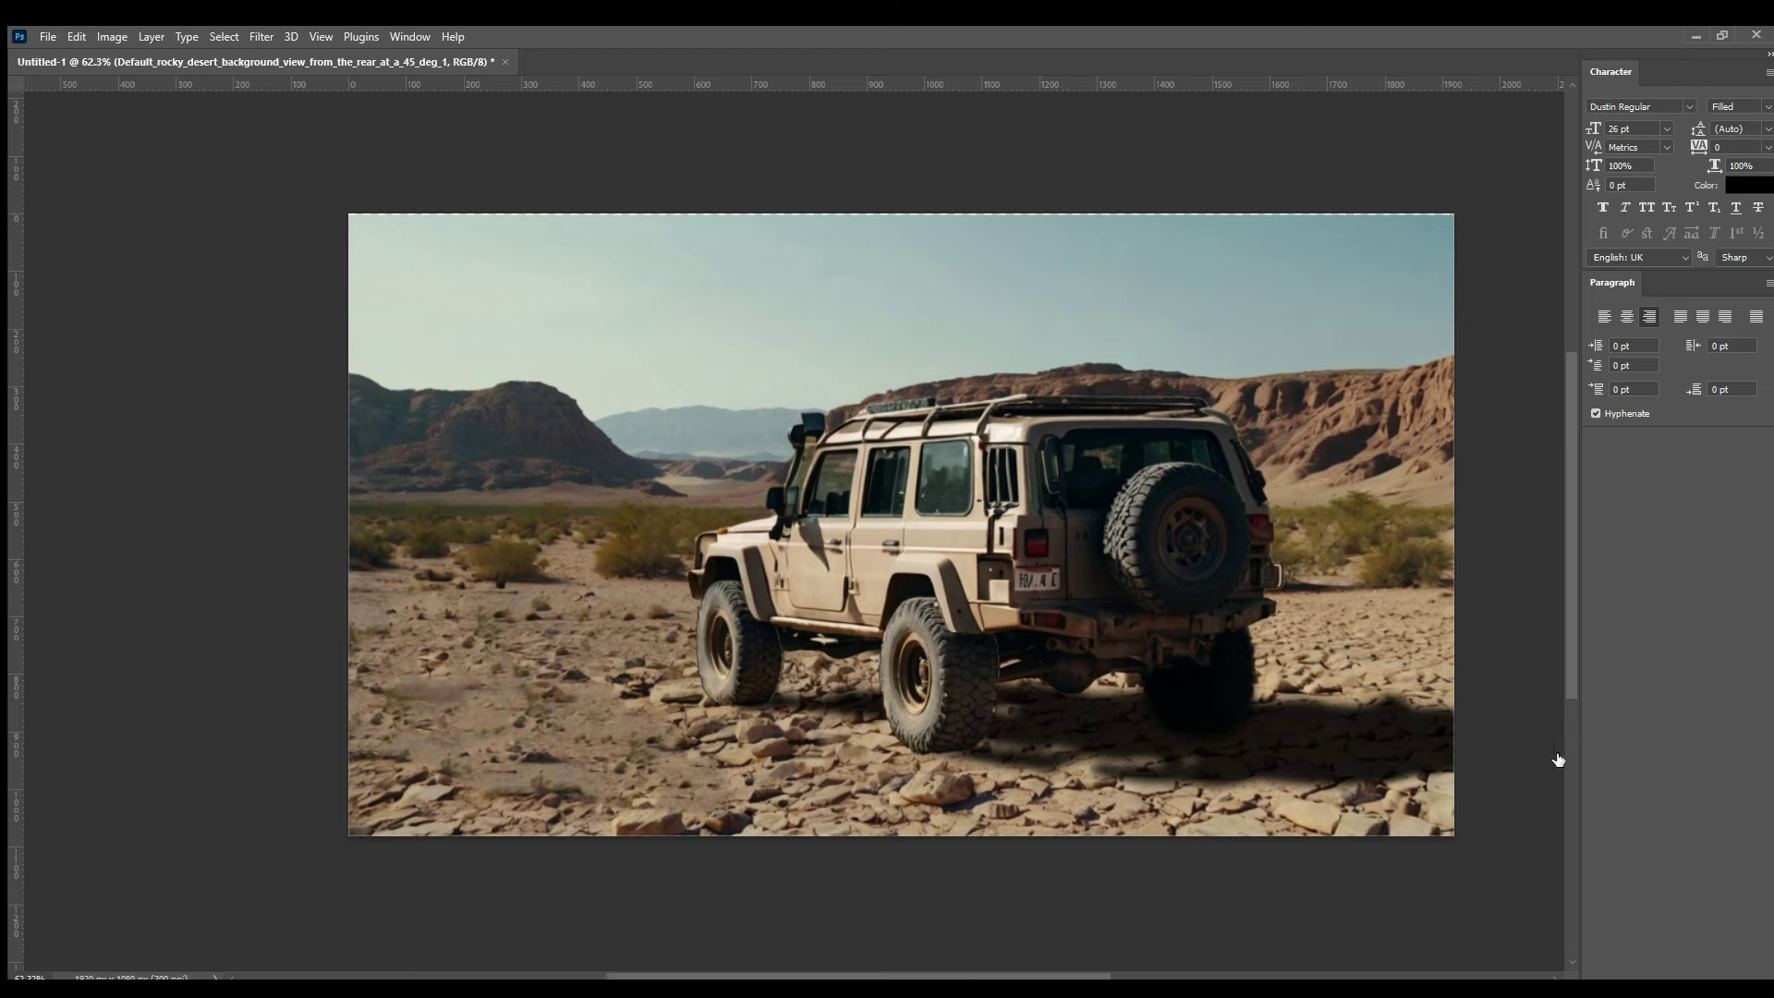
key("ctrl+comma")
key("m")
scroll(210, 301, "right", 1)
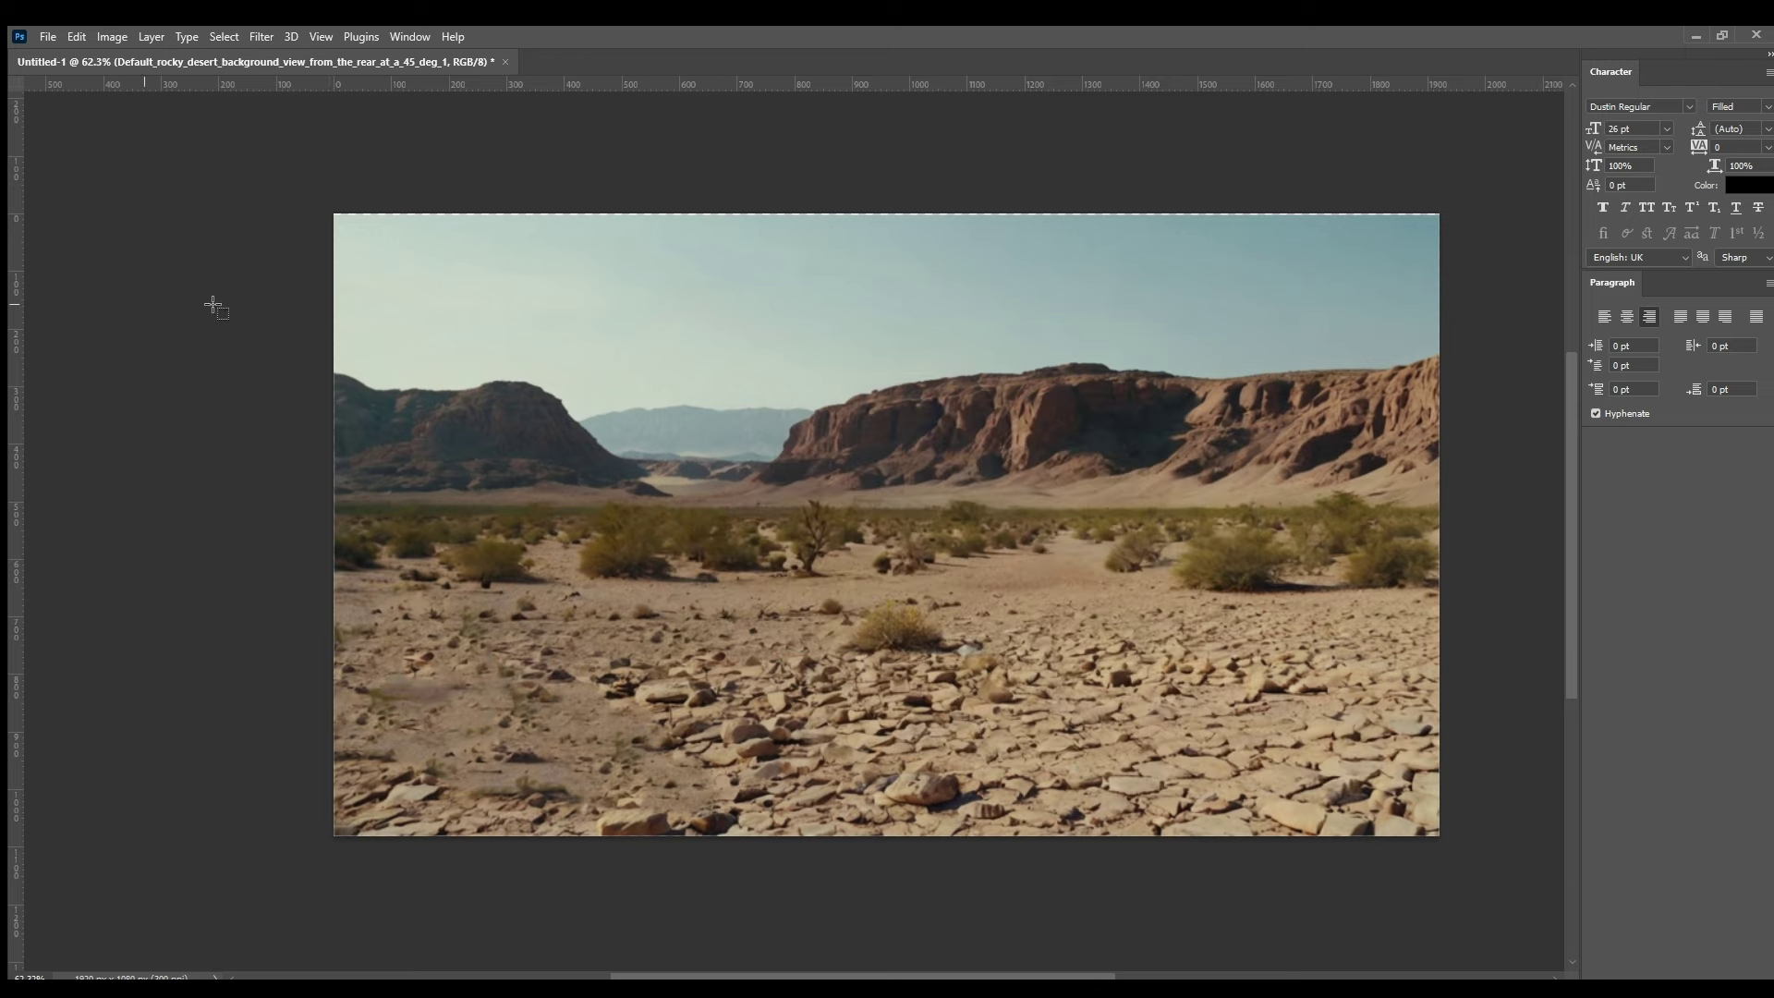
scroll(685, 395, "right", 2)
scroll(123, 333, "right", 3)
left_click_drag(123, 332, 1367, 500)
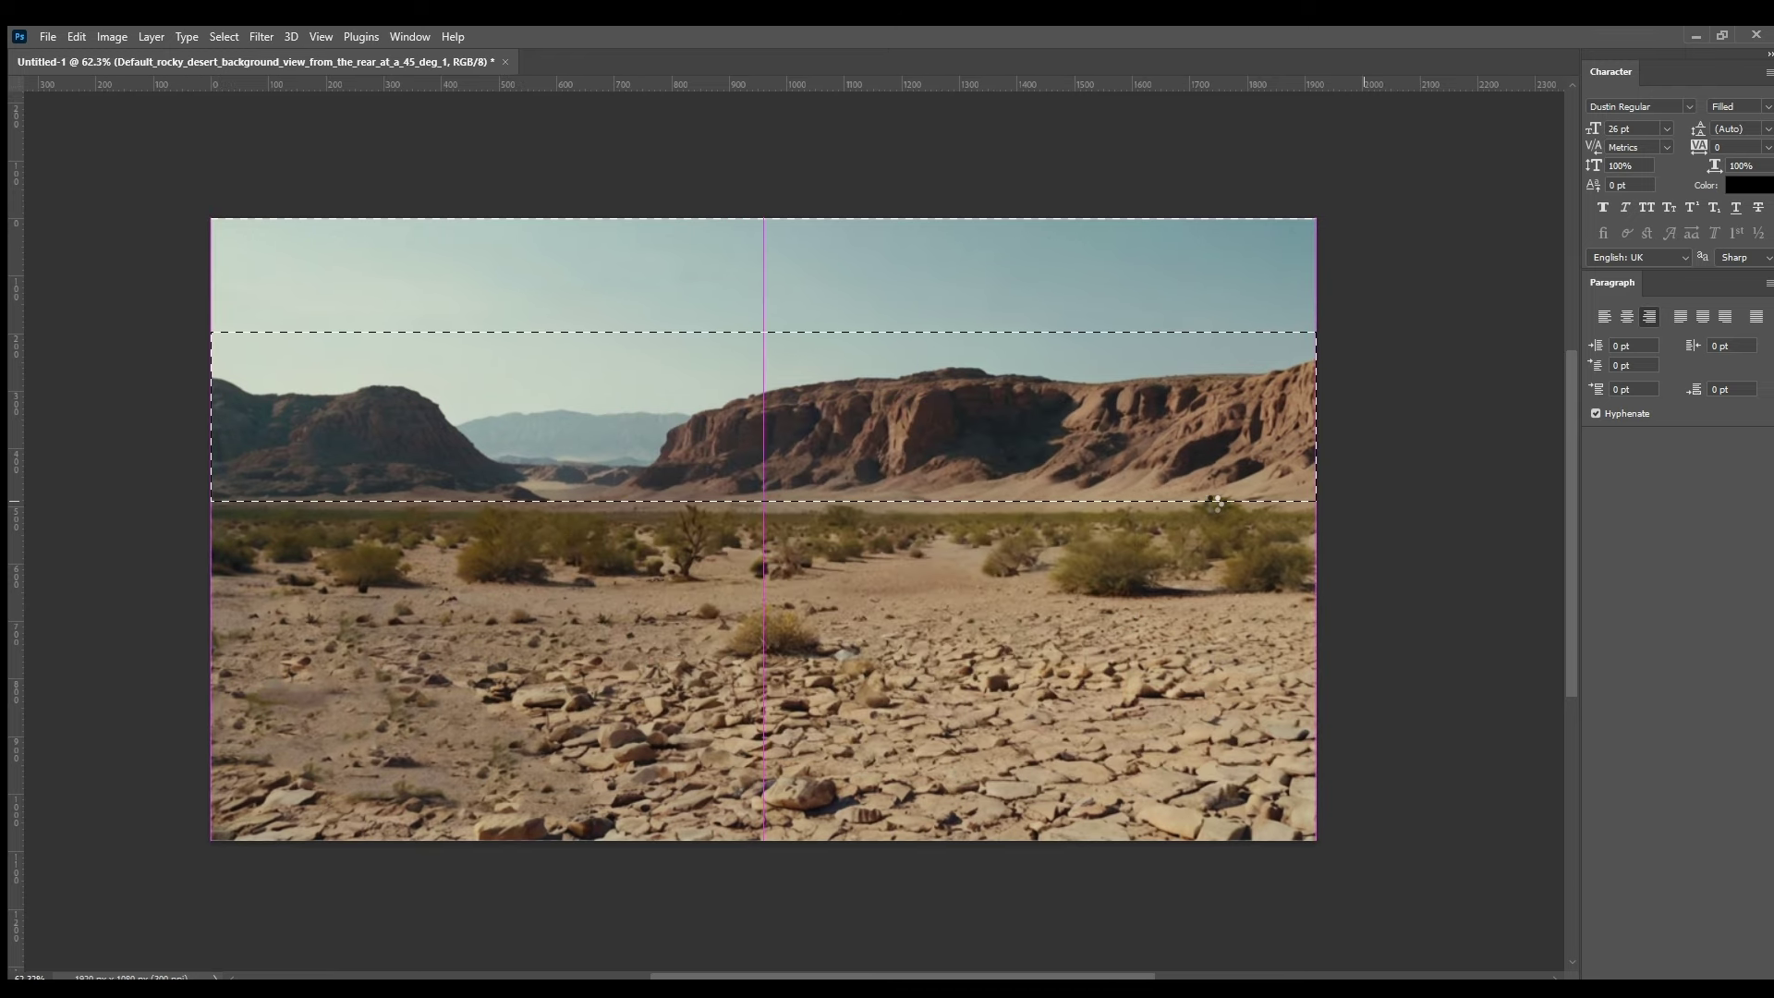
key("ctrl+j")
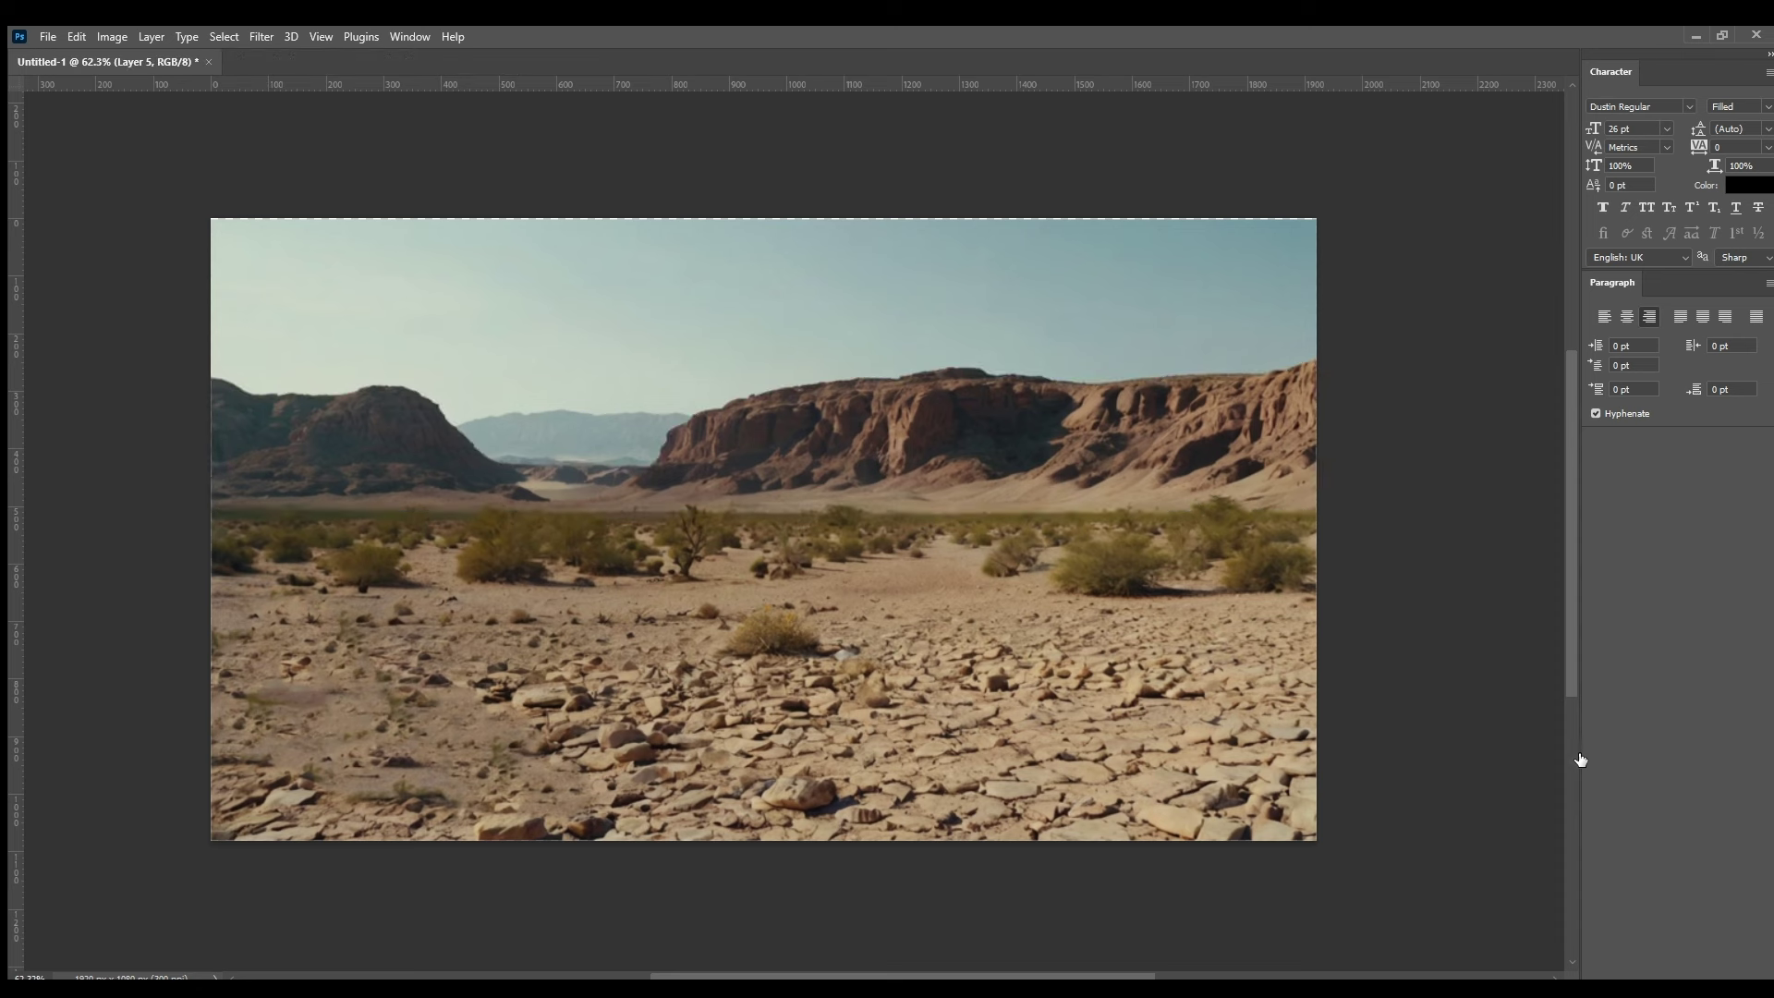
key("ctrl+comma")
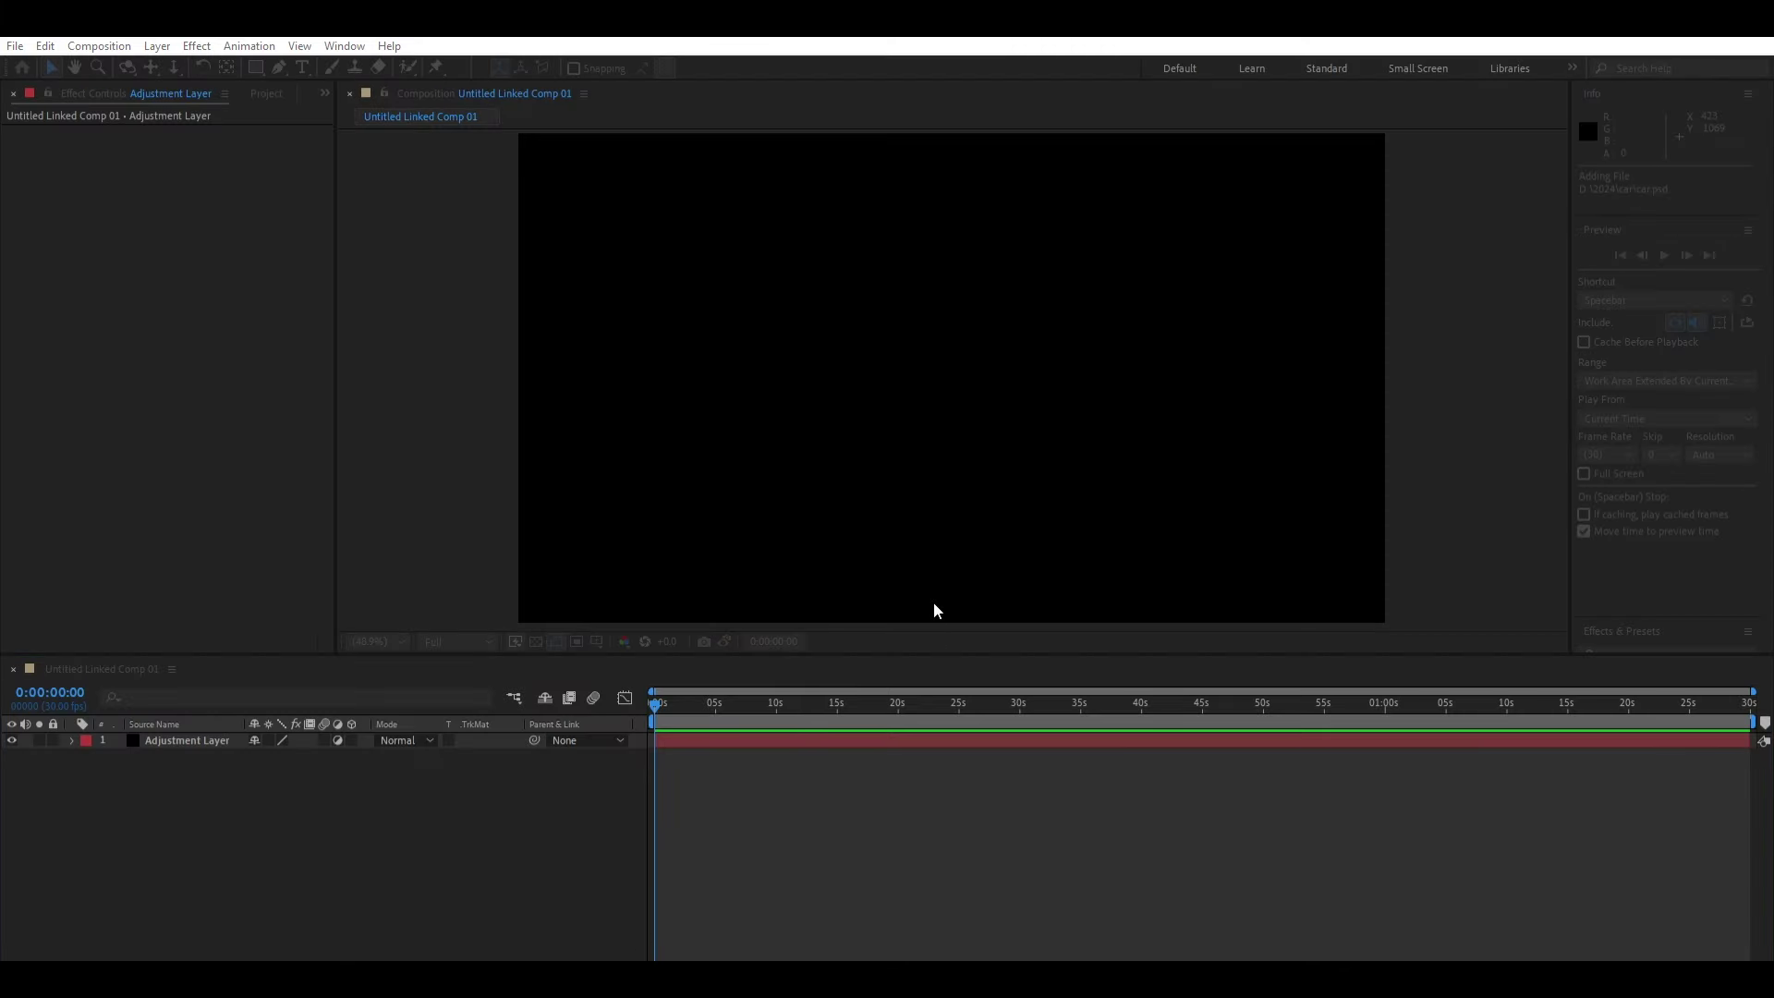
Step: Import the car PSD as a composition, open it, and trim all seven layers to 0;01;29;28
key("End")
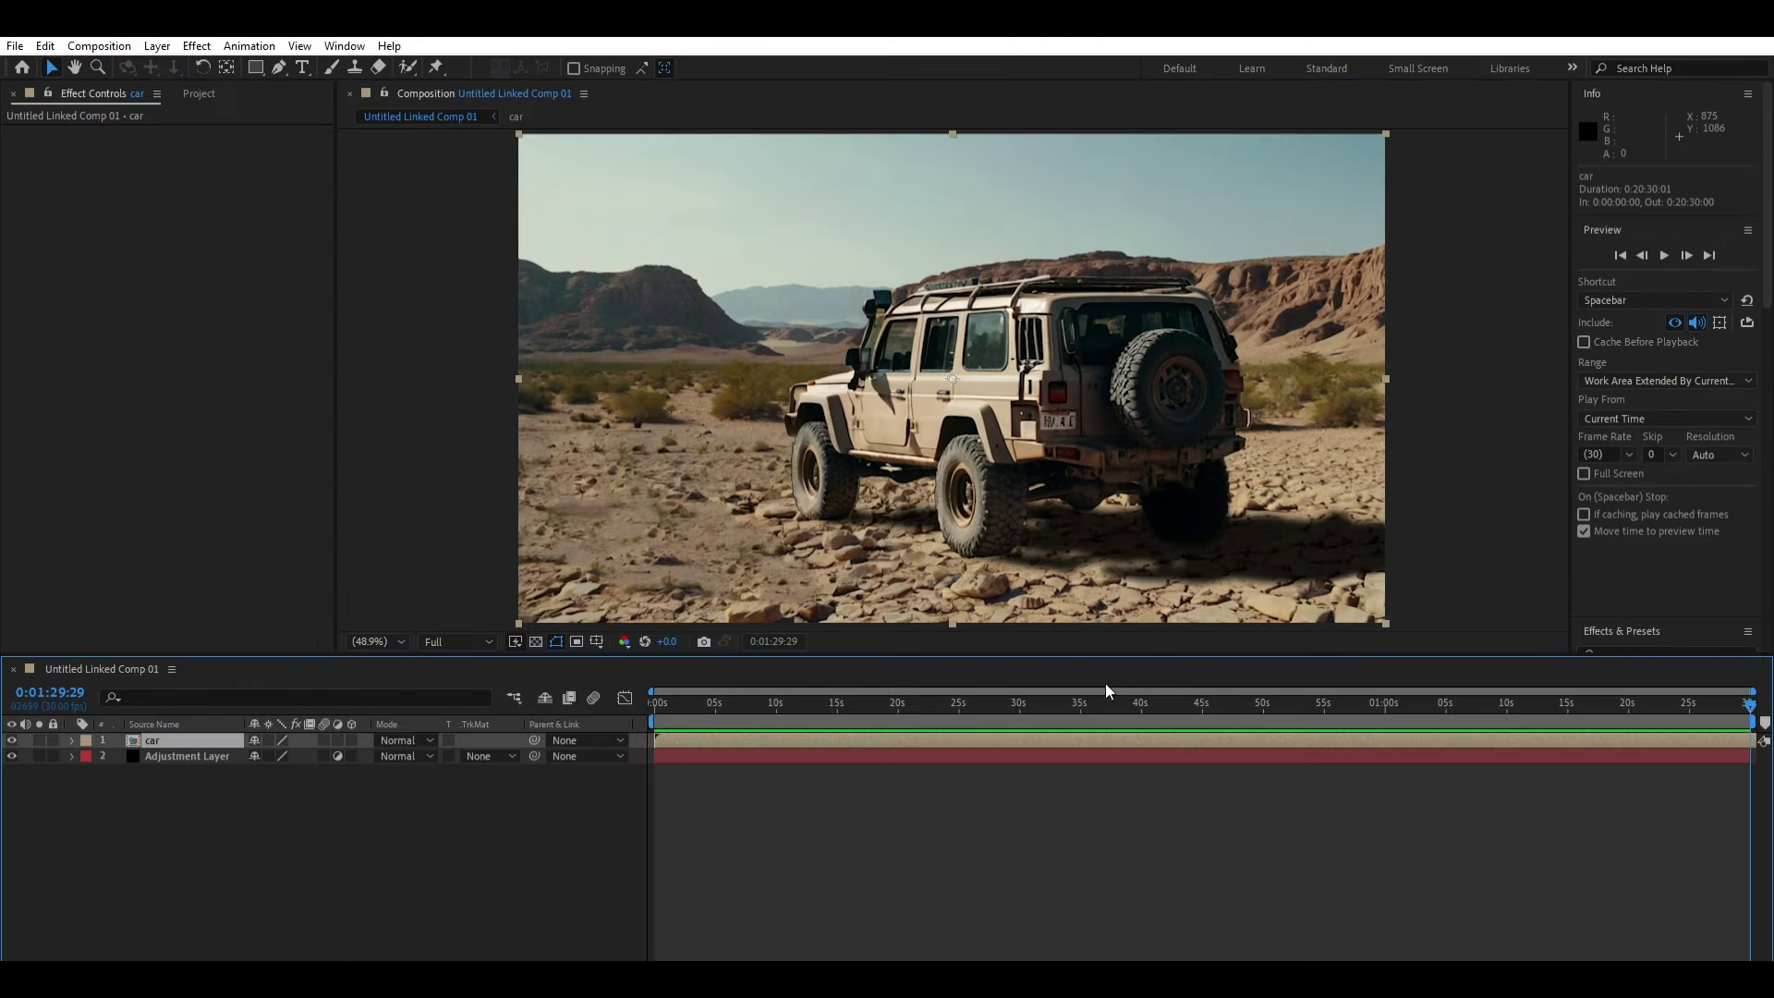
double_click(1089, 739)
key("ctrl+a")
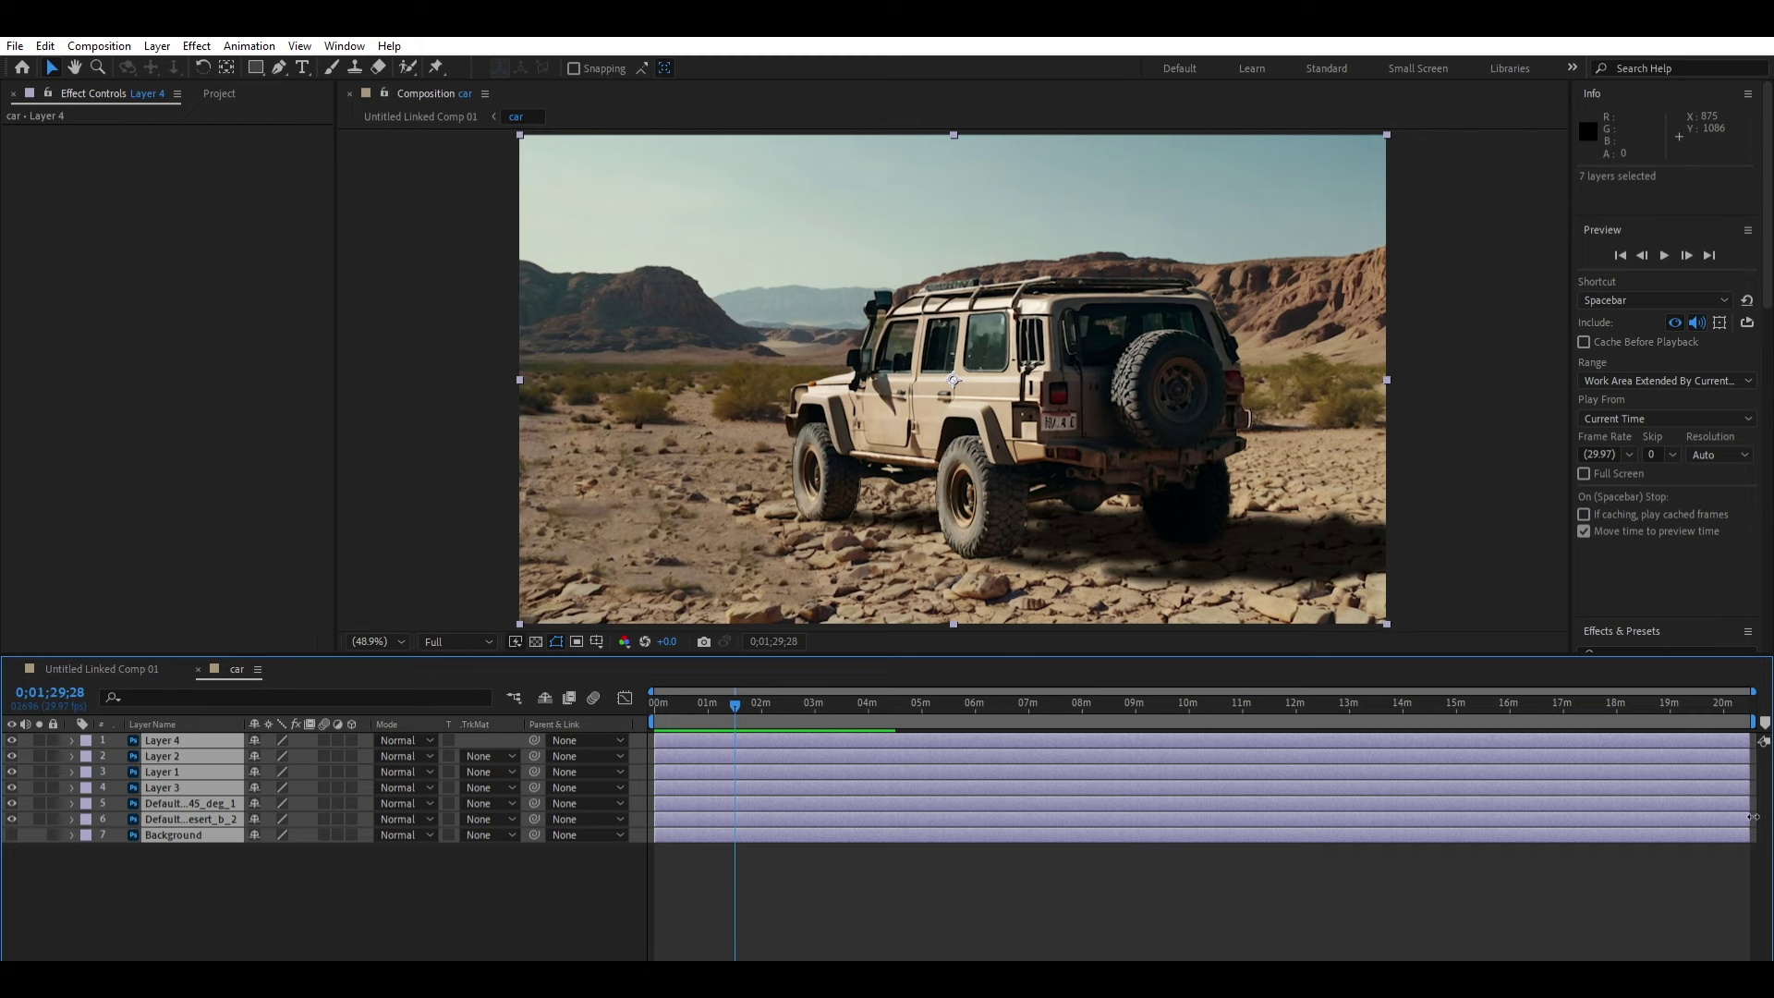
left_click_drag(1753, 817, 735, 817)
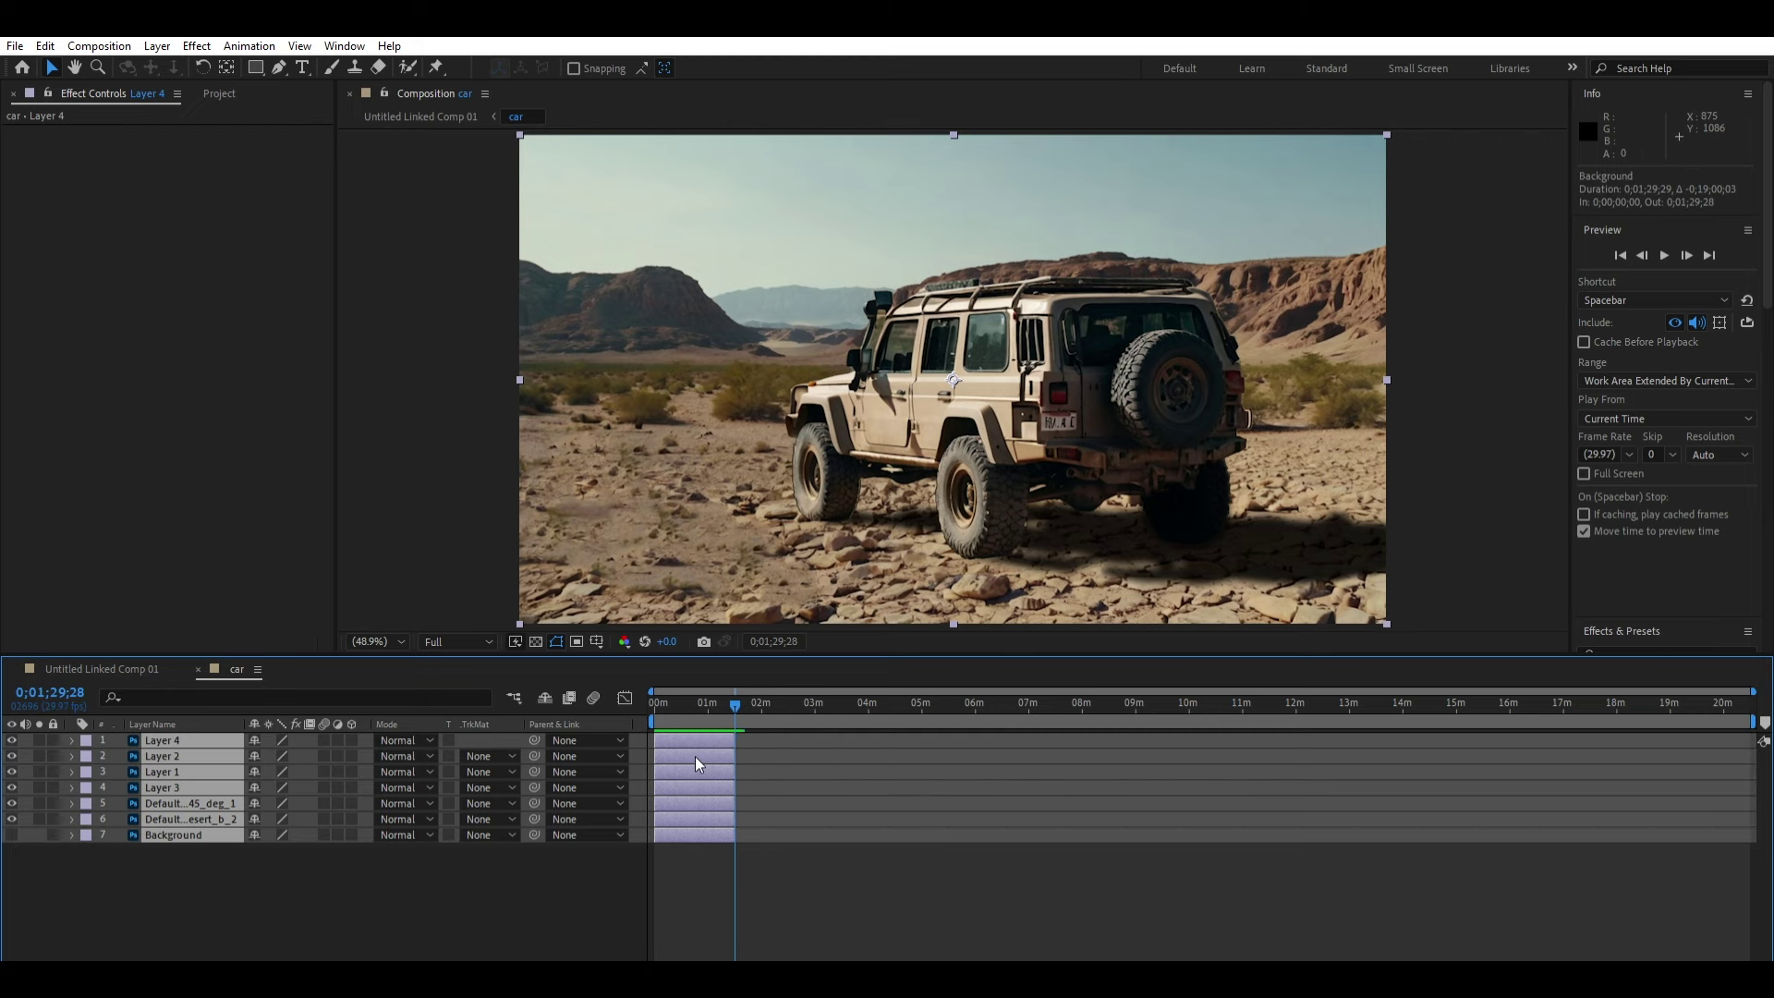
scroll(696, 763, "up", 3)
scroll(768, 796, "up", 2)
scroll(789, 950, "up", 2)
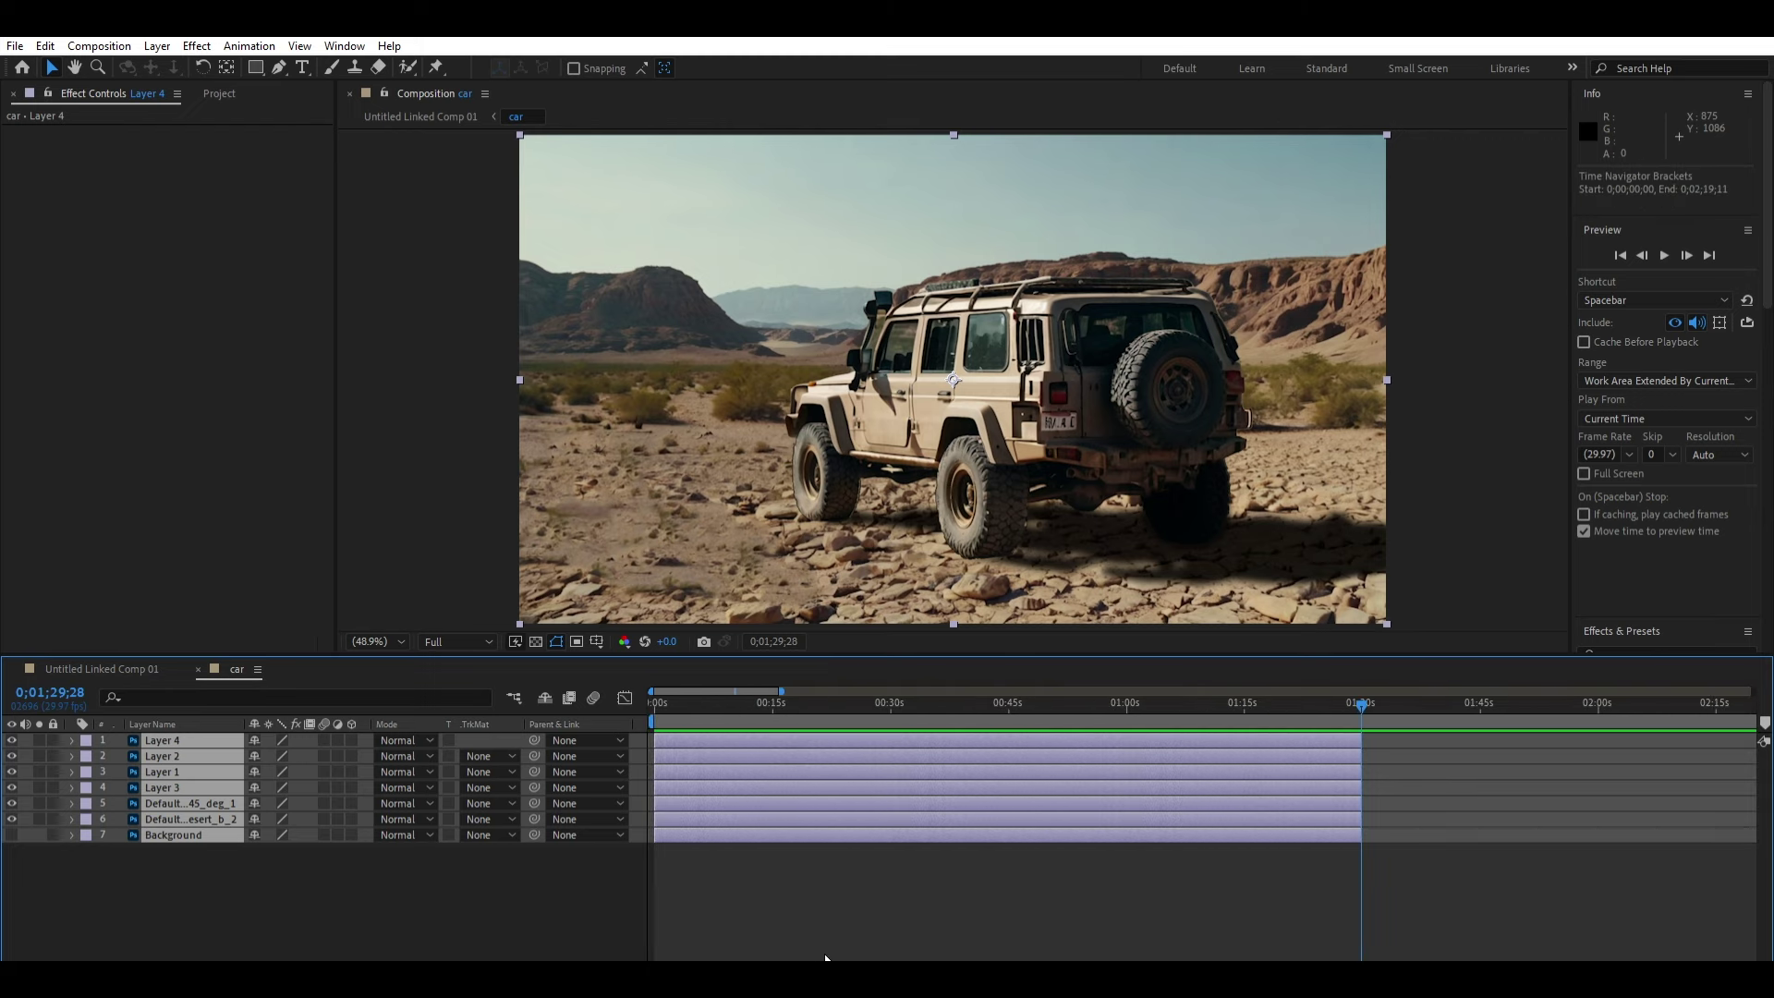
key("ctrl+shift+a")
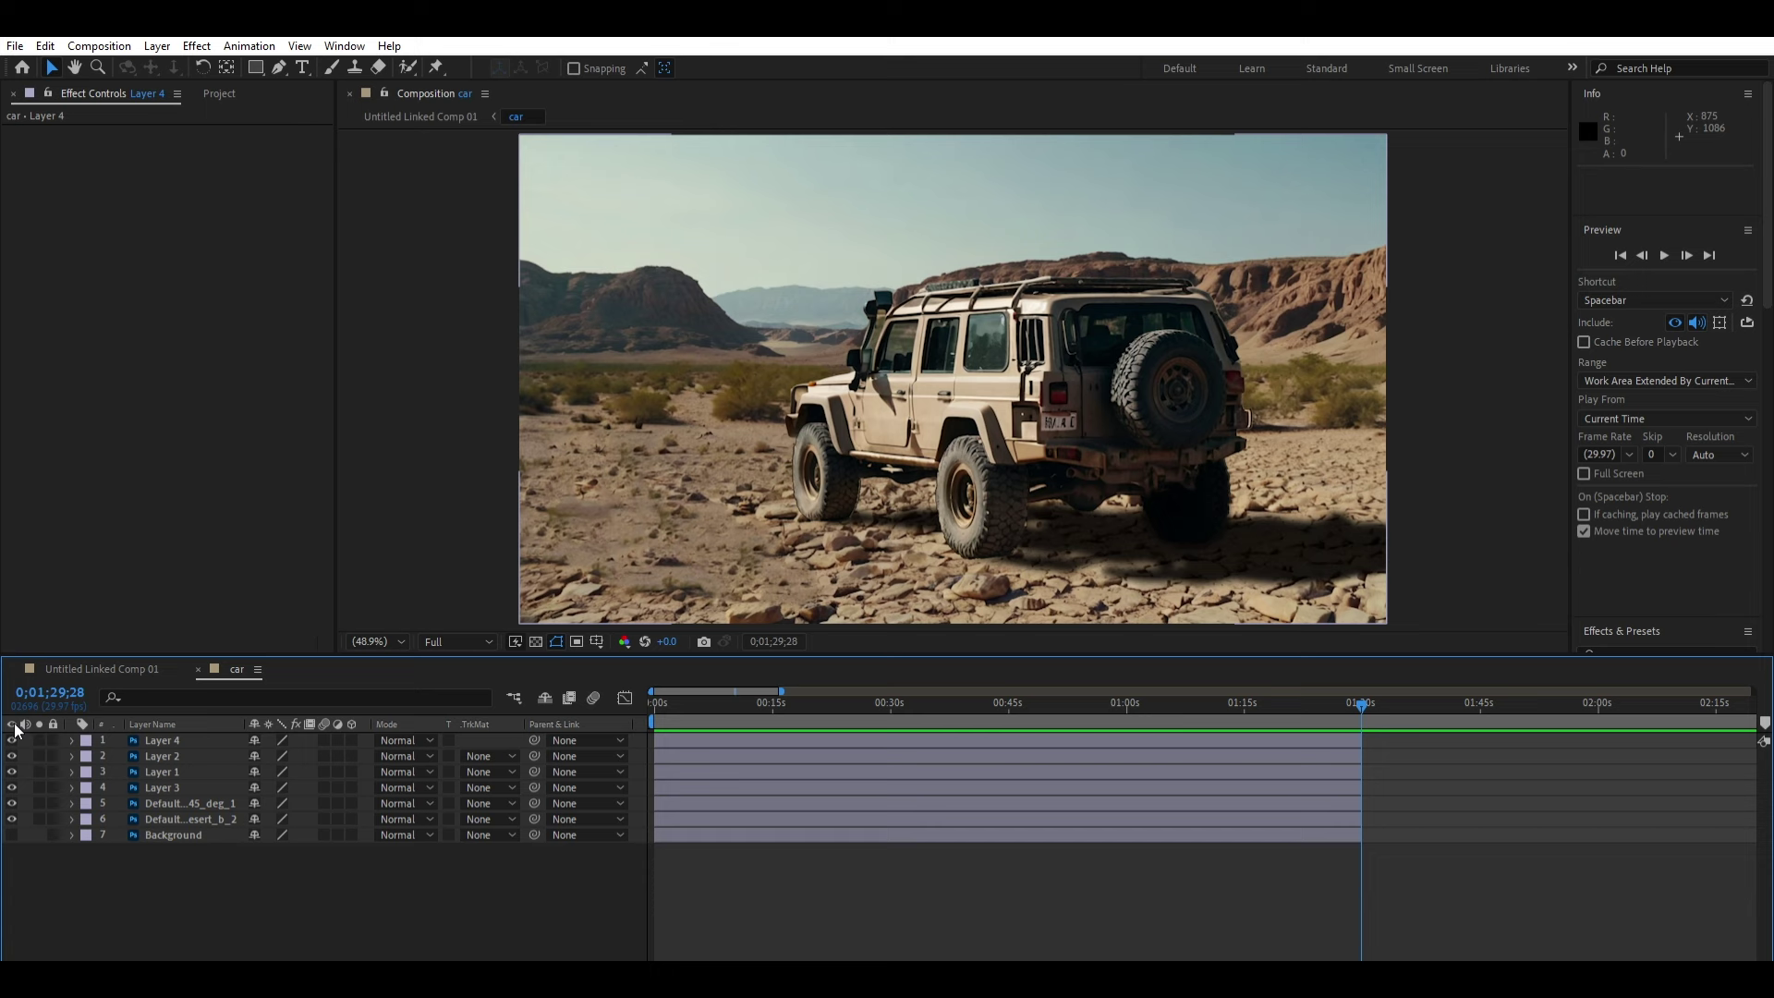
Step: Parent Layer 4 to Layer 2, then check the car by toggling Layer 3's visibility
left_click(164, 737)
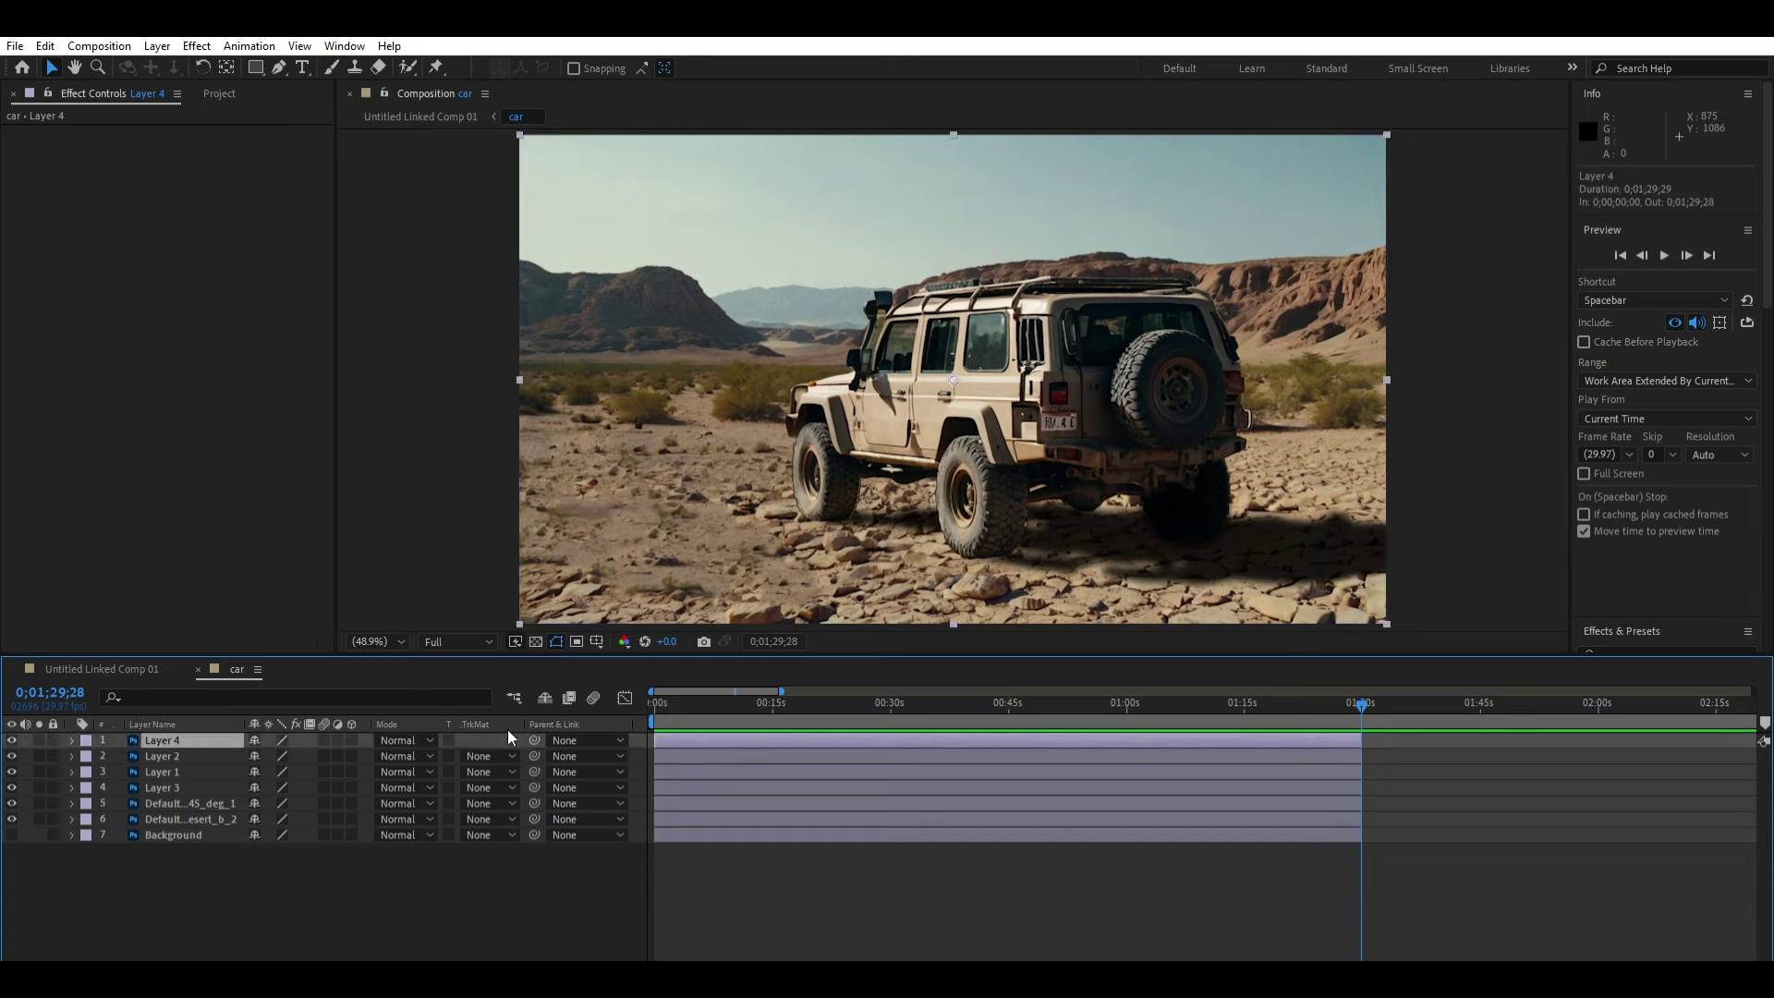
left_click_drag(534, 741, 218, 751)
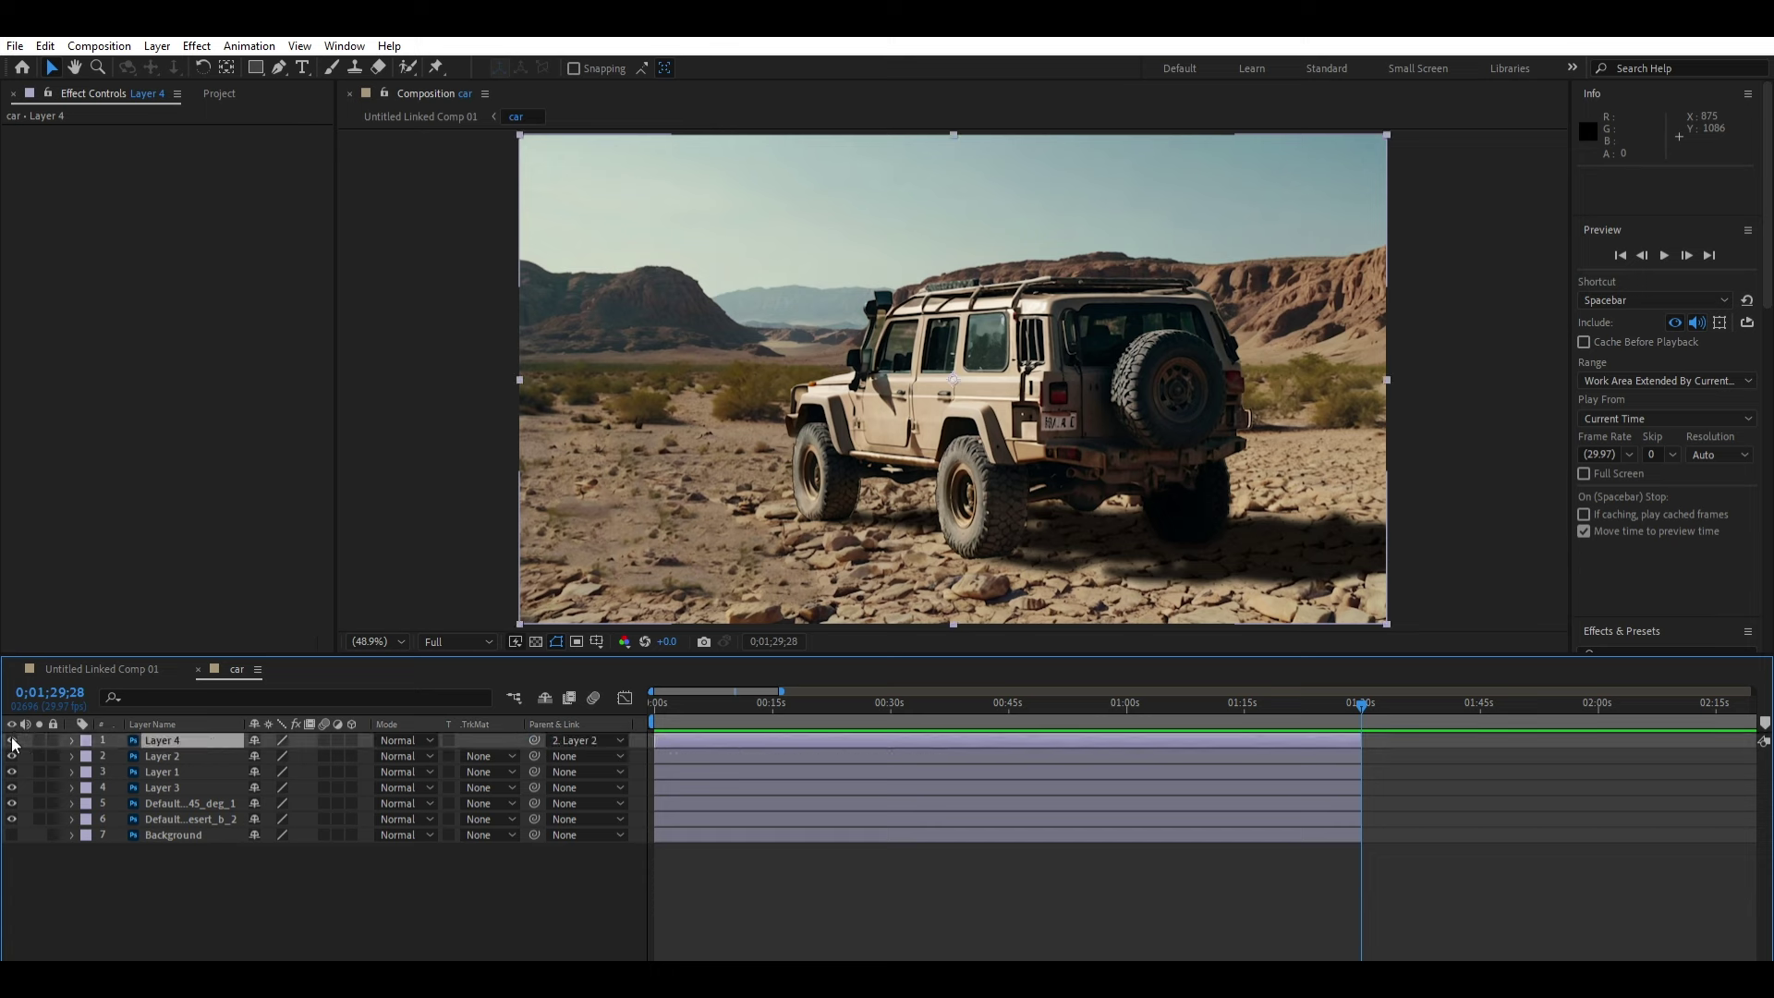
left_click(13, 788)
left_click(13, 788)
Step: Delete the second desert image and Background layers, and make the rocky desert layer visible
left_click(176, 815)
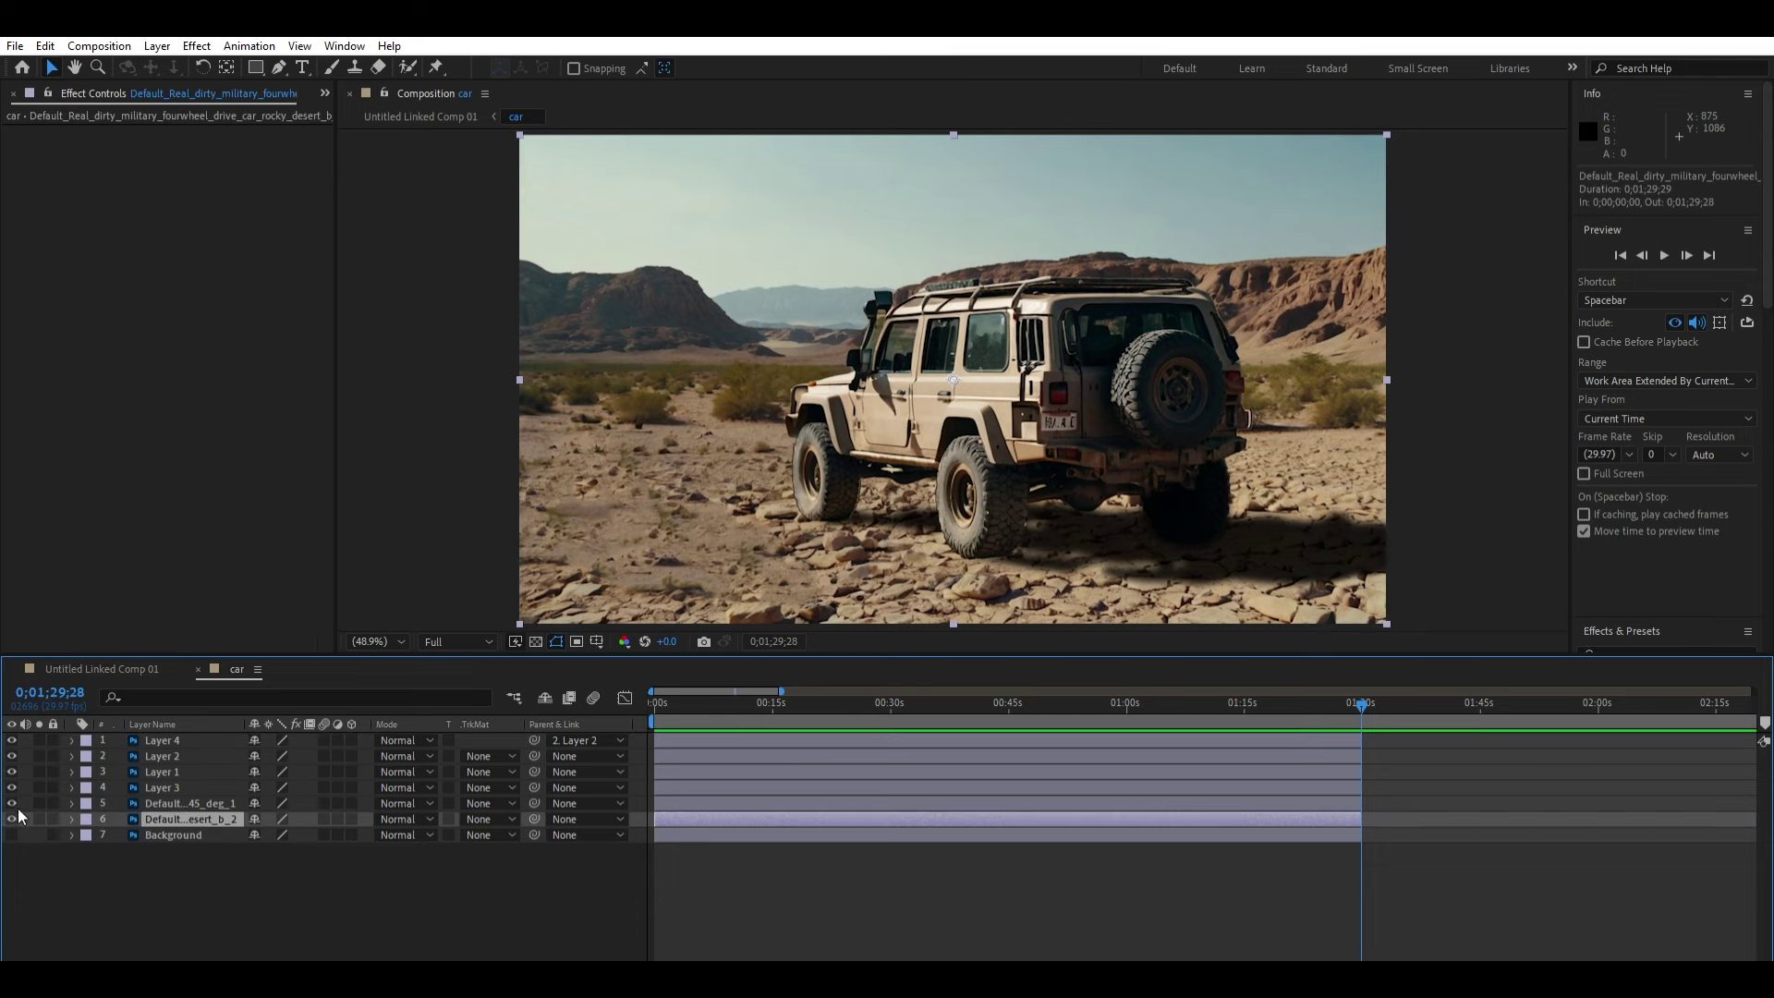
key("Delete")
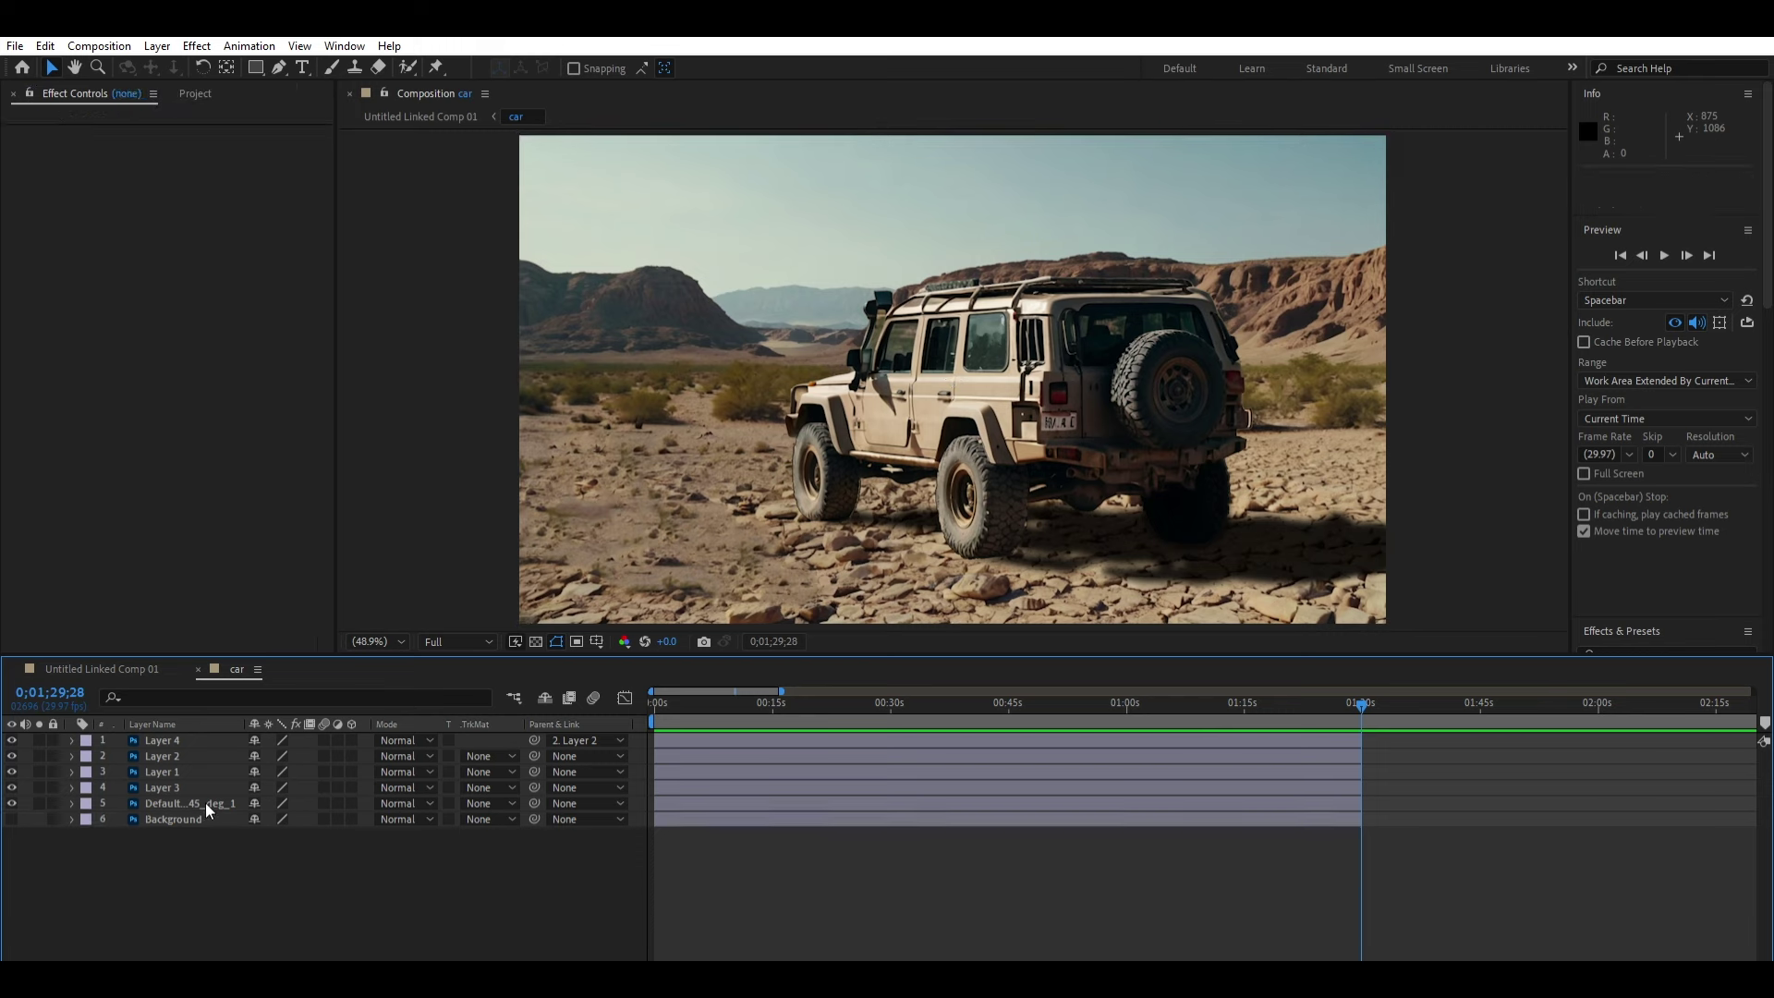
left_click(207, 818)
key("Delete")
left_click(207, 803)
left_click(12, 803)
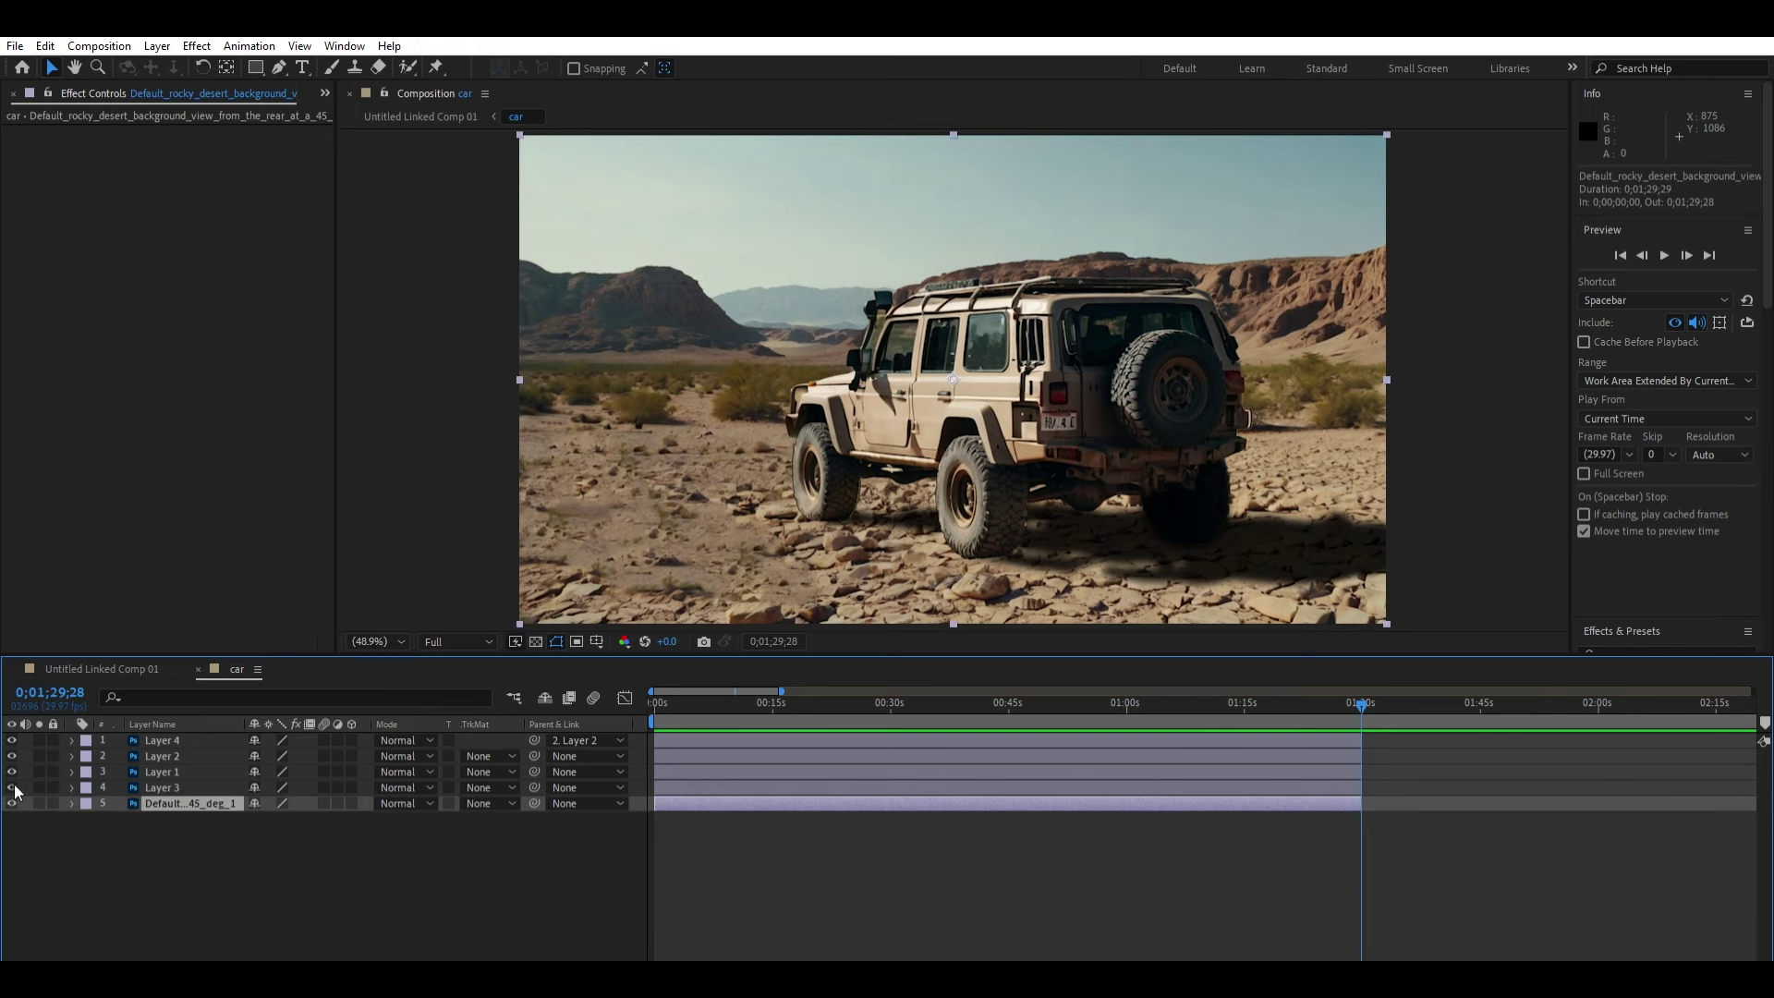
Step: Compare the car by toggling Layer 2 on and off, then return to the composition start
left_click(12, 756)
left_click(12, 756)
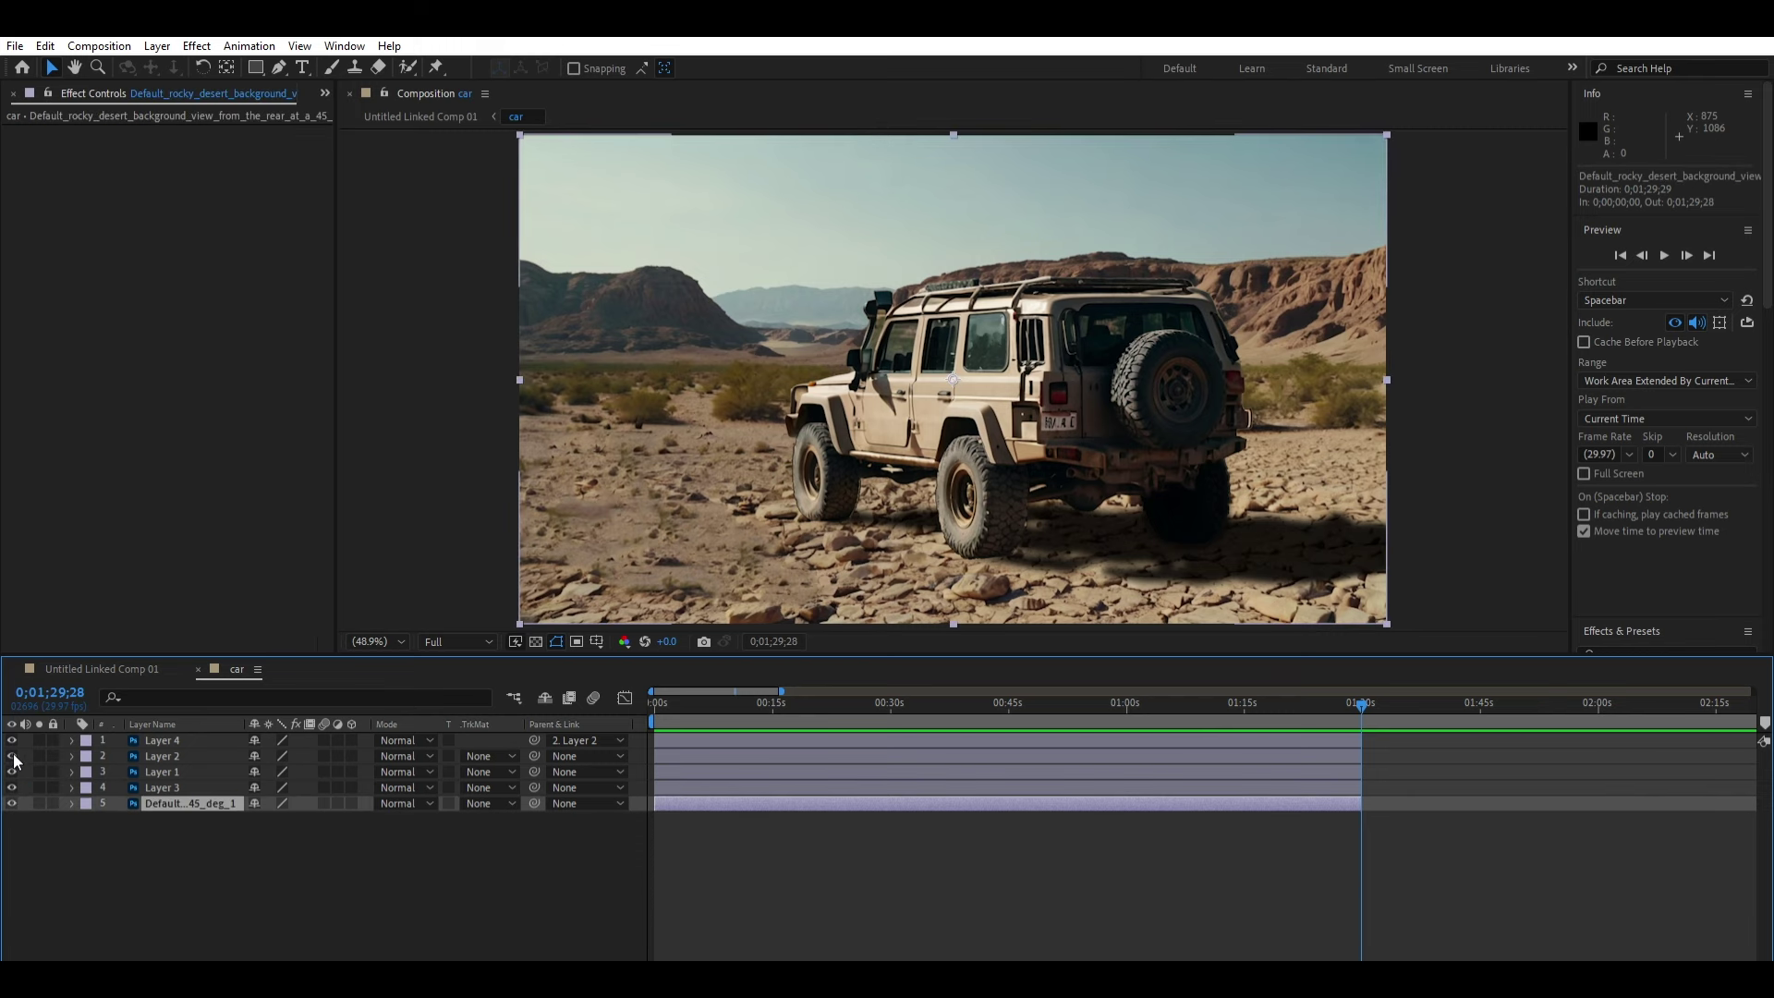
left_click(12, 756)
left_click(12, 756)
left_click(175, 771)
left_click(12, 756)
left_click(12, 756)
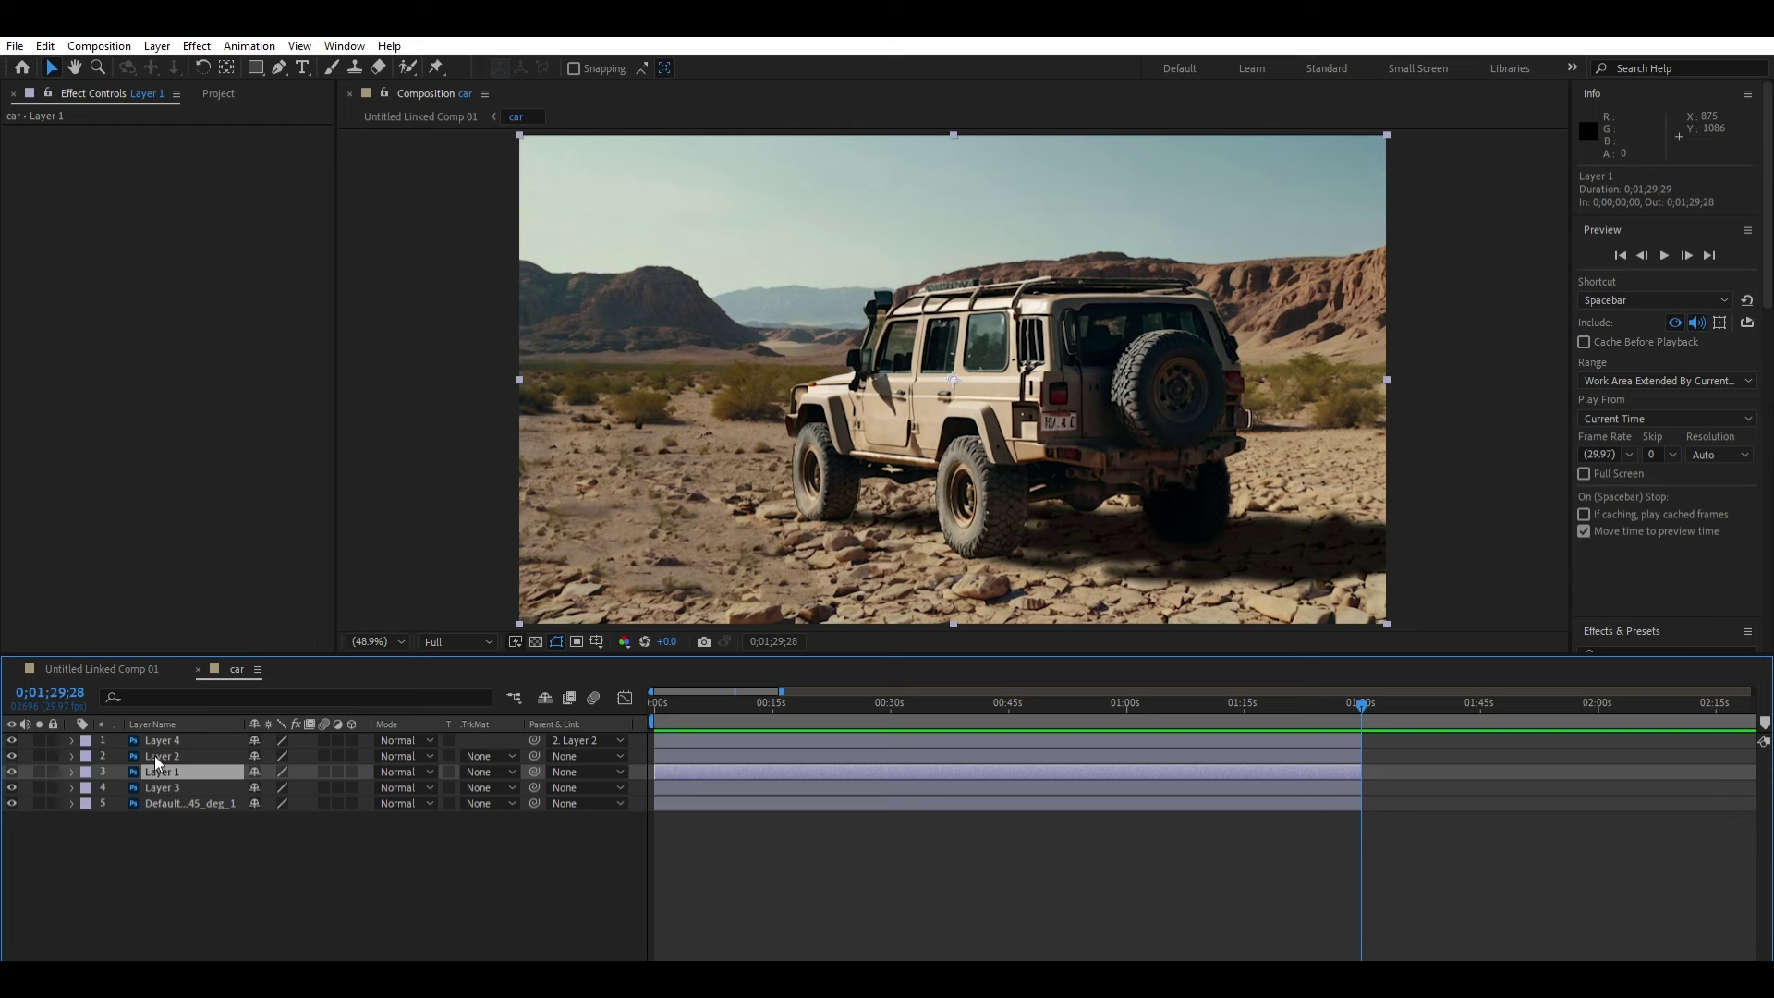
scroll(1134, 373, "up", 2)
scroll(1133, 373, "up", 2)
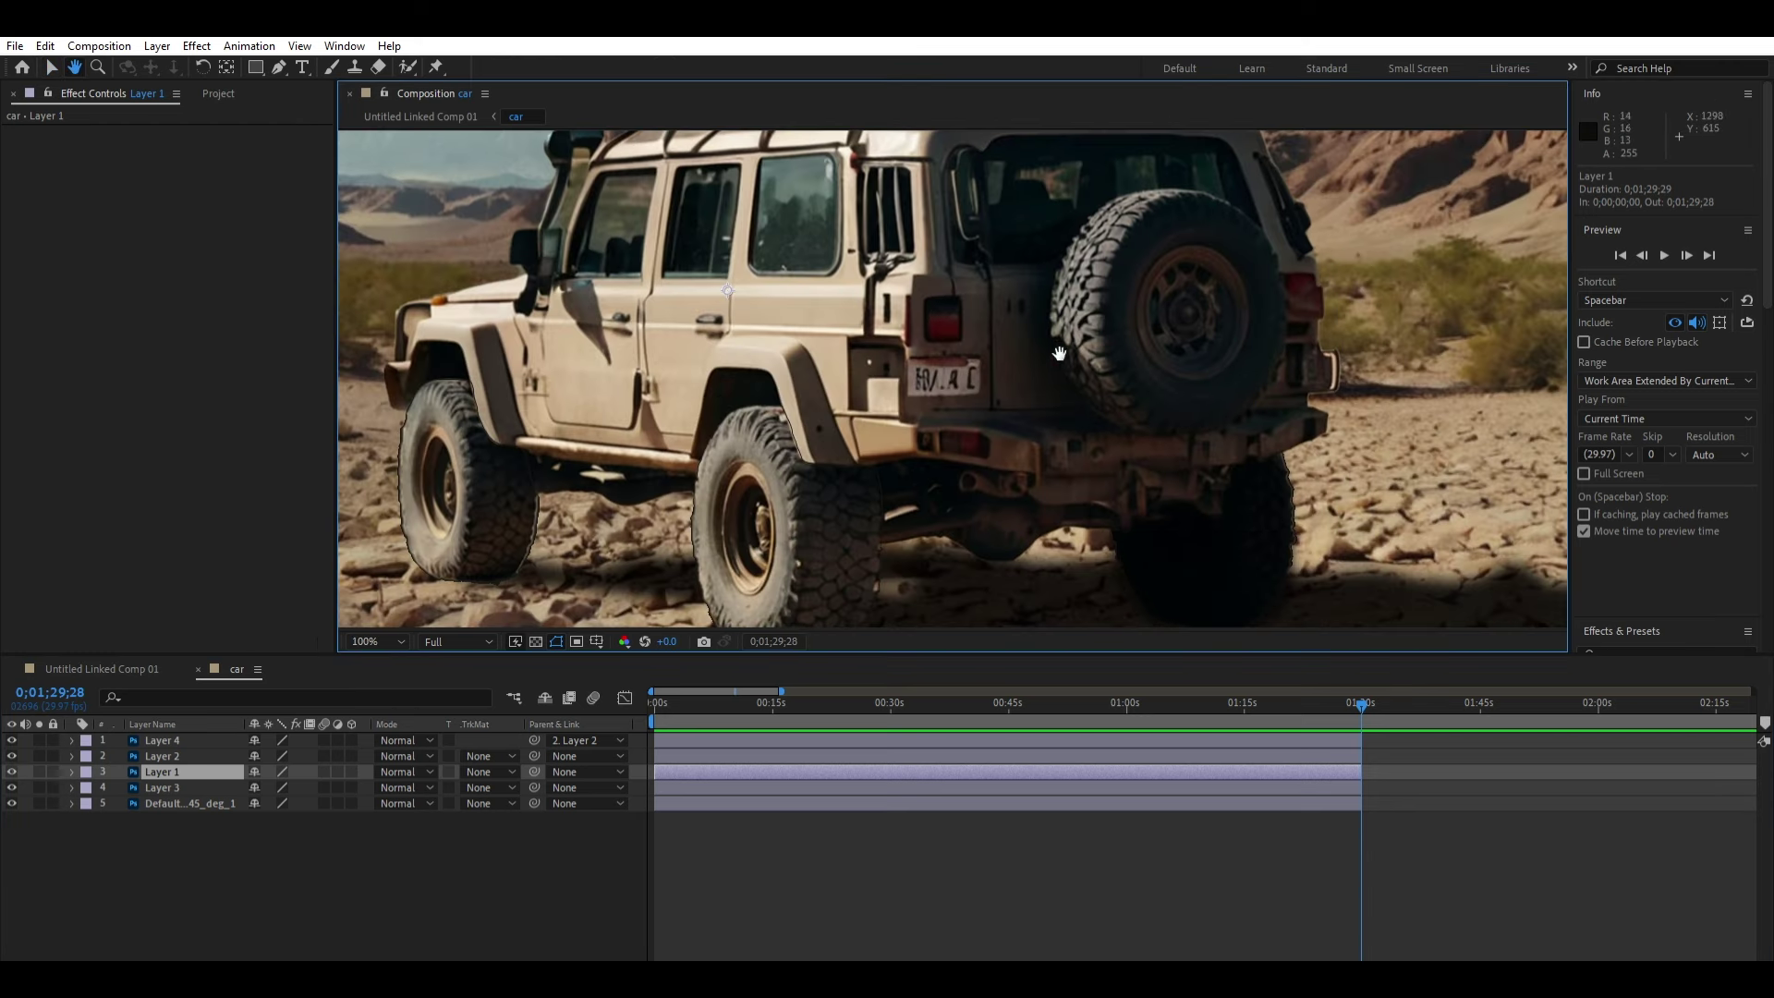
scroll(1050, 344, "down", 4)
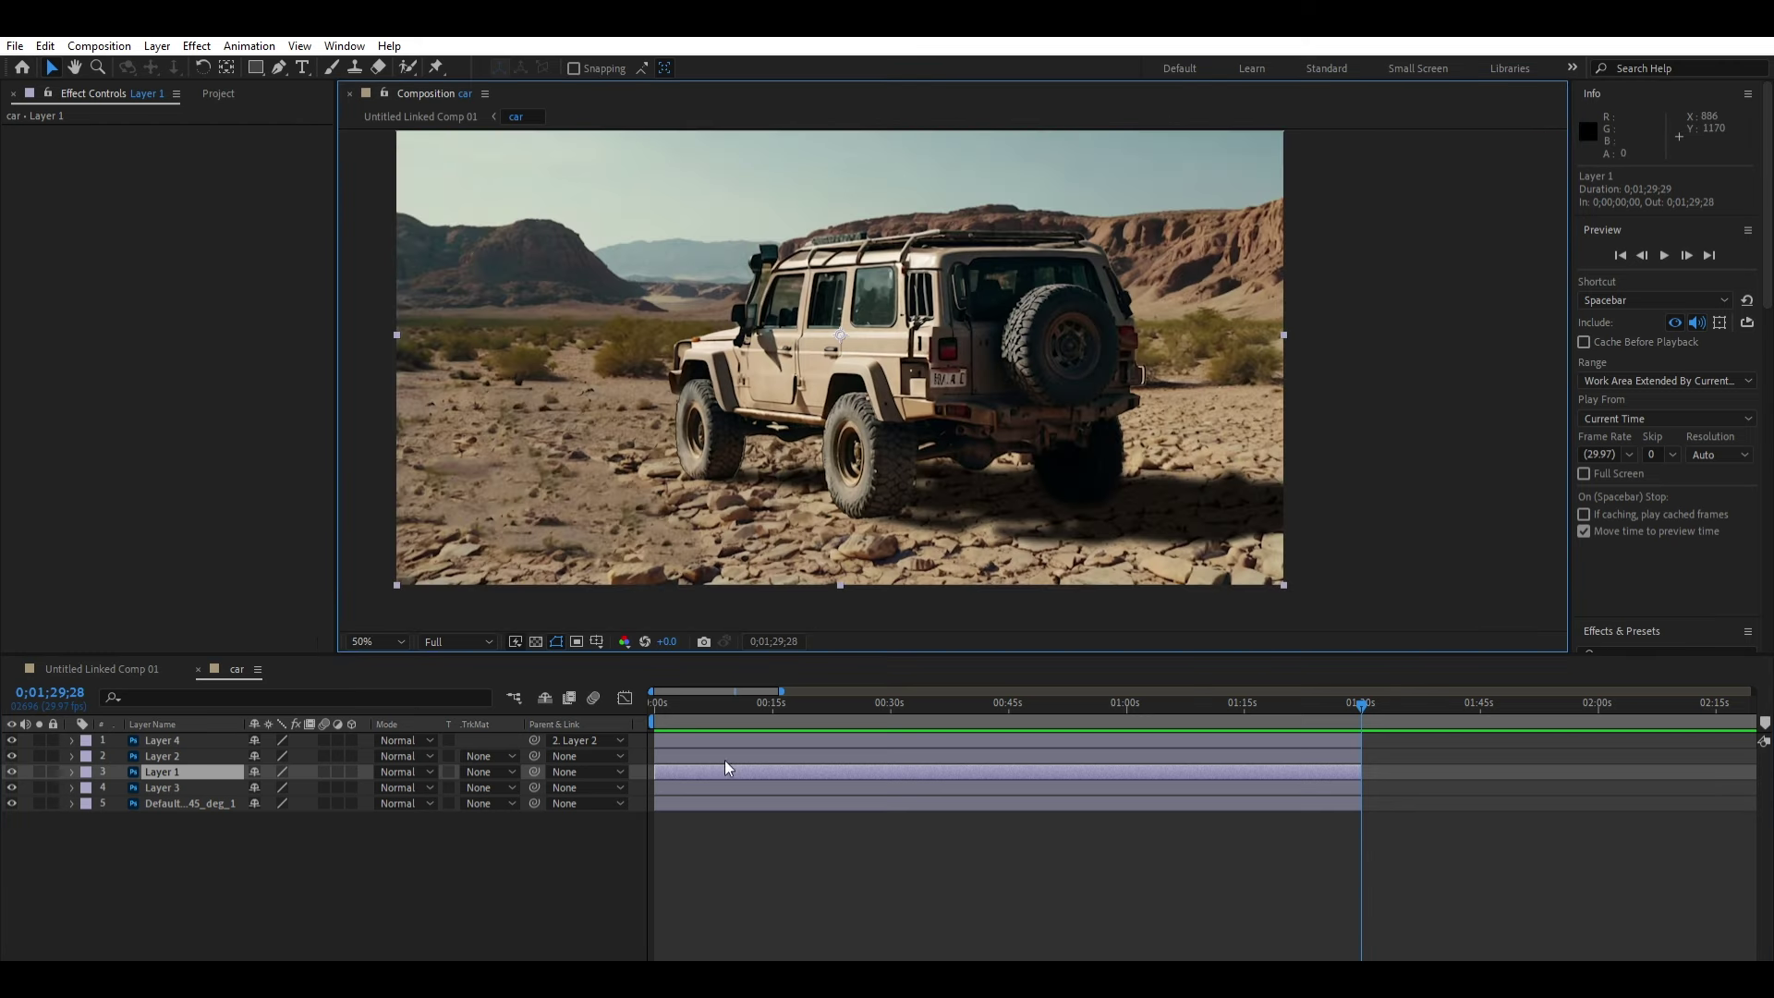
key("Home")
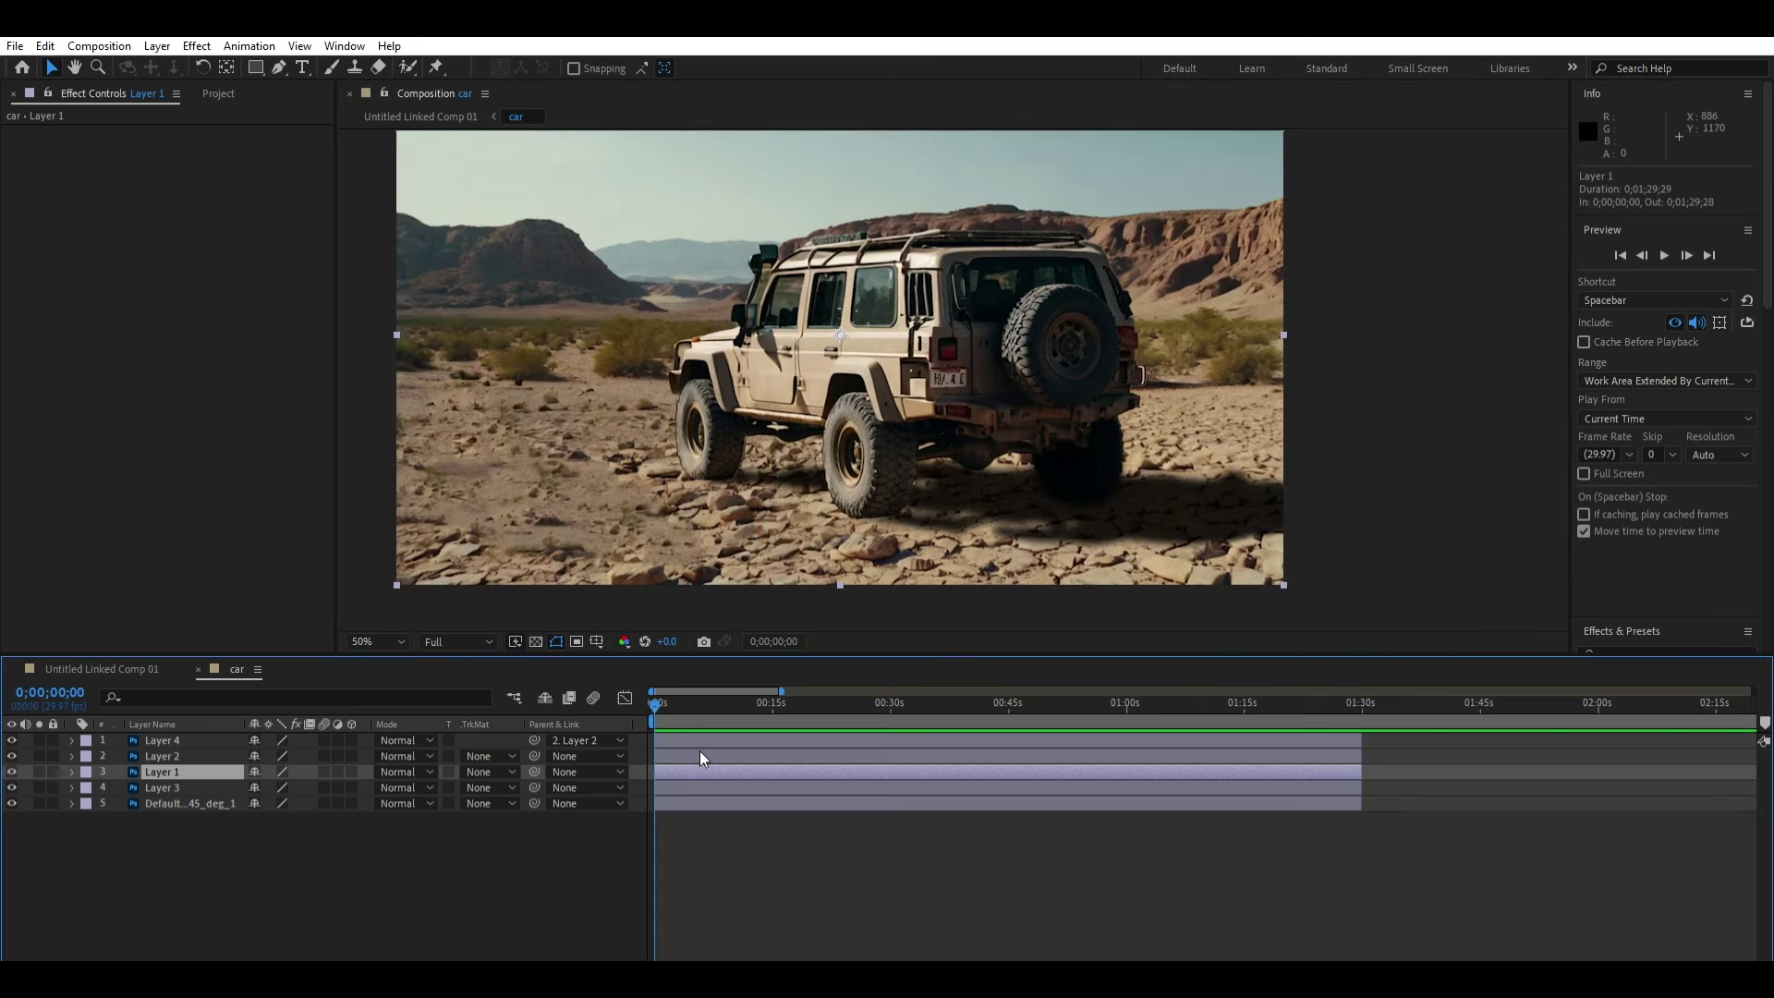
Step: Enable Position keyframing on Layer 1, try a small nudge at 0;00;01;19, and undo it
key("p")
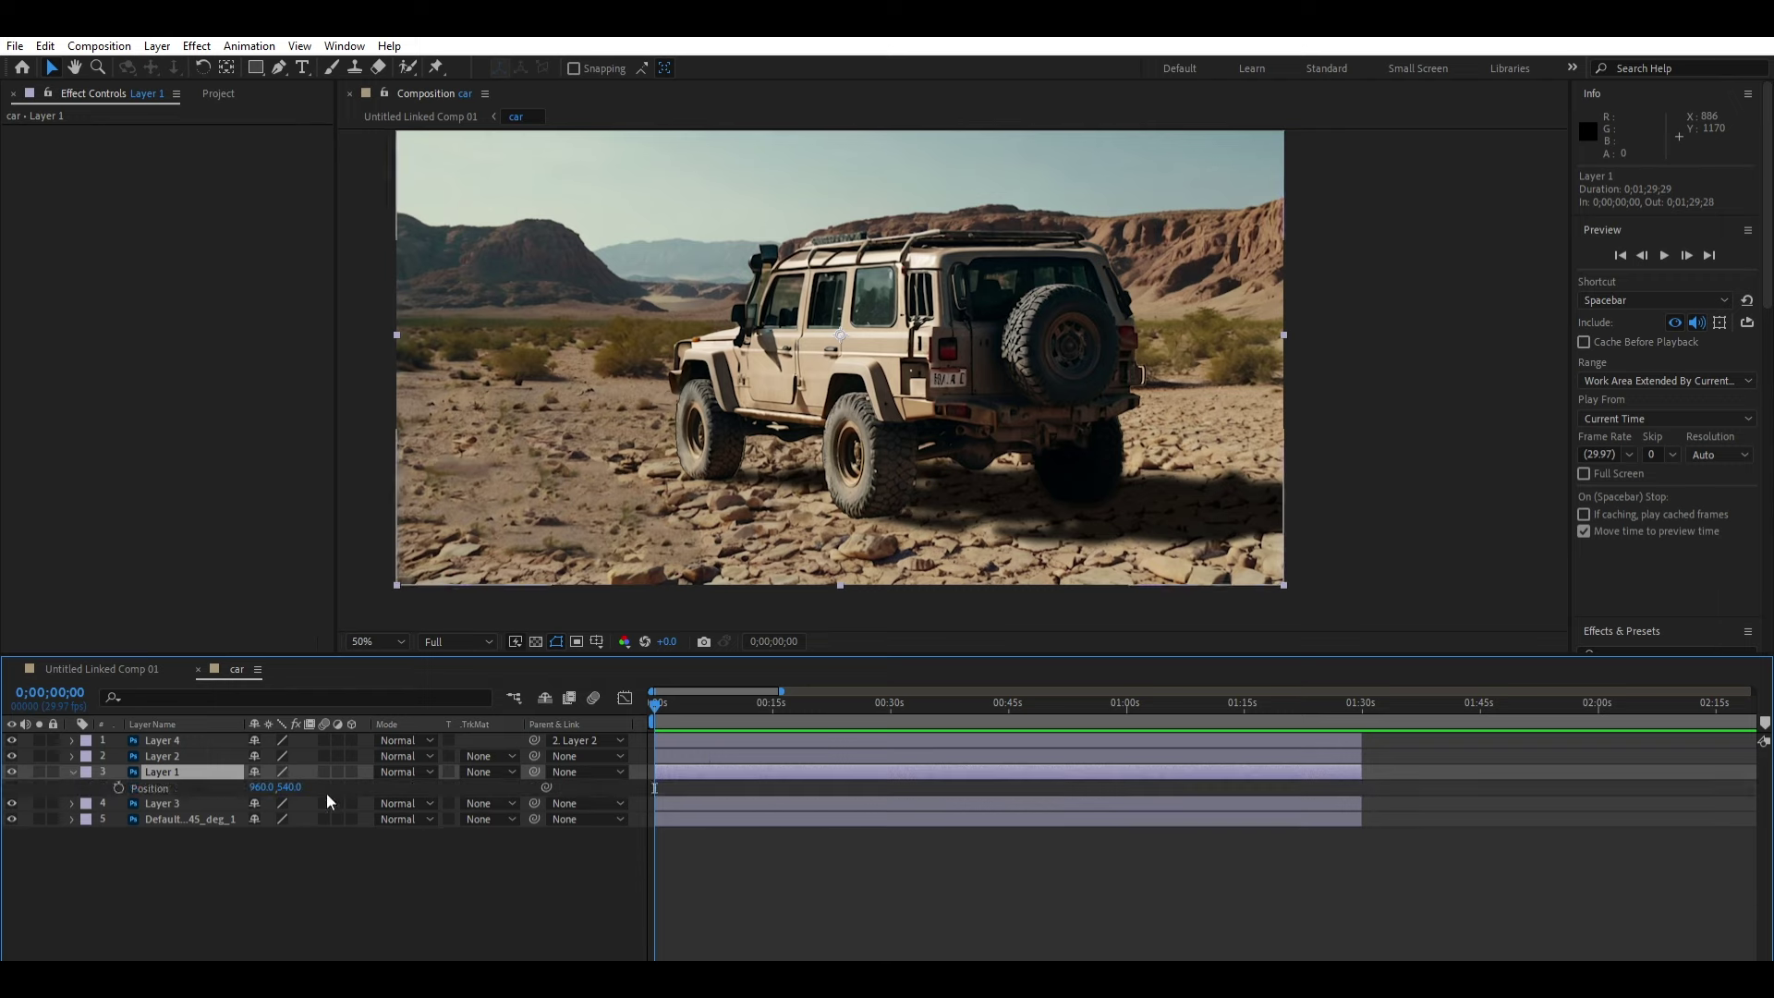
left_click(118, 787)
left_click_drag(657, 693, 667, 699)
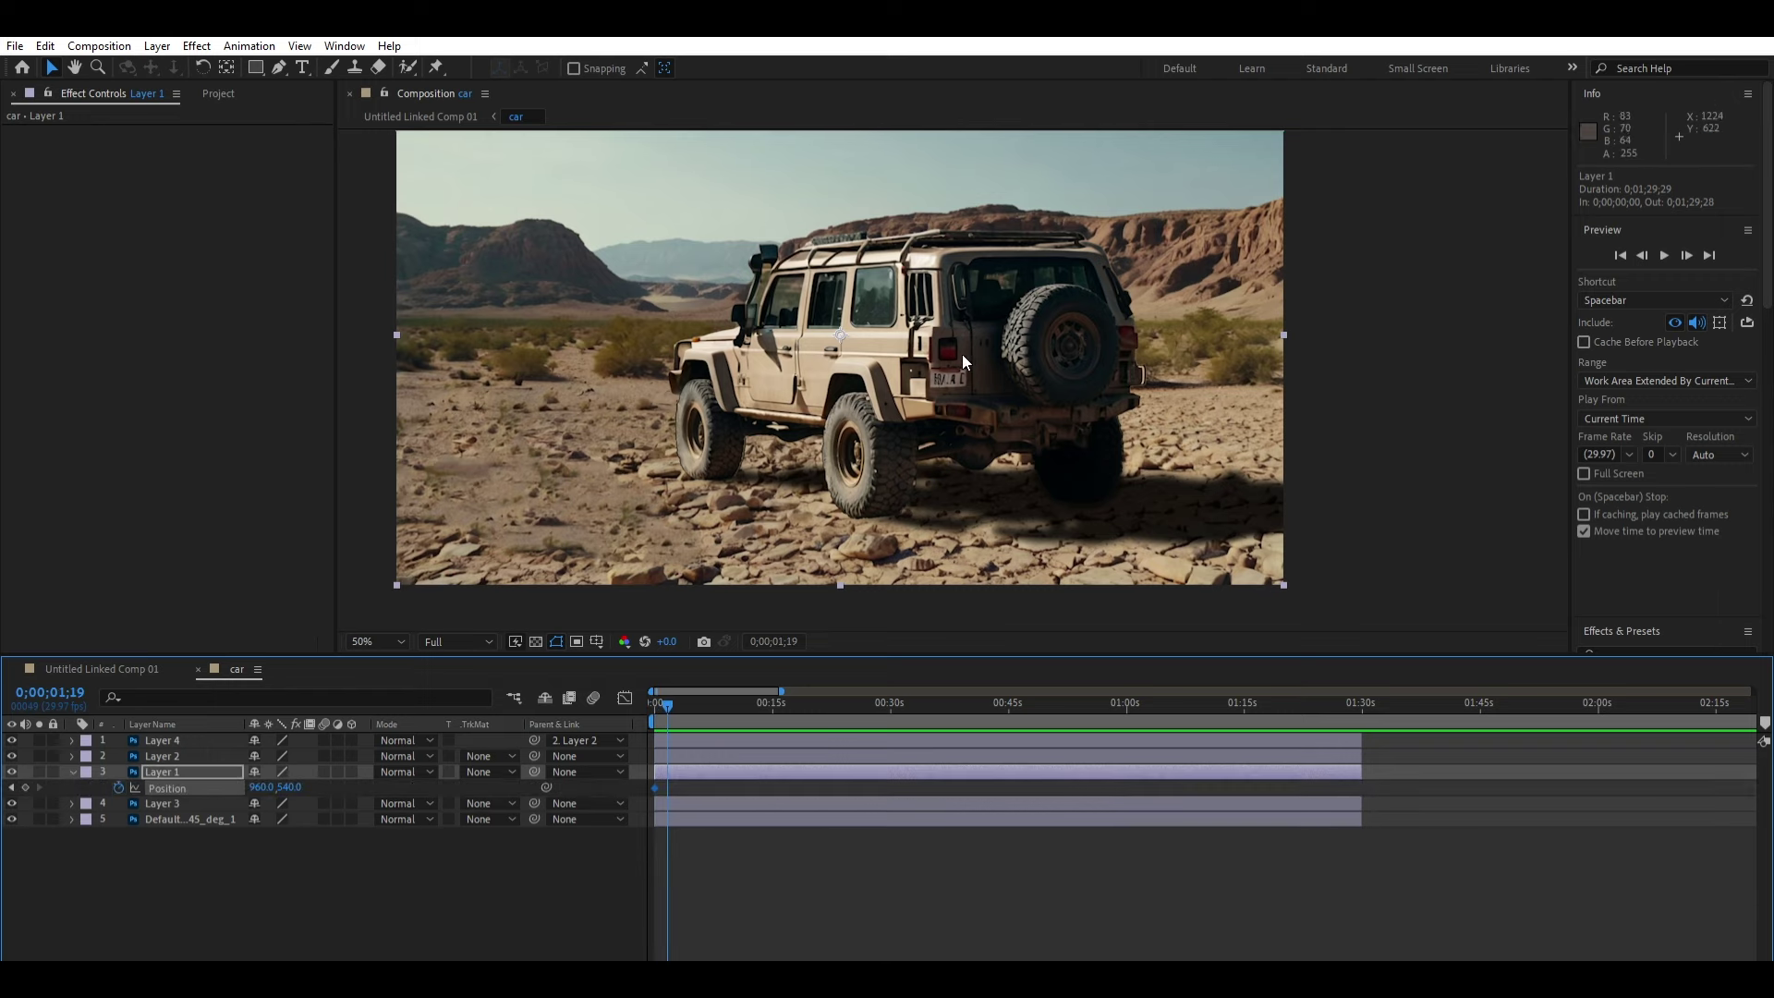
scroll(962, 353, "up", 2)
left_click_drag(968, 335, 960, 346)
scroll(960, 346, "down", 1)
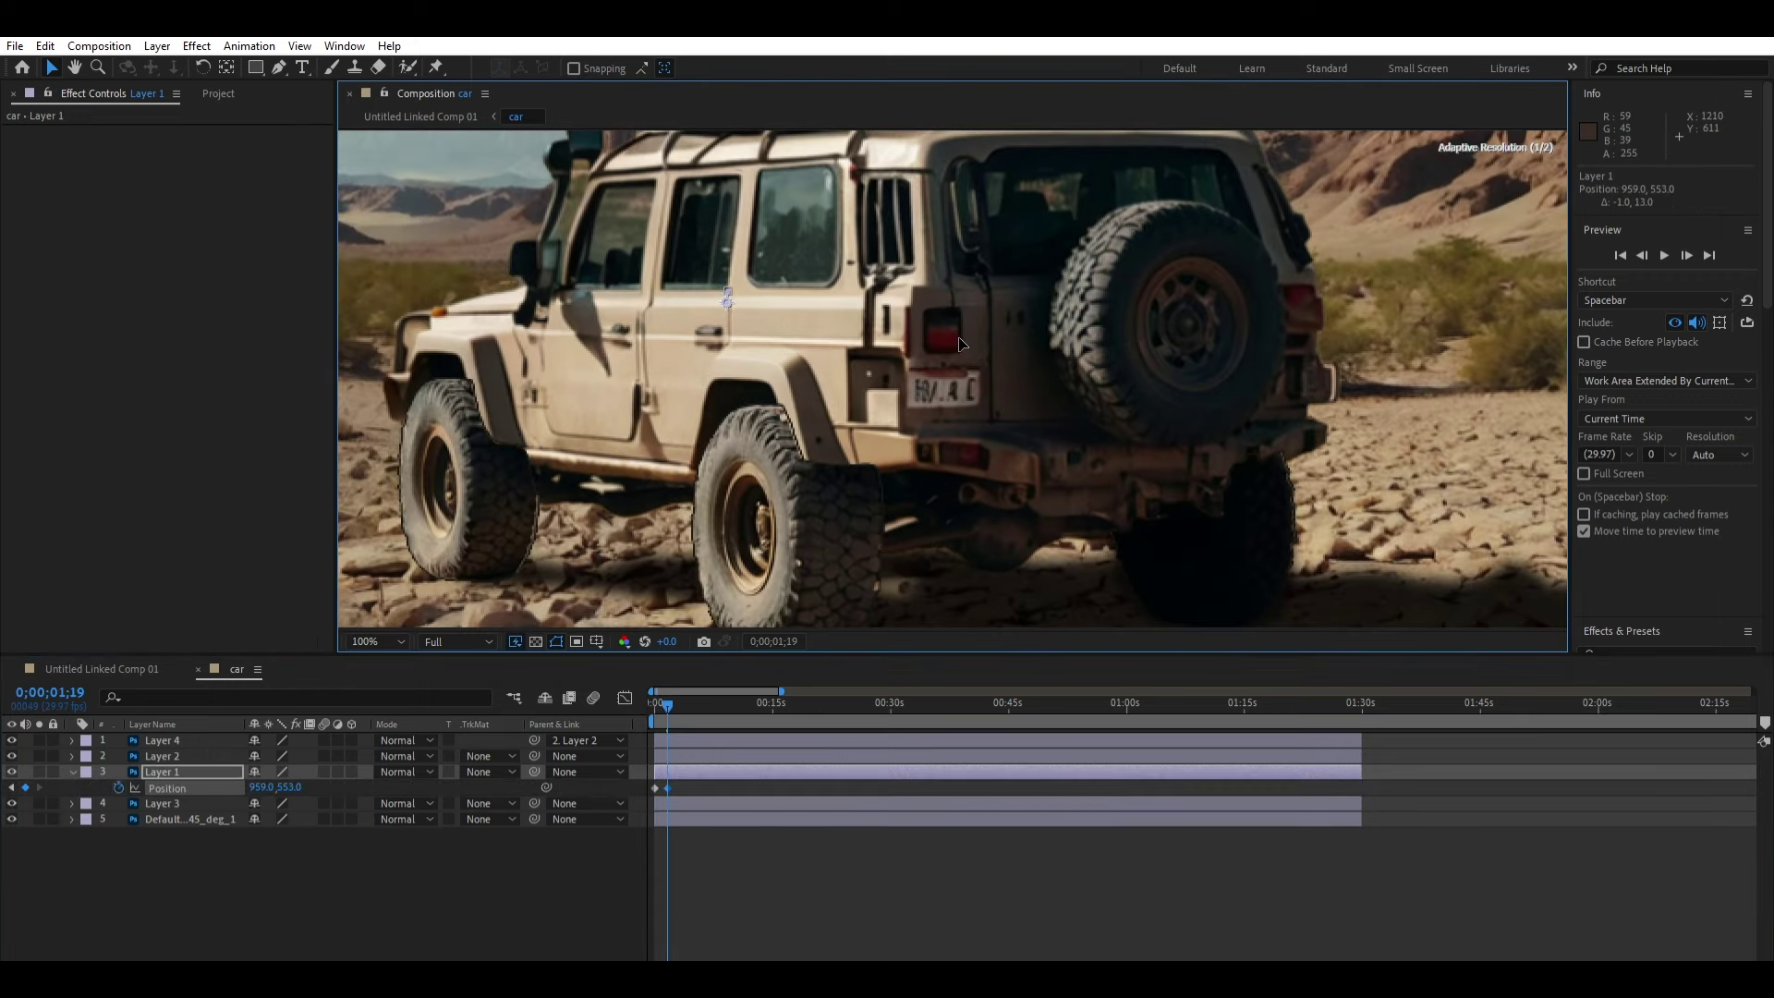
scroll(867, 577, "down", 1)
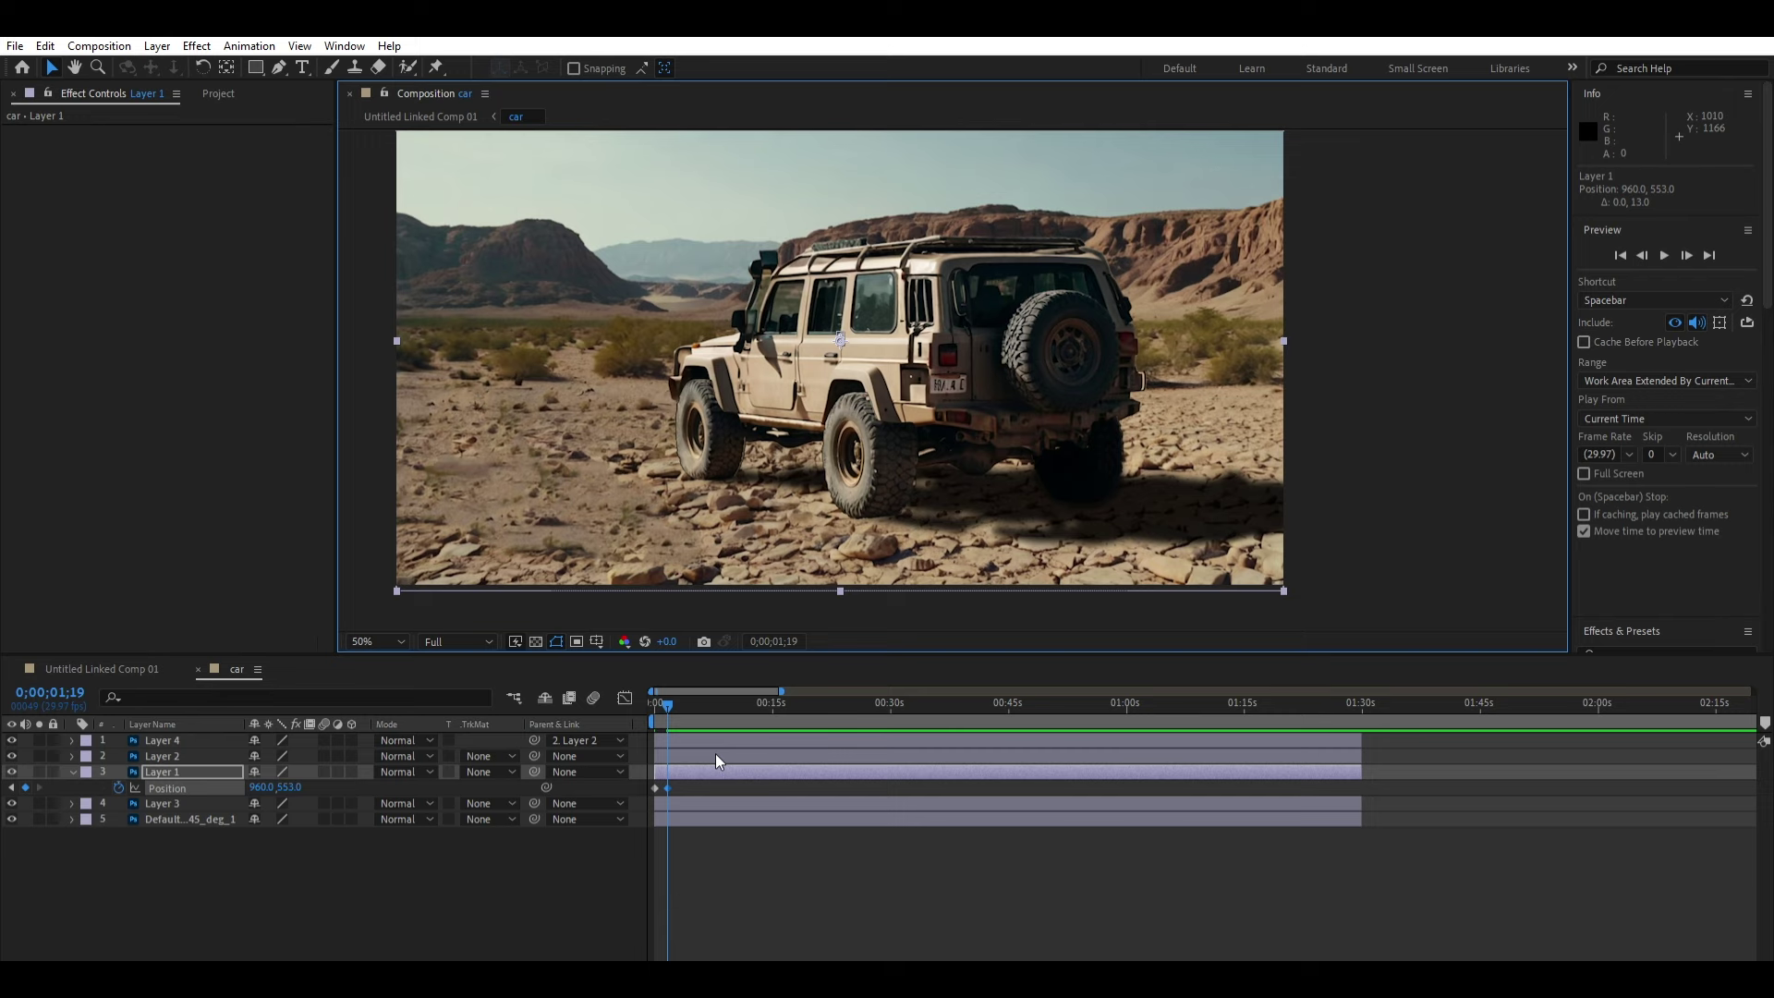
key("ctrl+z")
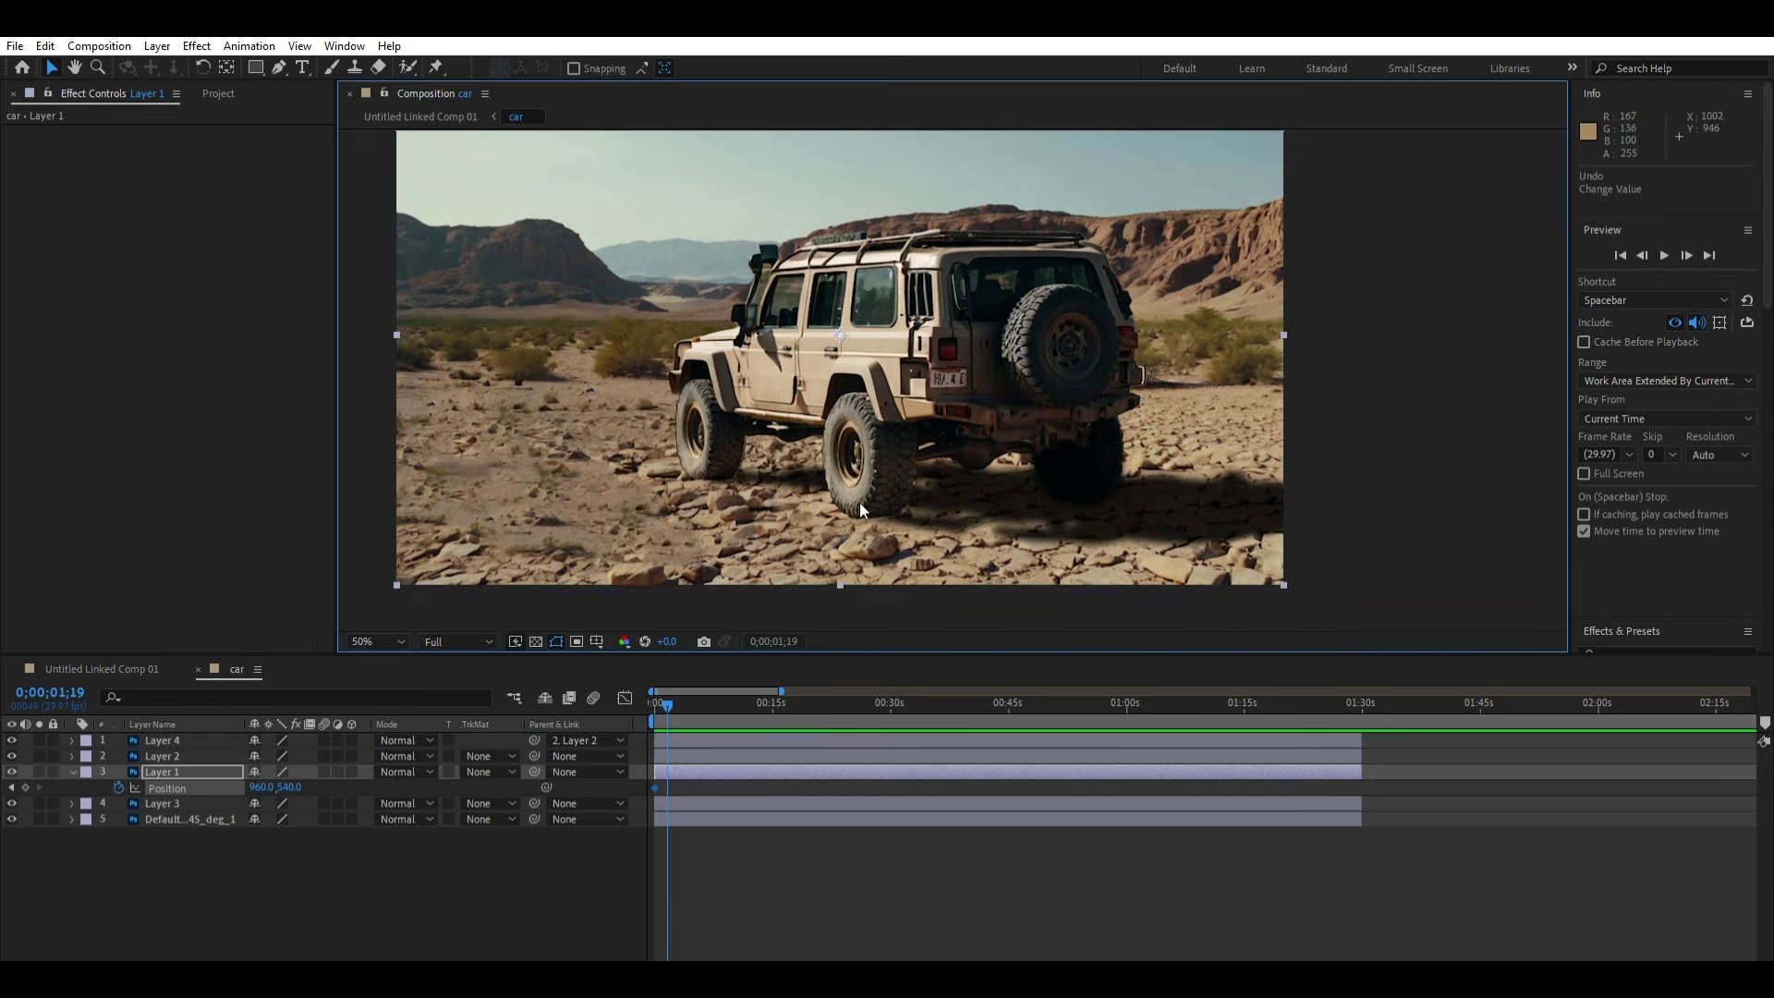
Step: Try lowering Layer 1 for a bounce, then revert its Position to 960,540
scroll(928, 383, "up", 5)
scroll(928, 386, "down", 3)
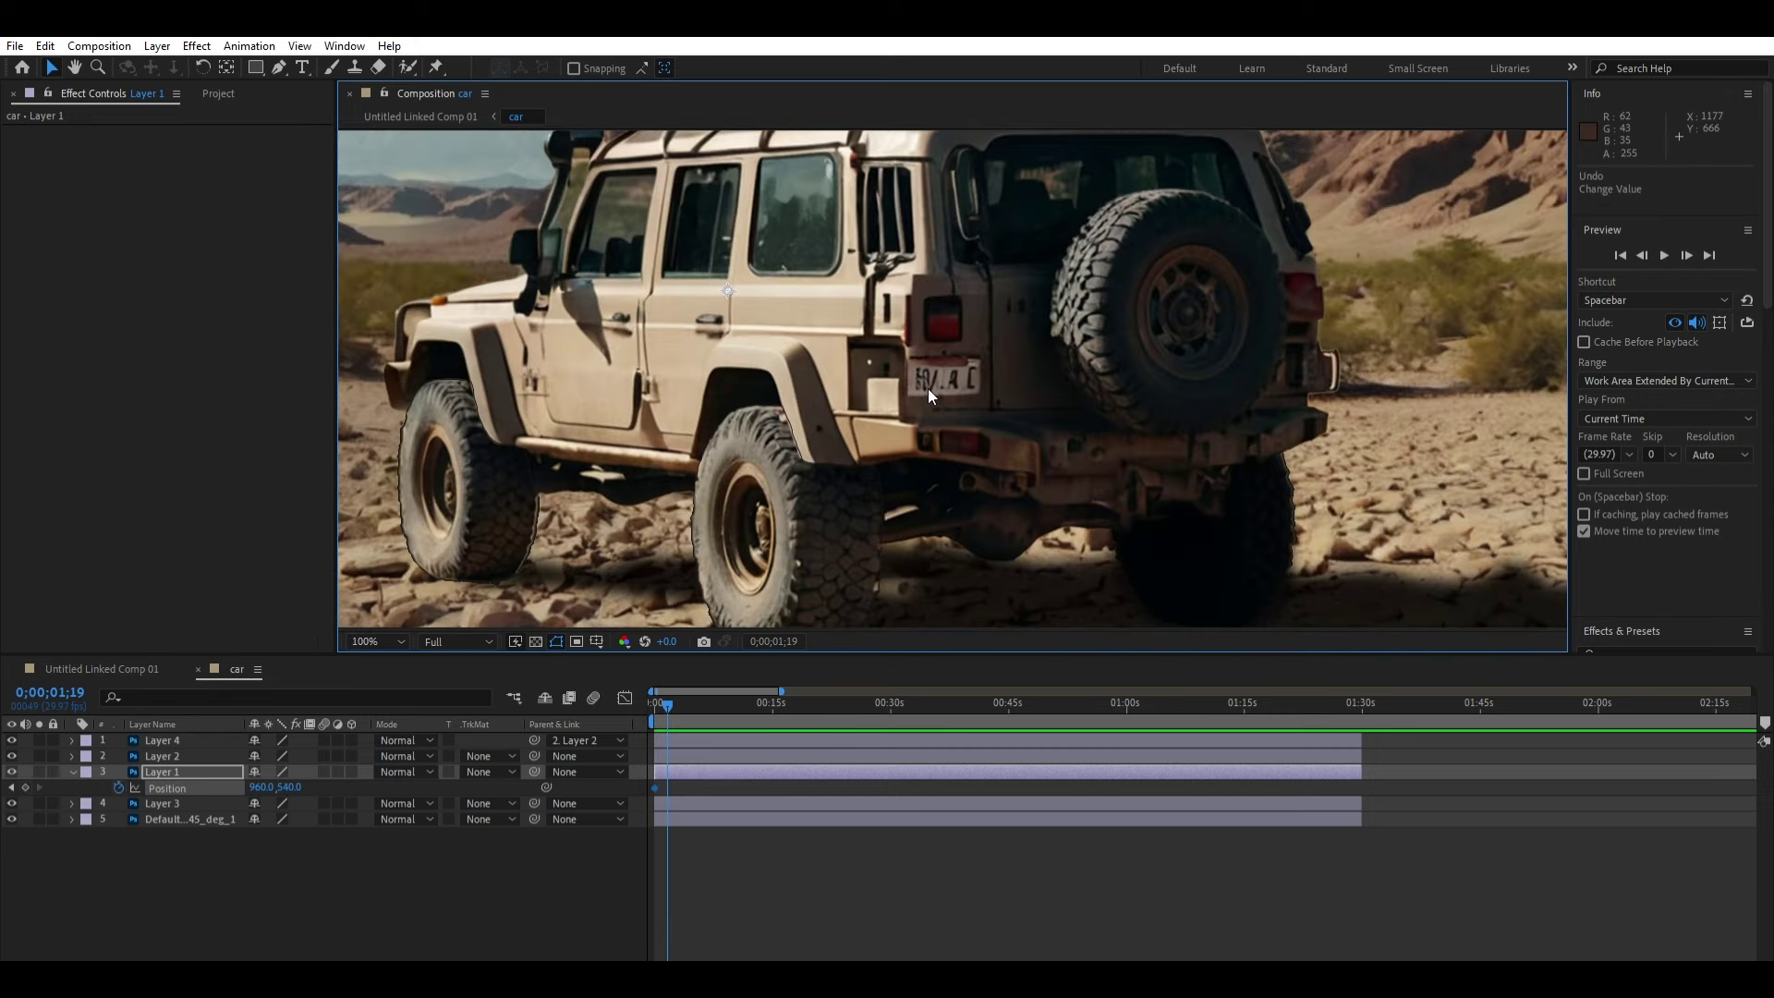
left_click_drag(922, 388, 923, 411)
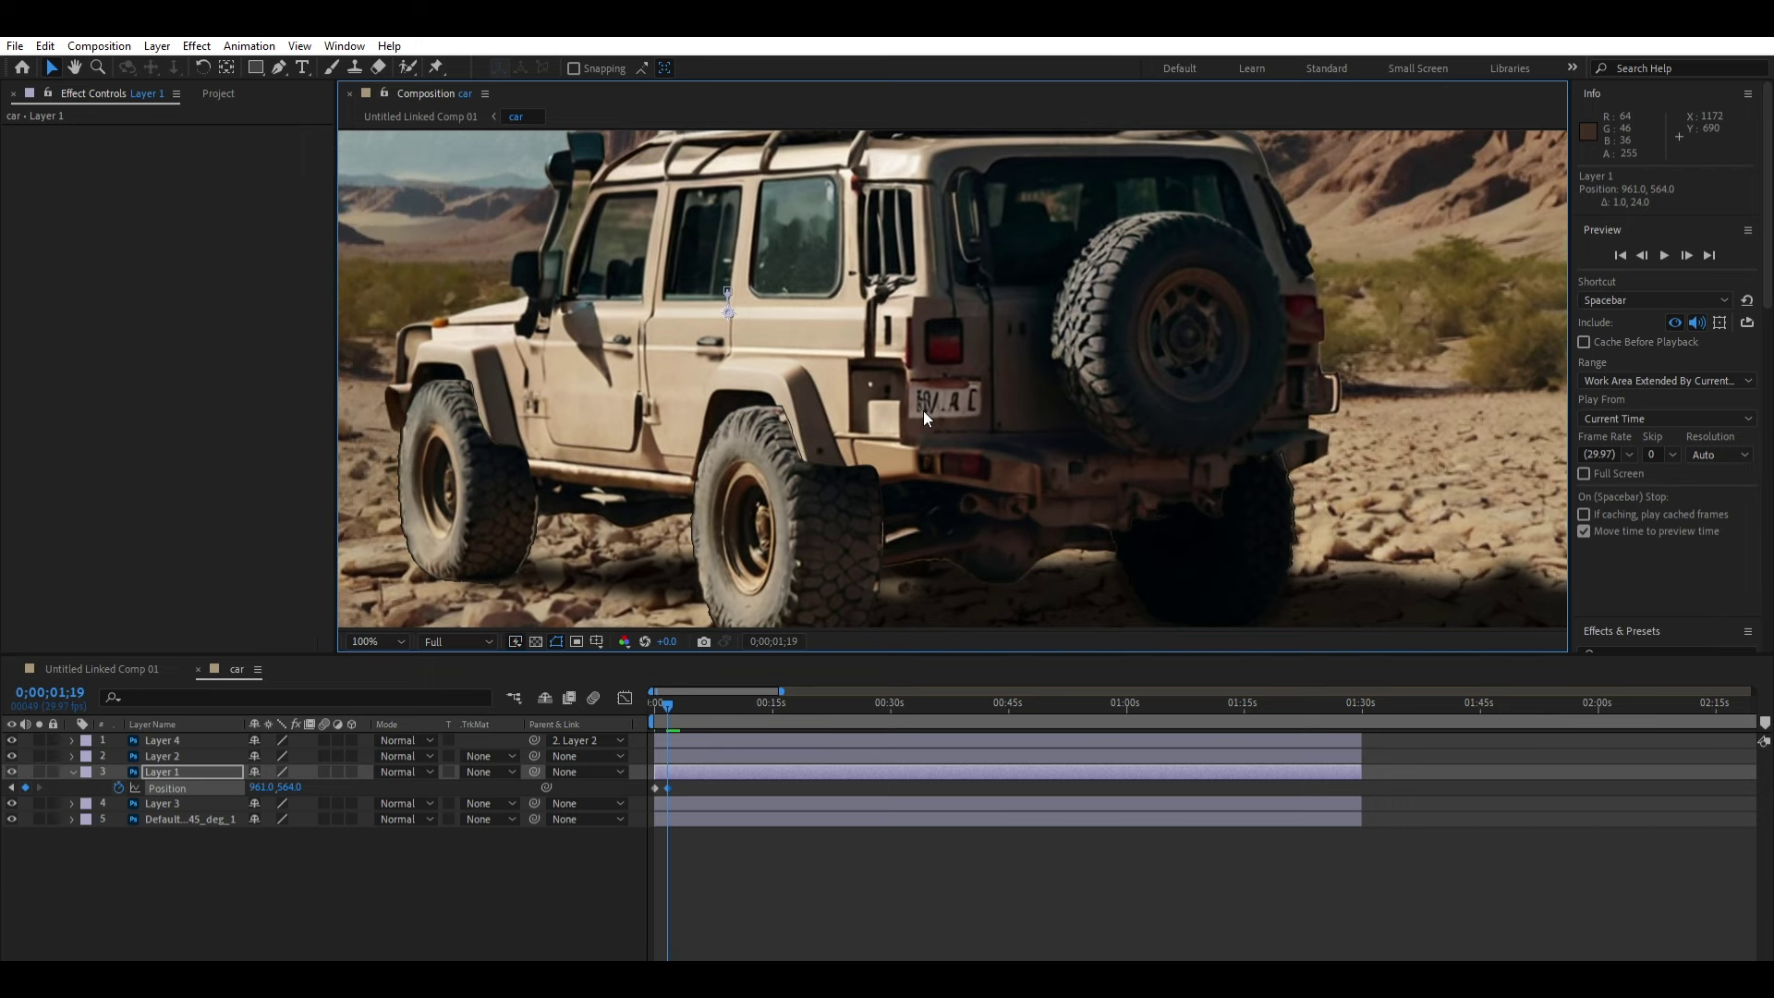
key("ctrl+z")
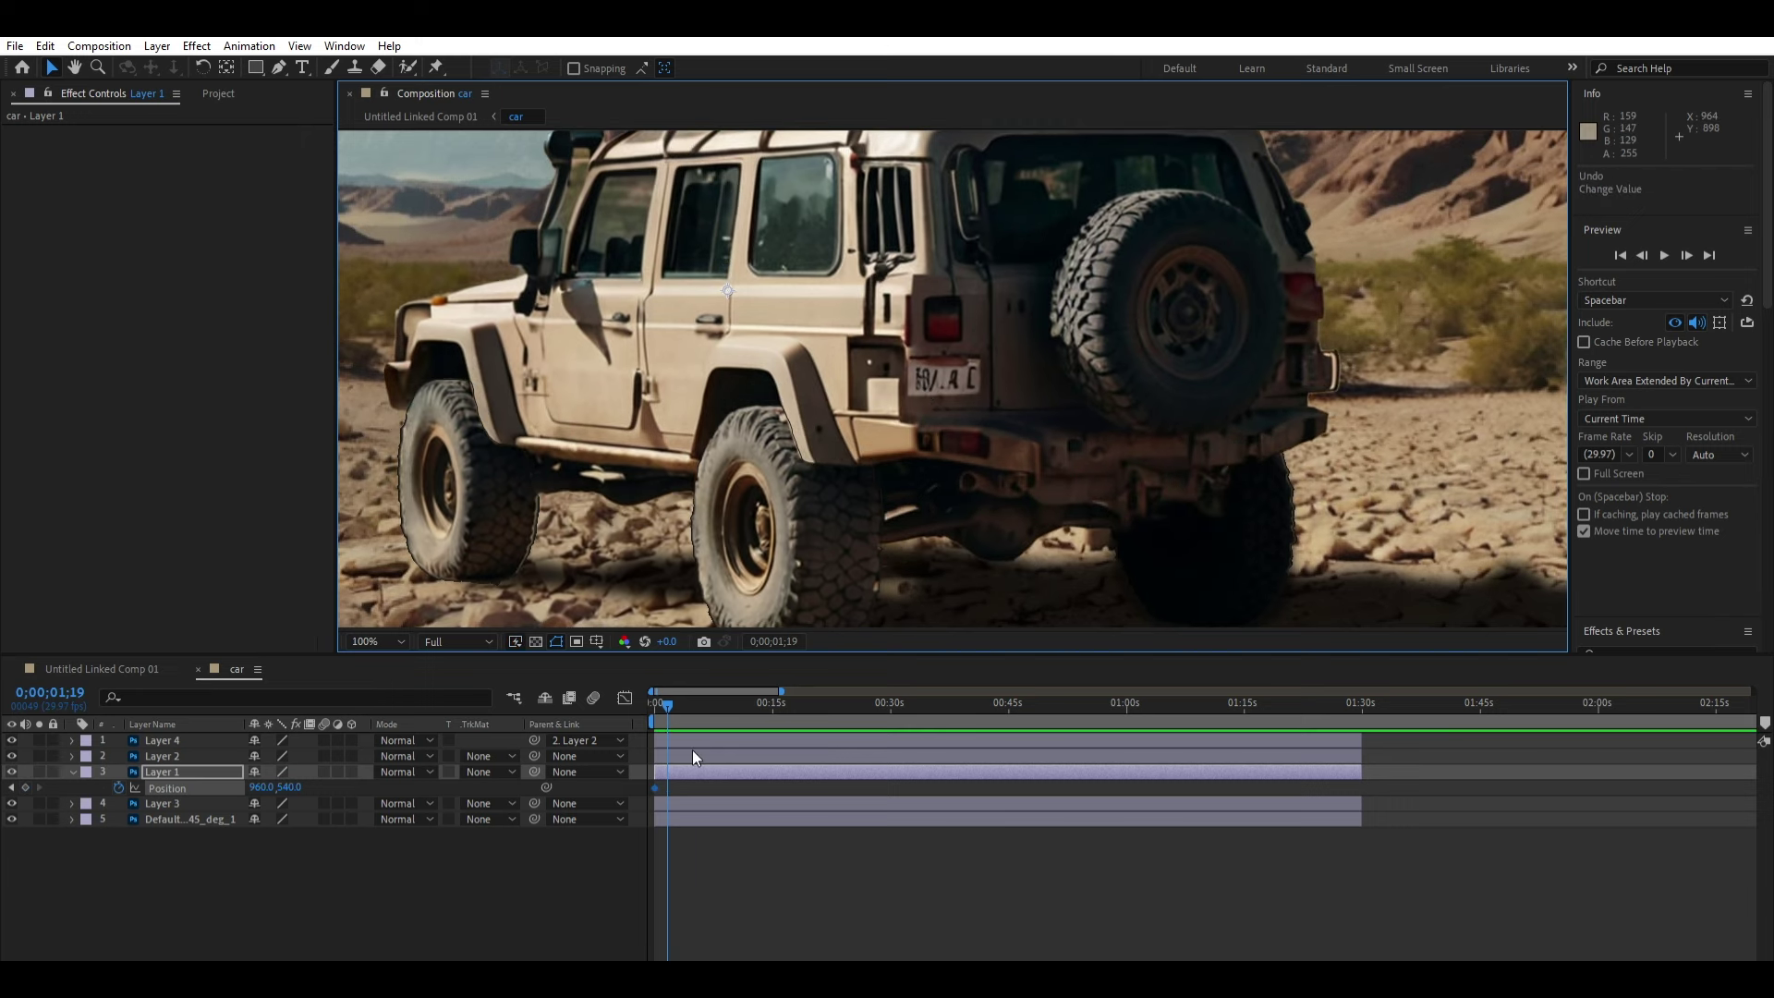
Step: Duplicate Layer 1 and move the copy, Layer 5, above Layer 2
key("ctrl+d")
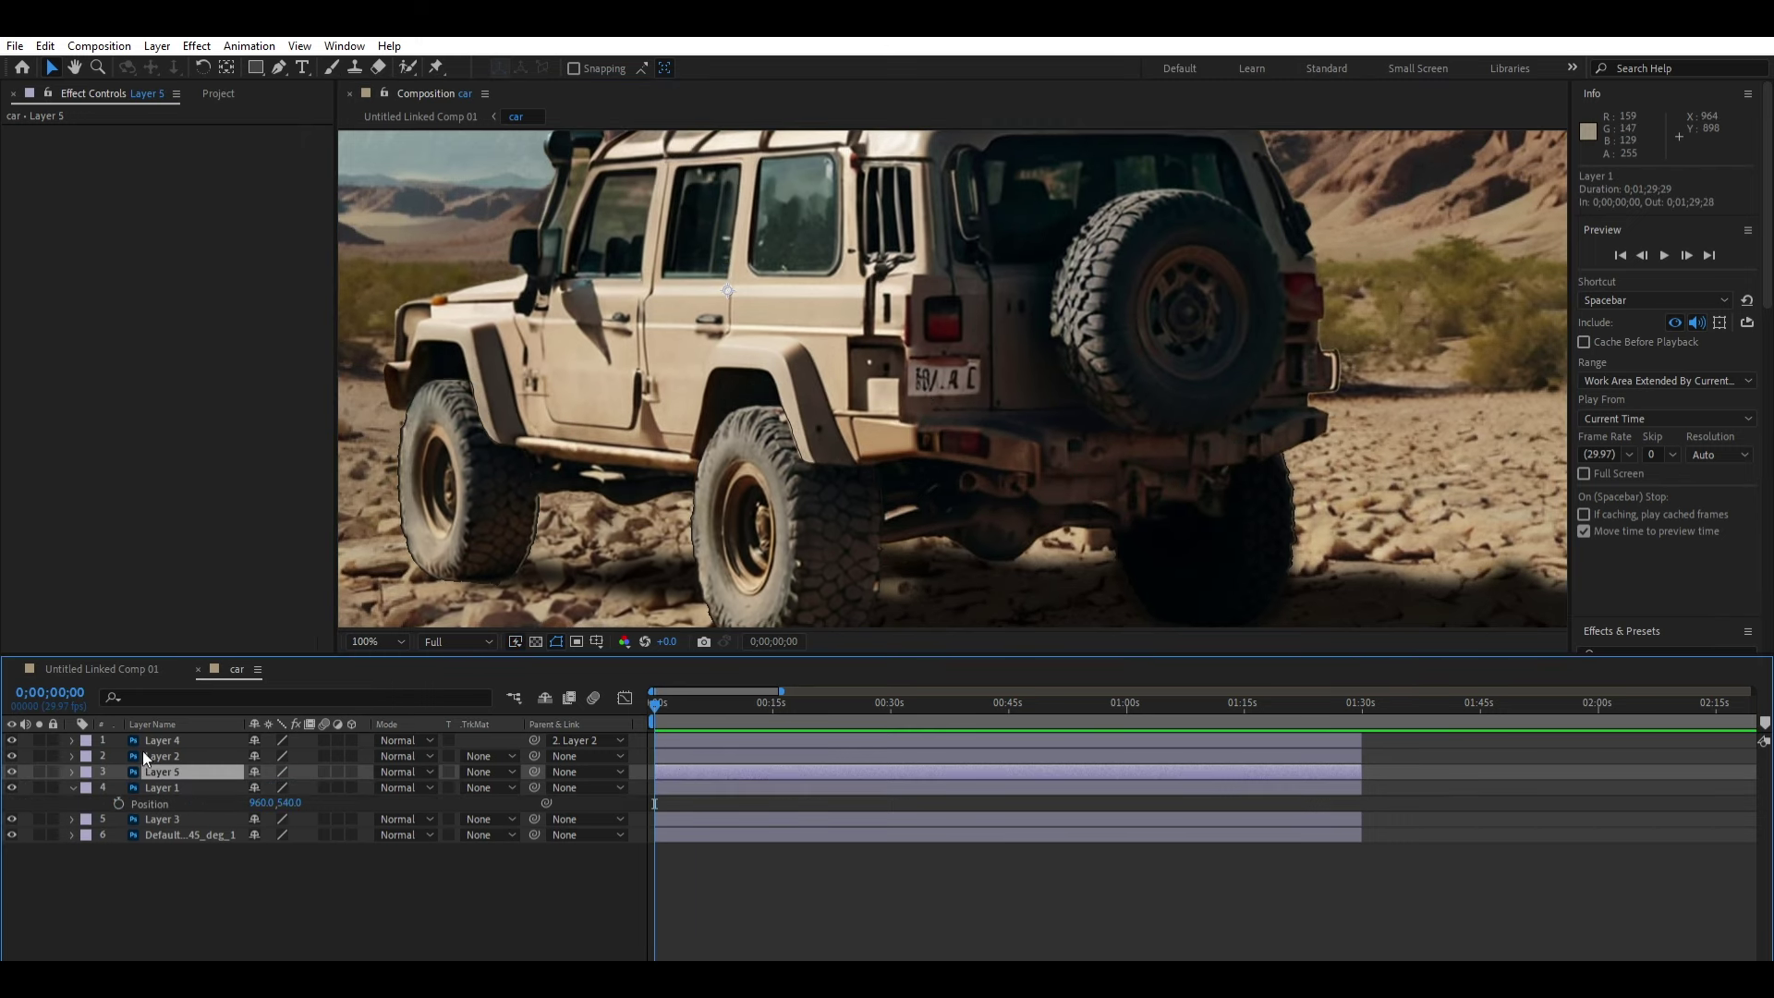
left_click(87, 772)
left_click(139, 708)
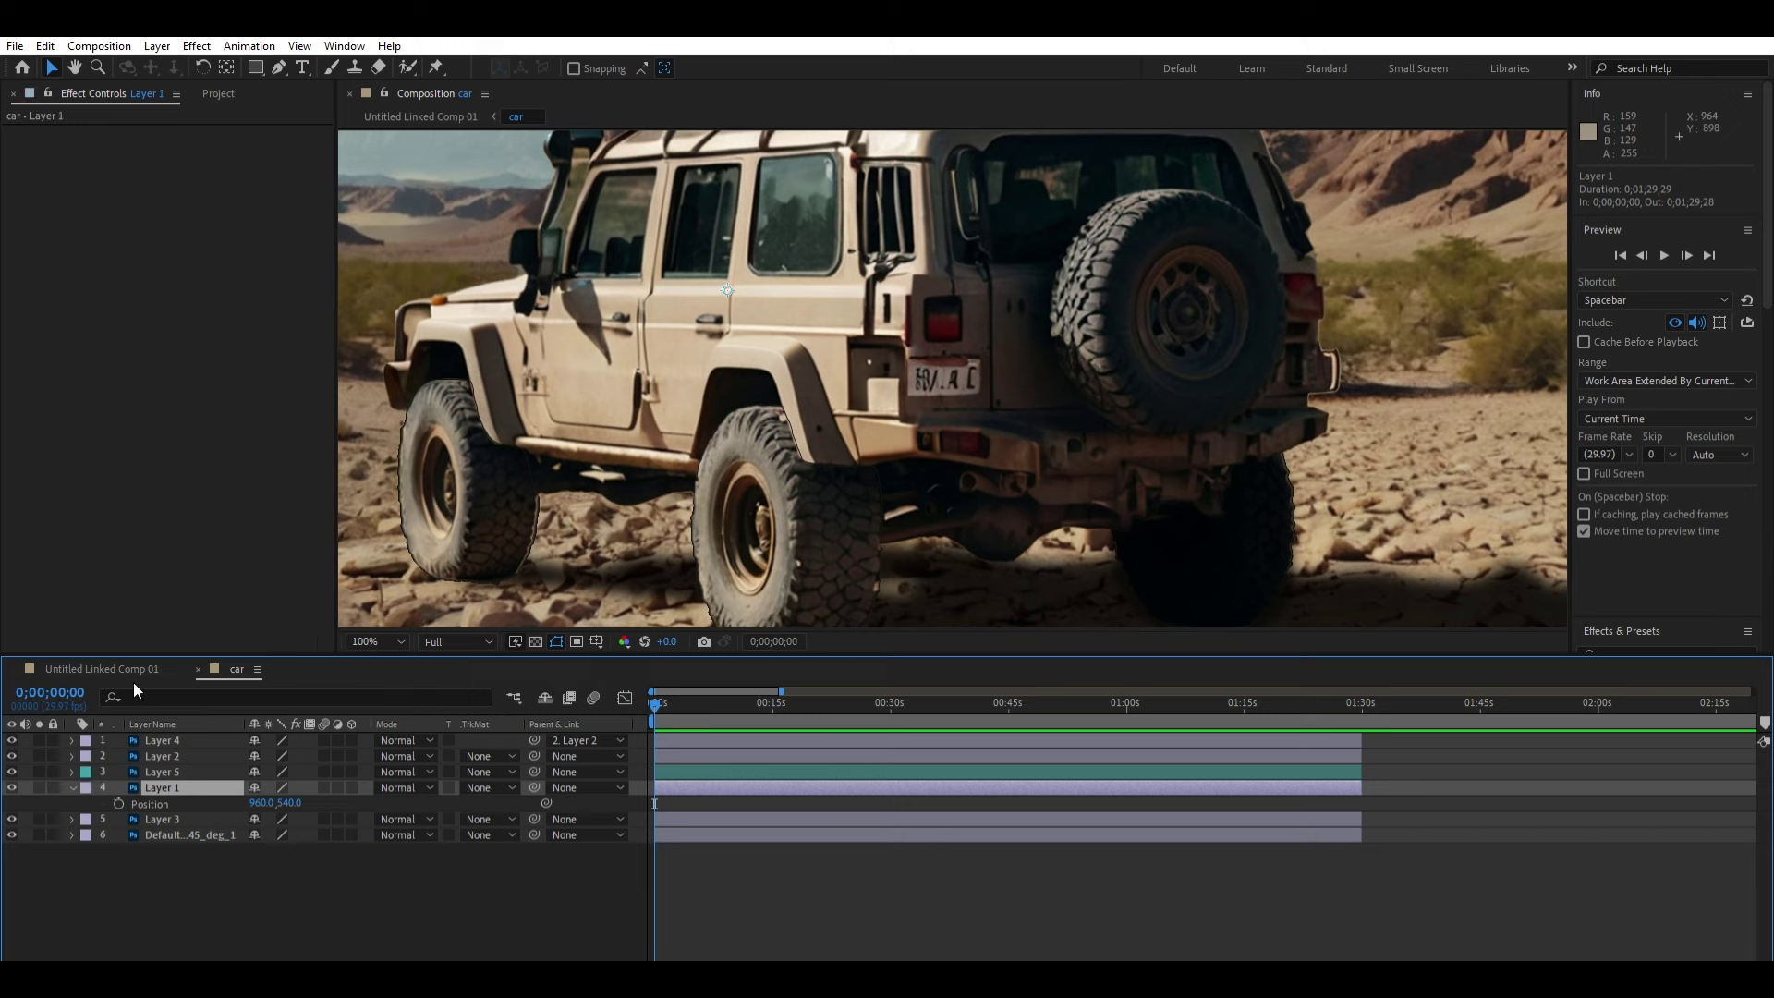
left_click(707, 769)
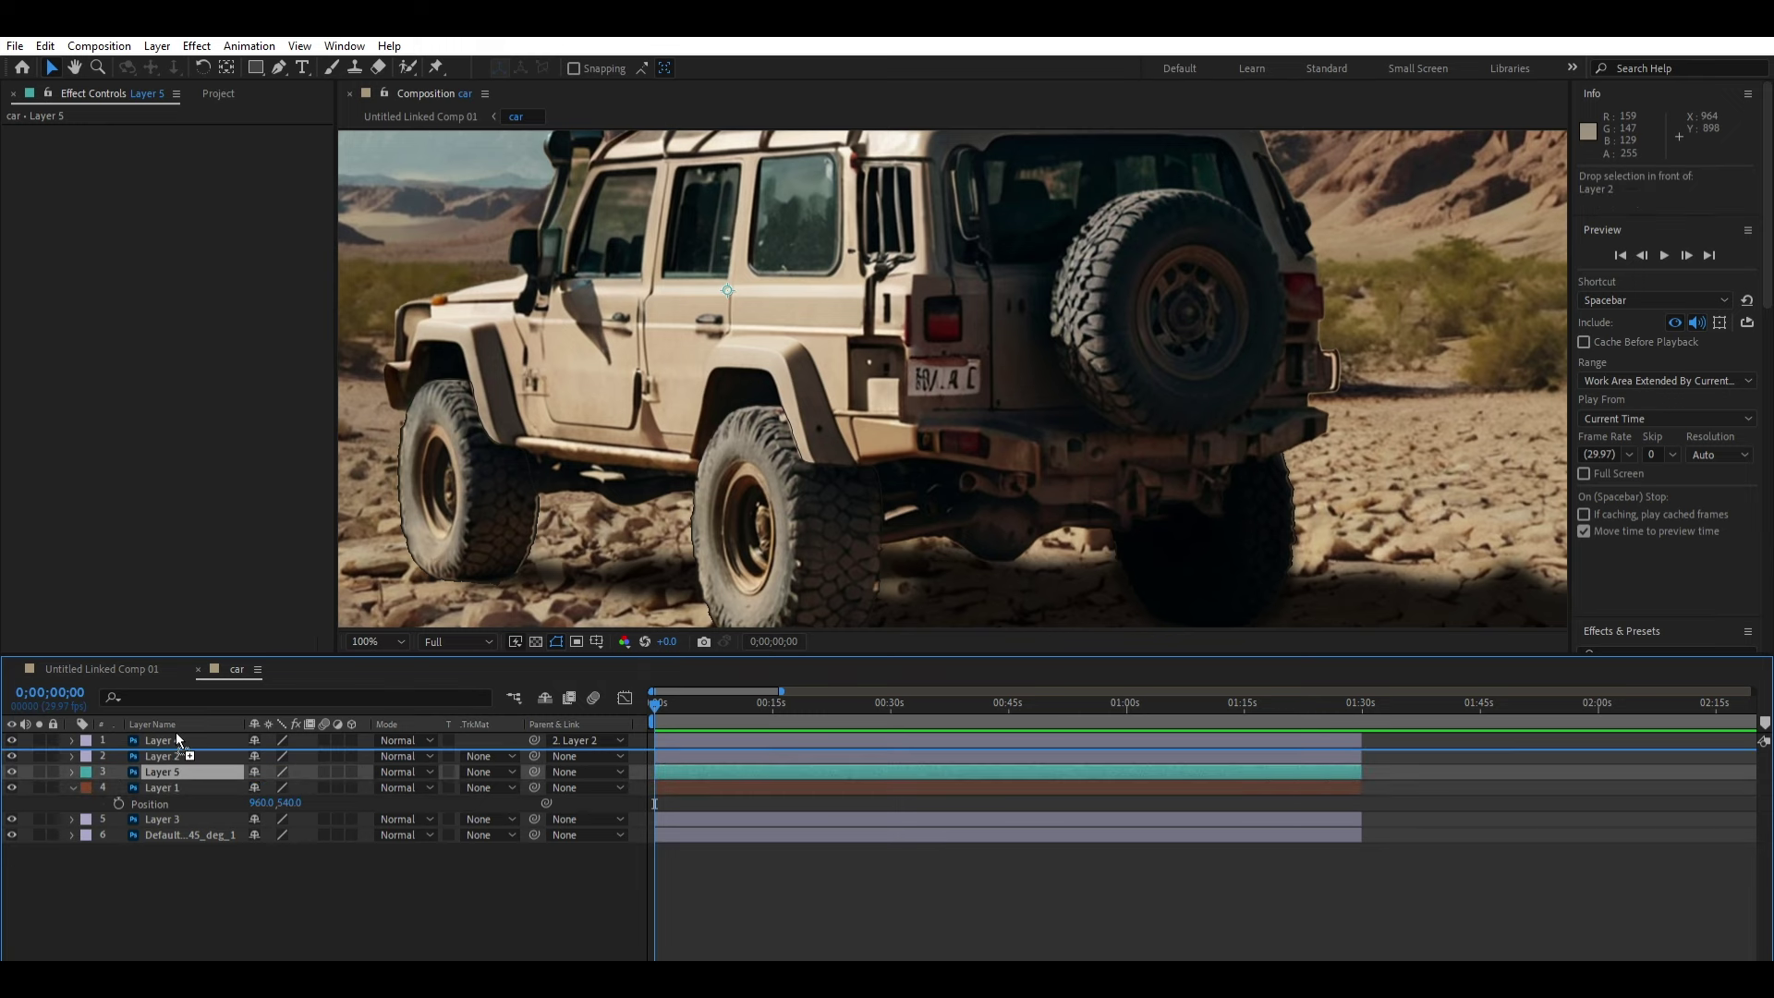
left_click_drag(180, 756, 176, 740)
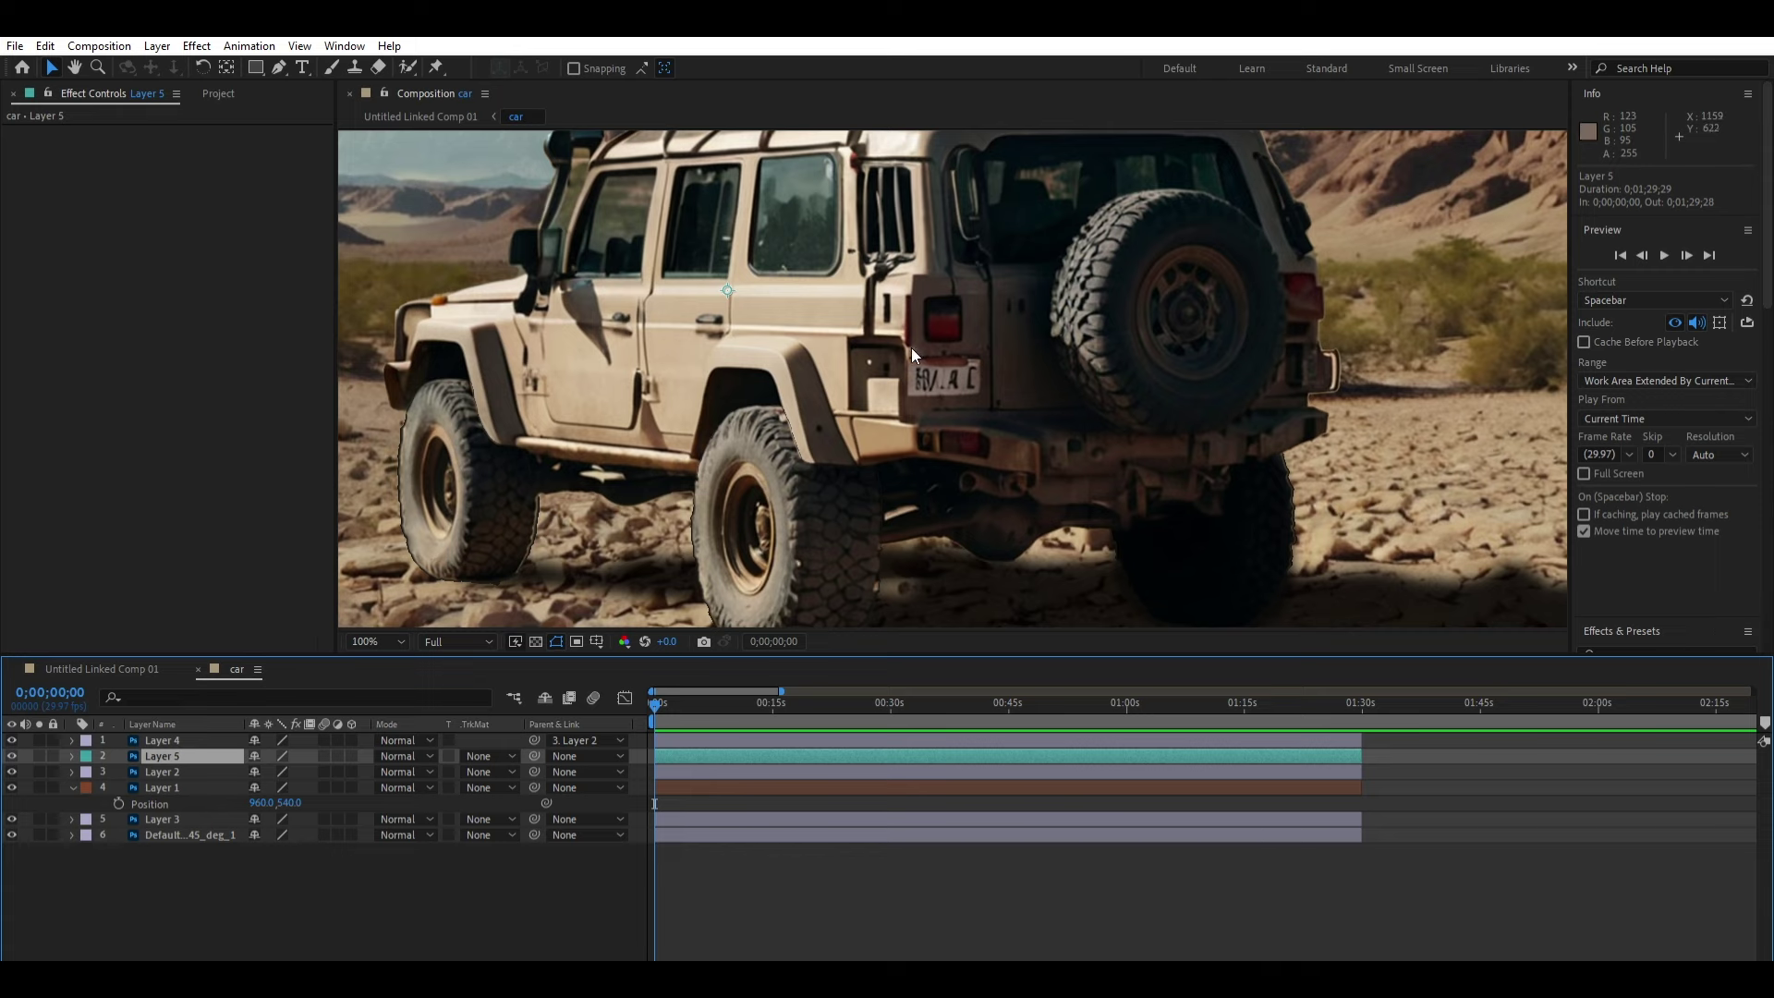
Step: Undo an accidental nudge of Layer 5 and remove Layer 1
left_click_drag(911, 356, 912, 353)
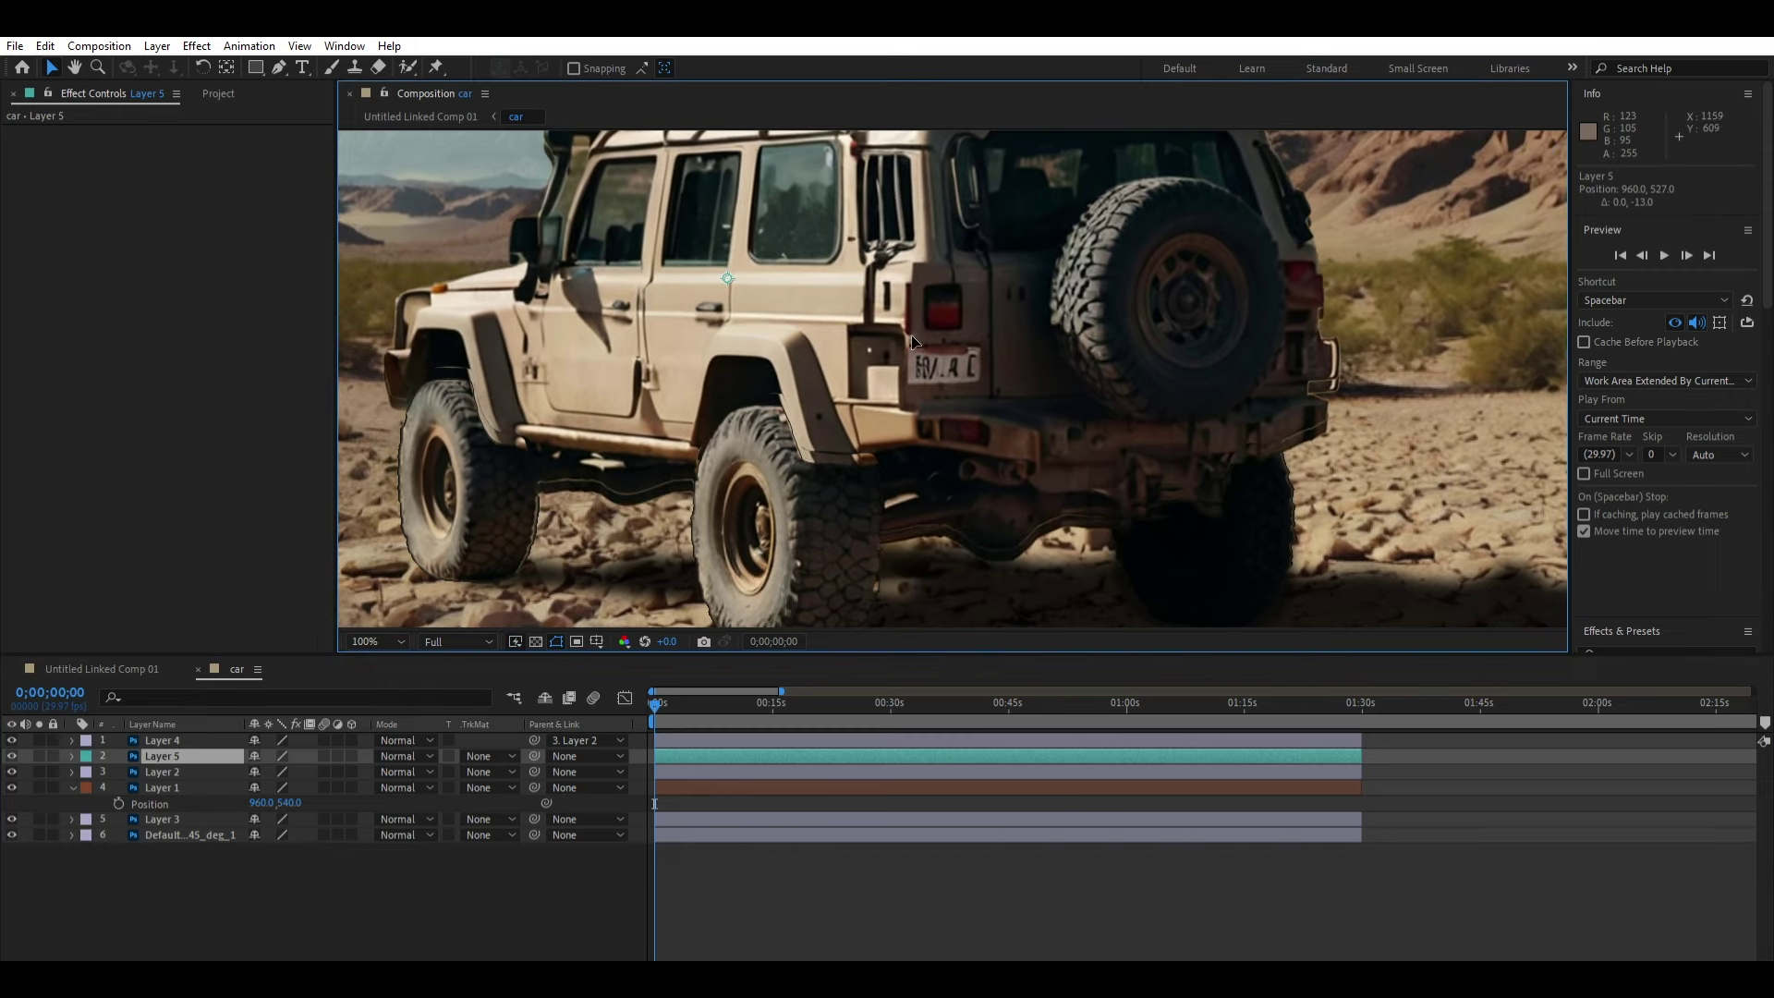
left_click(726, 784)
key("ctrl+z")
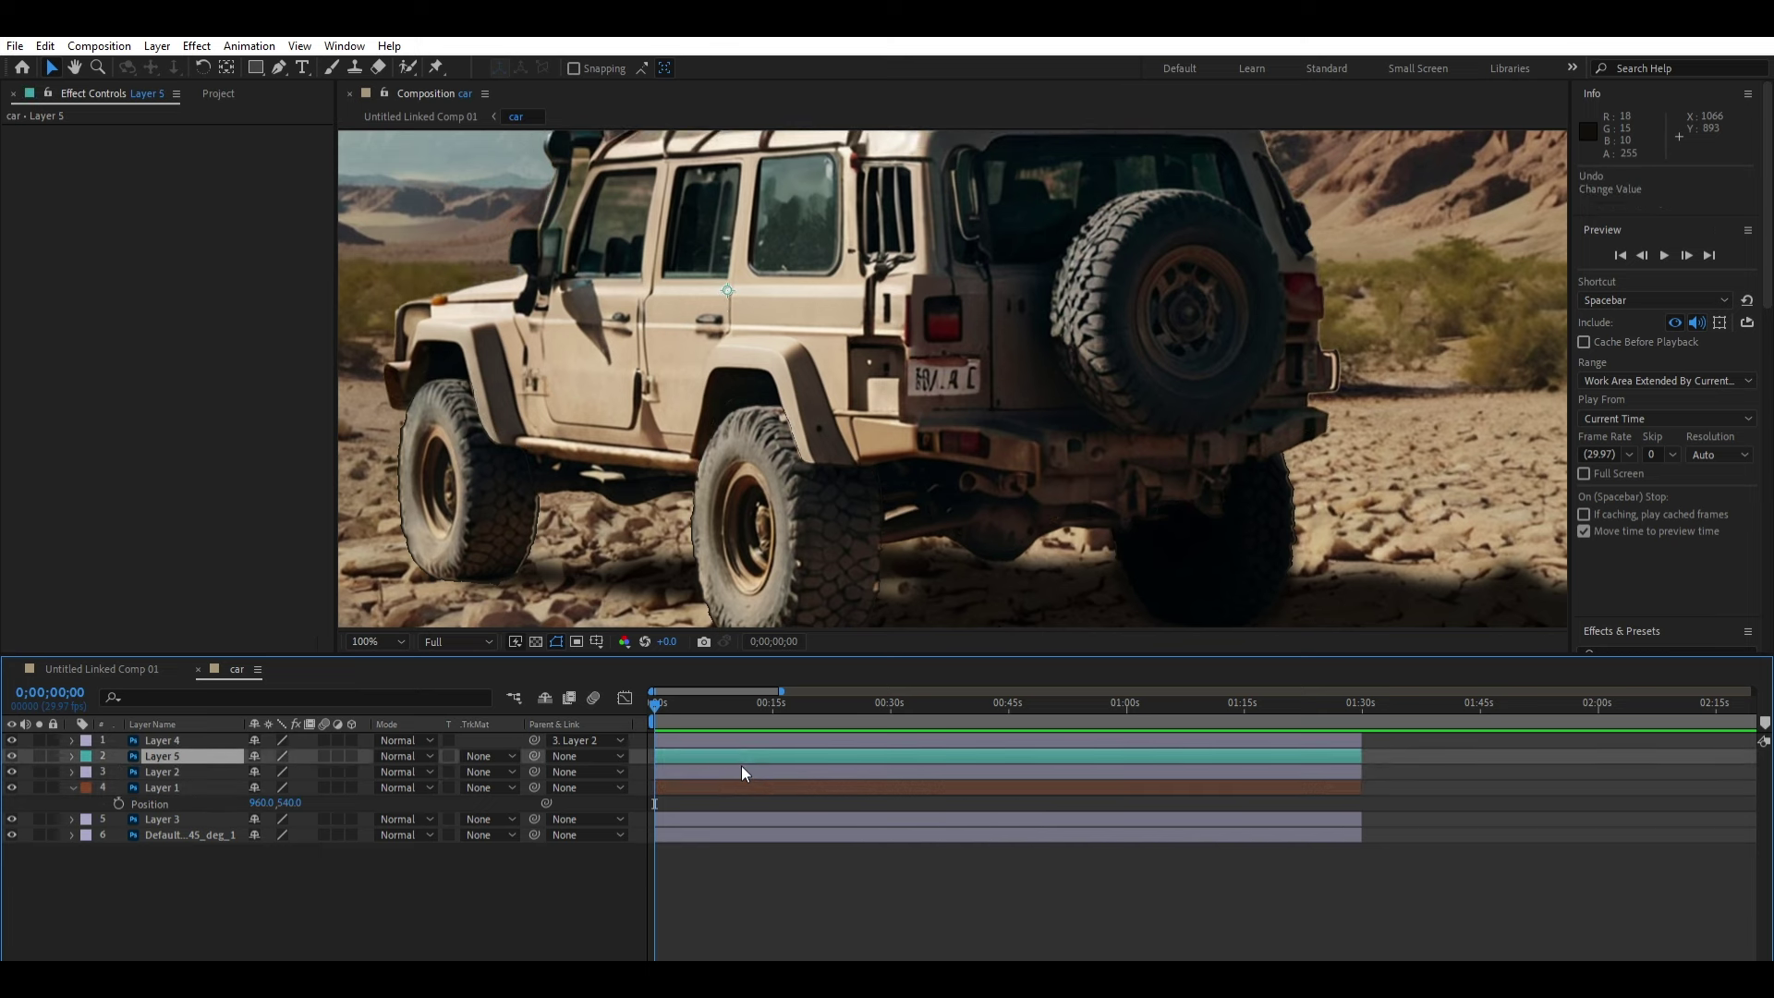
key("ctrl+z")
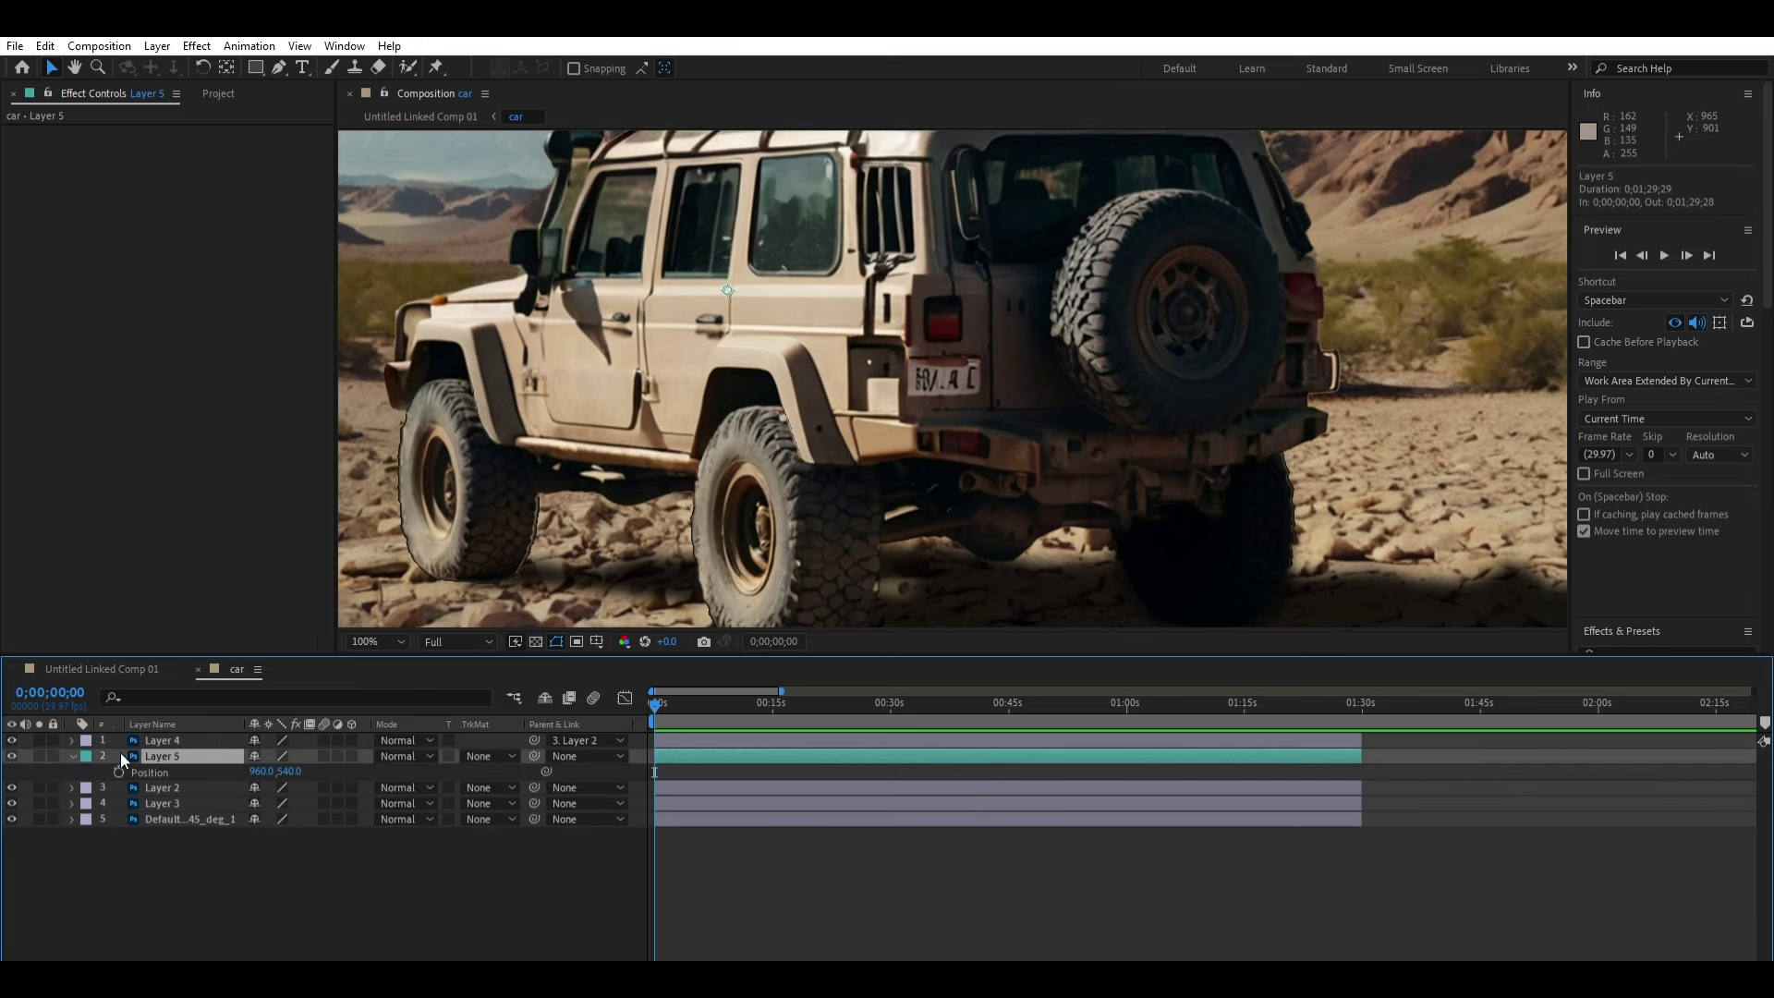
Step: Keyframe Layer 5's Position, lowering the Jeep 4 pixels at a later time, and preview
left_click(119, 772)
left_click(673, 703)
left_click_drag(944, 385, 940, 397)
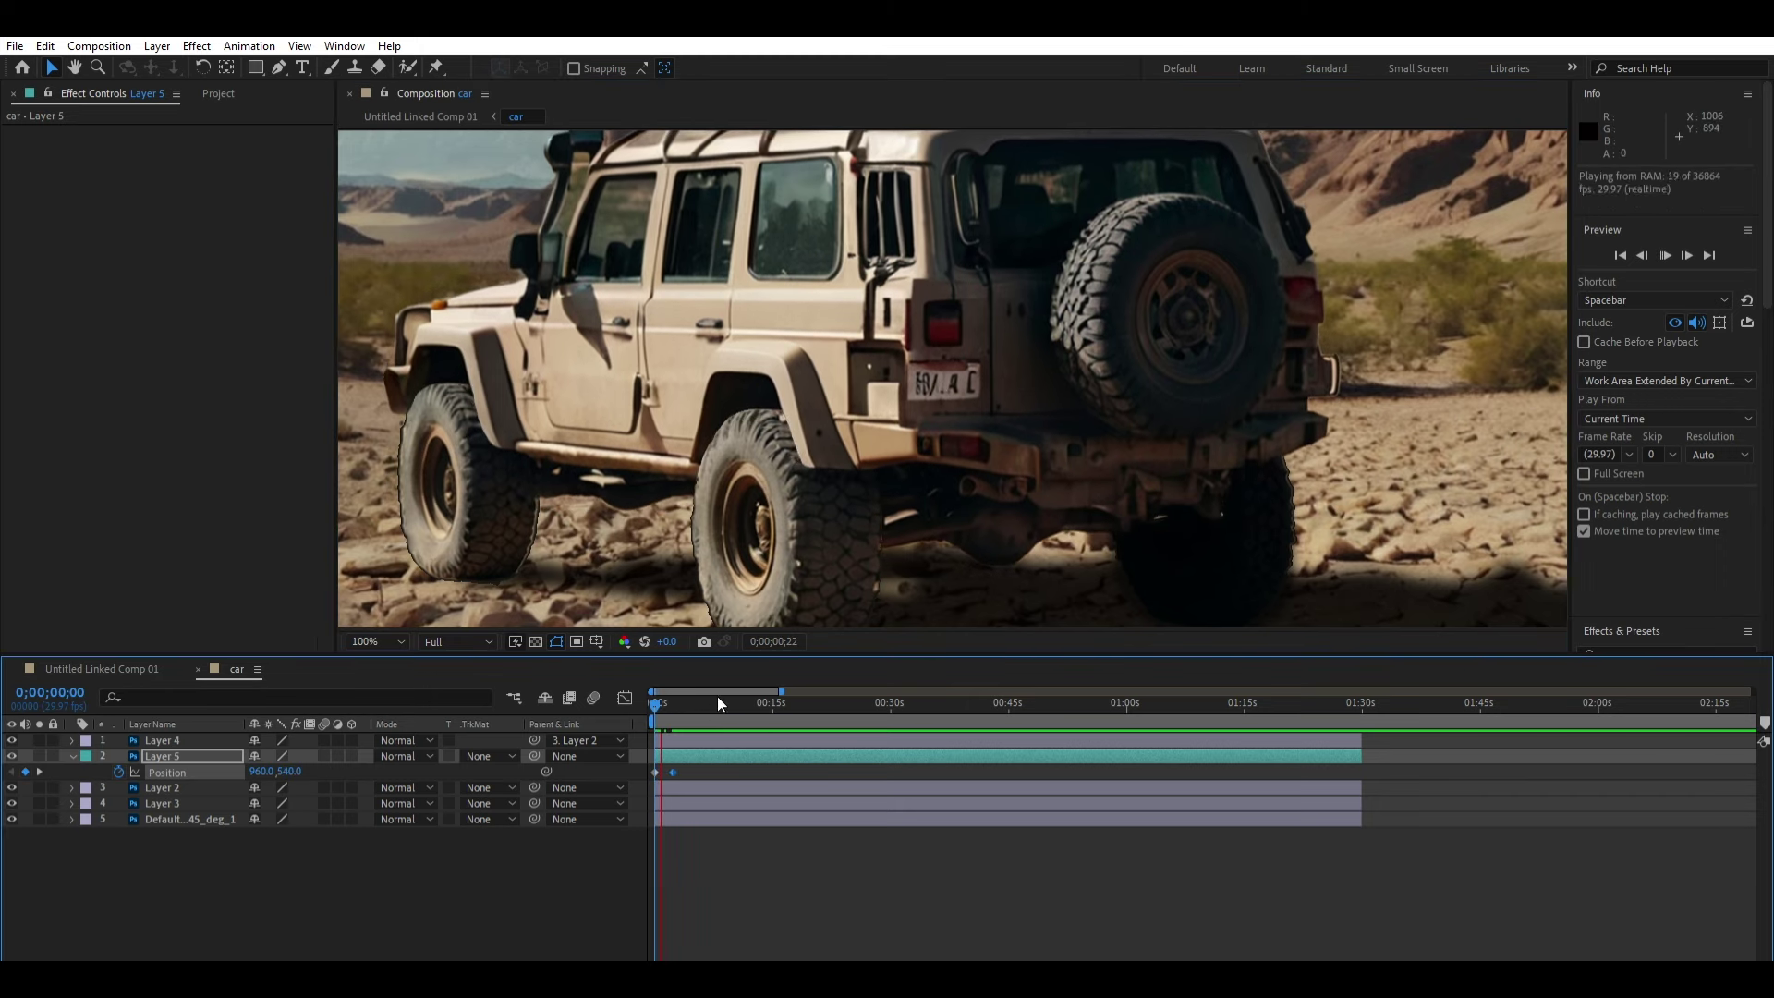
left_click_drag(782, 691, 719, 691)
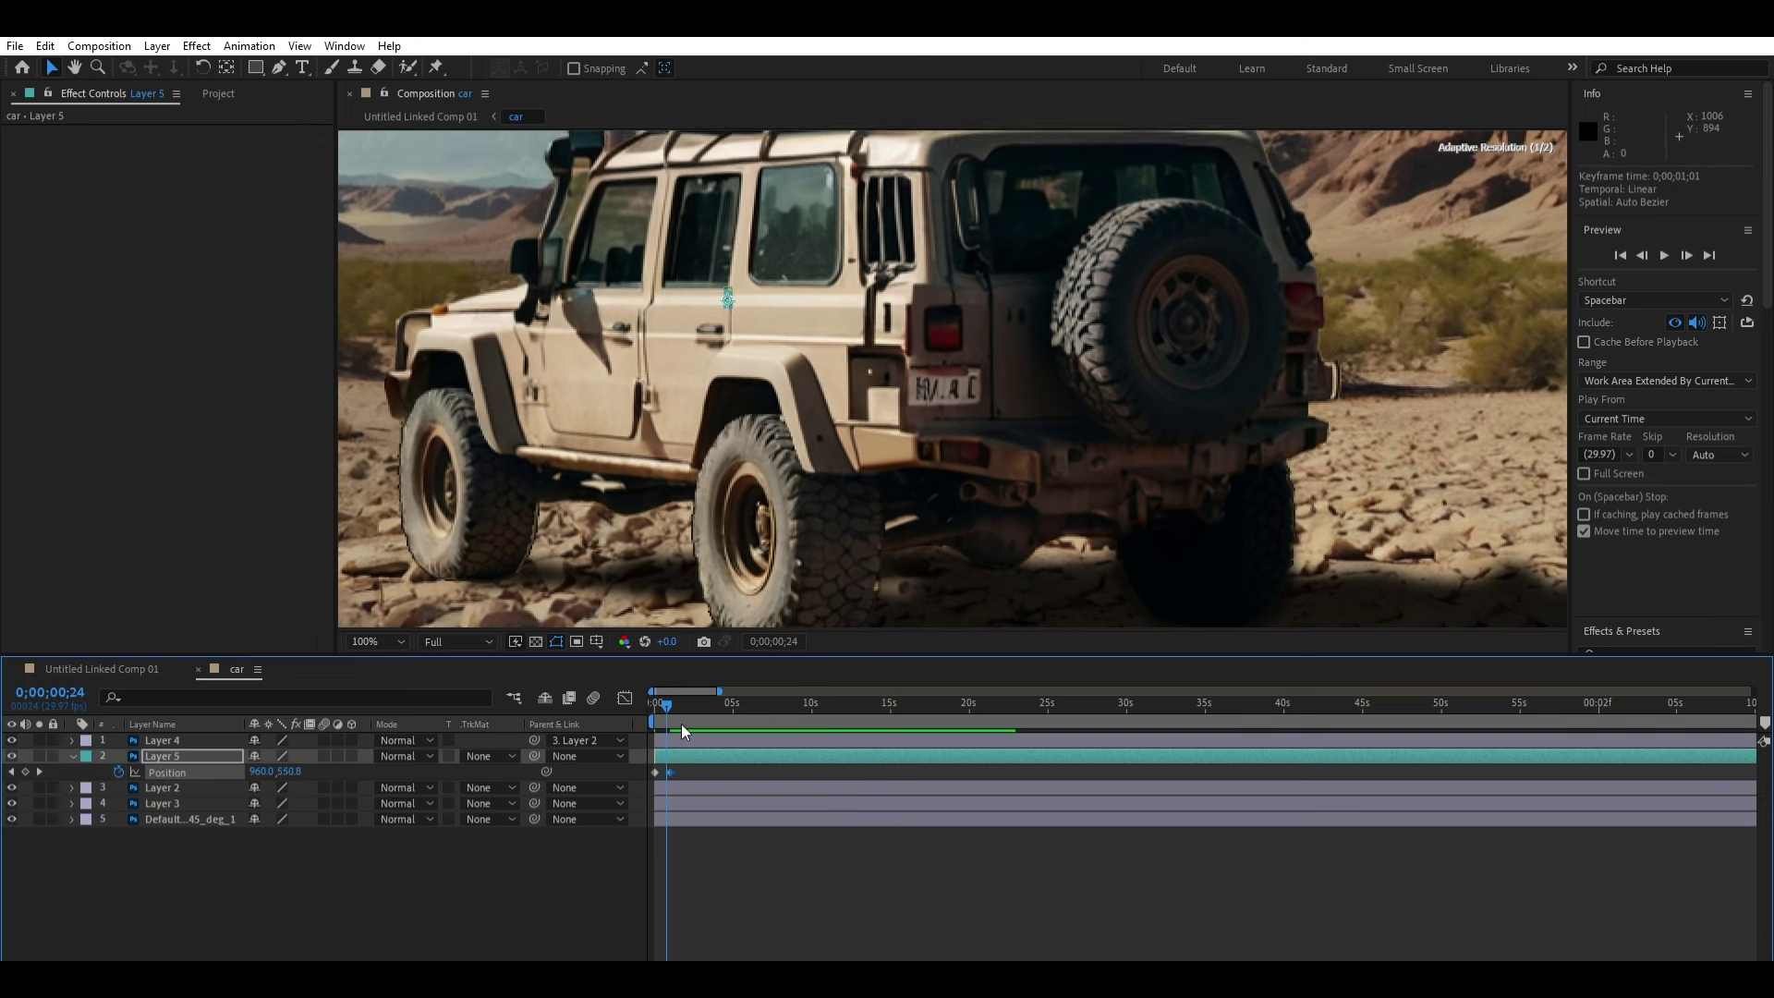
scroll(688, 773, "up", 3)
key("Home")
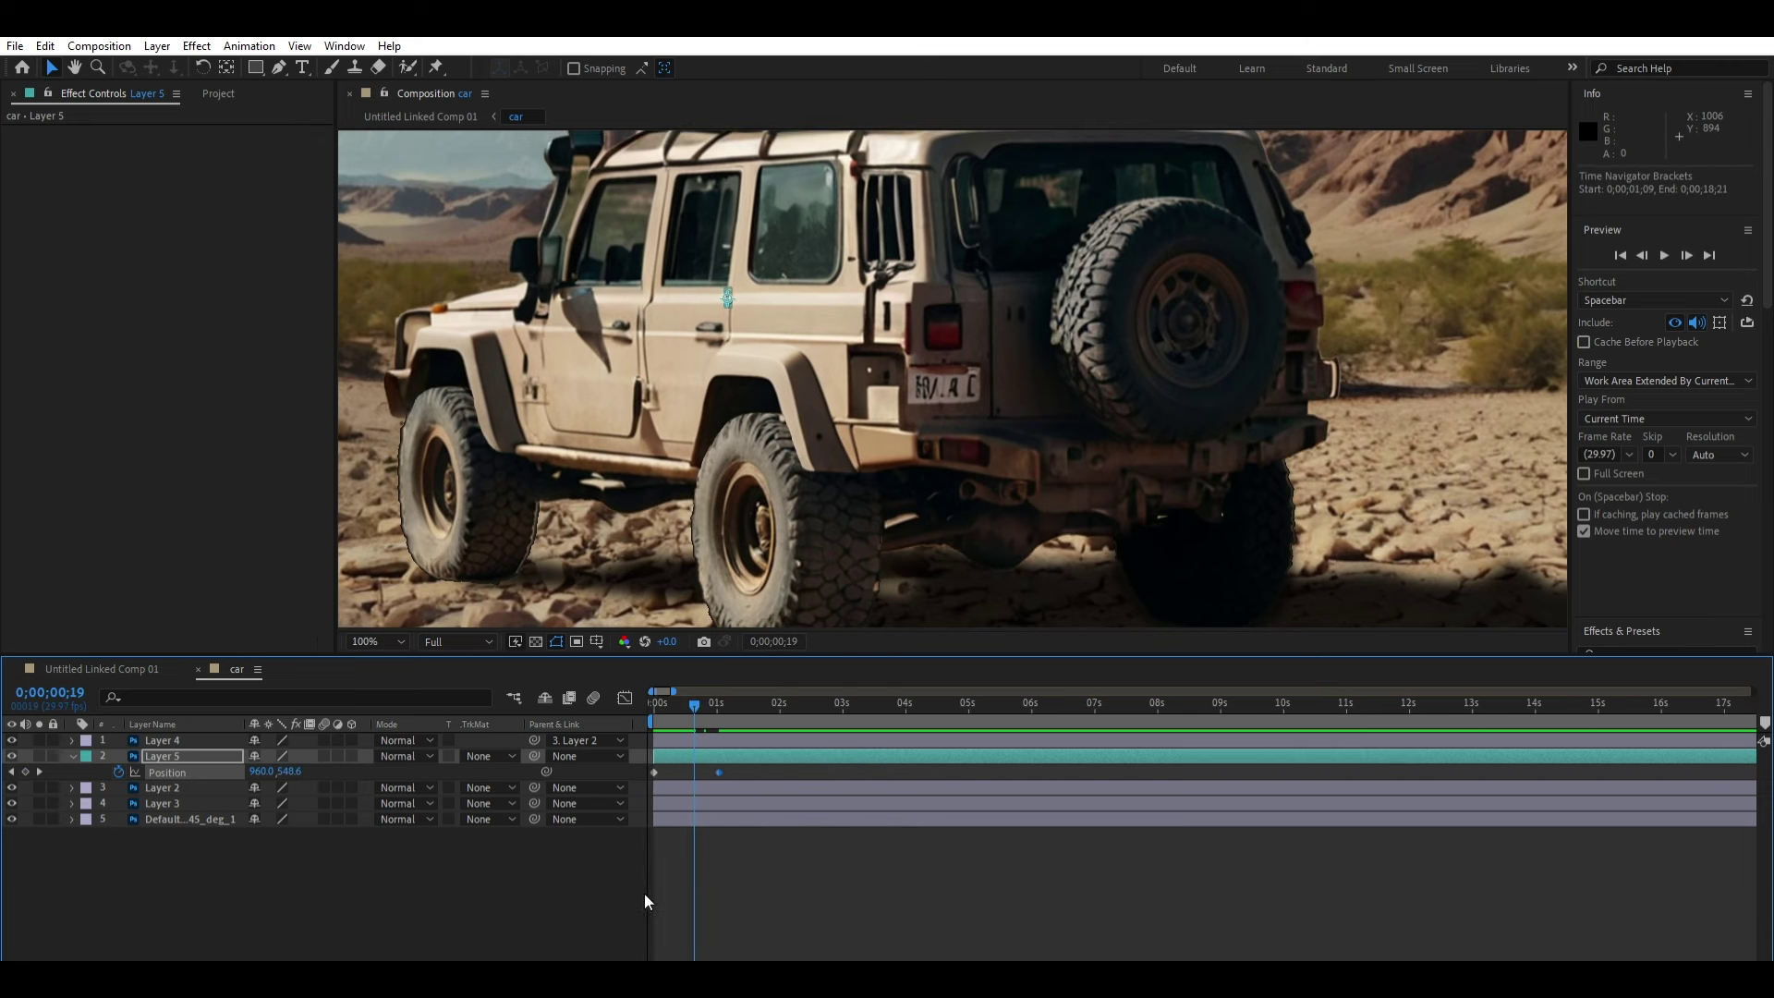
key("space")
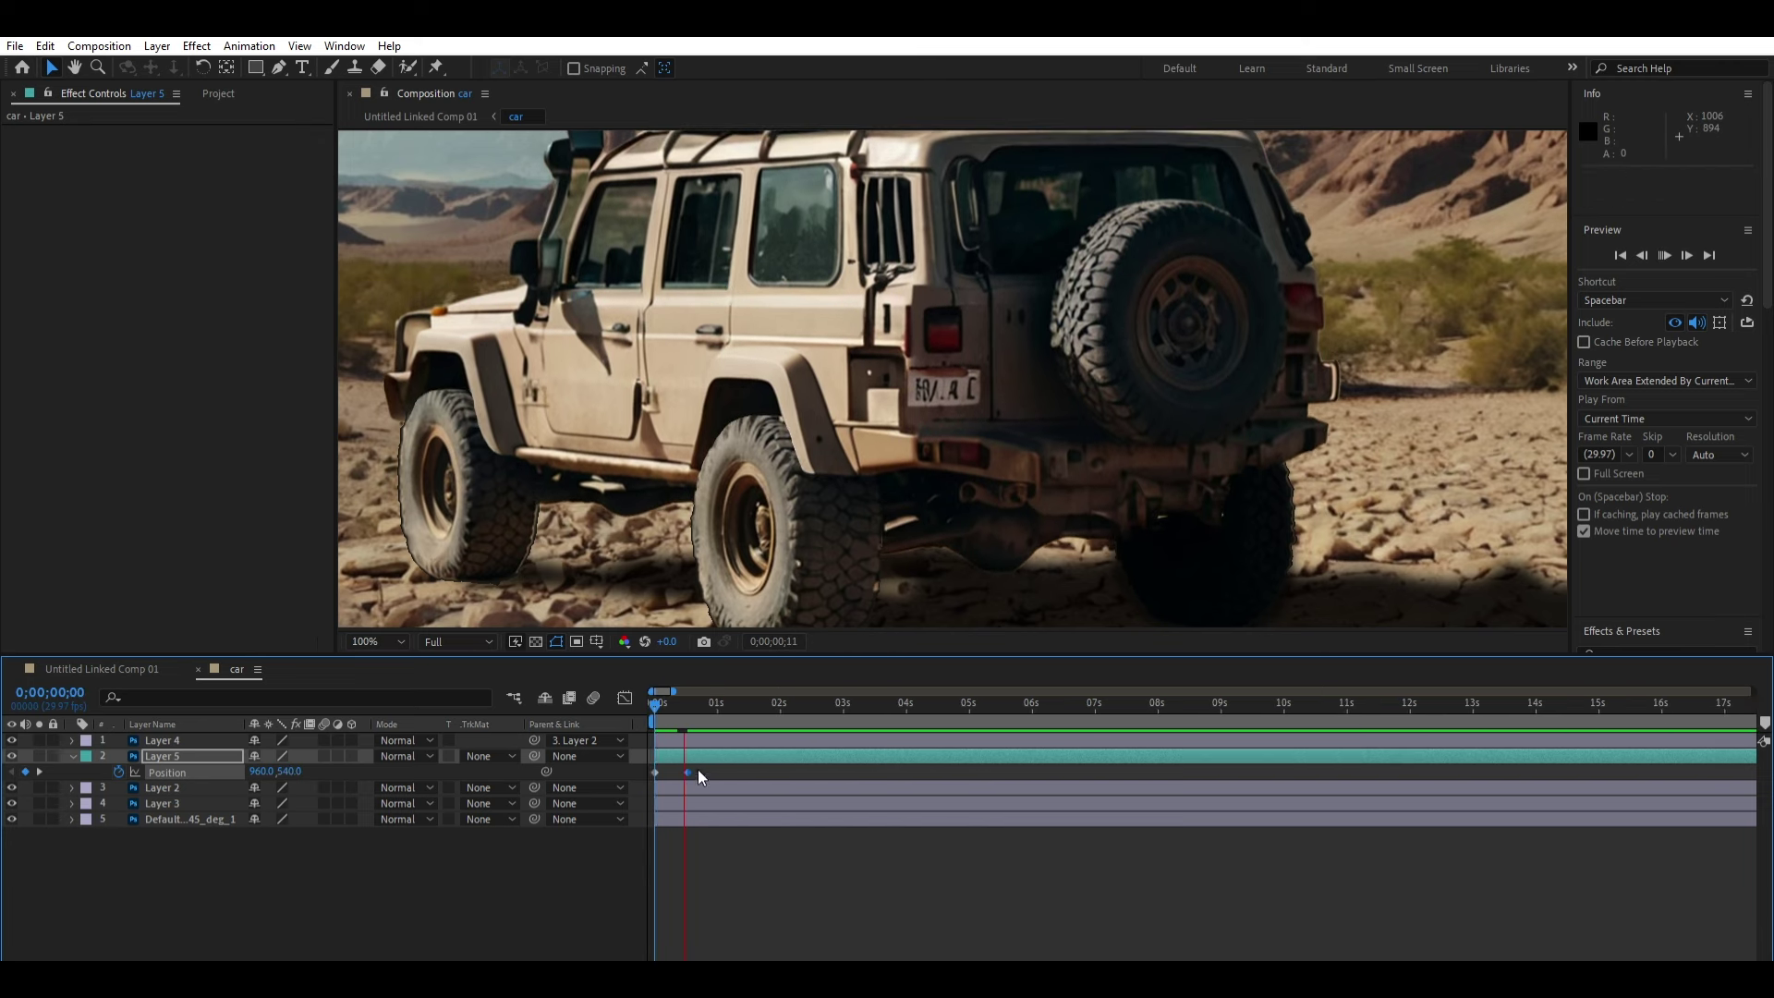
key("space")
Step: Copy and paste the Position keyframes along the timeline to repeat the bounce
left_click(655, 772)
key("ctrl+c")
left_click(720, 701)
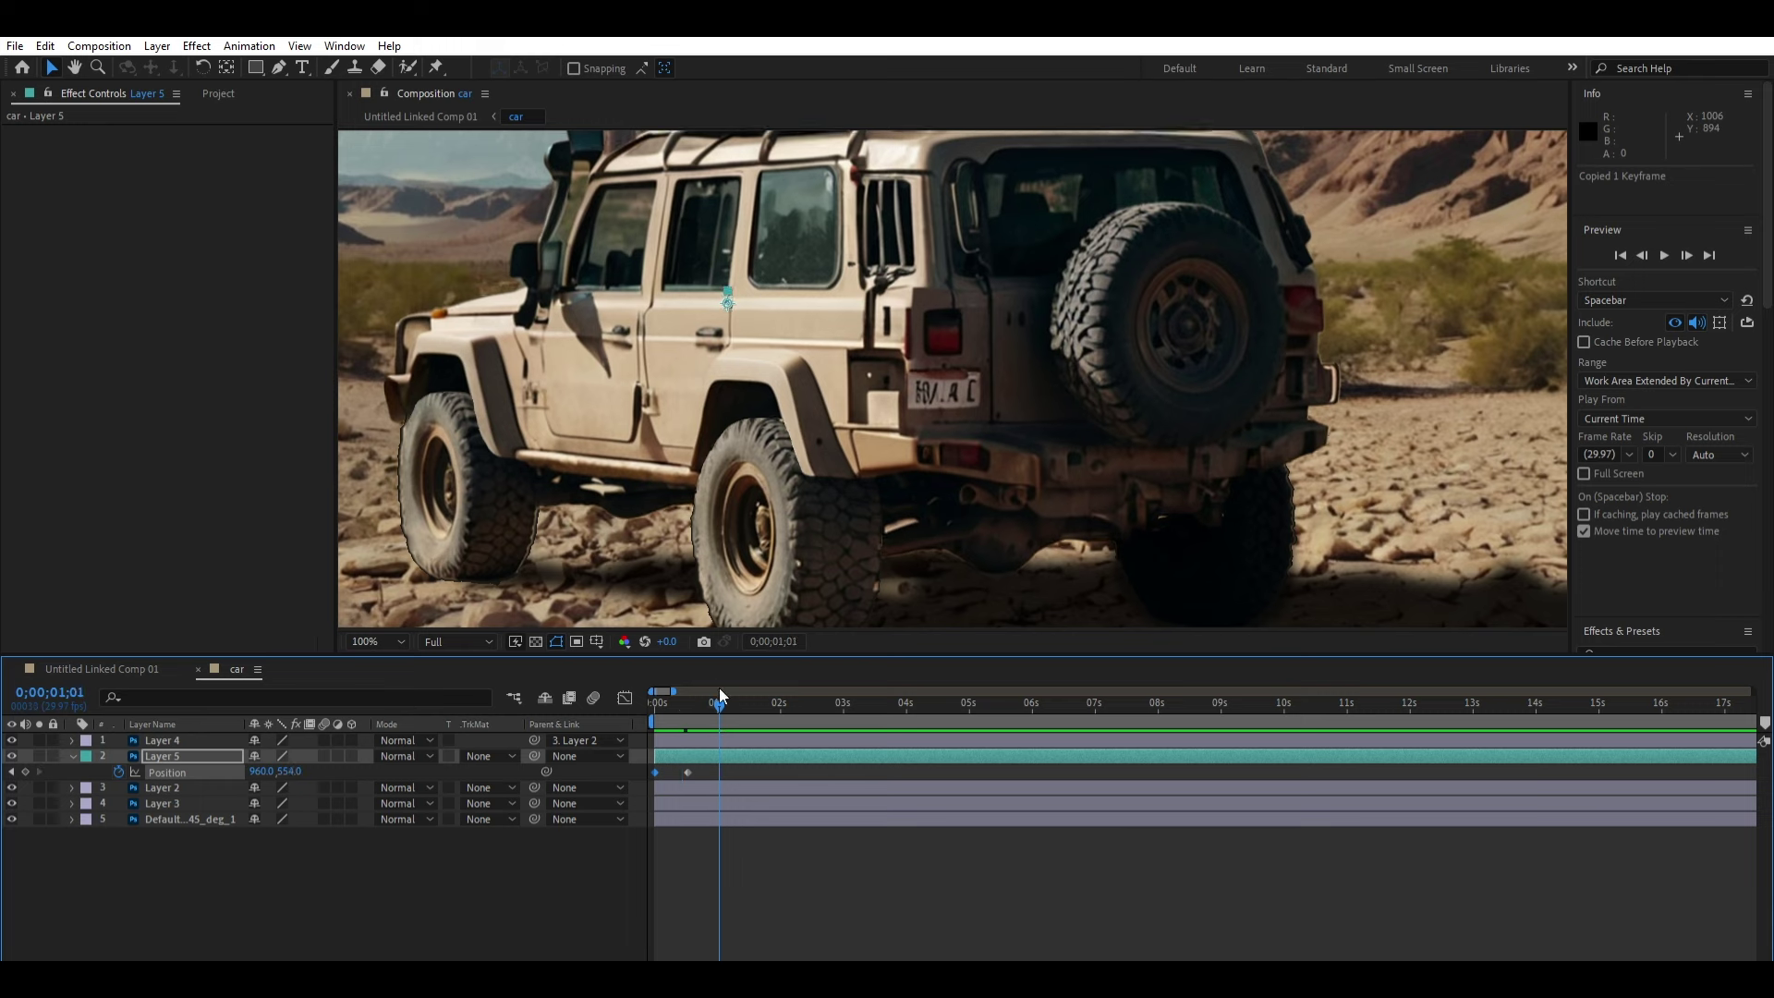
key("ctrl+v")
left_click_drag(645, 774, 647, 777)
key("ctrl+c")
left_click_drag(744, 700, 752, 695)
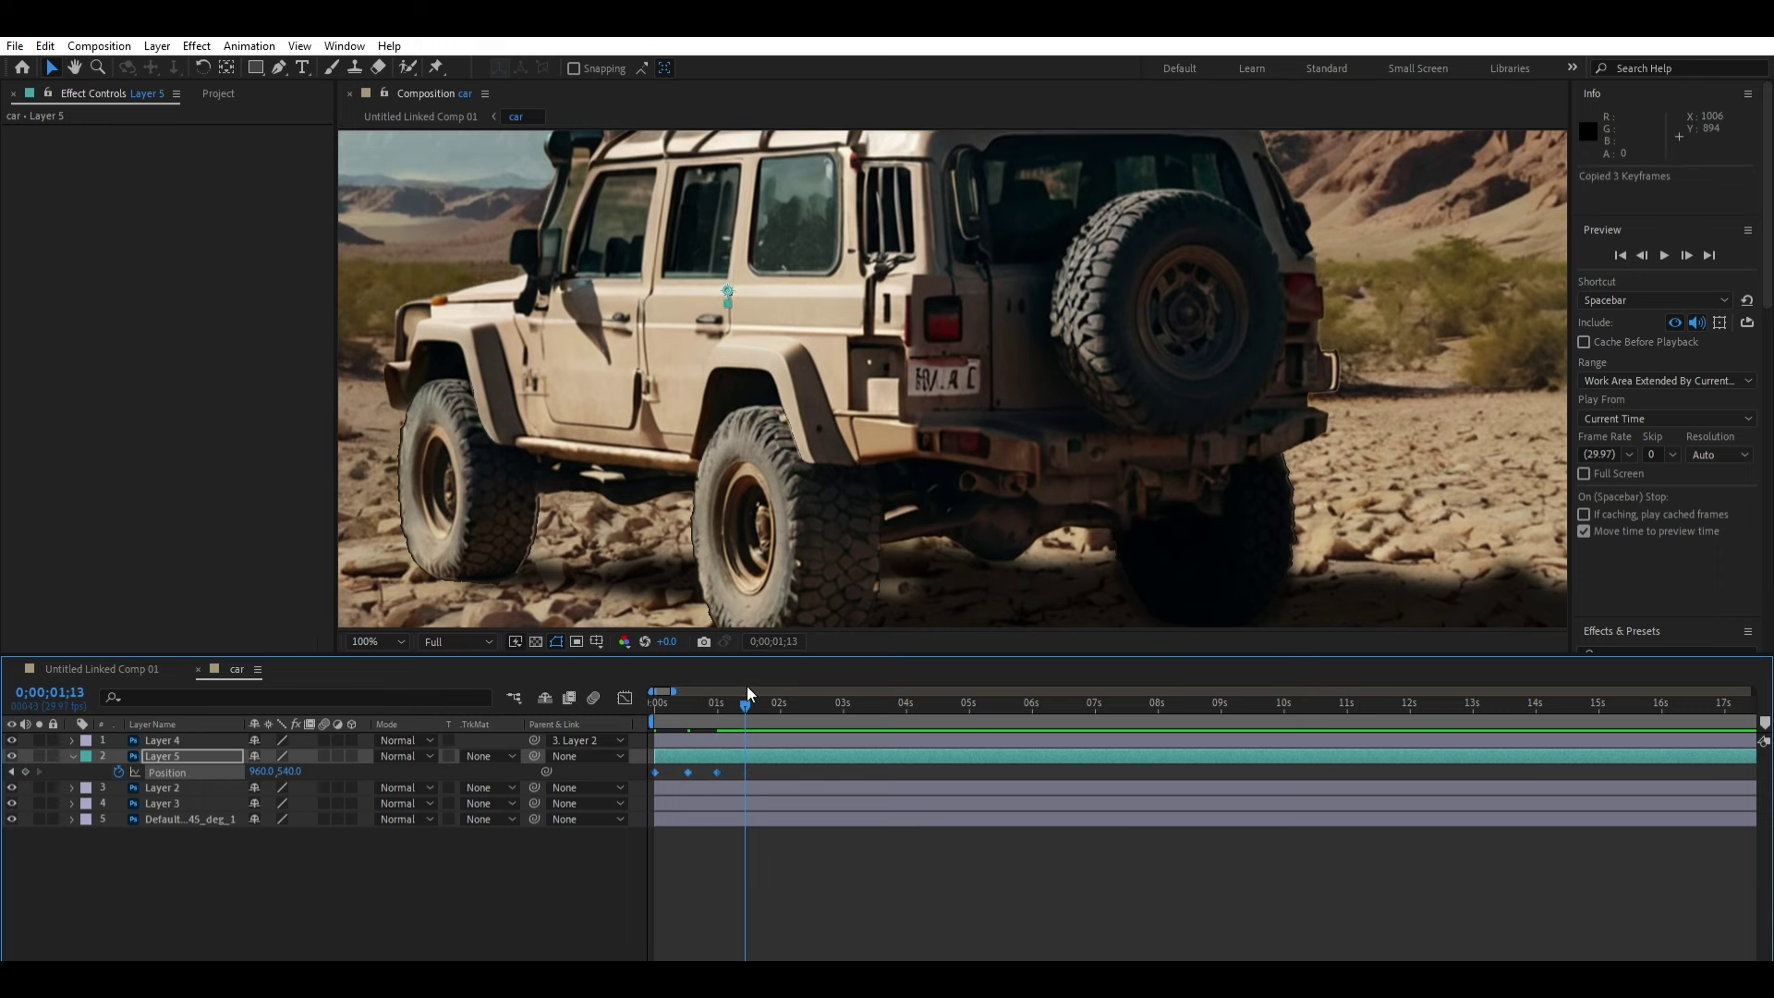
key("ctrl+v")
Step: Preview the repeating bounce from the start at 50% view, stopping at 0;00;00;16
key("Home")
key("space")
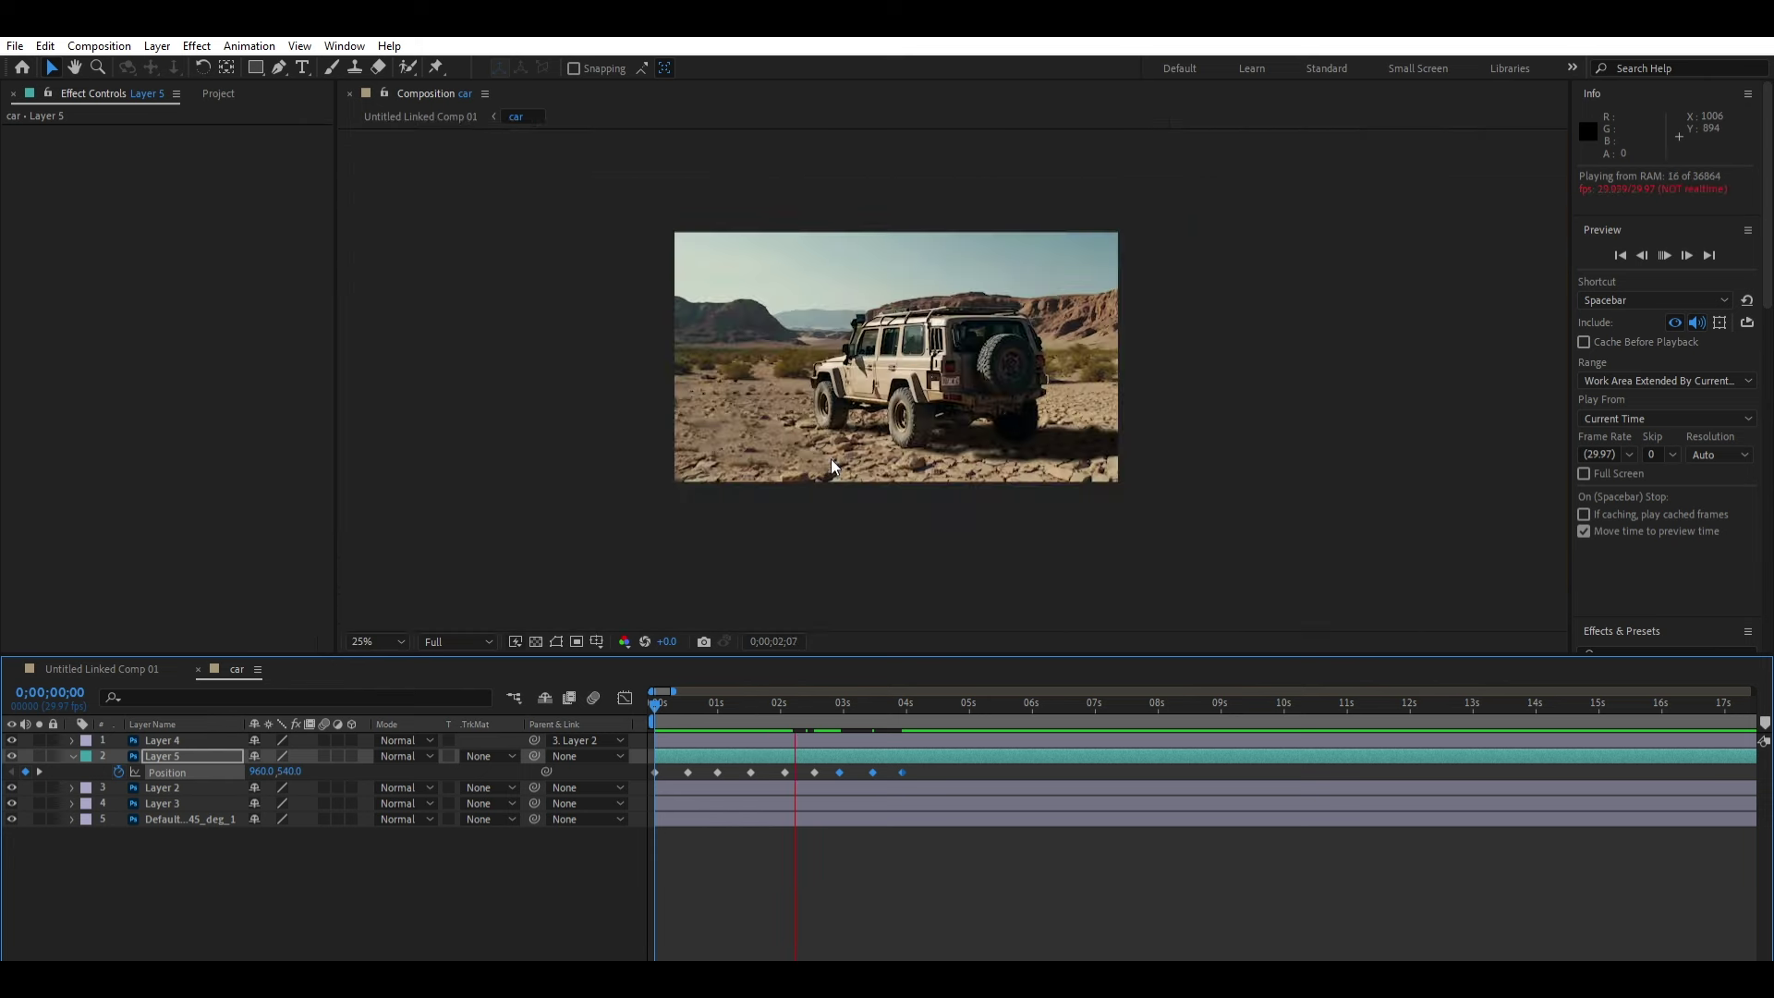
key("period")
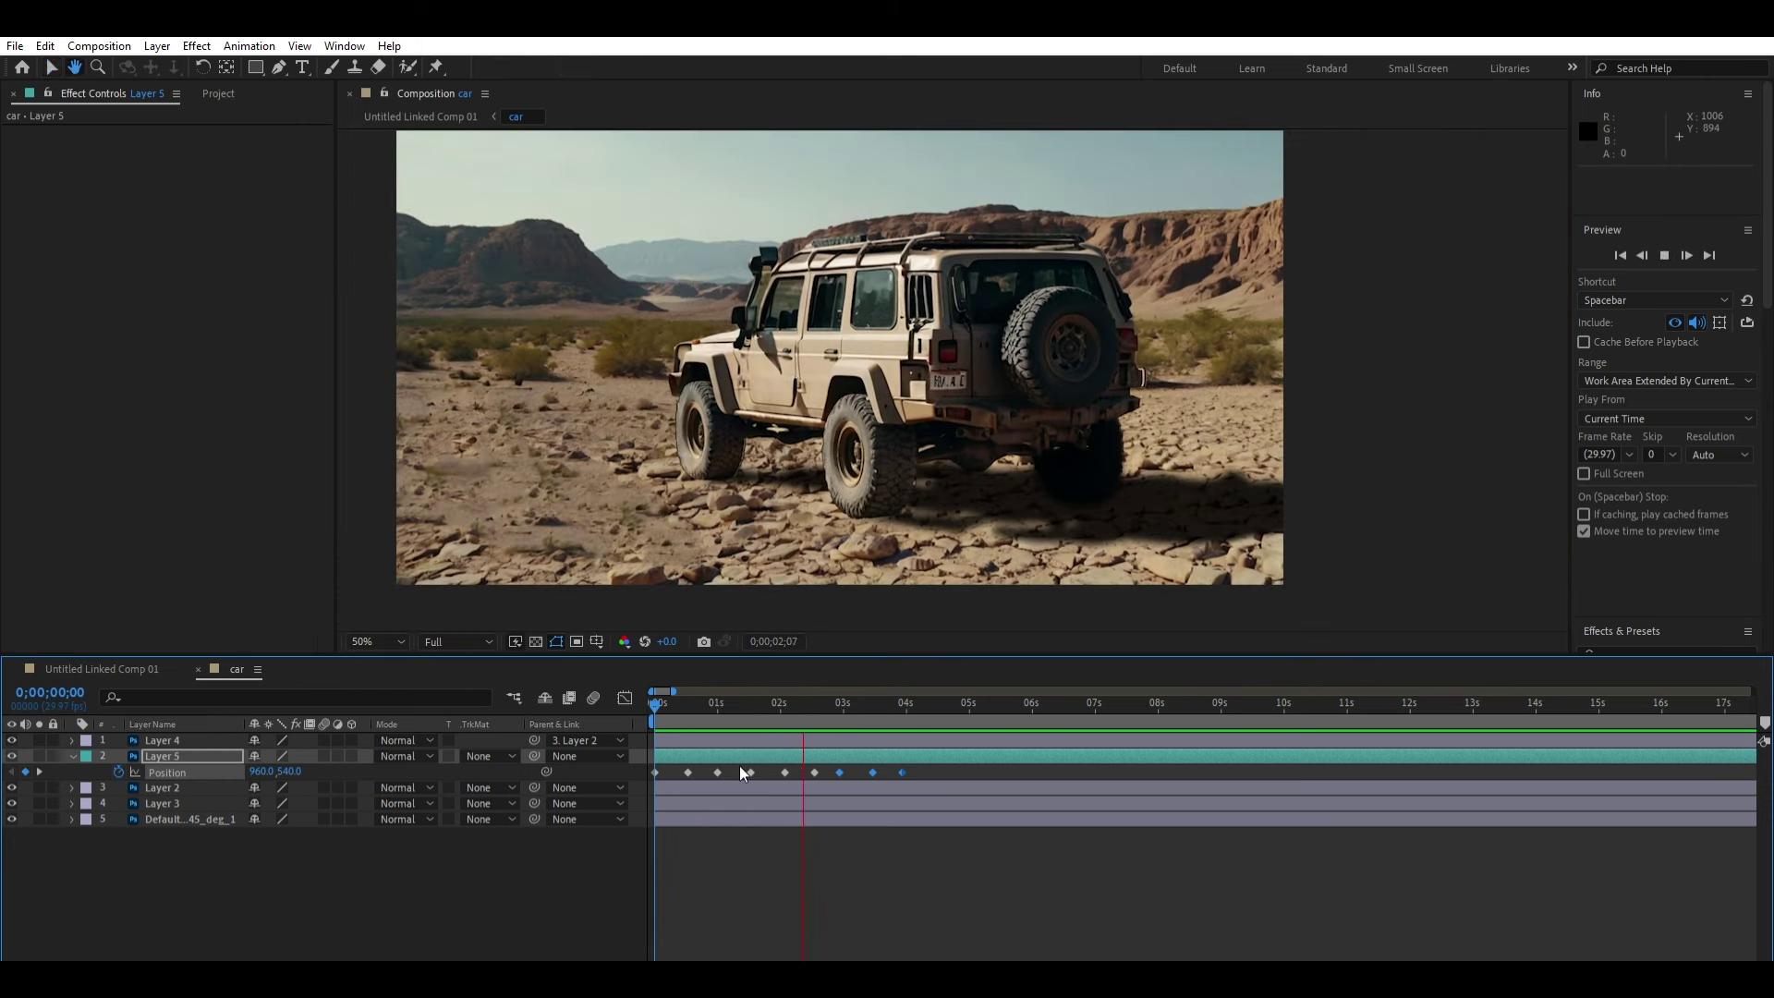
key("space")
left_click(690, 690)
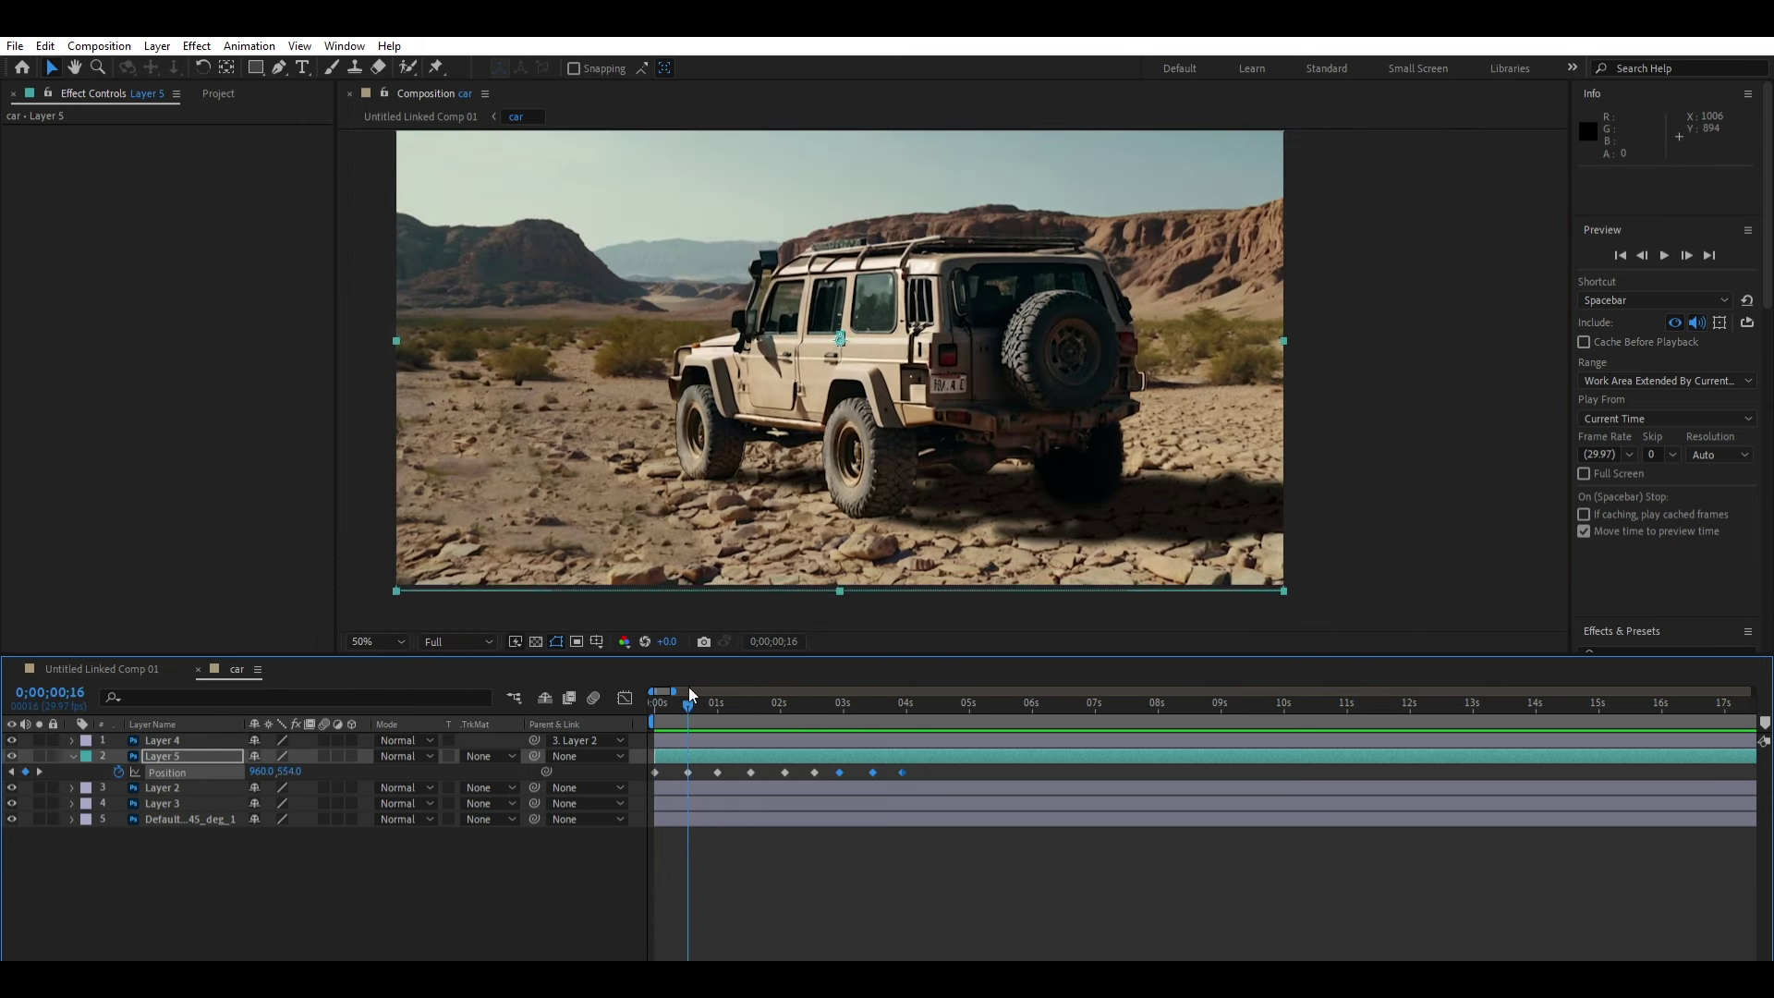
Step: In the speed graph, raise the first keyframes' speed handles into a peak and preview
left_click(624, 695)
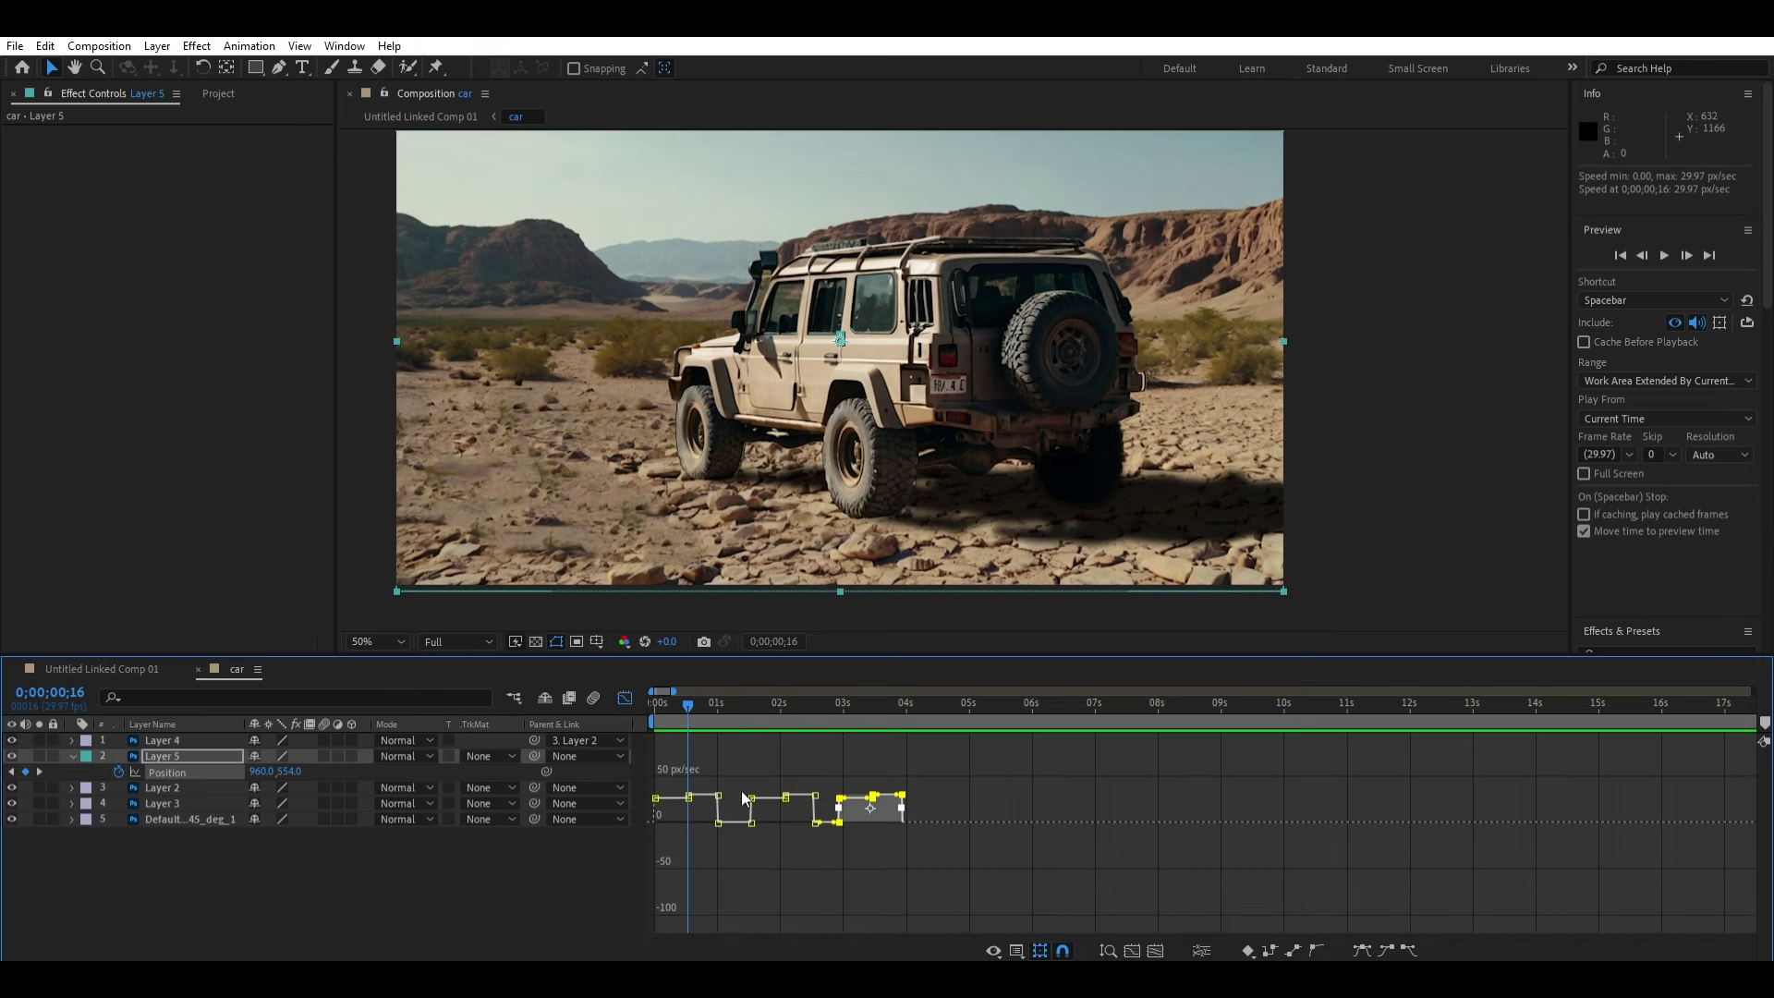
left_click_drag(689, 797, 691, 768)
mouse_move(688, 702)
left_mouse_down()
mouse_move(620, 697)
mouse_move(734, 723)
mouse_move(685, 755)
left_mouse_up()
left_click_drag(744, 703, 643, 718)
key("space")
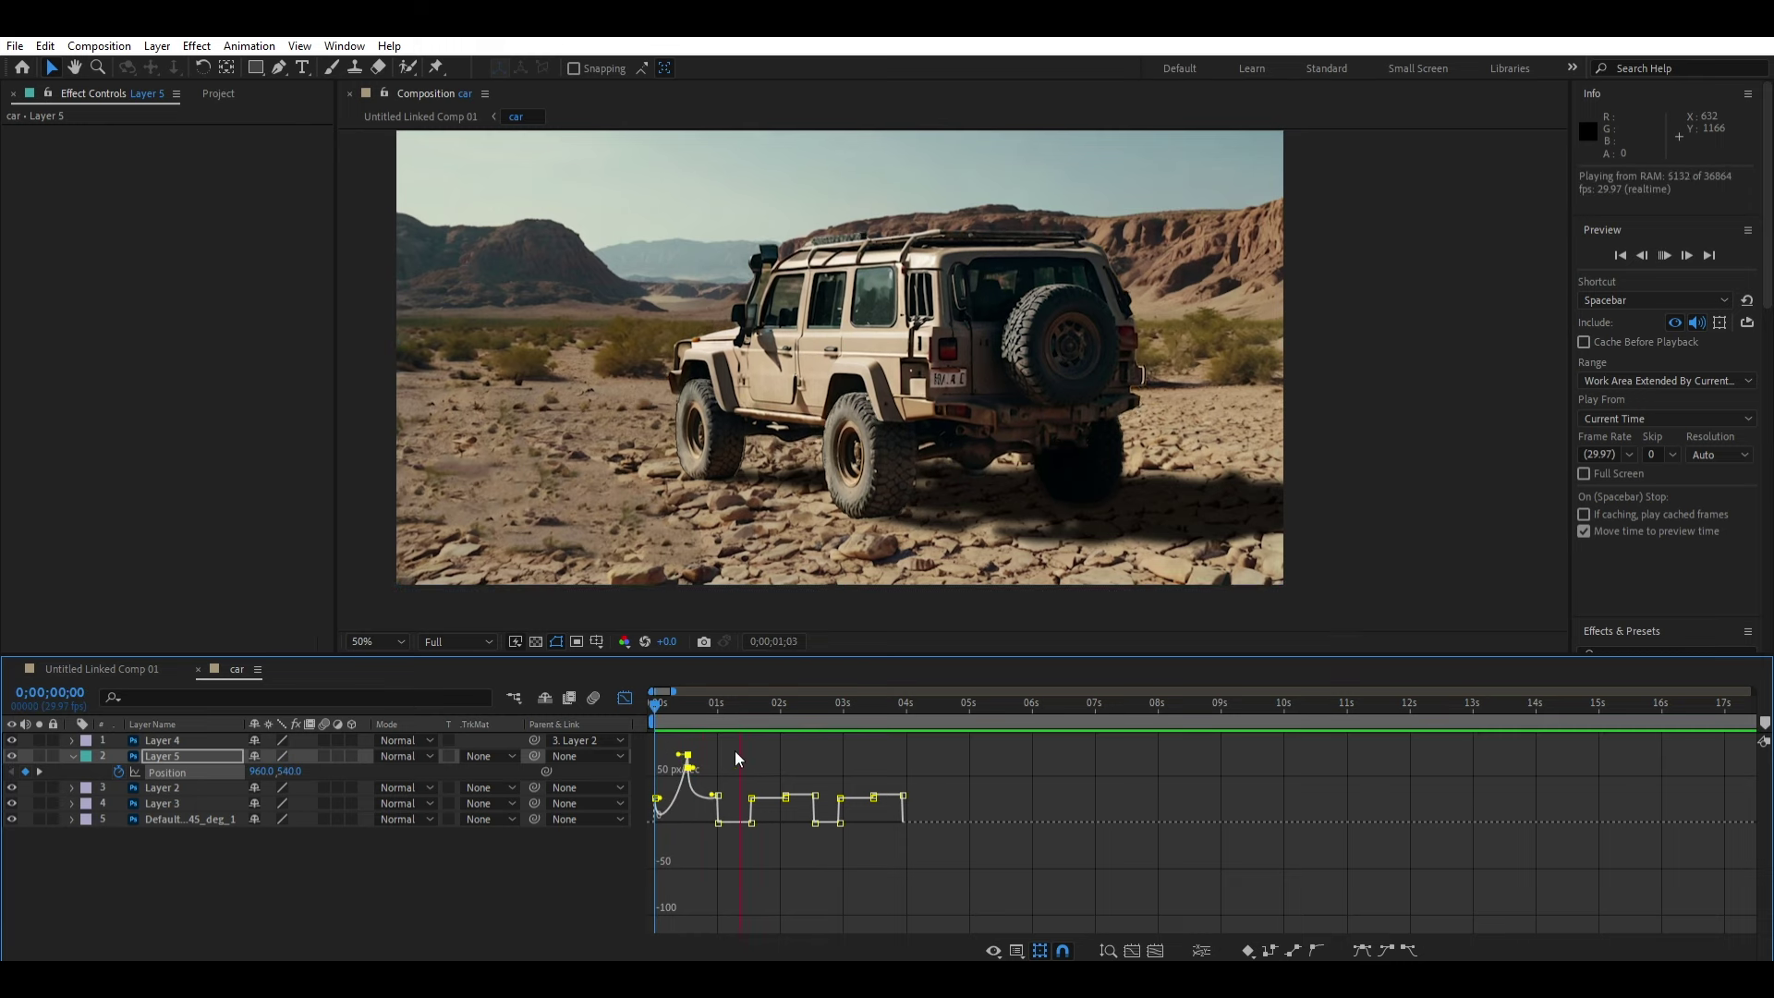
Step: Raise speed spikes near 1;15, 2 and 3 seconds and at the last keyframe, then preview
left_click(730, 796)
mouse_move(784, 796)
left_mouse_down()
mouse_move(782, 736)
mouse_move(740, 763)
left_mouse_up()
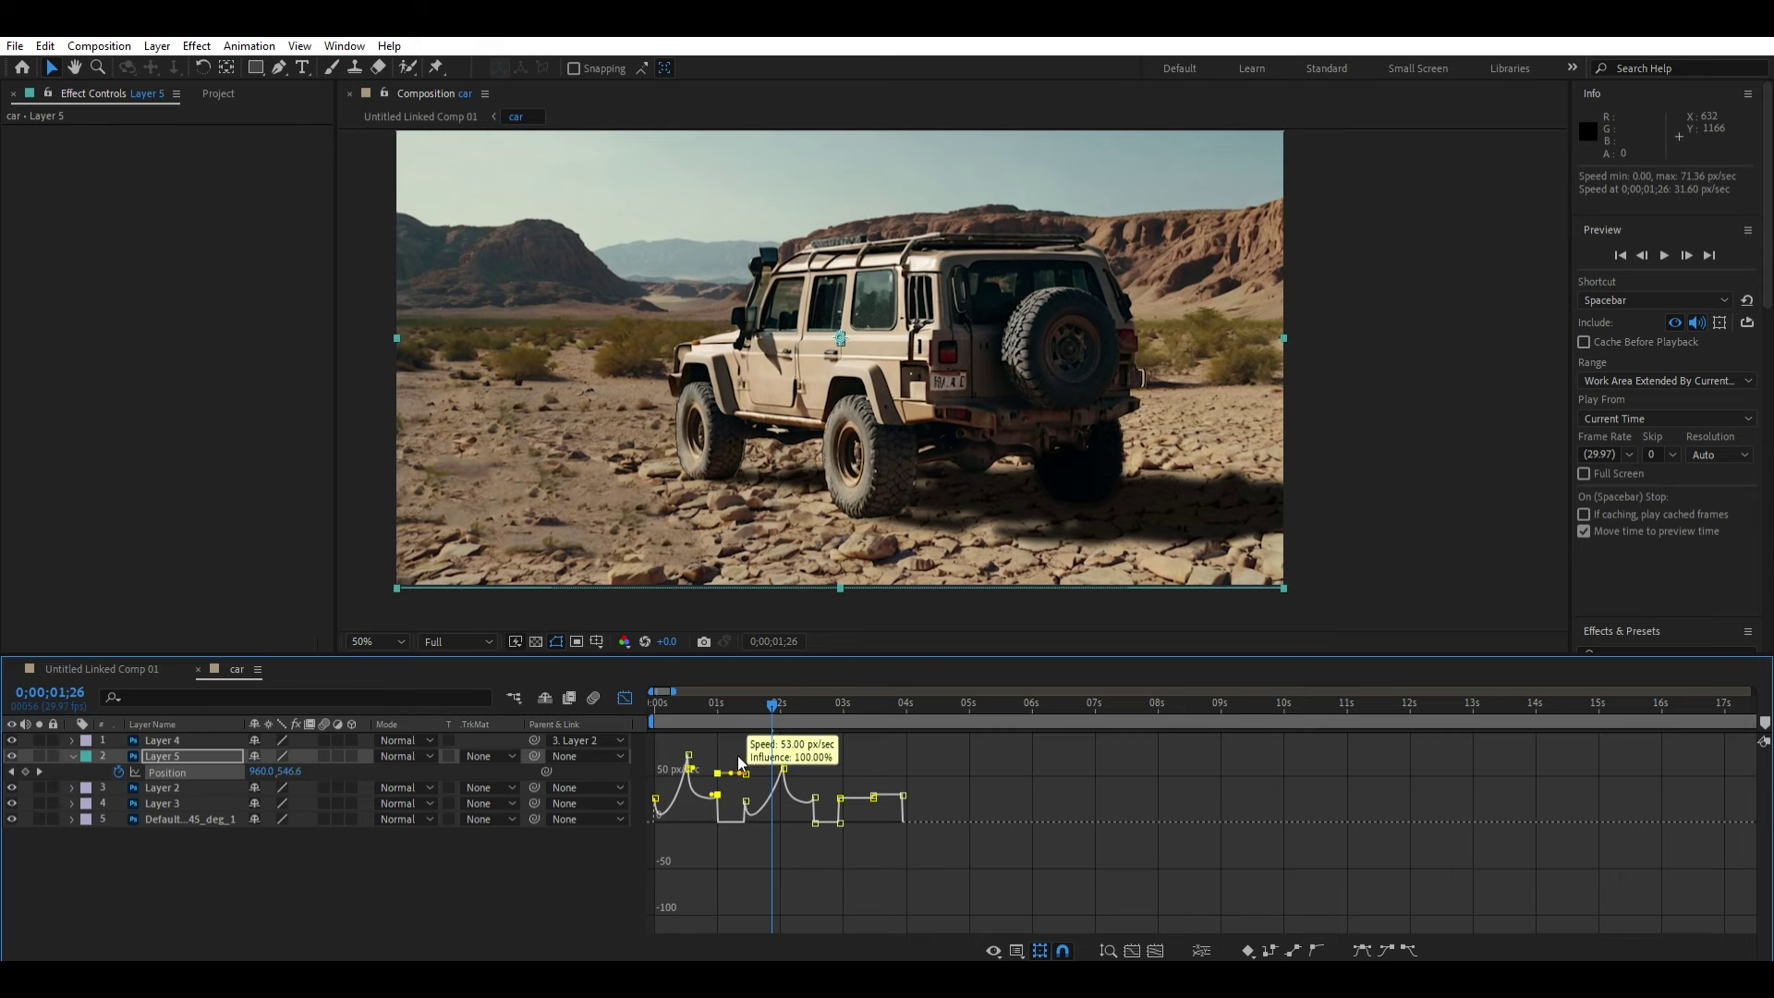
key("space")
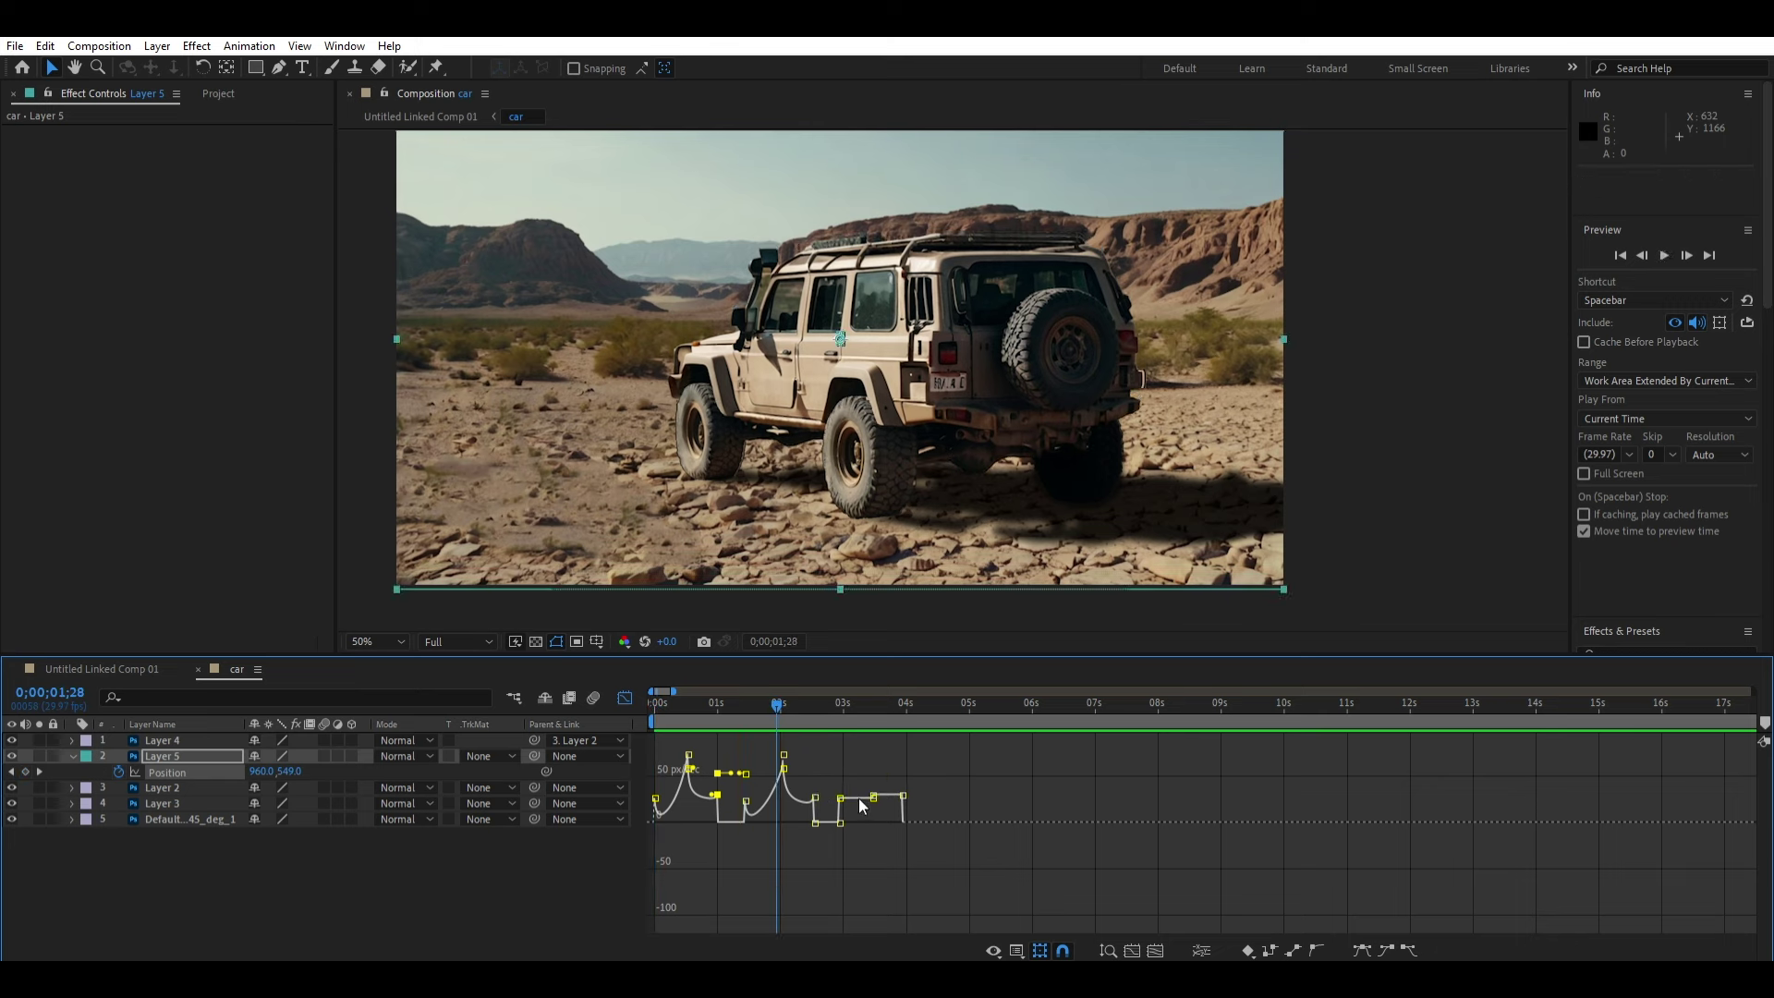
mouse_move(873, 796)
left_mouse_down()
mouse_move(871, 741)
mouse_move(840, 807)
mouse_move(827, 784)
left_mouse_up()
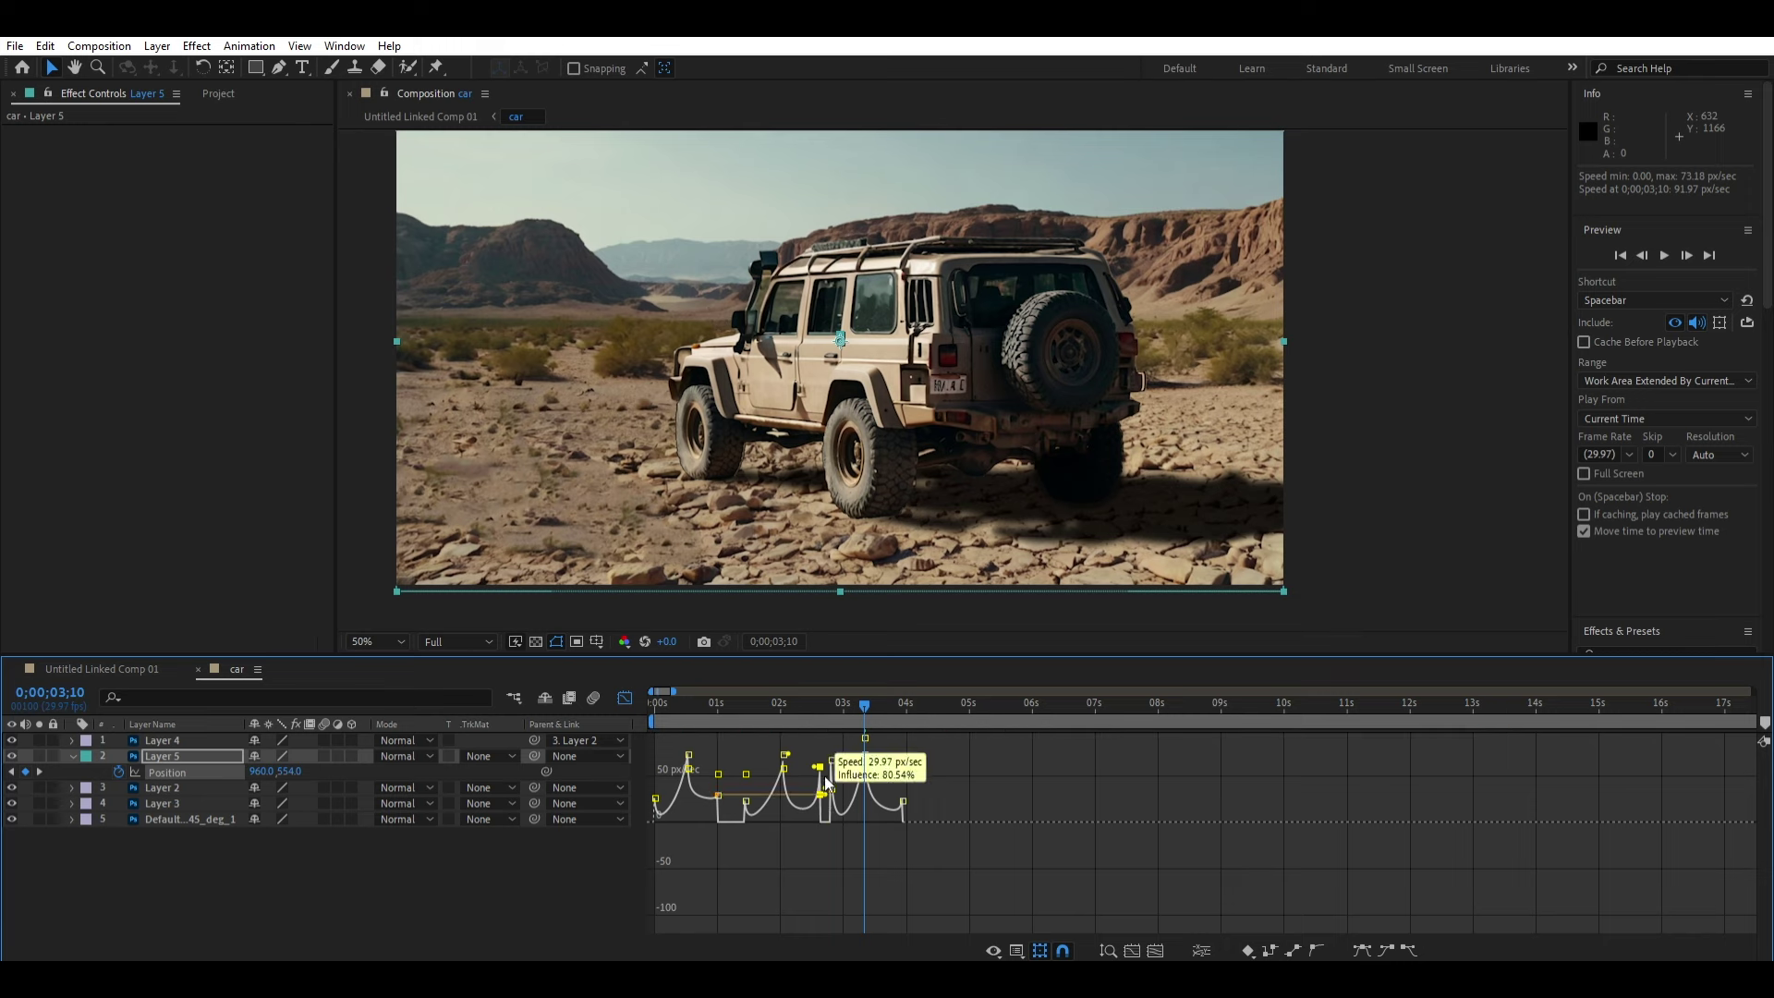
left_click_drag(746, 798, 741, 763)
left_click_drag(904, 800, 908, 777)
key("space")
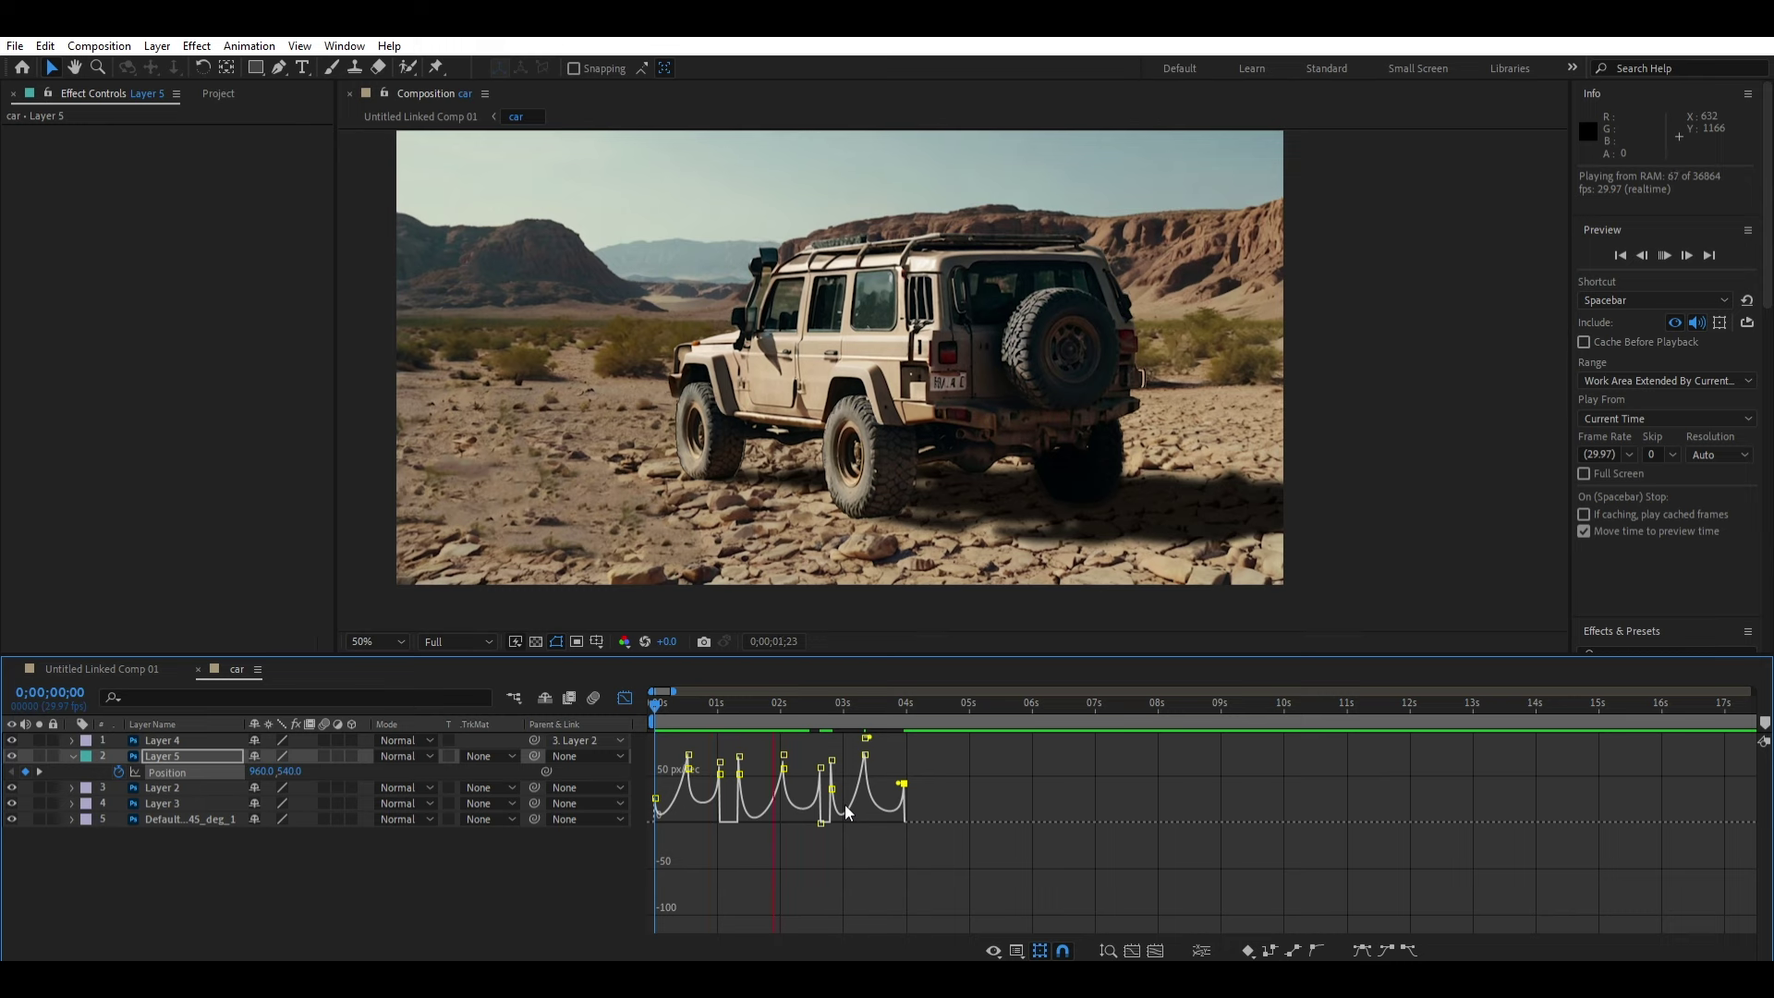
left_click(878, 816)
Step: Try Easy Ease on all of Layer 5's Position keyframes, then undo it
left_click_drag(942, 741, 638, 821)
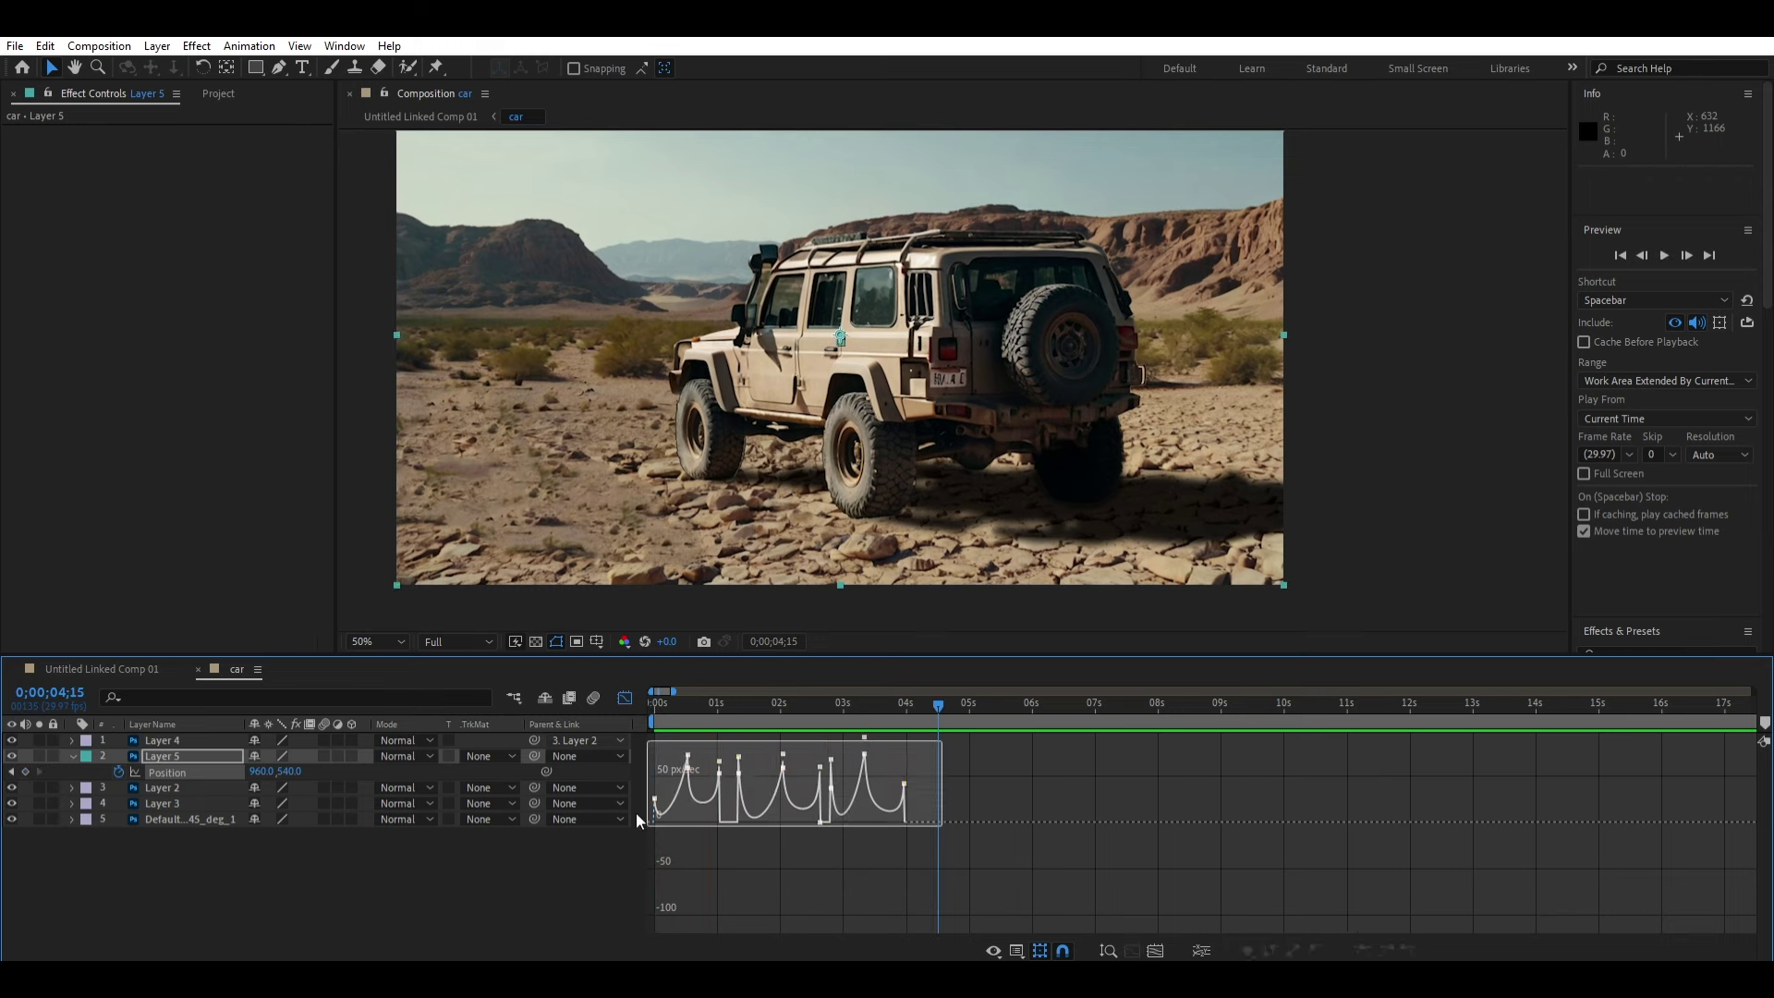
left_click(623, 699)
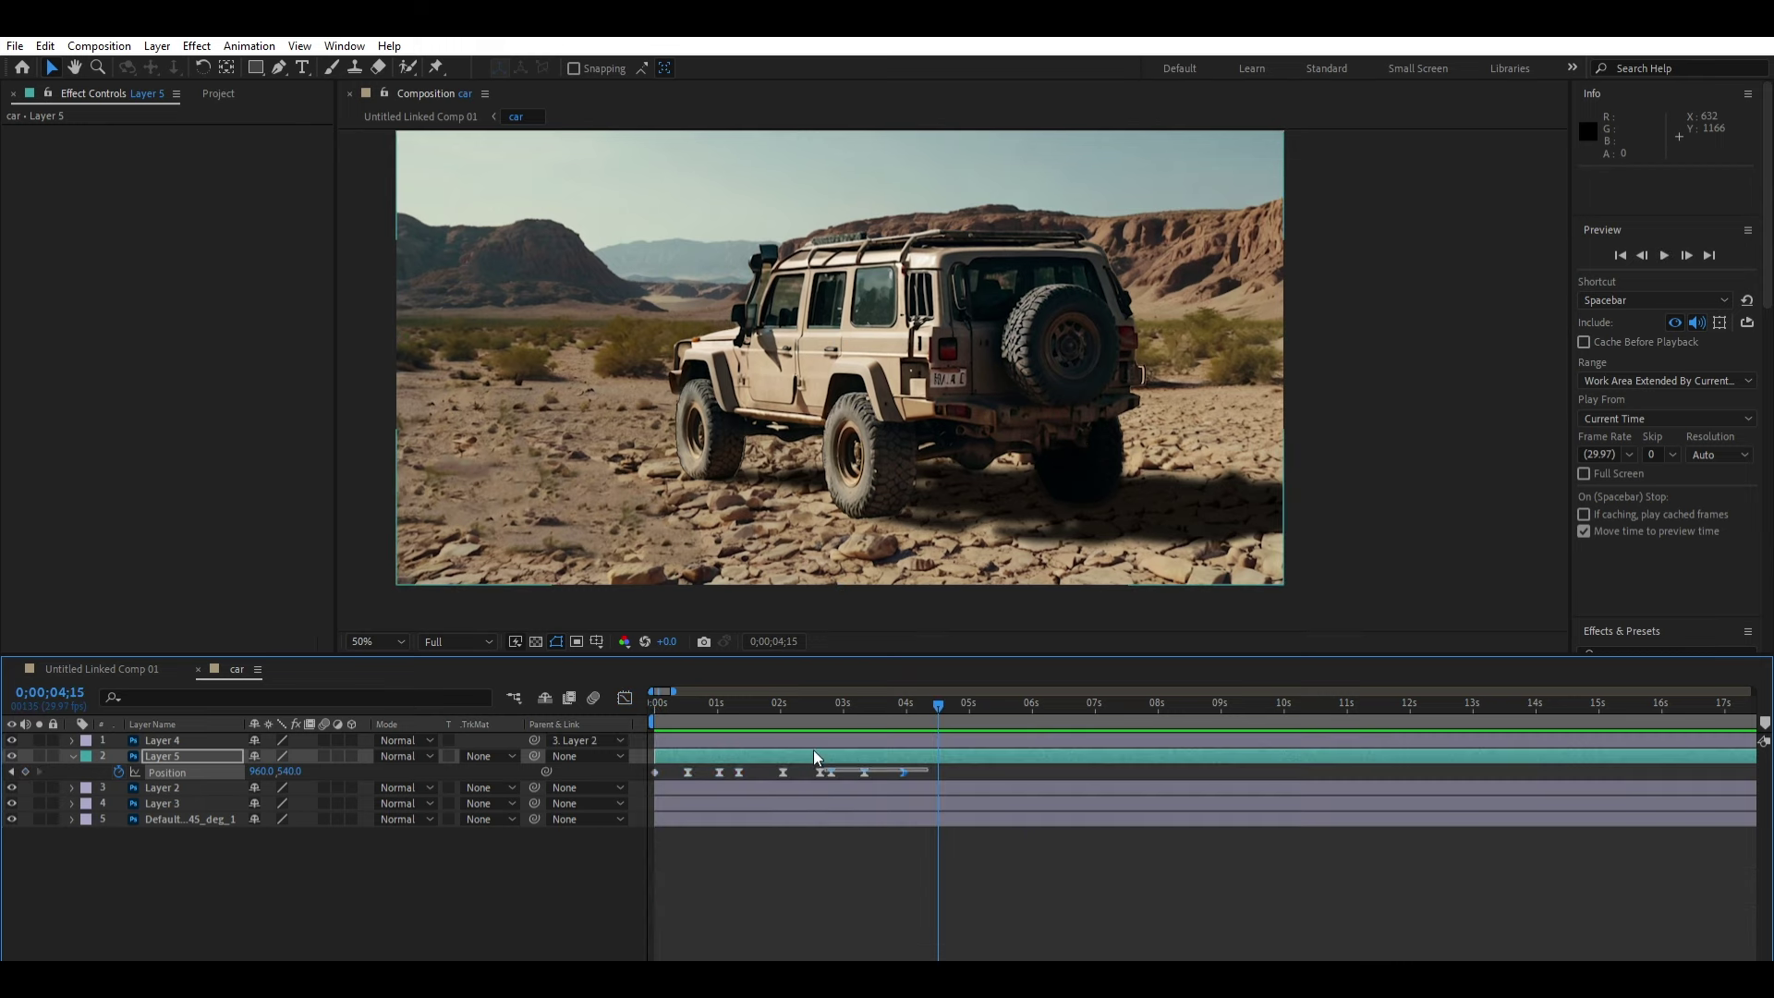
key("ctrl+z")
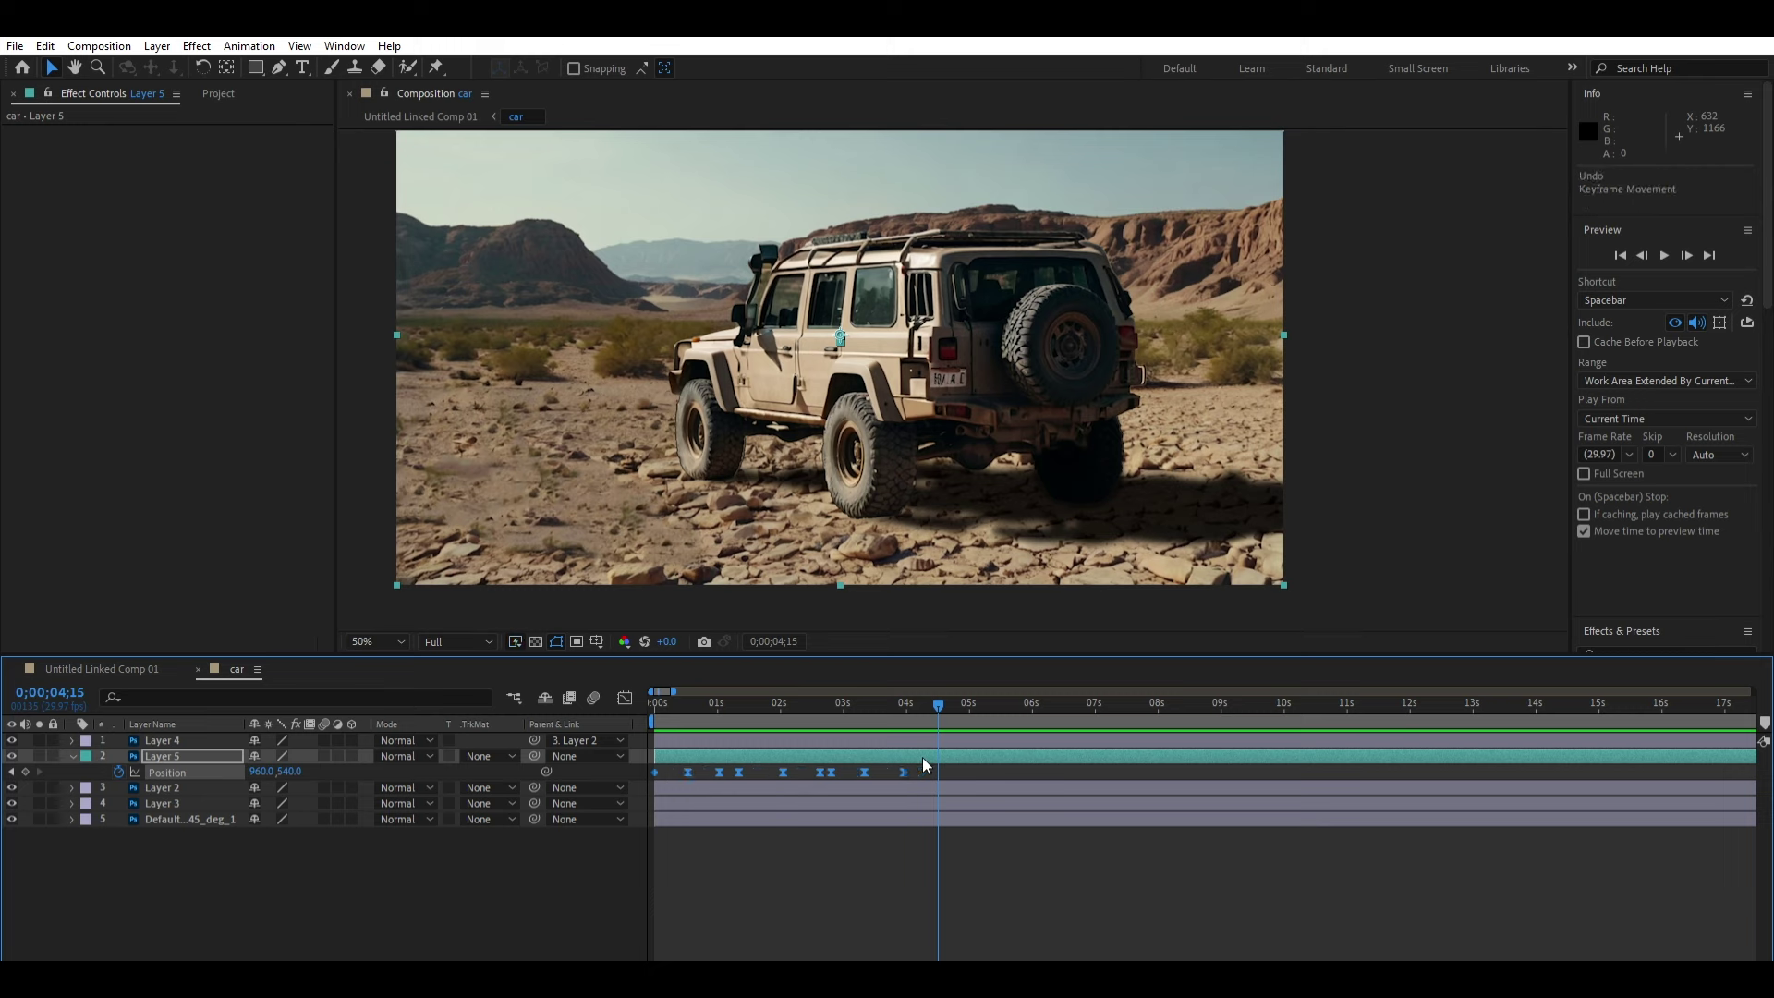
key("F9")
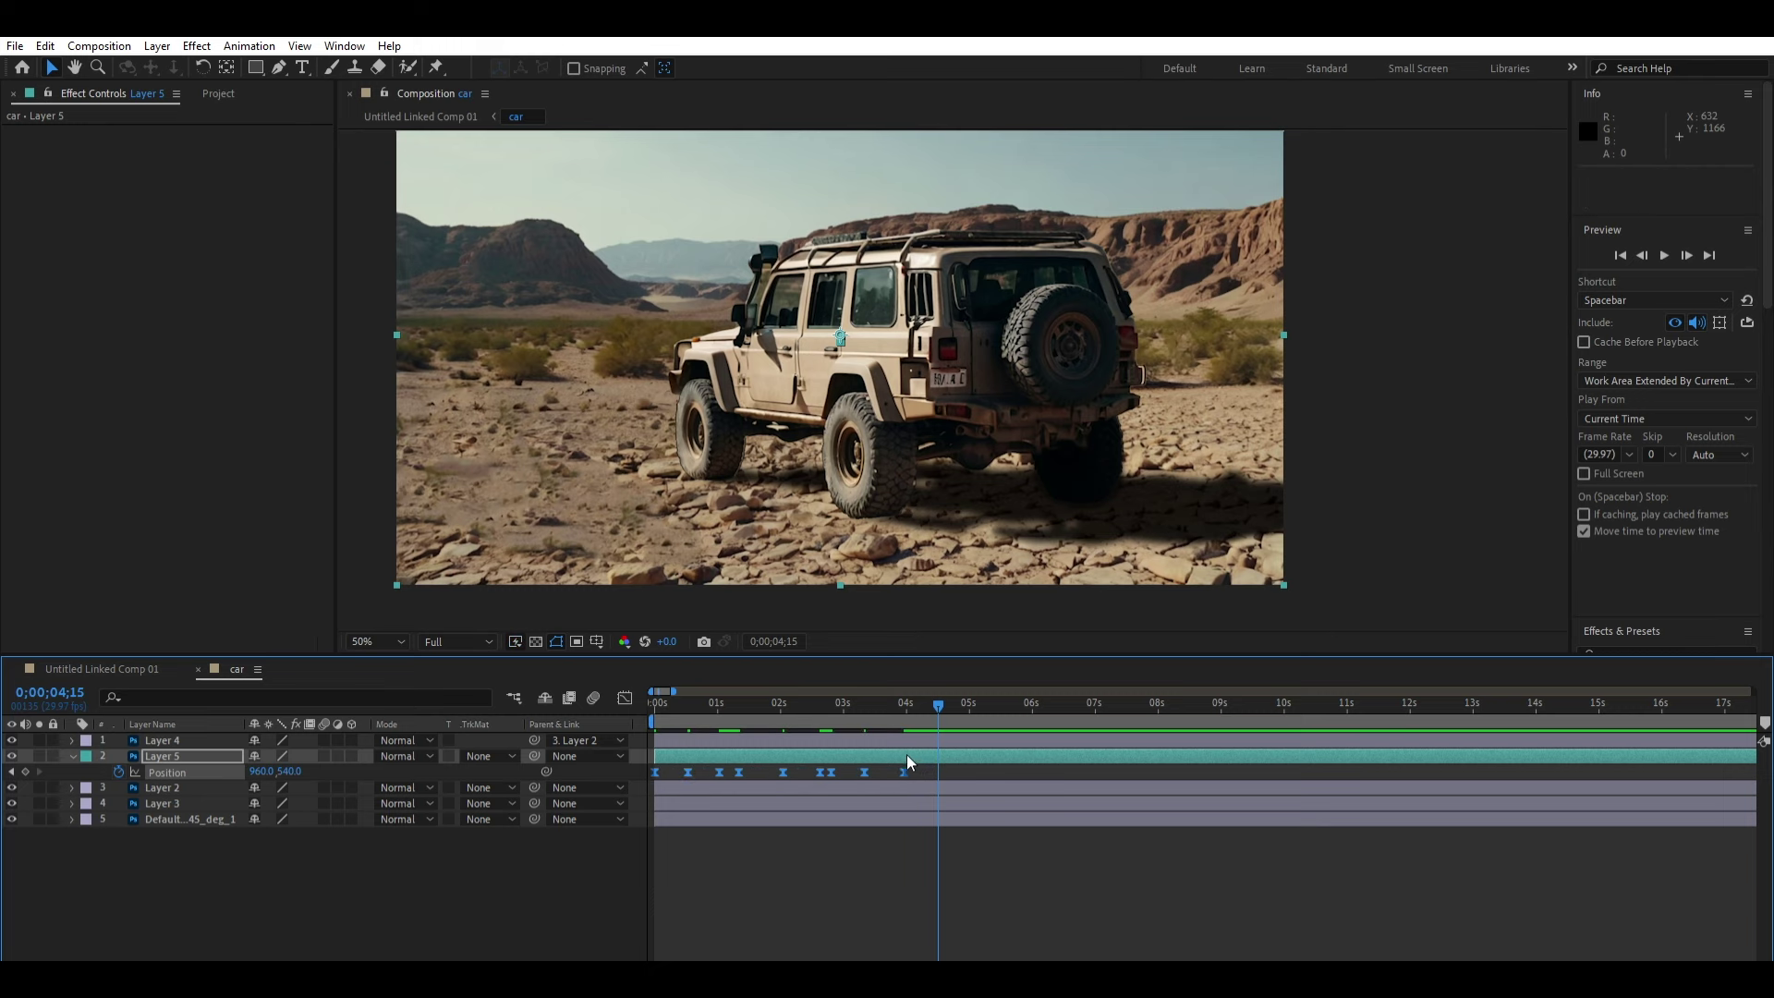
key("ctrl+z")
key("ctrl+z")
Step: Retime Layer 5's Position keyframes, shifting them later and spreading the last three apart, then preview
key("F2")
left_click(917, 754)
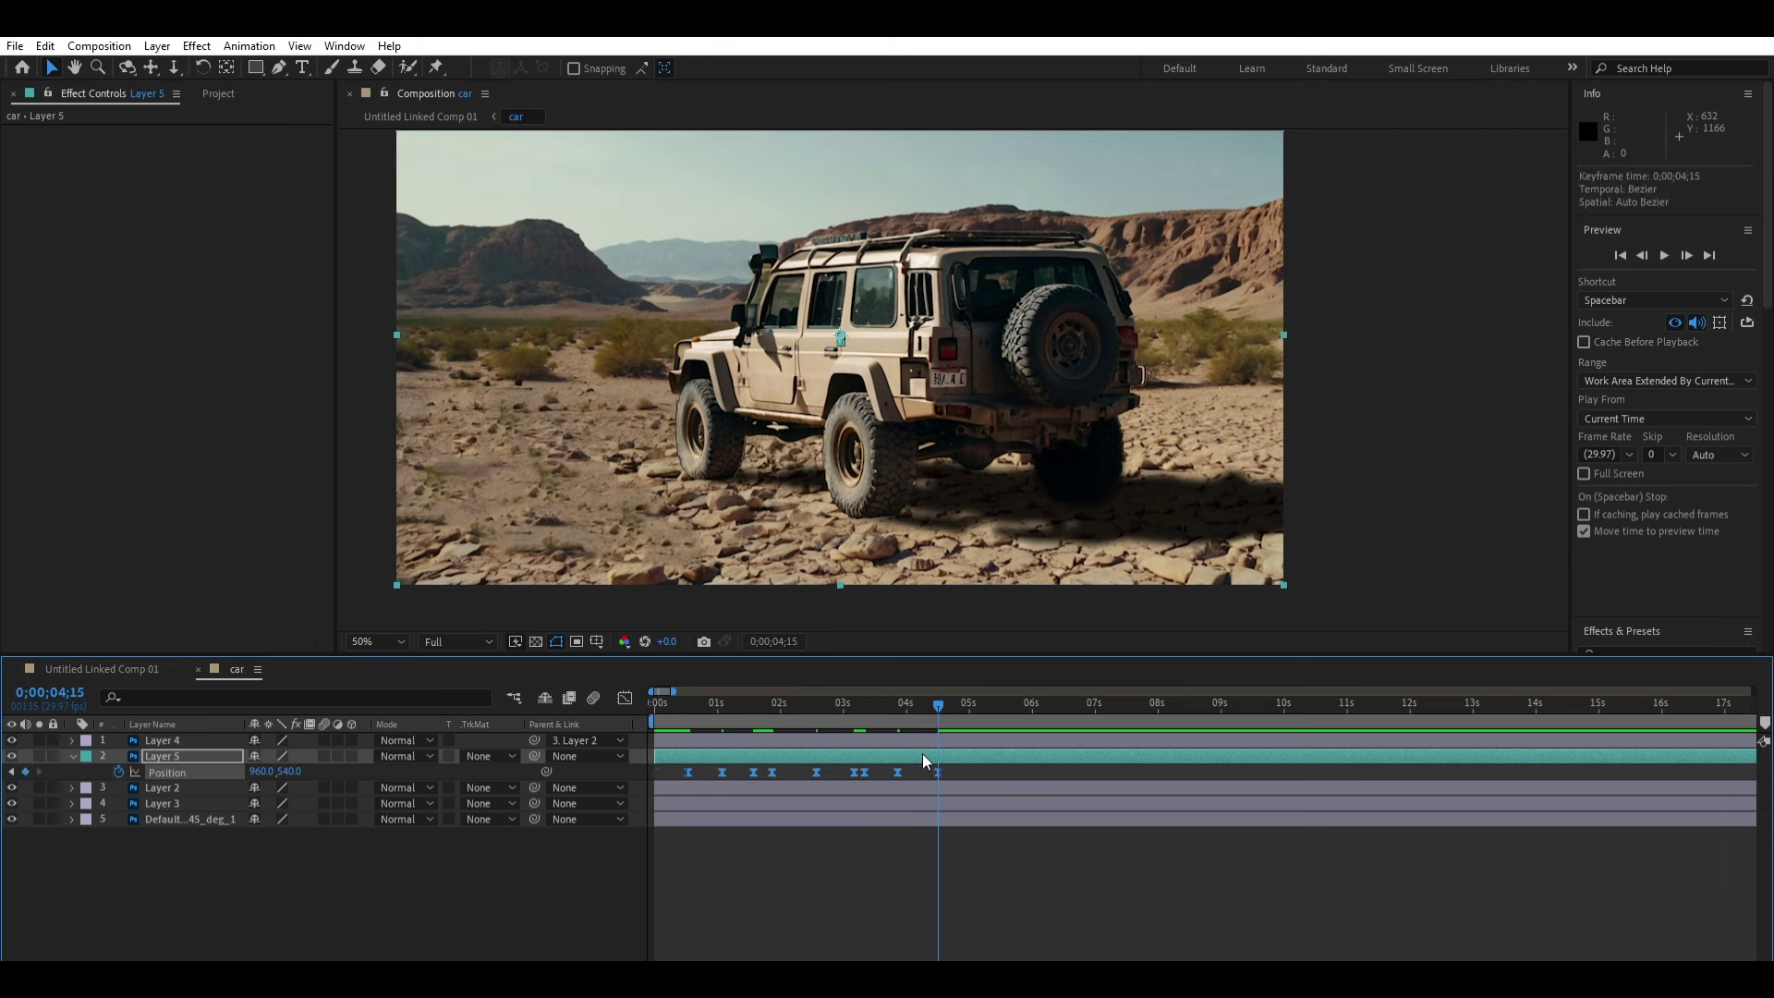
left_click_drag(903, 756, 928, 760)
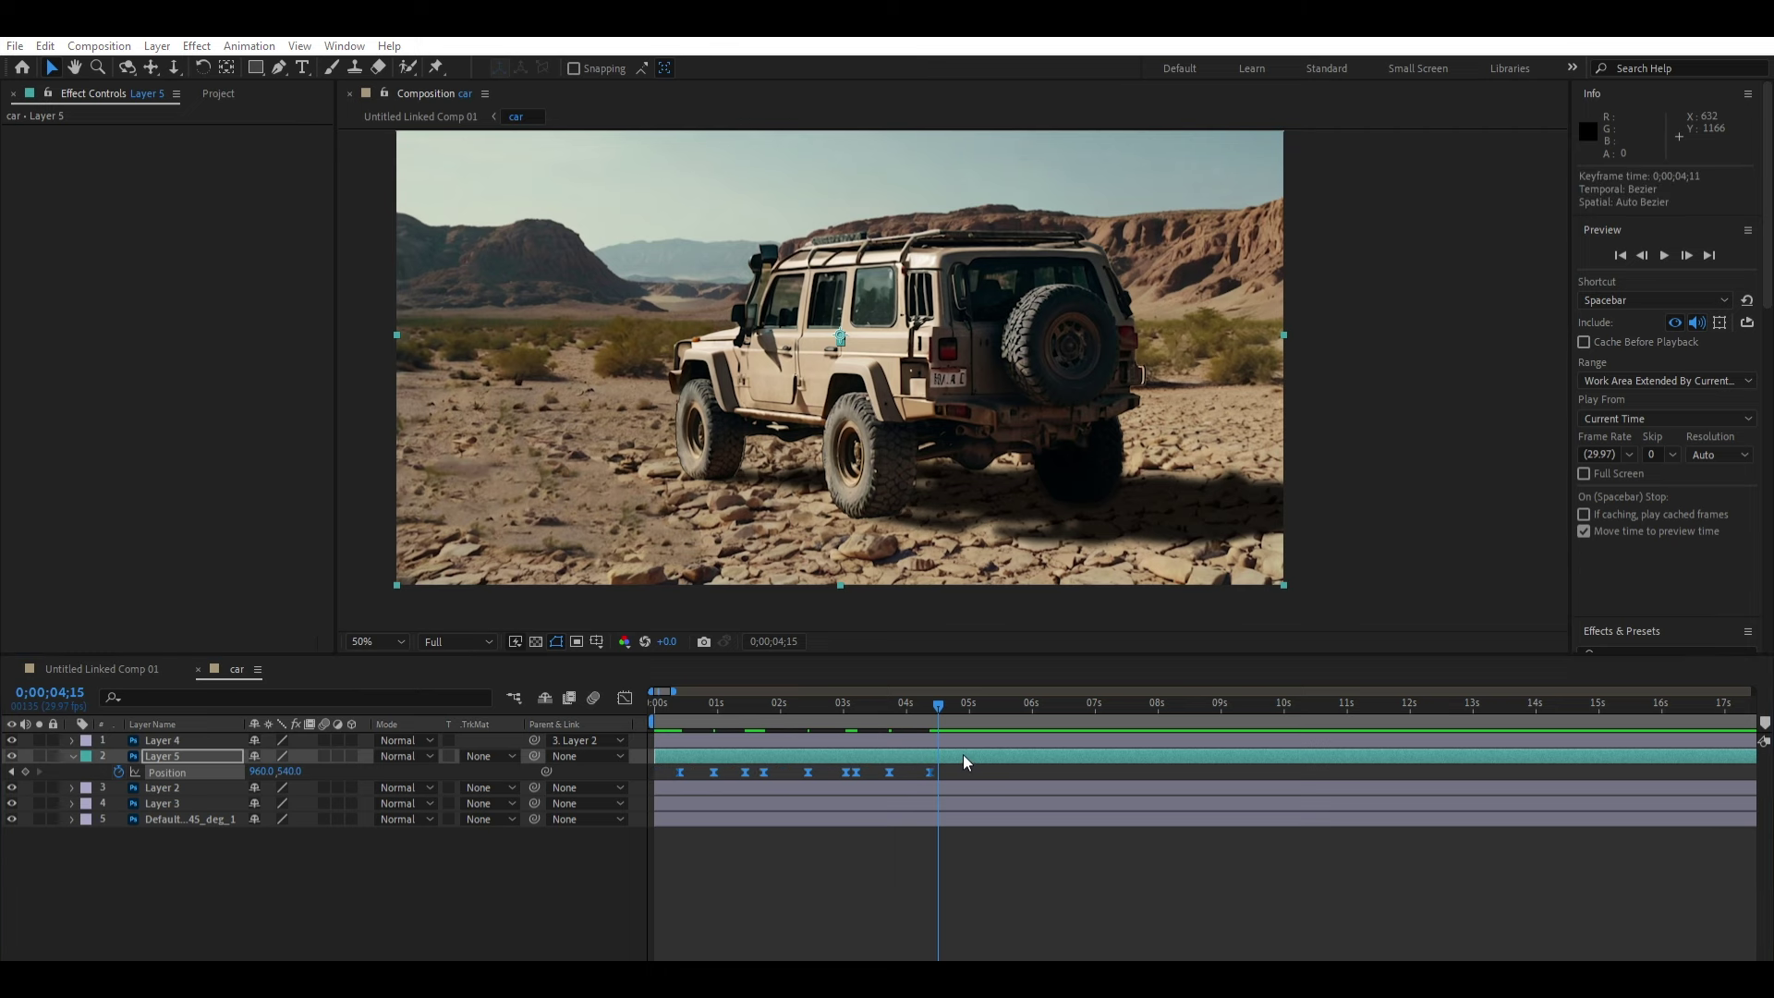
key("ctrl+z")
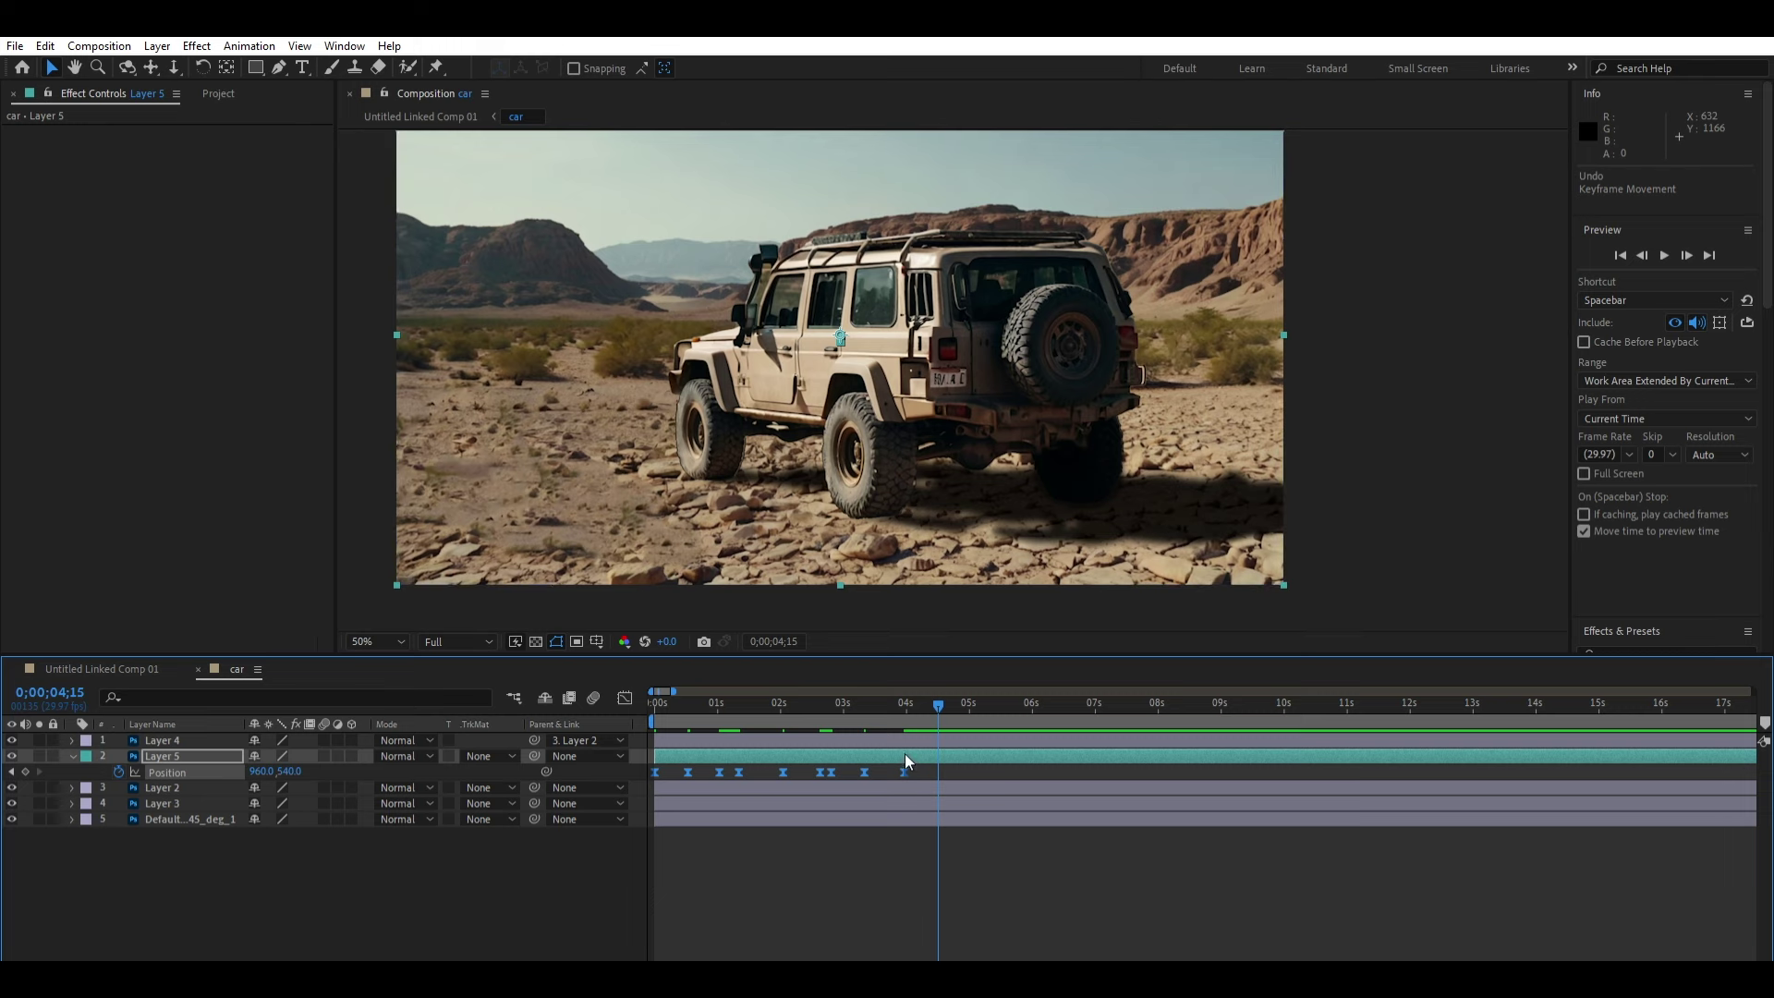
left_click_drag(906, 753, 874, 756)
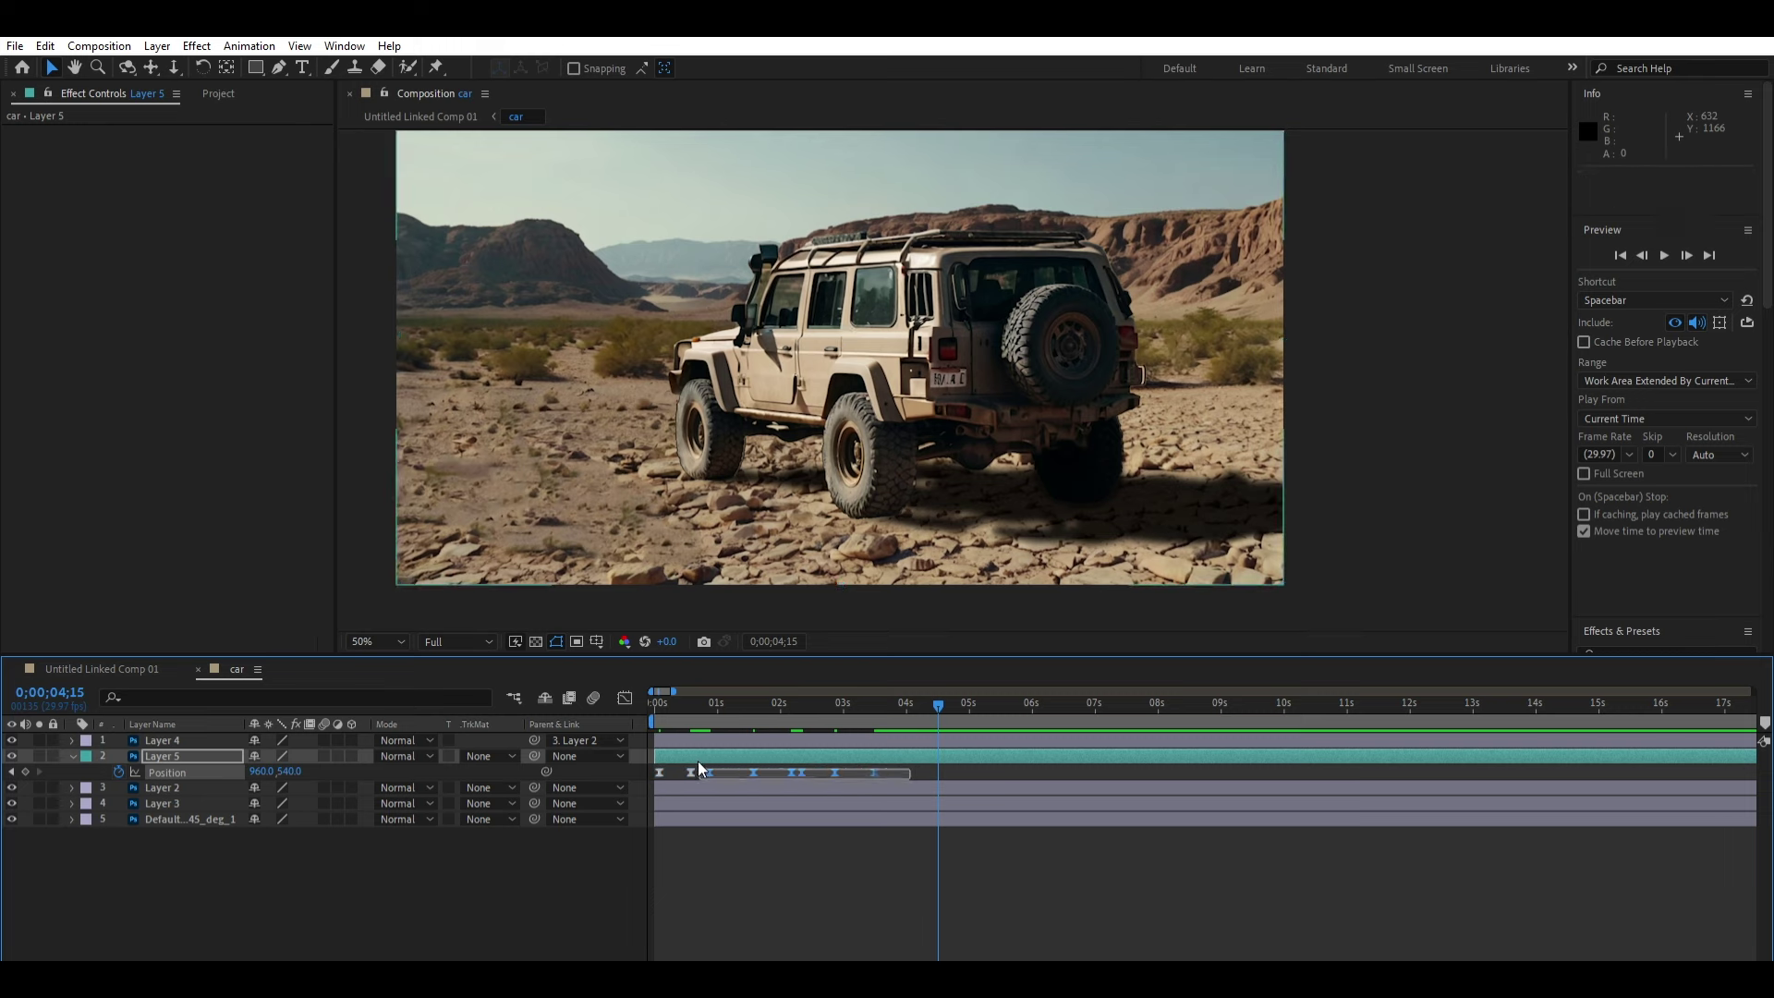
left_click_drag(752, 754, 775, 755)
mouse_move(935, 763)
left_mouse_down()
mouse_move(818, 776)
mouse_move(874, 765)
left_mouse_up()
key("space")
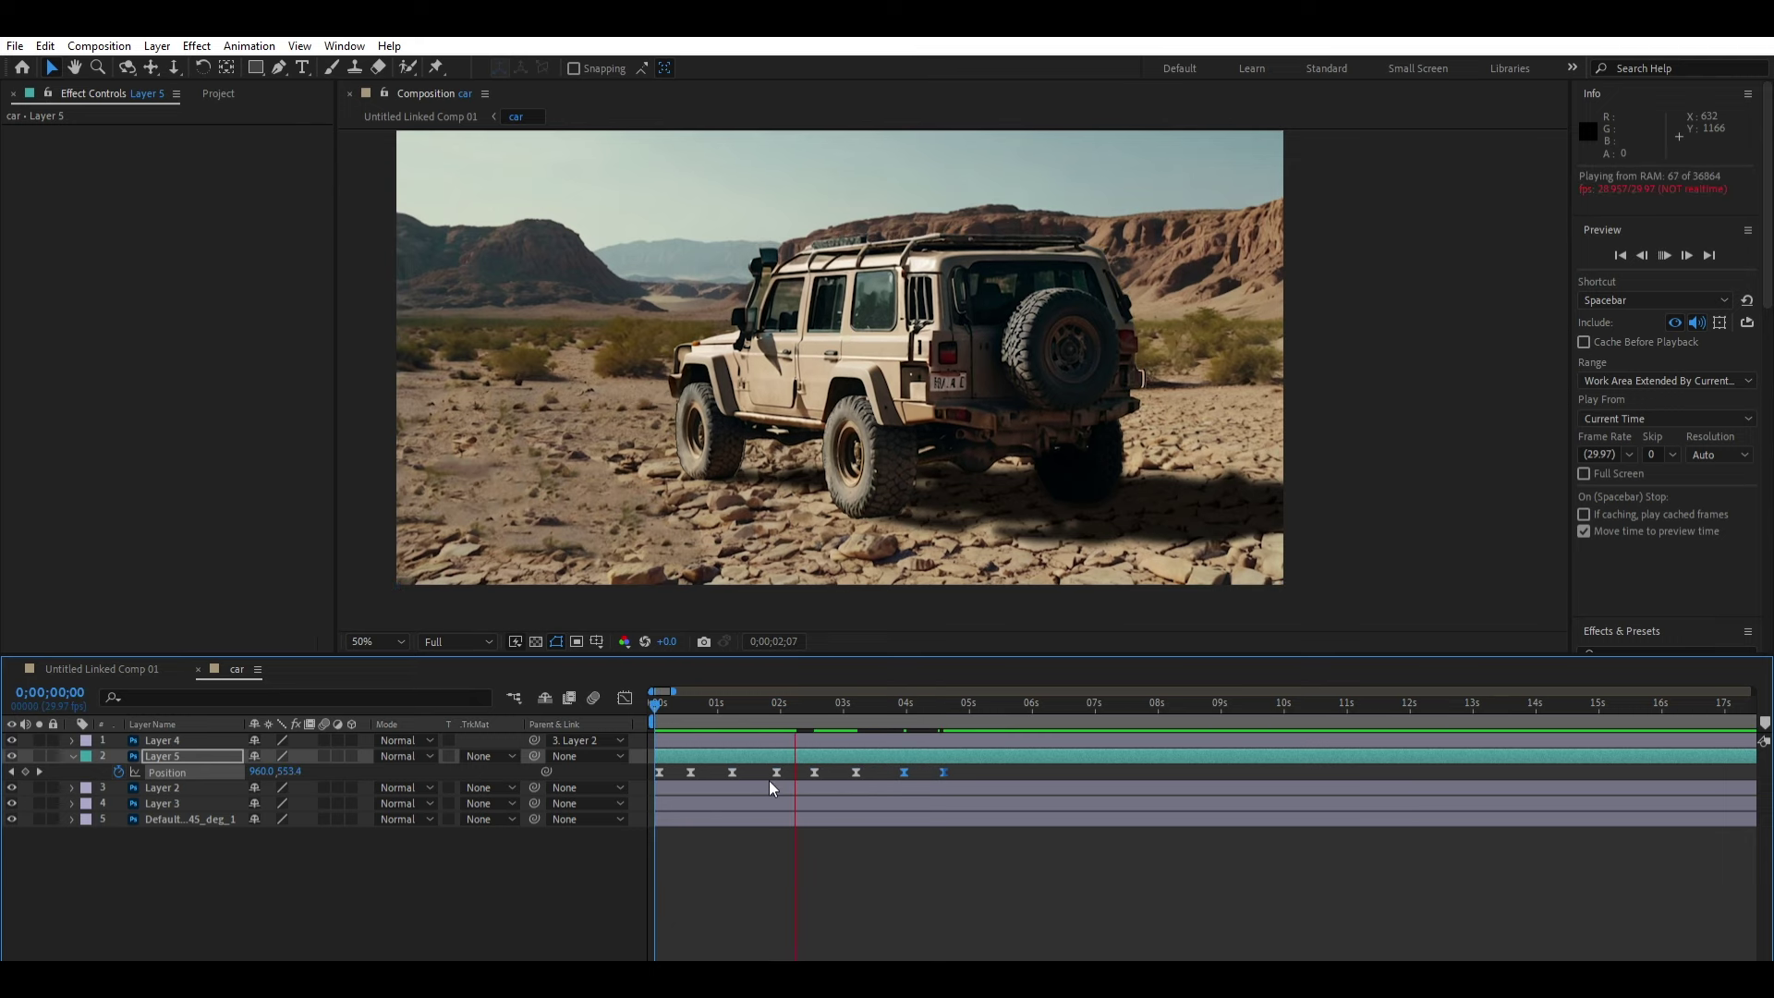
key("space")
Step: Raise the Jeep 20 pixels at the second Position keyframe and play the bounce twice
key("k")
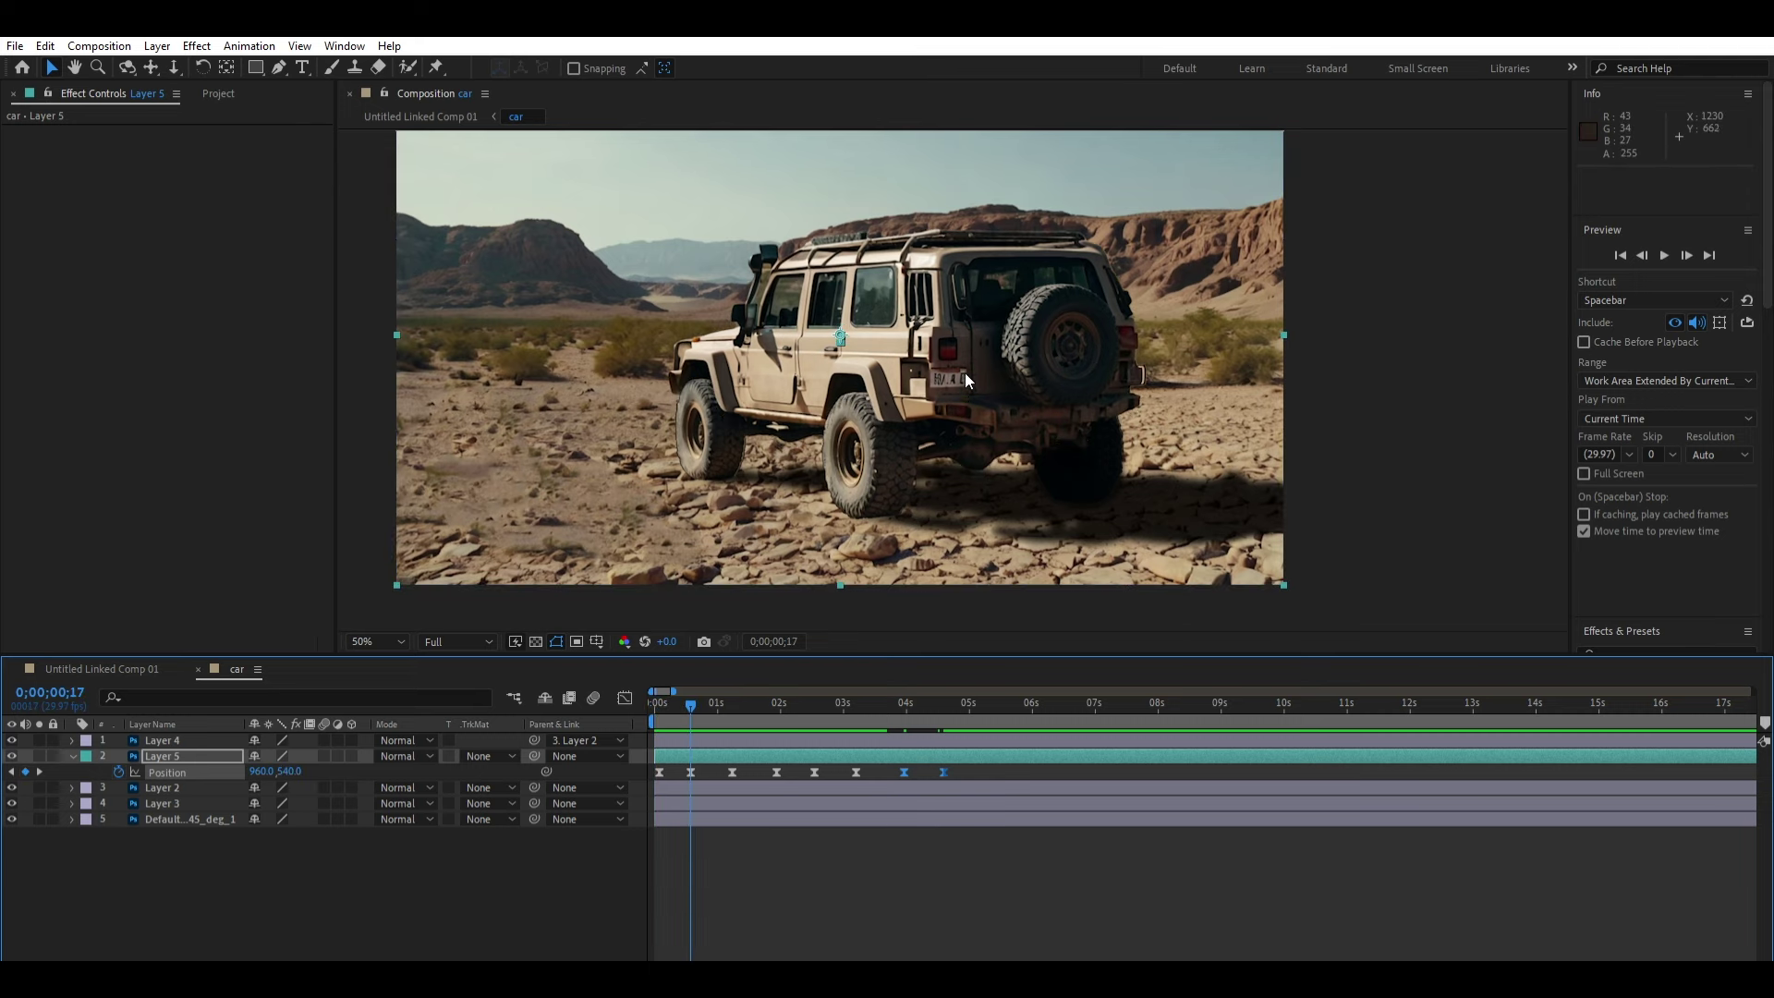
left_click_drag(965, 373, 927, 361)
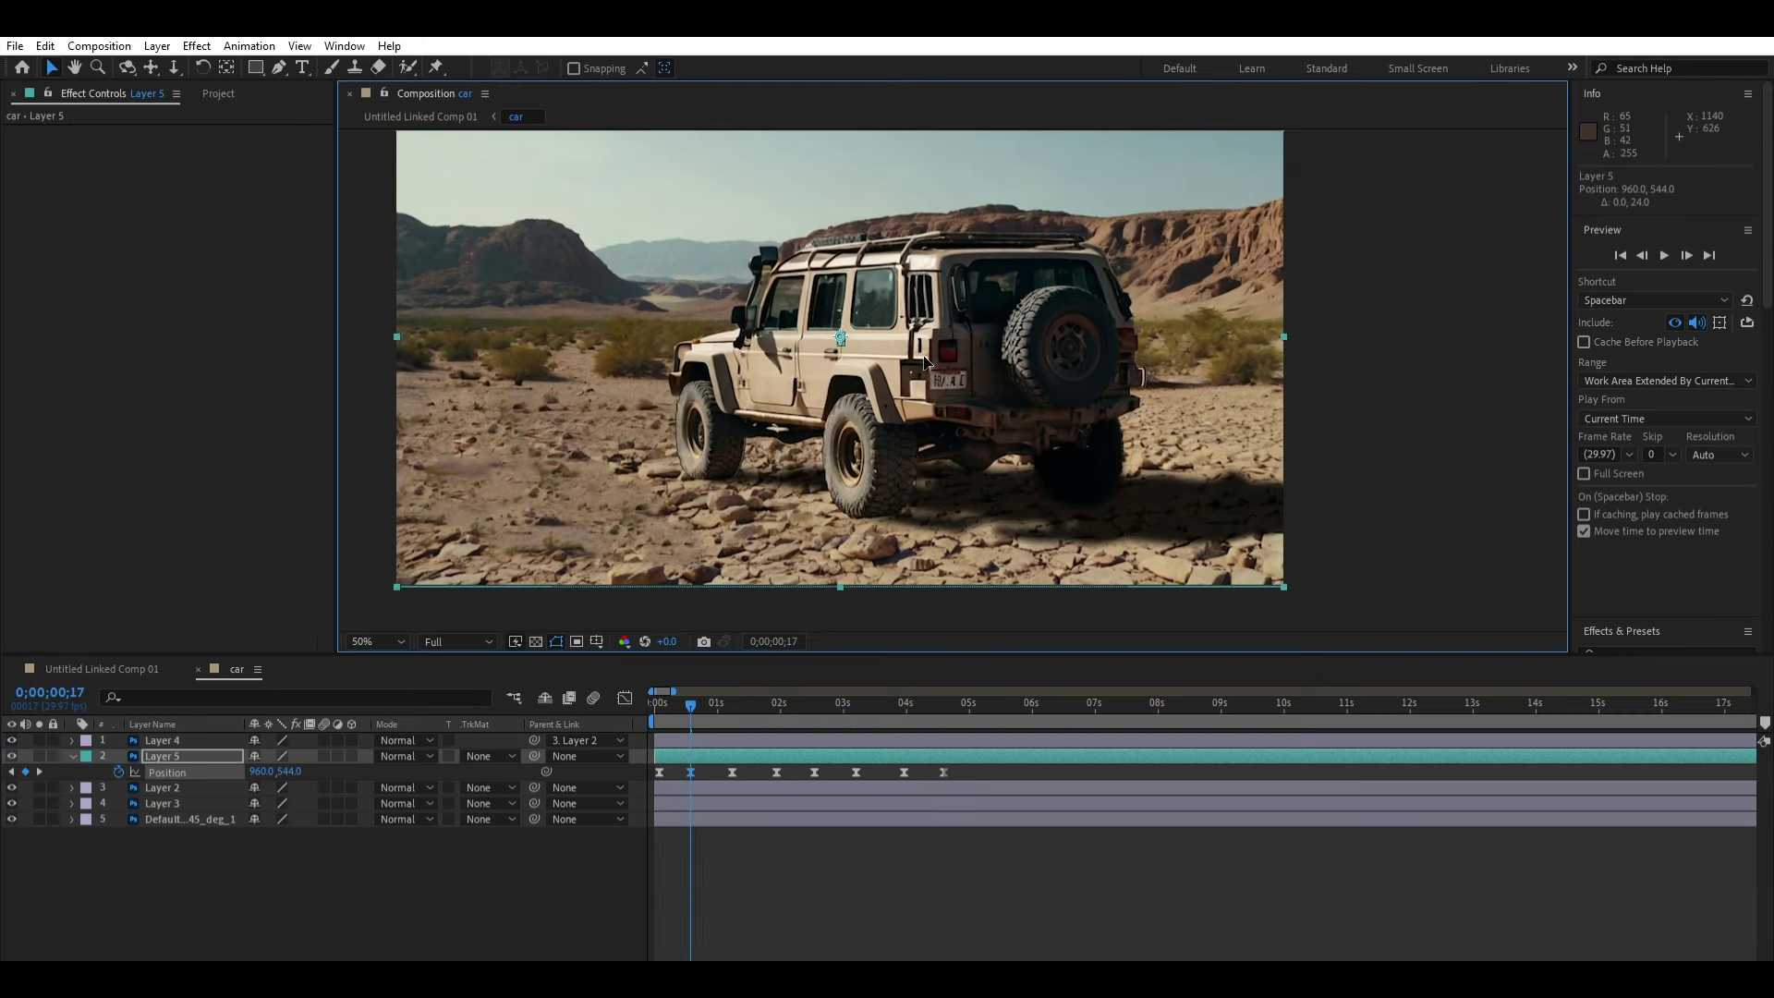
key("space")
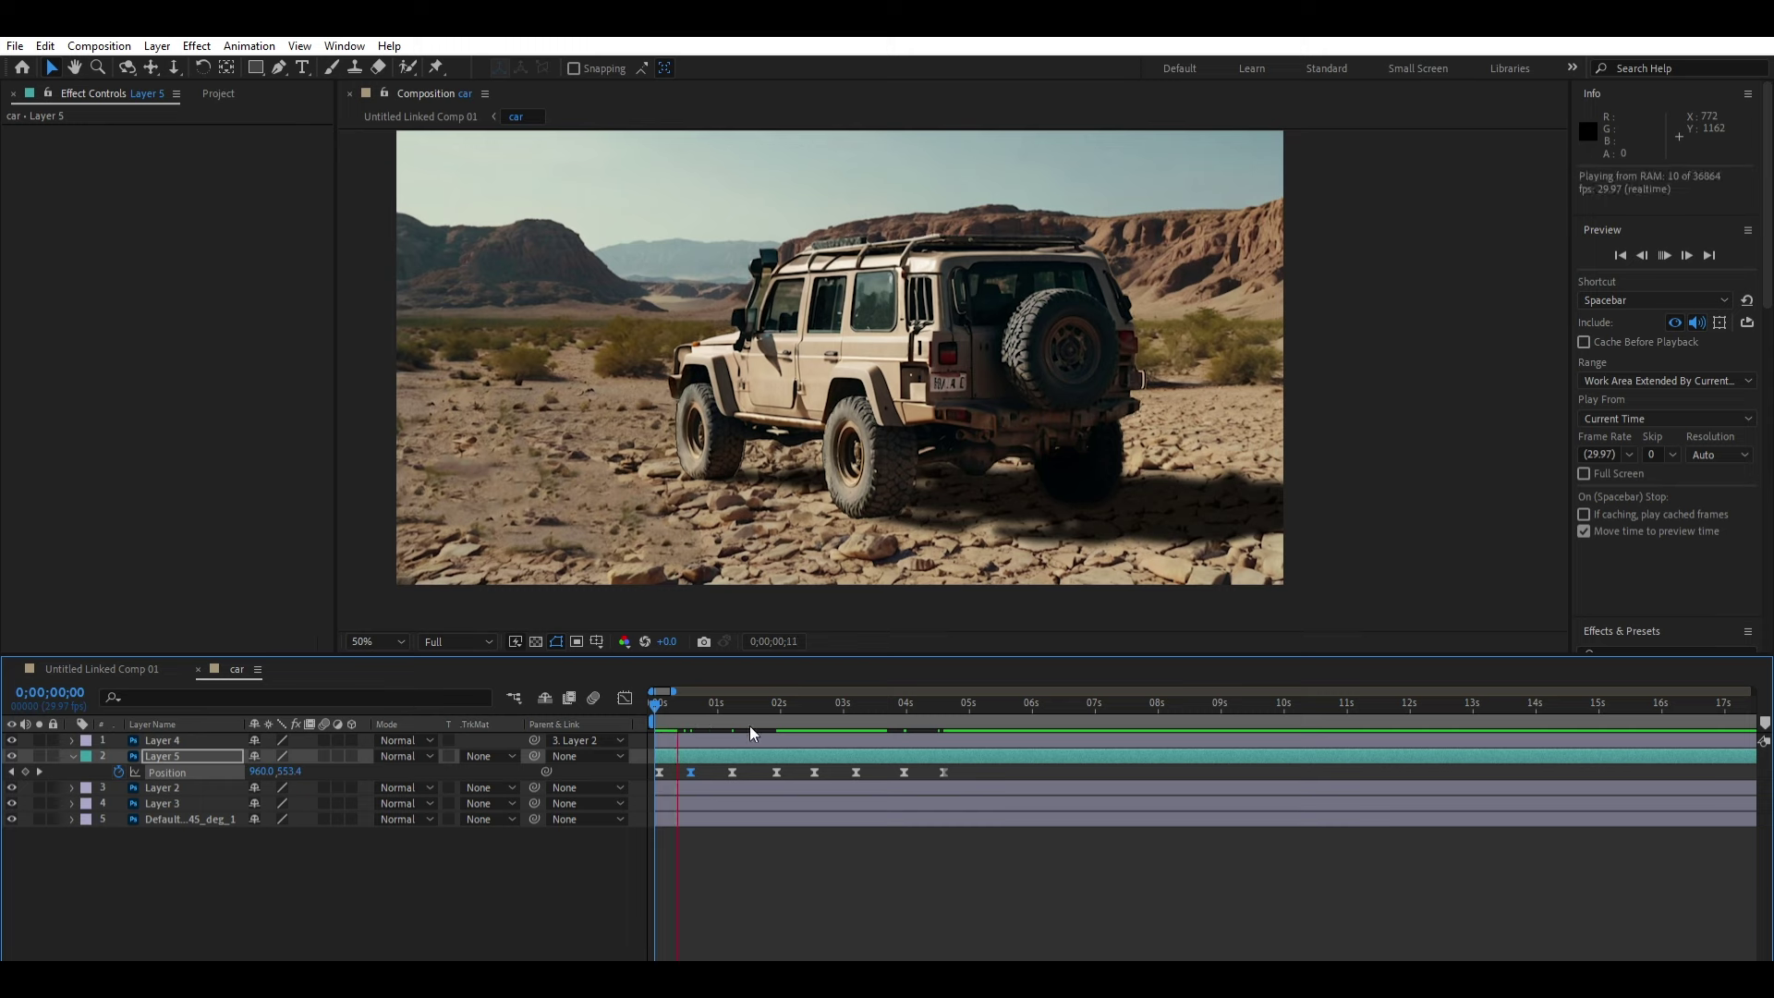
key("space")
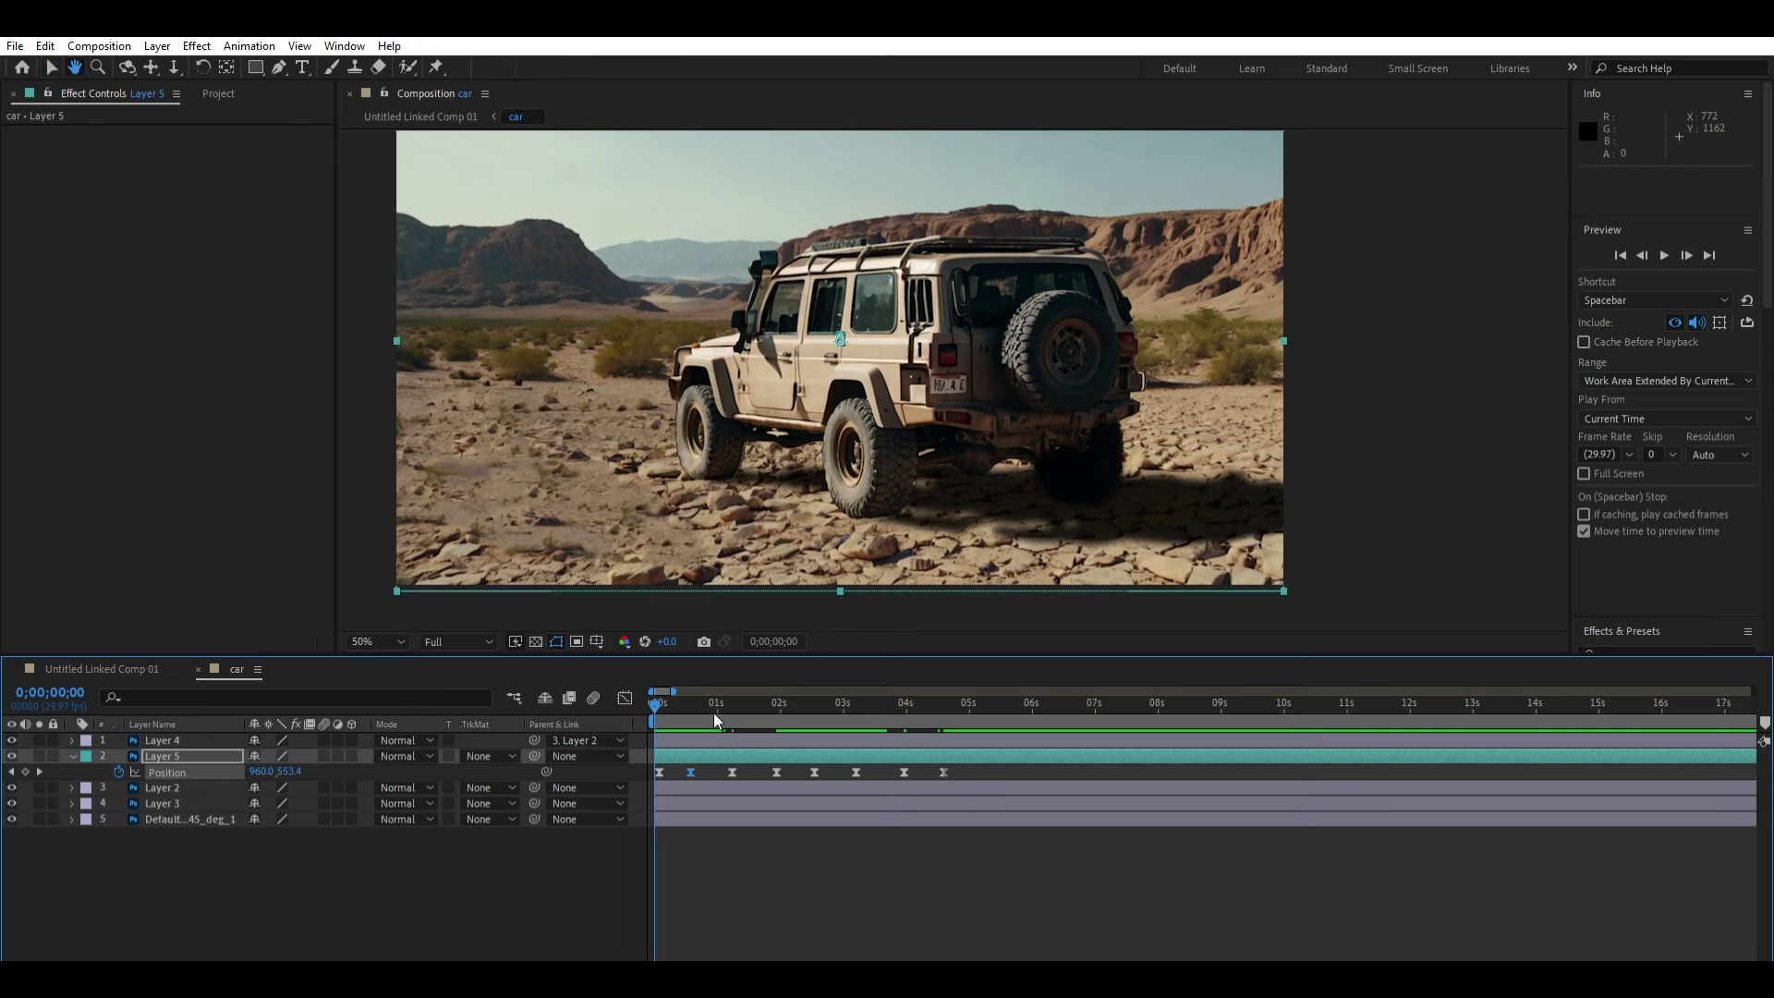
key("space")
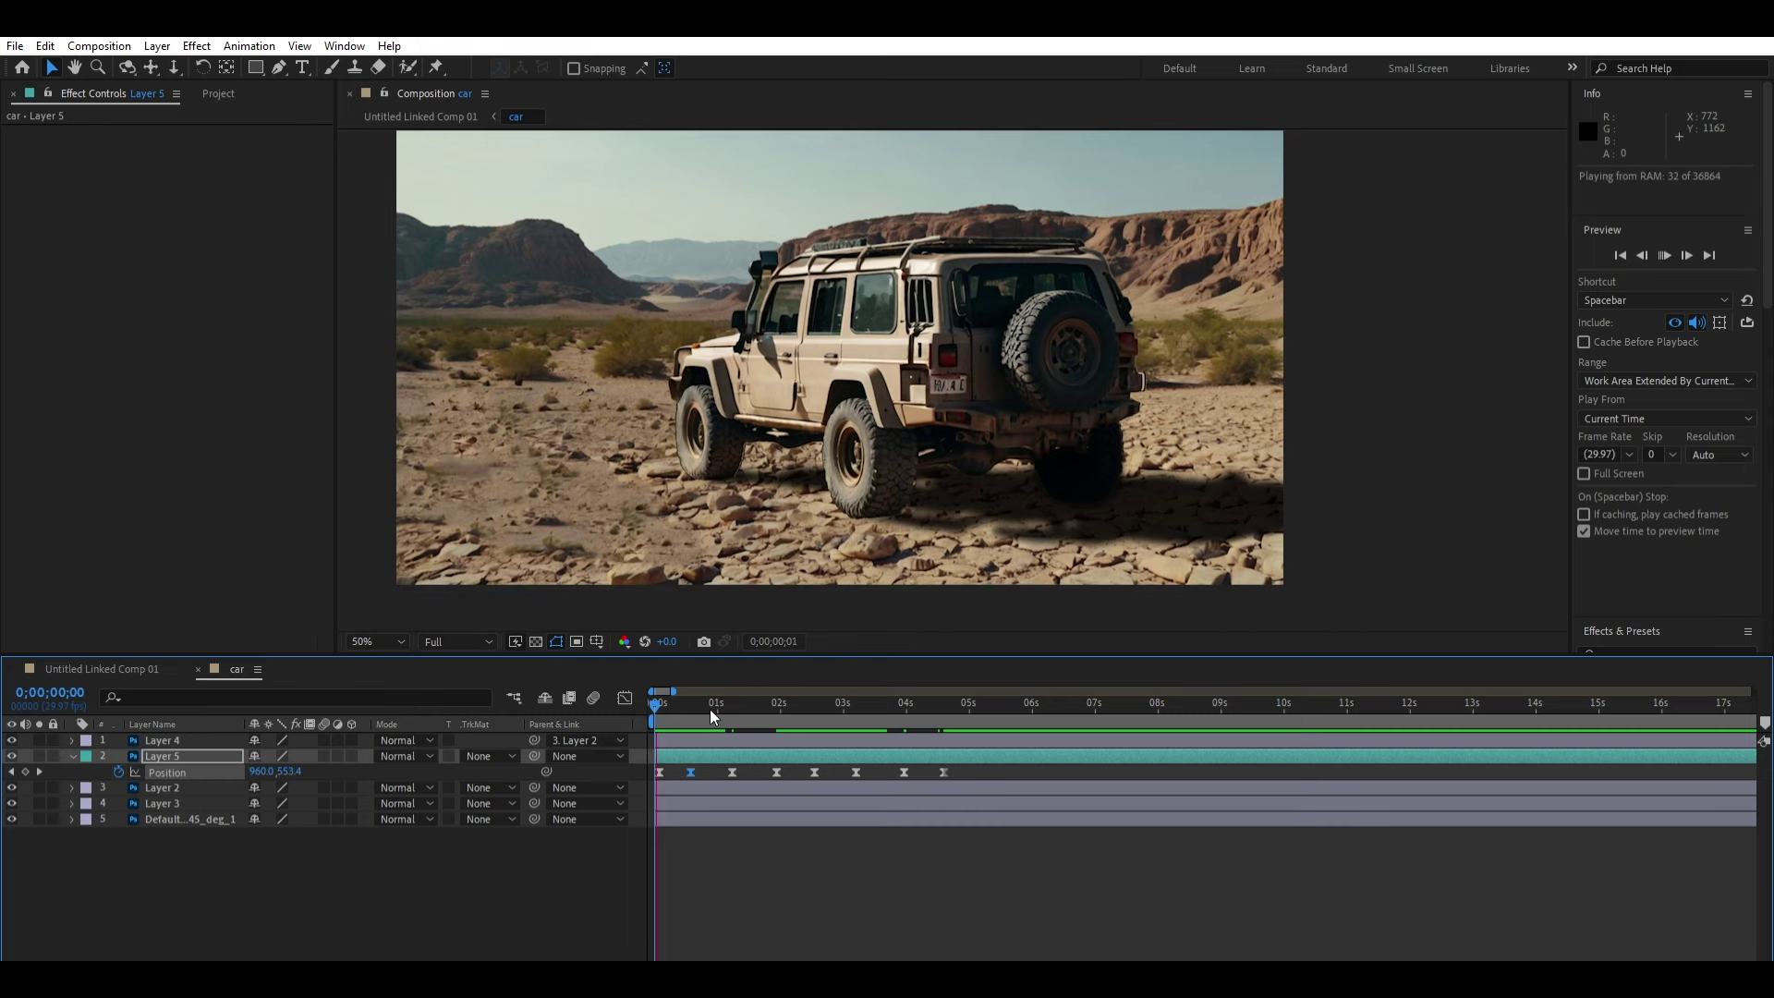
key("space")
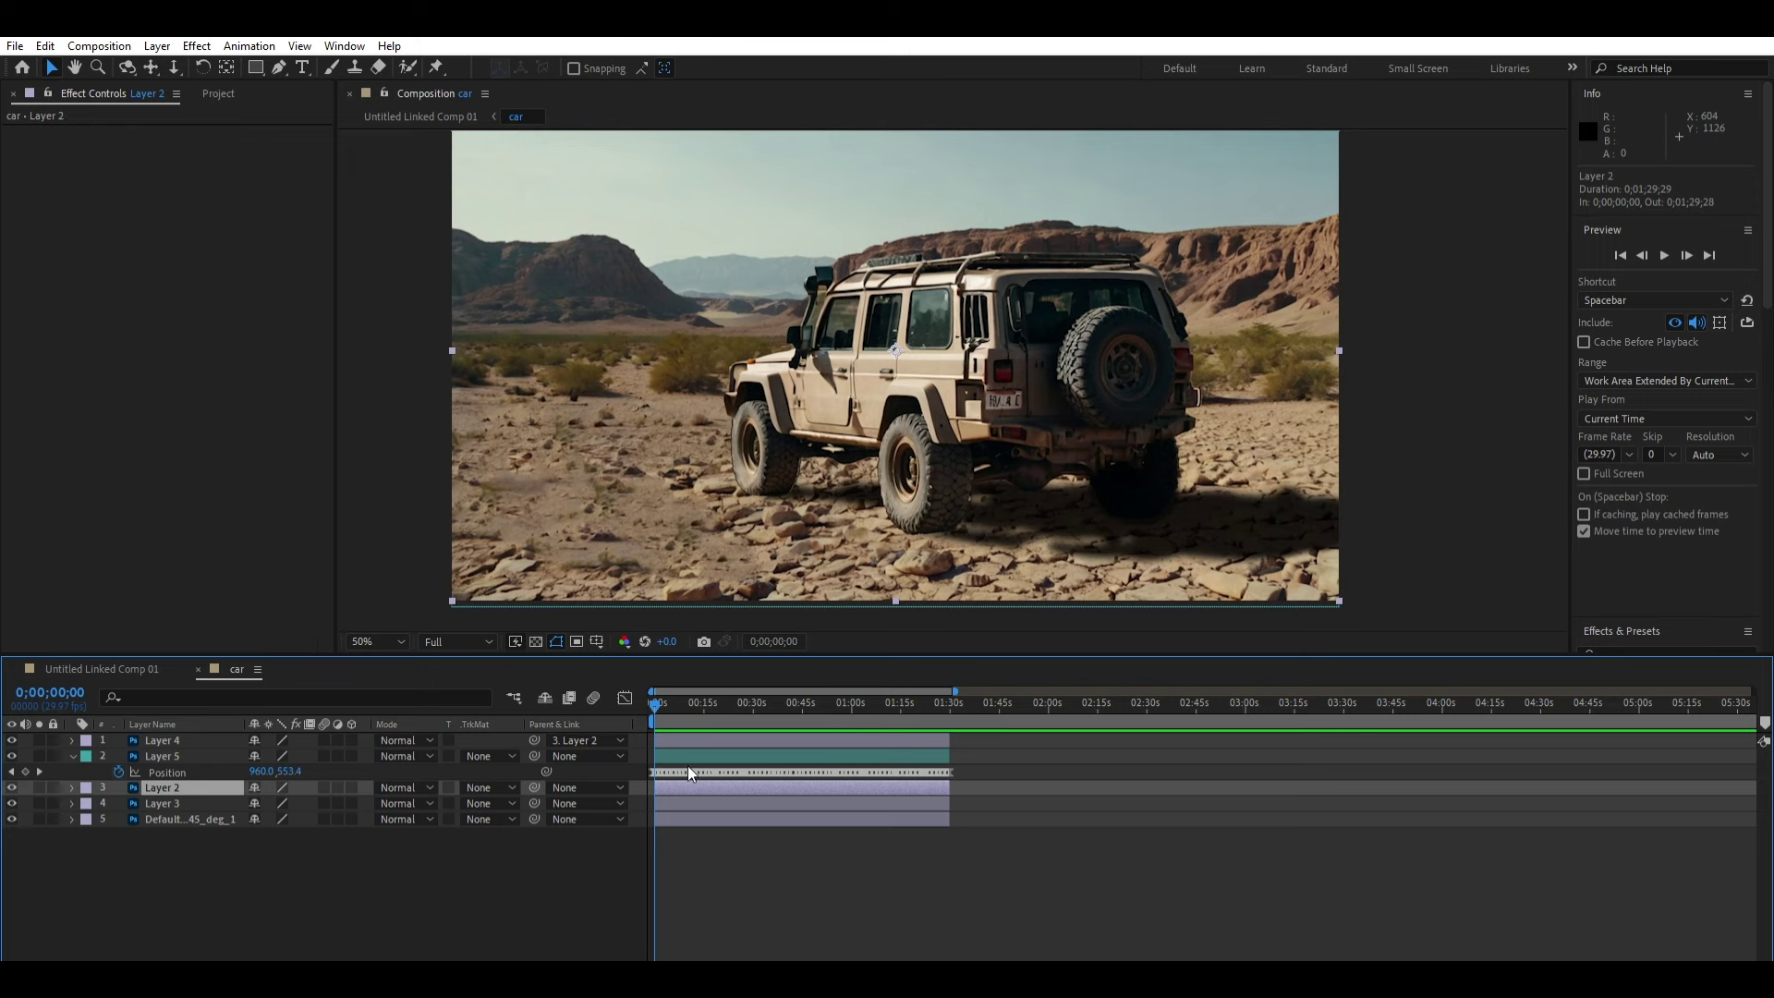
Step: Duplicate Layer 2, move the copy above Layer 5, and mask its front wheel with a rectangle
key("ctrl+d")
left_click_drag(175, 787, 193, 748)
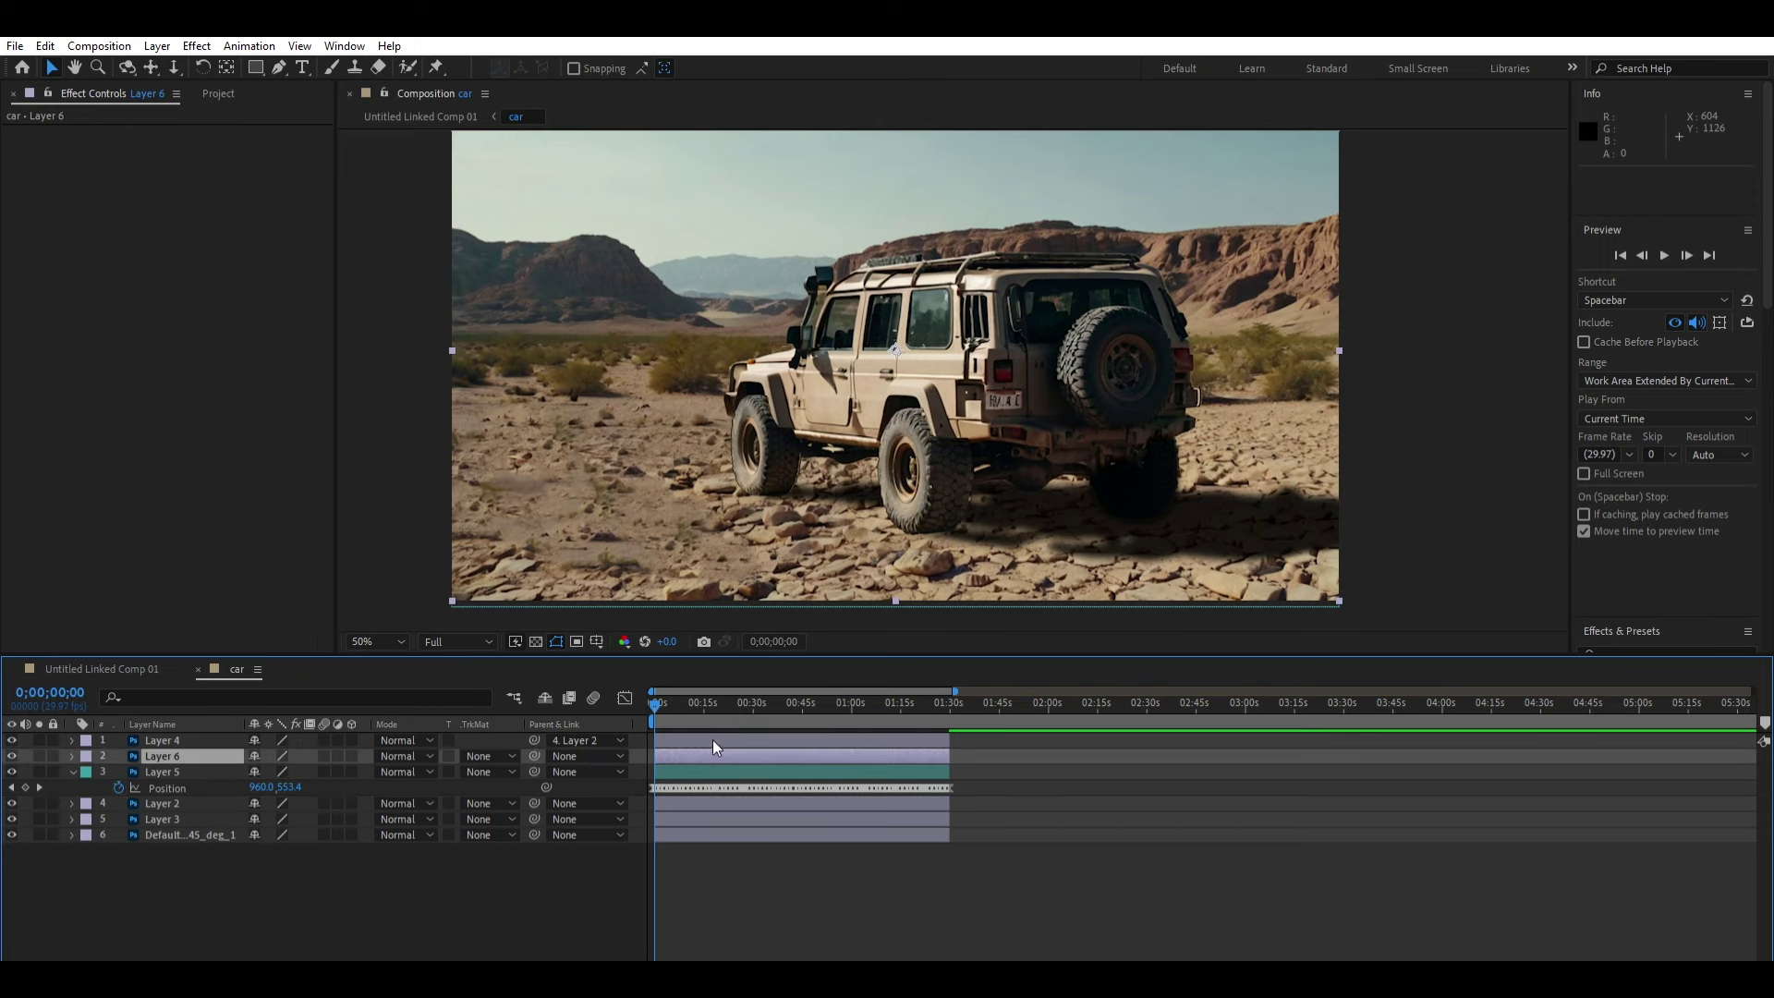
key("q")
left_click_drag(760, 451, 711, 372)
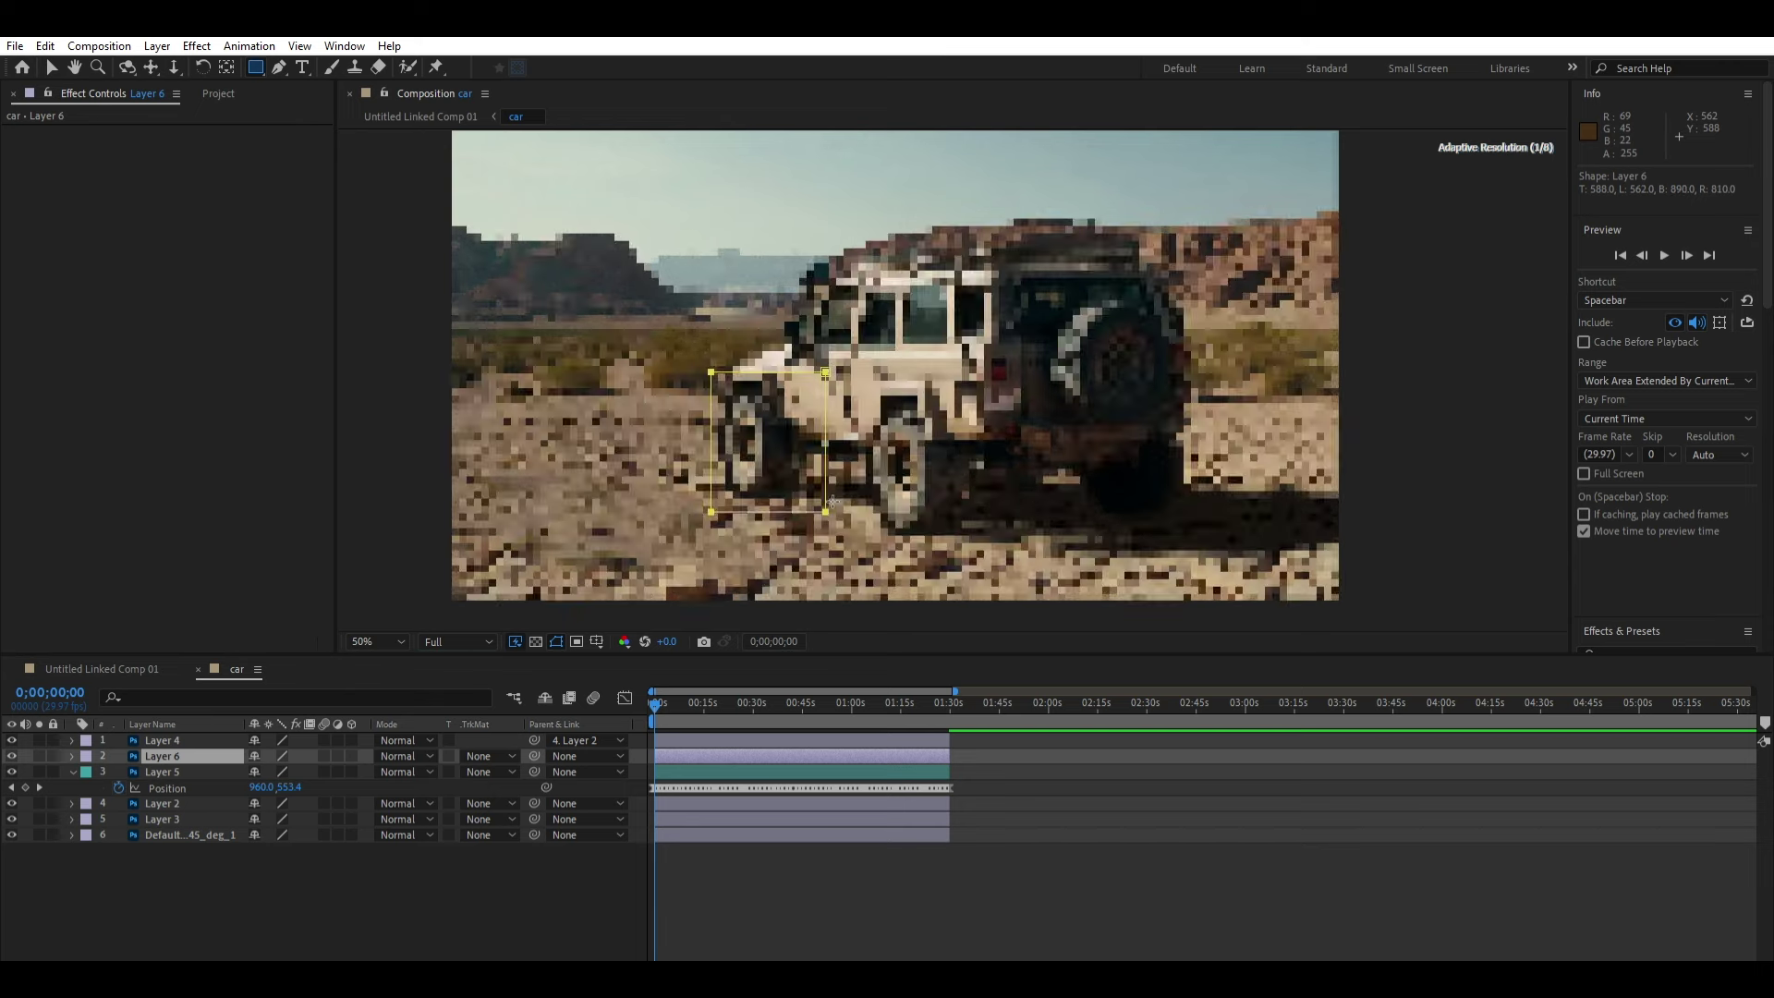
left_click_drag(812, 462, 826, 513)
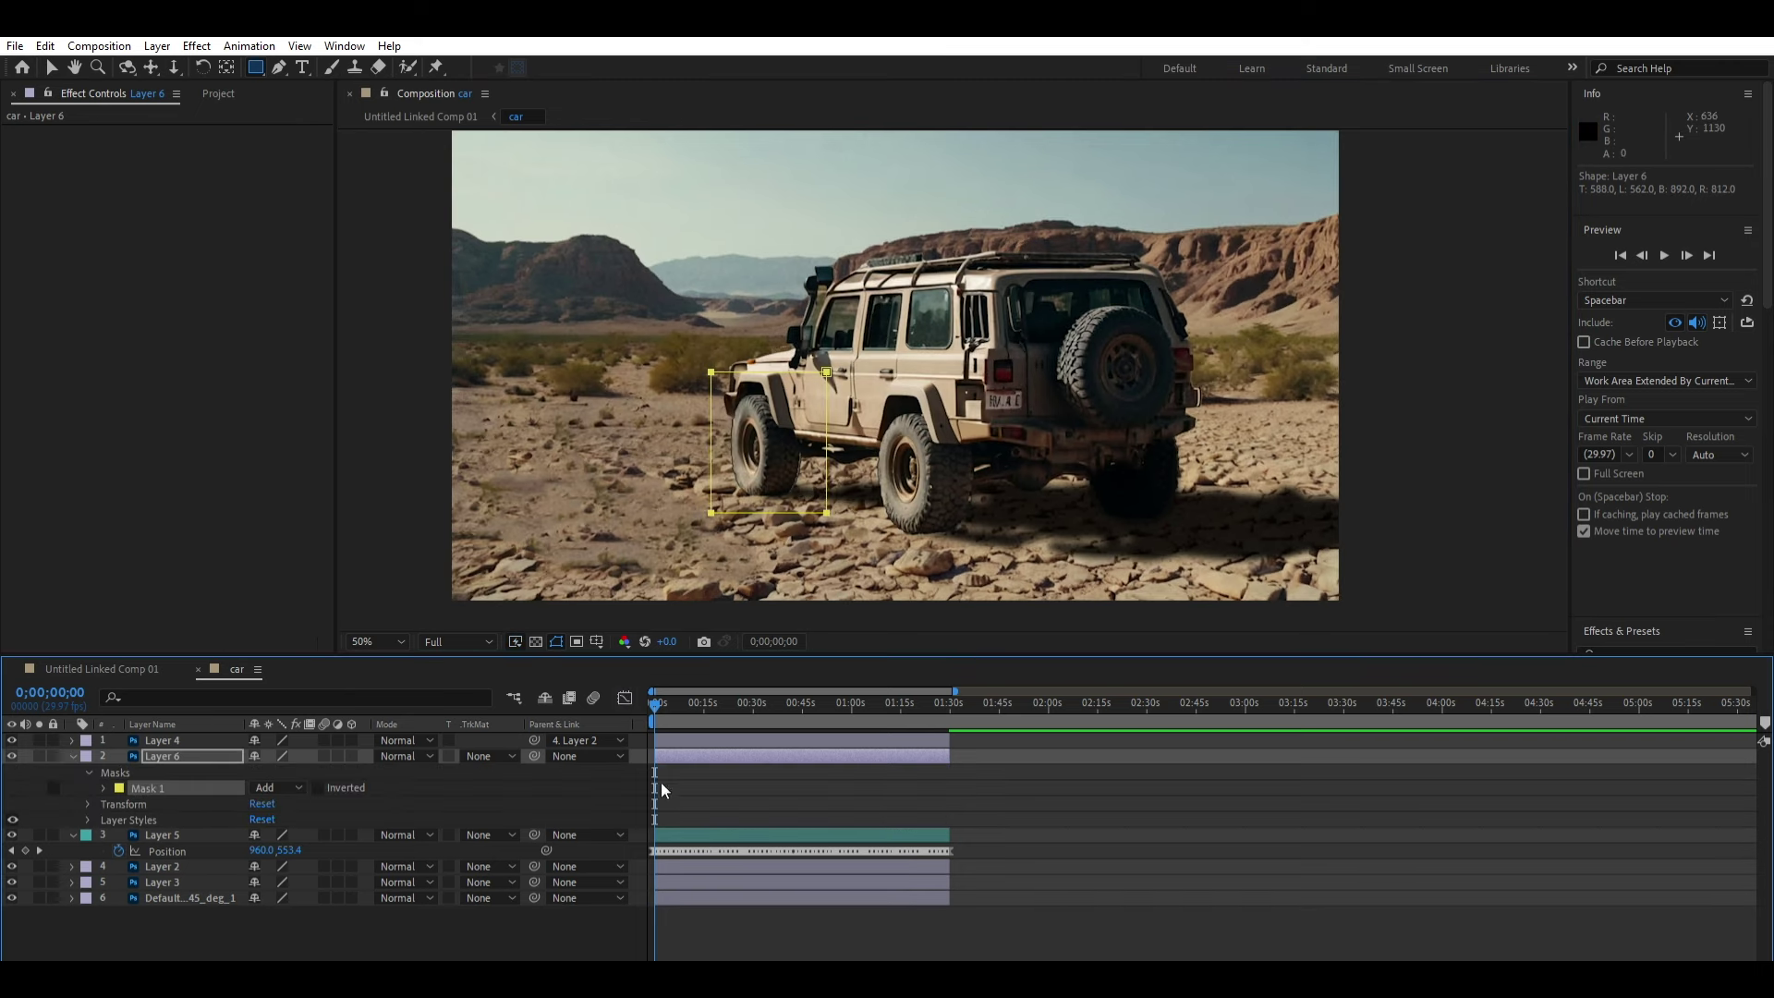
Step: Draw a matching front-wheel mask on Layer 2, invert it, and preview
left_click(677, 864)
left_click_drag(675, 361, 830, 515)
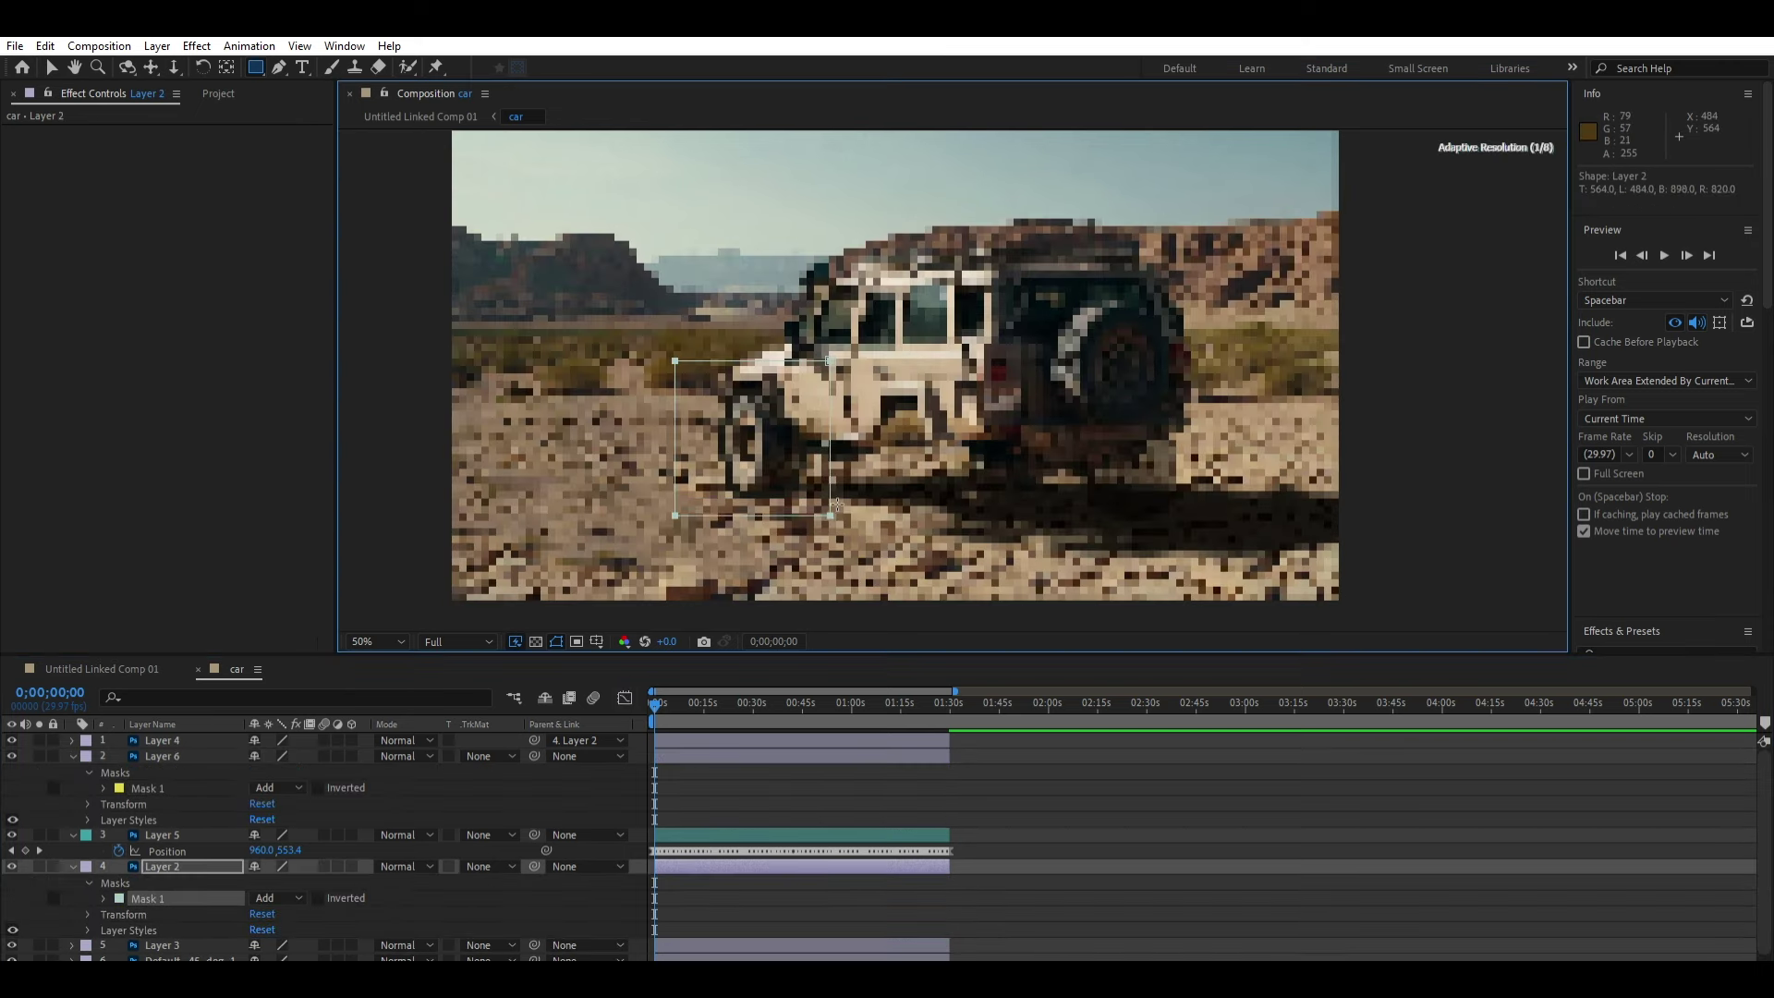
left_click(765, 856)
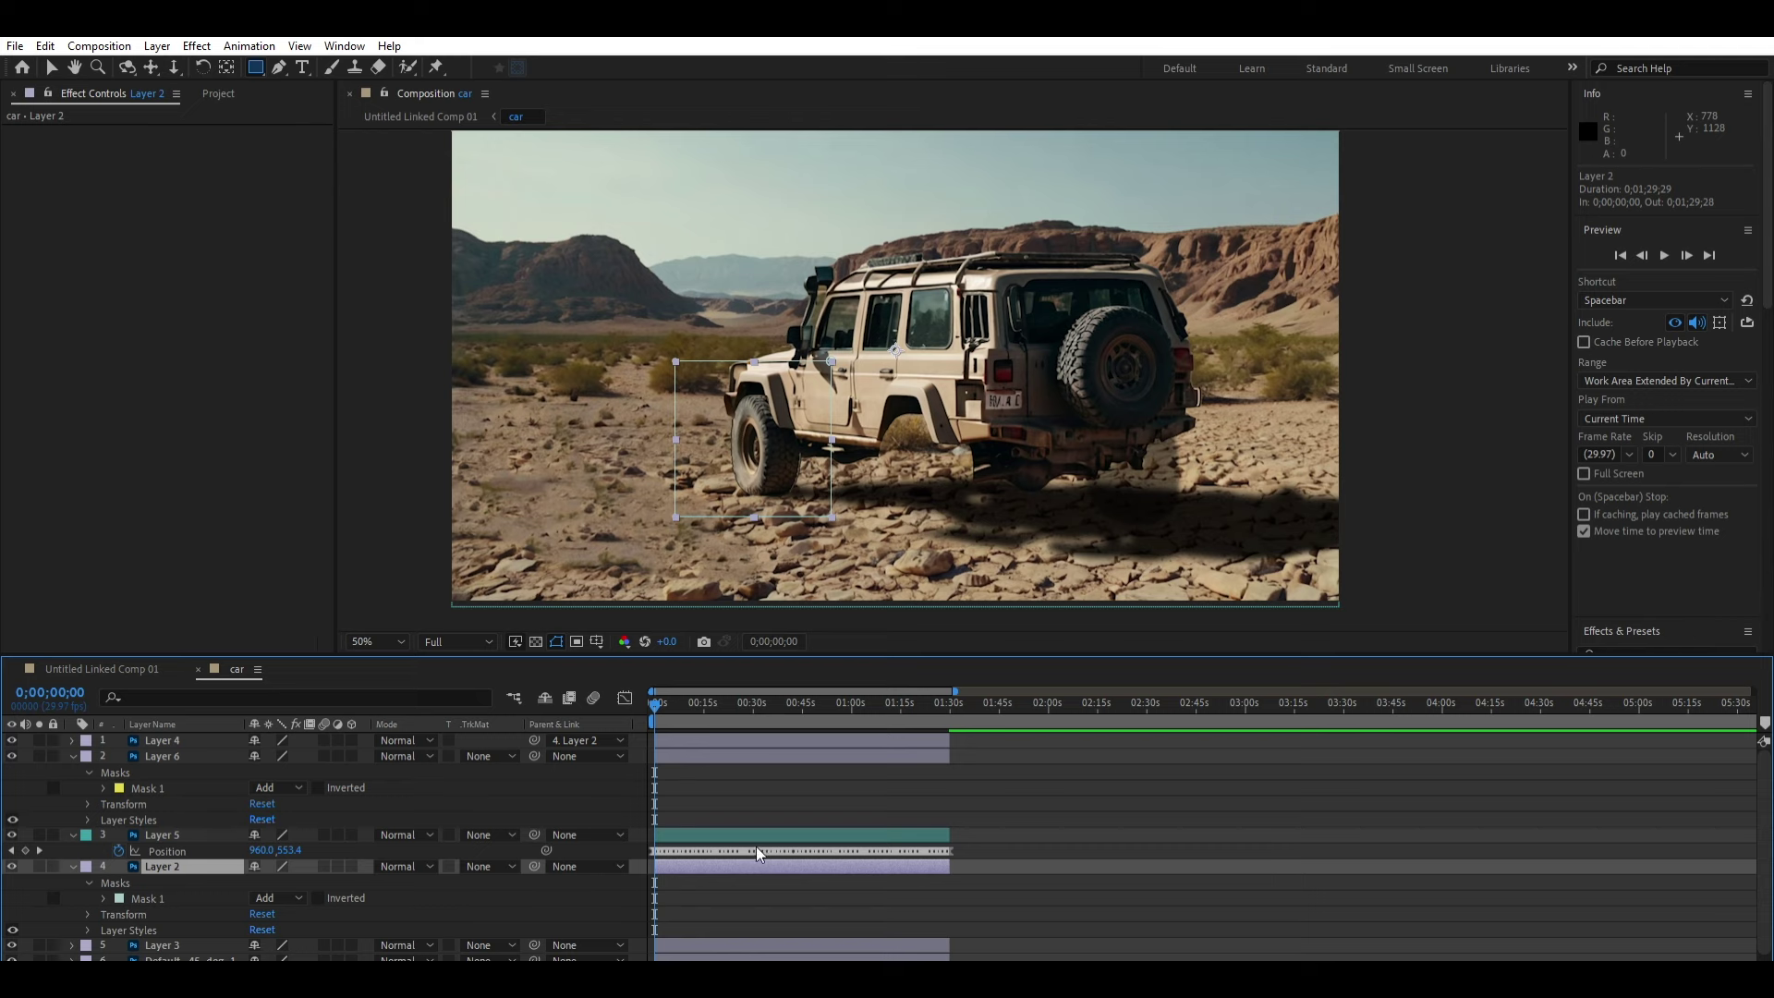
left_click(319, 897)
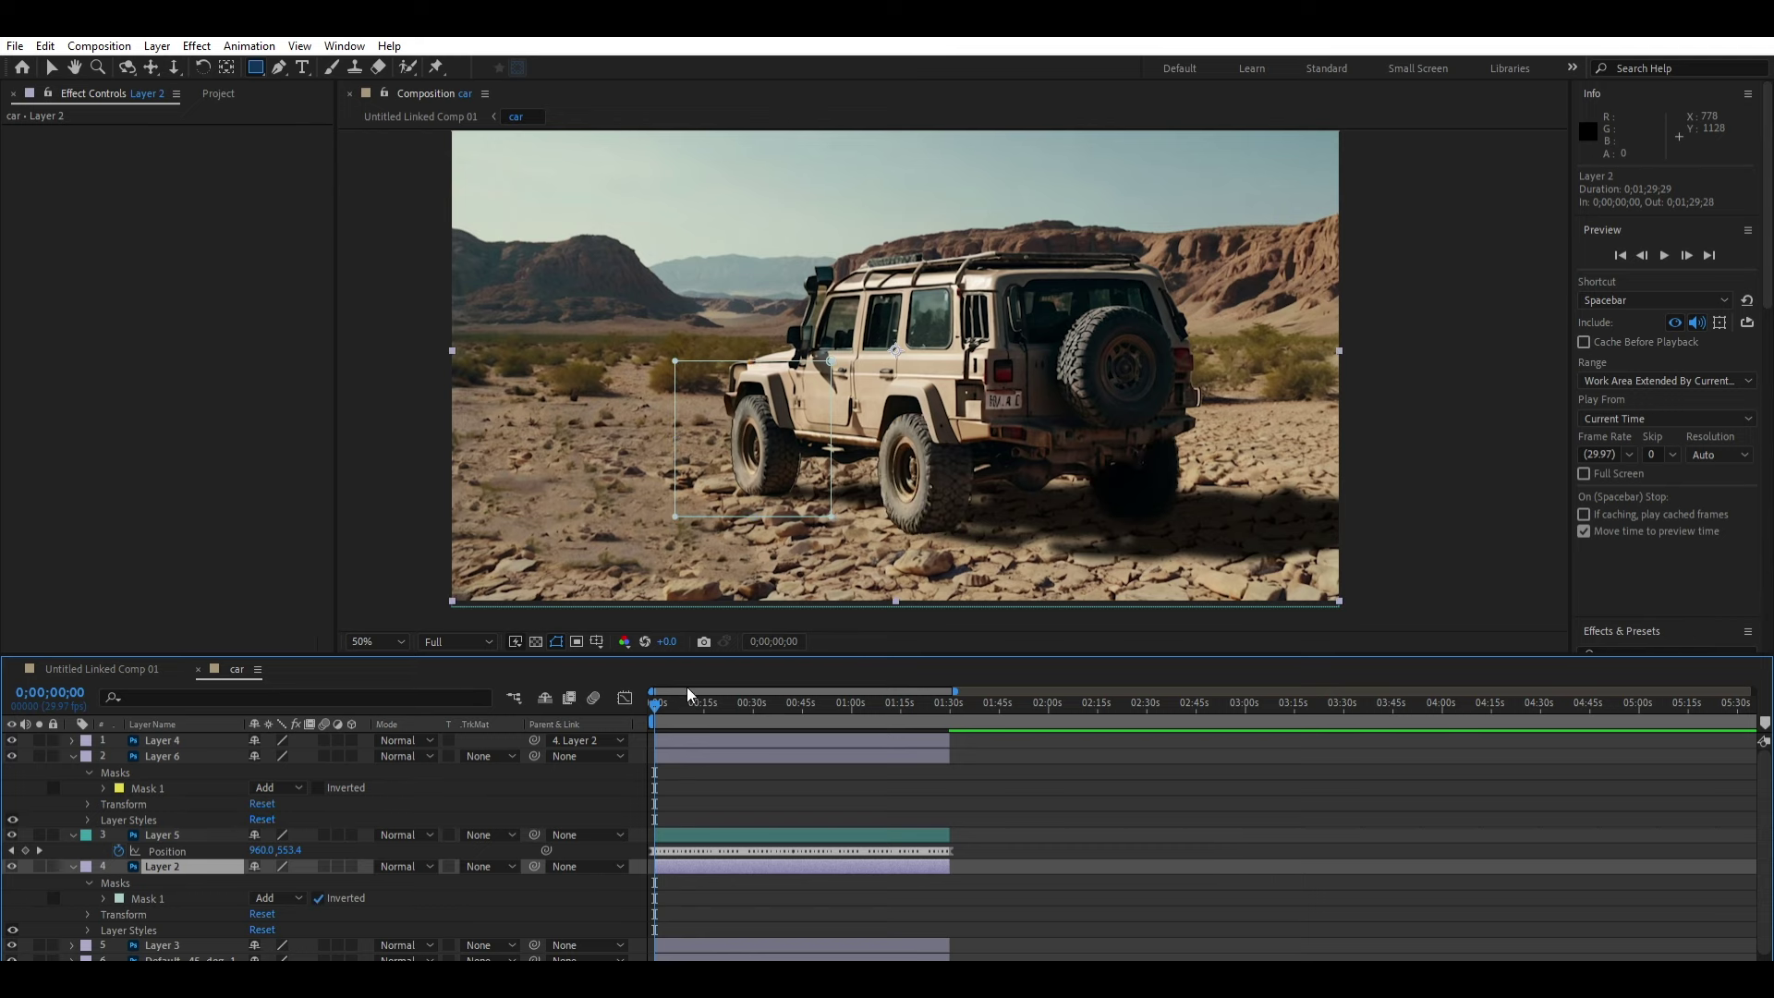
key("space")
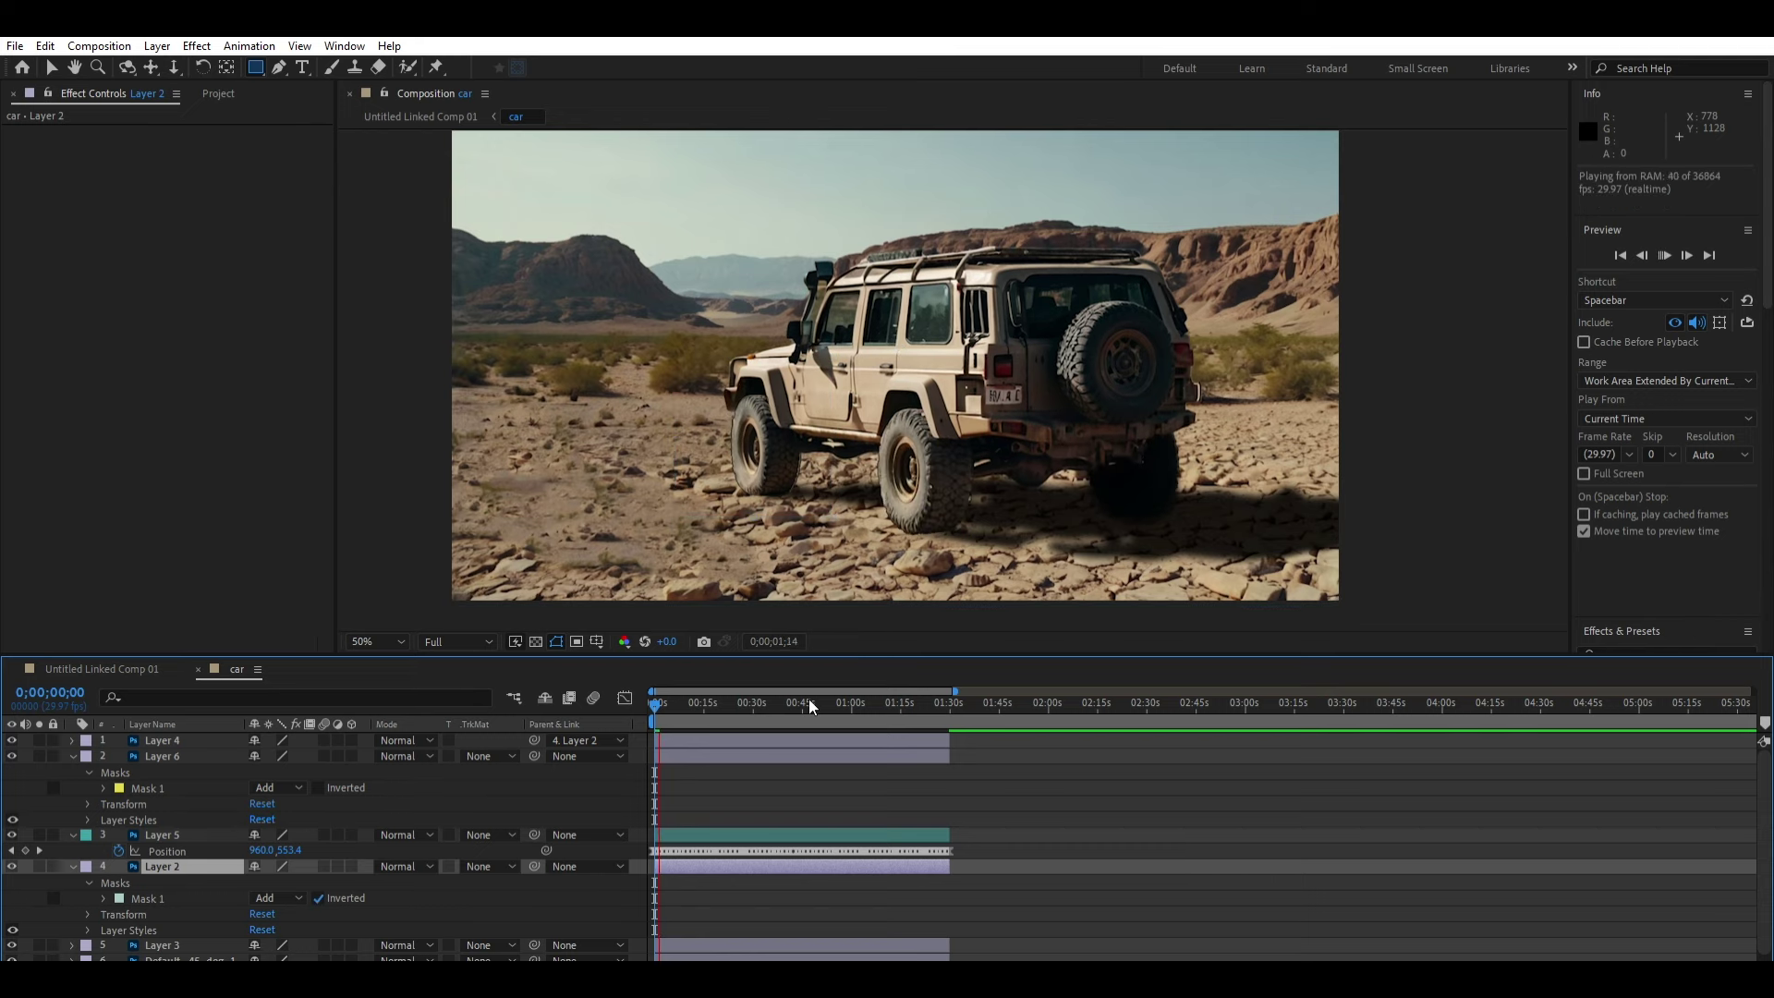
key("space")
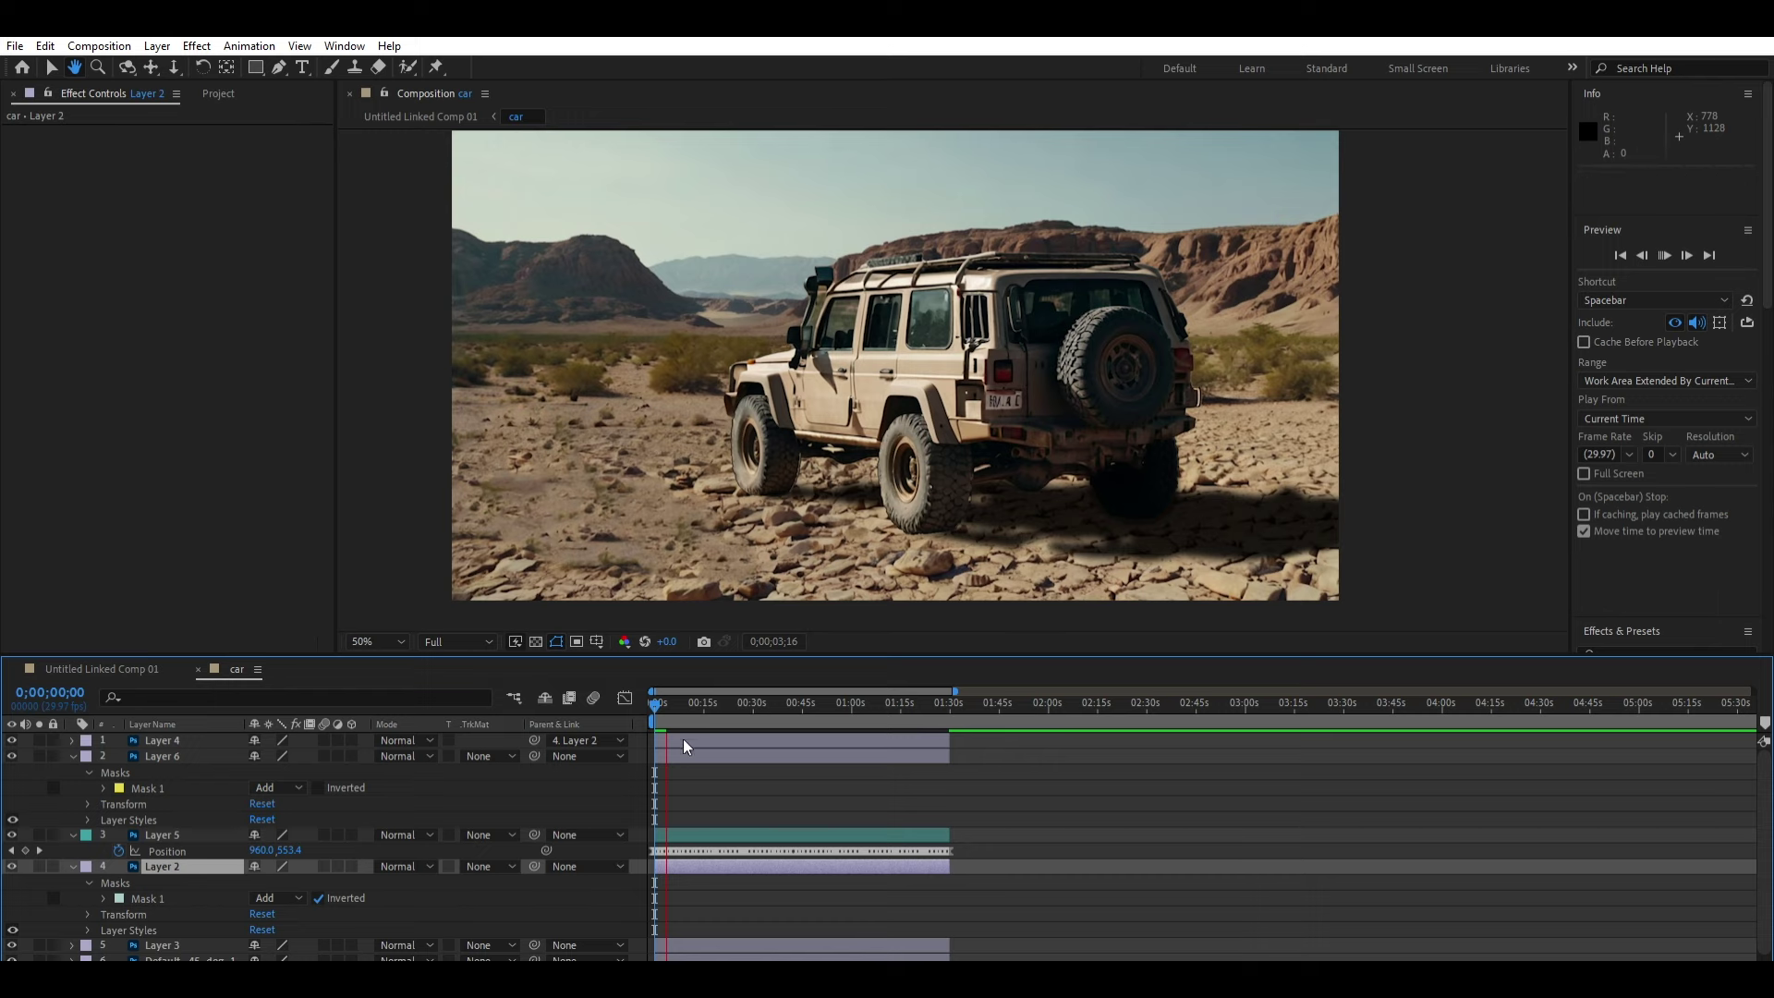
Step: Draw a second rectangle mask on Layer 6 covering the front wheel and scrub to check it
left_click(725, 756)
scroll(852, 440, "up", 3)
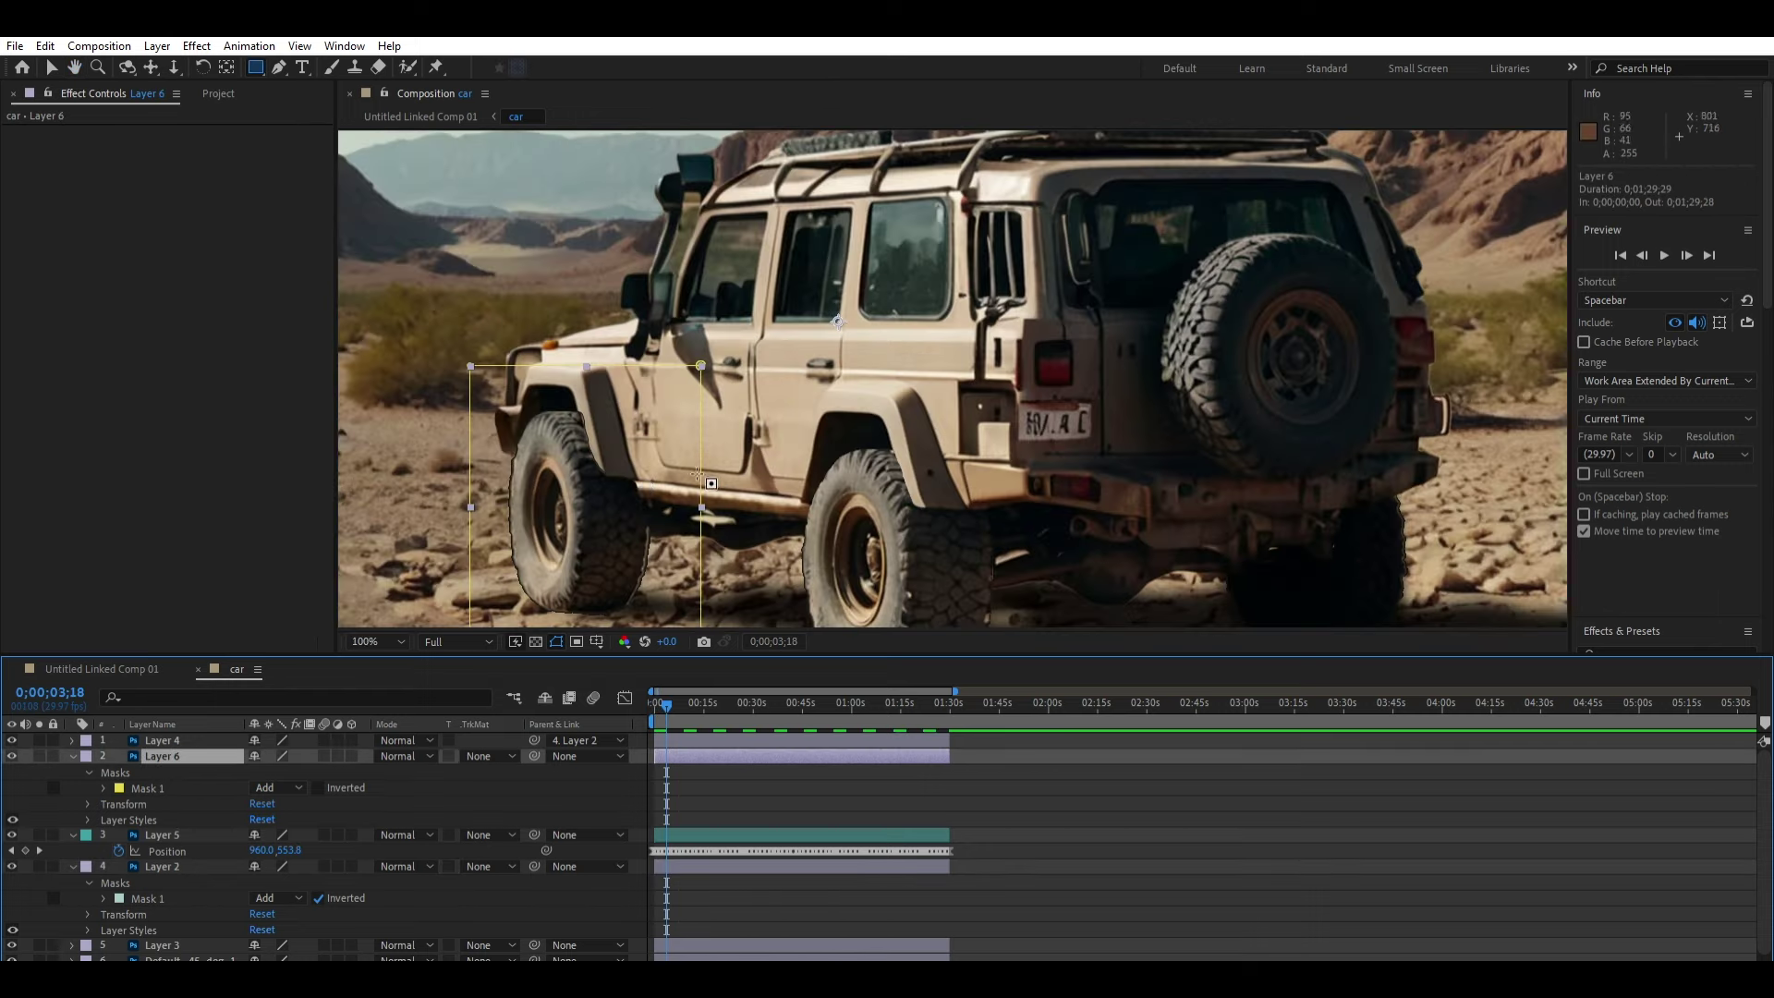
left_click_drag(768, 366, 738, 370)
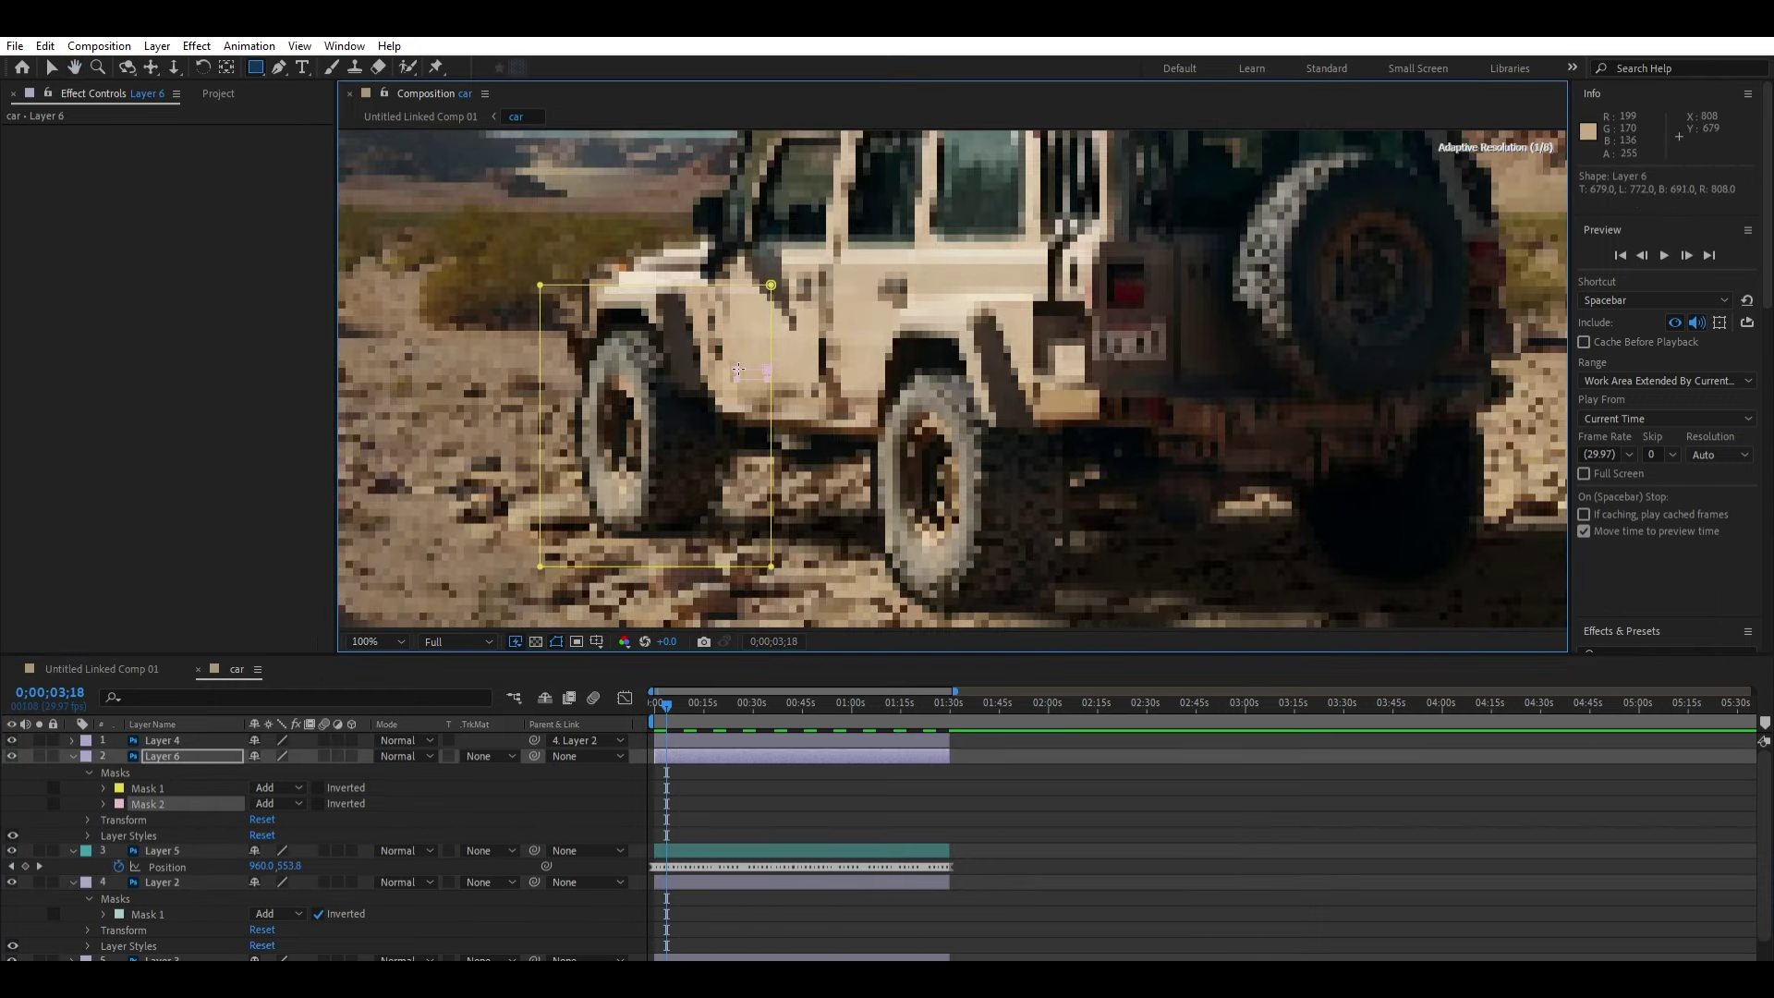
left_click_drag(692, 469, 672, 530)
left_click_drag(697, 706, 671, 688)
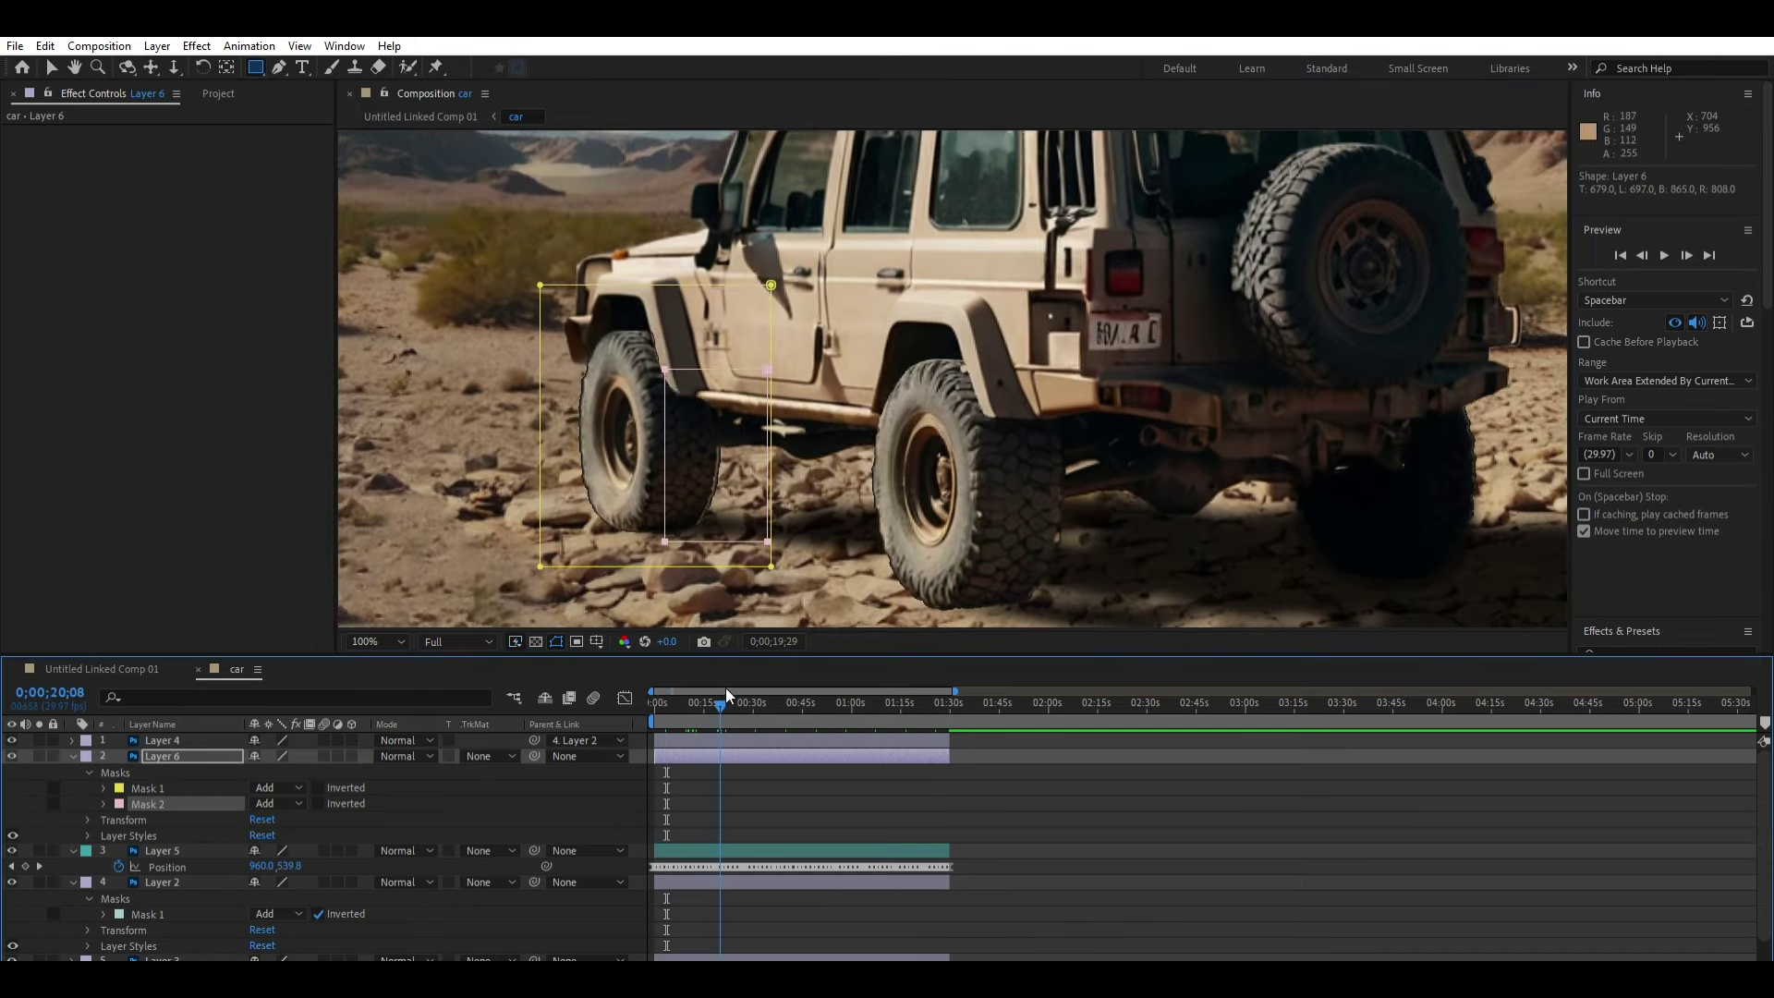
Step: Restore an accidentally deleted Layer 6, expand its masks, and select Mask 2
left_click(686, 737)
key("Delete")
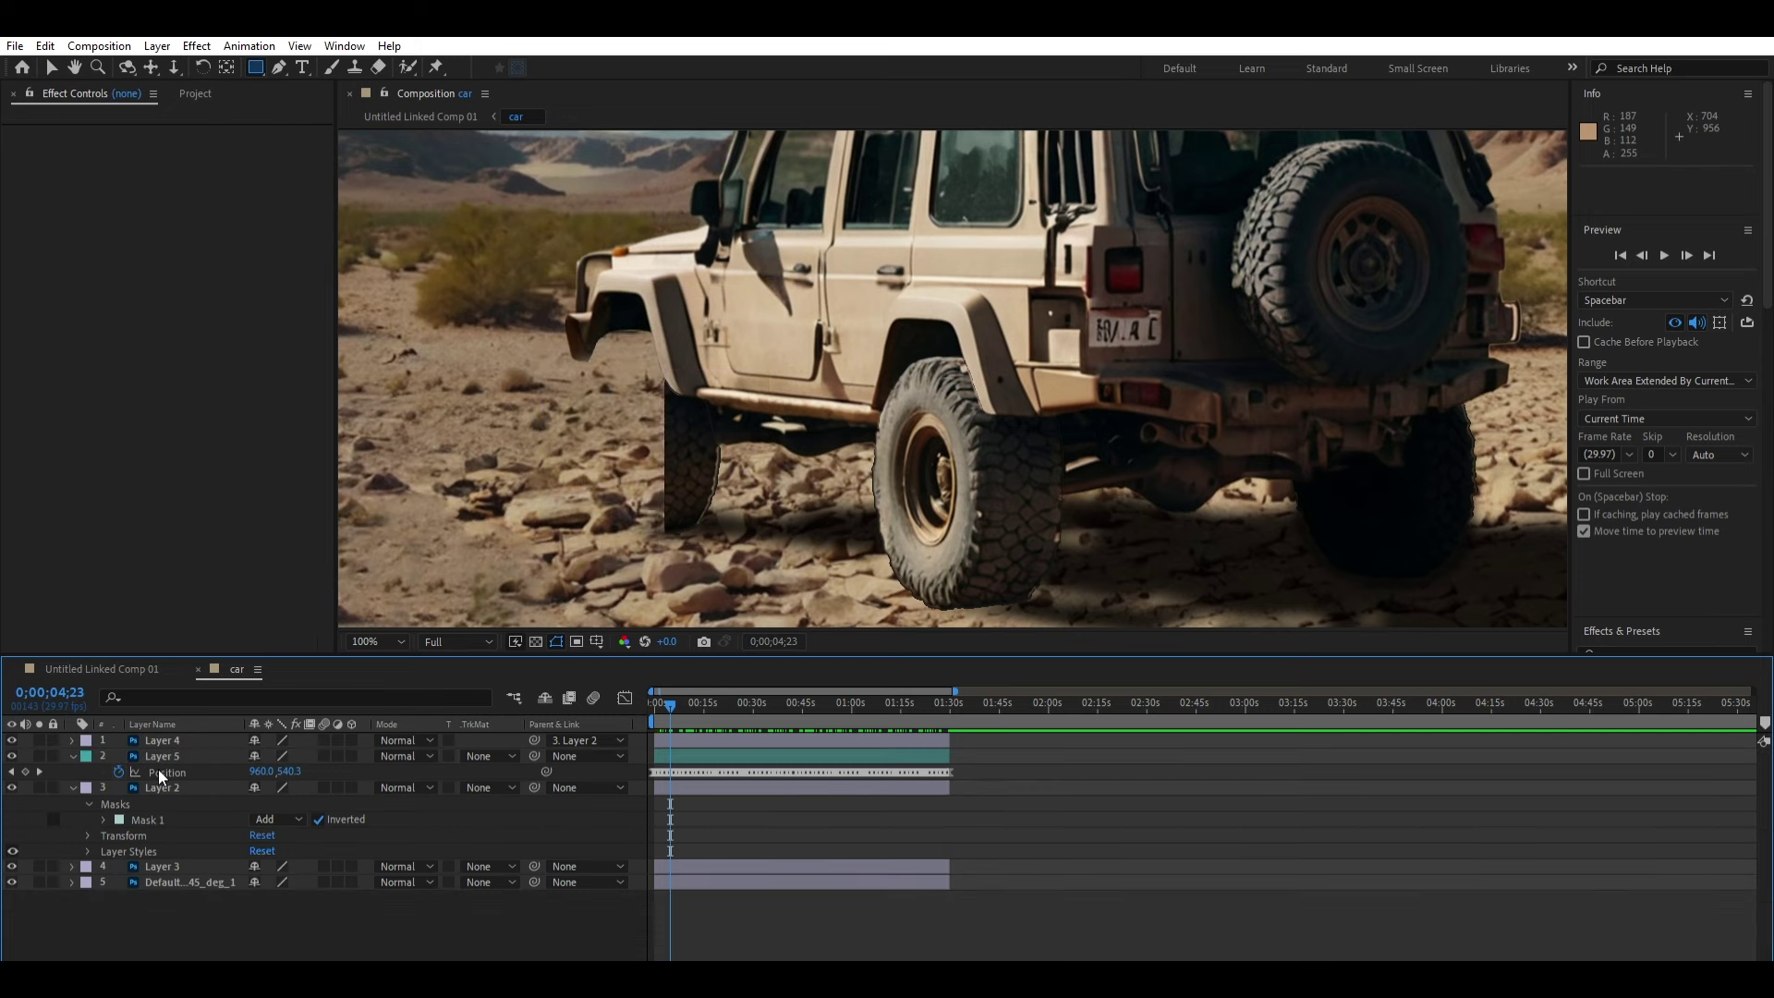
key("ctrl+z")
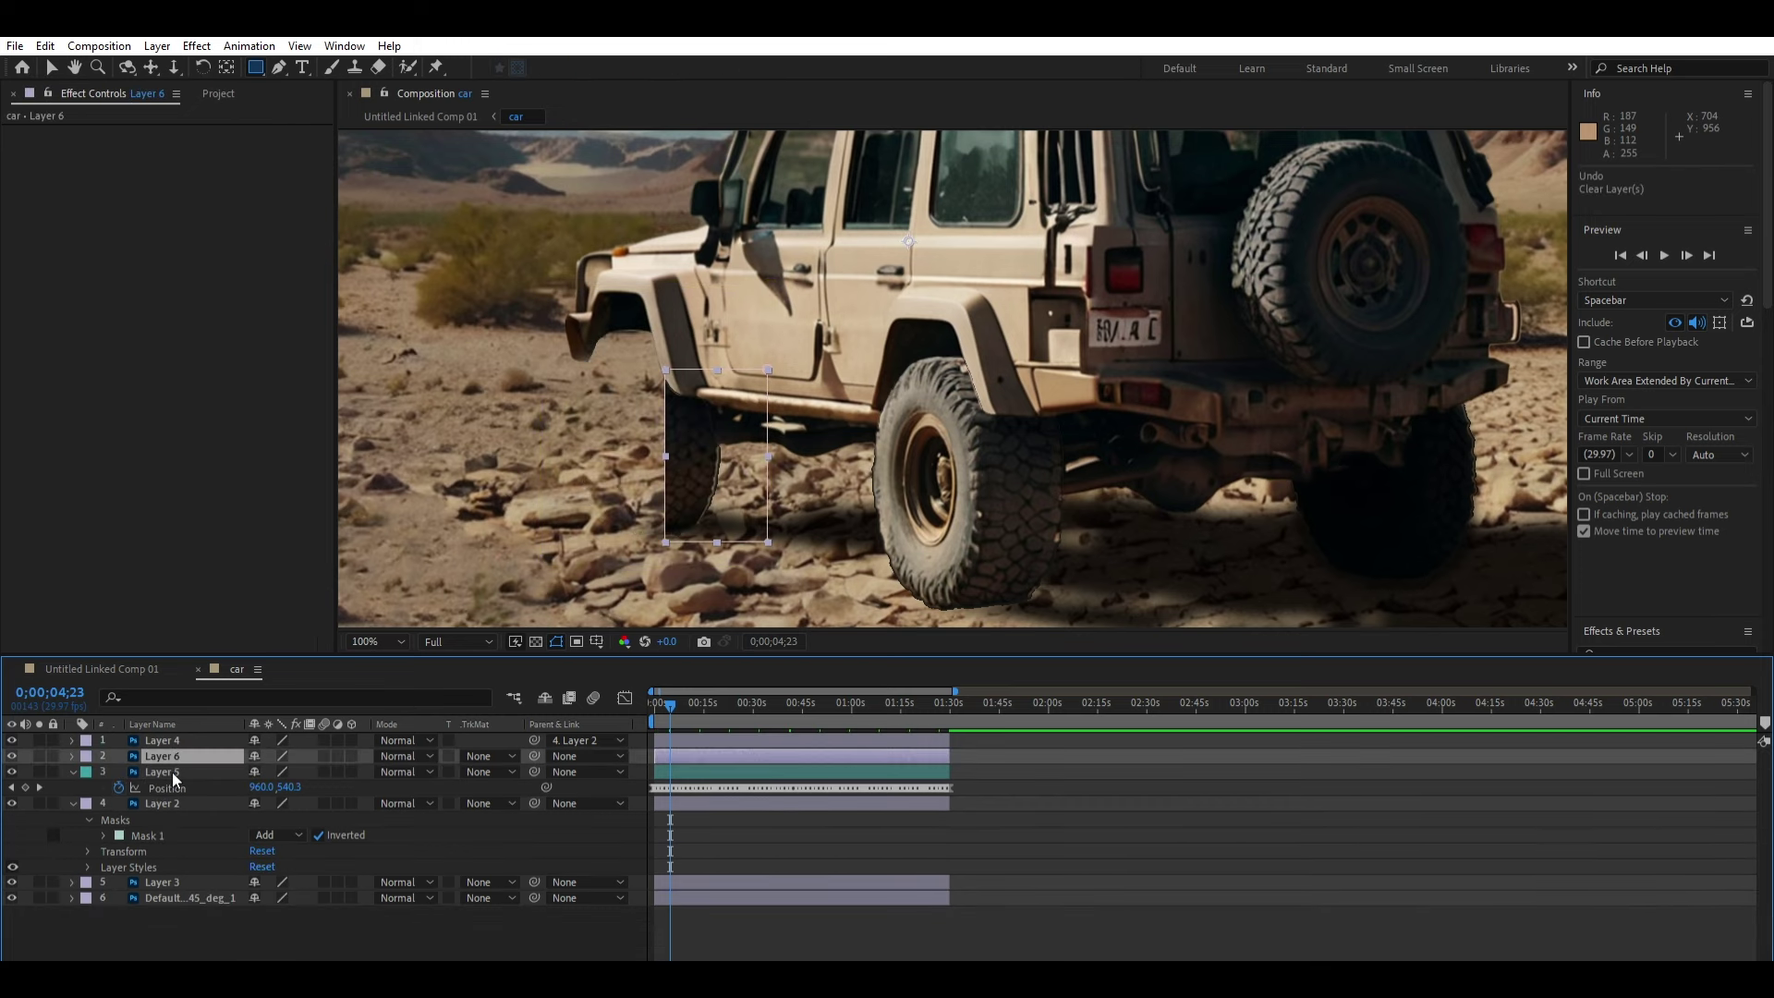
left_click(171, 769)
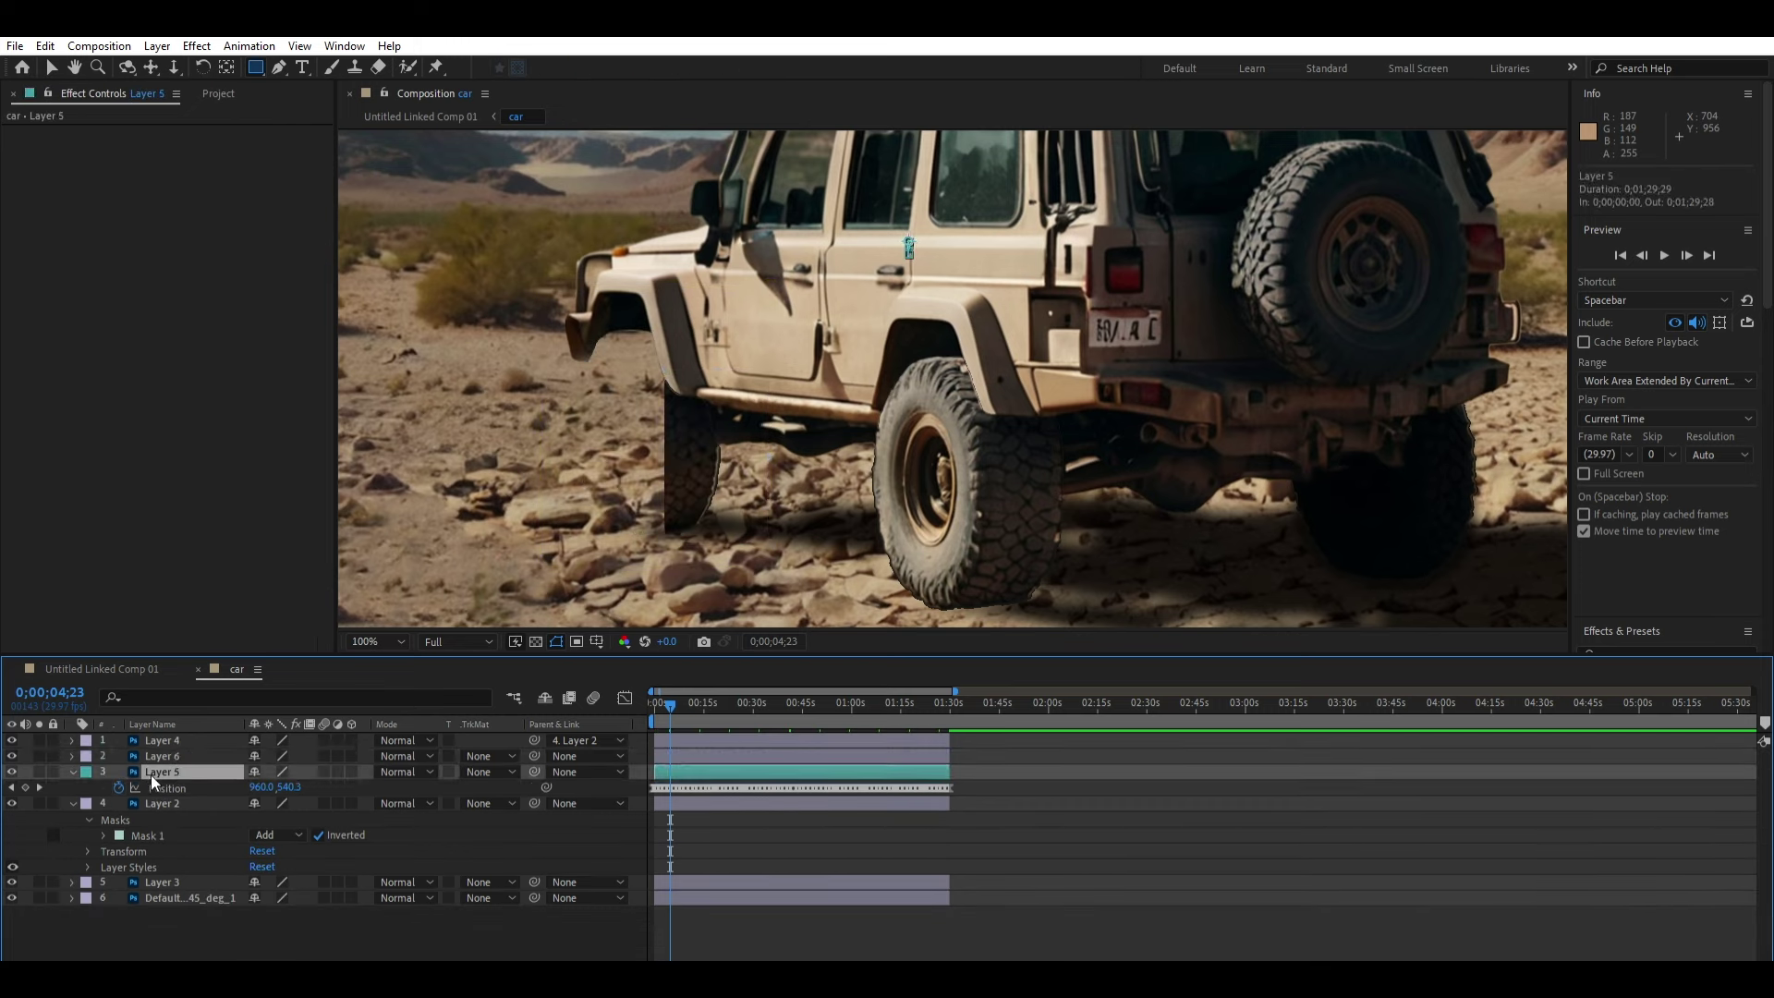
left_click(72, 756)
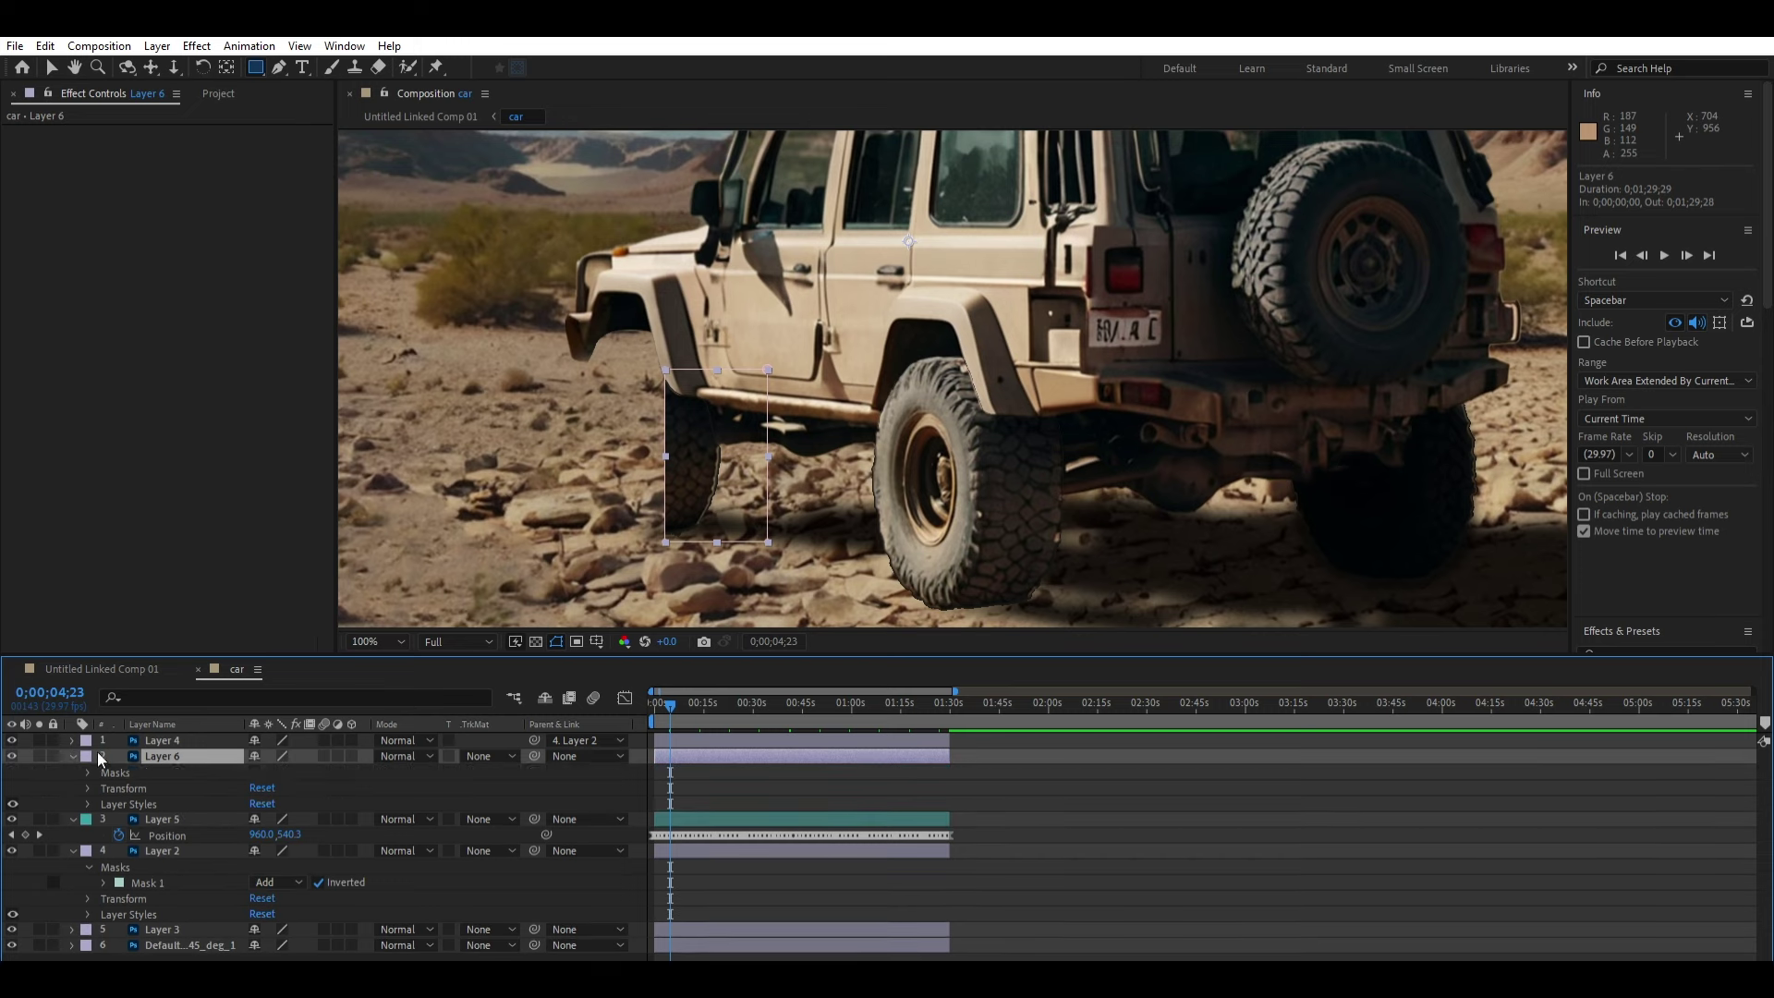
left_click(98, 755)
left_click(136, 770)
left_click(140, 788)
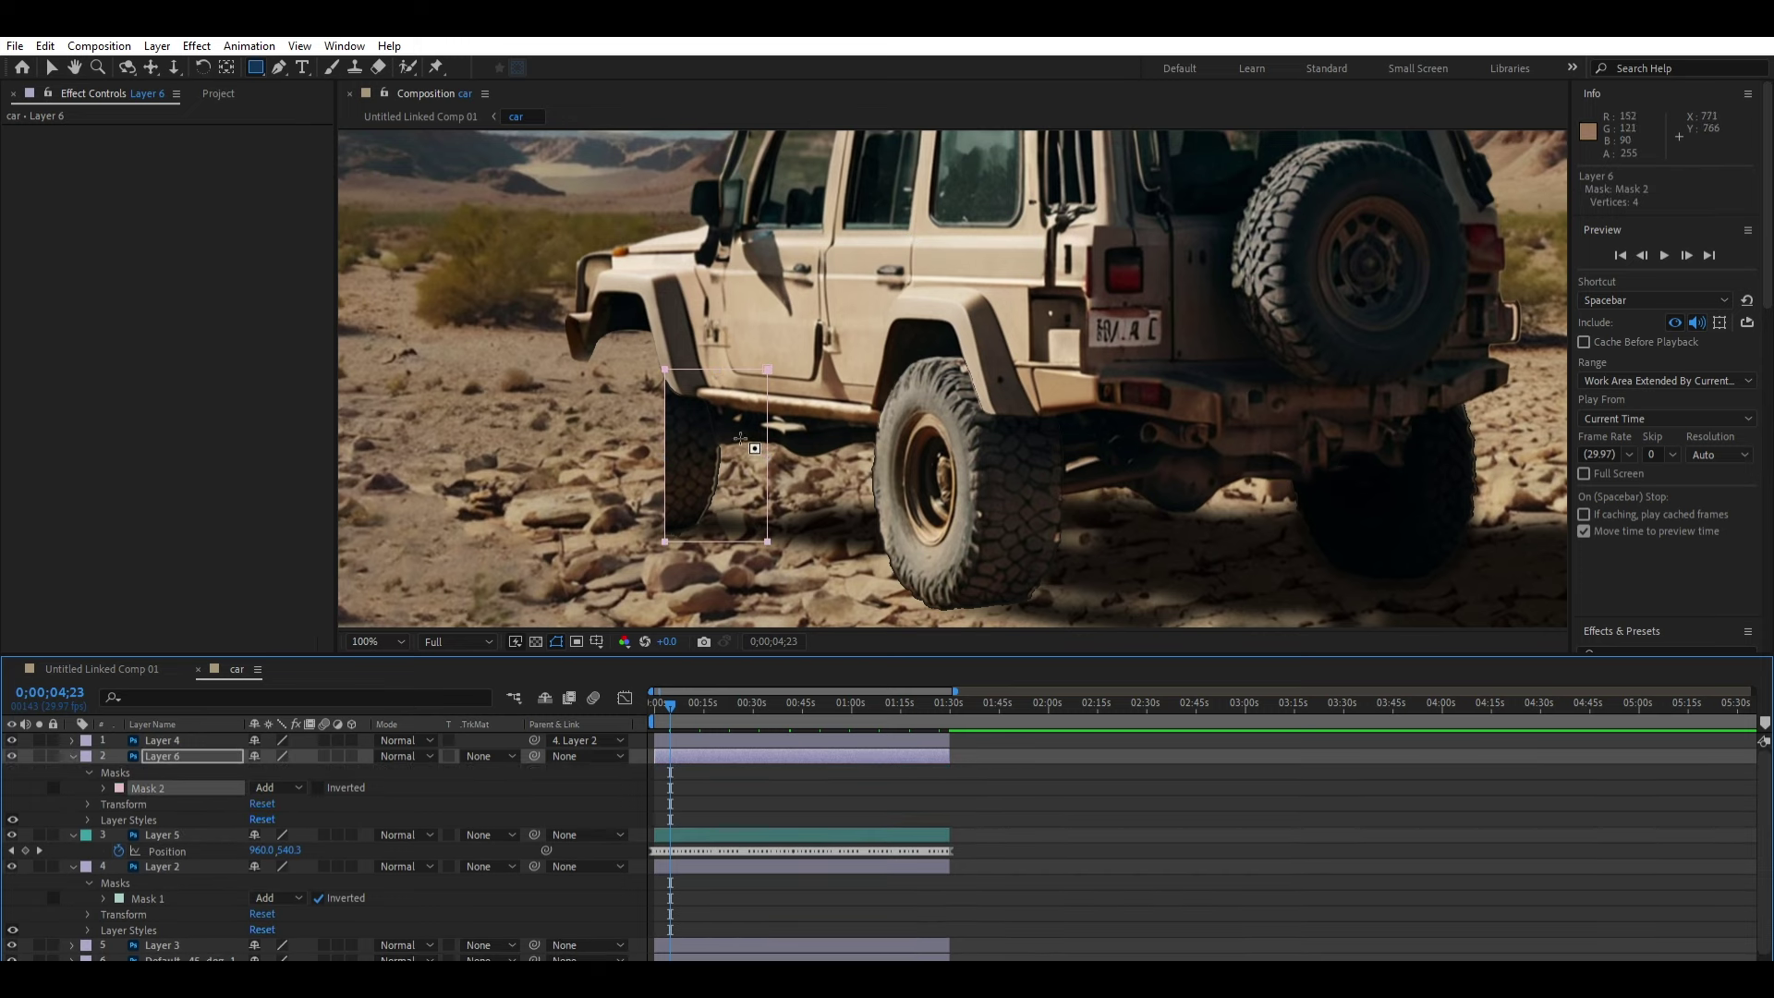
Step: Delete Layer 2's Mask 1, invert Layer 6's Mask 2, and preview from the start
left_click(698, 866)
left_click(146, 881)
key("Delete")
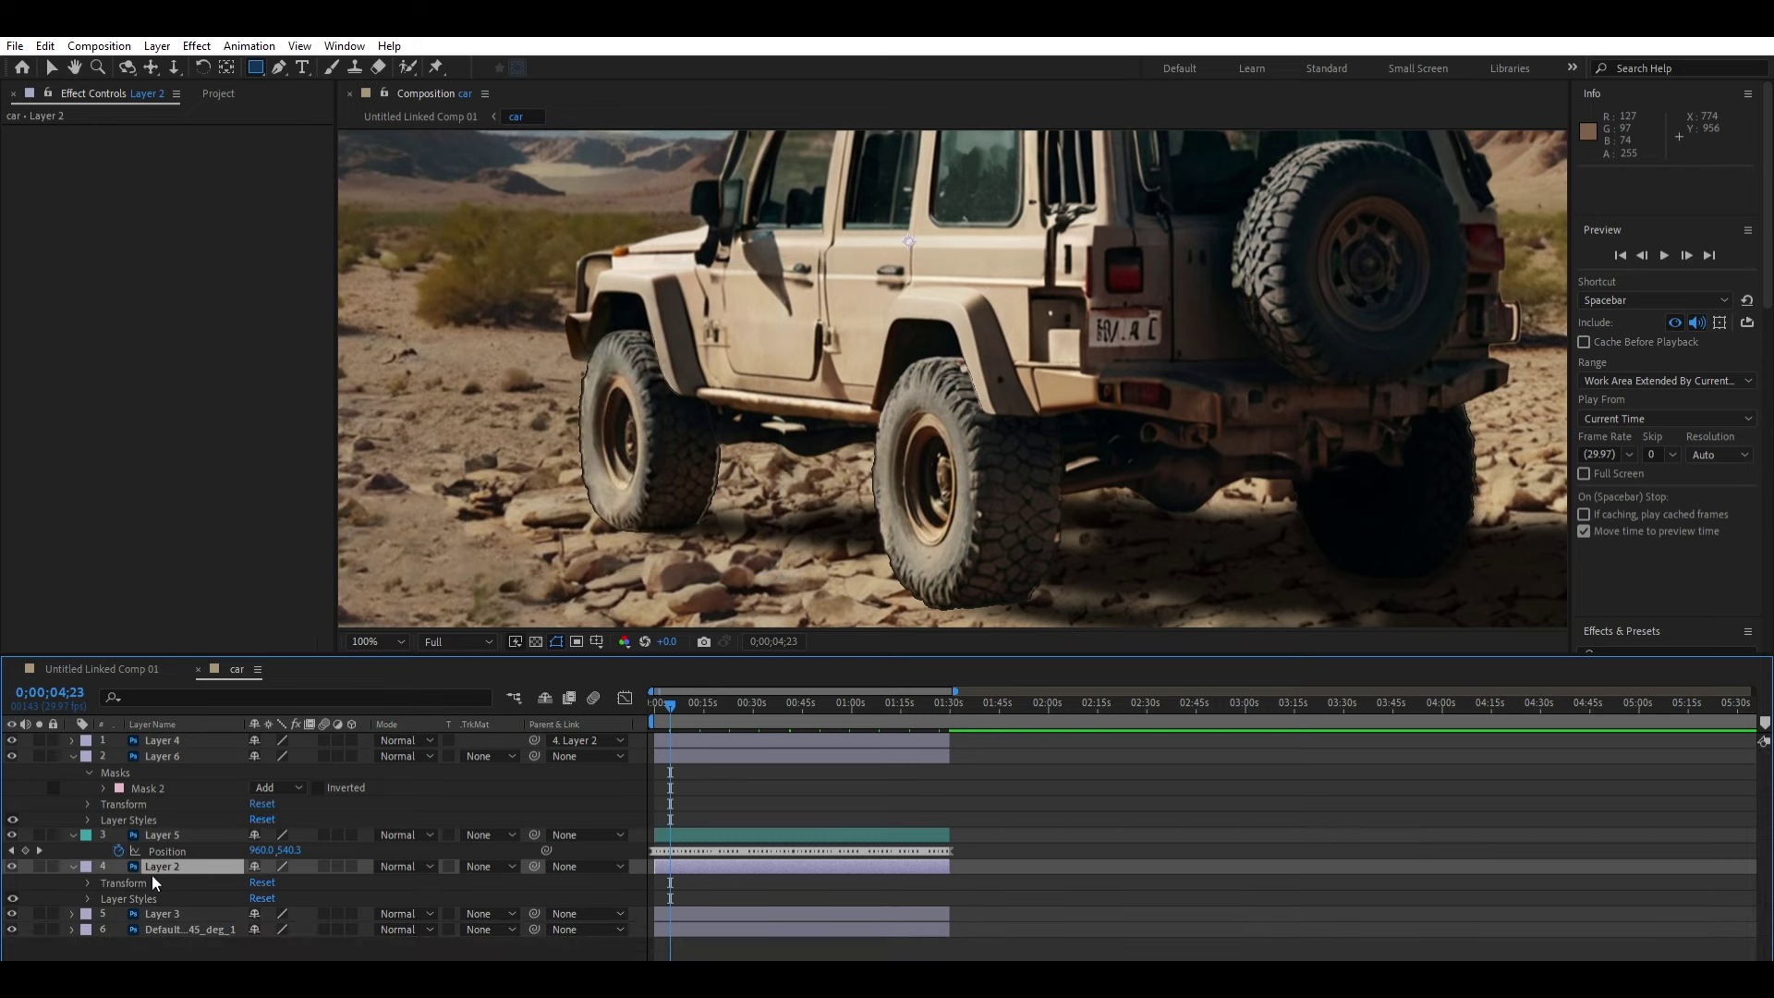
left_click(699, 747)
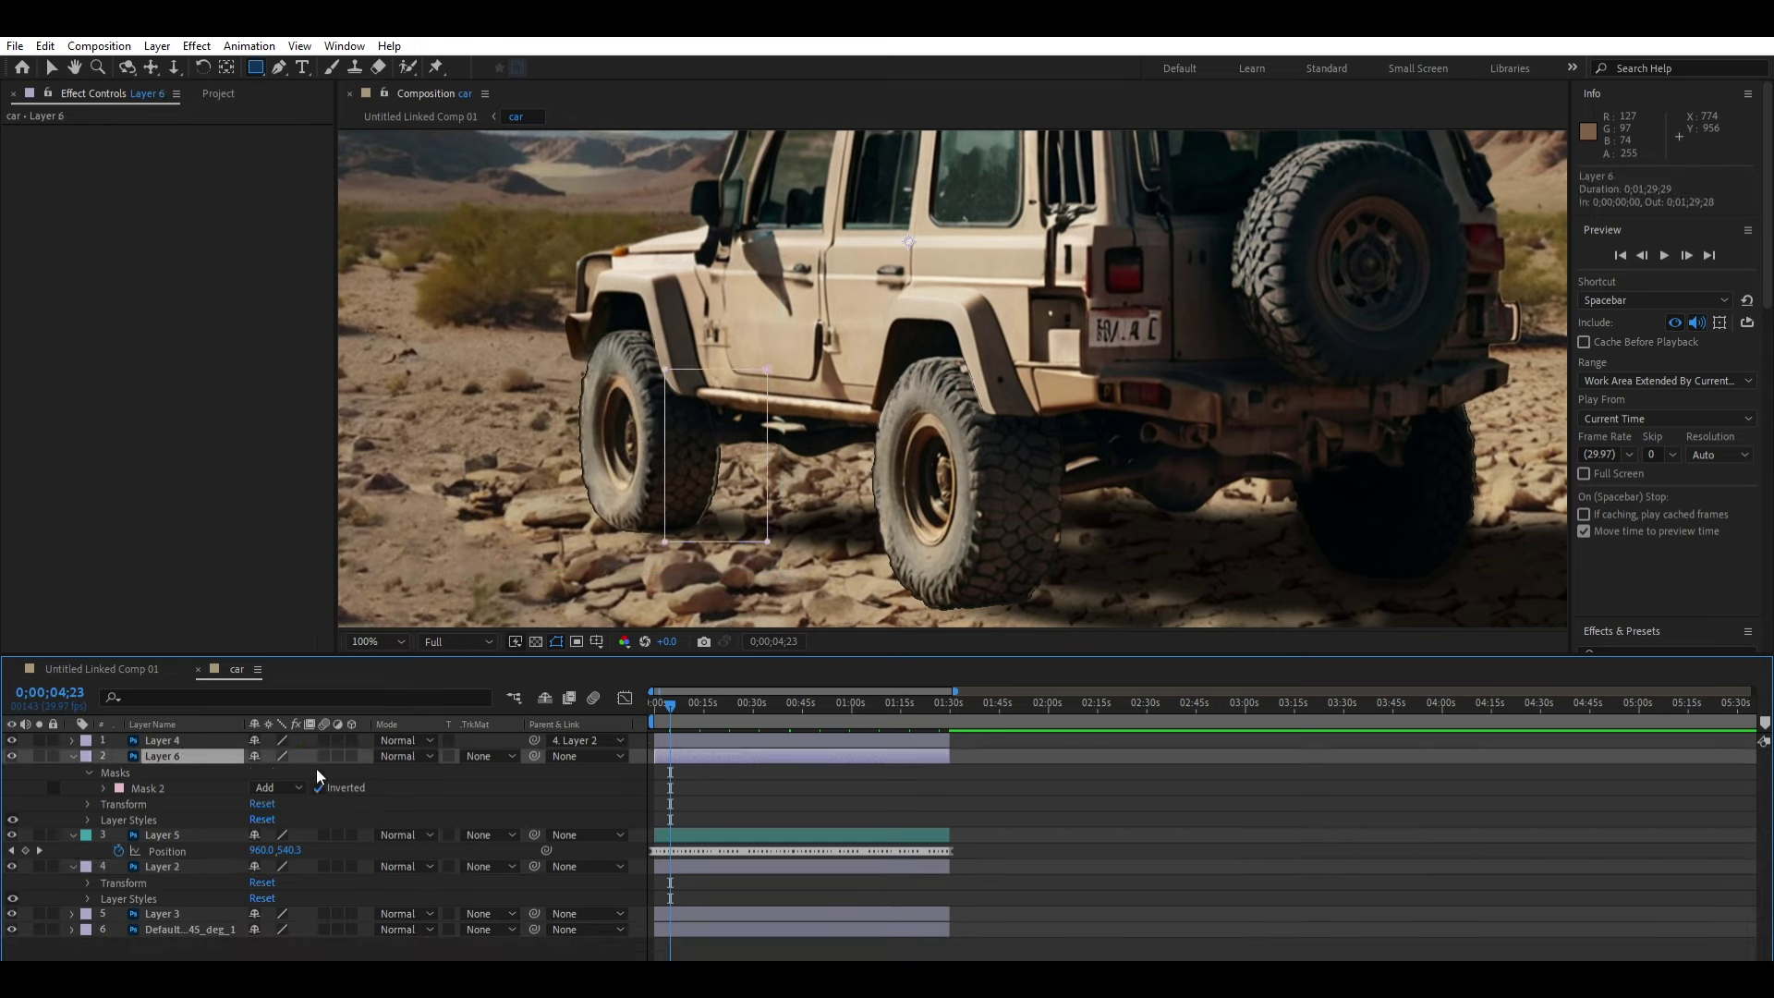
left_click(656, 706)
key("space")
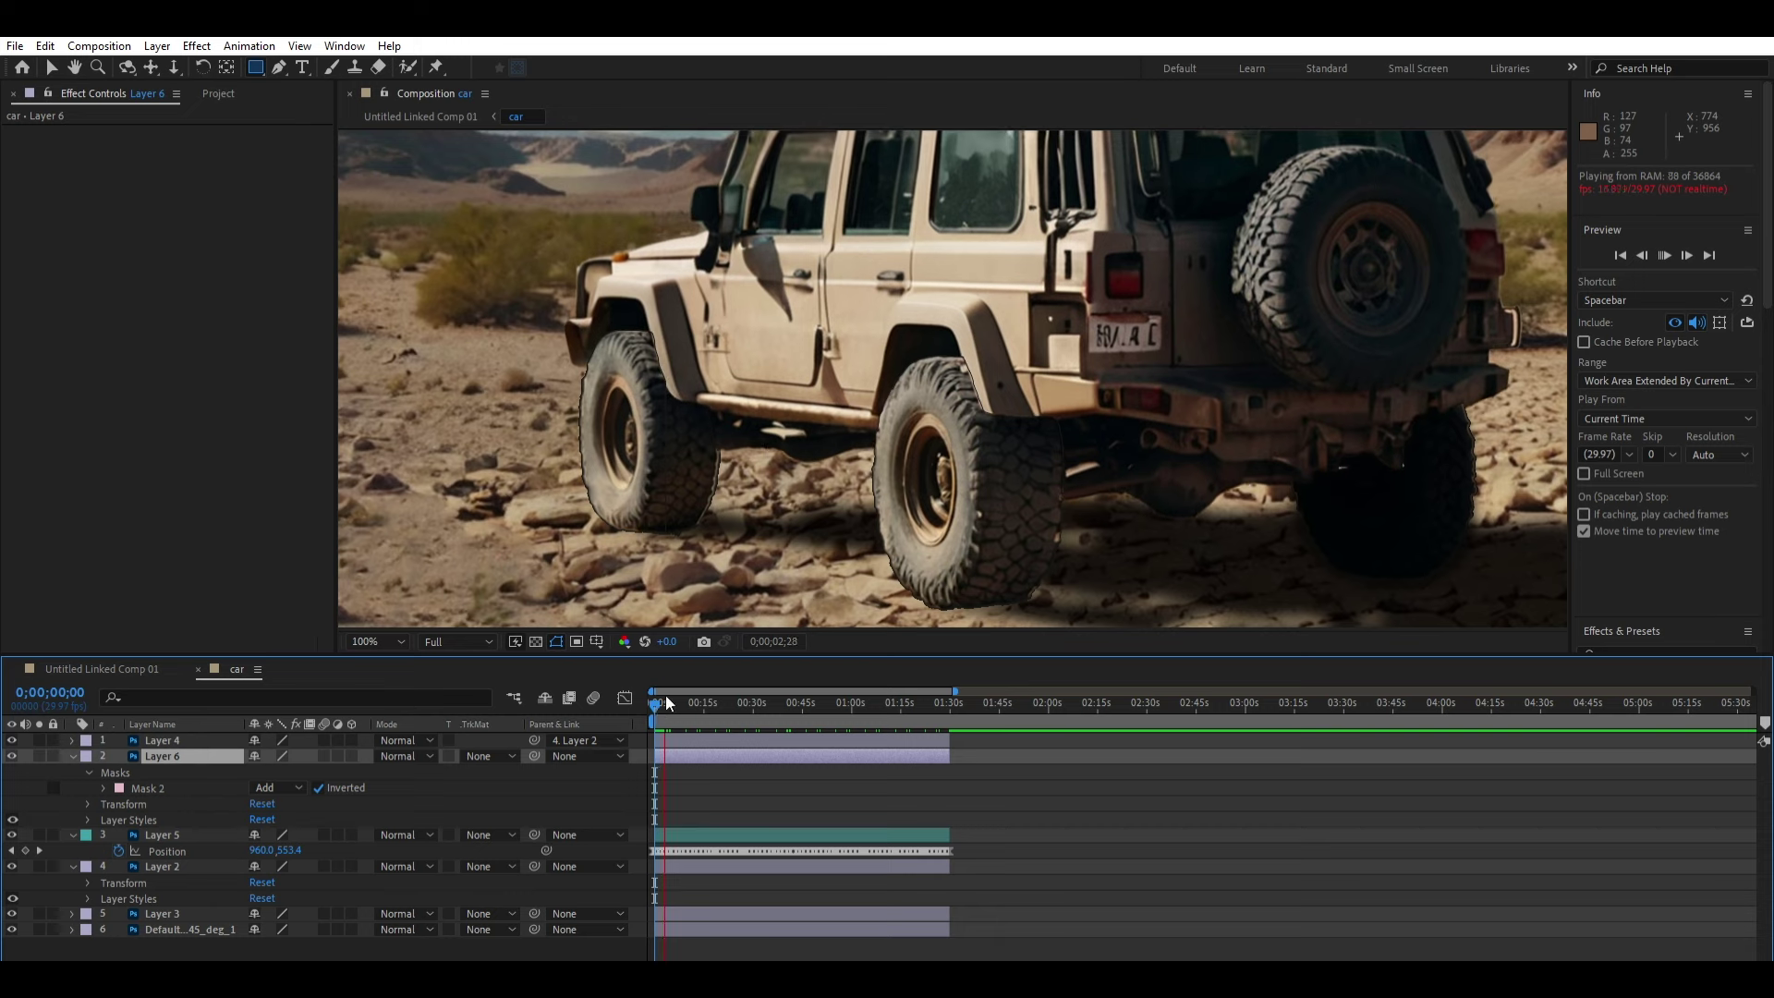
left_click(666, 695)
Step: Extend Layer 2 five frames earlier and lengthen its end slightly
left_click(655, 693)
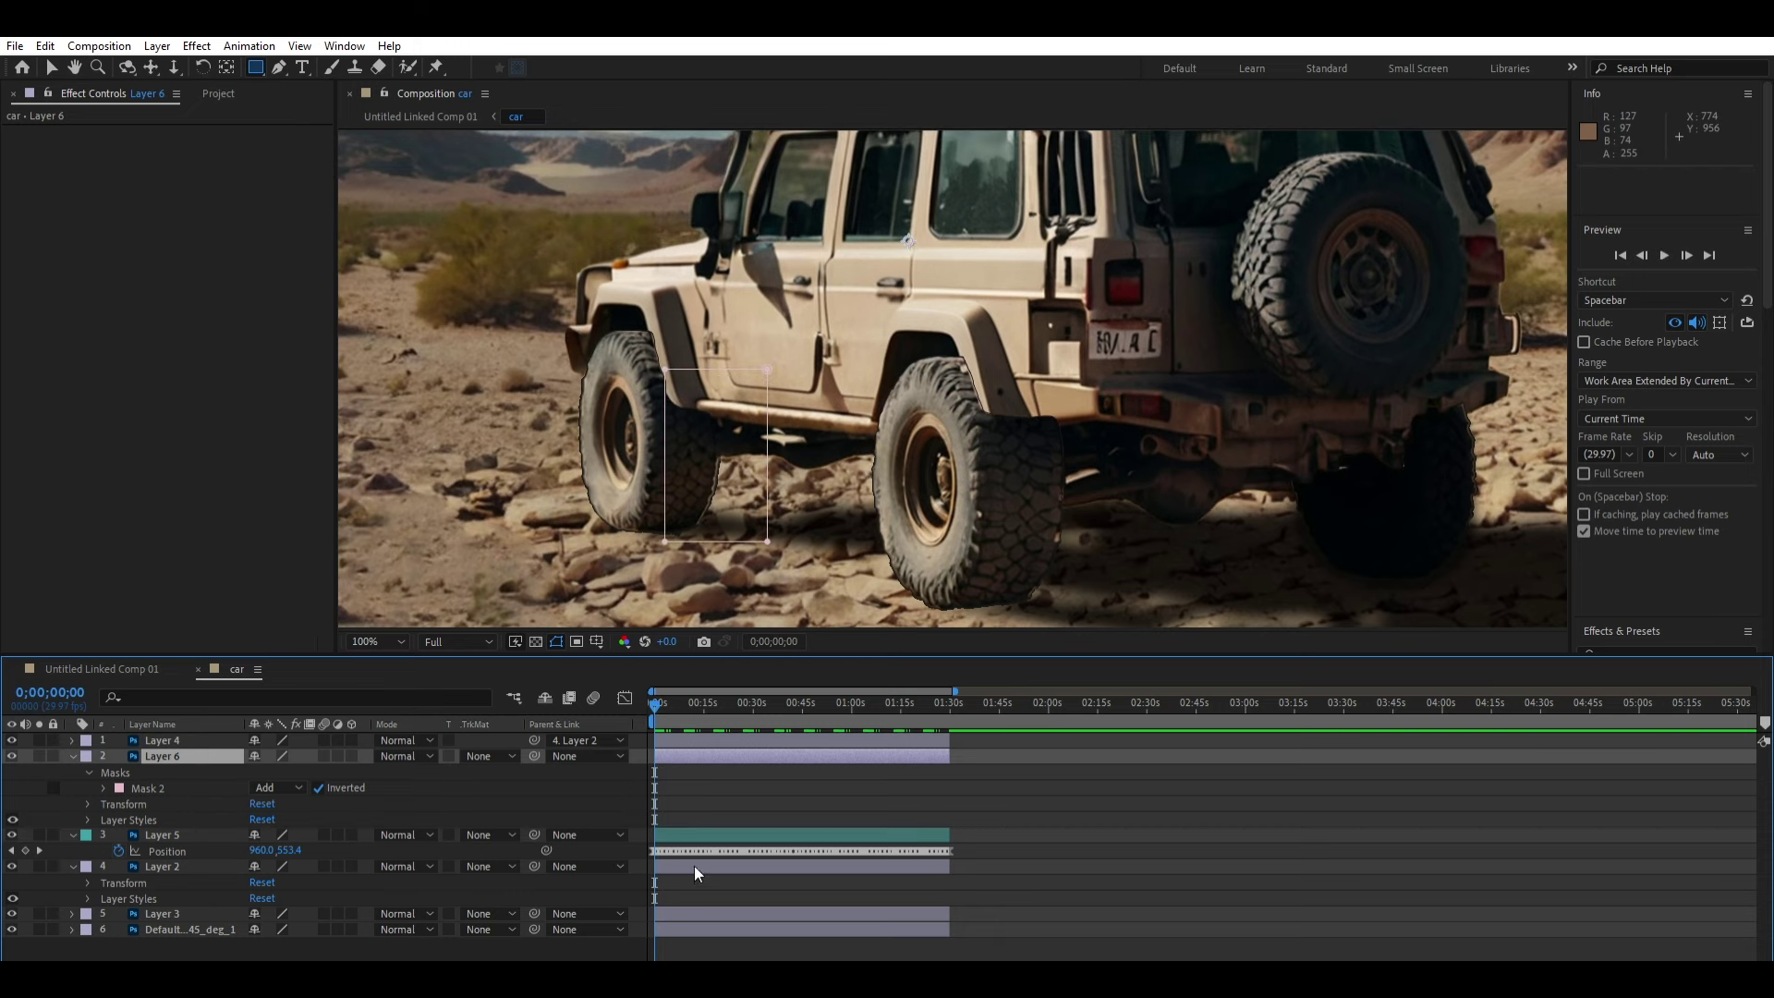
left_click(695, 867)
left_click_drag(706, 846, 705, 845)
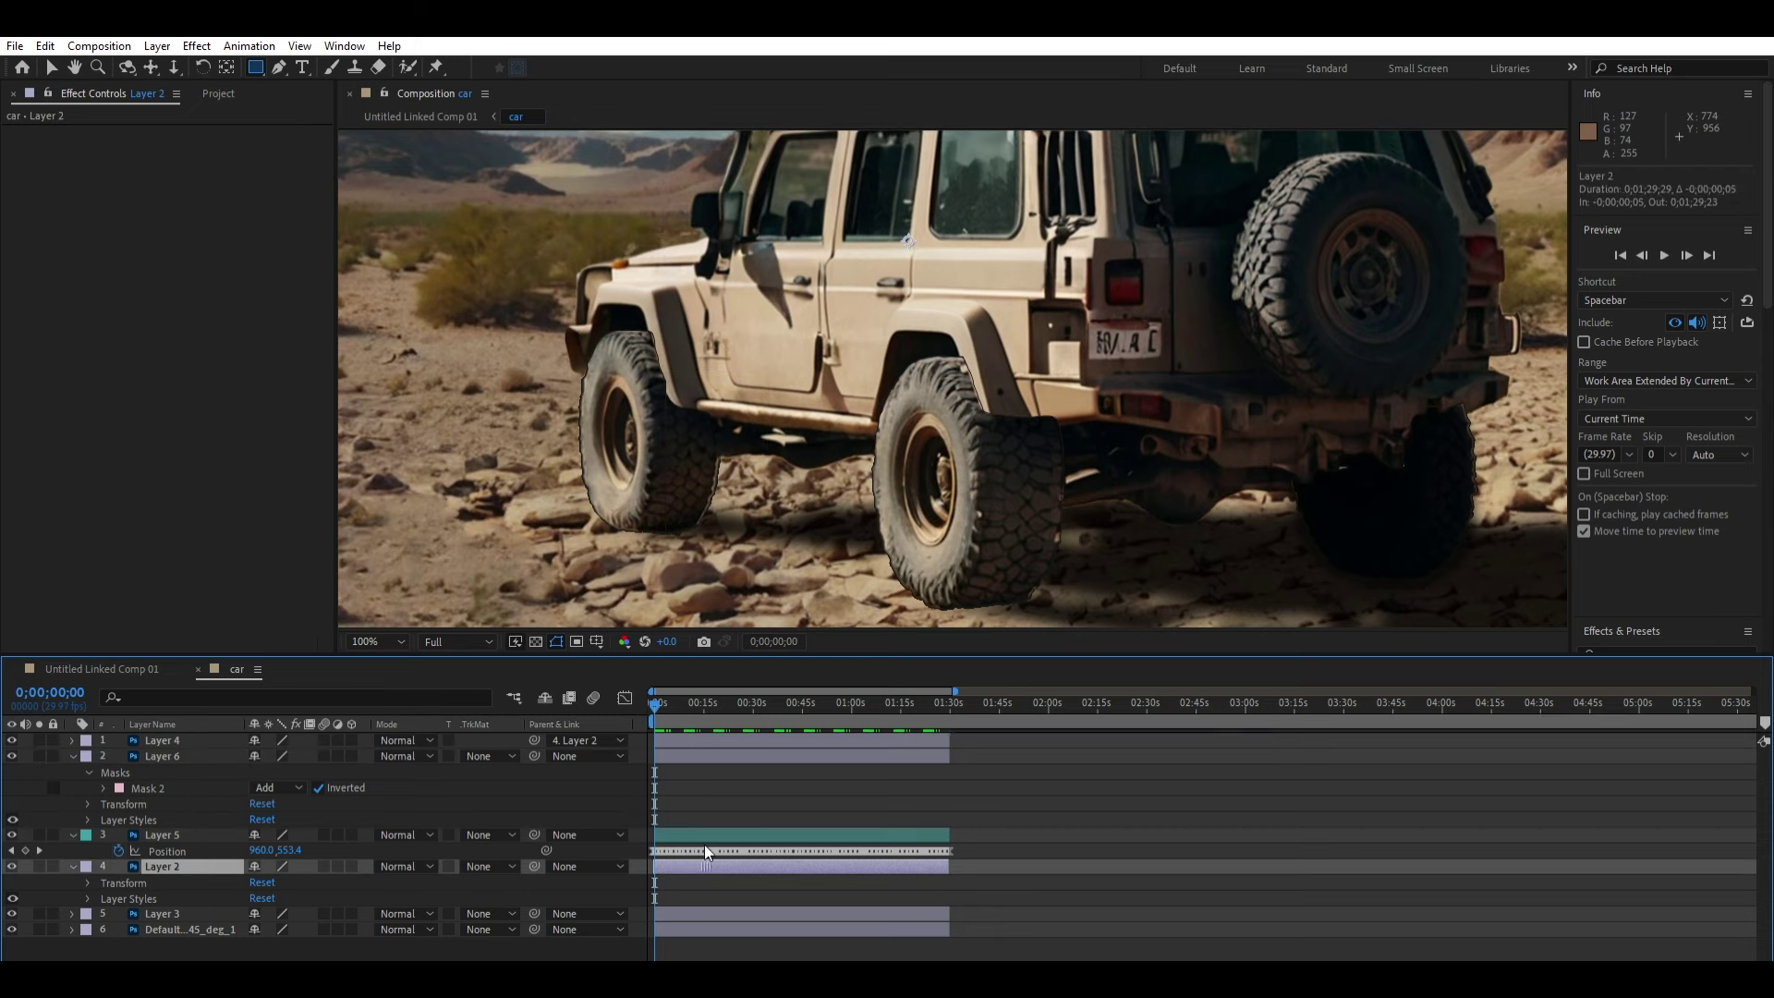
left_click_drag(954, 852, 955, 852)
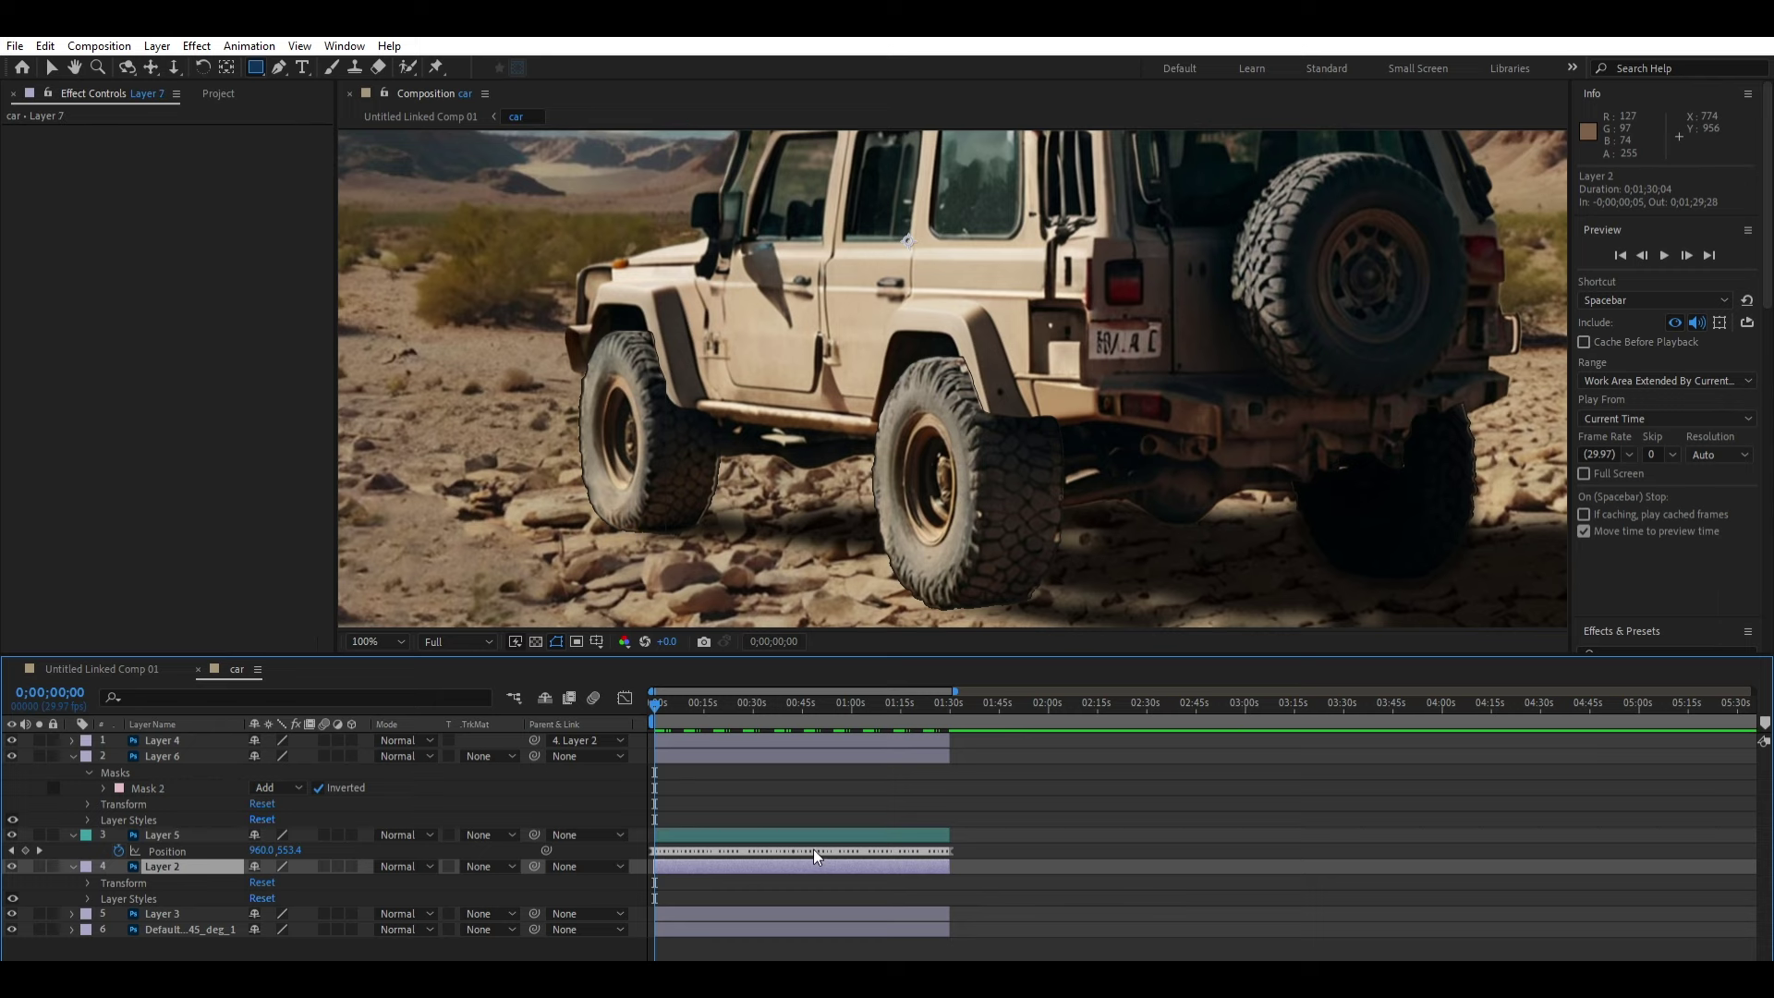
Step: Duplicate Layer 2 as Layer 7 above Layer 5 and mask its rear wheel area
key("ctrl+d")
left_click_drag(180, 859, 179, 796)
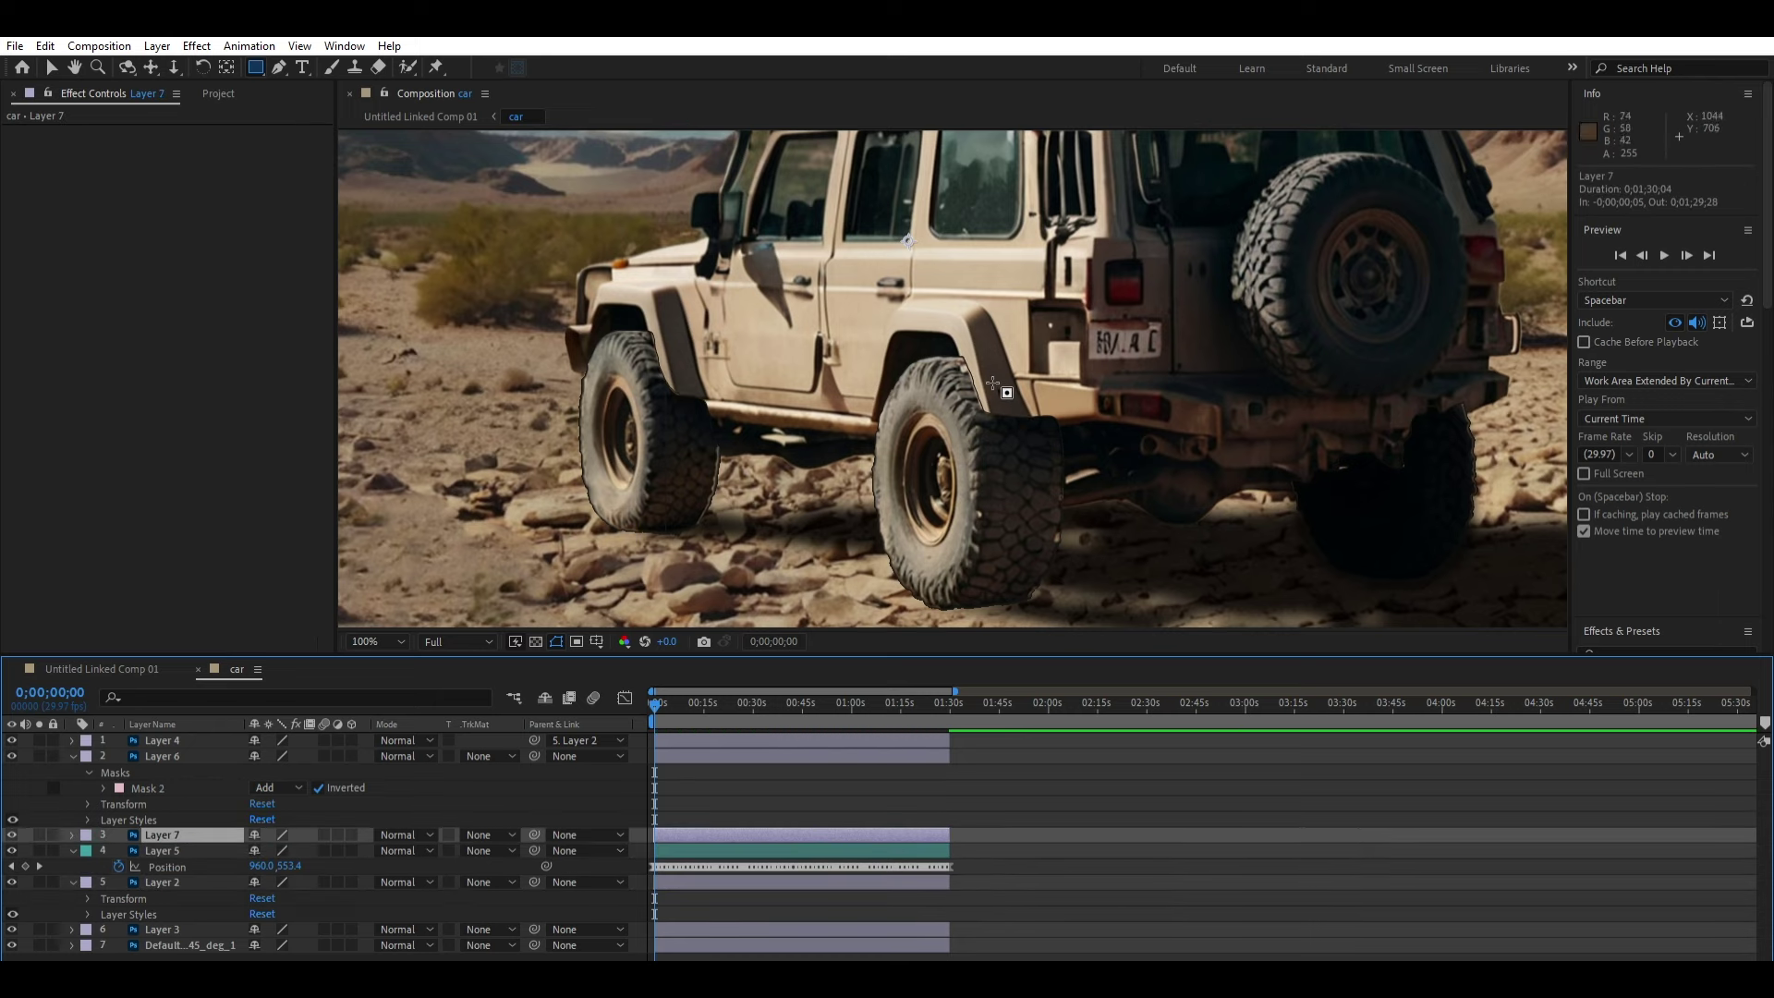
left_click_drag(979, 371, 1091, 625)
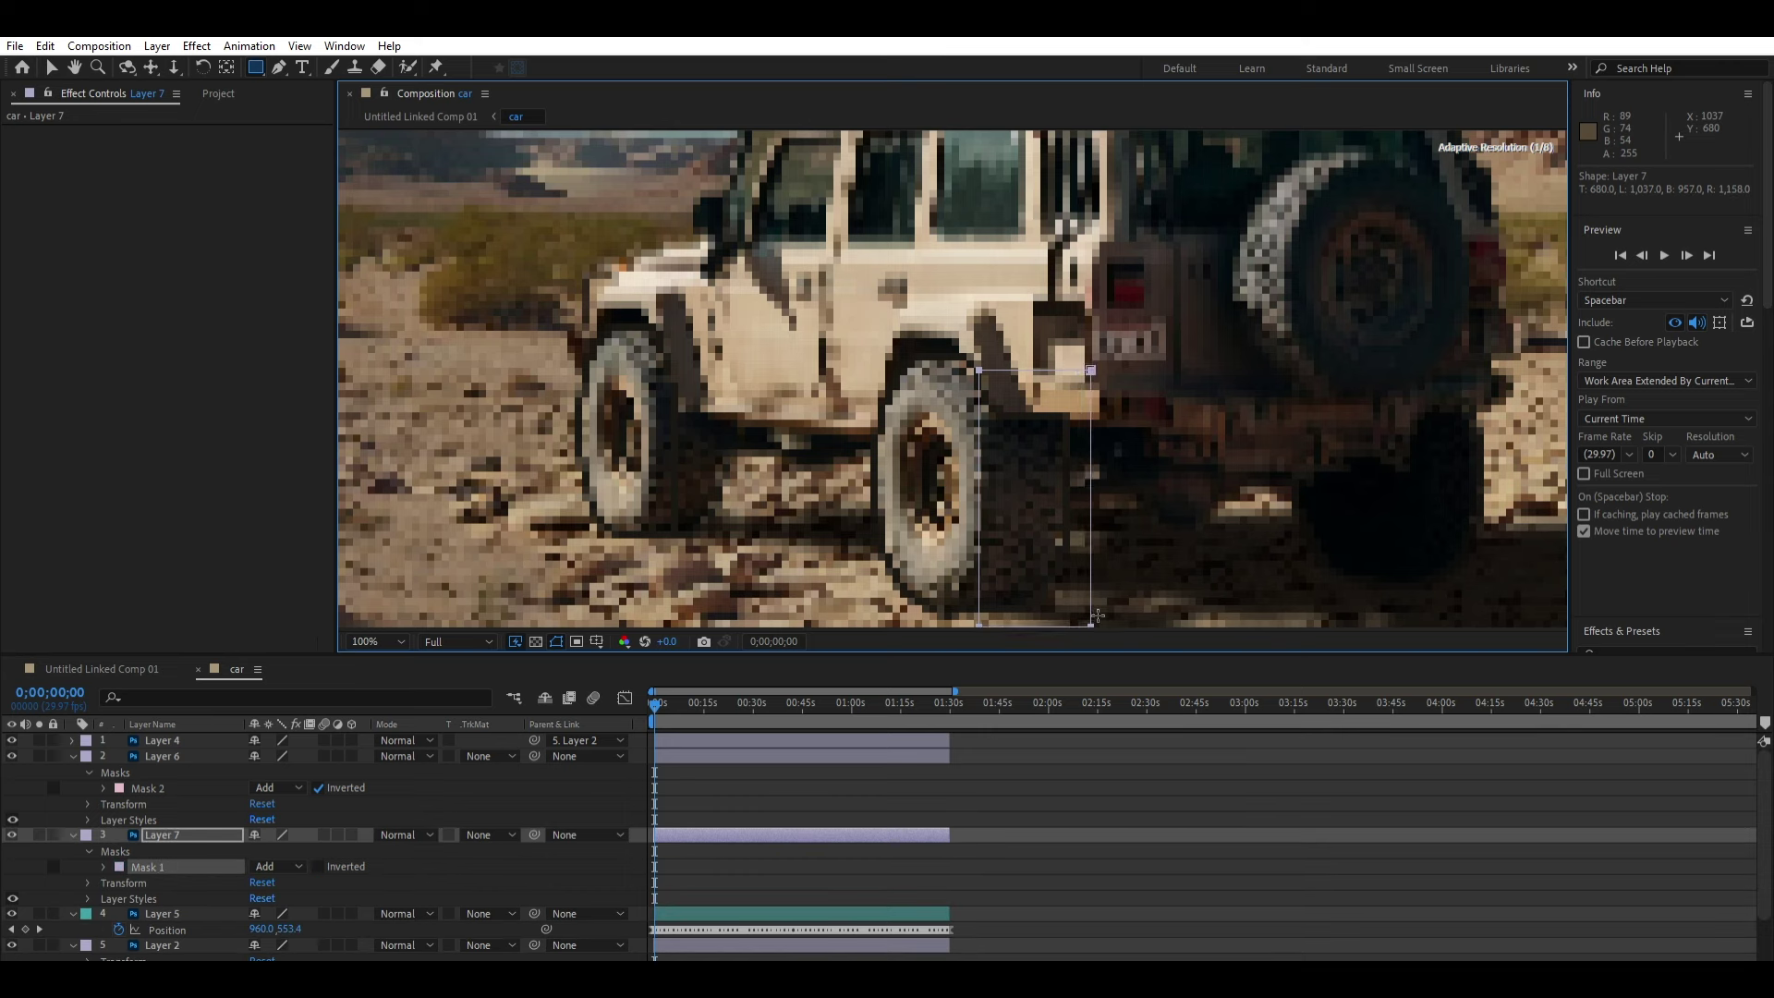
left_click(352, 804)
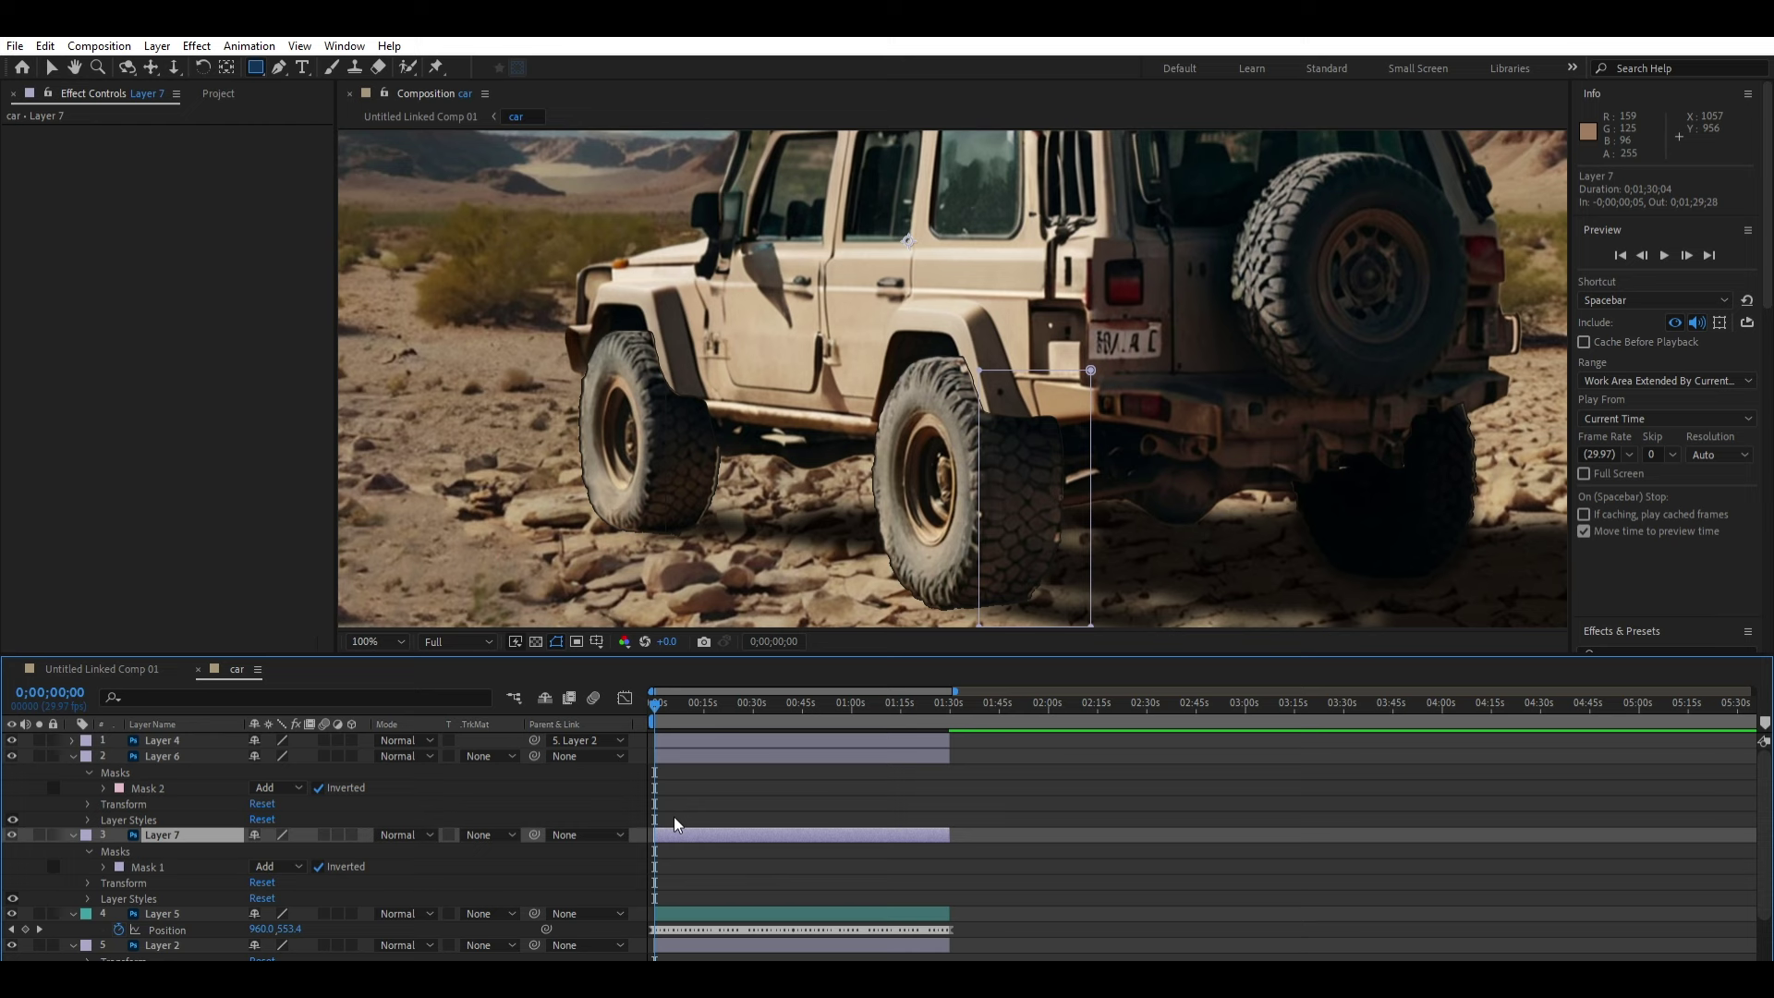
left_click(174, 861)
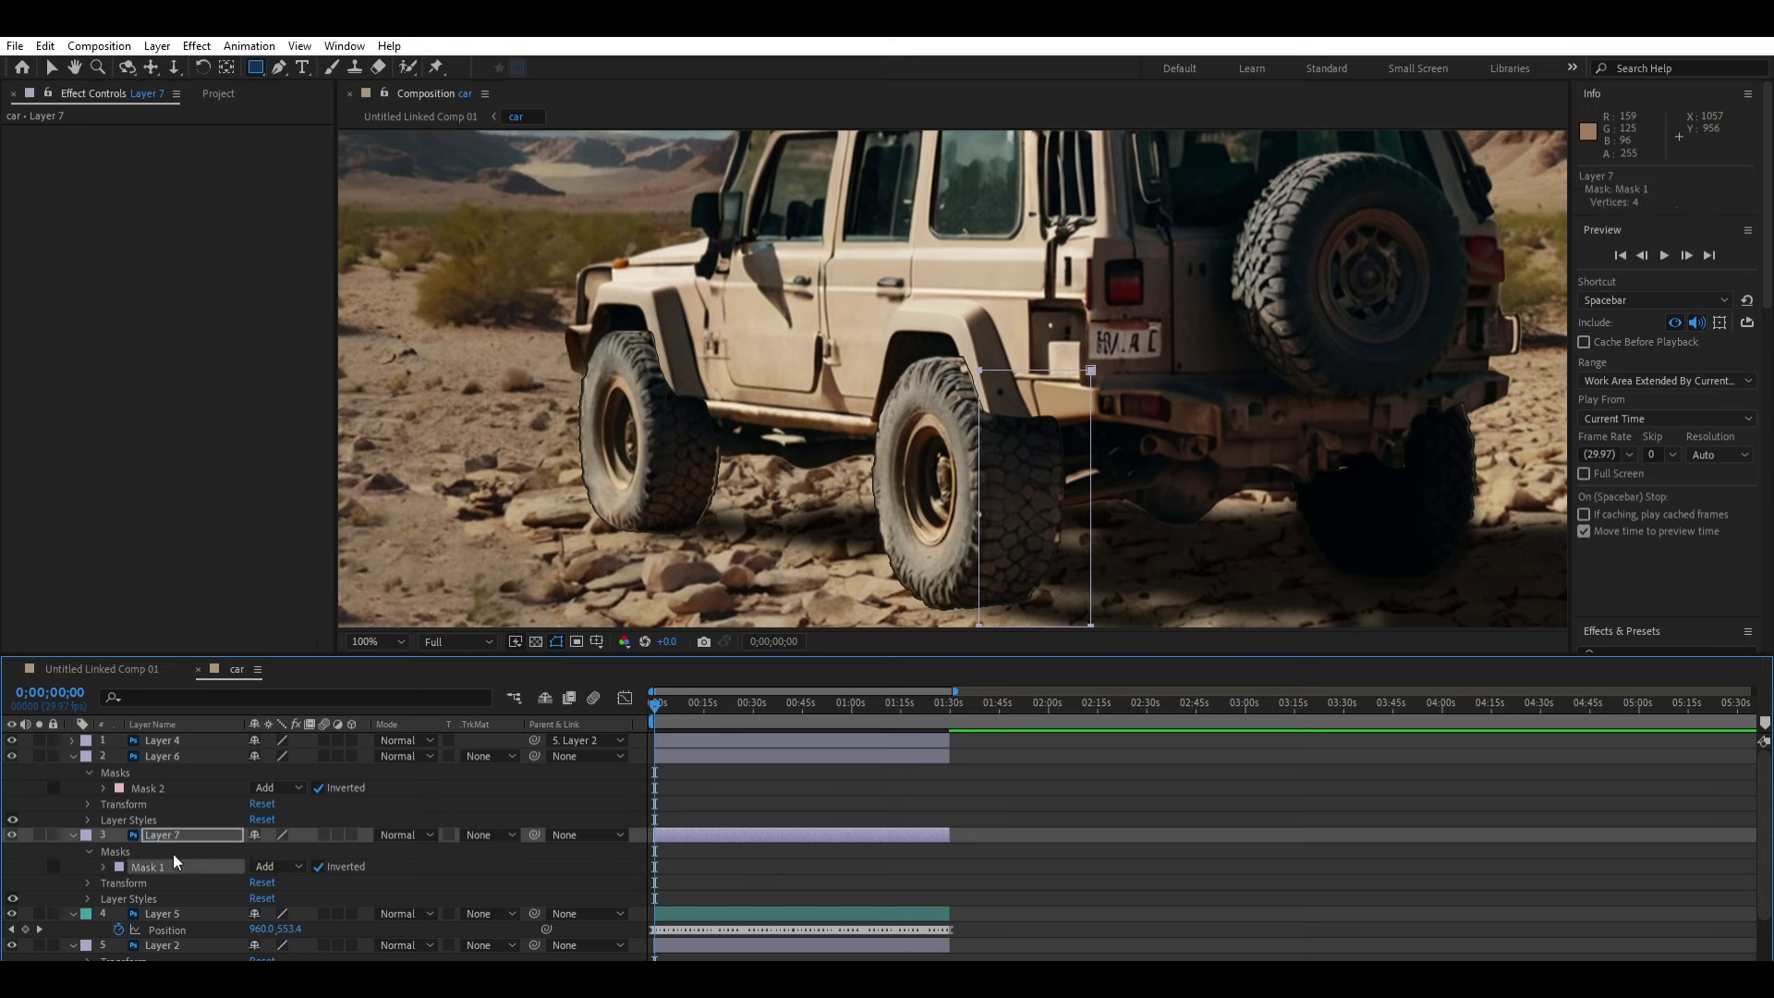
left_click(713, 809)
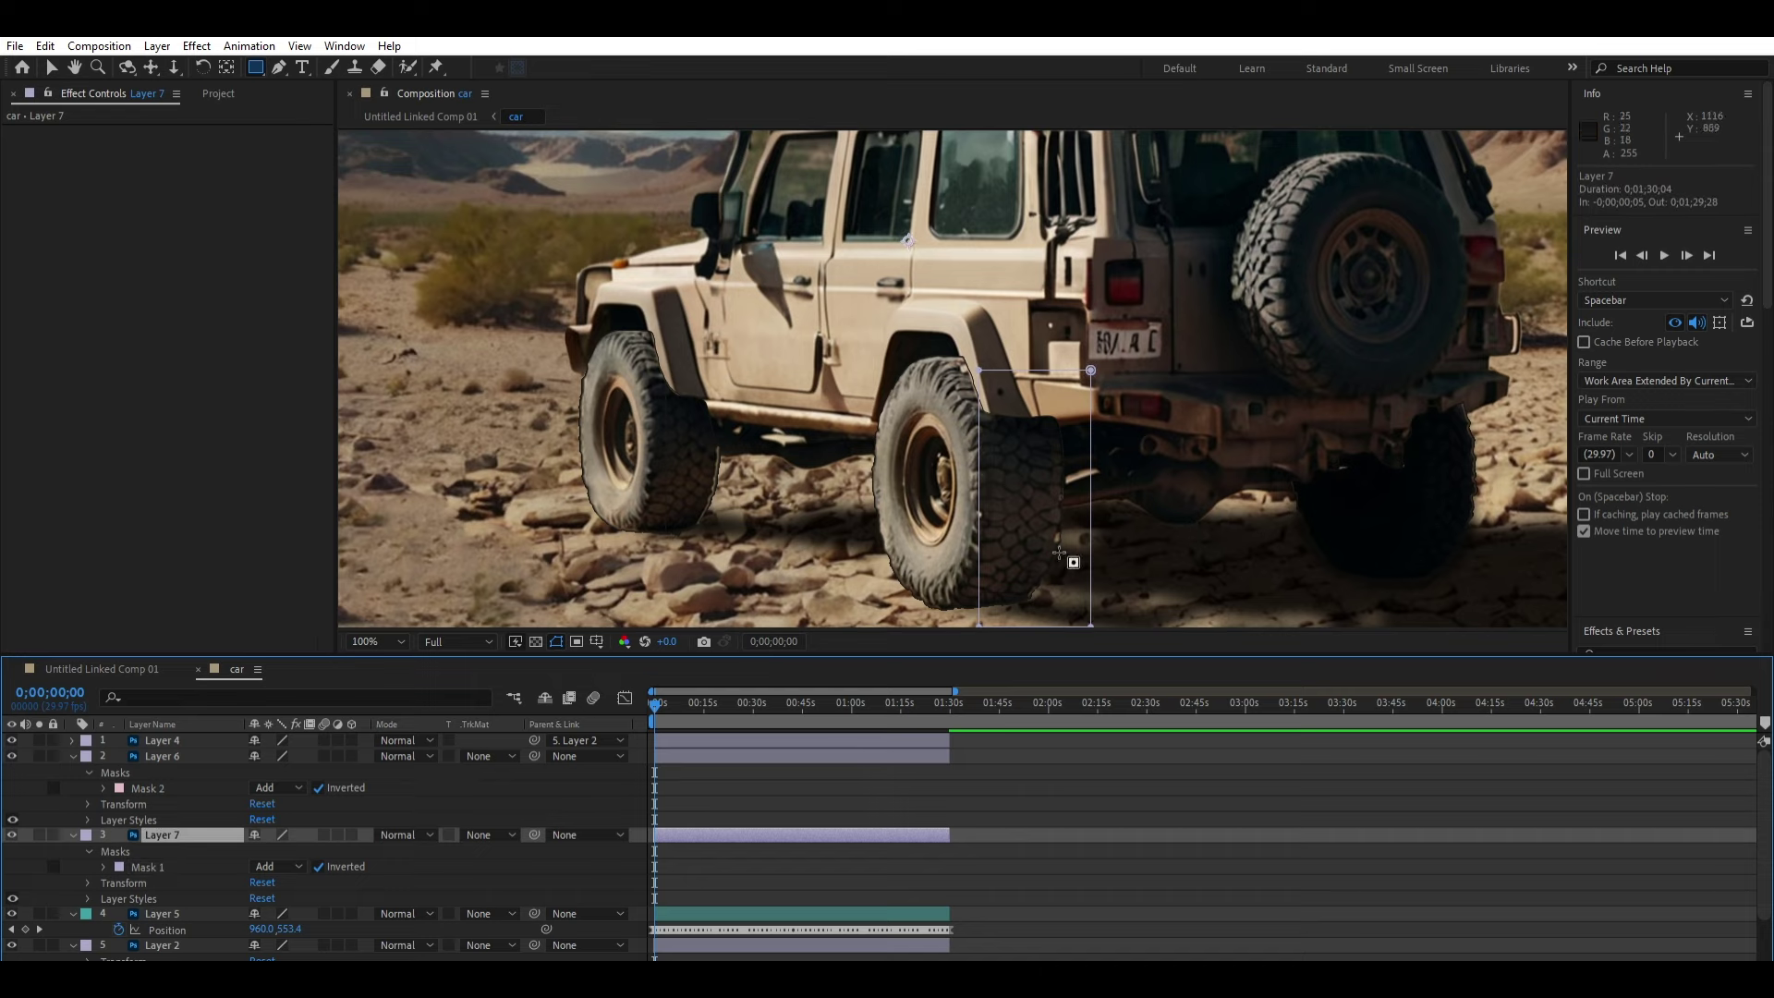
Step: Undo a trial slide of Layer 7, move the playhead later, and delete Layer 7
key("v")
left_click_drag(1082, 494, 985, 494)
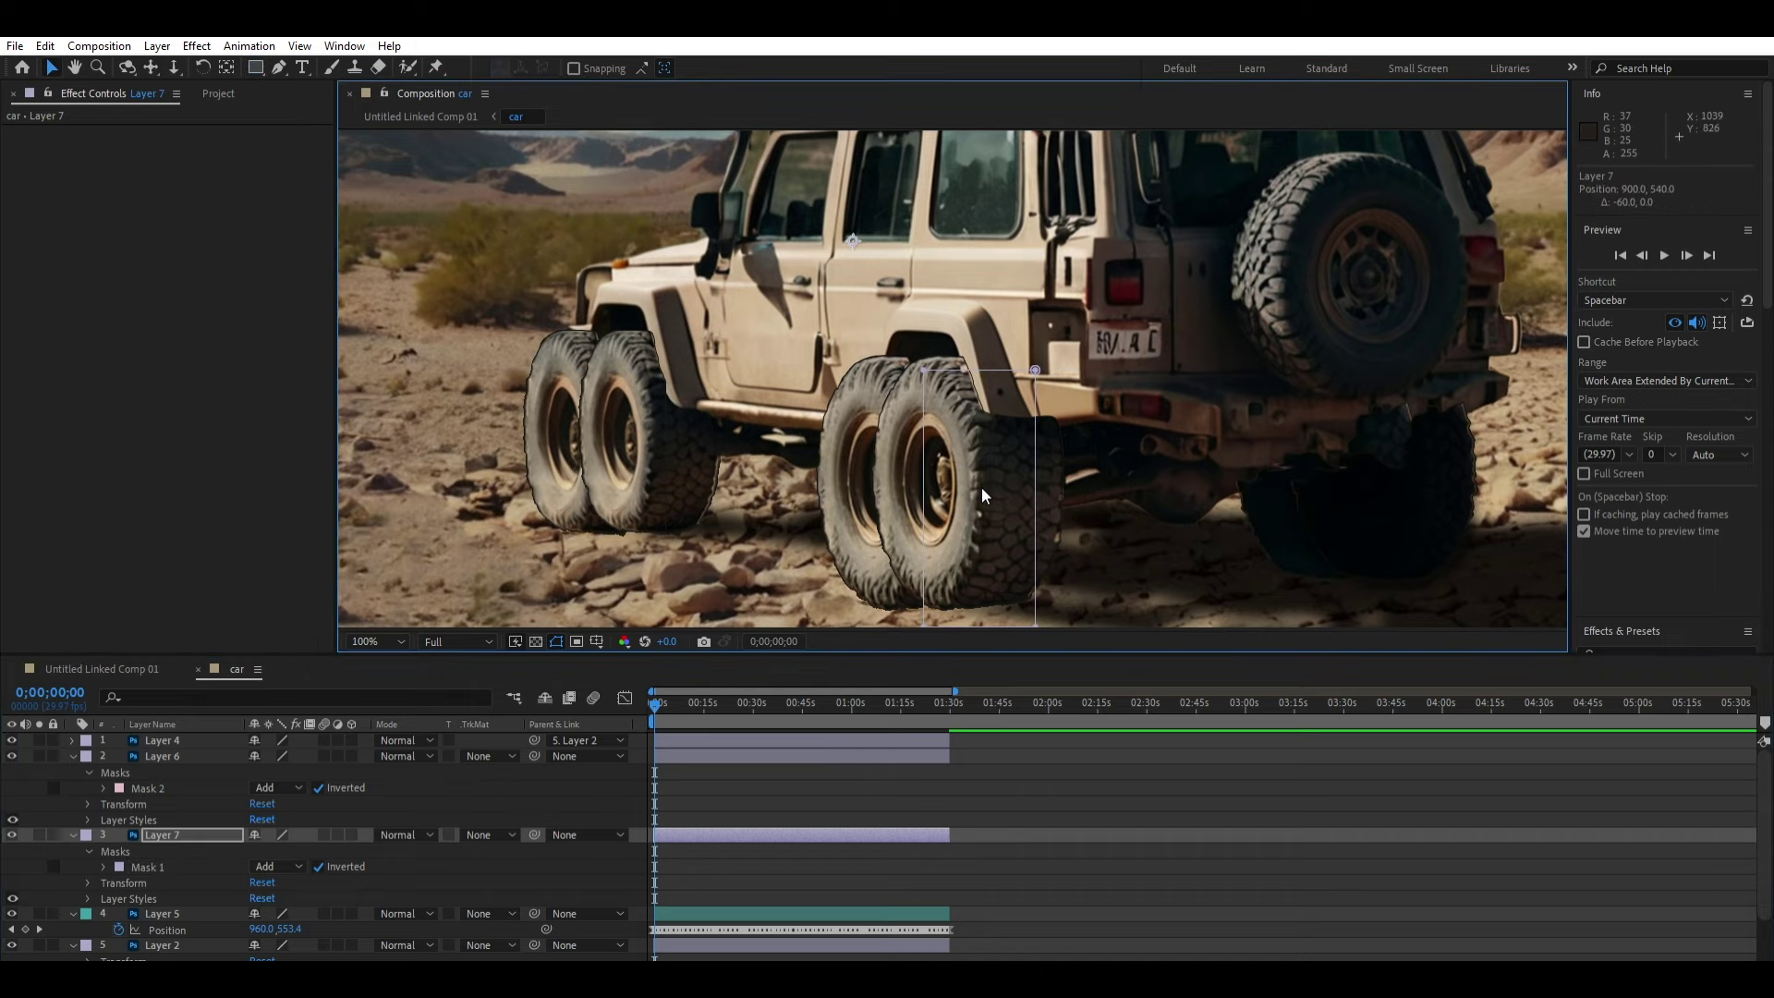
key("ctrl+z")
mouse_move(660, 697)
left_mouse_down()
mouse_move(802, 678)
mouse_move(649, 692)
left_mouse_up()
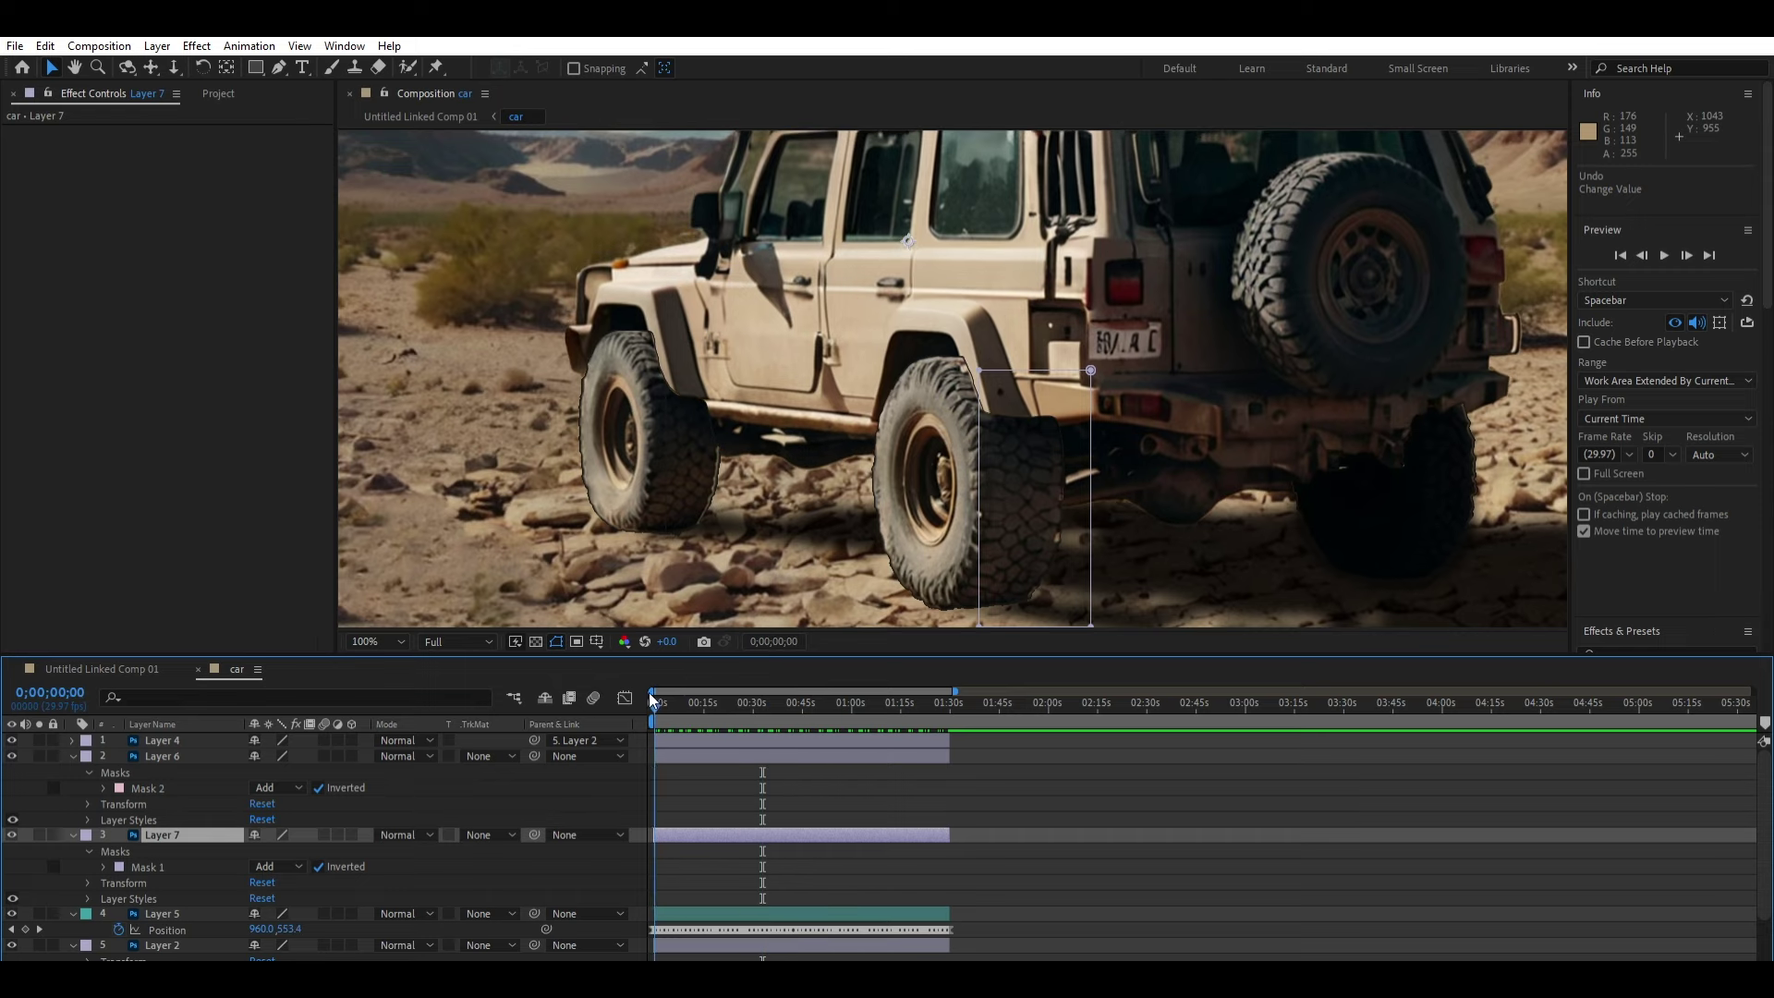
key("Delete")
Step: Preview the car composition from its first frame
left_click_drag(663, 702, 696, 681)
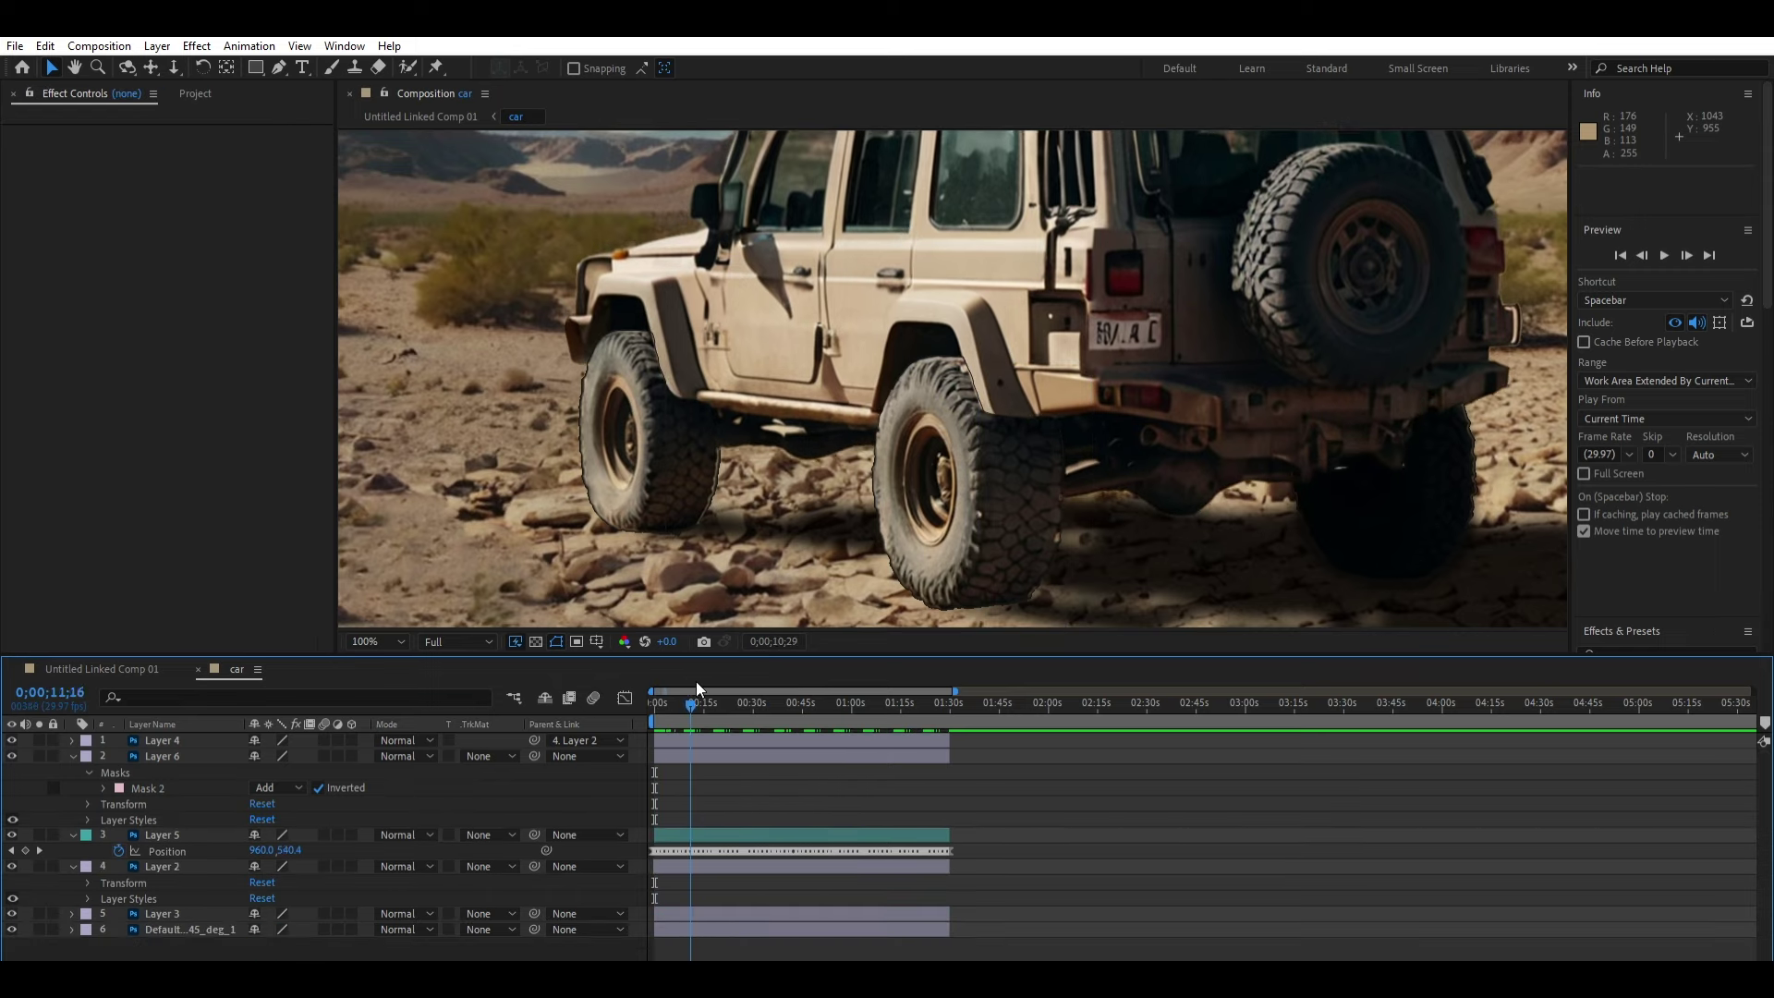
key("Home")
scroll(959, 395, "down", 2)
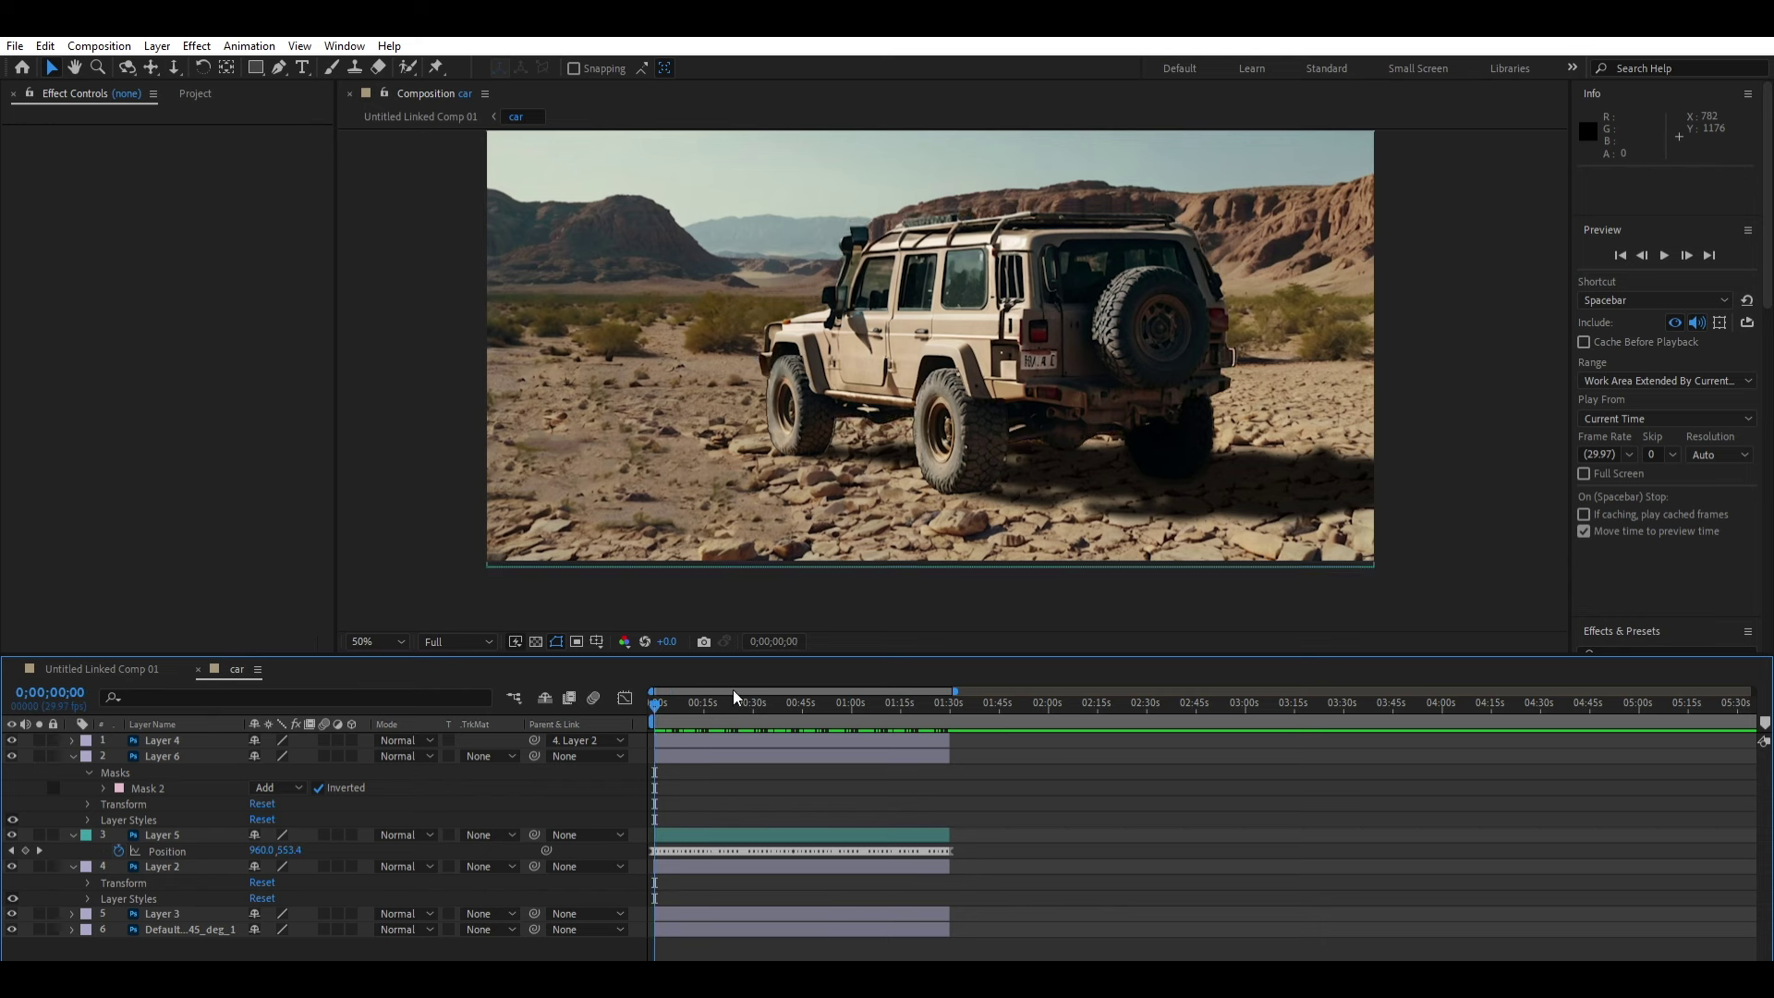
key("space")
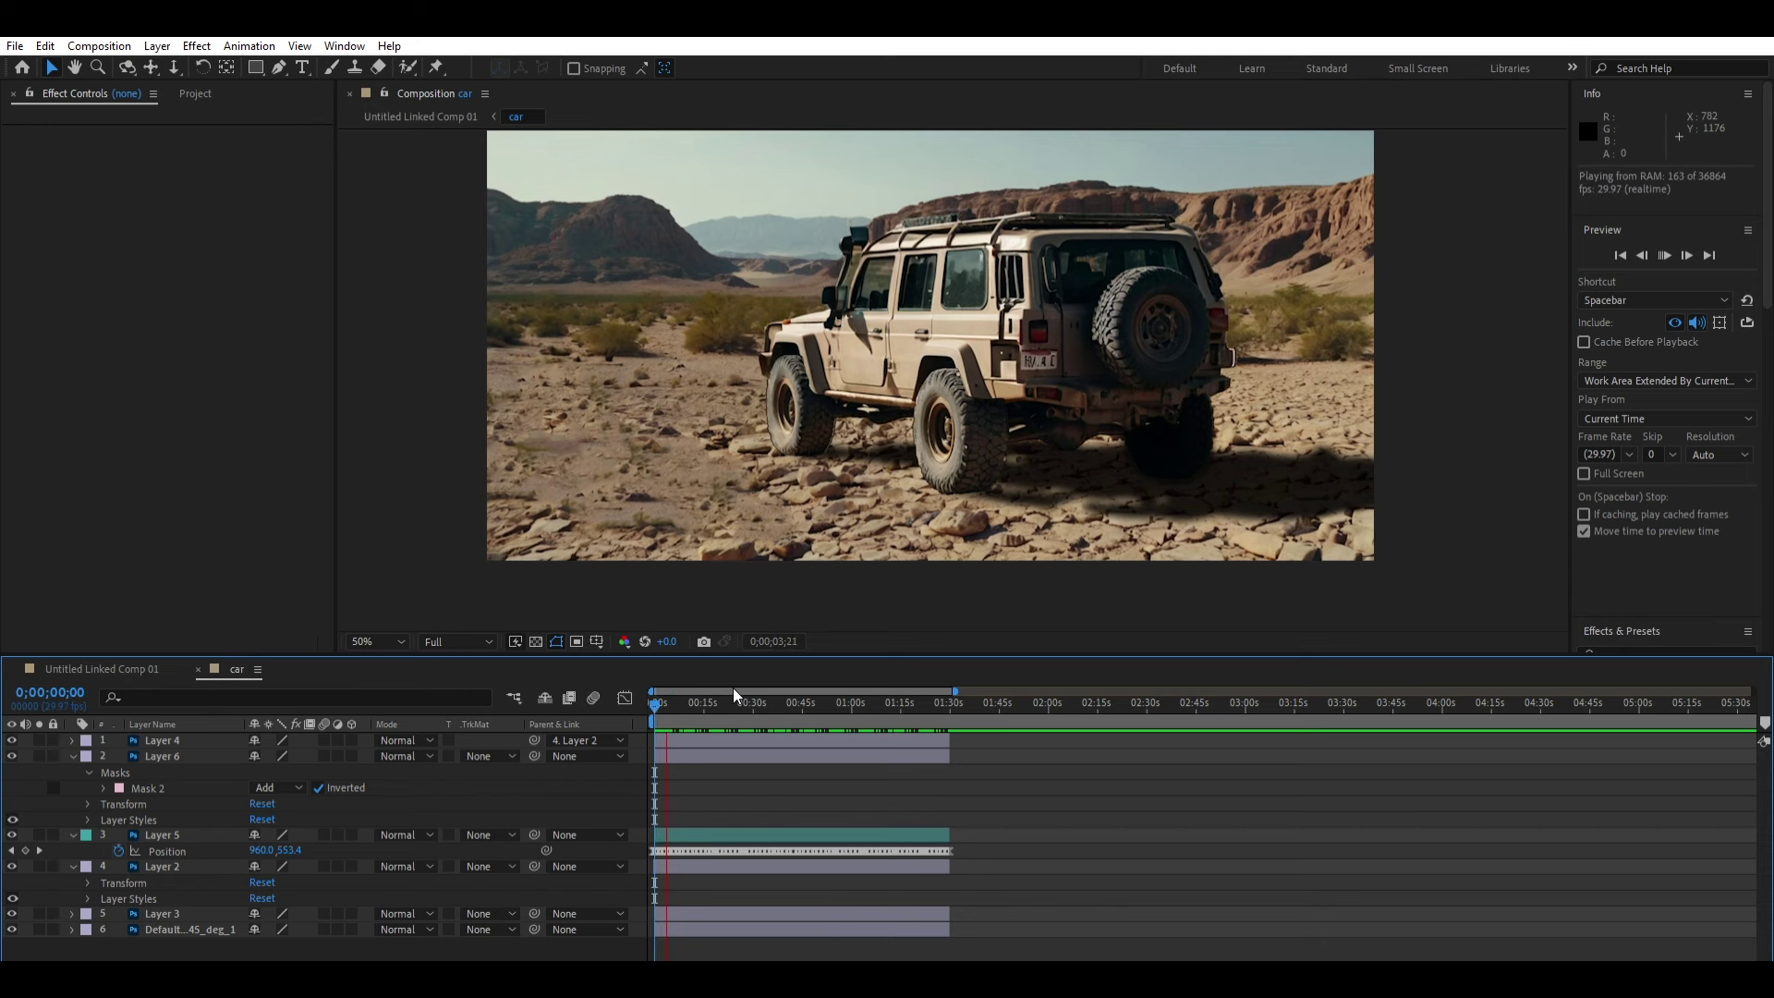
Step: Duplicate Layer 2 and place the copy, Layer 7, directly above Layer 5
left_click(688, 858)
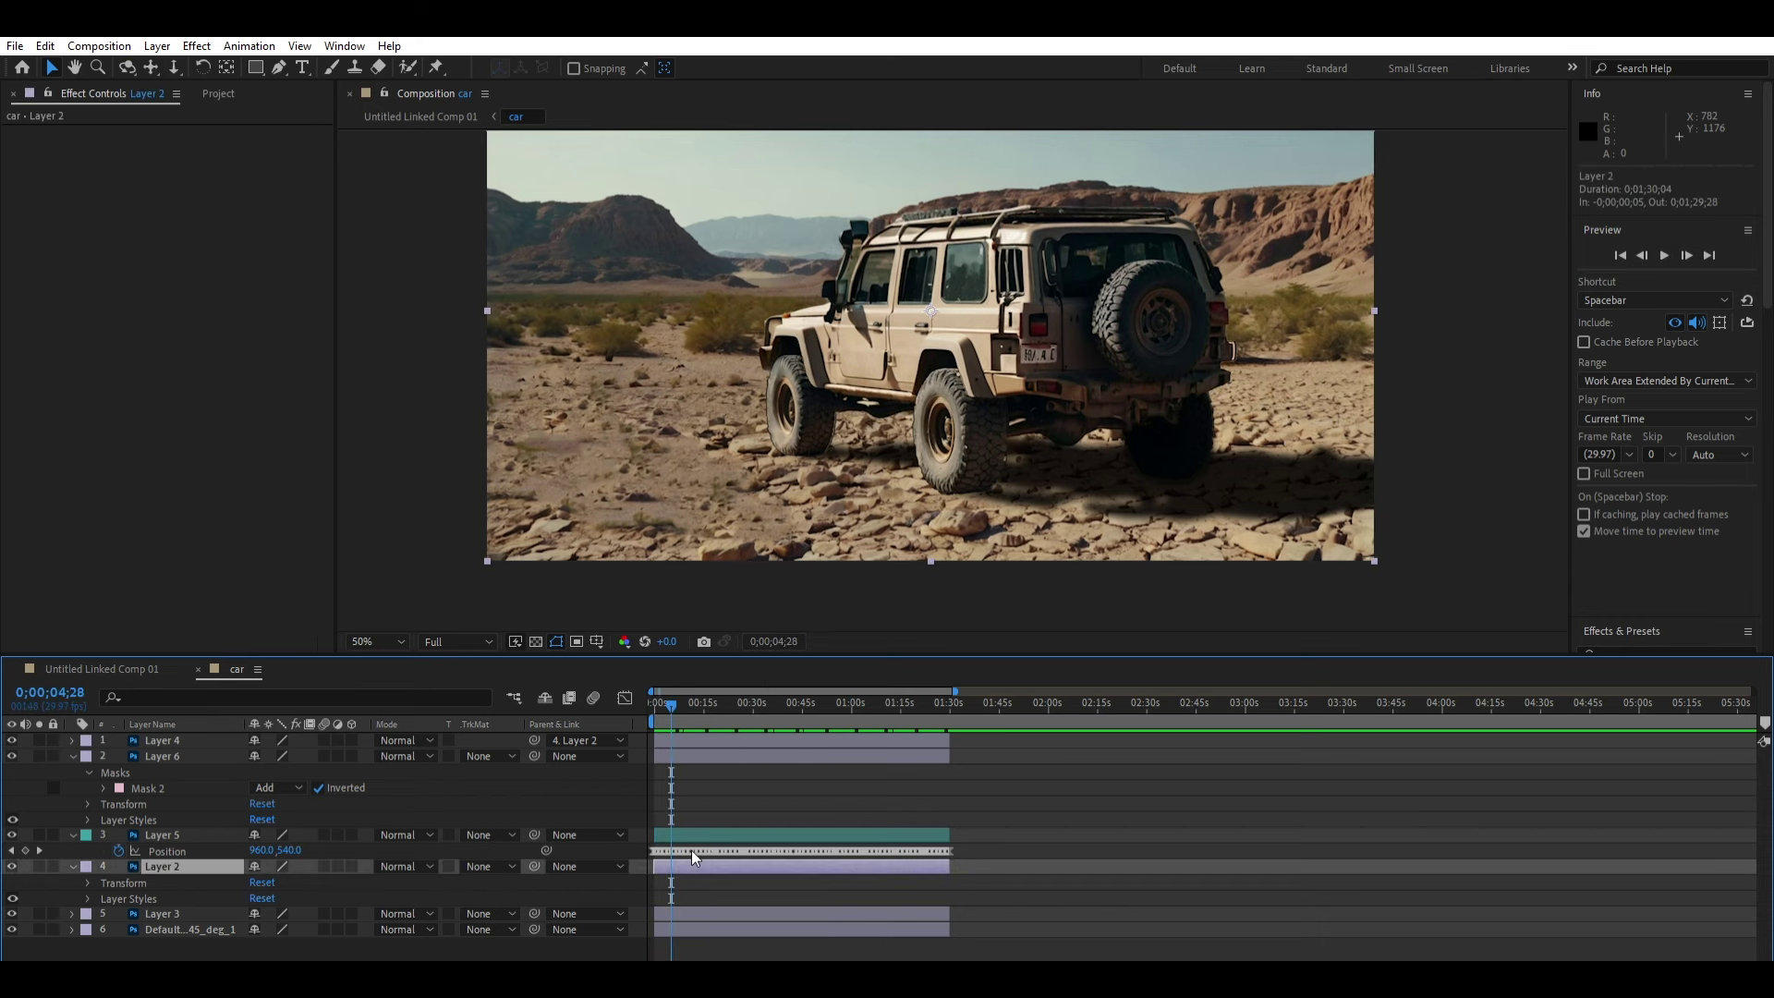
key("ctrl+d")
left_click_drag(189, 866, 194, 782)
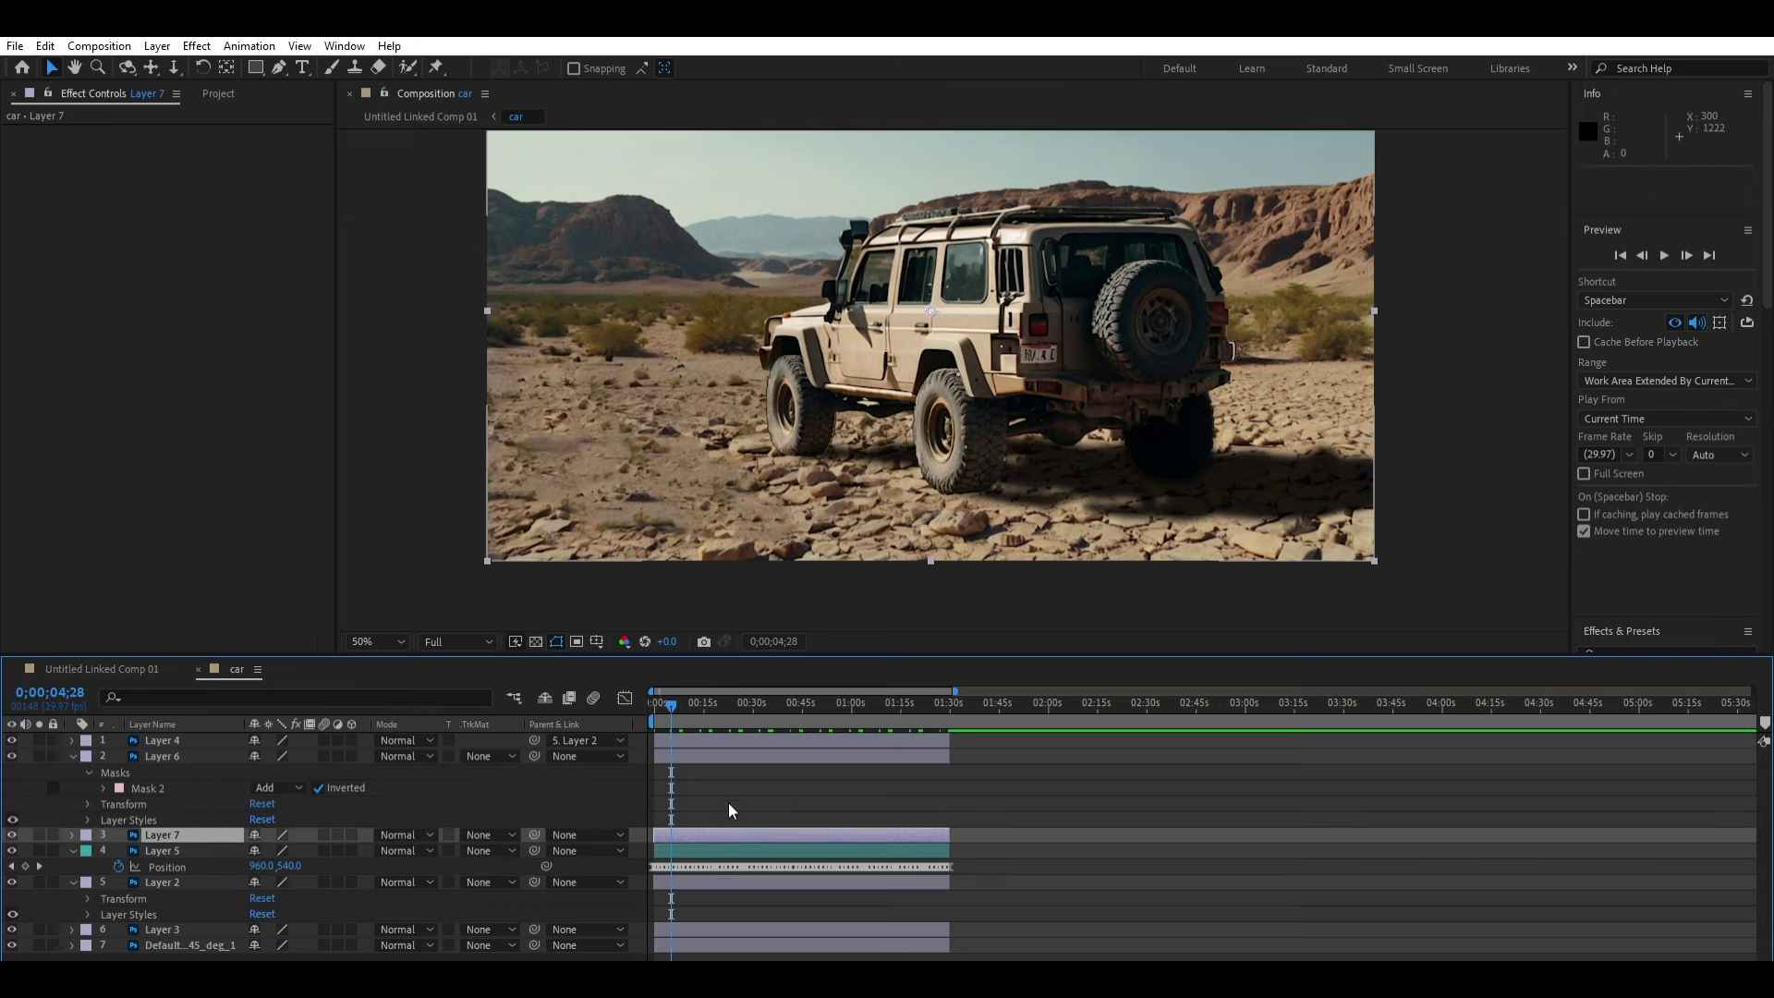
left_click(72, 835)
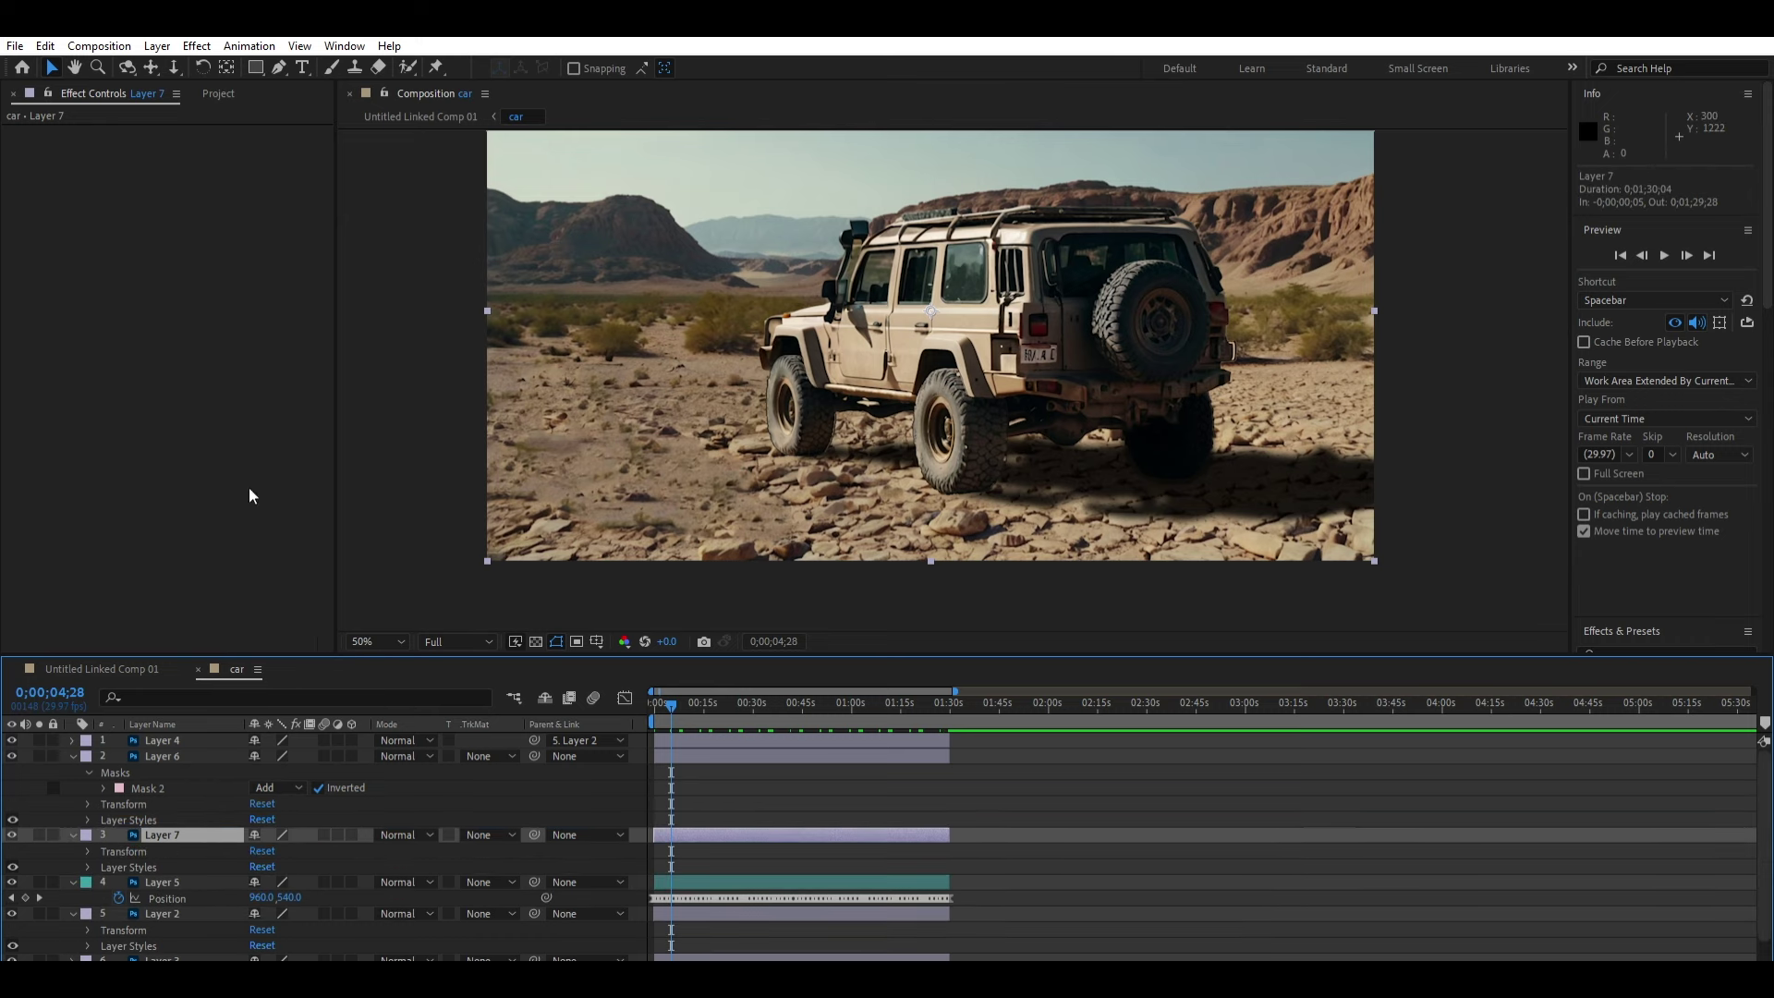
left_click(256, 64)
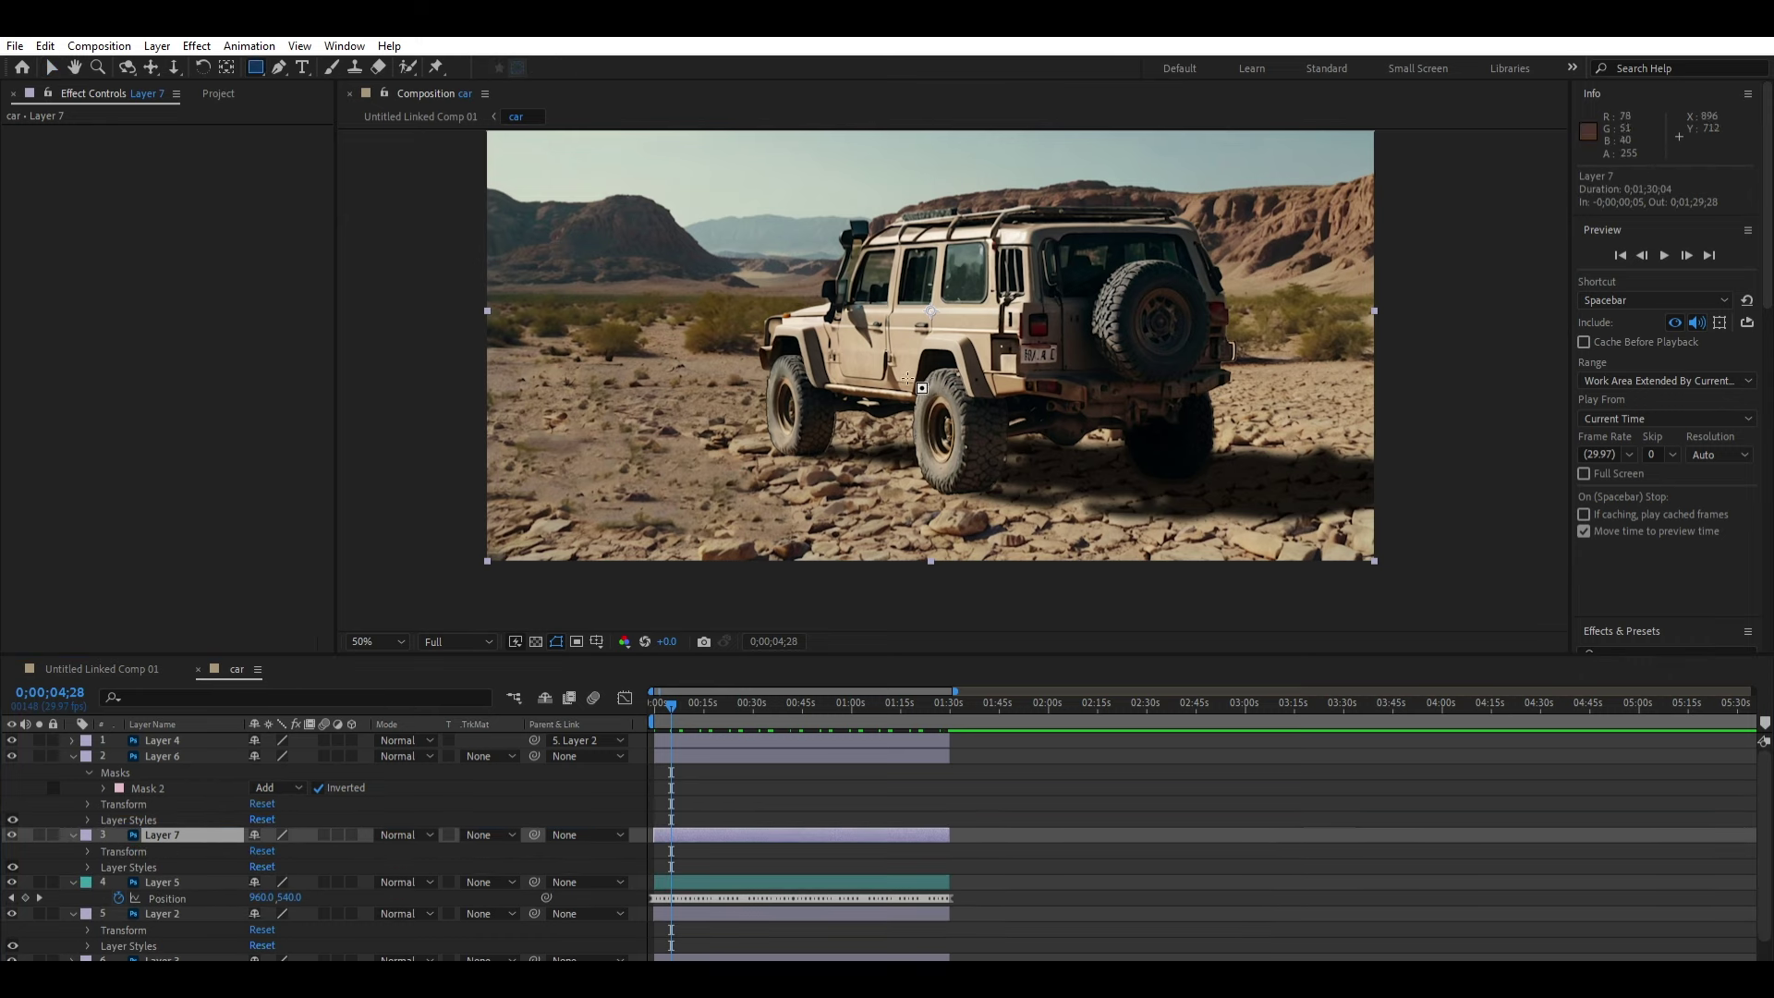
Step: At 0;00;25;01, draw a non-inverted rectangle mask around the rear wheel on Layer 7
scroll(986, 397, "up", 2)
left_click_drag(1035, 464, 976, 353)
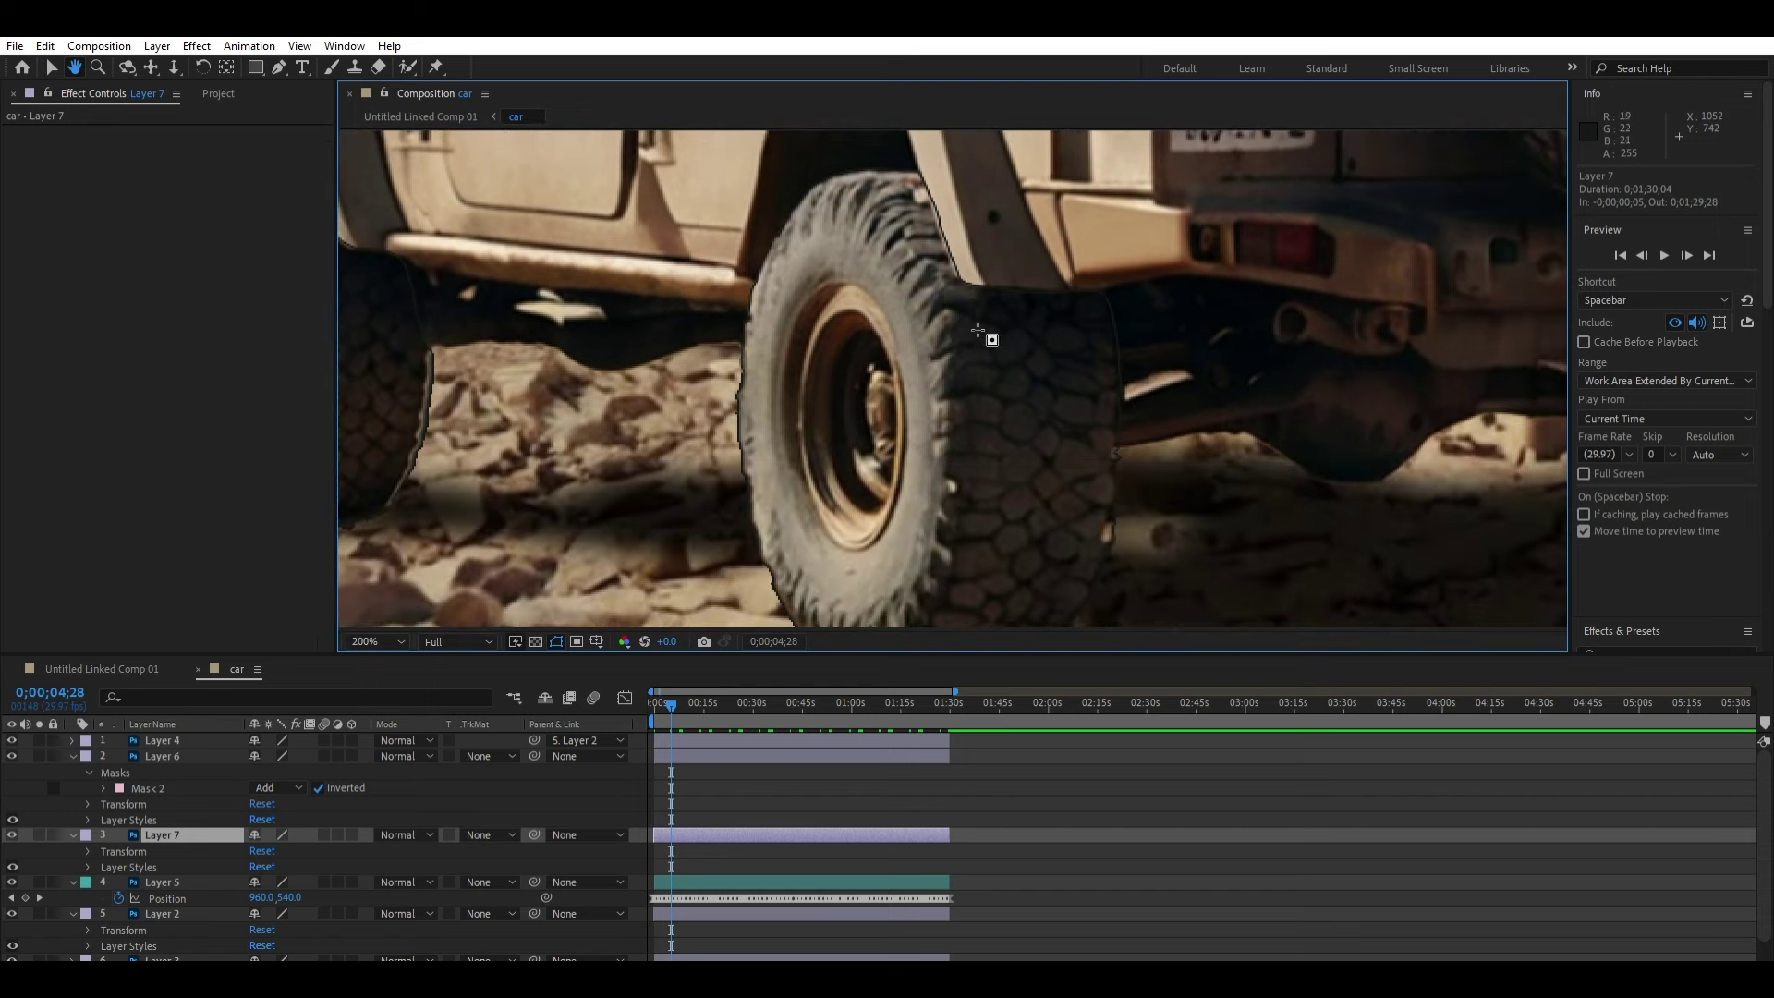
left_click_drag(672, 703, 739, 691)
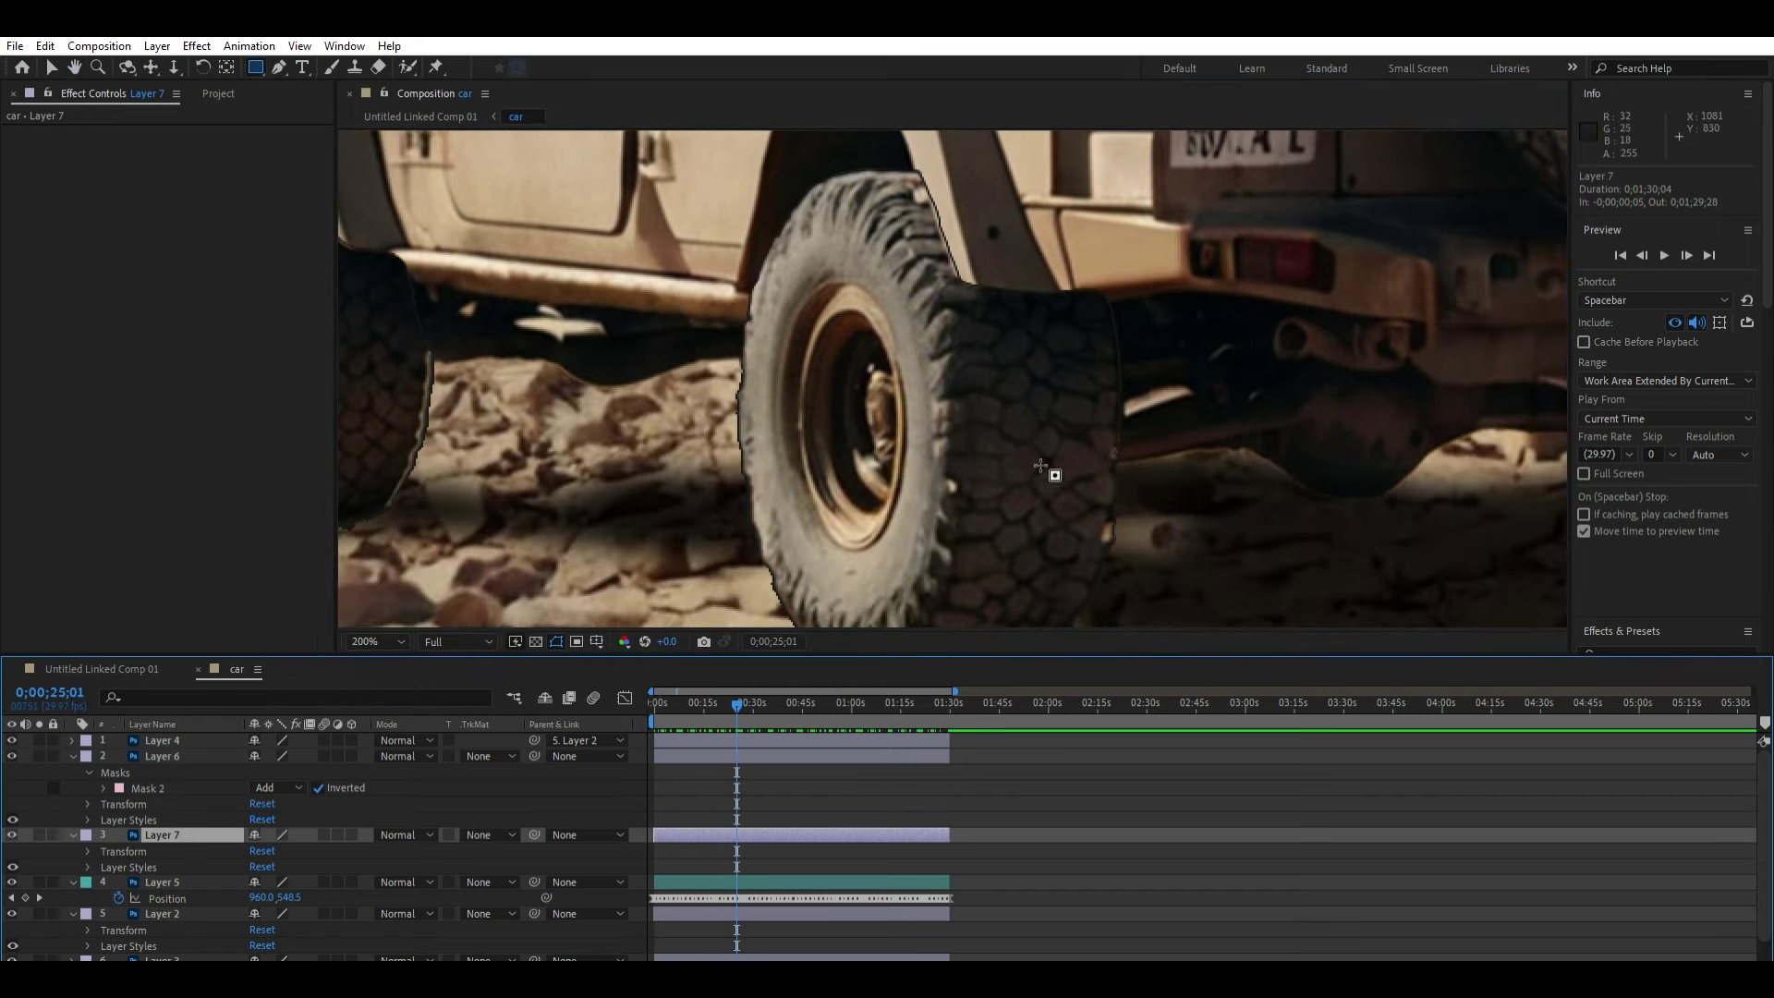
left_click_drag(1163, 253, 923, 526)
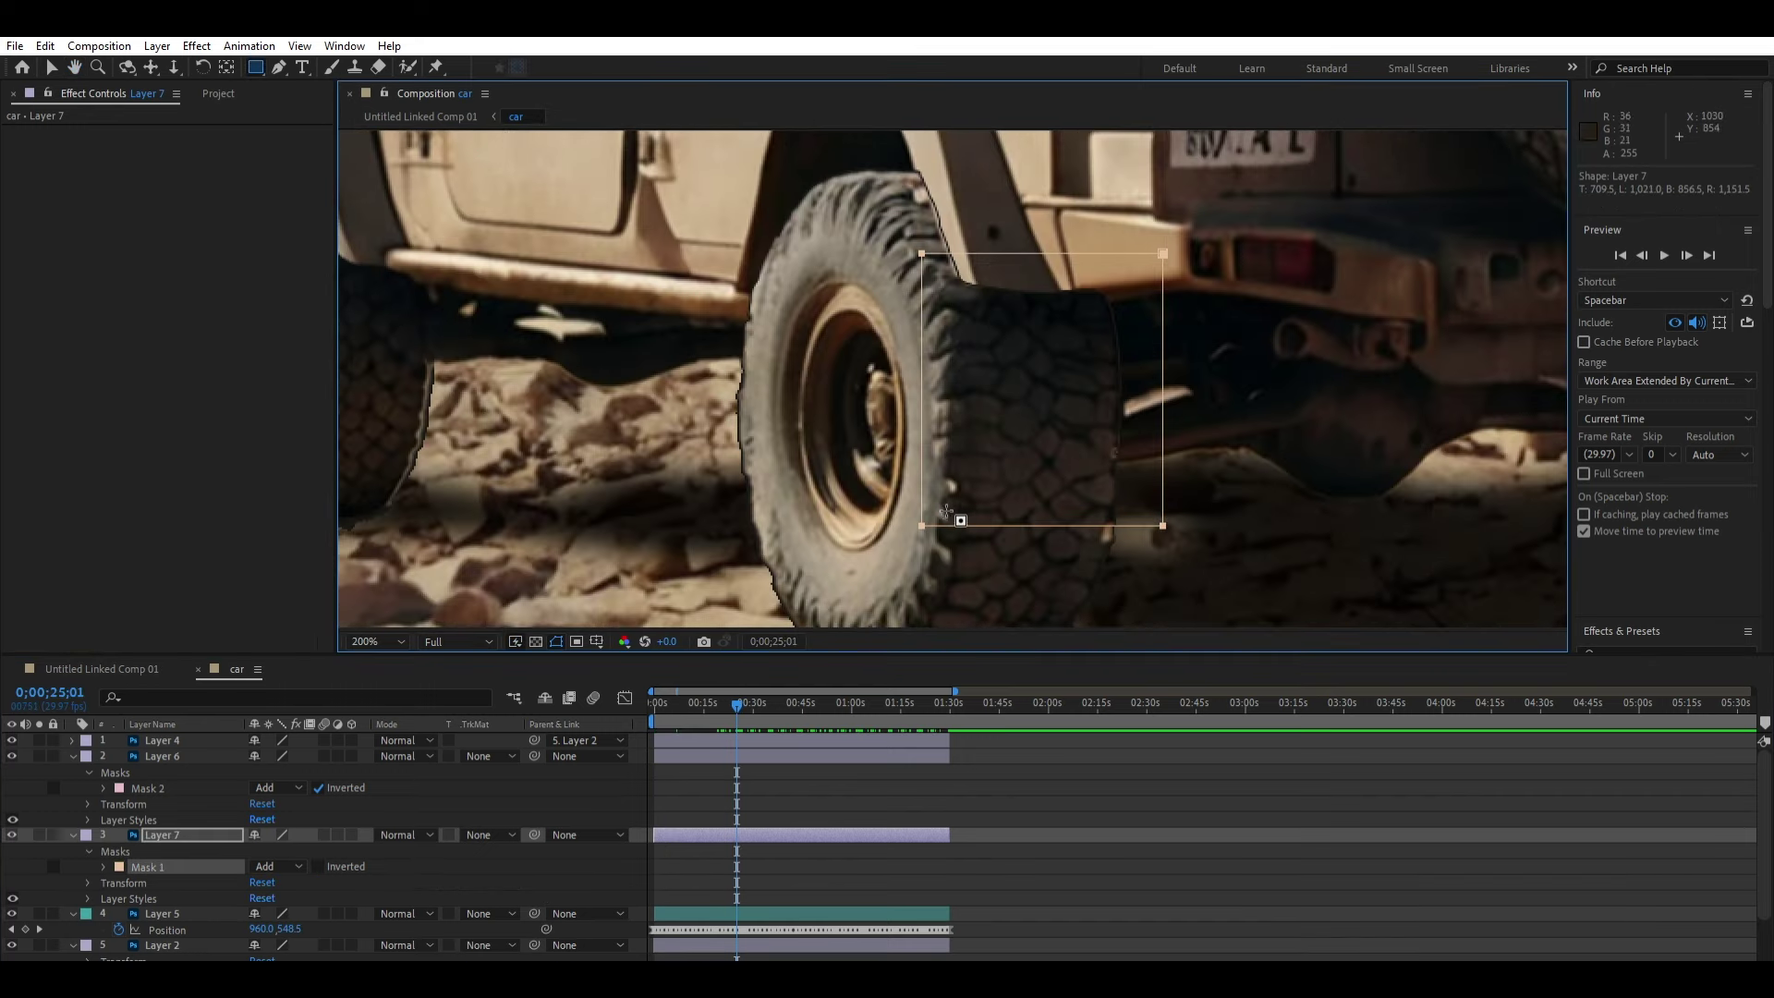
left_click(320, 859)
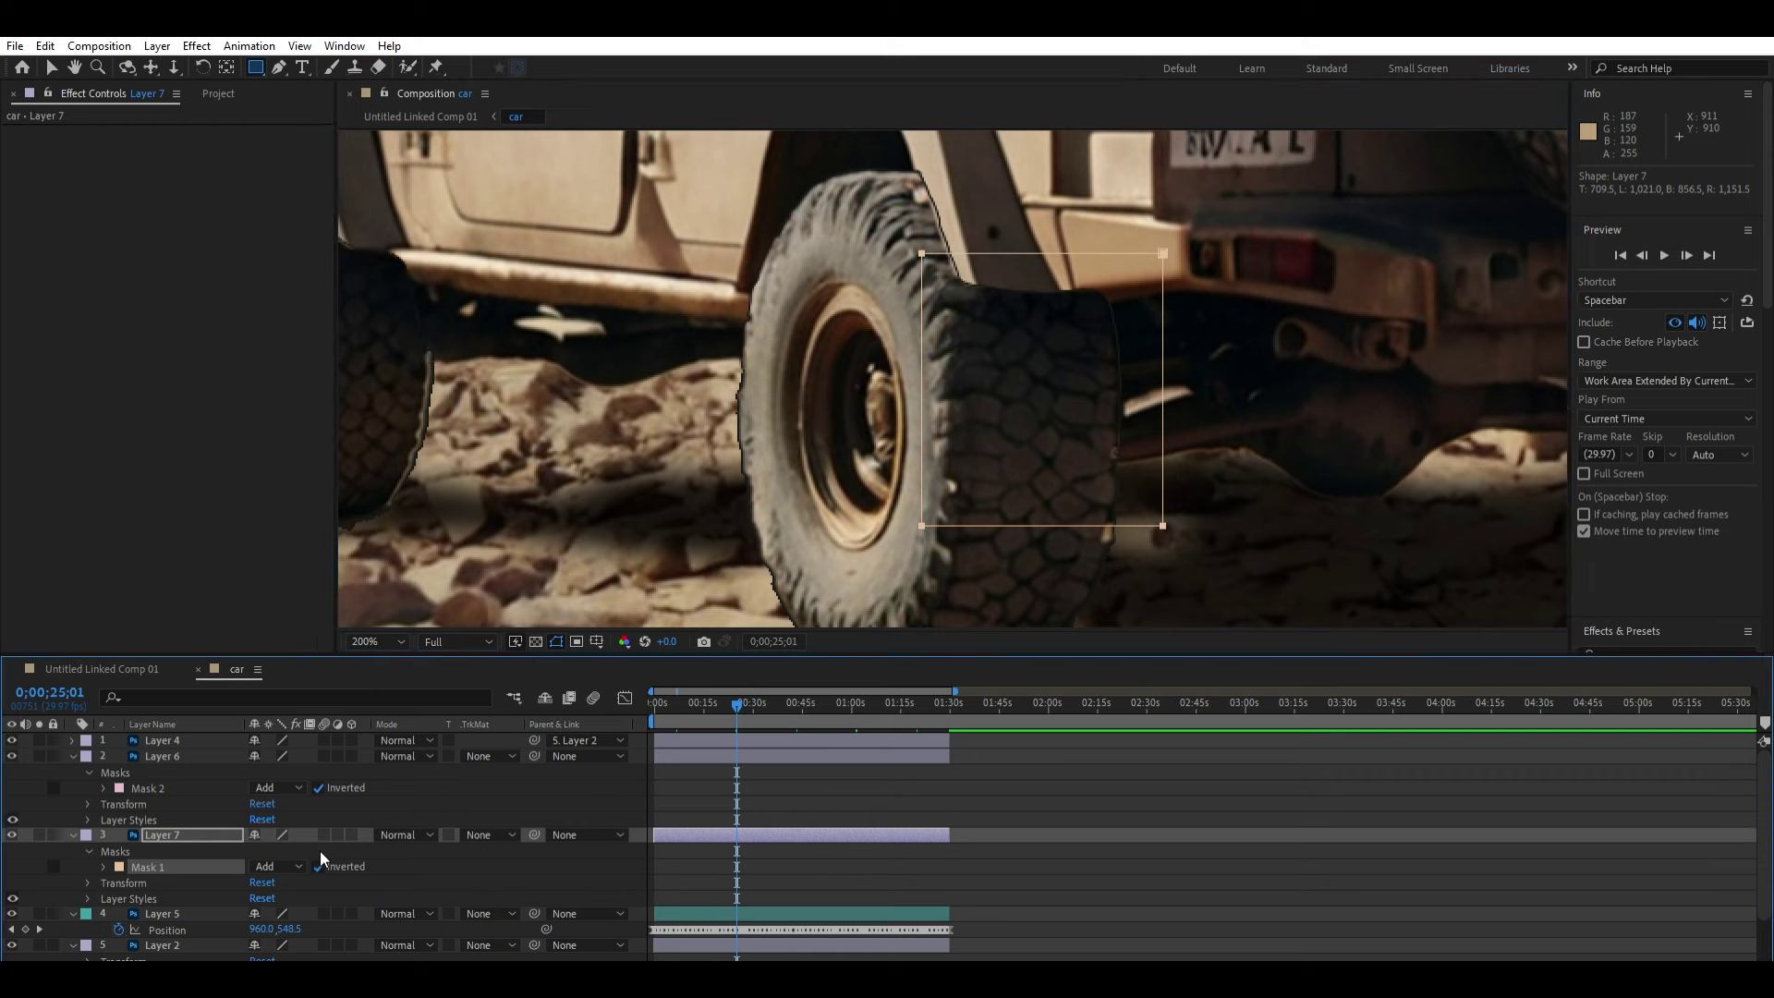
left_click(320, 852)
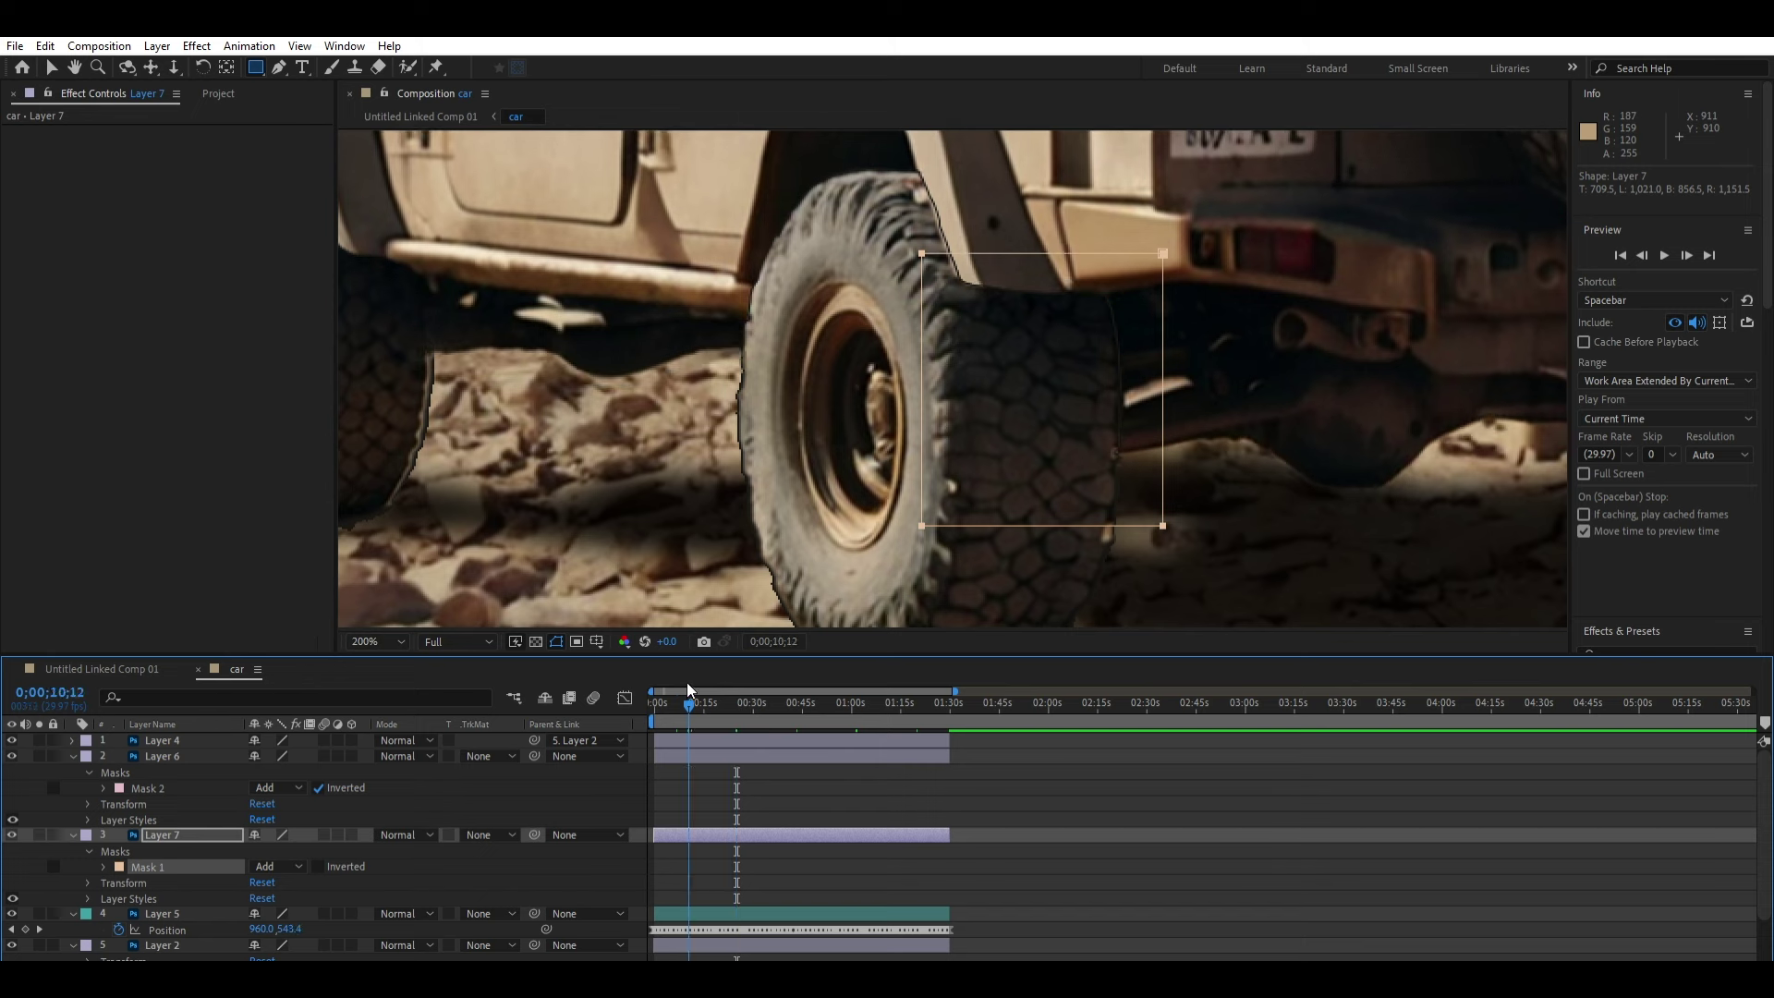
Step: Hide Layer 2 and compare Layer 7's mask inverted and non-inverted, leaving it non-inverted
left_click_drag(737, 691, 734, 684)
scroll(767, 891, "down", 3)
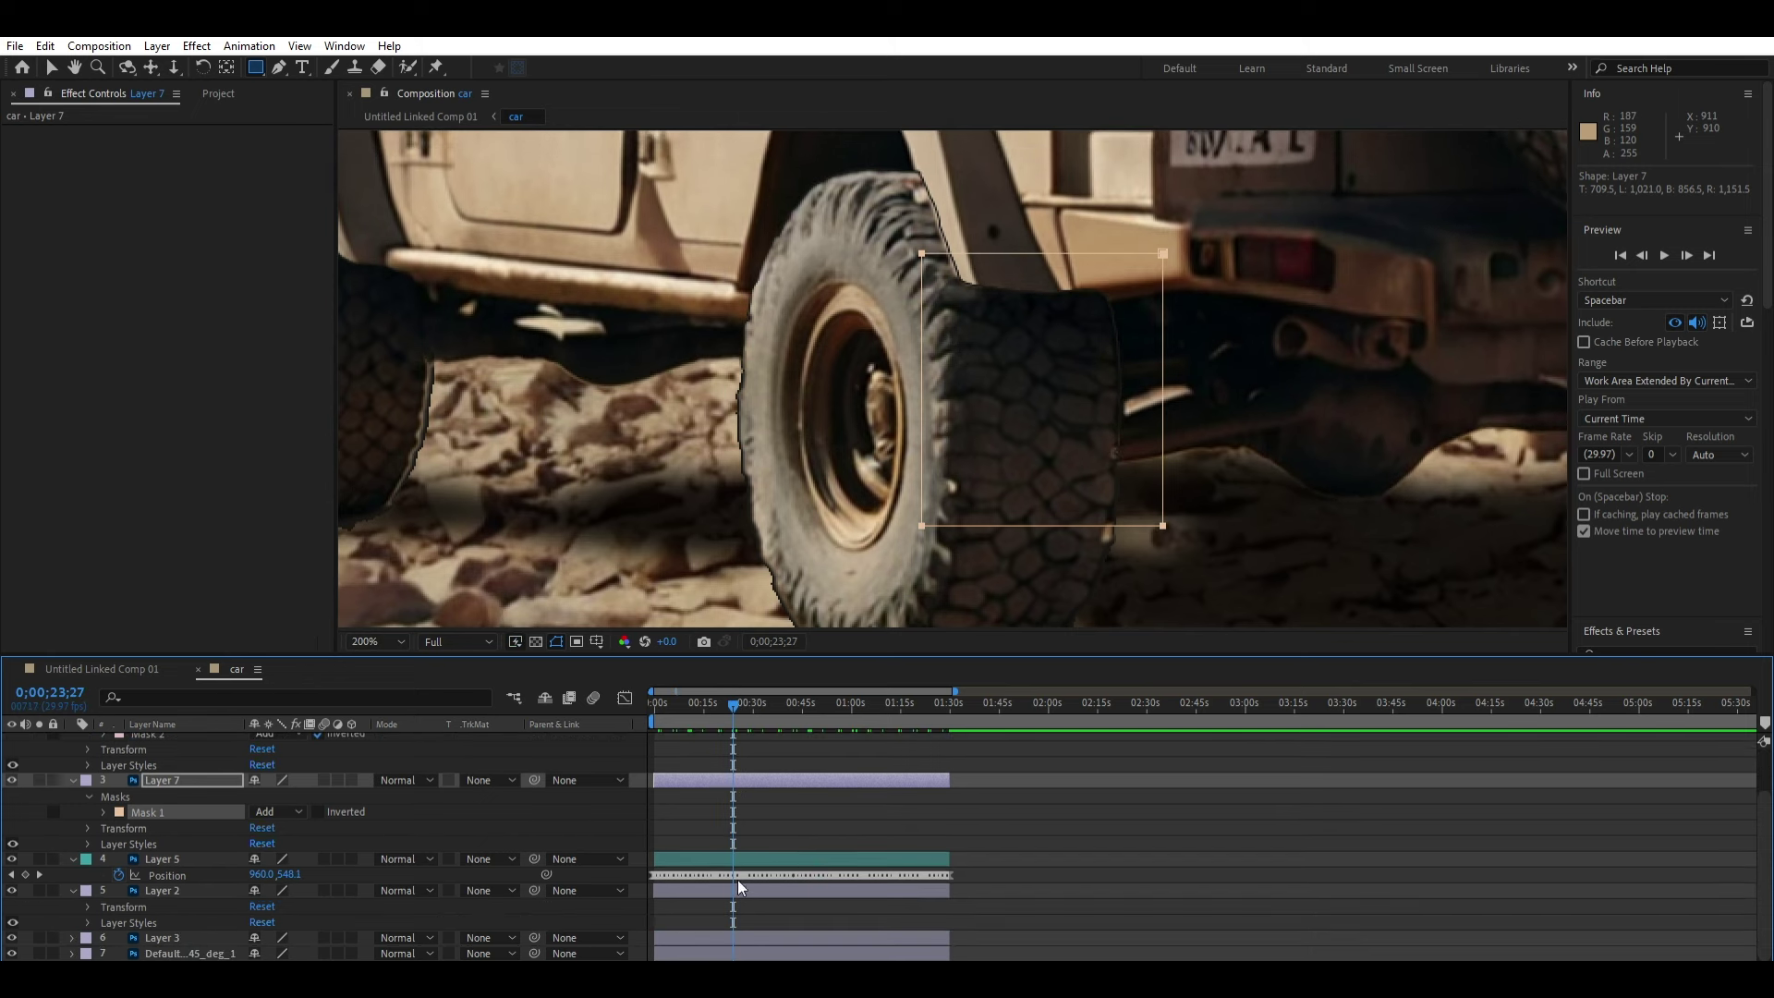
left_click(737, 890)
left_click(12, 890)
scroll(733, 797, "up", 3)
left_click(735, 829)
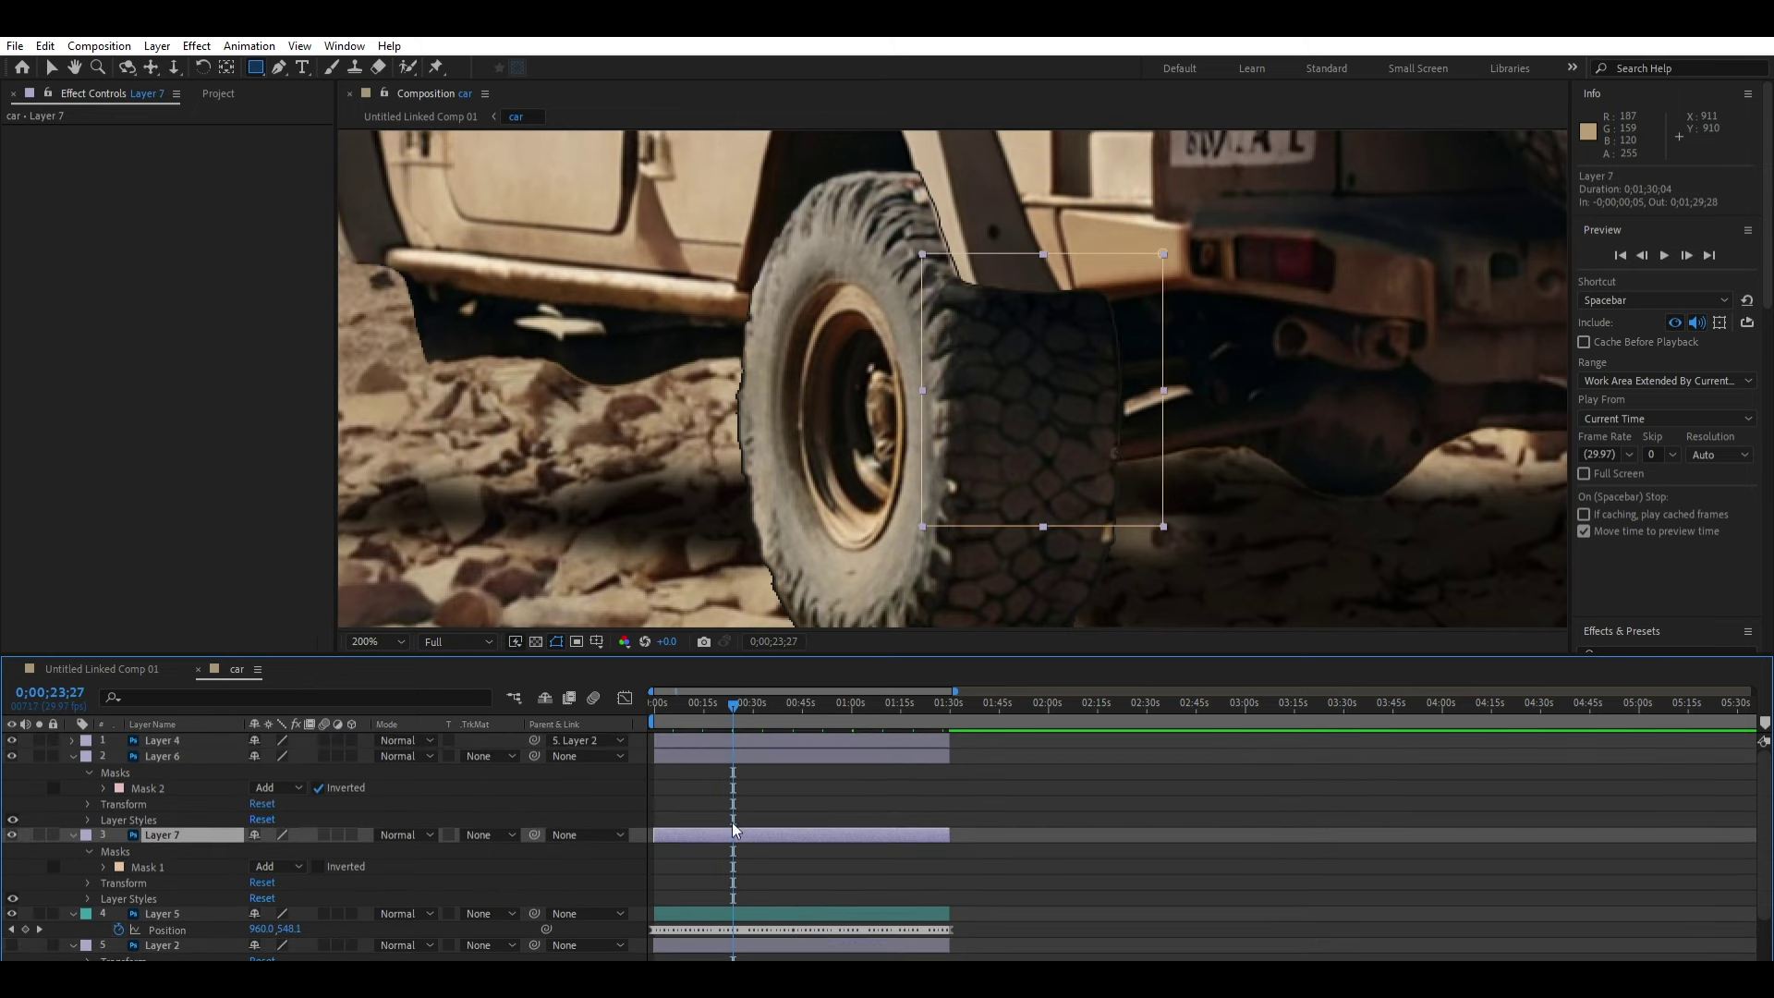
left_click(319, 864)
left_click(319, 864)
left_click(319, 864)
left_click(319, 865)
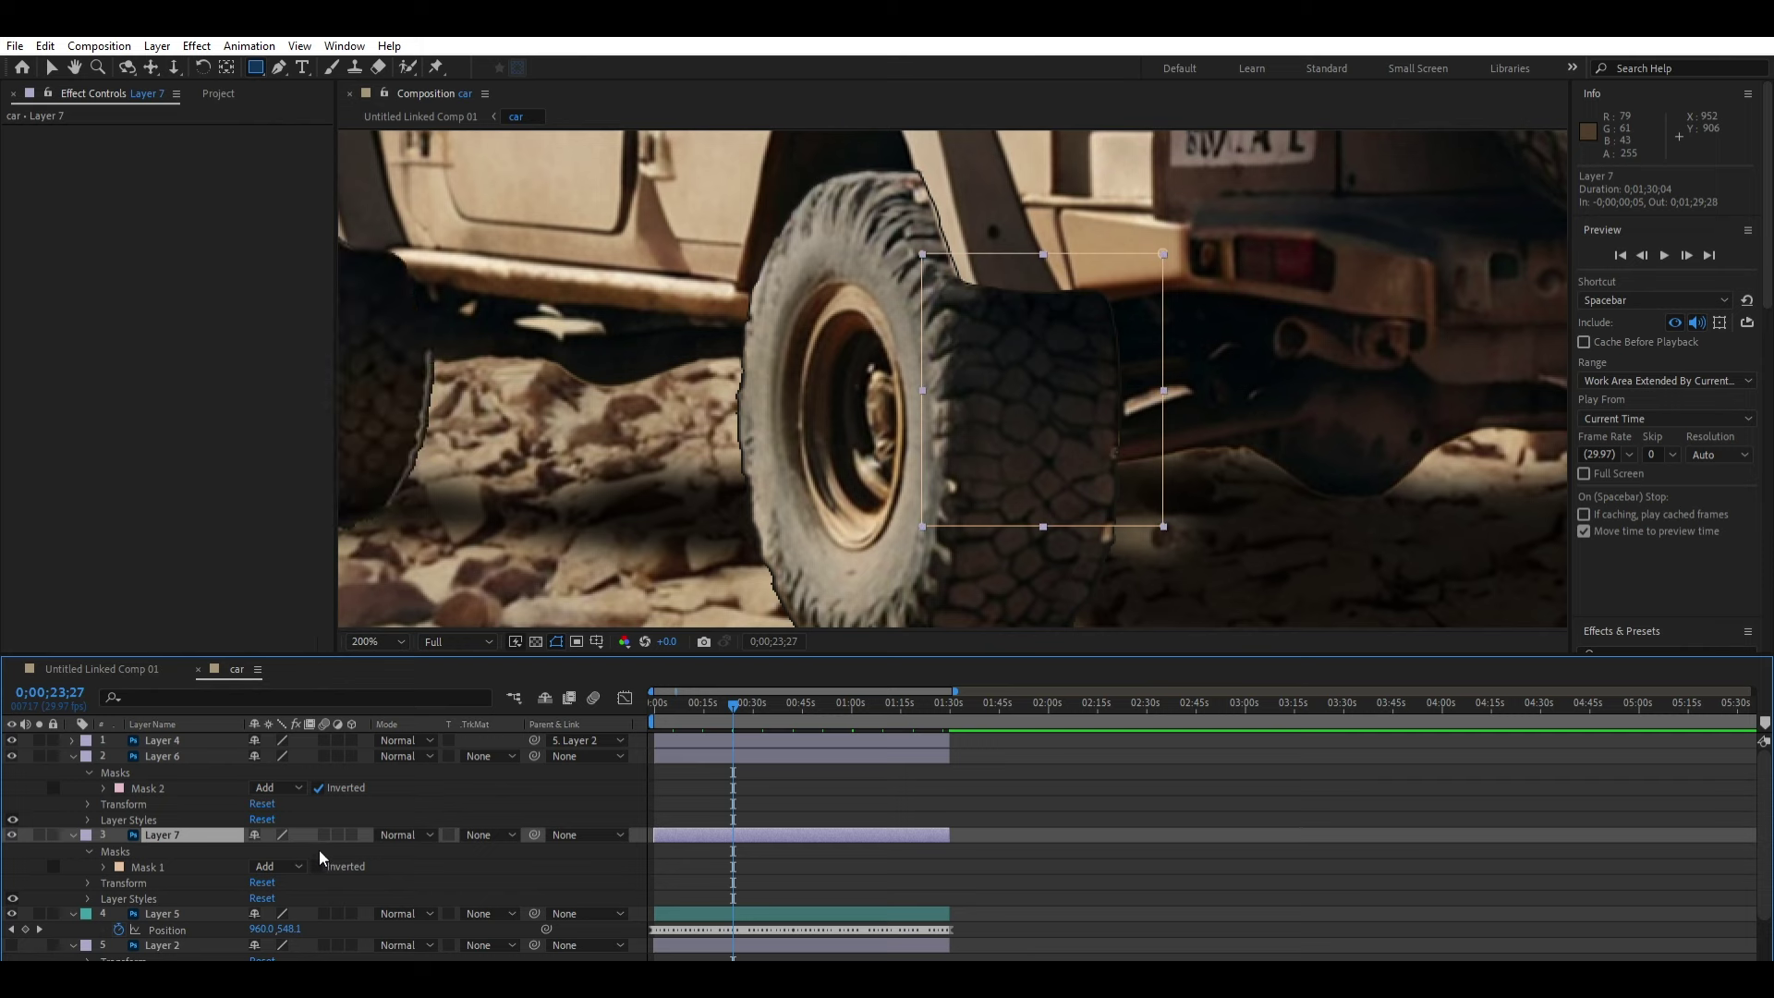
key("comma")
key("comma")
key("comma")
Step: Zoom the viewer to 100% and toggle Layer 6's Mask 2 inversion at 0;00;11;16
key("period")
key("period")
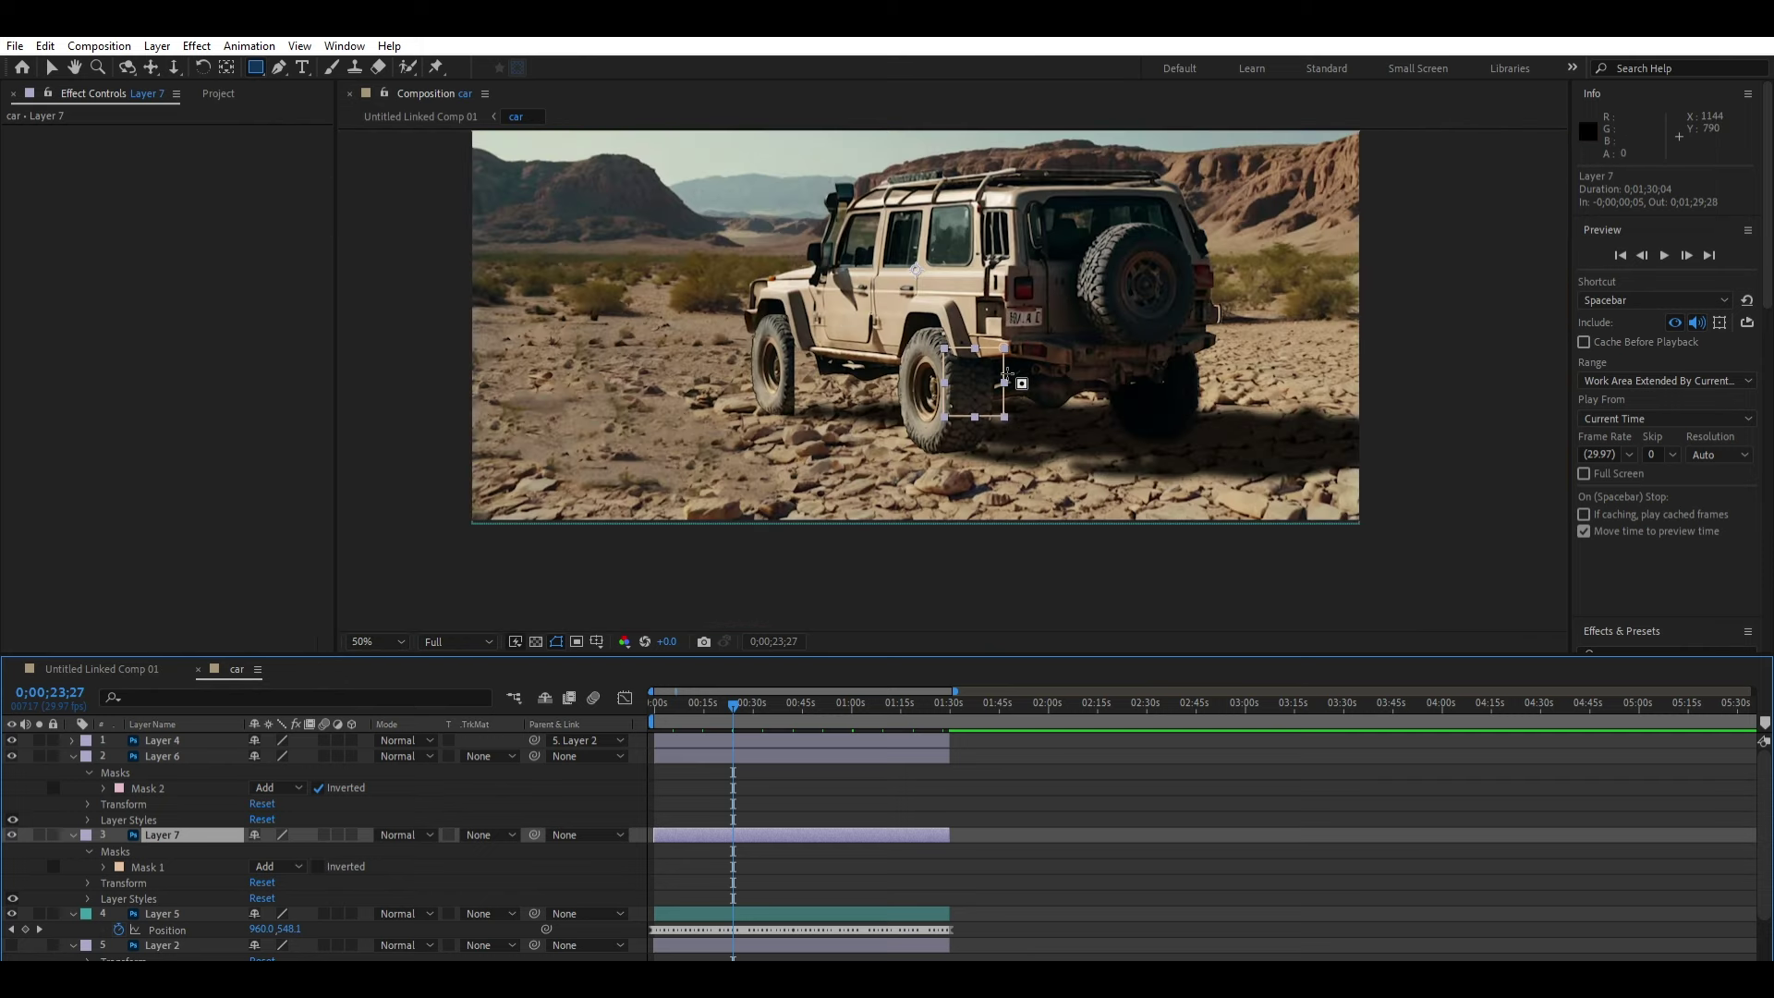
key("period")
key("period")
left_click(319, 787)
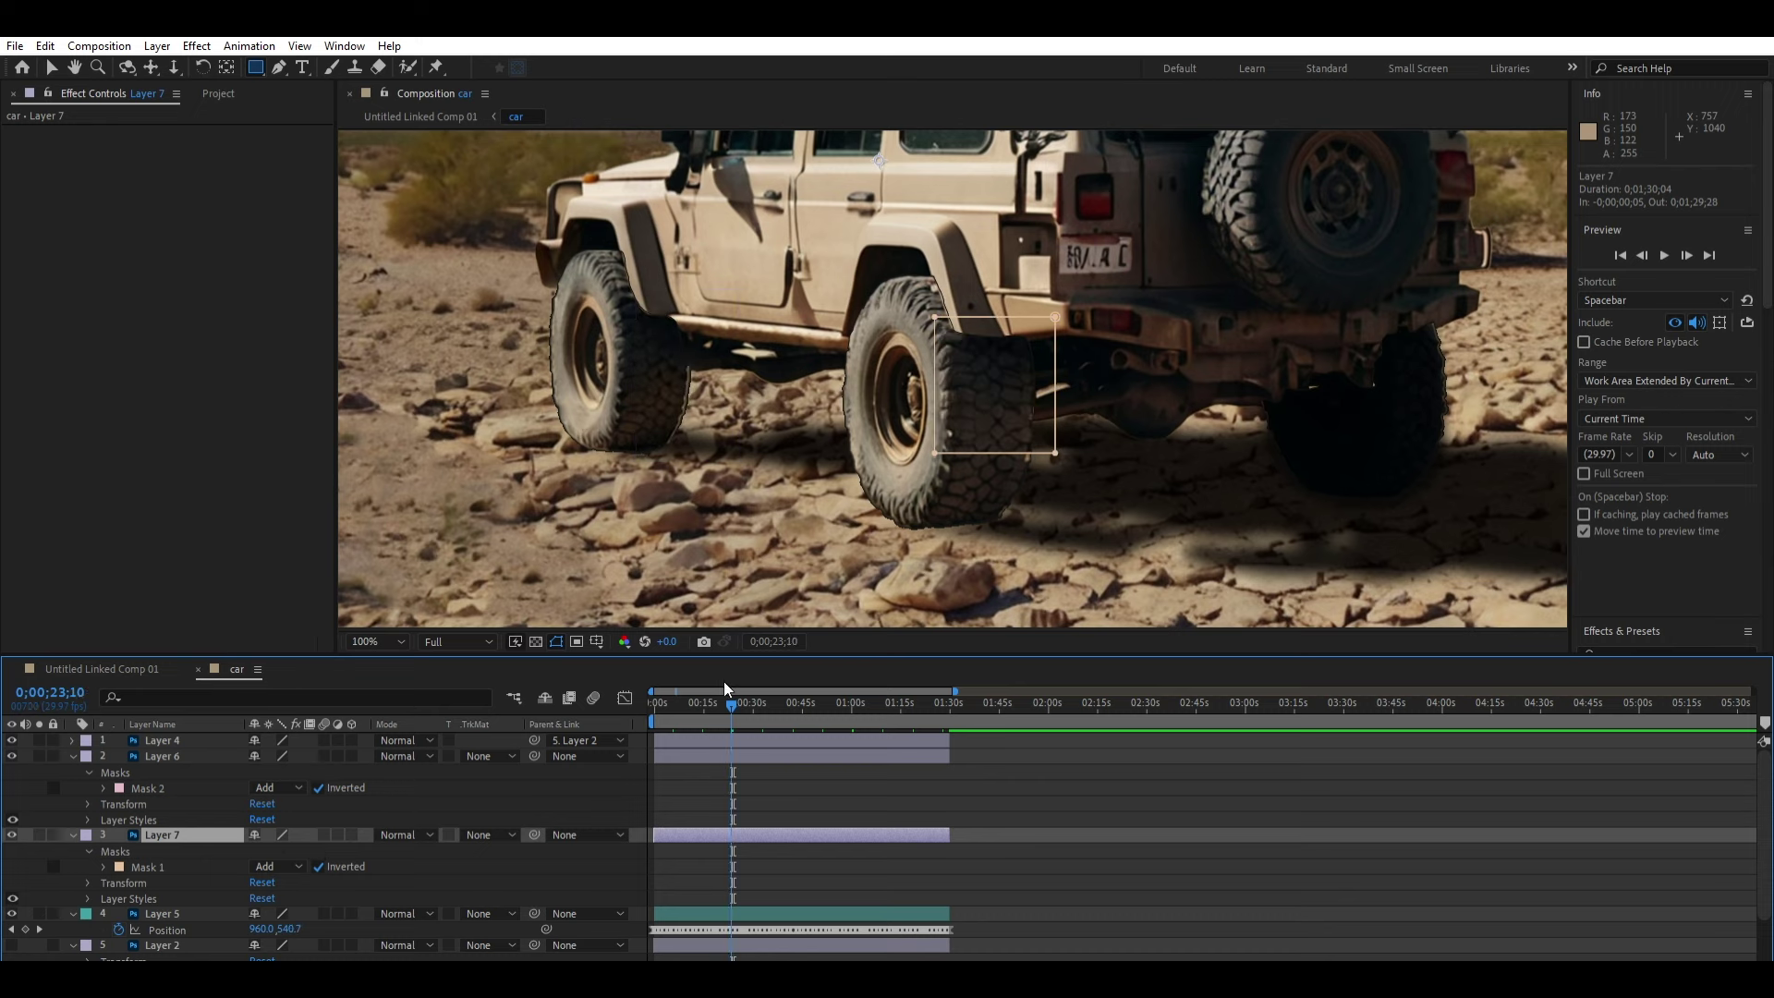
mouse_move(723, 695)
left_mouse_down()
mouse_move(695, 693)
mouse_move(751, 675)
mouse_move(728, 689)
left_mouse_up()
left_click(318, 787)
Step: Make Layer 2 visible again and select Layer 6's Mask 2 and Layer 7's Mask 1
scroll(731, 832, "down", 2)
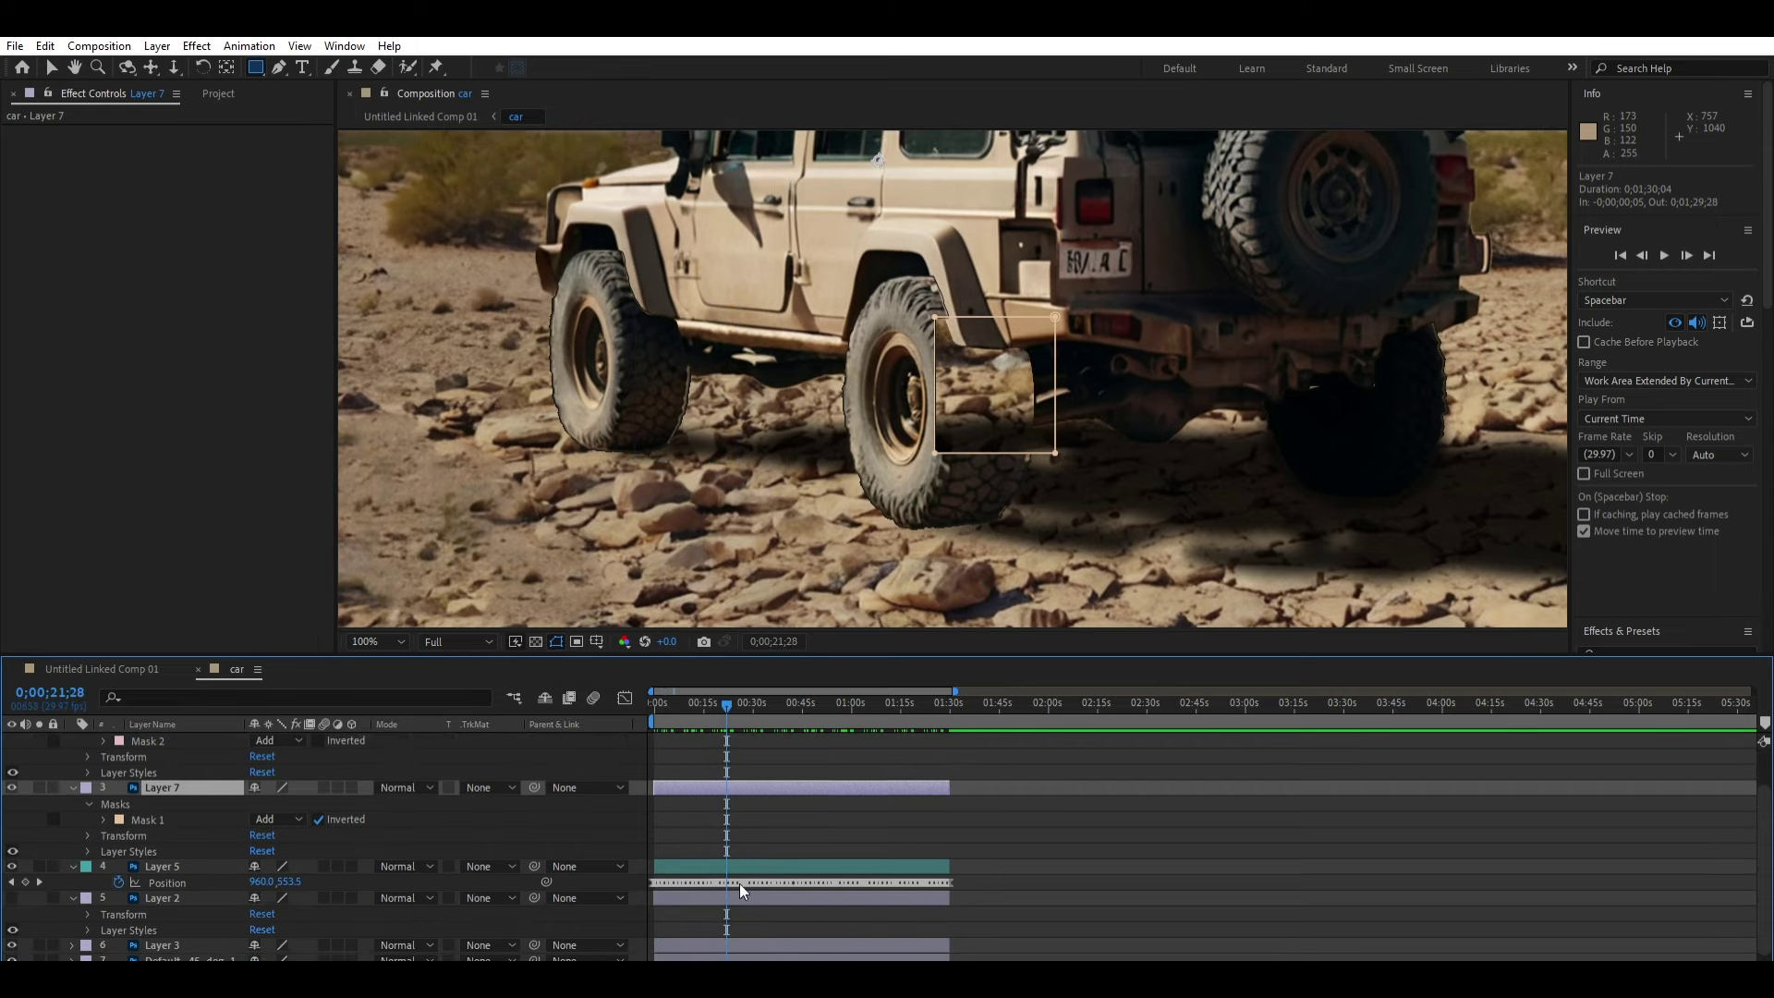
left_click(125, 899)
left_click(12, 897)
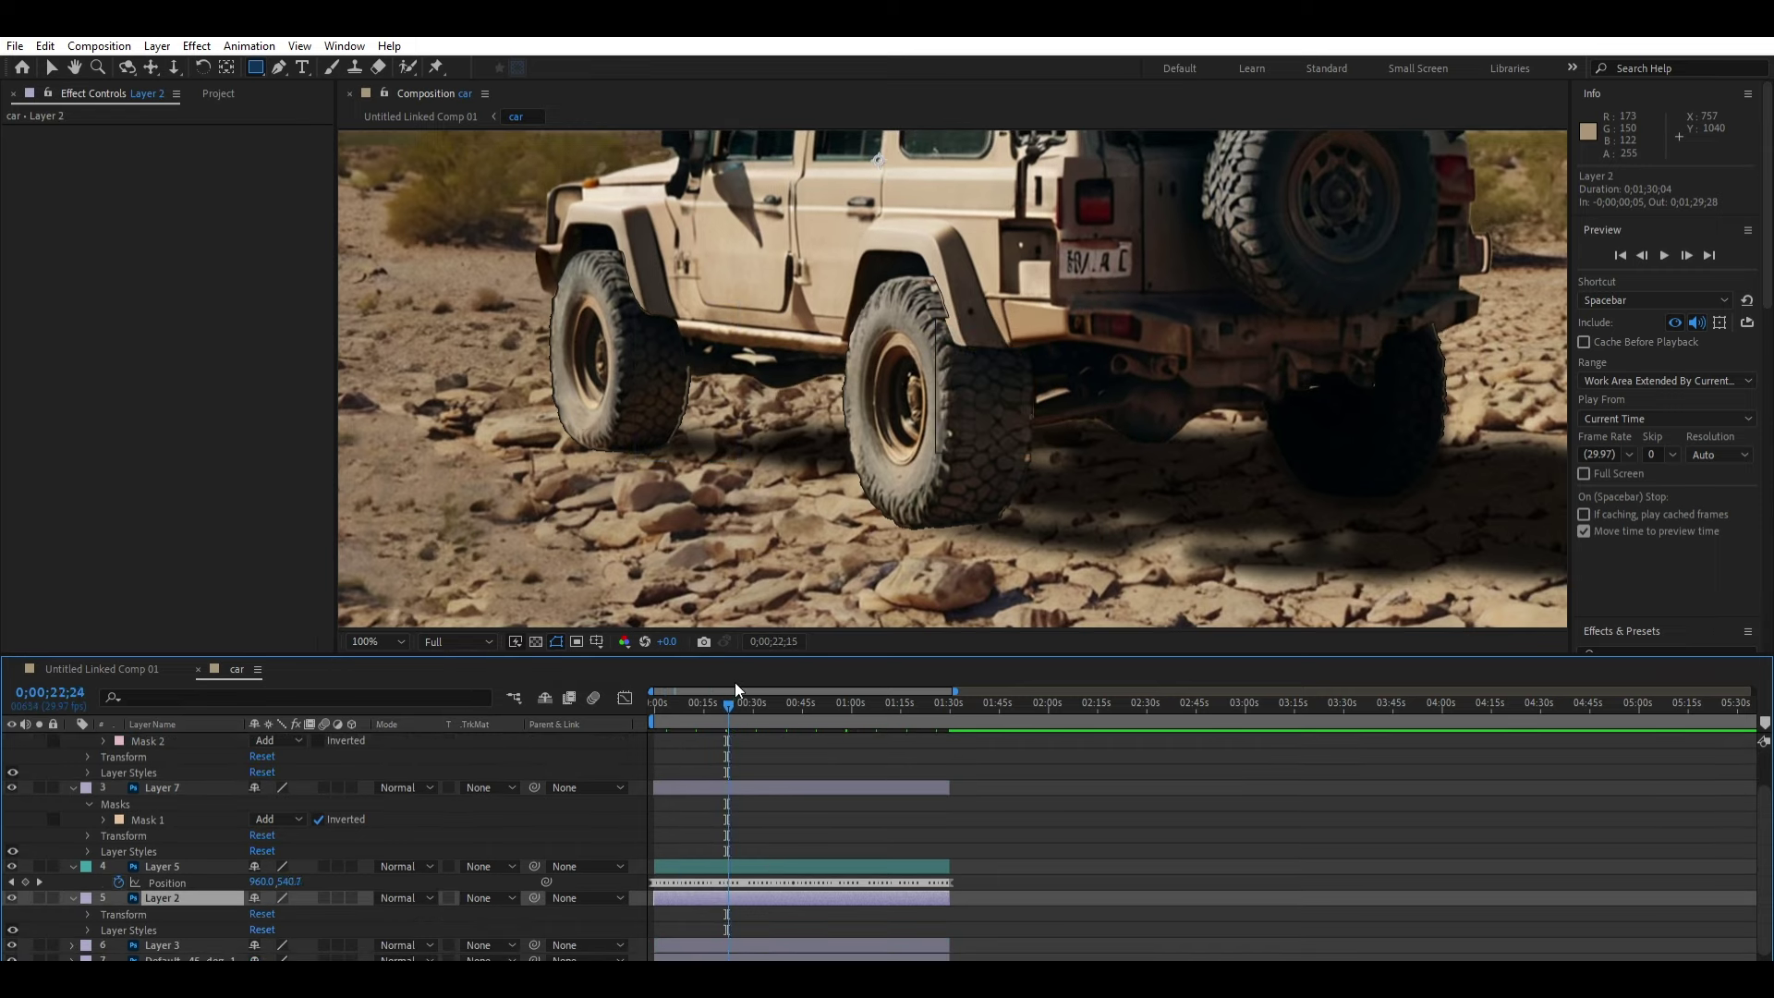
left_click_drag(735, 688, 767, 679)
left_click(774, 788)
scroll(779, 756, "up", 1)
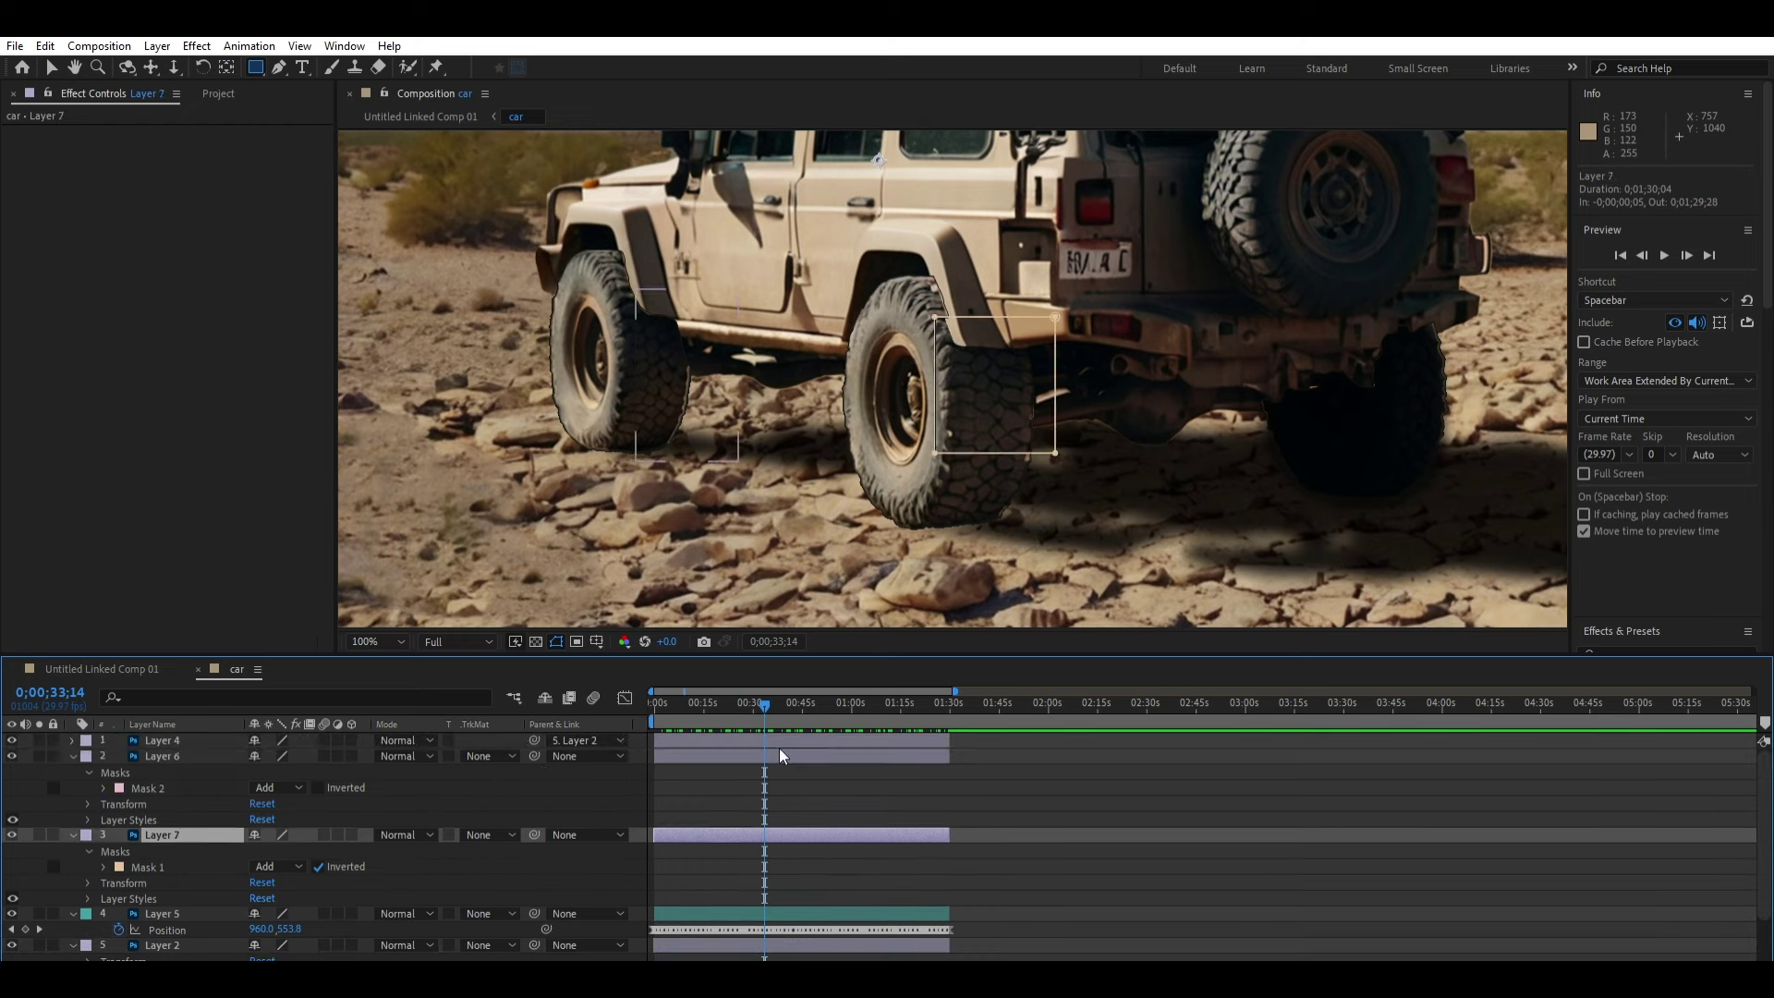
left_click(779, 756)
key("ctrl+Down")
left_click(783, 756)
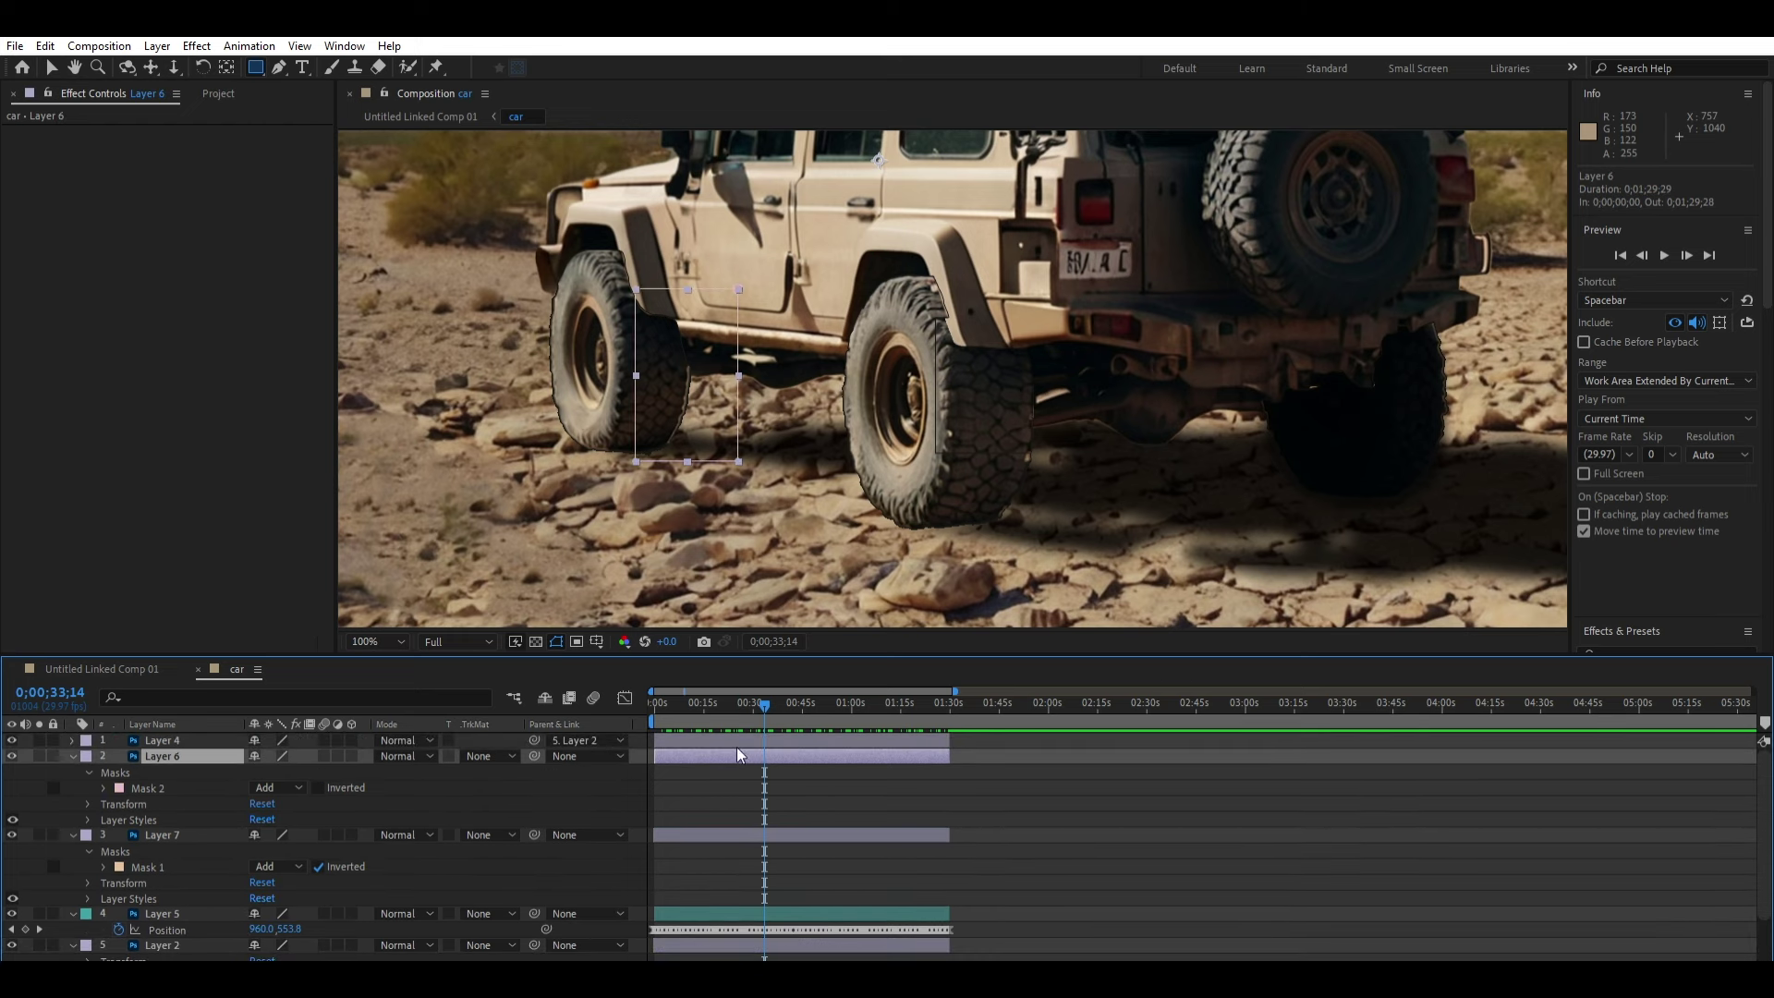
left_click(152, 788)
left_click(155, 866)
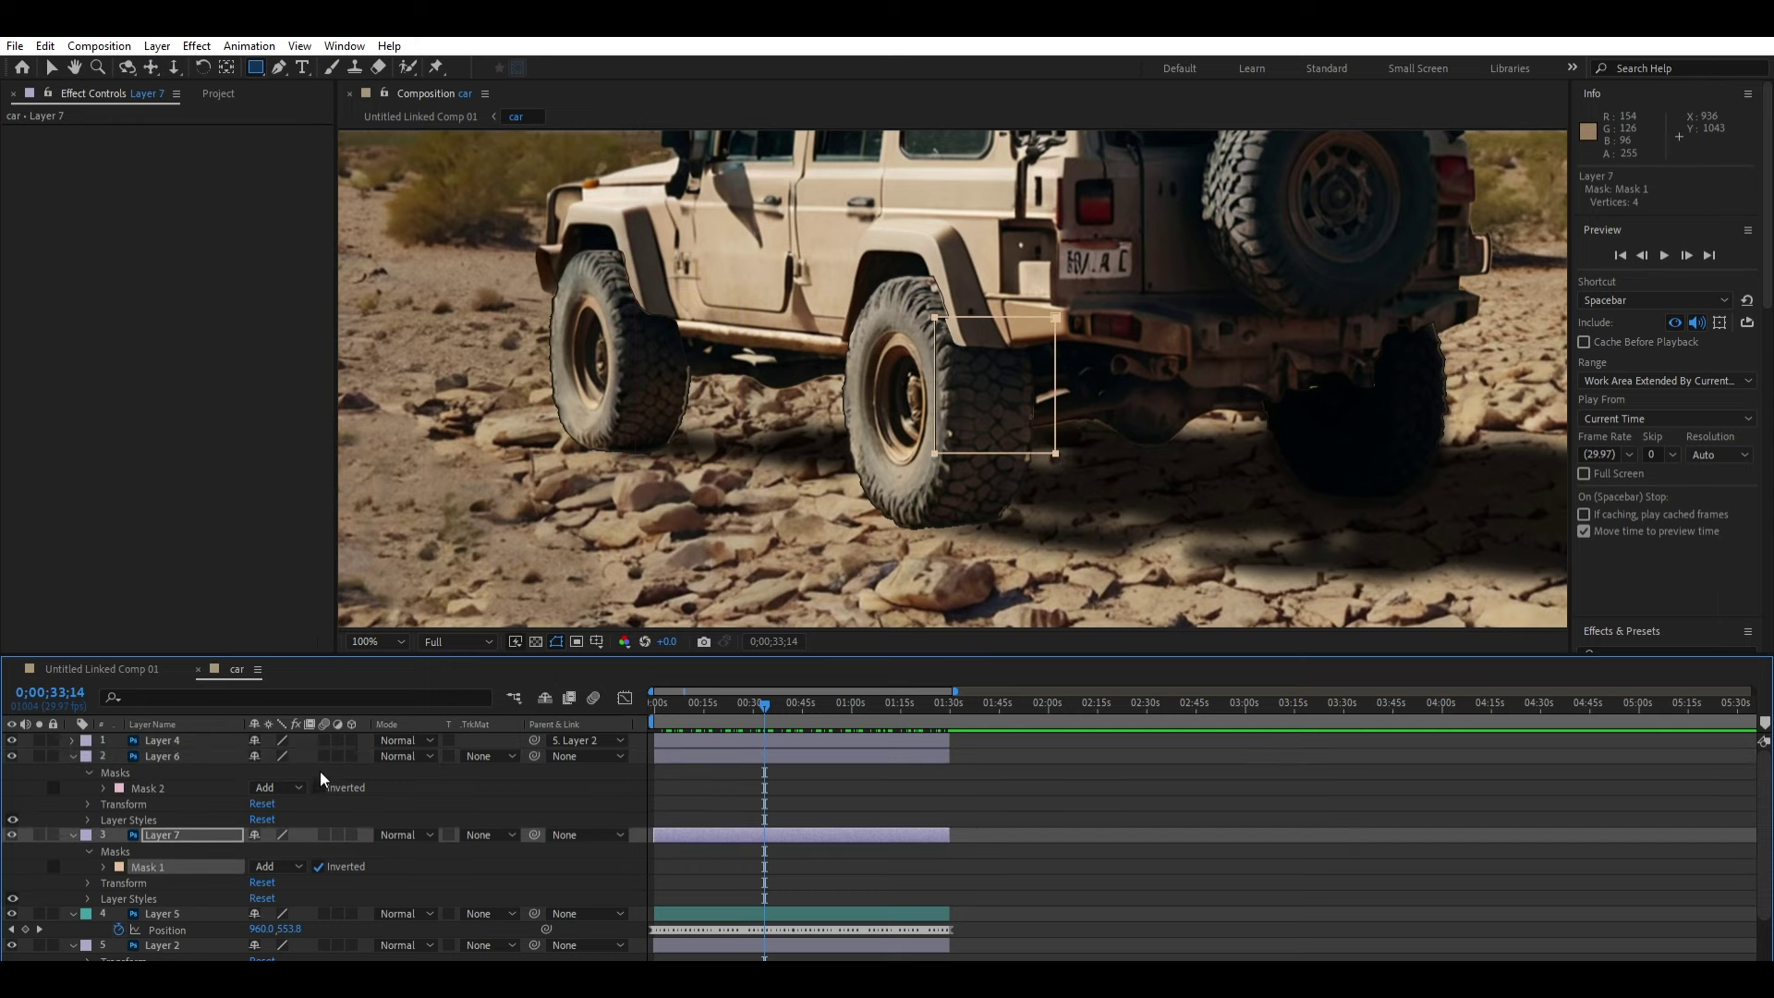
Step: Leave Layer 6's Mask 2 and Layer 7's Mask 1 non-inverted, preview, and return to 0;00;00;00
key("Page_Up")
key("Page_Up")
key("Page_Up")
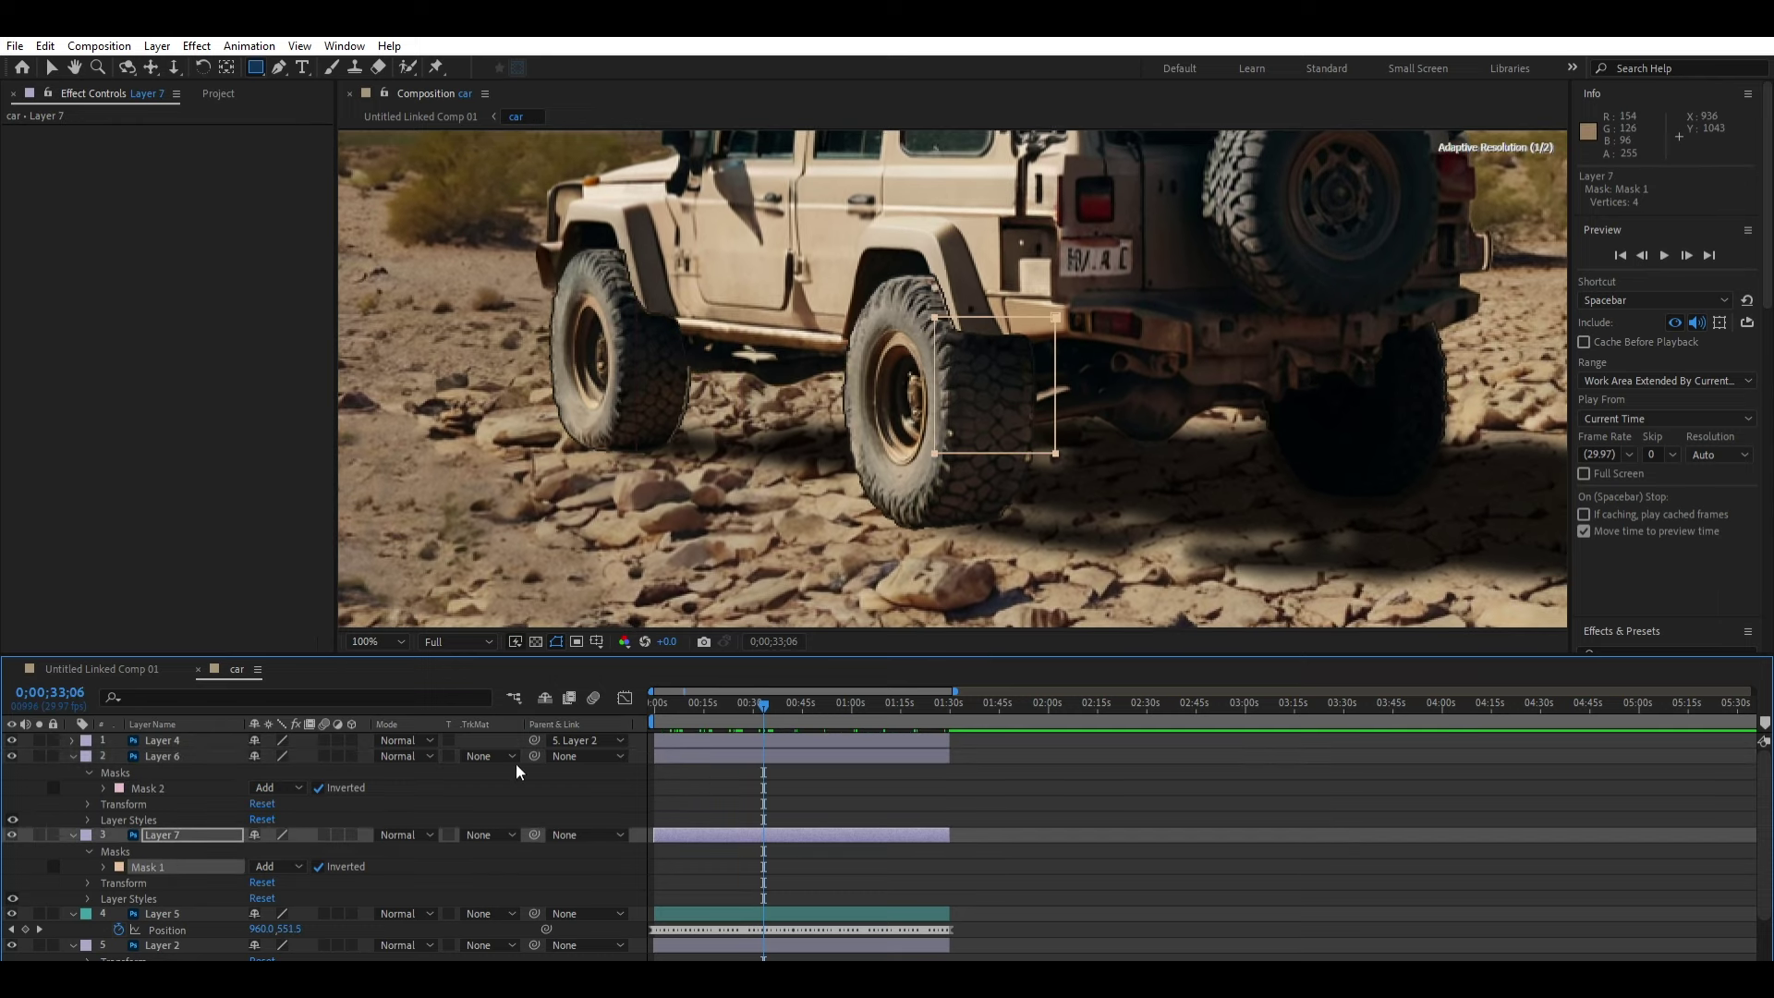
left_click(318, 787)
left_click_drag(773, 700, 674, 693)
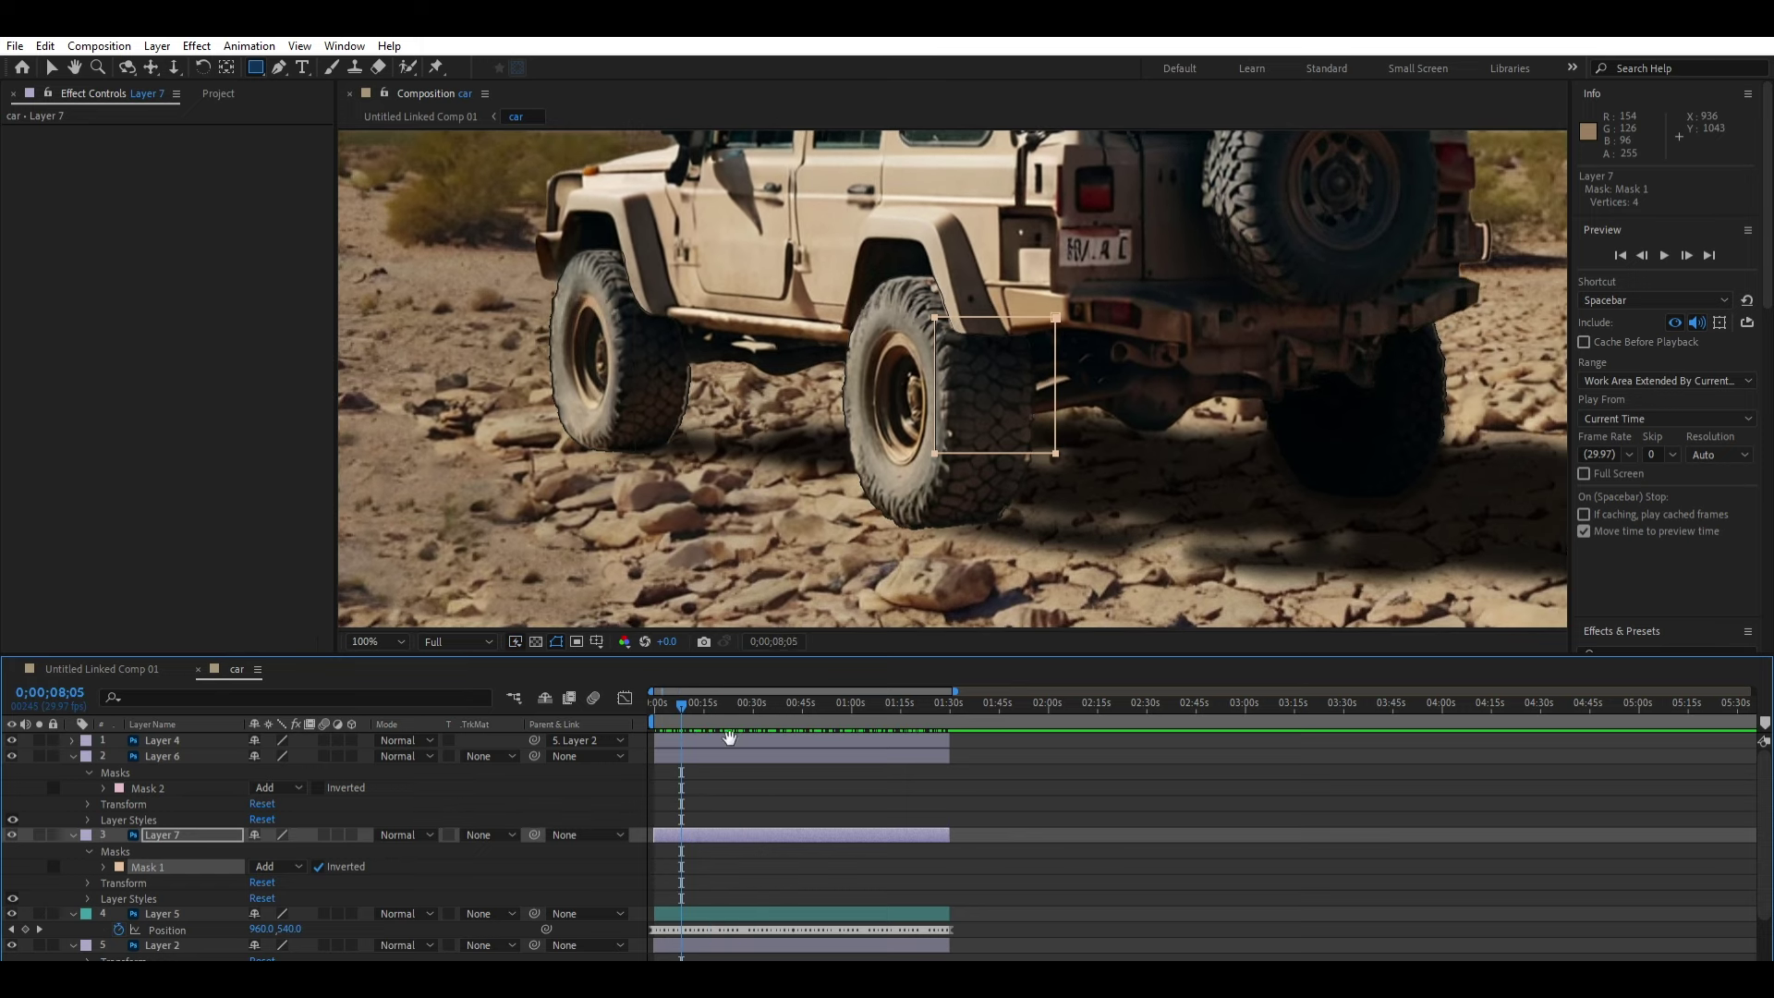
key("space")
key("space")
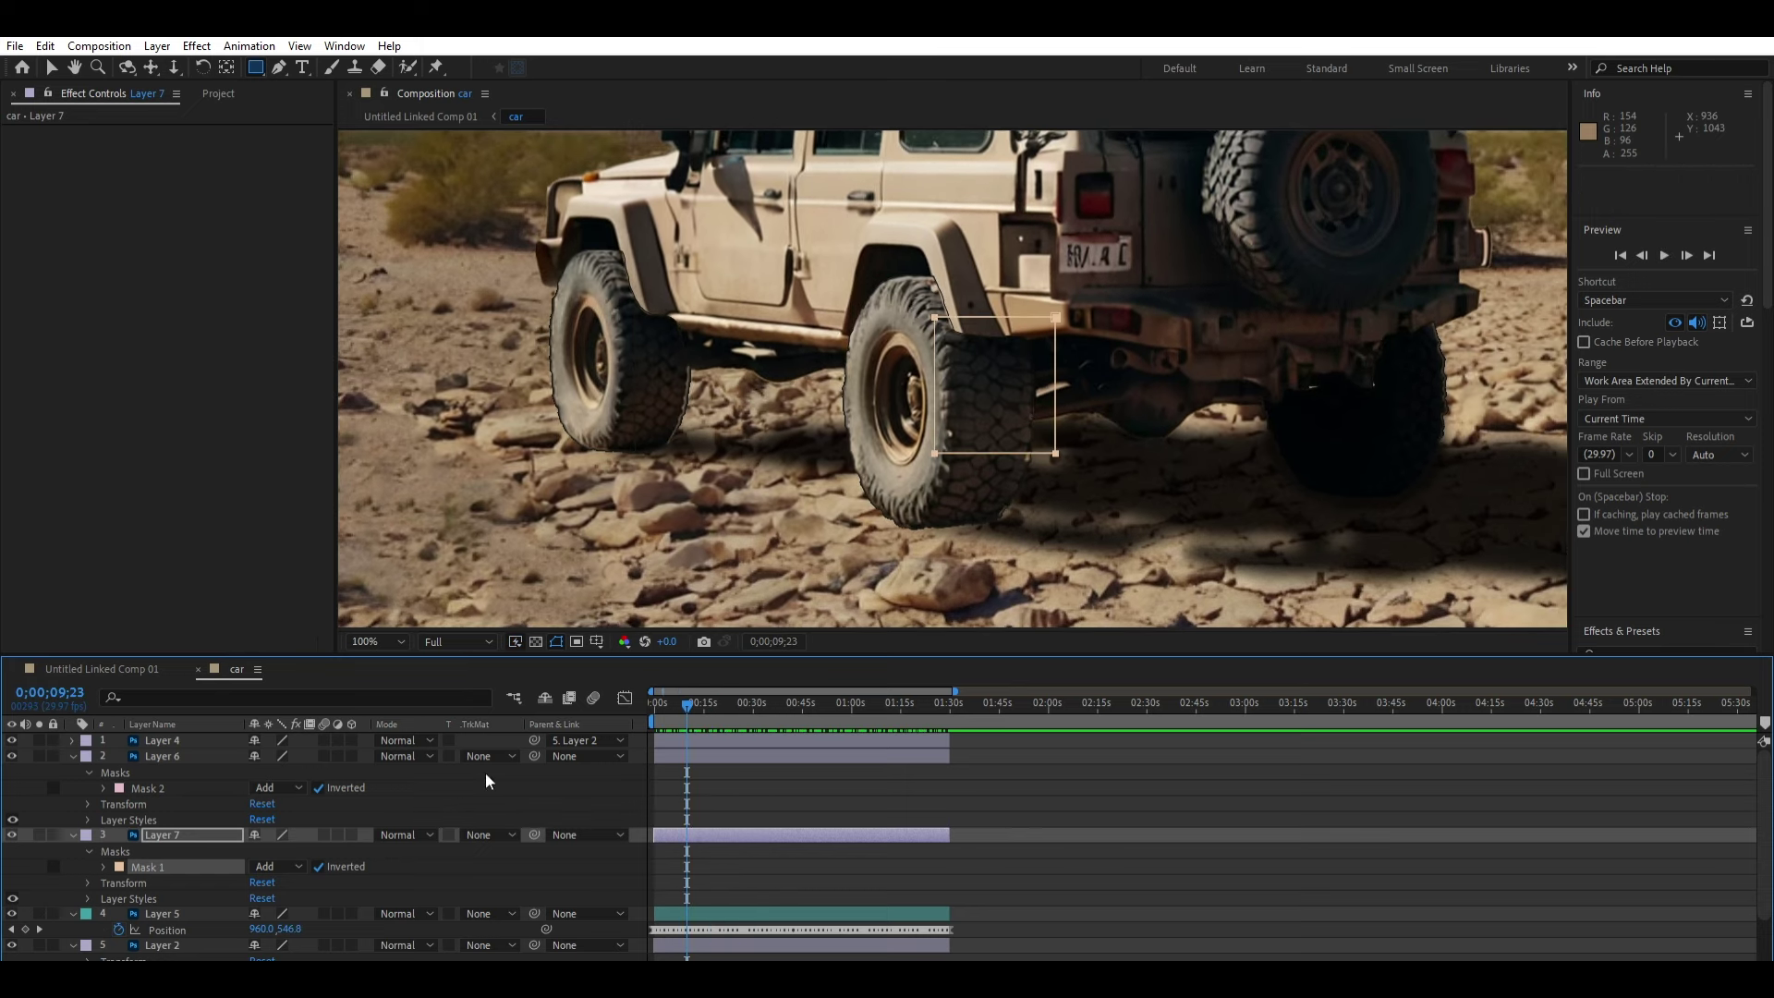
left_click(318, 788)
left_click(318, 866)
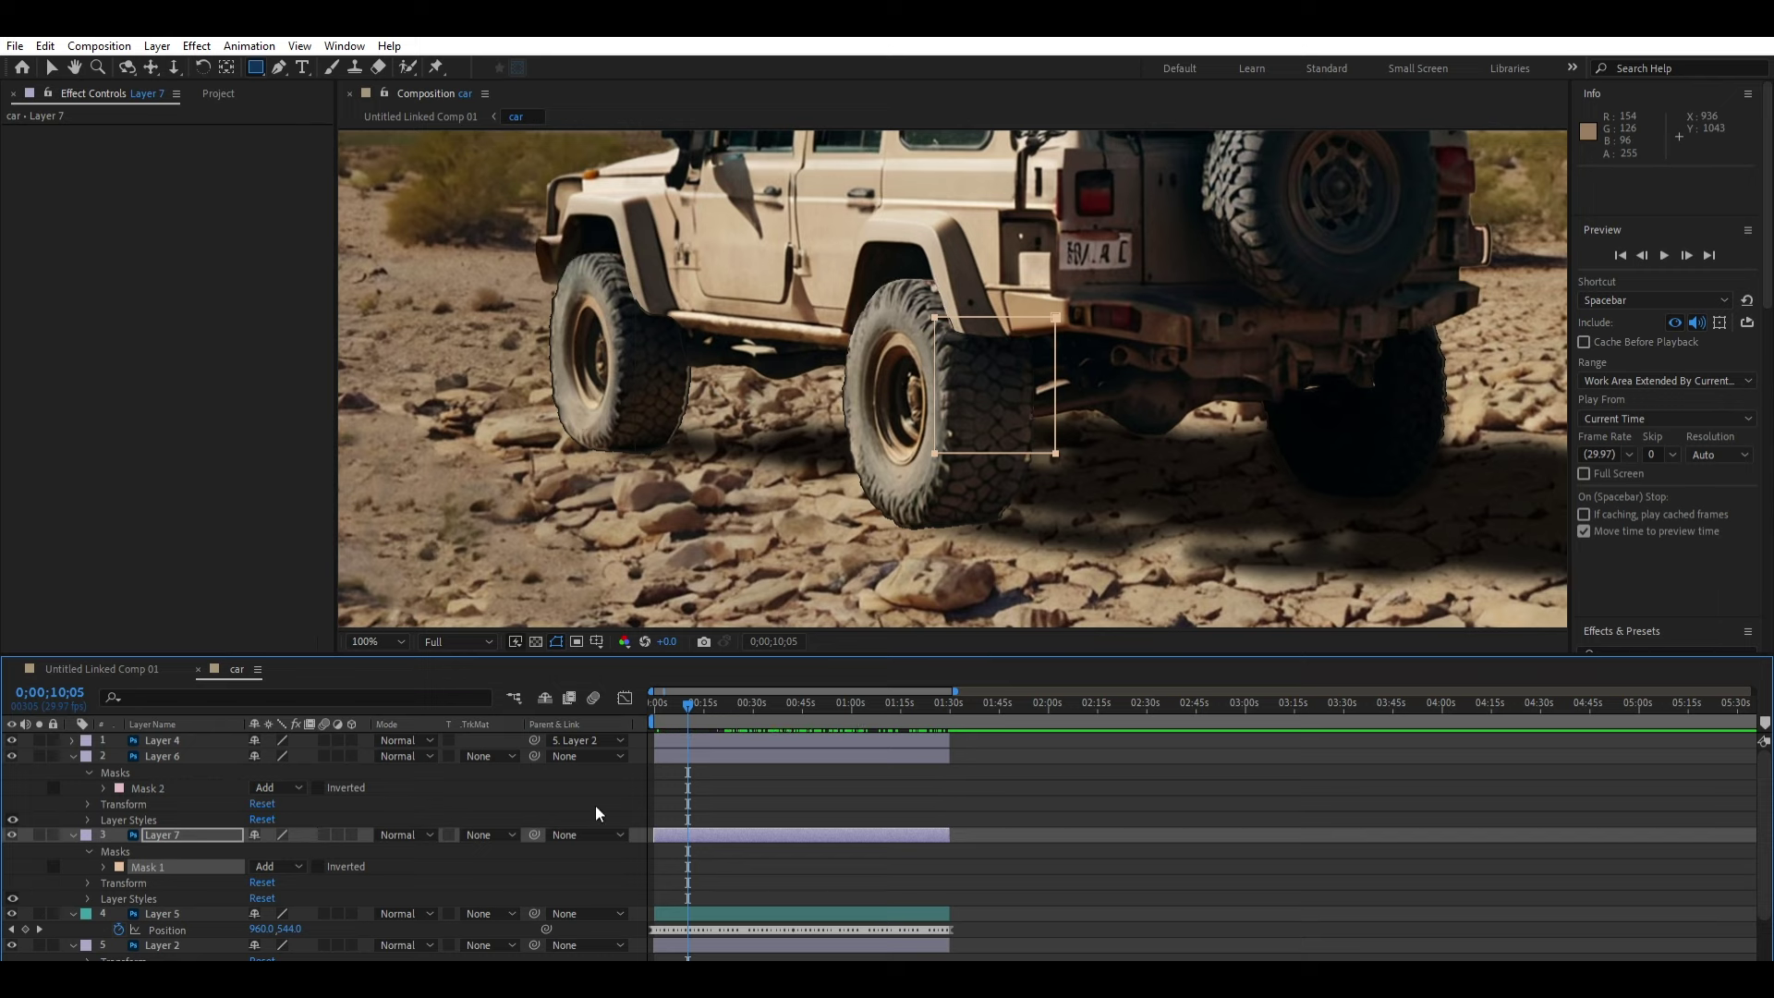
left_click_drag(702, 692, 646, 691)
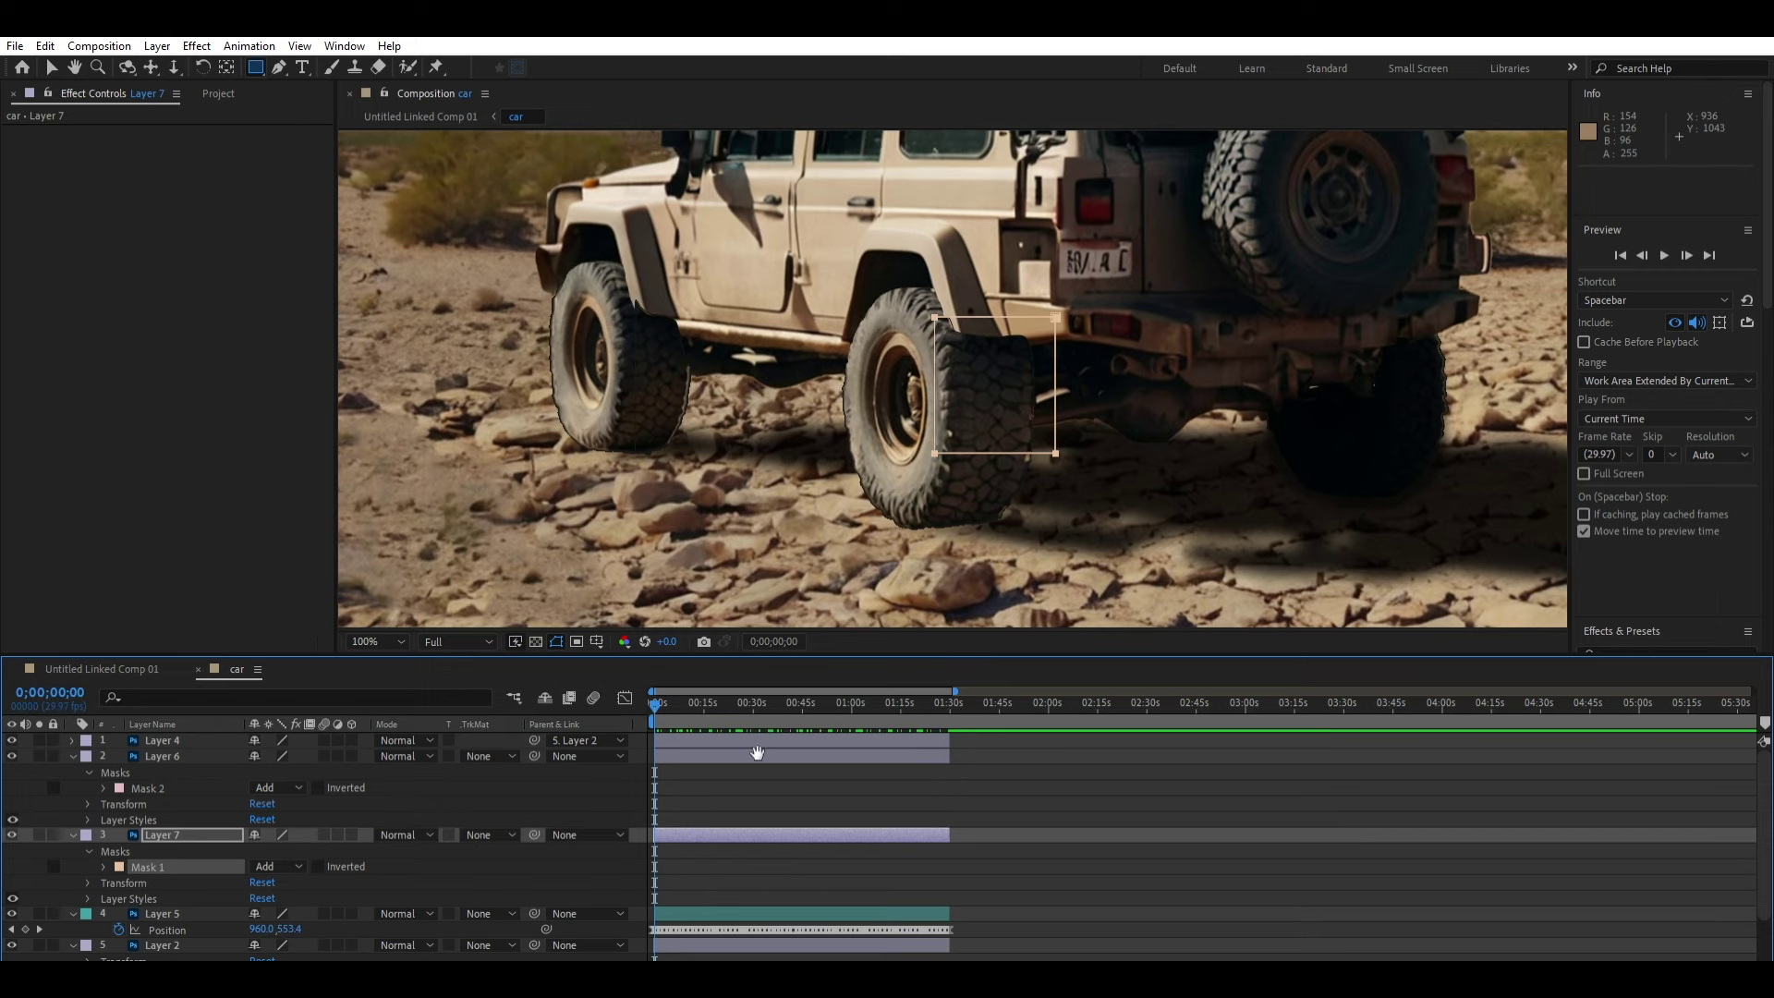
Step: After a quick preview, re-invert Layer 6's Mask 2 while Layer 7's Mask 1 stays non-inverted
key("space")
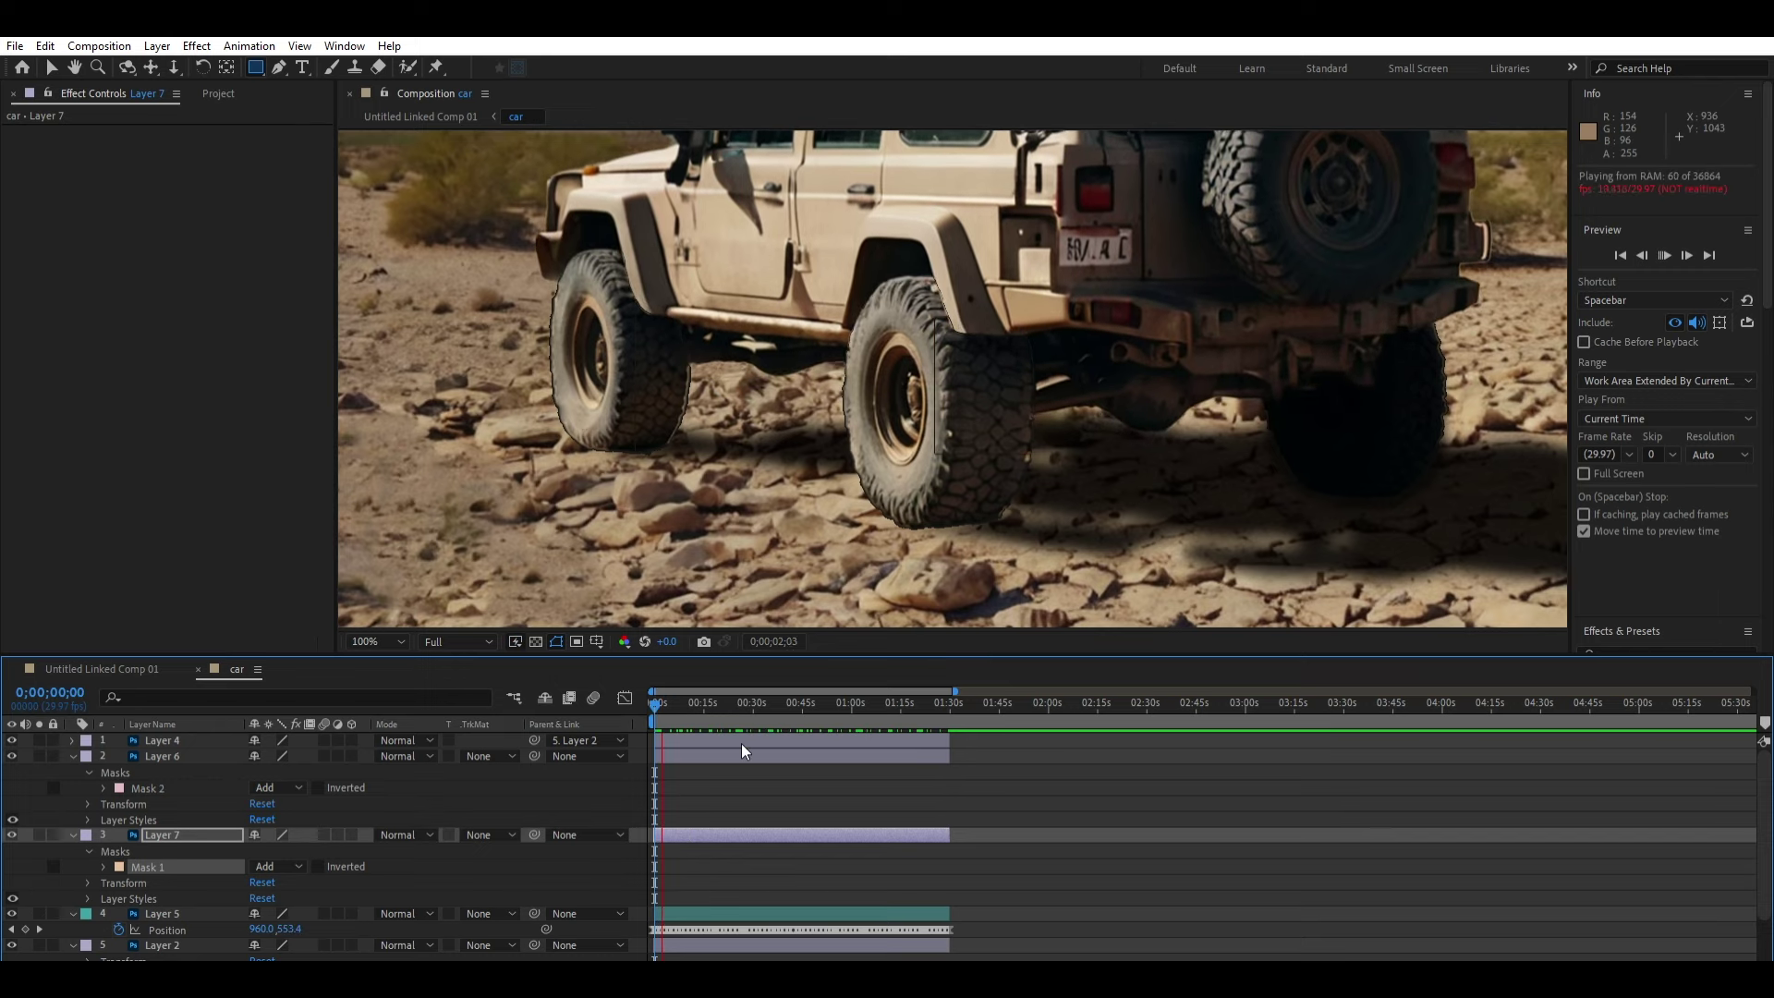
key("space")
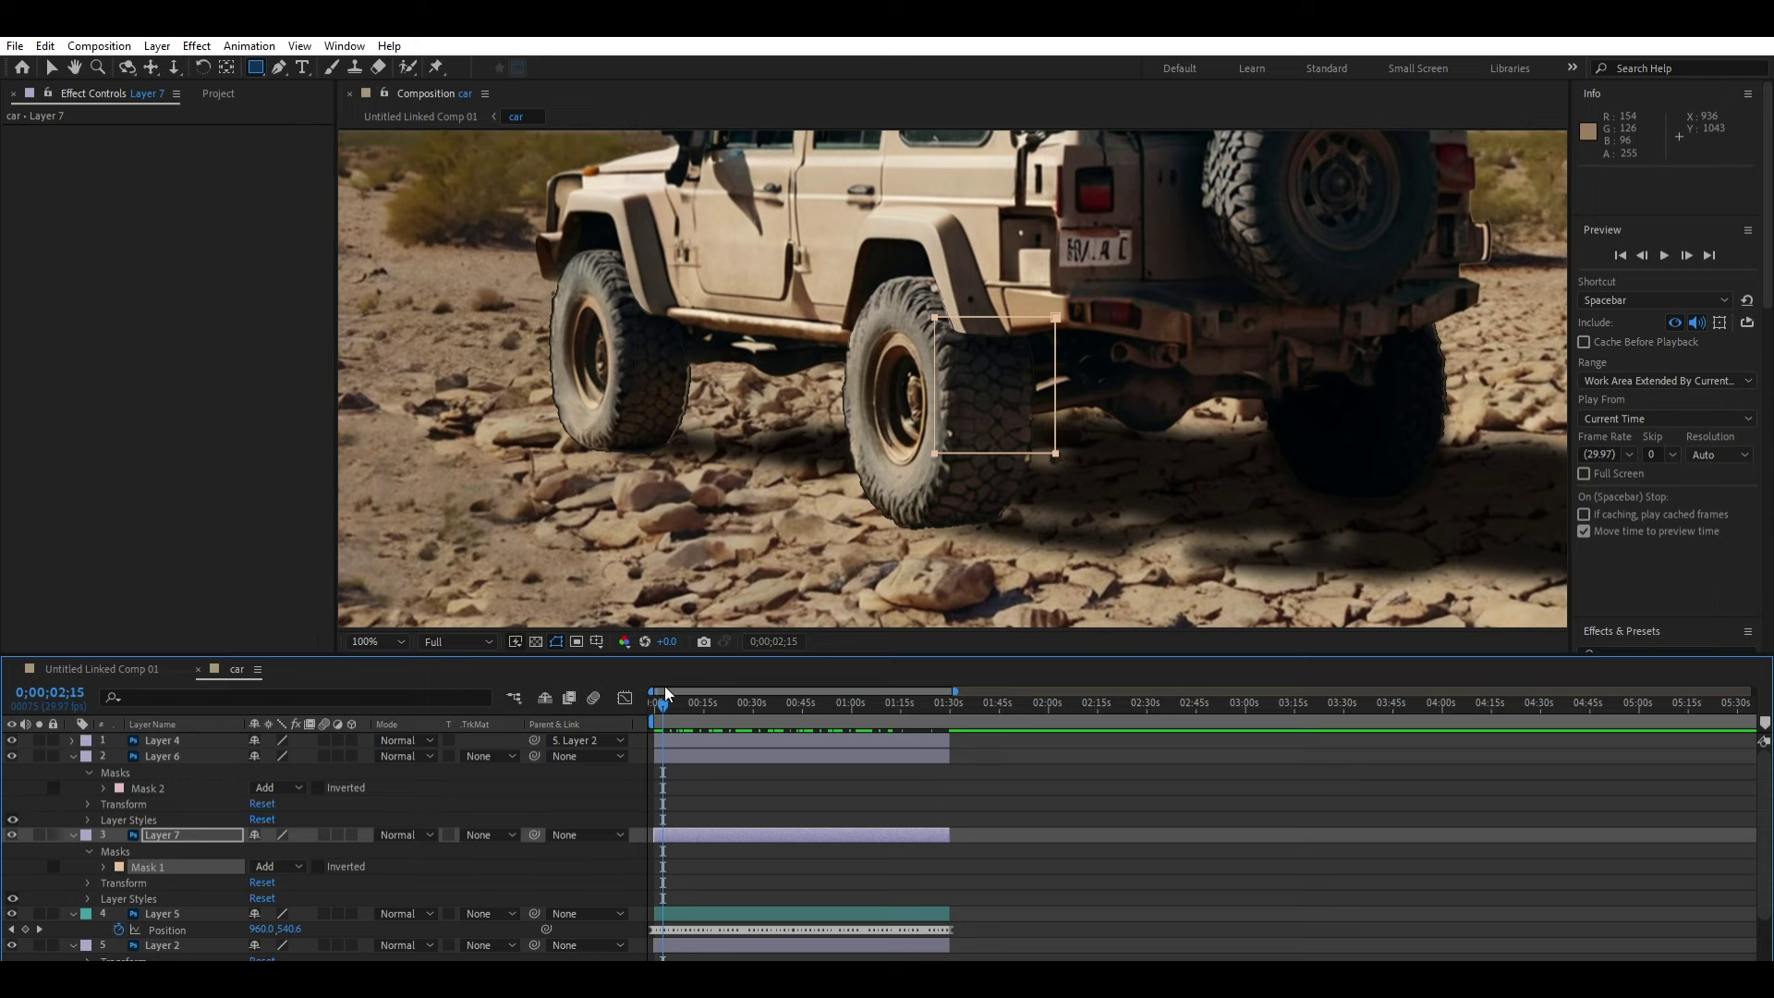
mouse_move(664, 692)
left_mouse_down()
mouse_move(852, 697)
mouse_move(706, 695)
left_mouse_up()
left_click(319, 787)
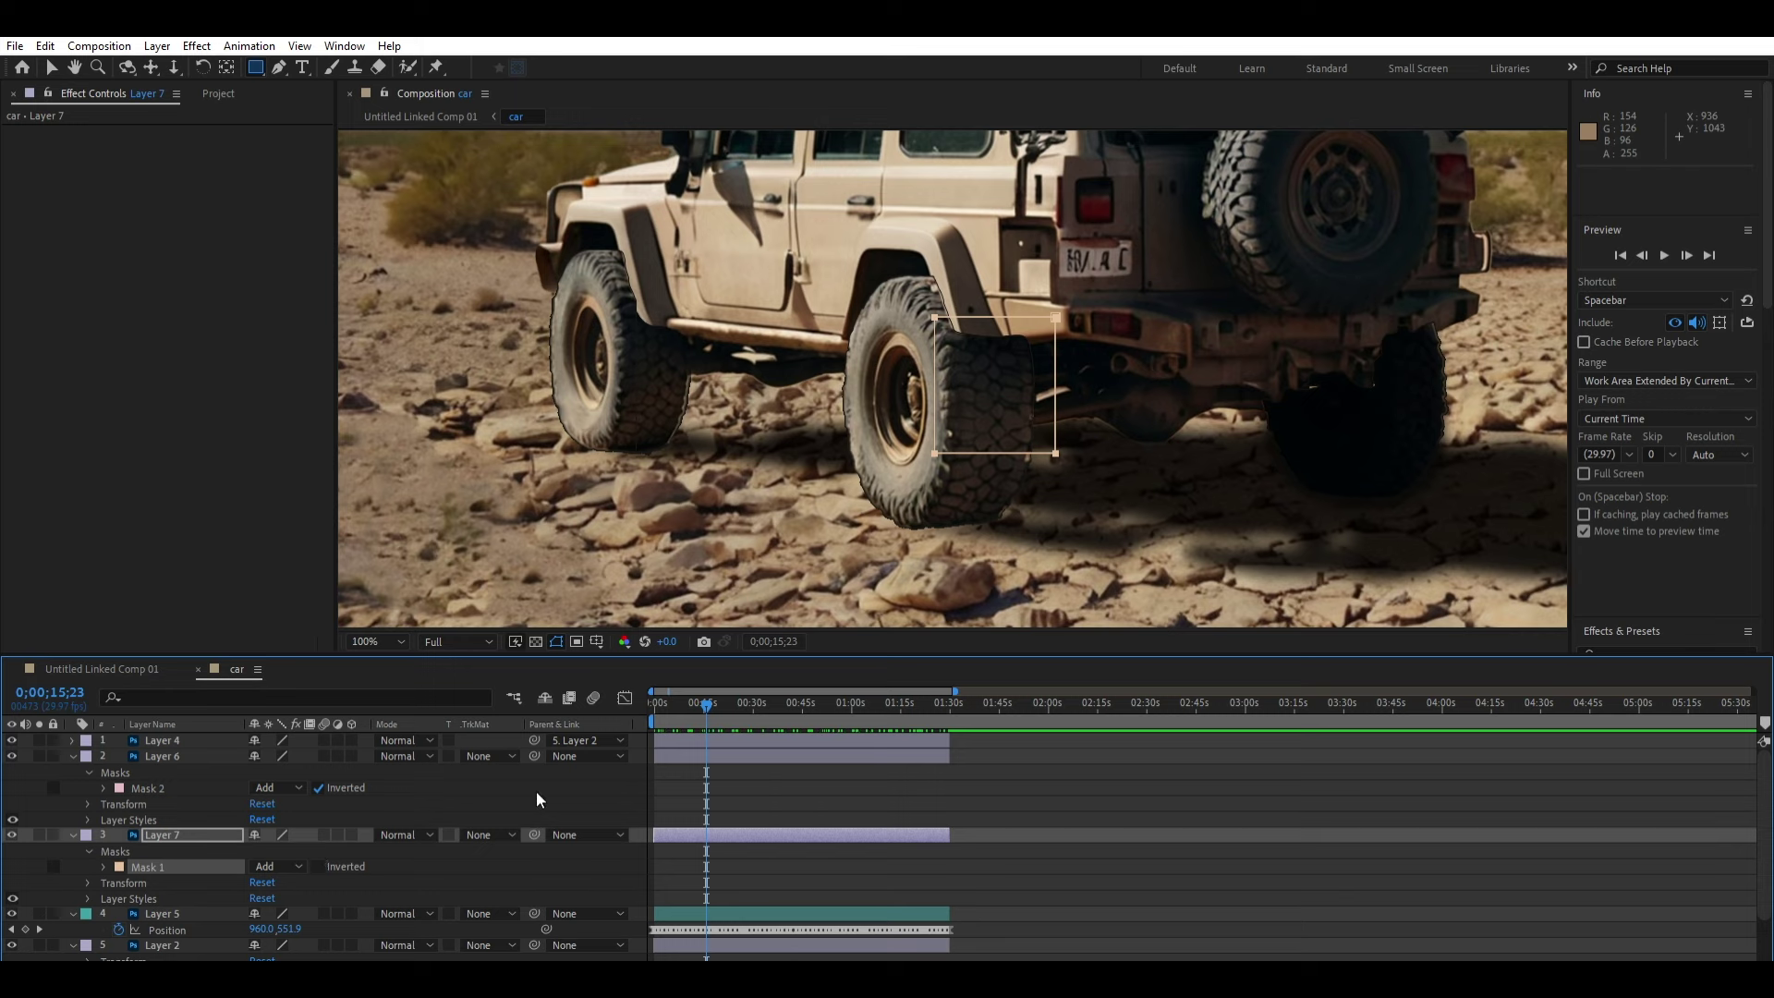
key("ctrl+shift+i")
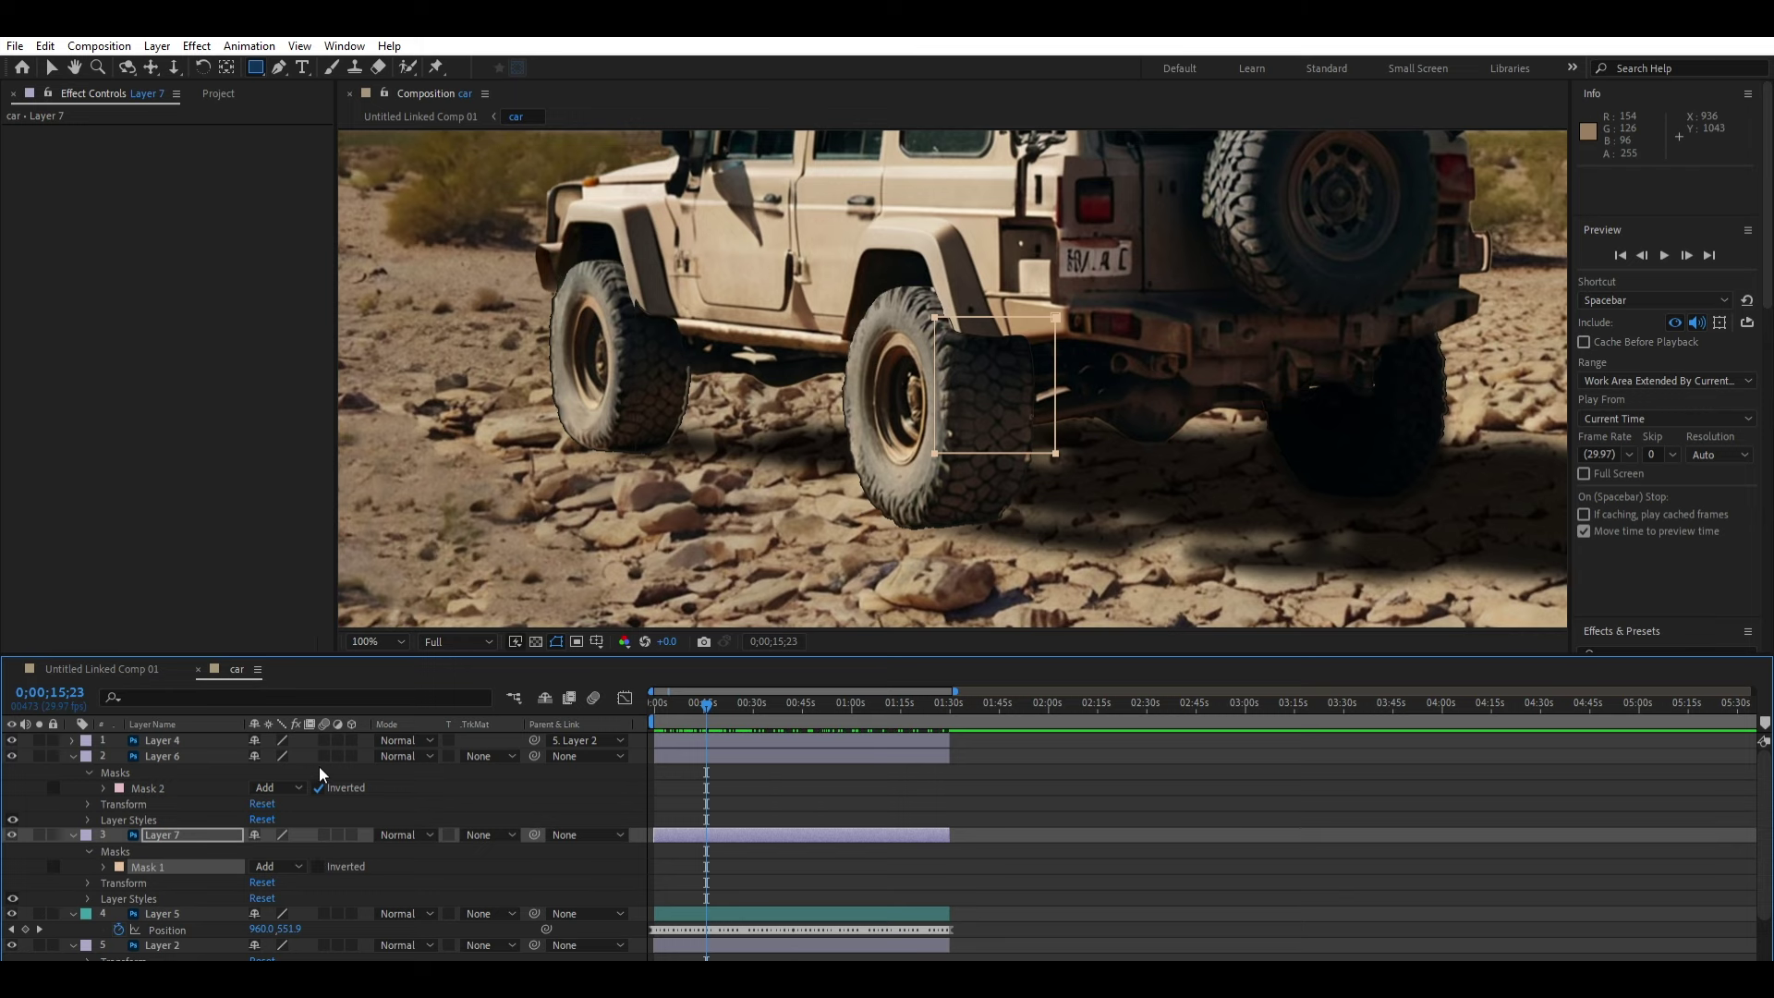
Step: Preview the wheel animation again and collapse Layer 6's properties
mouse_move(714, 695)
left_mouse_down()
mouse_move(778, 678)
mouse_move(719, 682)
left_mouse_up()
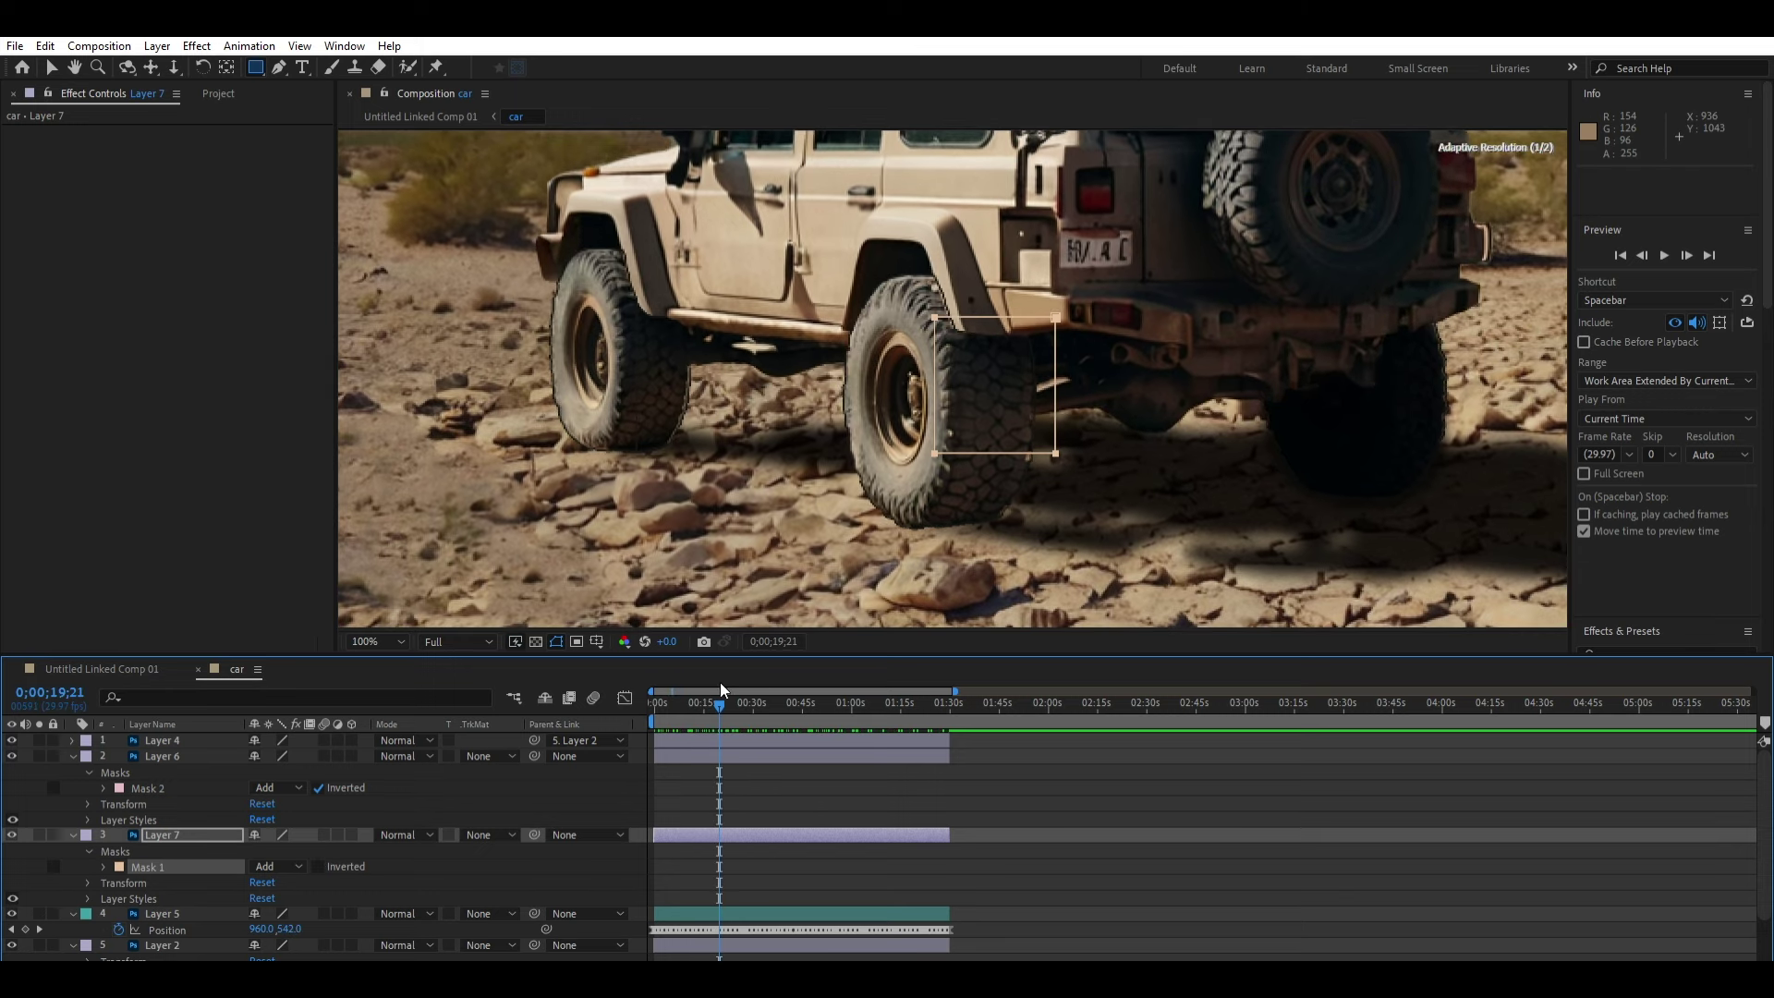
key("space")
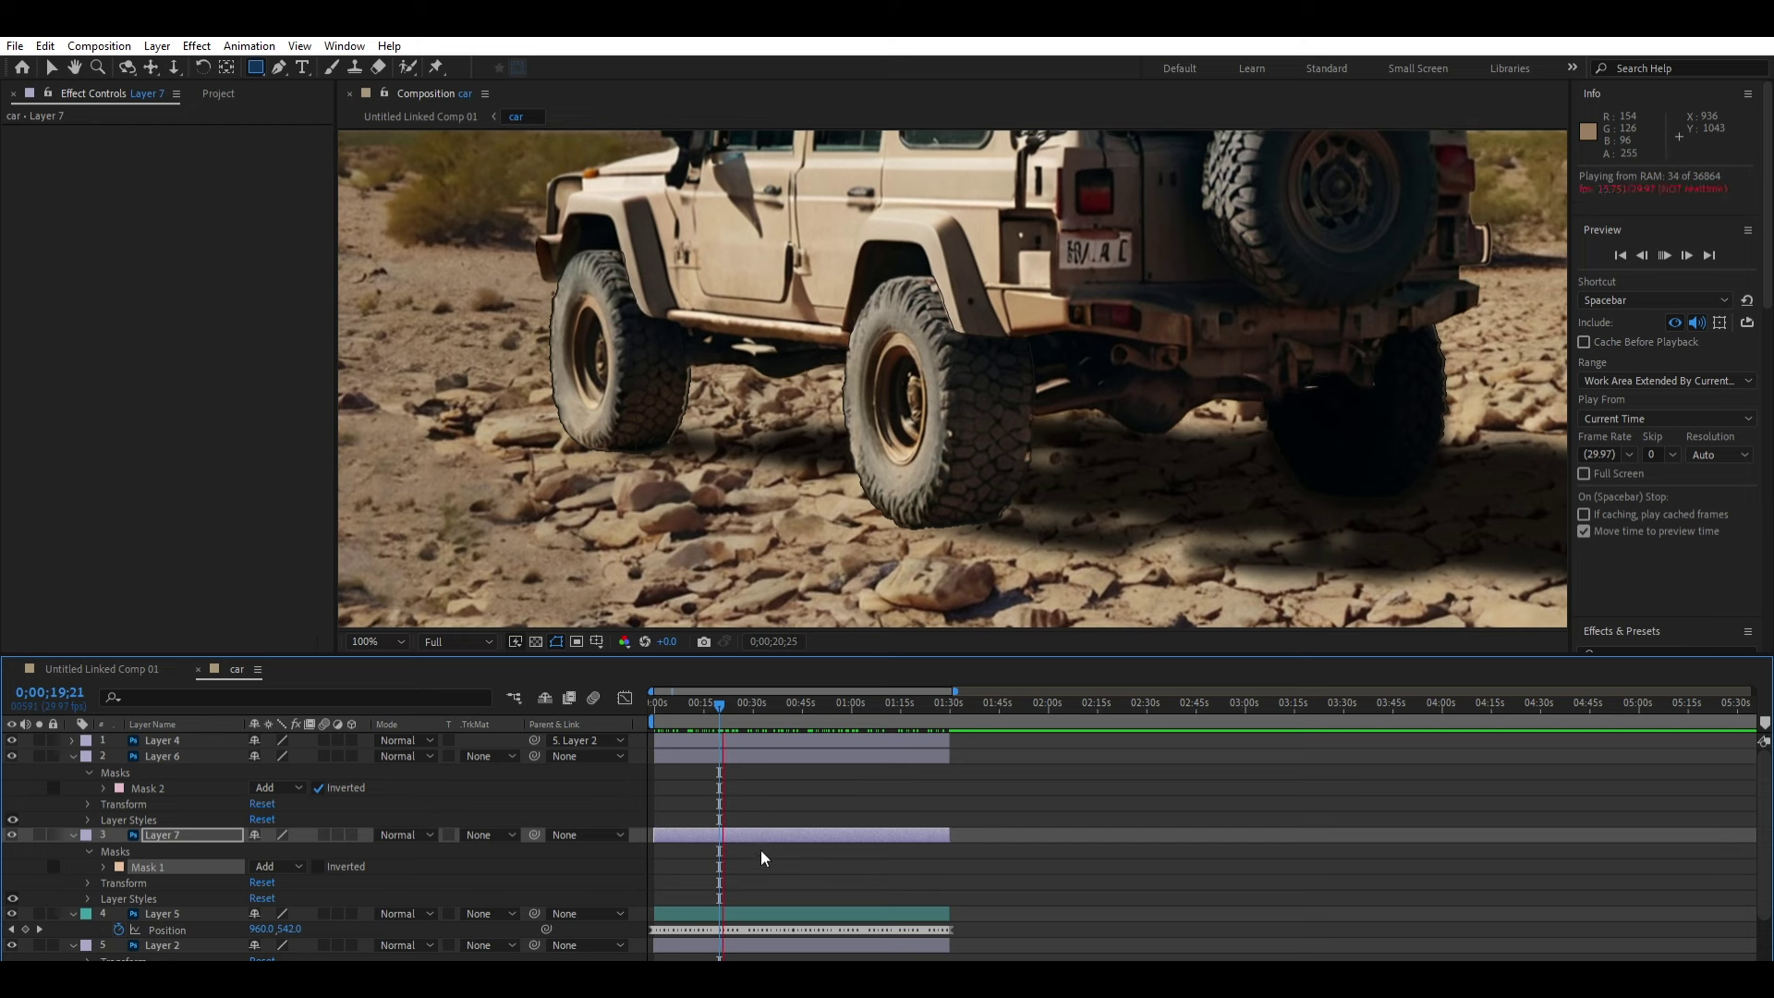
key("space")
left_click(74, 756)
Step: Collapse Layers 7 and 2, centre the frame, and play the comp from the start
left_click(73, 773)
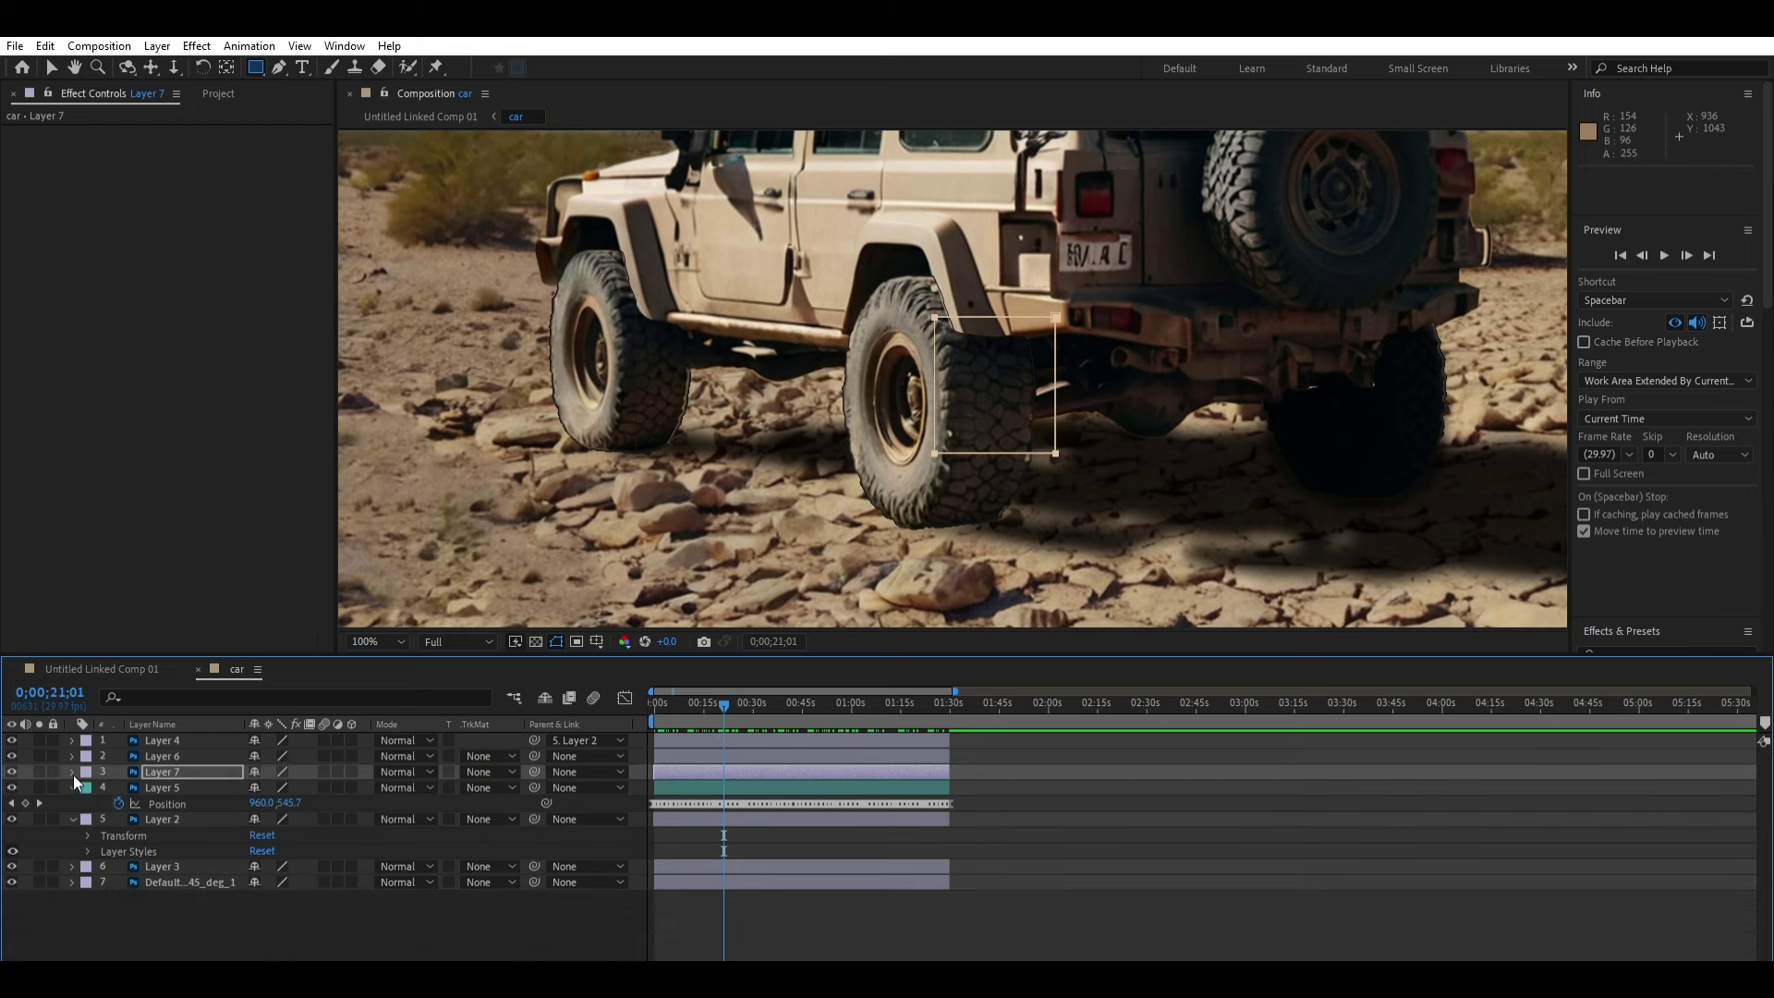
left_click(73, 817)
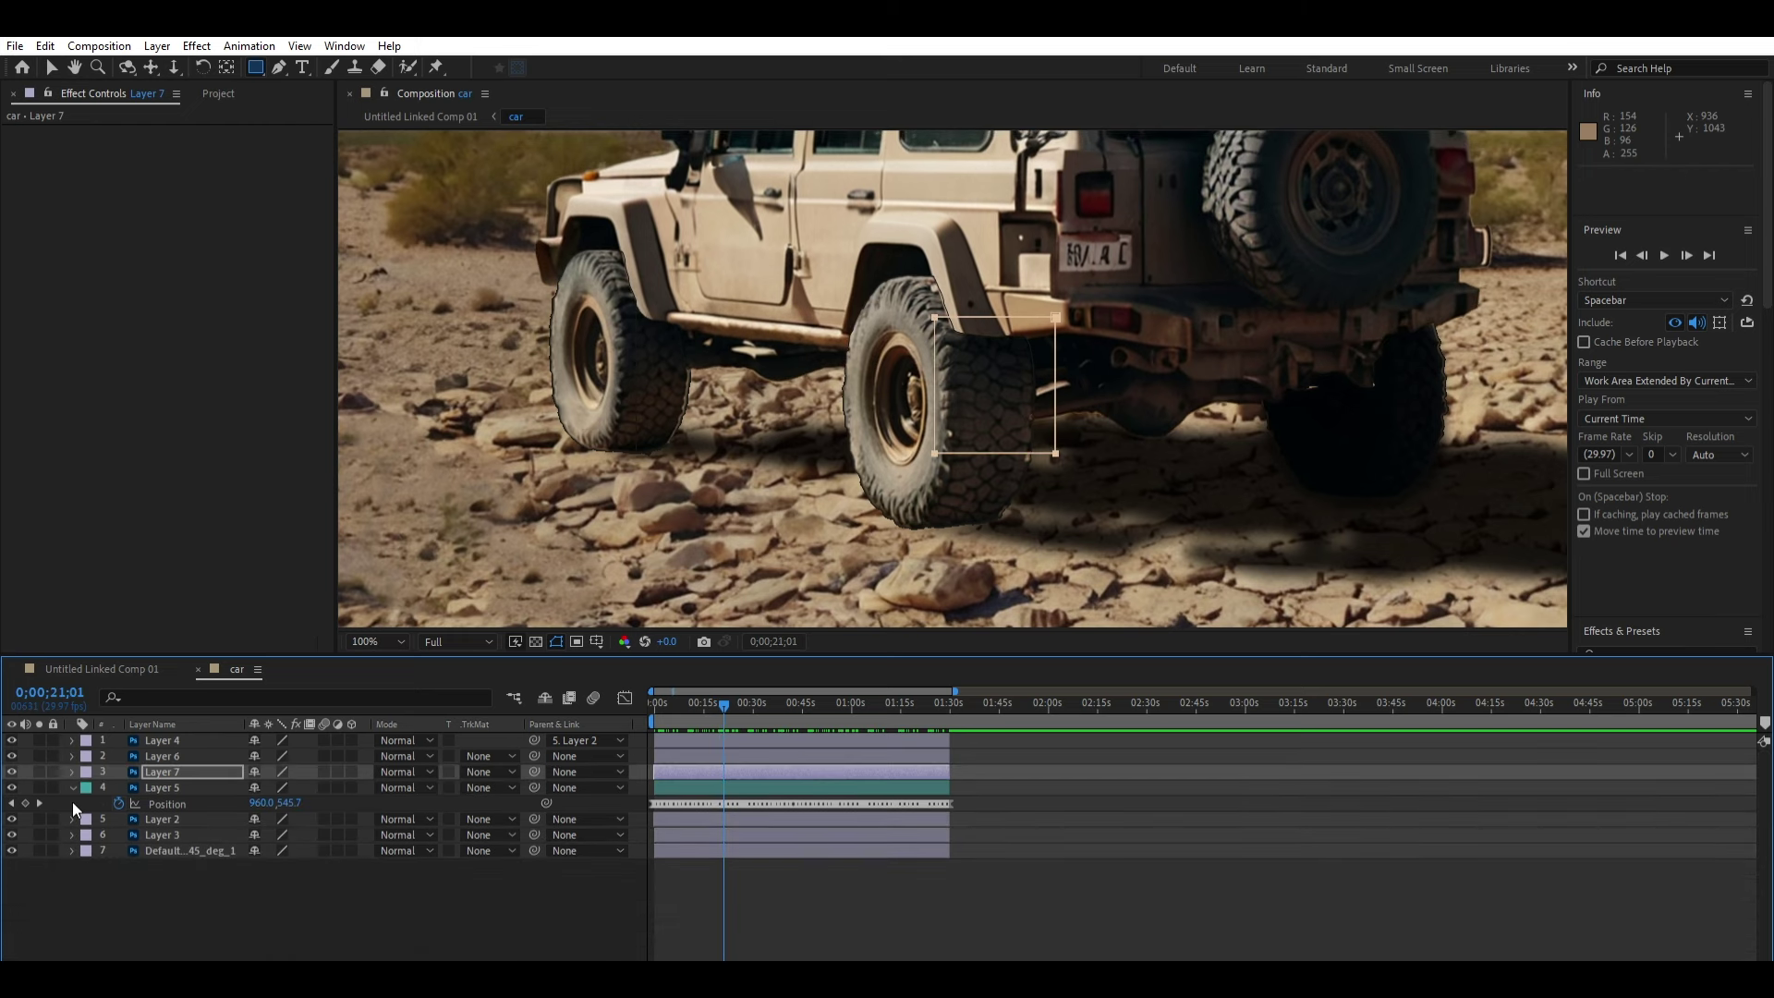
scroll(978, 374, "down", 2)
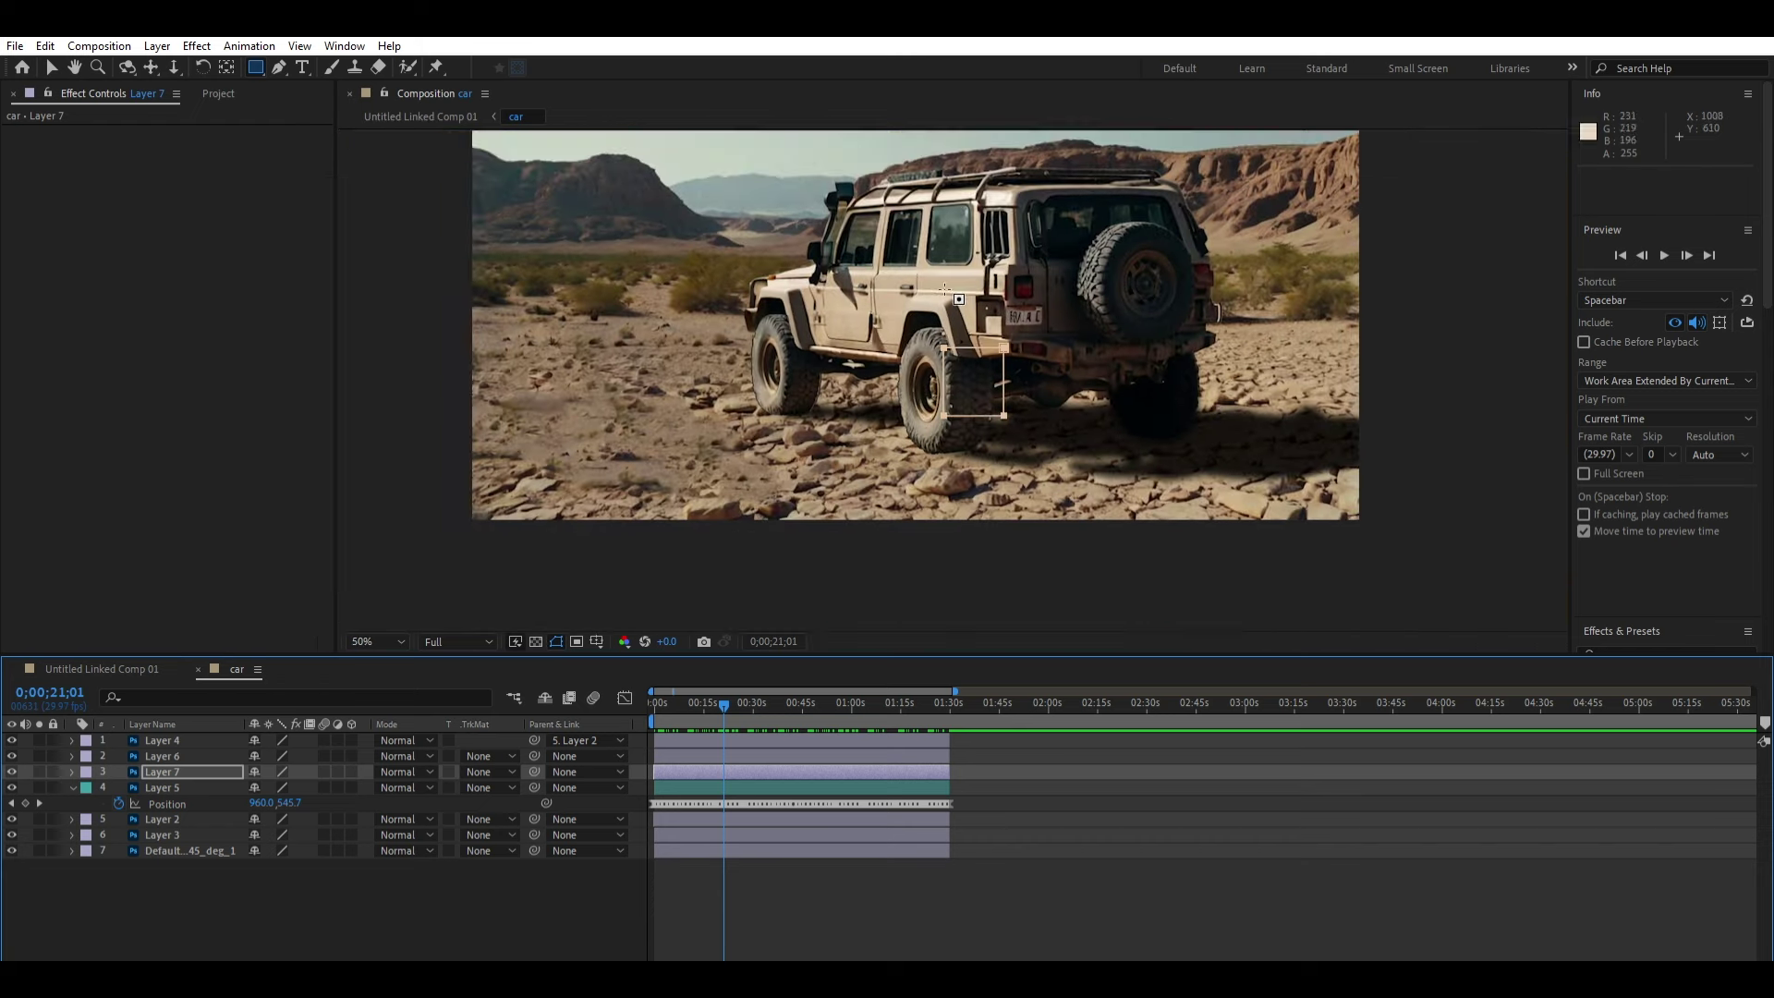
scroll(1009, 354, "down", 2)
left_click_drag(1010, 354, 953, 364)
left_click(717, 684)
key("Home")
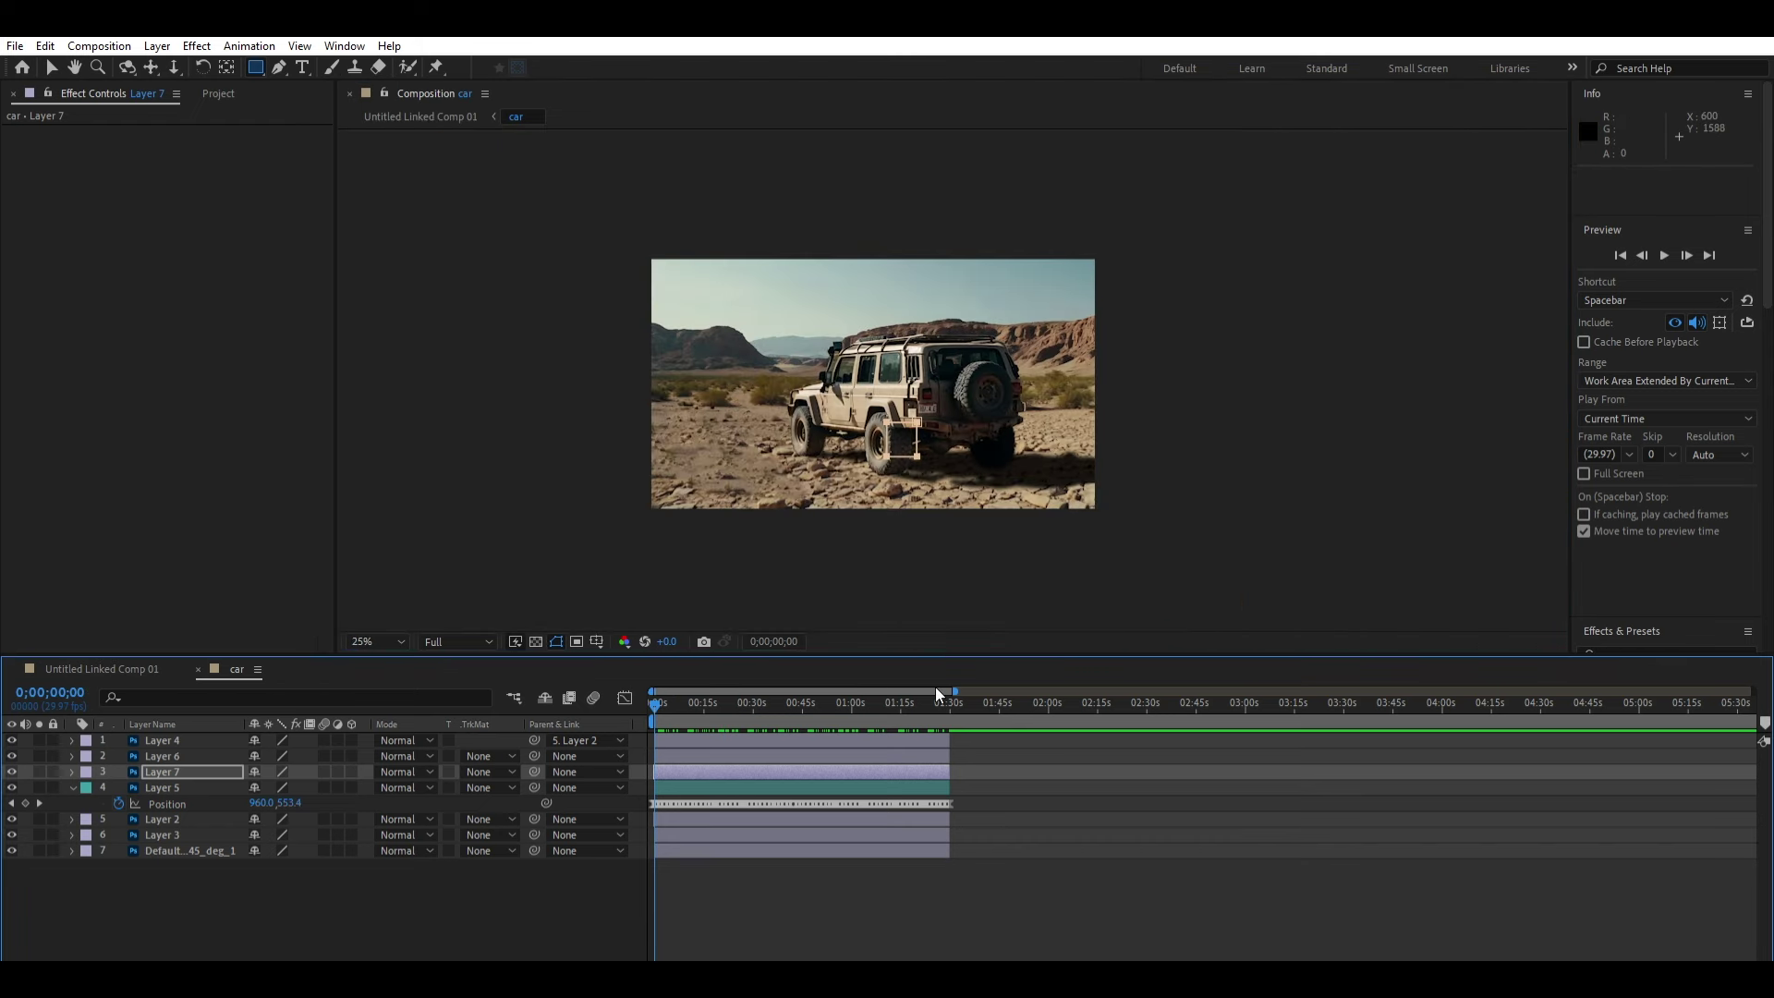
key("space")
key("space")
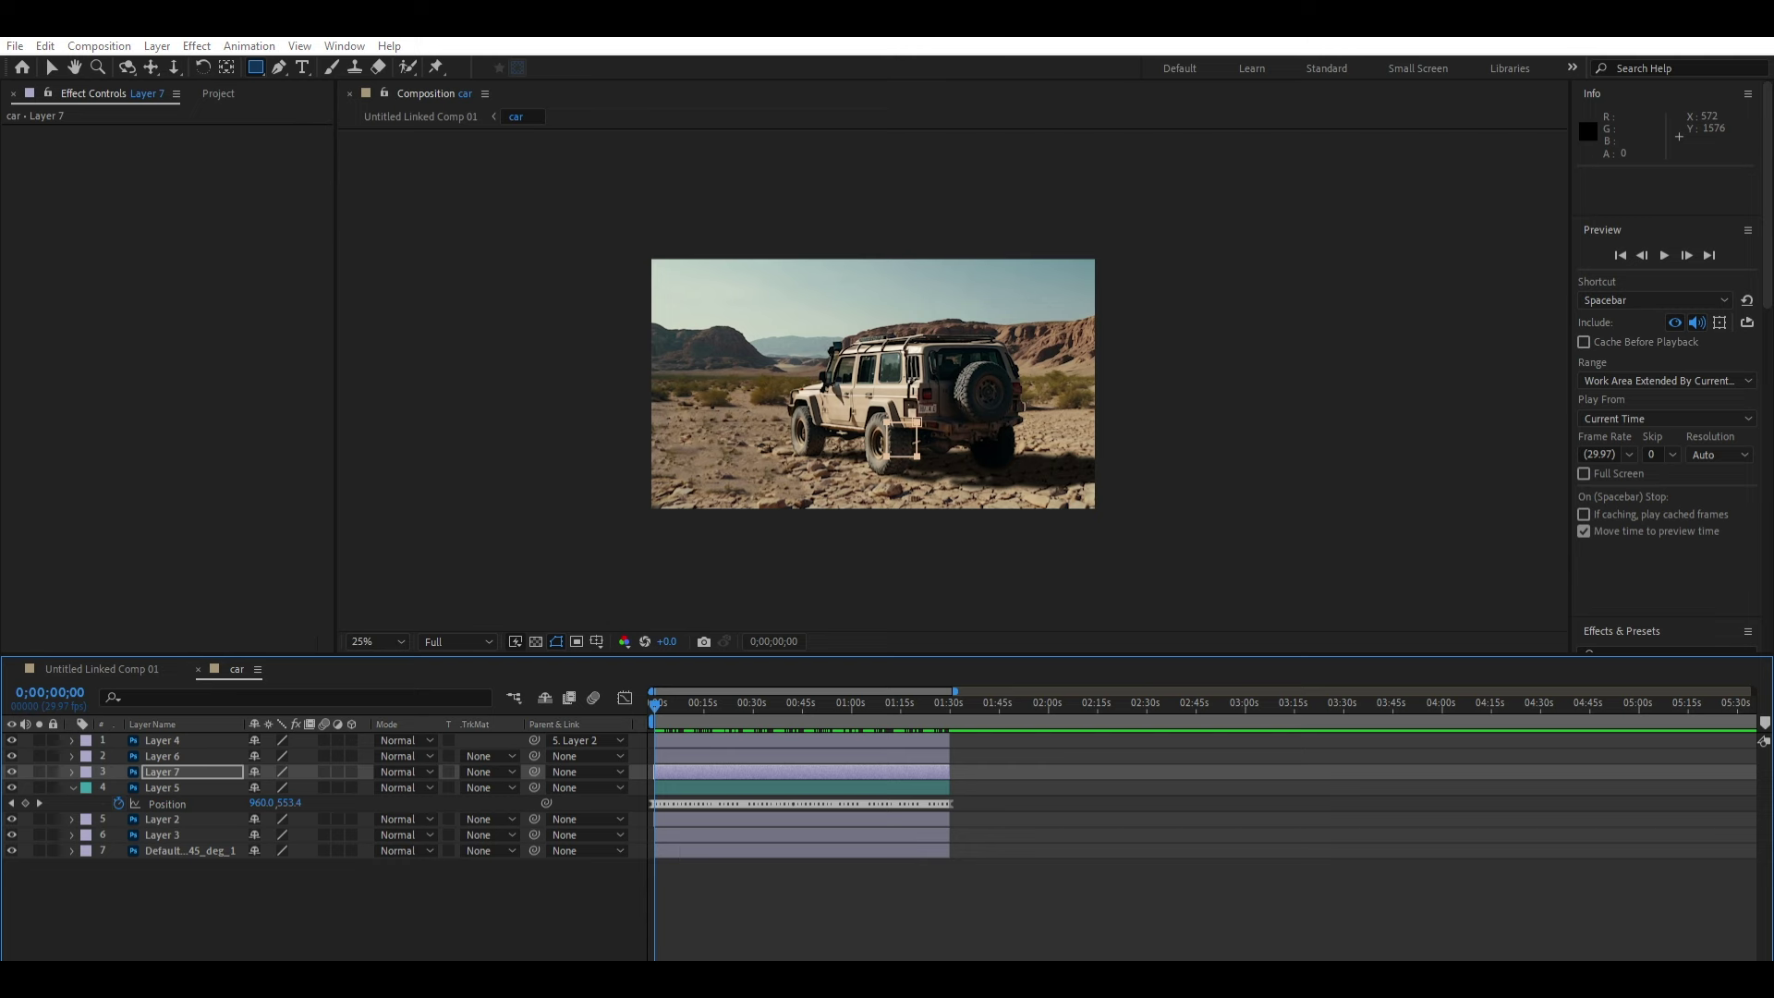
Step: Click in the composition viewer and switch panel focus with the backslash key
left_click(500, 387)
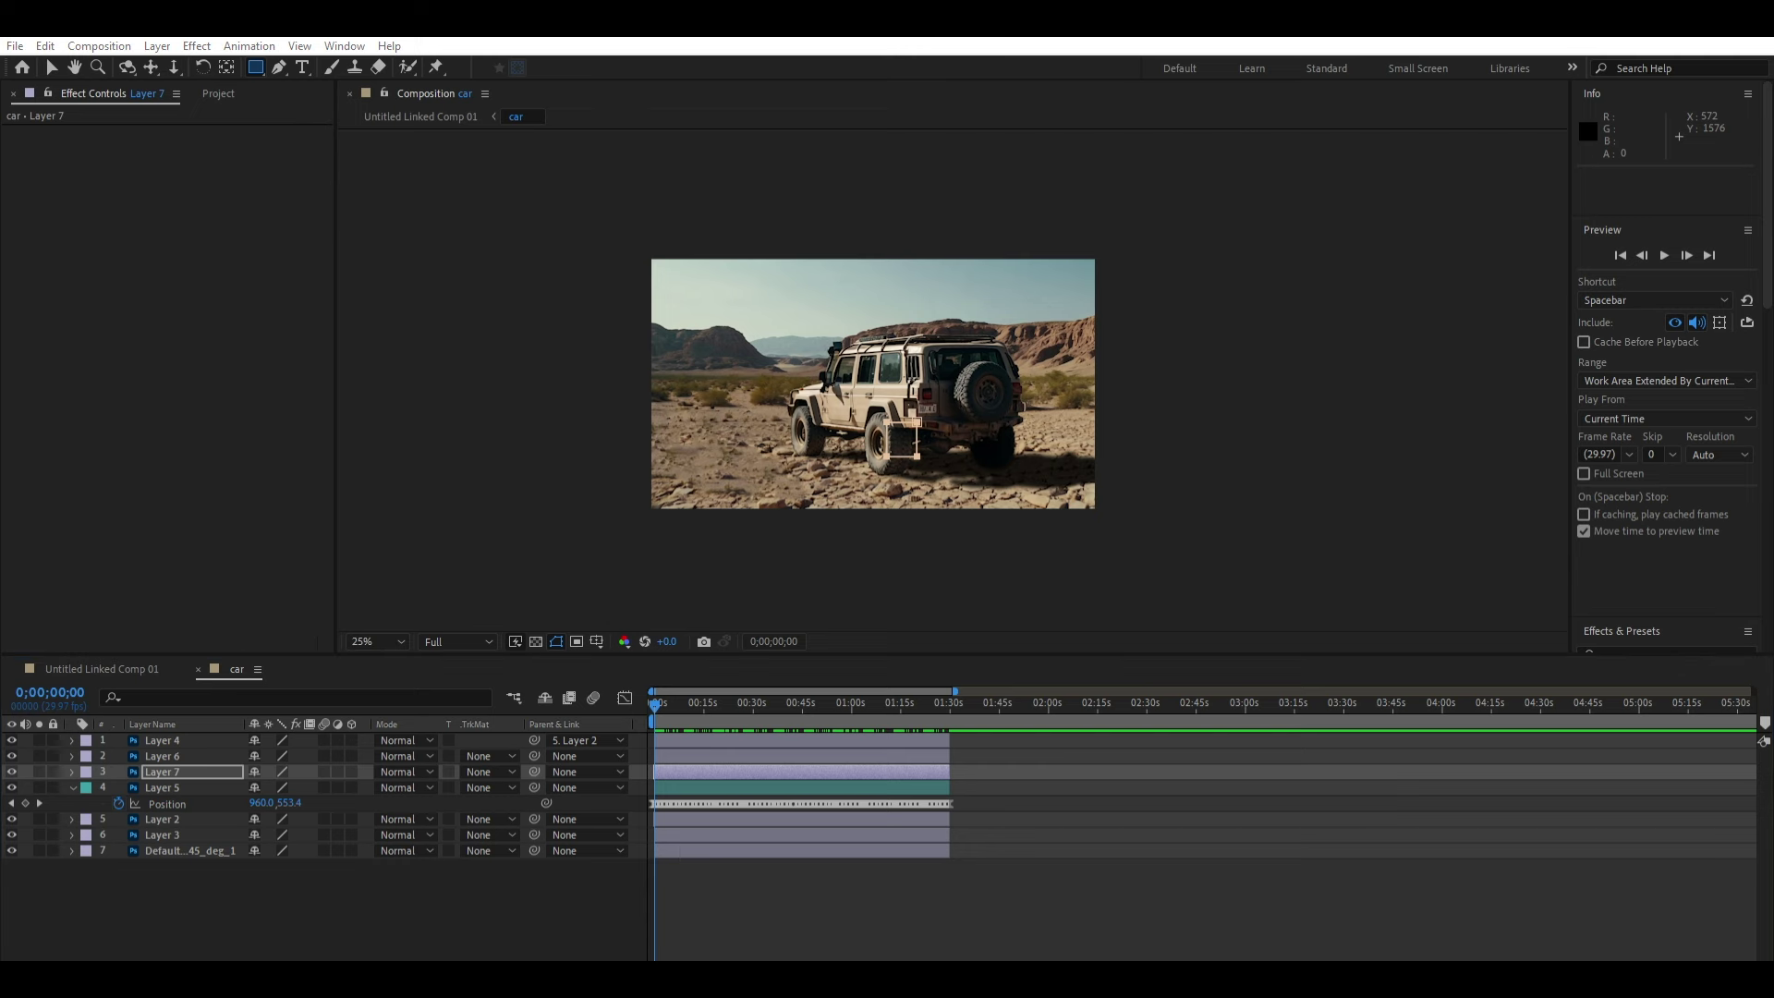
key("backslash")
left_click(440, 533)
key("backslash")
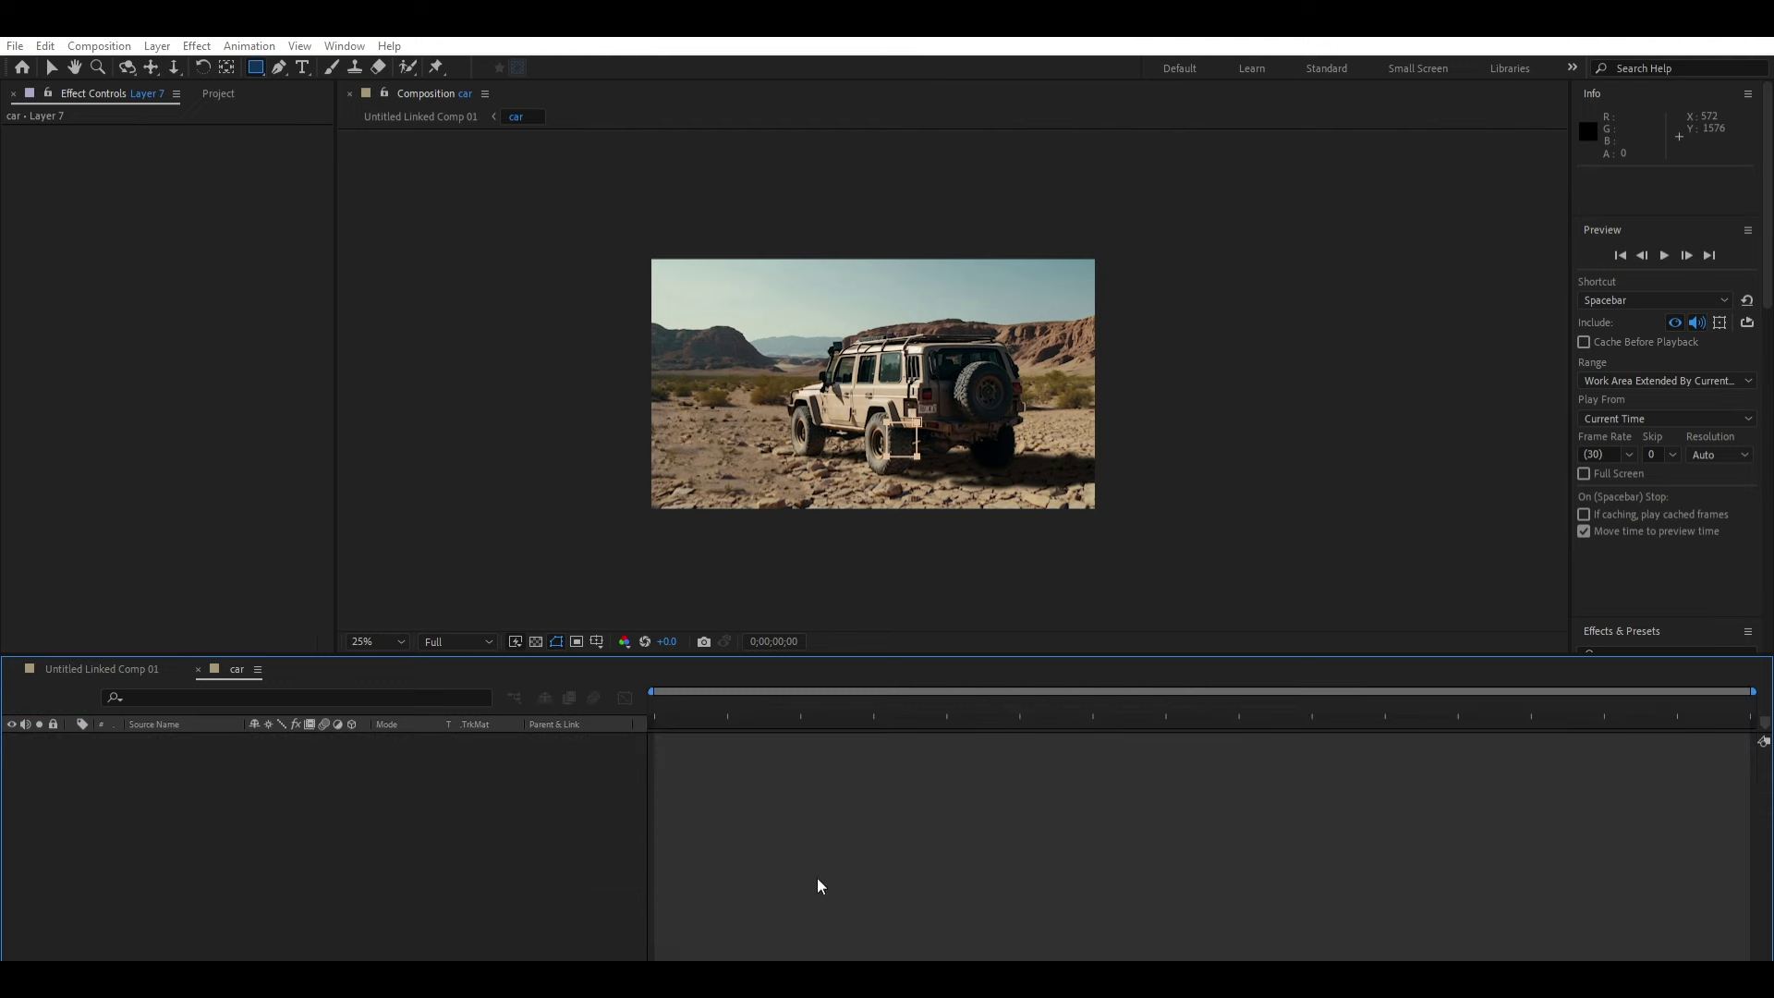
Step: Paste the blue-screen bush clip into Untitled Linked Comp 01, shrunk to about a fifth at lower left
key("ctrl+c")
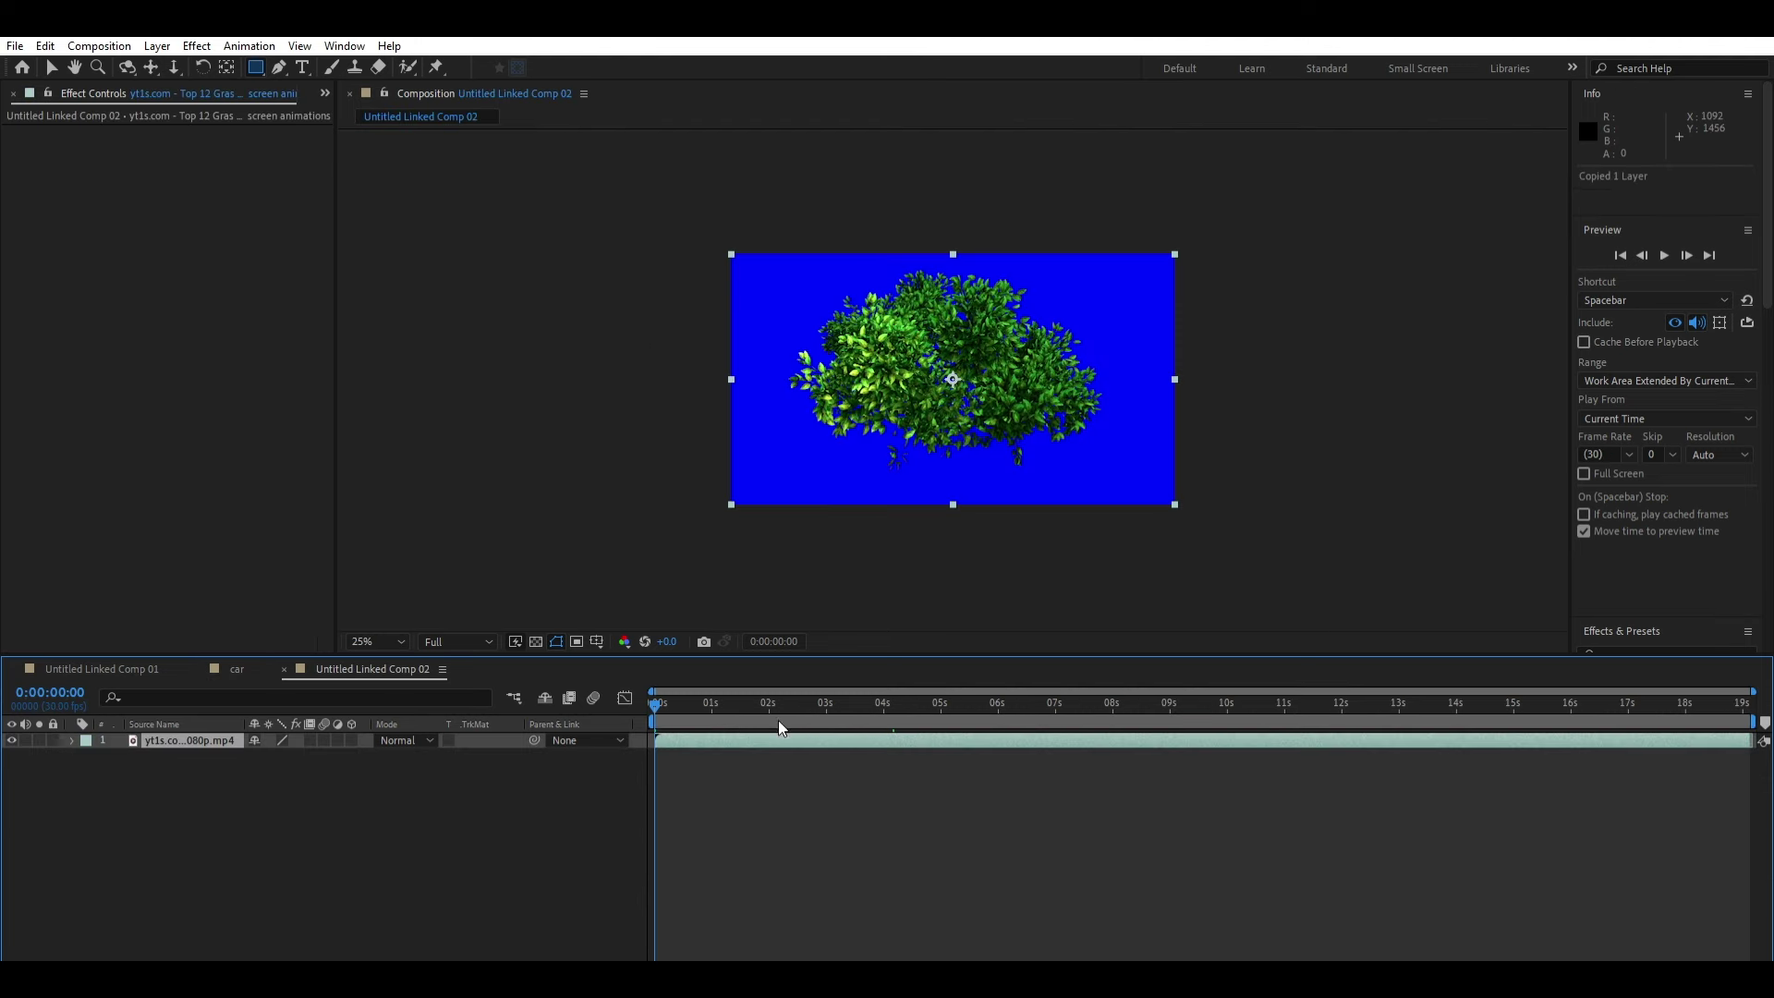
left_click(130, 668)
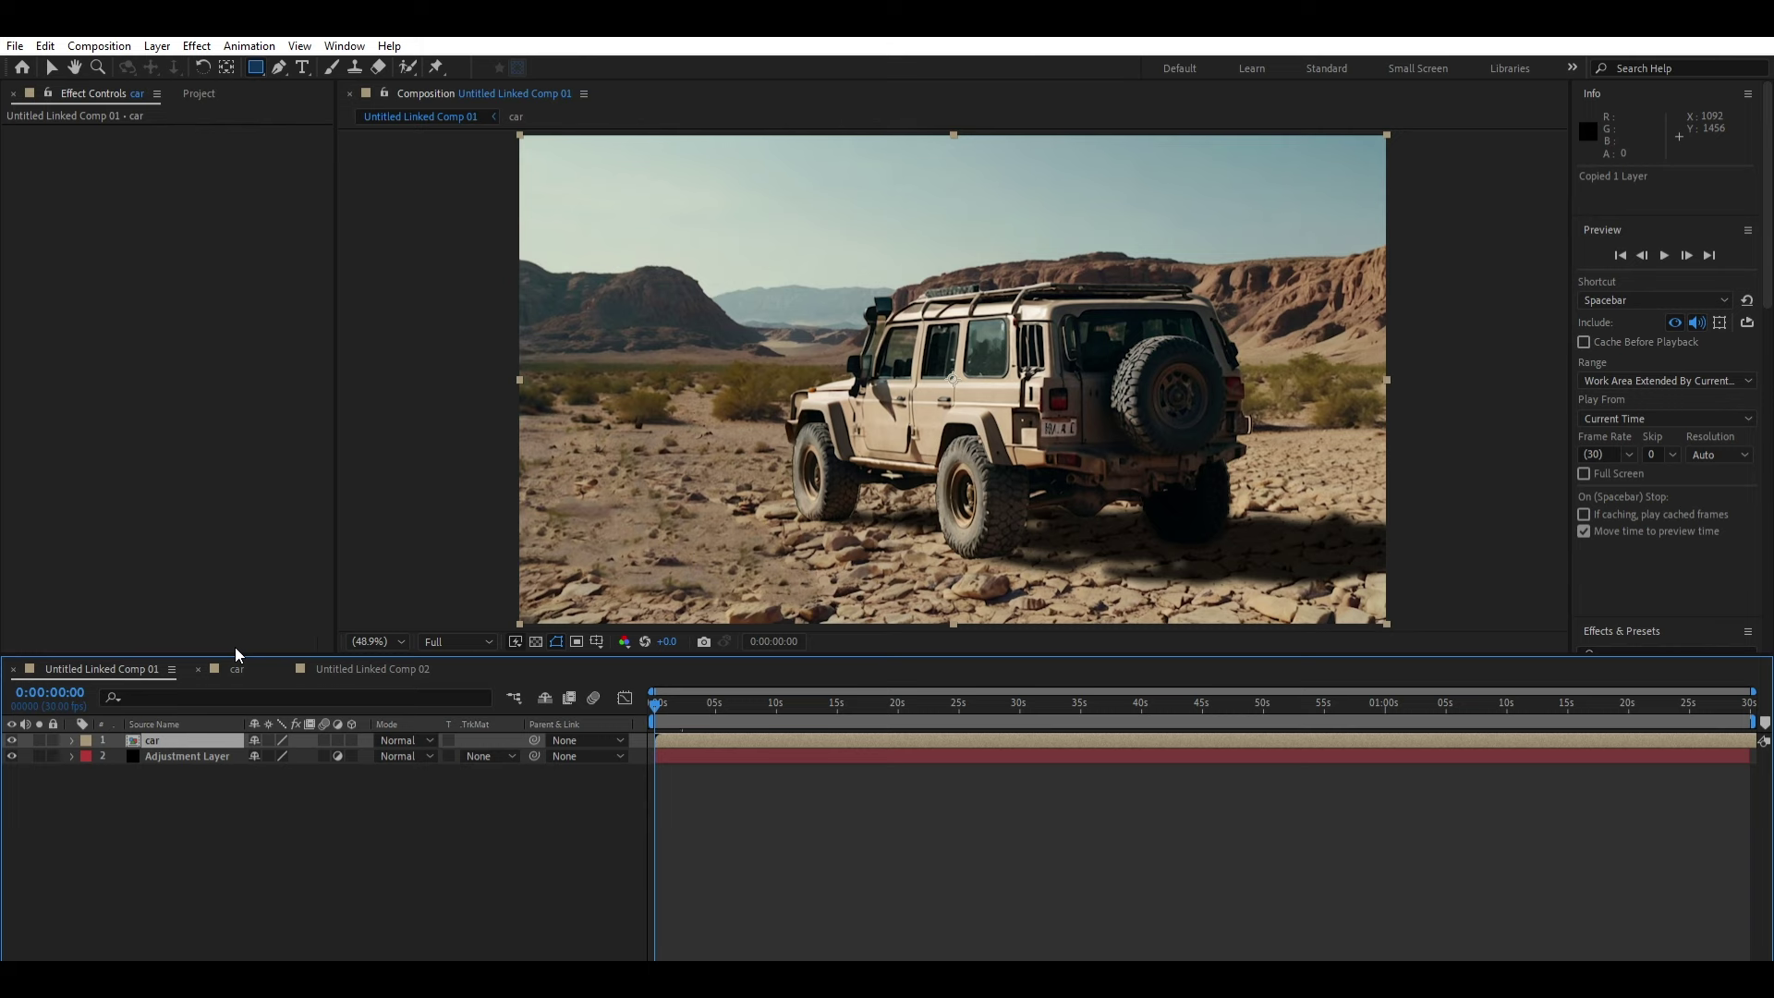
key("ctrl+v")
key("comma")
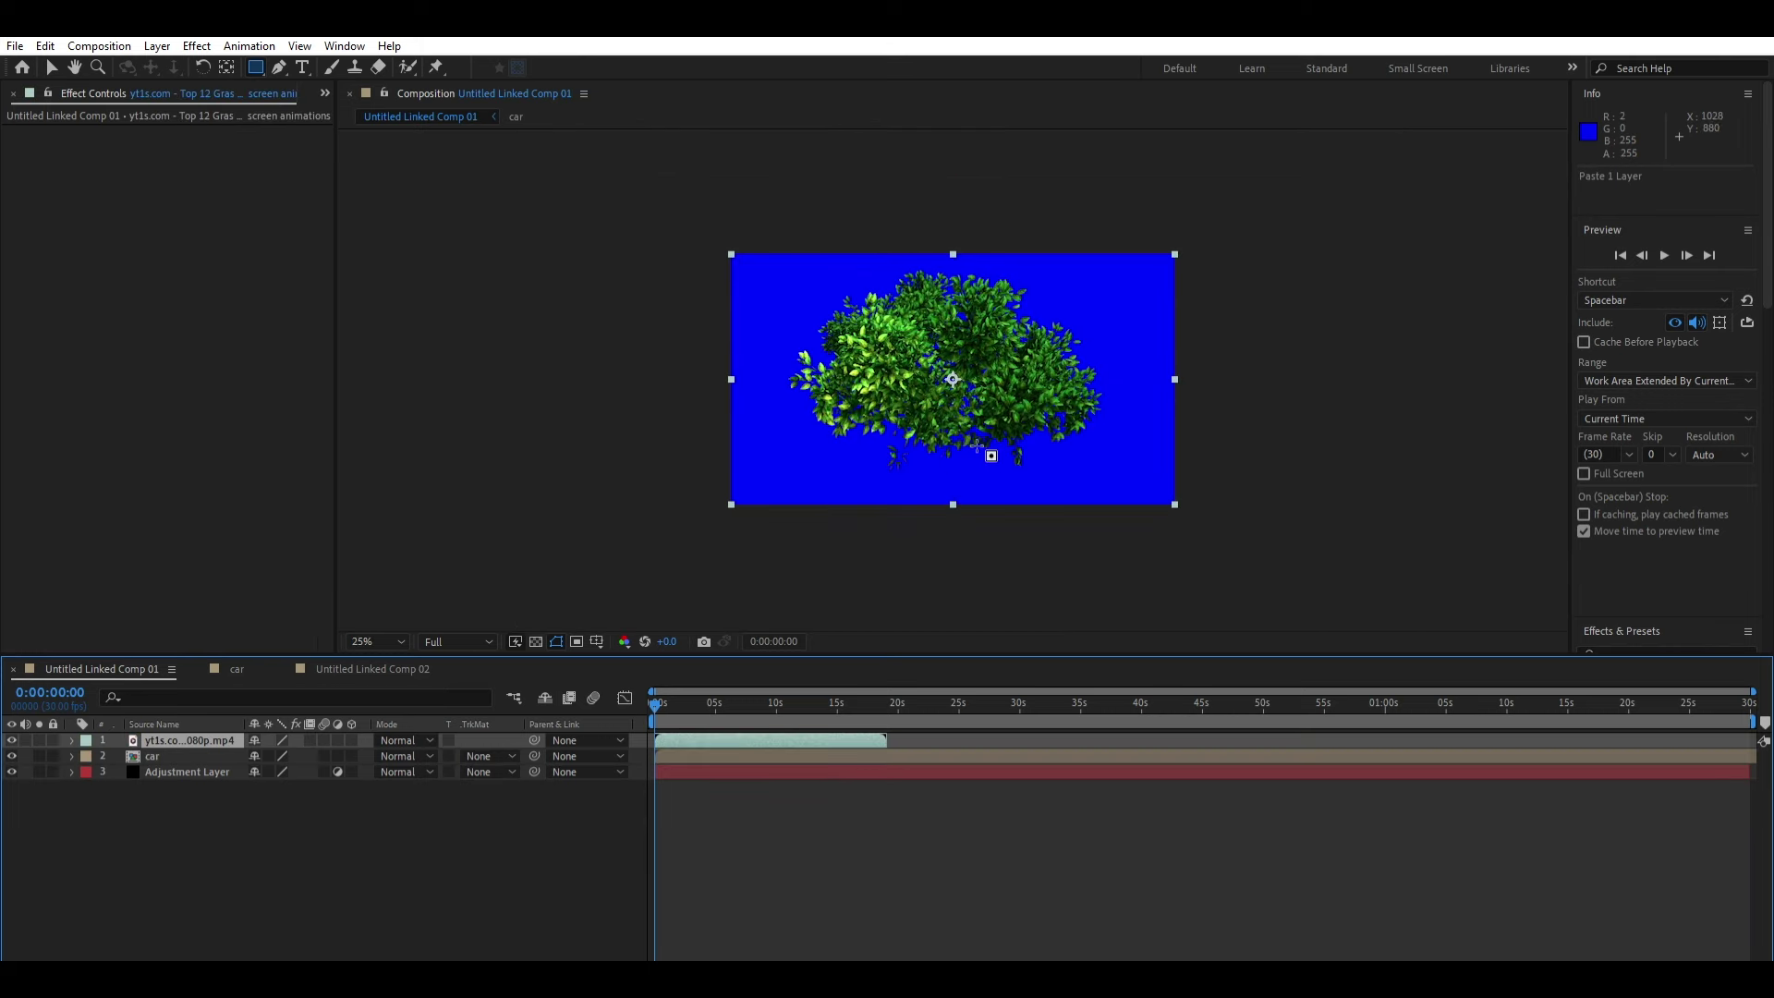
key("v")
mouse_move(1175, 254)
left_mouse_down()
mouse_move(1002, 300)
mouse_move(1026, 314)
left_mouse_up()
mouse_move(961, 379)
left_mouse_down()
mouse_move(782, 483)
mouse_move(842, 448)
left_mouse_up()
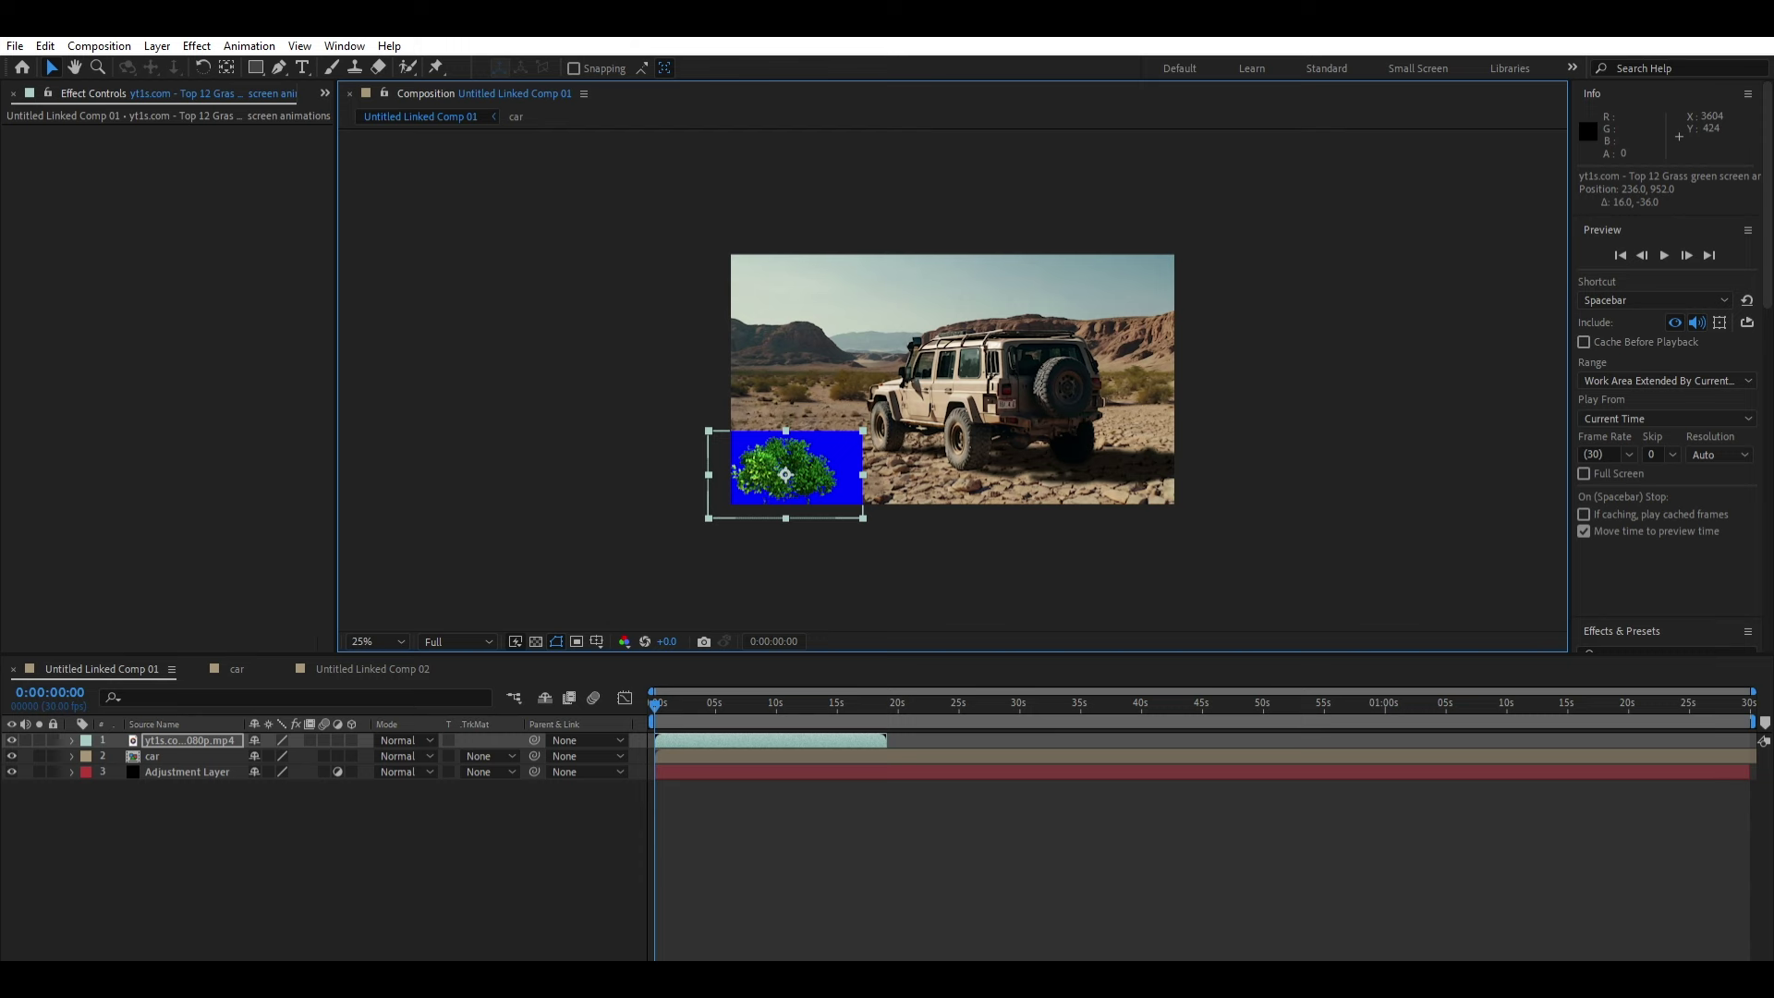
left_click(1627, 628)
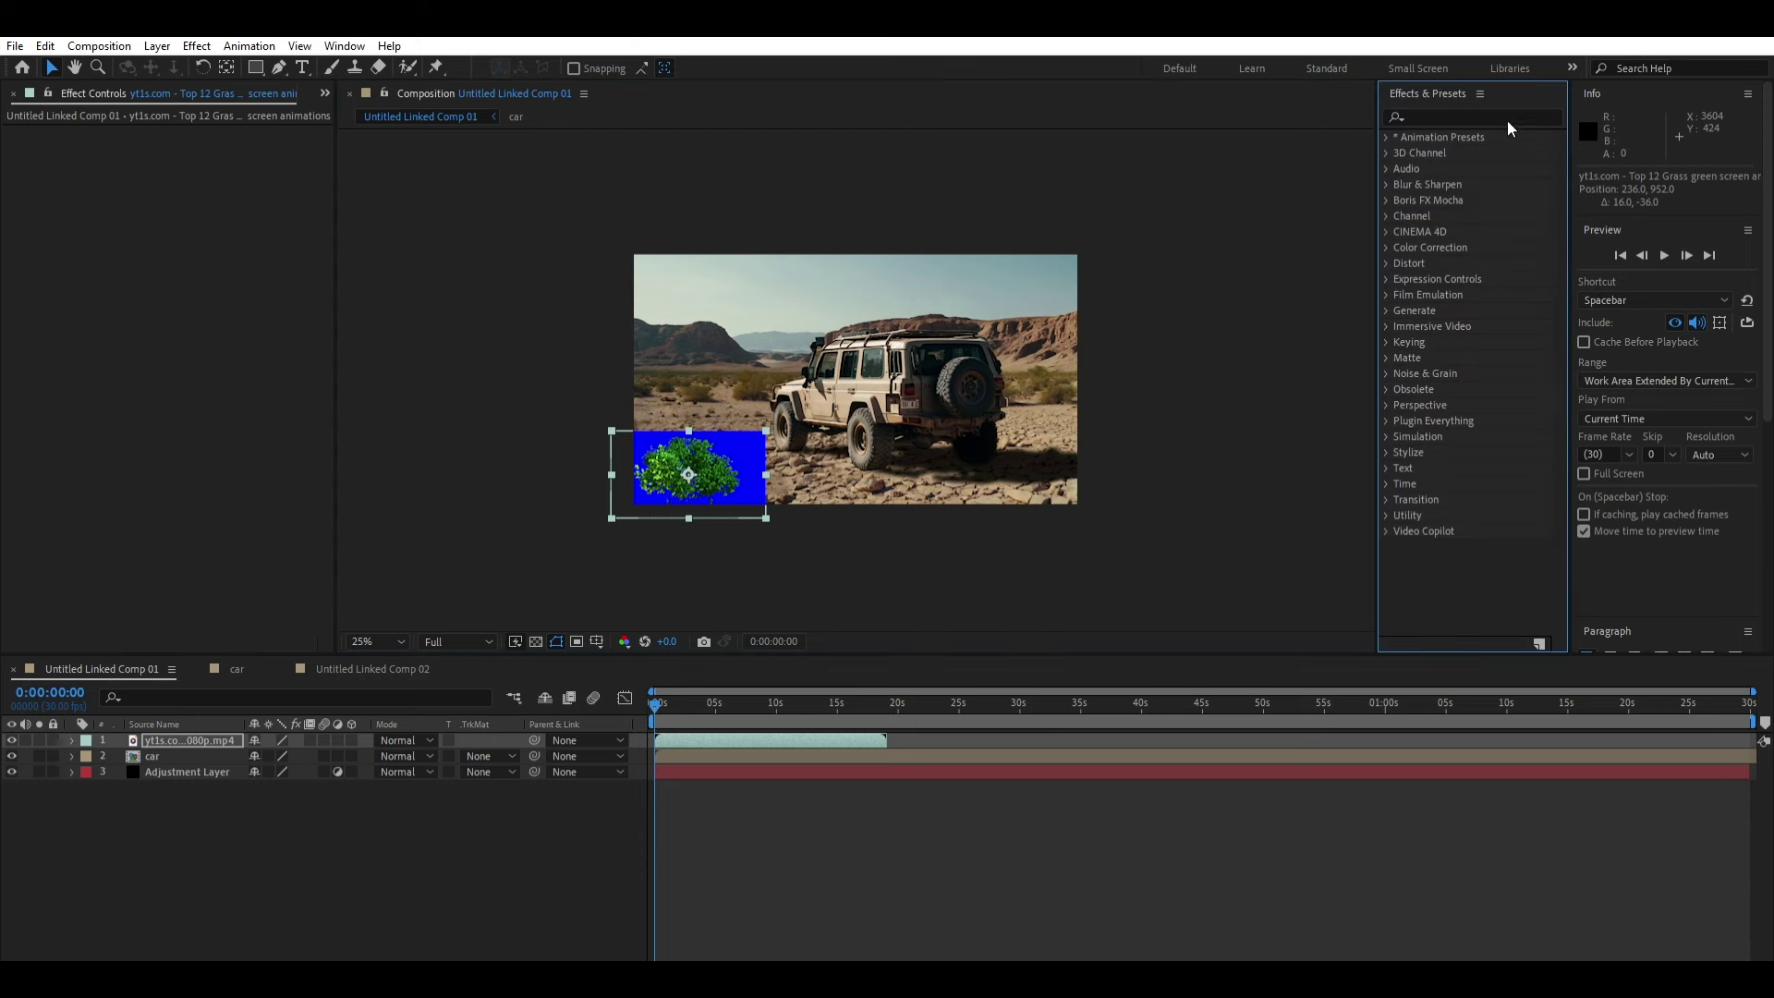
Step: Apply Keylight (1.2) to the bush clip and sample its blue screen to key it out
left_click(1469, 109)
type("key")
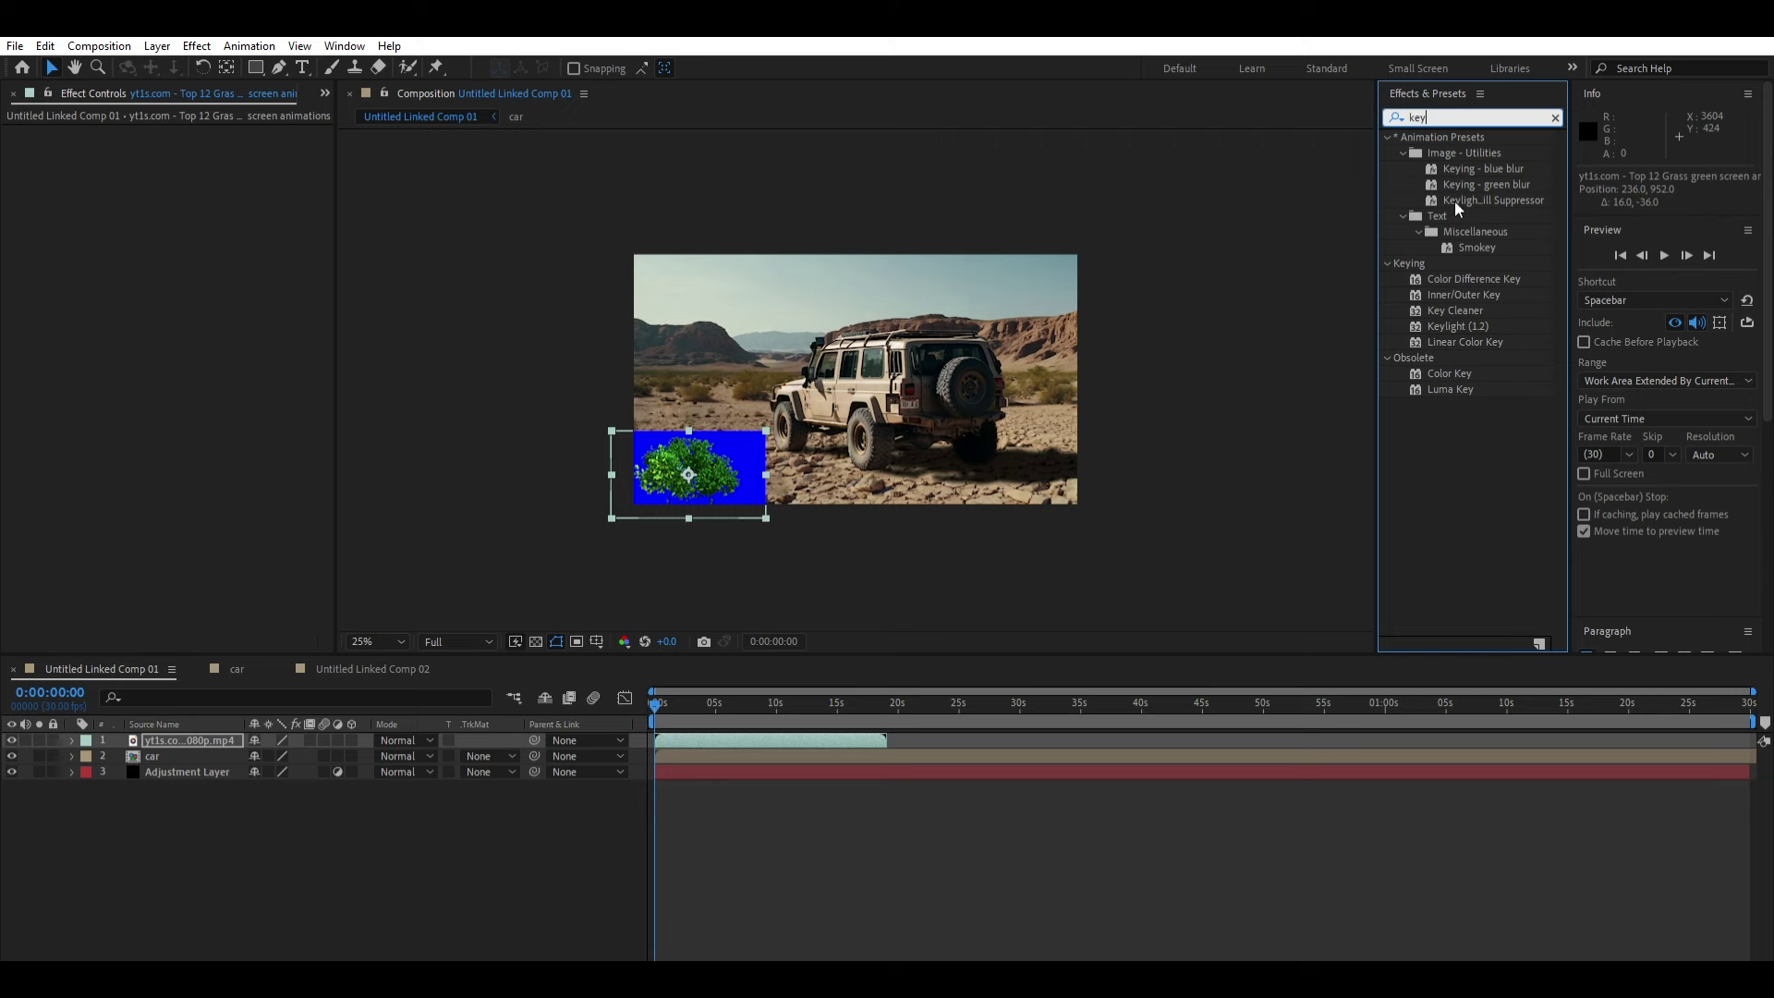
left_click_drag(1455, 325, 868, 741)
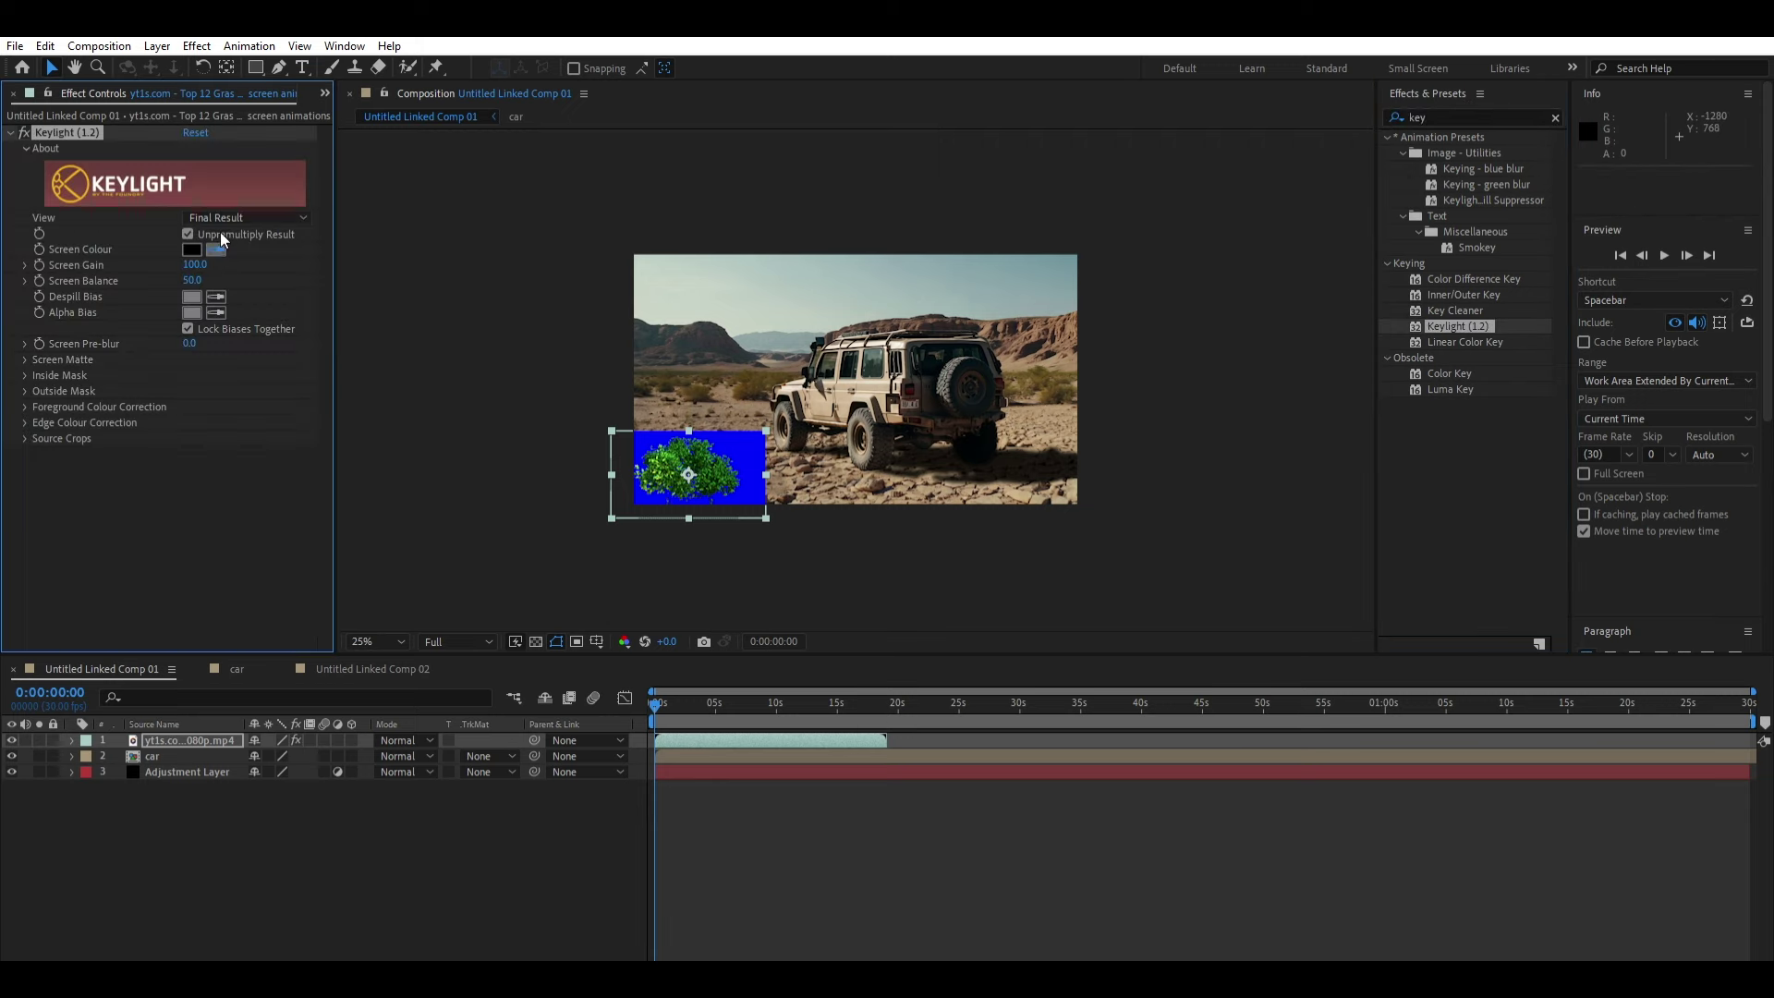
left_click(760, 440)
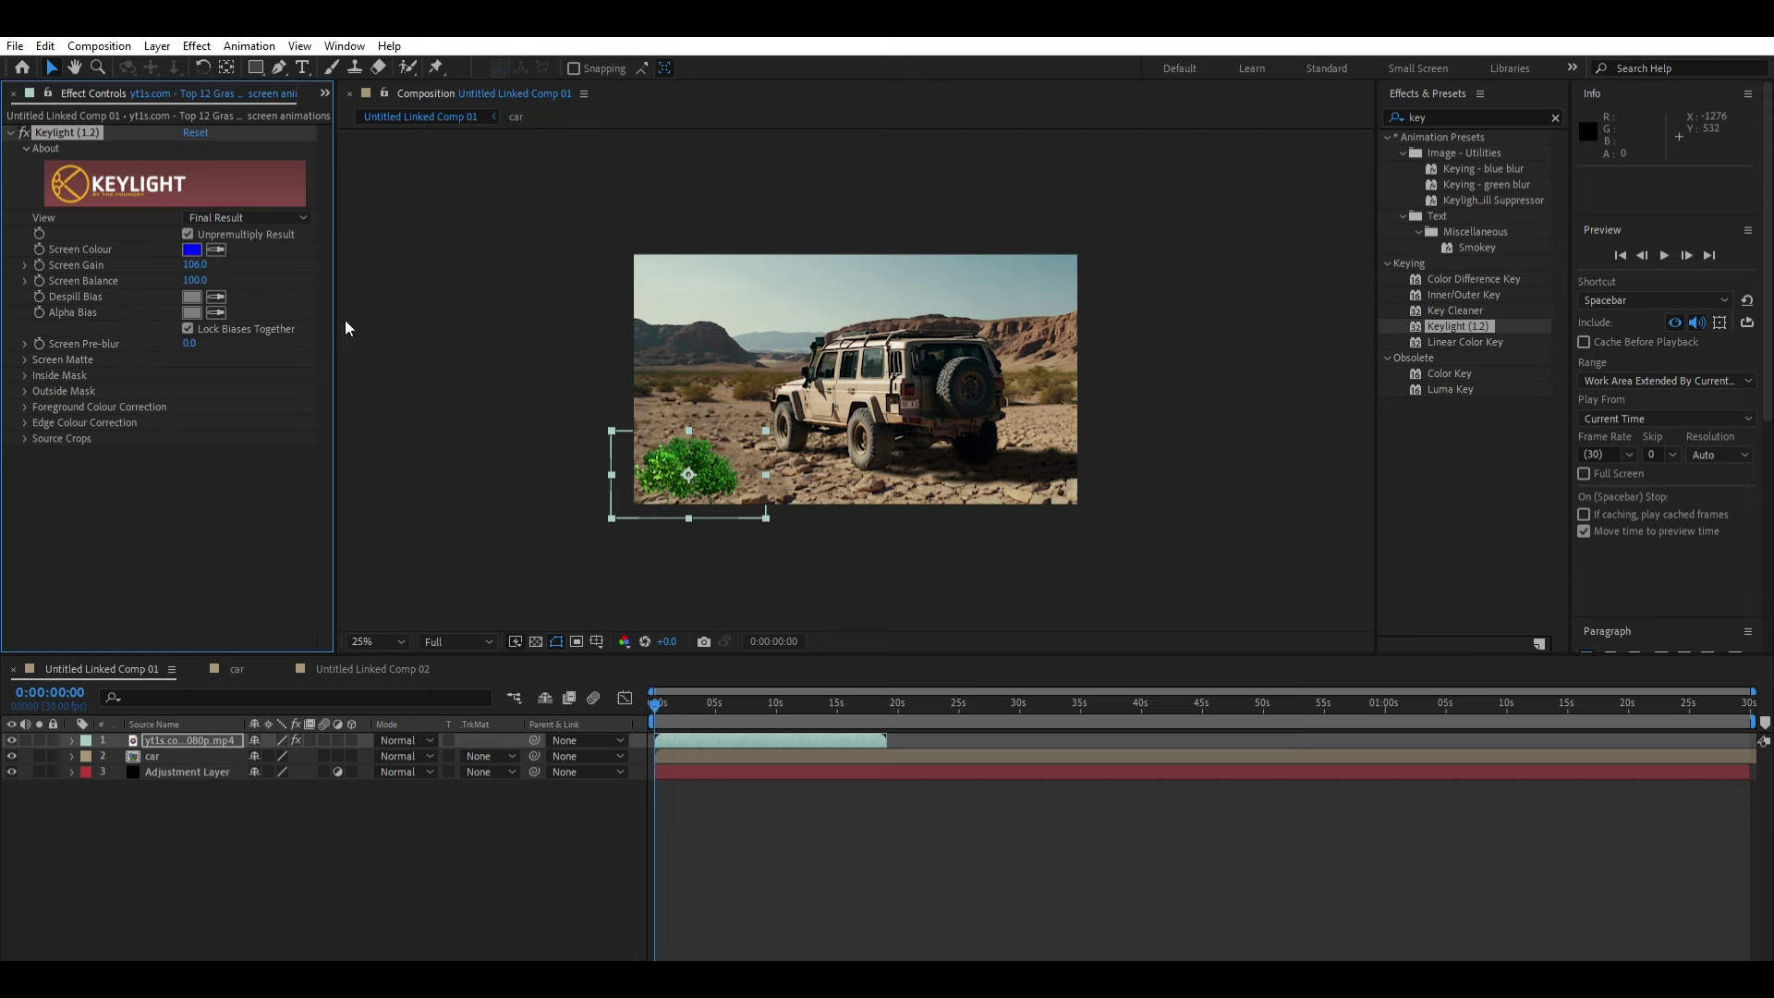
left_click_drag(768, 498, 767, 505)
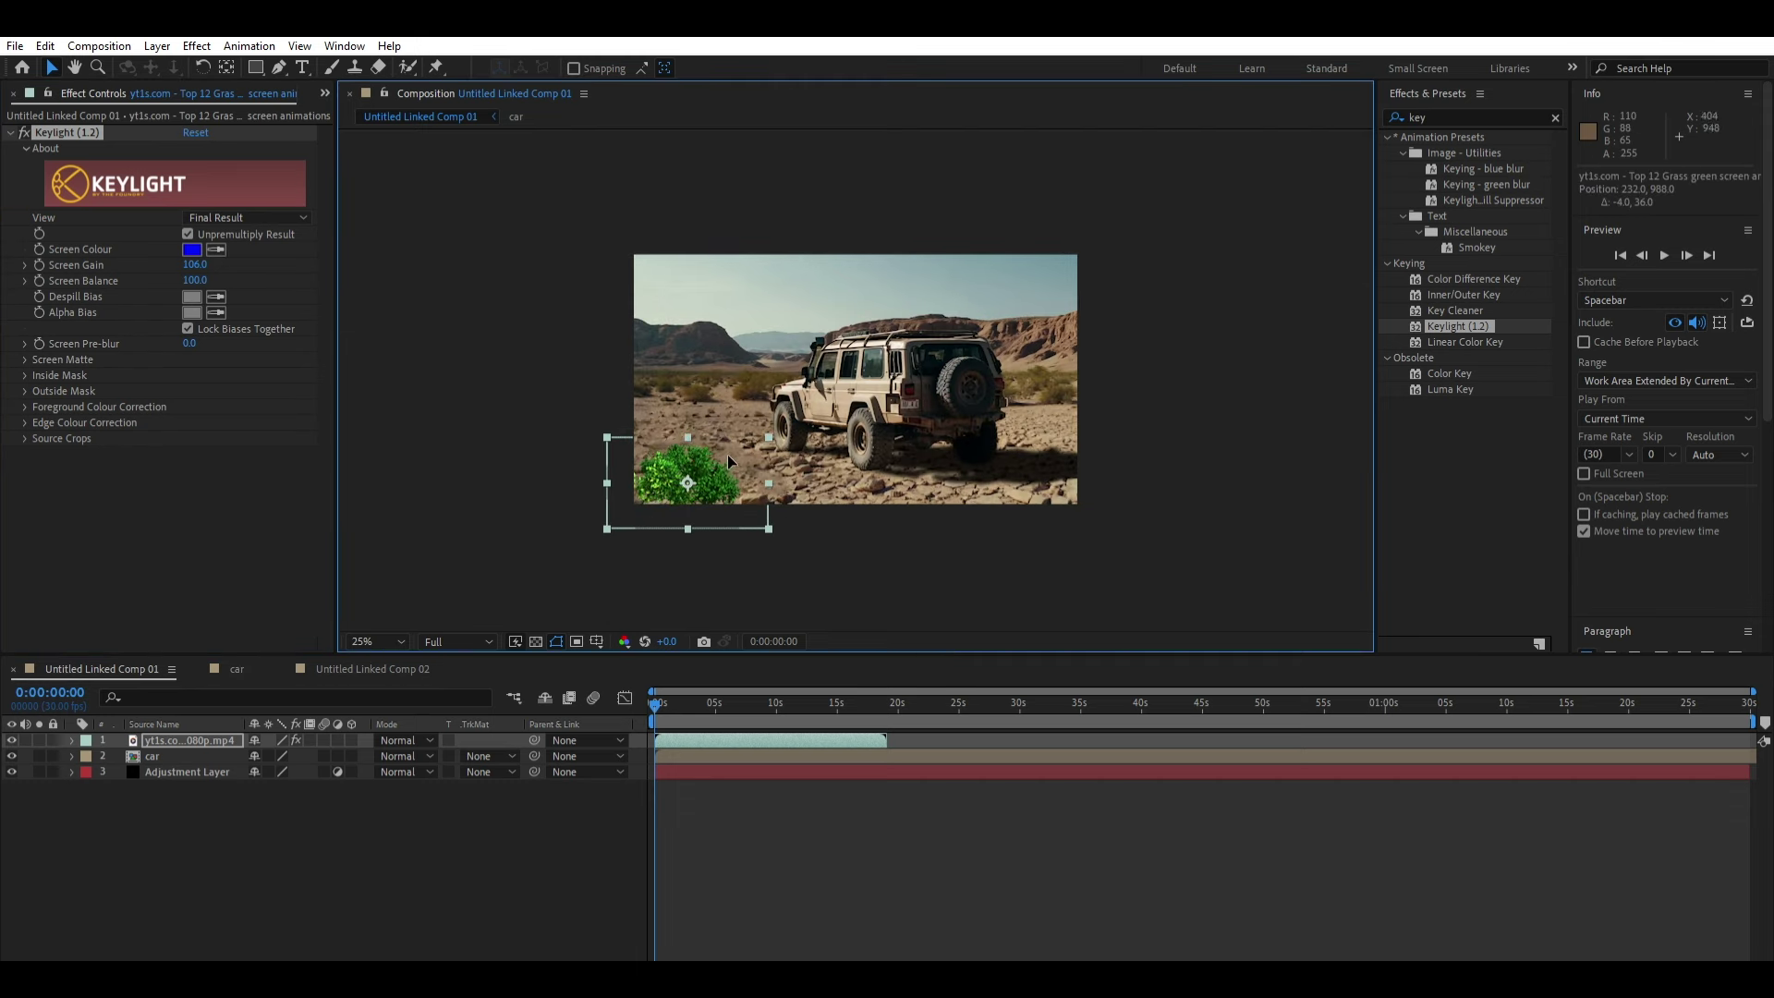
left_click(1451, 116)
type("color")
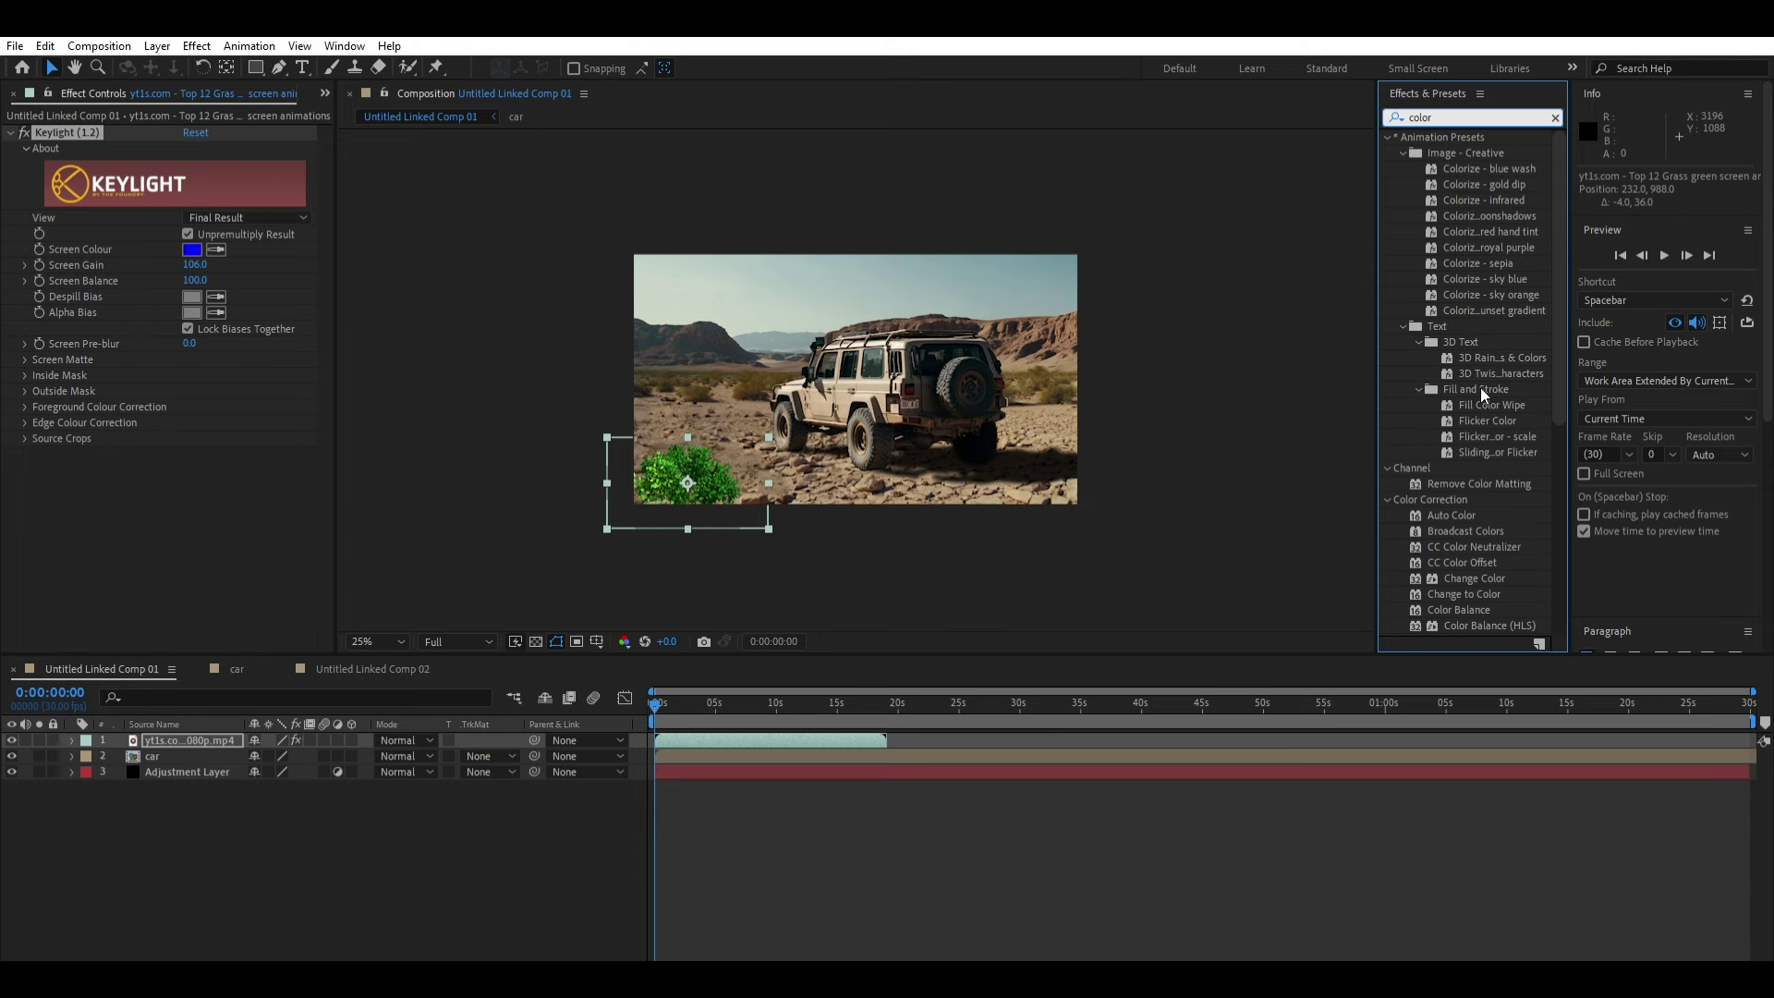
Step: Apply Lumetri Color to the bush, adjusting tint, exposure and contrast to match the desert
scroll(1457, 510, "down", 5)
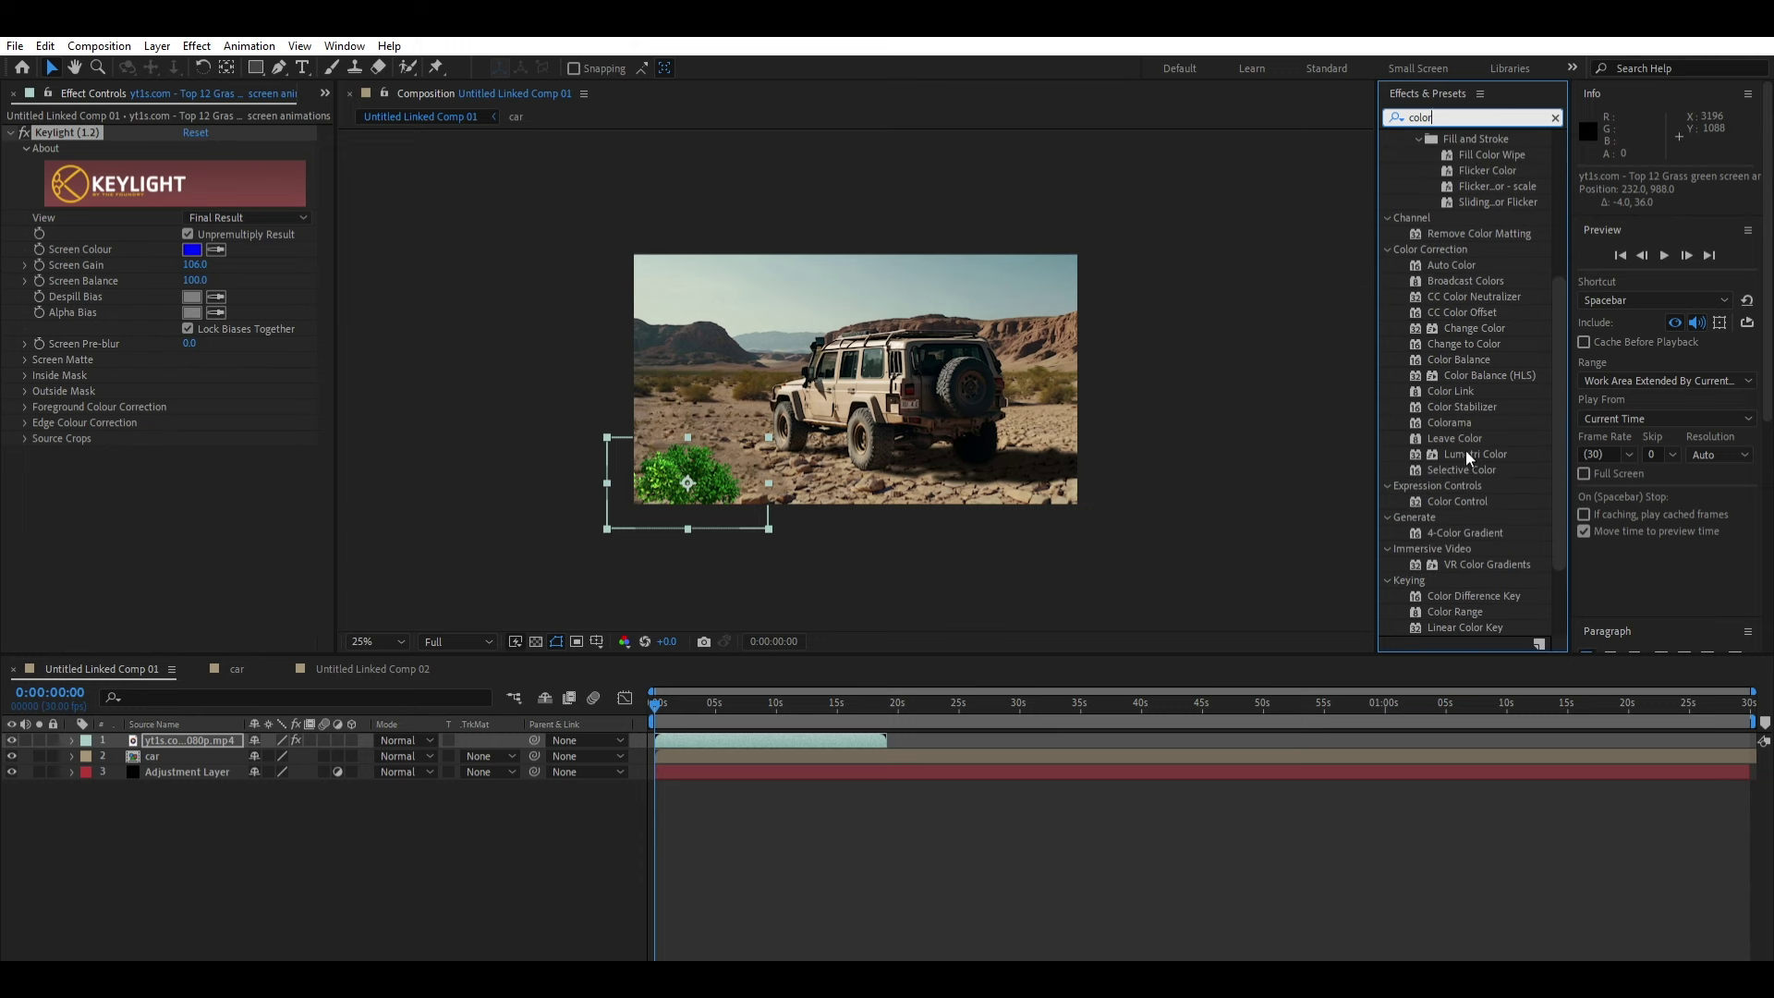
left_click_drag(1466, 451, 813, 735)
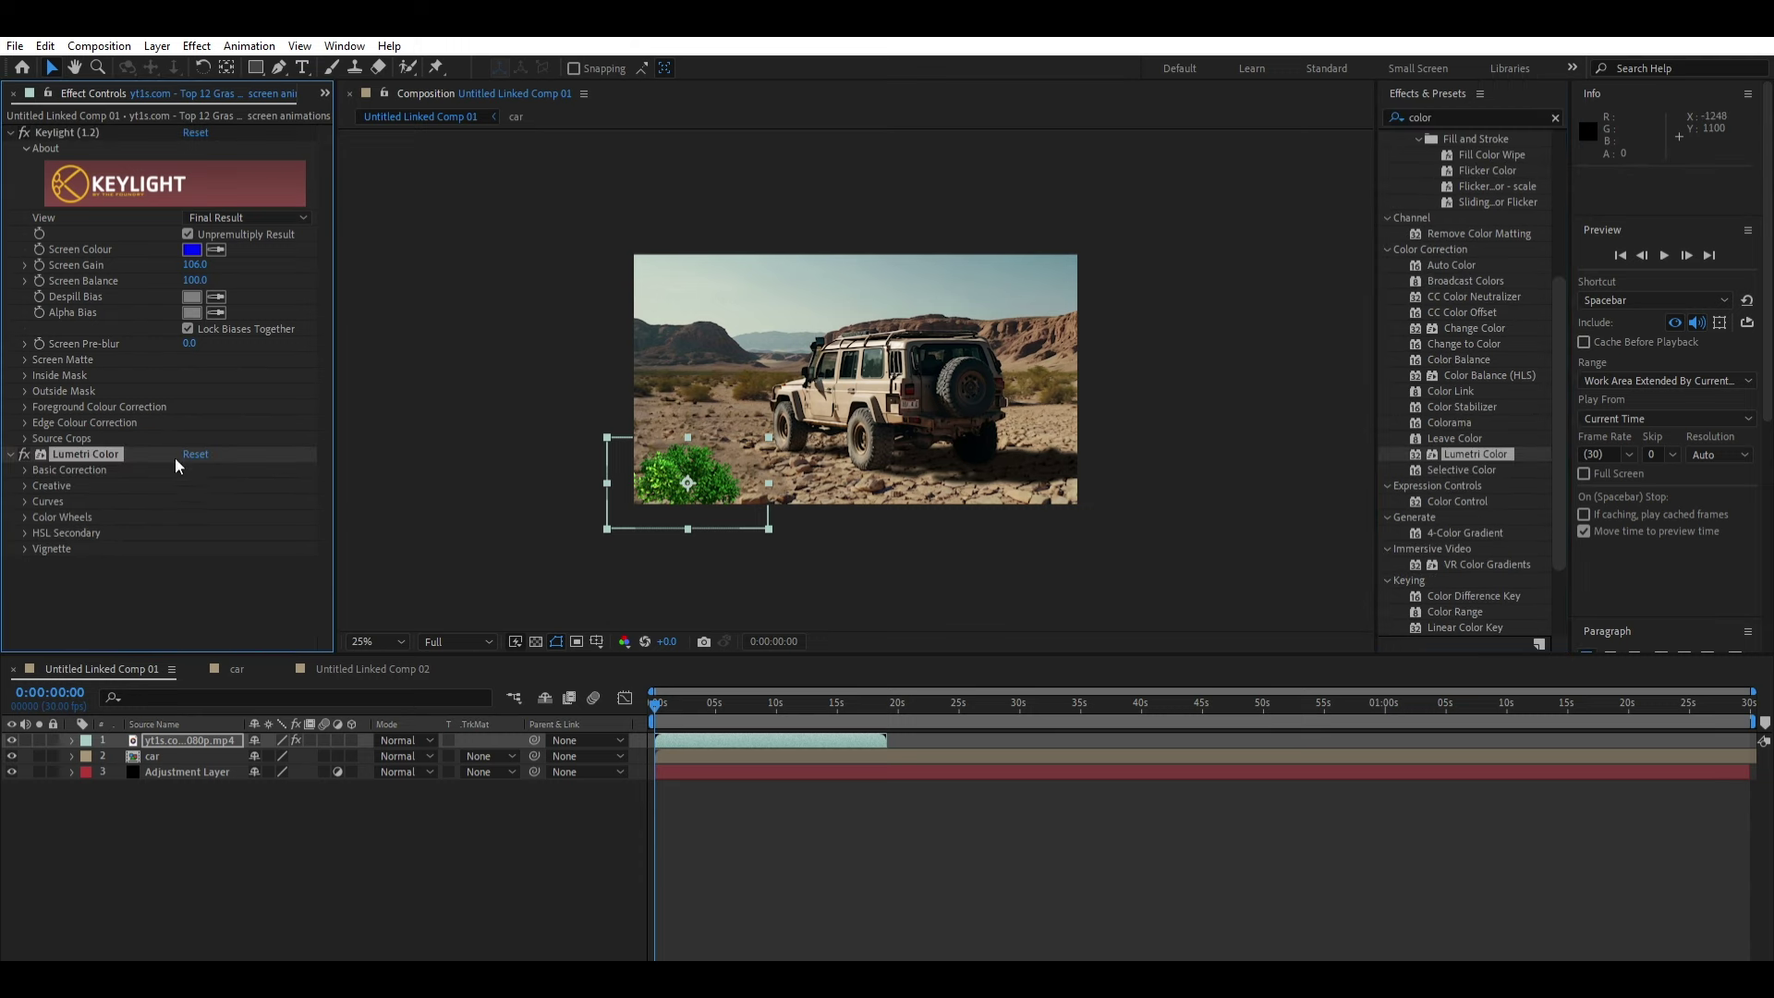
left_click(25, 469)
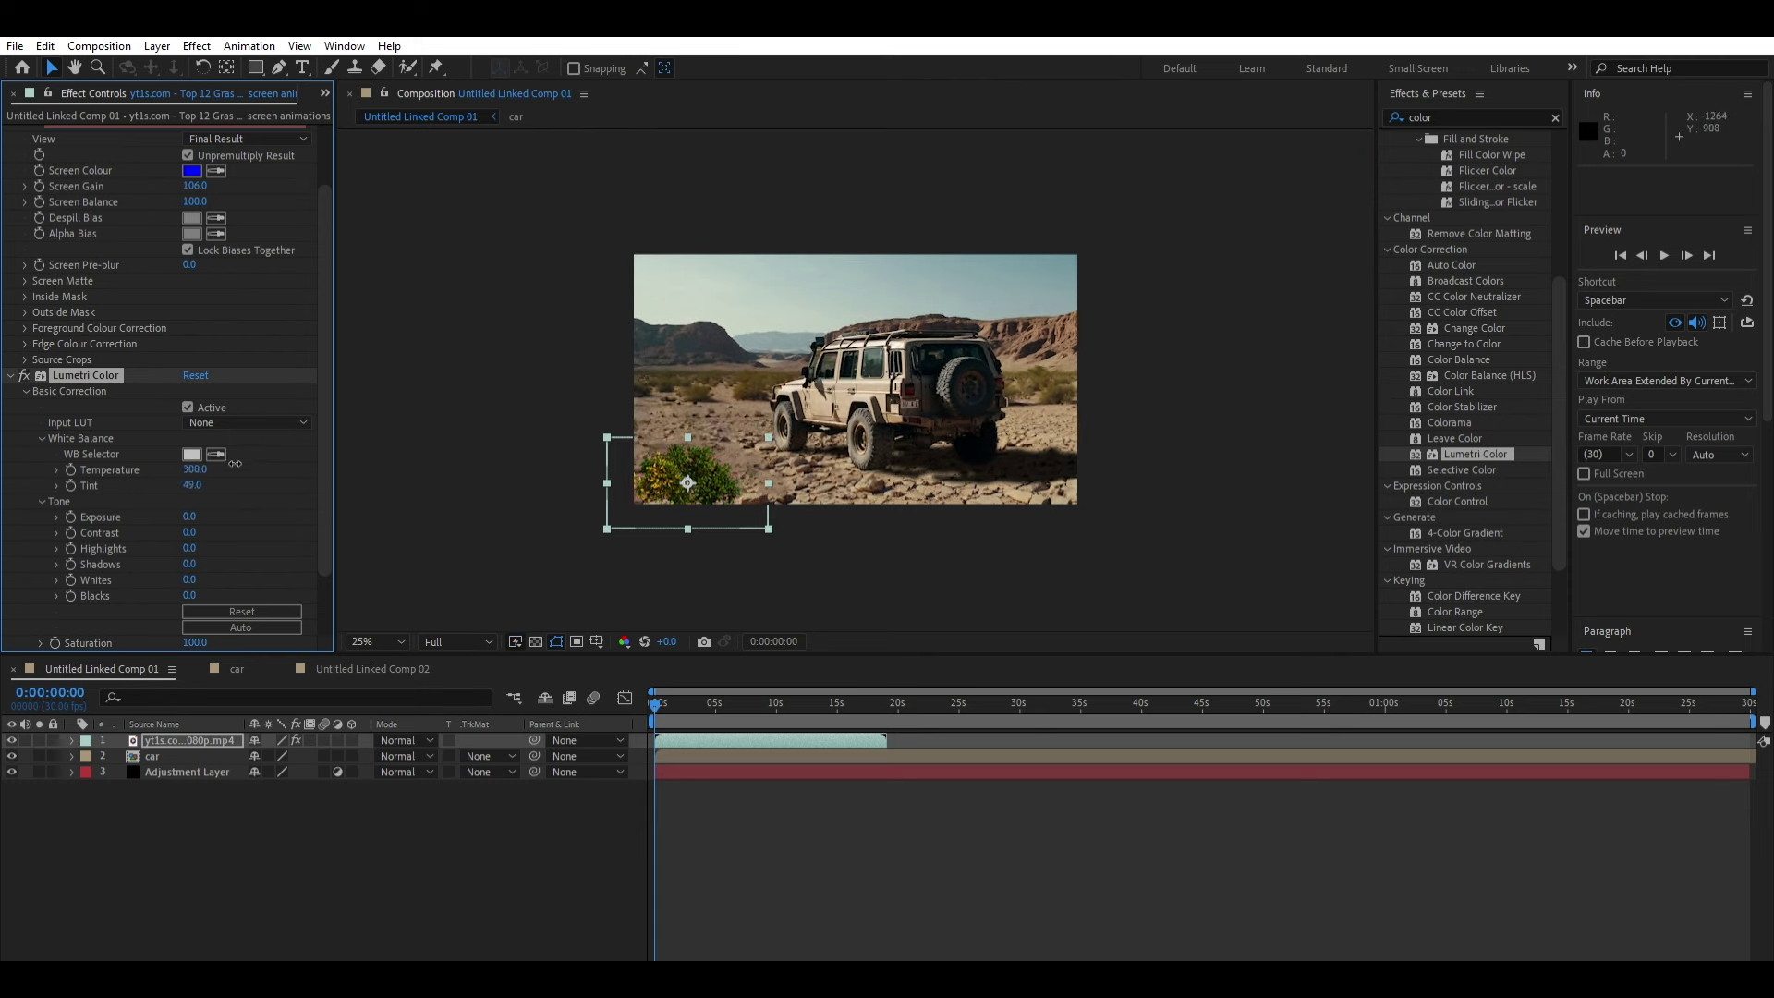
mouse_move(194, 485)
left_mouse_down()
mouse_move(199, 516)
mouse_move(199, 487)
mouse_move(176, 517)
mouse_move(199, 564)
left_mouse_up()
mouse_move(194, 532)
left_mouse_down()
mouse_move(236, 535)
mouse_move(148, 563)
mouse_move(240, 565)
mouse_move(135, 539)
left_mouse_up()
scroll(256, 533, "down", 2)
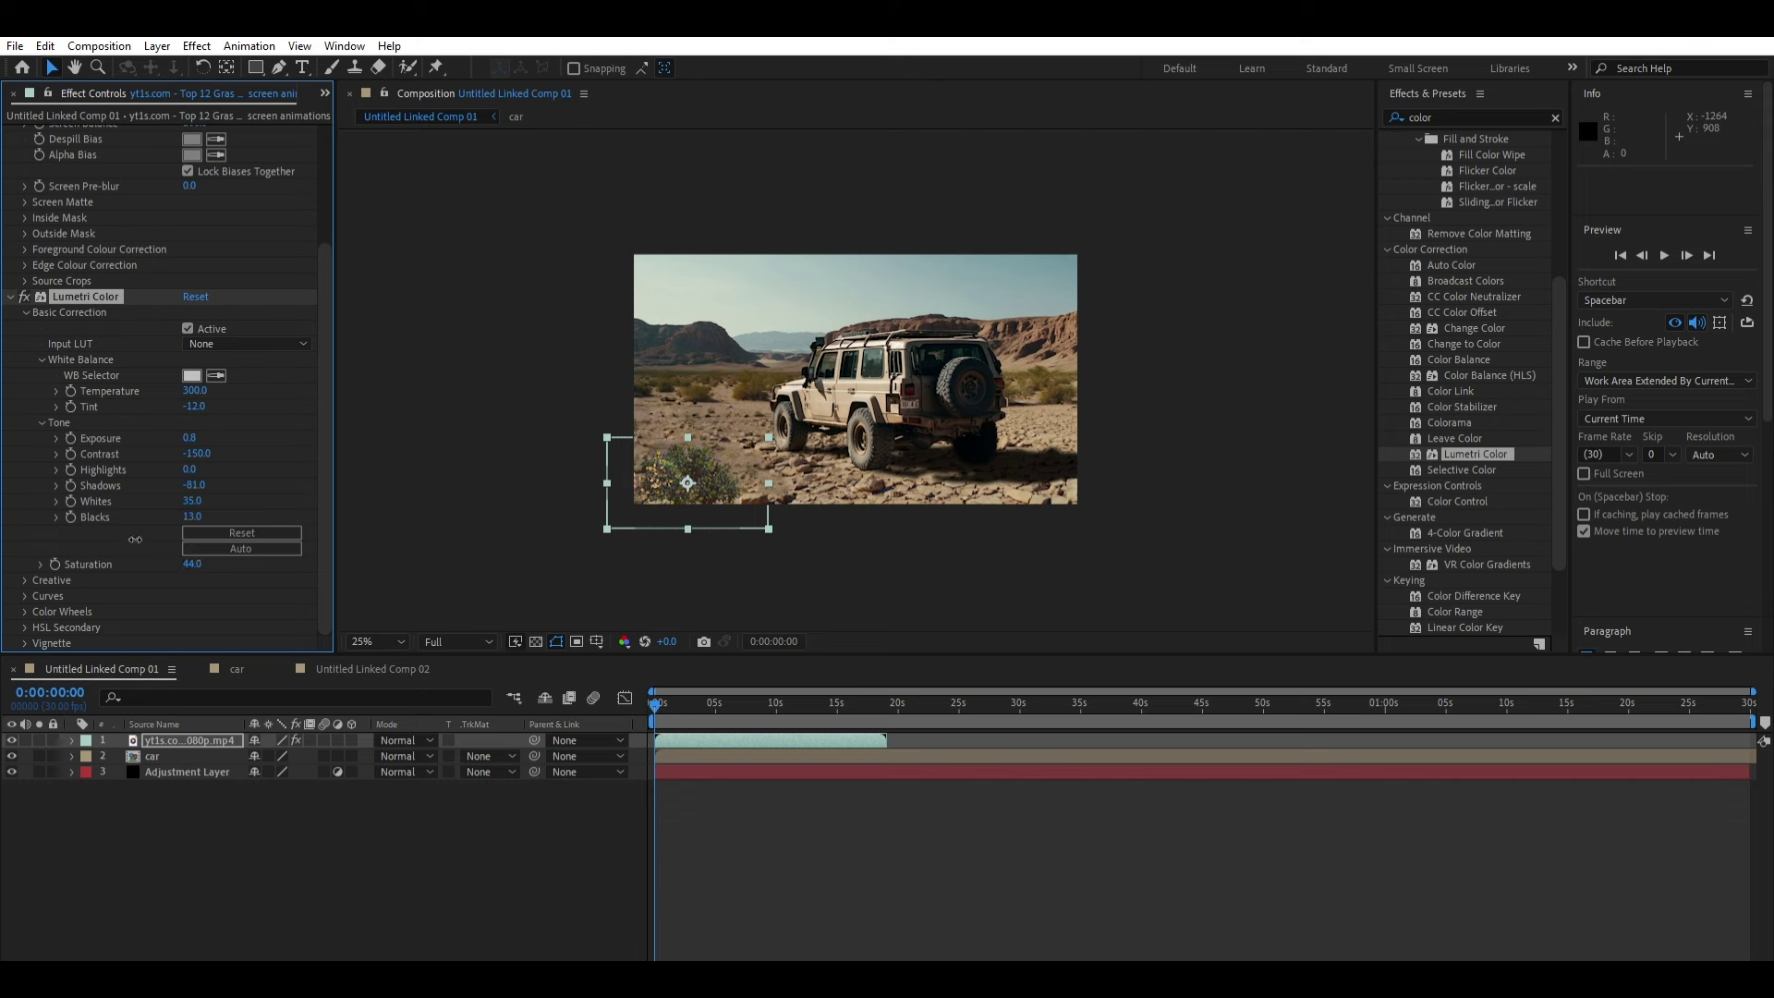
left_click_drag(702, 458, 698, 457)
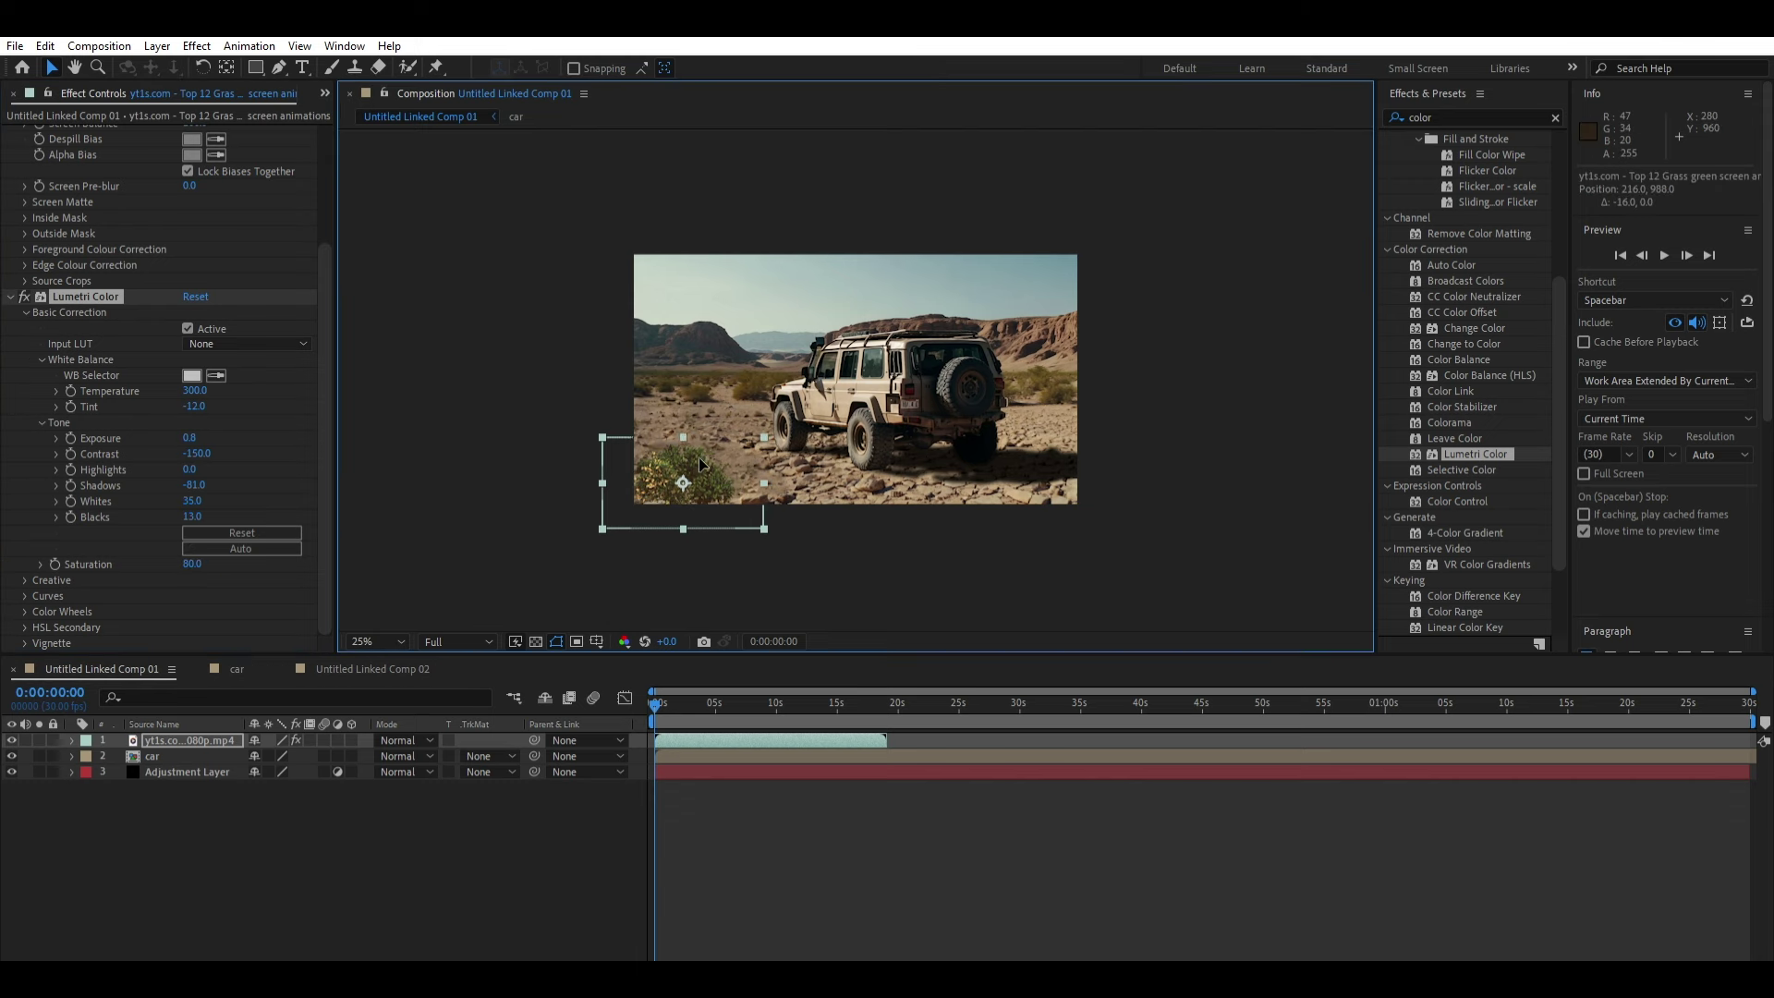
key("space")
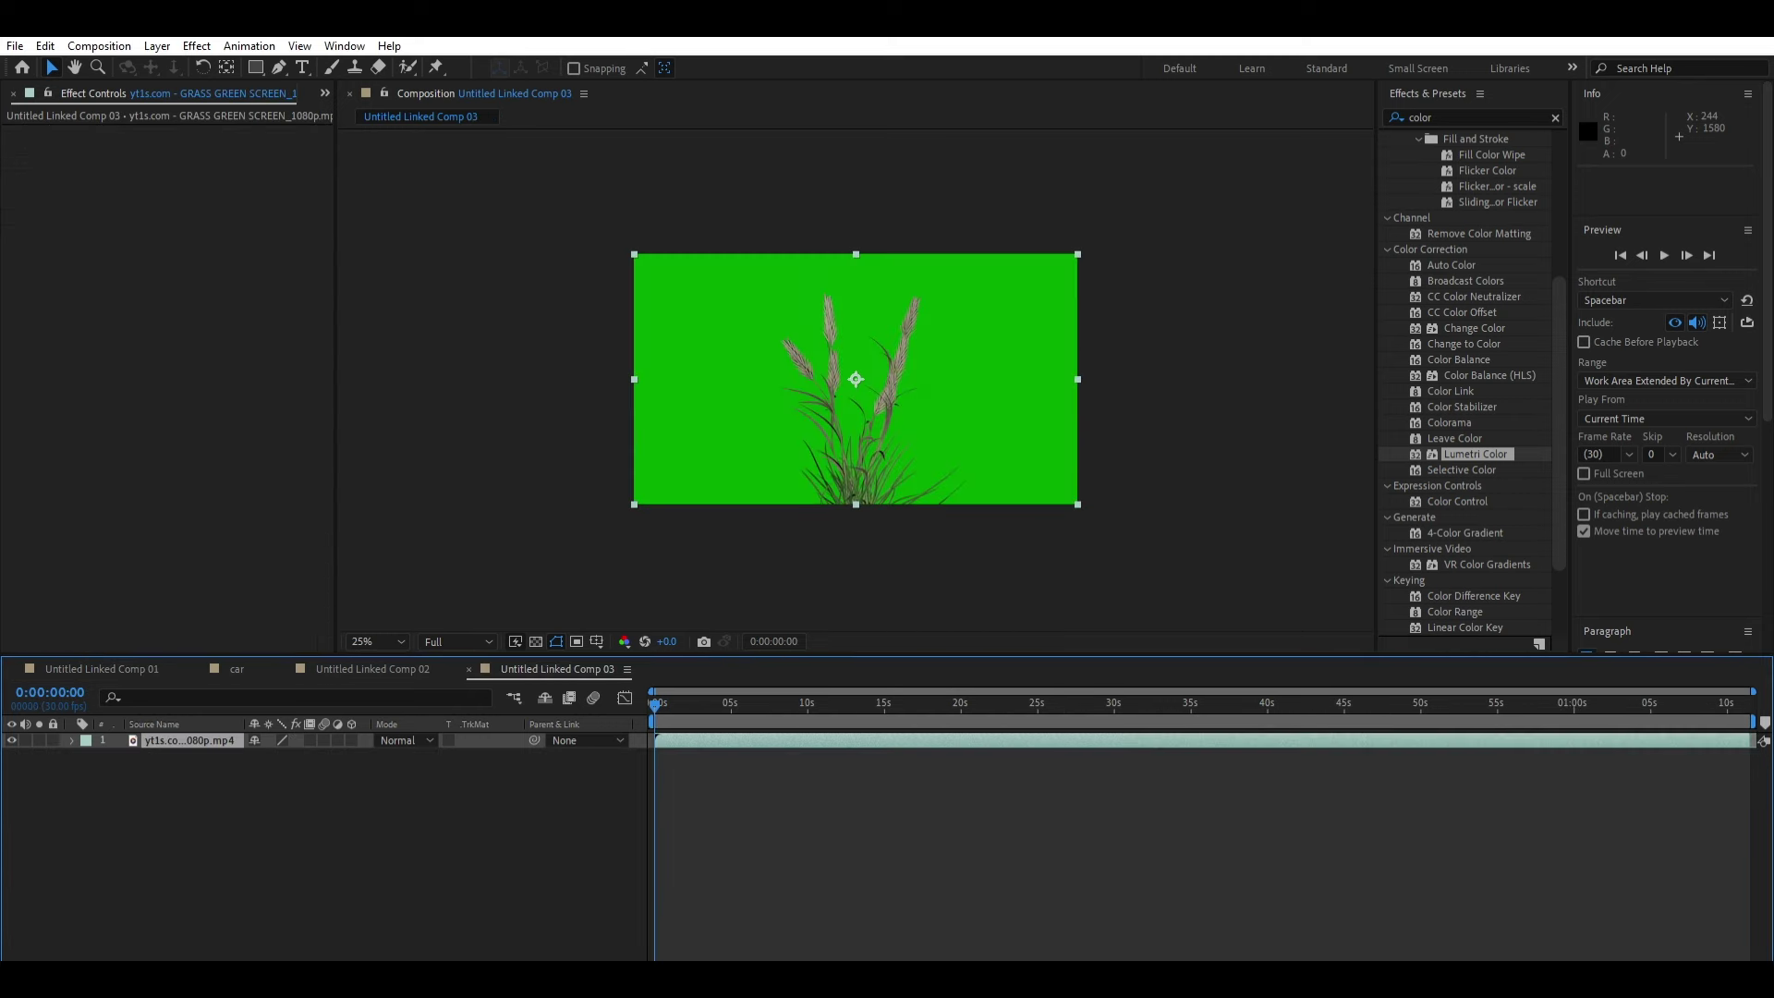
Step: Paste the green-screen grass clip into Untitled Linked Comp 01, shrunk beside the jeep
key("ctrl+c")
left_click(236, 668)
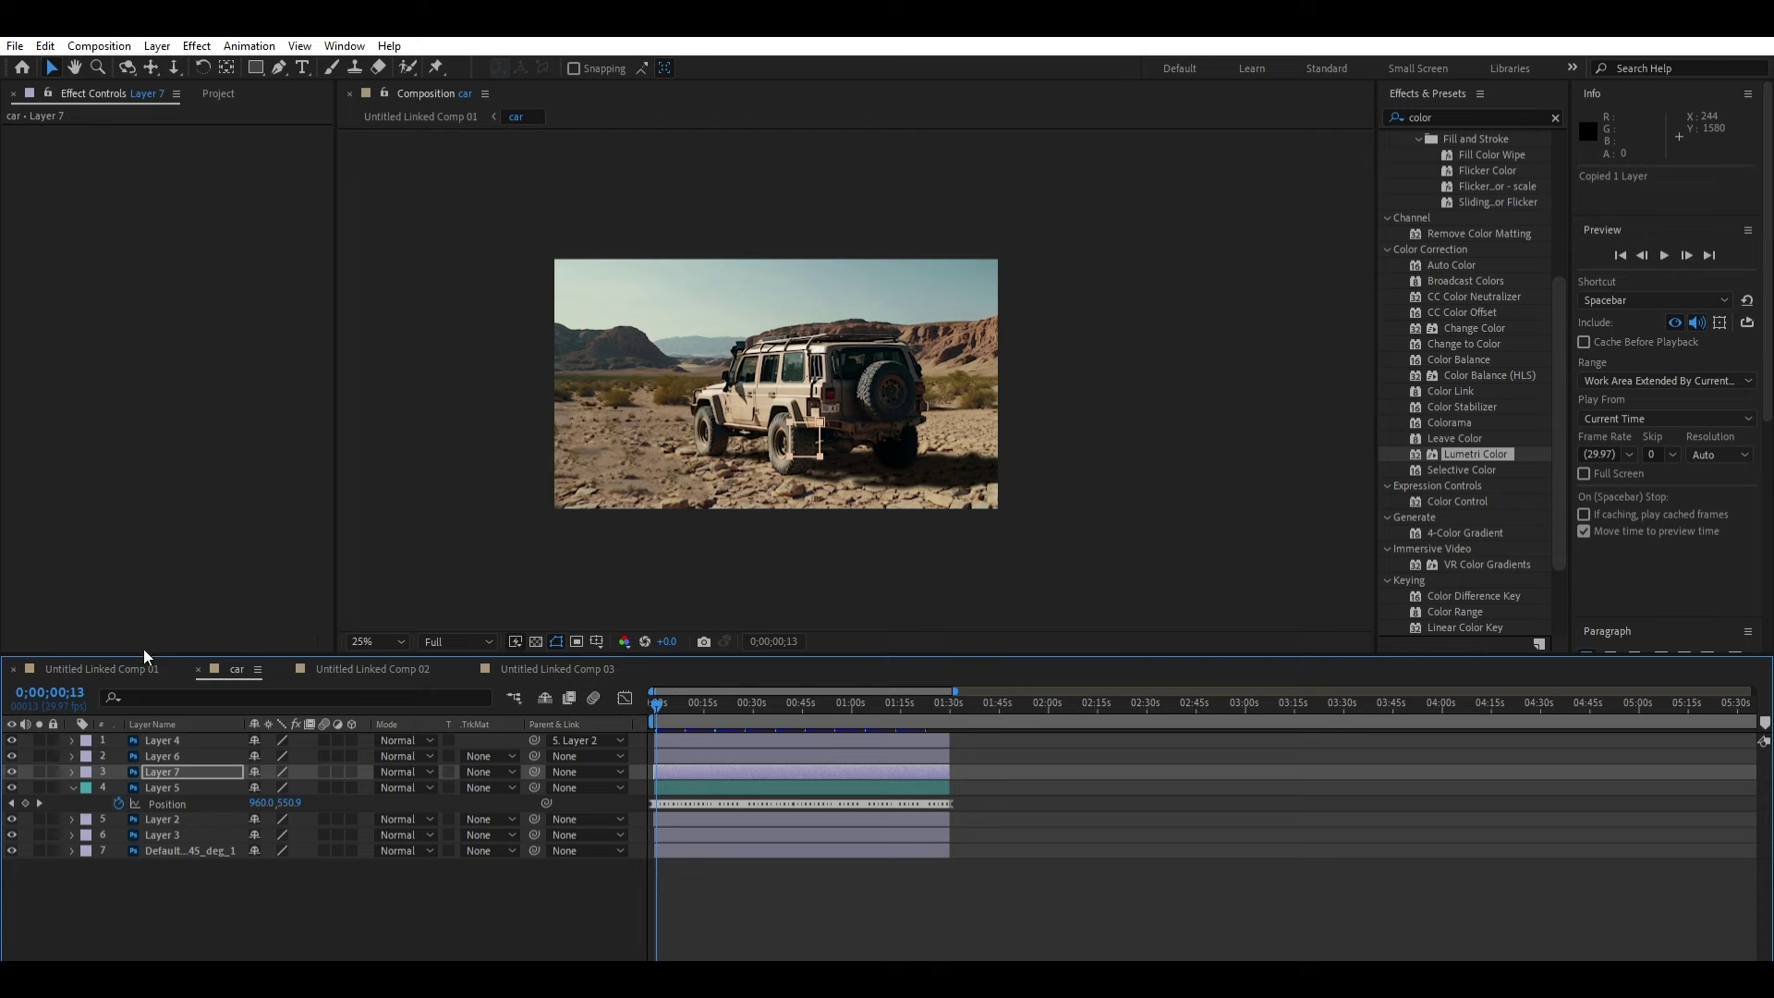
left_click(102, 668)
key("ctrl+v")
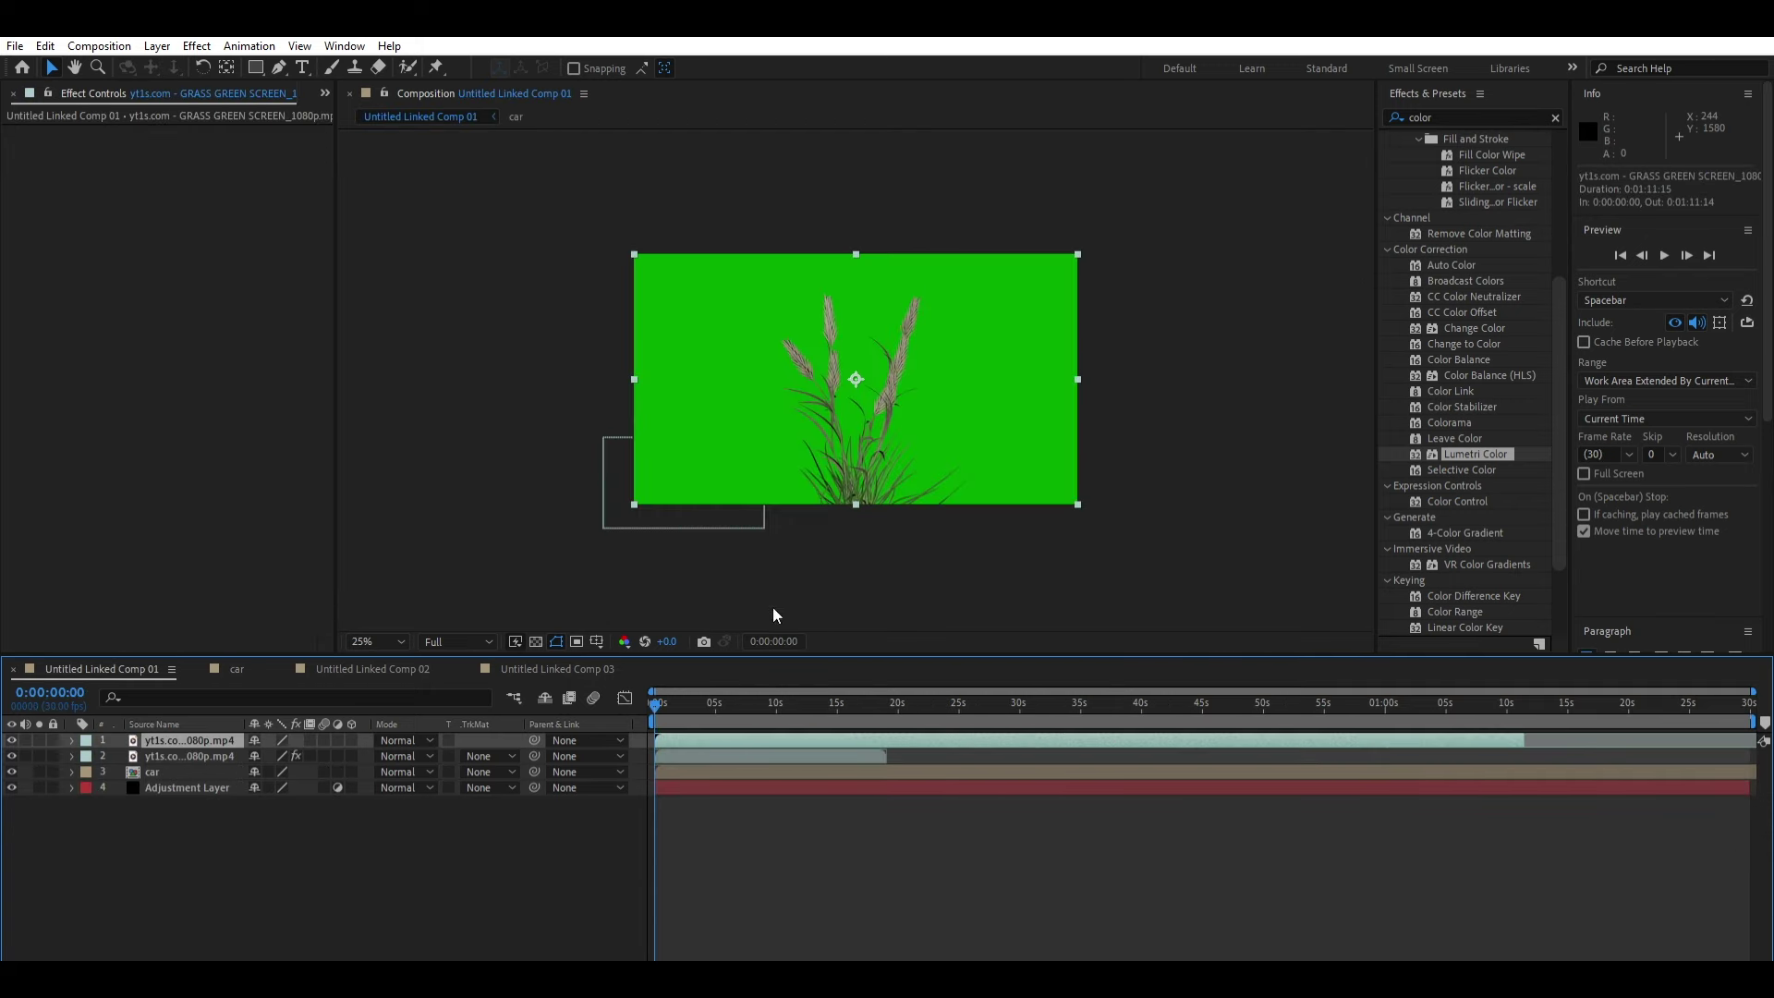
mouse_move(1077, 379)
left_mouse_down()
mouse_move(915, 361)
mouse_move(818, 470)
mouse_move(980, 483)
left_mouse_up()
Step: Key out the grass clip's green by sampling it as Keylight's Screen Colour, then inspect closely
left_click(684, 482)
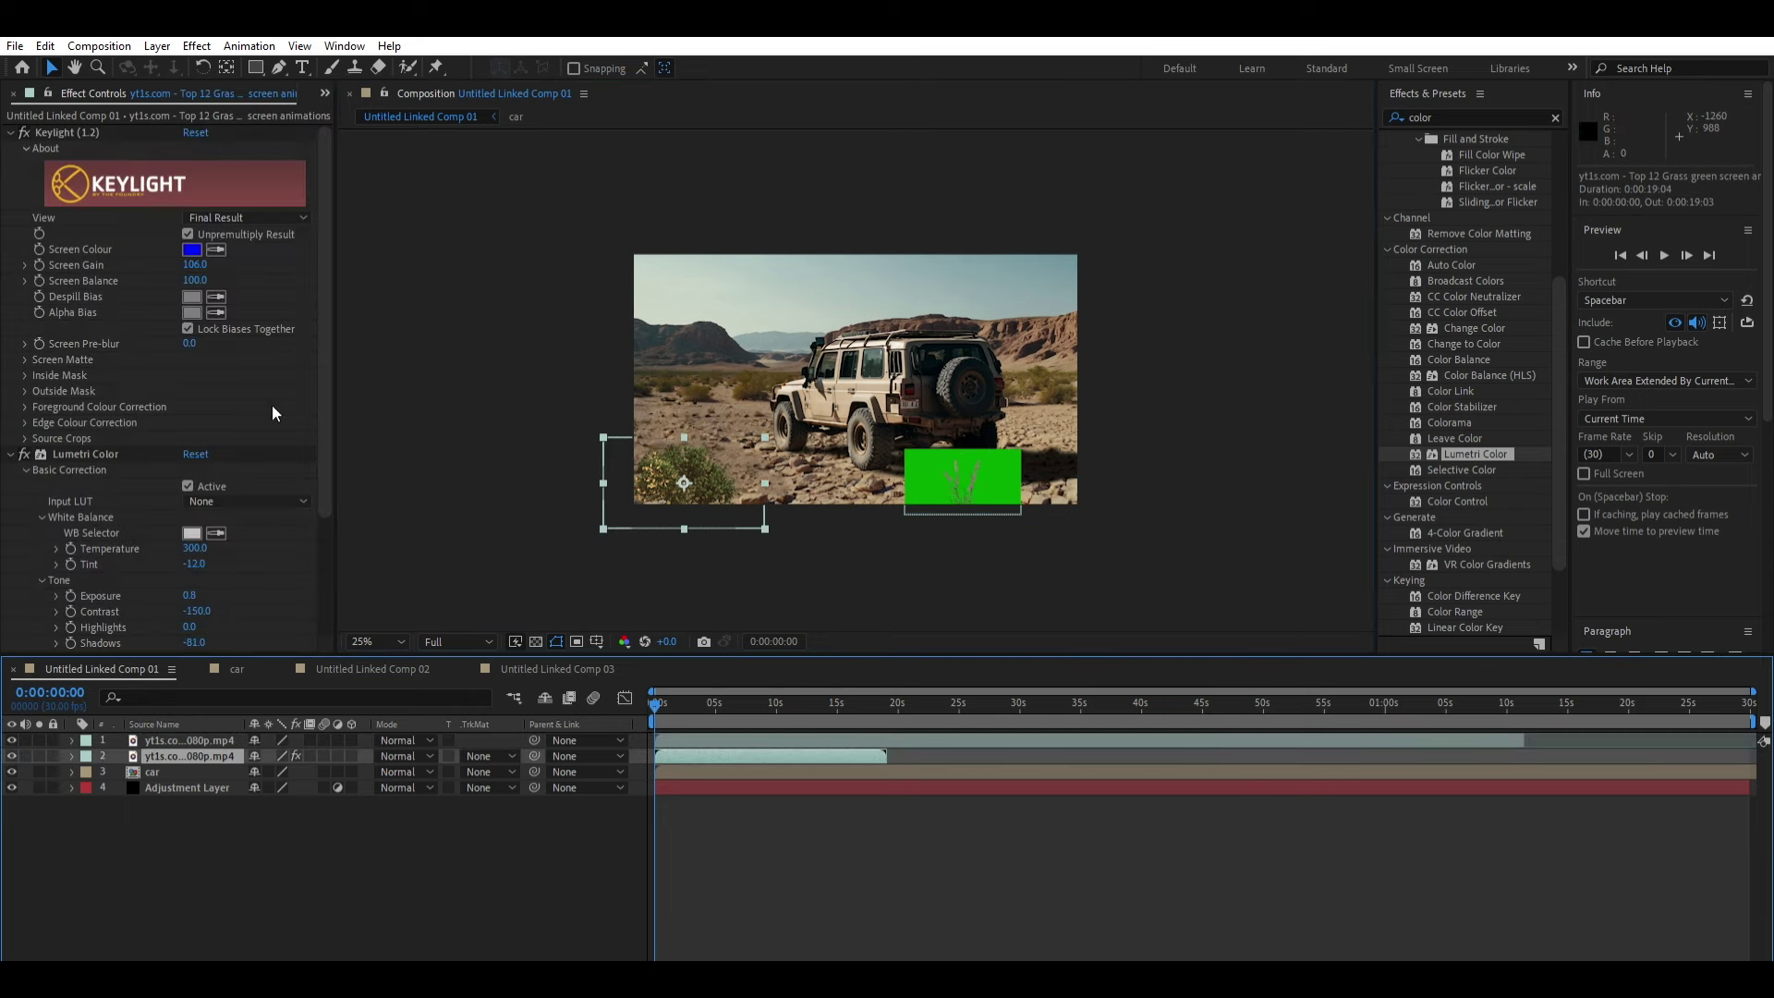
left_click(917, 741)
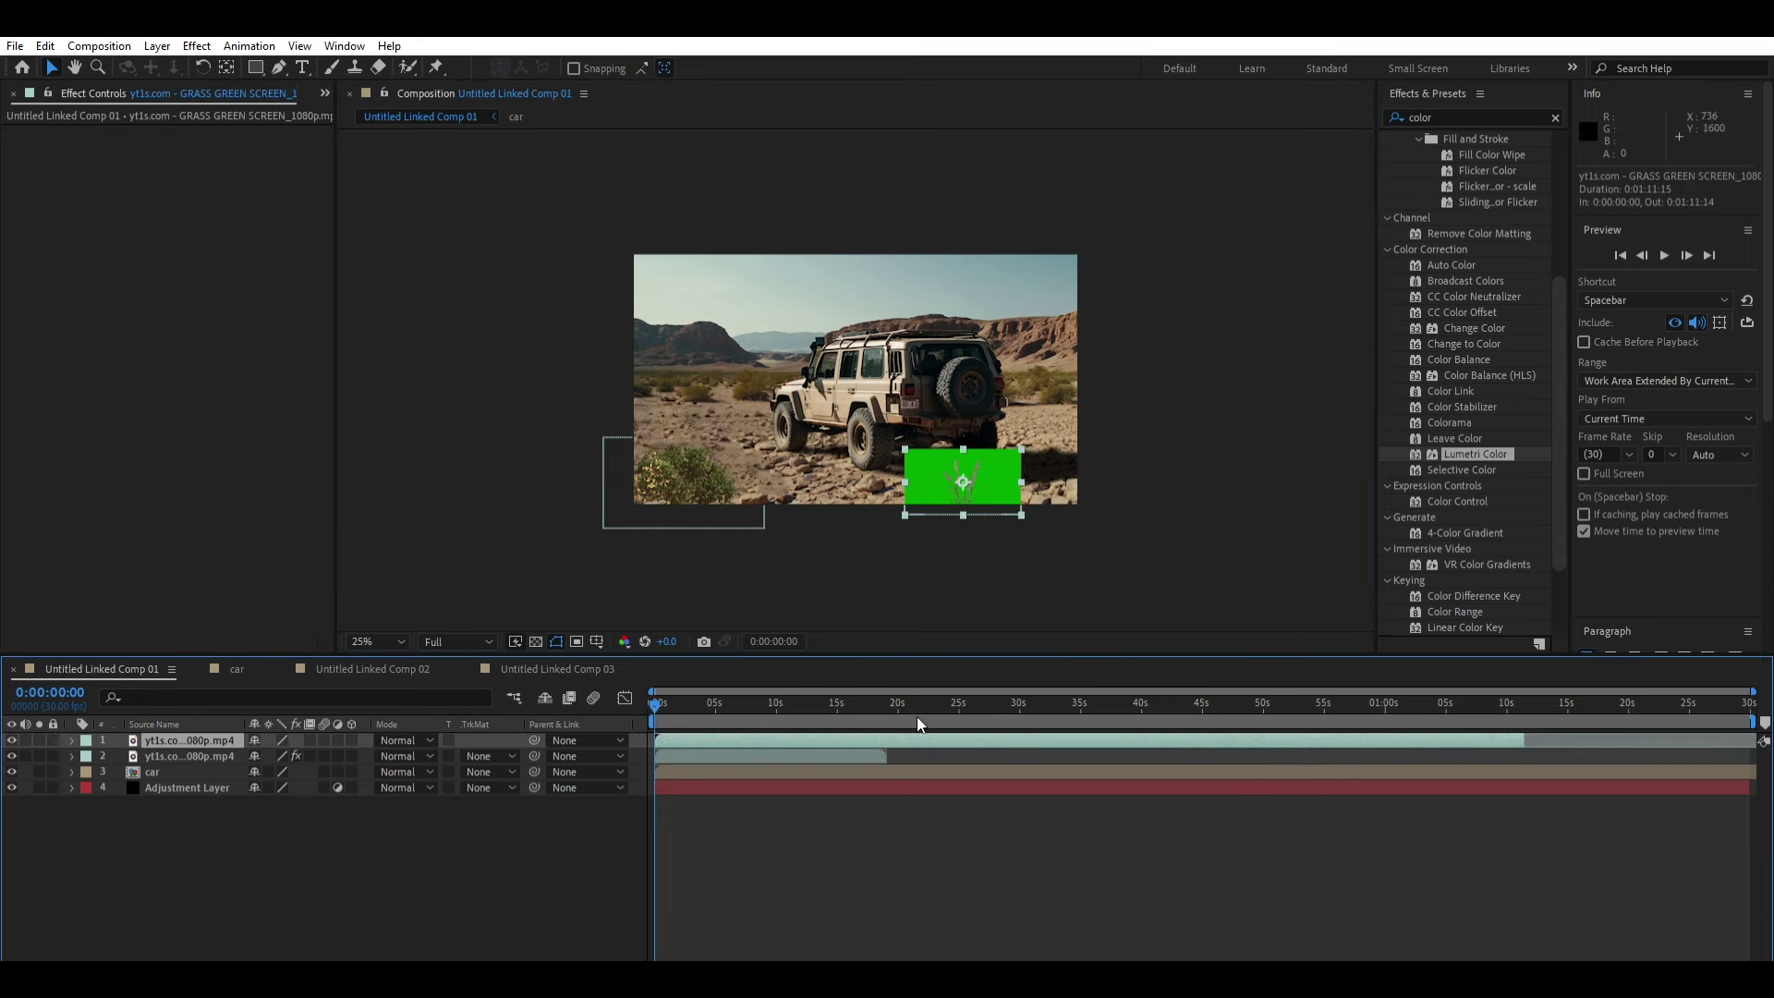
left_click(217, 249)
left_click(1010, 481)
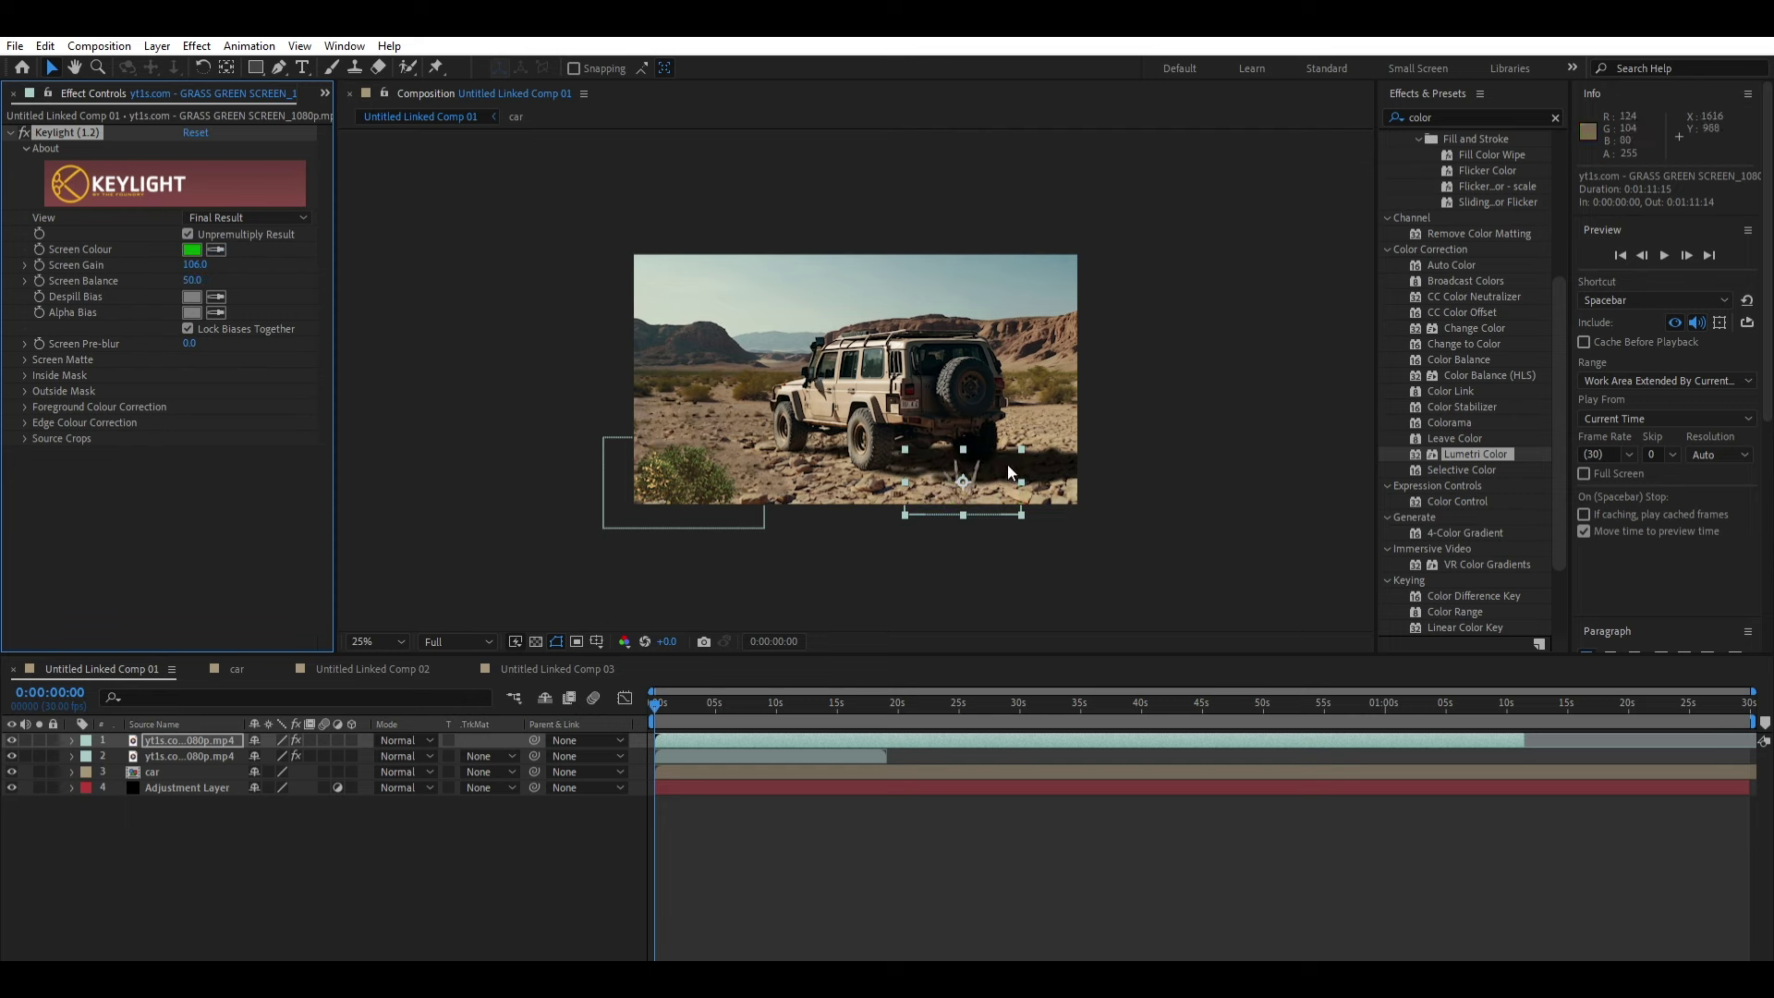
left_click(1044, 542)
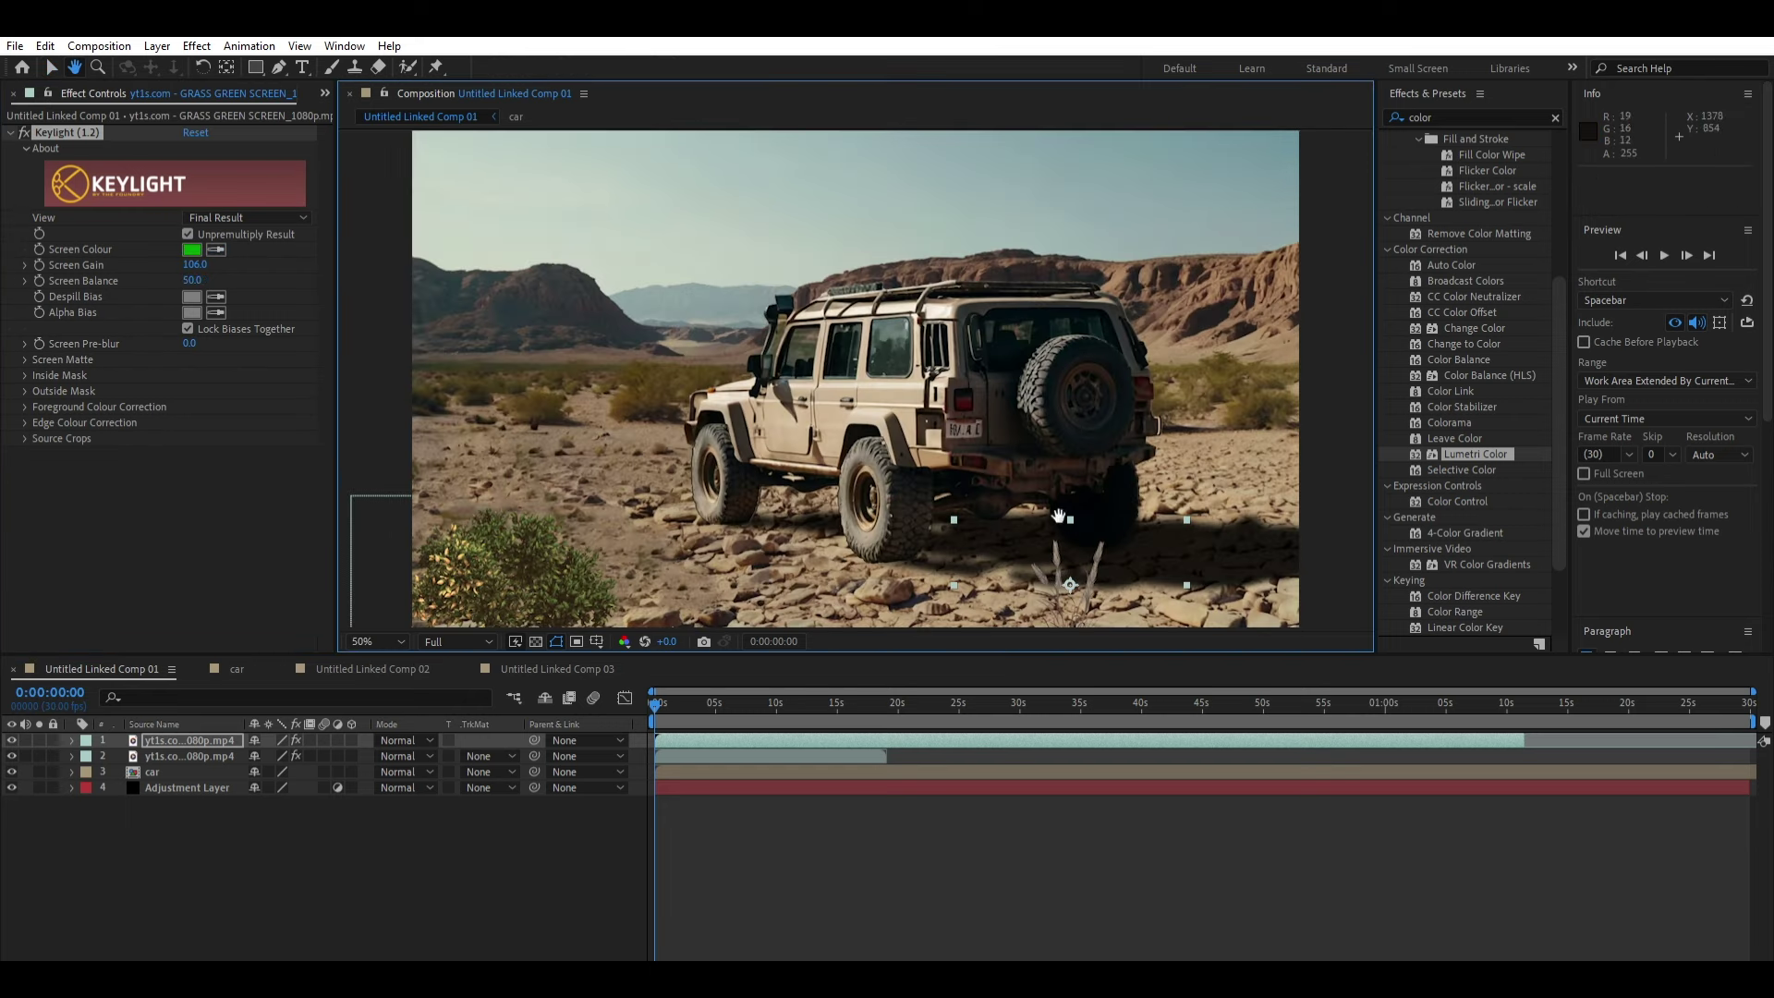
scroll(949, 518, "down", 2)
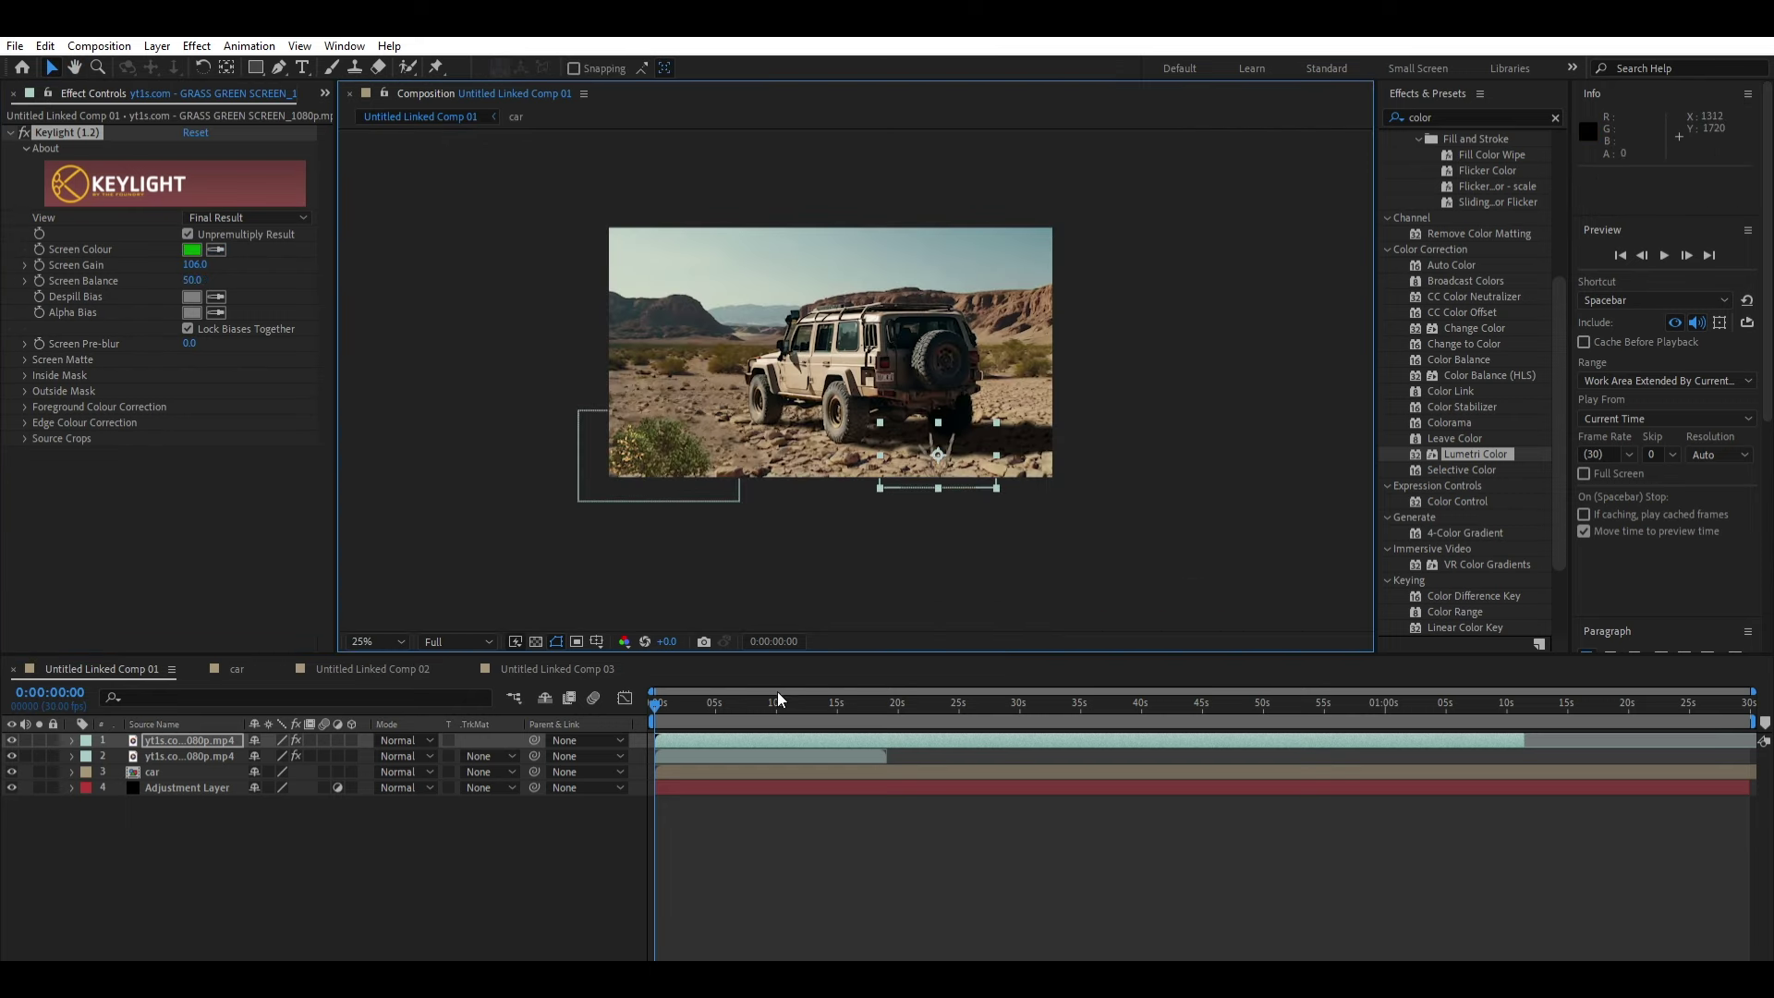
left_click(779, 691)
Step: Copy the Blowing Sand layer from Comp 04 and paste it into Untitled Linked Comp 01
key("space")
key("space")
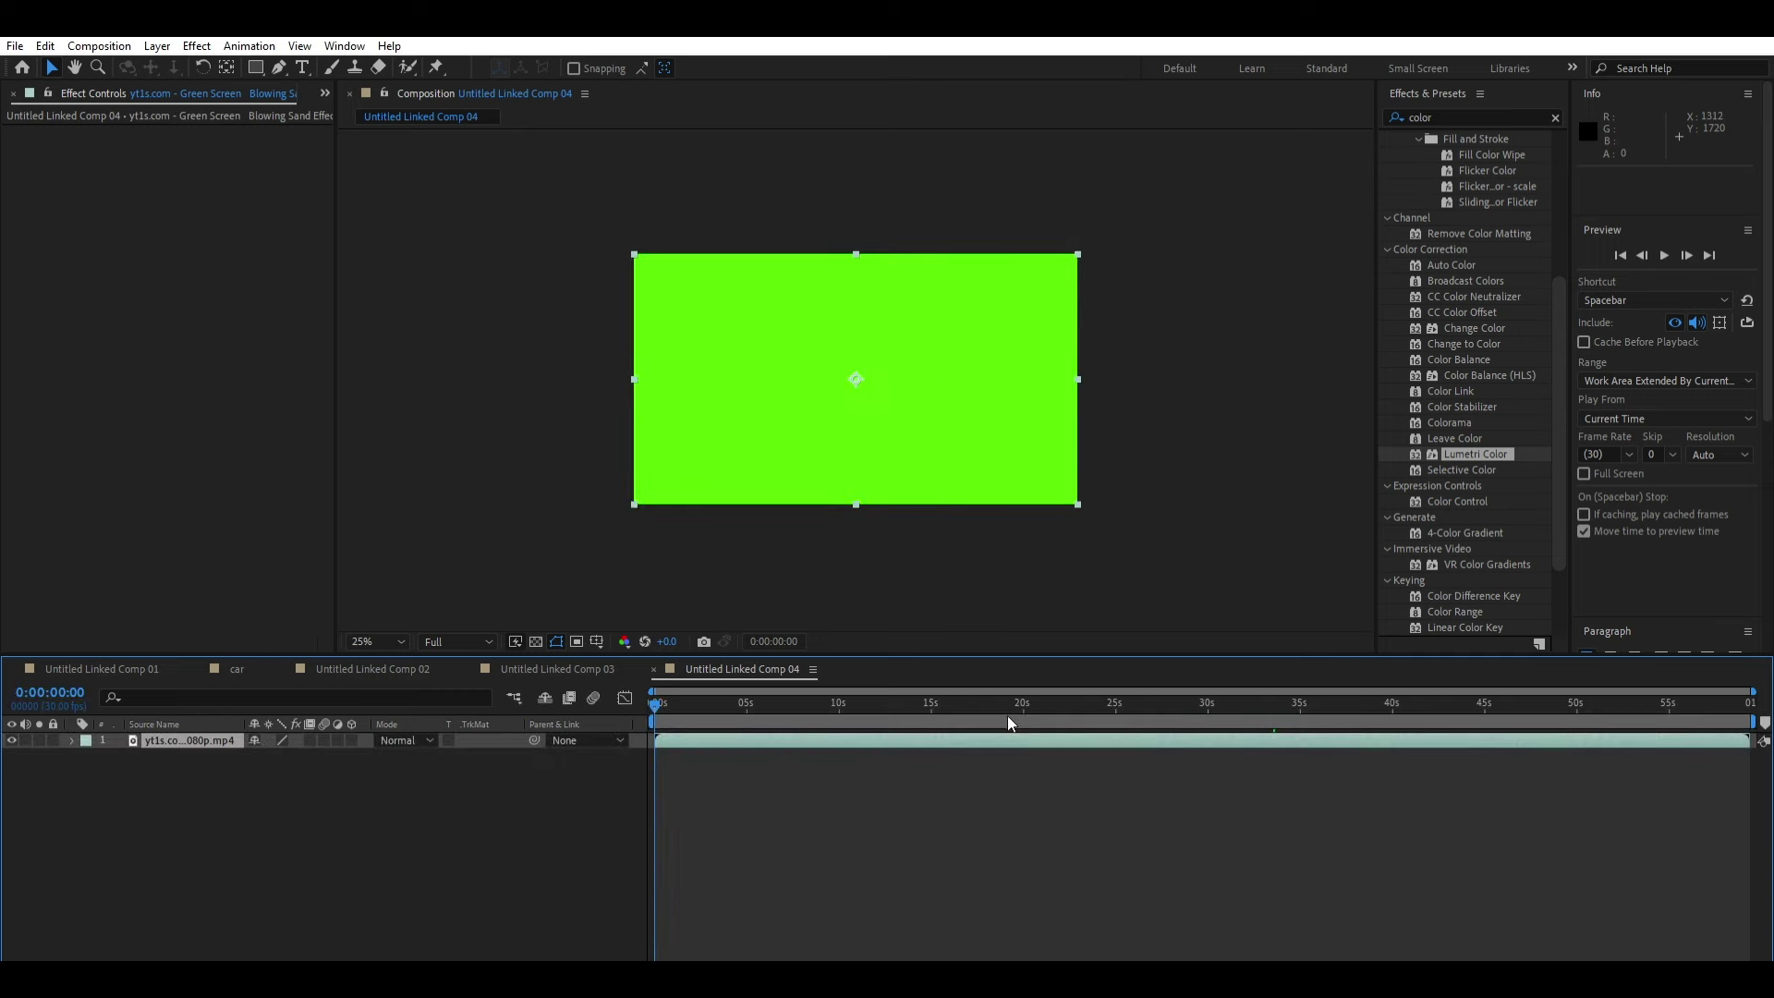
key("ctrl+c")
left_click(369, 669)
left_click(101, 669)
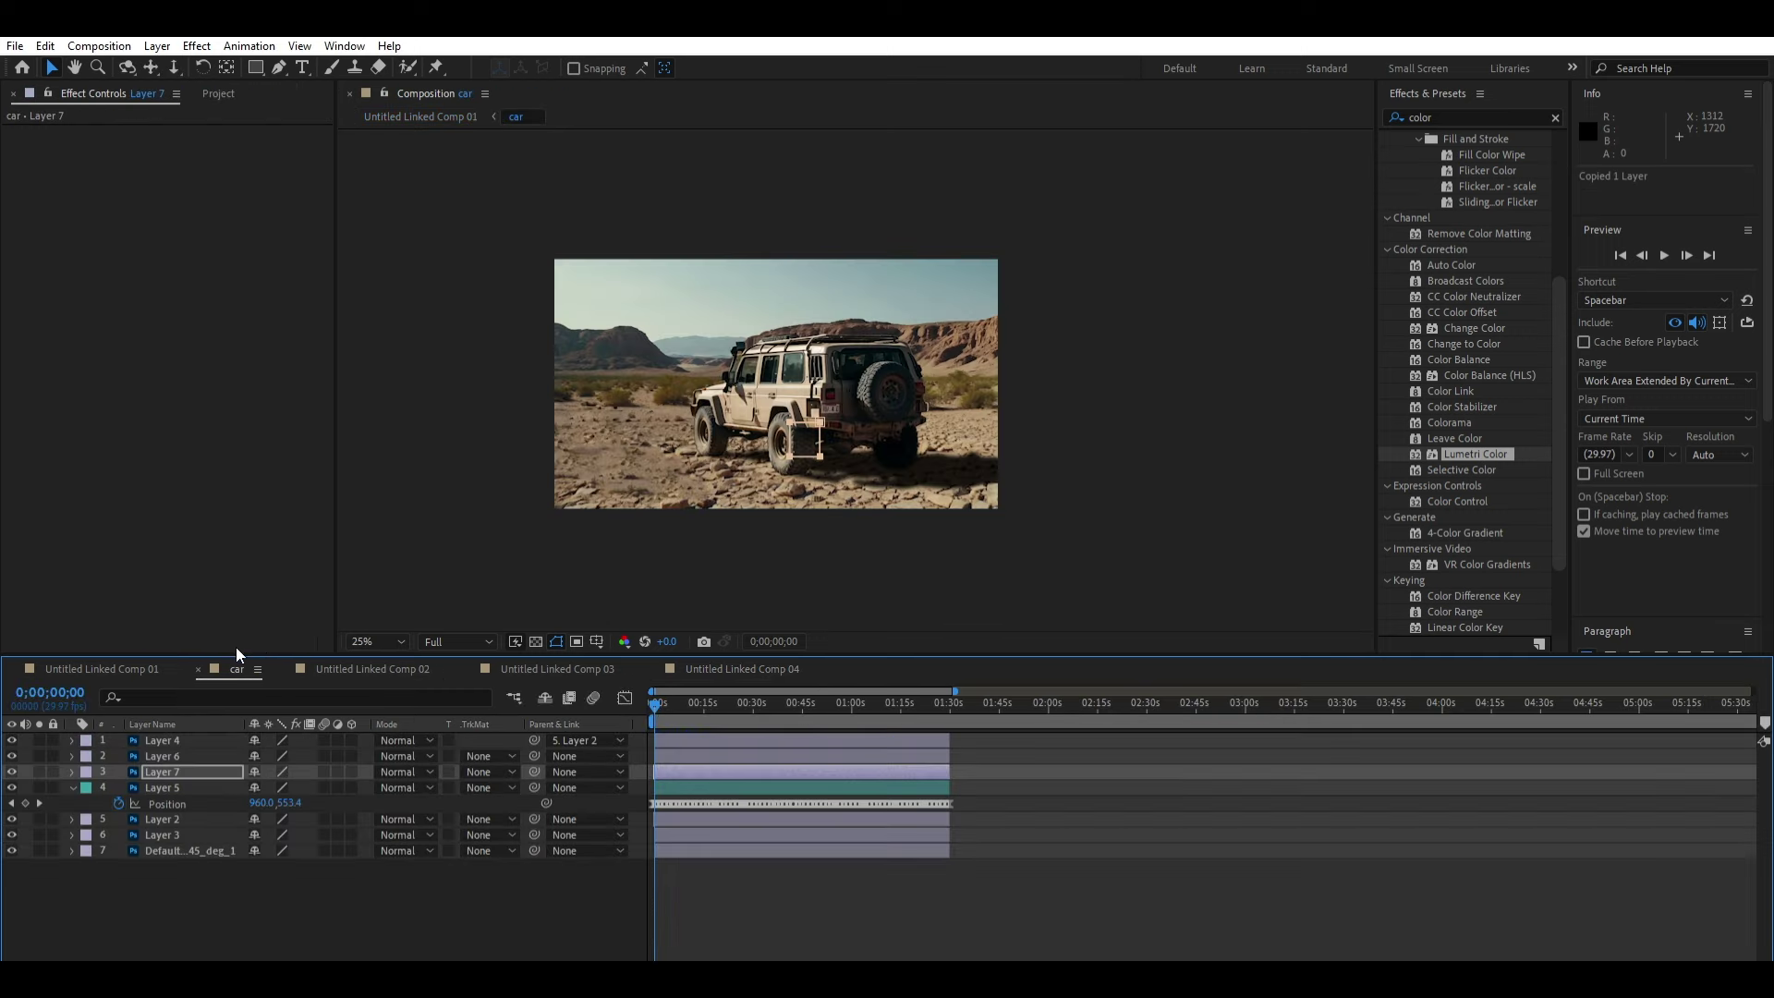
key("ctrl+v")
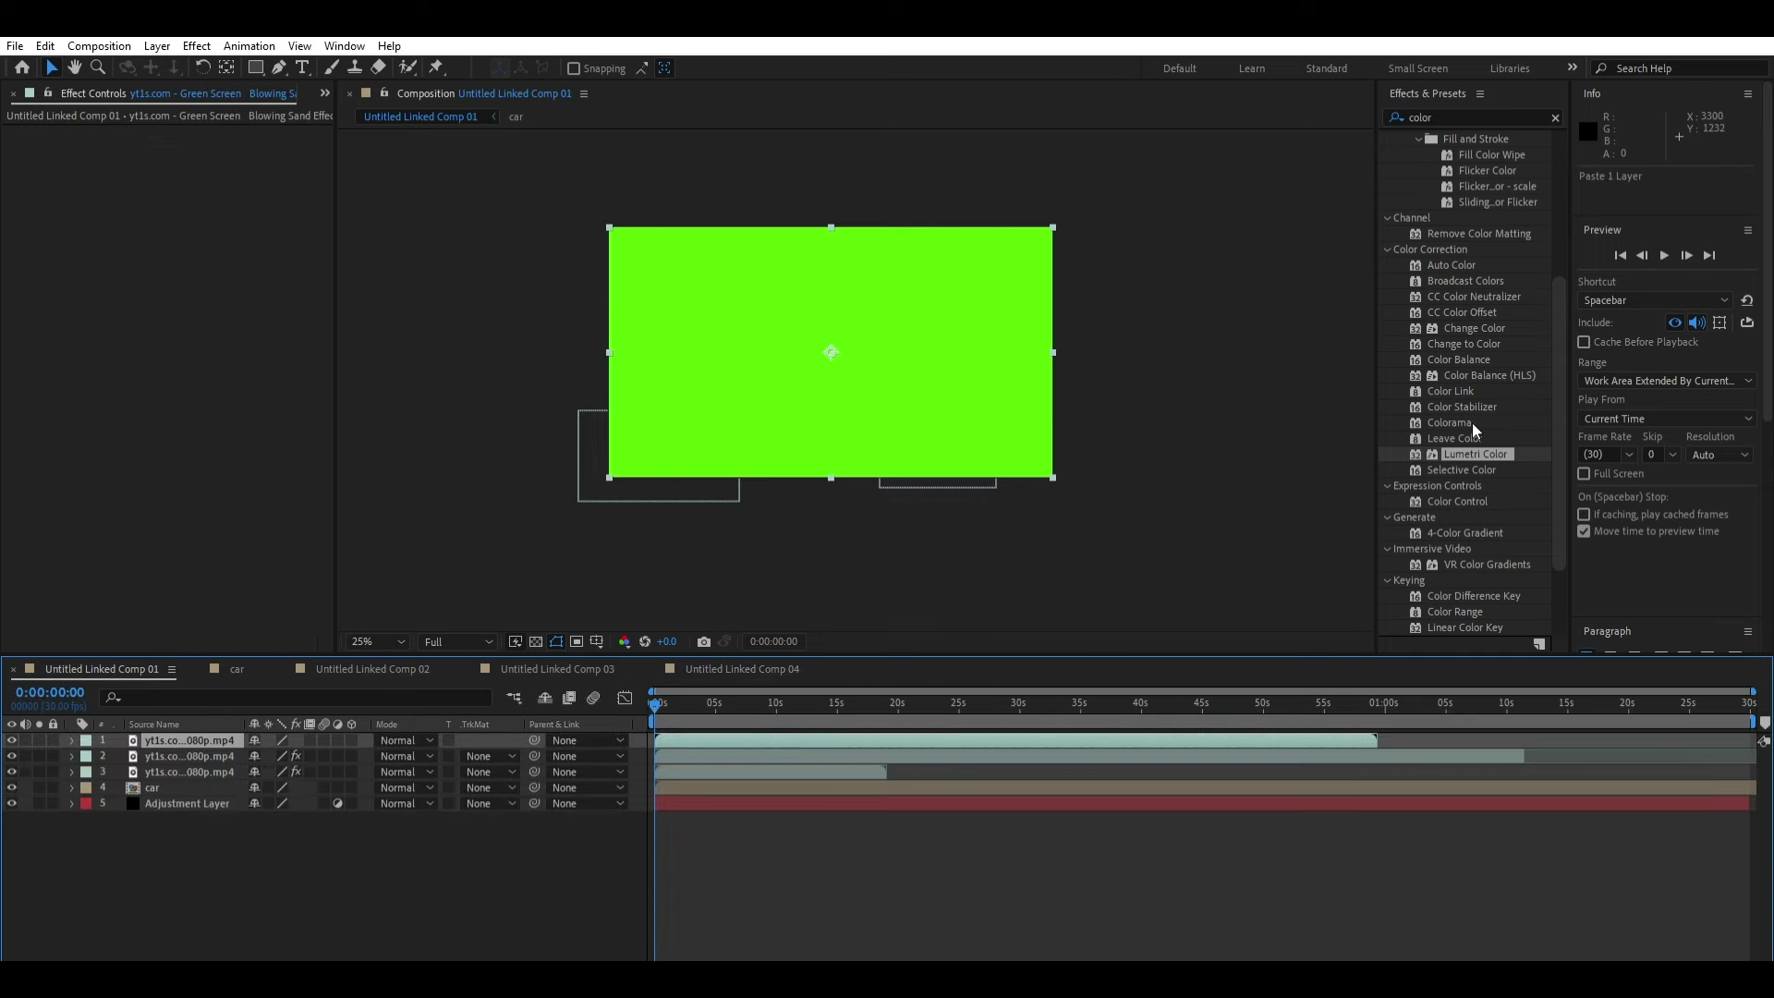
Step: Remove the extra dust copy, apply Keylight to the dust layer, and preview the composite
left_click(258, 246)
key("ctrl+v")
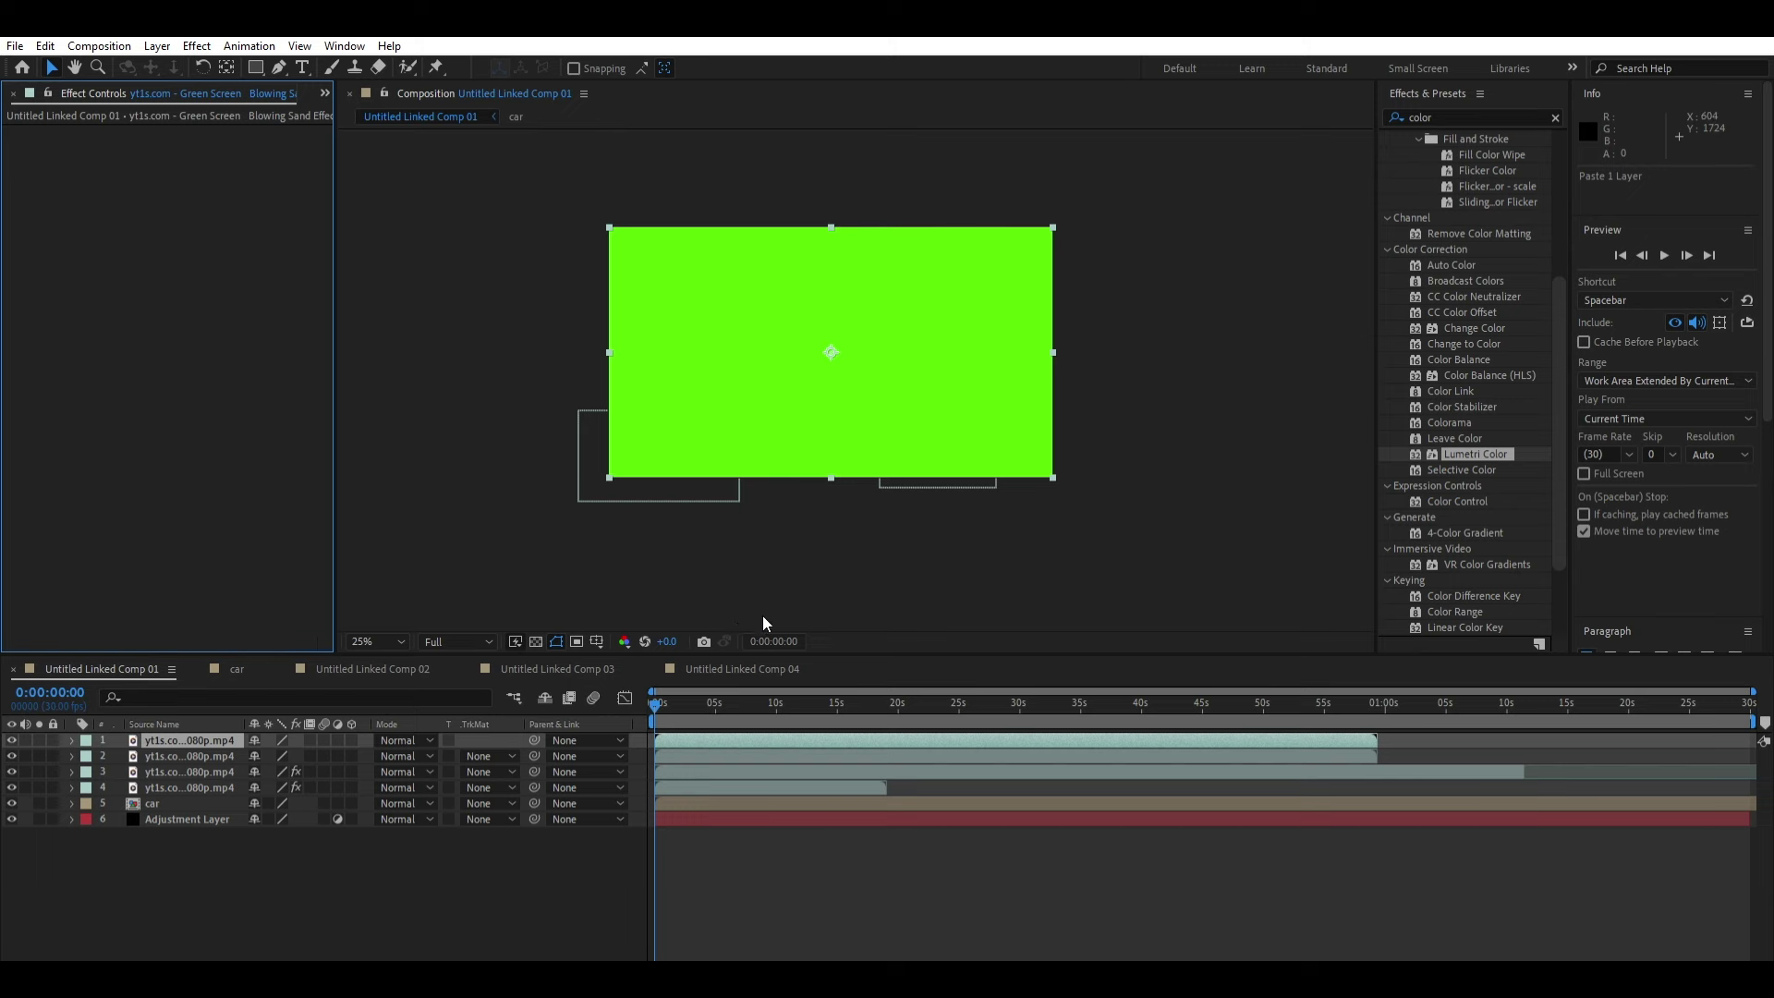
key("ctrl+z")
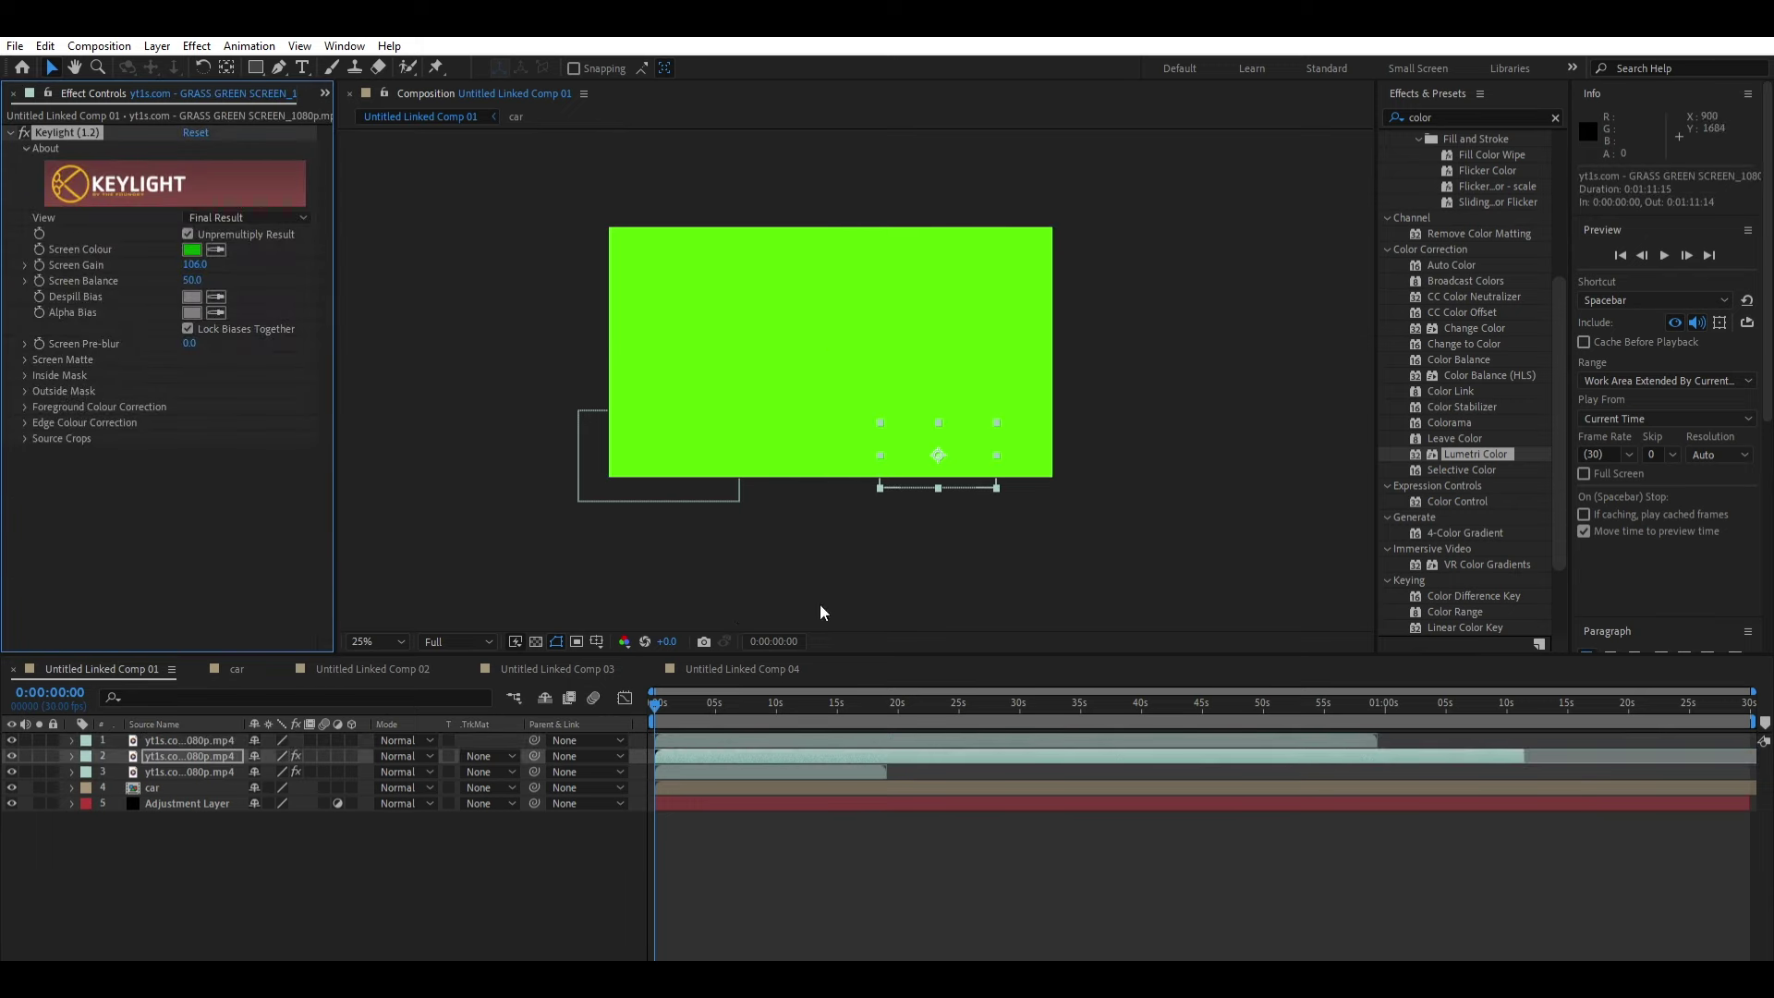
left_click(647, 453)
key("ctrl+v")
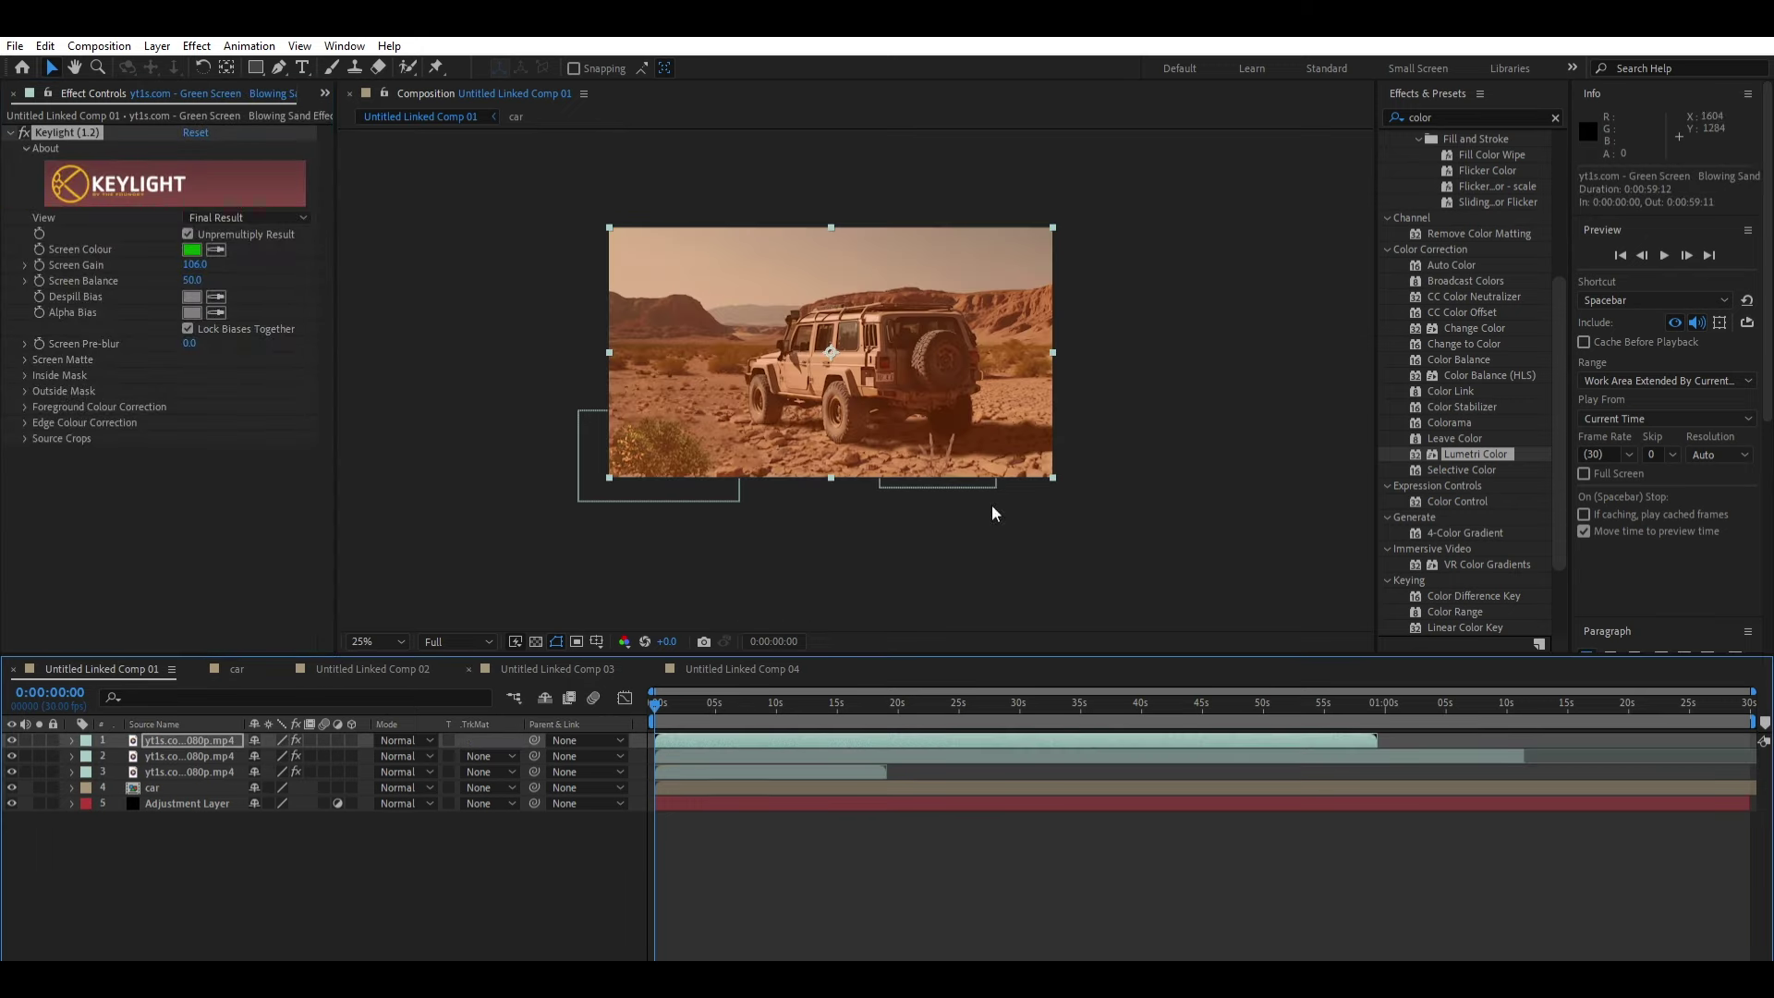
key("space")
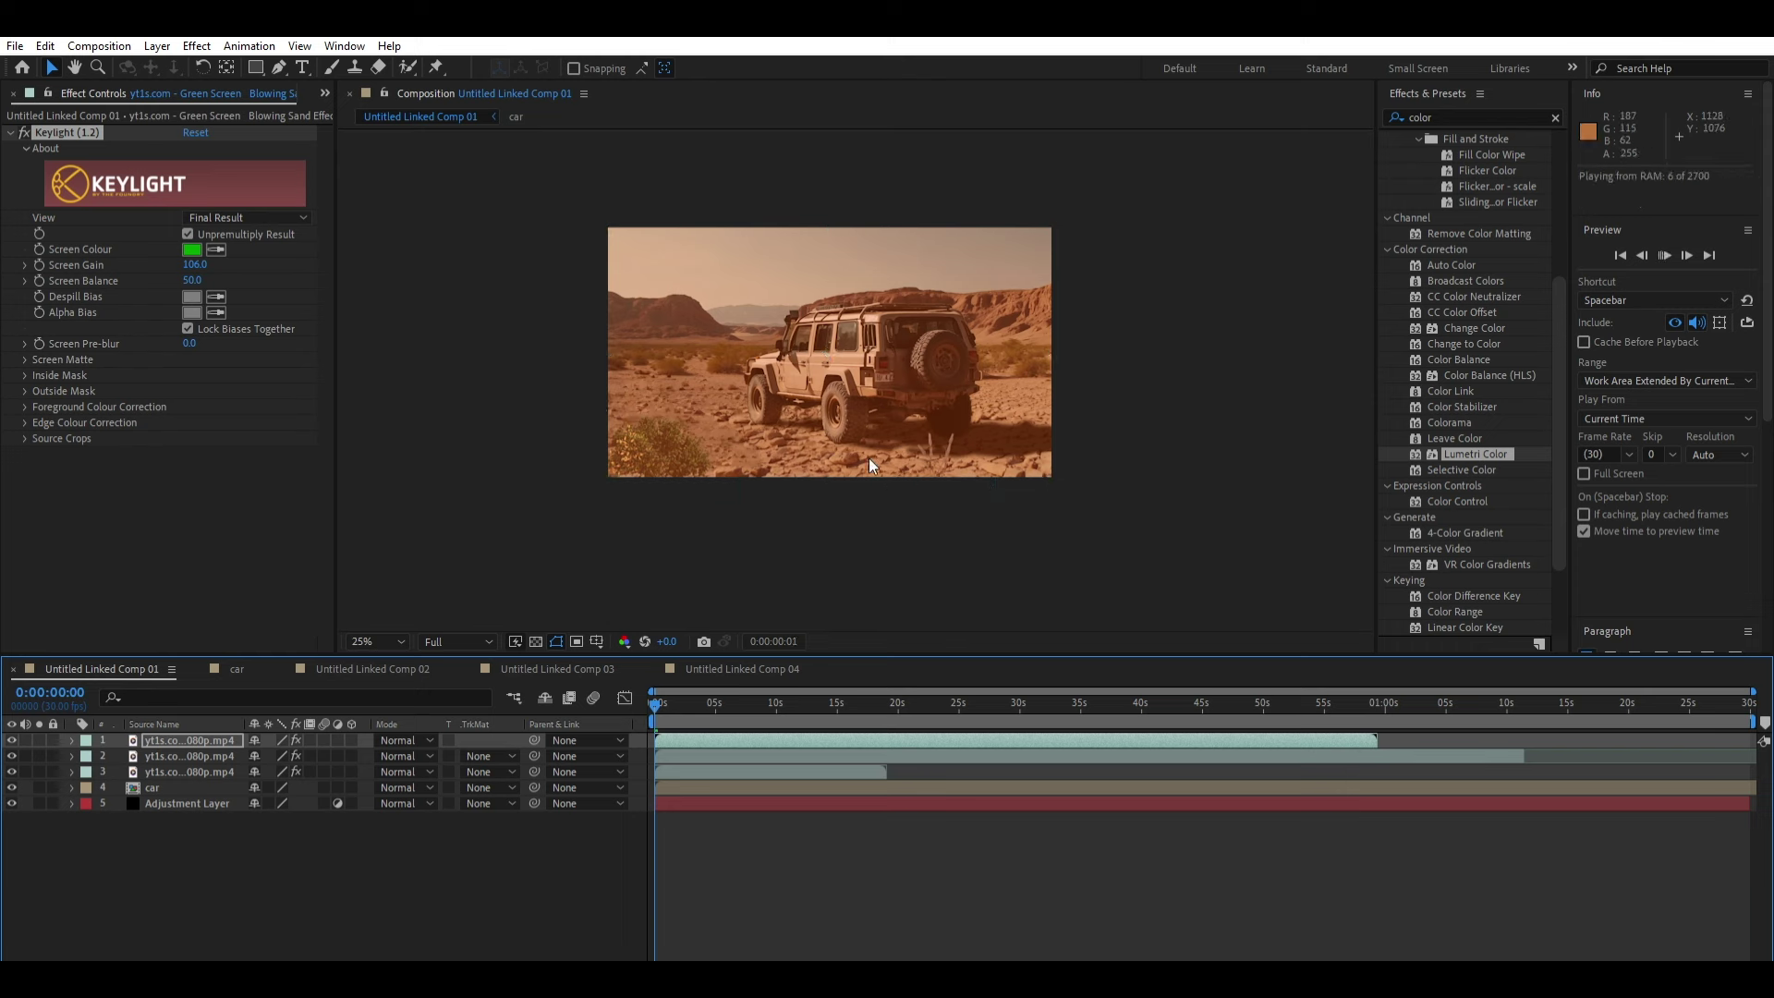
key("space")
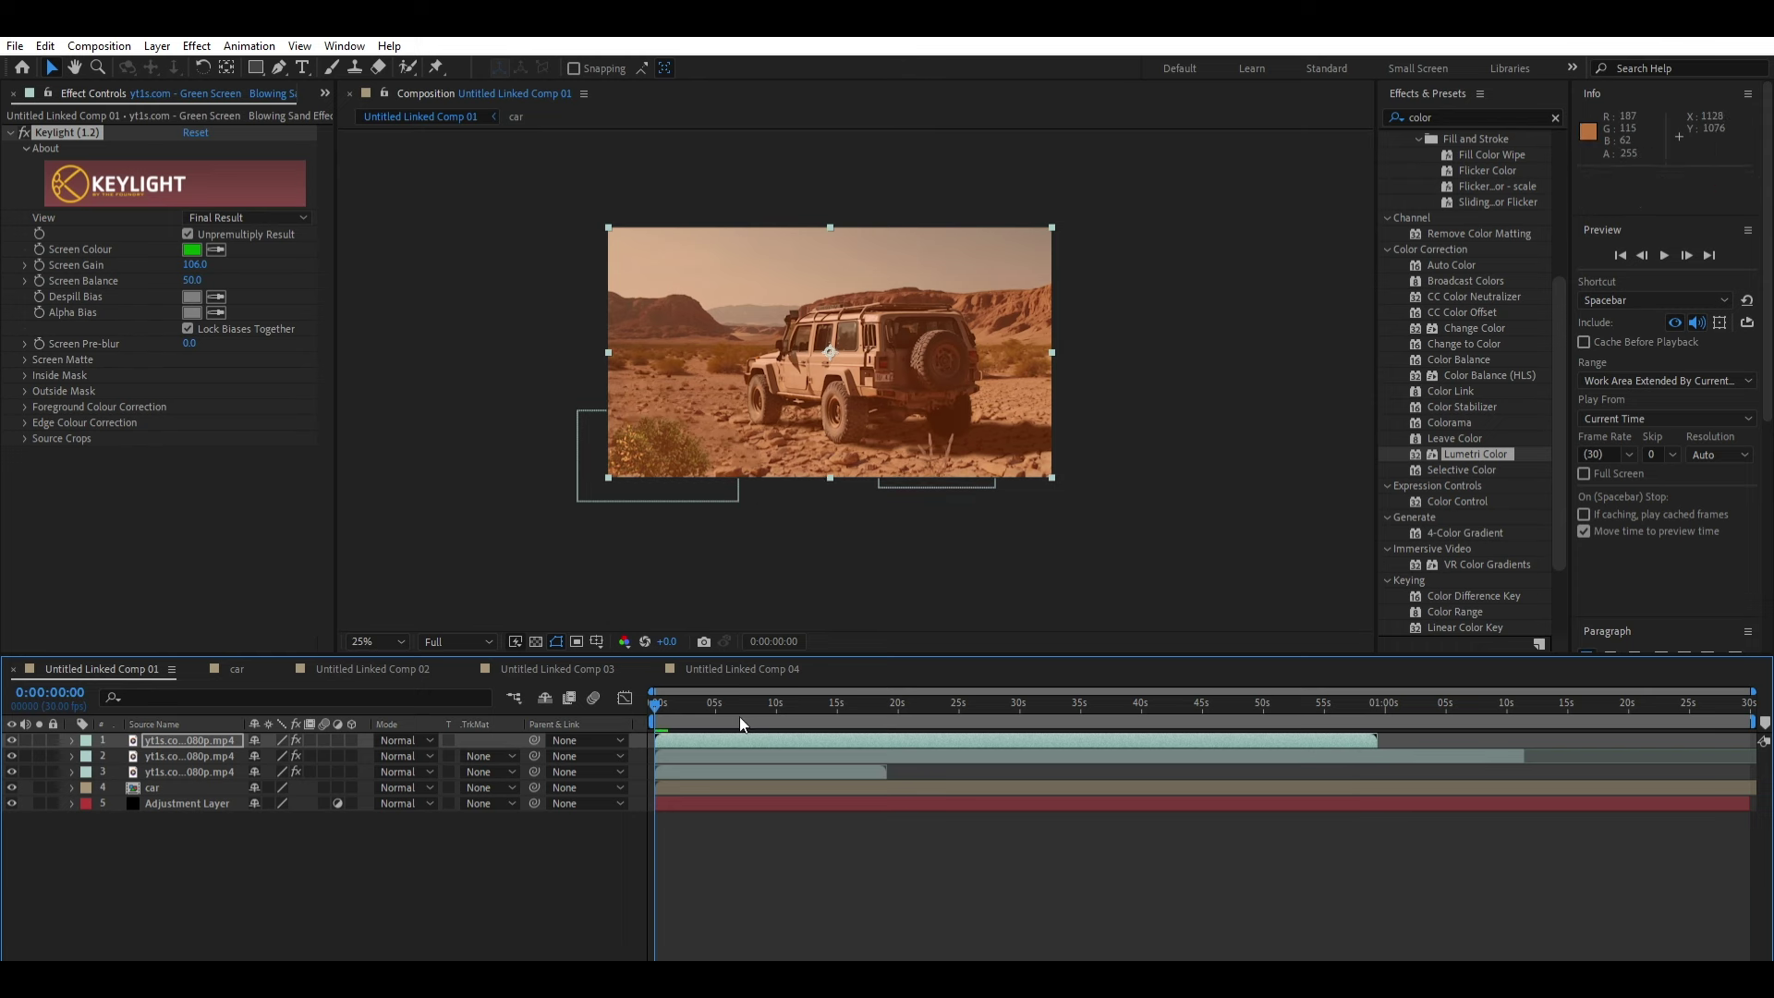
key("space")
key("space")
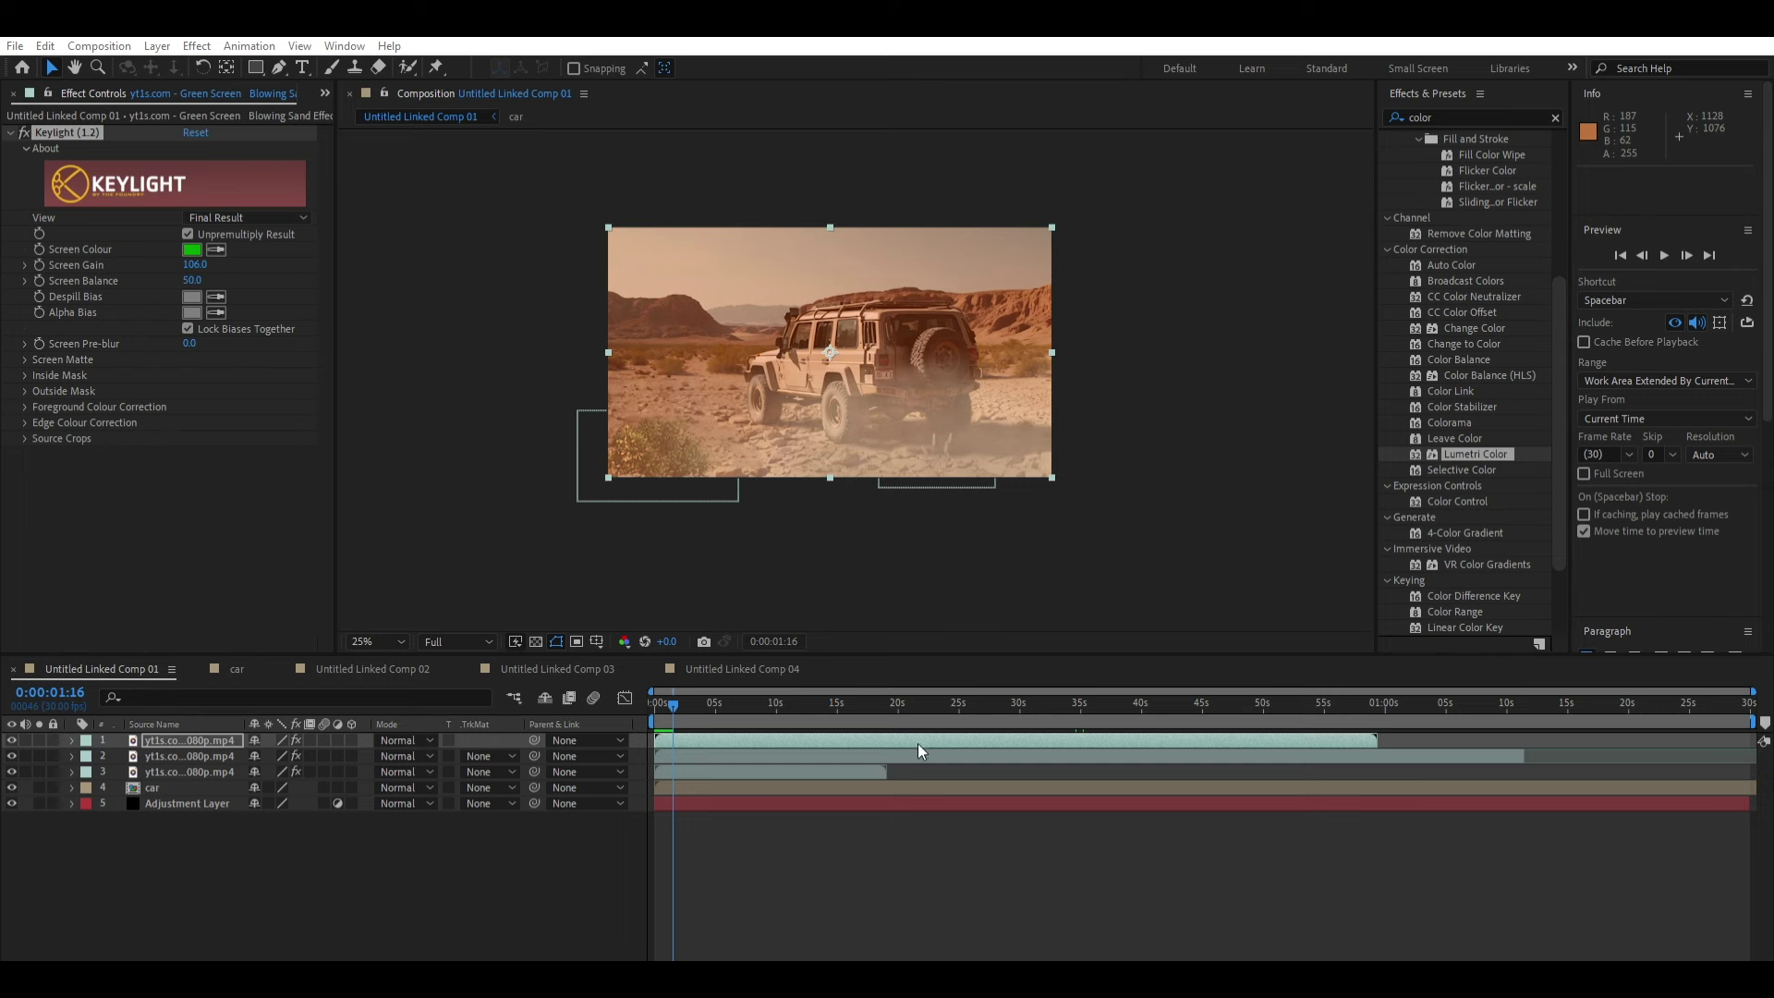
Step: Duplicate a grass clump and spread the clumps left and toward the lower right of the frame
left_click(774, 756)
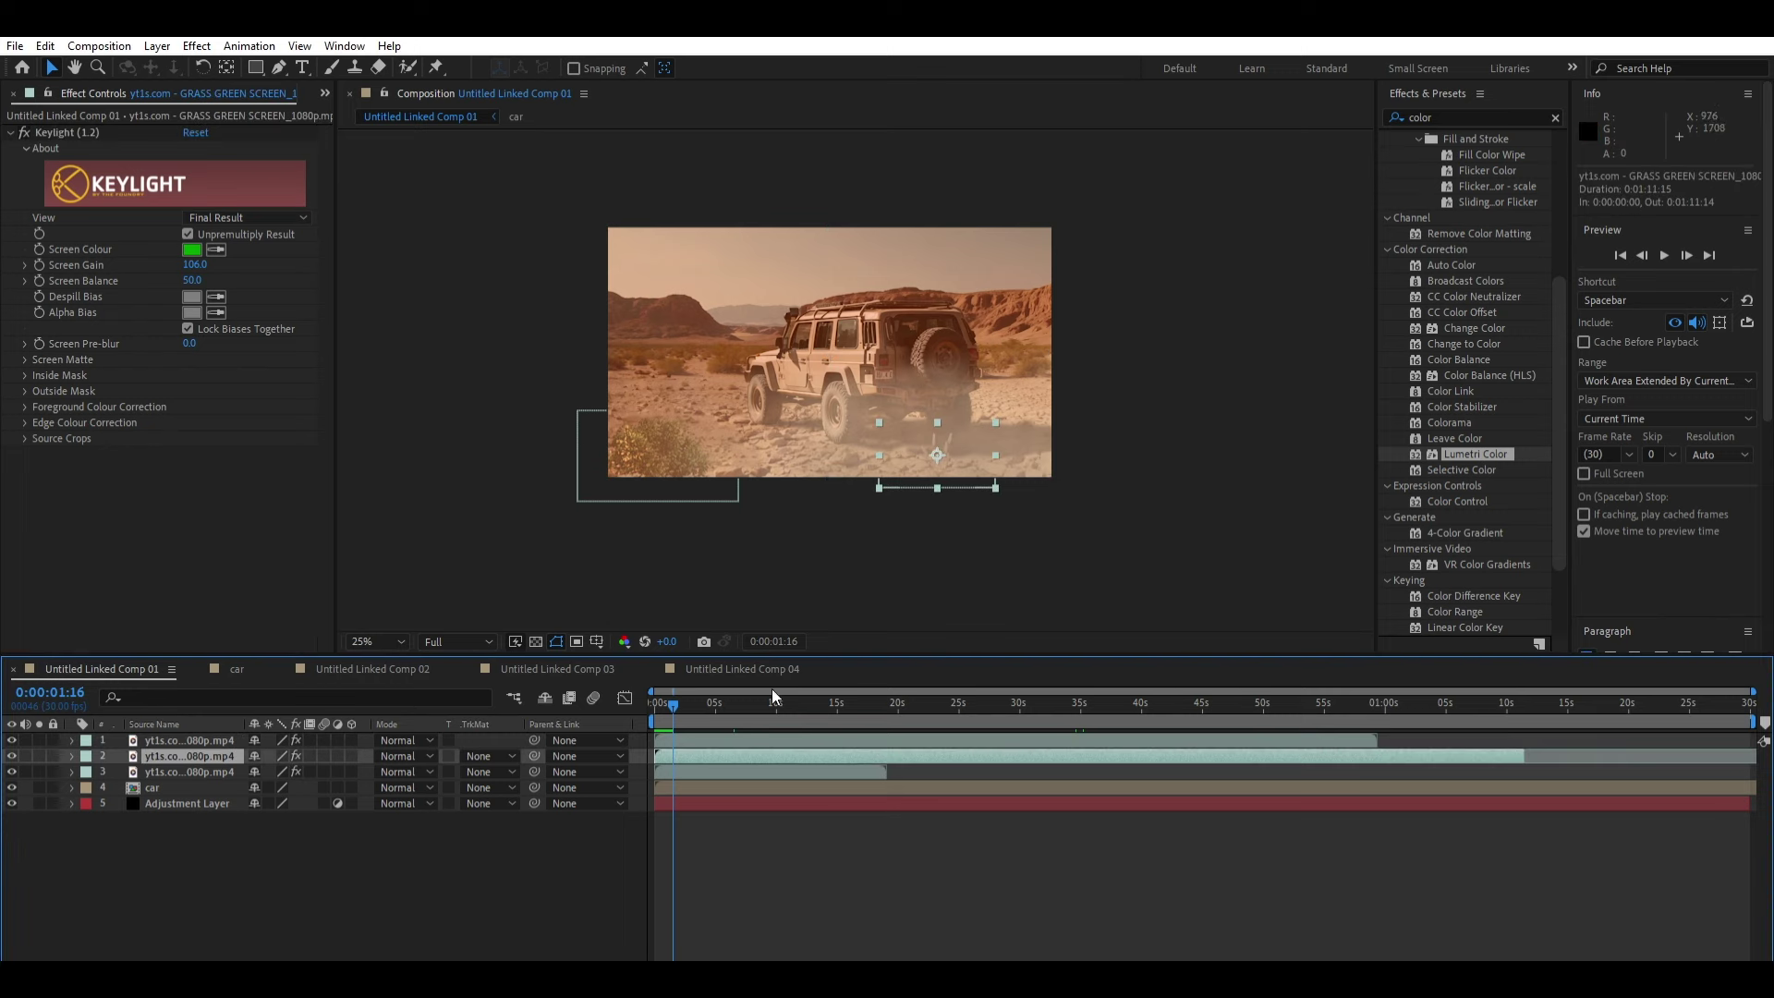
key("ctrl+d")
mouse_move(957, 442)
left_mouse_down()
mouse_move(789, 434)
mouse_move(845, 500)
mouse_move(893, 481)
left_mouse_up()
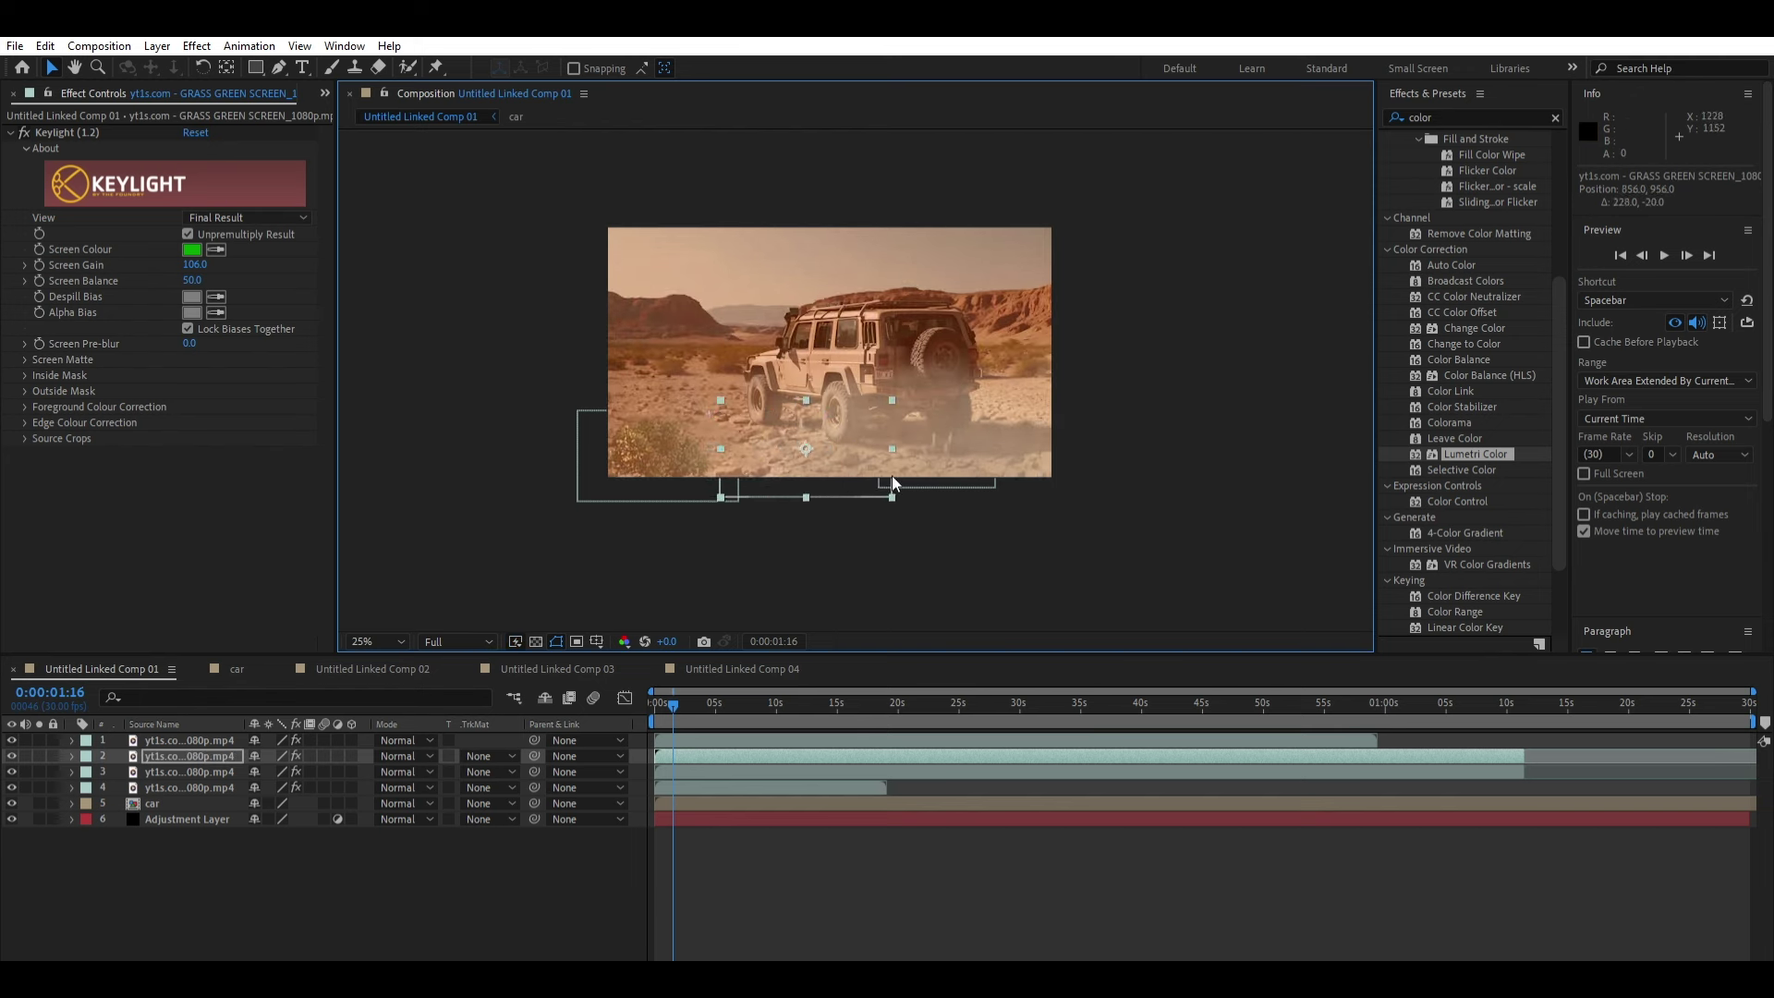
left_click(945, 453)
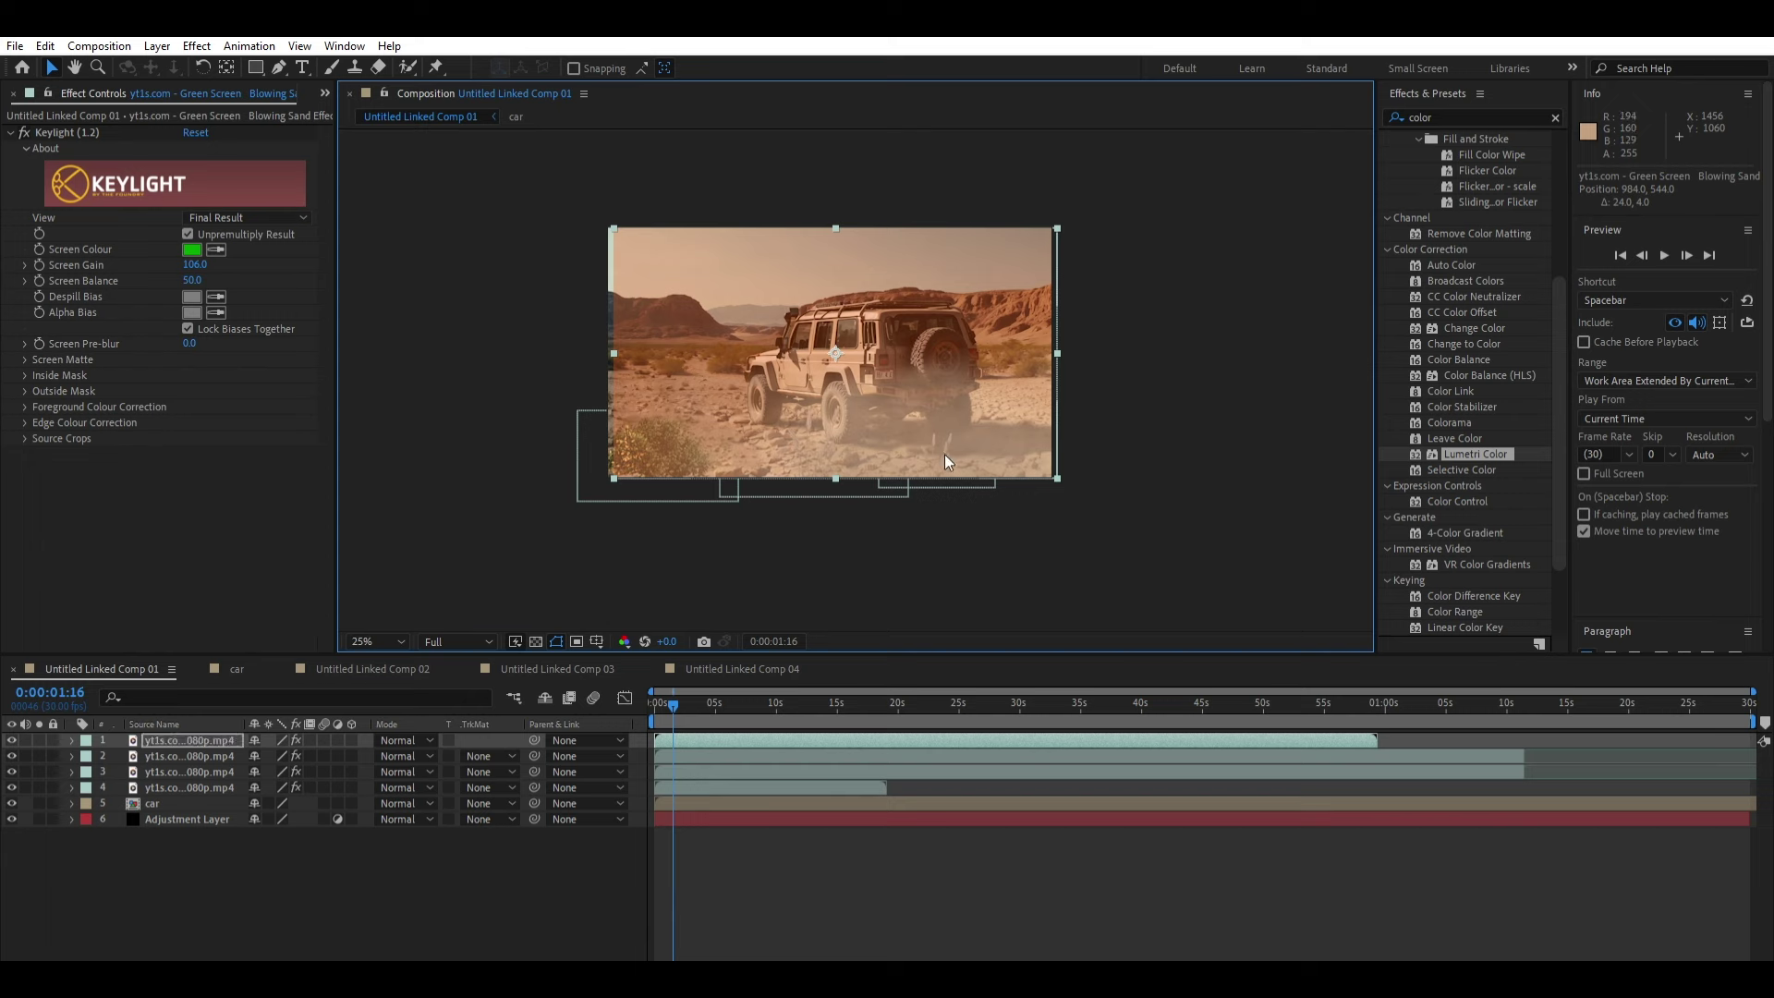
left_click_drag(946, 464, 1016, 479)
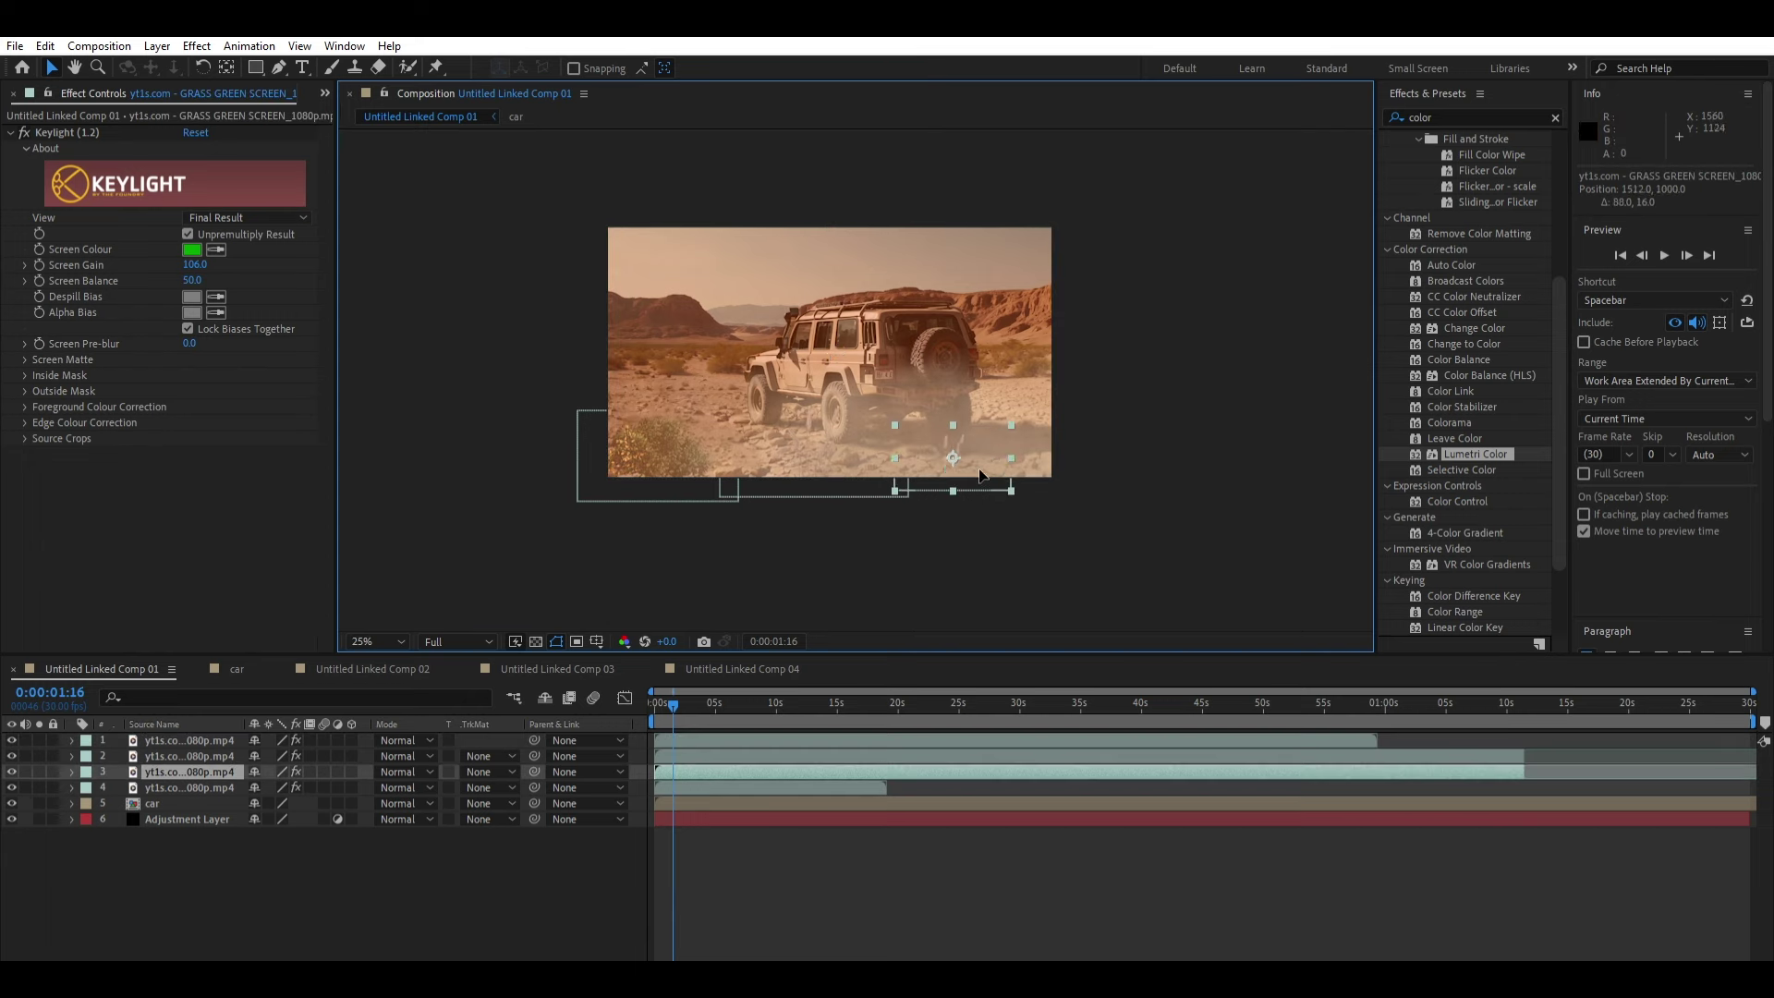
Step: Duplicate a grass clump, start copies around 19 s and 38 s, then push further copies into a staircase
left_click(676, 452)
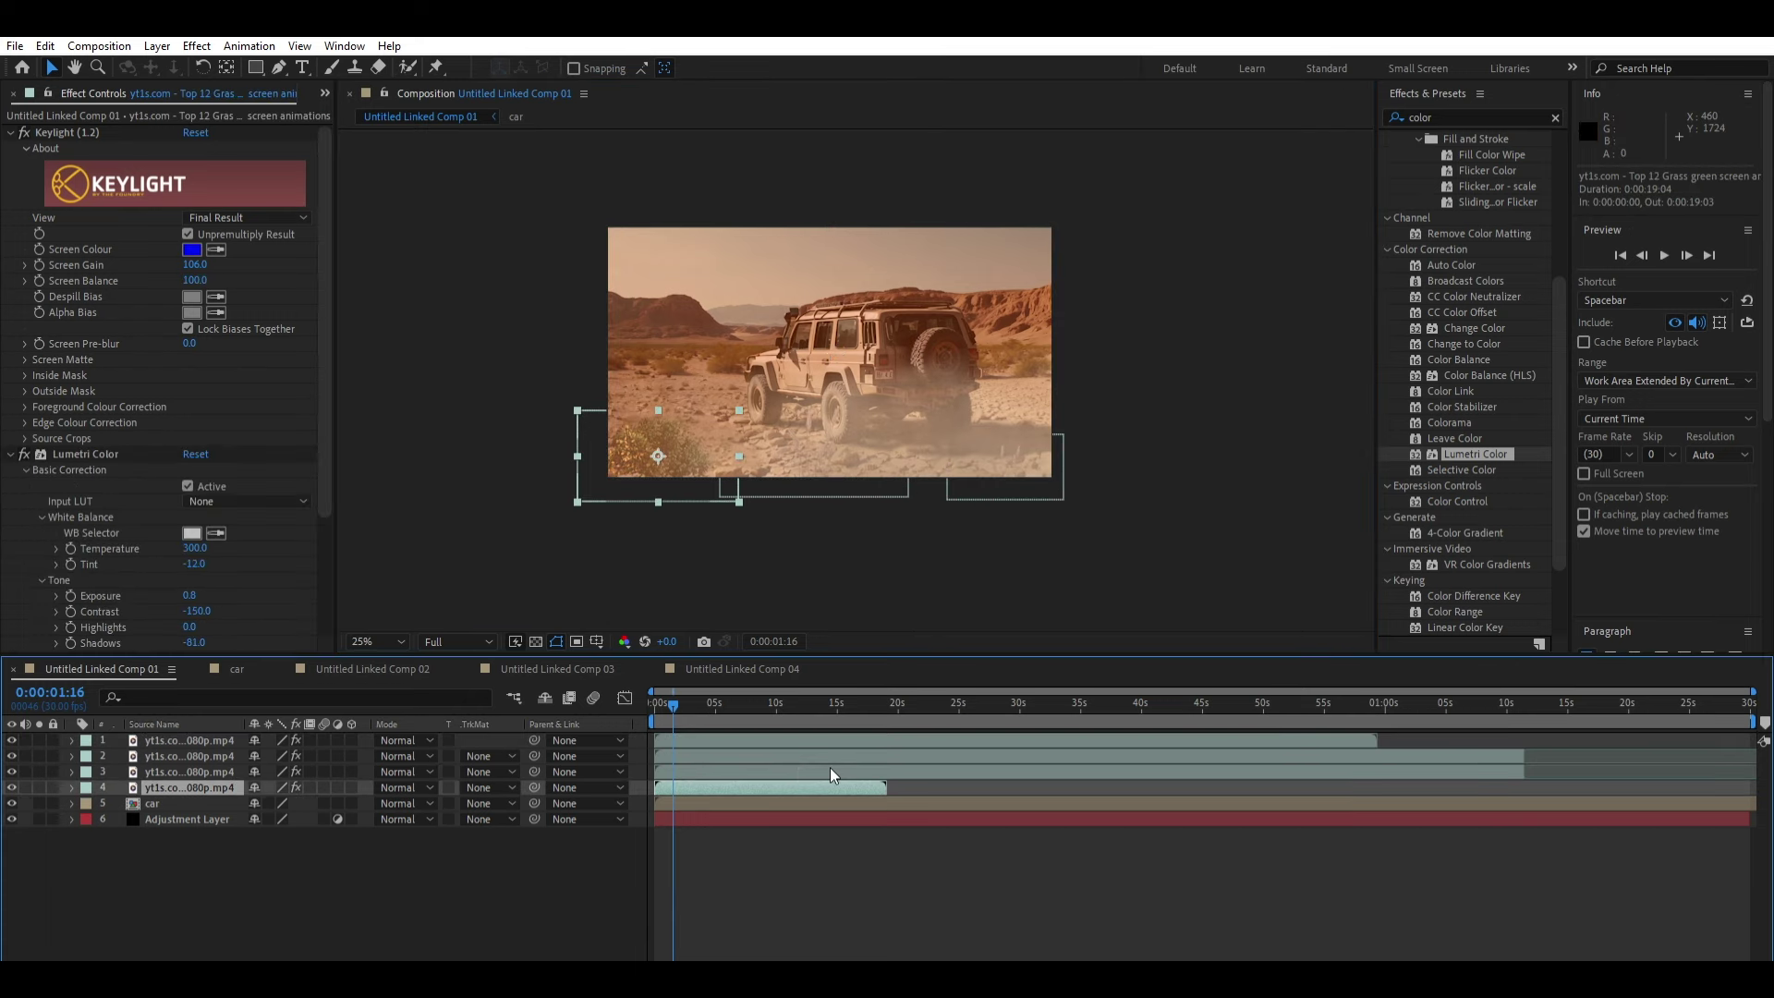
key("ctrl+d")
key("ctrl+d")
left_click_drag(744, 799, 978, 803)
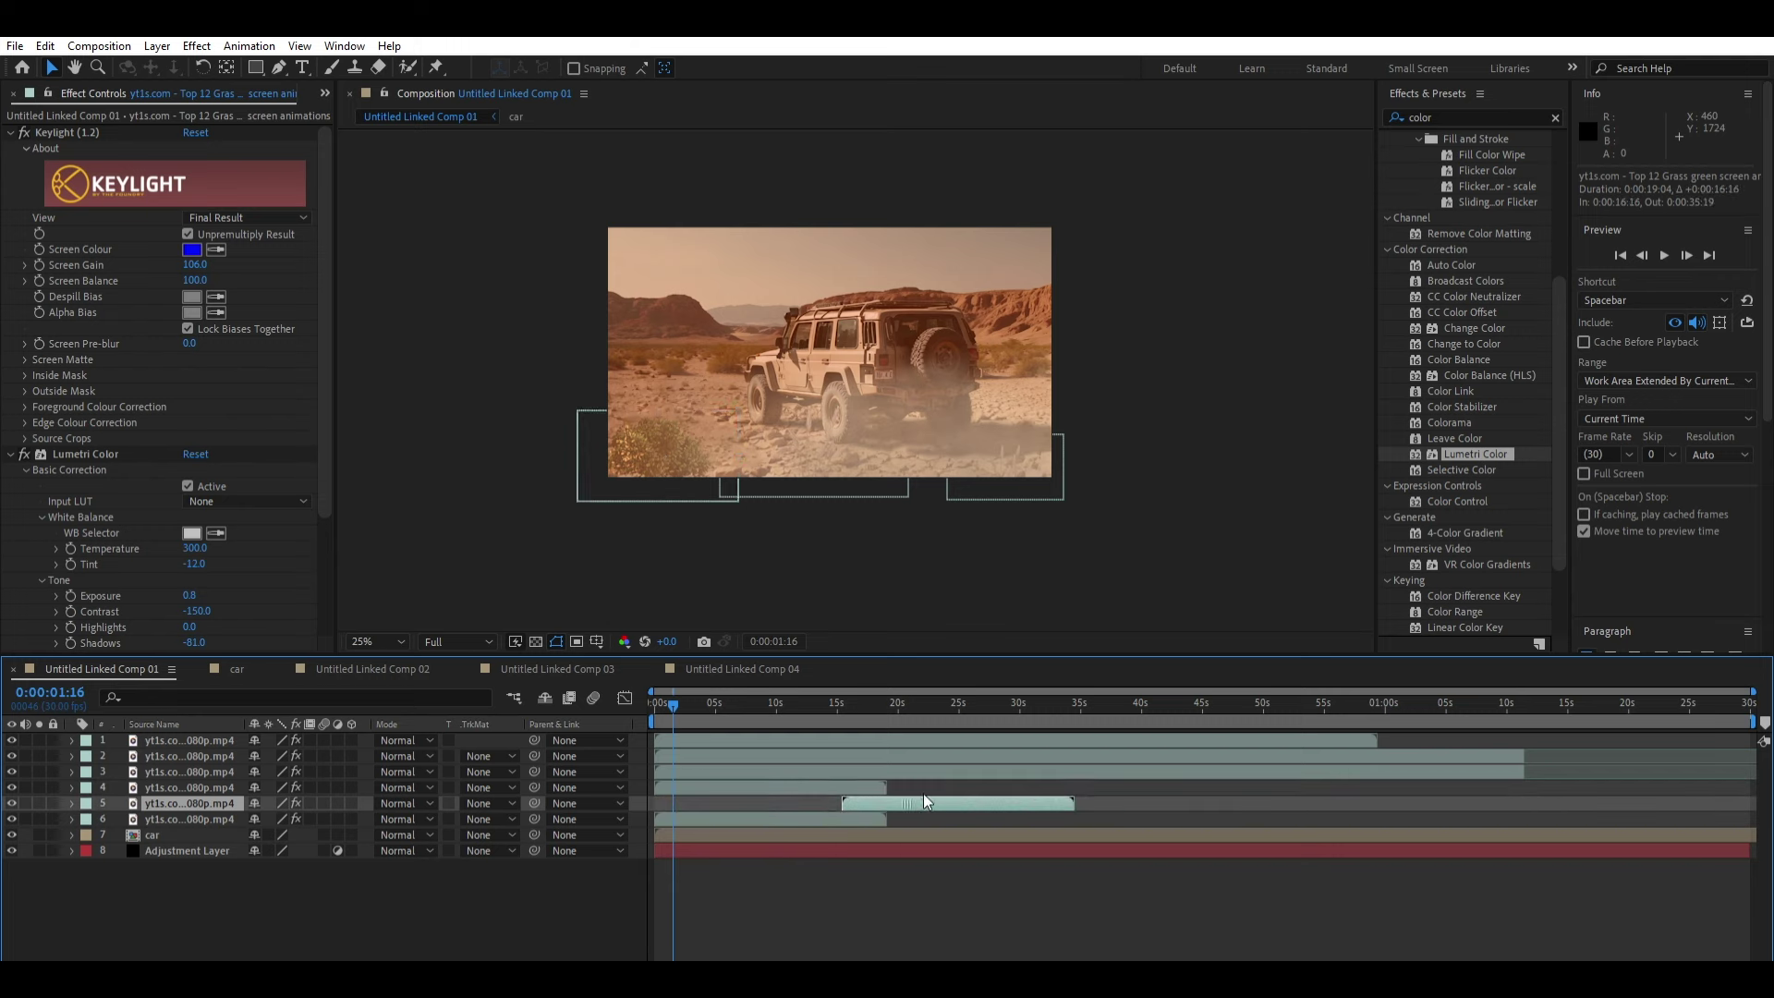
left_click_drag(767, 787, 1233, 788)
left_click(1035, 803, "shift")
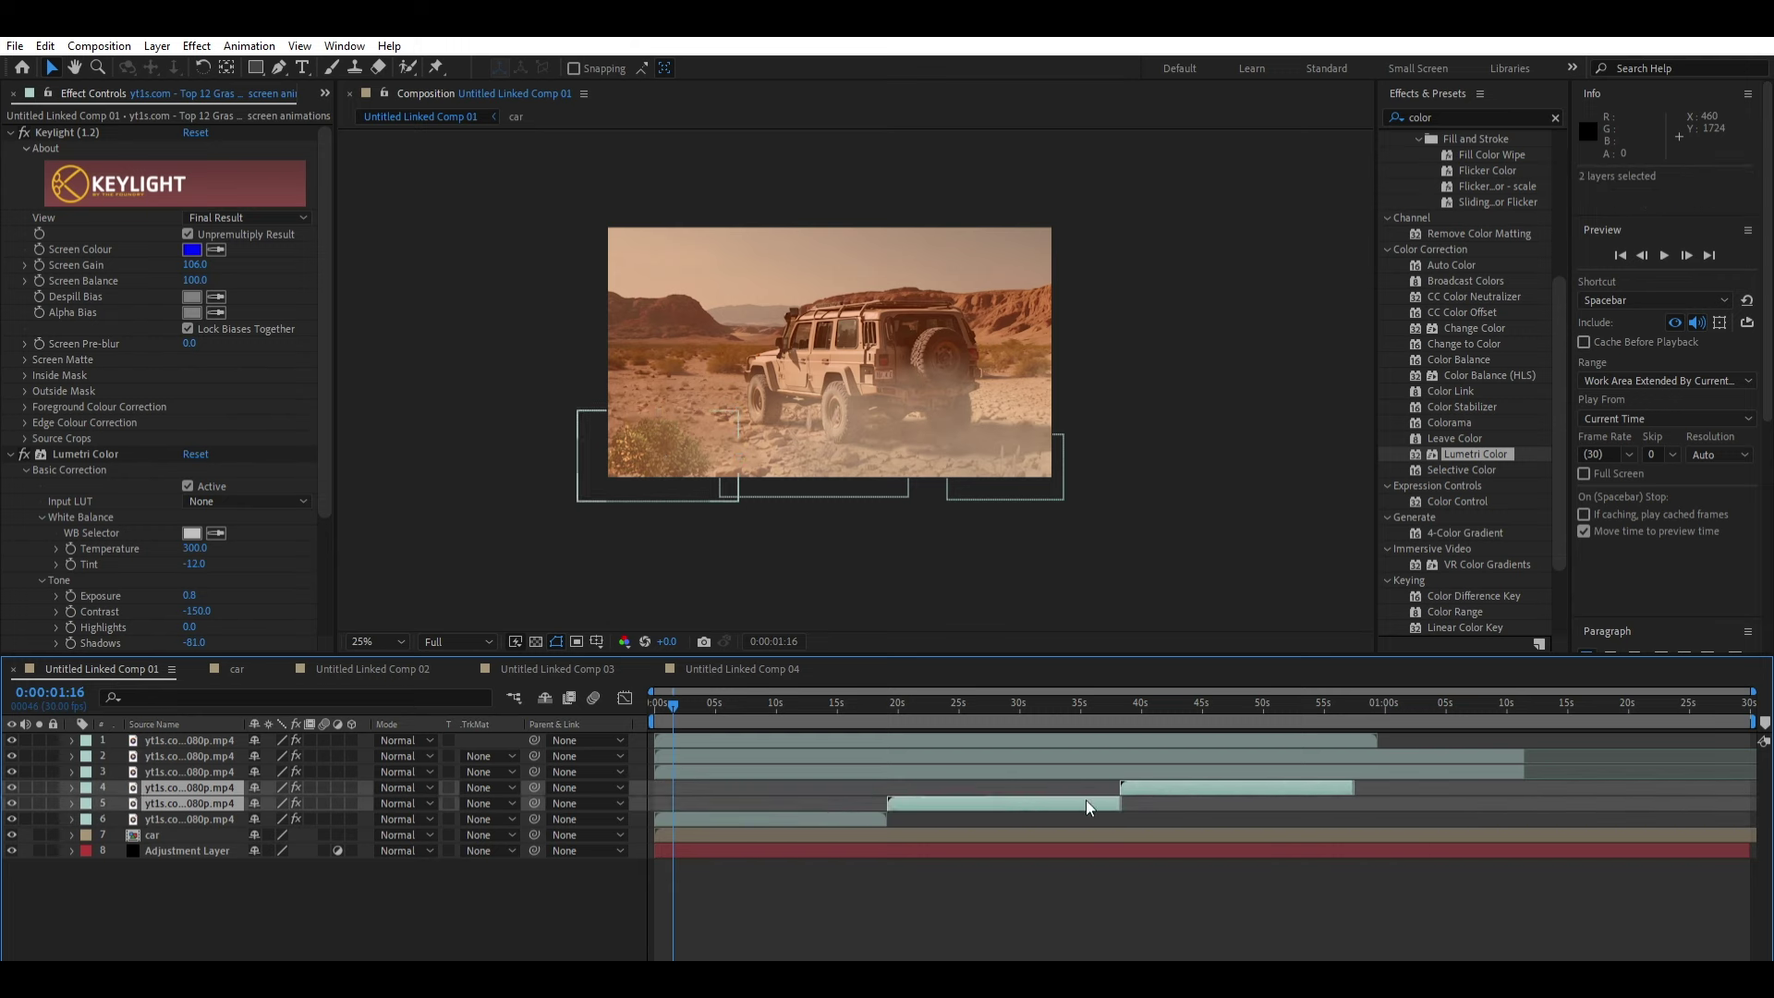
key("ctrl+d")
left_click_drag(925, 818, 1390, 798)
left_click(1470, 788)
left_click(1155, 804, "shift")
Step: Duplicate two grass clips and a dust clip, starting the copies near 01:12, 01:10 and 01:00
left_click(961, 772)
key("ctrl+d")
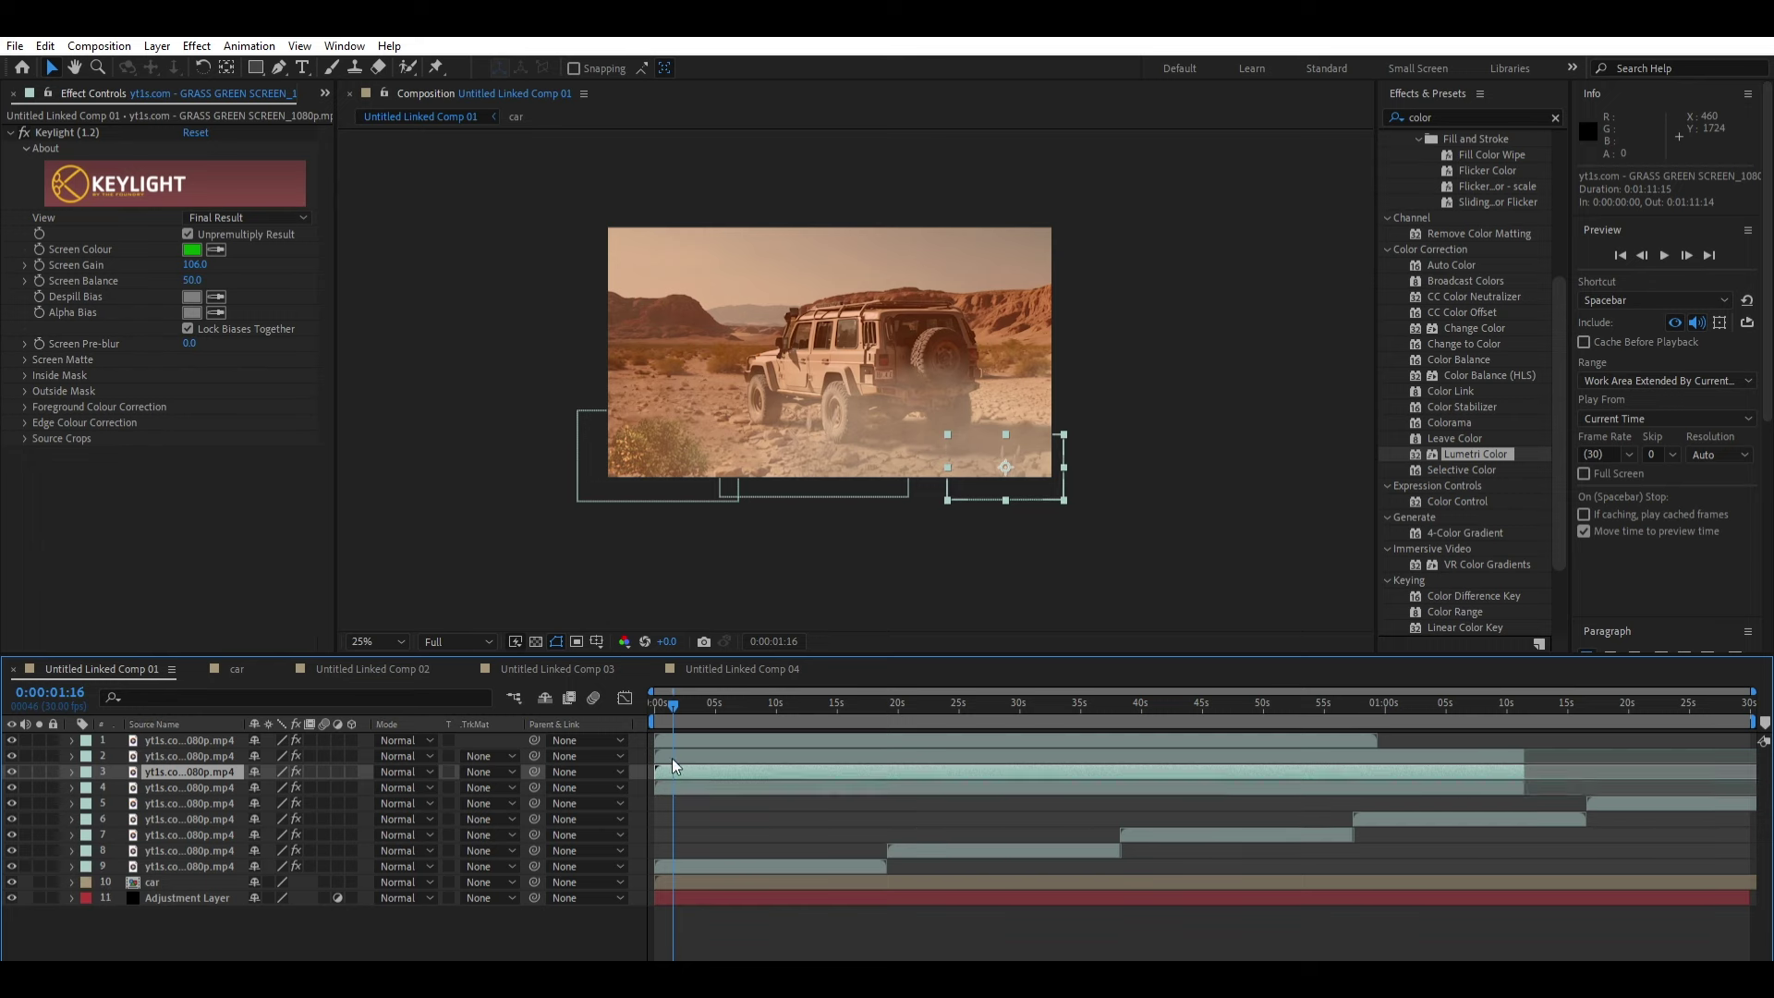
left_click_drag(673, 771, 1544, 772)
left_click(1255, 754)
key("ctrl+d")
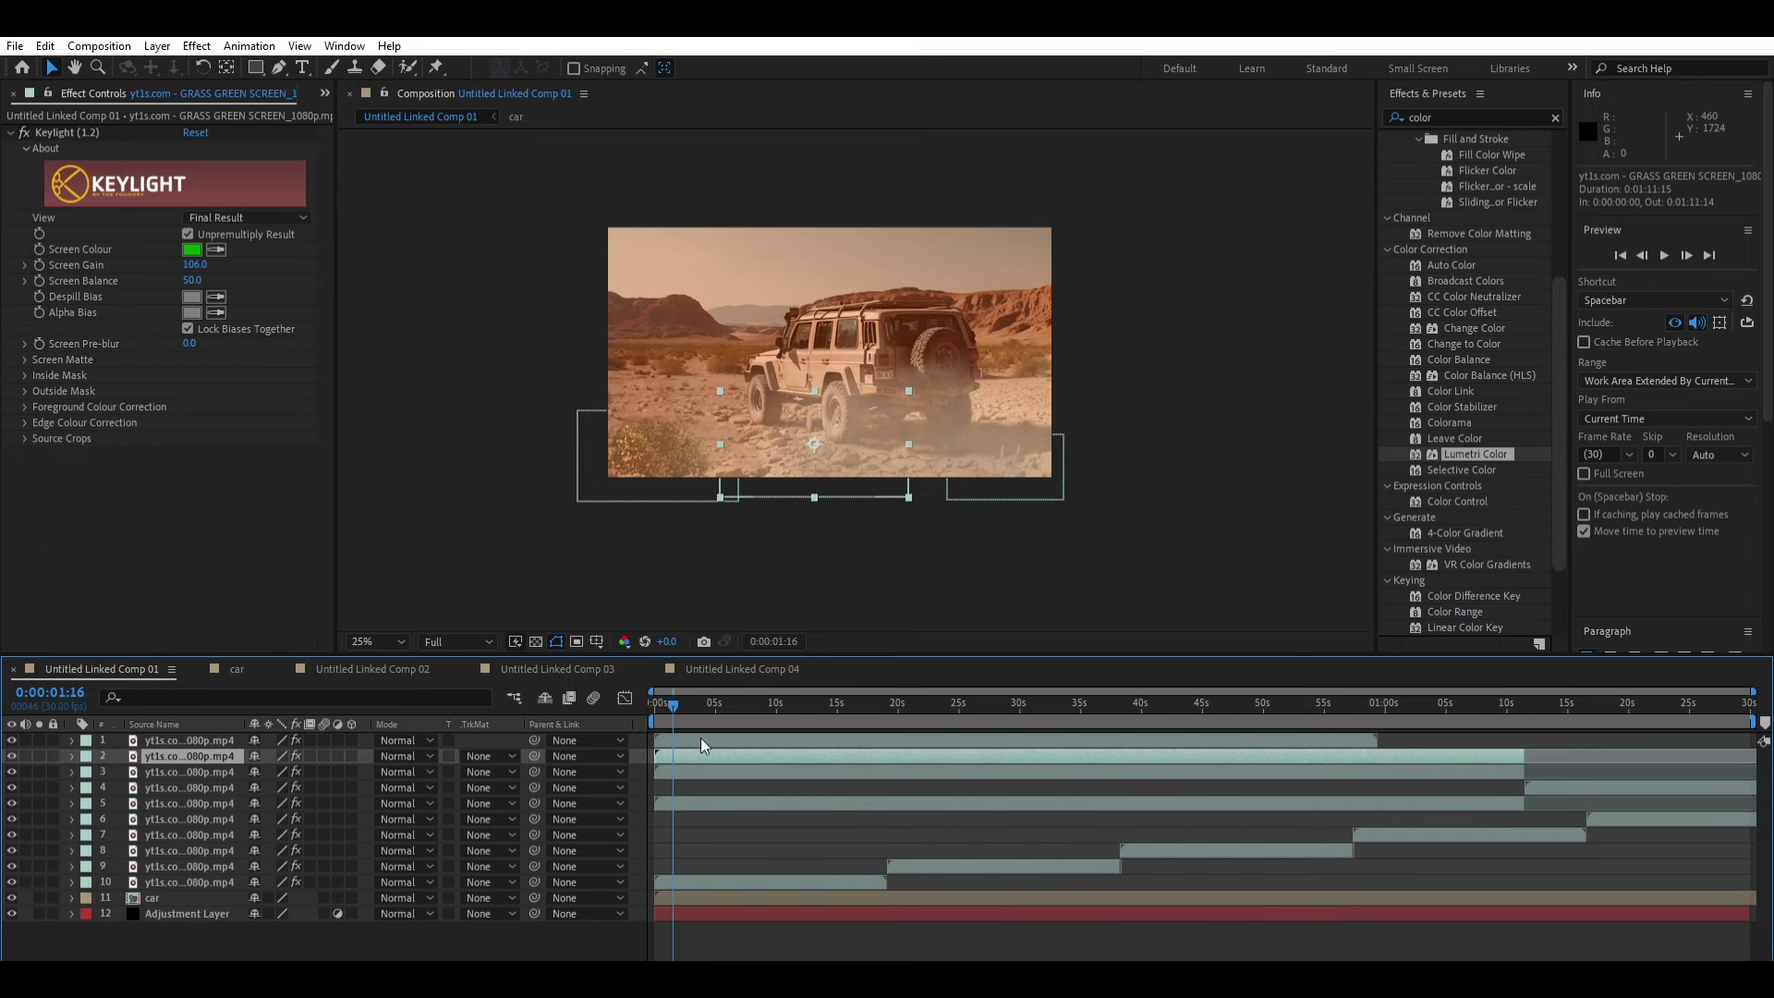
left_click_drag(701, 756, 1552, 756)
left_click(1294, 740)
key("ctrl+d")
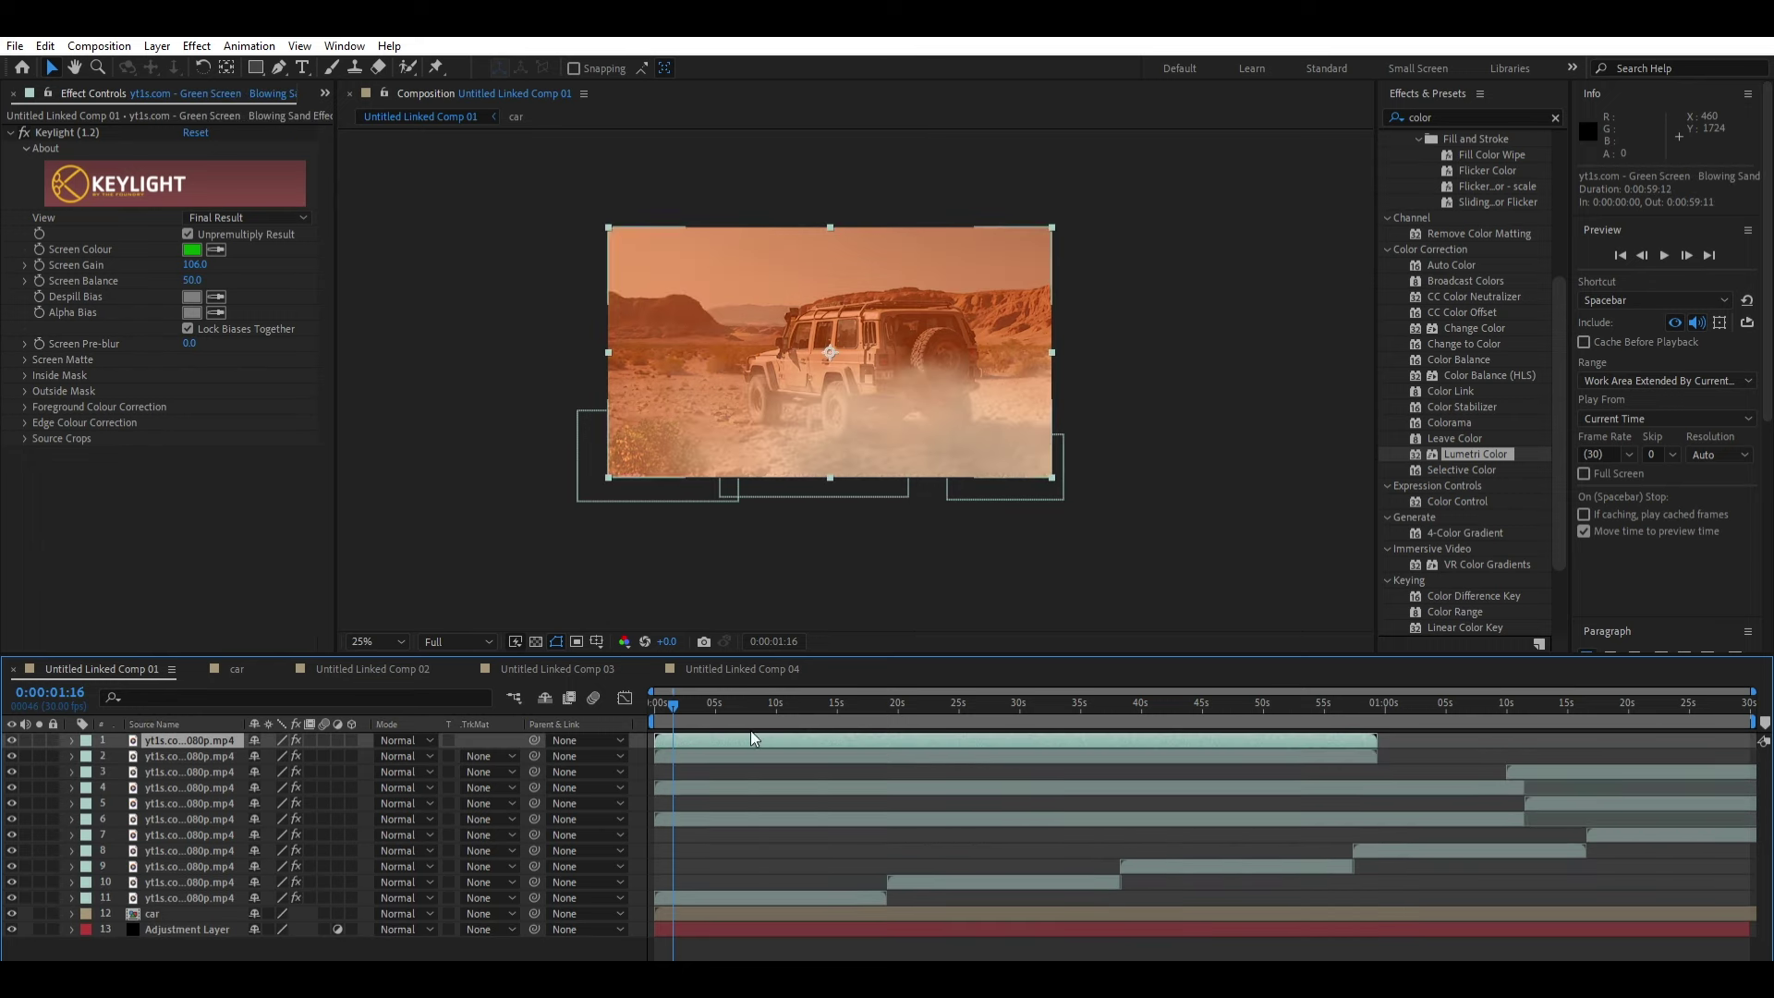
left_click_drag(750, 741, 1475, 740)
Step: Precompose both dust clips into Pre-comp 1
left_click(1107, 756, "ctrl")
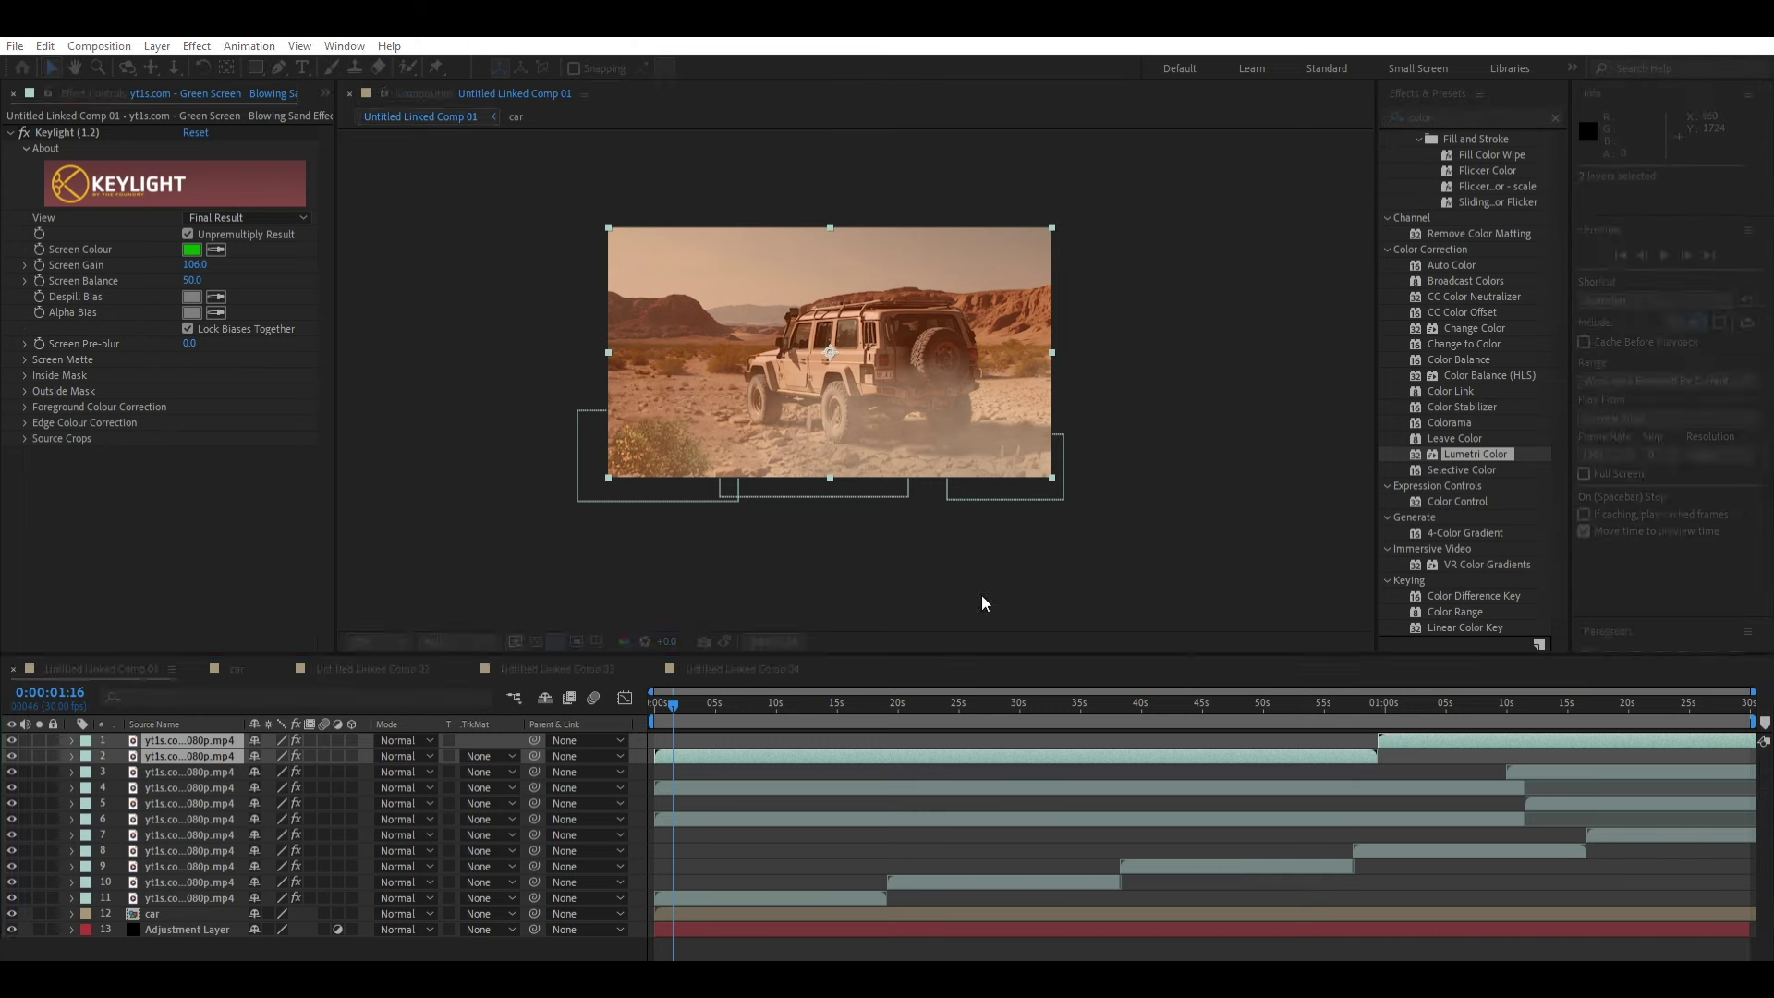
key("ctrl+shift+c")
key("Return")
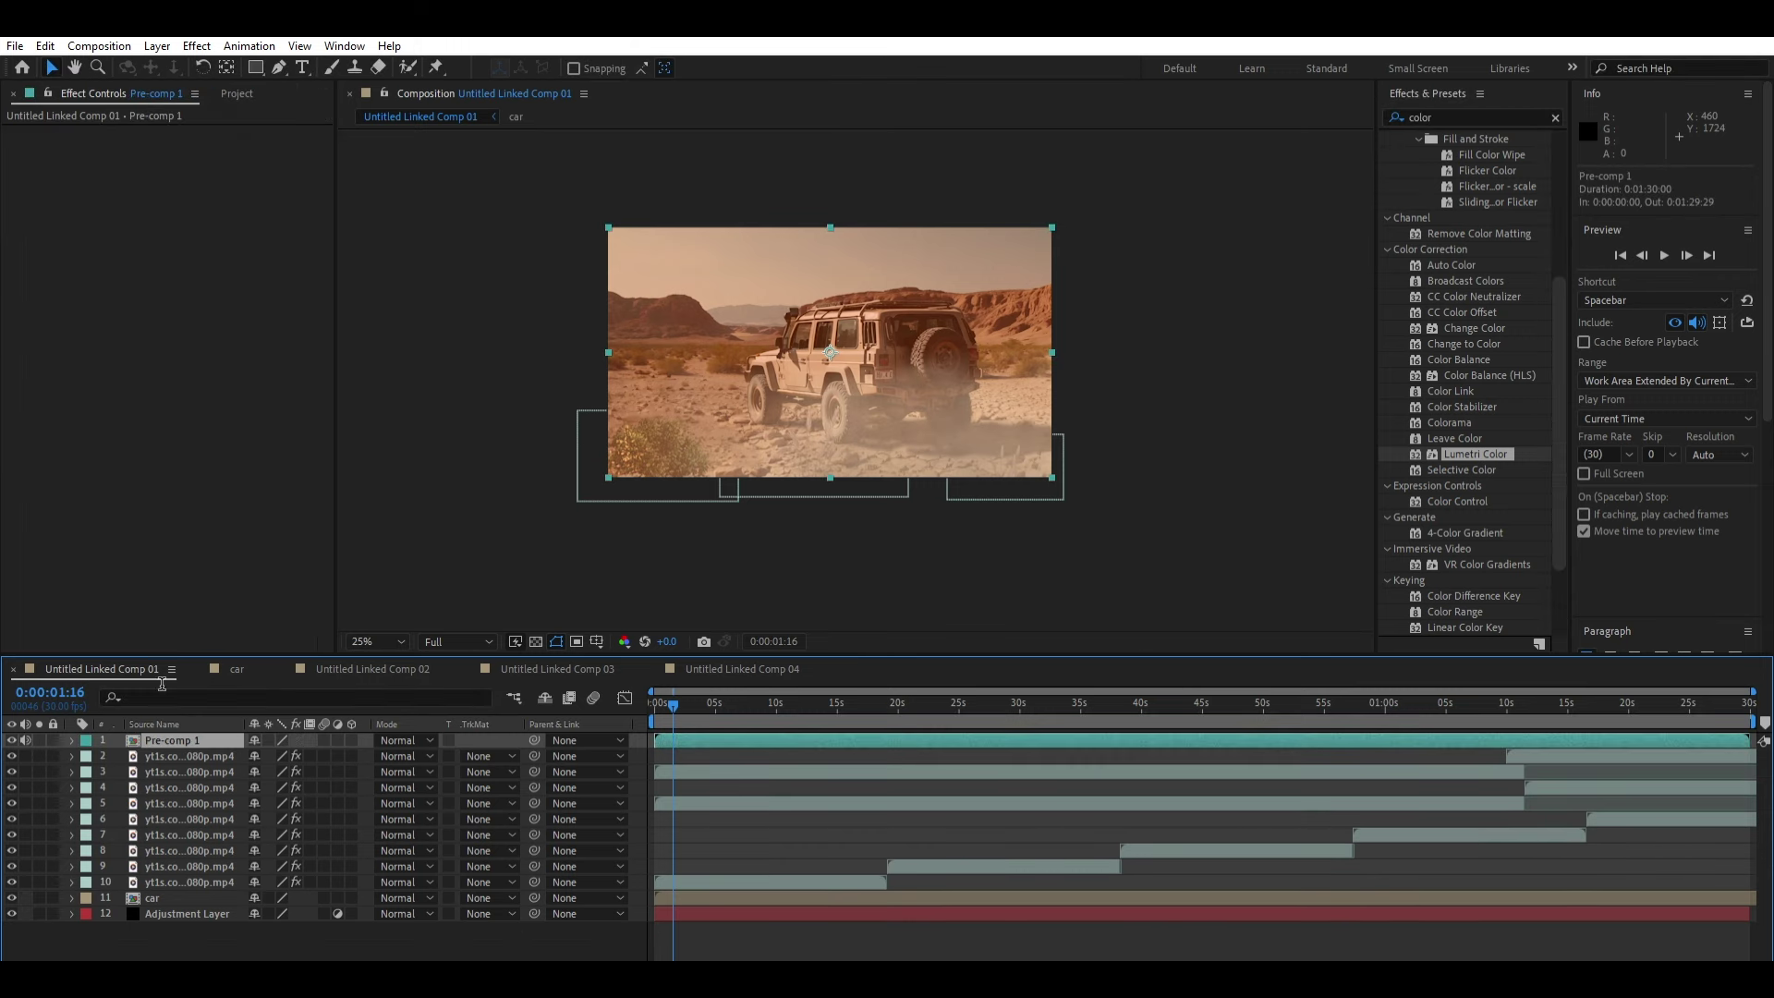
Step: Precompose the first grass clip and its copy into Pre-comp 2
left_click_drag(1515, 756, 1534, 754)
left_click(1494, 770, "ctrl")
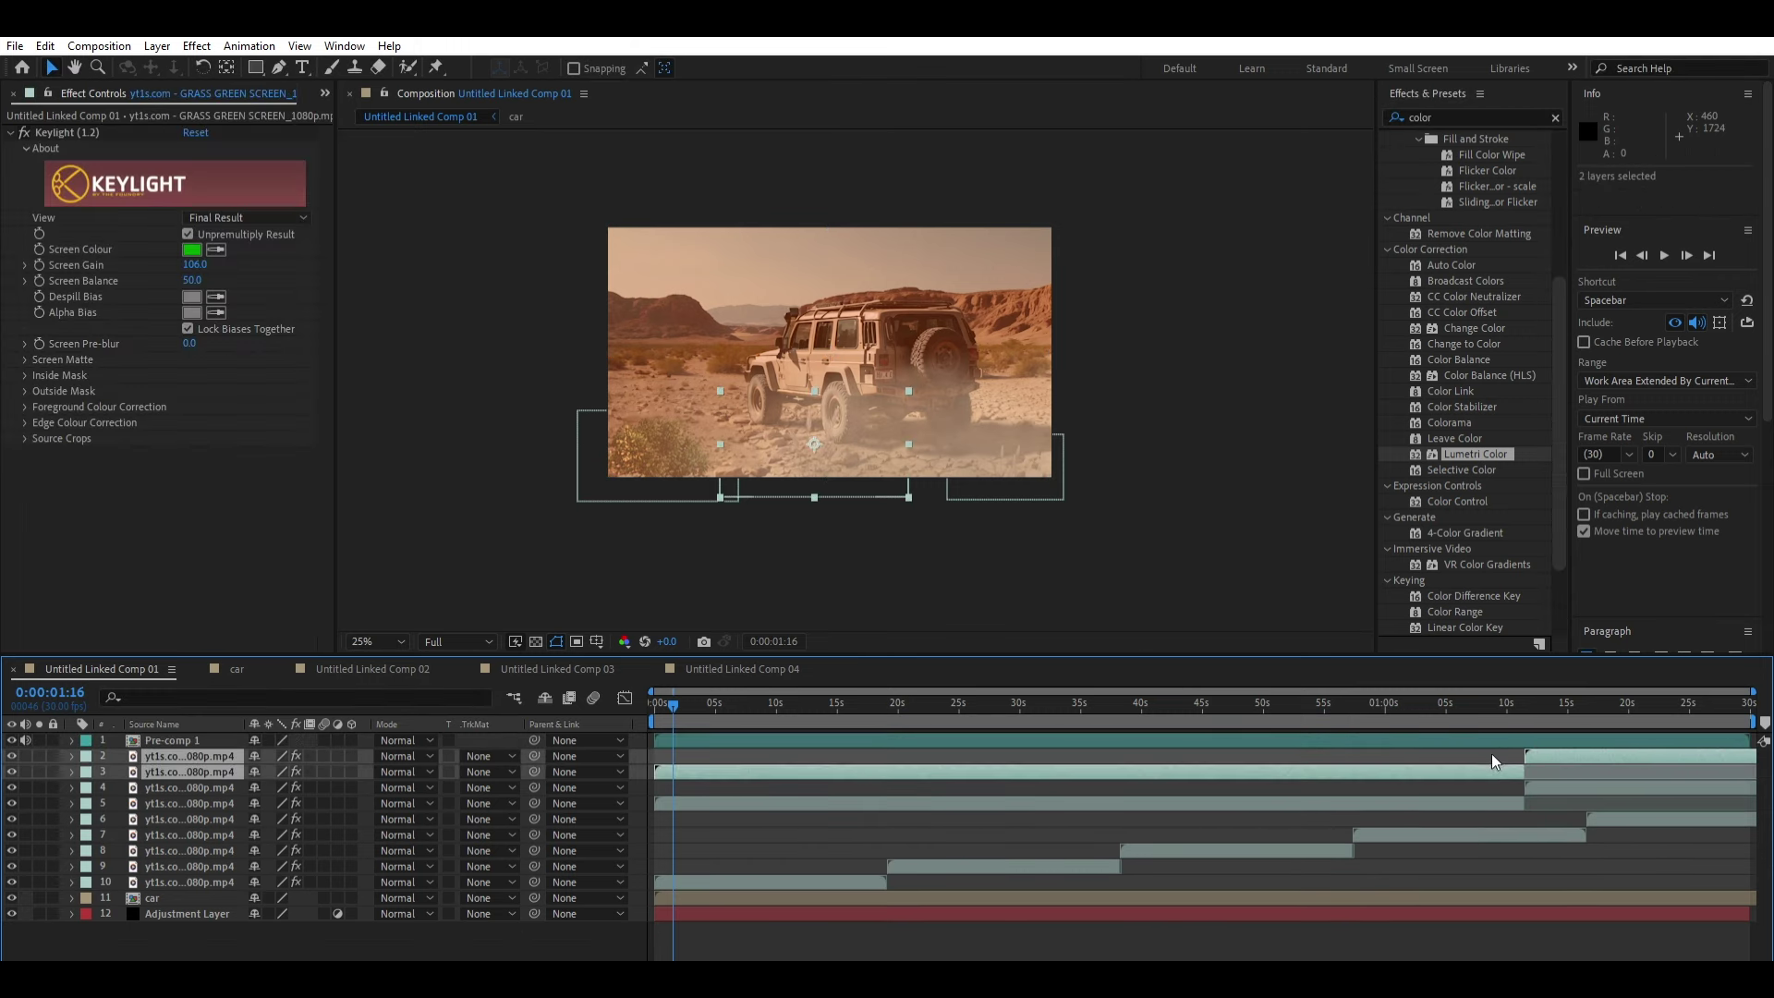
key("ctrl+shift+c")
key("Return")
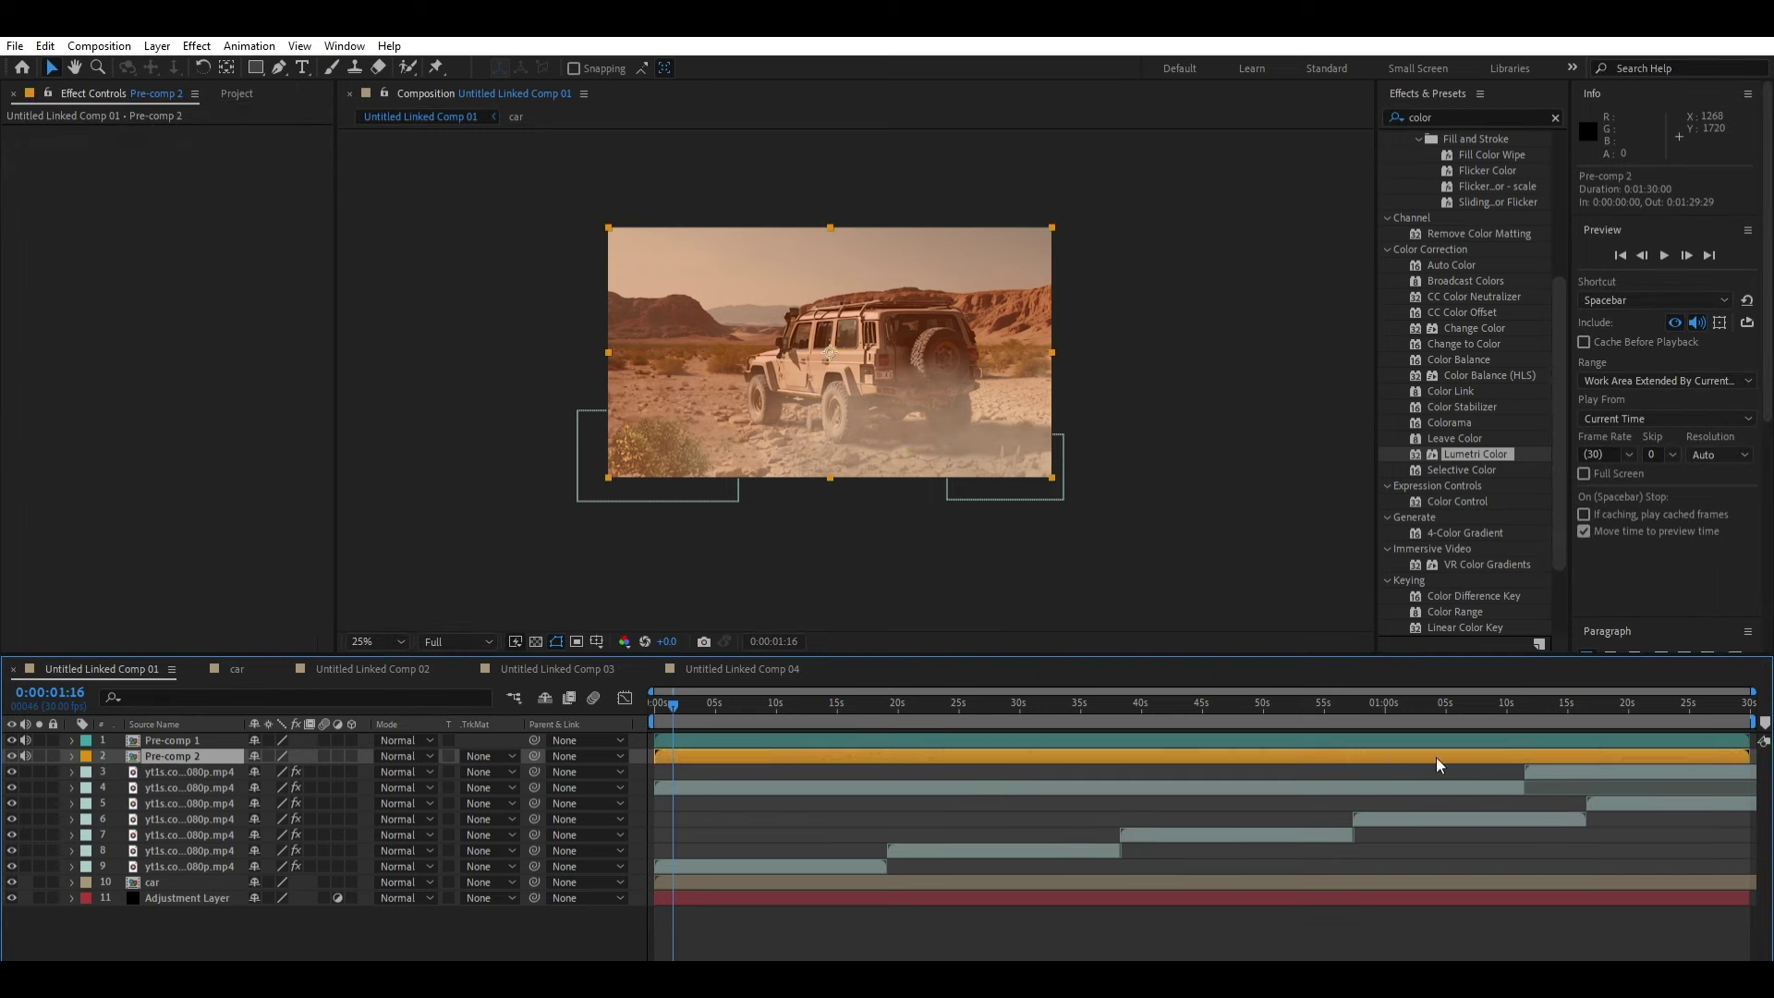
Step: Precompose the next grass clip and its copy into another pre-comp
left_click(1534, 772)
left_click(1492, 786, "ctrl")
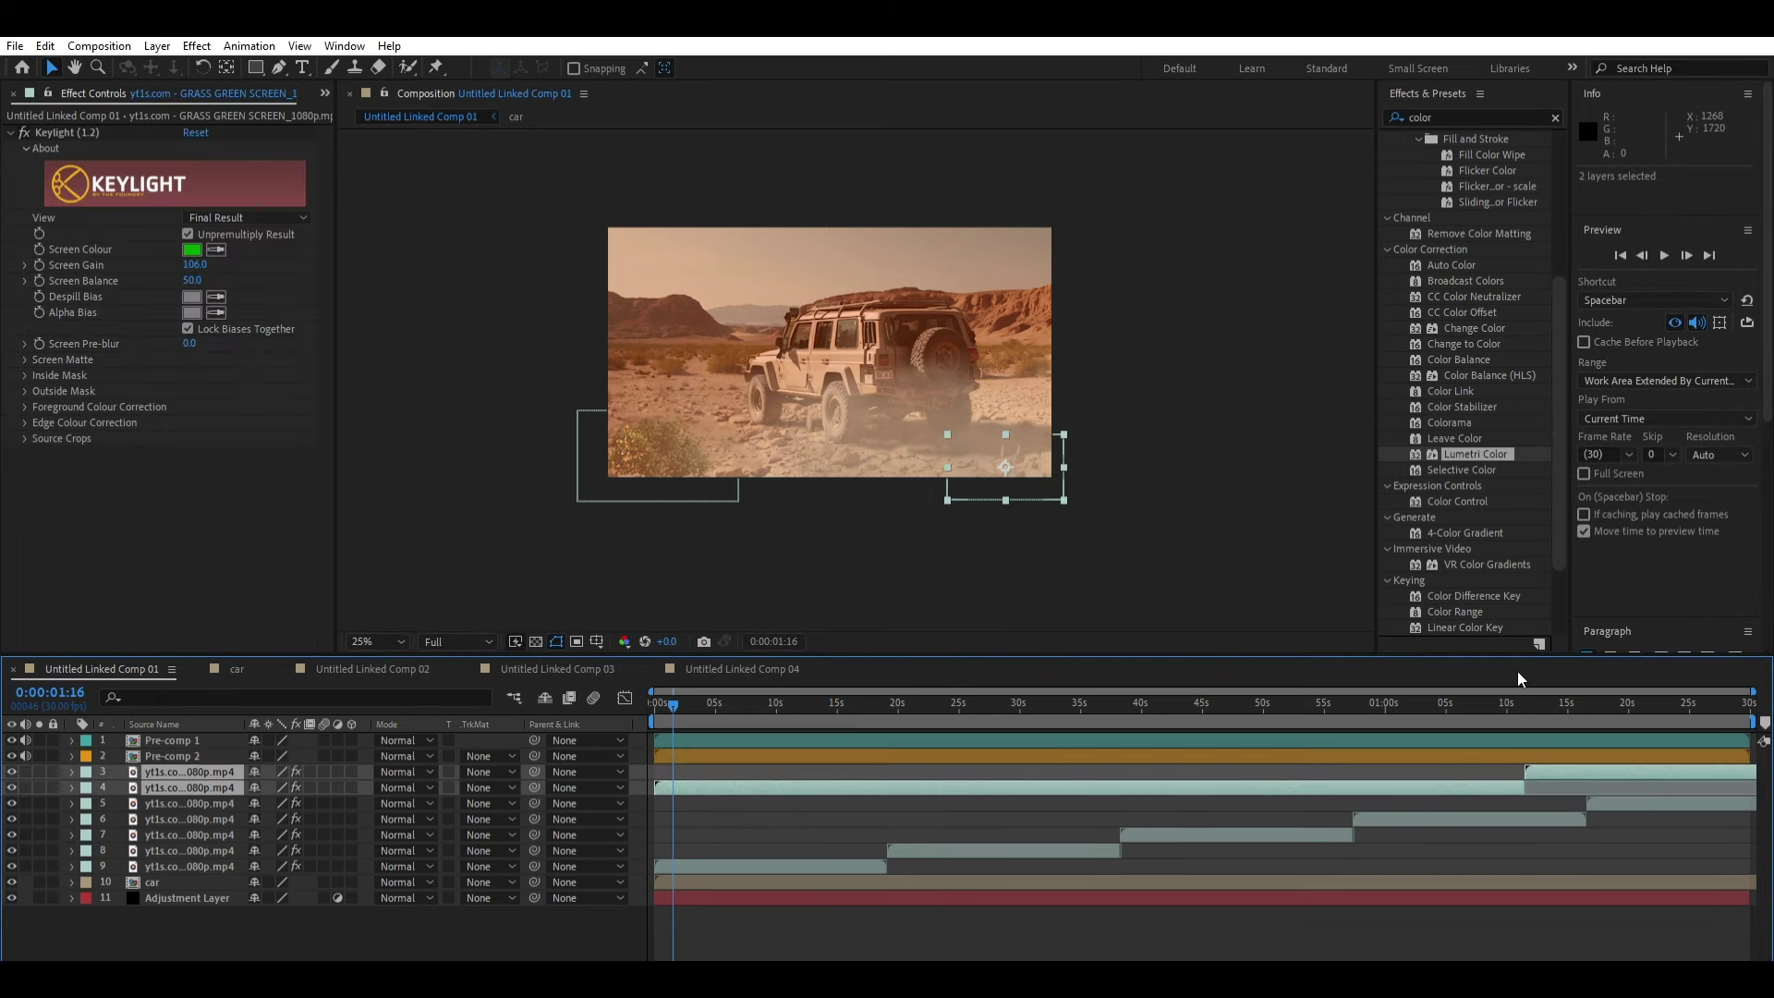
key("ctrl+shift+c")
key("Return")
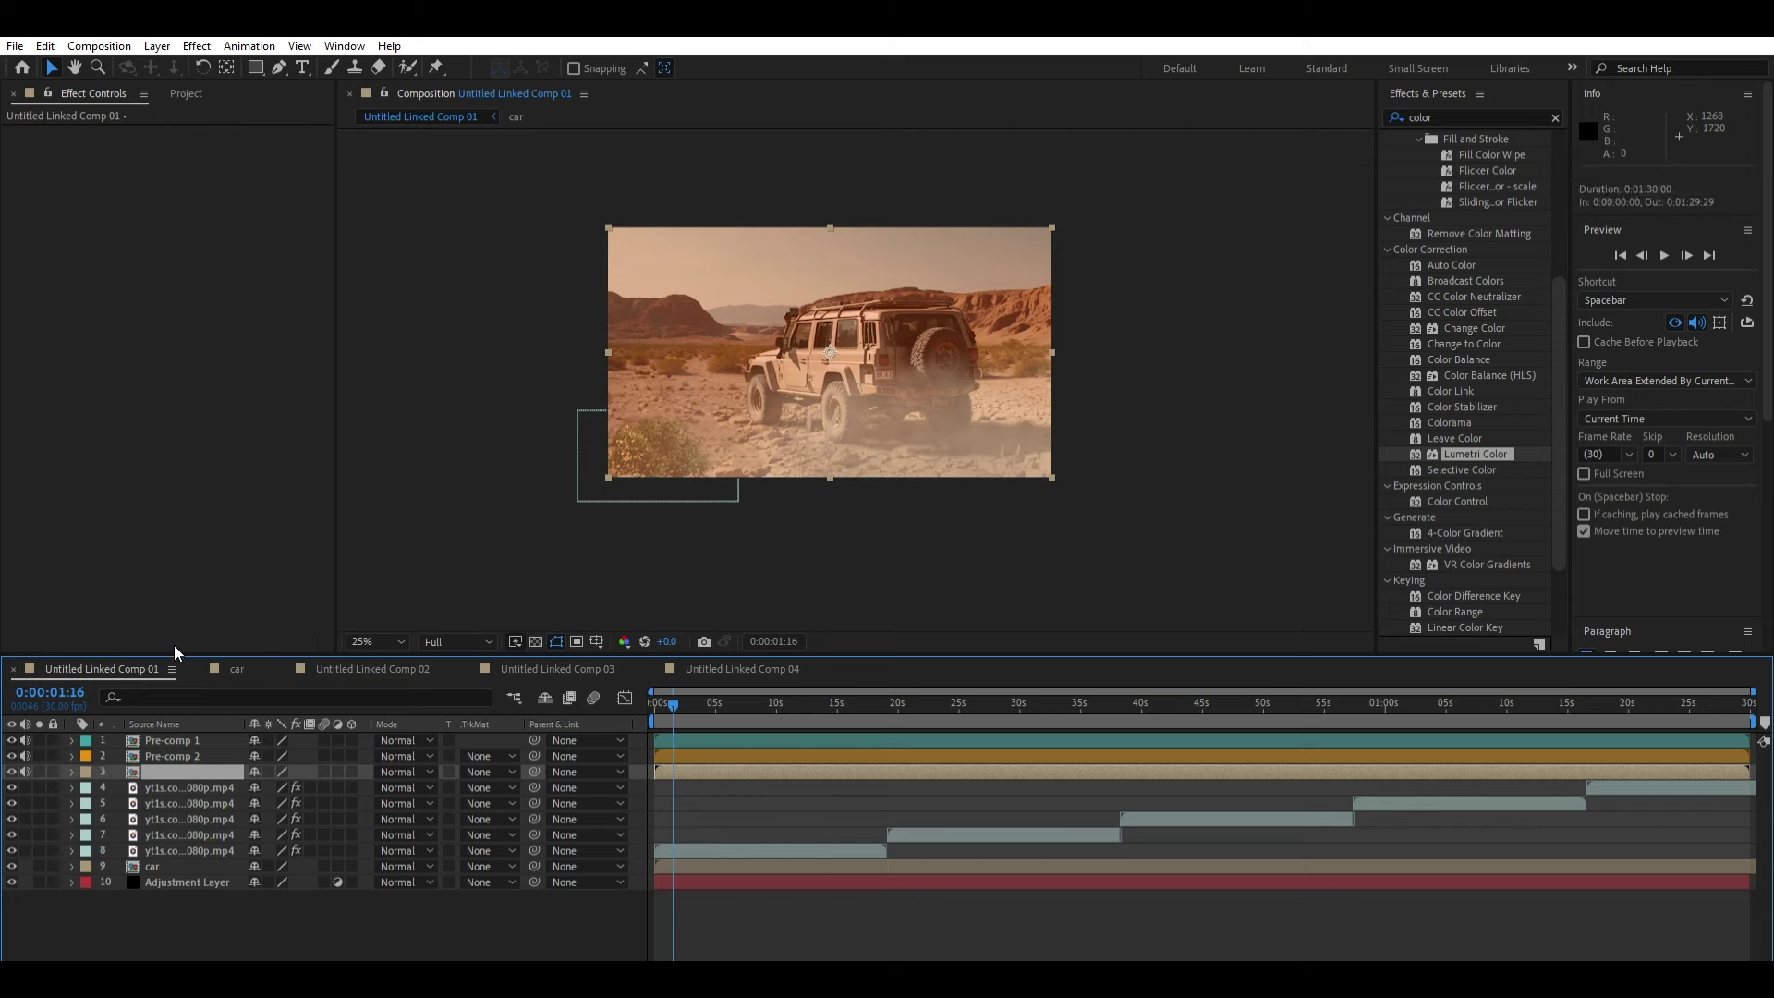
Step: Precompose the five staggered grass clips into Pre-comp 3
left_click(1529, 789)
left_click(837, 848, "shift")
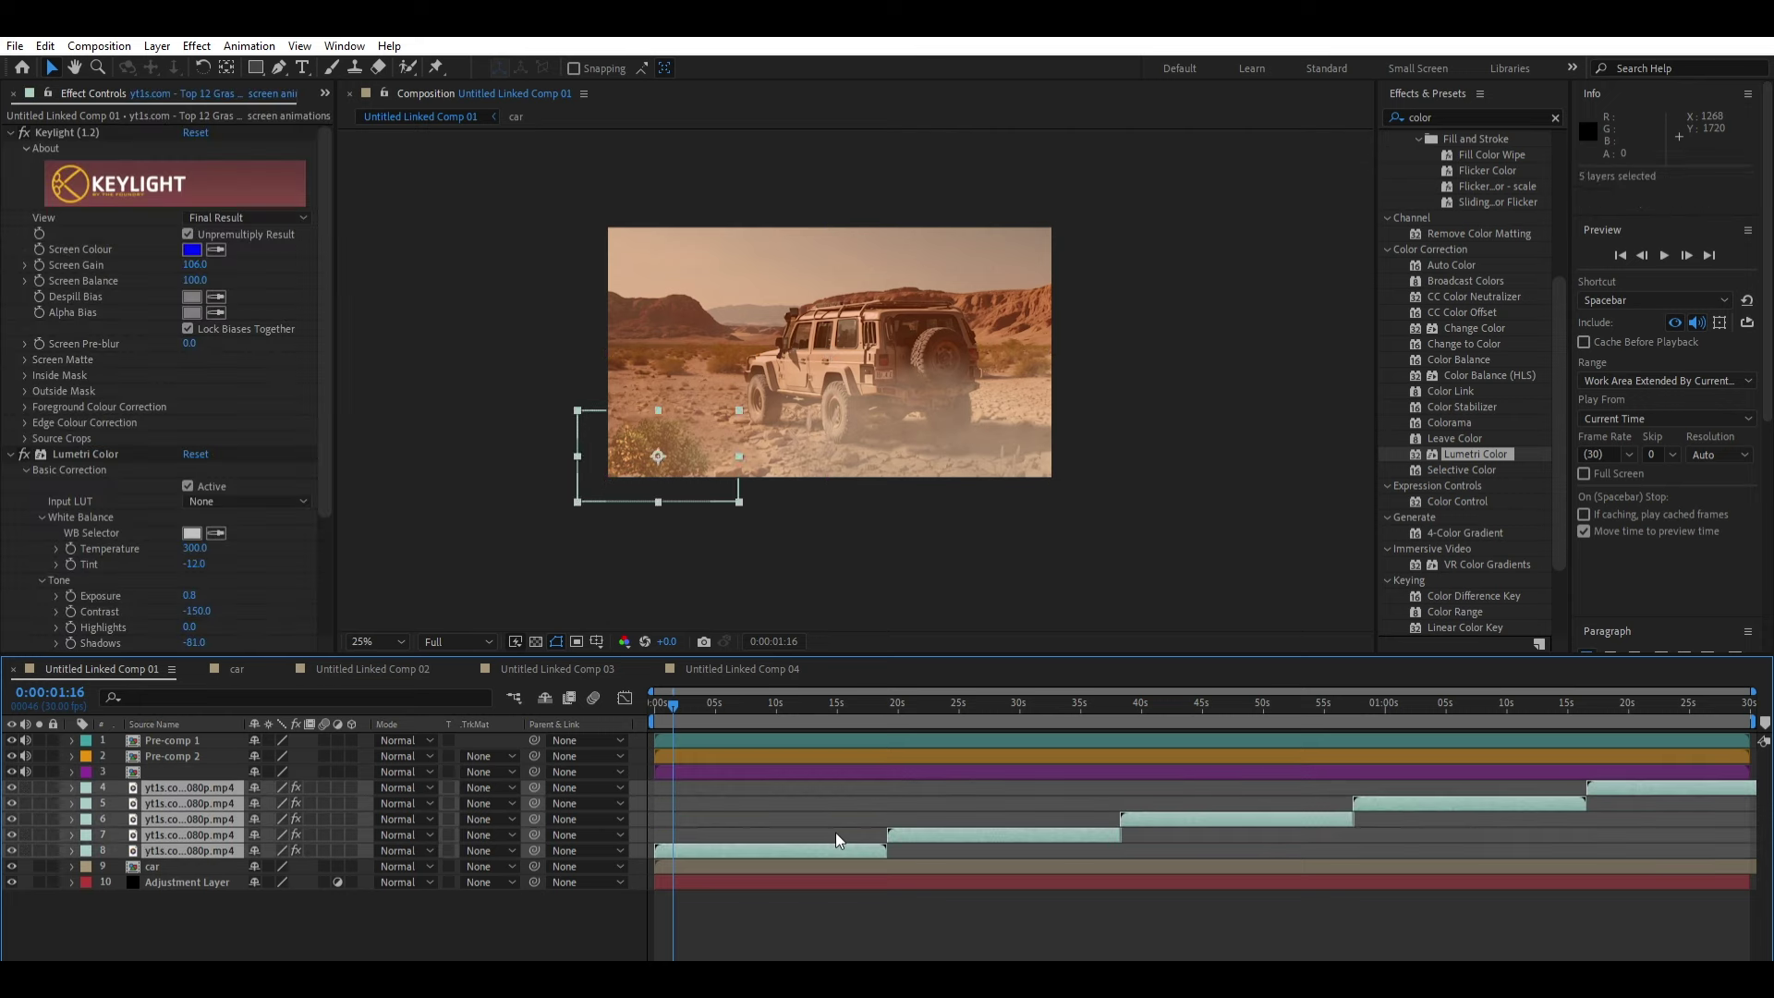
key("ctrl+shift+c")
key("Return")
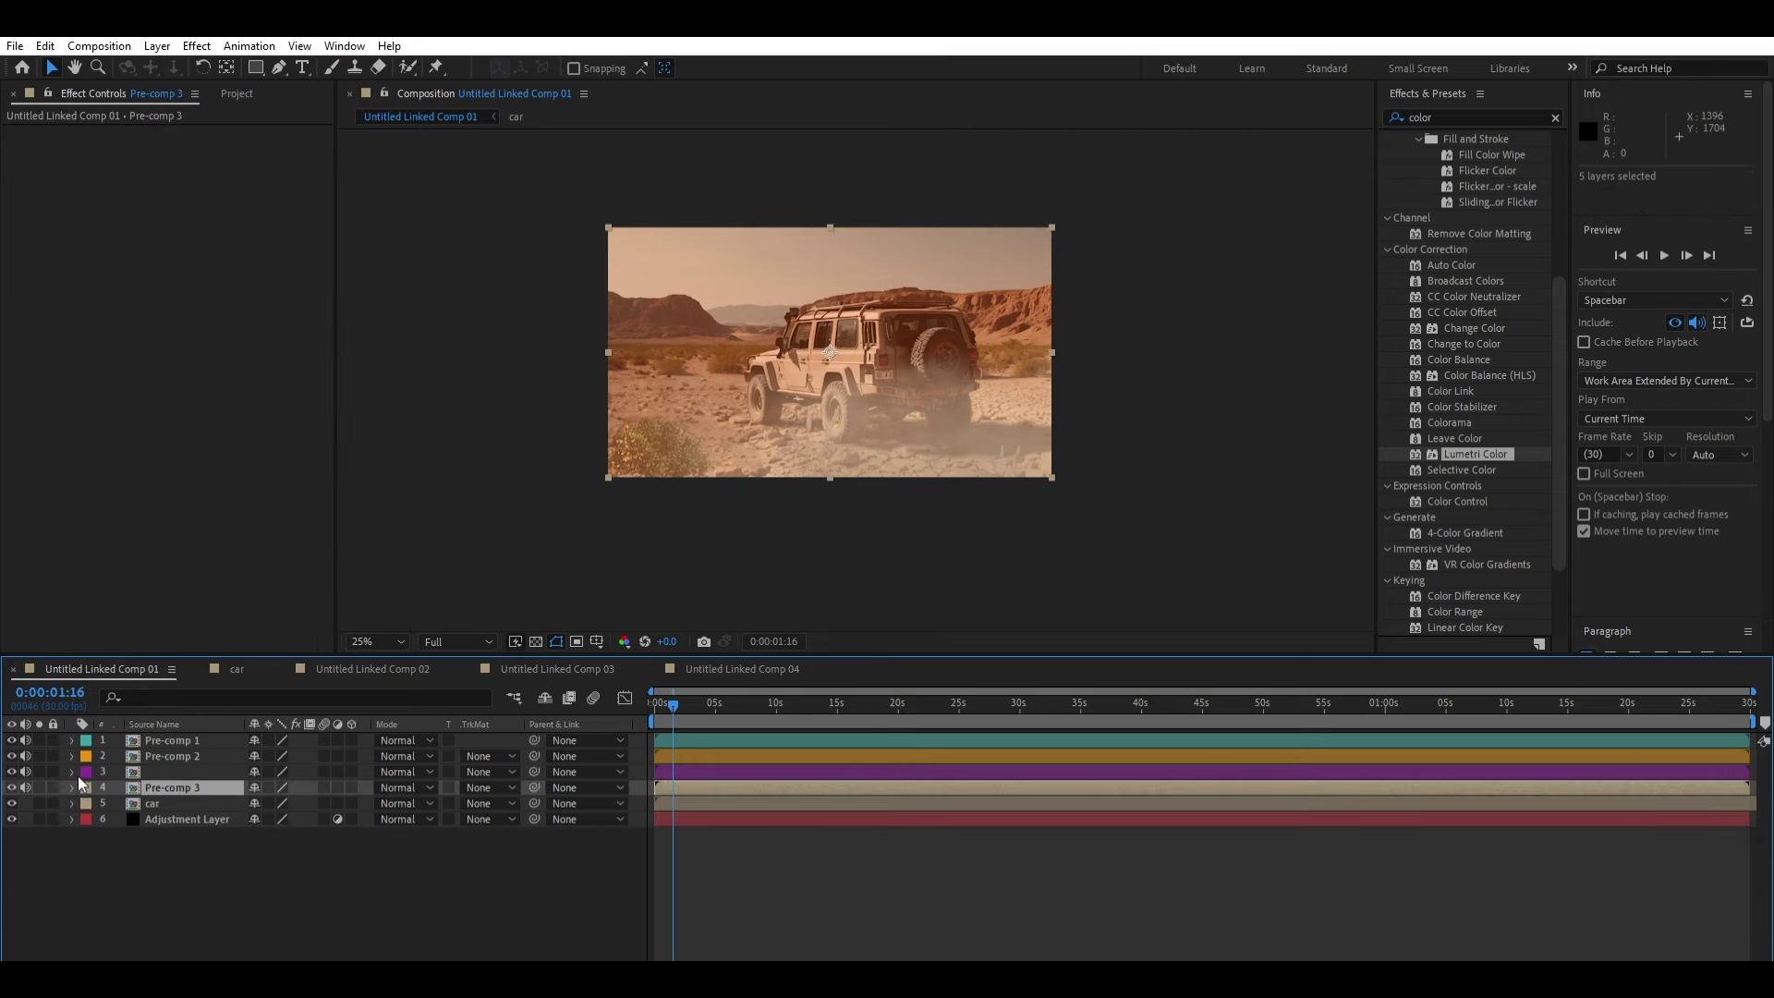
key("Home")
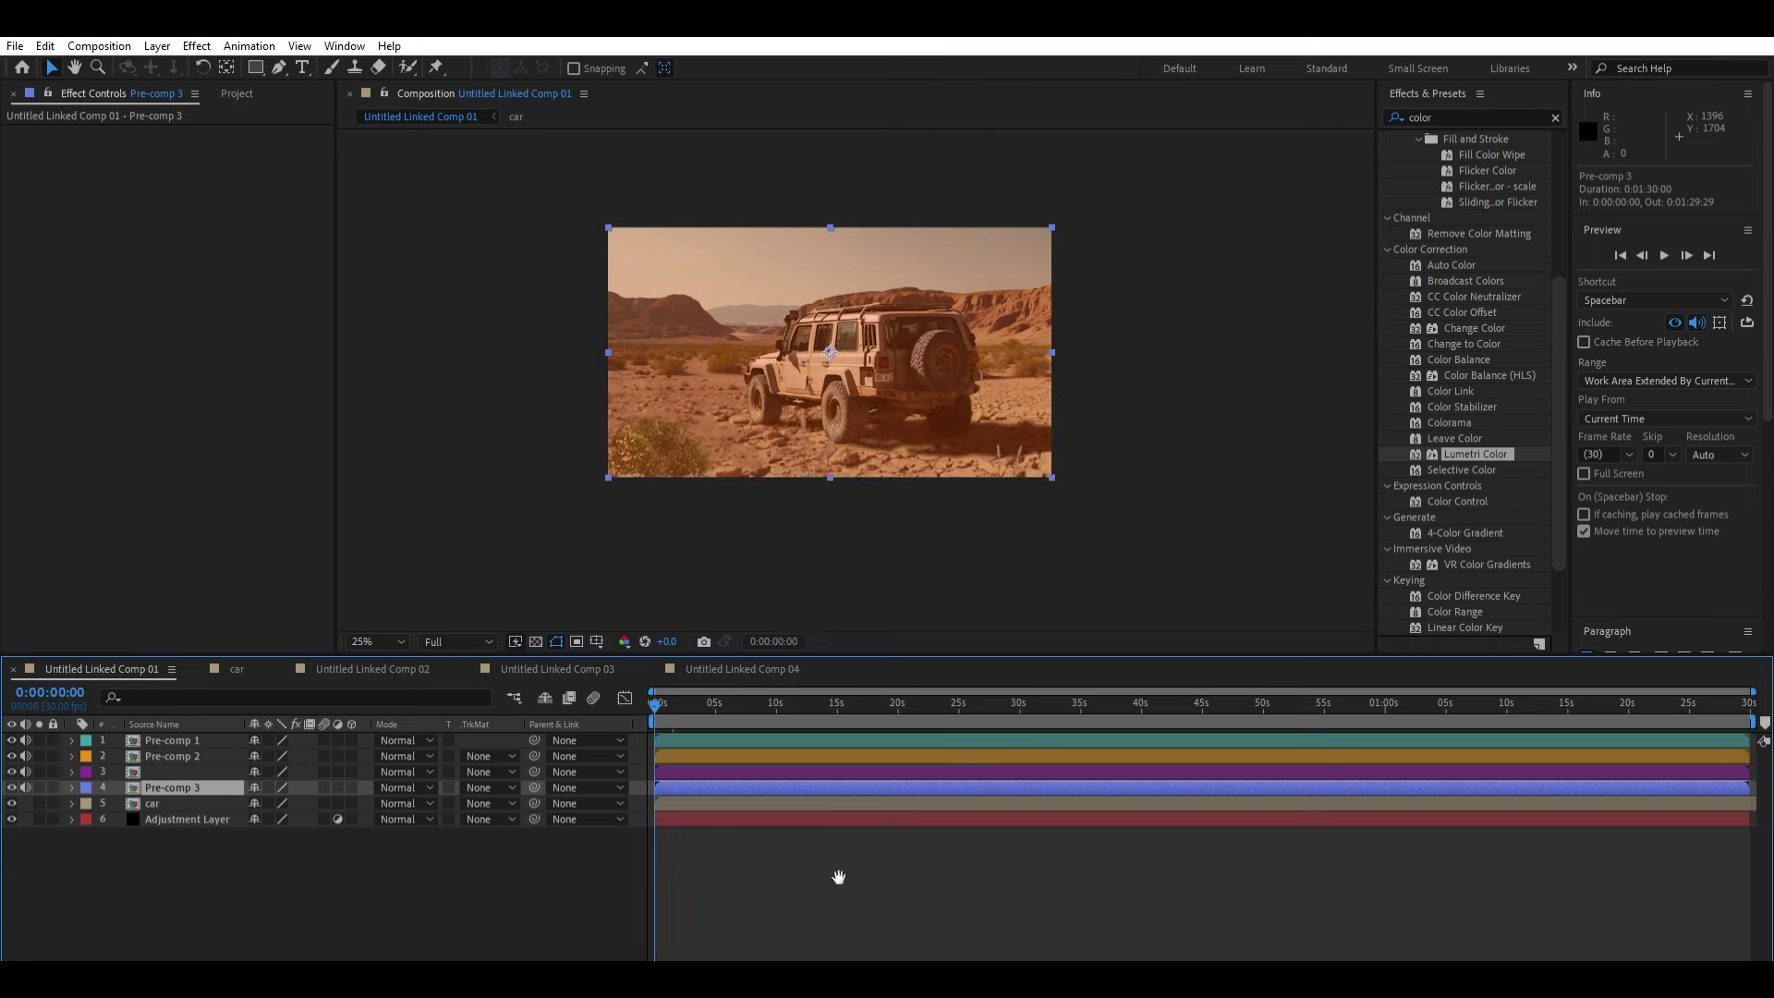
key("space")
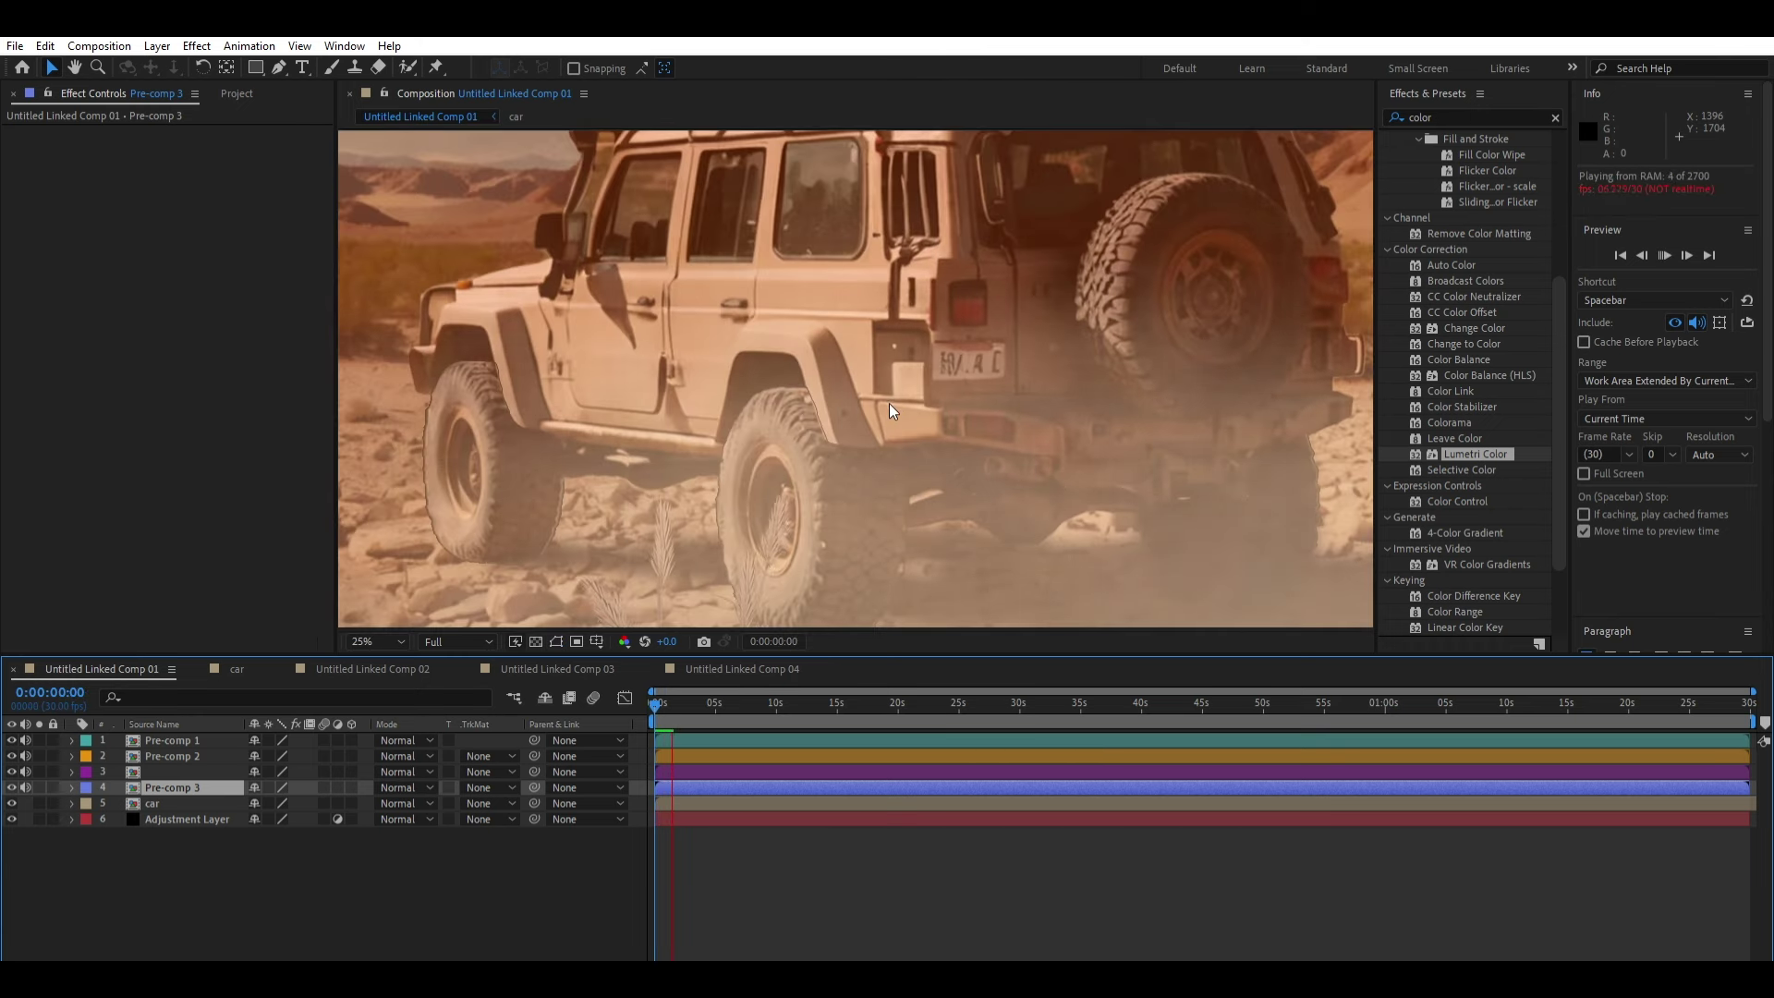
key("space")
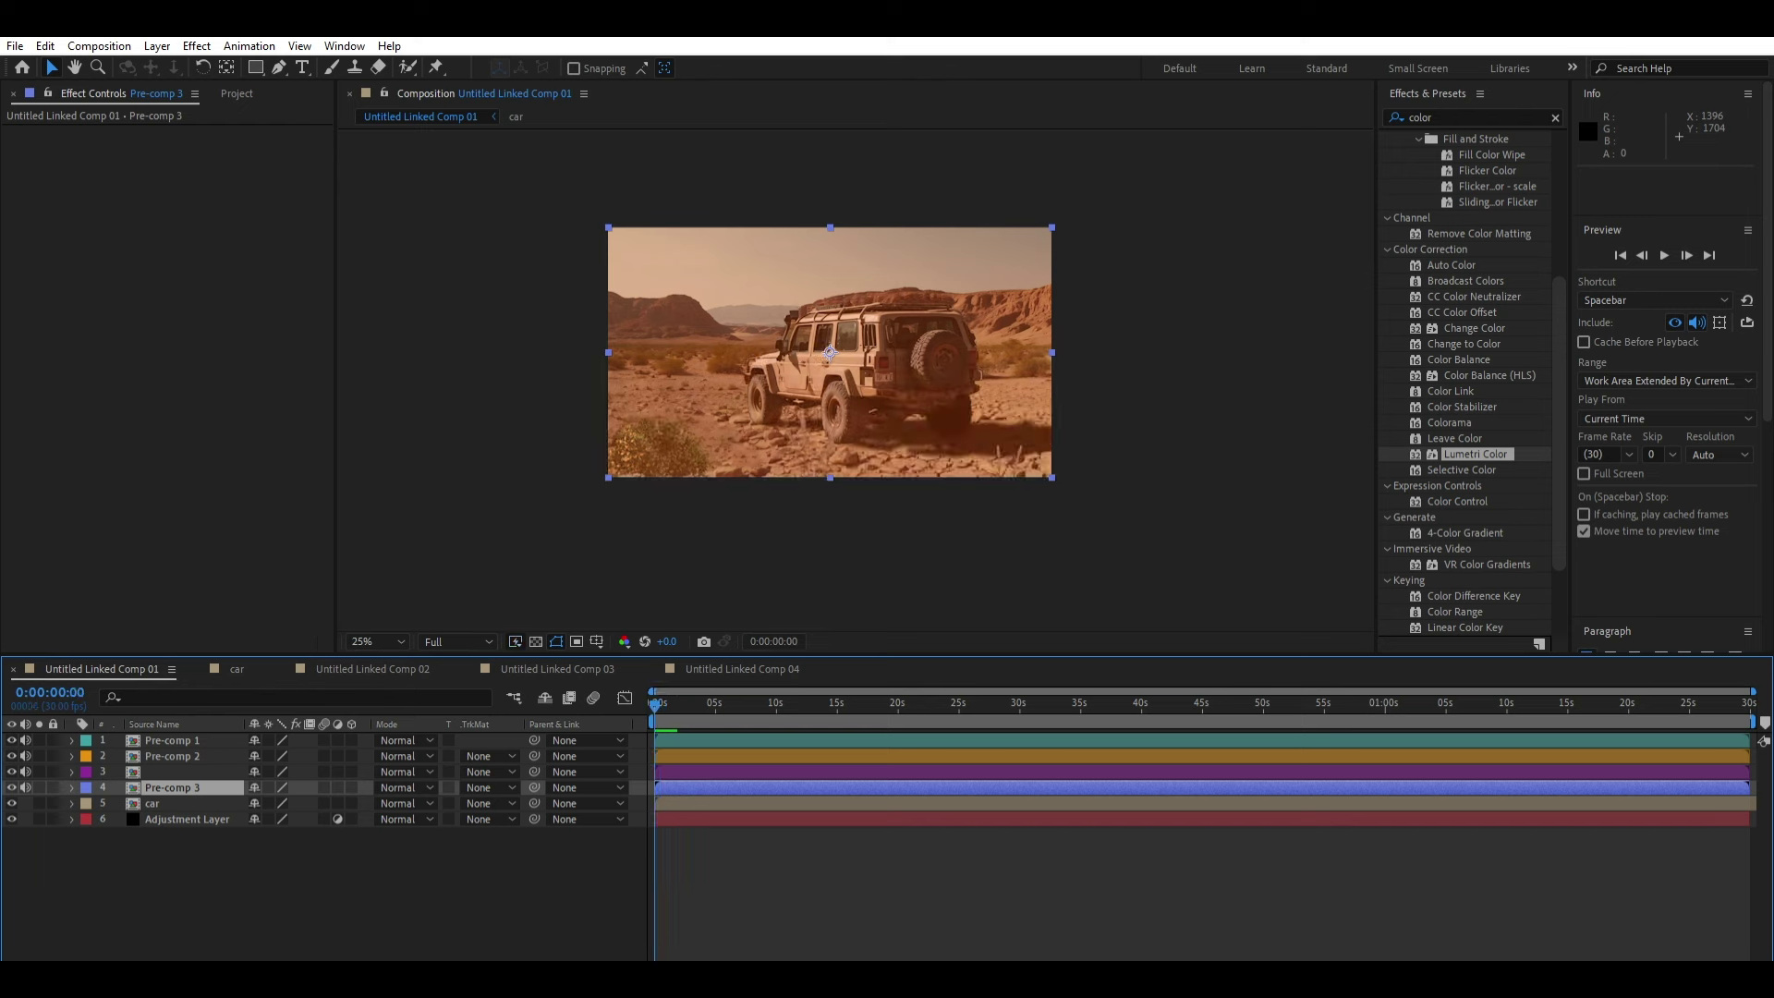
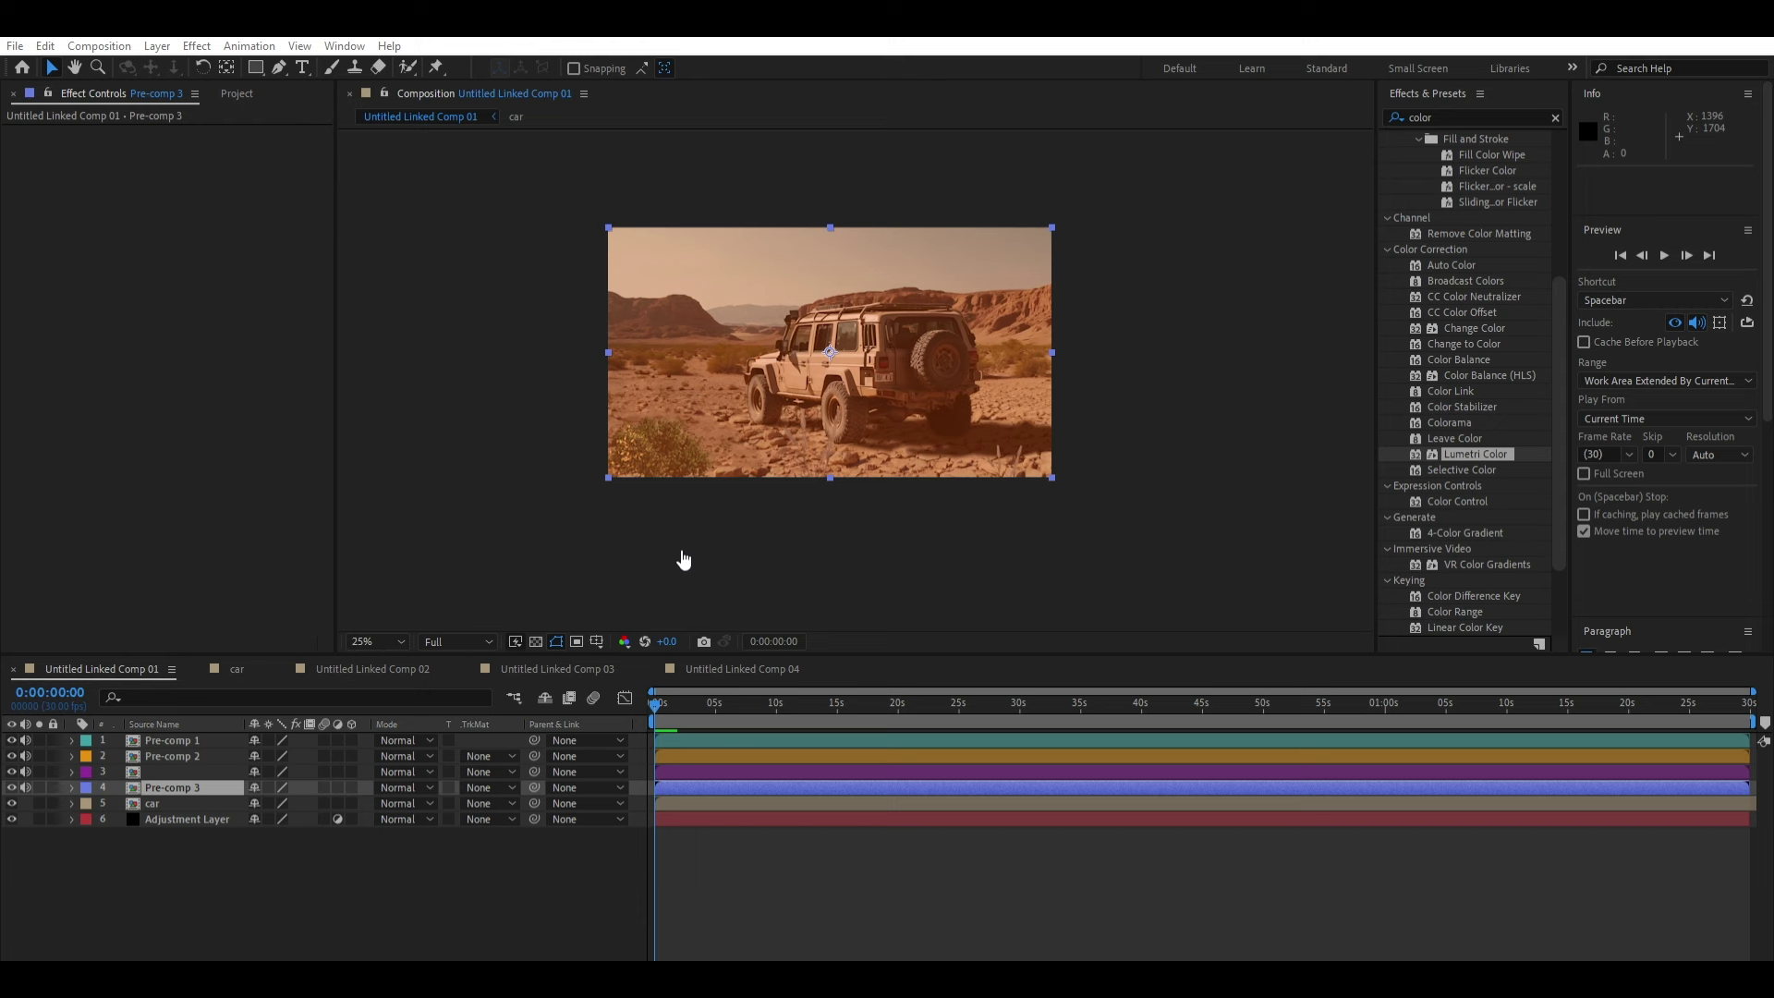
Step: Add the green-screen bird clip to Untitled Linked Comp 01 and scale it to fill the frame
left_click(681, 947)
left_click_drag(733, 872, 567, 872)
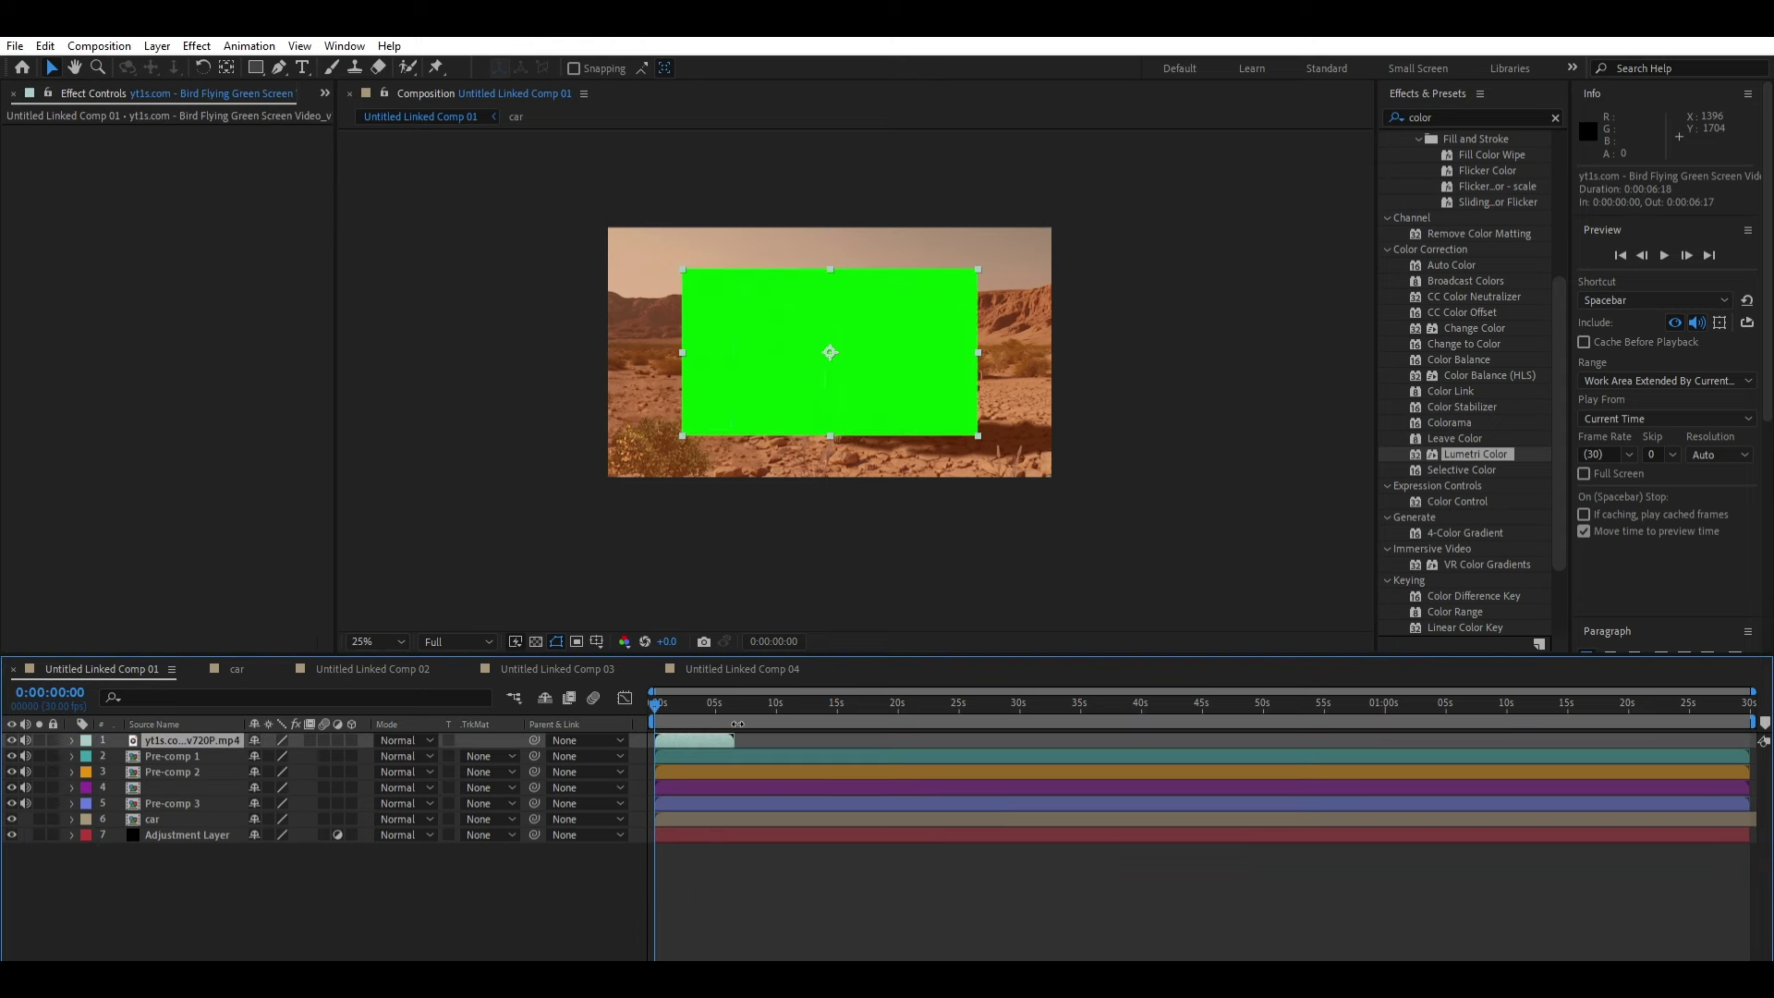
left_click_drag(978, 435, 1057, 479)
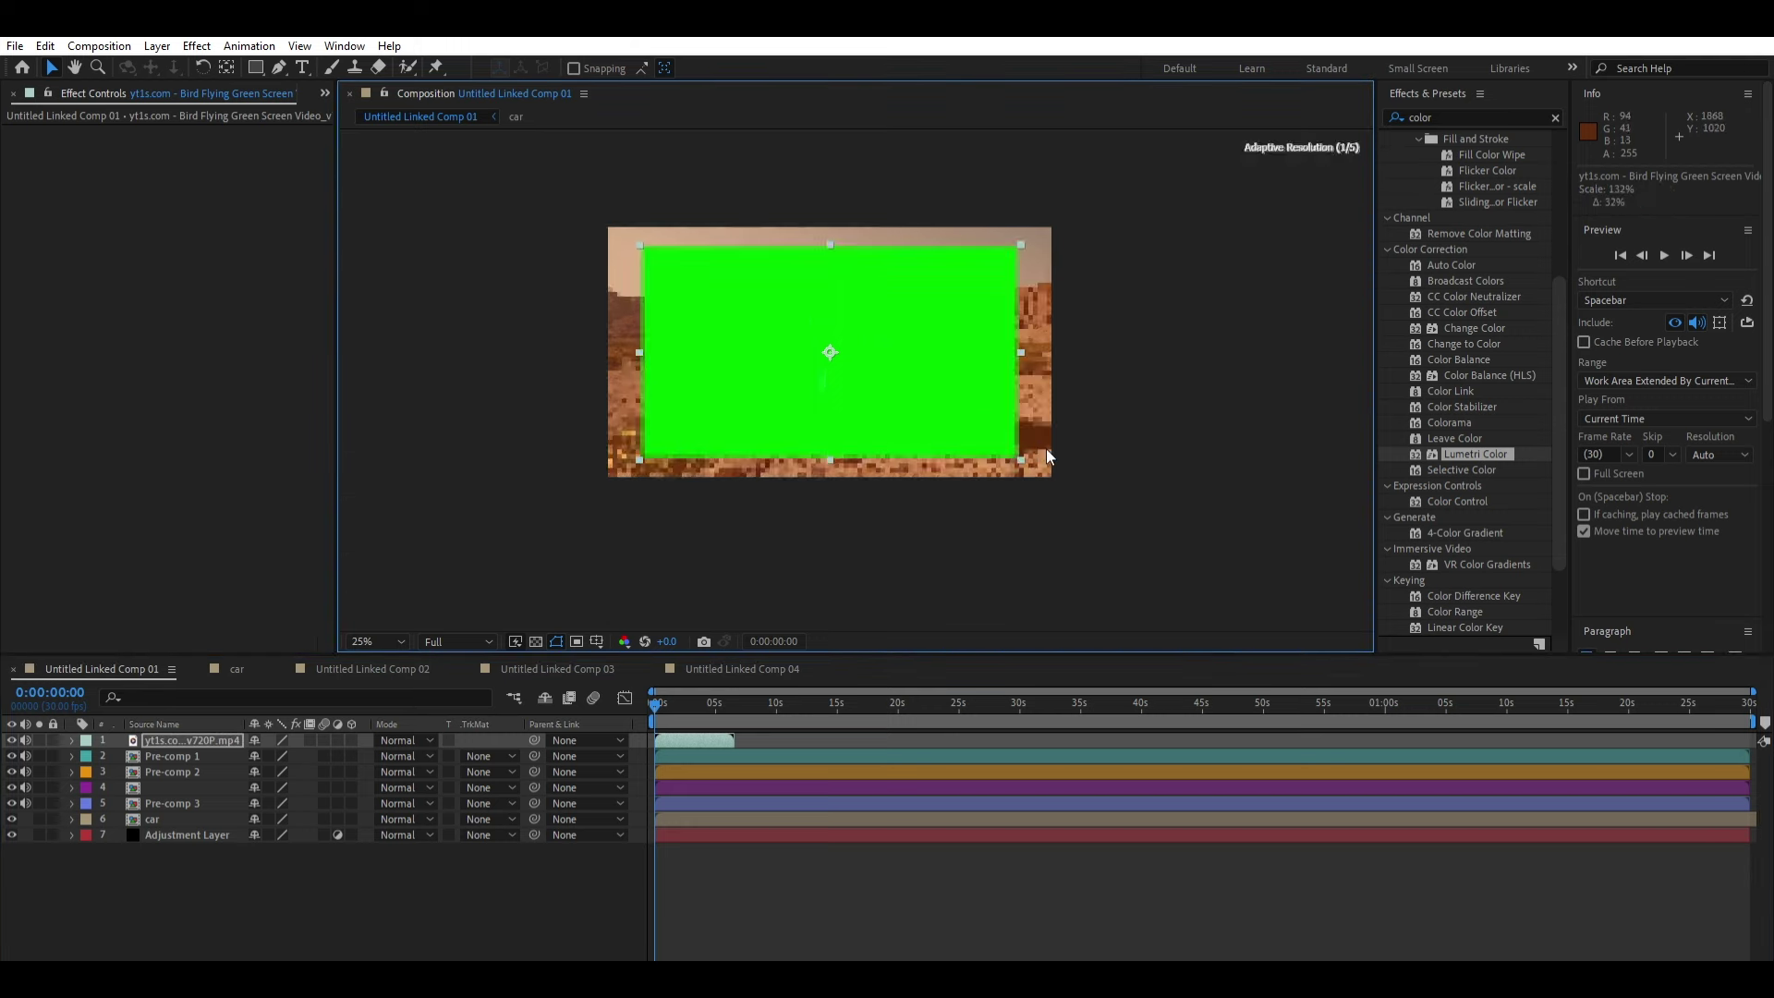
Step: Copy the Keylight effect from Pre-comp 1 and return to Untitled Linked Comp 01
double_click(776, 753)
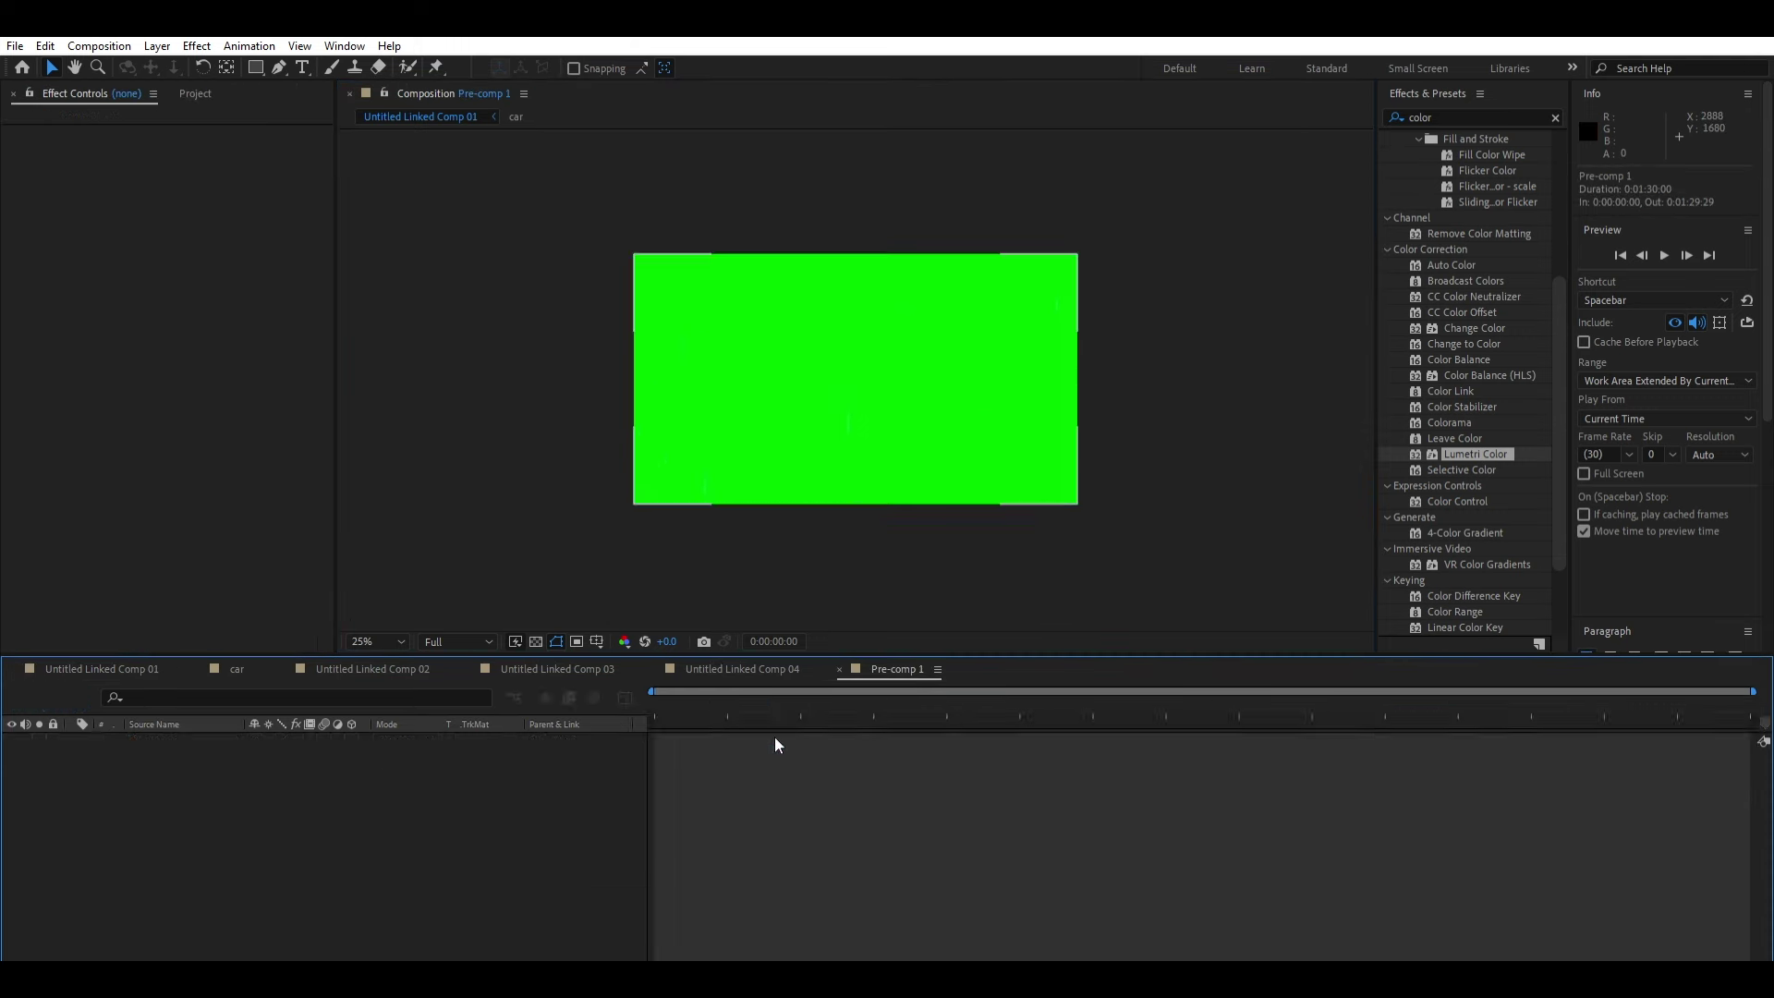
left_click(87, 109)
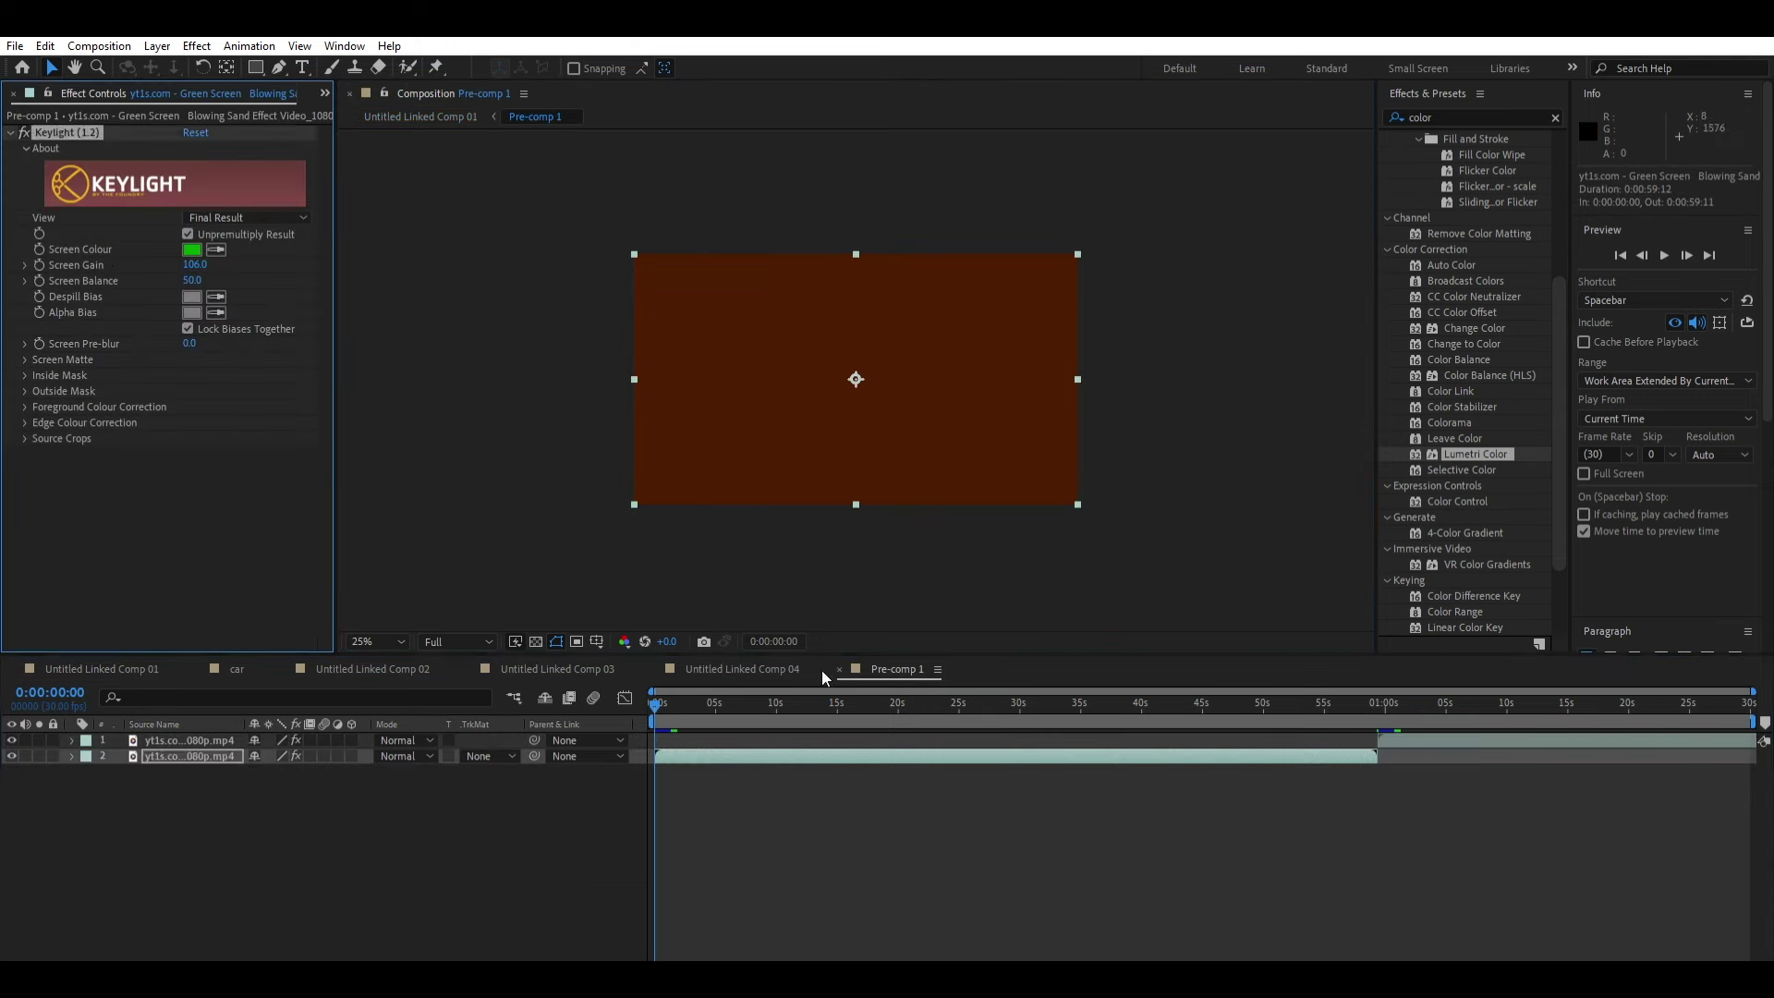
left_click(318, 670)
left_click(106, 669)
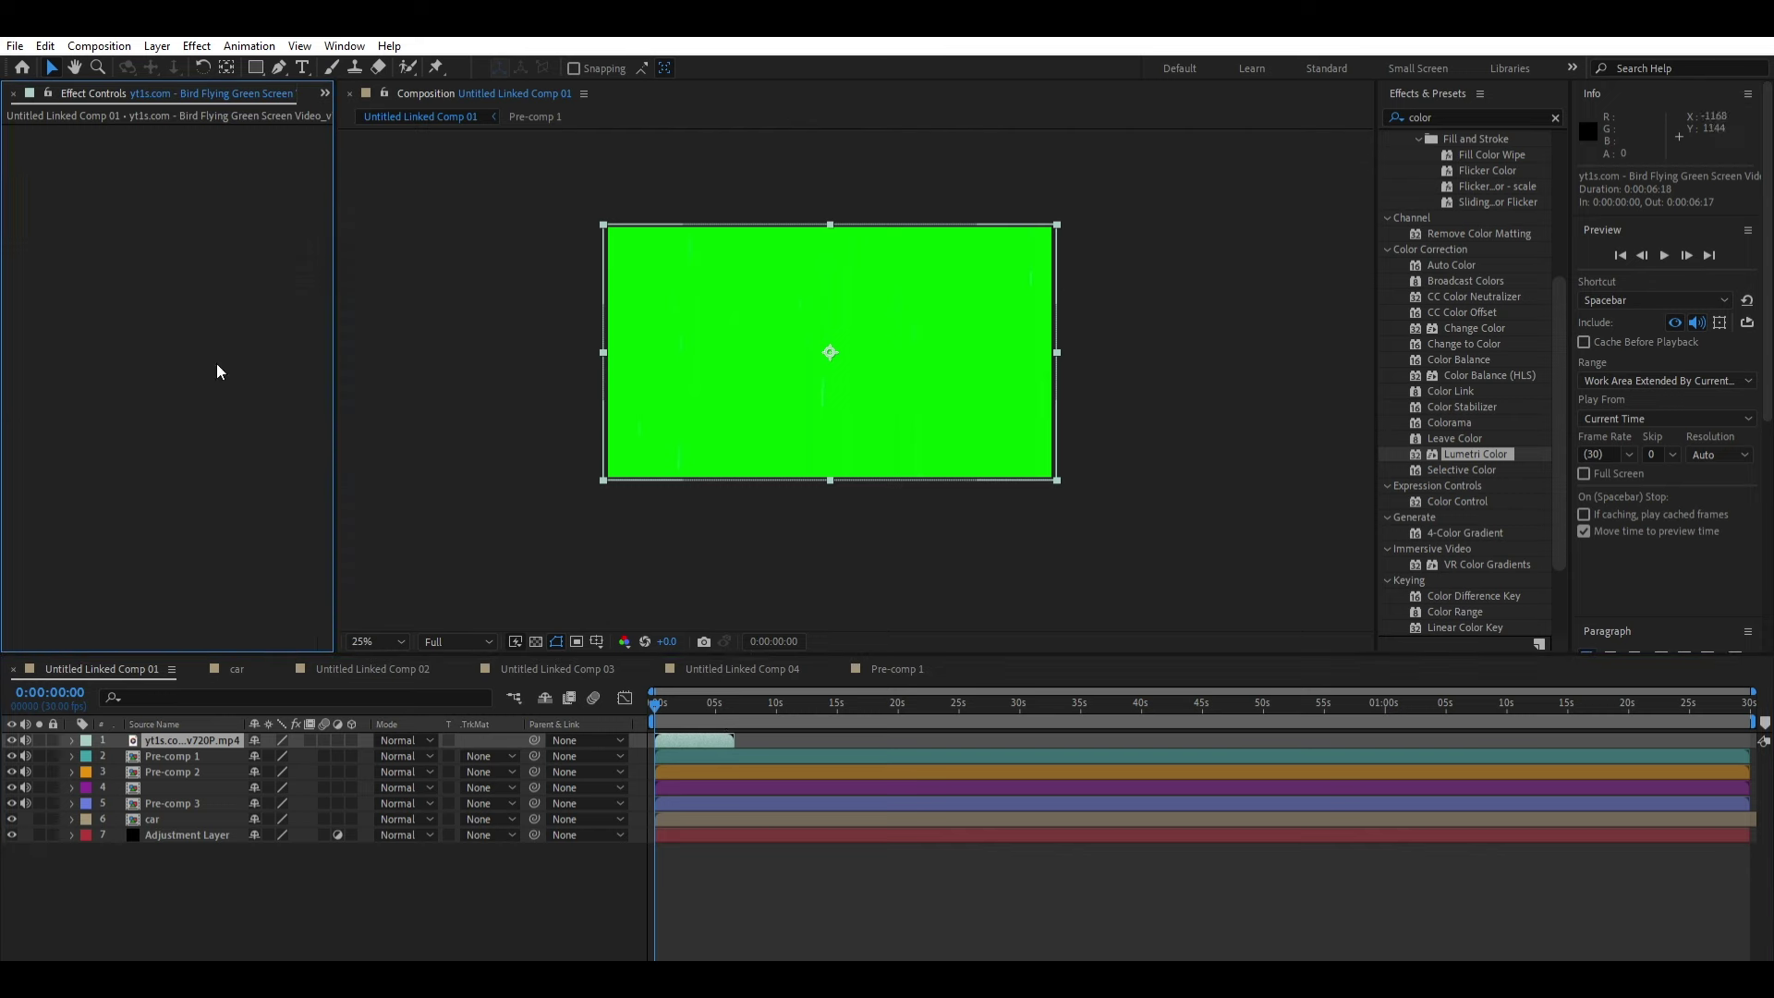
Step: Paste Keylight onto the bird clip and move the bird layer below the car layer
left_click(694, 692)
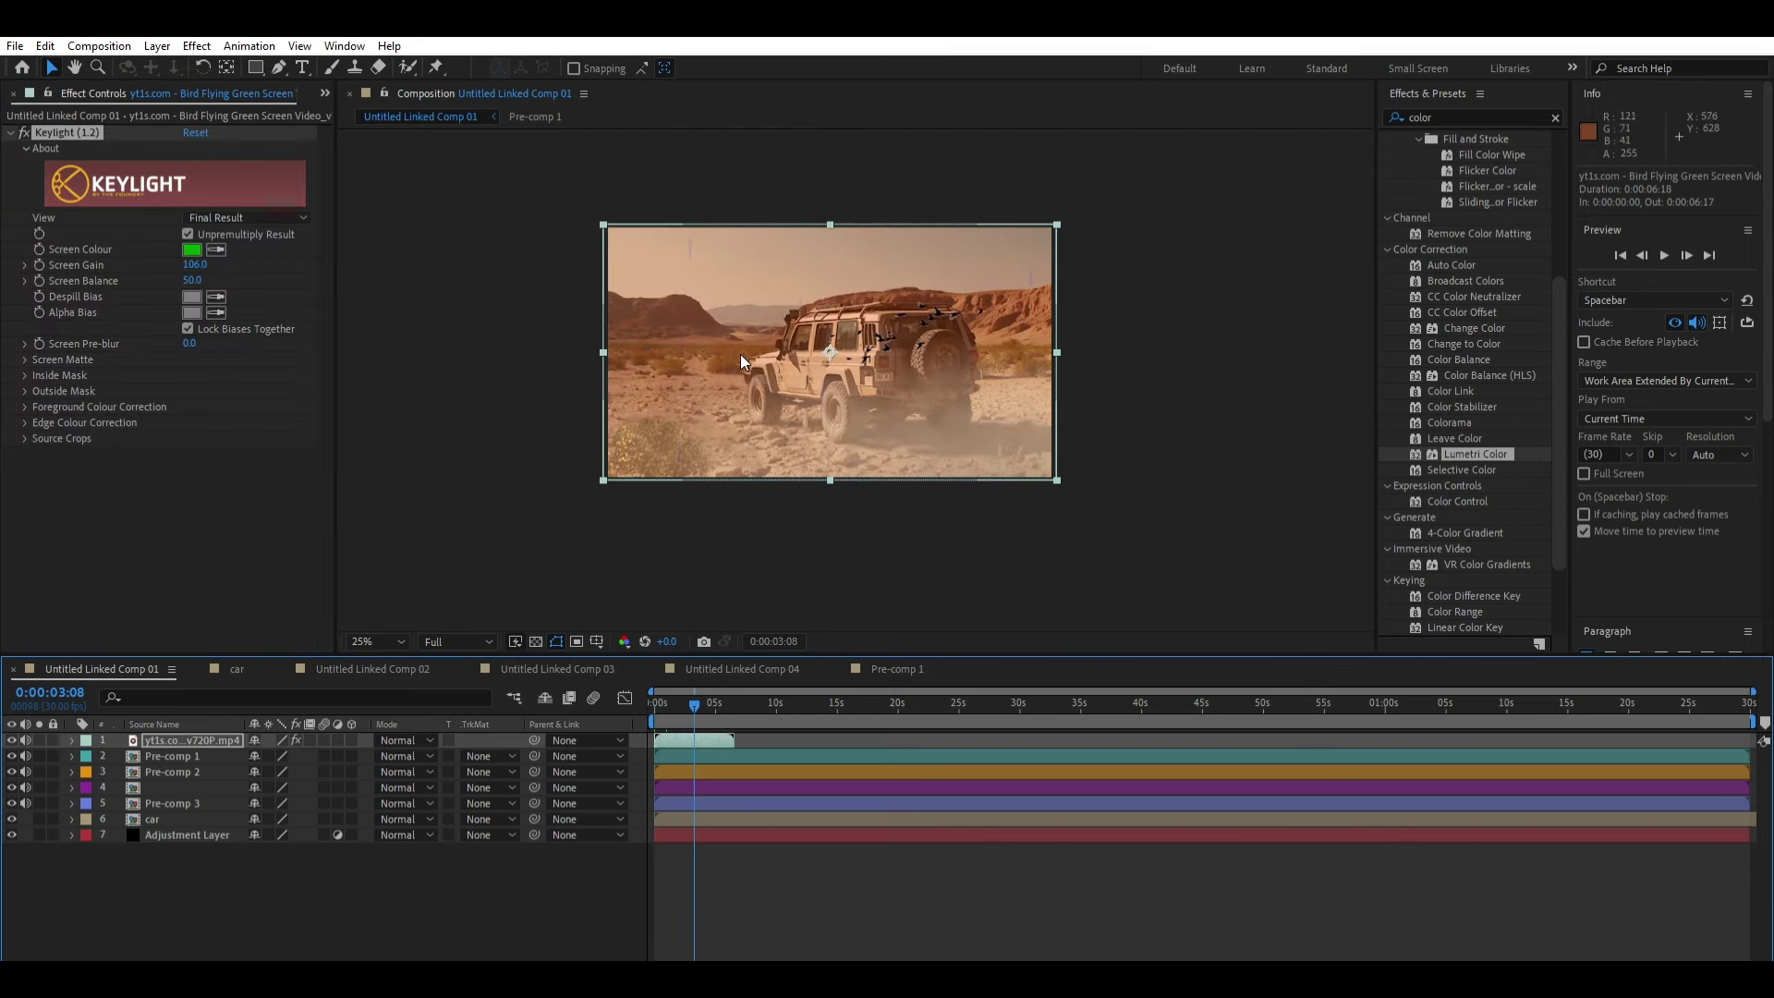
left_click_drag(693, 703, 679, 702)
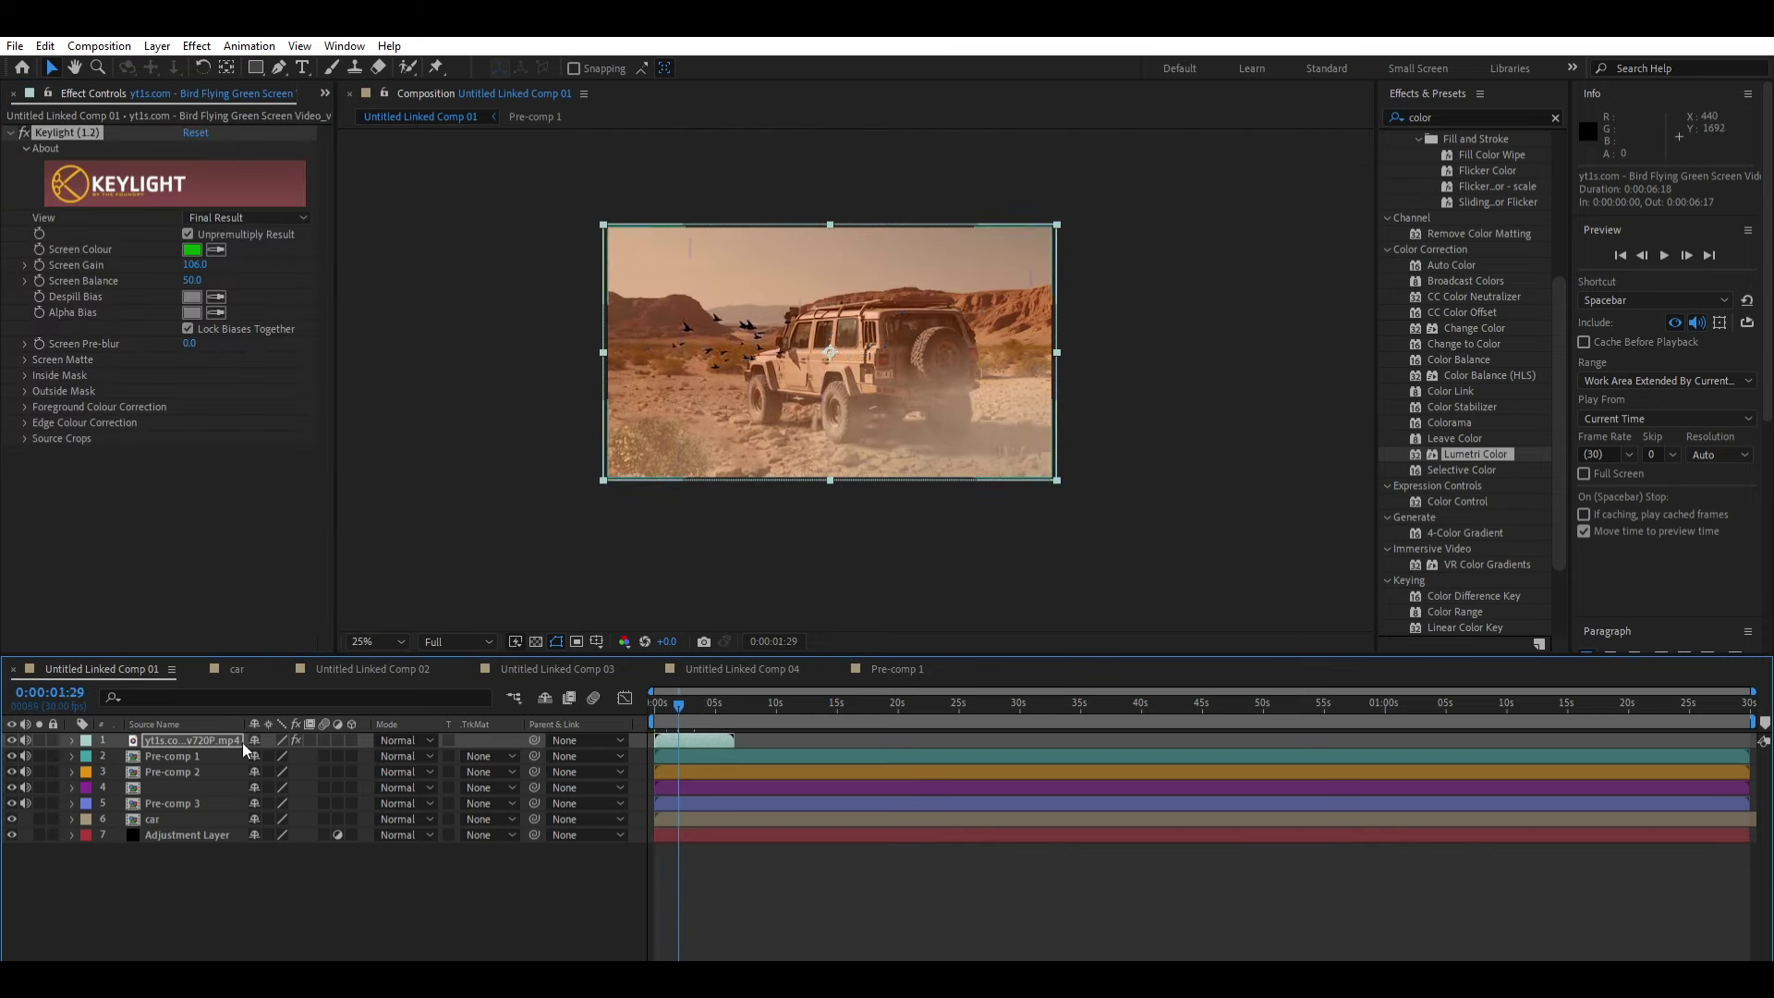
left_click_drag(243, 743, 194, 804)
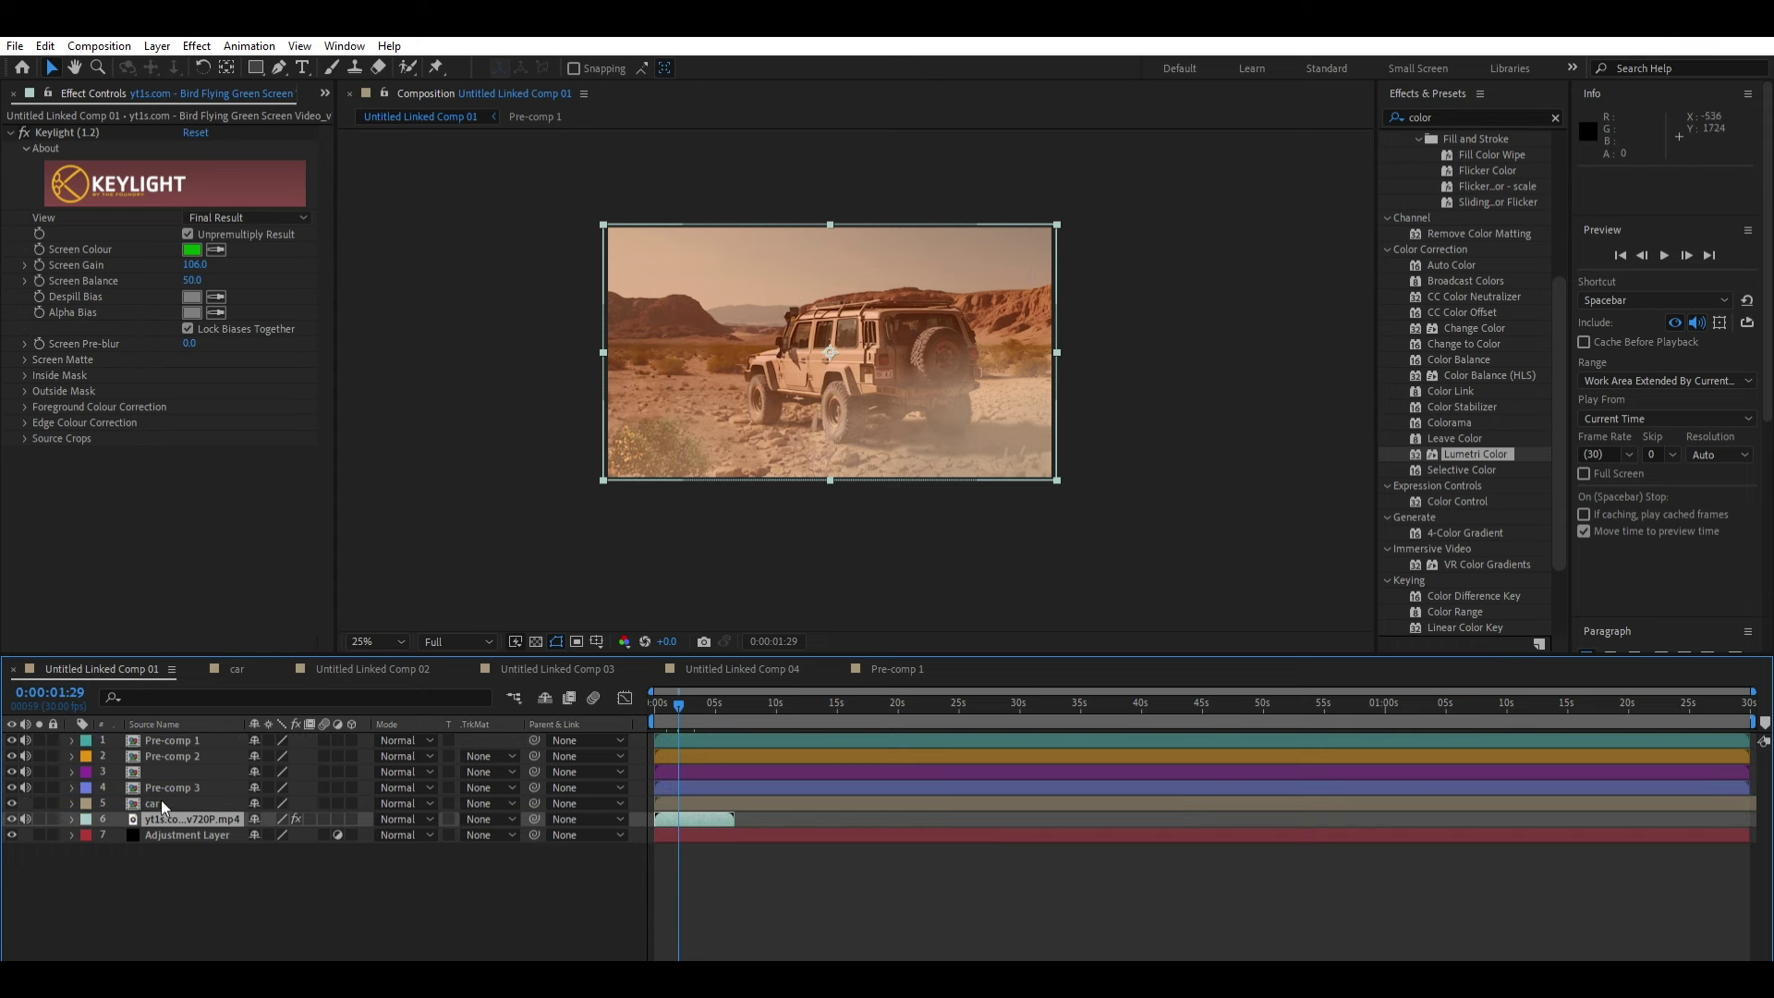
Step: Toggle the car layer to check the keyed birds, then open the car precomp
left_click(11, 803)
left_click(11, 803)
left_click(11, 803)
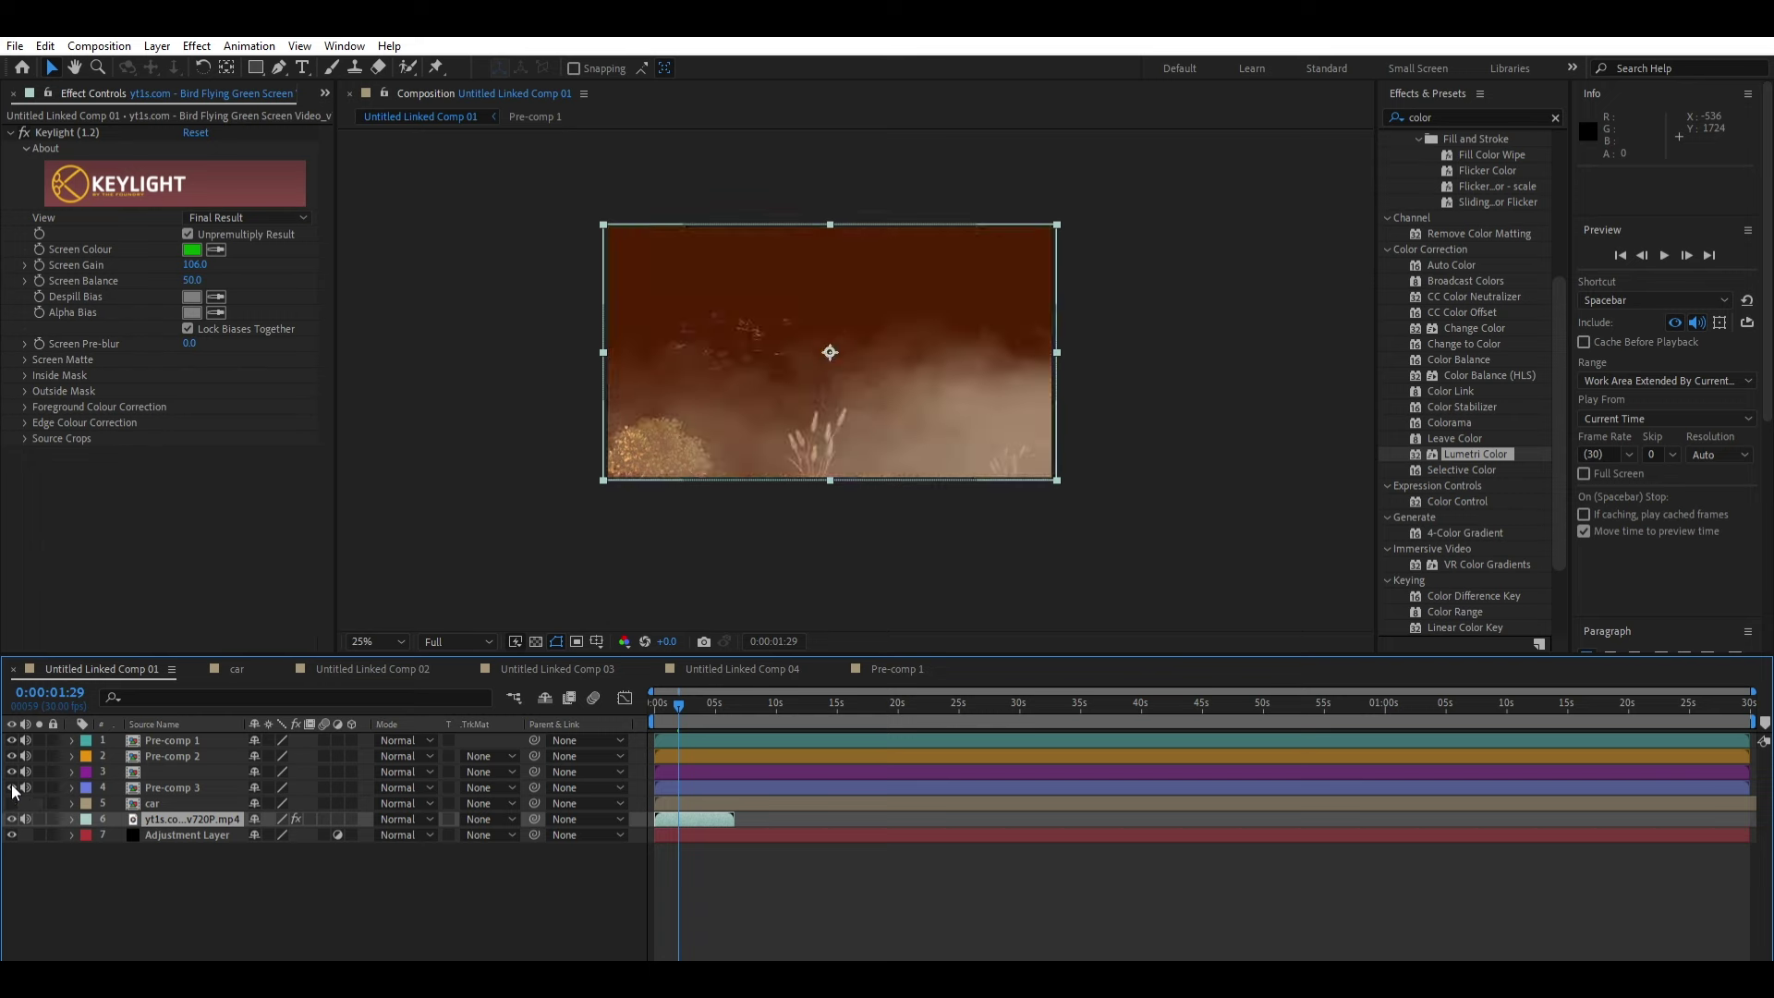
left_click(11, 803)
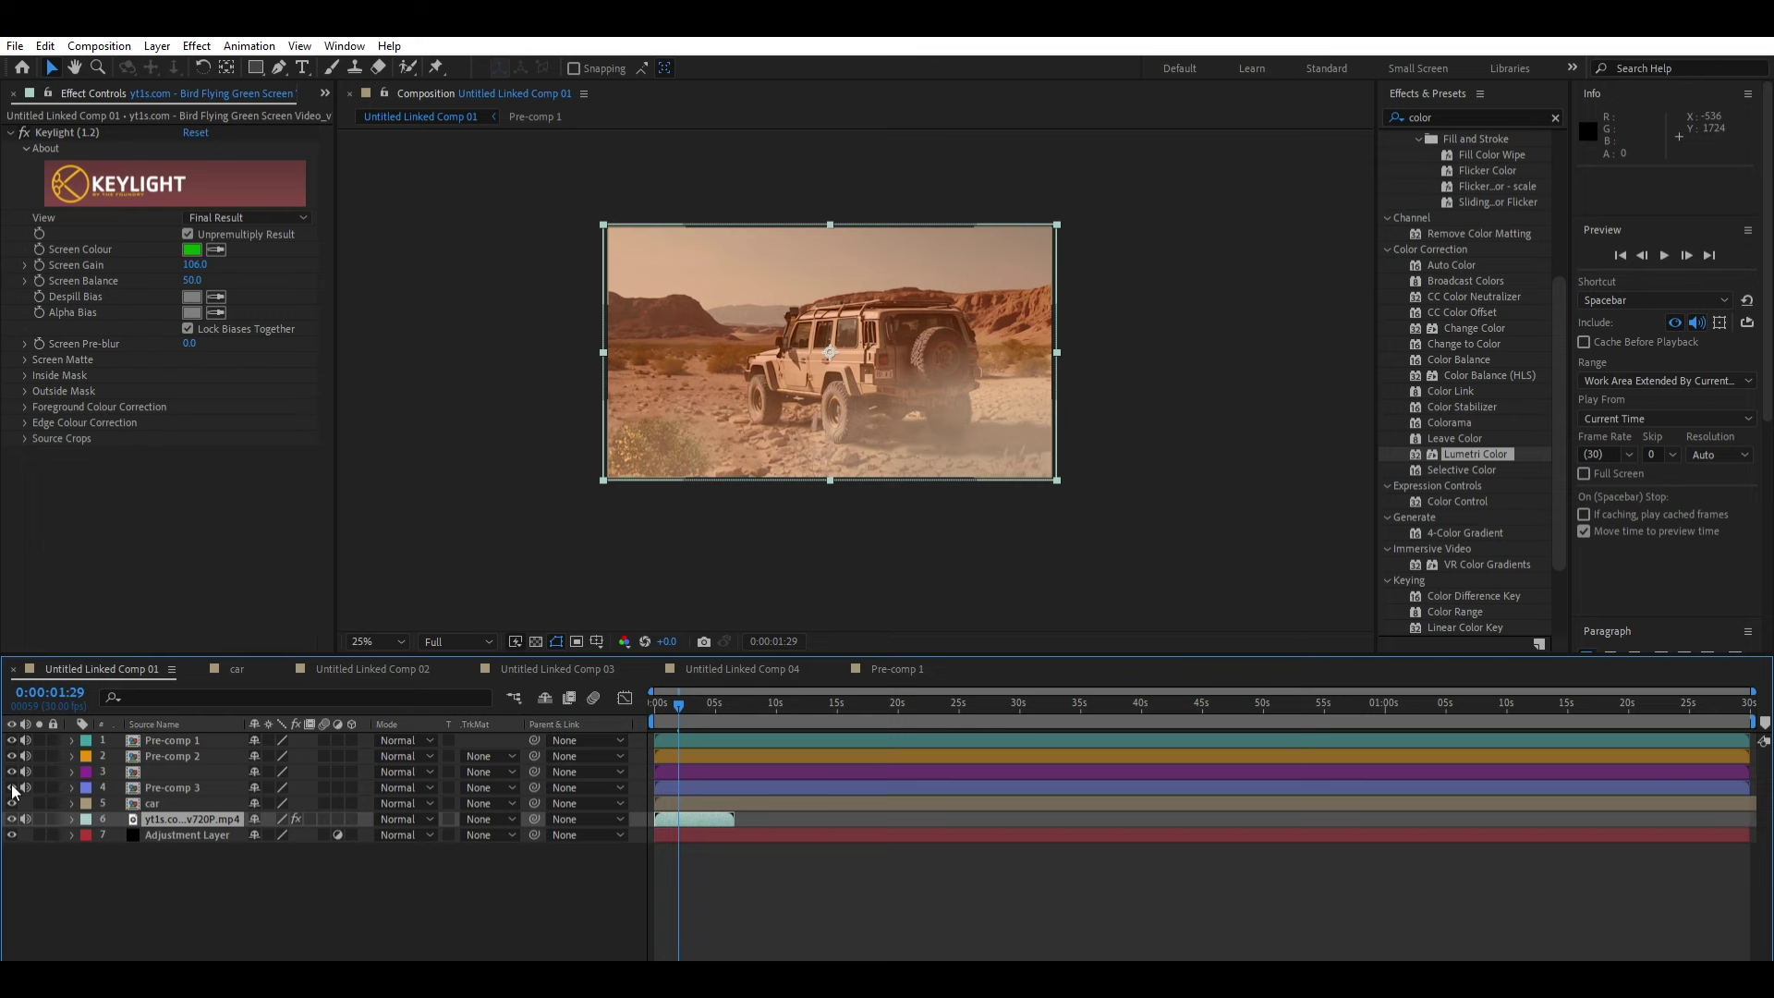
double_click(695, 800)
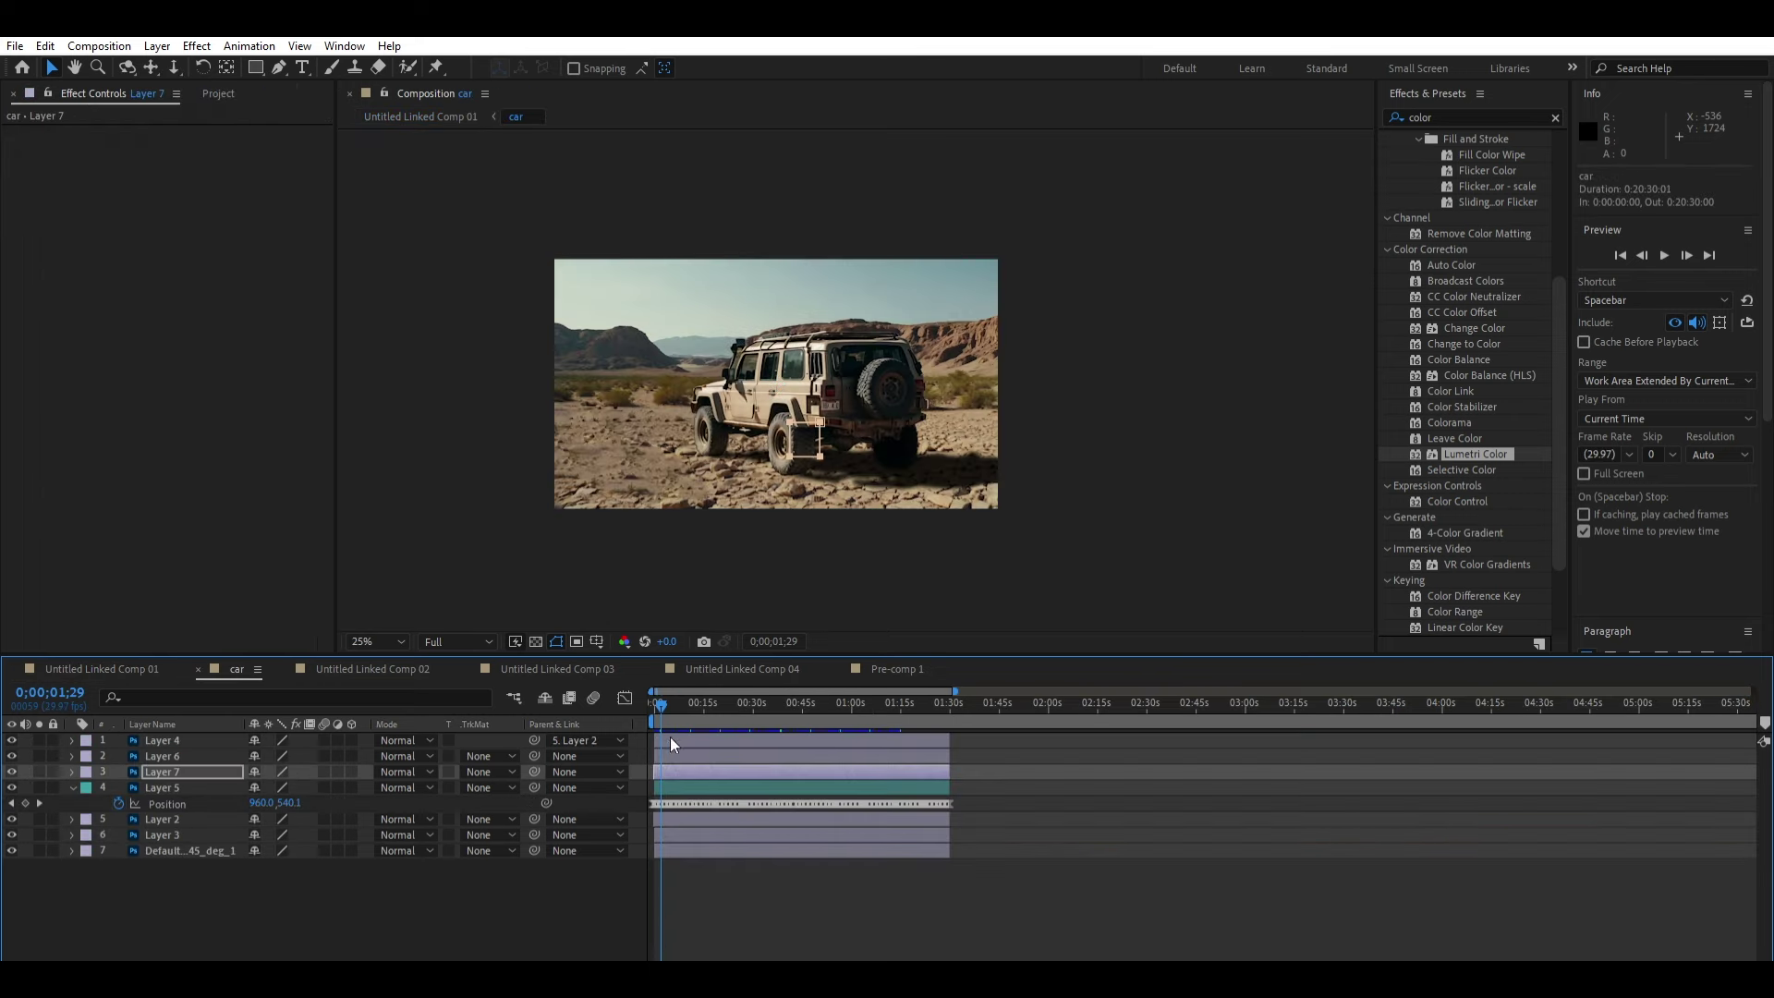
Step: Paste the keyed bird layer into the car precomp, just above its bottom layer
left_click(111, 668)
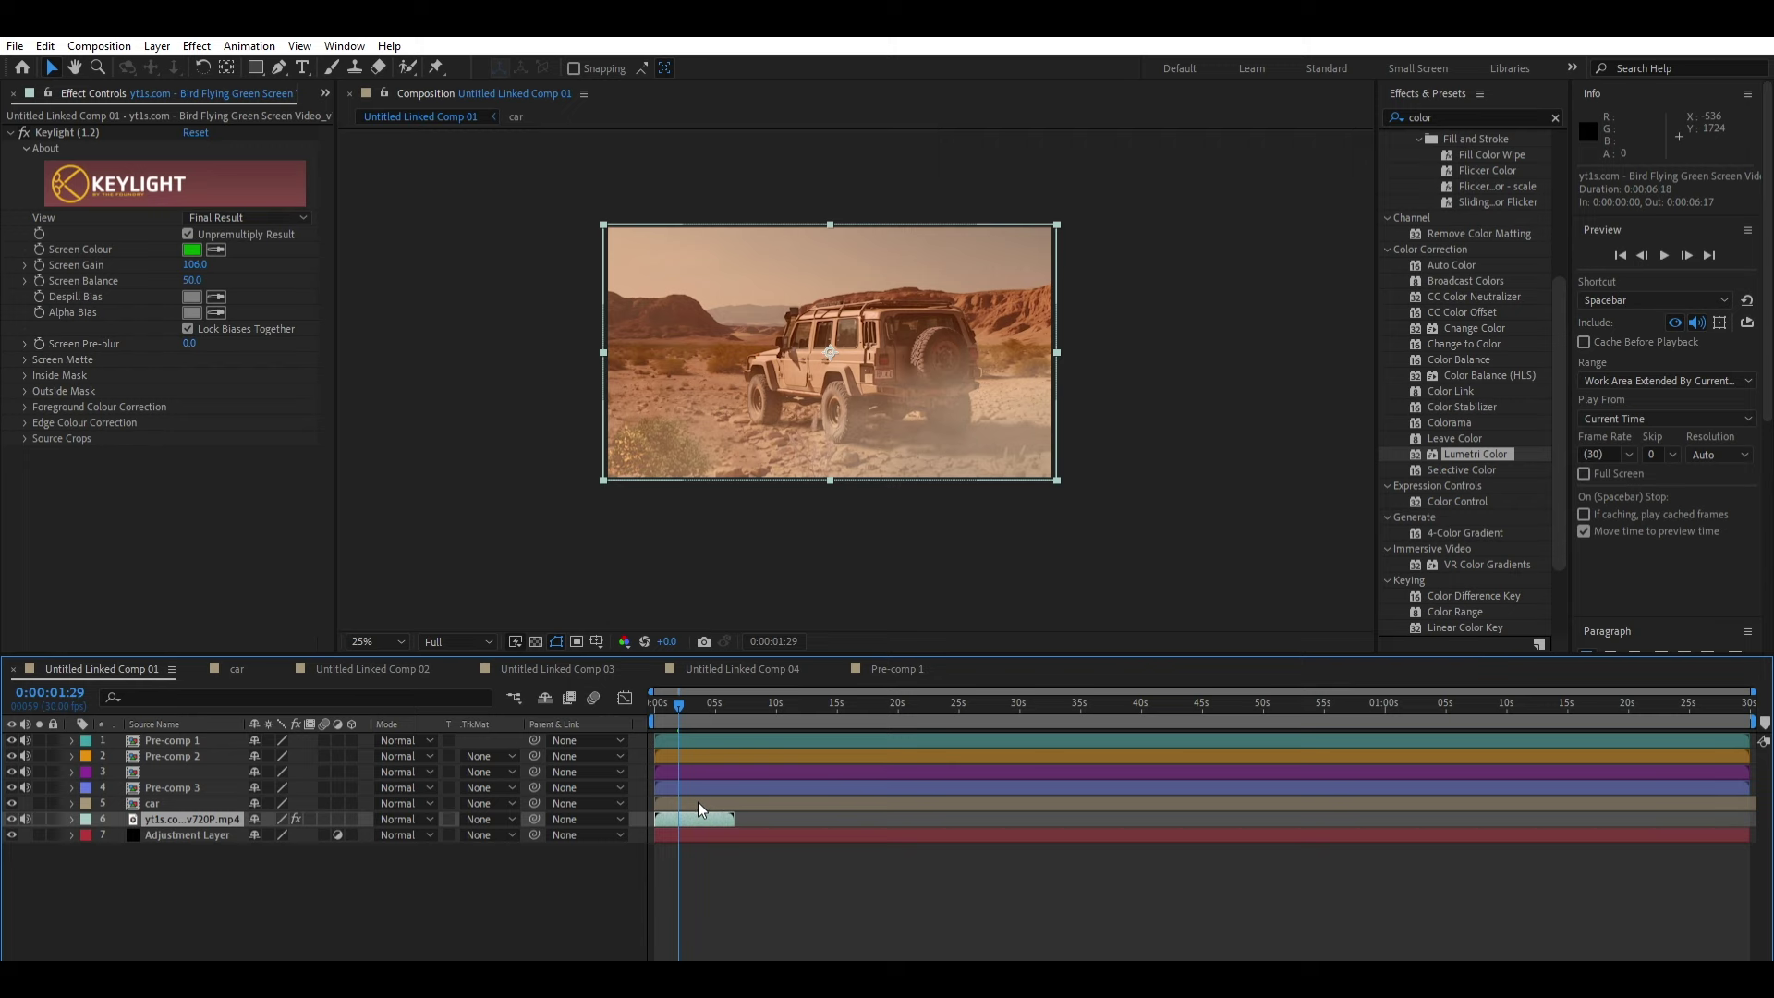
key("ctrl+c")
left_click(379, 668)
left_click(237, 668)
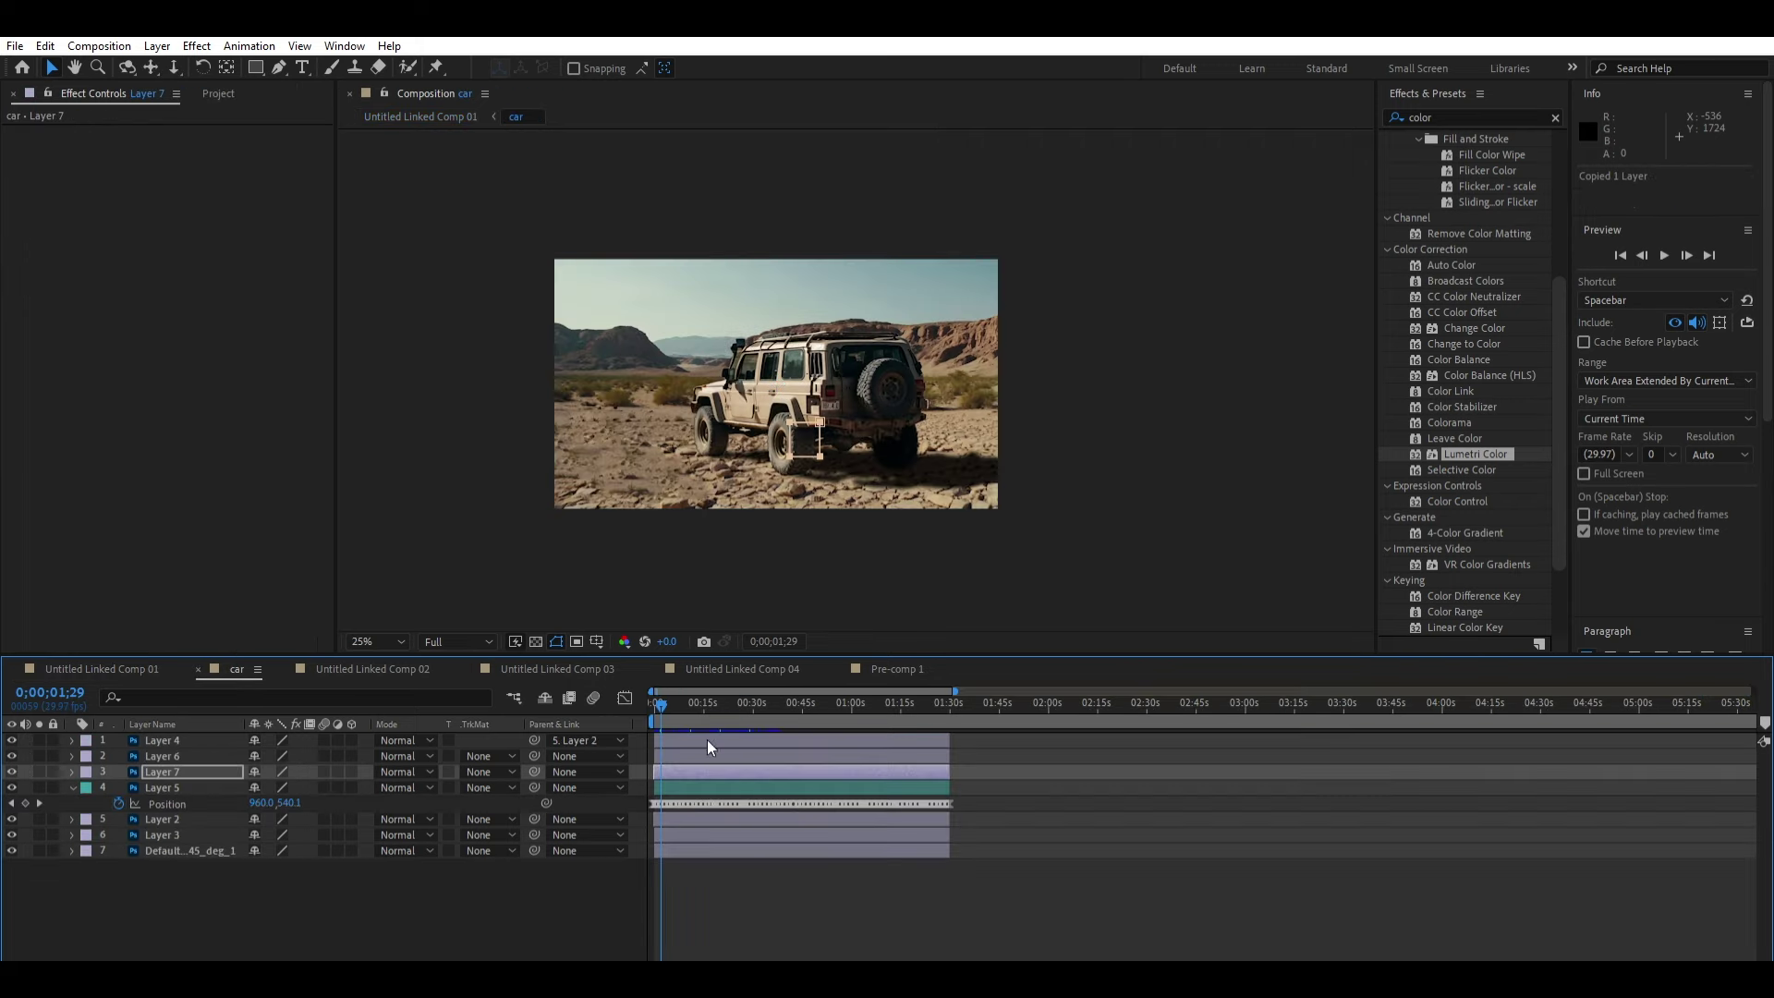
left_click_drag(661, 693, 630, 690)
left_click(708, 856)
key("ctrl+v")
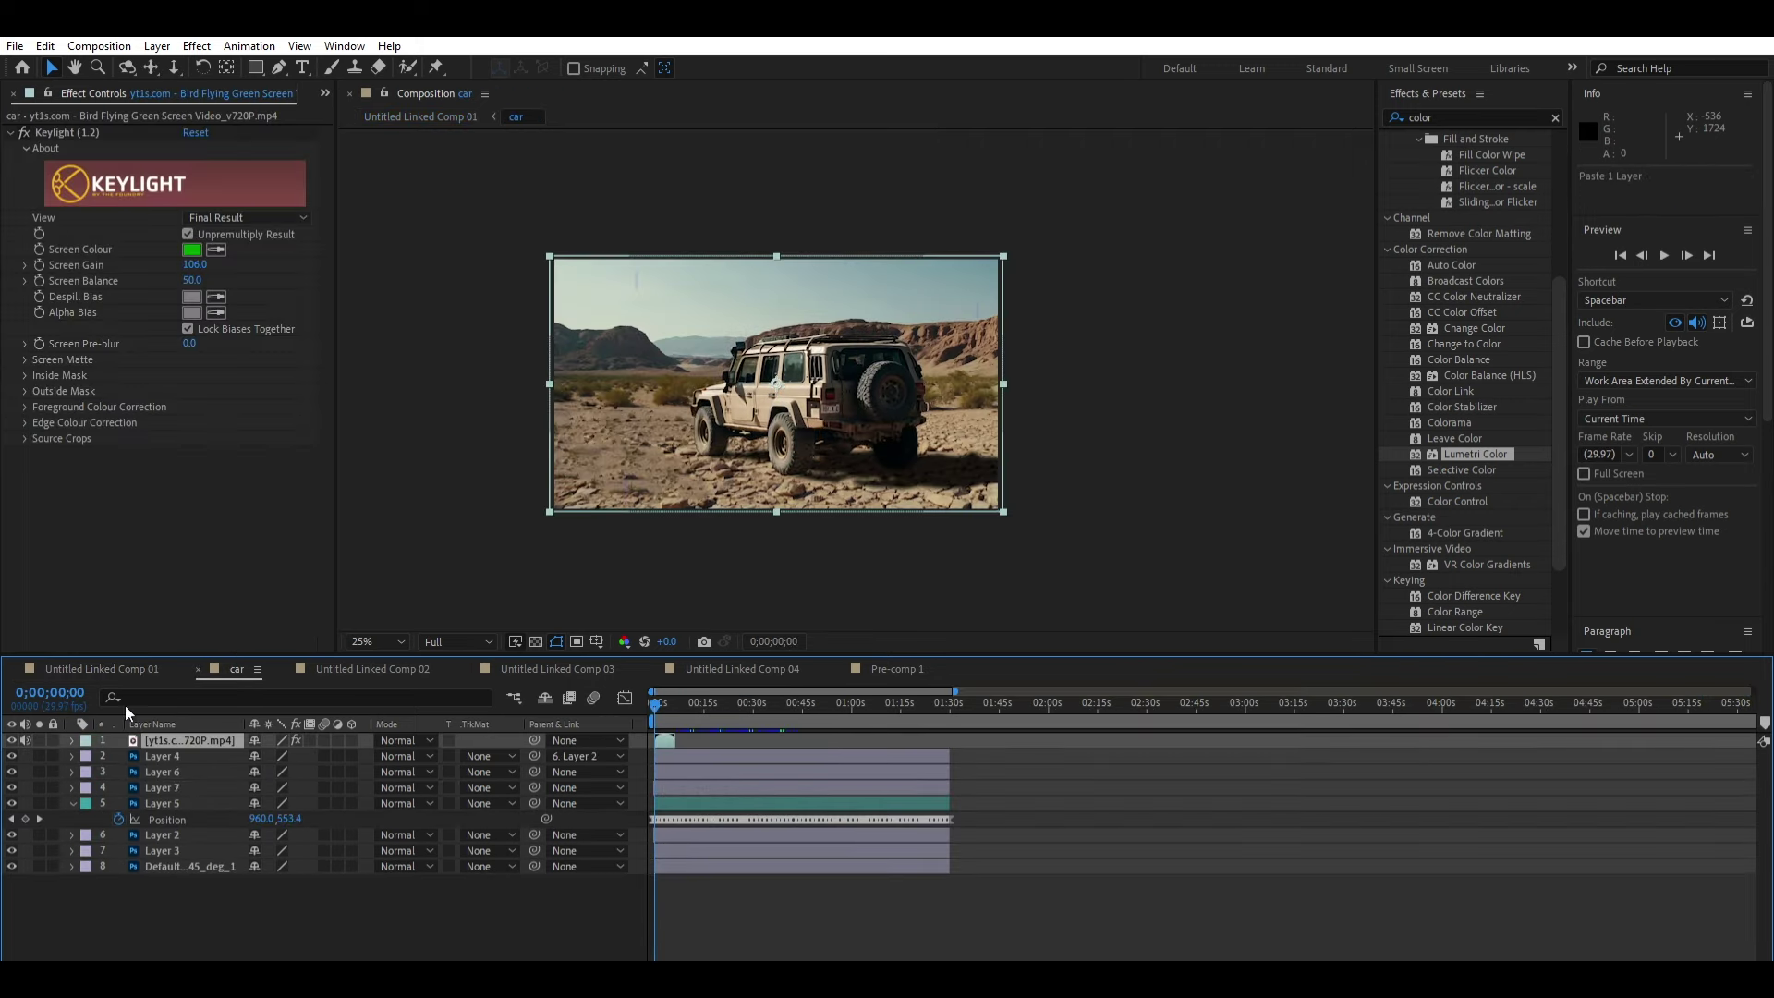
left_click_drag(162, 740, 170, 859)
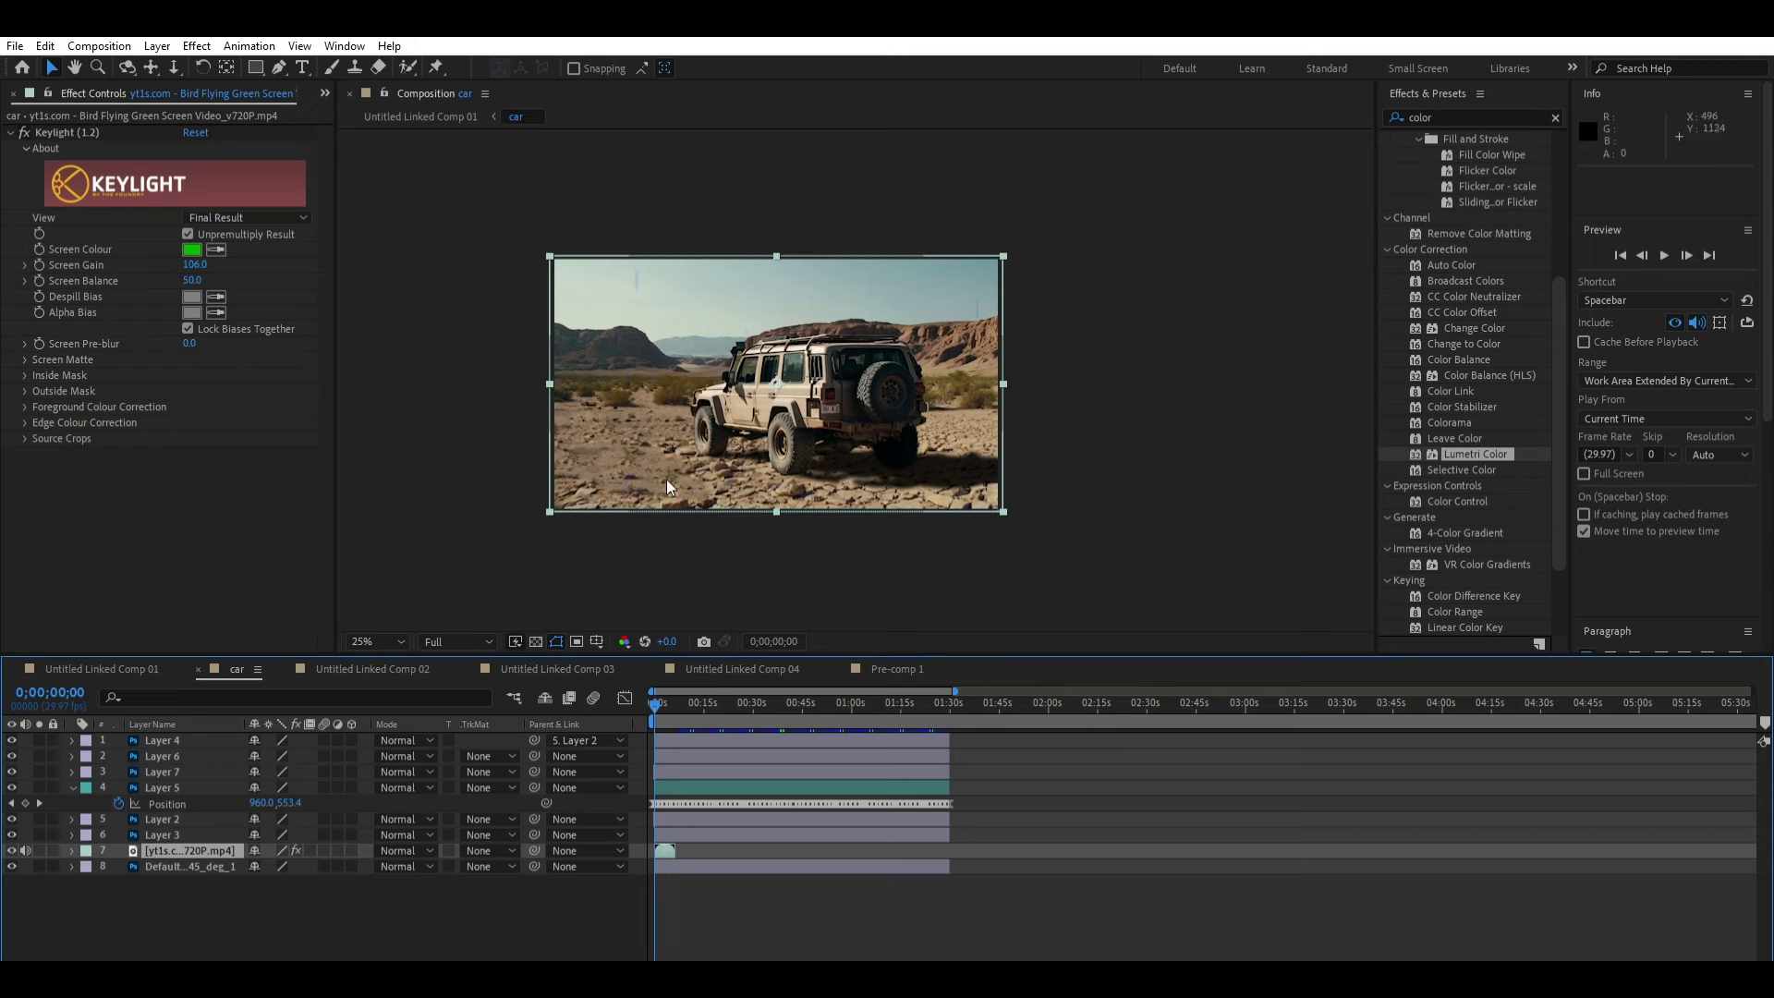
Step: Preview the birds and position them in the upper-left sky
key("space")
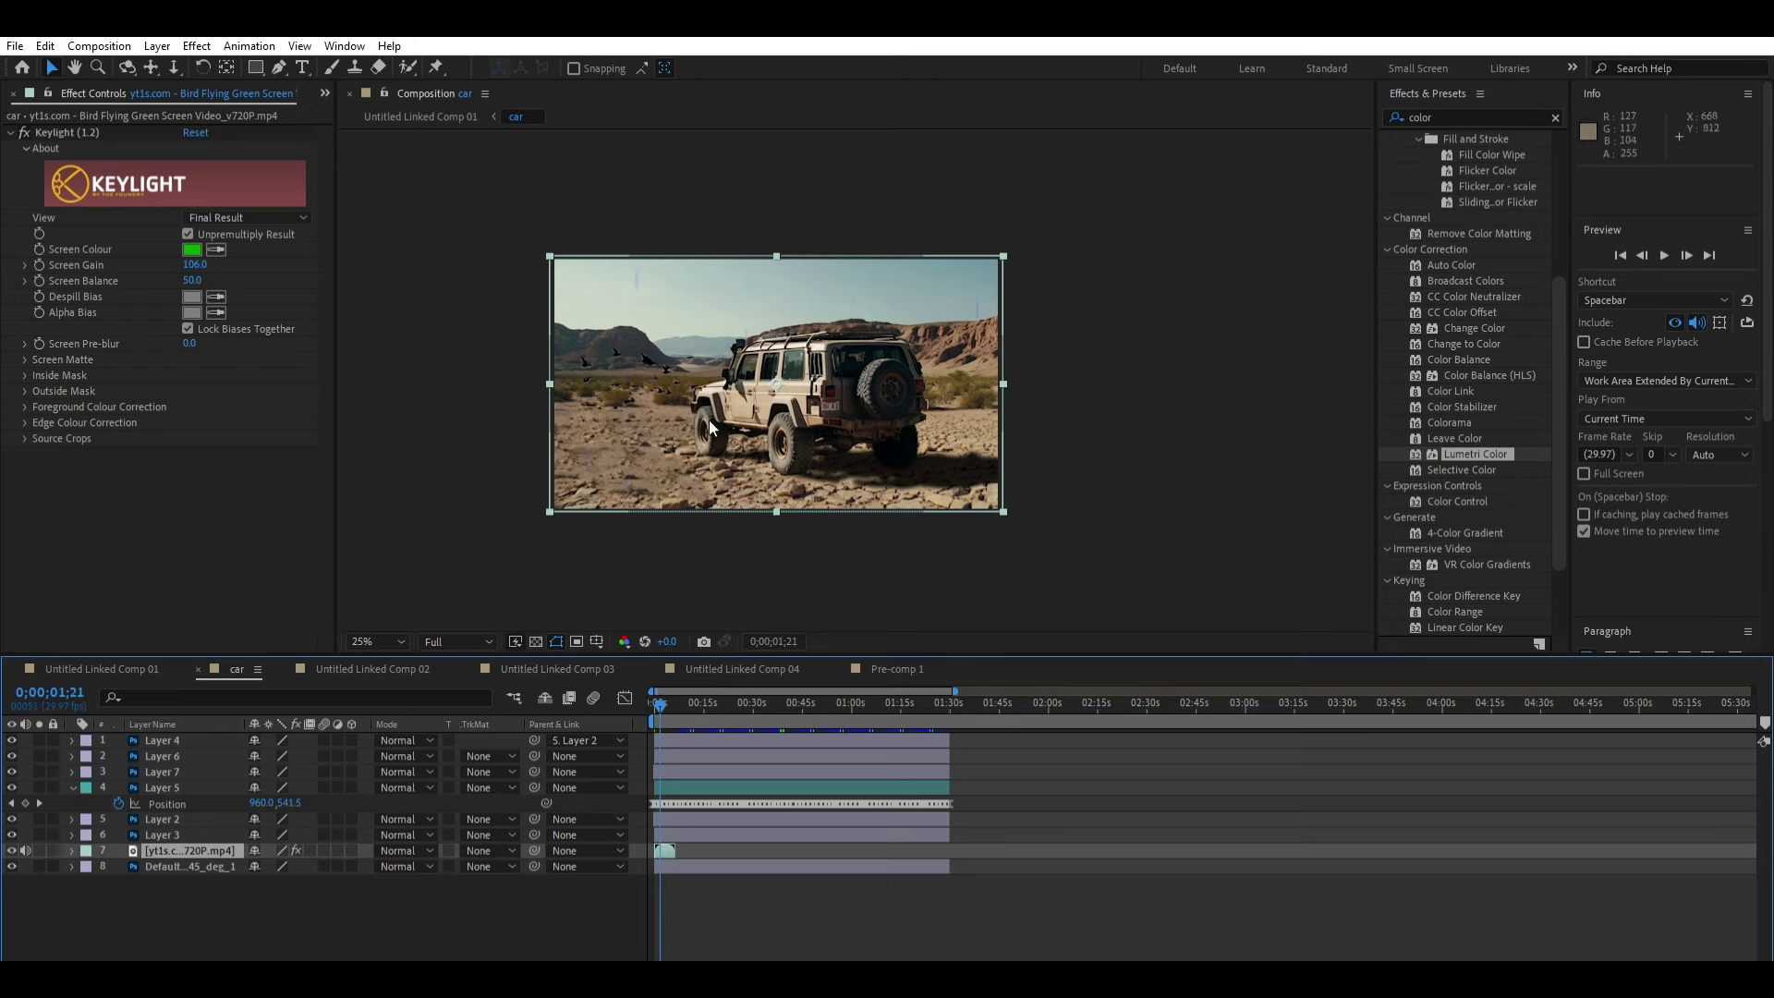
scroll(723, 350, "up", 4)
scroll(723, 350, "down", 4)
scroll(696, 347, "up", 4)
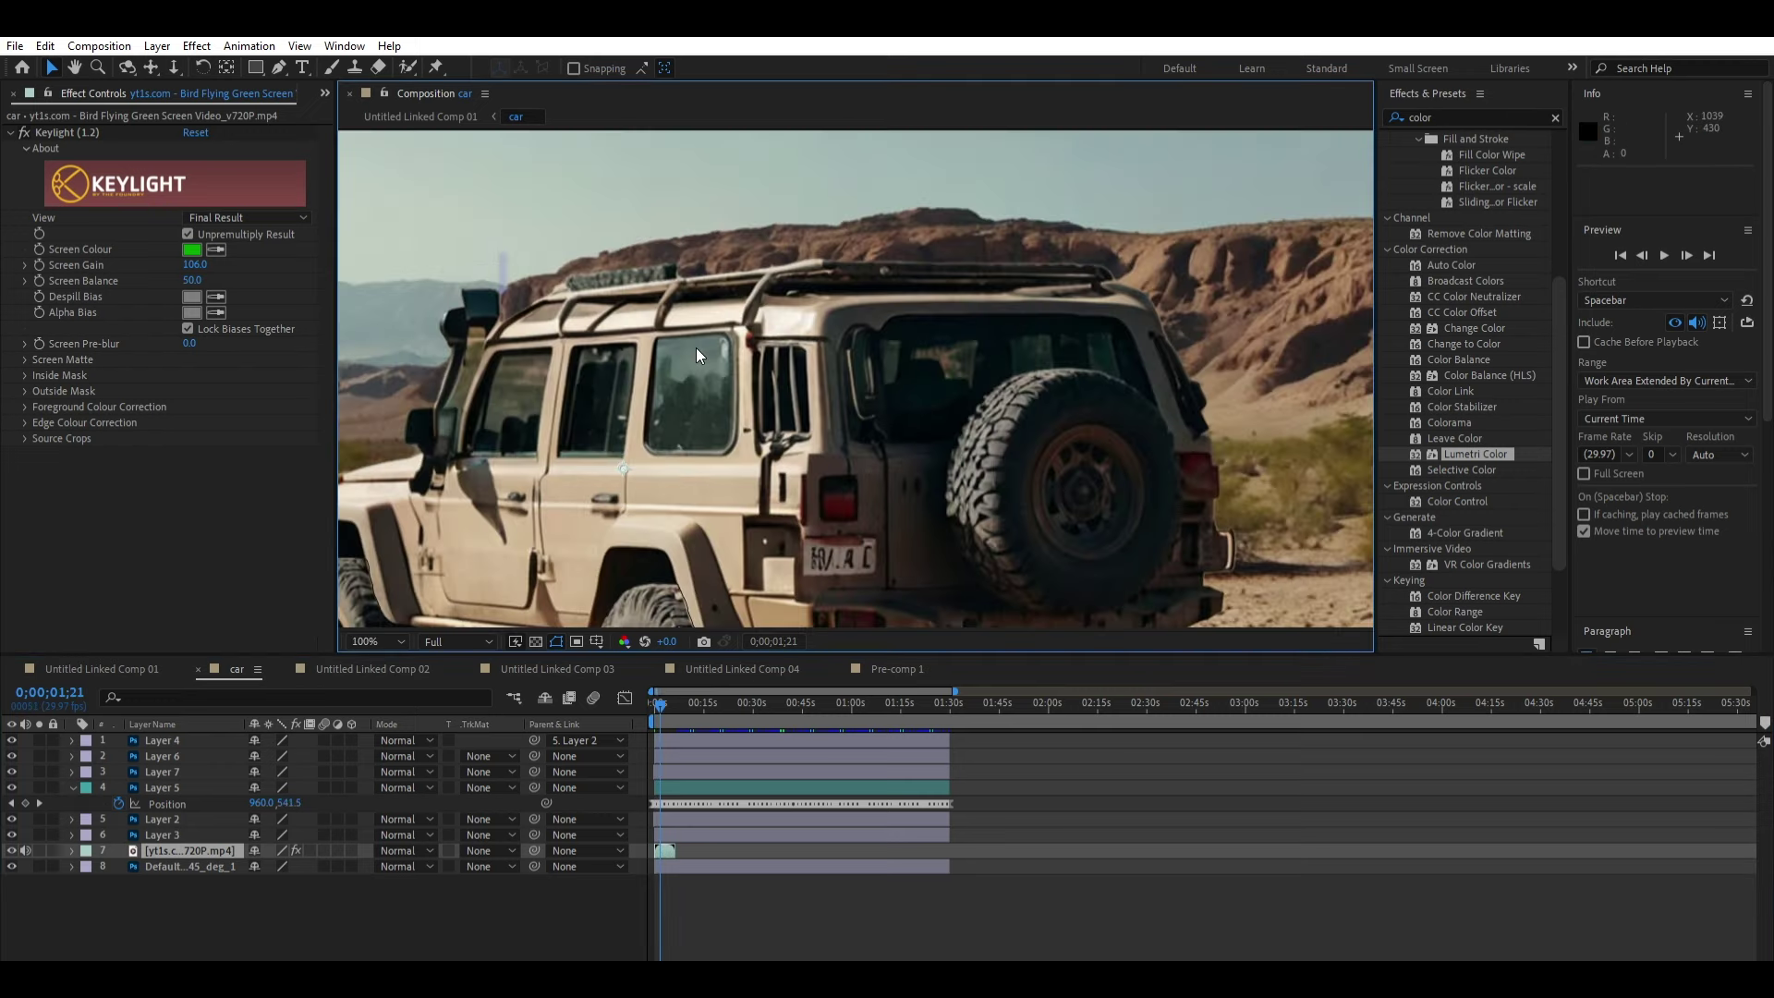
left_click_drag(473, 442, 1004, 361)
left_click_drag(641, 328, 751, 177)
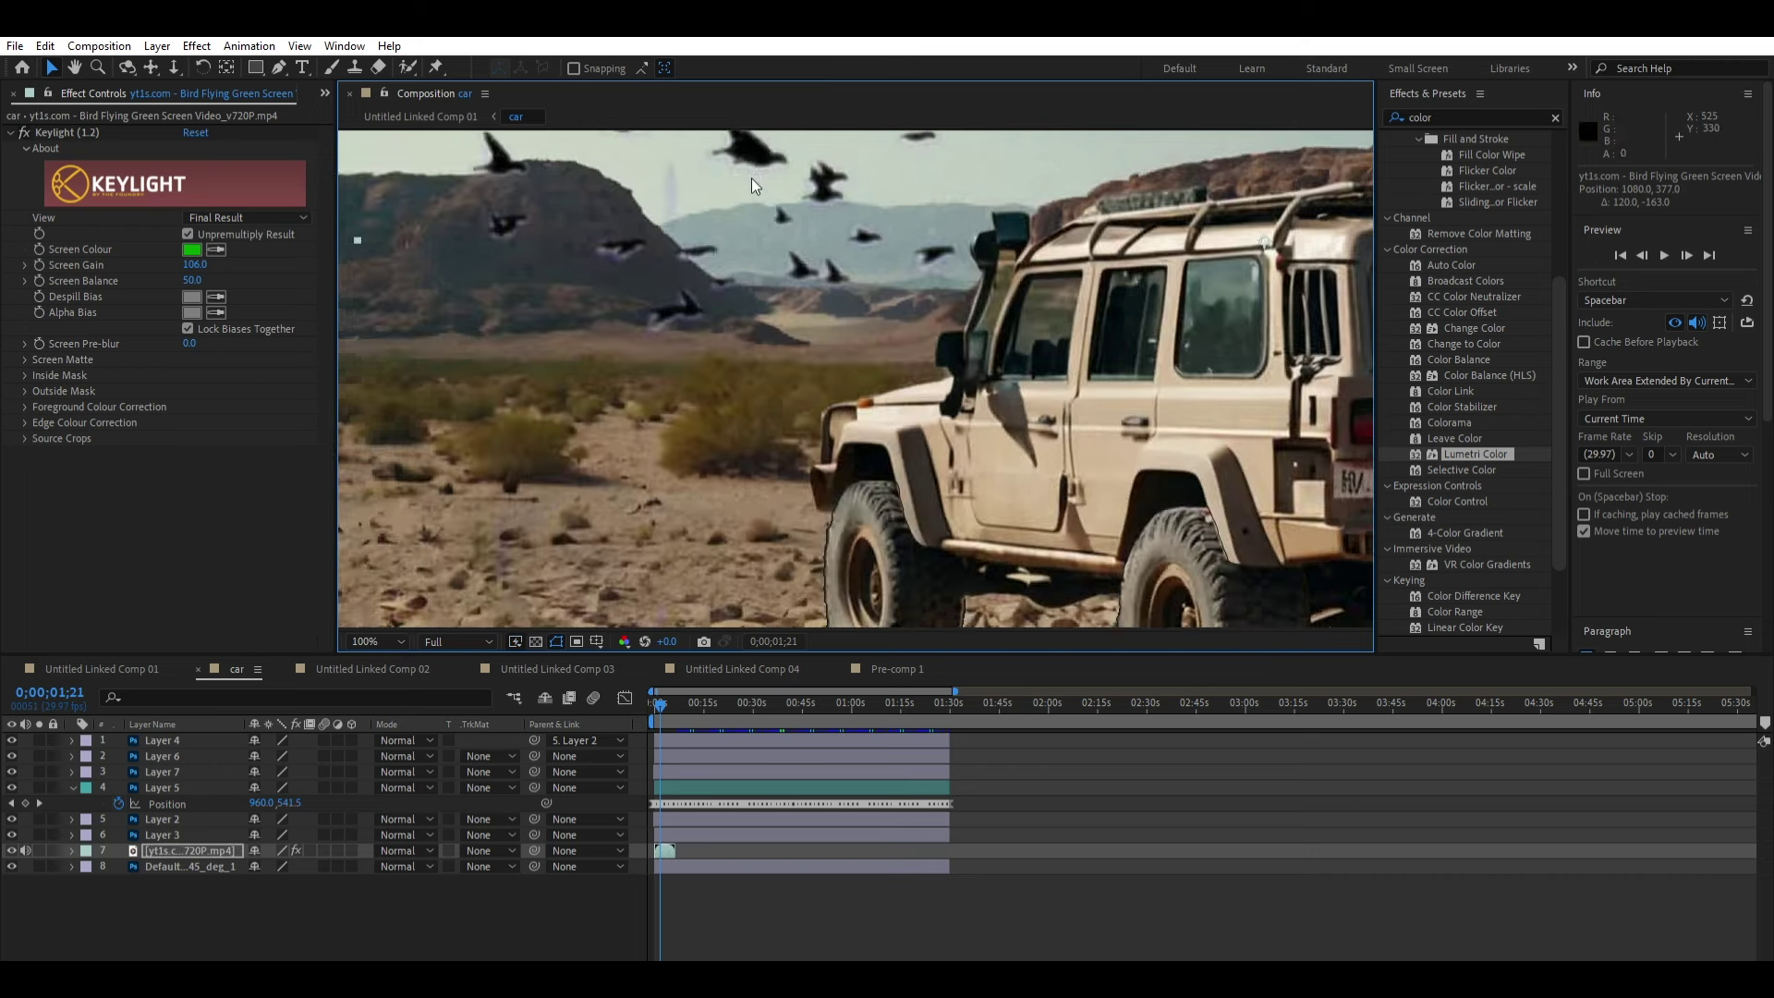
scroll(1116, 342, "down", 4)
left_click_drag(1117, 342, 800, 331)
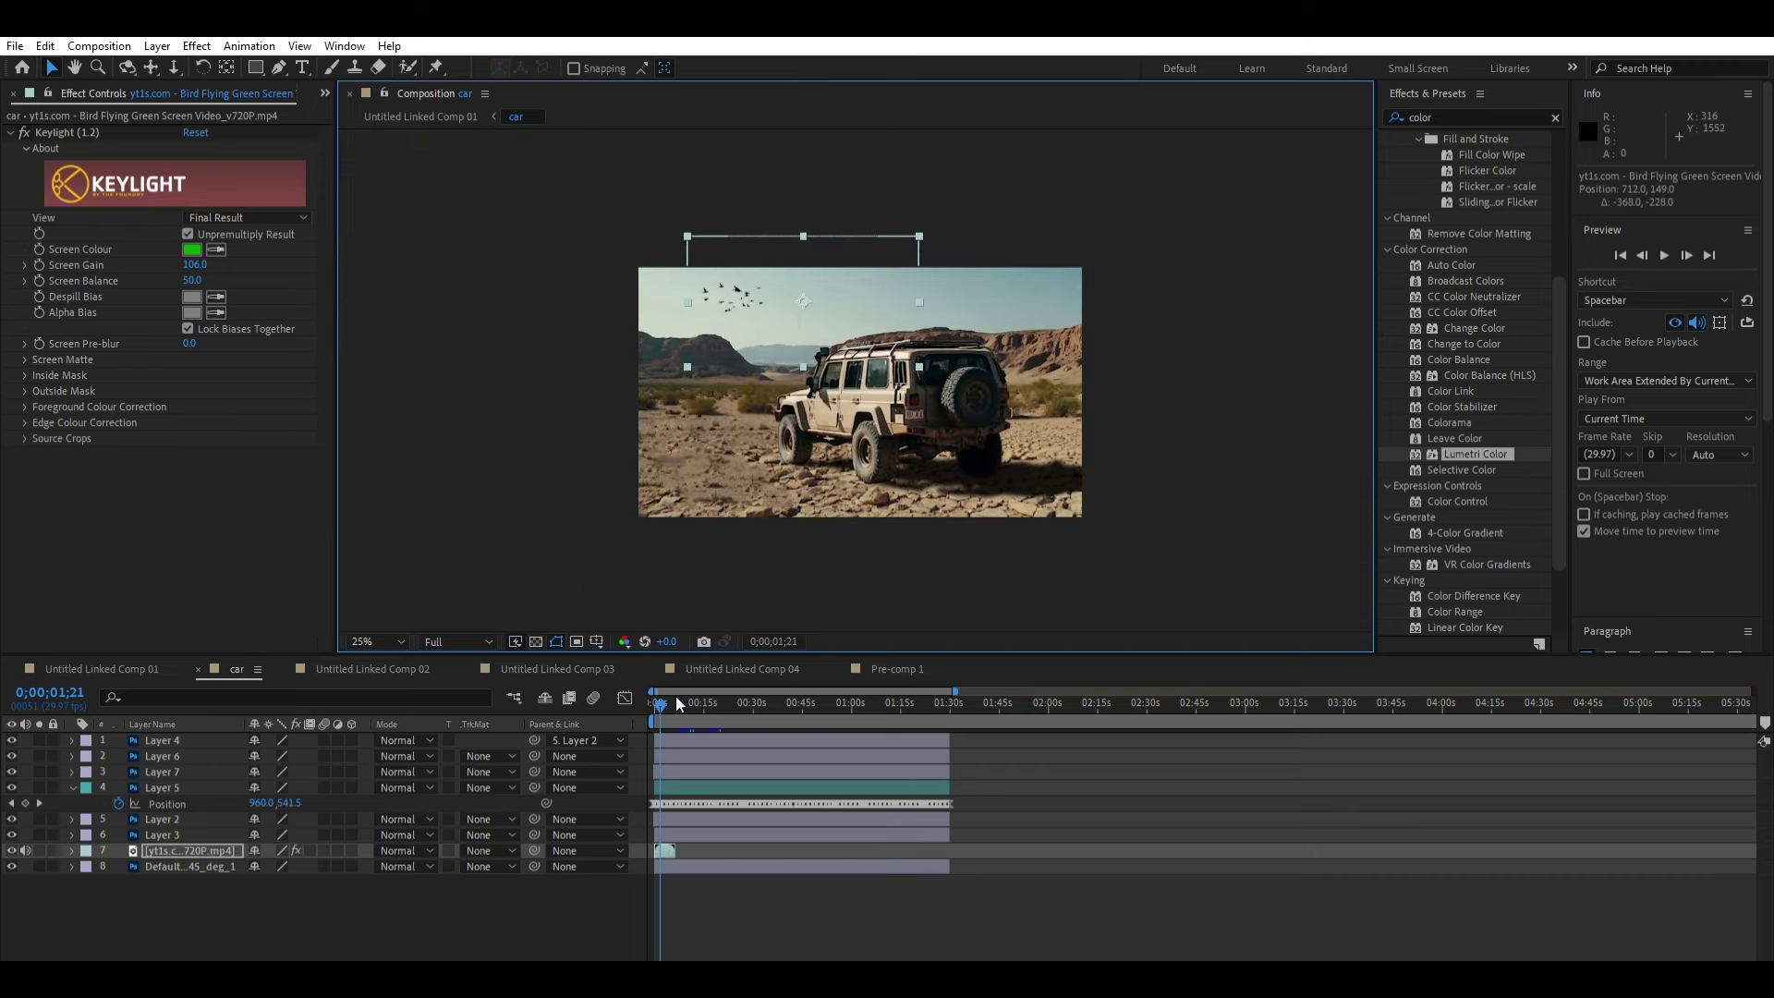
Step: Enlarge the bird flock and preview it from the start of the comp
left_click(634, 685)
key("Home")
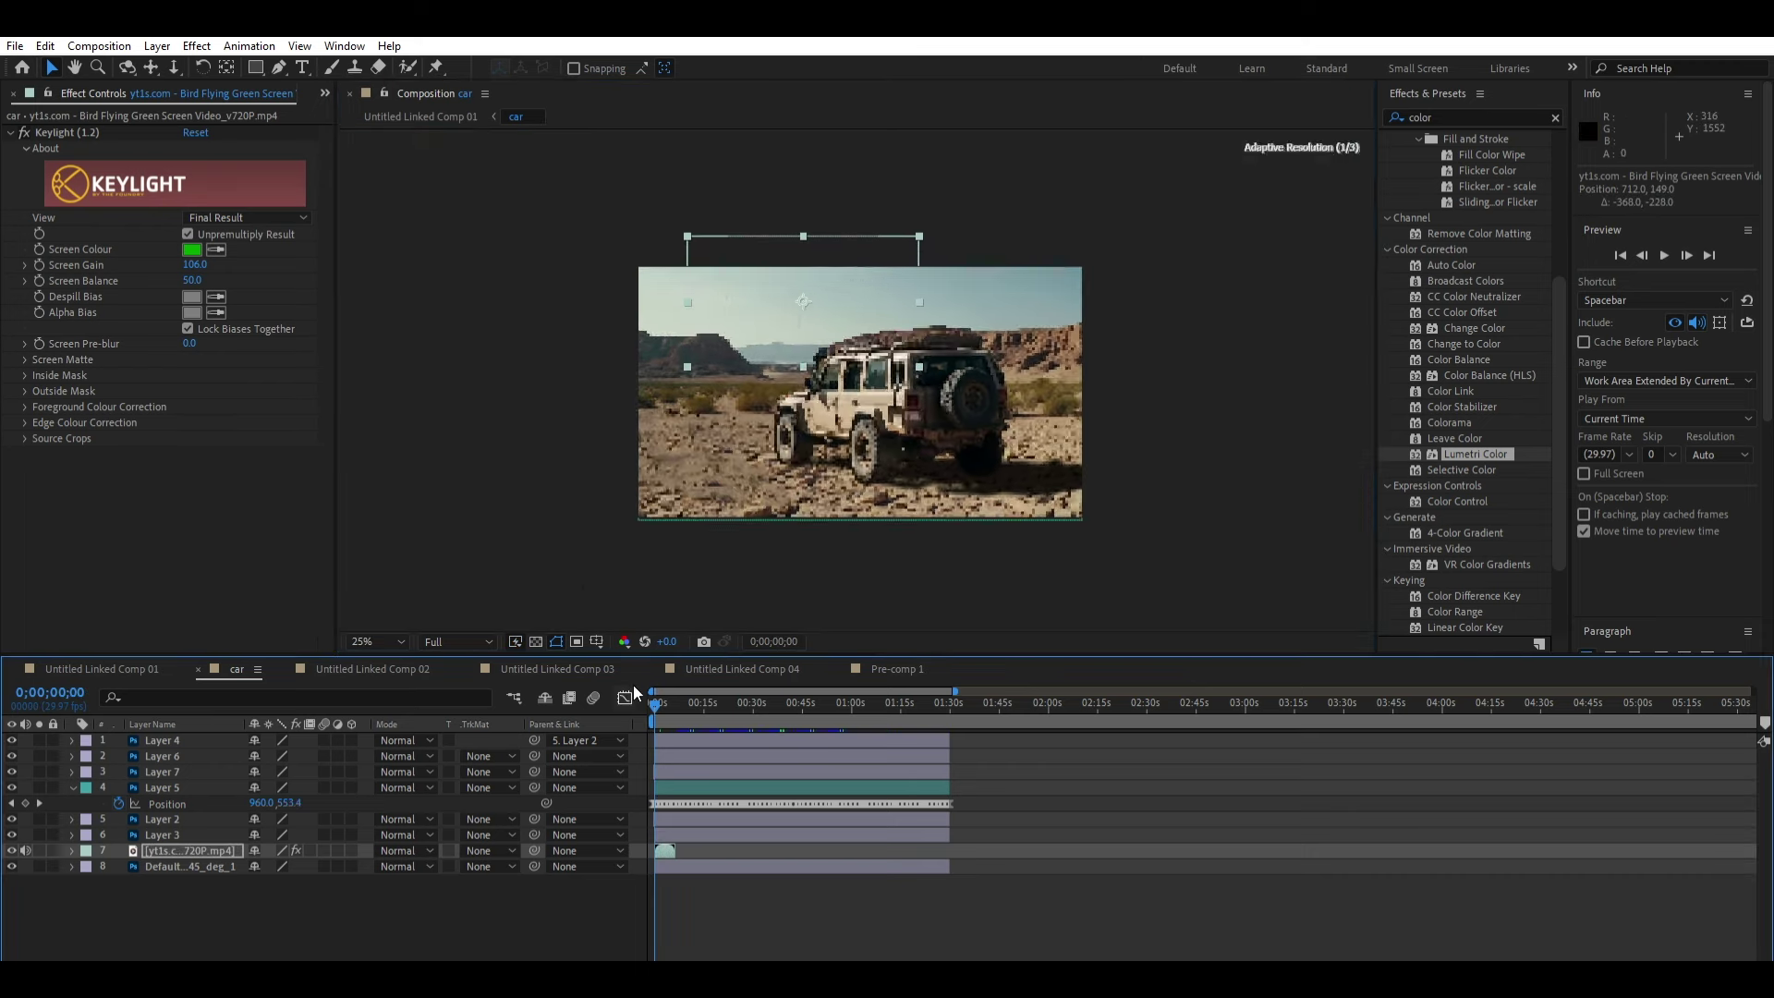
key("space")
key("space")
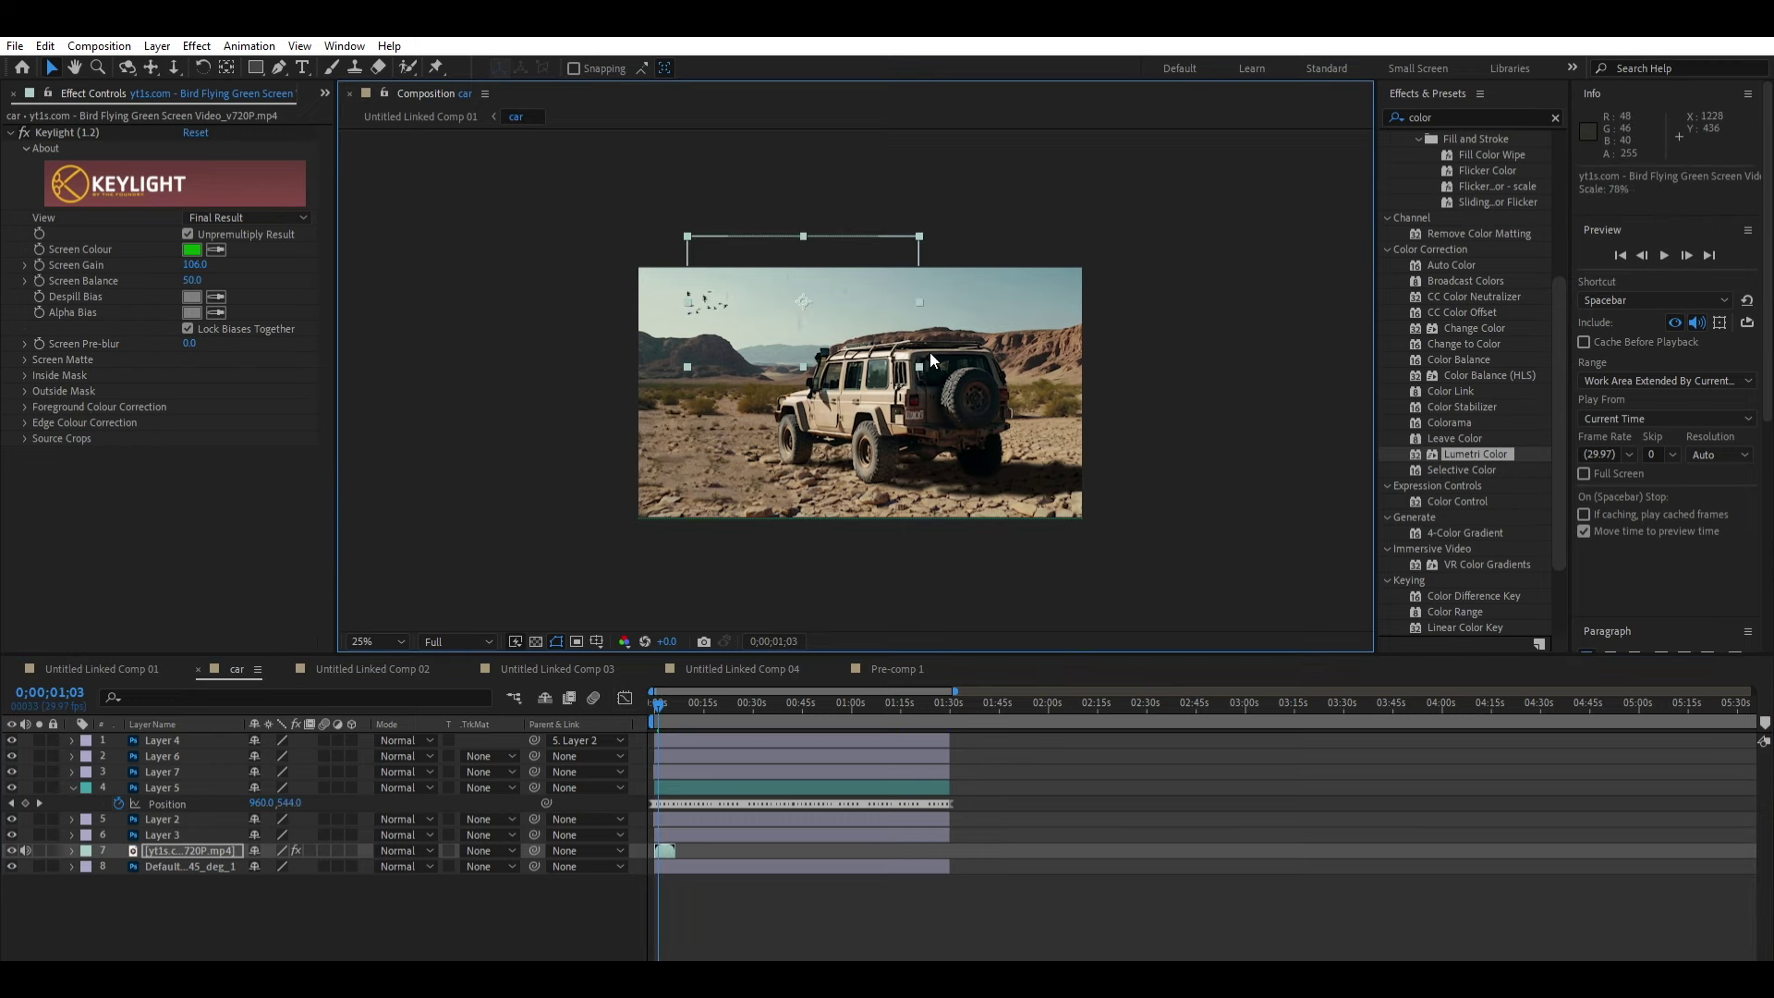
mouse_move(919, 367)
left_mouse_down()
mouse_move(1057, 412)
mouse_move(1001, 393)
left_mouse_up()
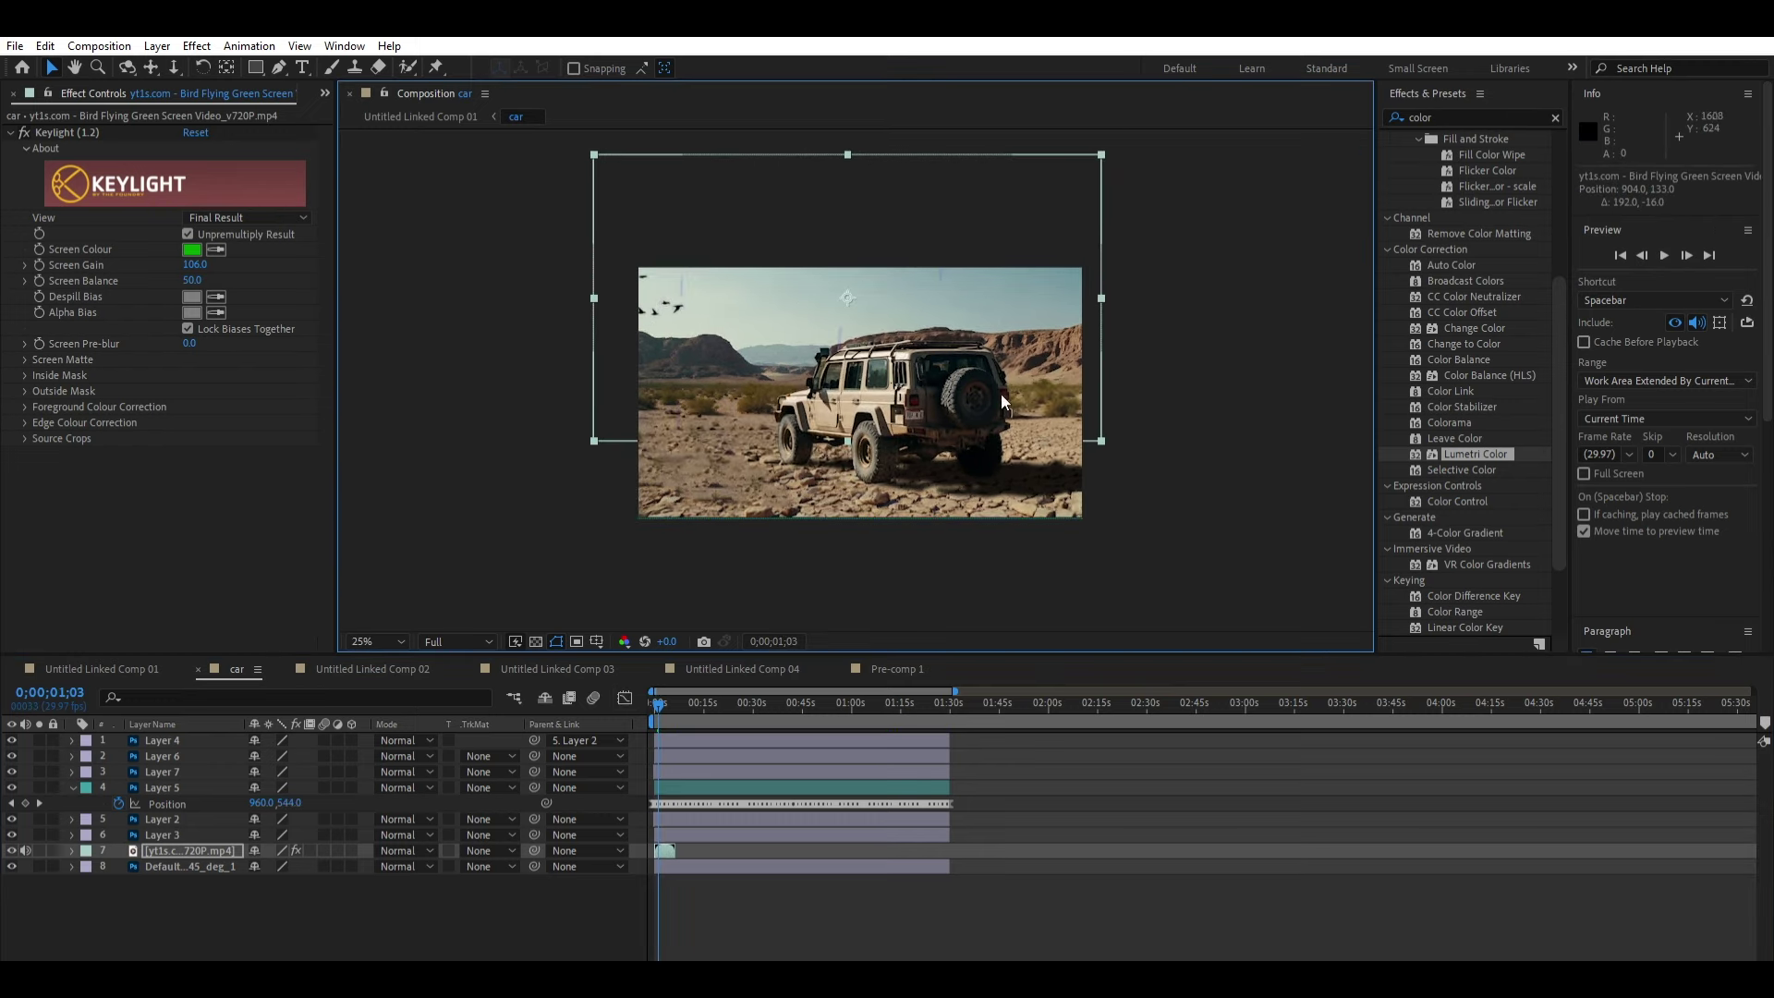
key("space")
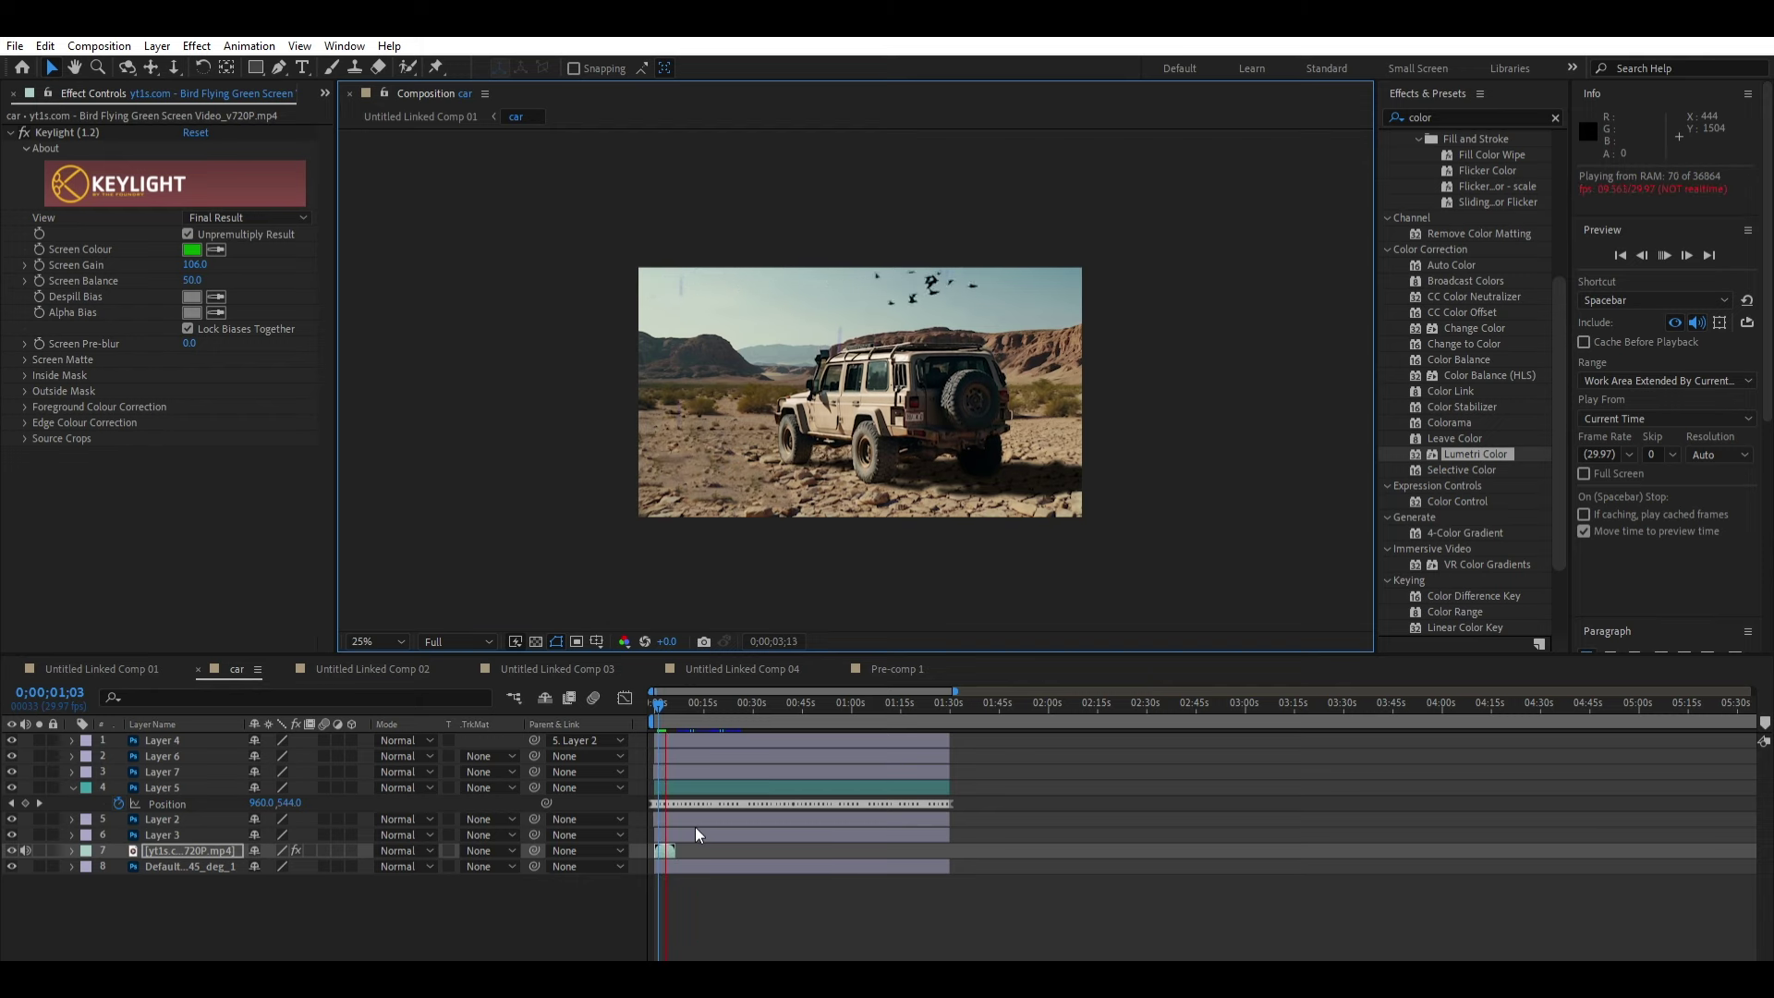
key("space")
Step: Zoom in on the birds and raise Keylight's Screen Gain in Effect Controls
scroll(1125, 237, "up", 4)
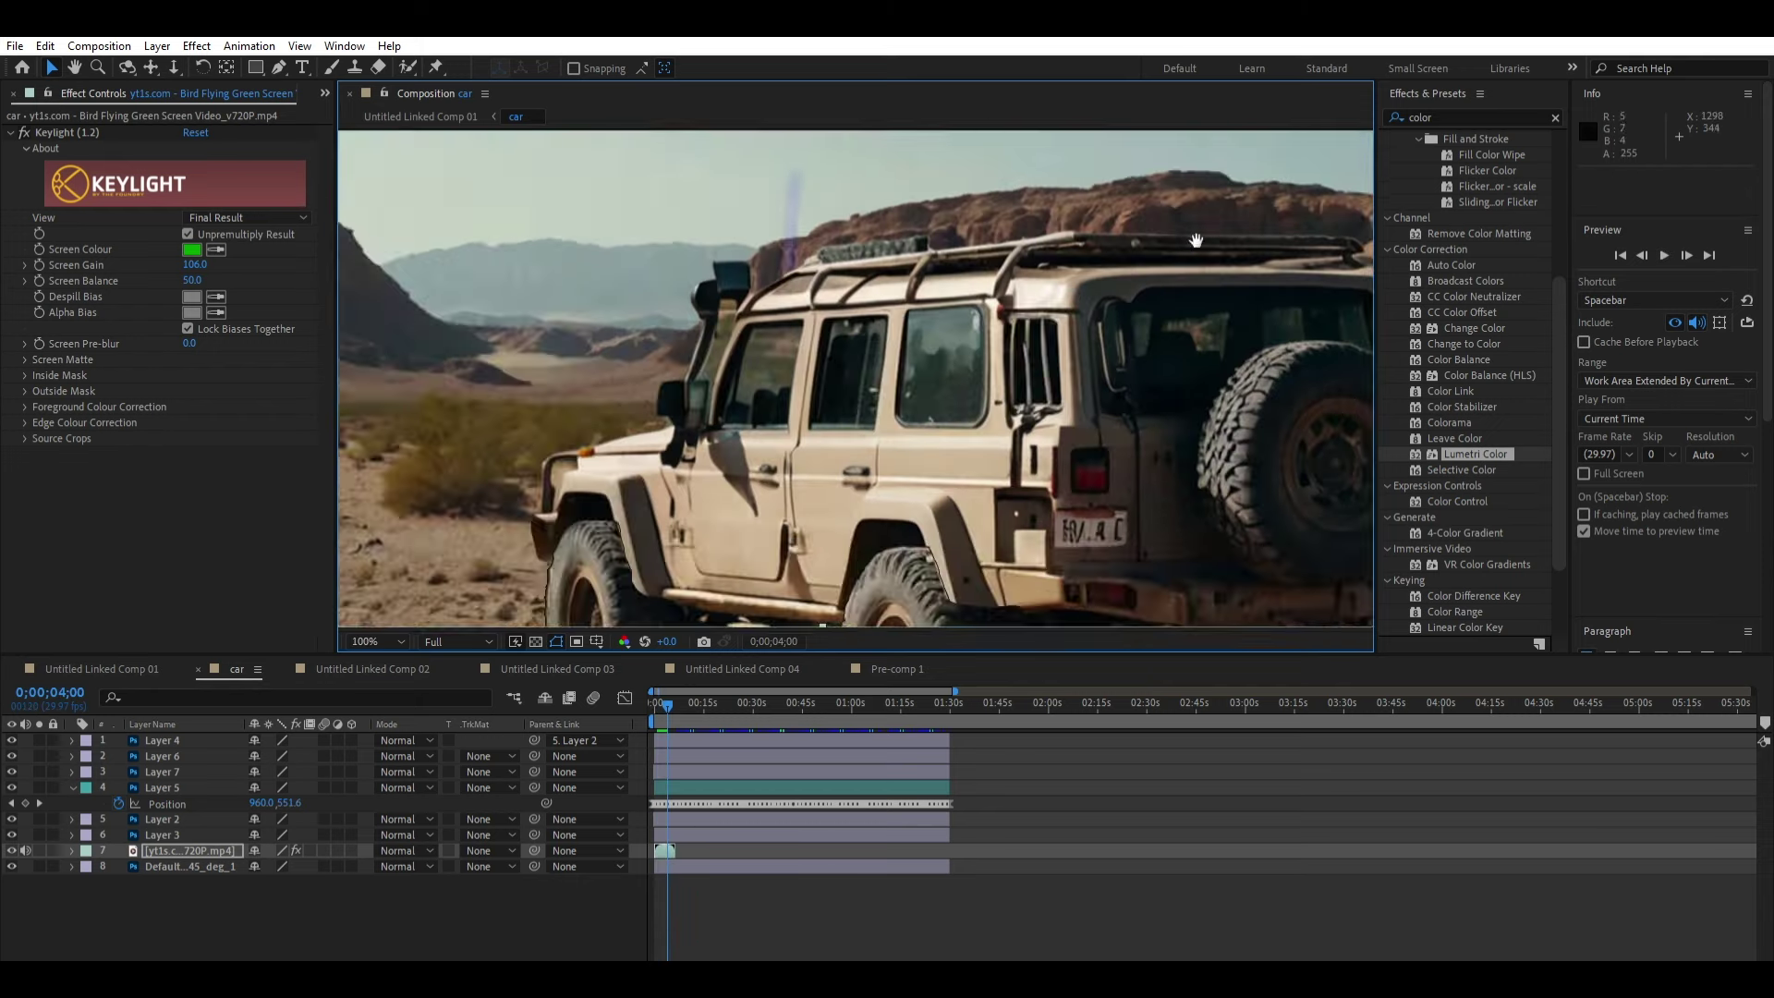
left_click_drag(1253, 293, 917, 310)
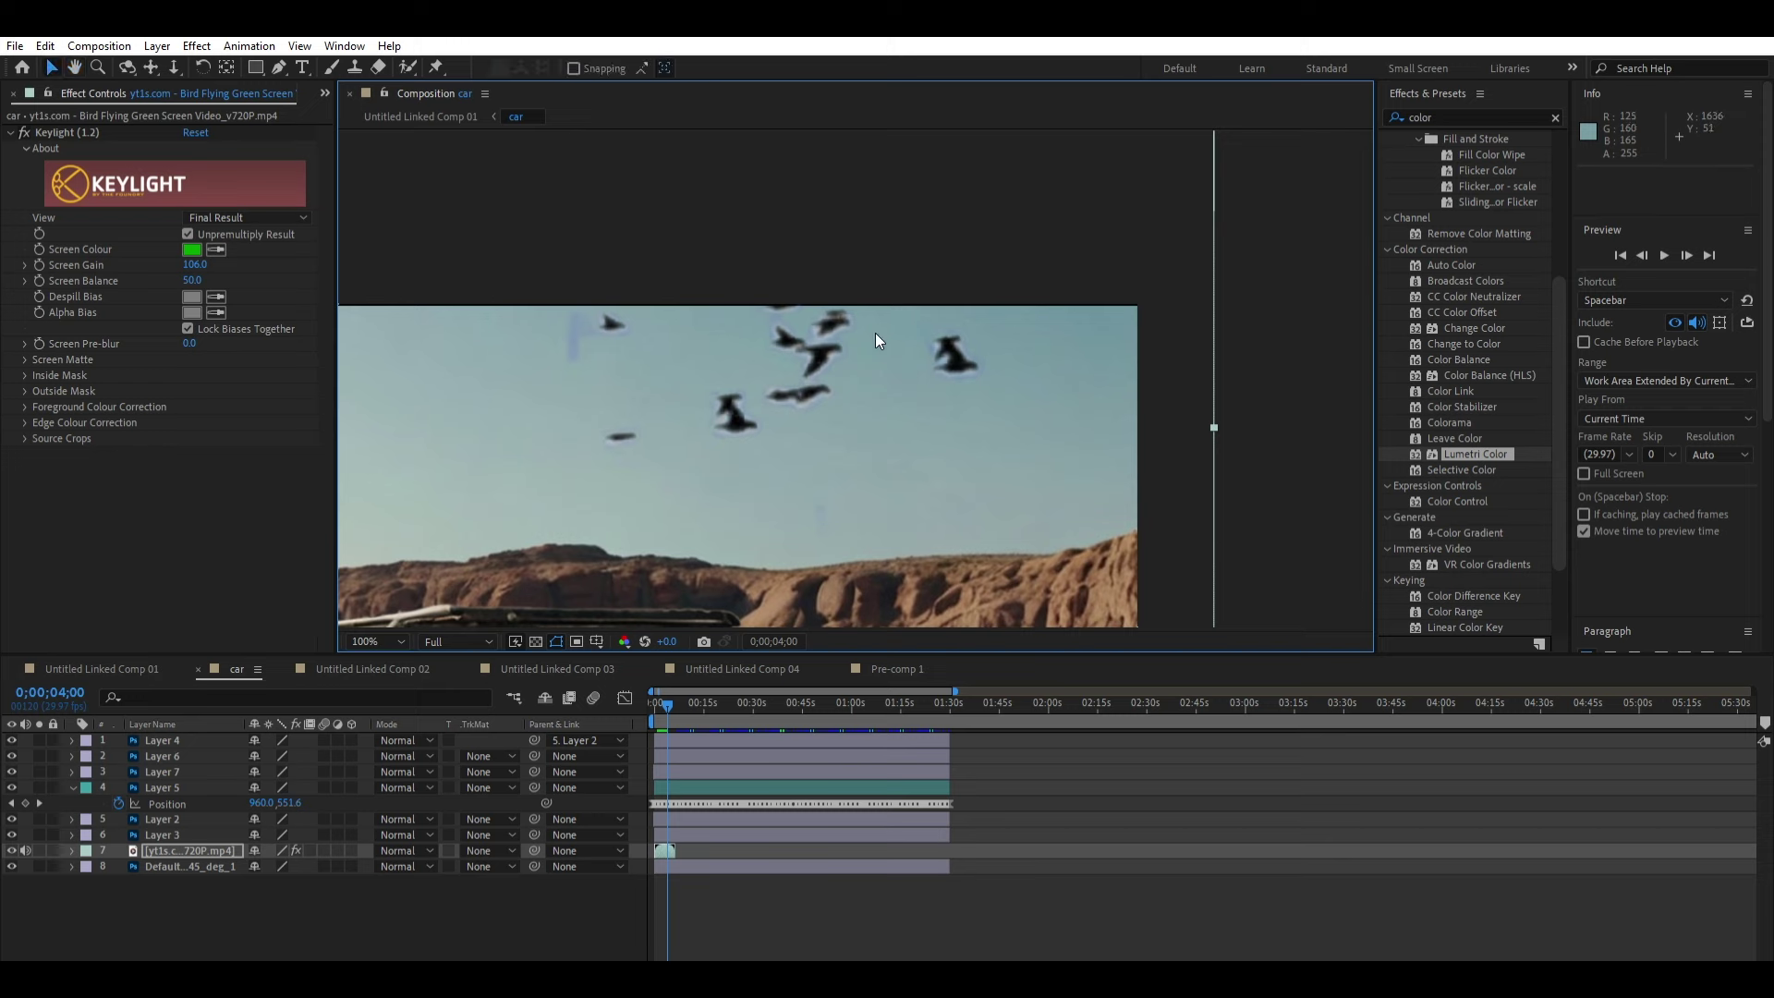
mouse_move(195, 264)
left_mouse_down()
mouse_move(239, 264)
mouse_move(194, 277)
left_mouse_up()
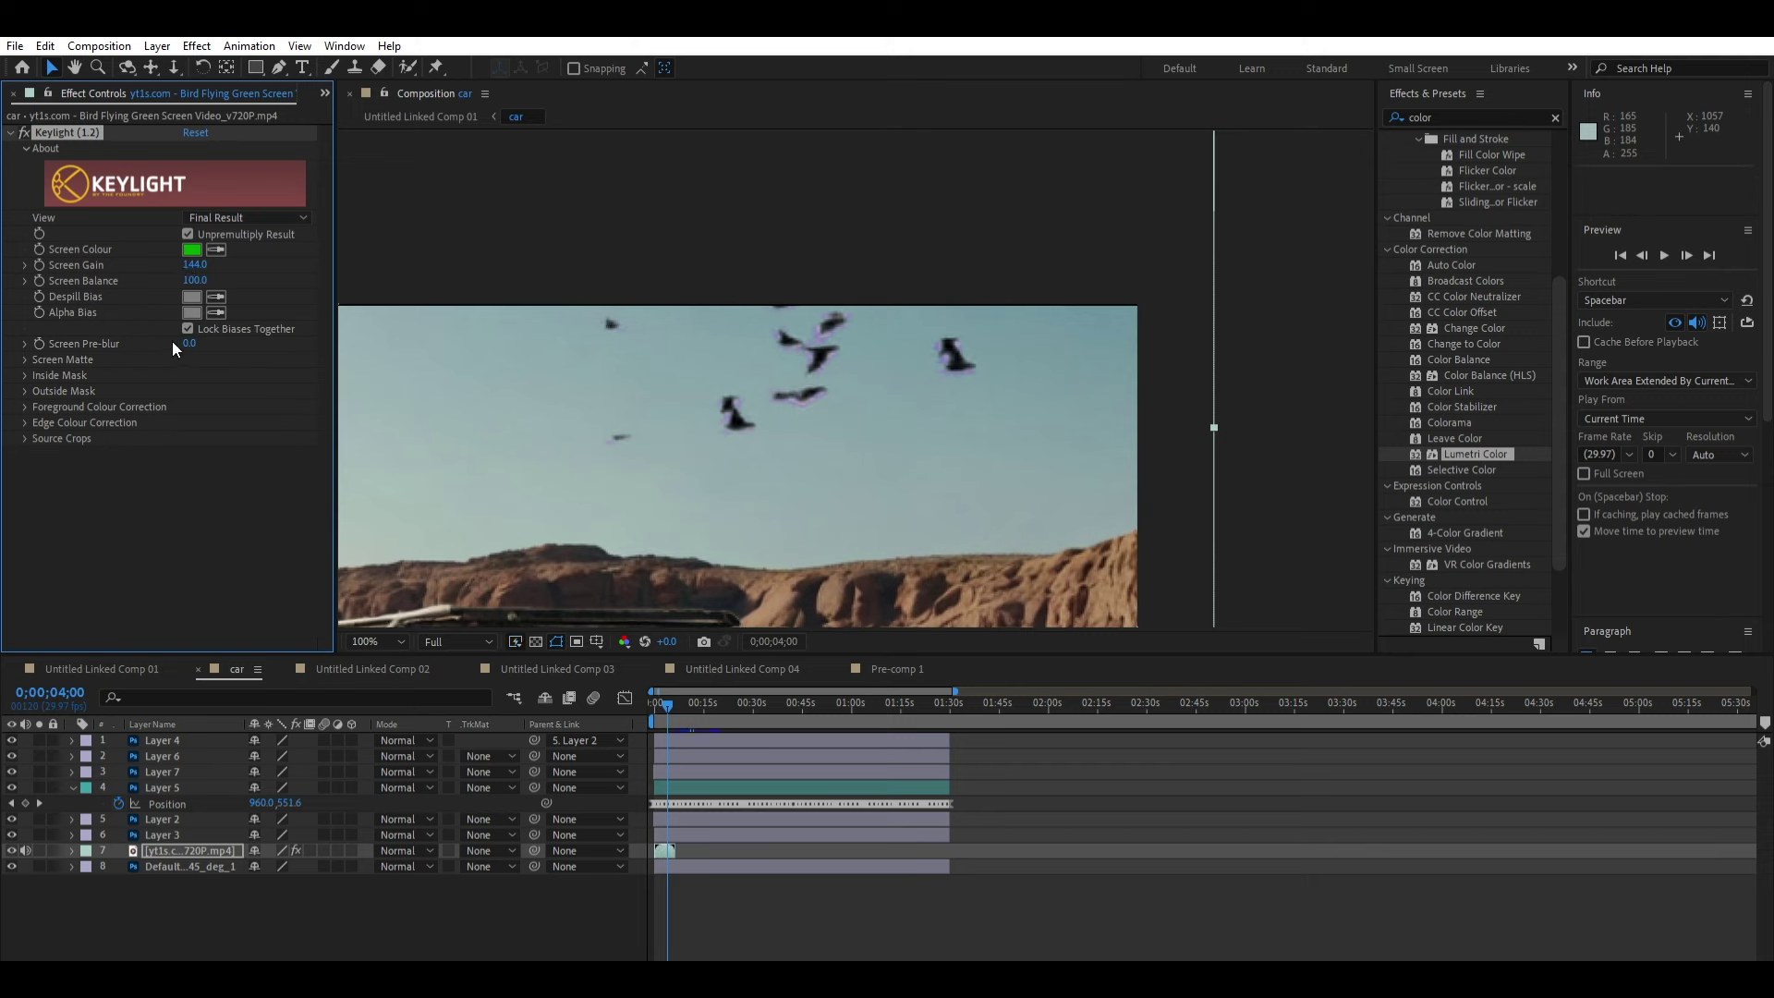
Step: Expand Keylight's Screen Matte and lower Clip Black to 20 while previewing the birds
left_click(24, 359)
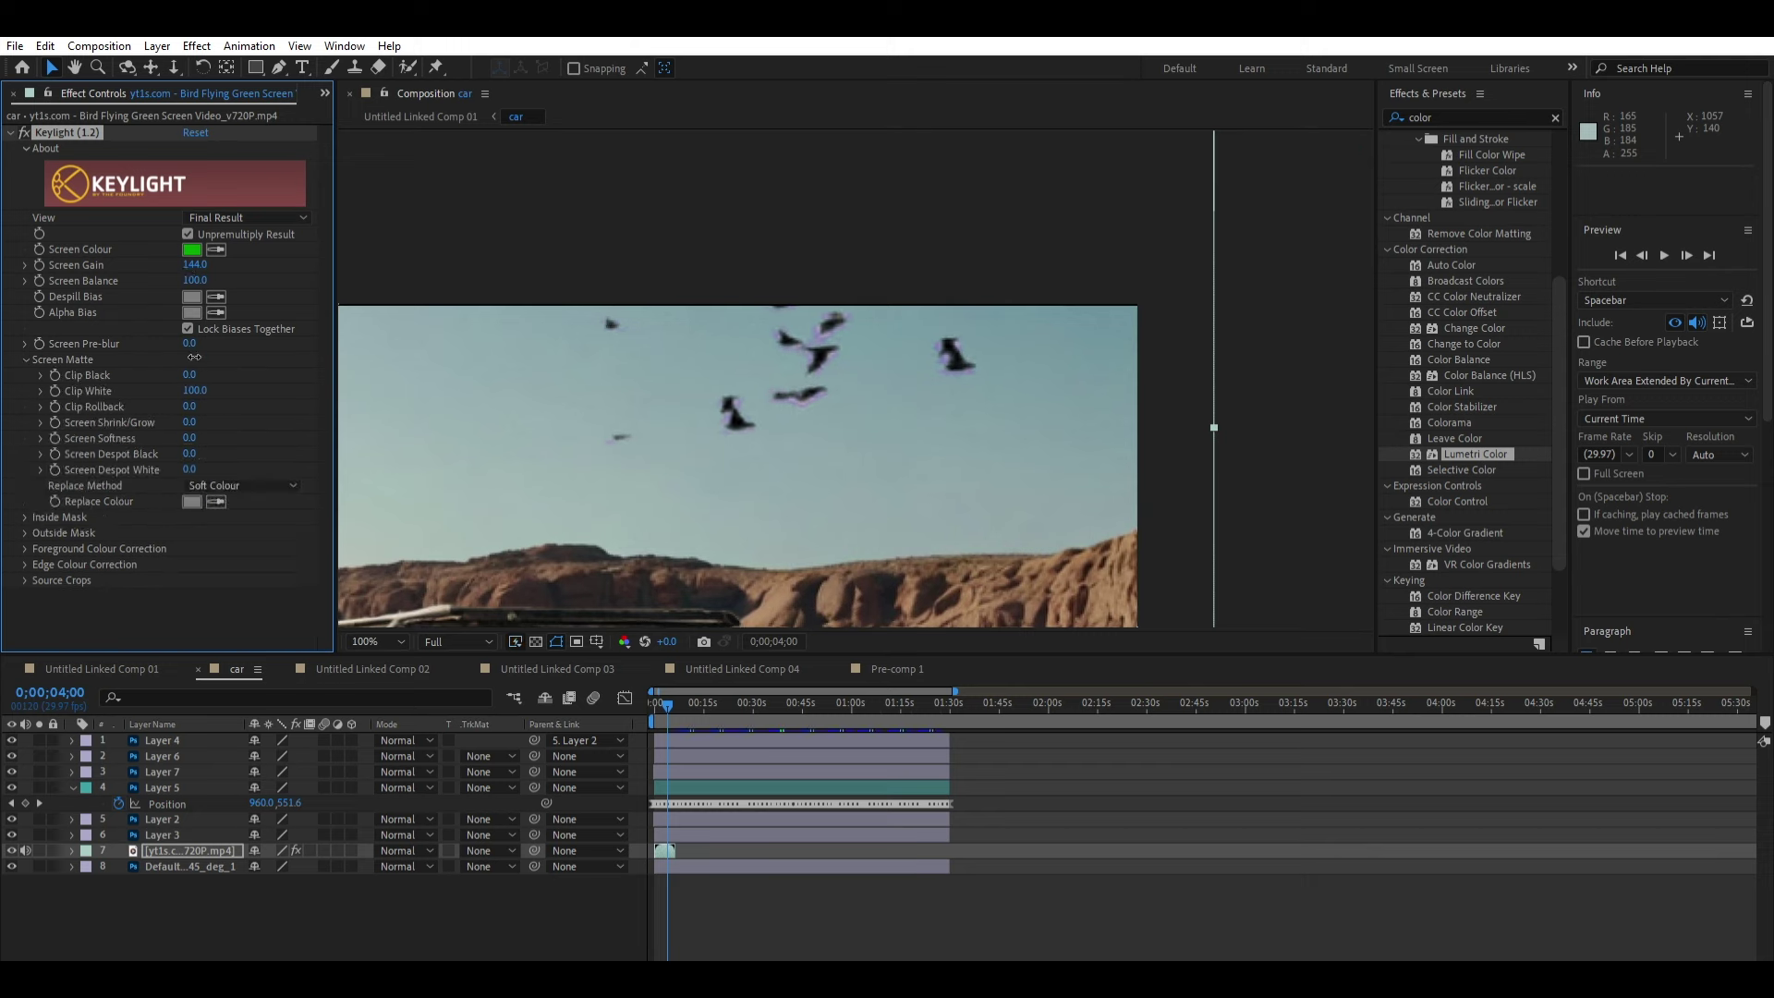
left_click_drag(226, 355, 198, 354)
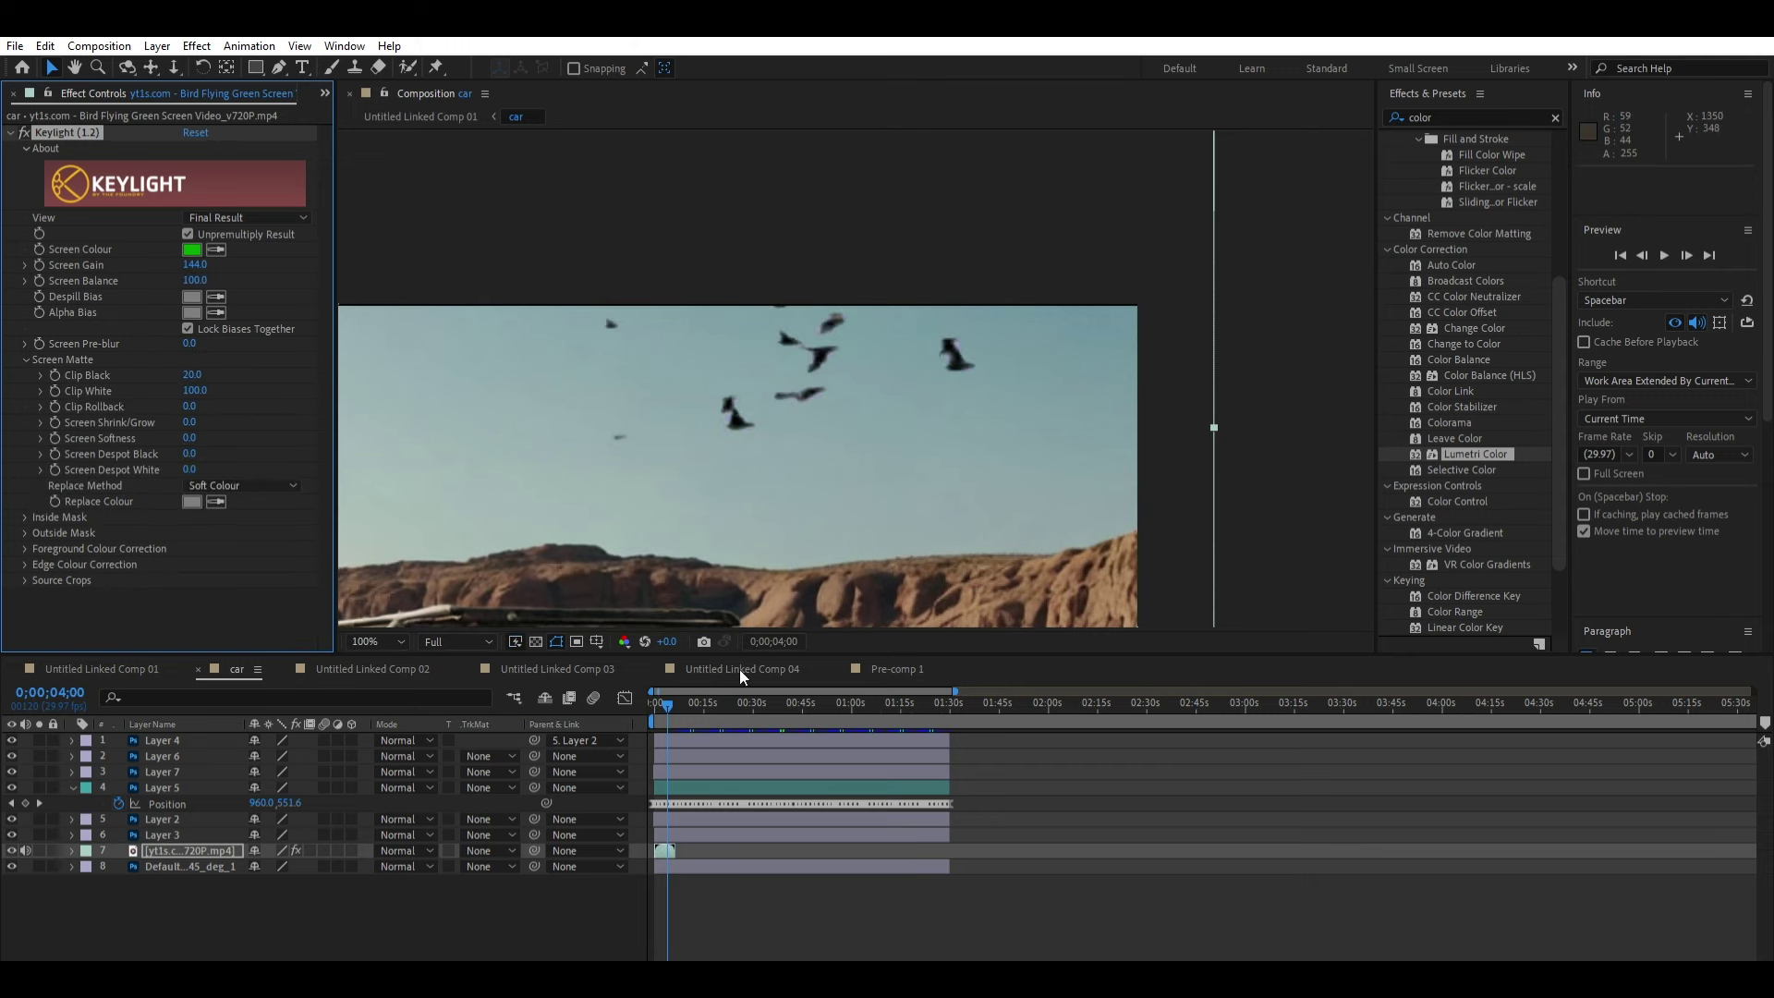
scroll(602, 449, "down", 4)
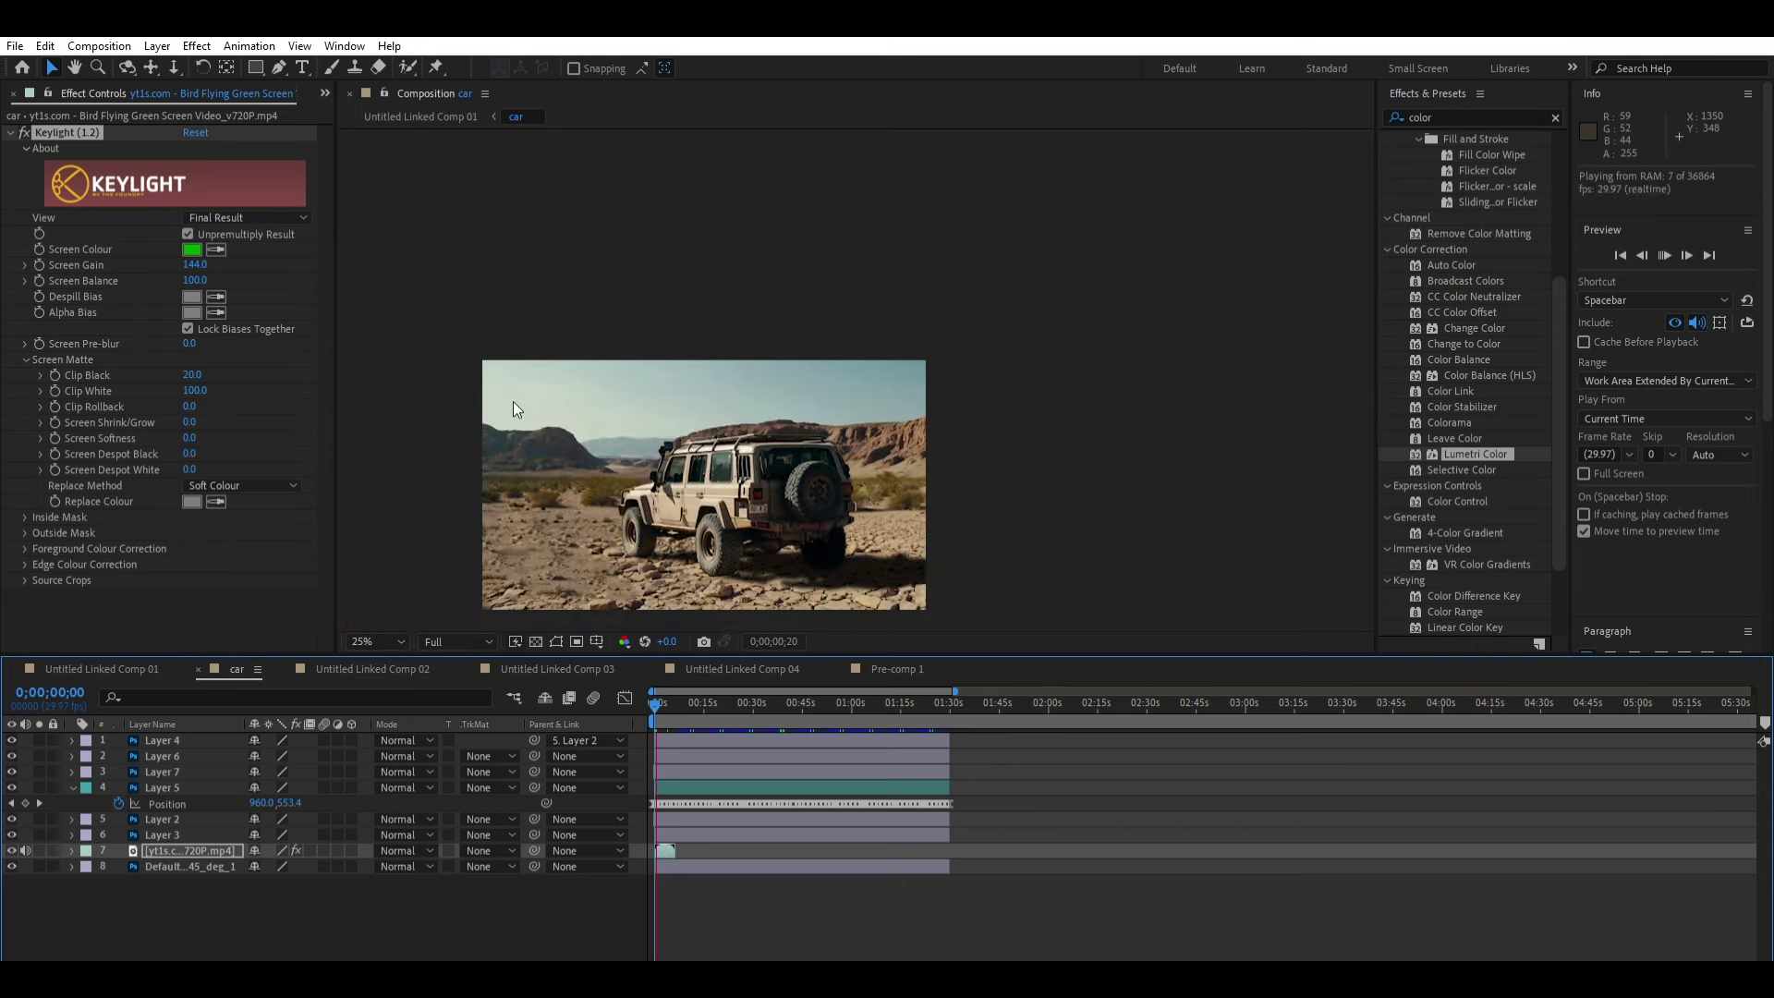
key("space")
scroll(476, 424, "up", 2)
left_click_drag(476, 424, 620, 429)
key("space")
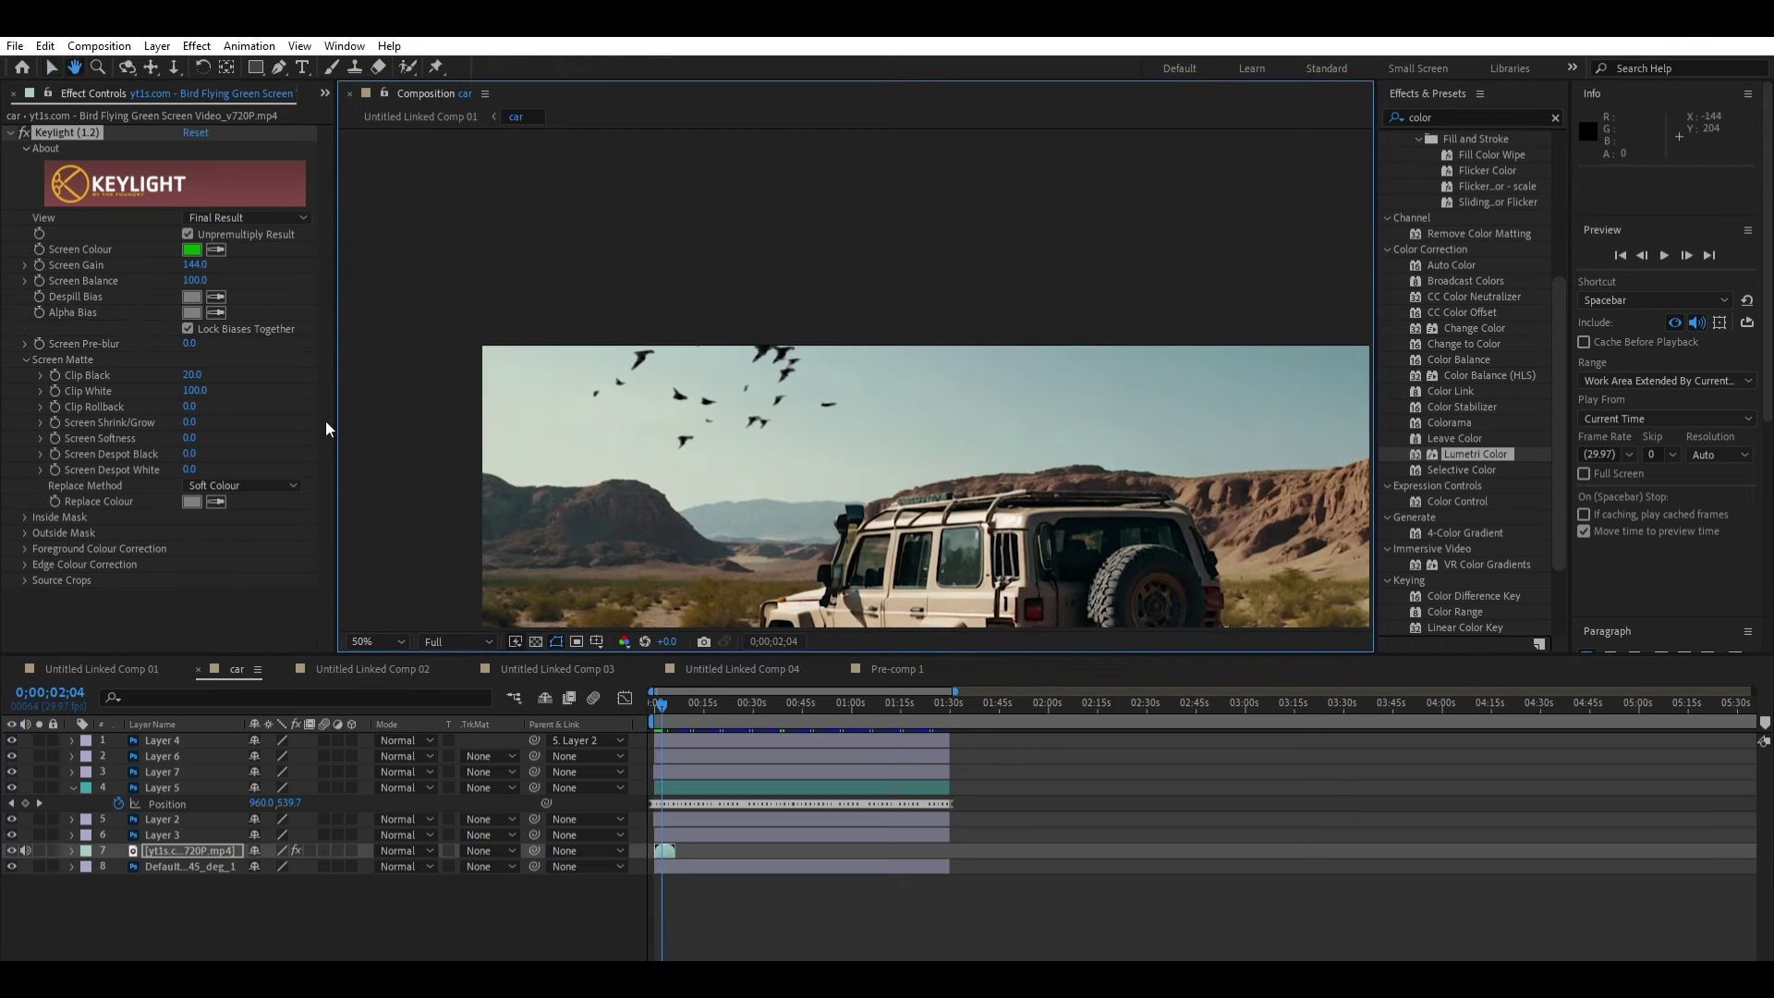
Step: Lower Clip White to 82, preview the refined key, and return to Untitled Linked Comp 01
left_click_drag(192, 390, 176, 390)
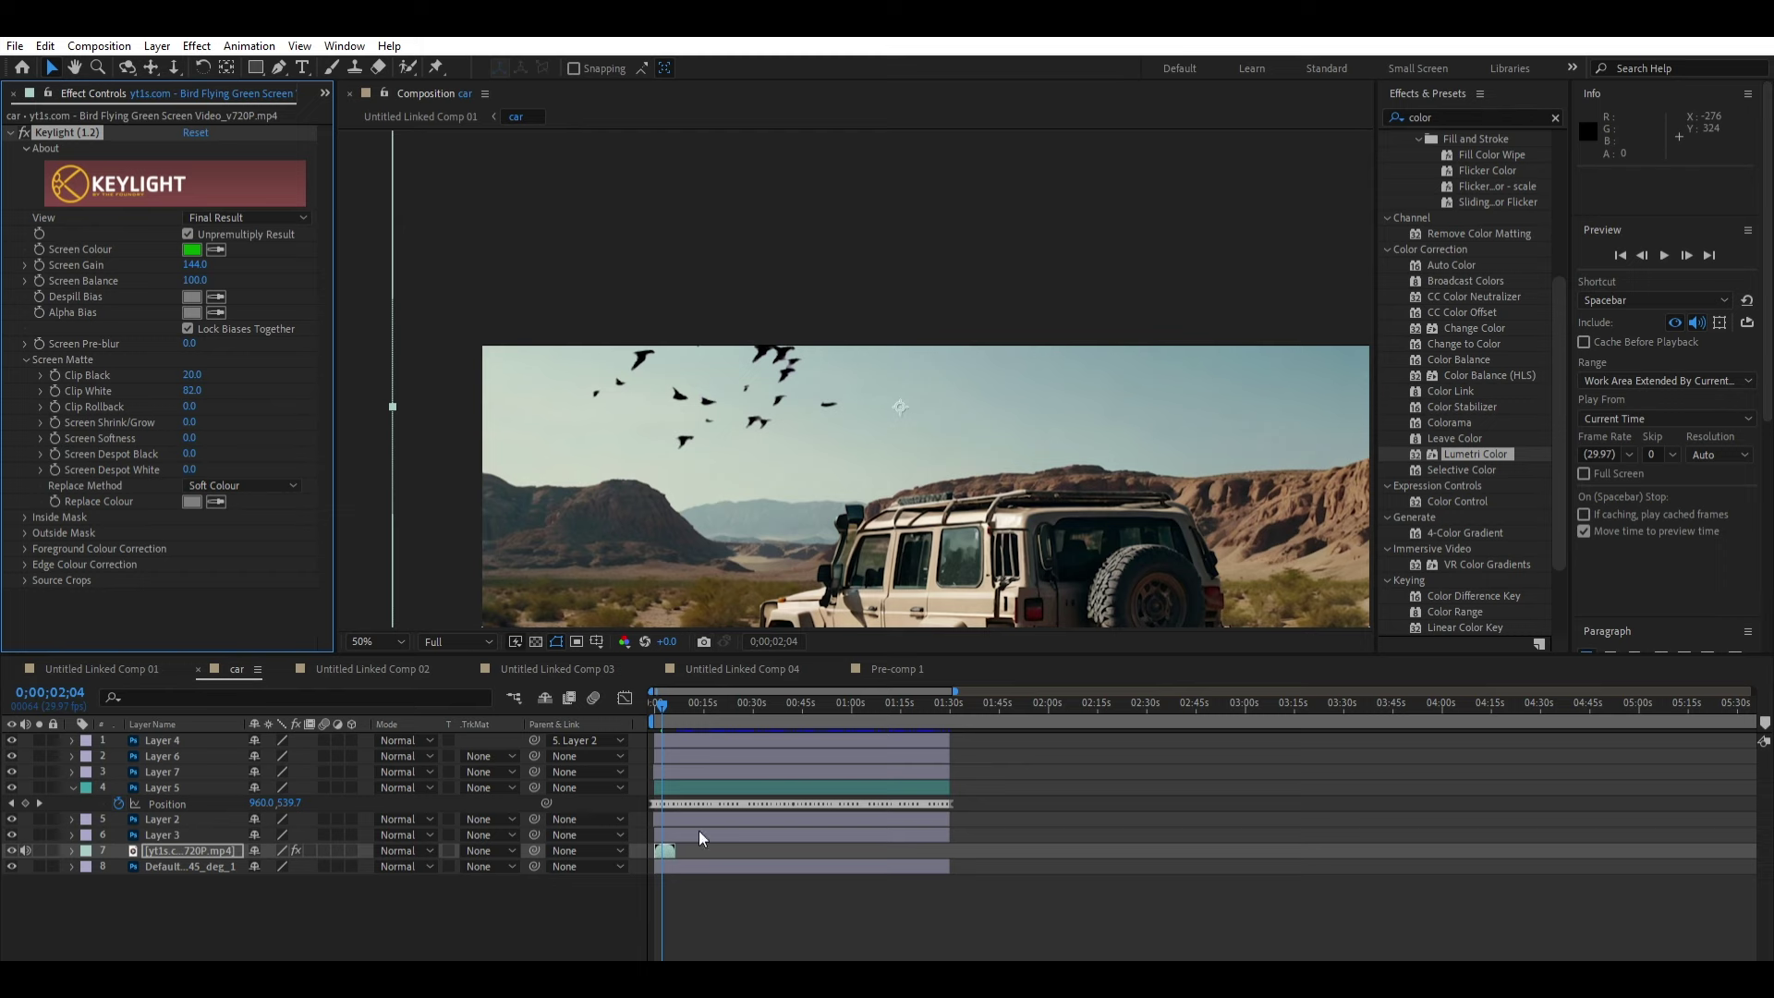
key("space")
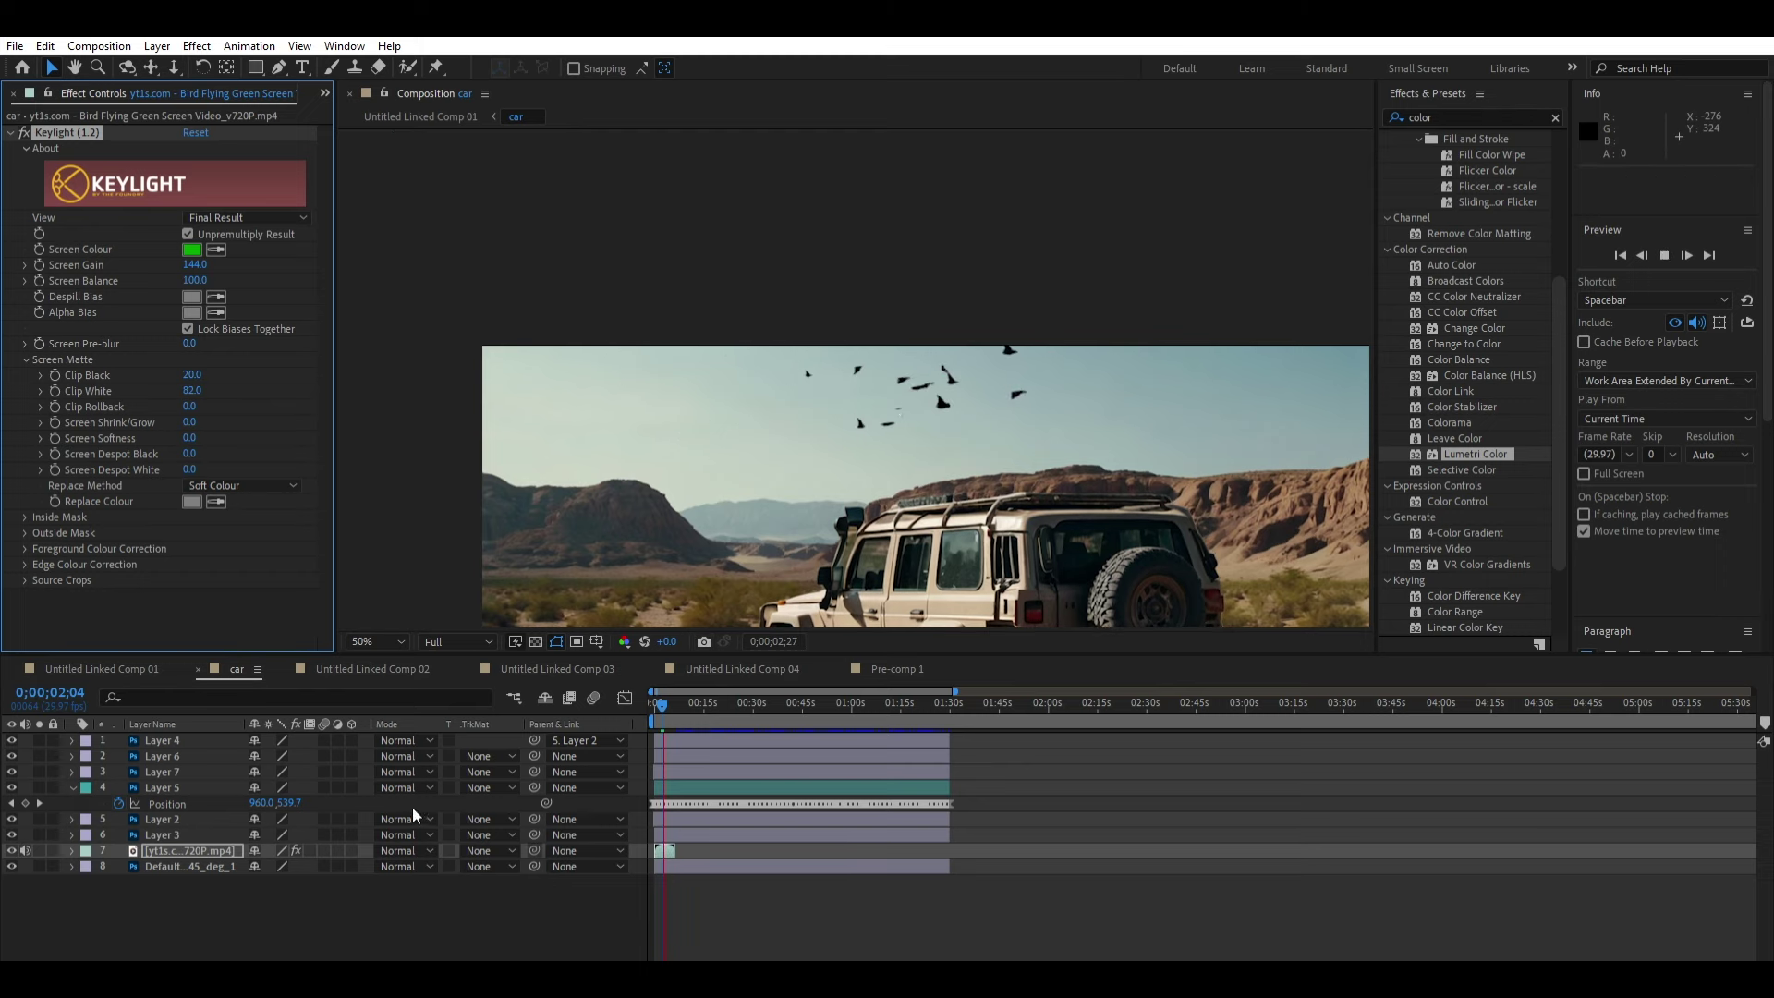
left_click(102, 669)
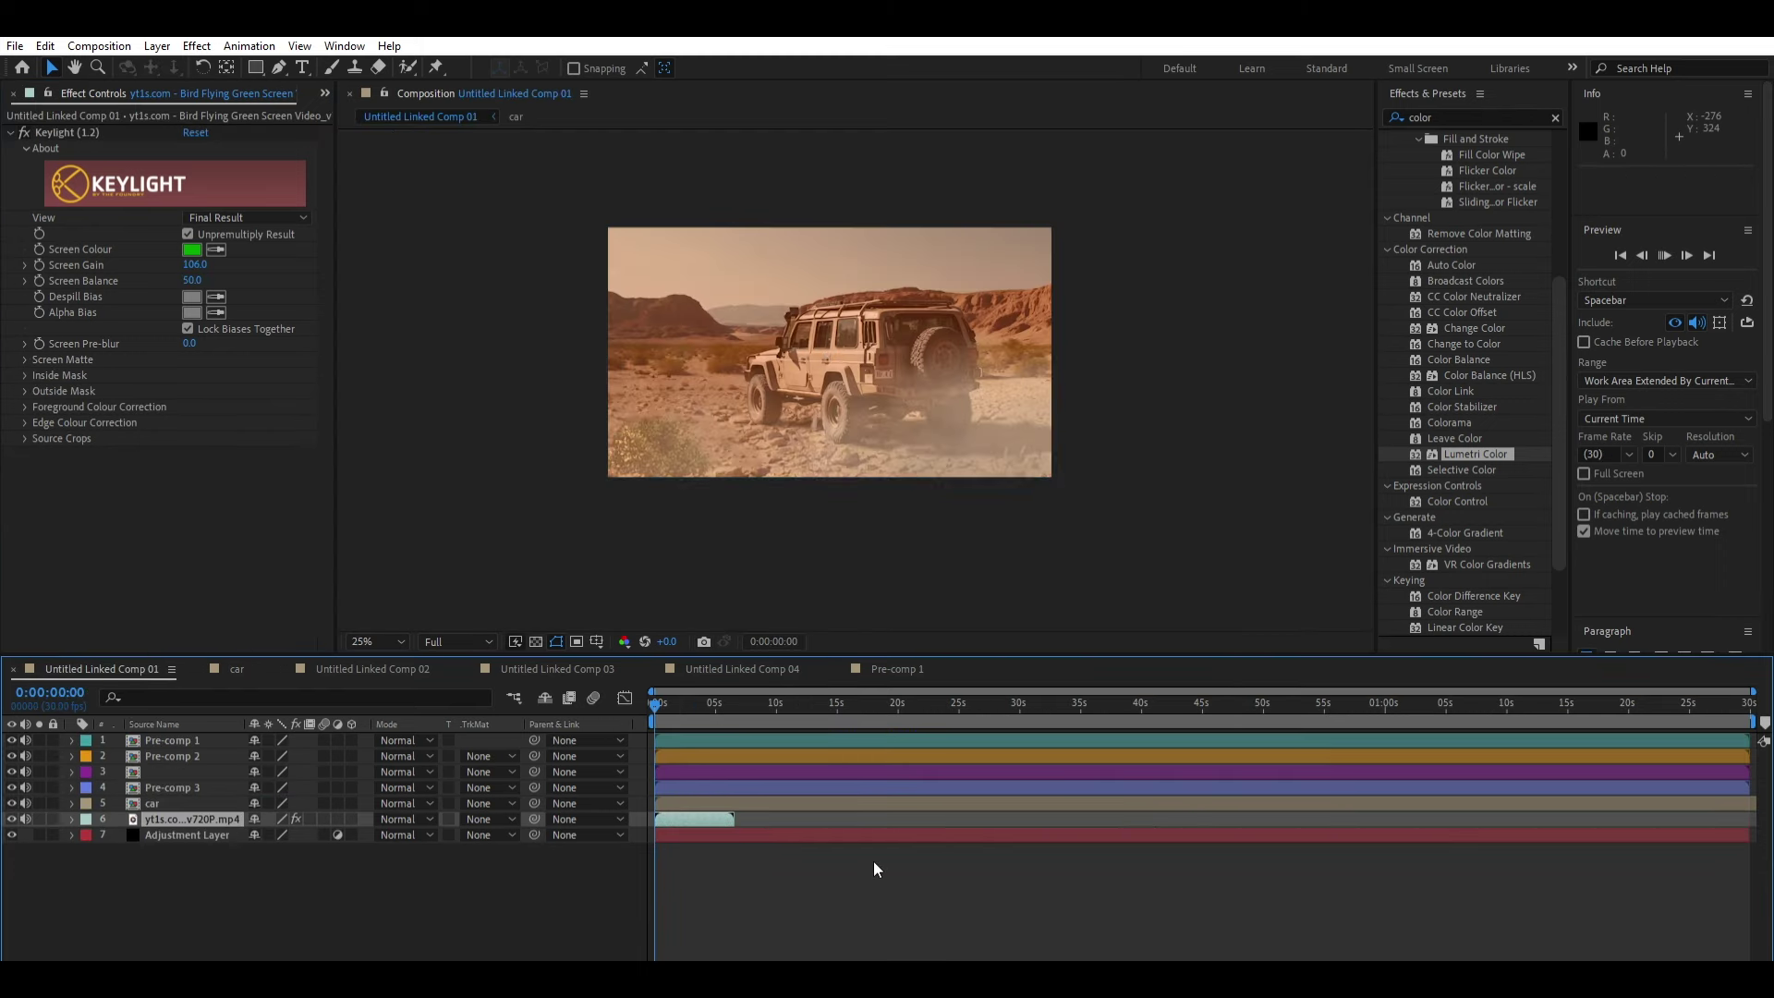
Step: Preview the bird composite and set the viewer magnification to Fit
key("space")
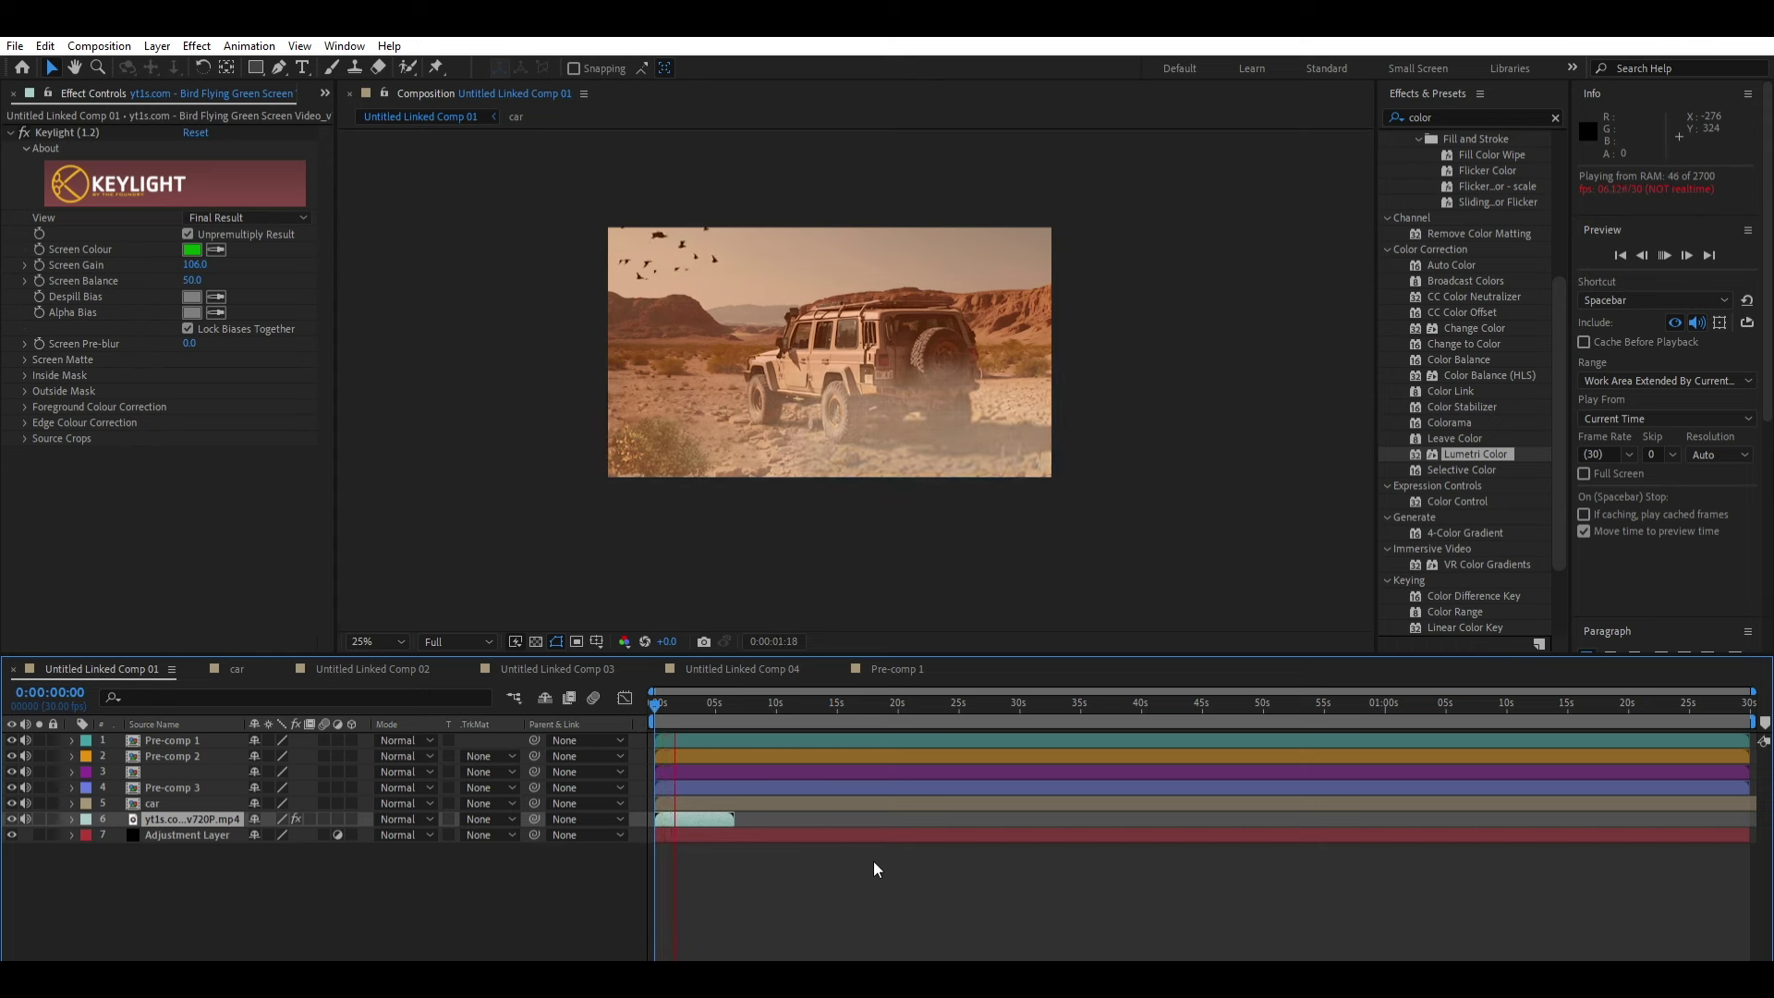
key("space")
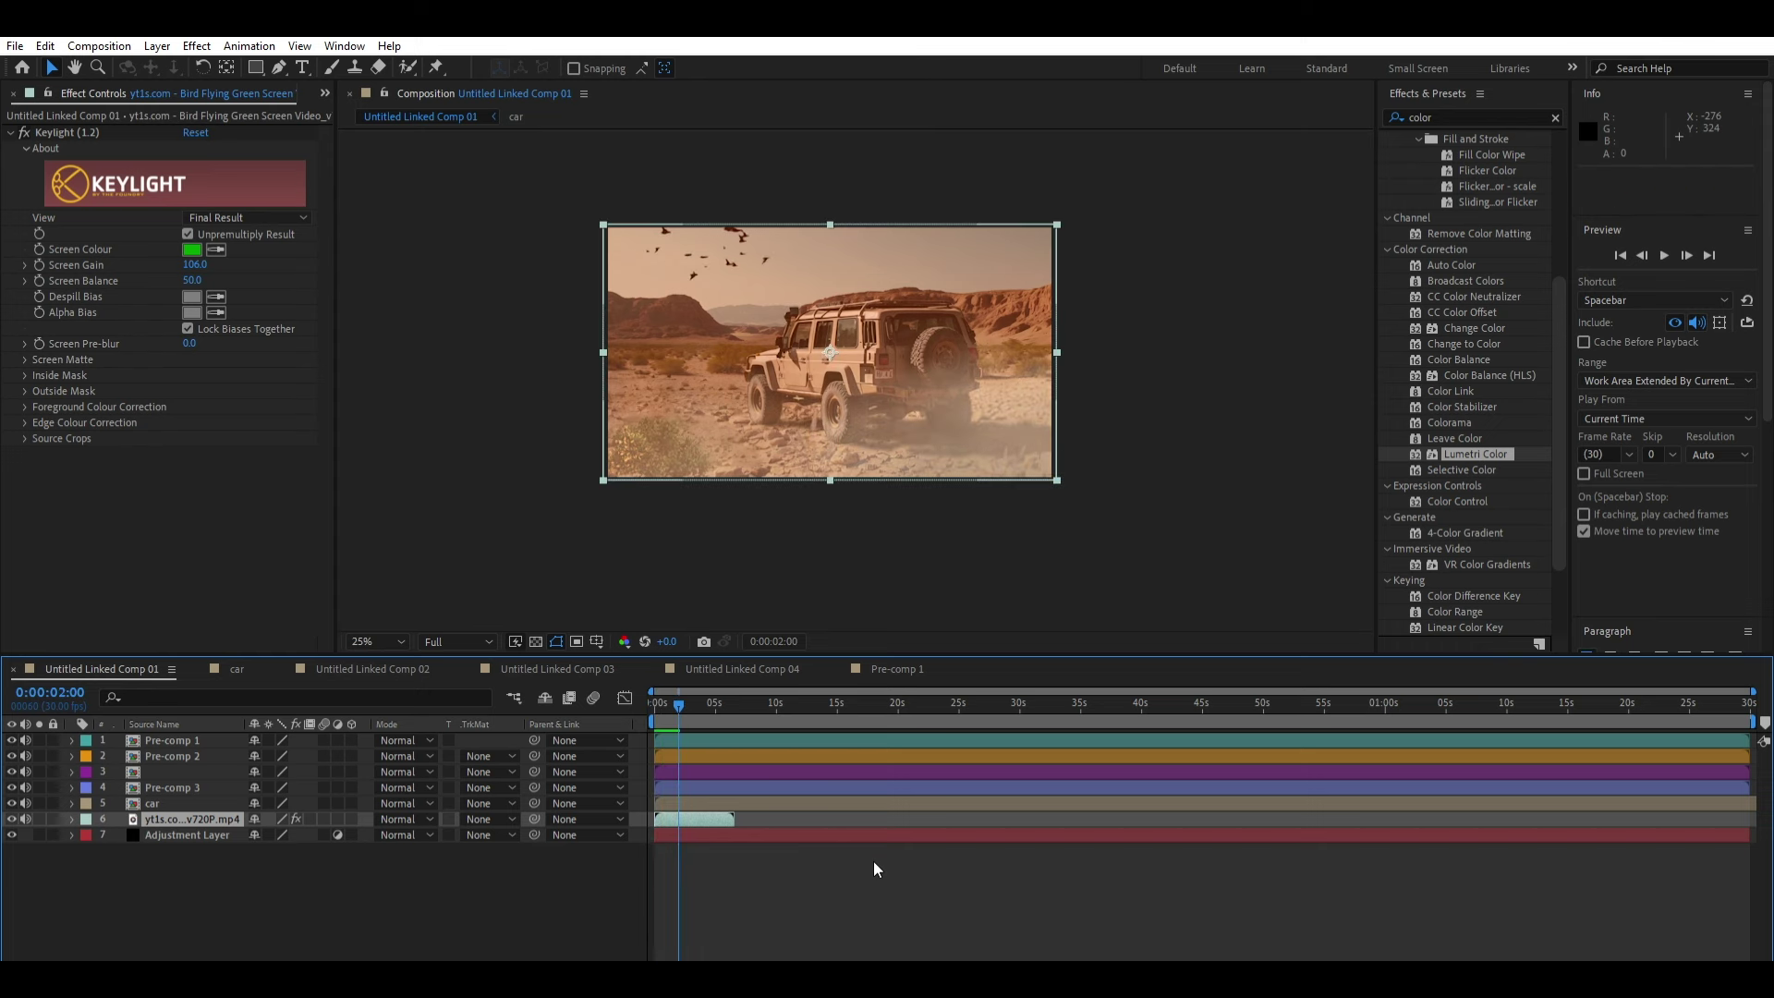
key("Home")
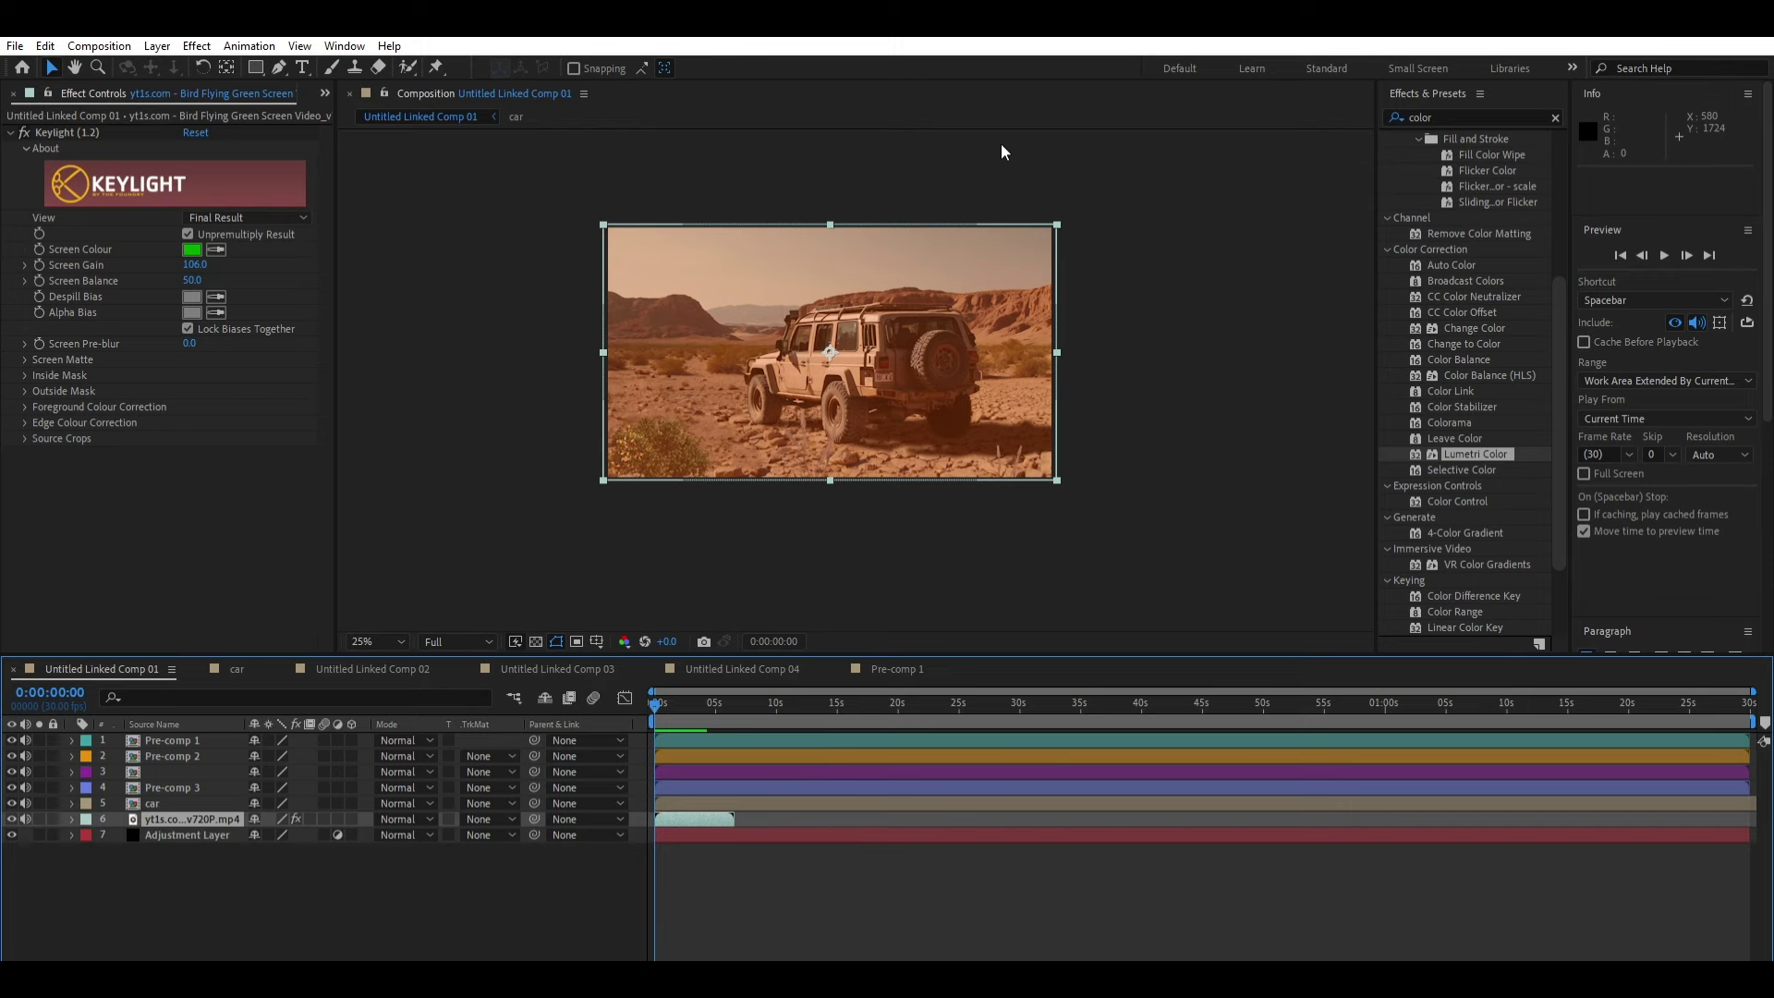
left_click(375, 642)
left_click(380, 298)
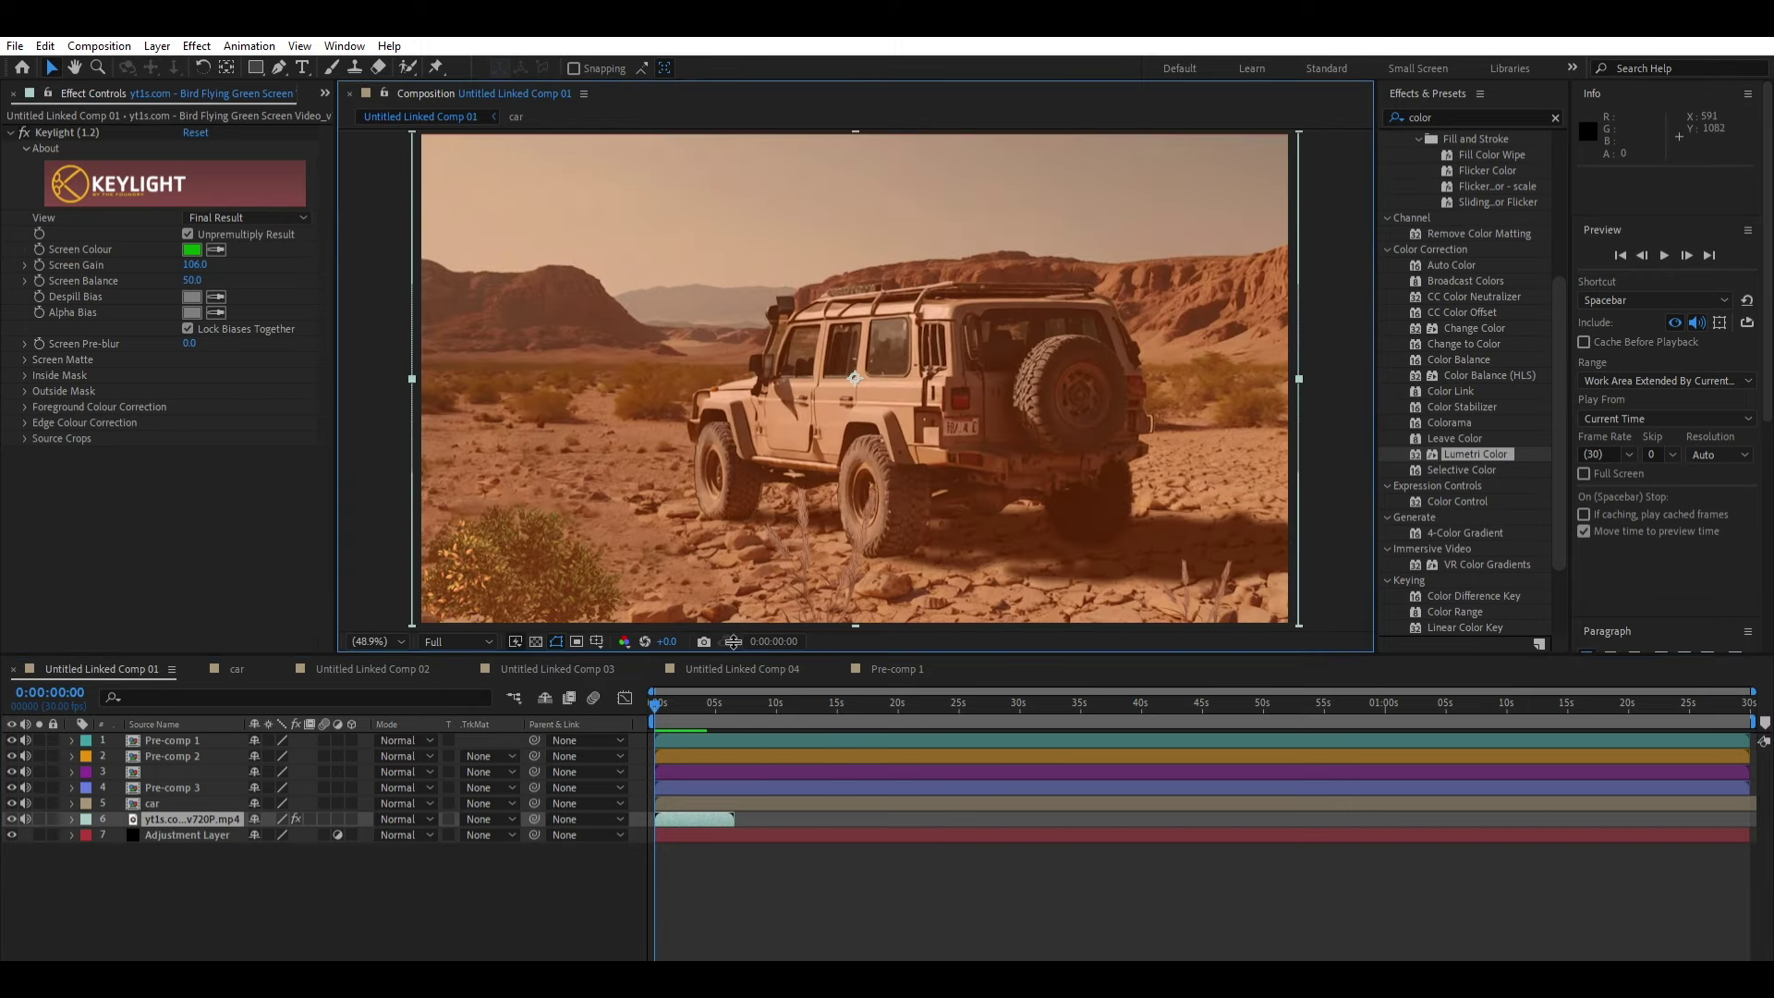
Step: Replay the composite from the start, then open the bush pre-comp Untitled Linked Comp 02
key("space")
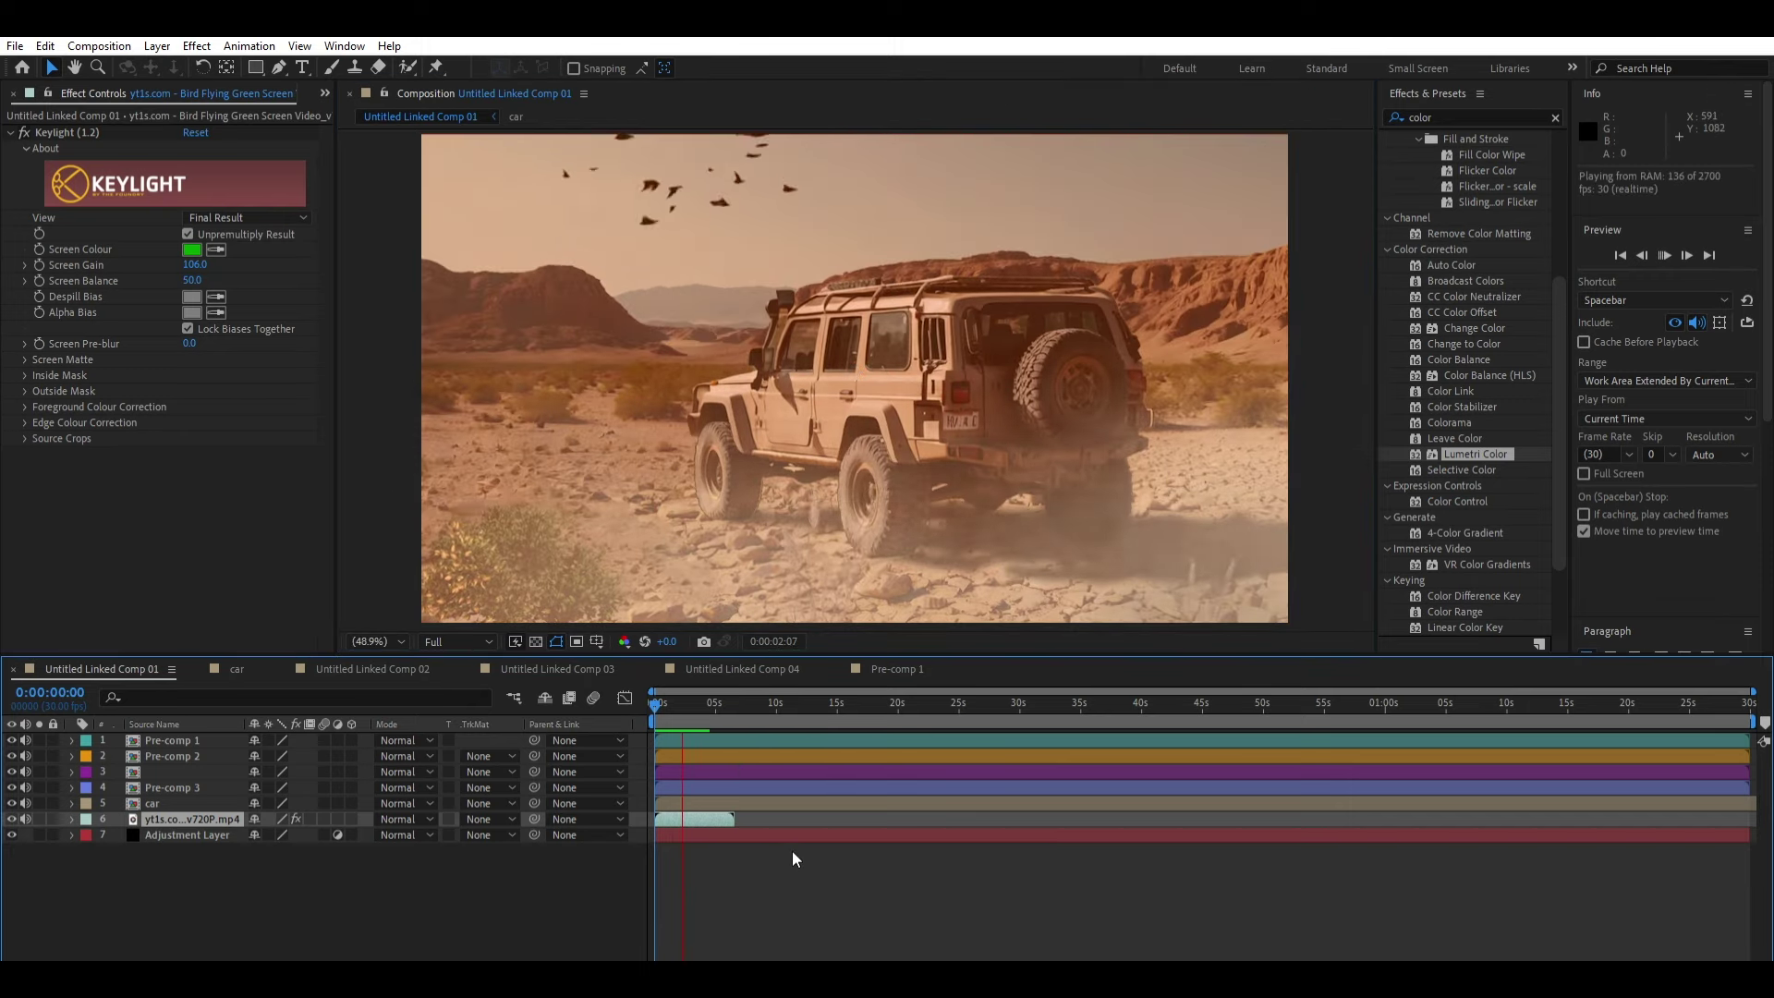
key("space")
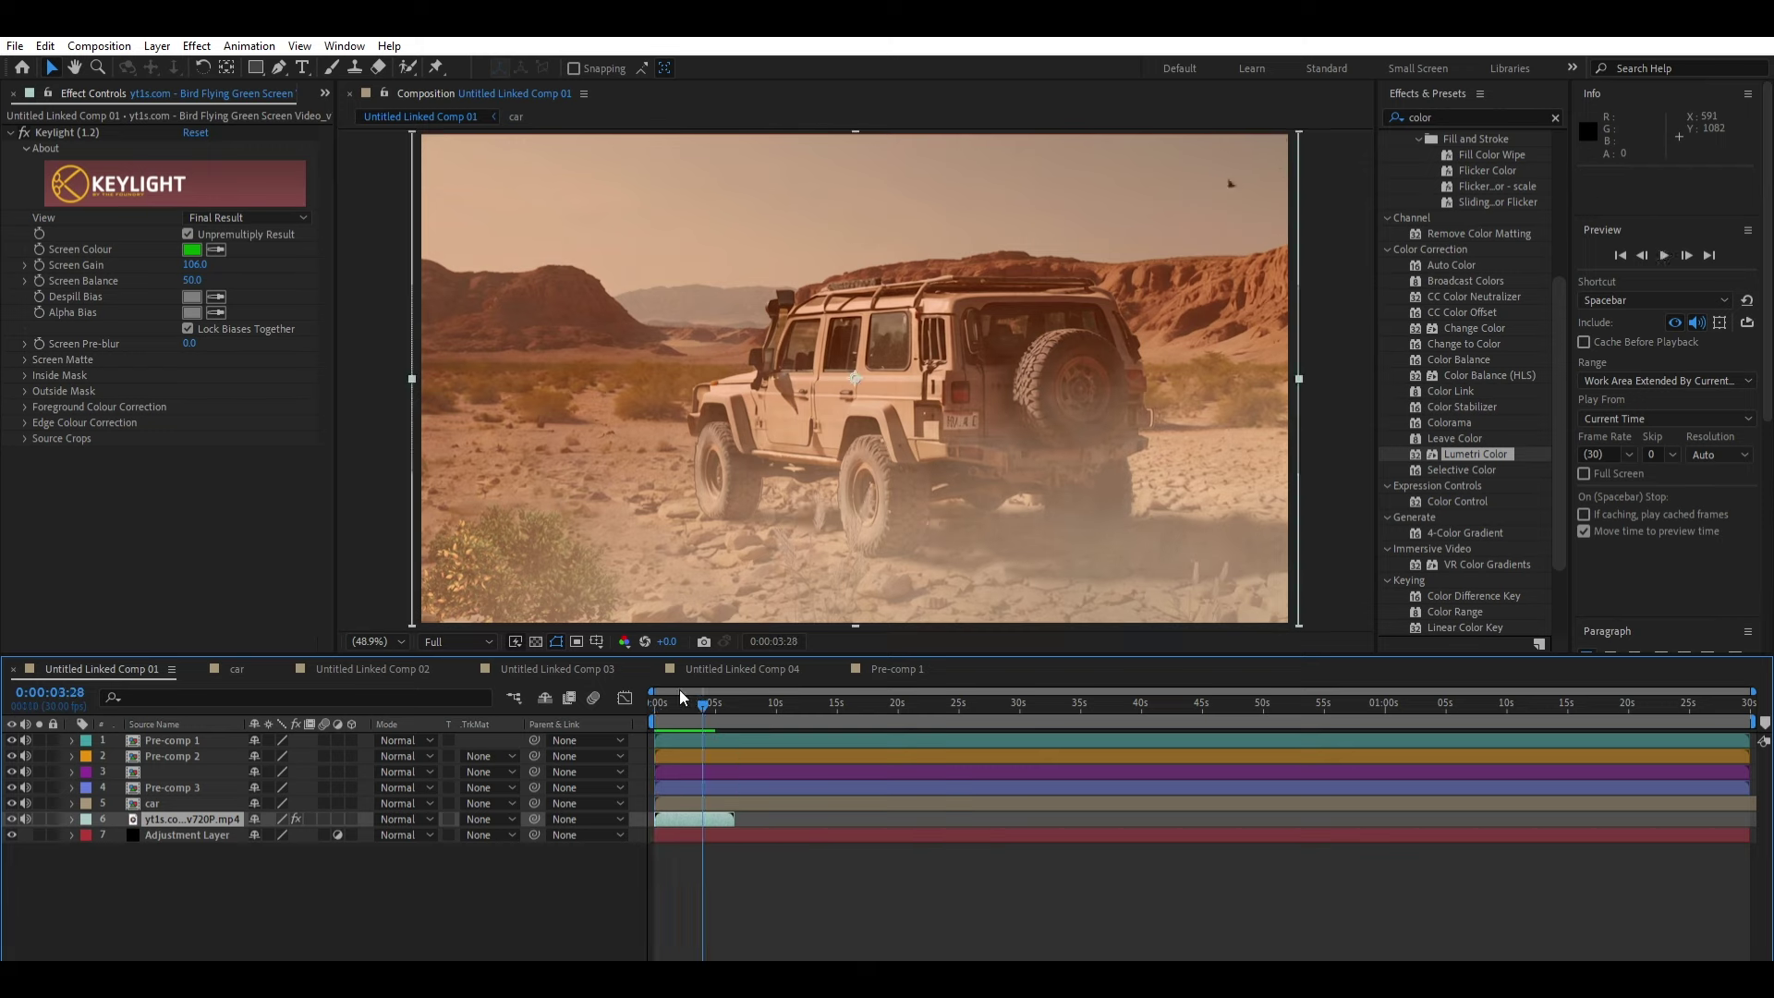
key("Home")
key("space")
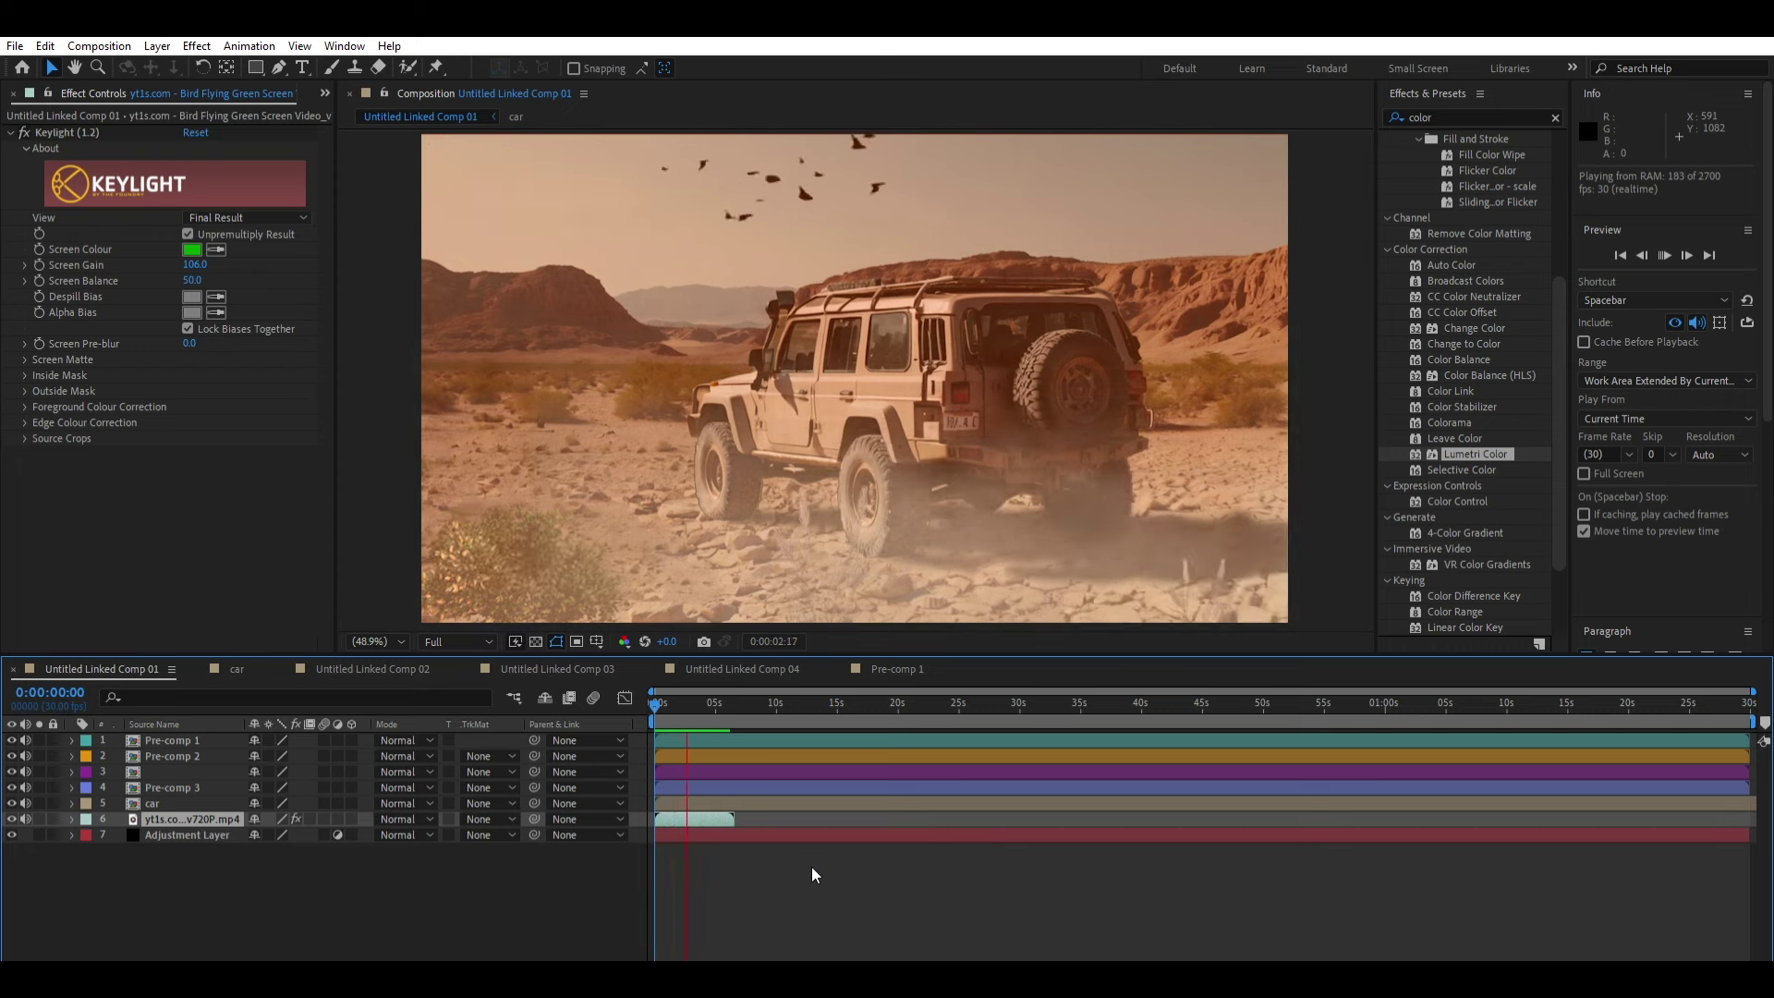
key("space")
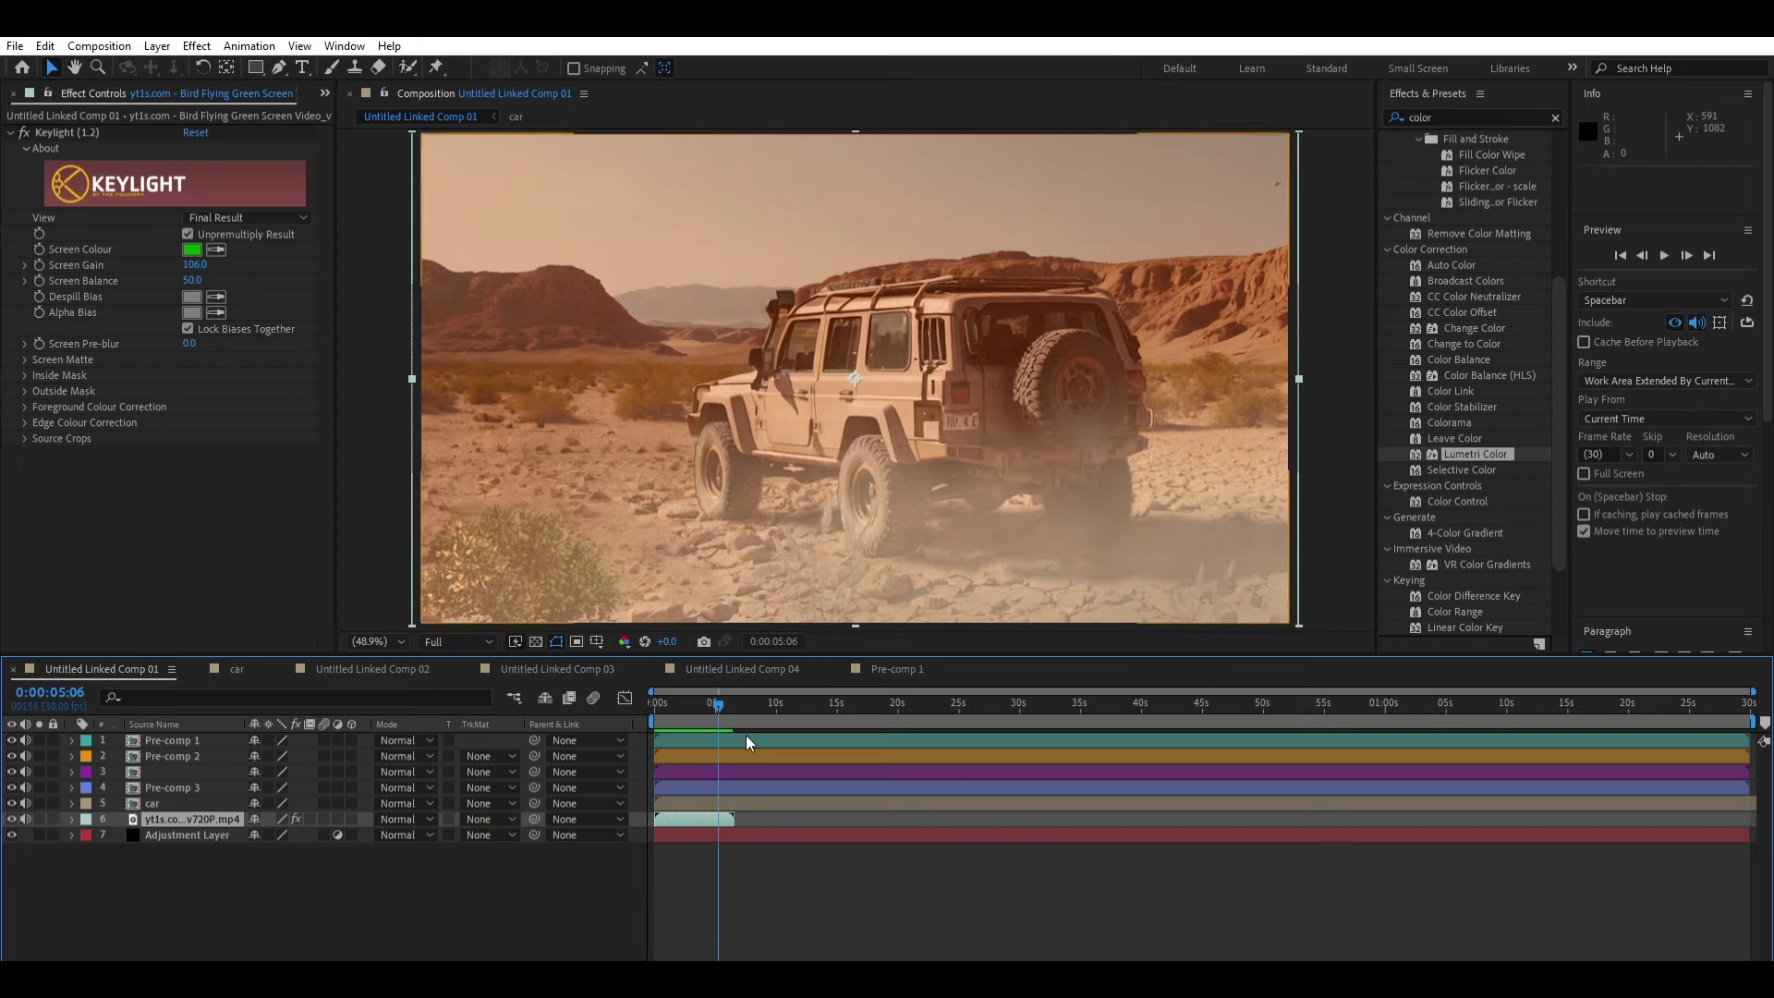
double_click(747, 750)
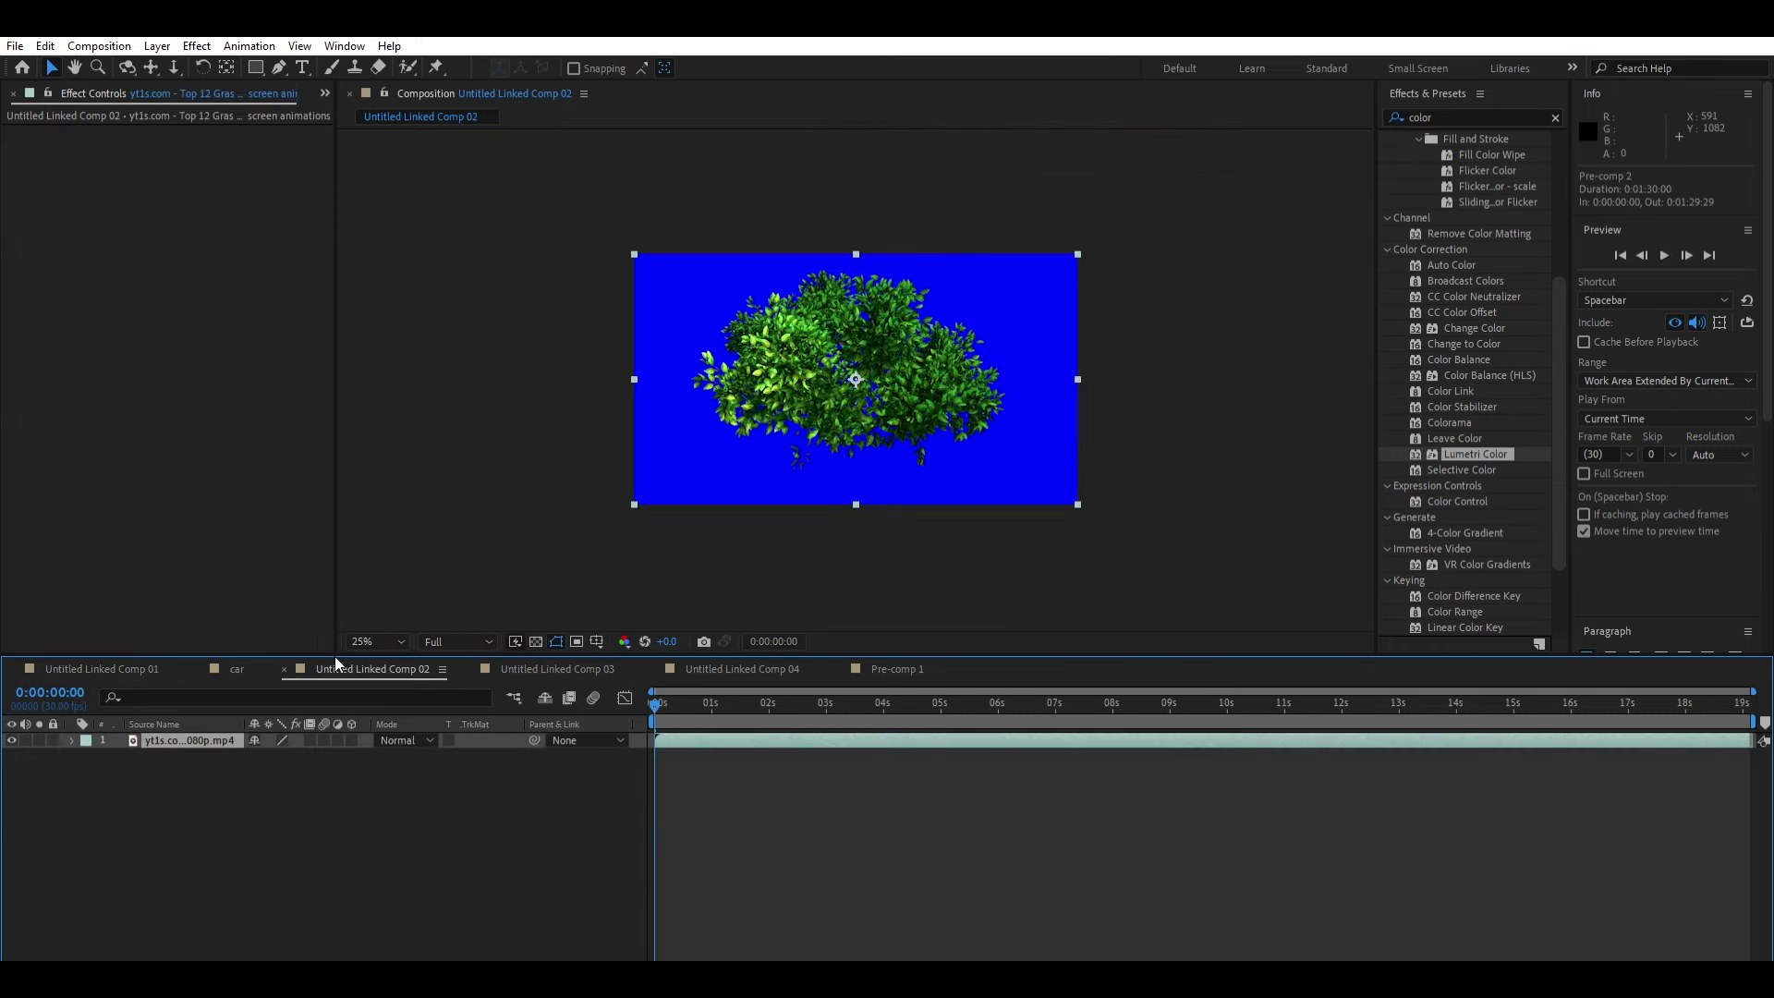
Step: Switch to the car composition, zoom in, and move to frame 0;00;03;28
left_click(236, 668)
scroll(873, 379, "up", 1)
scroll(851, 337, "up", 1)
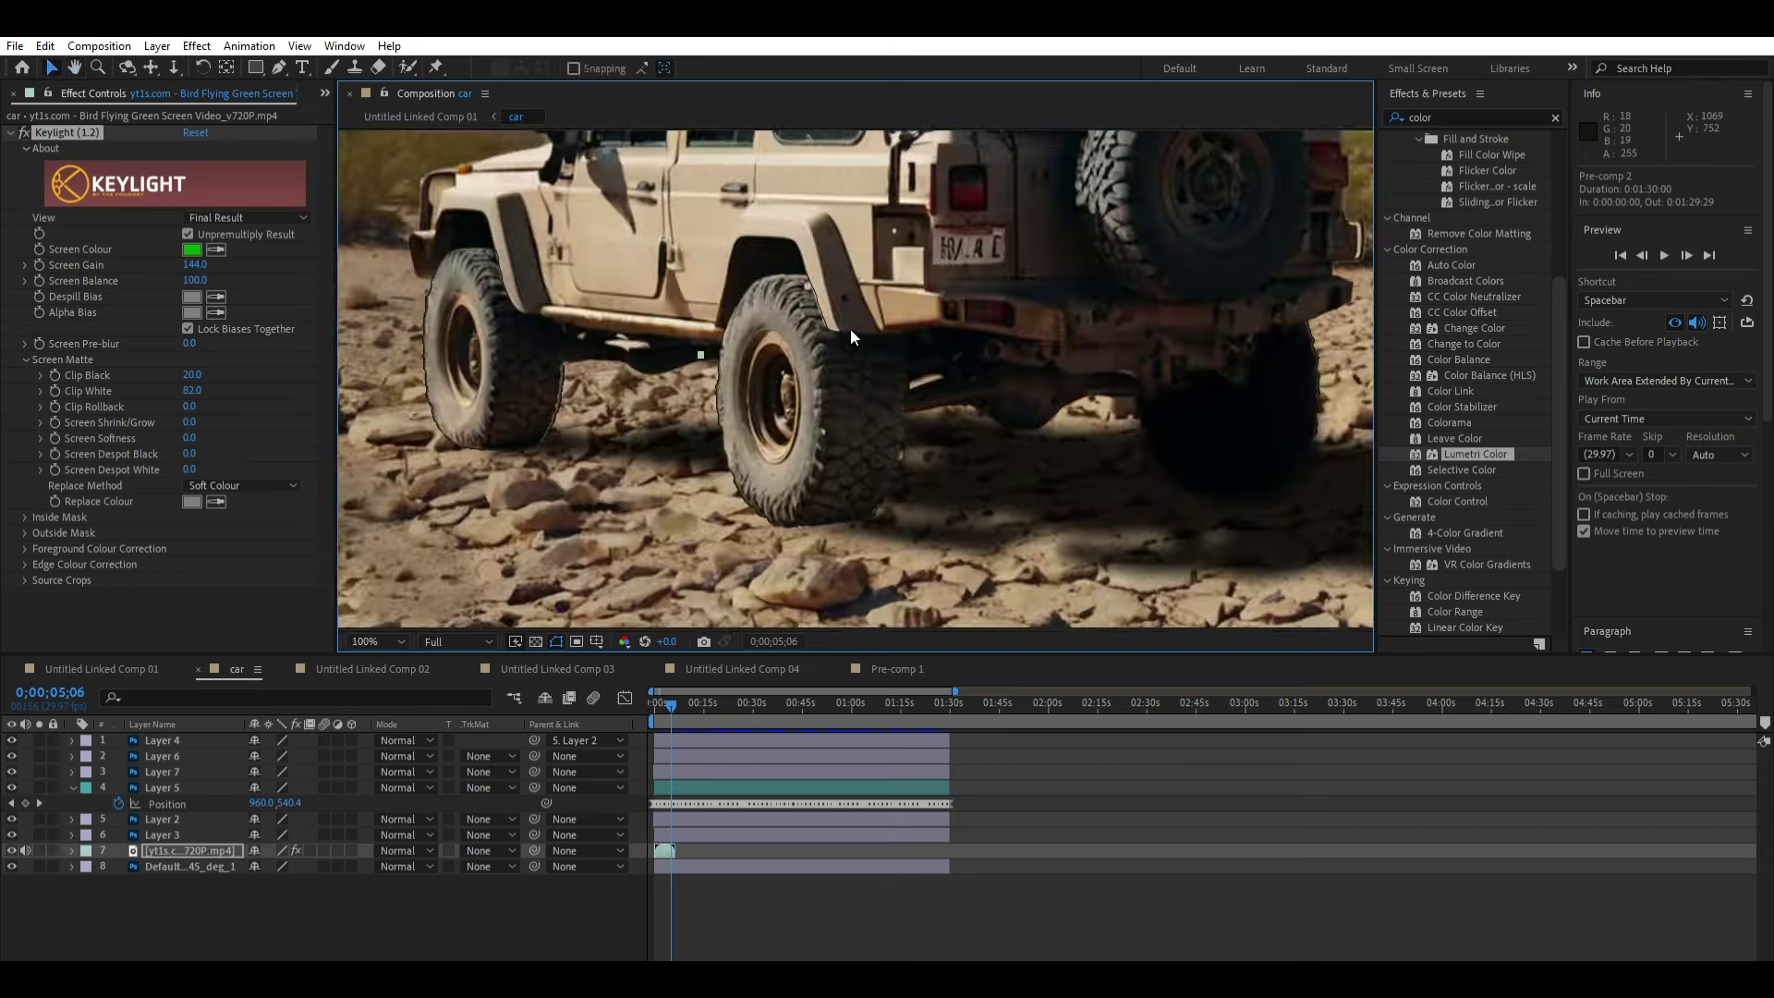
scroll(850, 329, "up", 1)
left_click_drag(707, 704, 651, 678)
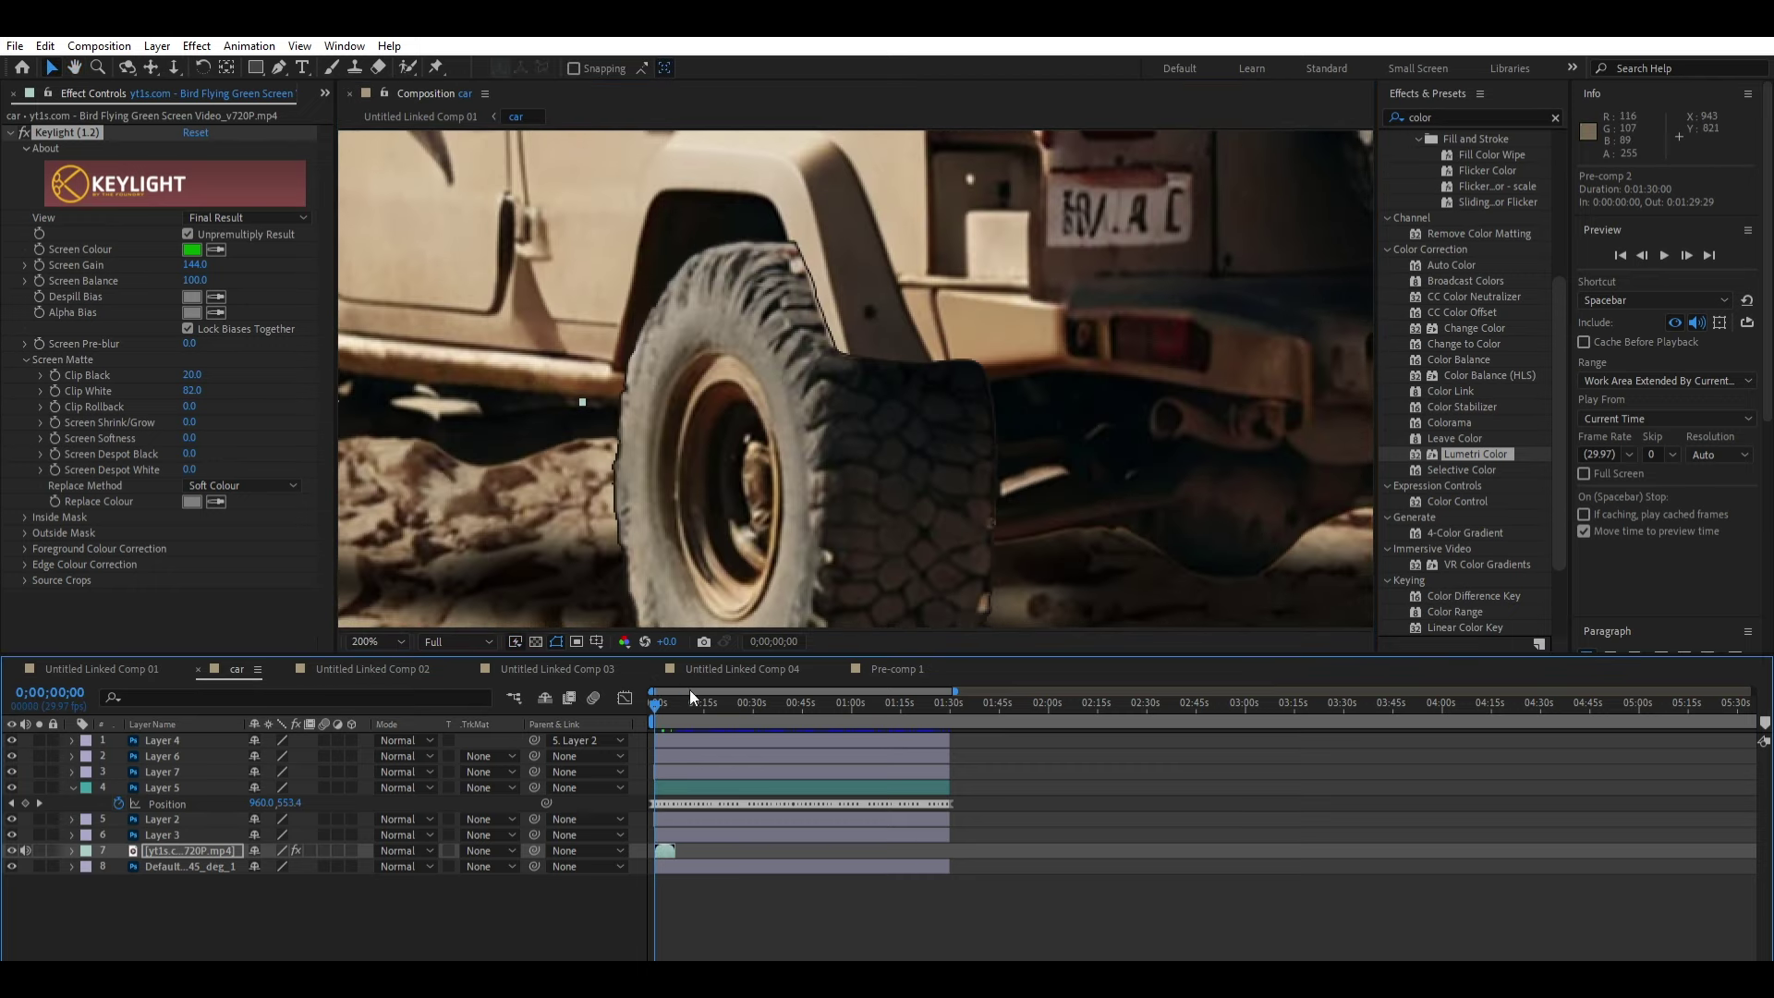
left_click_drag(657, 691, 670, 691)
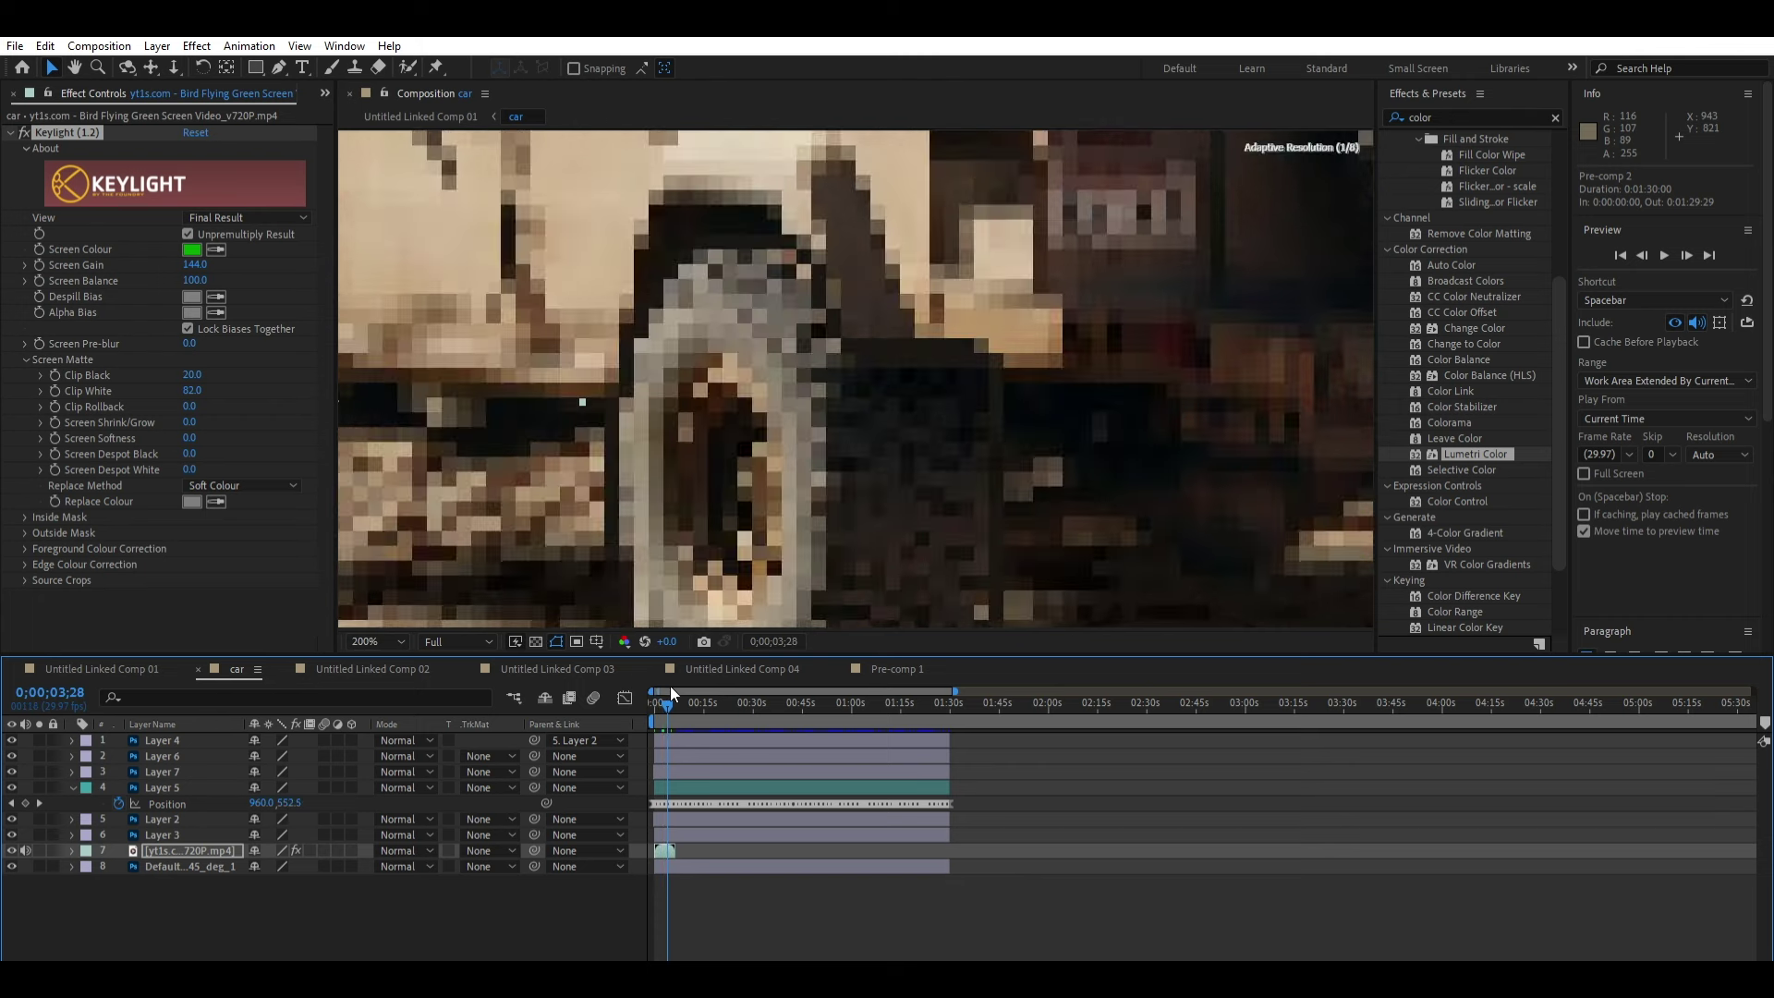
Step: Compare the rear wheel with Layer 6 hidden and toggle its Mask 2 inversion
left_click(673, 756)
left_click(11, 740)
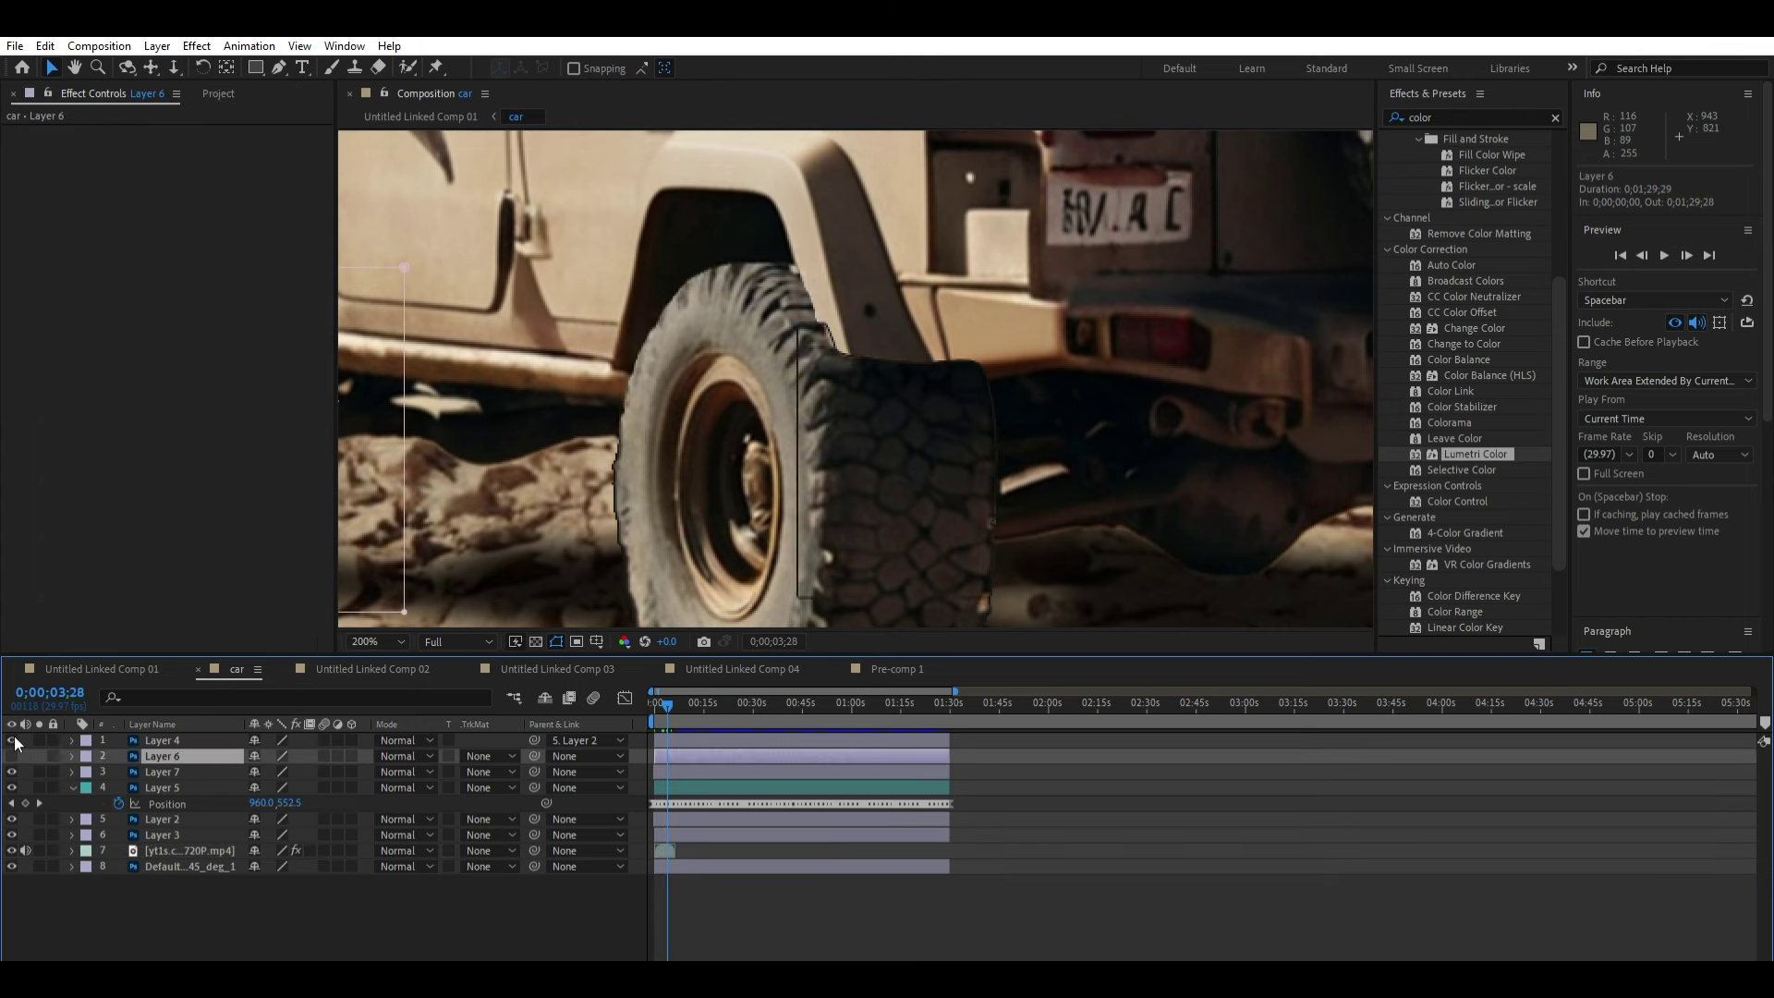
left_click(11, 740)
left_click(11, 741)
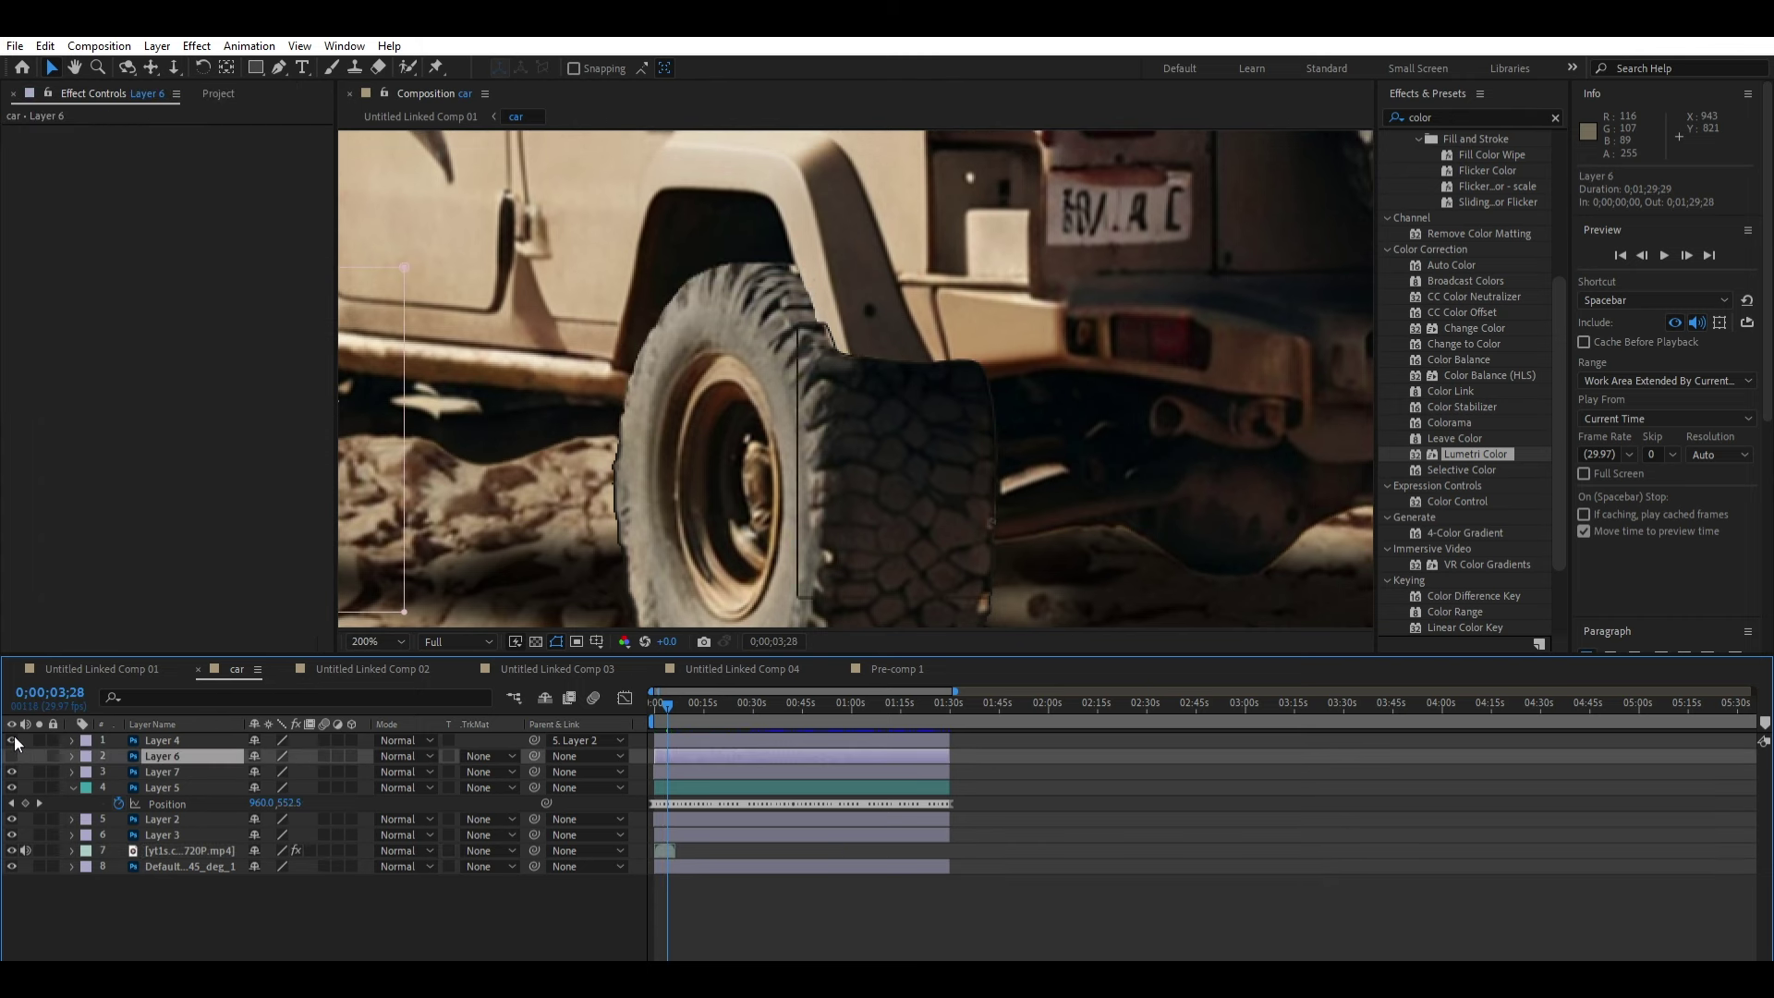
left_click(72, 756)
left_click(319, 787)
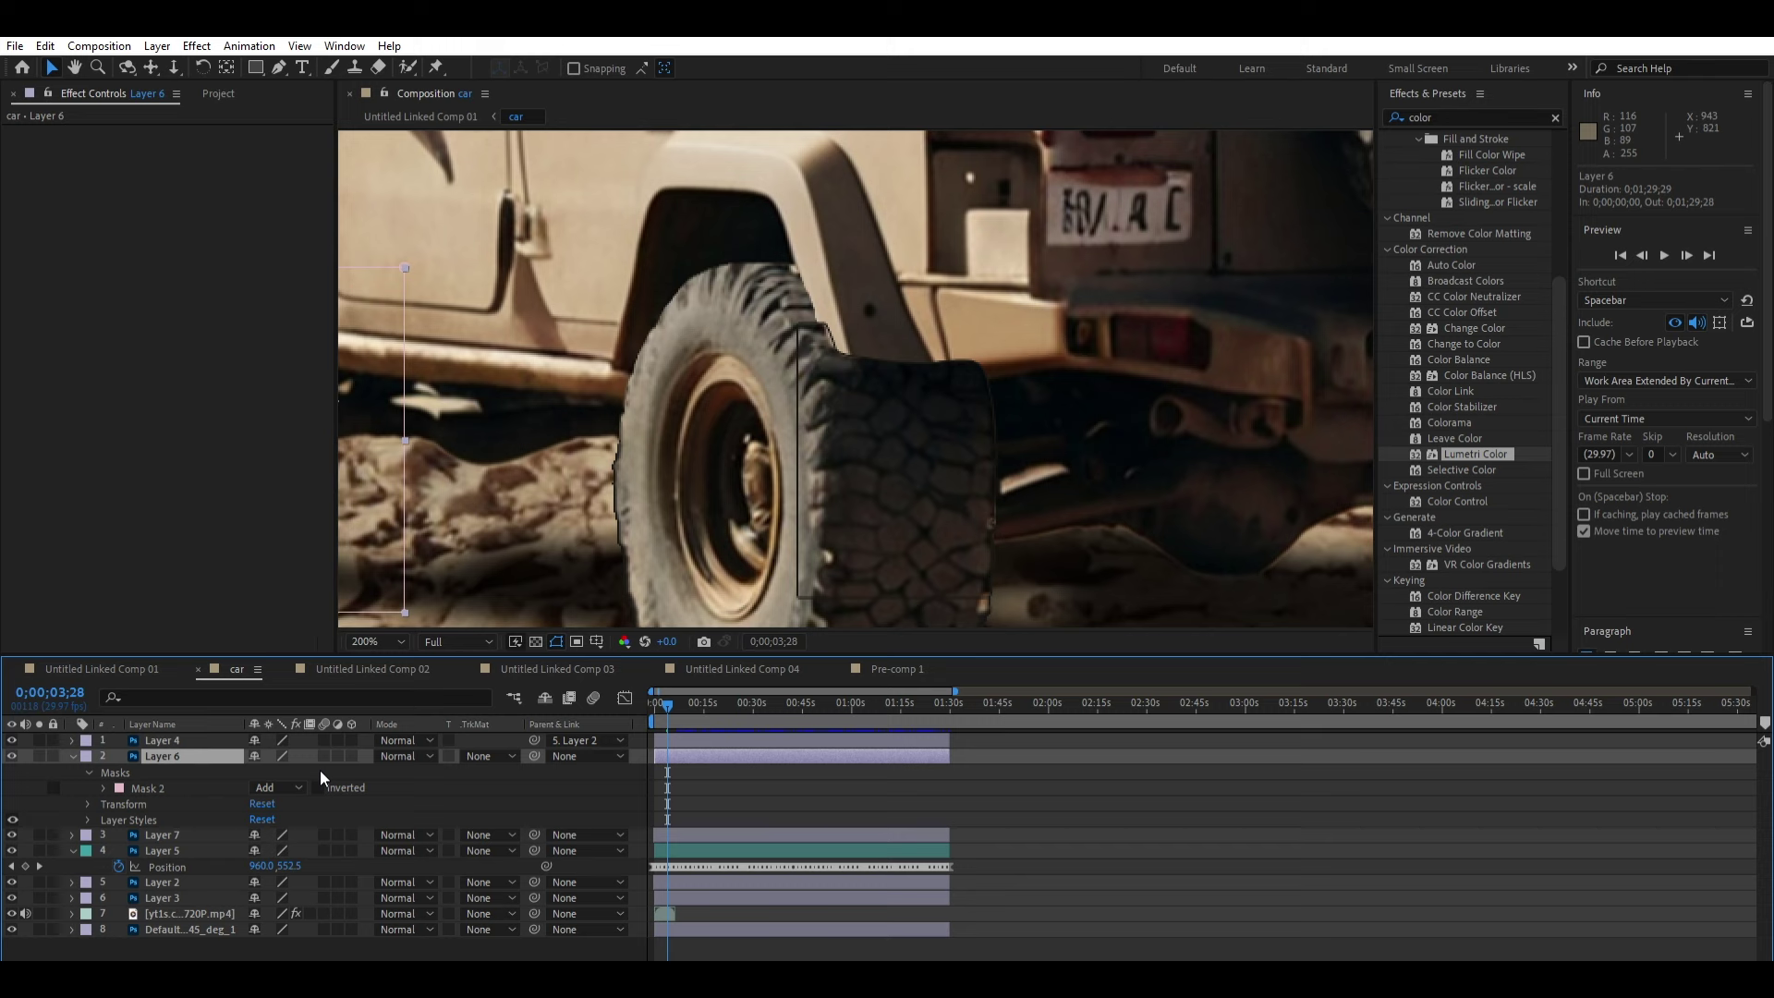
left_click(319, 787)
Step: Compare the wheel by toggling Mask 2 inversion, leave it inverted, and reveal Layer 7's masks
left_click(680, 875)
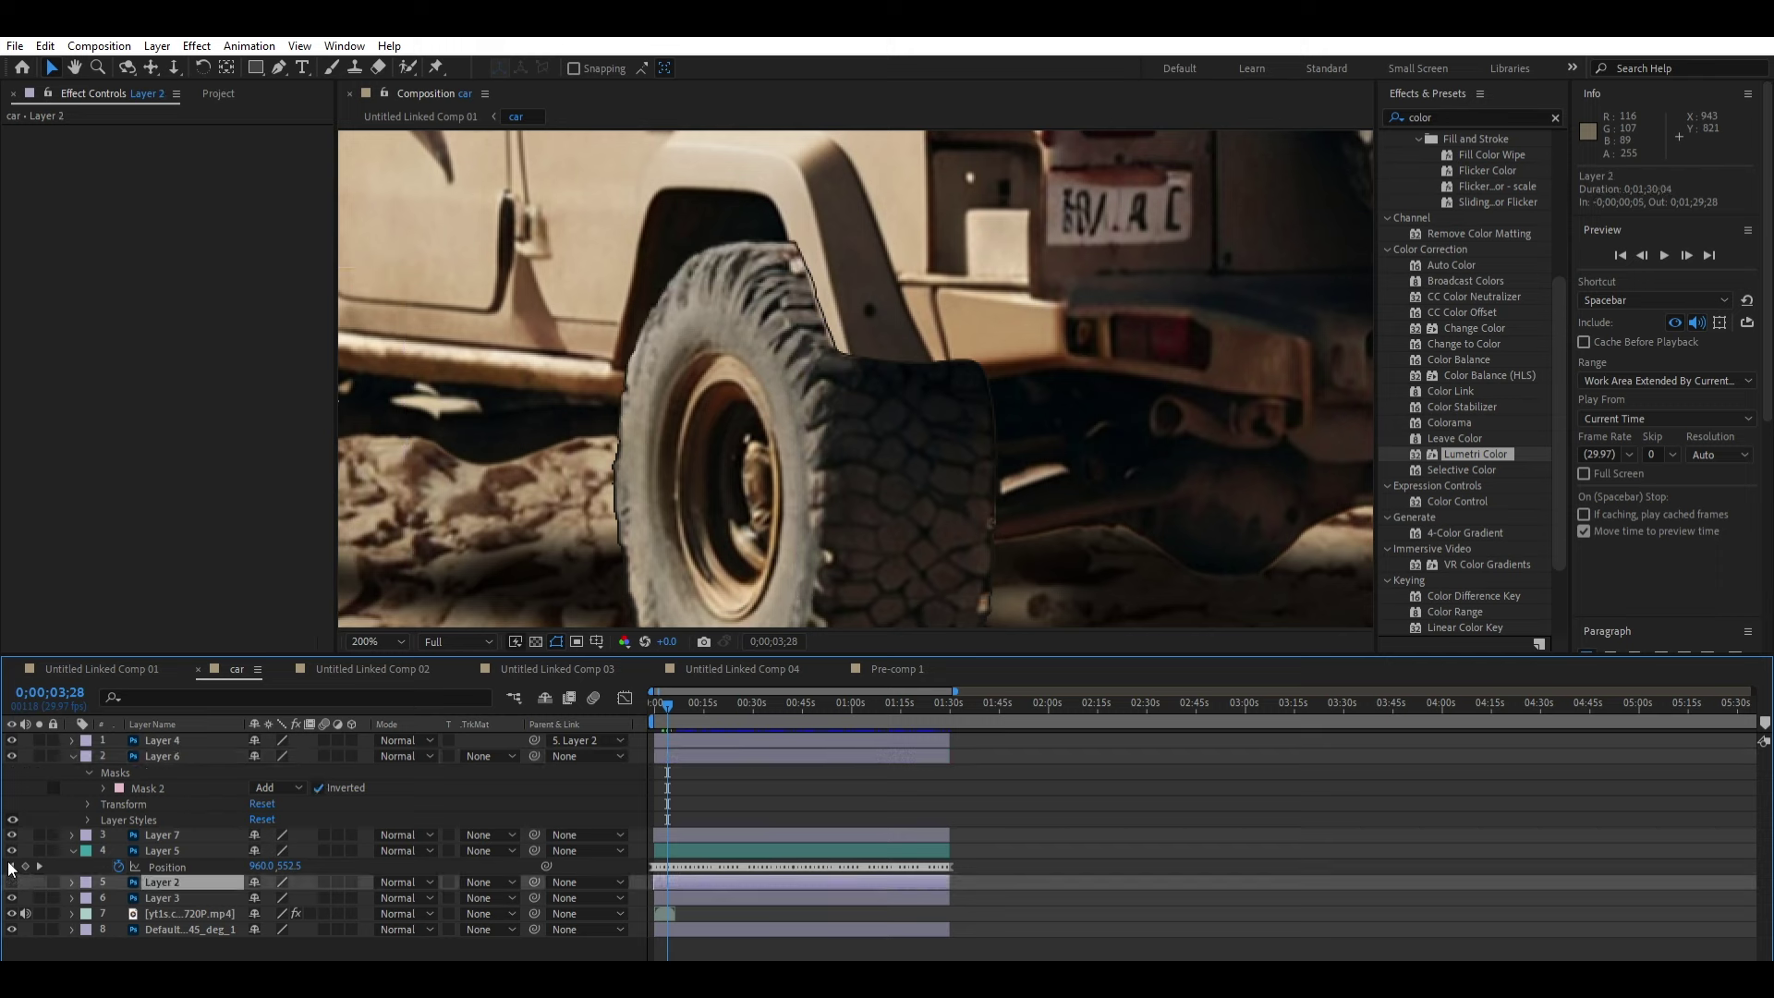
left_click(319, 787)
left_click(319, 786)
left_click(319, 787)
left_click(319, 787)
left_click(319, 786)
left_click(319, 786)
left_click(73, 756)
left_click(73, 772)
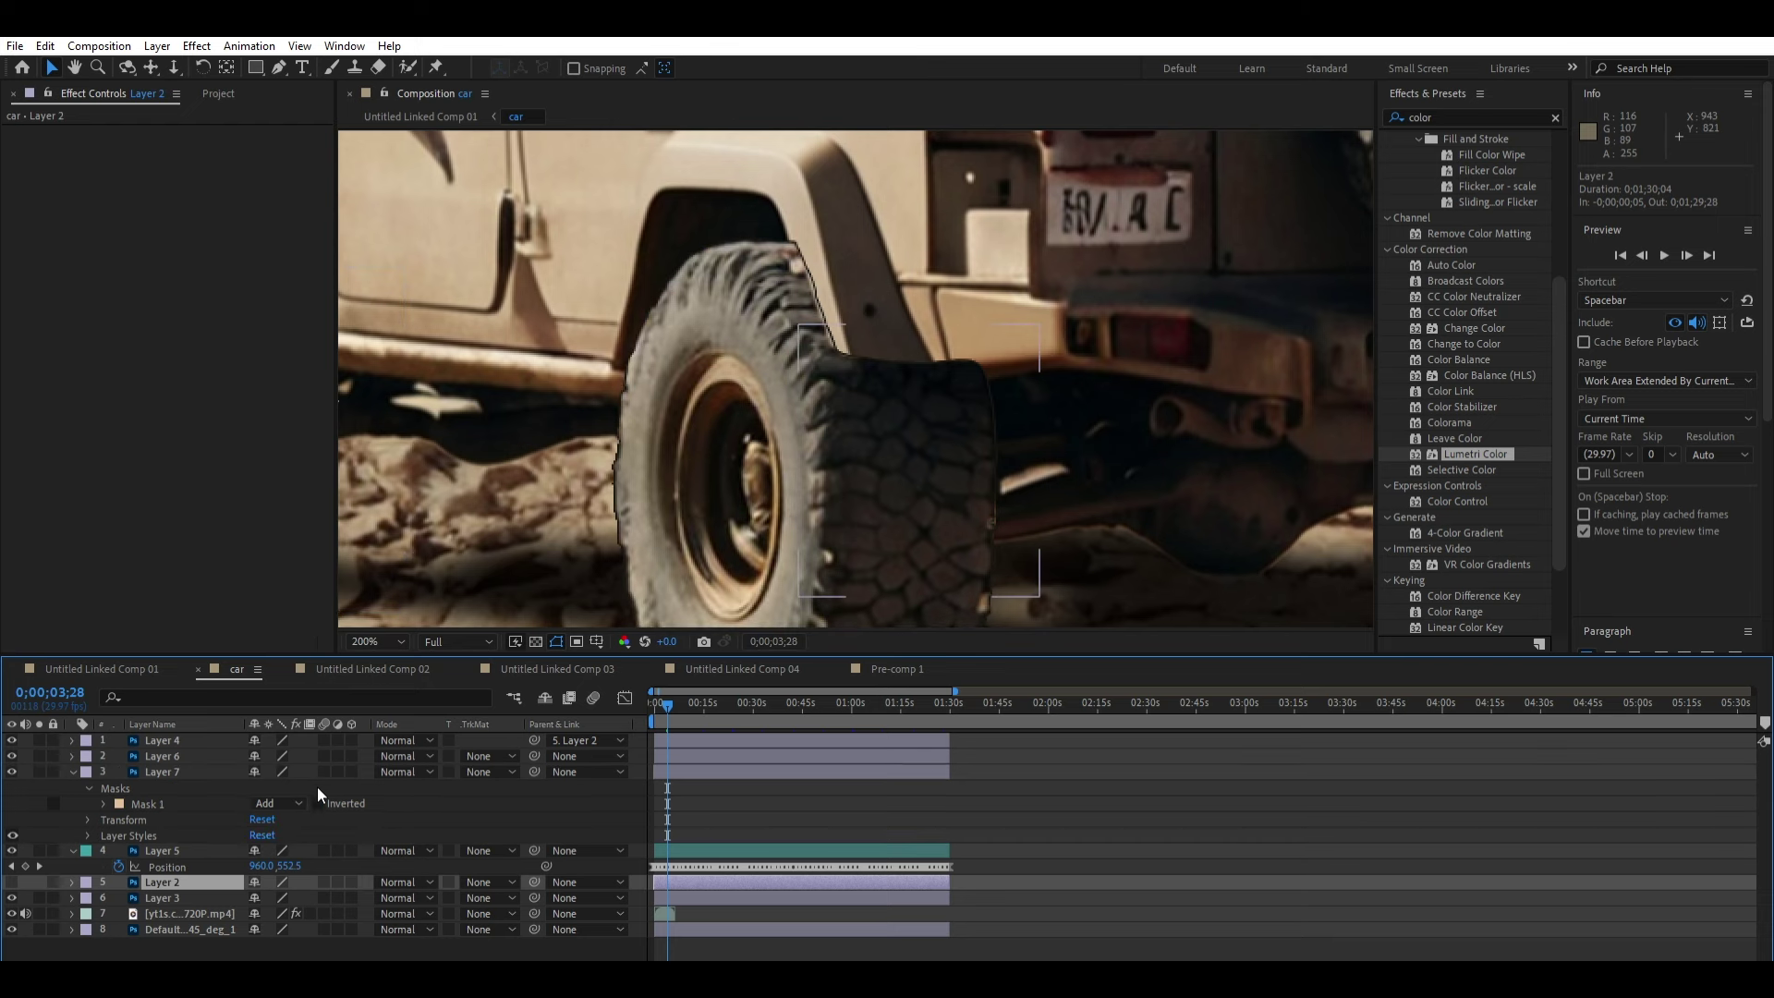
Step: Compare the rear wheel by repeatedly hiding and showing Layer 7 with Layer 4 hidden
left_click(73, 771)
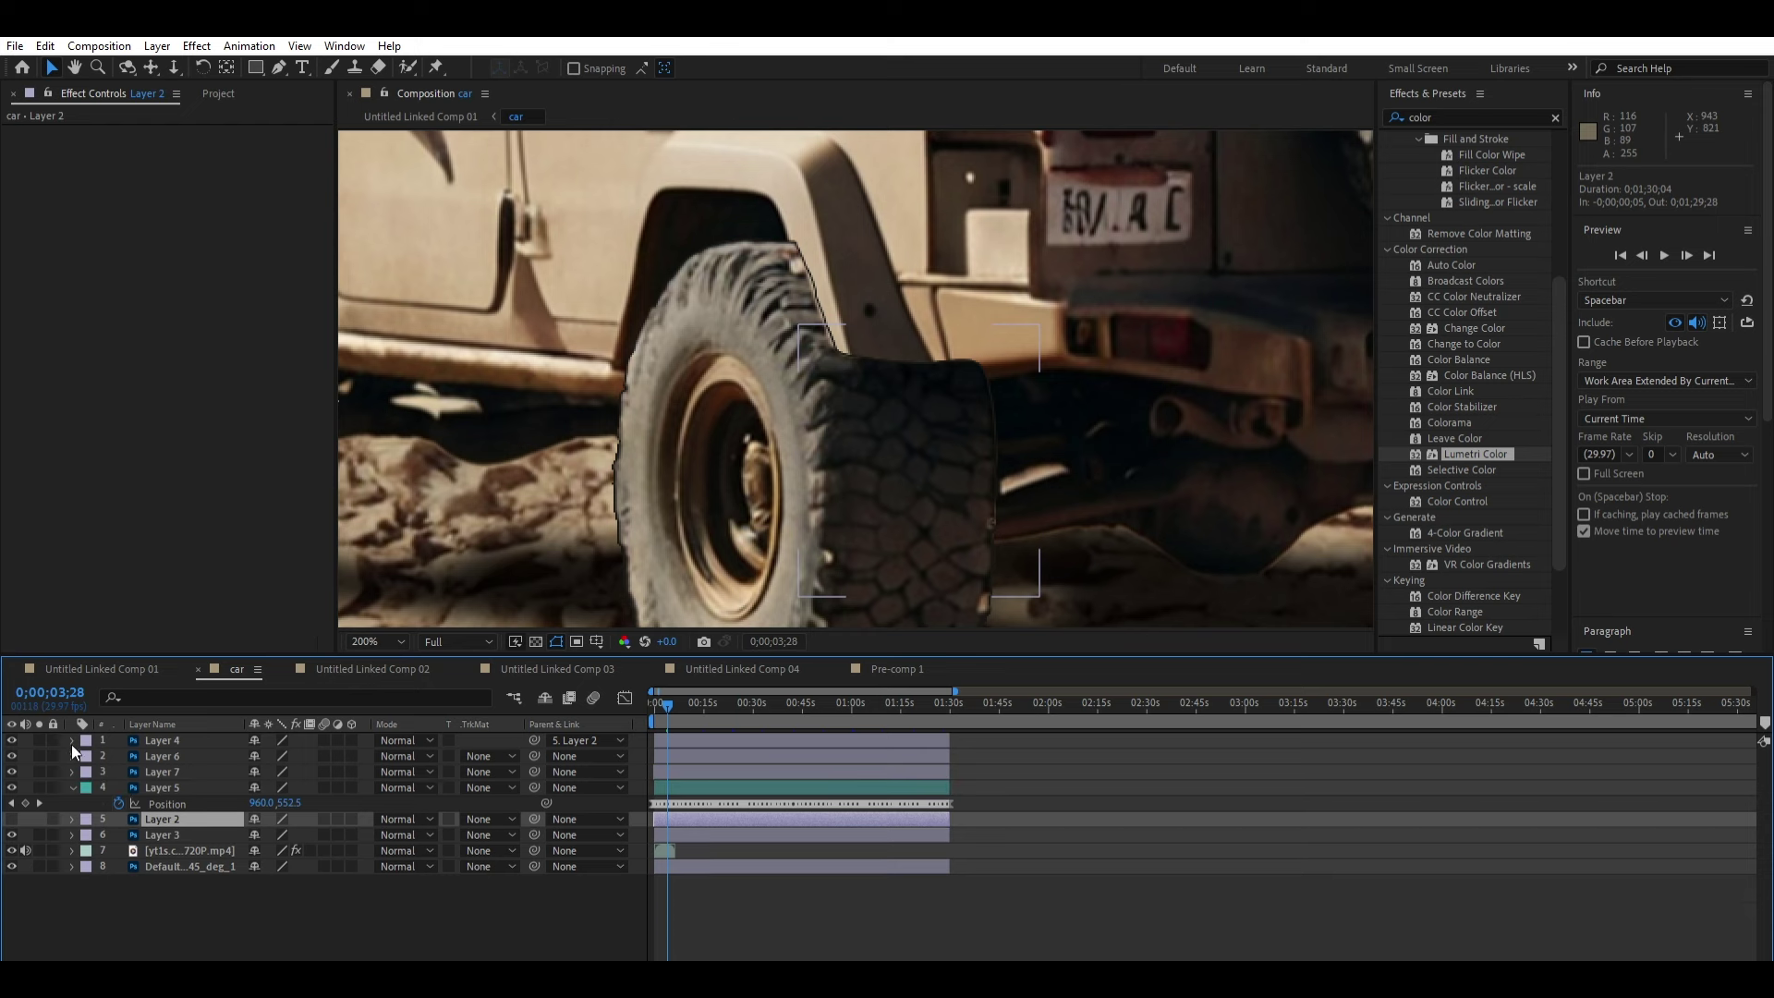
left_click(12, 740)
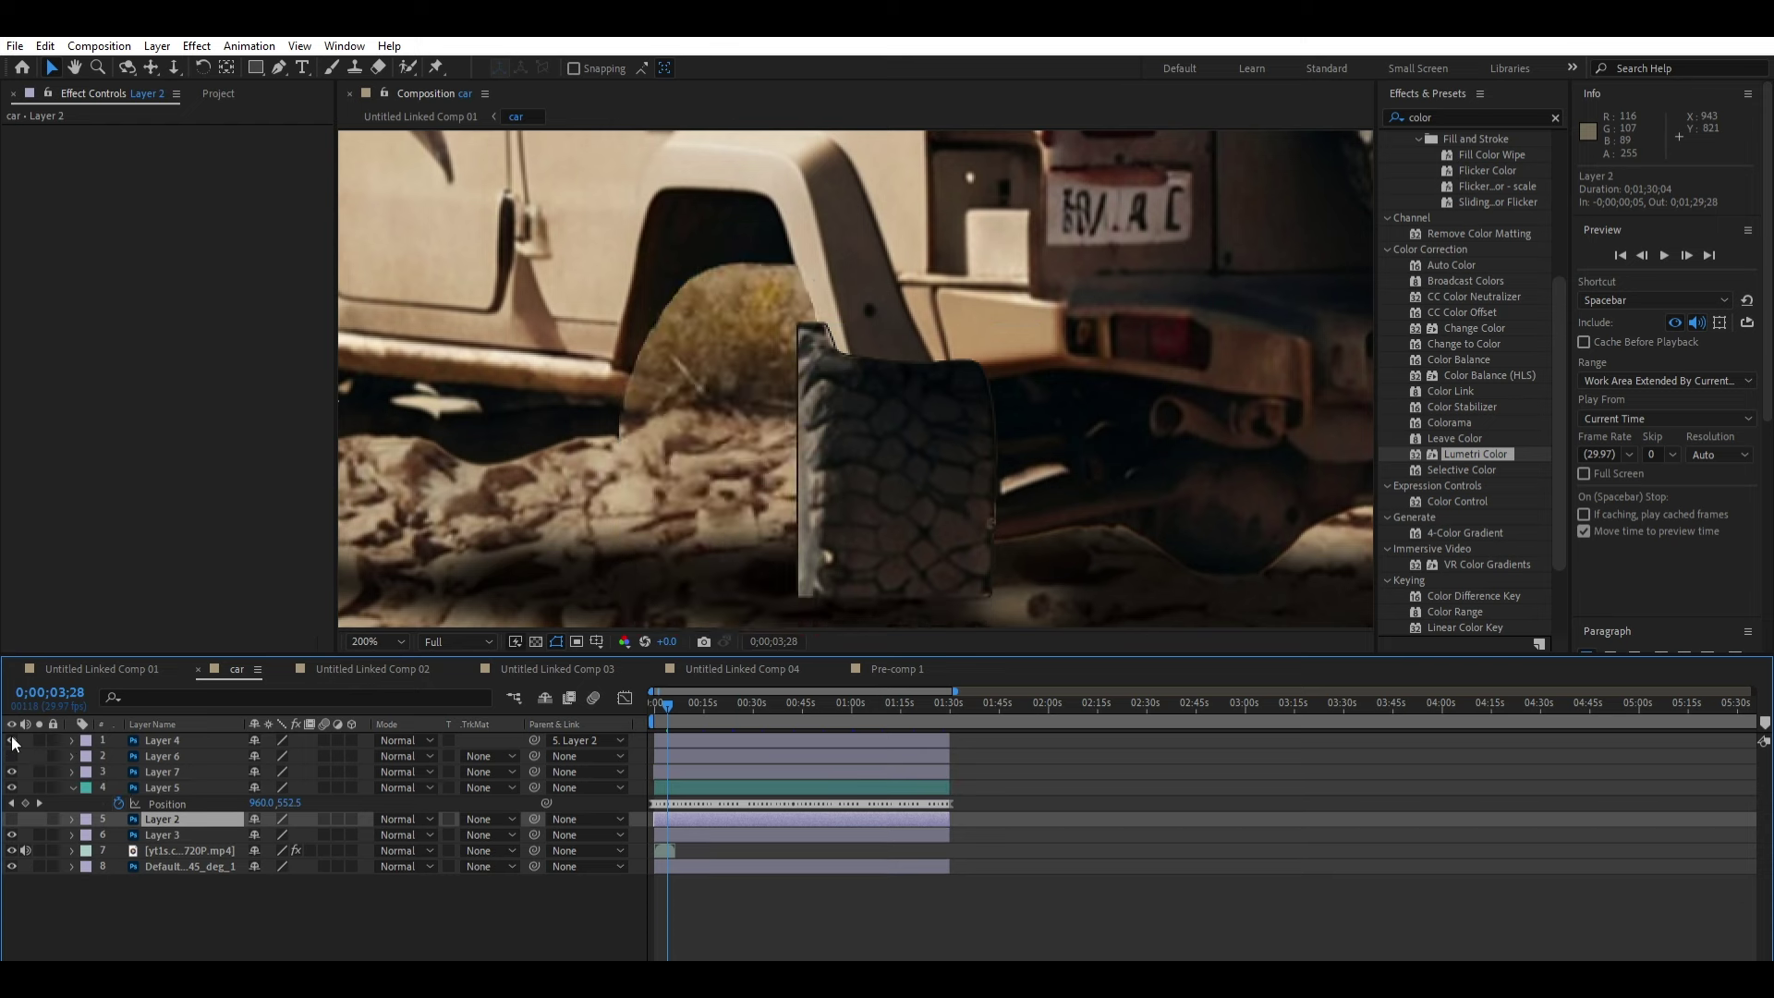
left_click(12, 771)
left_click(12, 771)
left_click(12, 772)
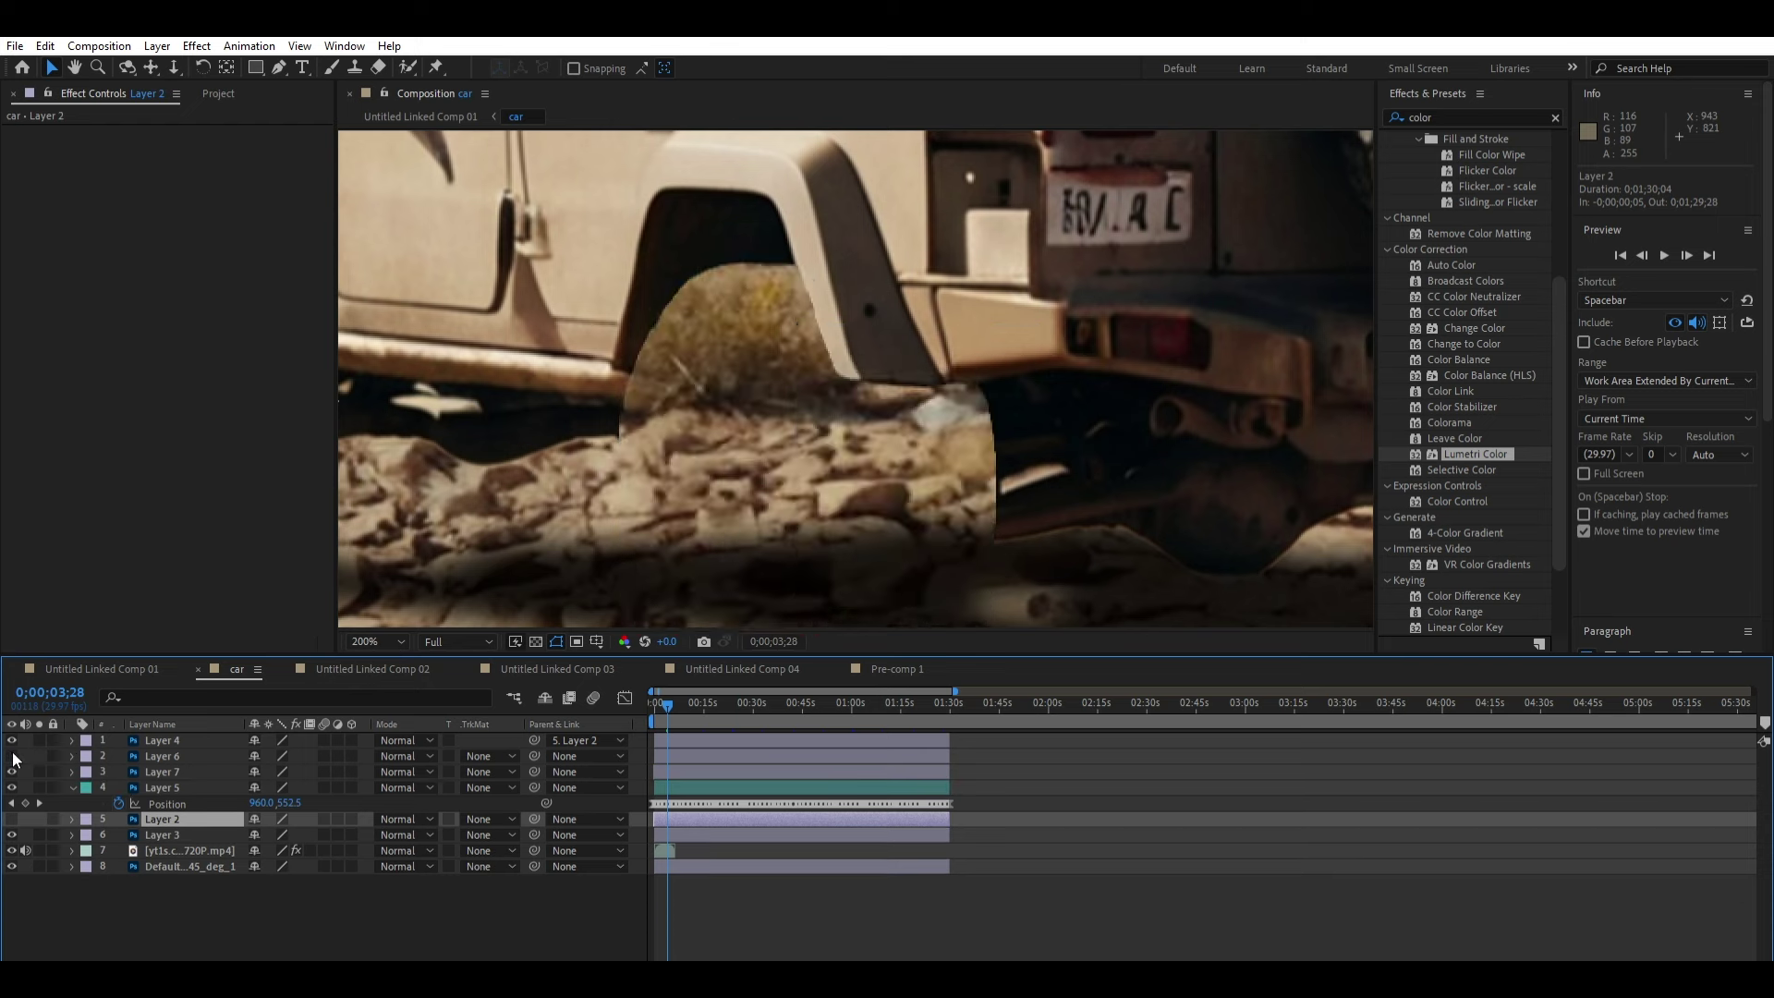
left_click(12, 772)
left_click(12, 772)
left_click(12, 772)
scroll(501, 469, "down", 2)
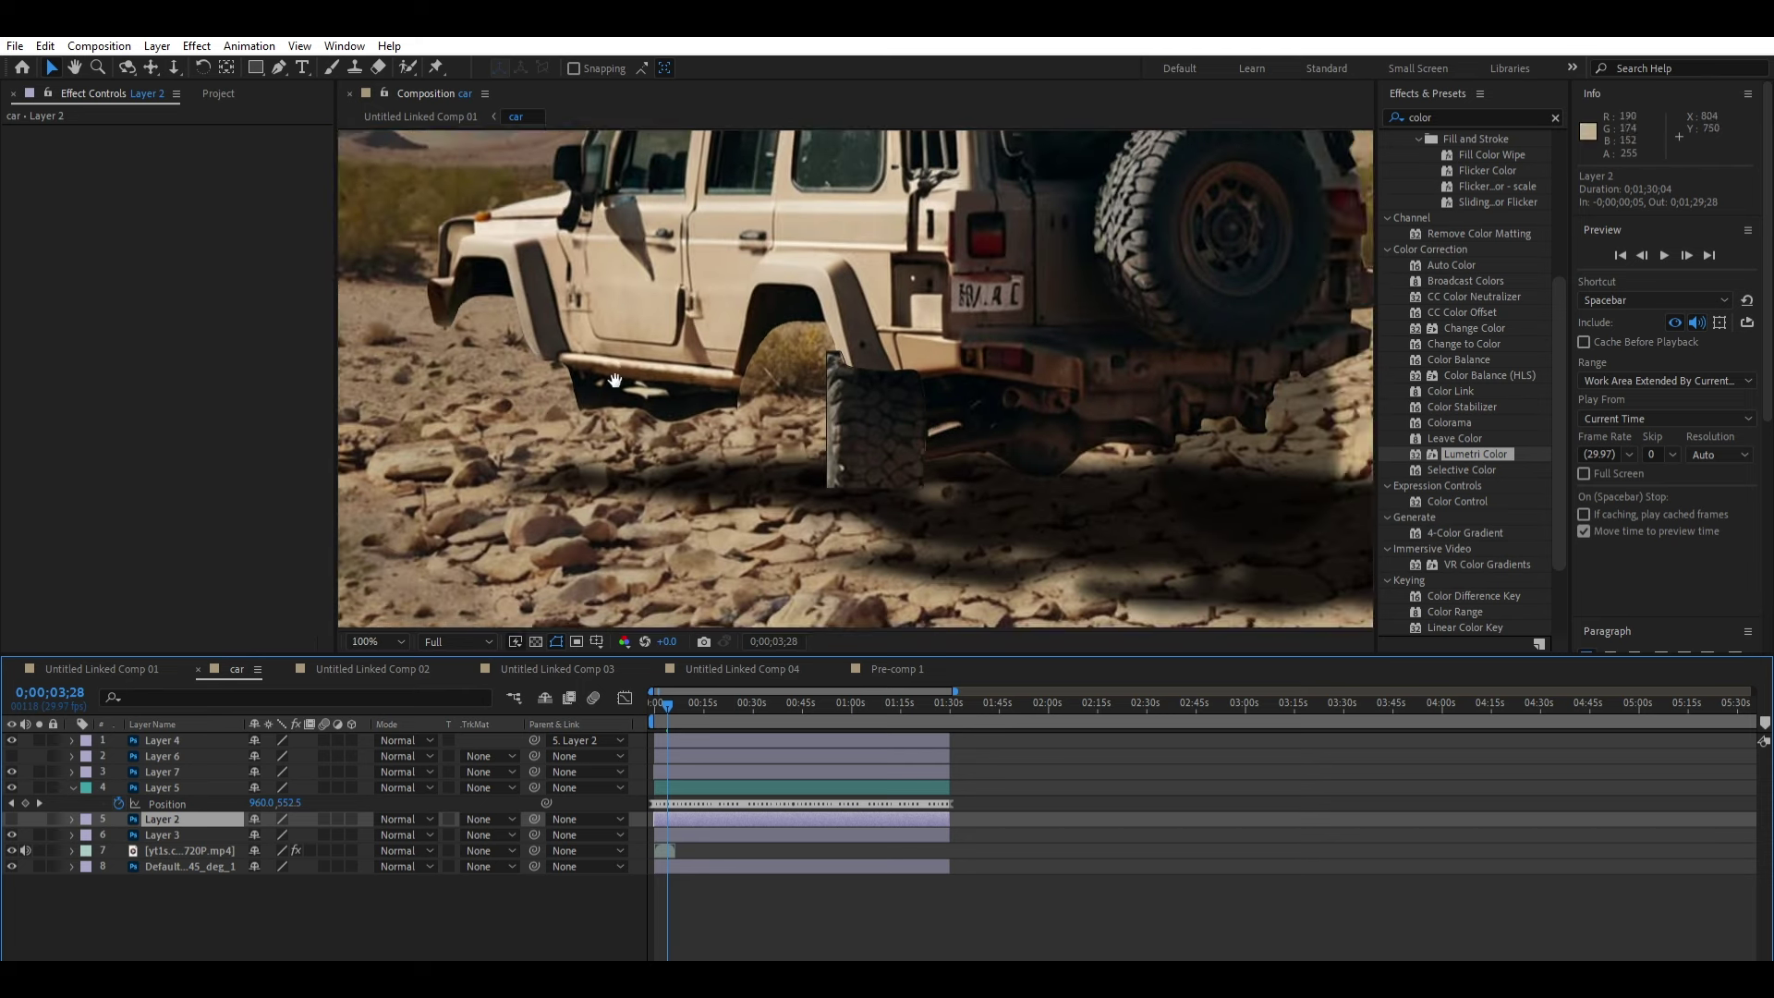
left_click(12, 771)
left_click(12, 772)
left_click(12, 771)
left_click(12, 771)
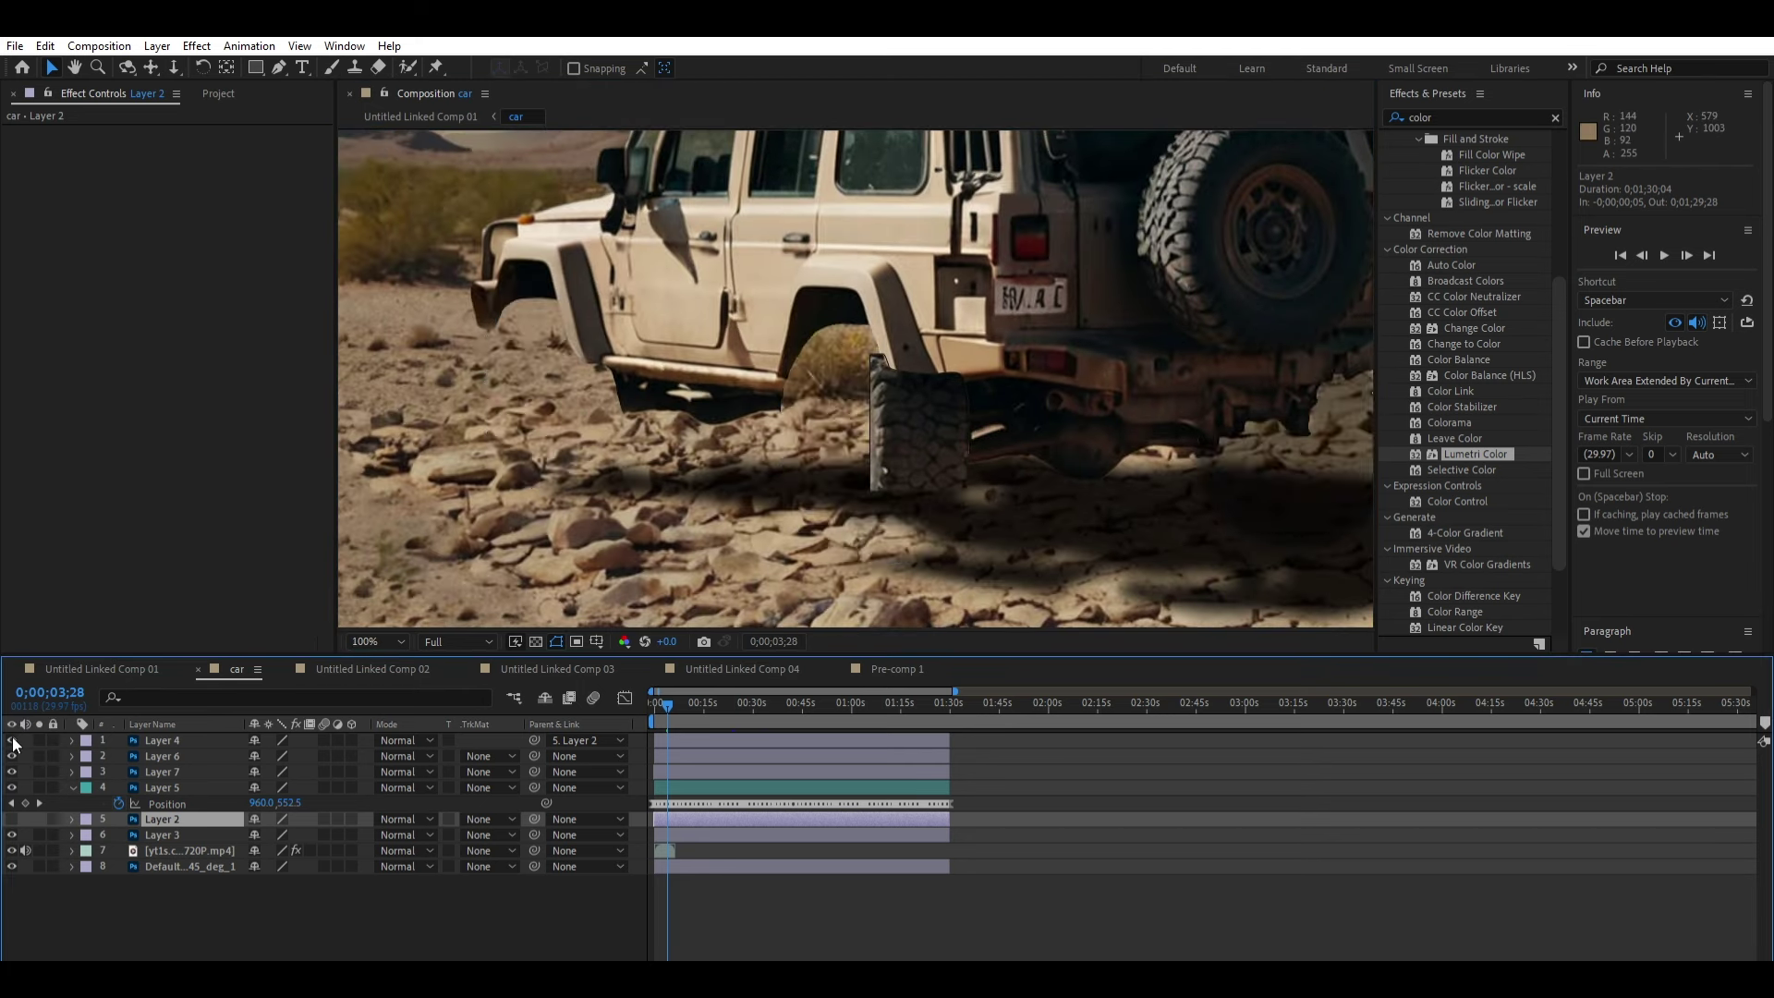
left_click(12, 772)
left_click(12, 771)
left_click(12, 740)
Step: Inspect Layer 6 and Layer 7 mask outlines at frame 0;00;05;02
left_click(72, 756)
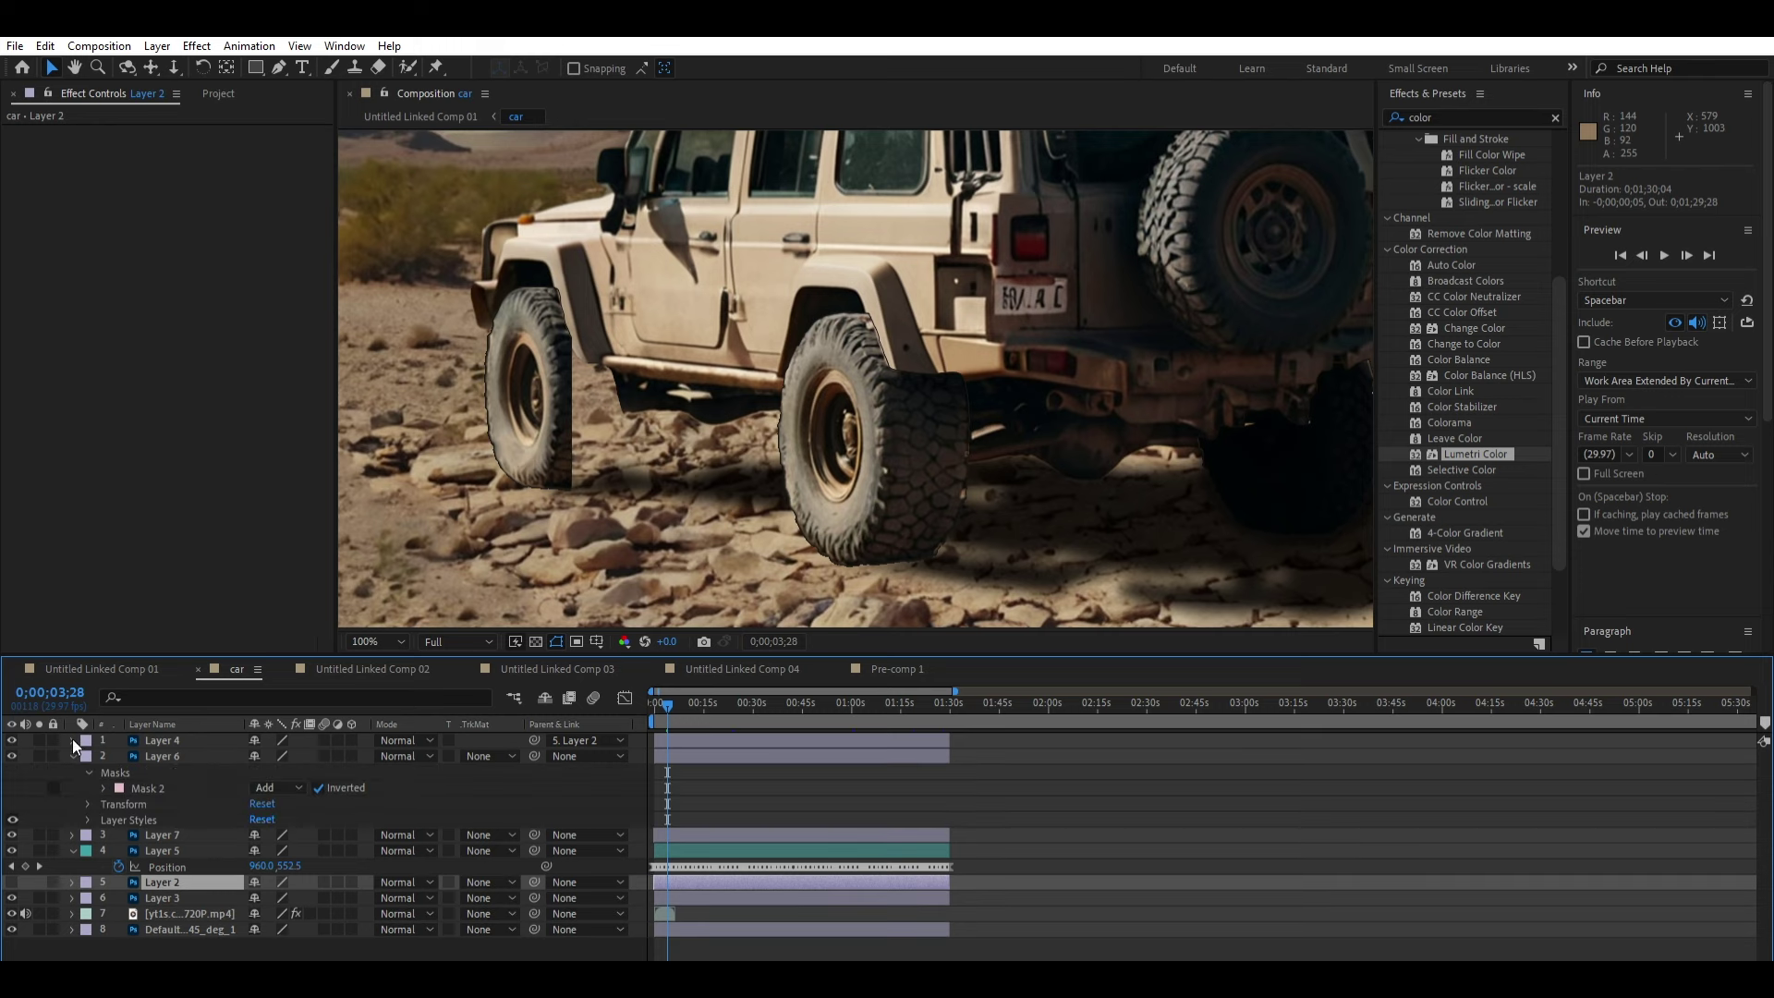
left_click(162, 756)
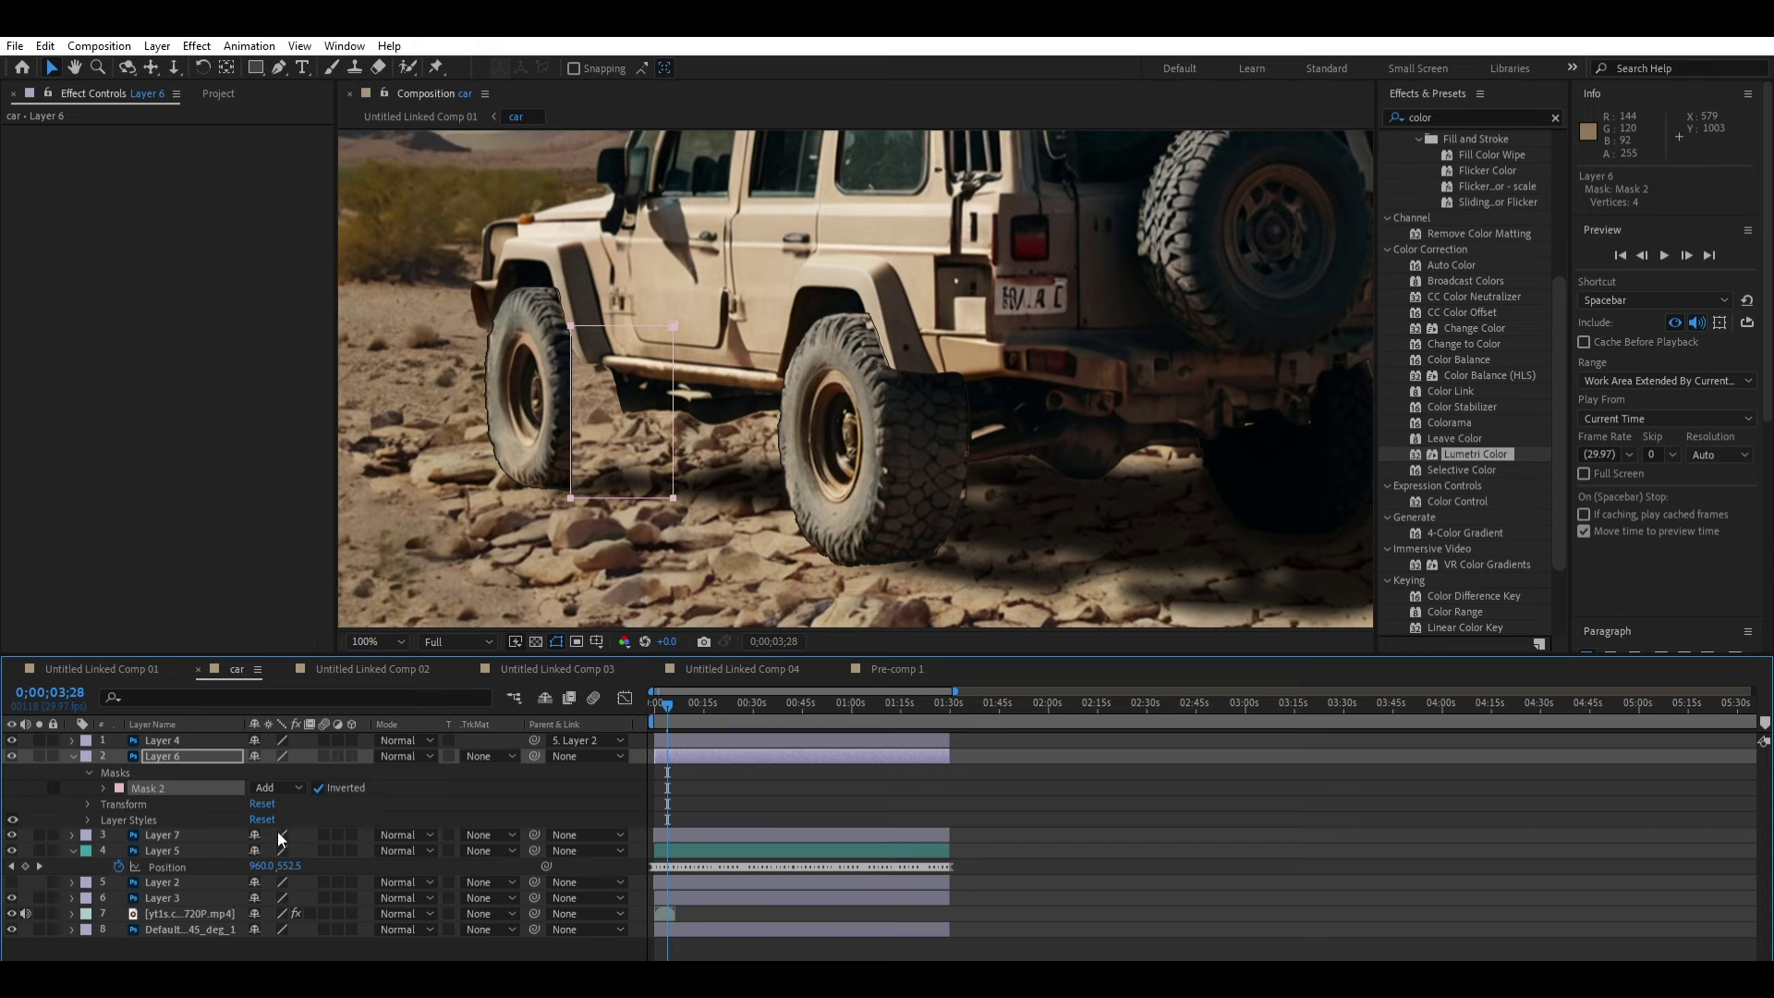
left_click(72, 756)
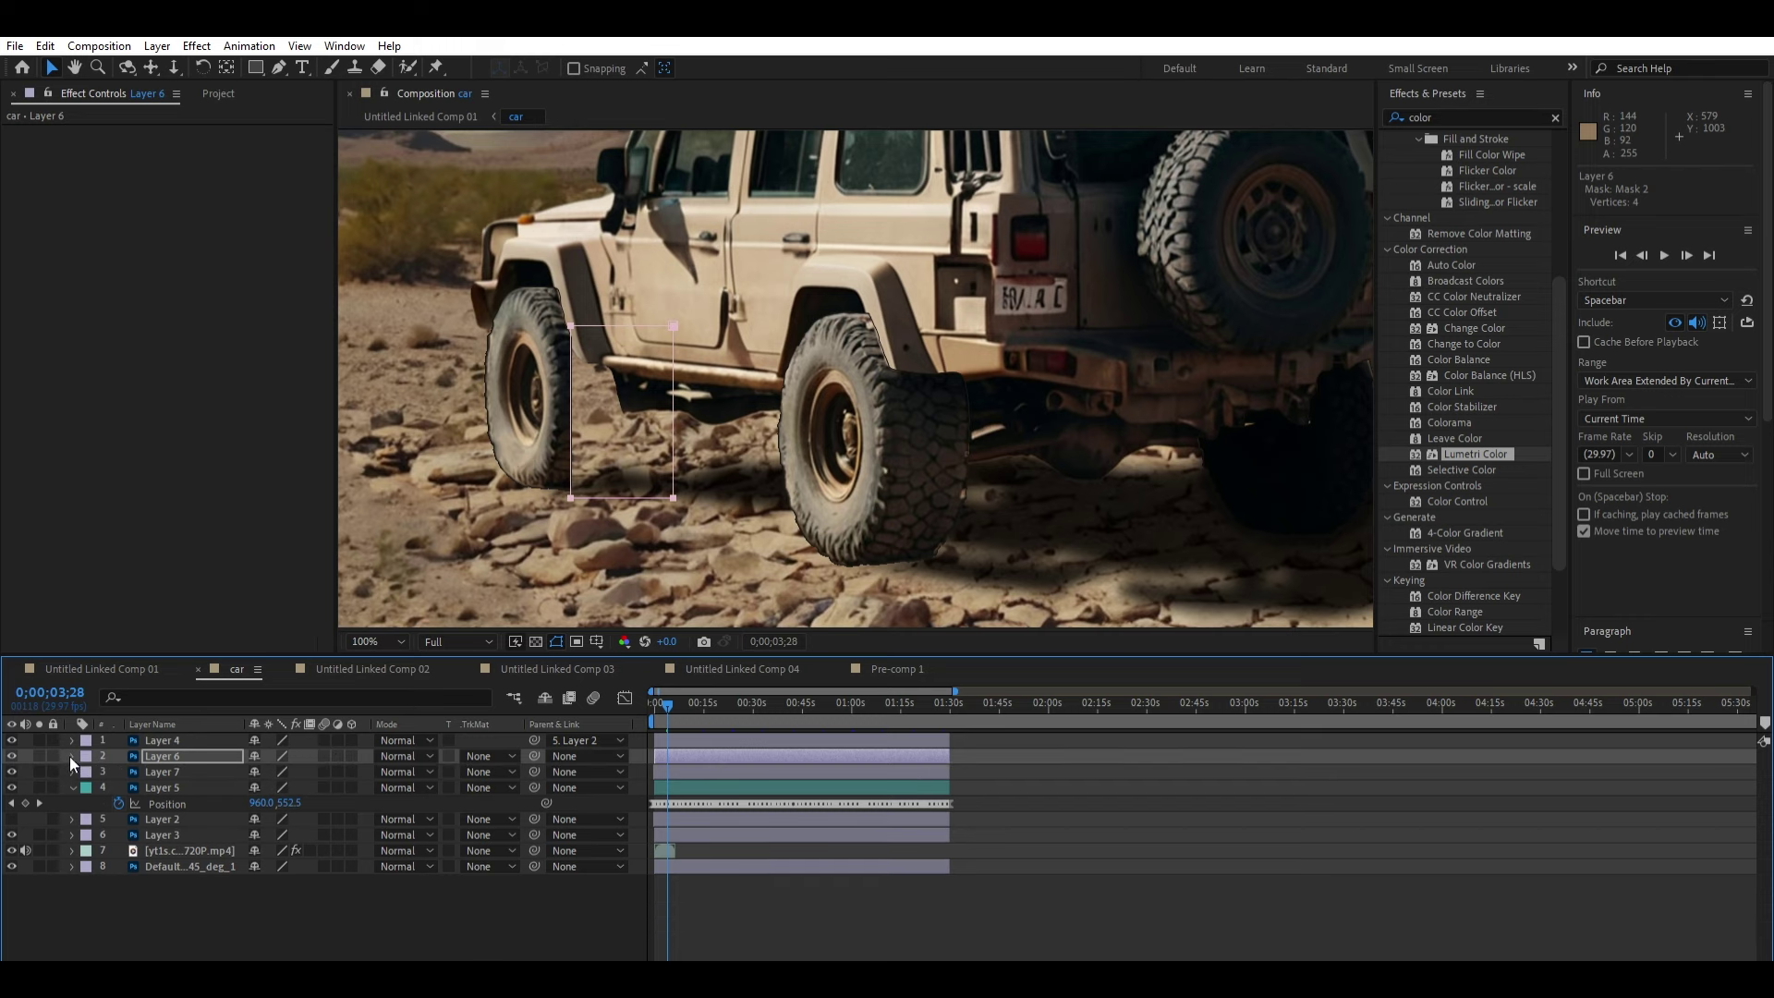
left_click(72, 771)
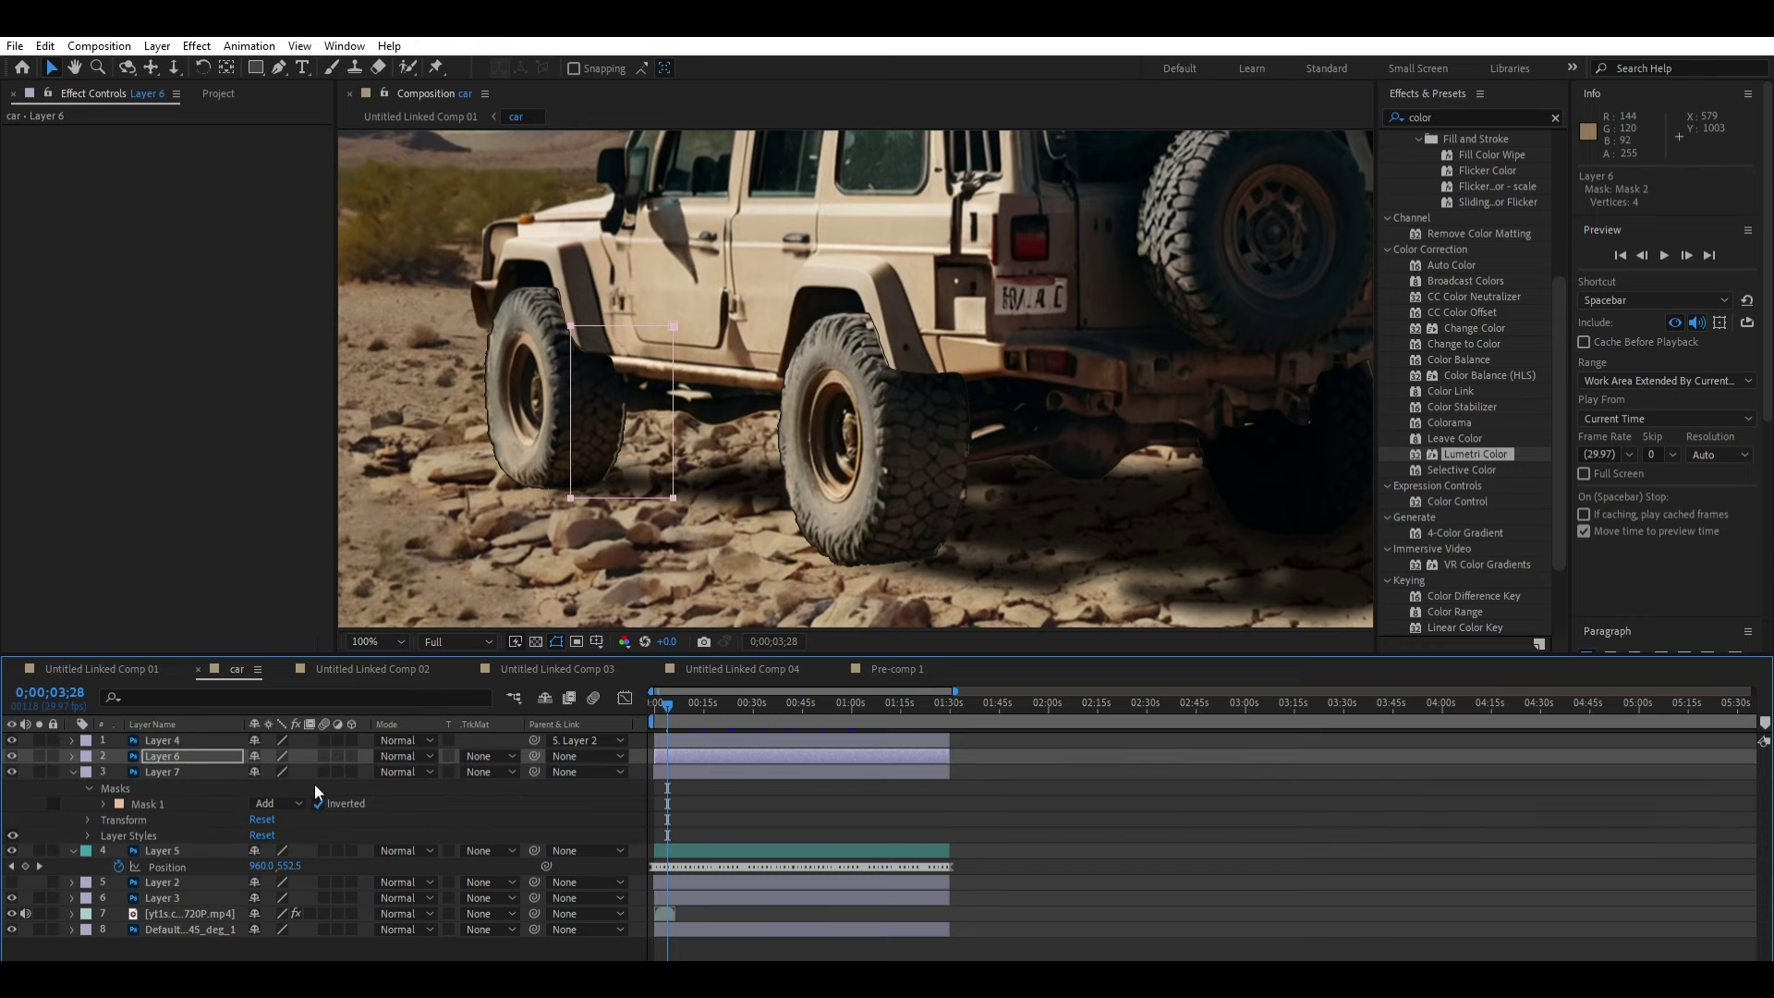
left_click_drag(670, 687, 674, 687)
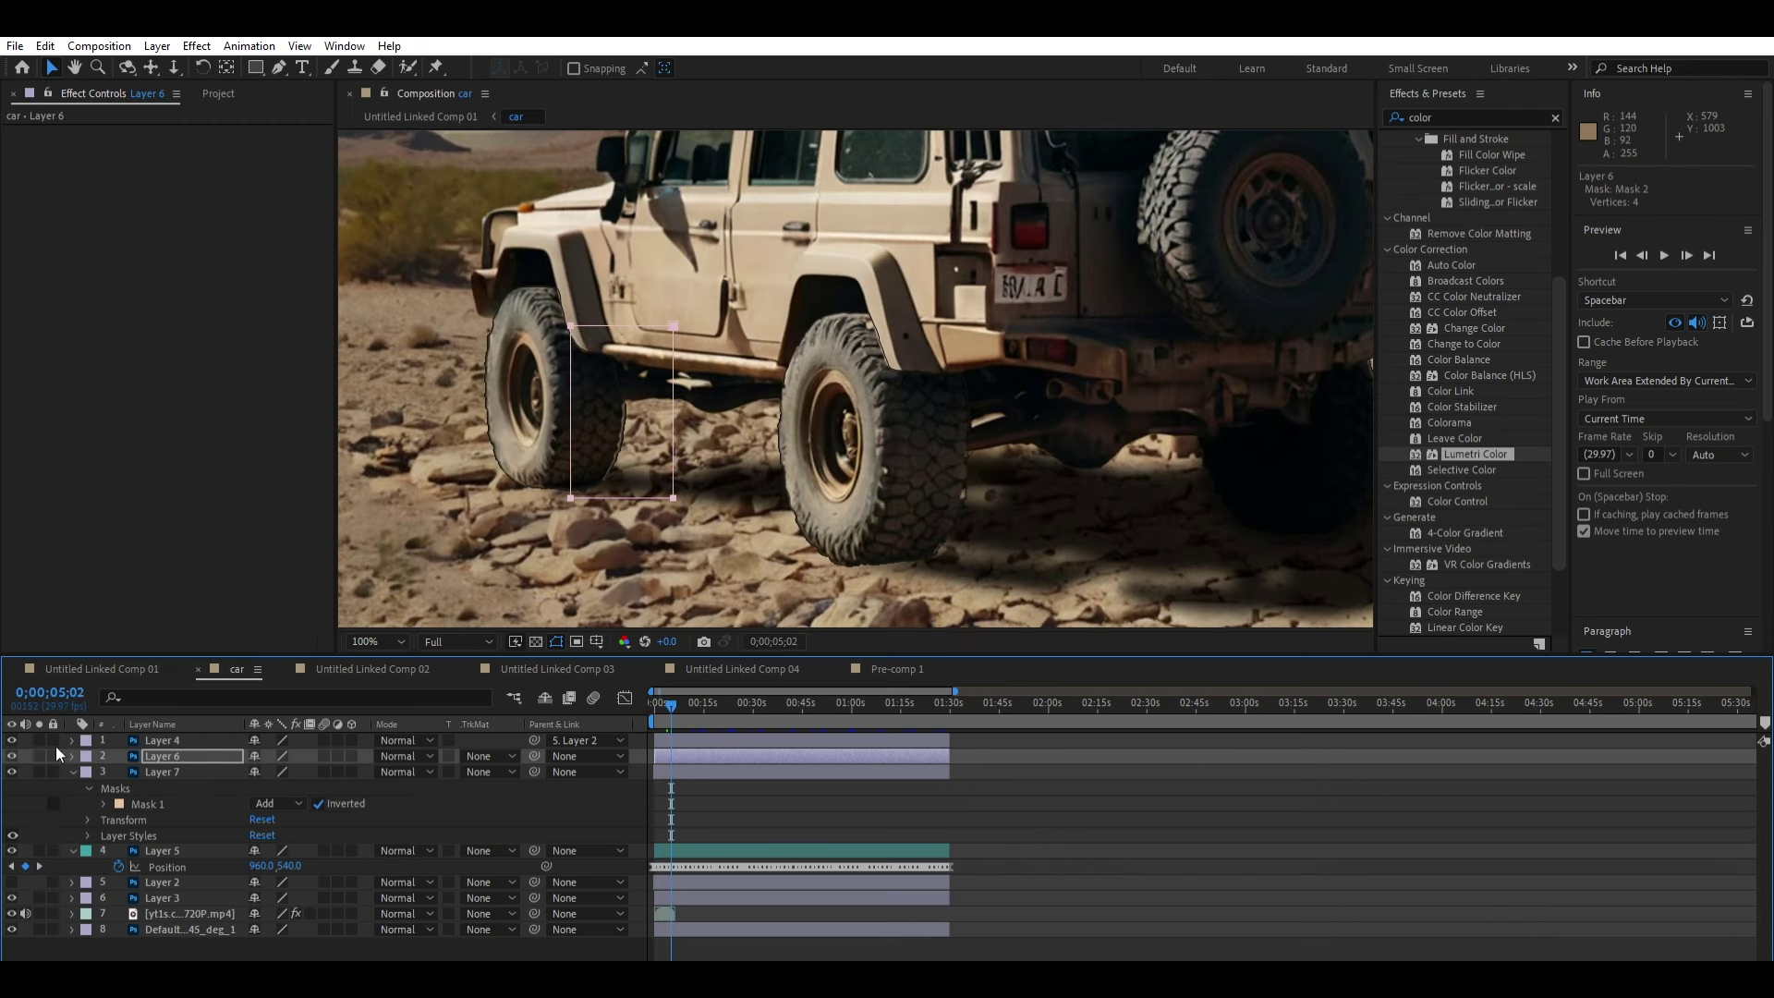
left_click(12, 739)
Step: Un-invert Layer 6's Mask 2, remove the stray patch beside the rear wheel, and return to start
left_click(72, 756)
left_click(319, 788)
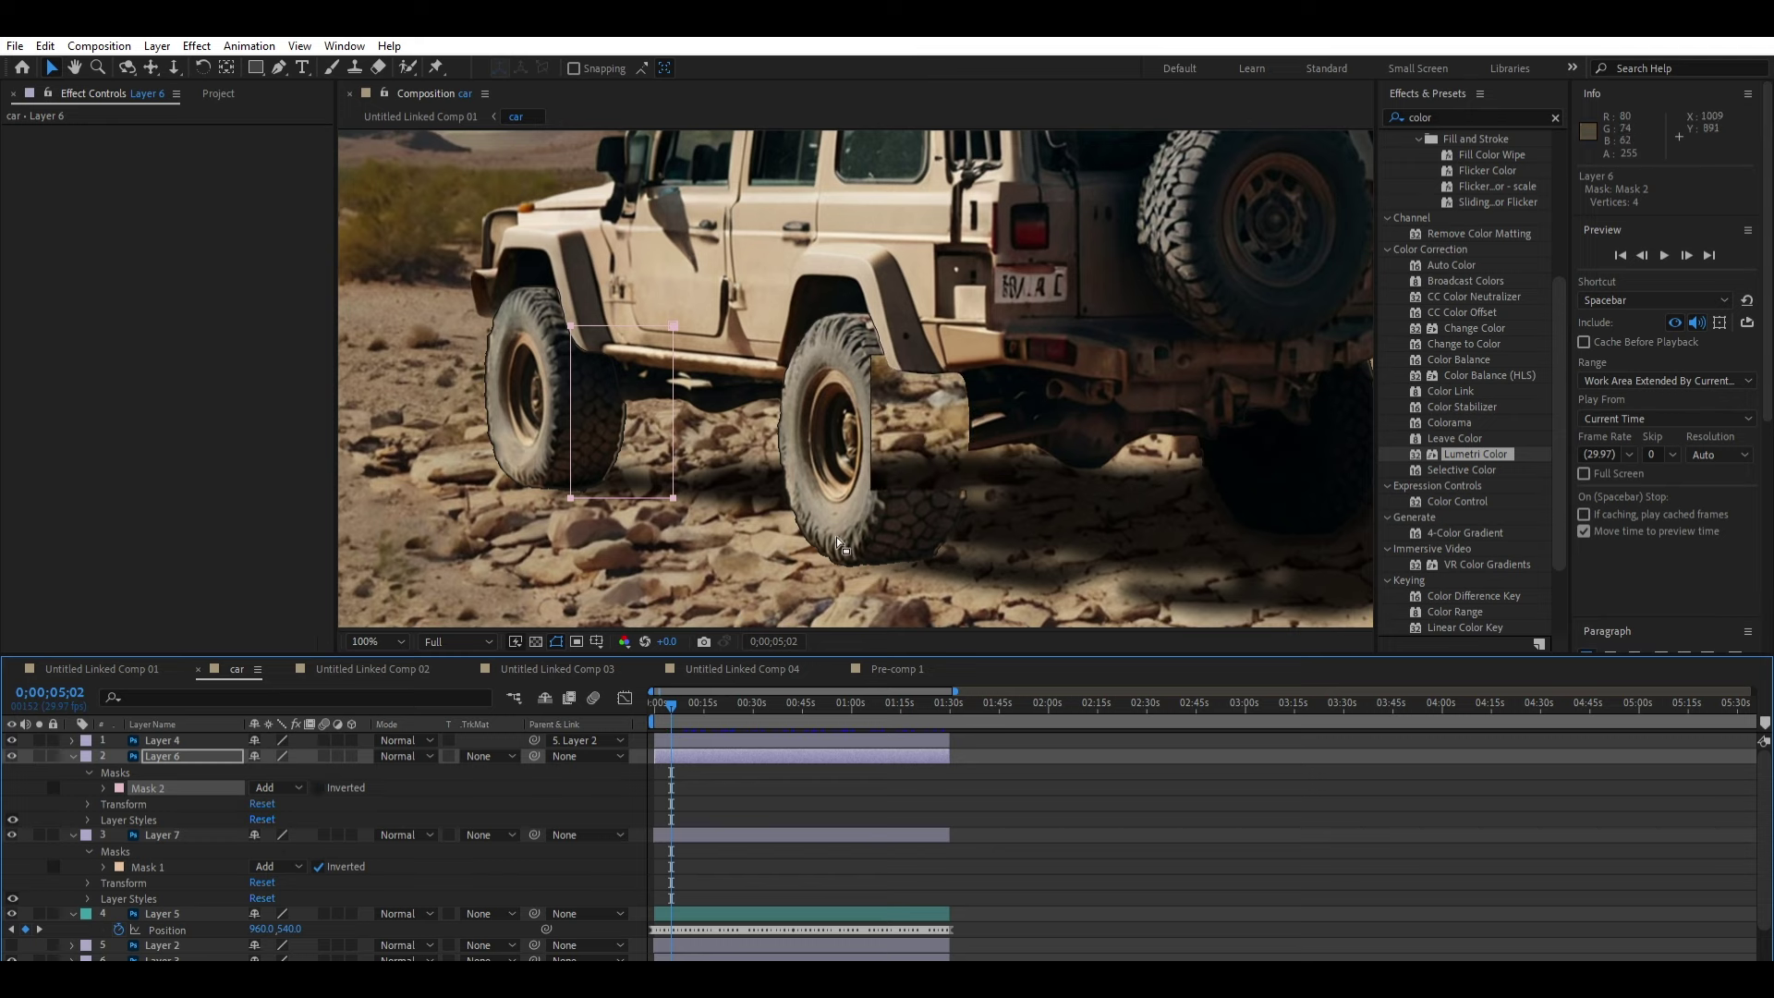
left_click(12, 932)
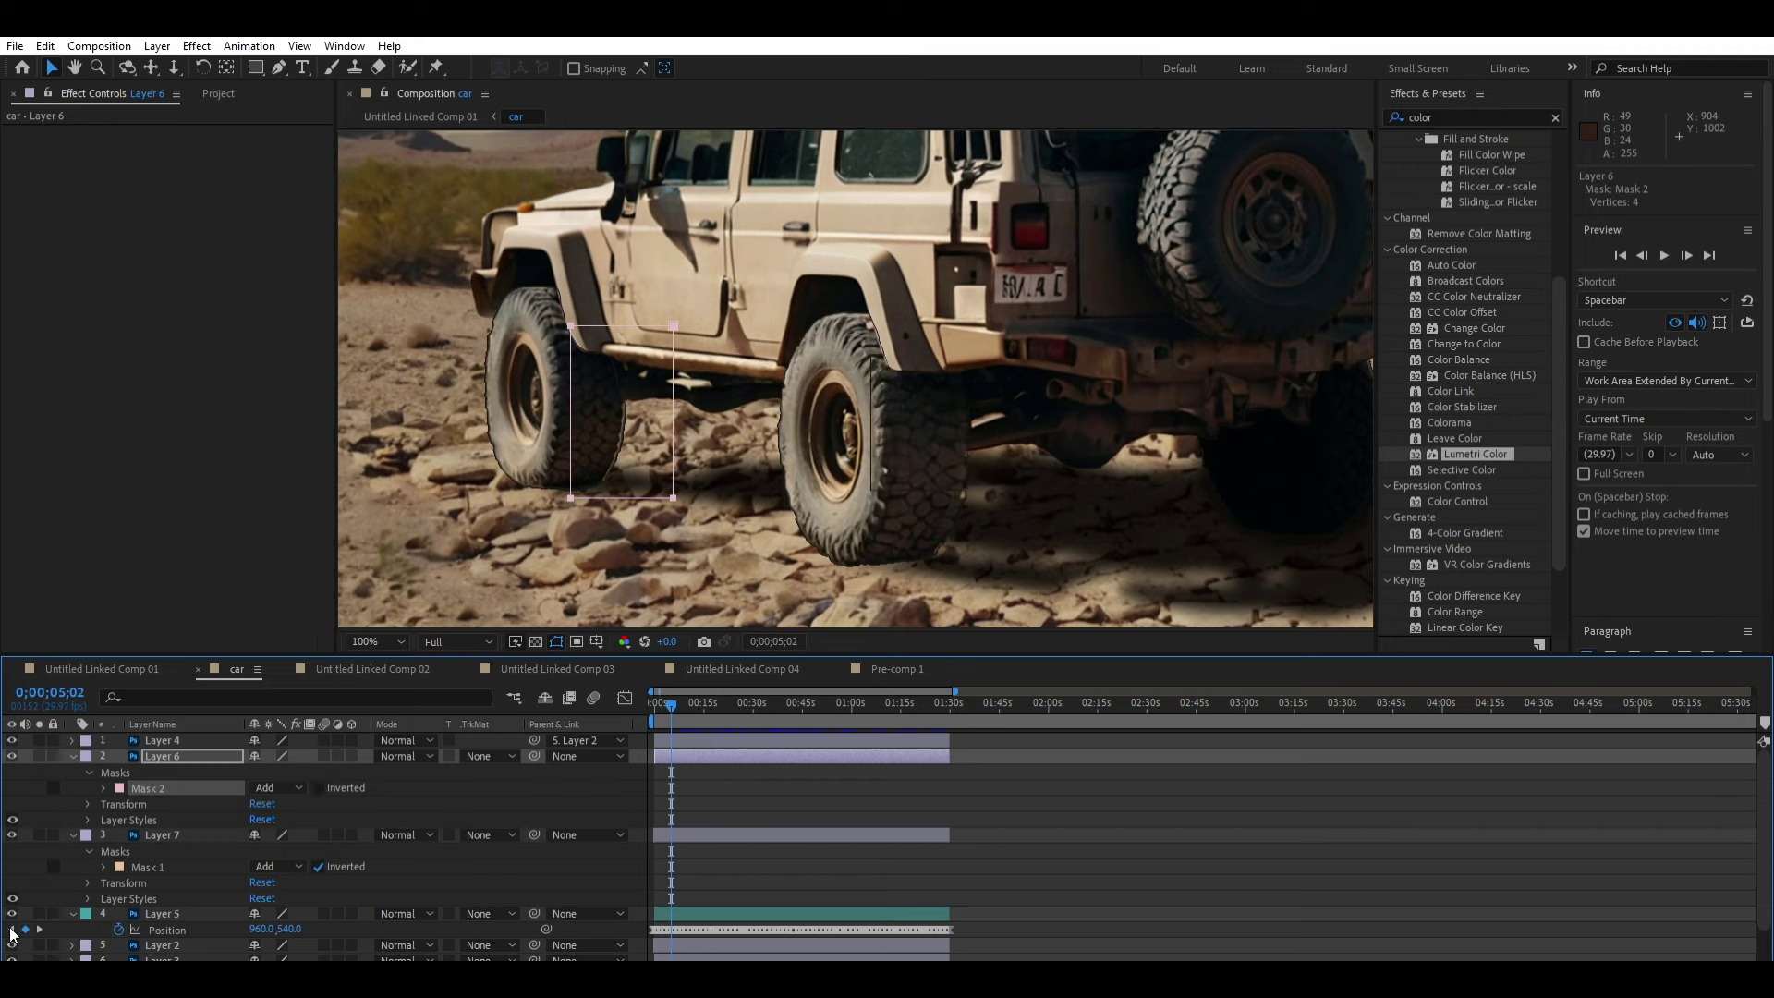
left_click_drag(678, 702, 654, 702)
Step: Hide Layer 7's masked wheel patch and preview the car shot from the start
key("space")
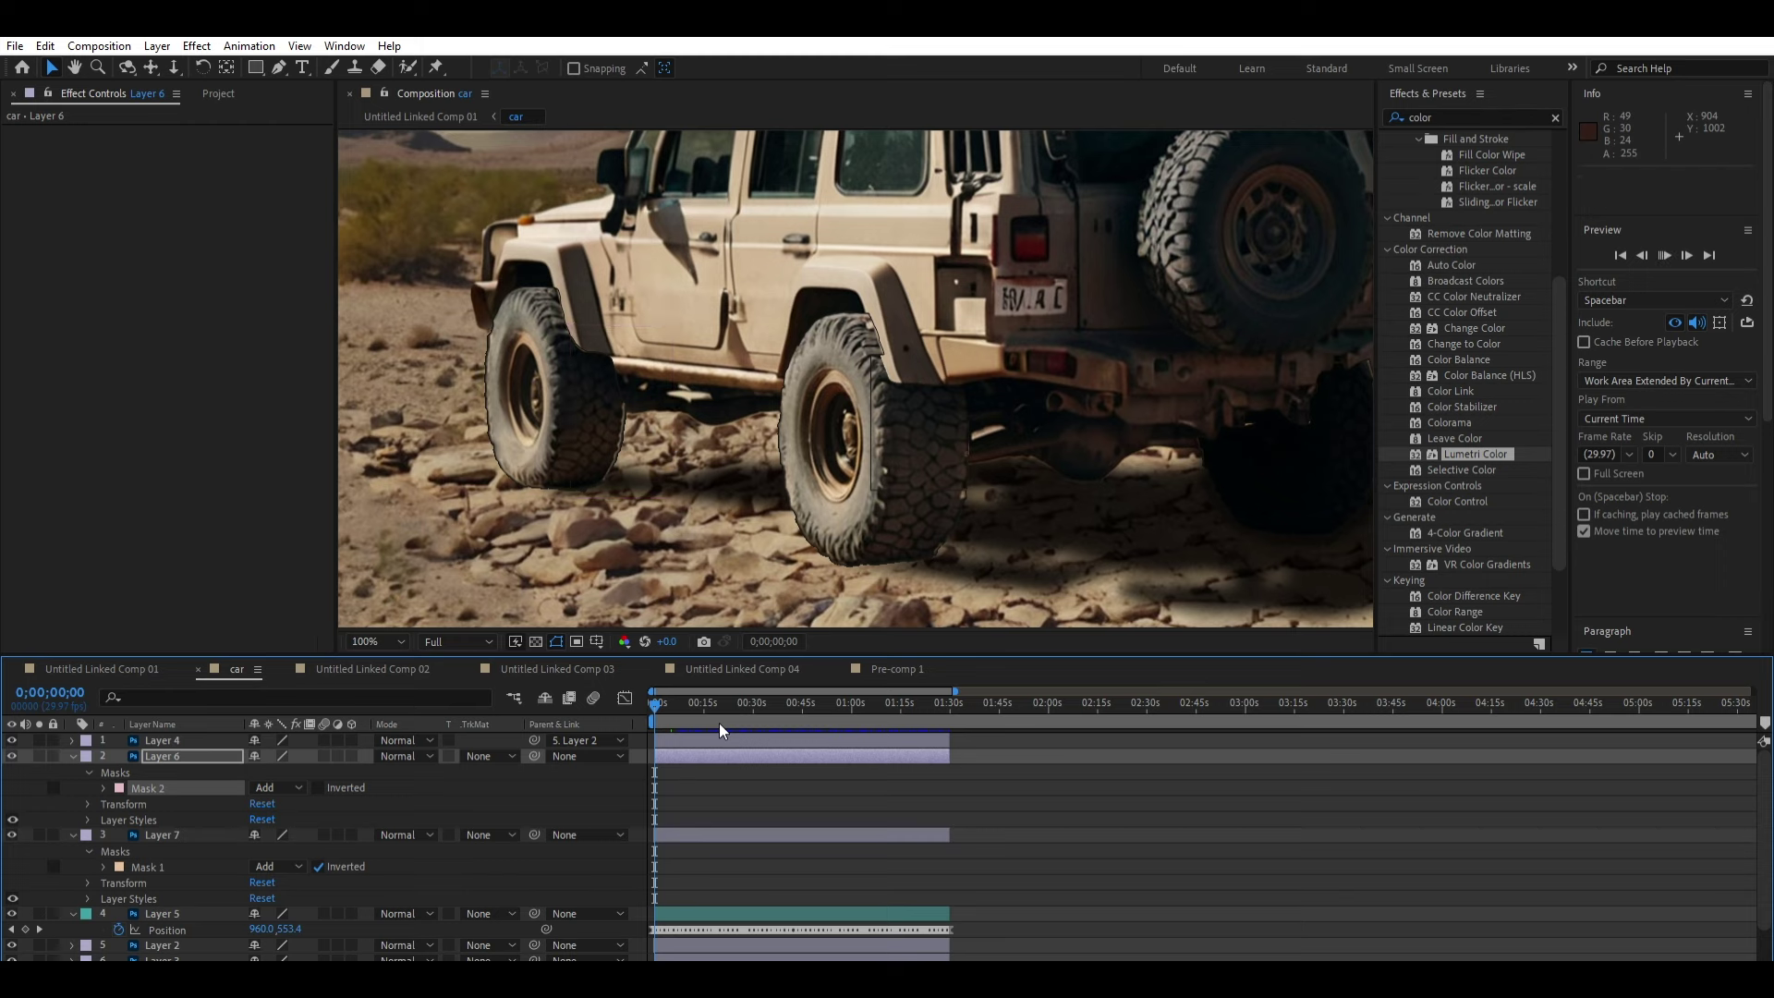
key("space")
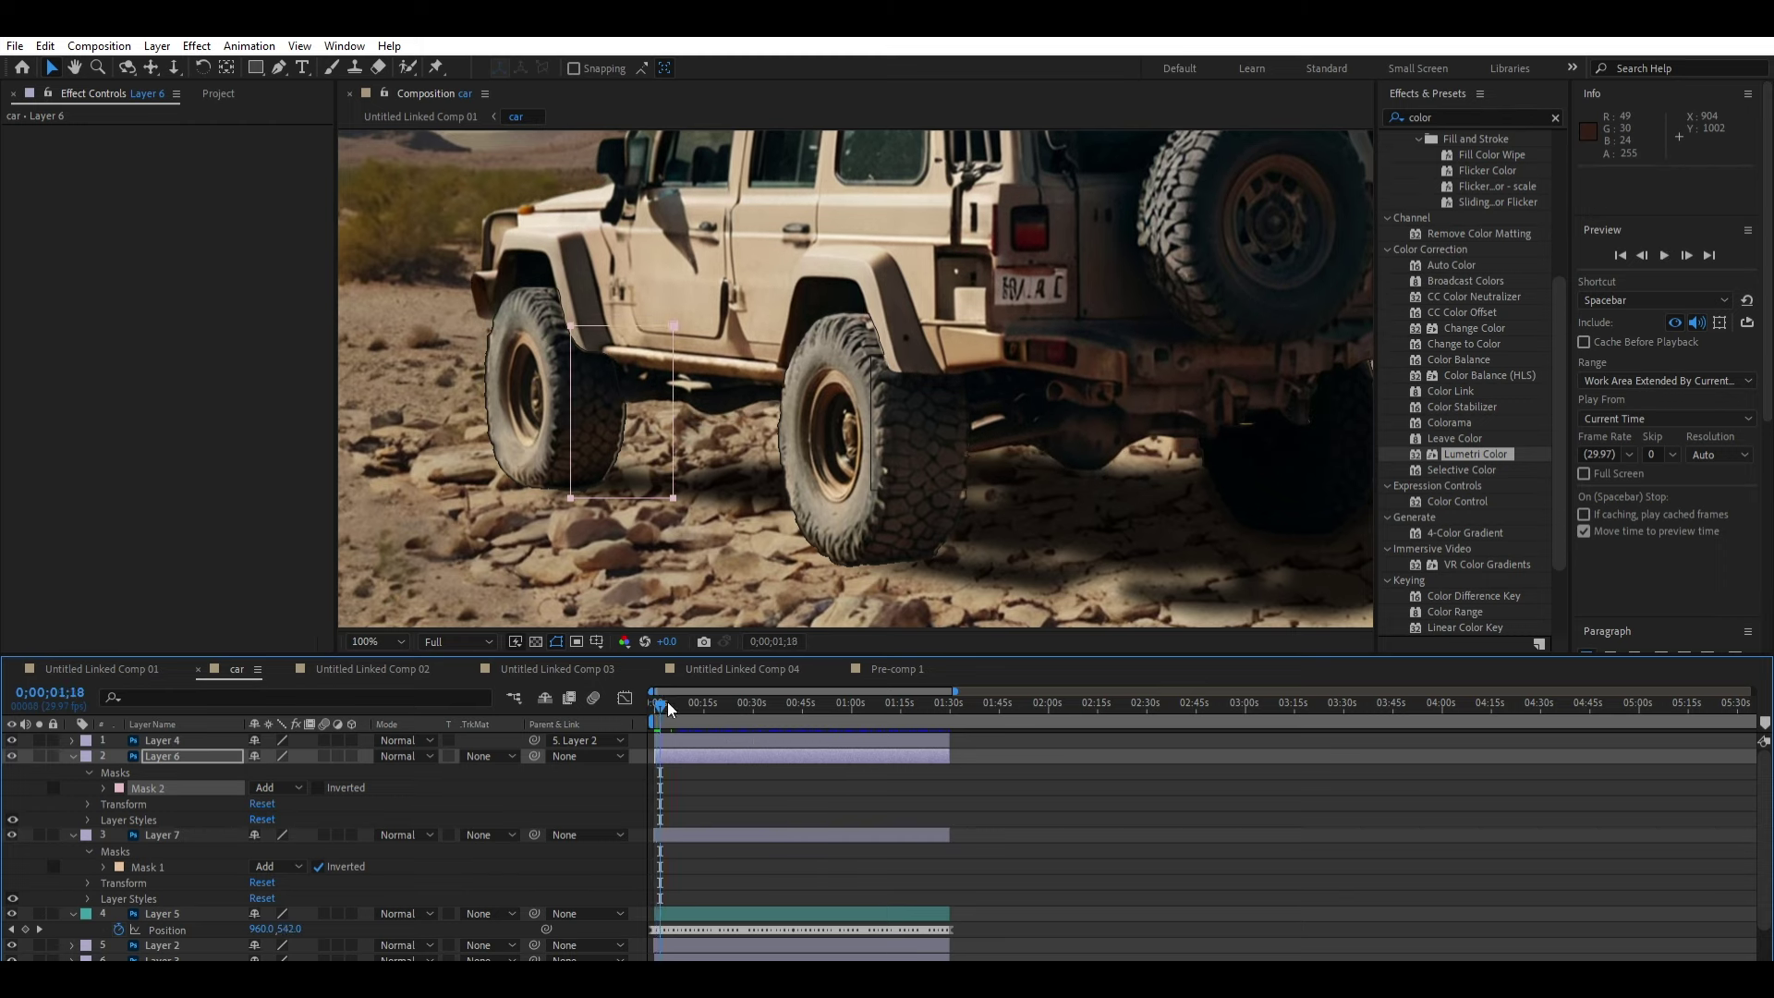
scroll(917, 300, "up", 2)
scroll(786, 399, "up", 2)
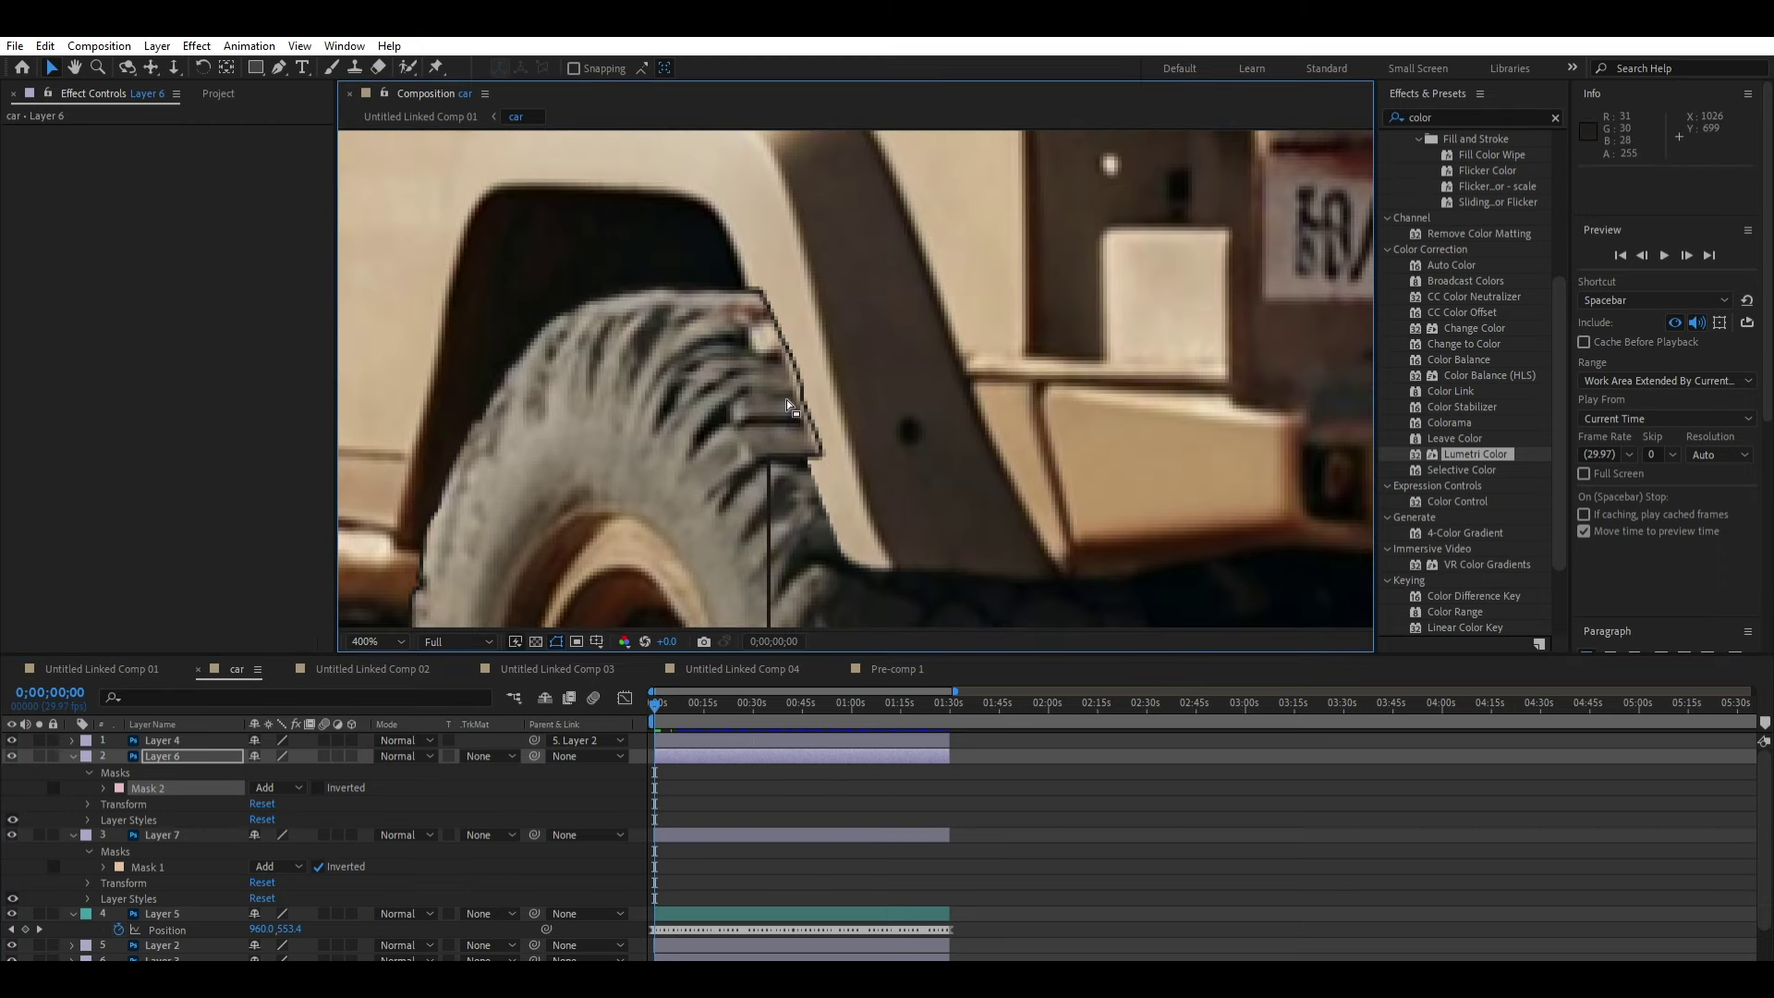
left_click(12, 742)
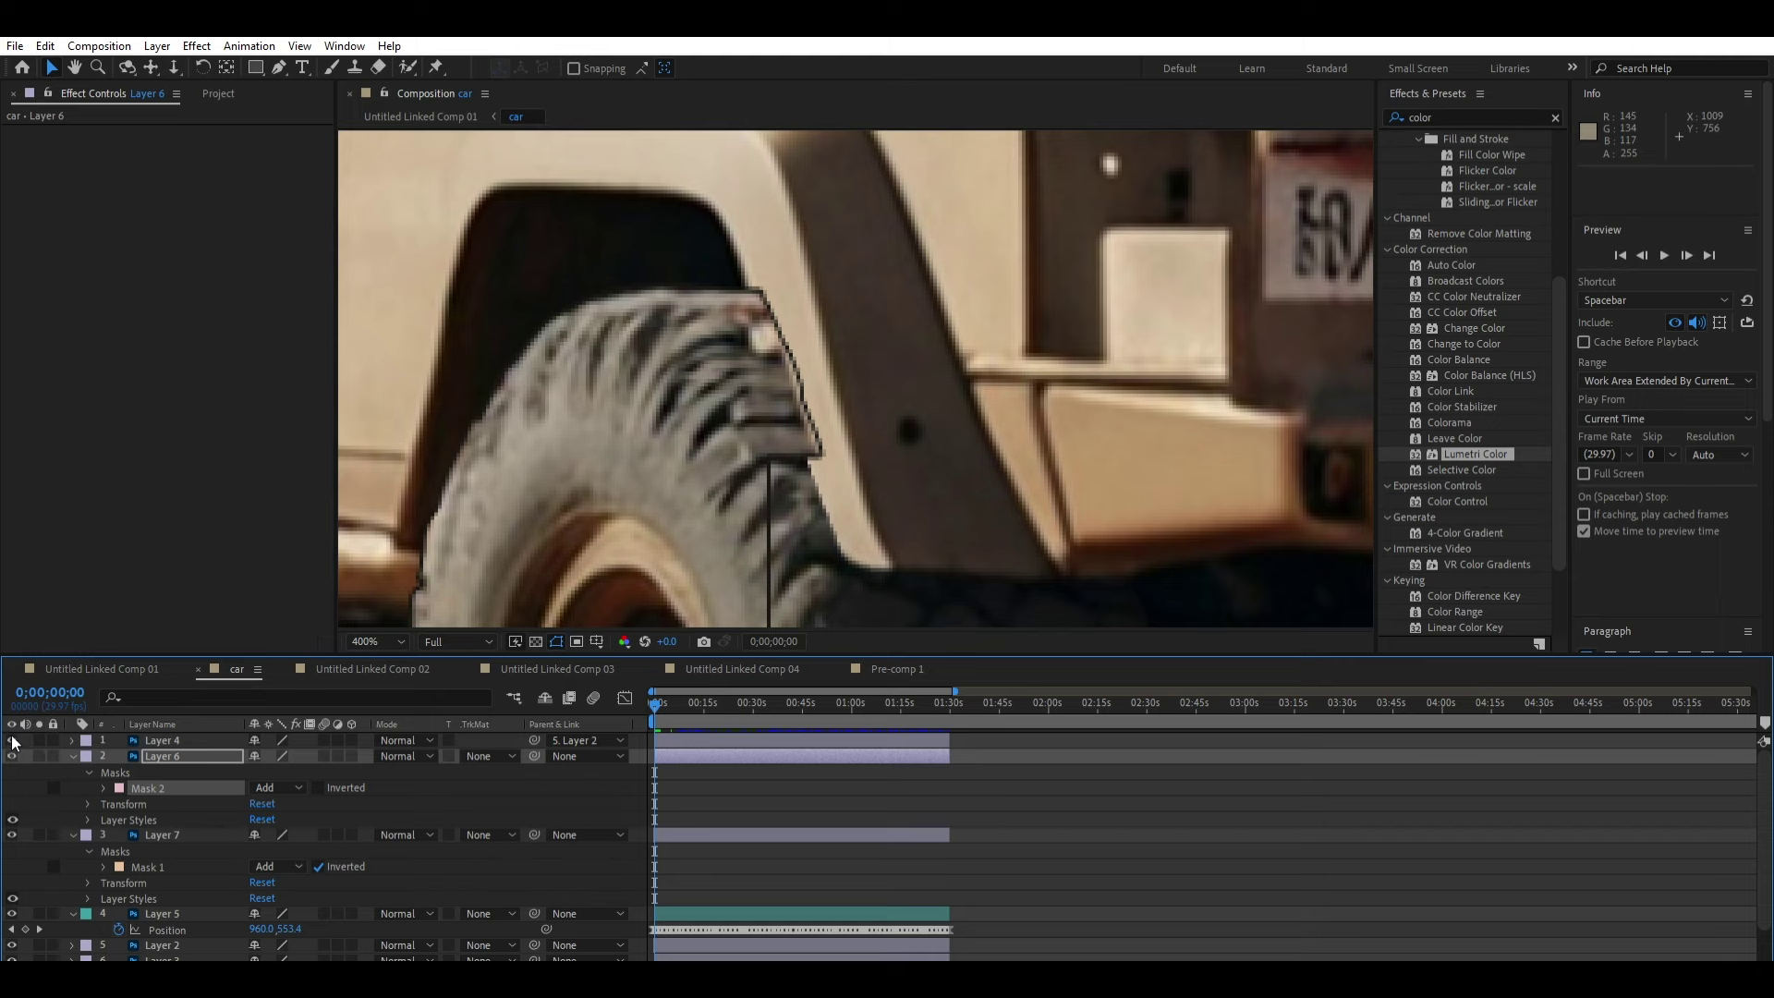
left_click(12, 835)
left_click(672, 691)
scroll(806, 437, "down", 2)
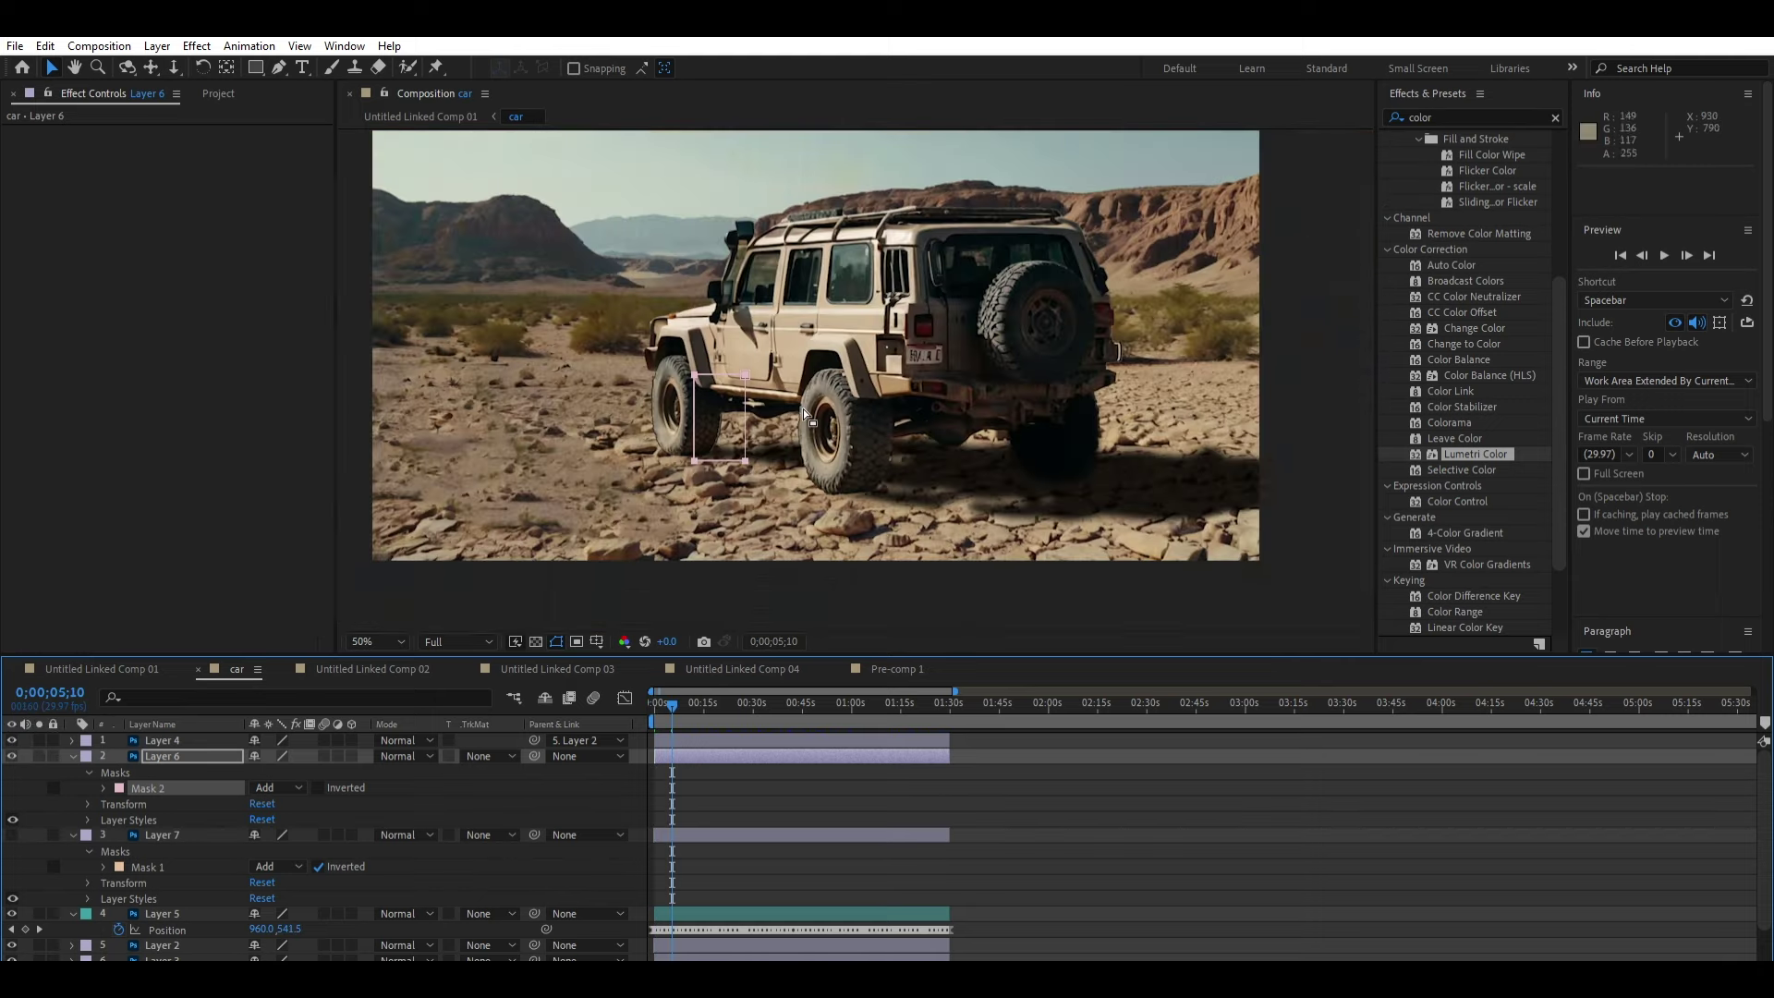
left_click_drag(691, 691, 638, 681)
key("space")
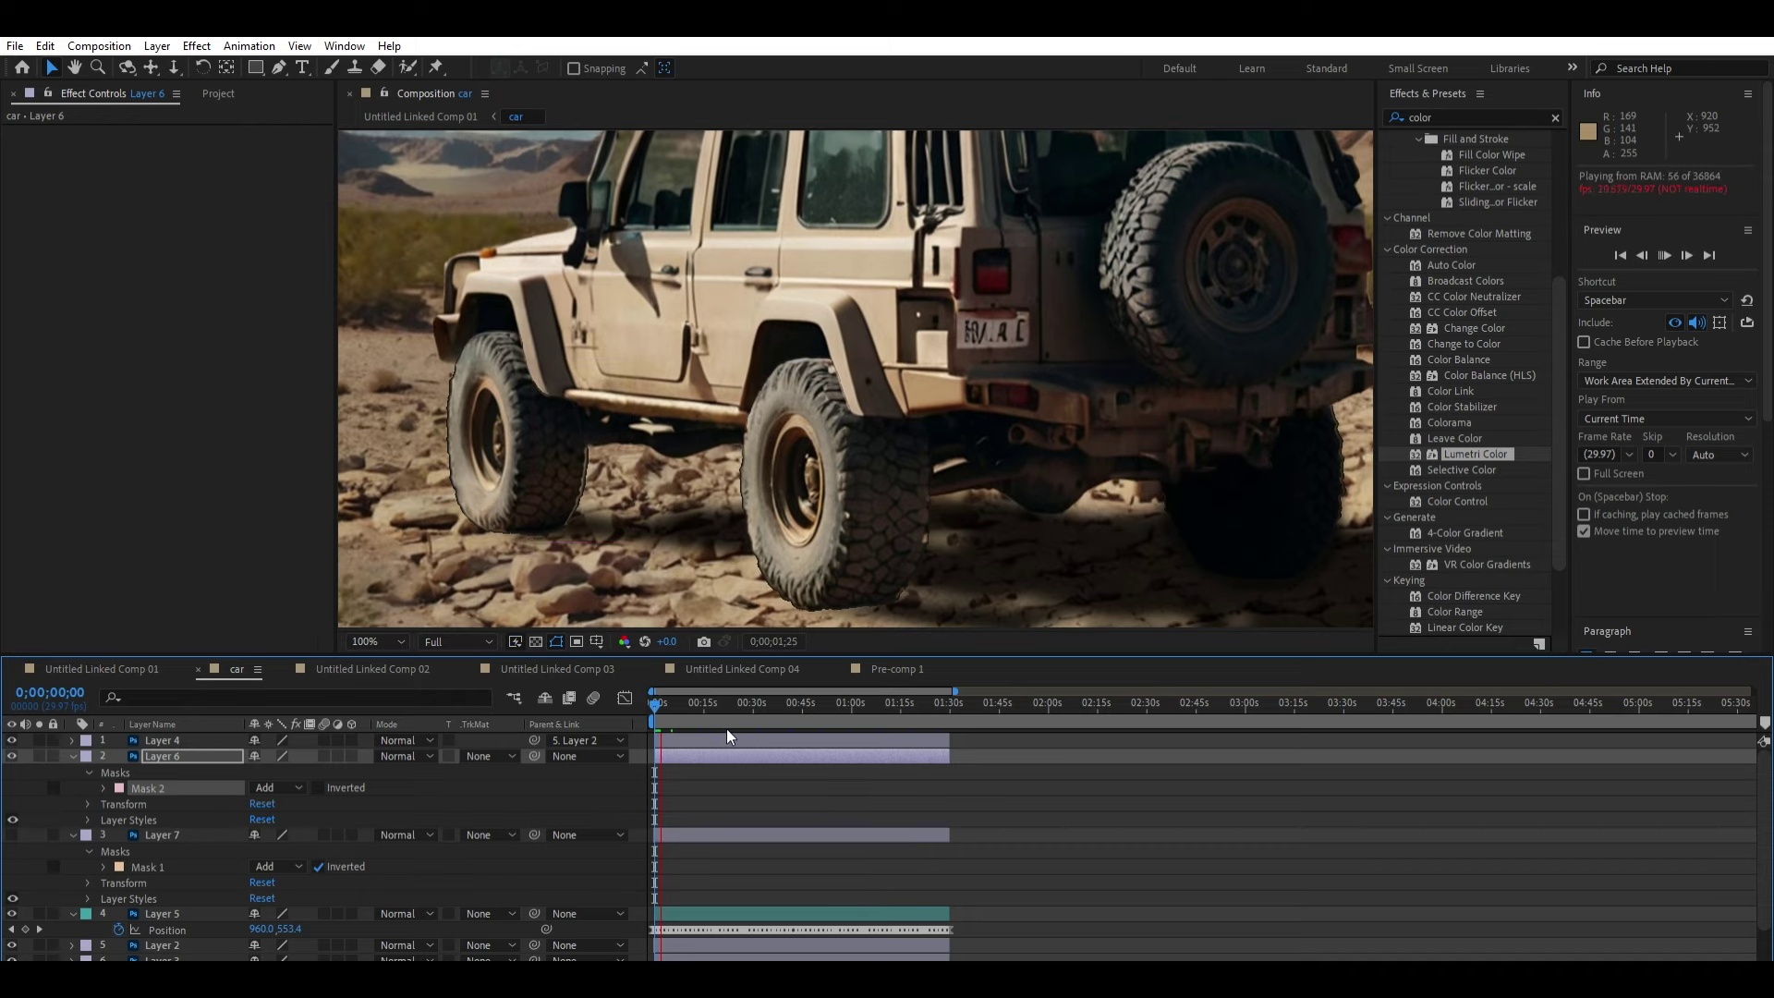
key("space")
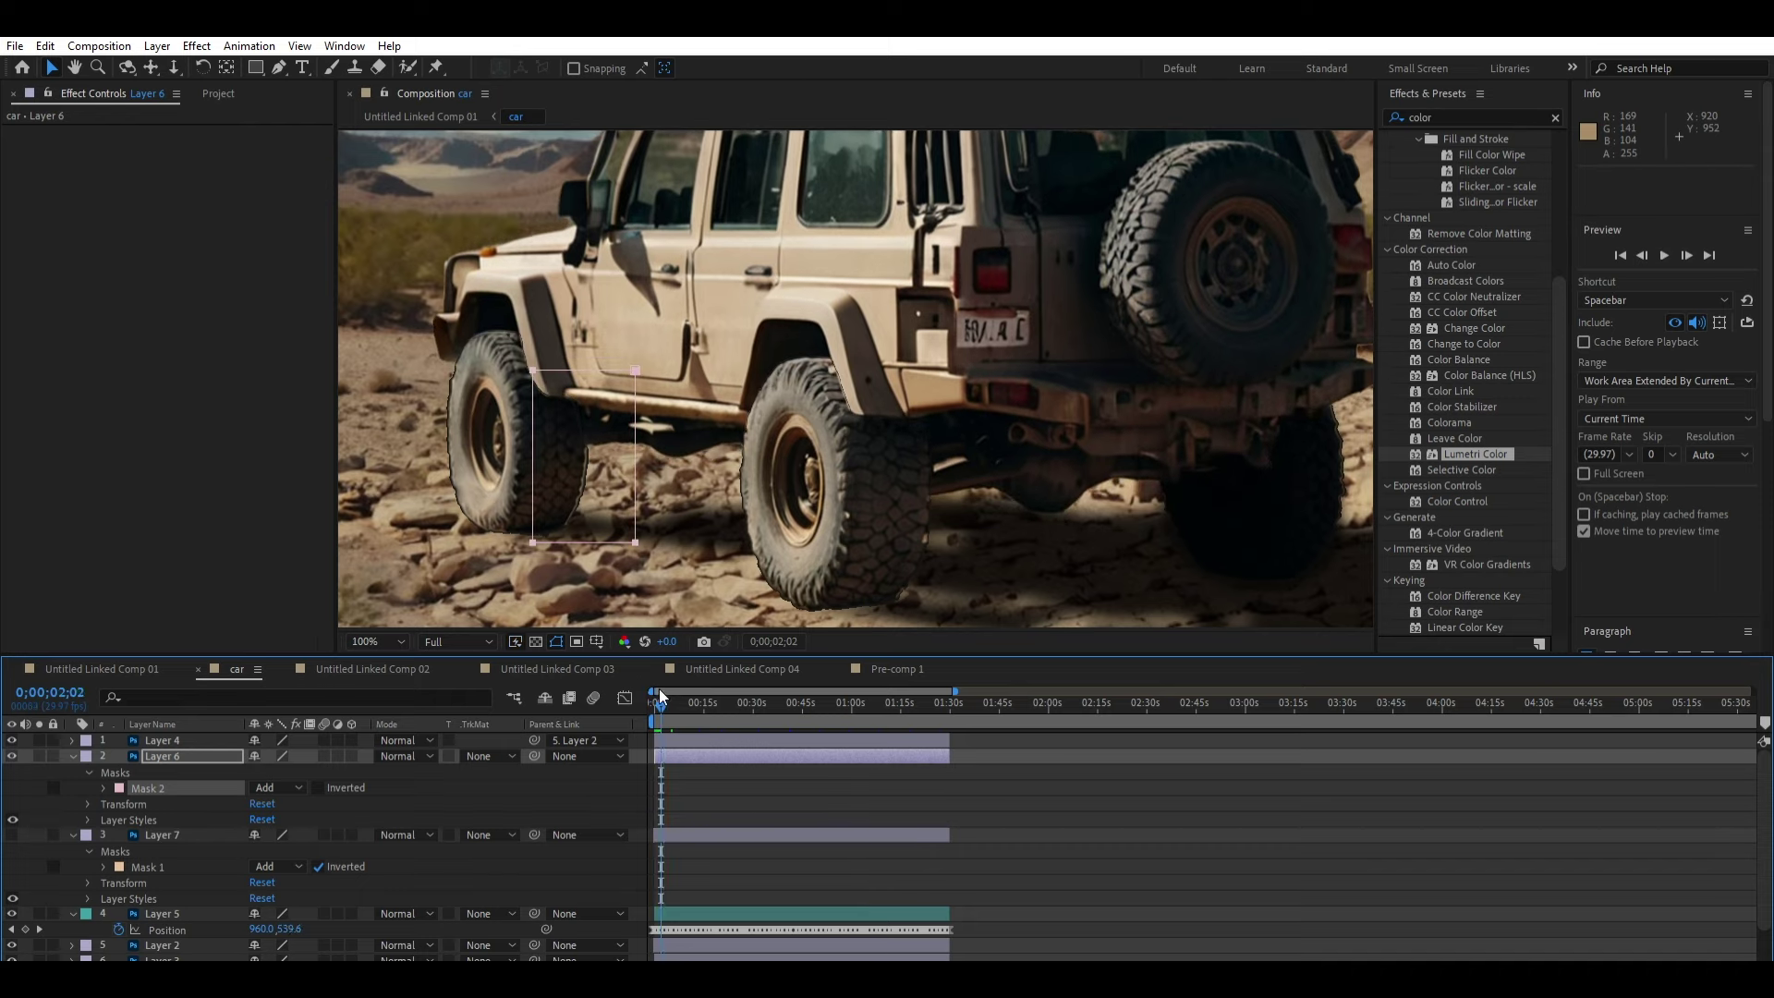
Step: At about six seconds, pan the close-up along the car and compare the wheel with Layer 7 toggled
left_click(674, 693)
left_click(675, 692)
scroll(556, 368, "up", 4)
left_click_drag(557, 367, 1035, 395)
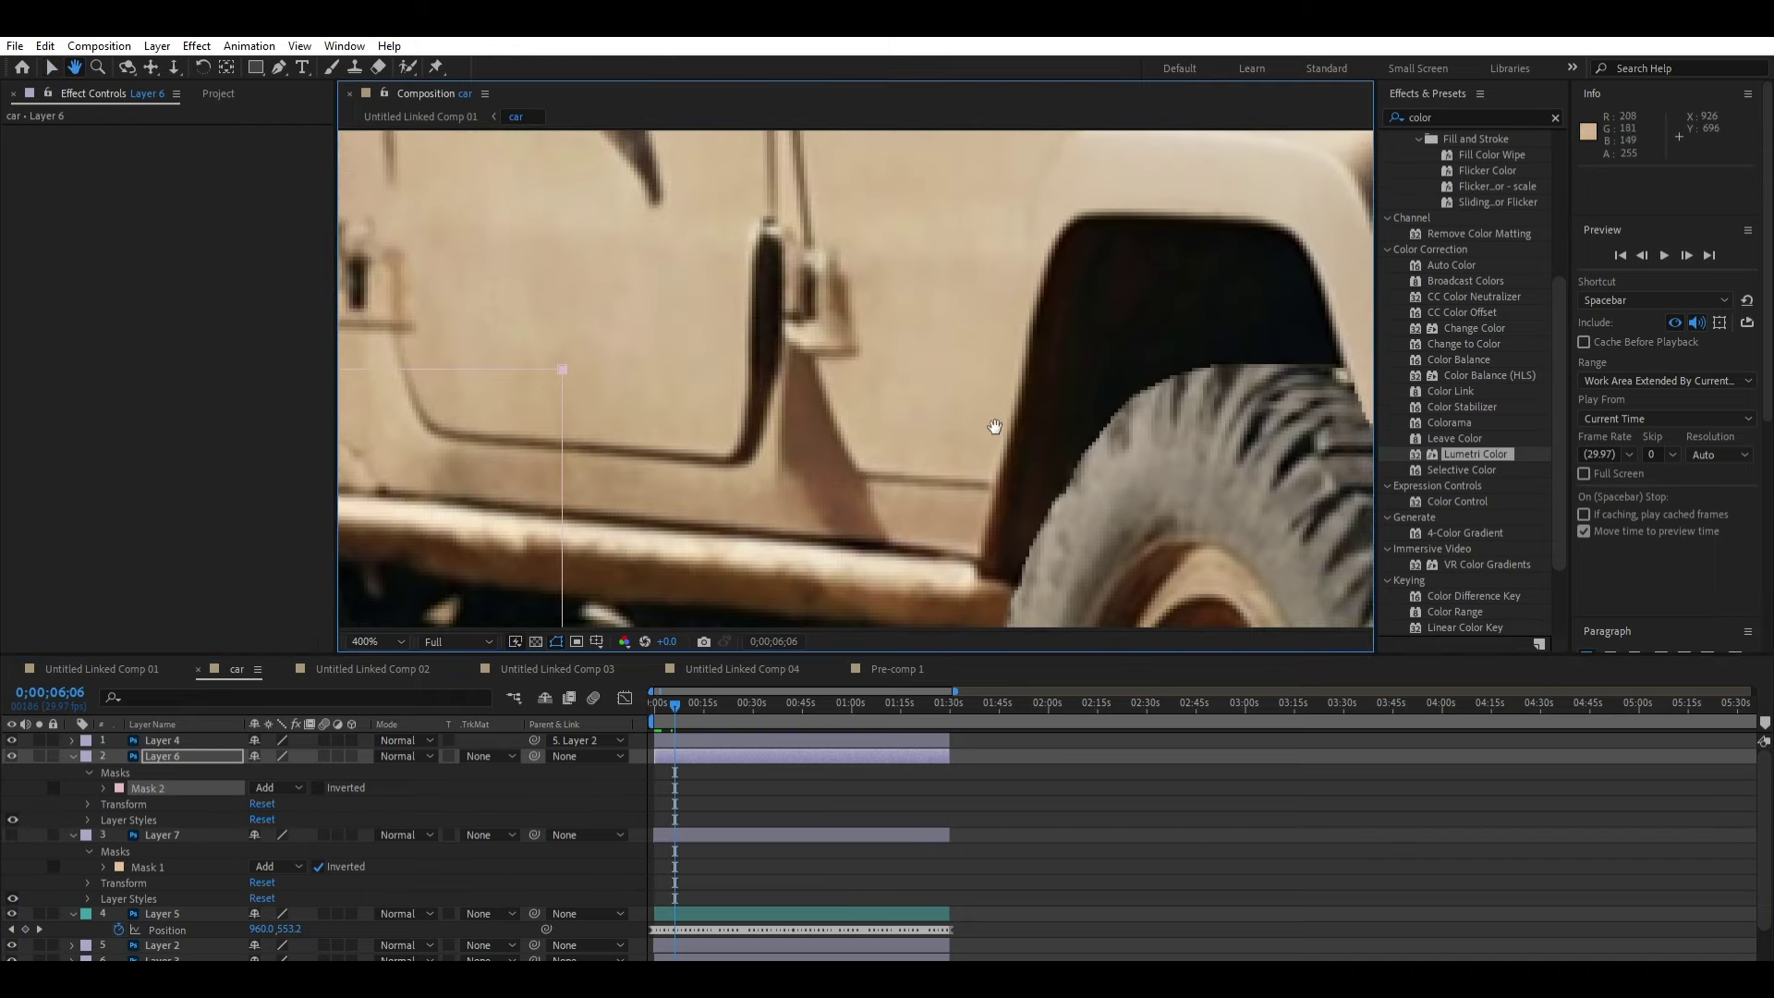
key("v")
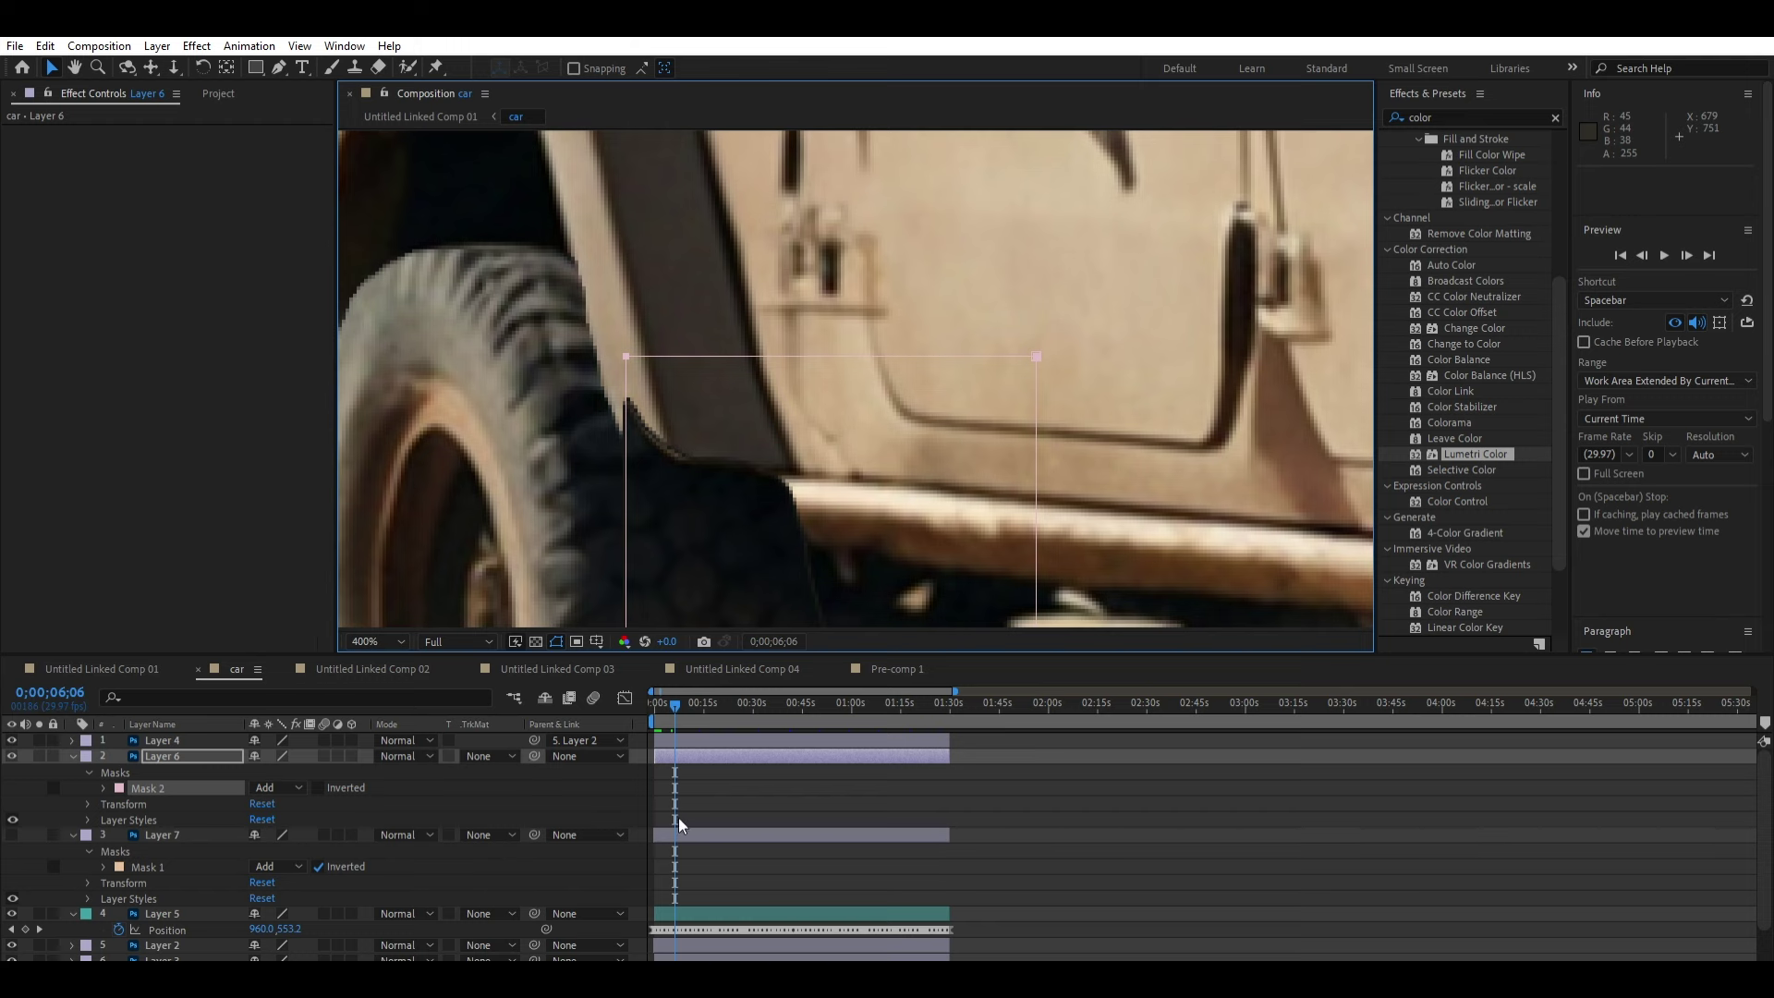
left_click(678, 834)
left_click(12, 835)
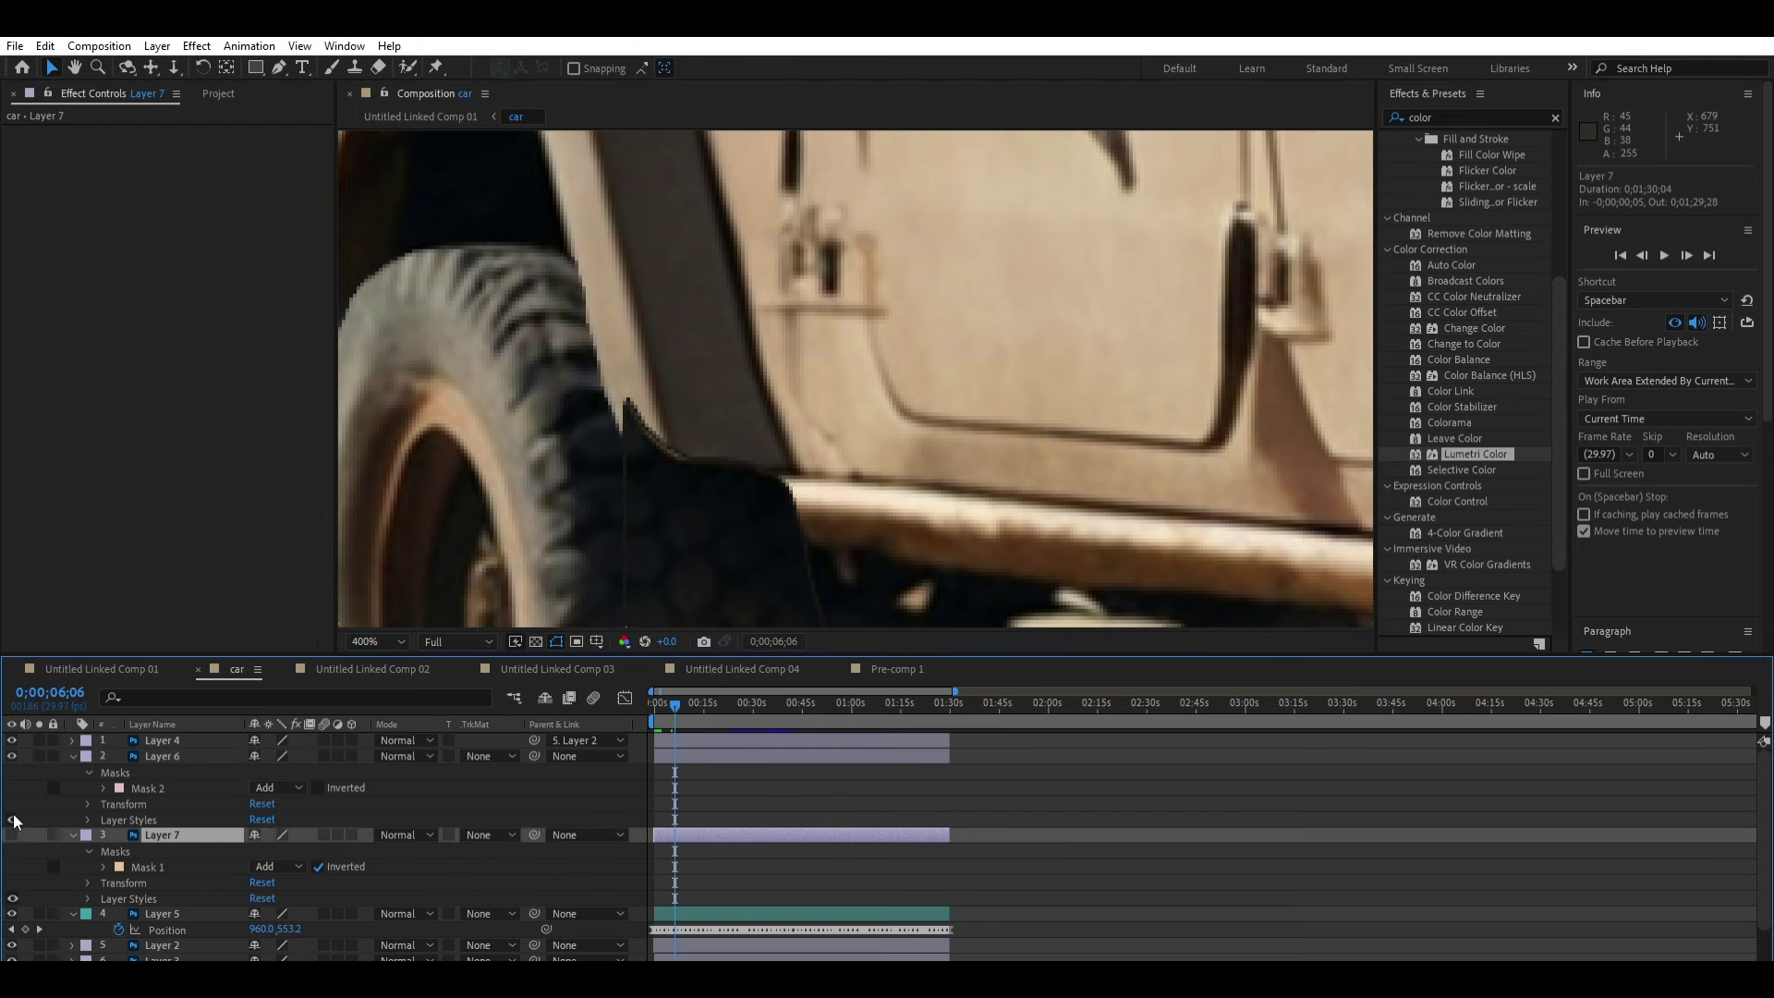
left_click(12, 835)
Step: Select Layer 7's Mask 1 and preview the front wheel masking from the first frame
left_click(147, 867)
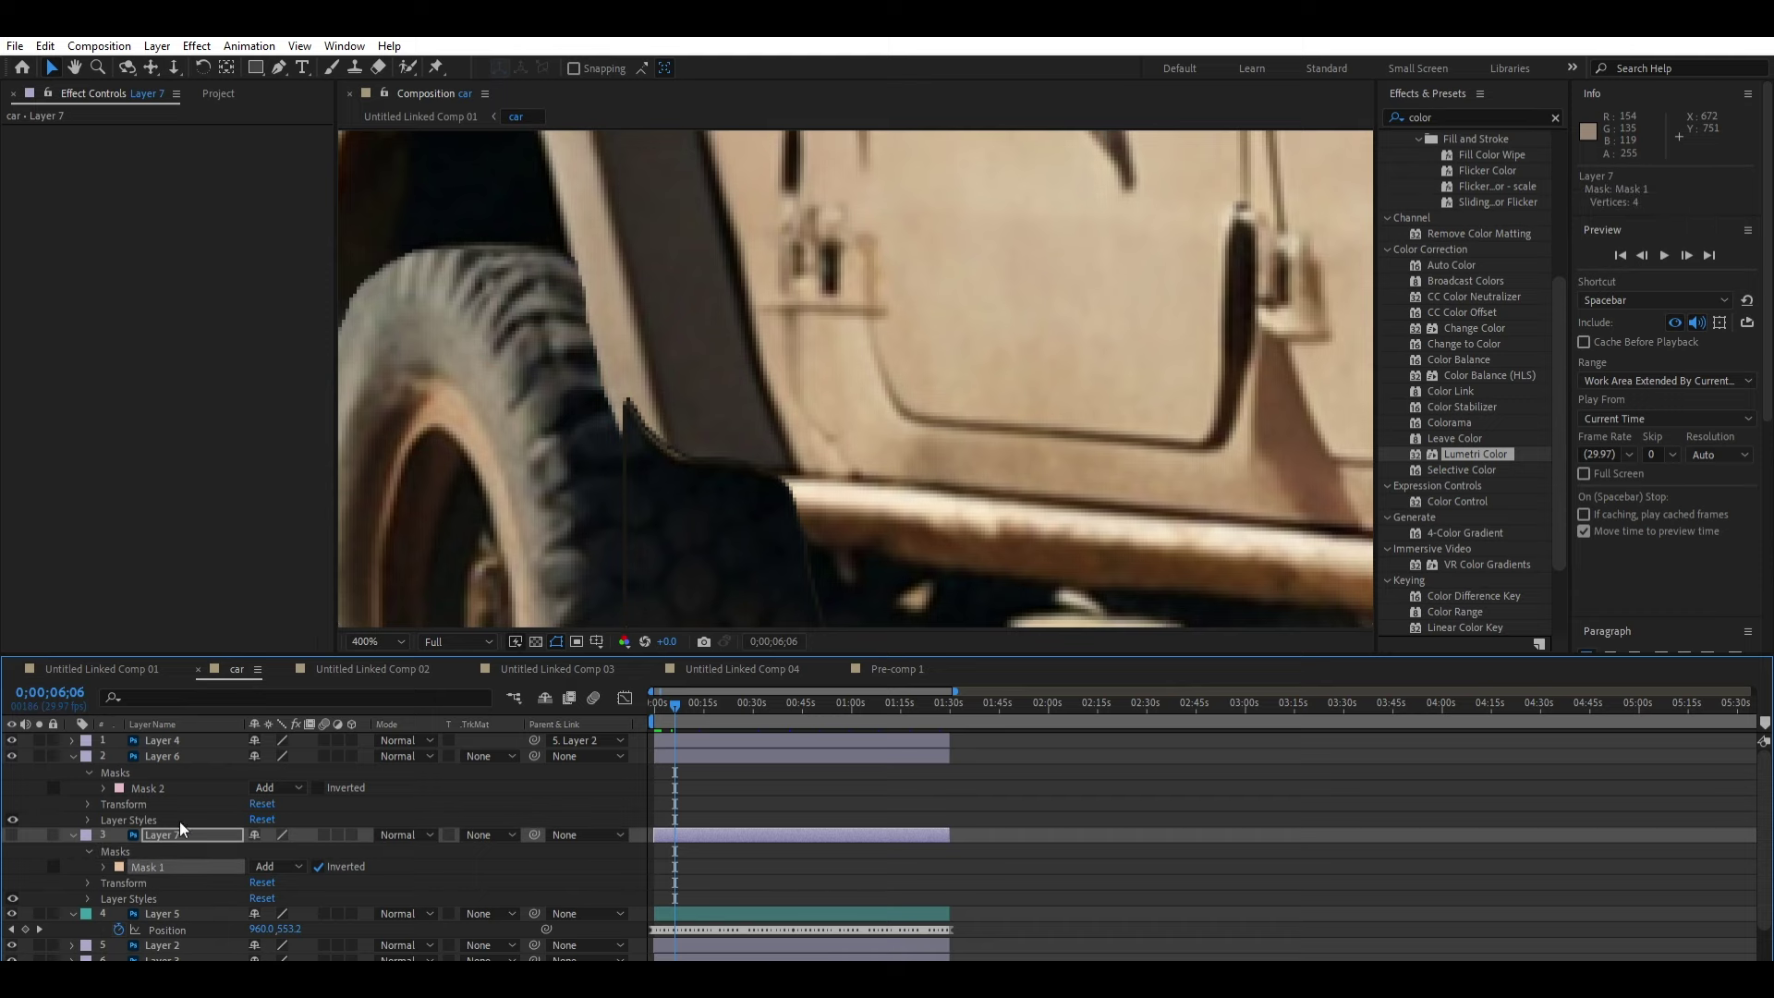
scroll(744, 461, "down", 4)
scroll(832, 388, "down", 2)
scroll(838, 380, "up", 4)
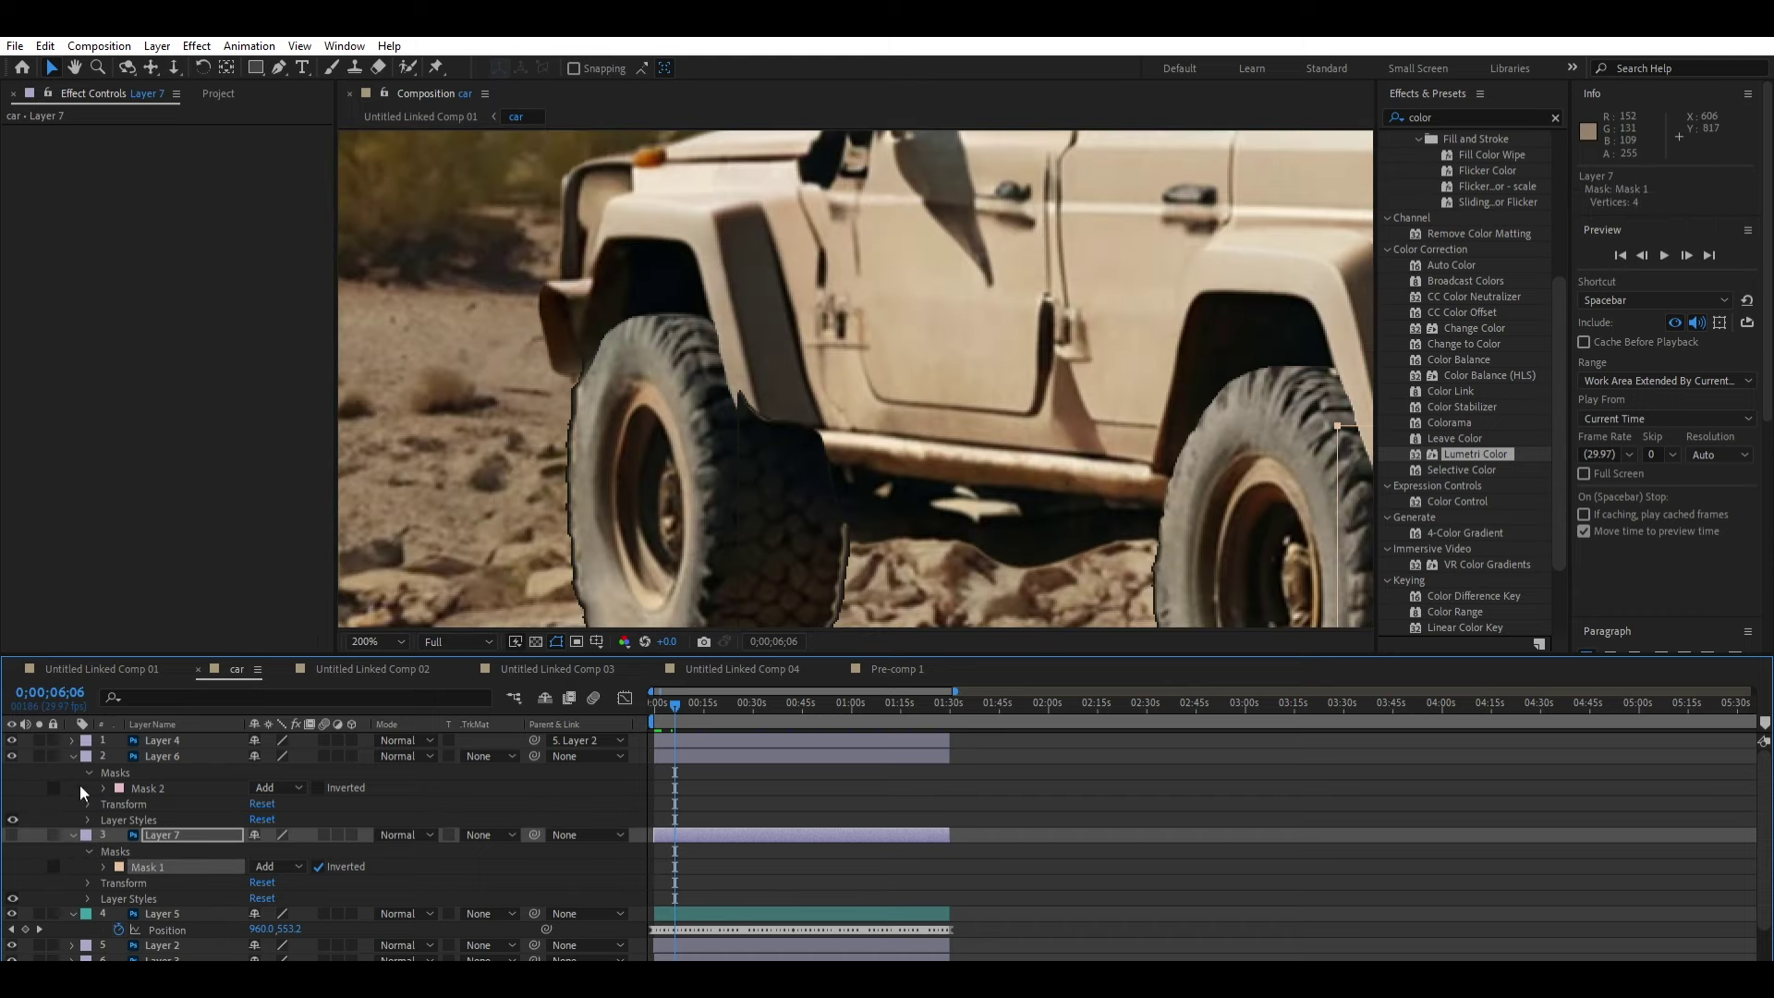
left_click(655, 700)
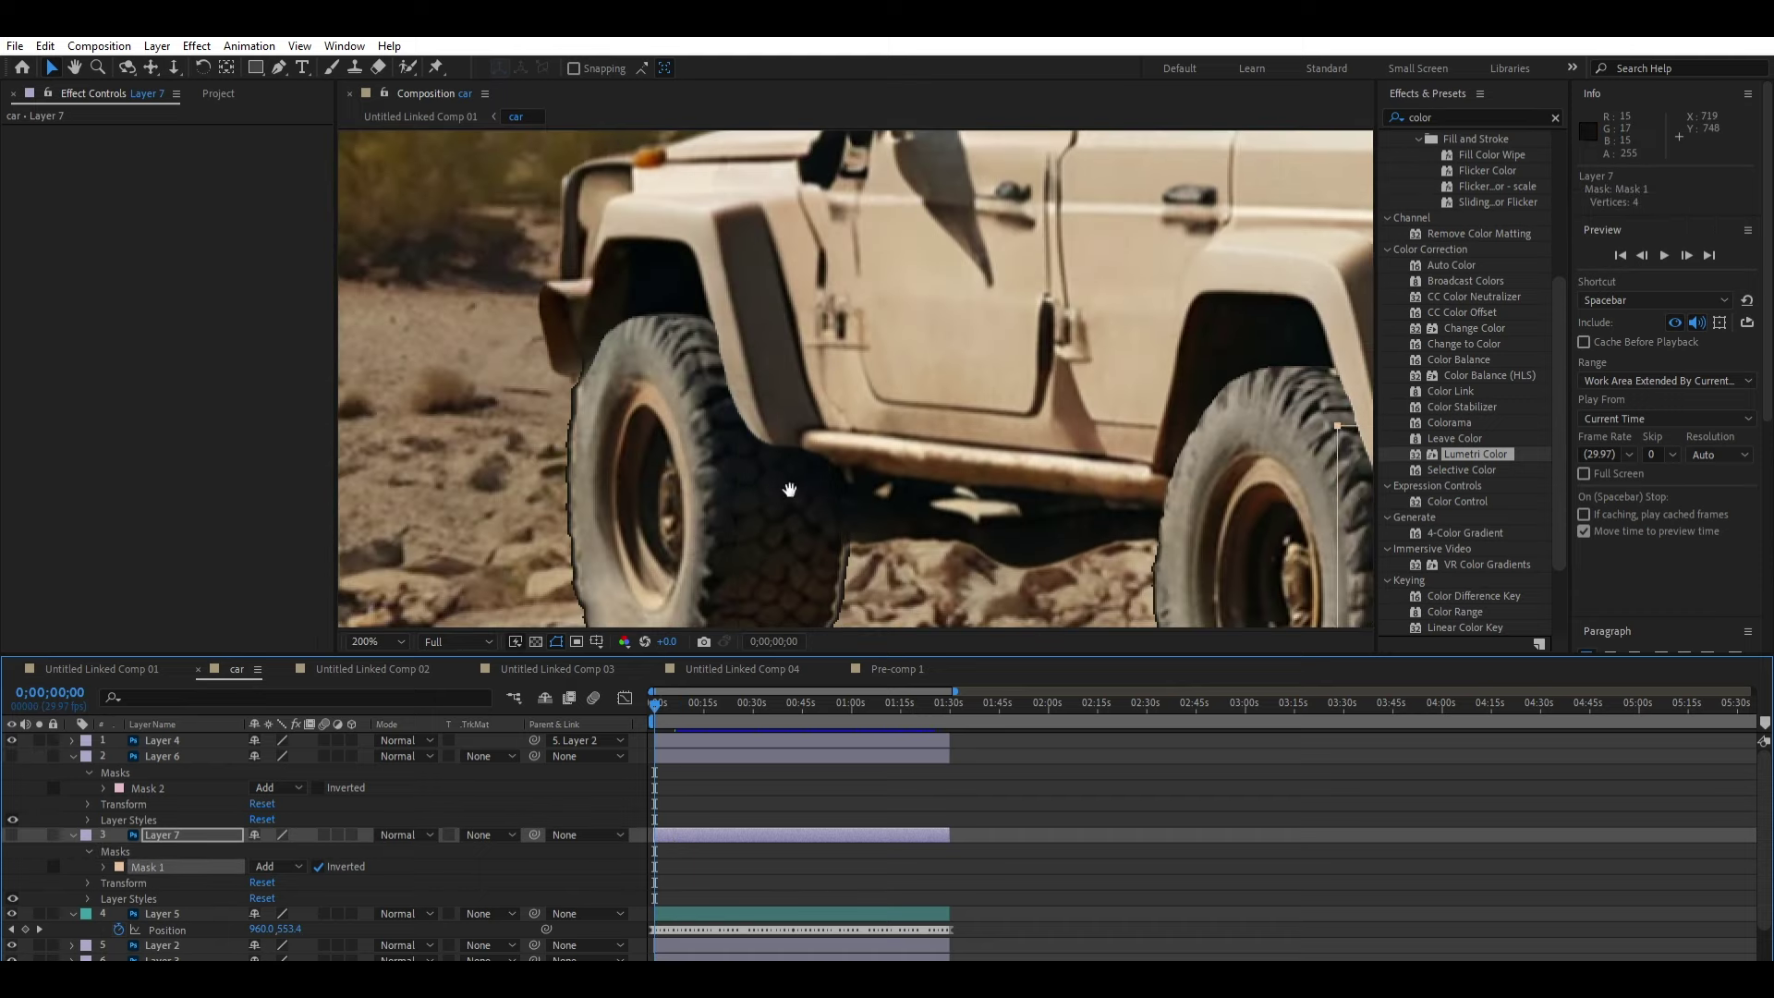
scroll(790, 490, "down", 5)
key("space")
scroll(943, 395, "up", 2)
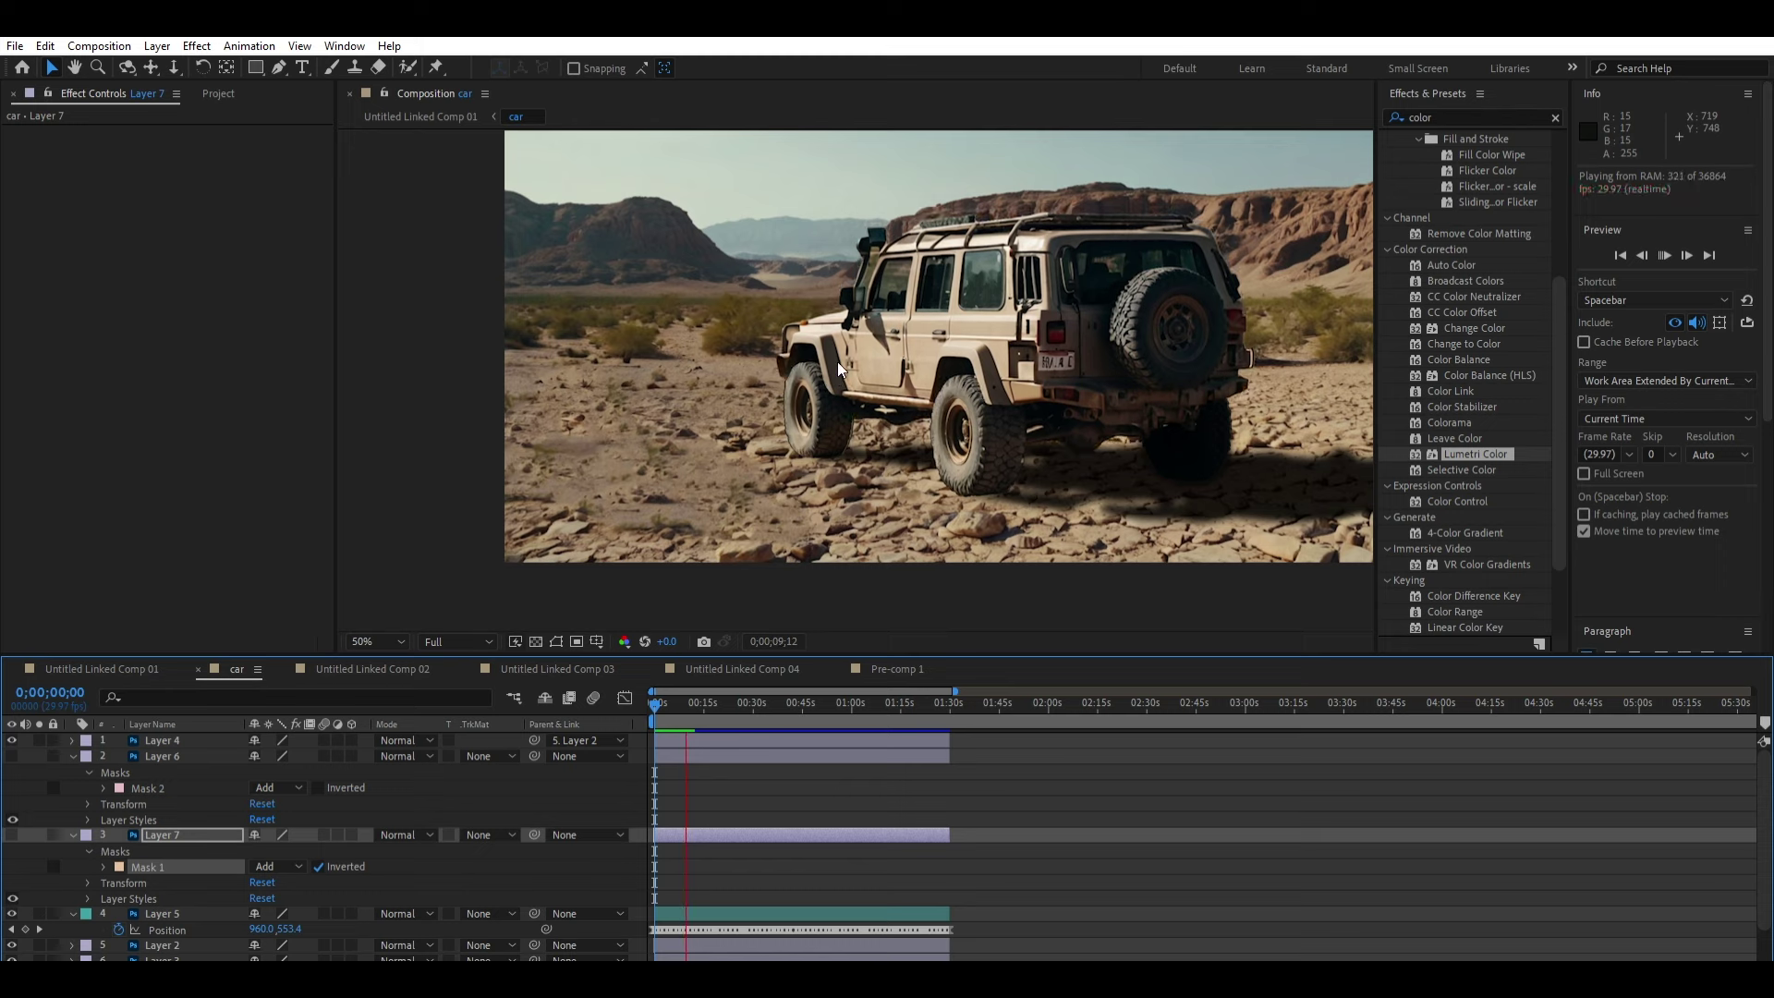
scroll(830, 352, "up", 2)
scroll(829, 347, "up", 4)
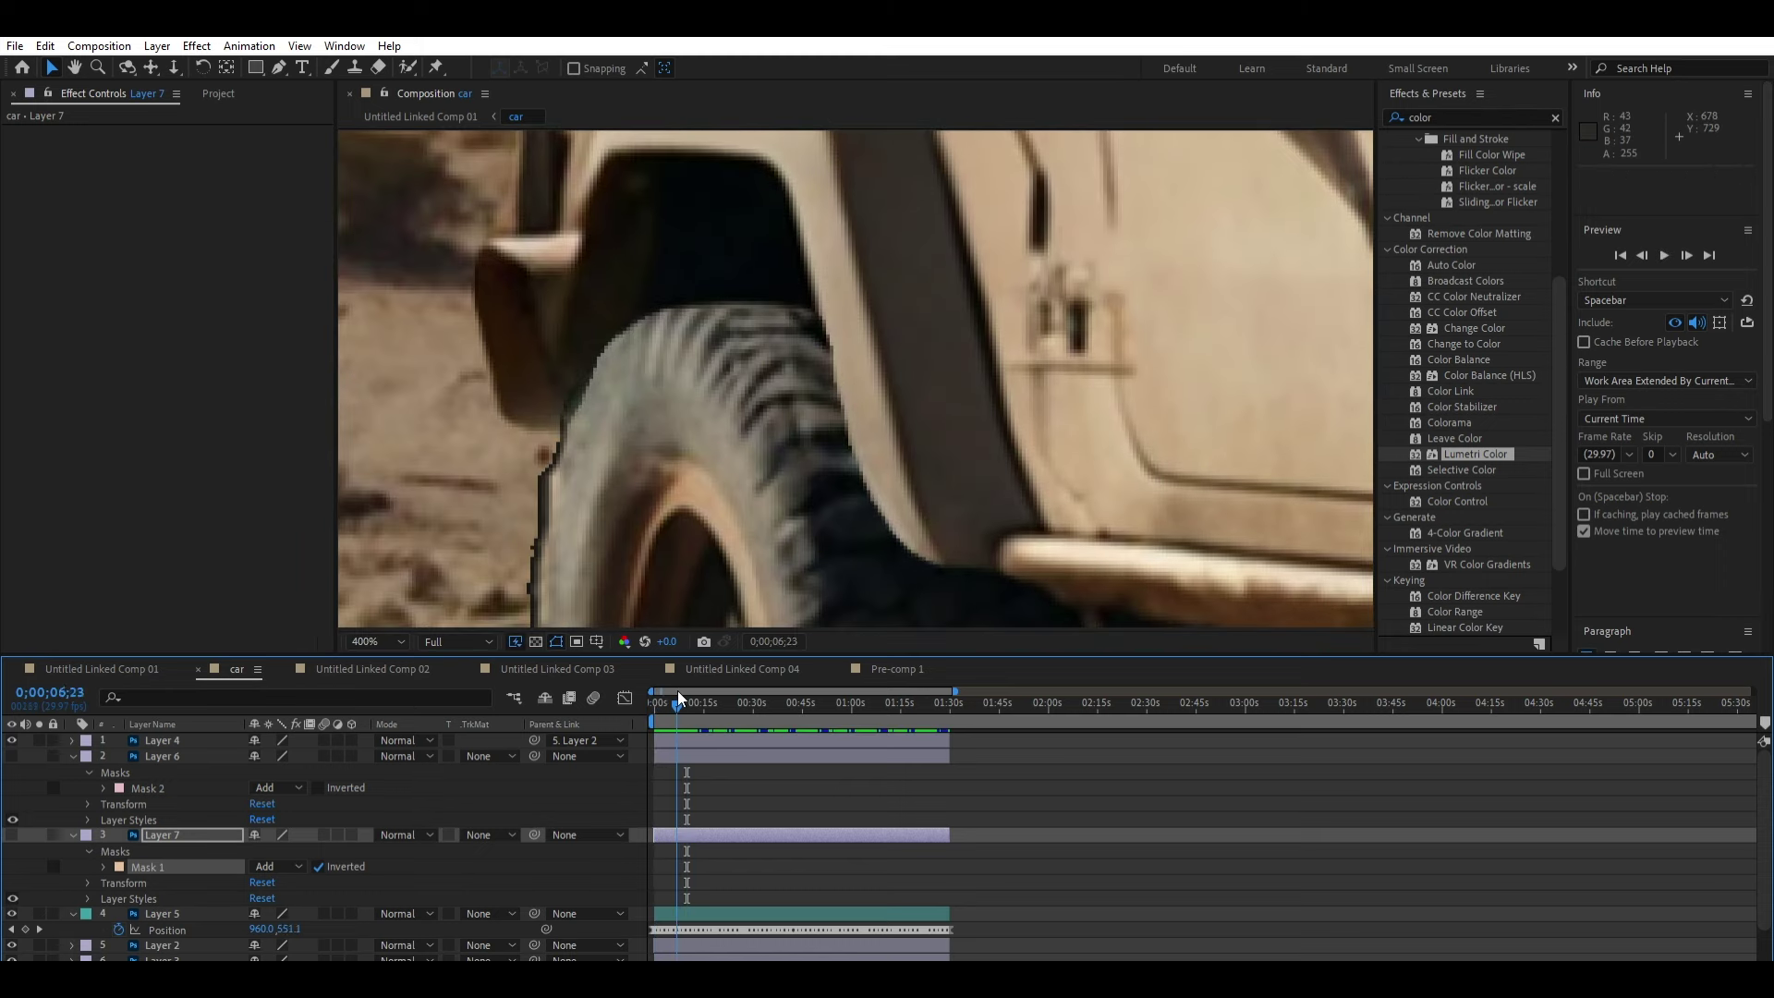
left_click_drag(678, 691, 667, 691)
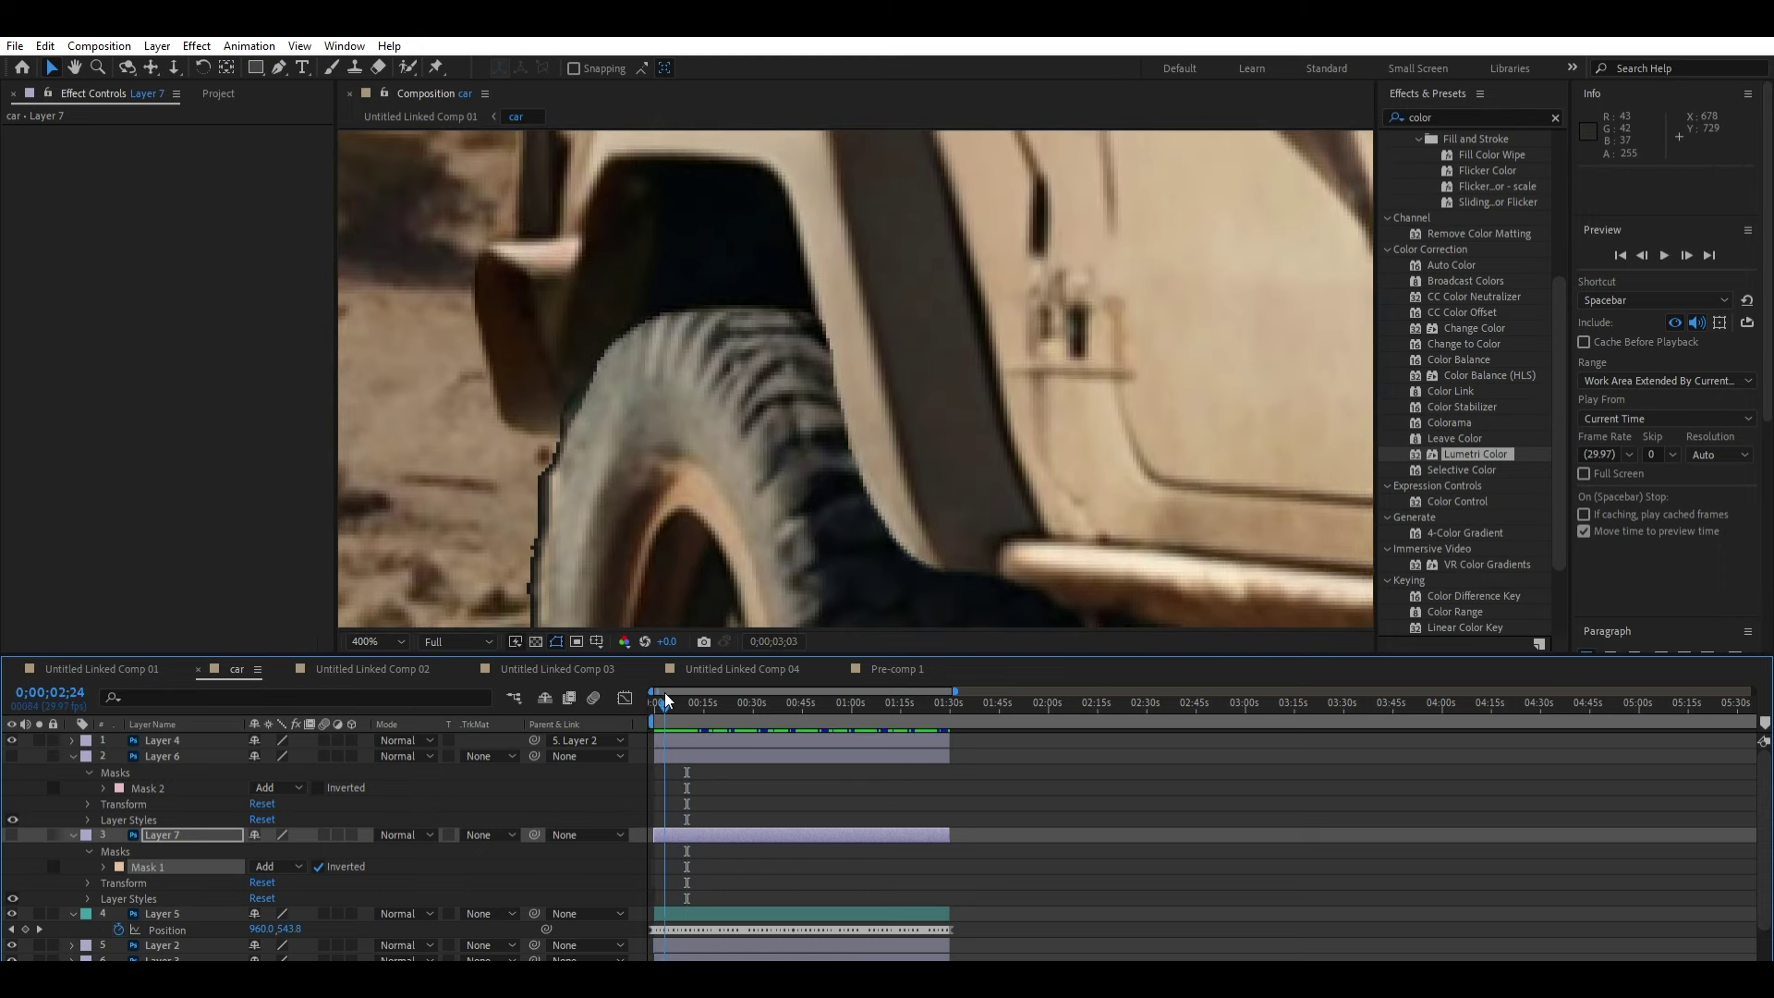
left_click(667, 928)
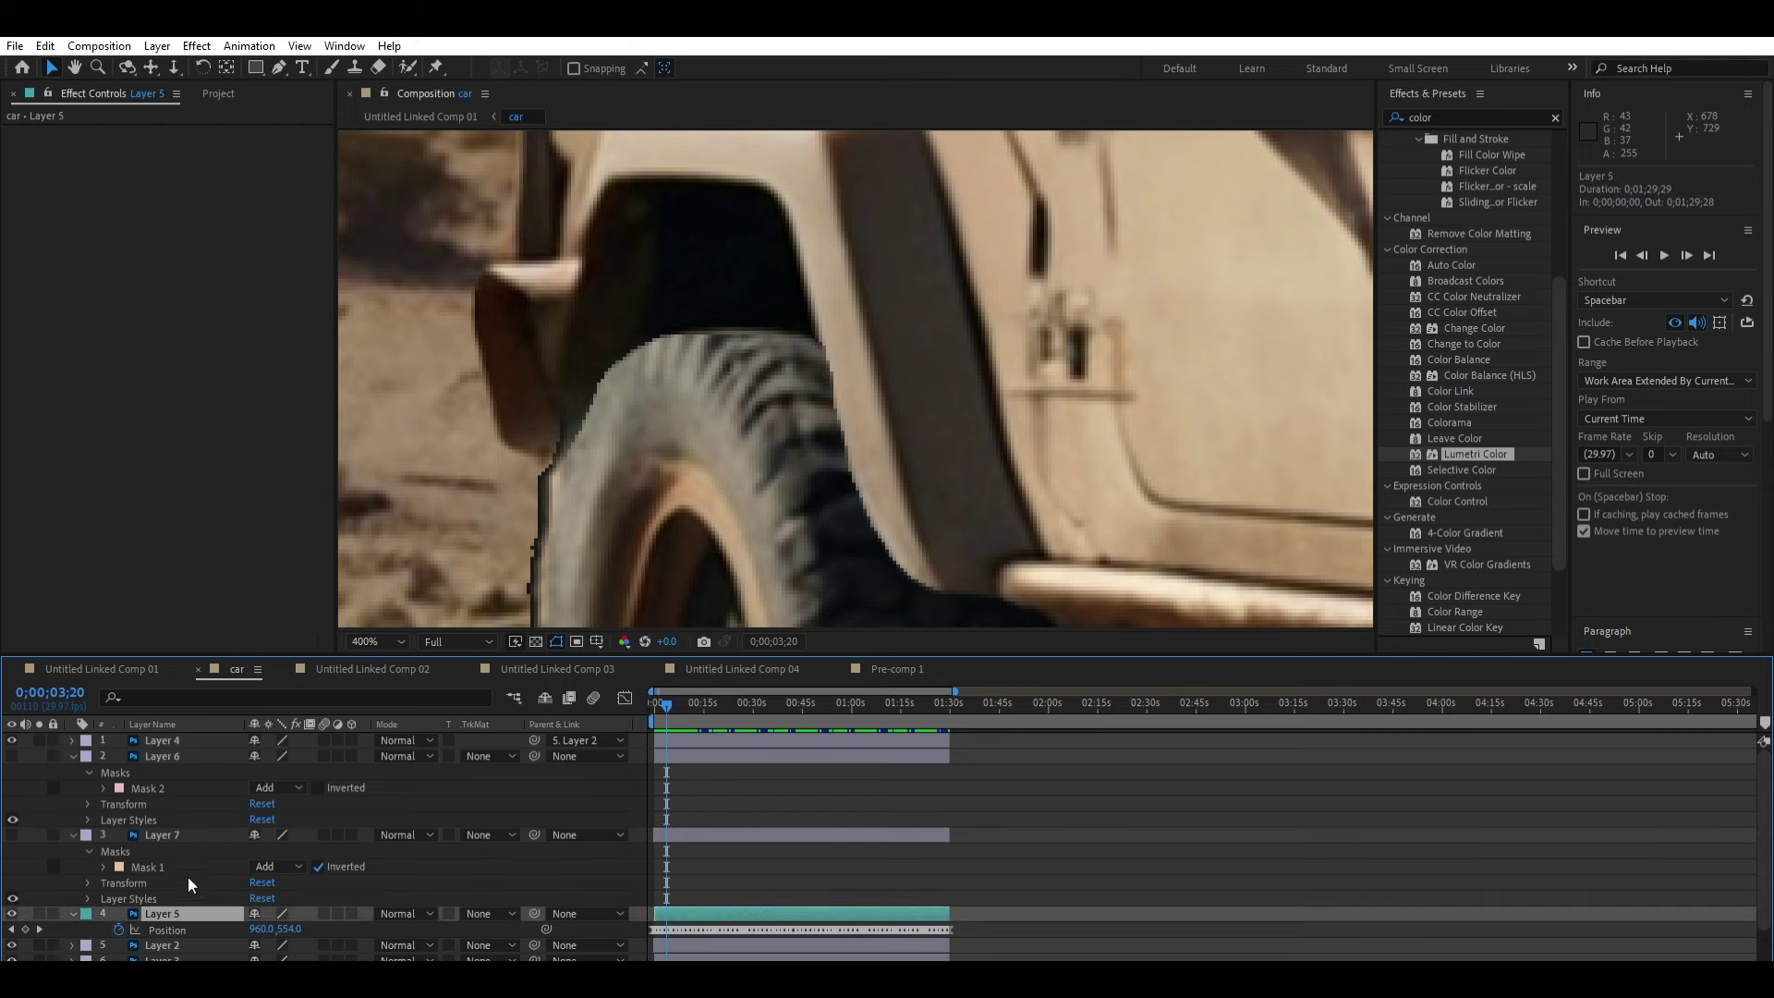
left_click(39, 913)
left_click(39, 913)
left_click(279, 68)
left_click(542, 477)
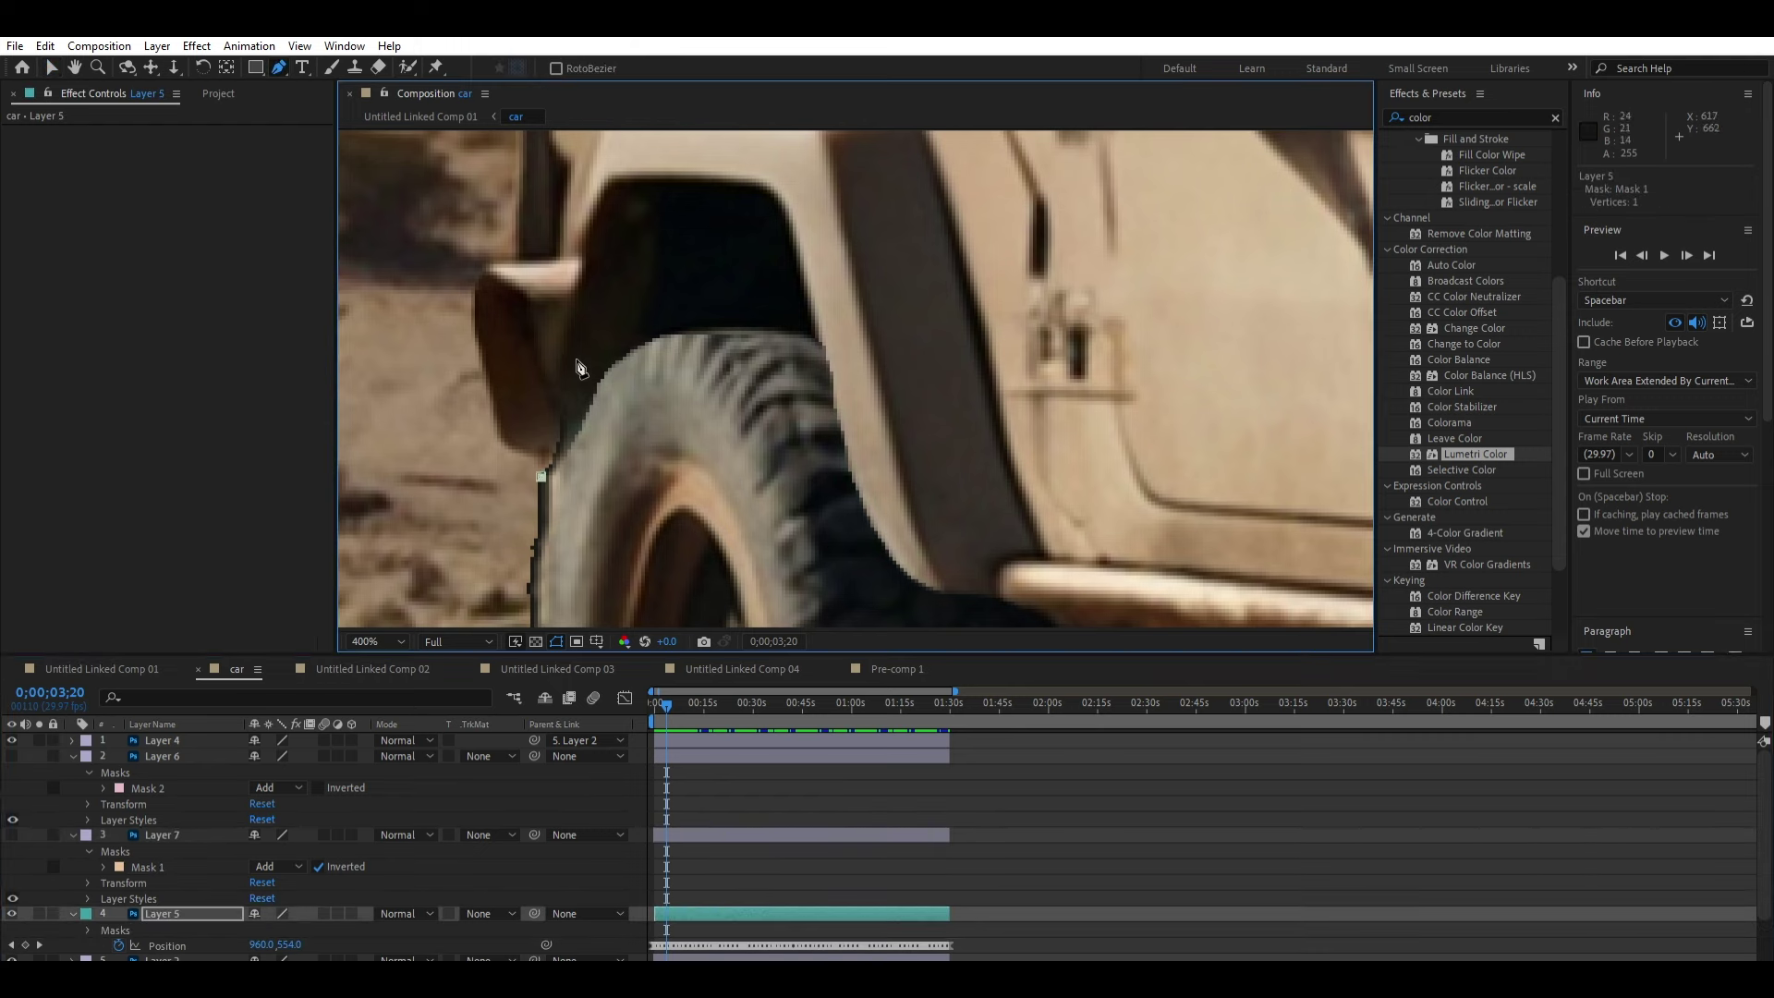
left_click(575, 377)
left_click(602, 329)
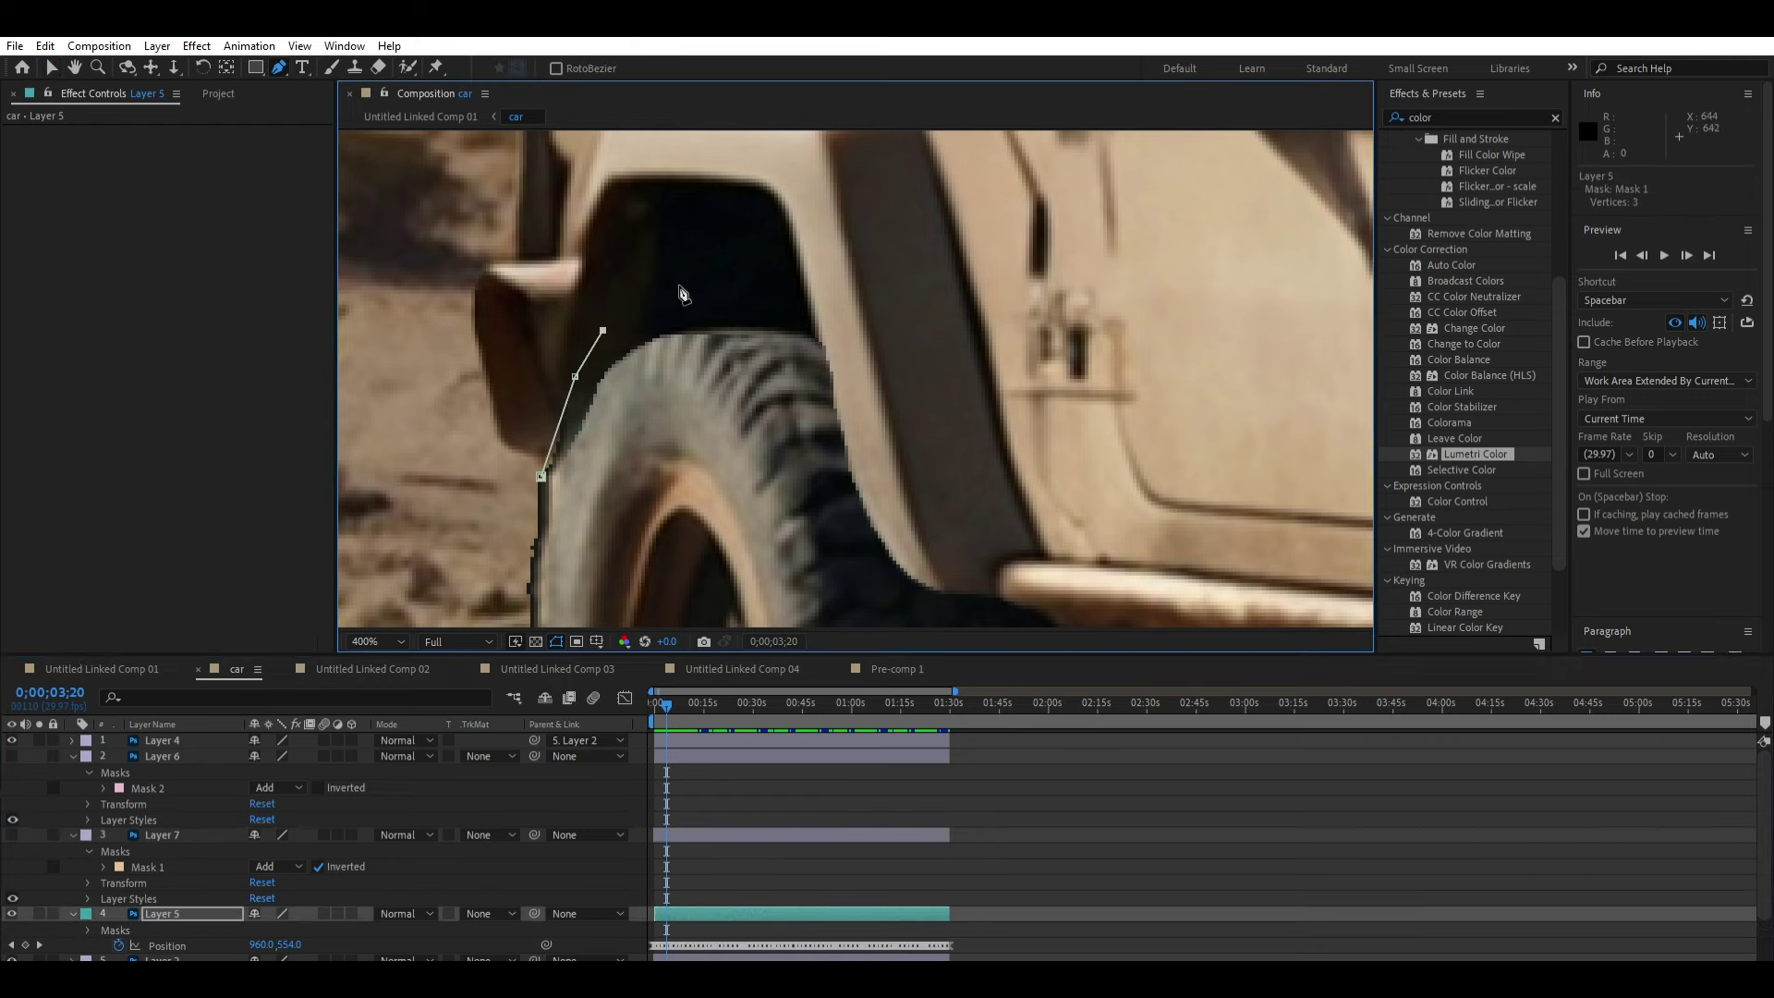
left_click(542, 475)
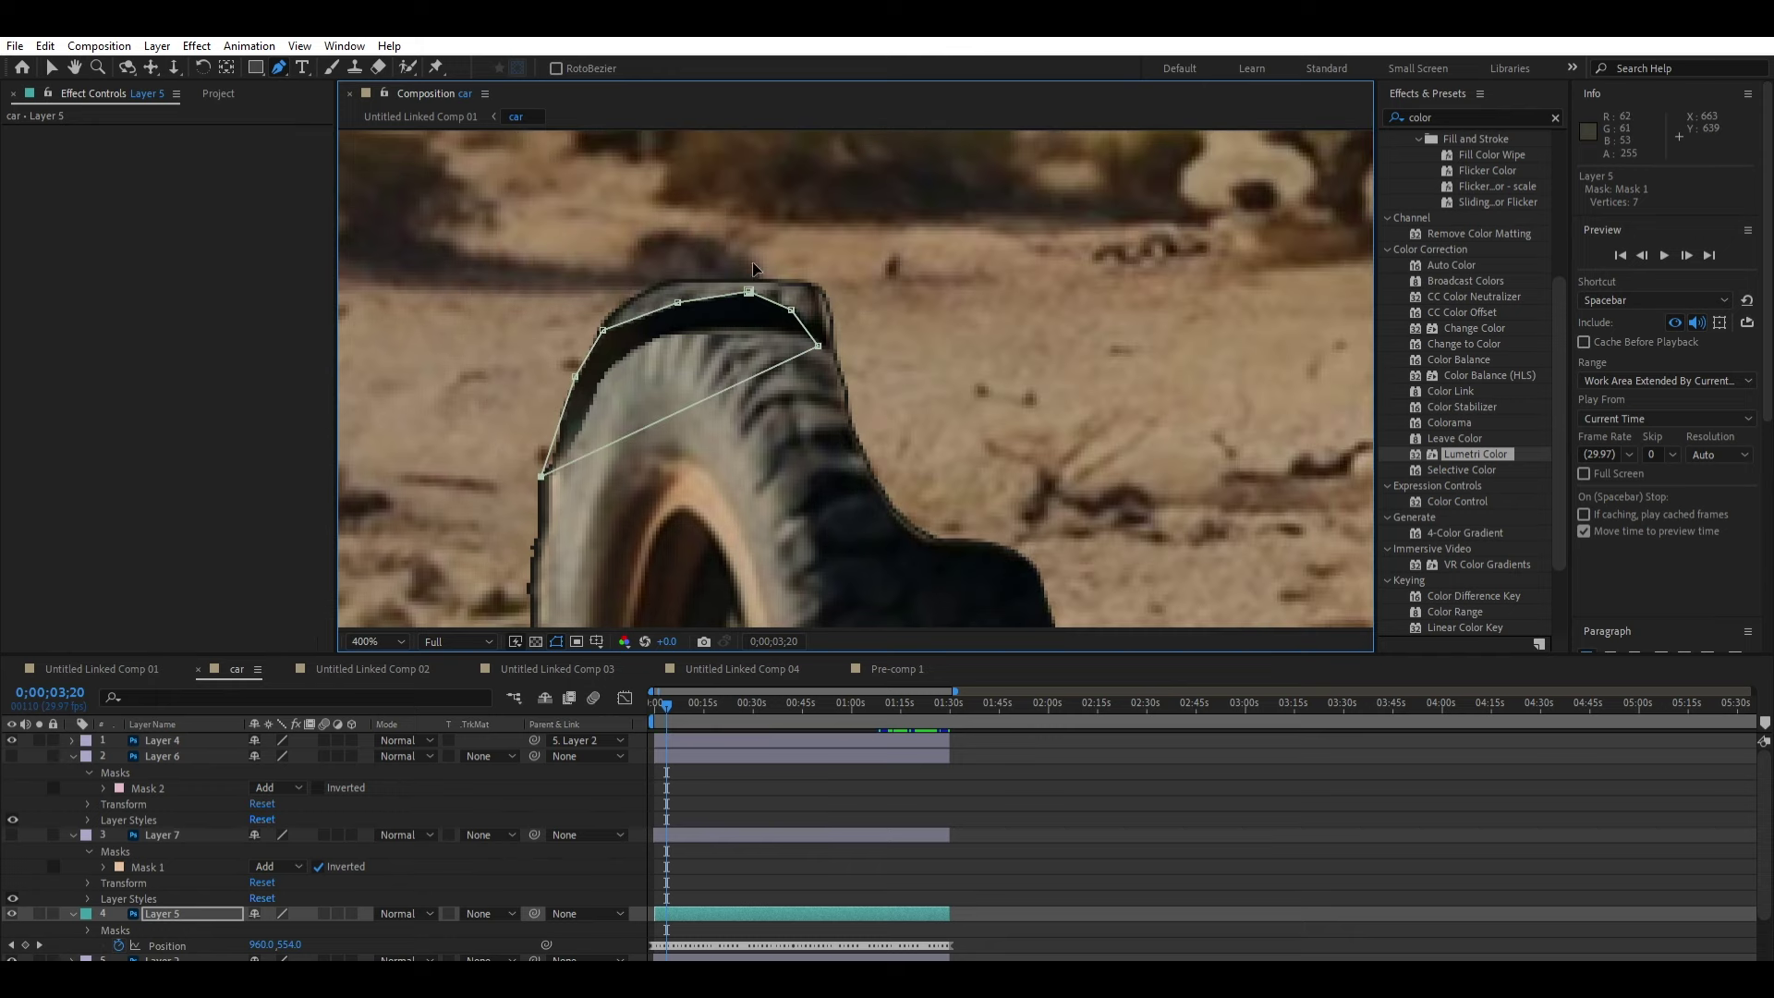
left_click_drag(748, 291, 760, 264)
left_click_drag(678, 302, 655, 271)
left_click_drag(602, 329, 563, 374)
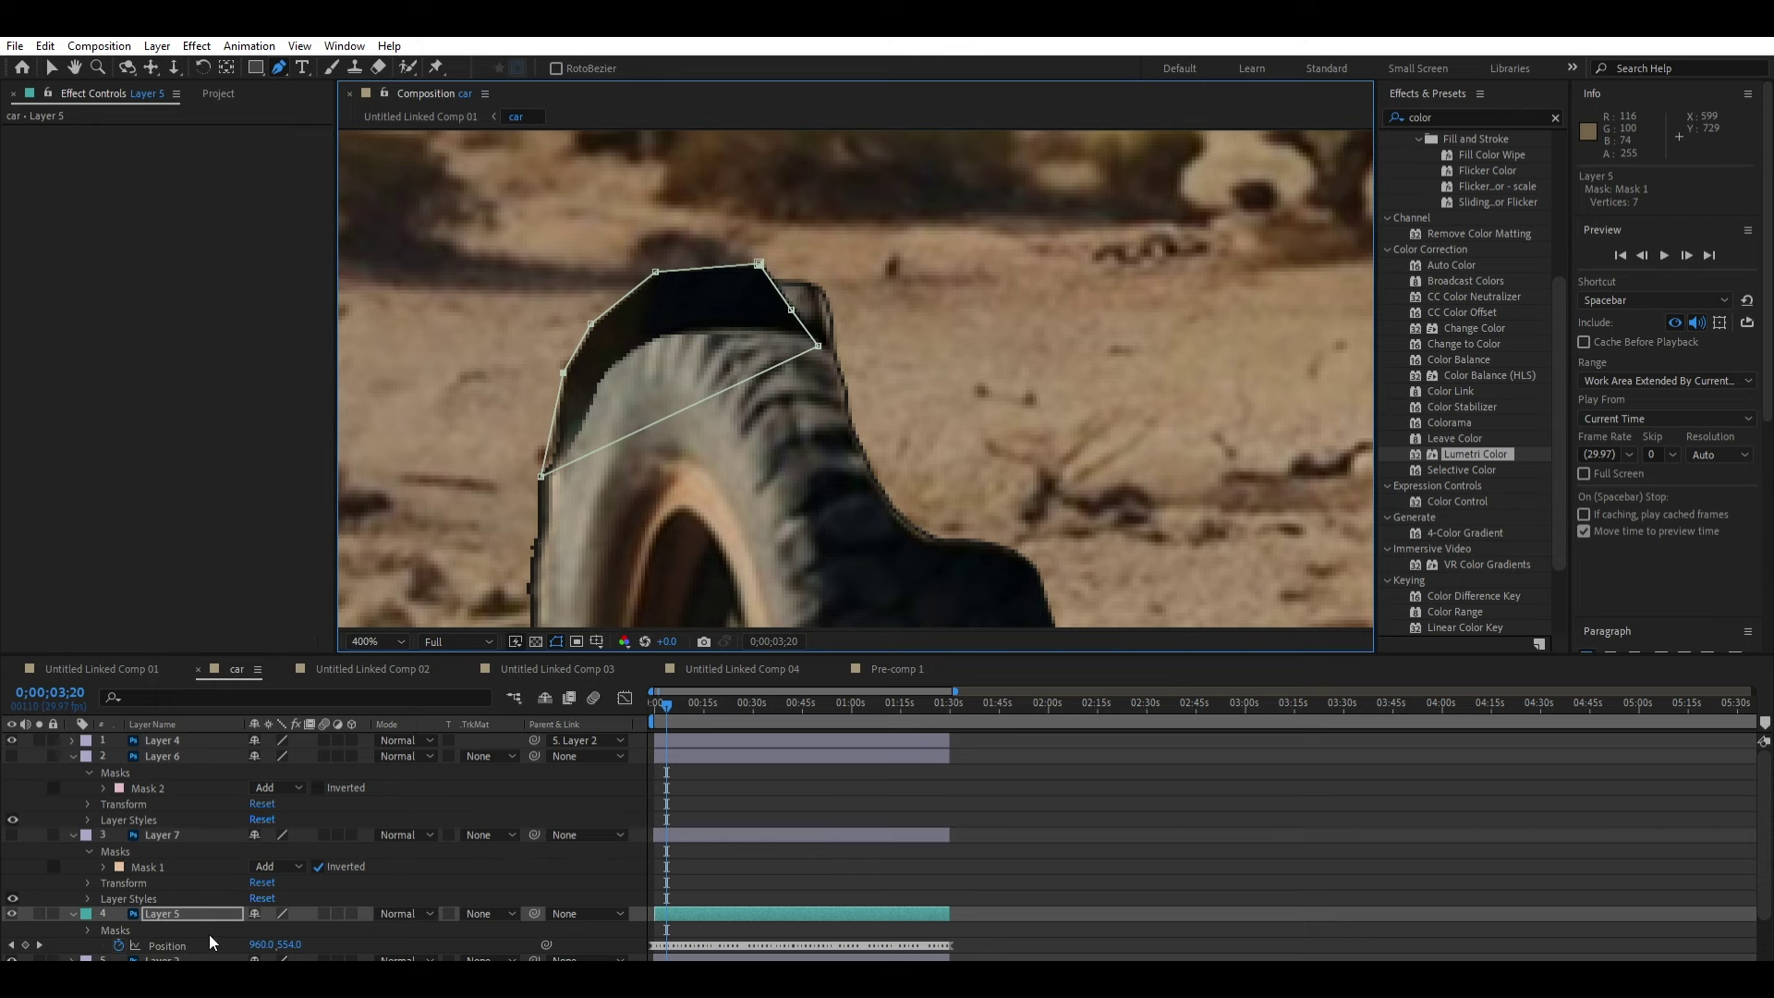
left_click(87, 930)
scroll(203, 906, "down", 2)
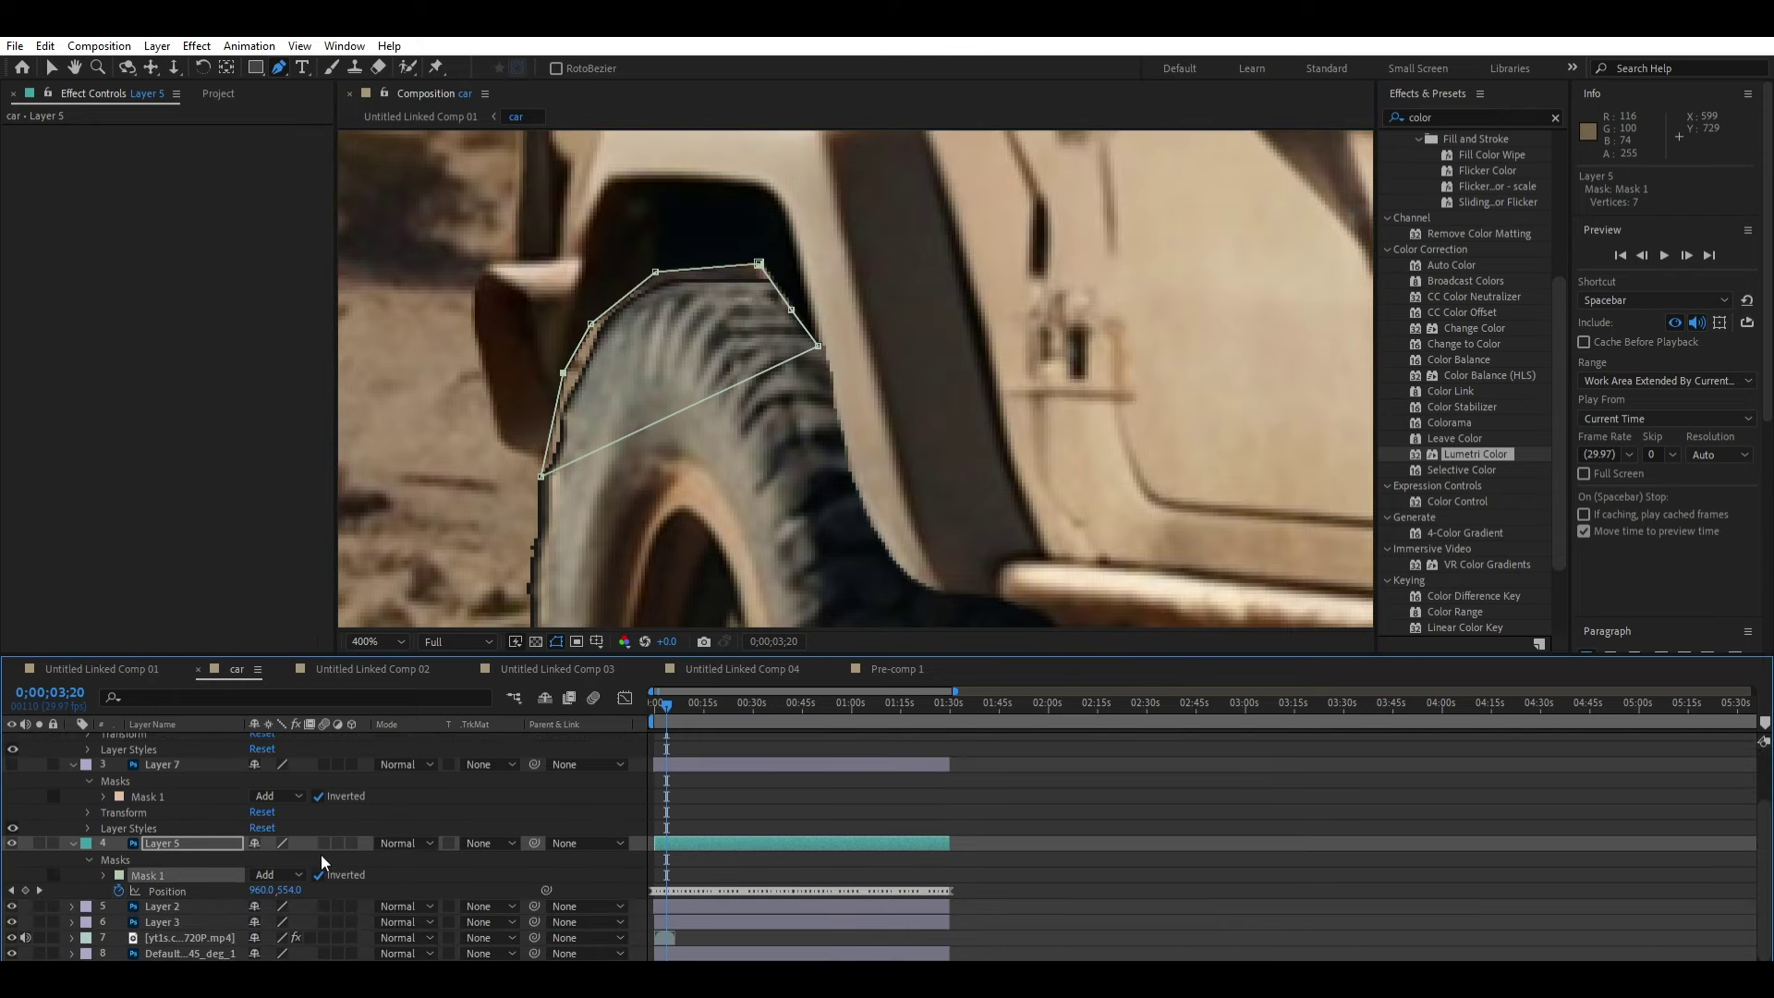
left_click_drag(563, 374, 603, 326)
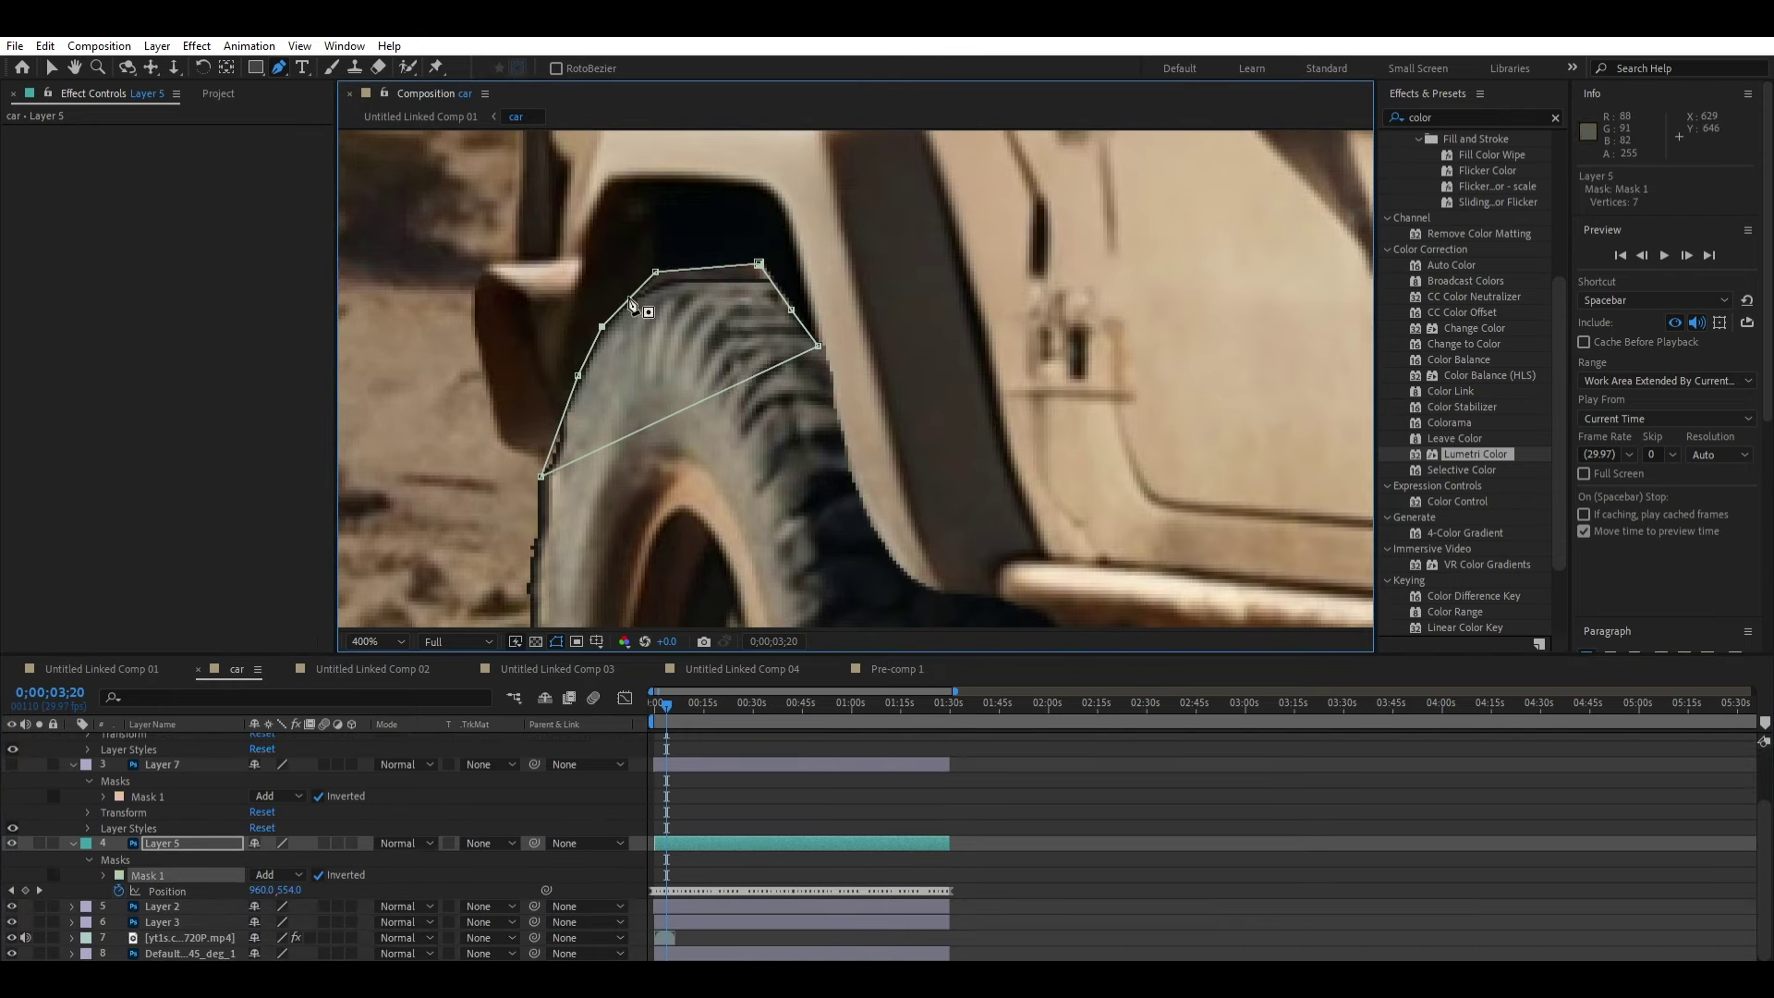
left_click_drag(655, 272, 760, 279)
left_click_drag(819, 346, 802, 347)
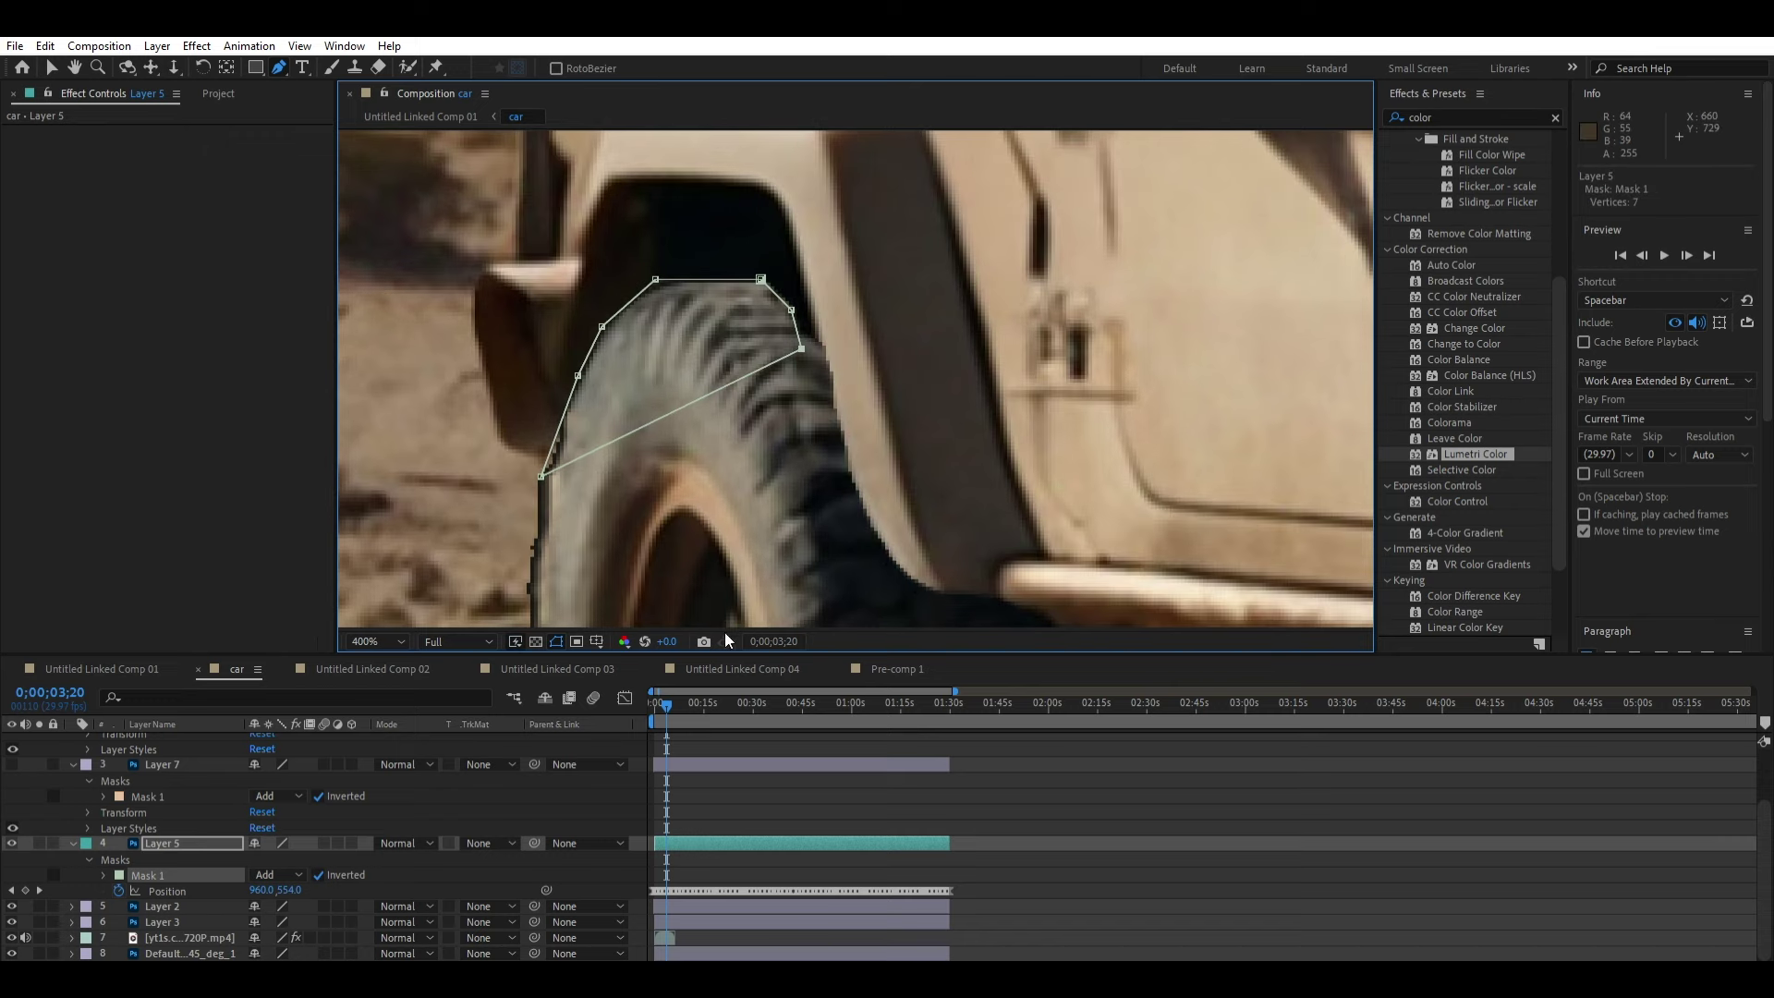
key("Home")
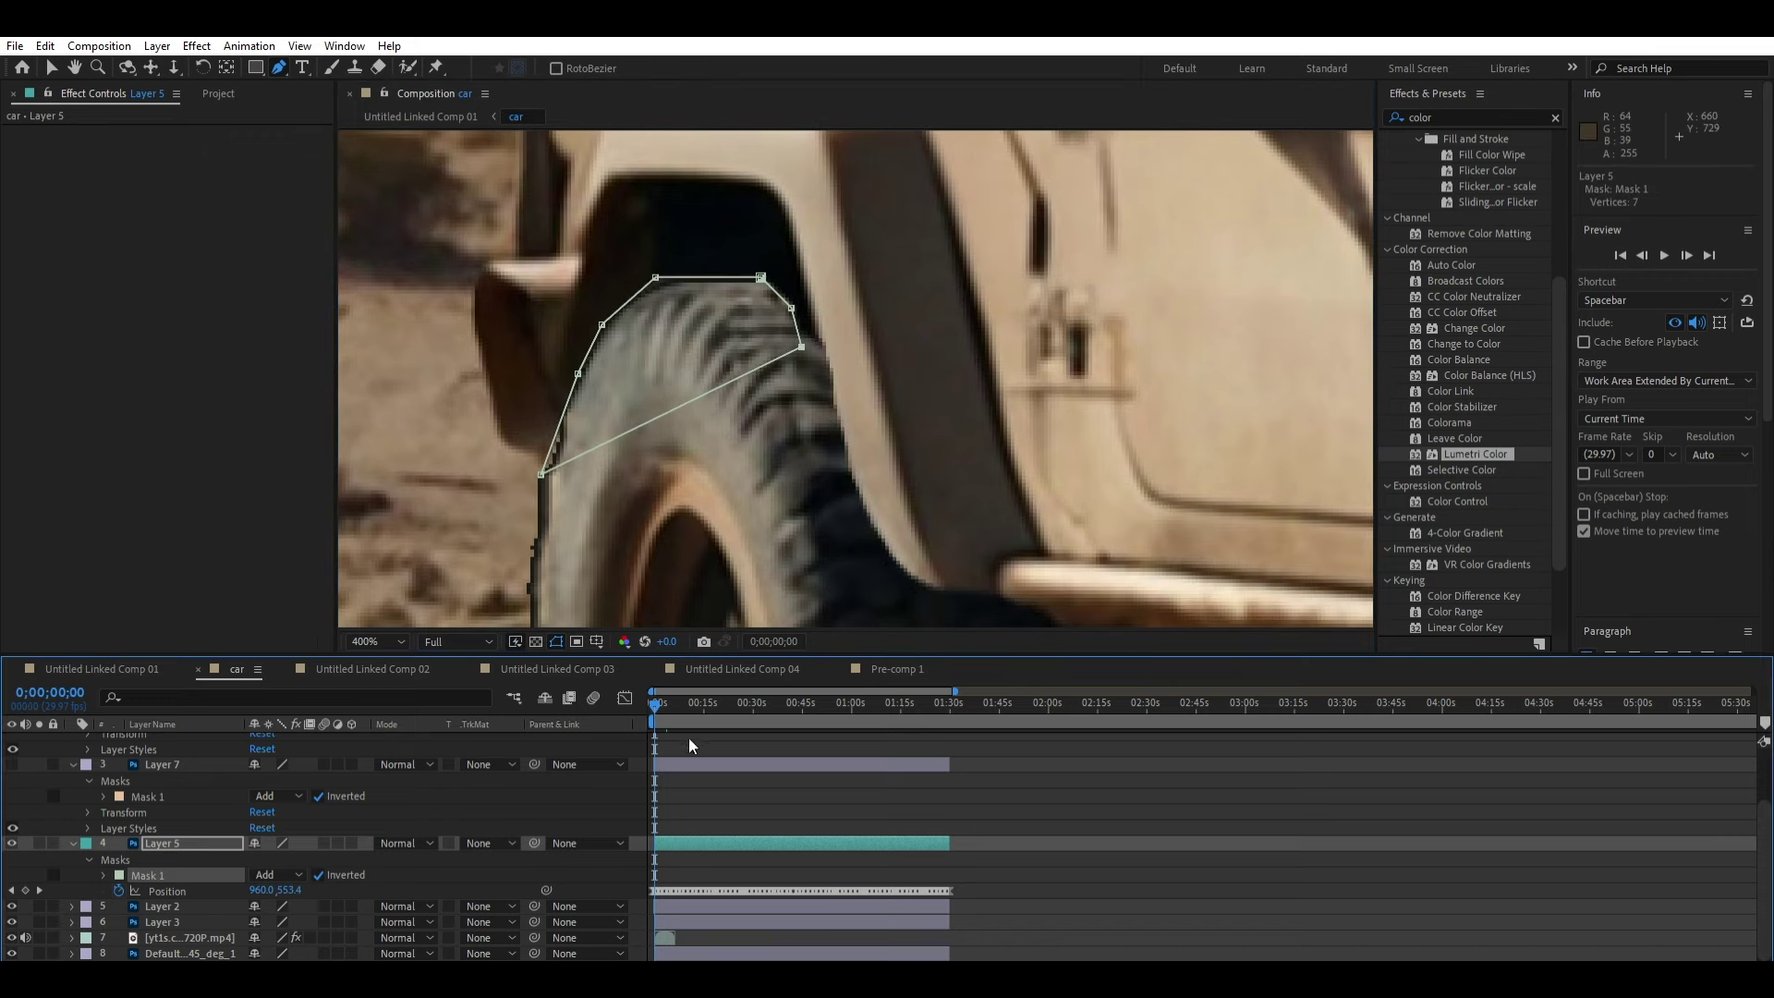
left_click(690, 763)
key("space")
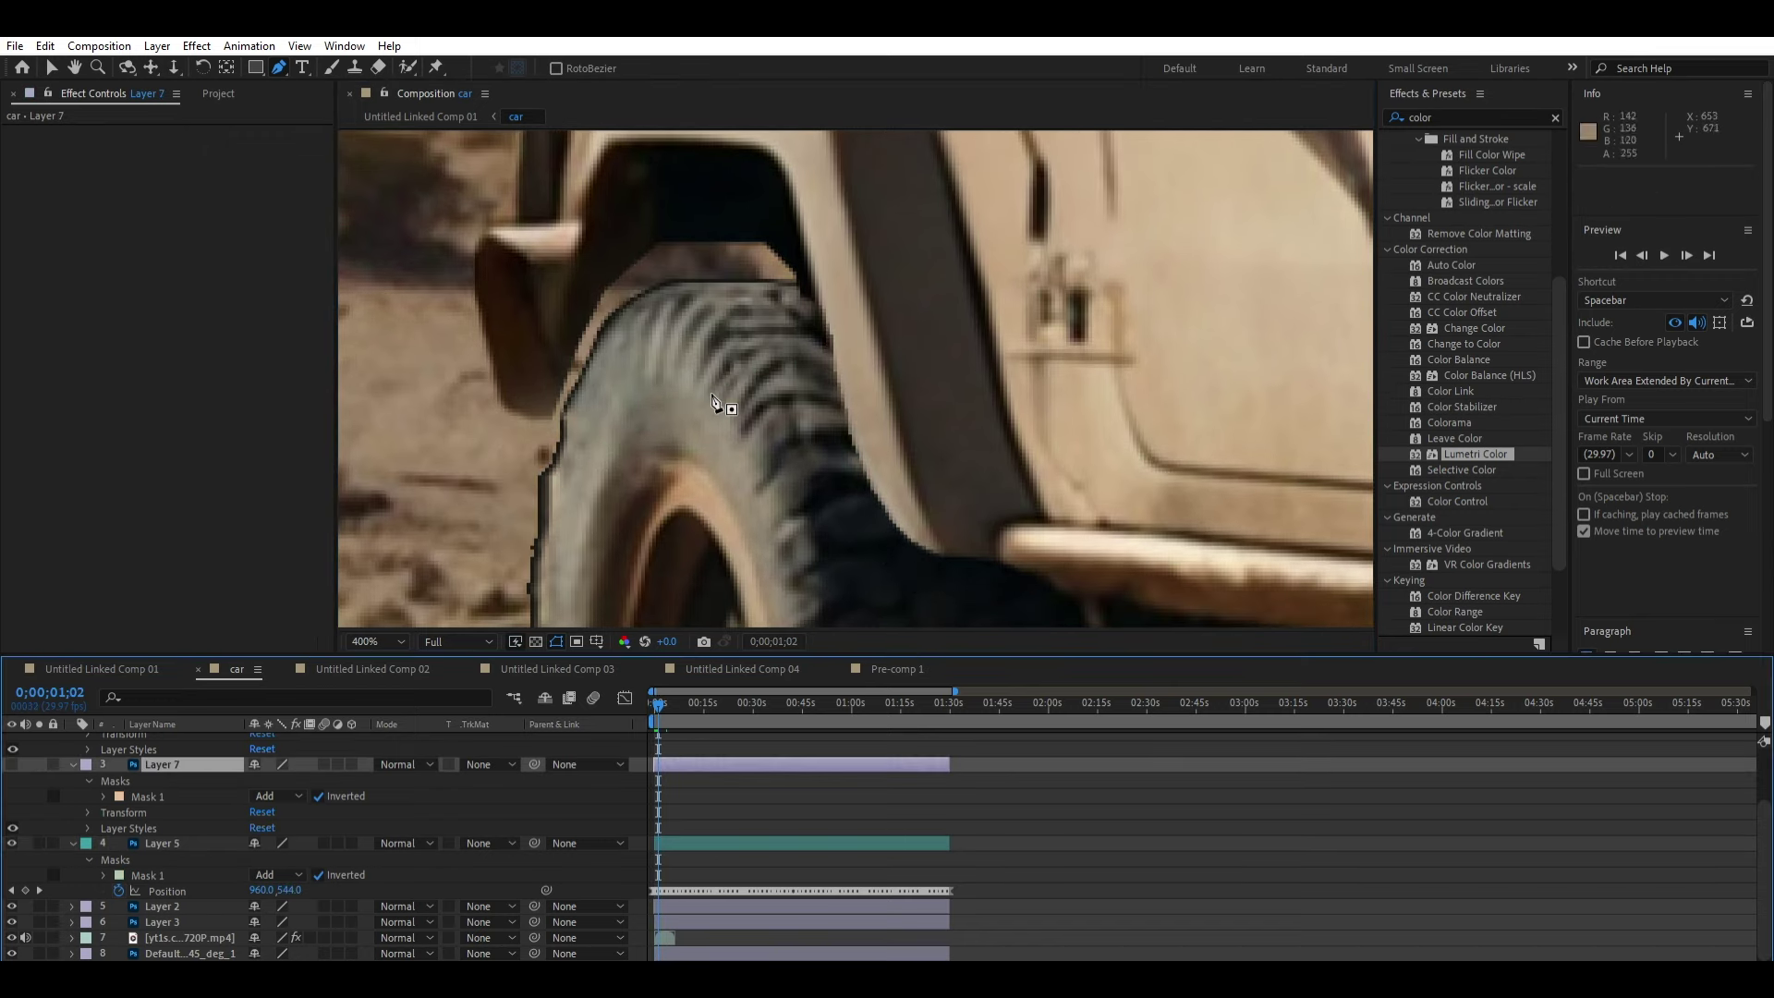
scroll(730, 403, "down", 4)
scroll(822, 421, "up", 2)
key("space")
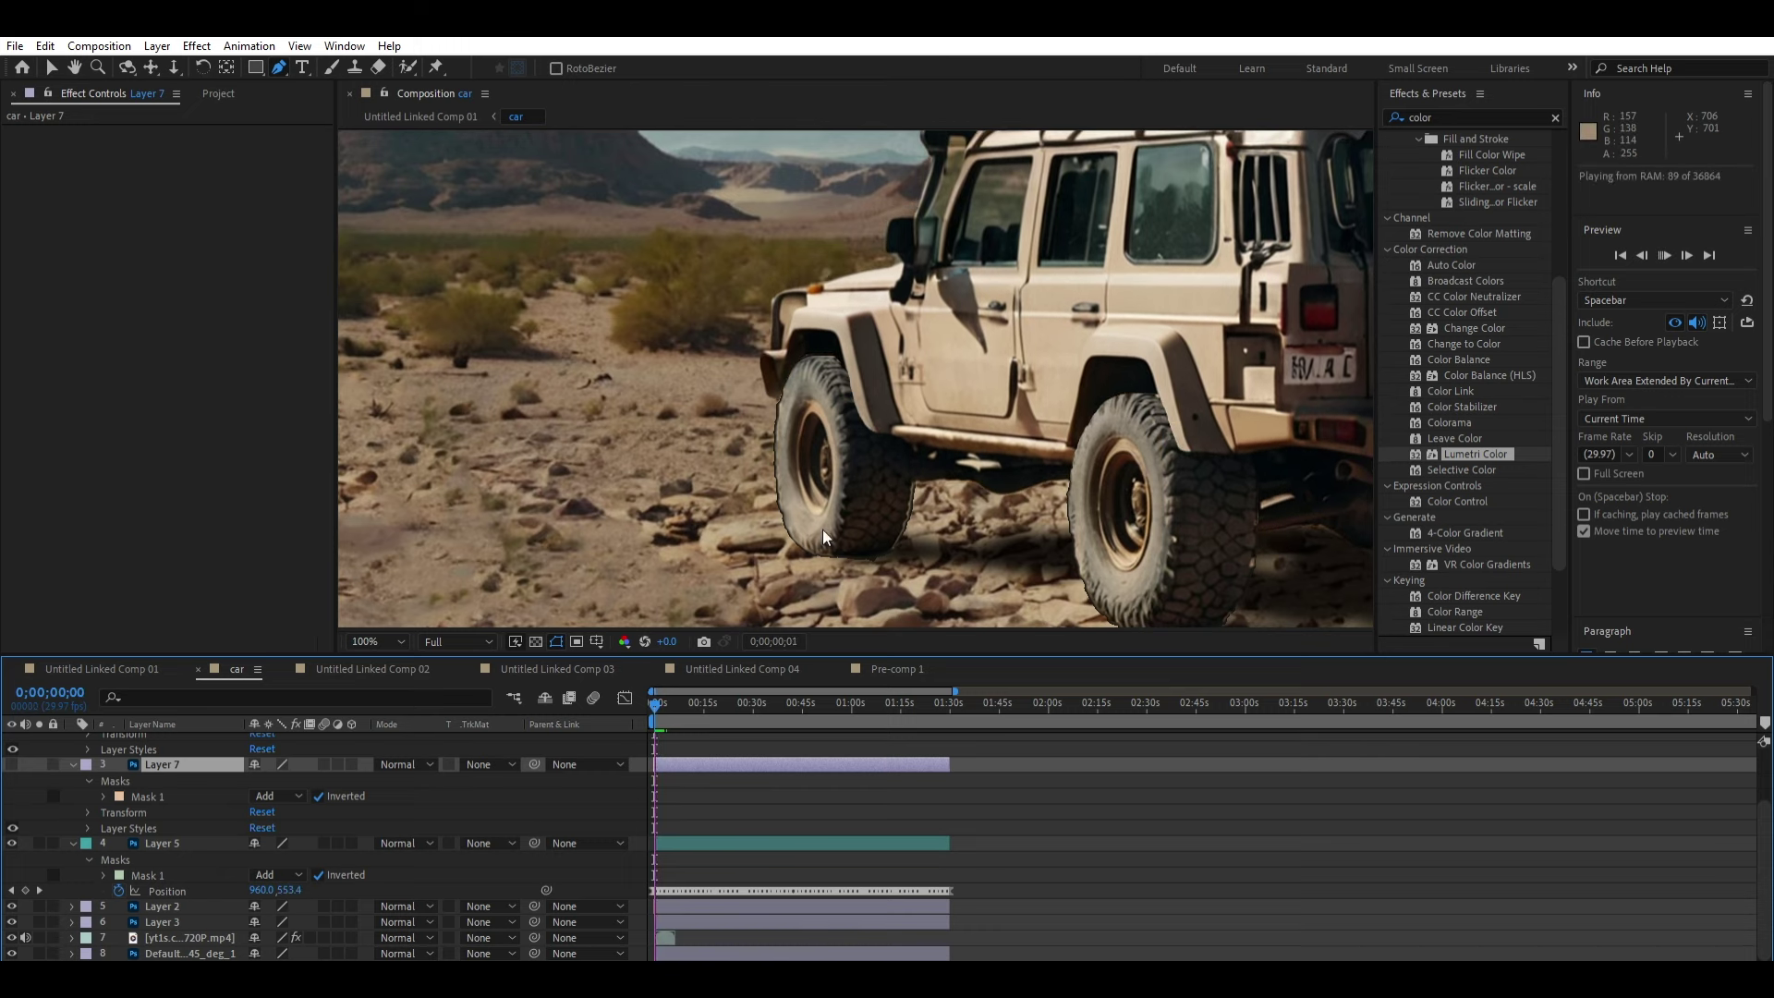
key("space")
left_click(153, 861)
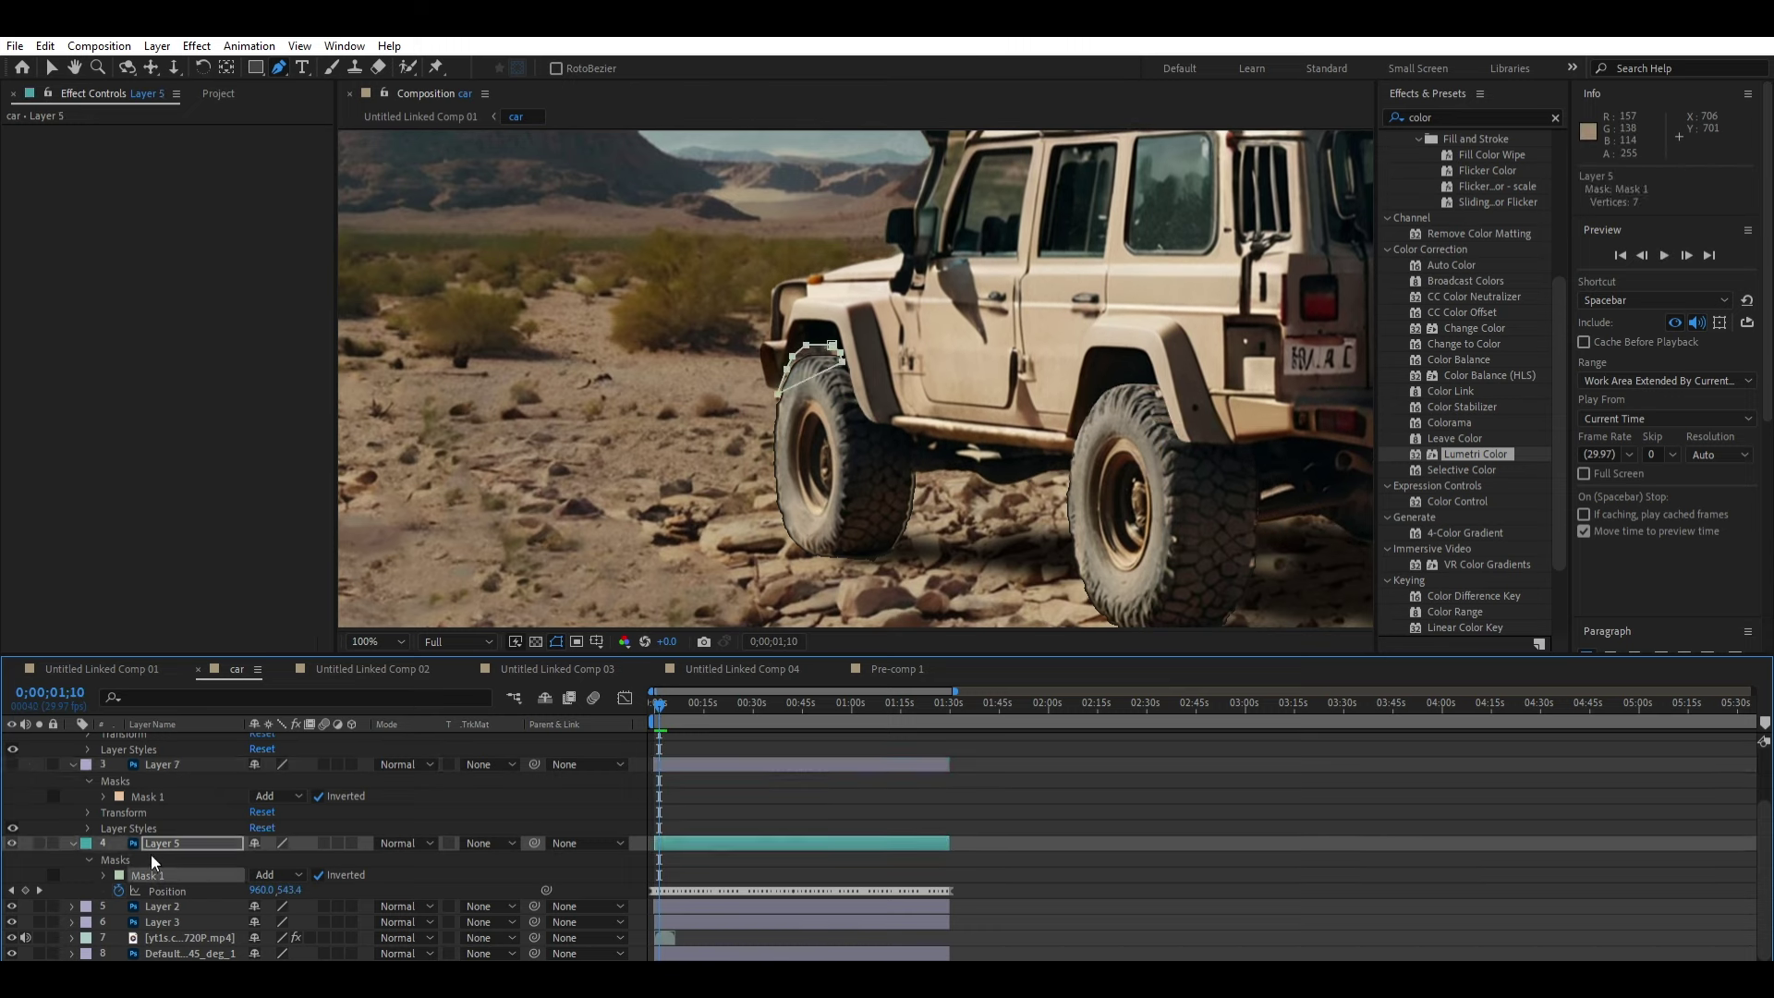
key("Delete")
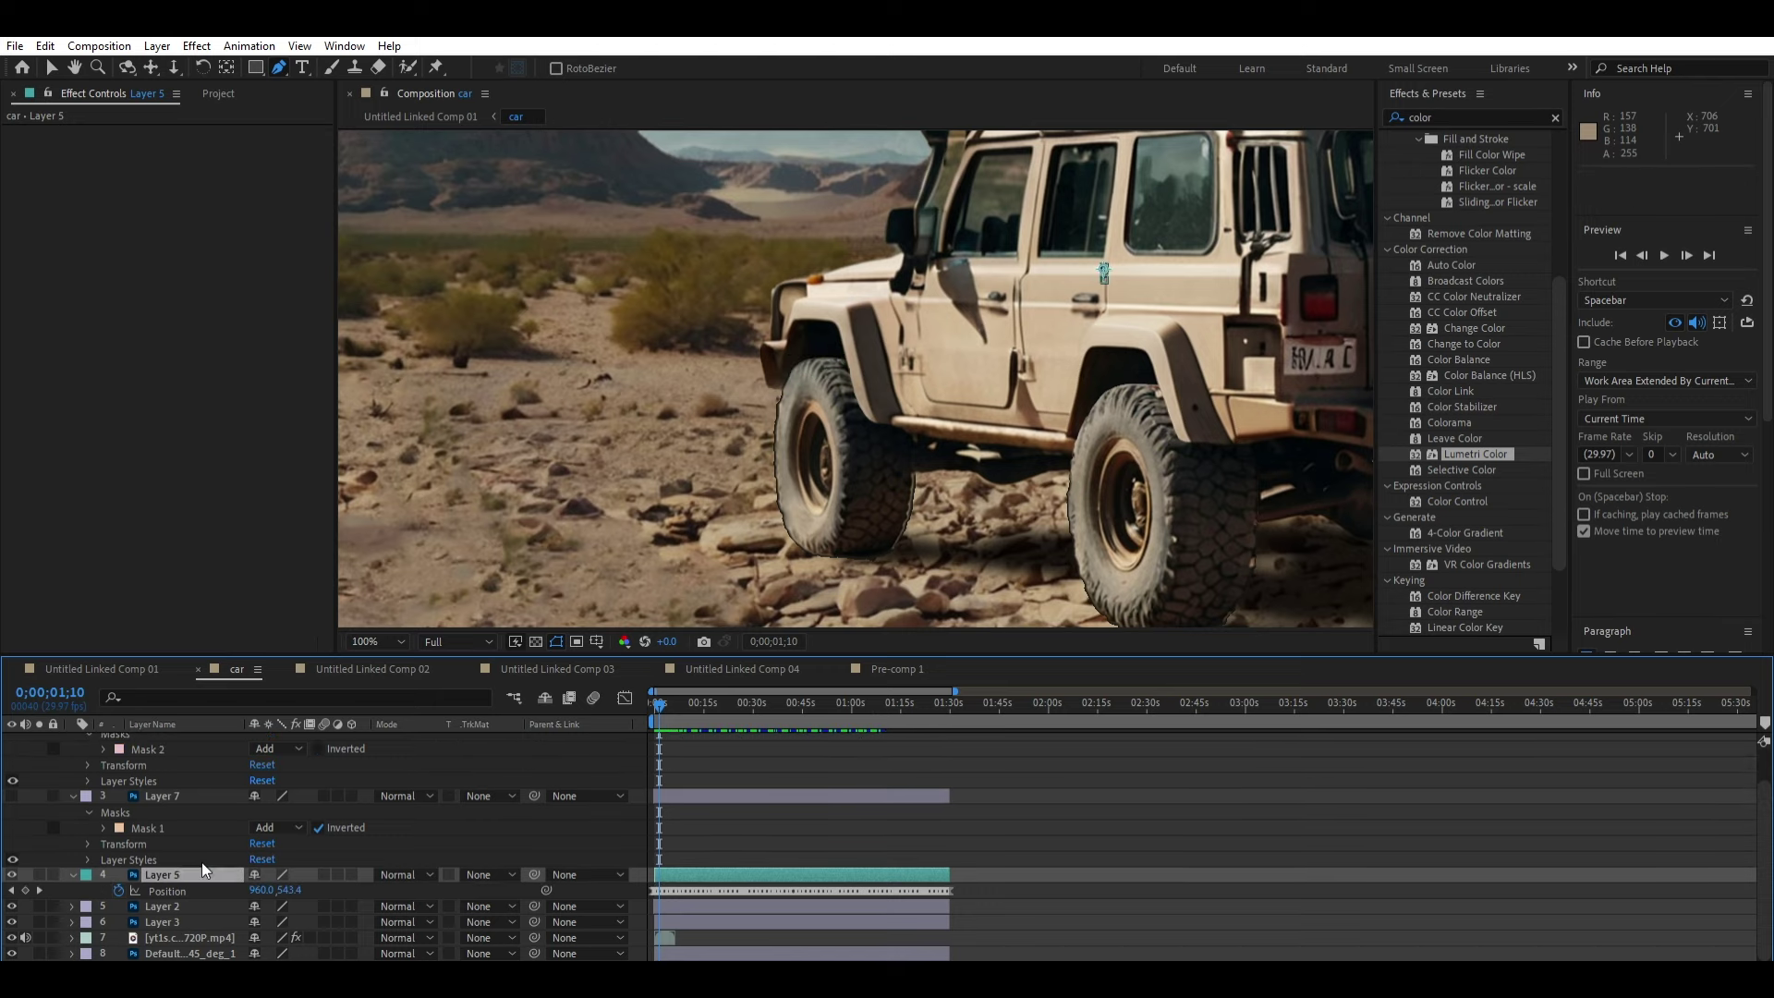
key("space")
scroll(829, 464, "down", 4)
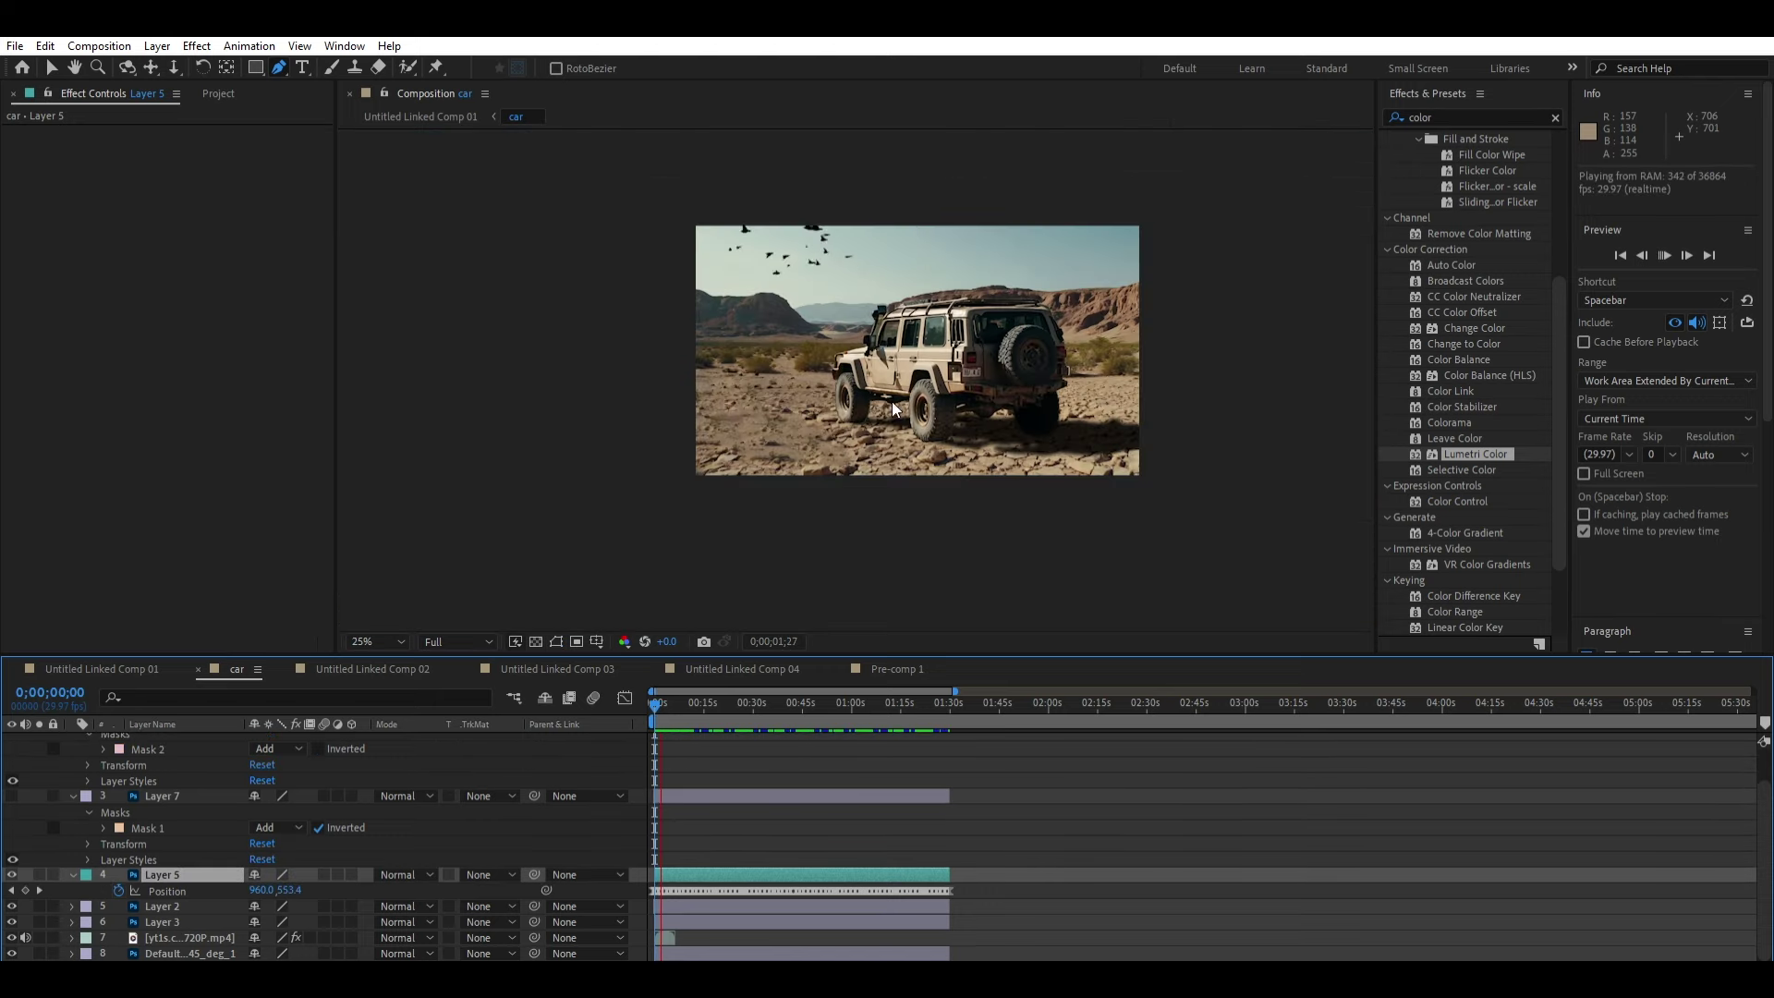
scroll(1035, 364, "up", 2)
scroll(711, 760, "up", 1)
Step: Stop the preview and scale all layers up slightly to fill the frame
key("space")
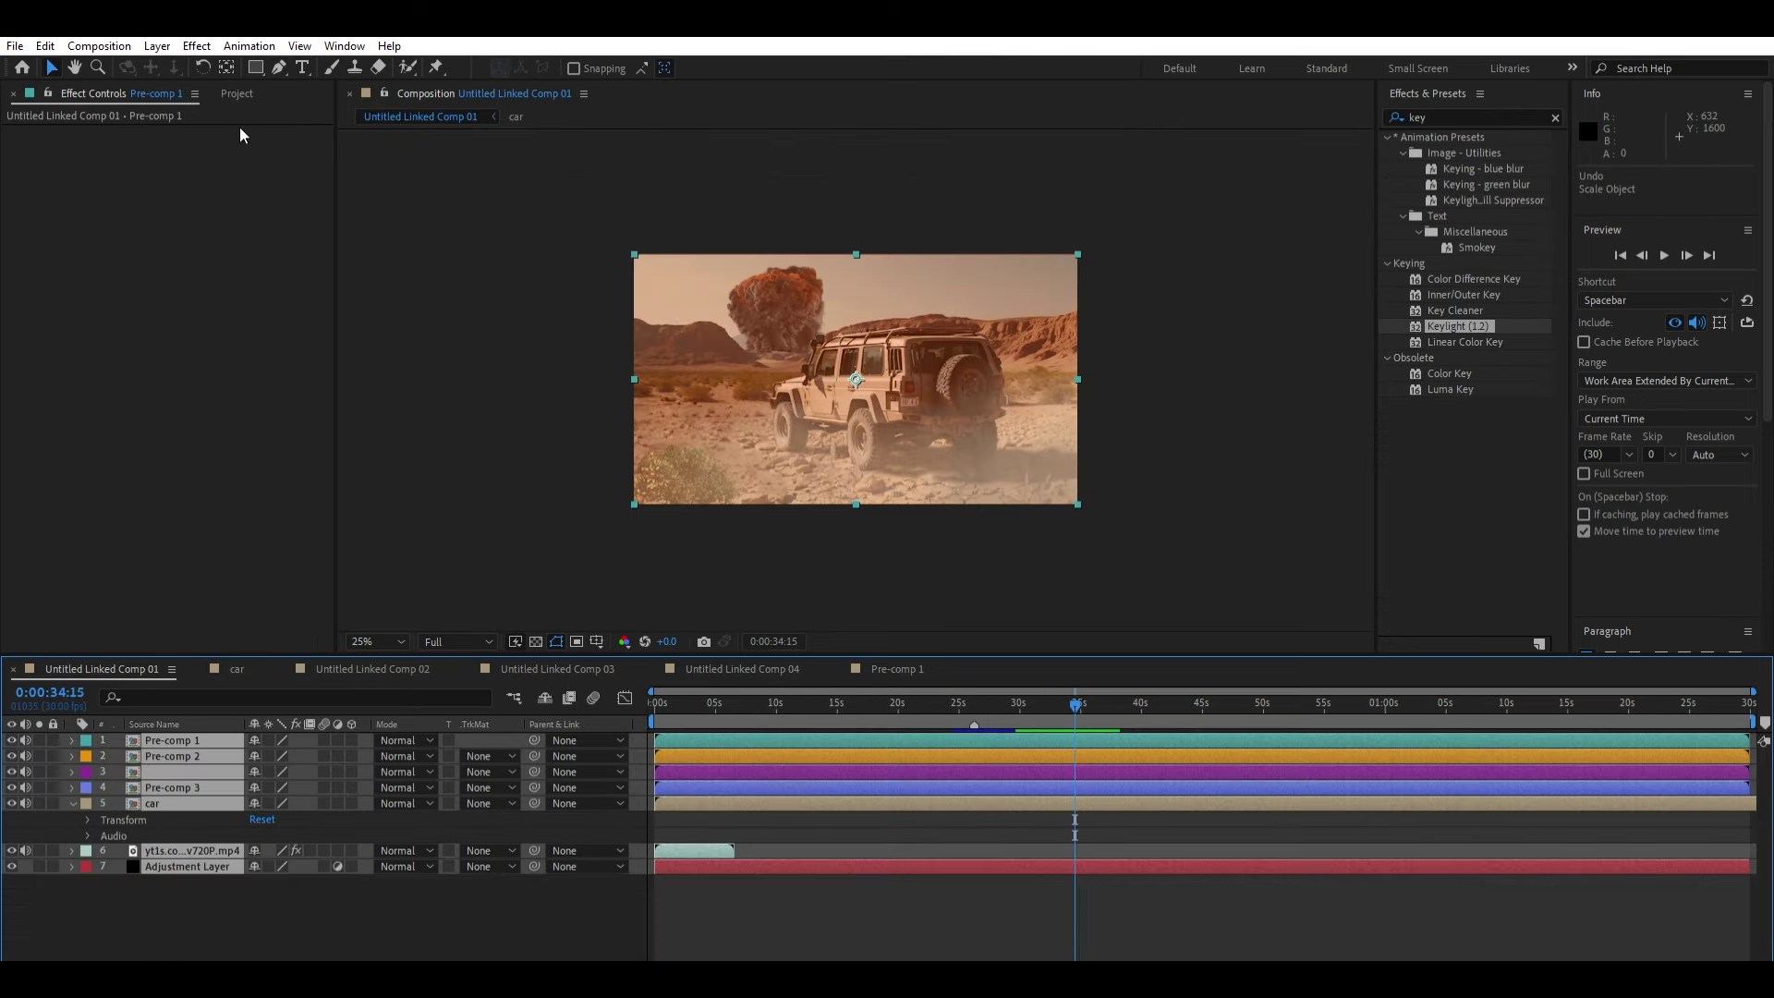
left_click(950, 723)
key("ctrl+a")
left_click_drag(1078, 504, 1095, 513)
Step: Check frames near 26 seconds, undo a stray marker, and add Camera 1
mouse_move(998, 709)
left_mouse_down()
mouse_move(898, 704)
mouse_move(980, 688)
left_mouse_up()
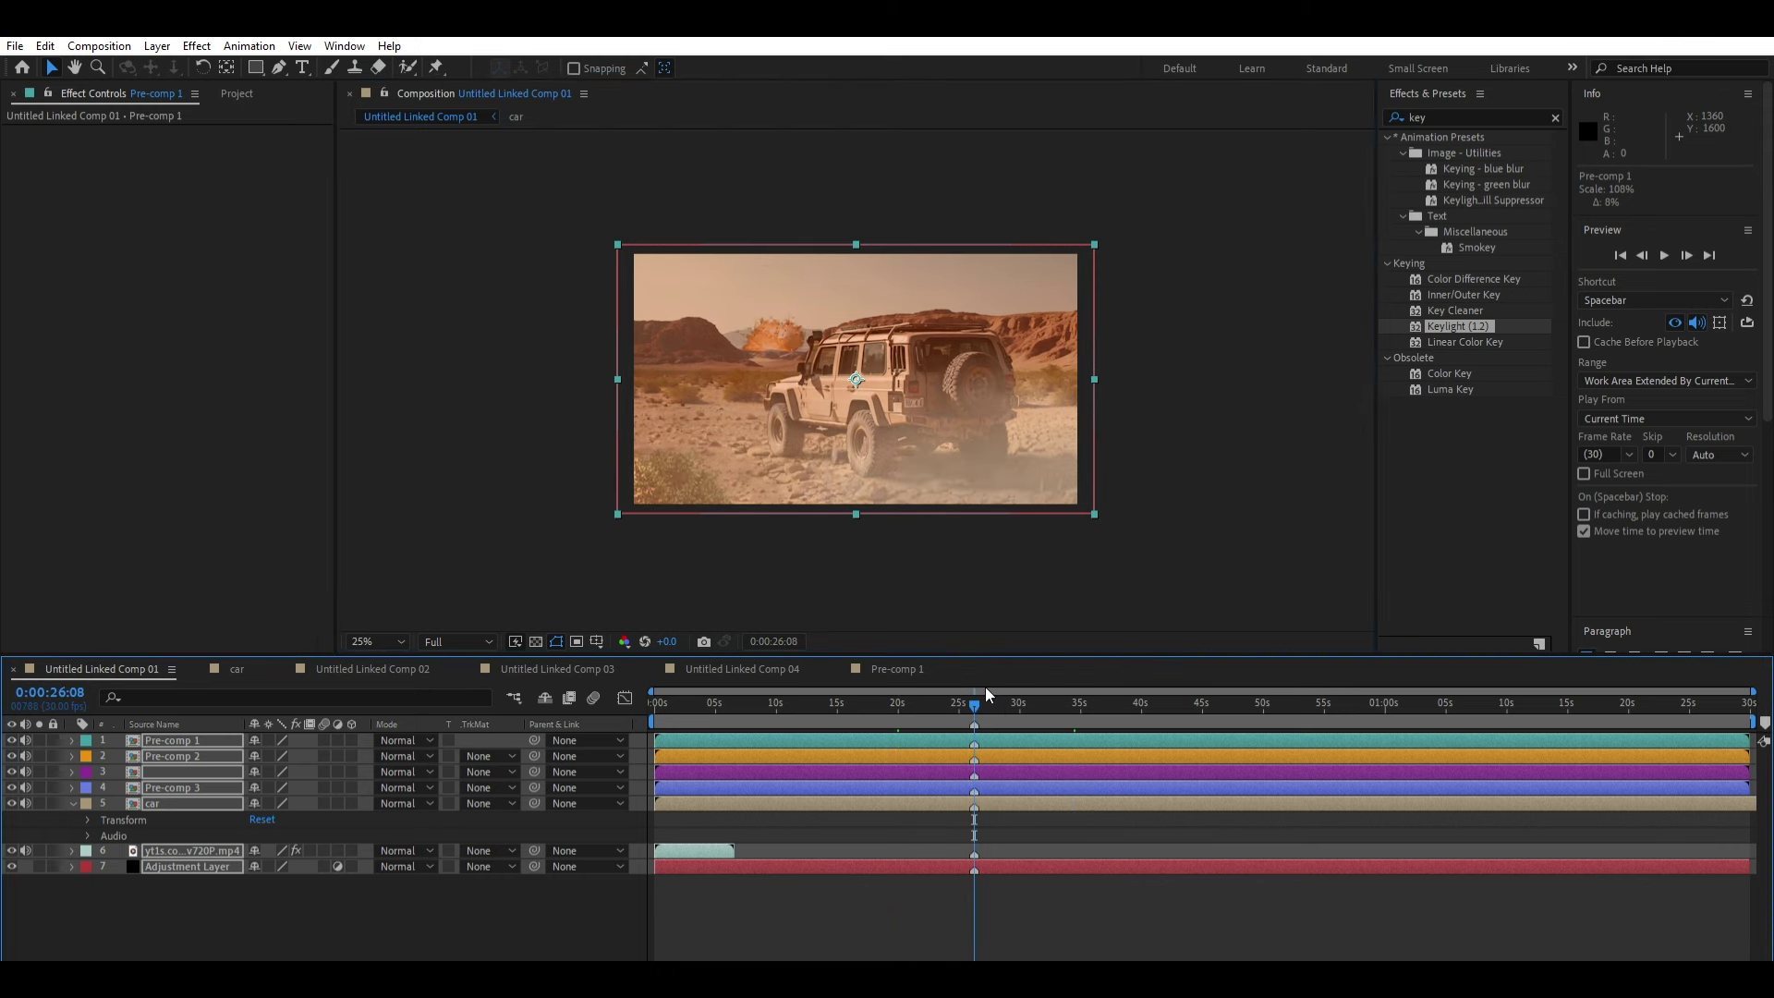
key("ctrl+z")
key("ctrl+shift+a")
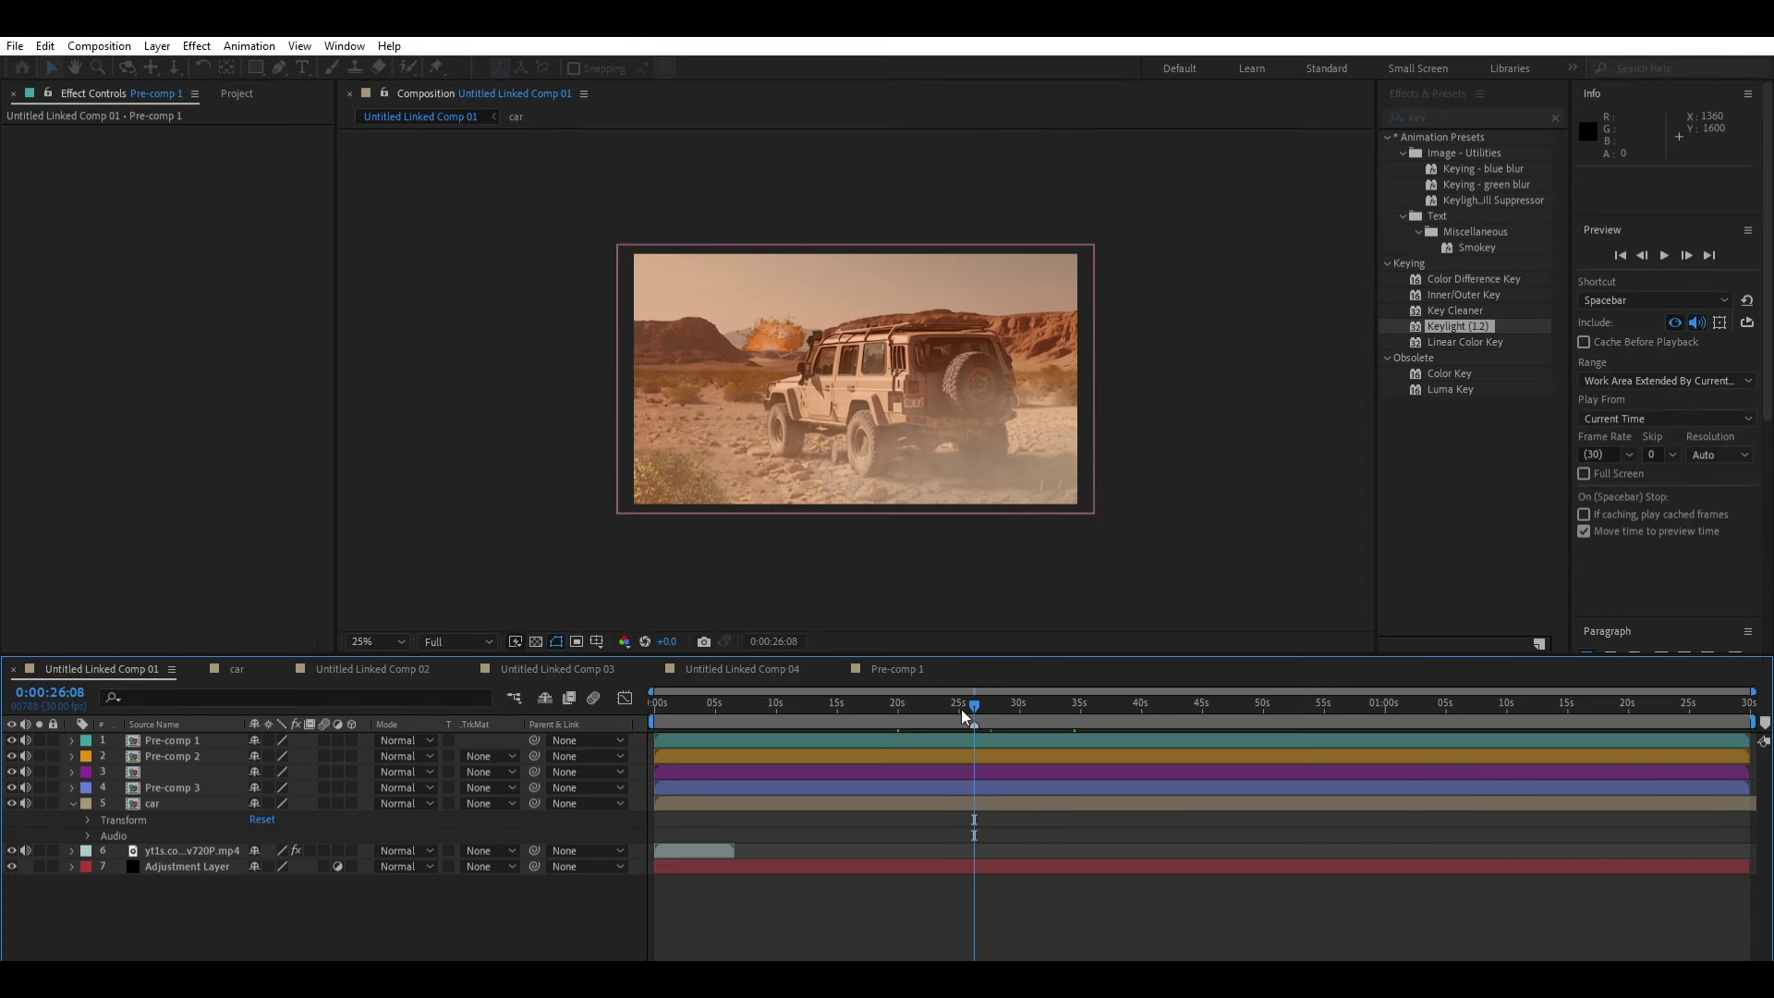
left_click_drag(931, 689, 982, 693)
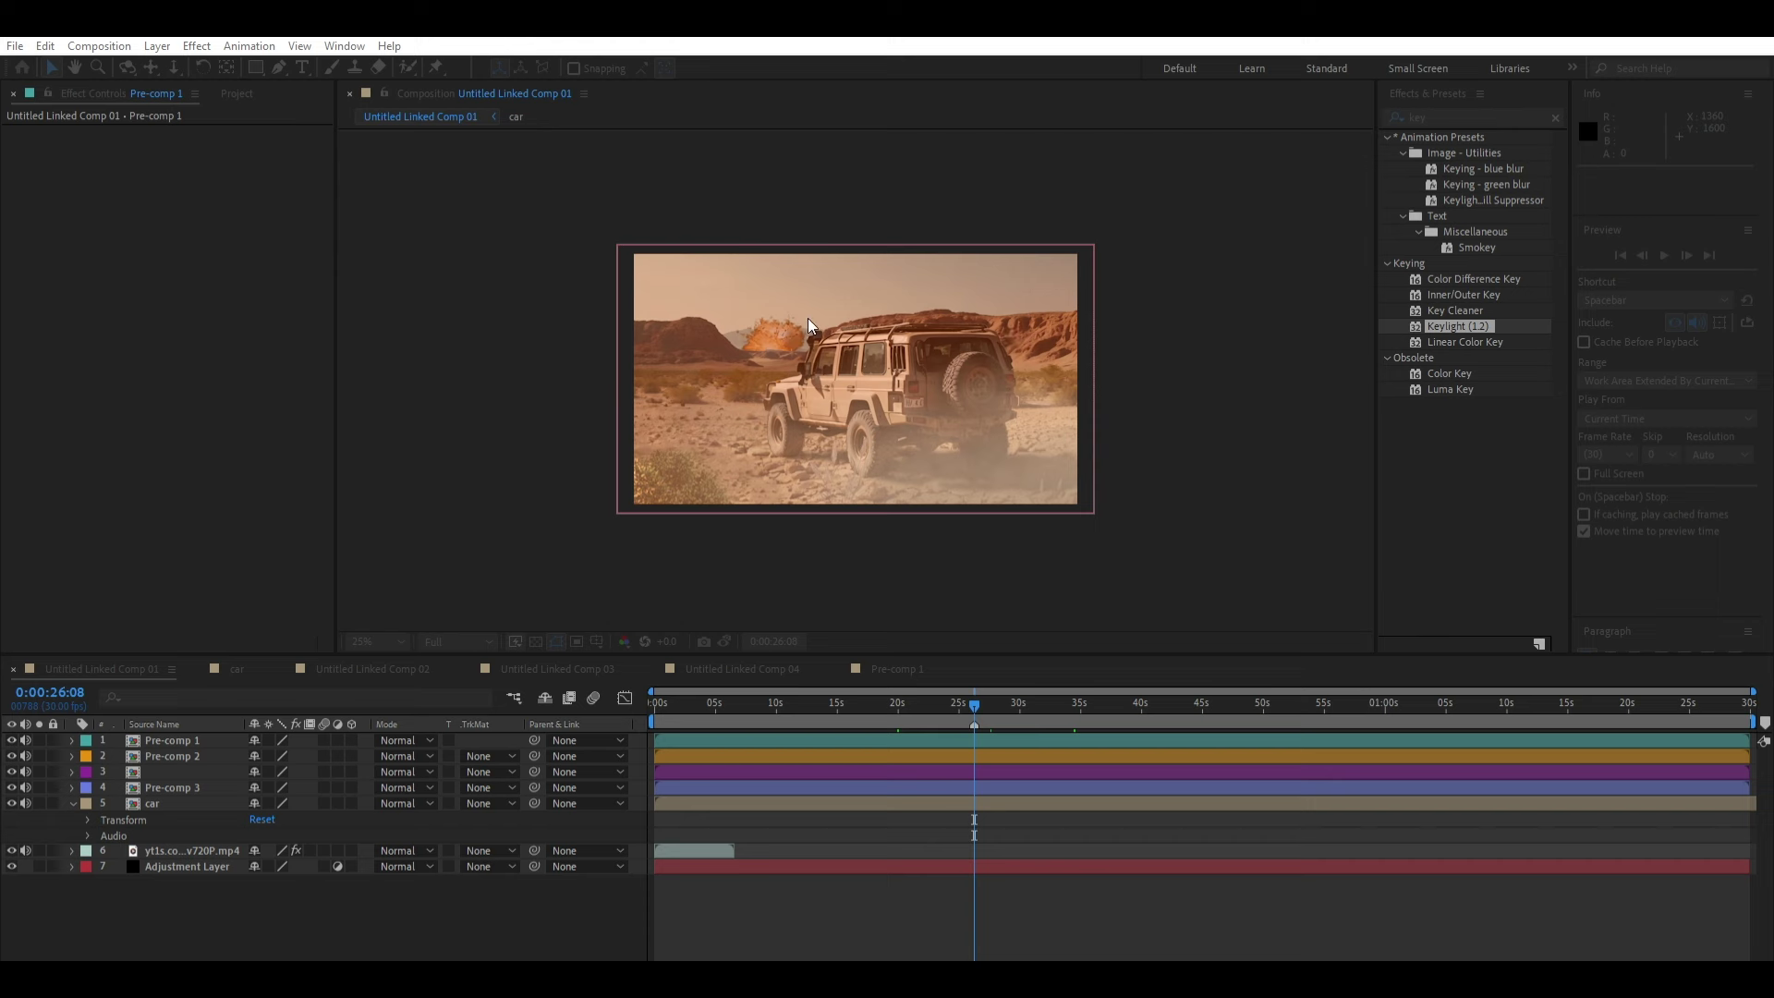
key("Return")
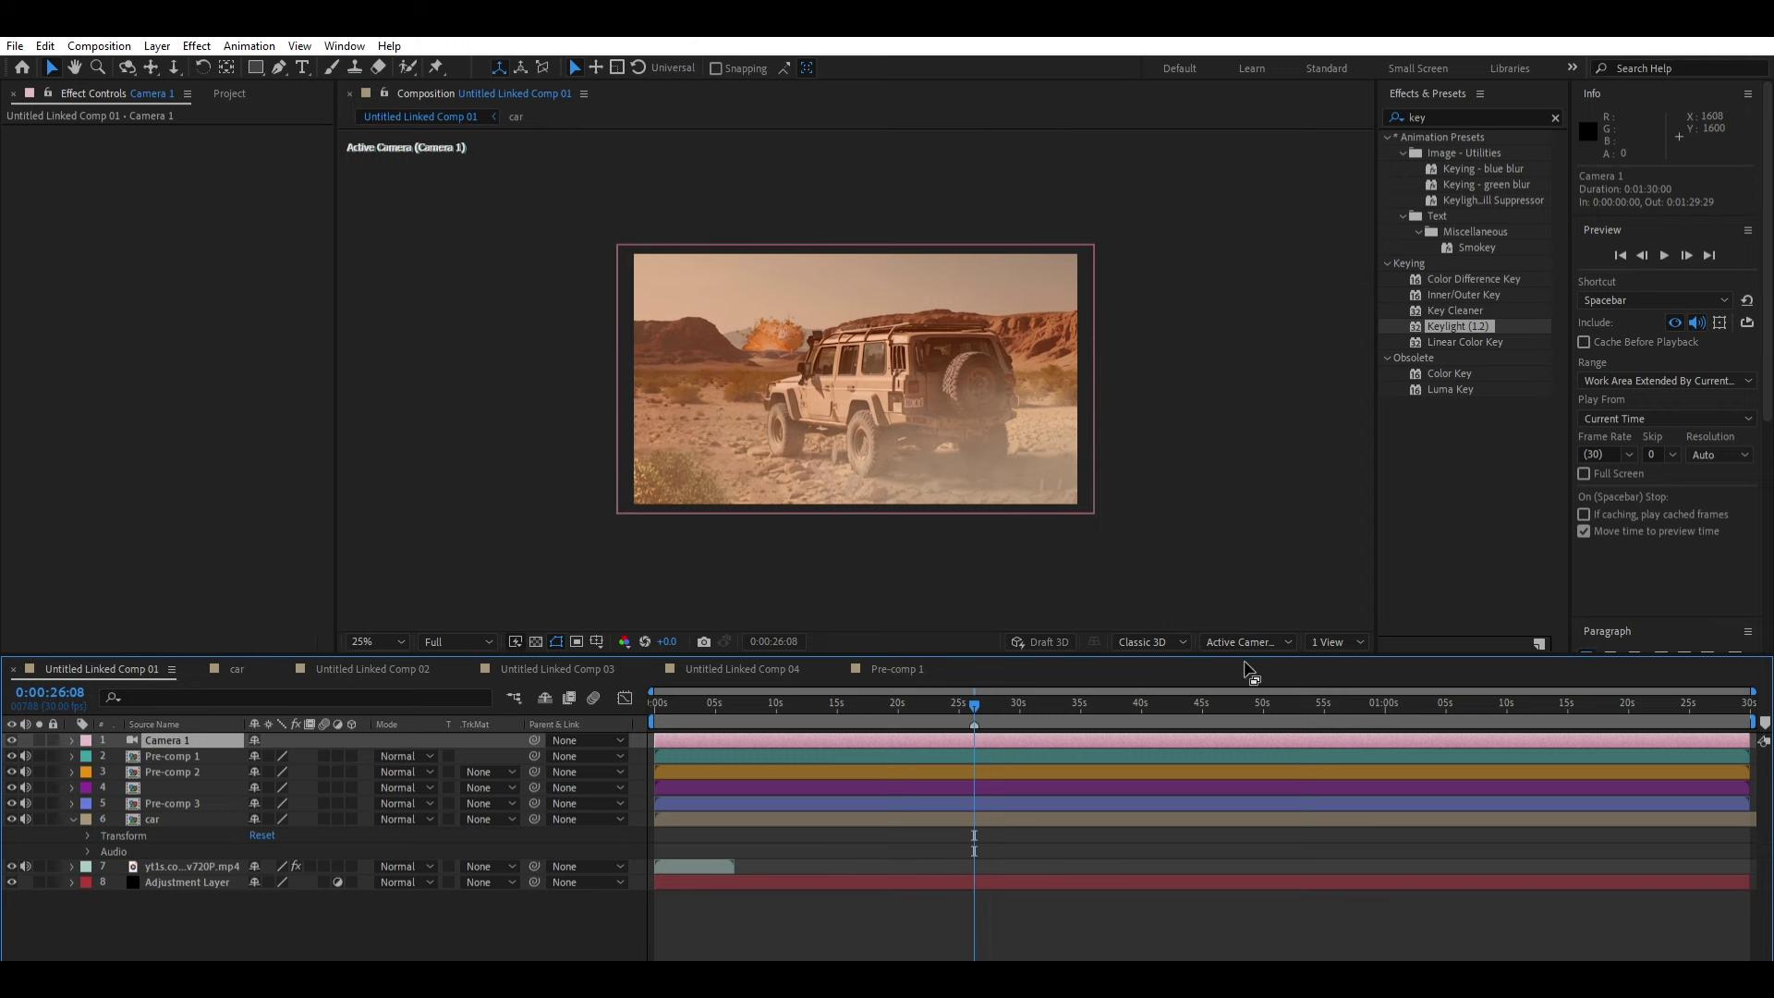
Step: Show a Top view beside the camera view and pull Camera 1 back along Z
left_click(1333, 642)
left_click(1359, 675)
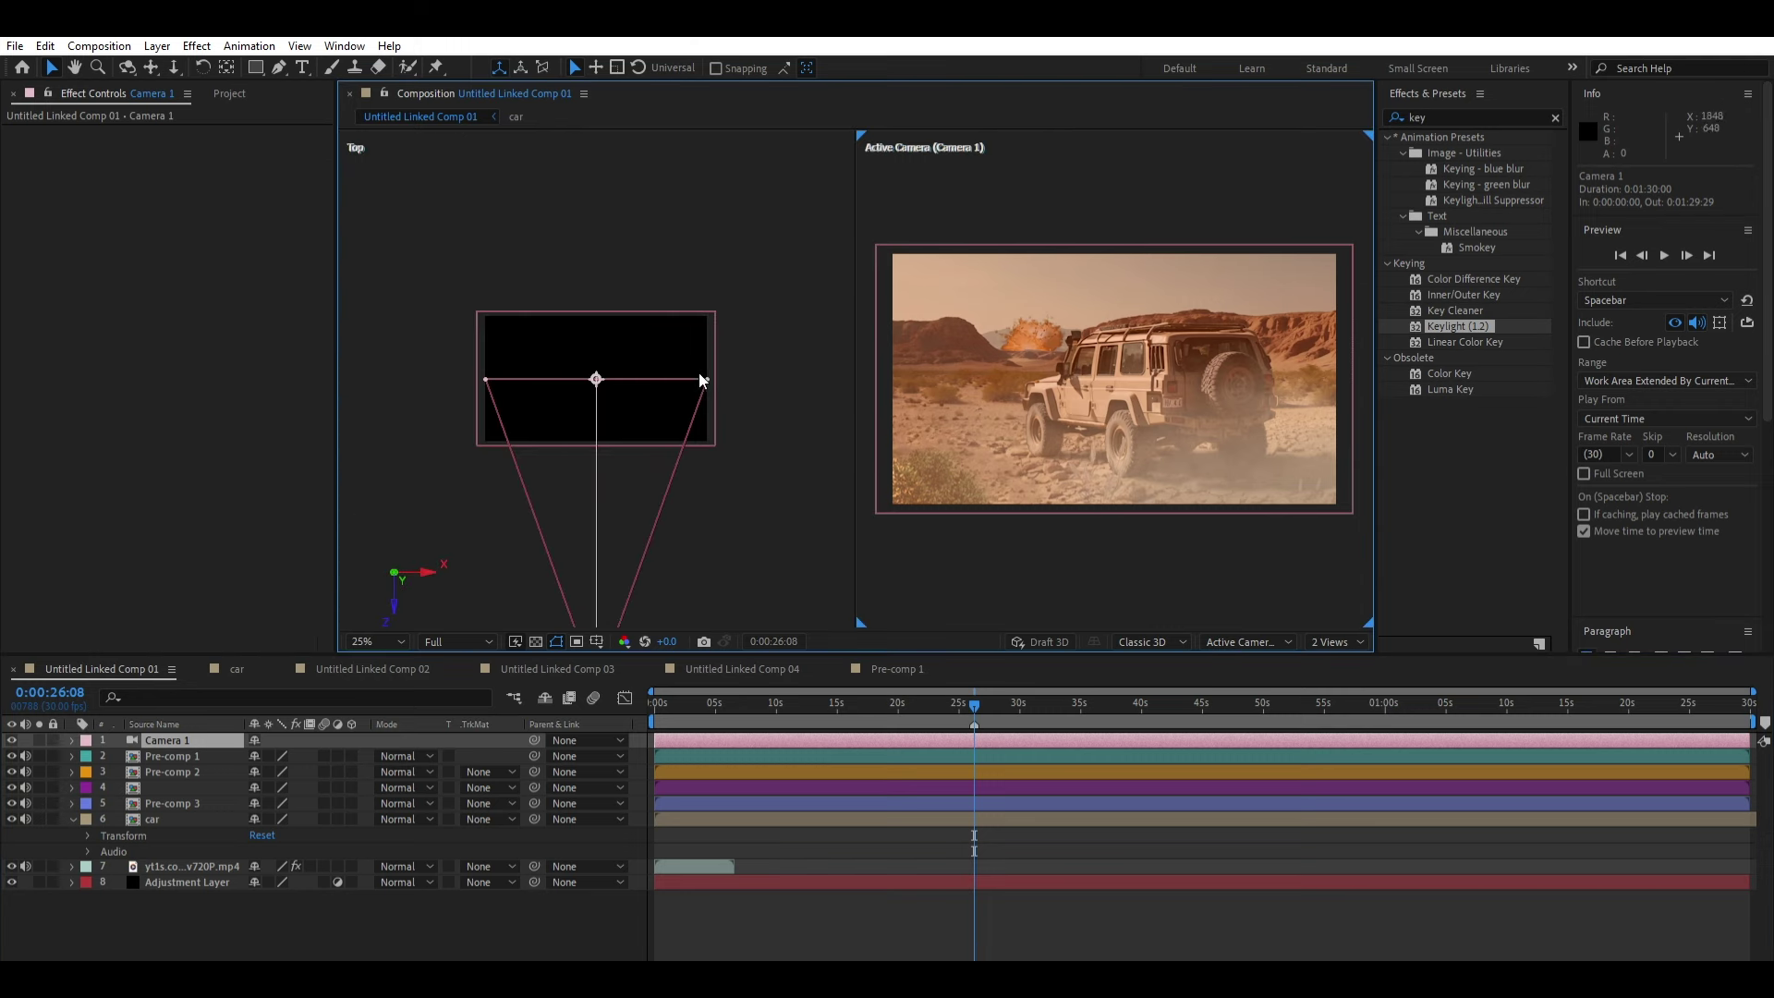
scroll(633, 462, "down", 2)
left_click_drag(688, 525, 707, 476)
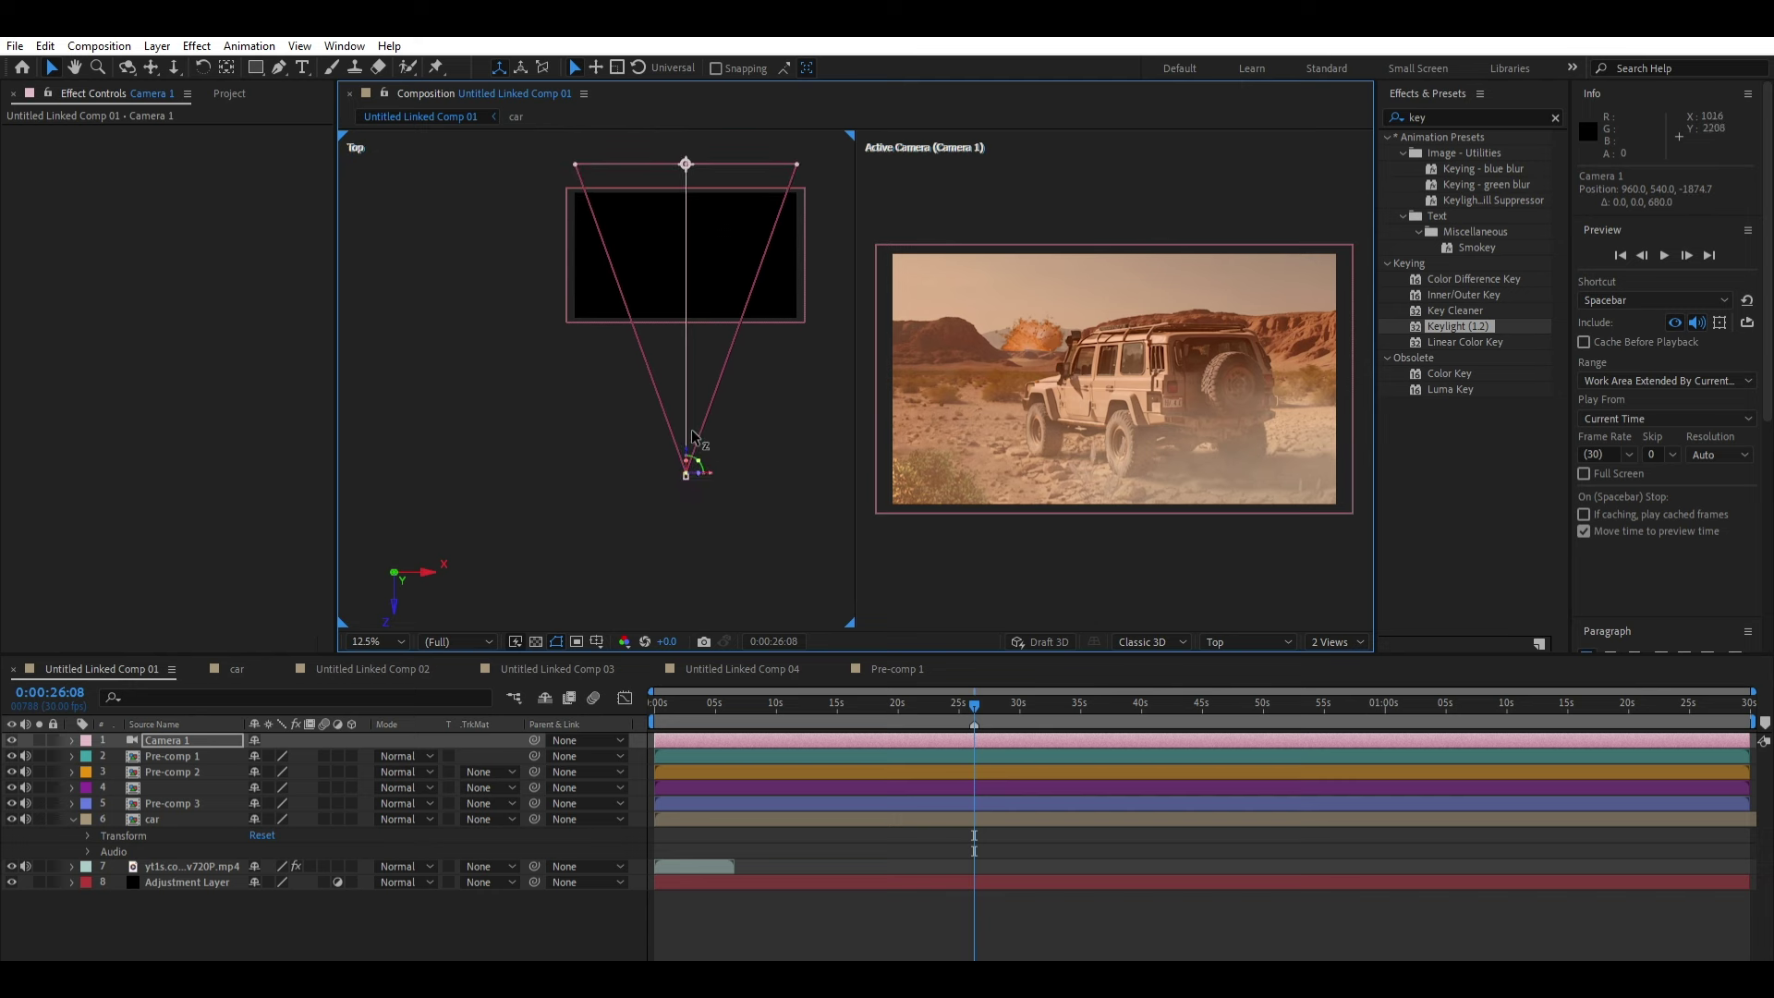
left_click_drag(693, 434, 664, 540)
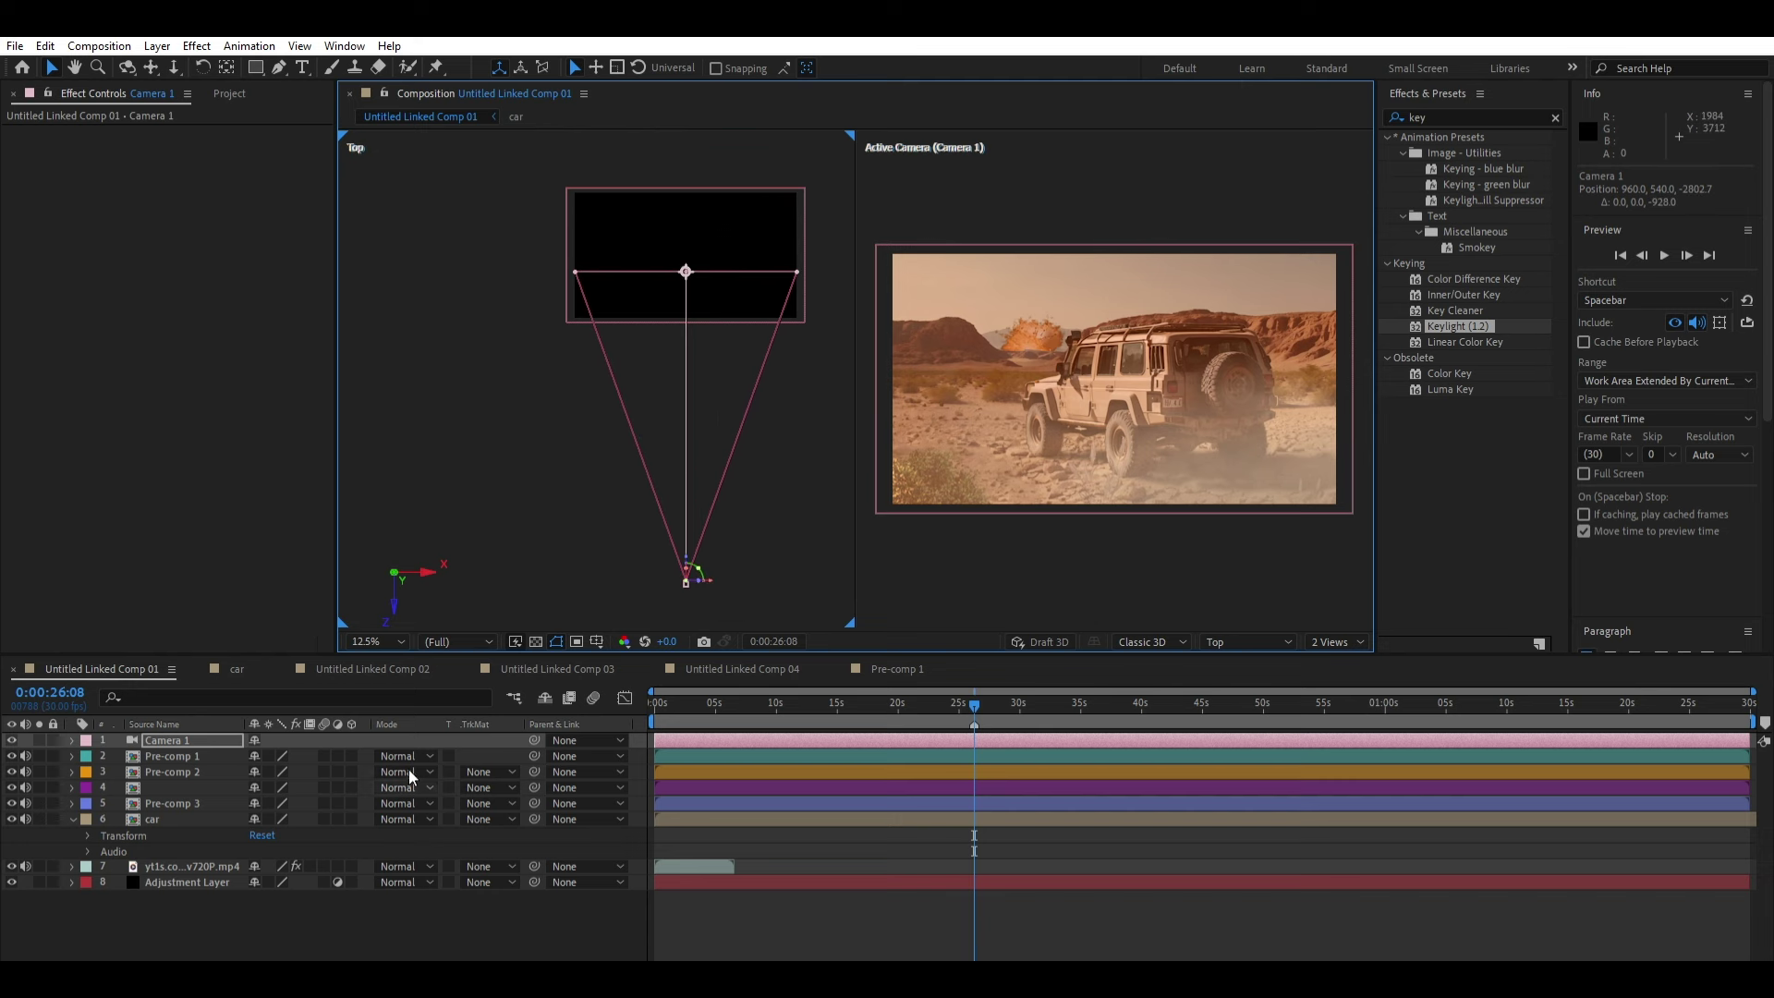
Step: Turn on 3D for the pre-comp layers and push Camera 1 slightly forward to Z -2730.7
mouse_move(341, 862)
left_mouse_down()
mouse_move(359, 780)
mouse_move(352, 913)
left_mouse_up()
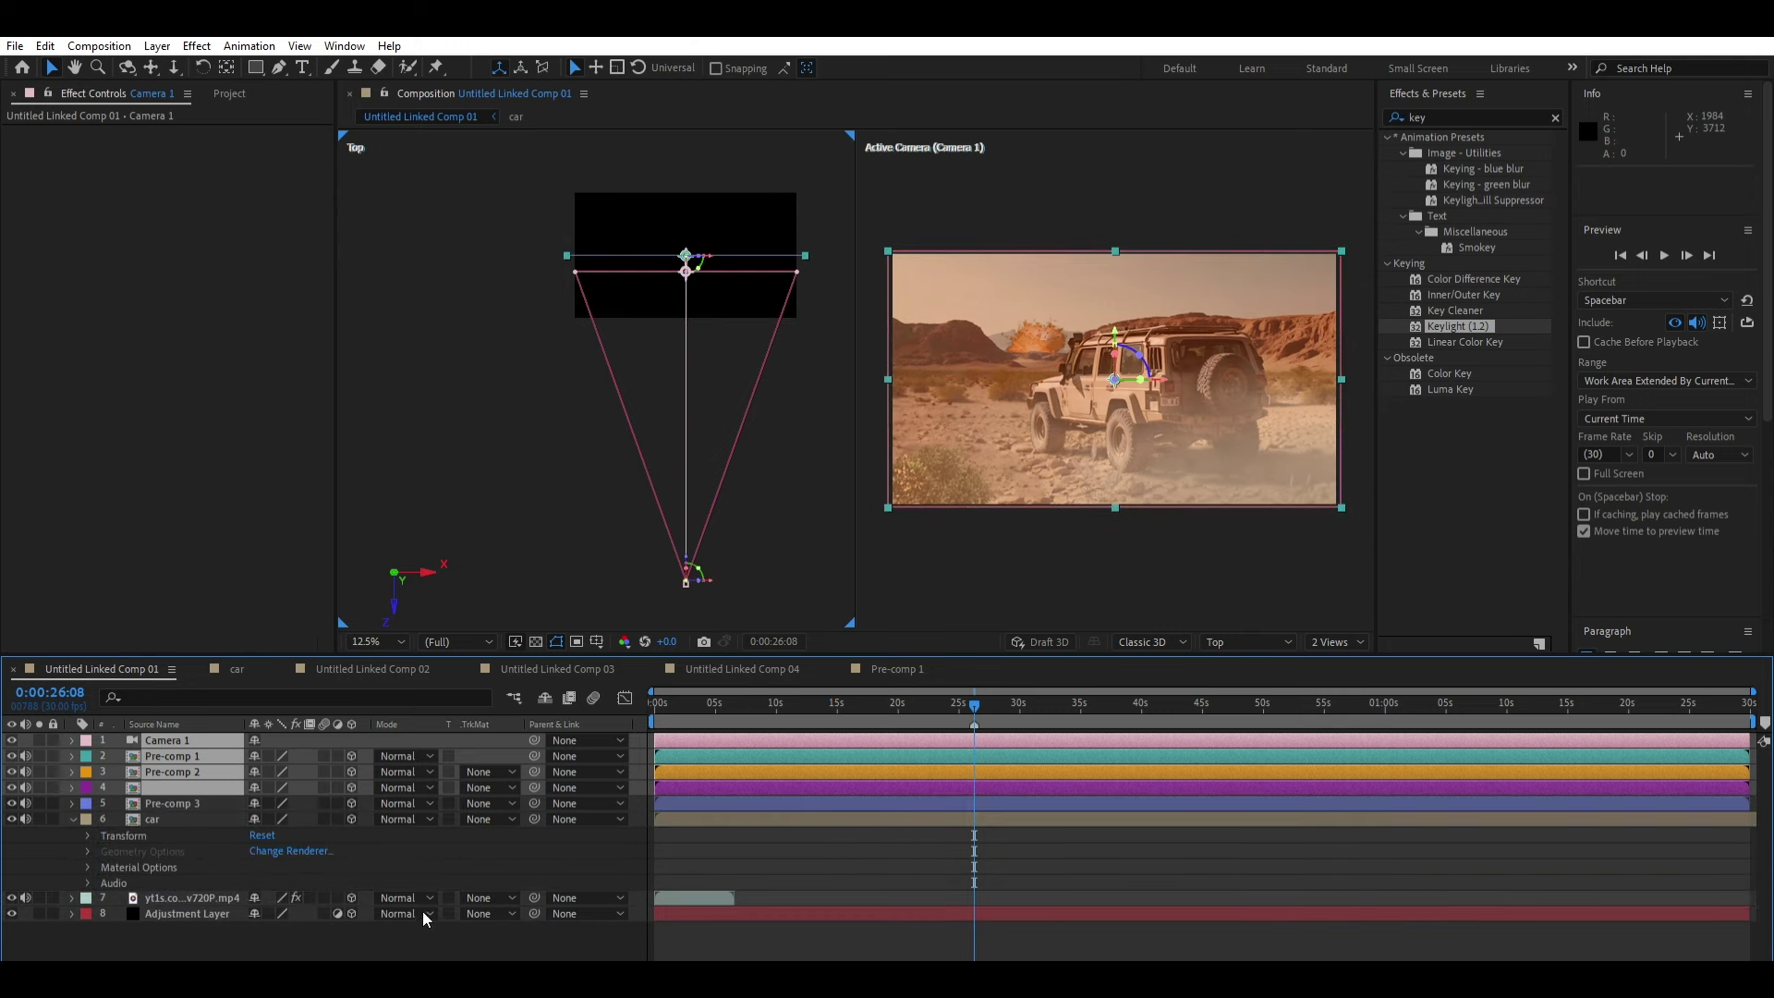
left_click(917, 936)
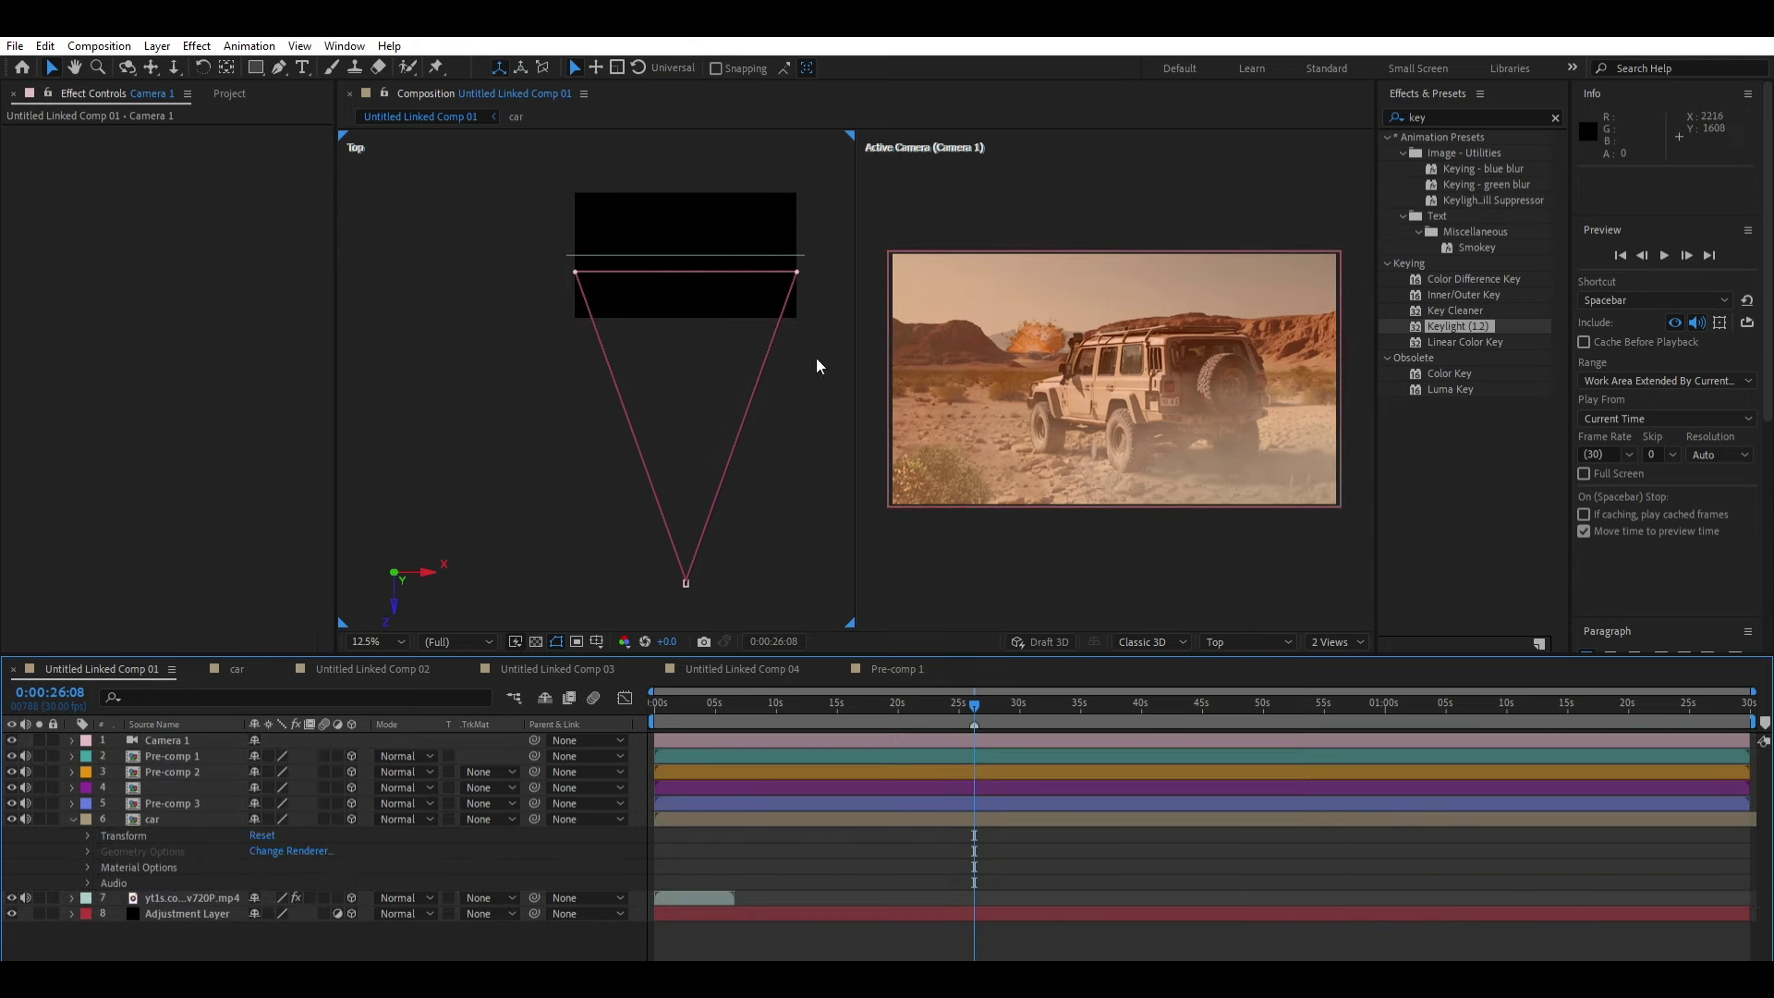
left_click(685, 573)
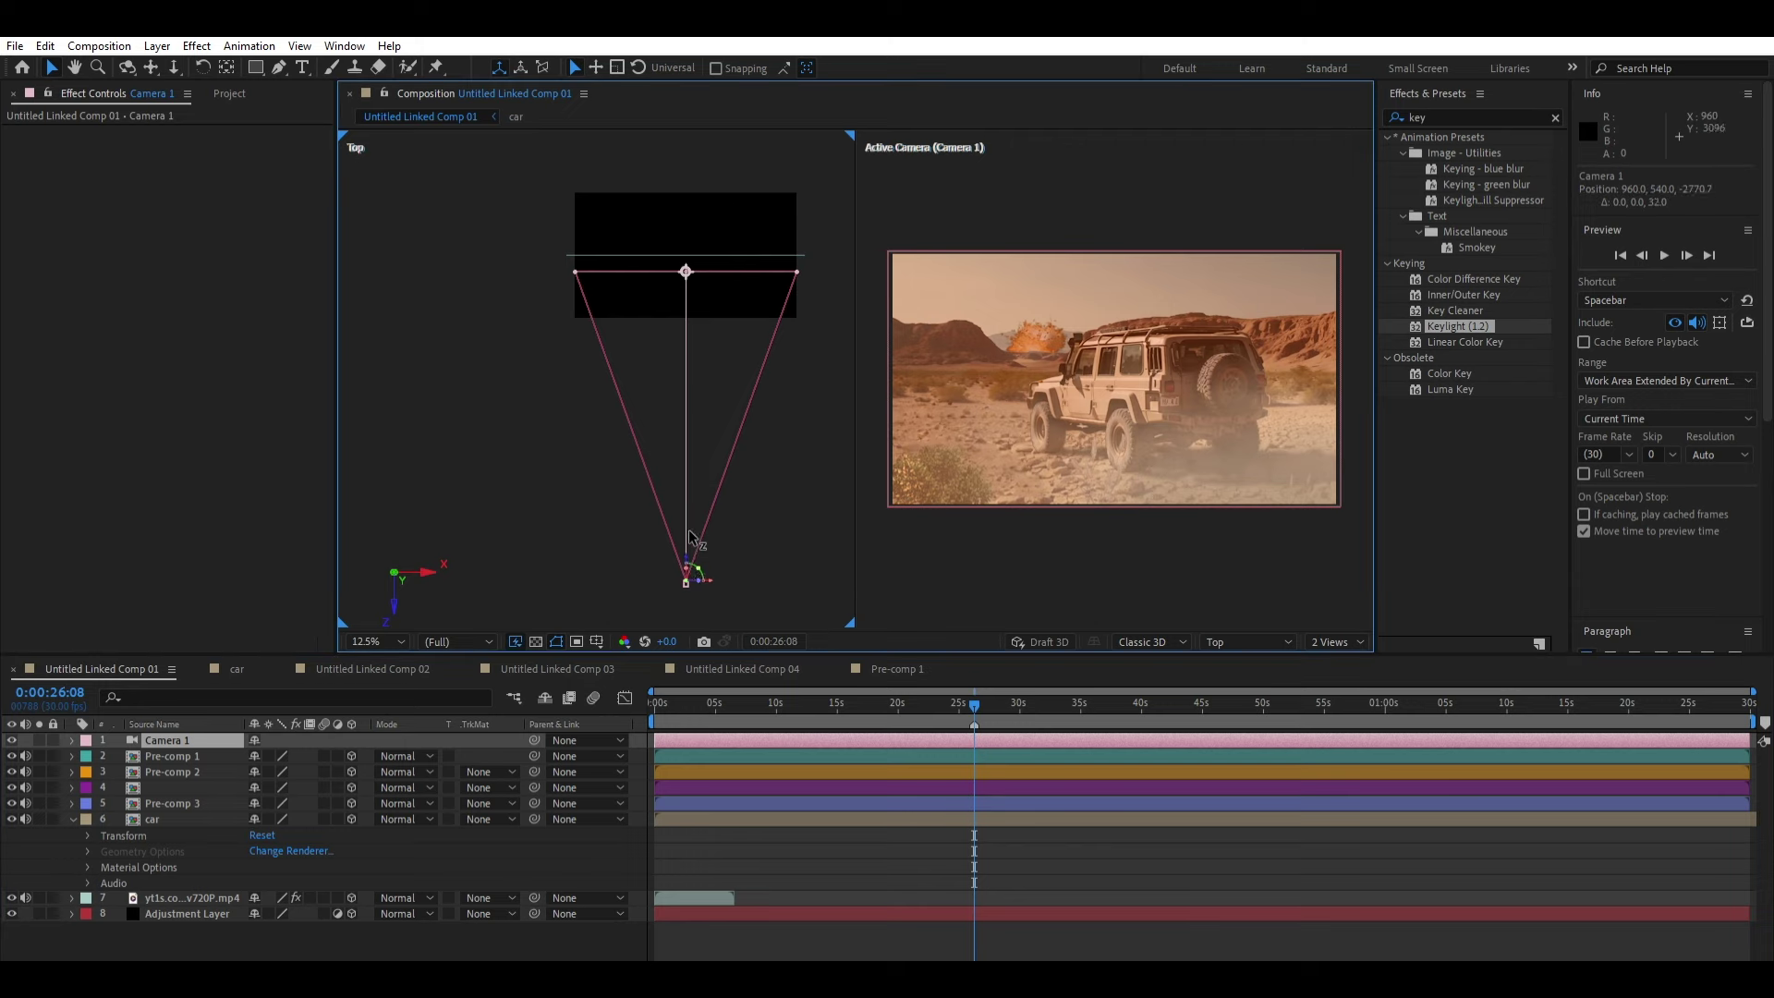
left_click_drag(693, 540, 695, 553)
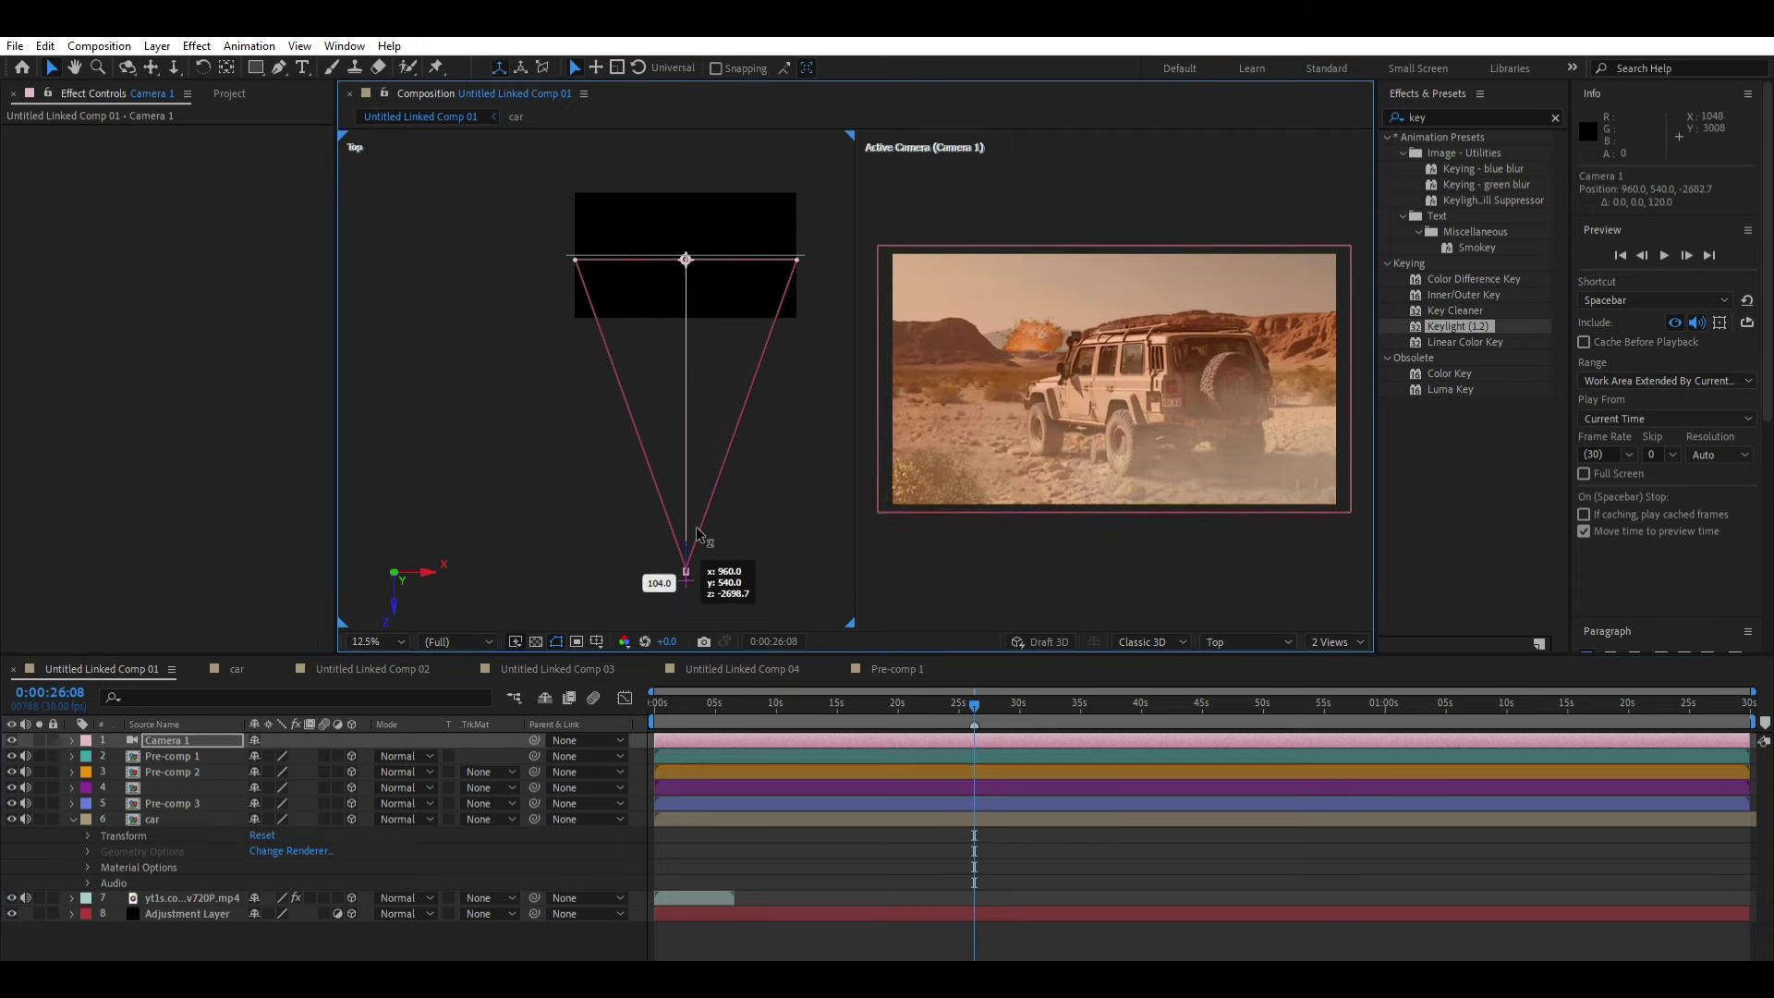
scroll(721, 571, "up", 2)
key("w")
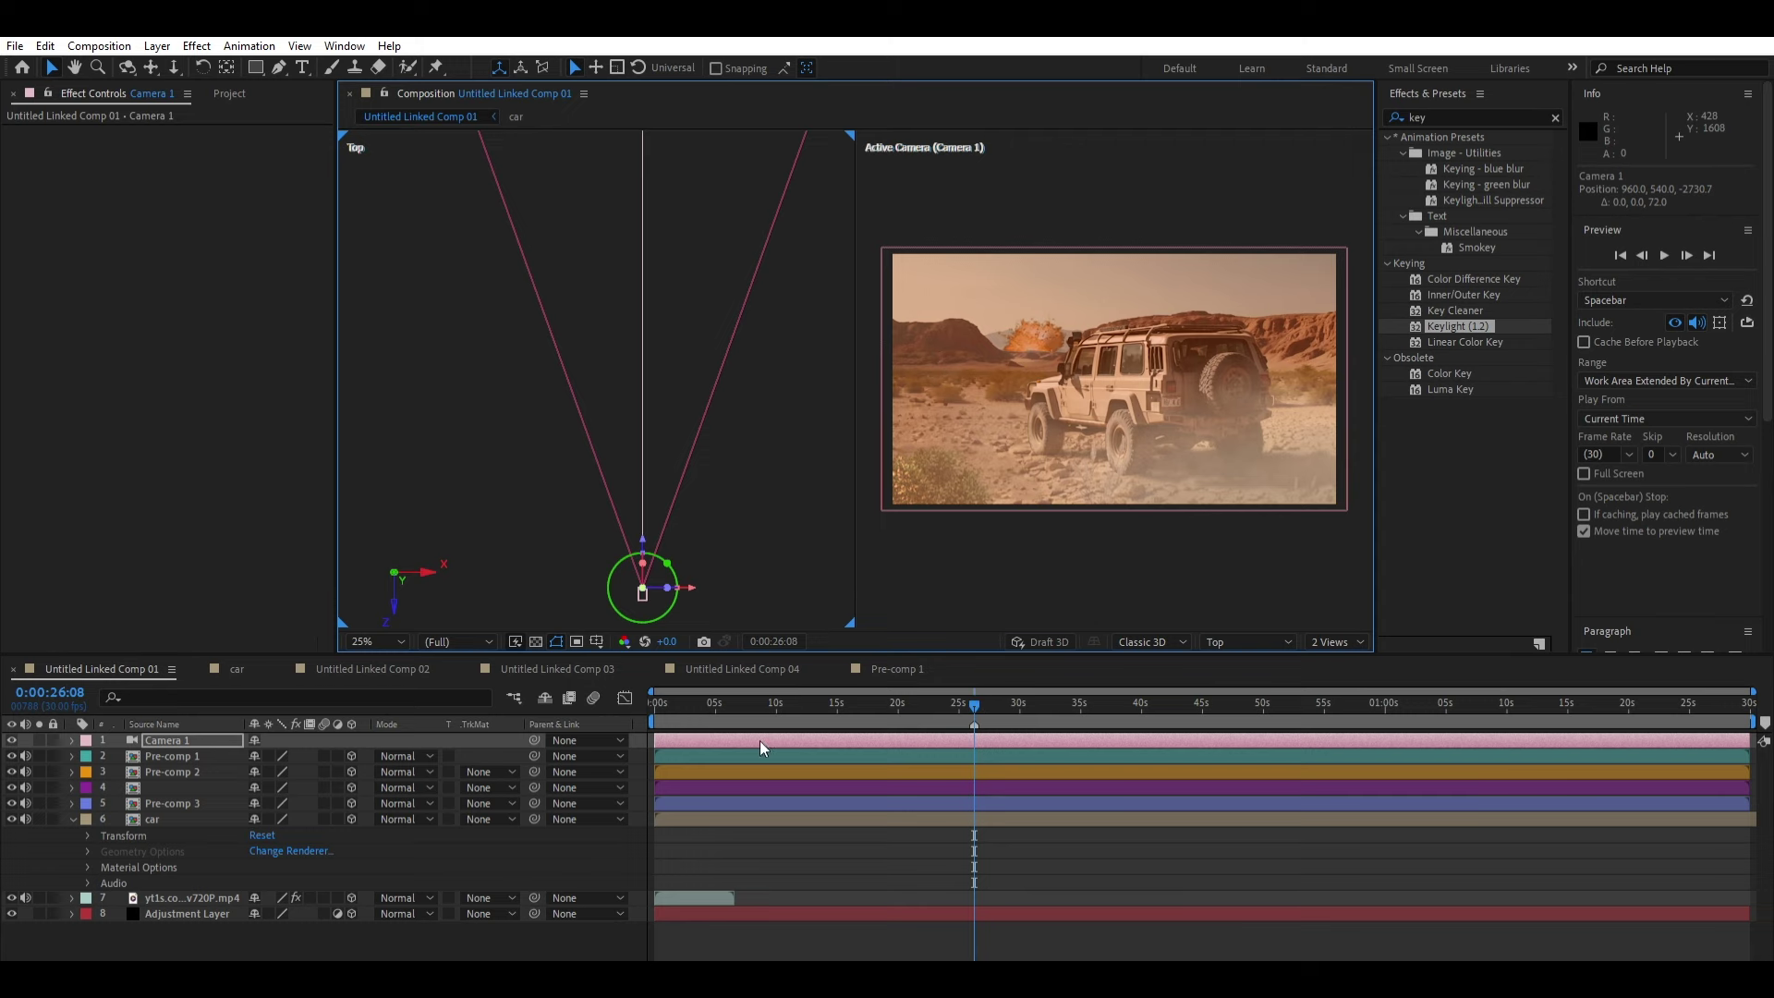
Step: Reveal Camera 1's Transform and key a one-degree turn at 0:00:32:03, then preview
left_click(73, 740)
left_click(88, 756)
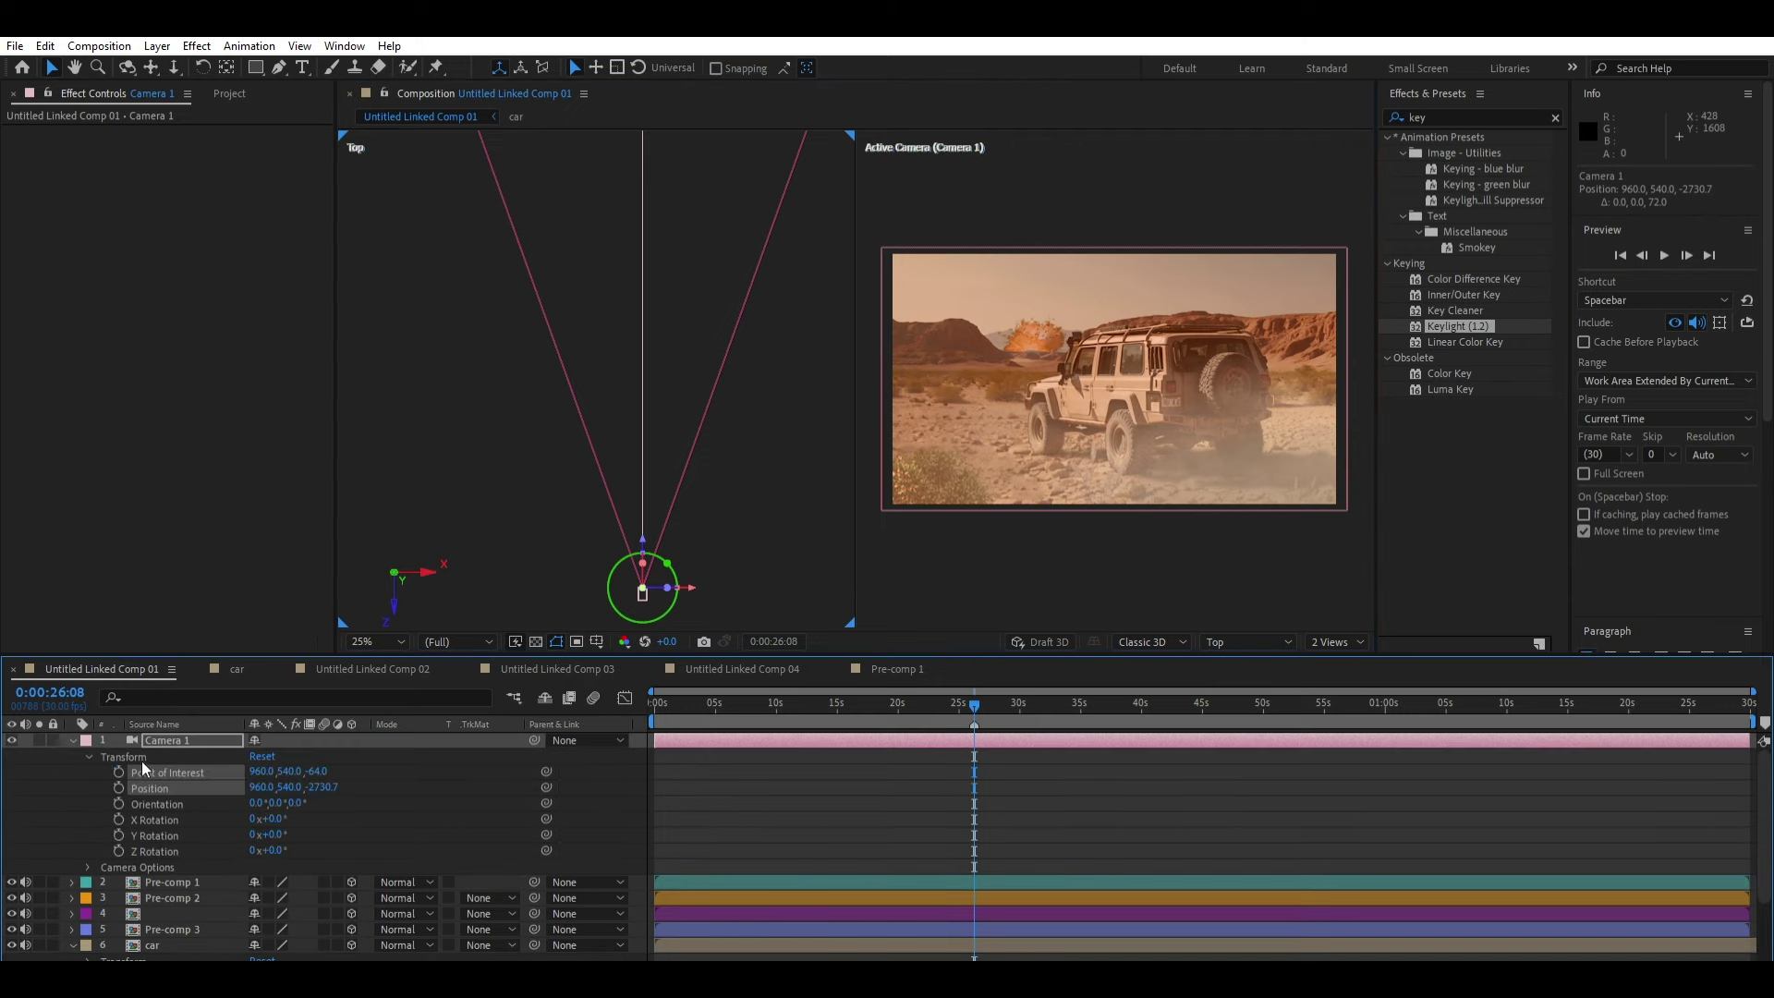
left_click_drag(987, 691, 1045, 694)
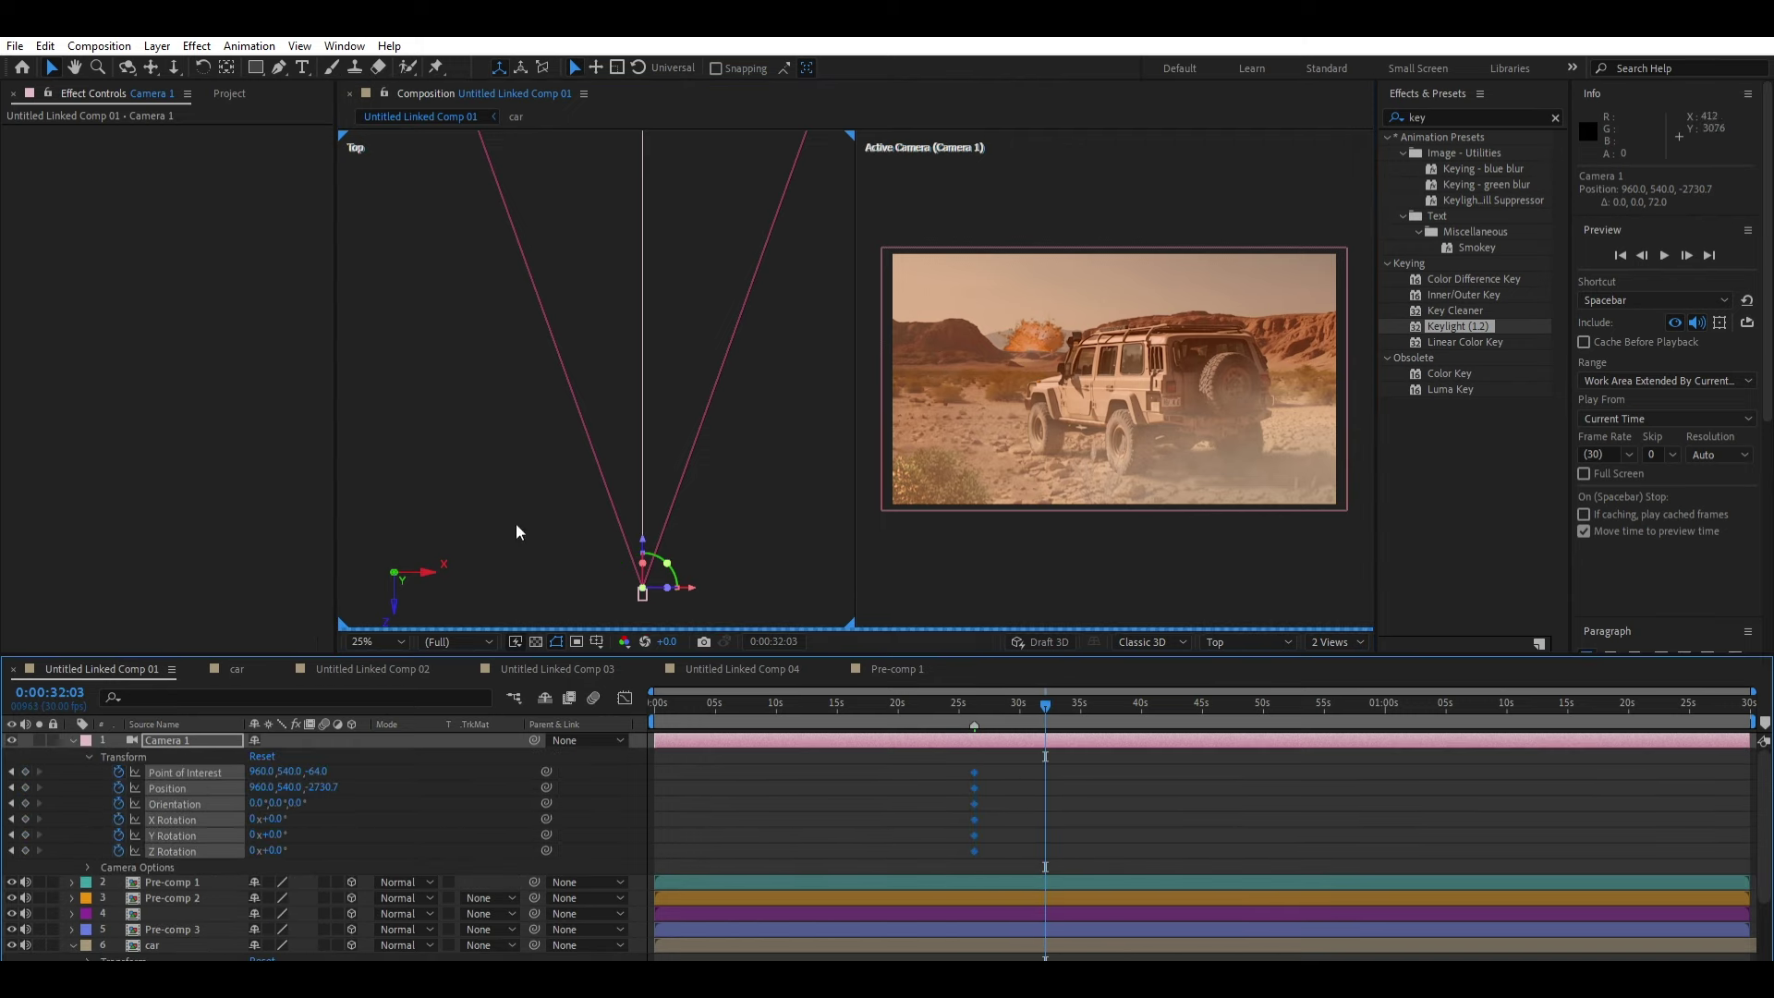
mouse_move(644, 591)
left_mouse_down()
mouse_move(695, 561)
mouse_move(645, 545)
mouse_move(673, 456)
left_mouse_up()
mouse_move(1045, 704)
left_mouse_down()
mouse_move(962, 704)
mouse_move(1062, 686)
mouse_move(956, 703)
left_mouse_up()
key("space")
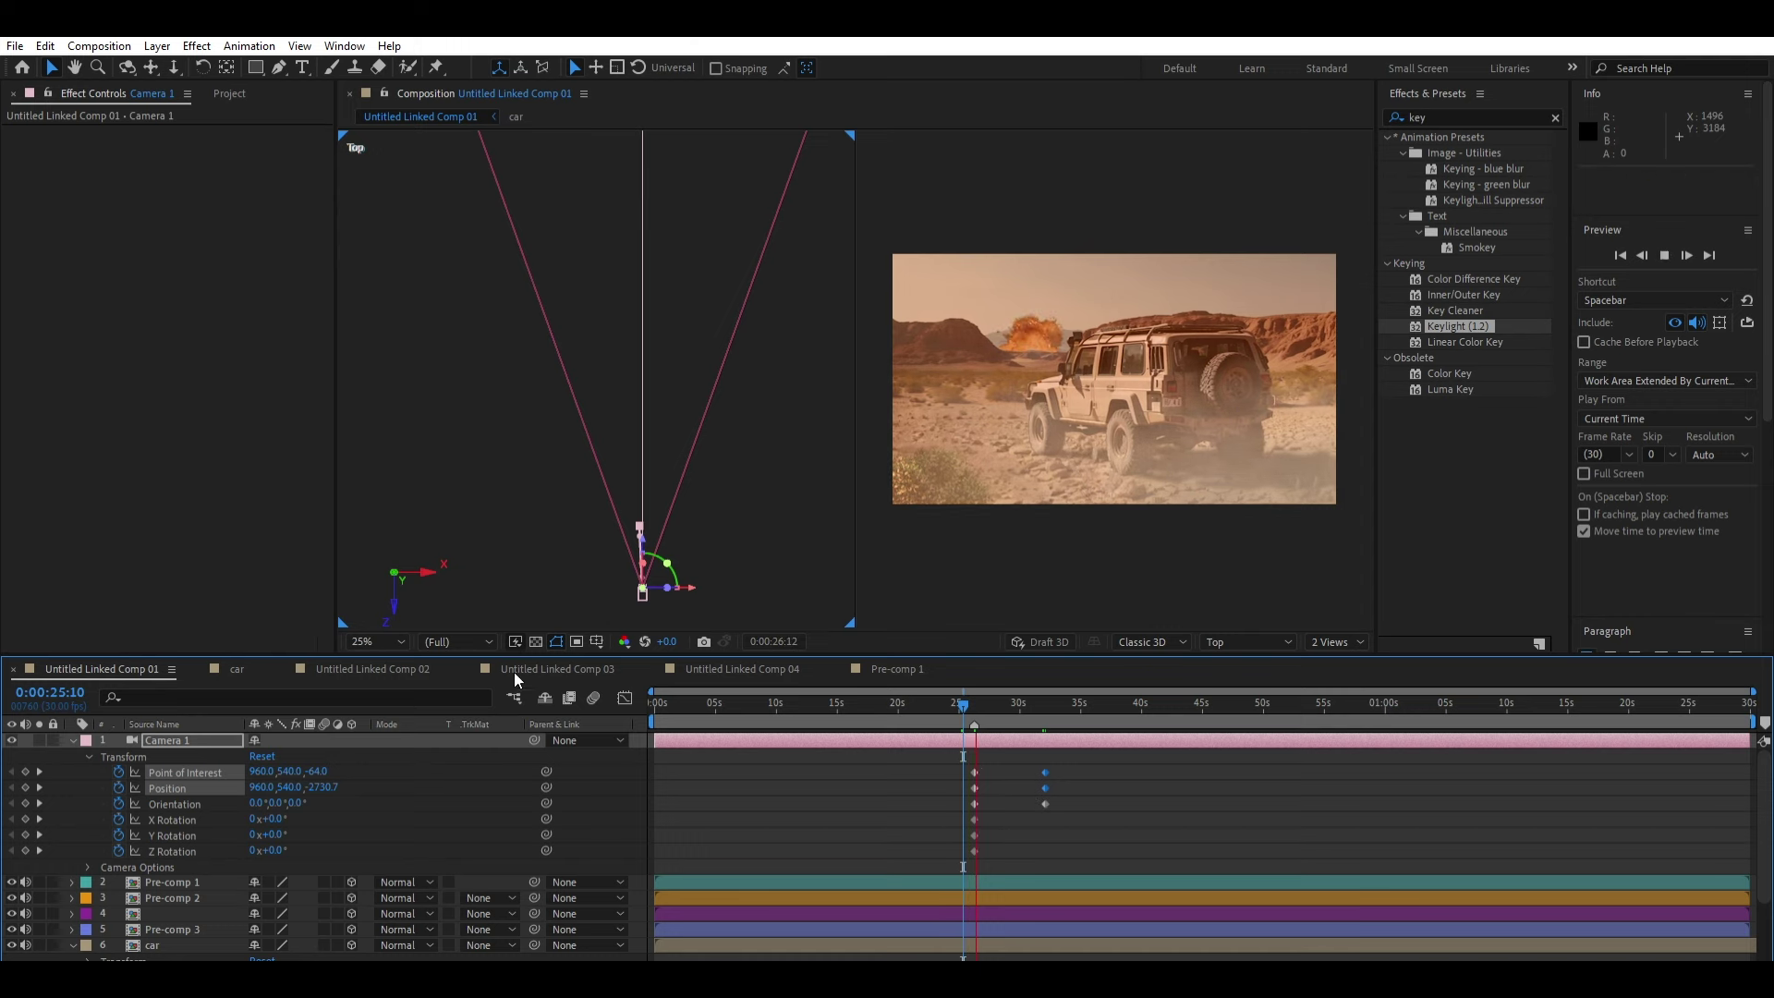
key("space")
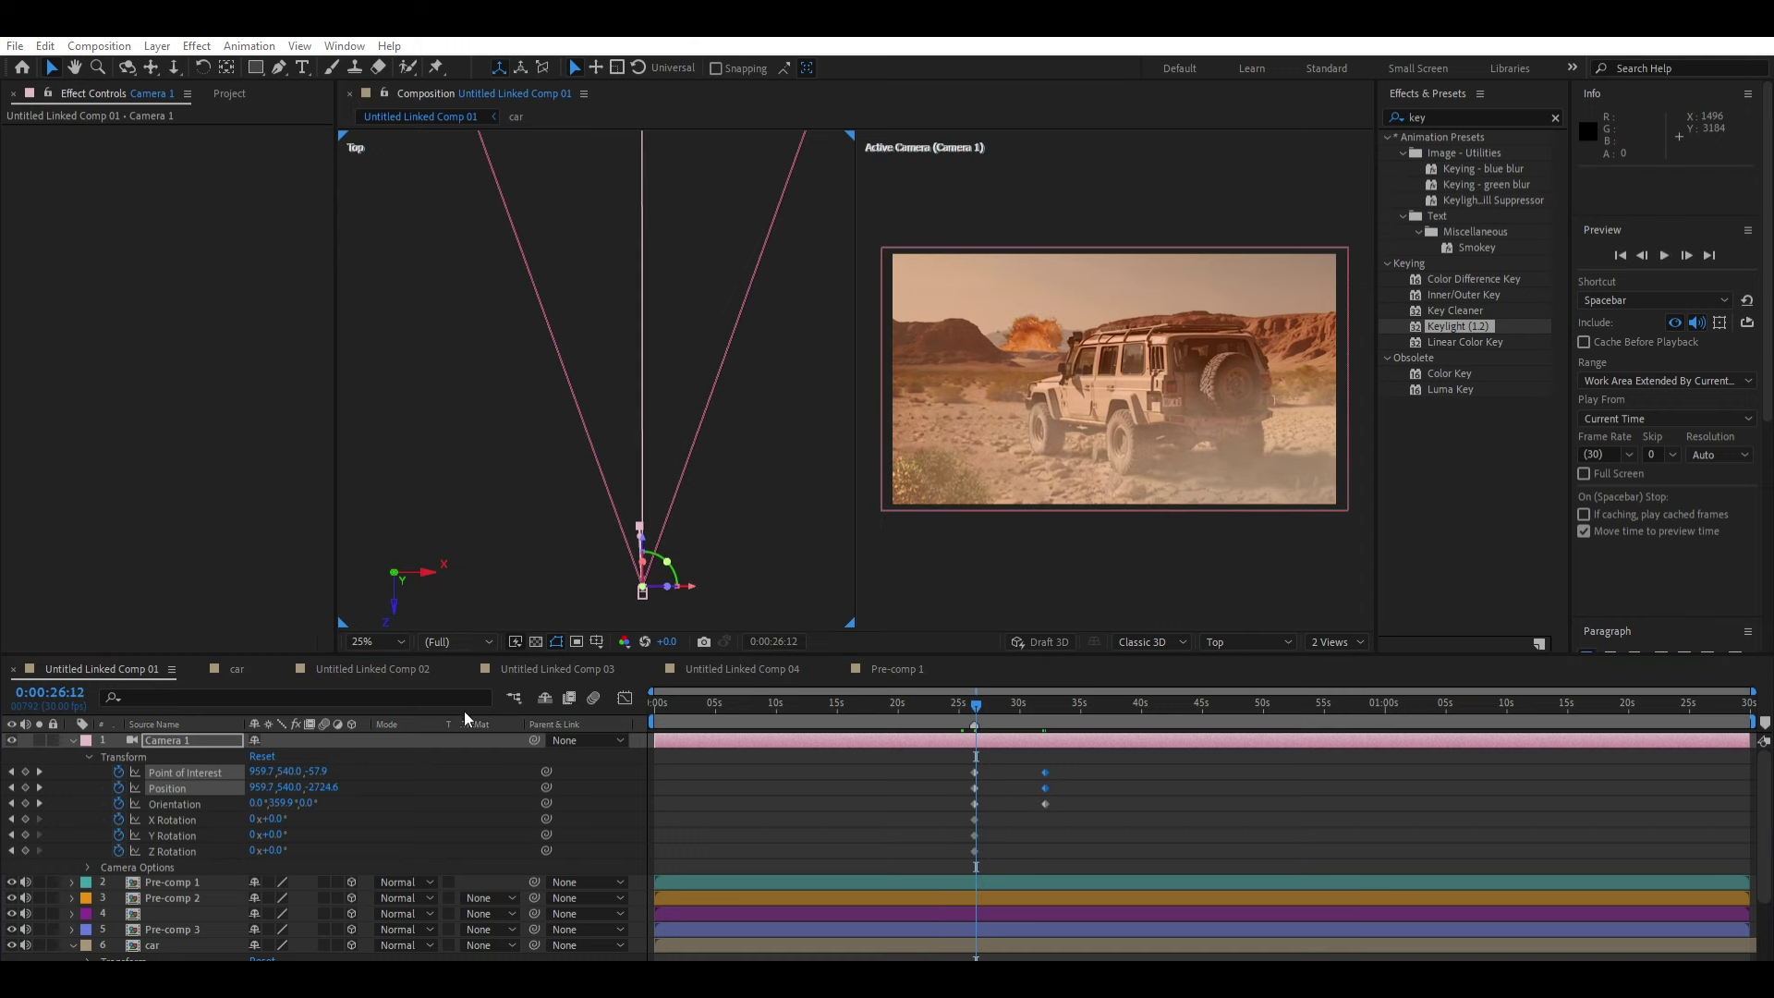
Step: Add a later trial rotation keyframe and preview the move up to 0:00:26:08
left_click(959, 703)
key("space")
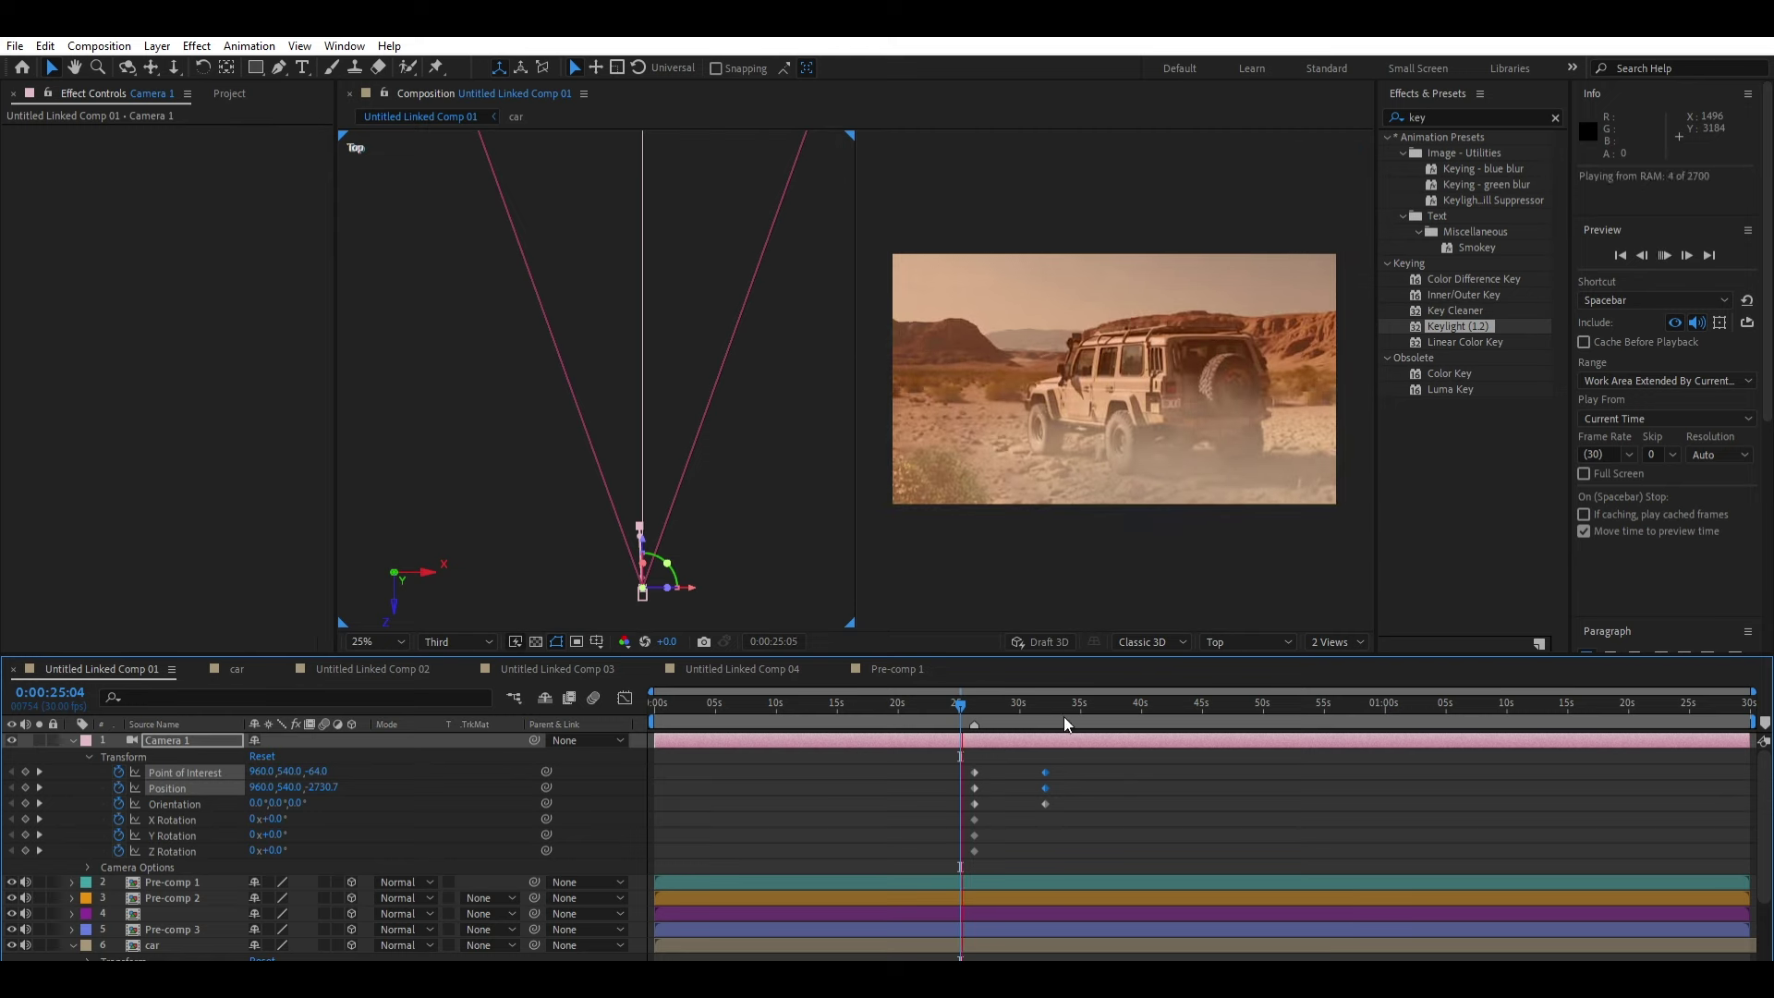
left_click_drag(975, 695, 1116, 691)
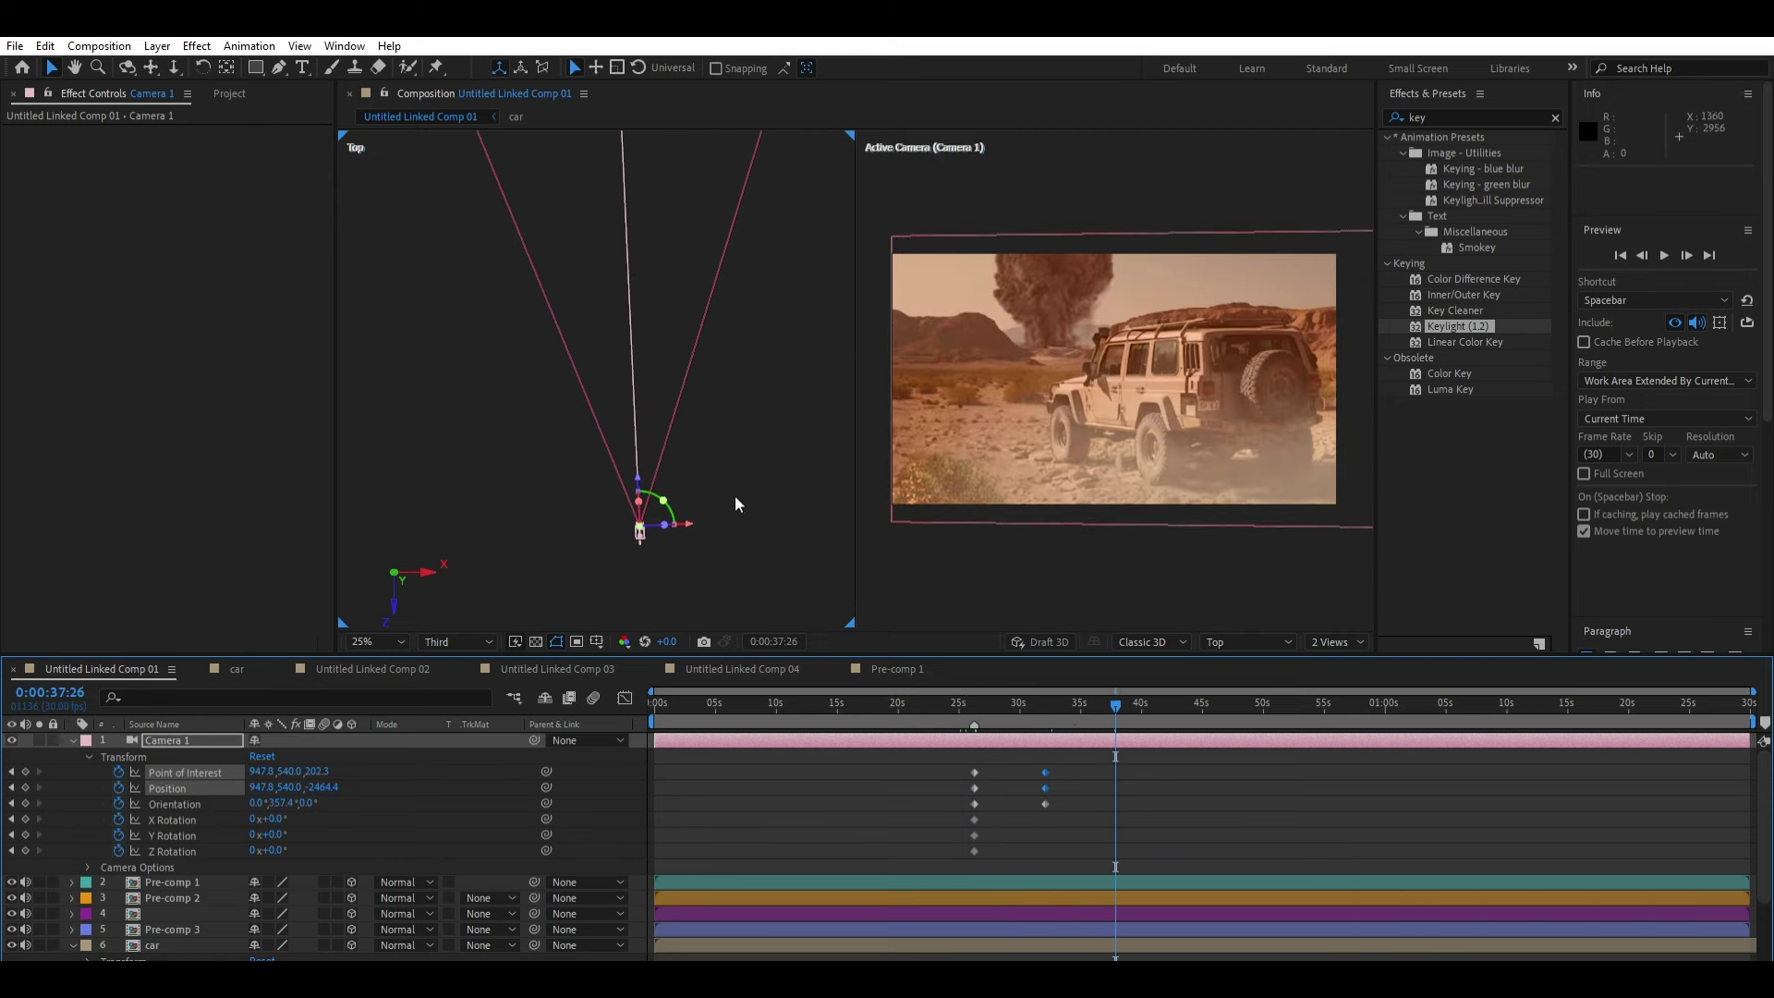
mouse_move(663, 500)
left_mouse_down()
mouse_move(634, 462)
mouse_move(653, 507)
left_mouse_up()
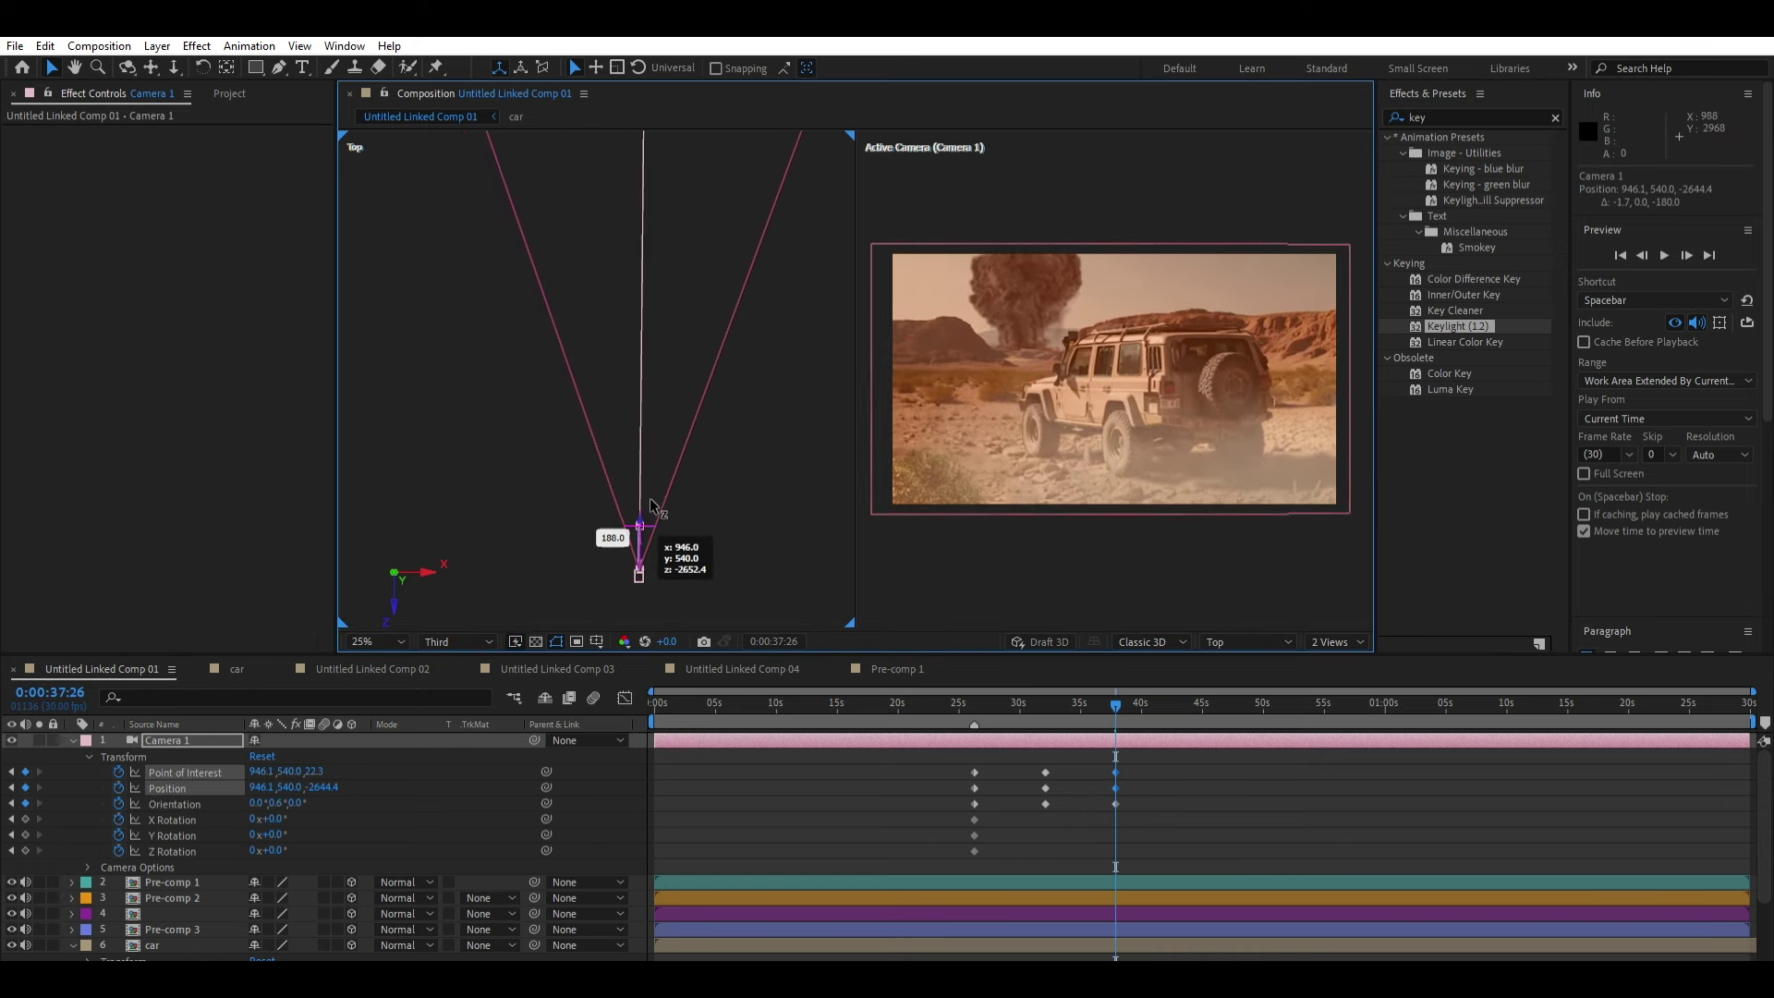
left_click(961, 702)
key("space")
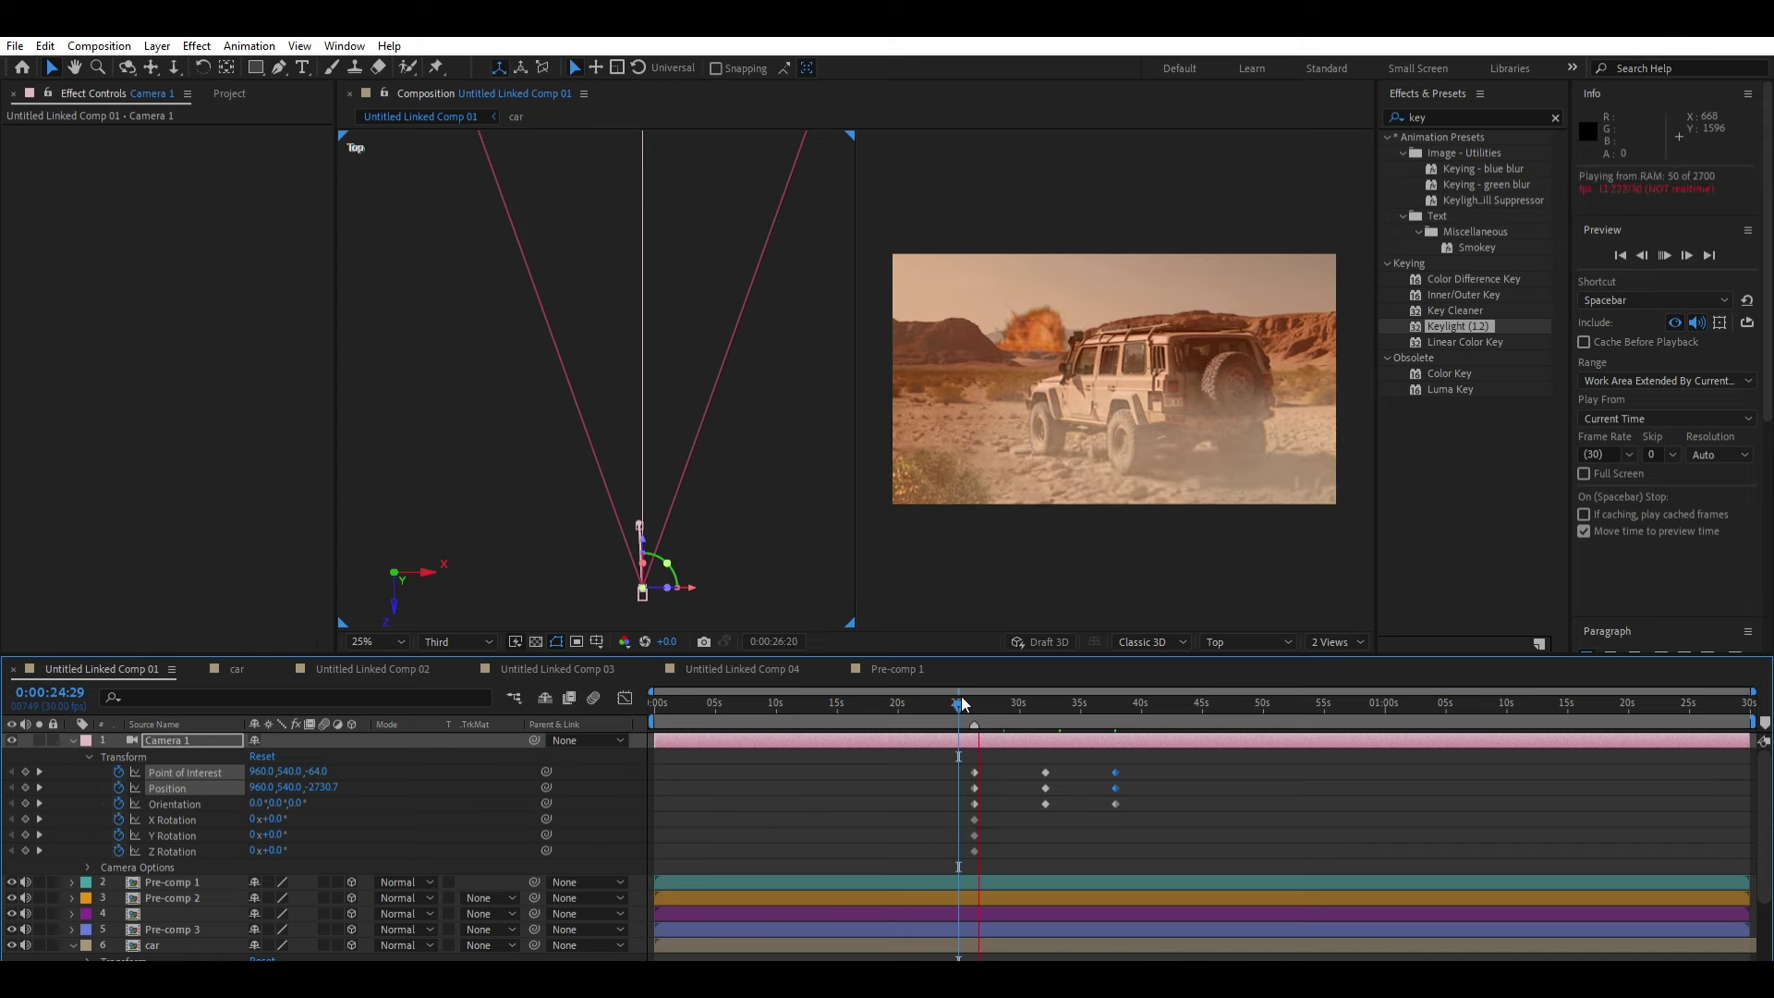
left_click(972, 695)
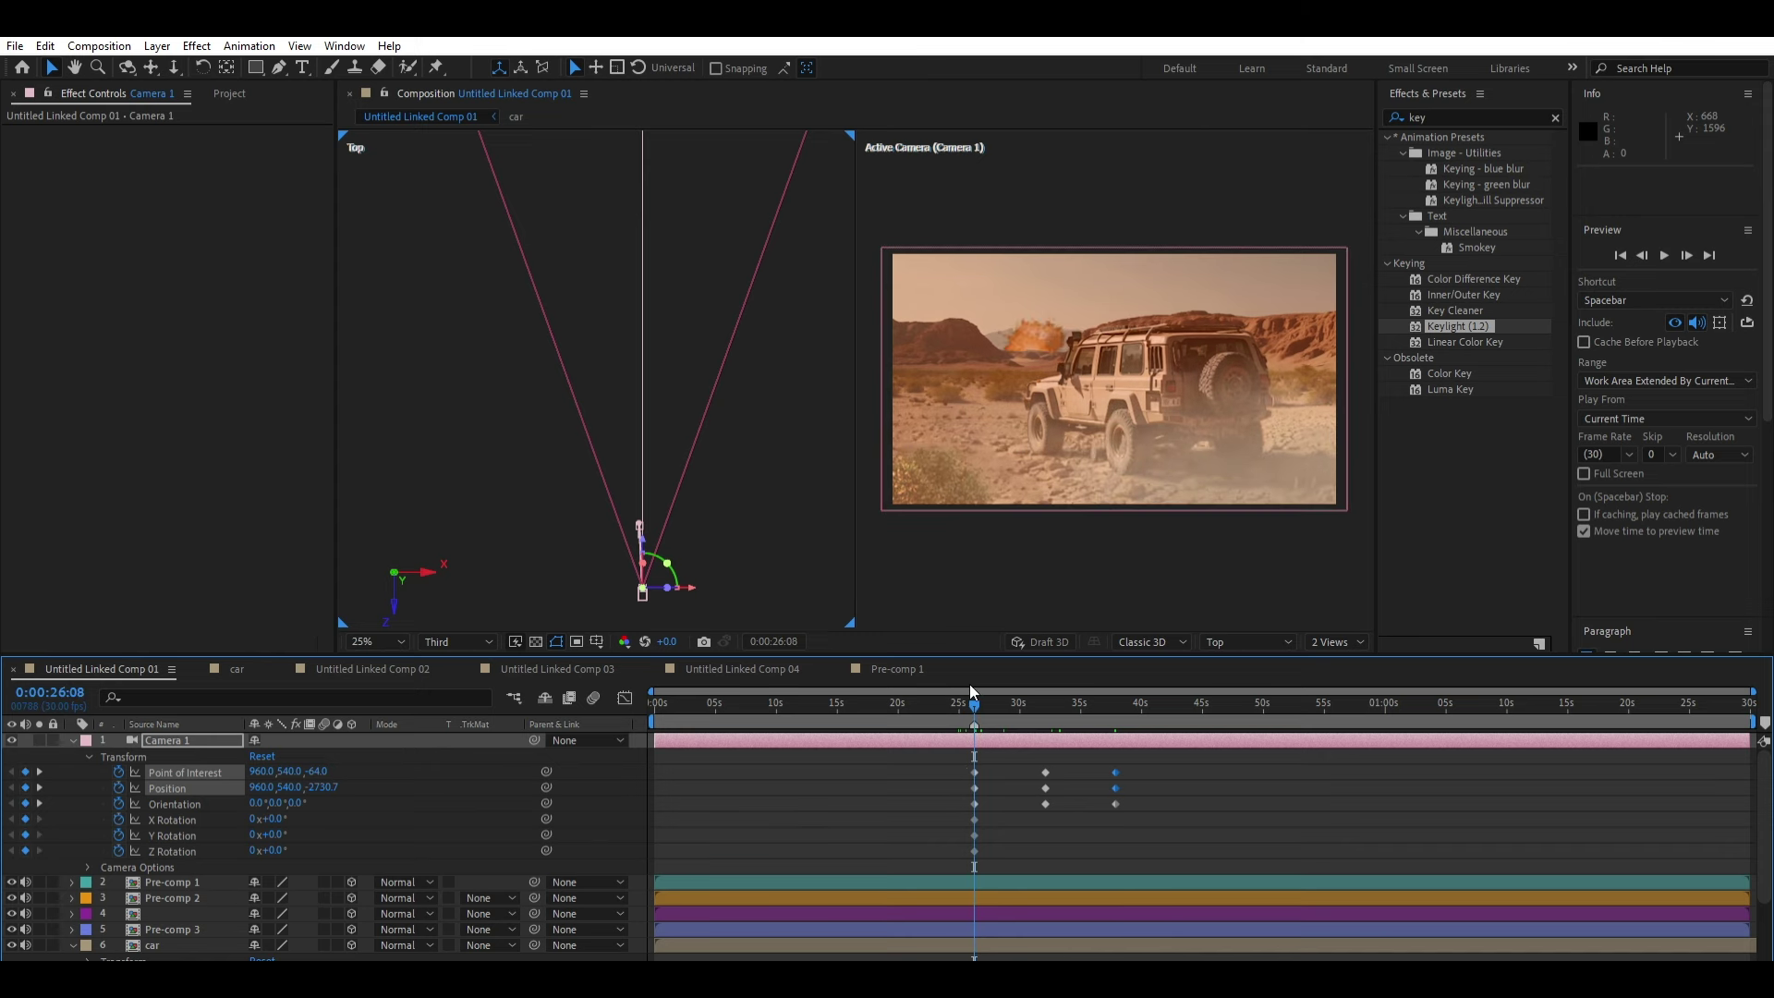
Step: Try a sideways nudge of the camera keys, then undo the trial rotation keyframes
key("shift+Right")
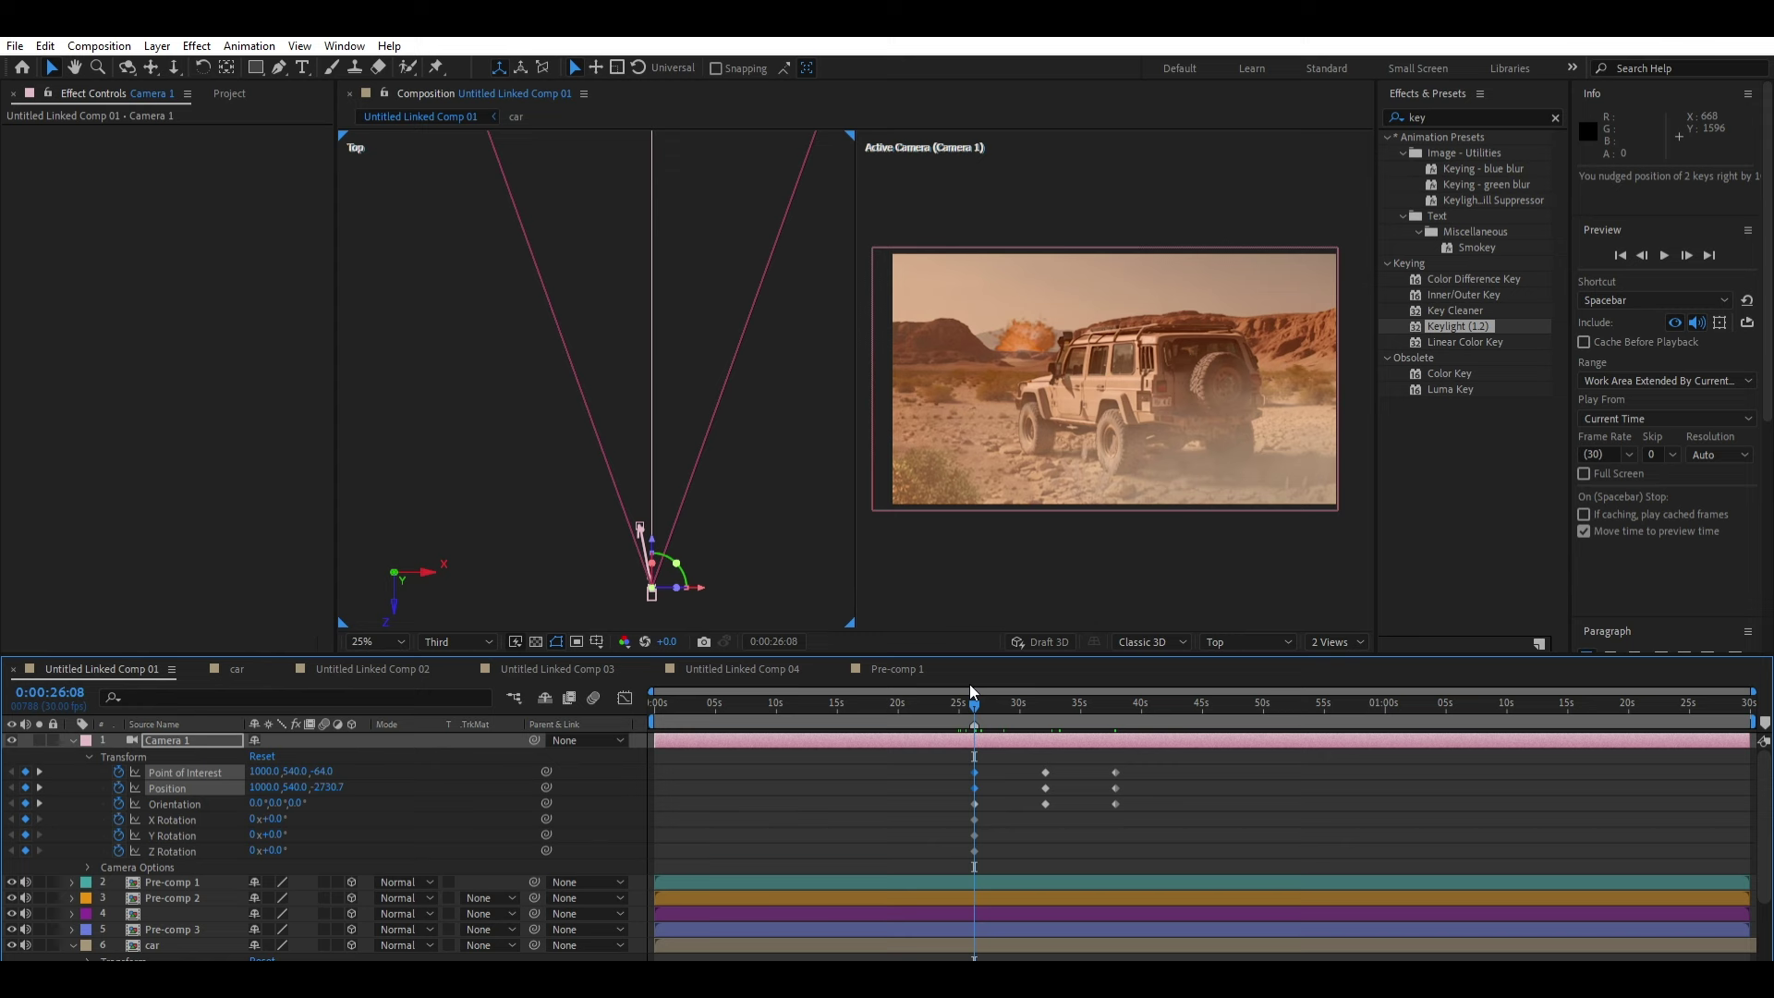
key("ctrl+z")
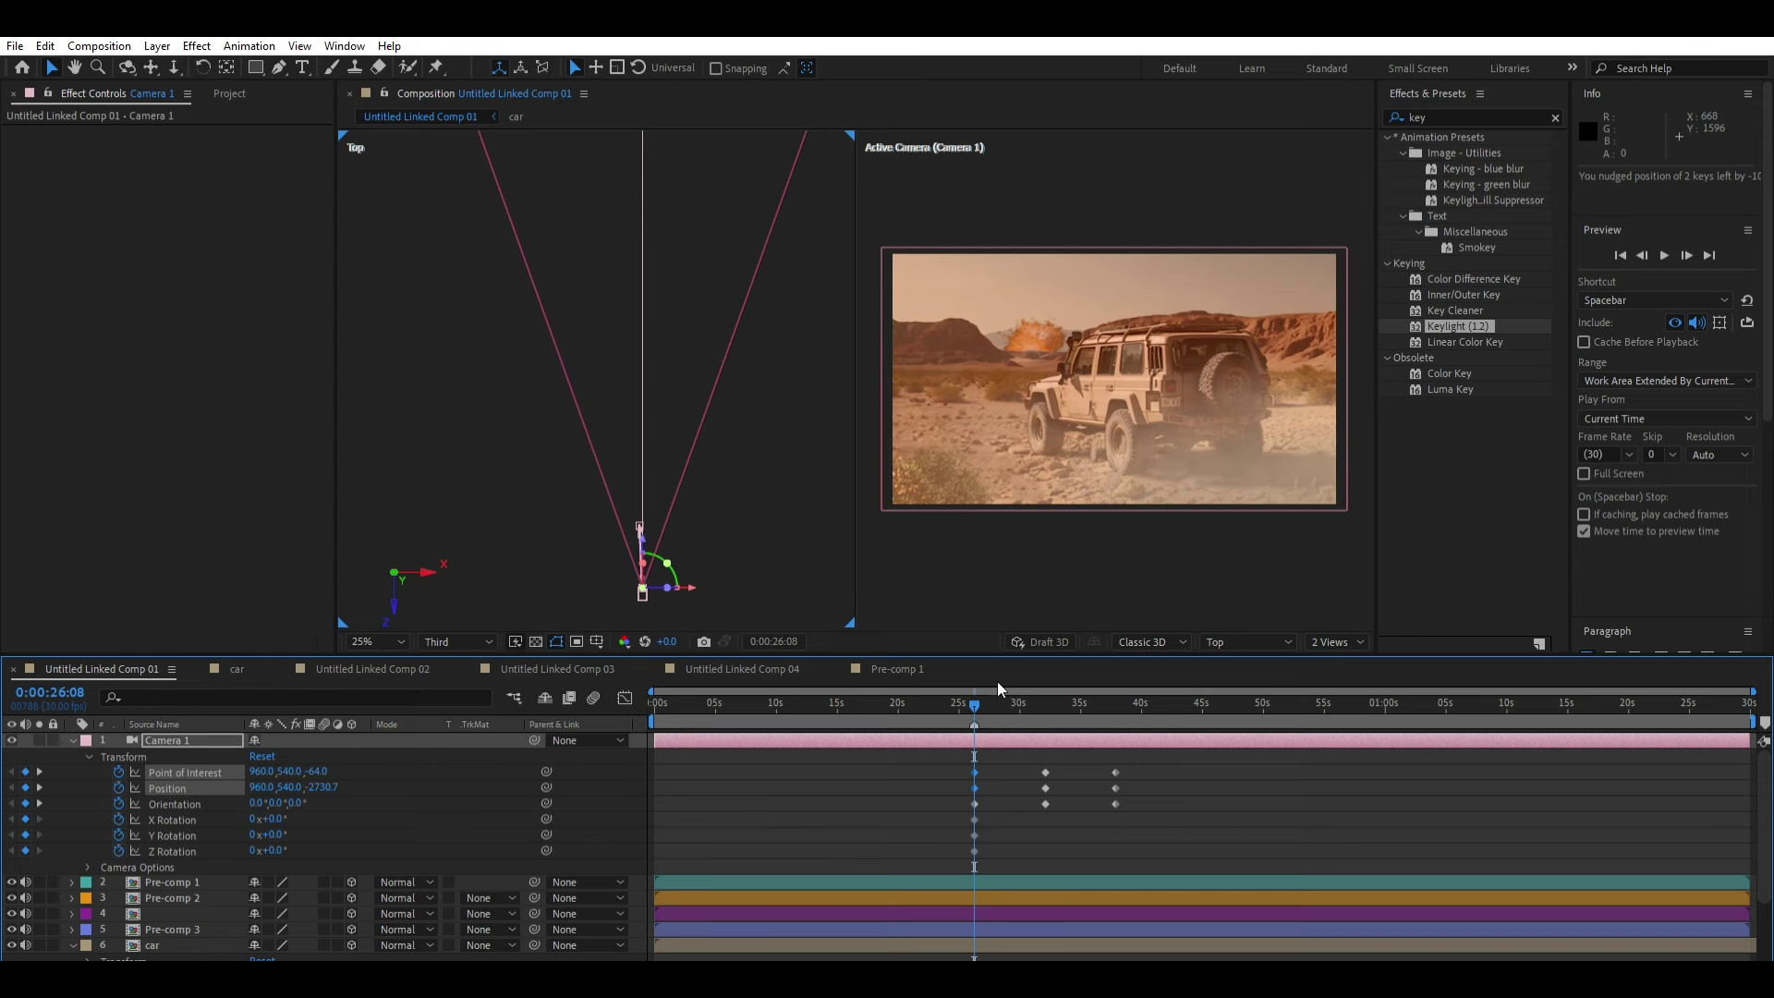
left_click(1006, 756)
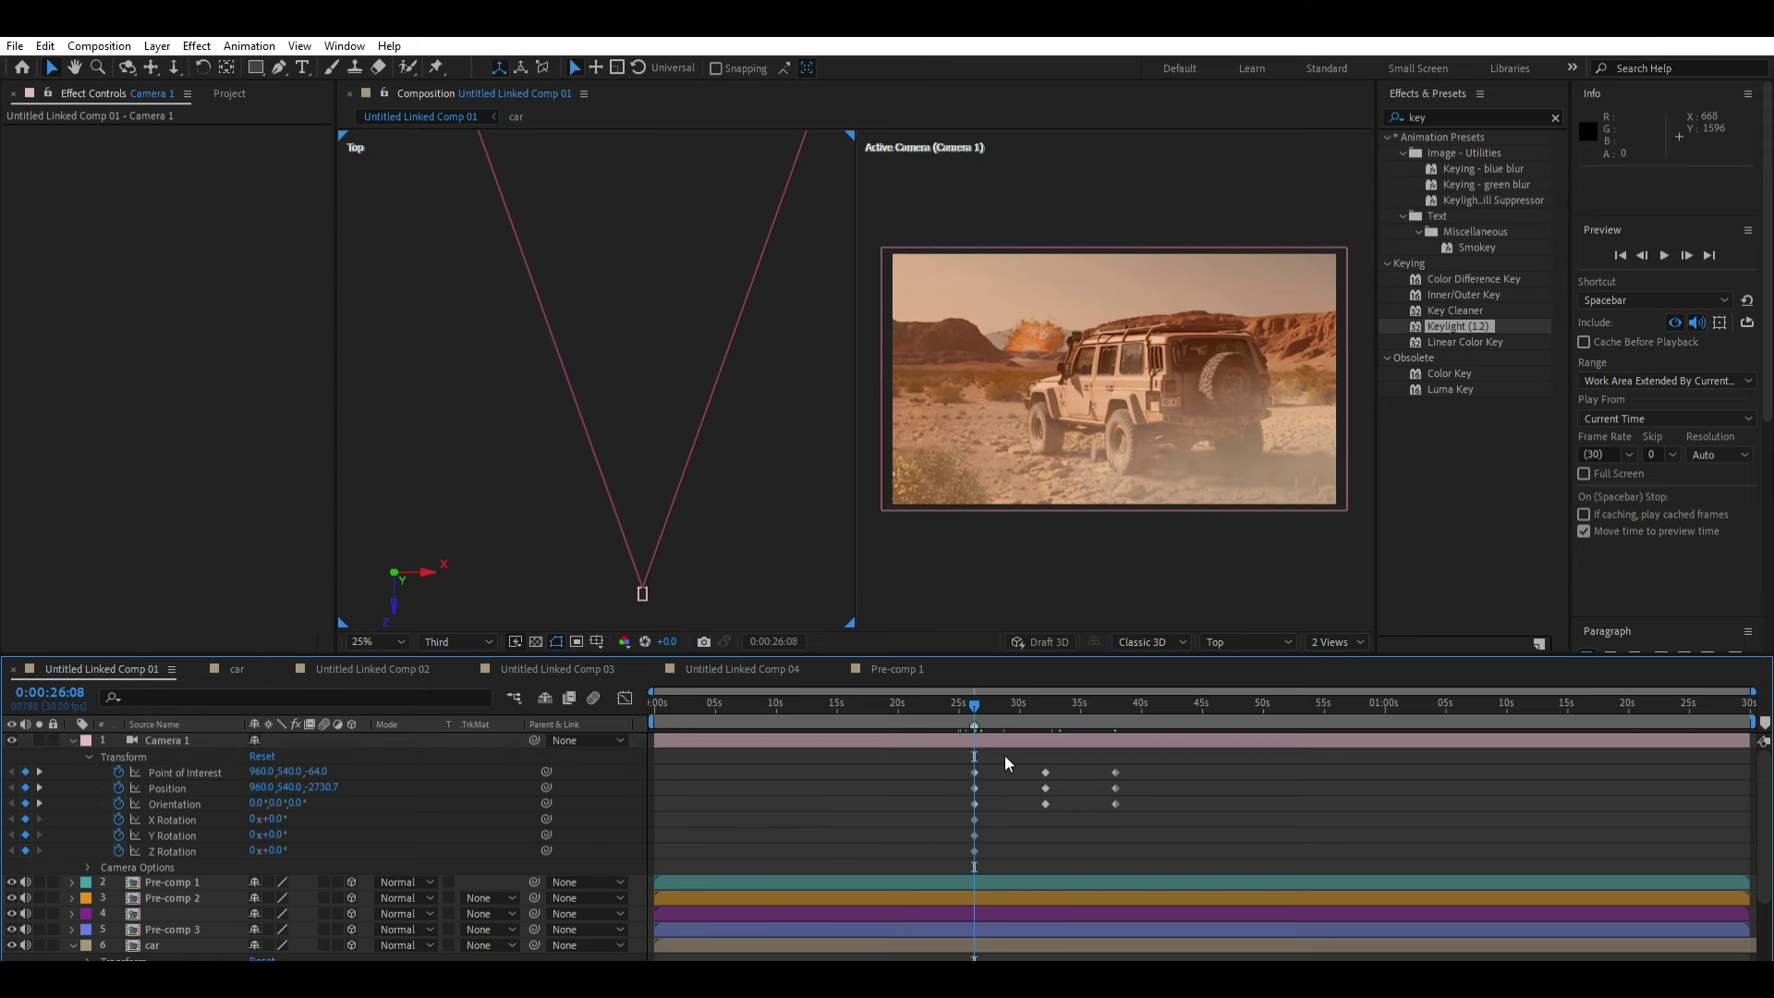
key("ctrl+shift+z")
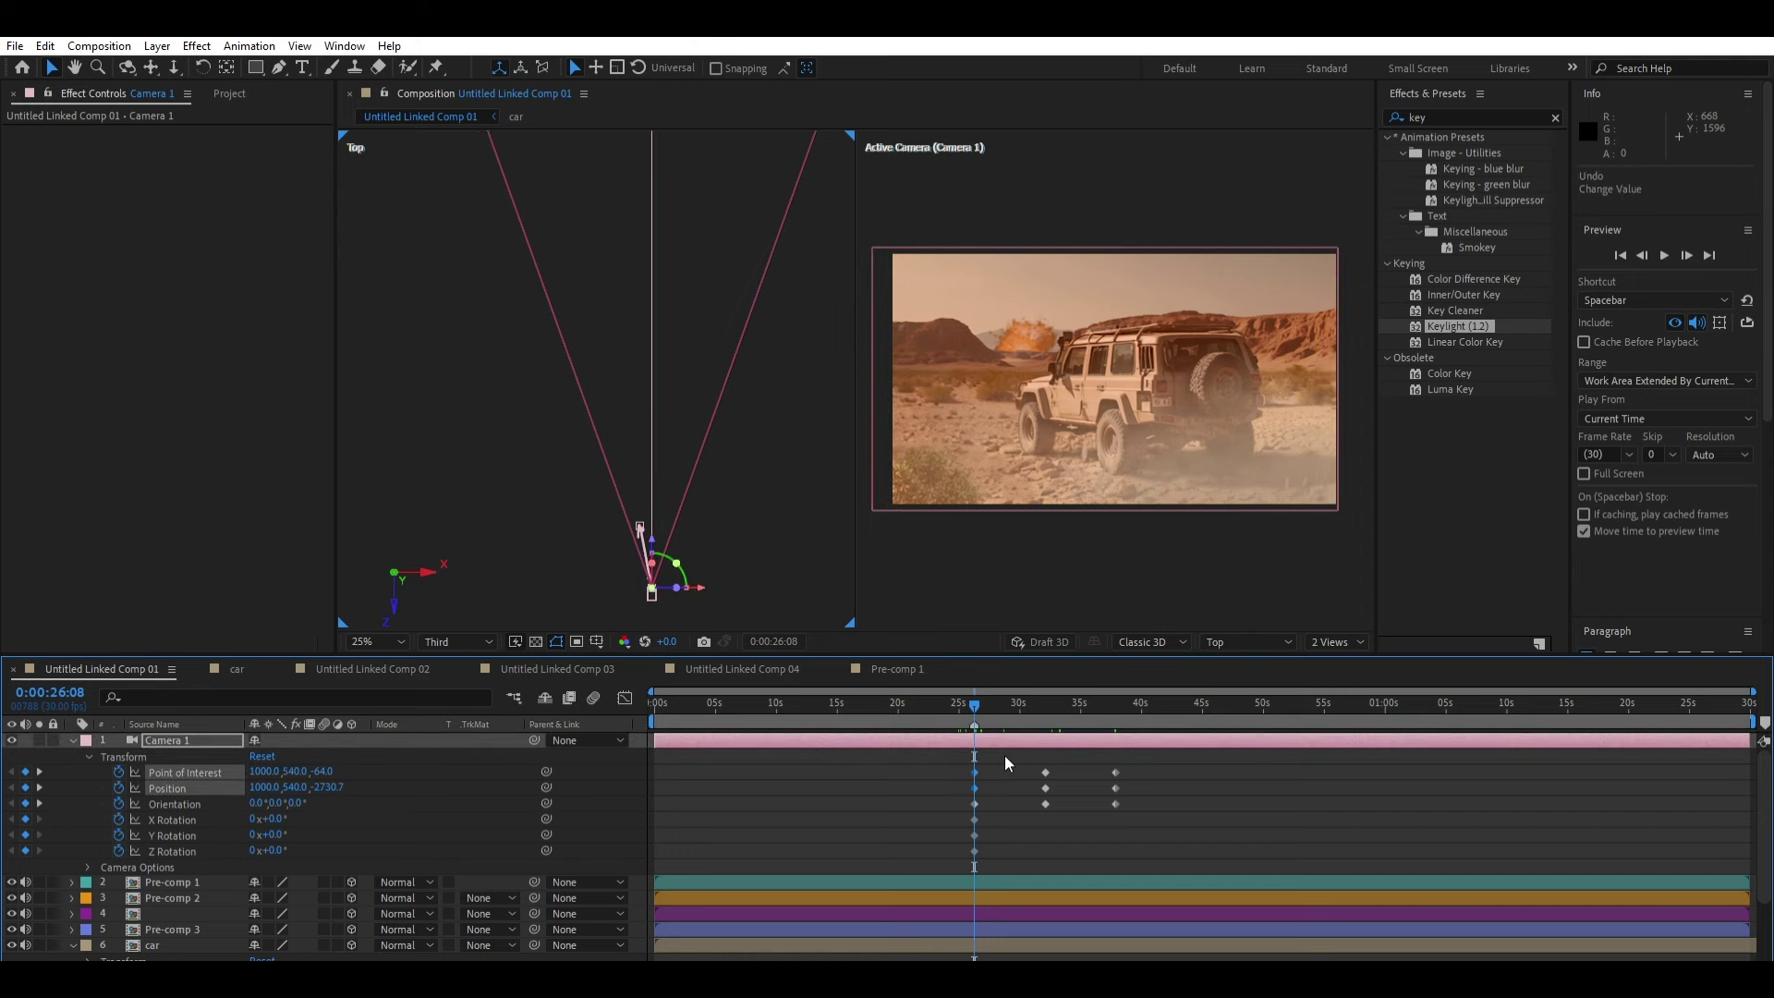
key("ctrl+z")
key("ctrl+z")
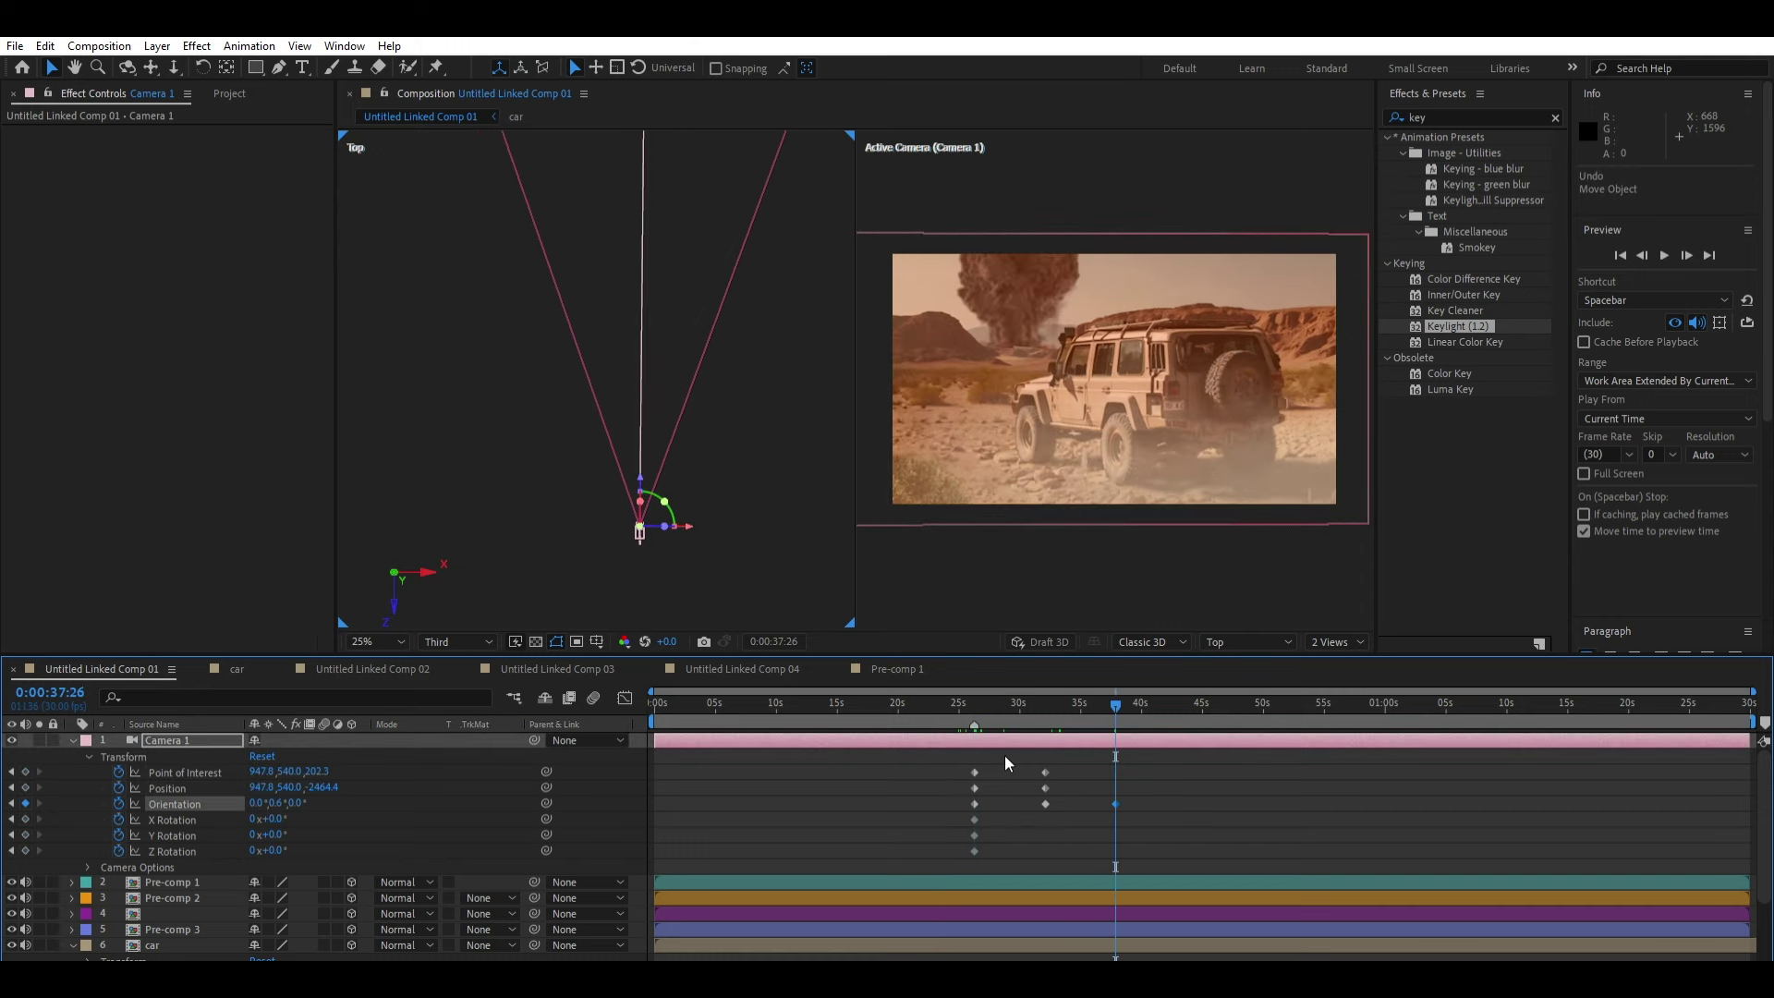
key("ctrl+z")
key("ctrl+z")
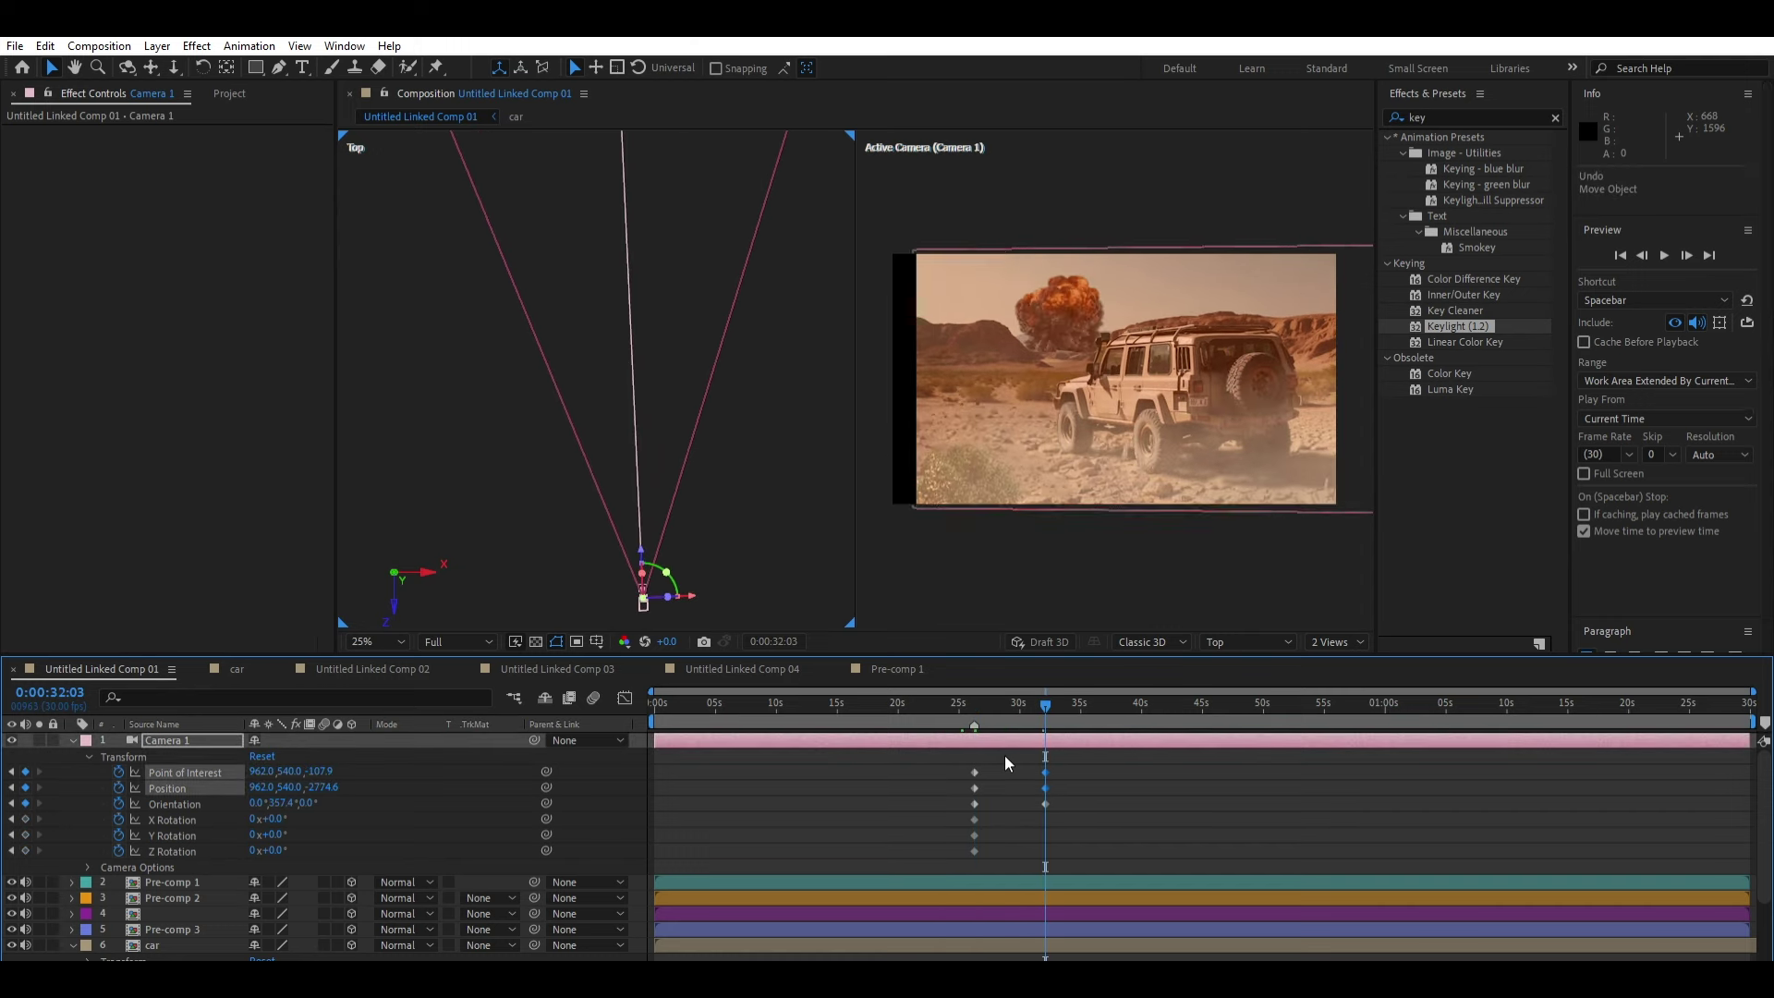
key("ctrl+z")
key("ctrl+z")
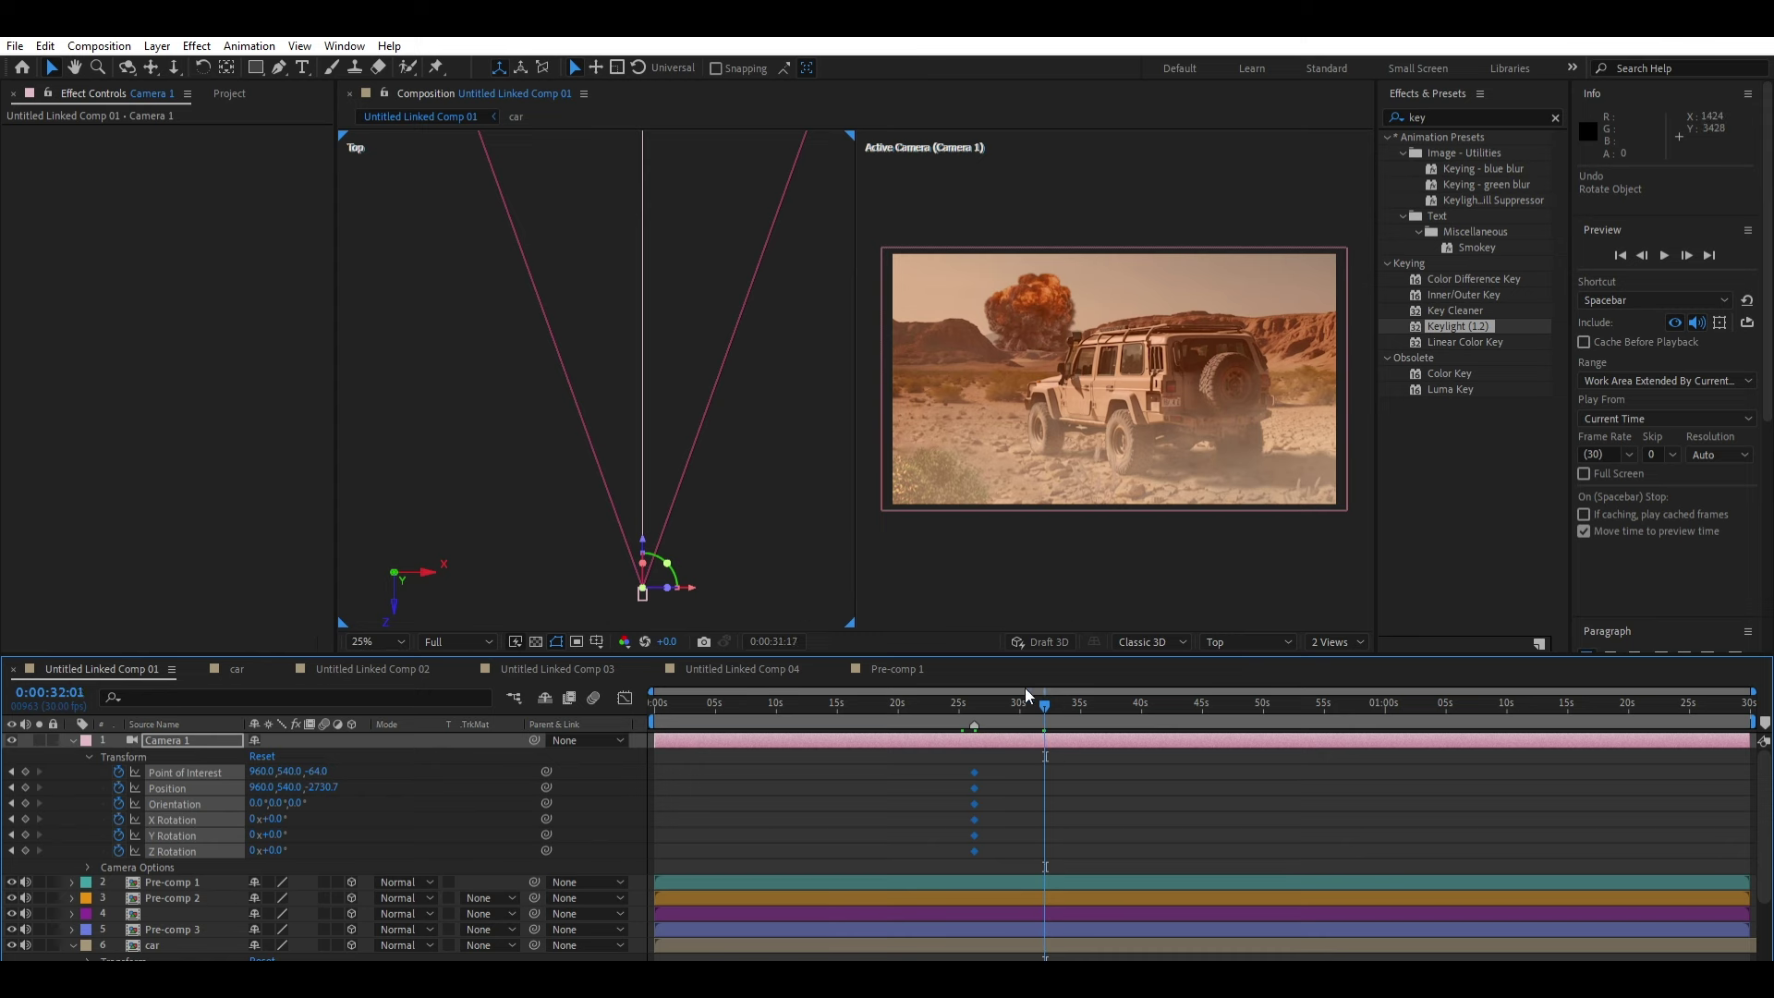
Step: Turn and tilt Camera 1 at its first keyframe, undoing an accidental Pre-comp 1 move
left_click_drag(1026, 695, 970, 701)
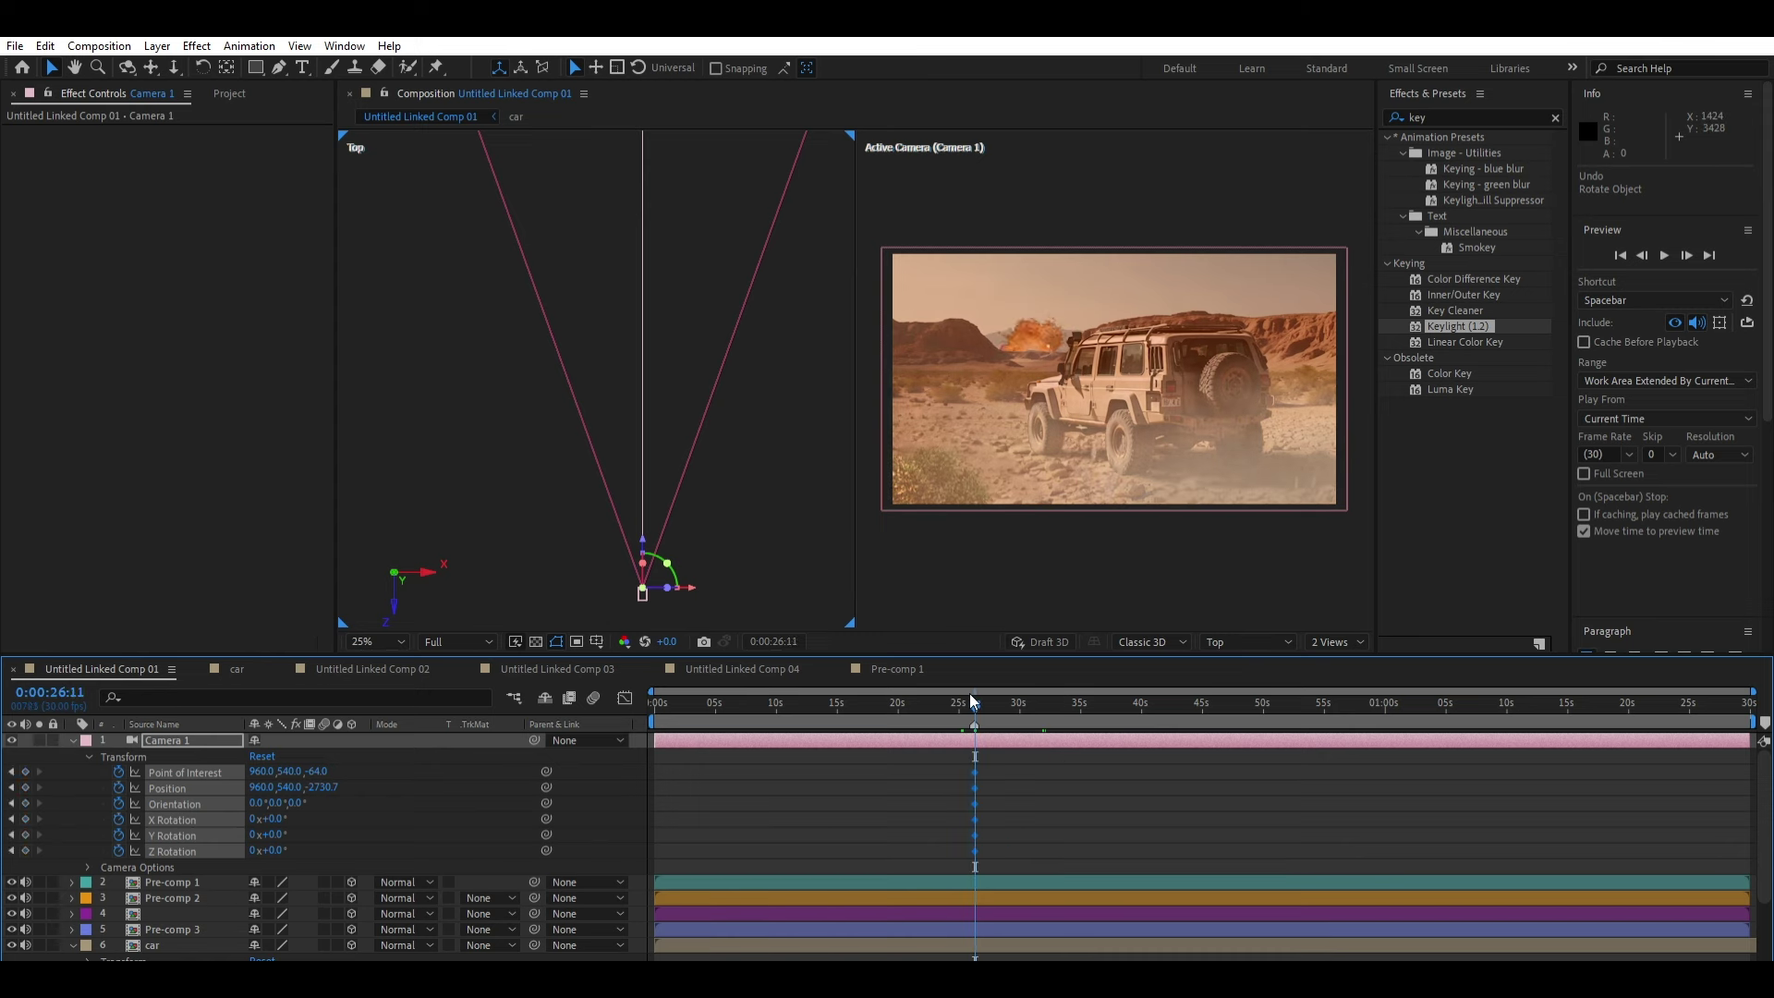
left_click_drag(667, 562, 663, 538)
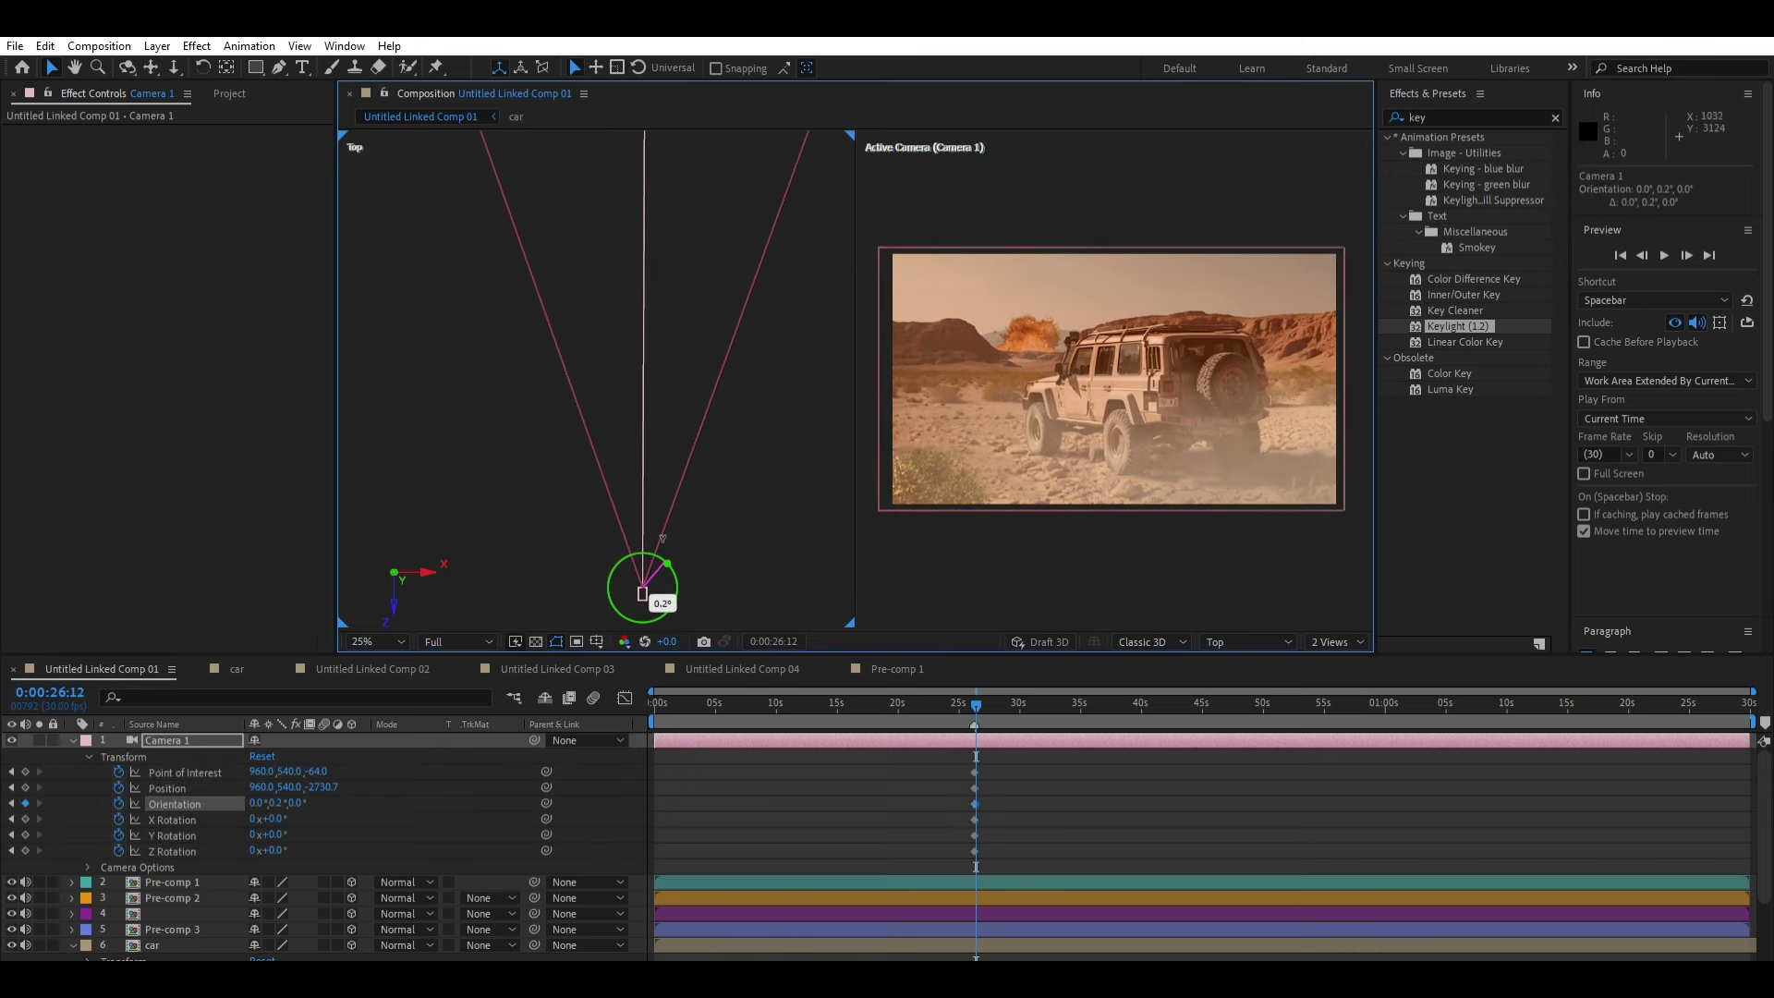
scroll(993, 793, "up", 5)
mouse_move(868, 695)
left_mouse_down()
mouse_move(893, 686)
mouse_move(875, 684)
left_mouse_up()
mouse_move(643, 607)
left_mouse_down()
mouse_move(705, 567)
mouse_move(658, 542)
left_mouse_up()
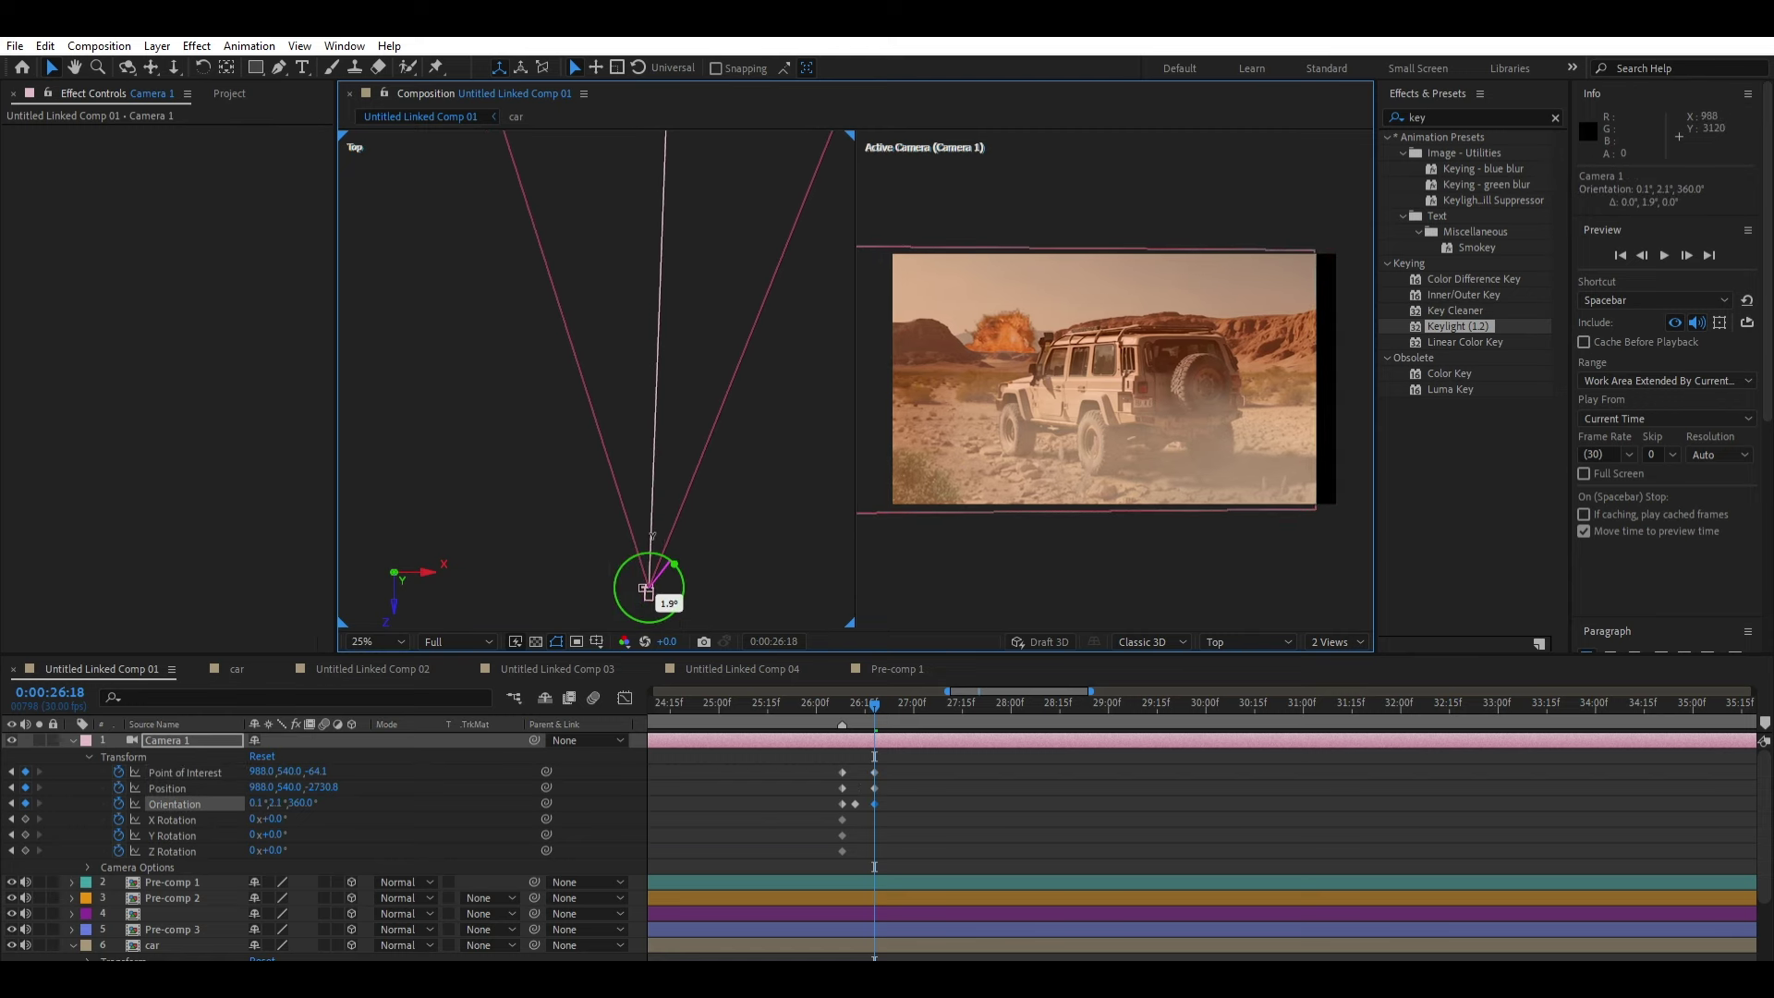
left_click(1004, 440)
key("ctrl+z")
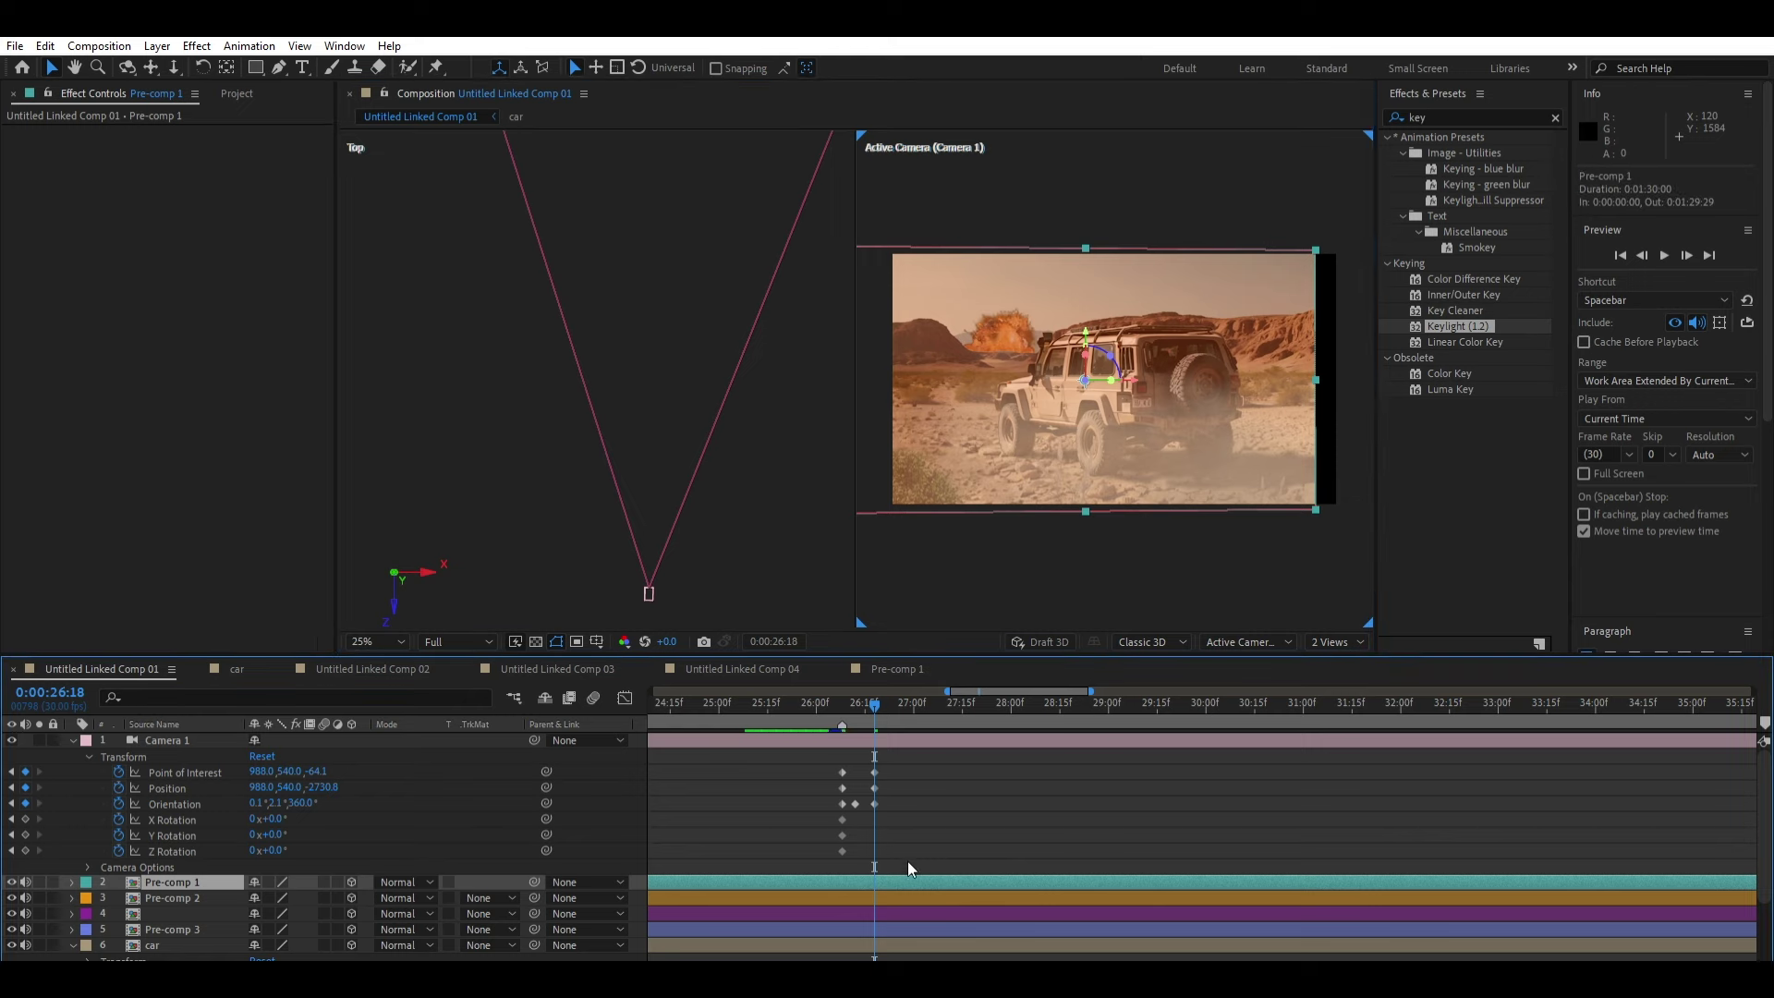
Step: Scale all layers below the camera up to 118%
scroll(907, 861, "down", 3)
left_click(885, 952, "shift")
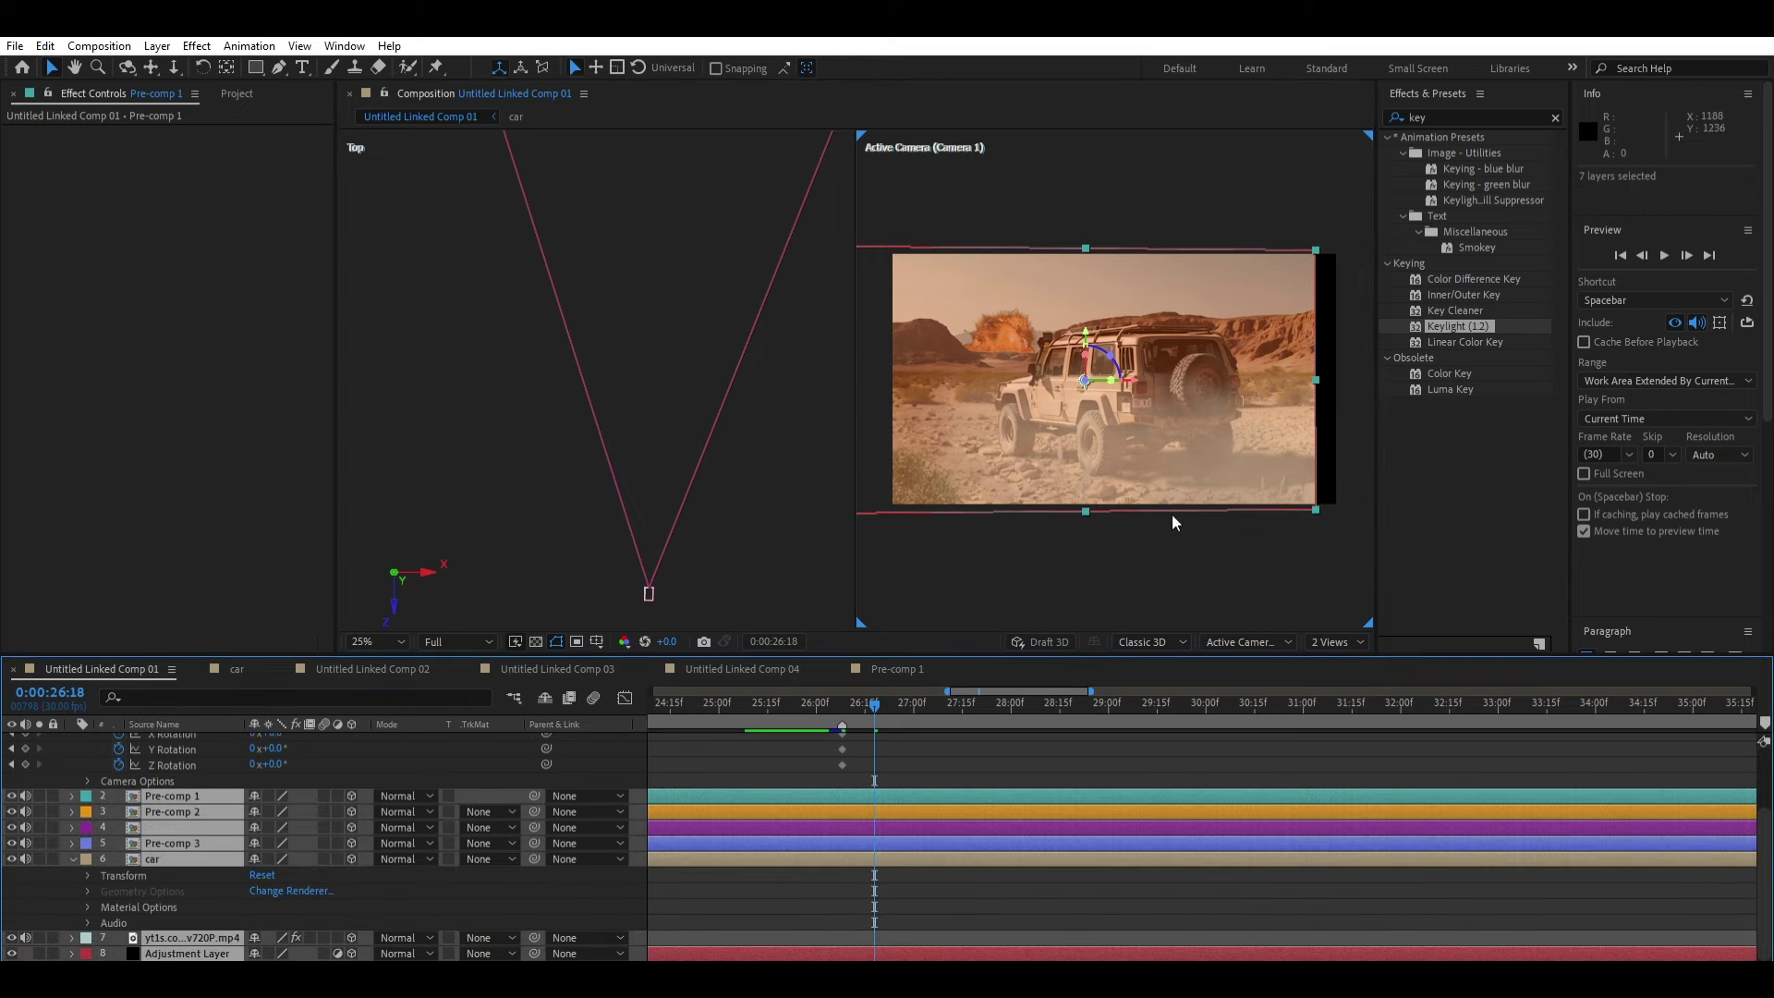
left_click_drag(1322, 502, 1318, 507)
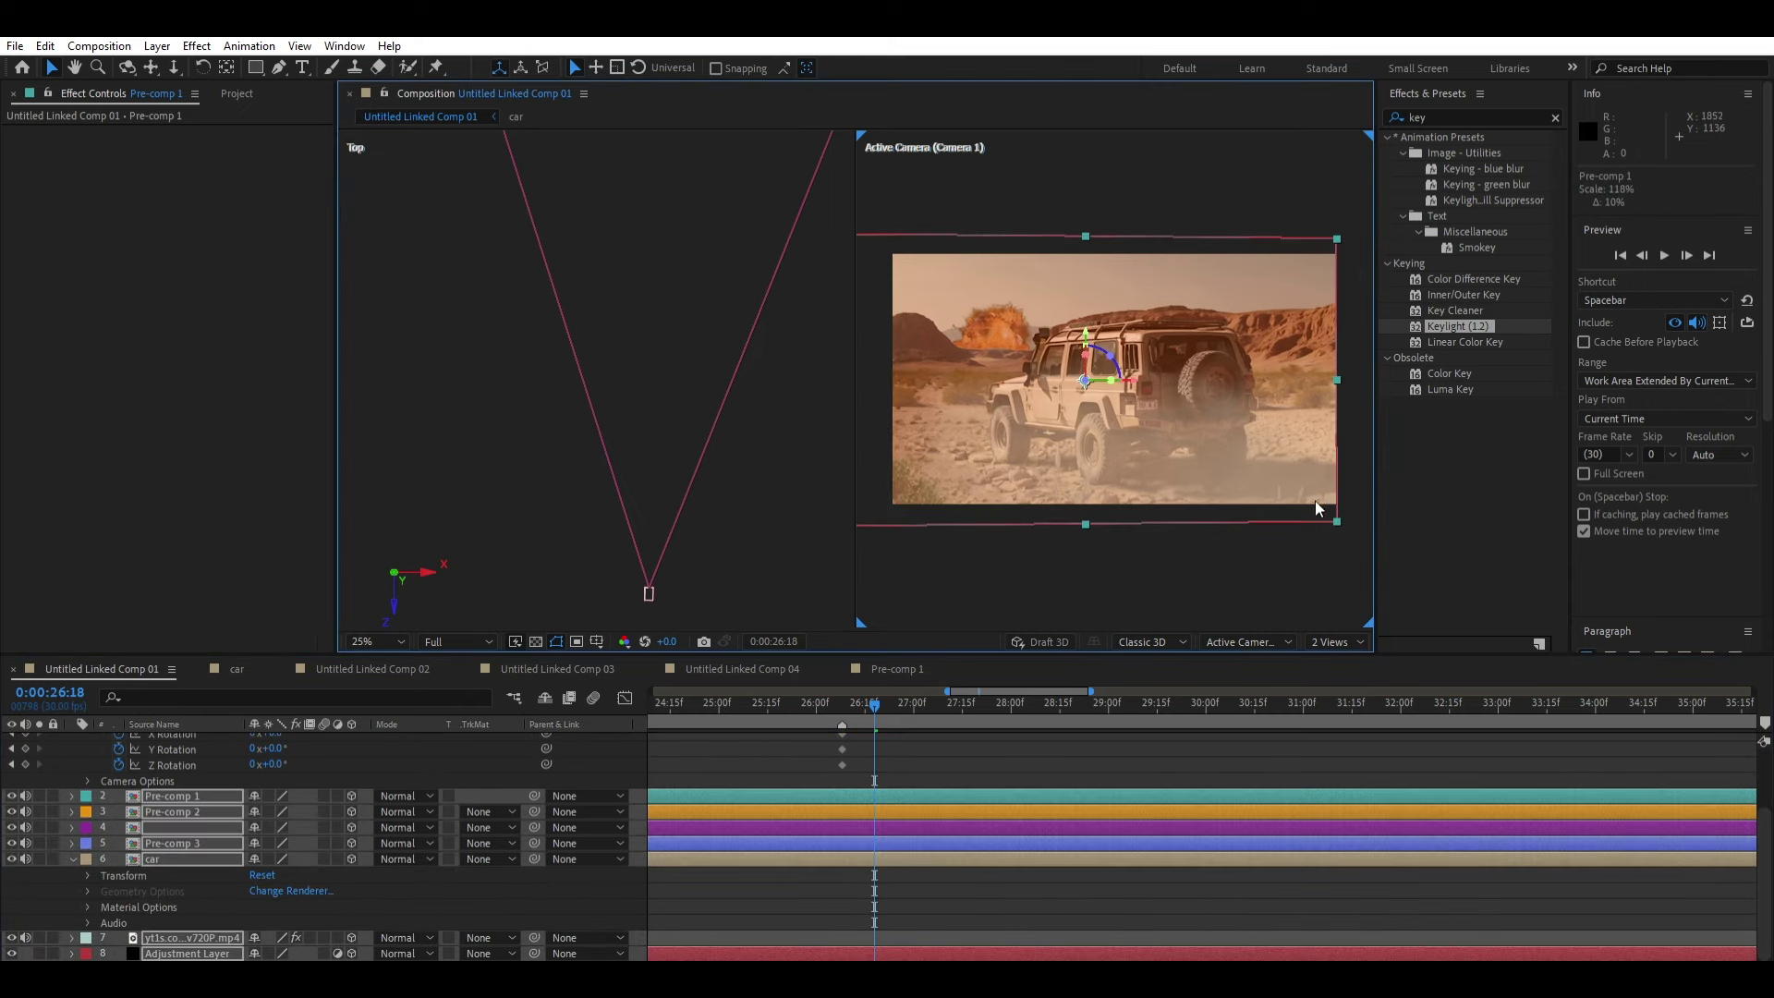
scroll(1056, 749, "up", 3)
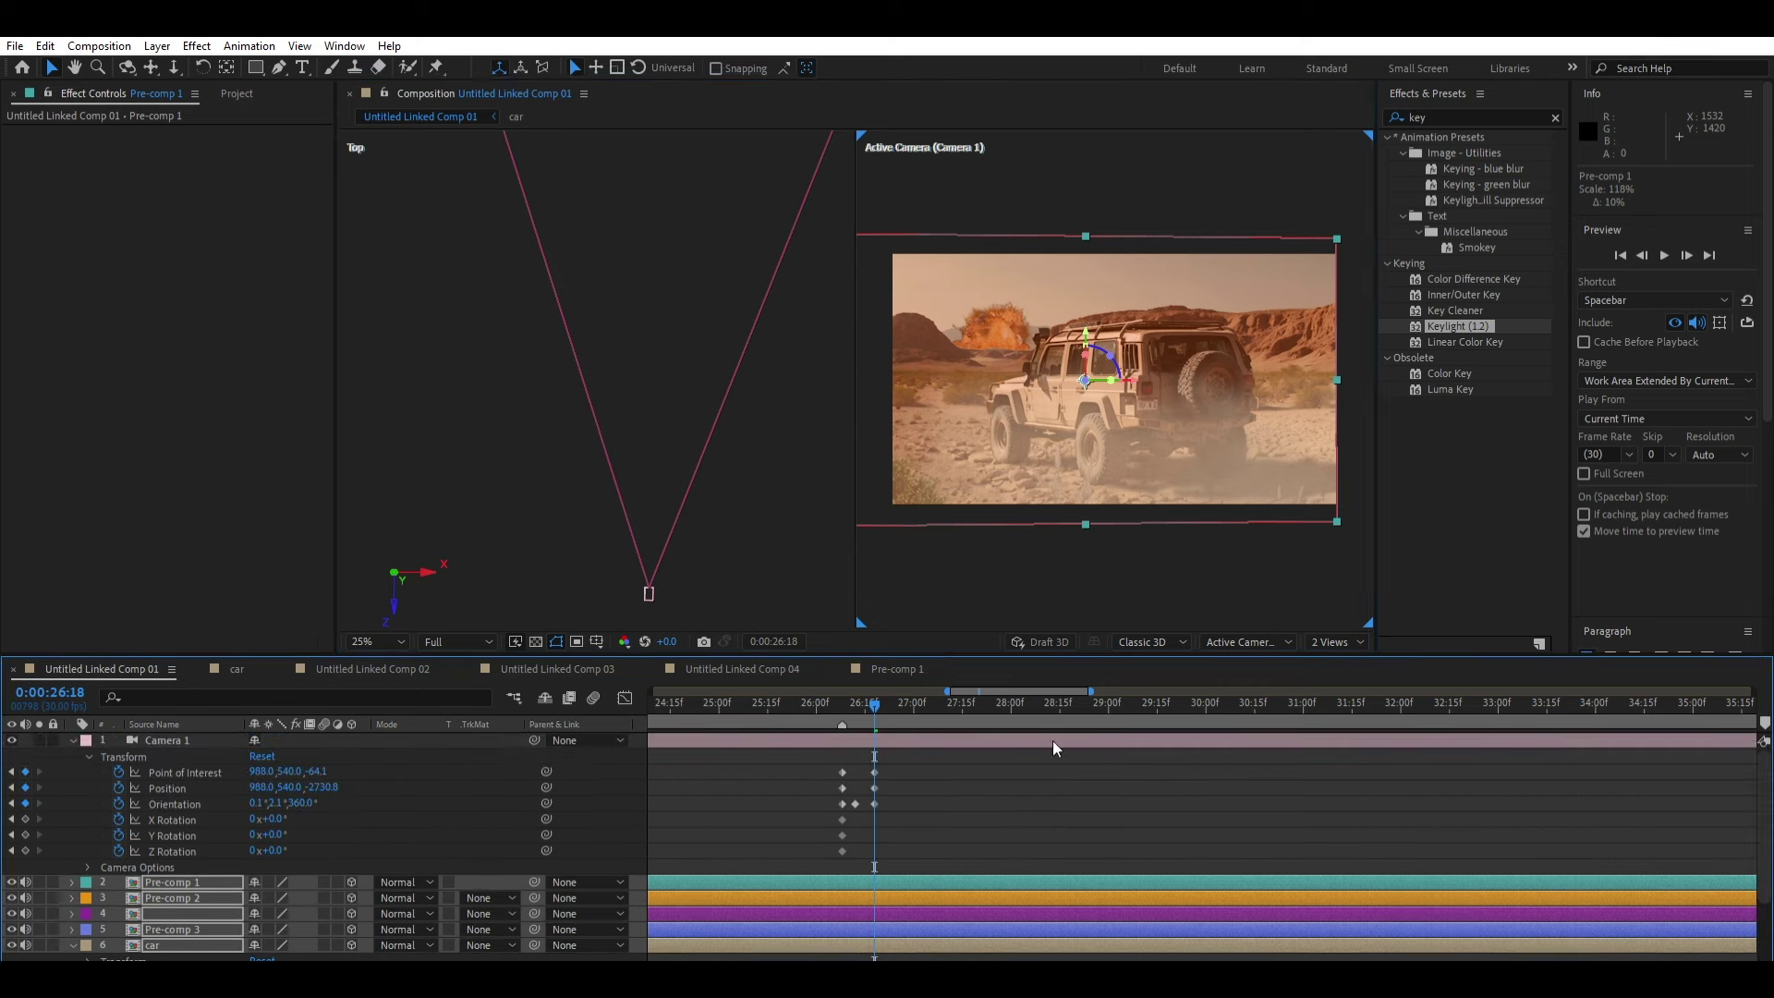
Step: Preview from 26:05, then delete all of Camera 1's keyframes and return to 26:00
left_click_drag(872, 702, 825, 688)
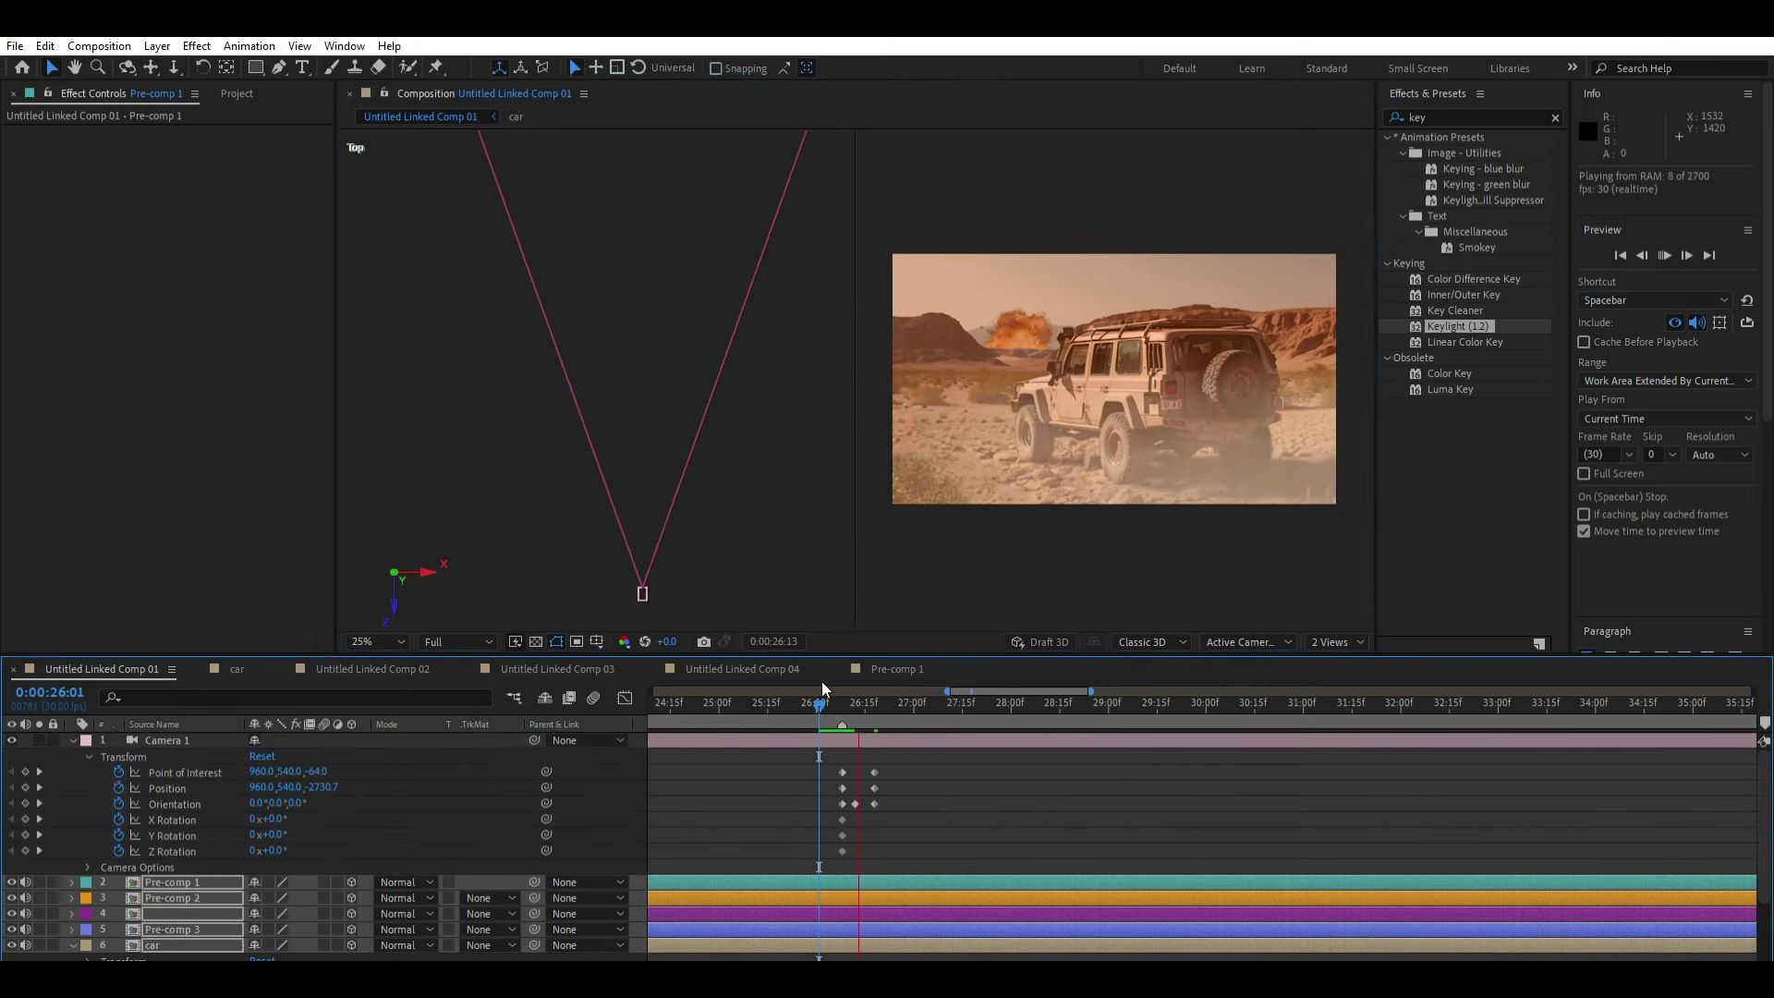
key("space")
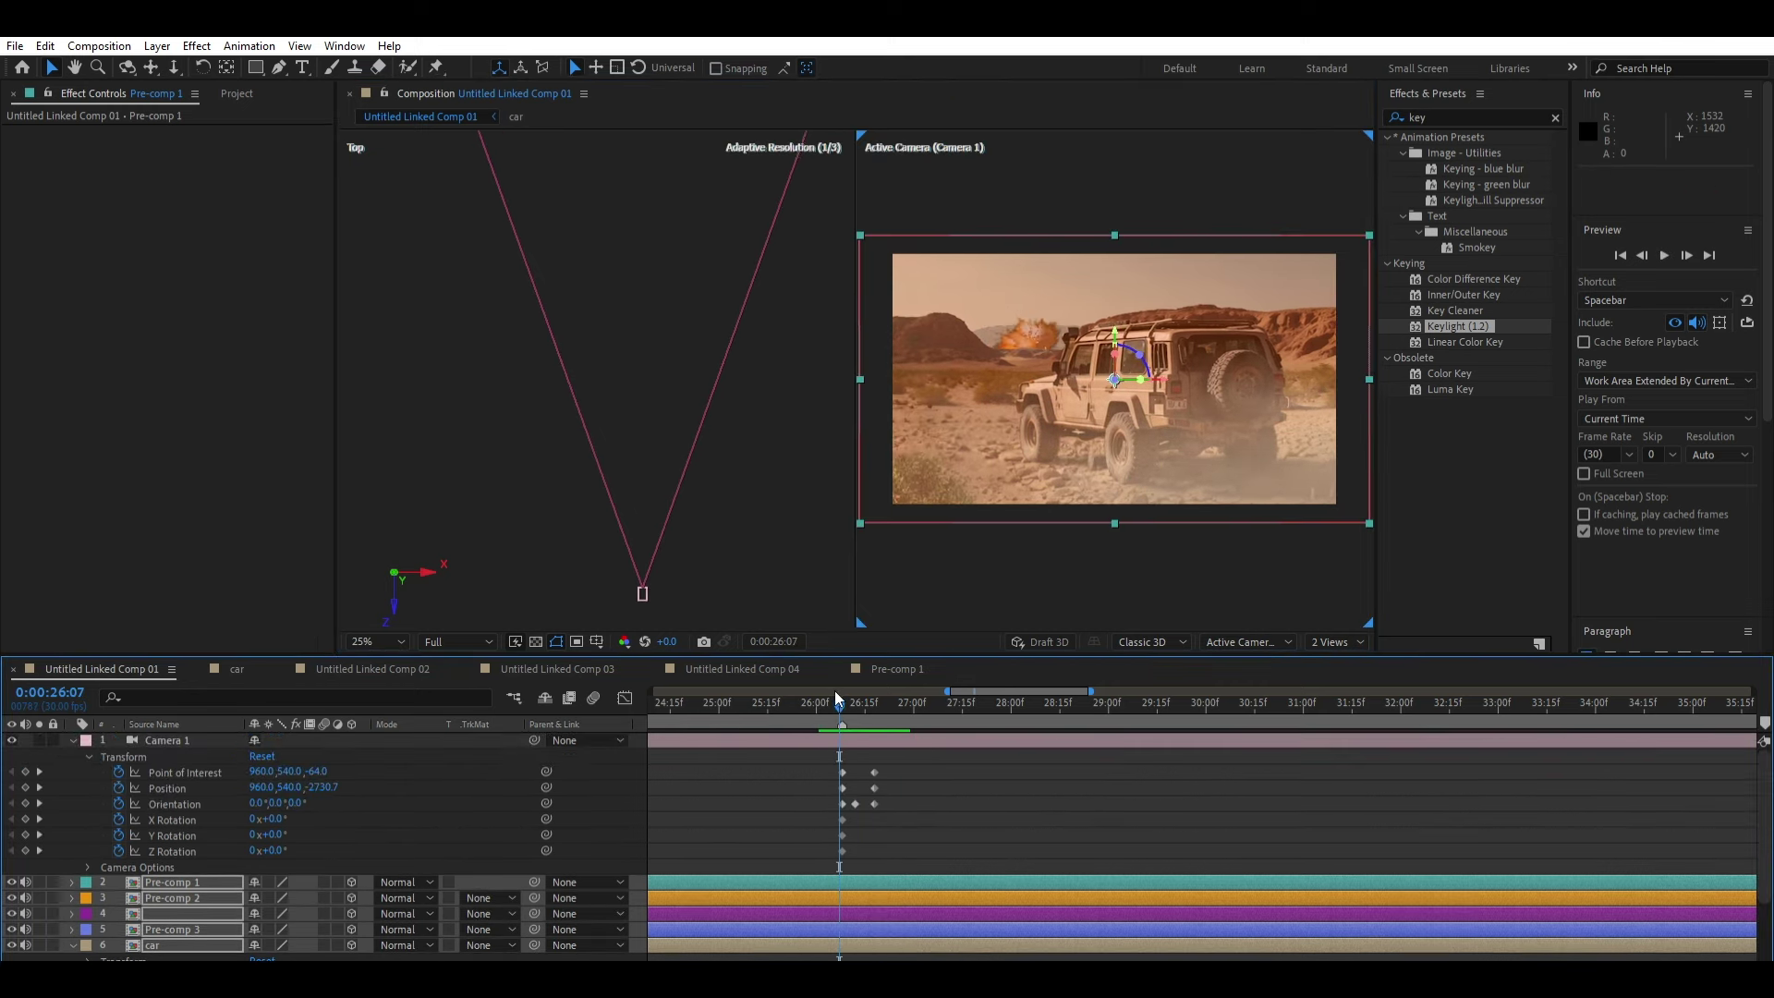
left_click(833, 694)
key("space")
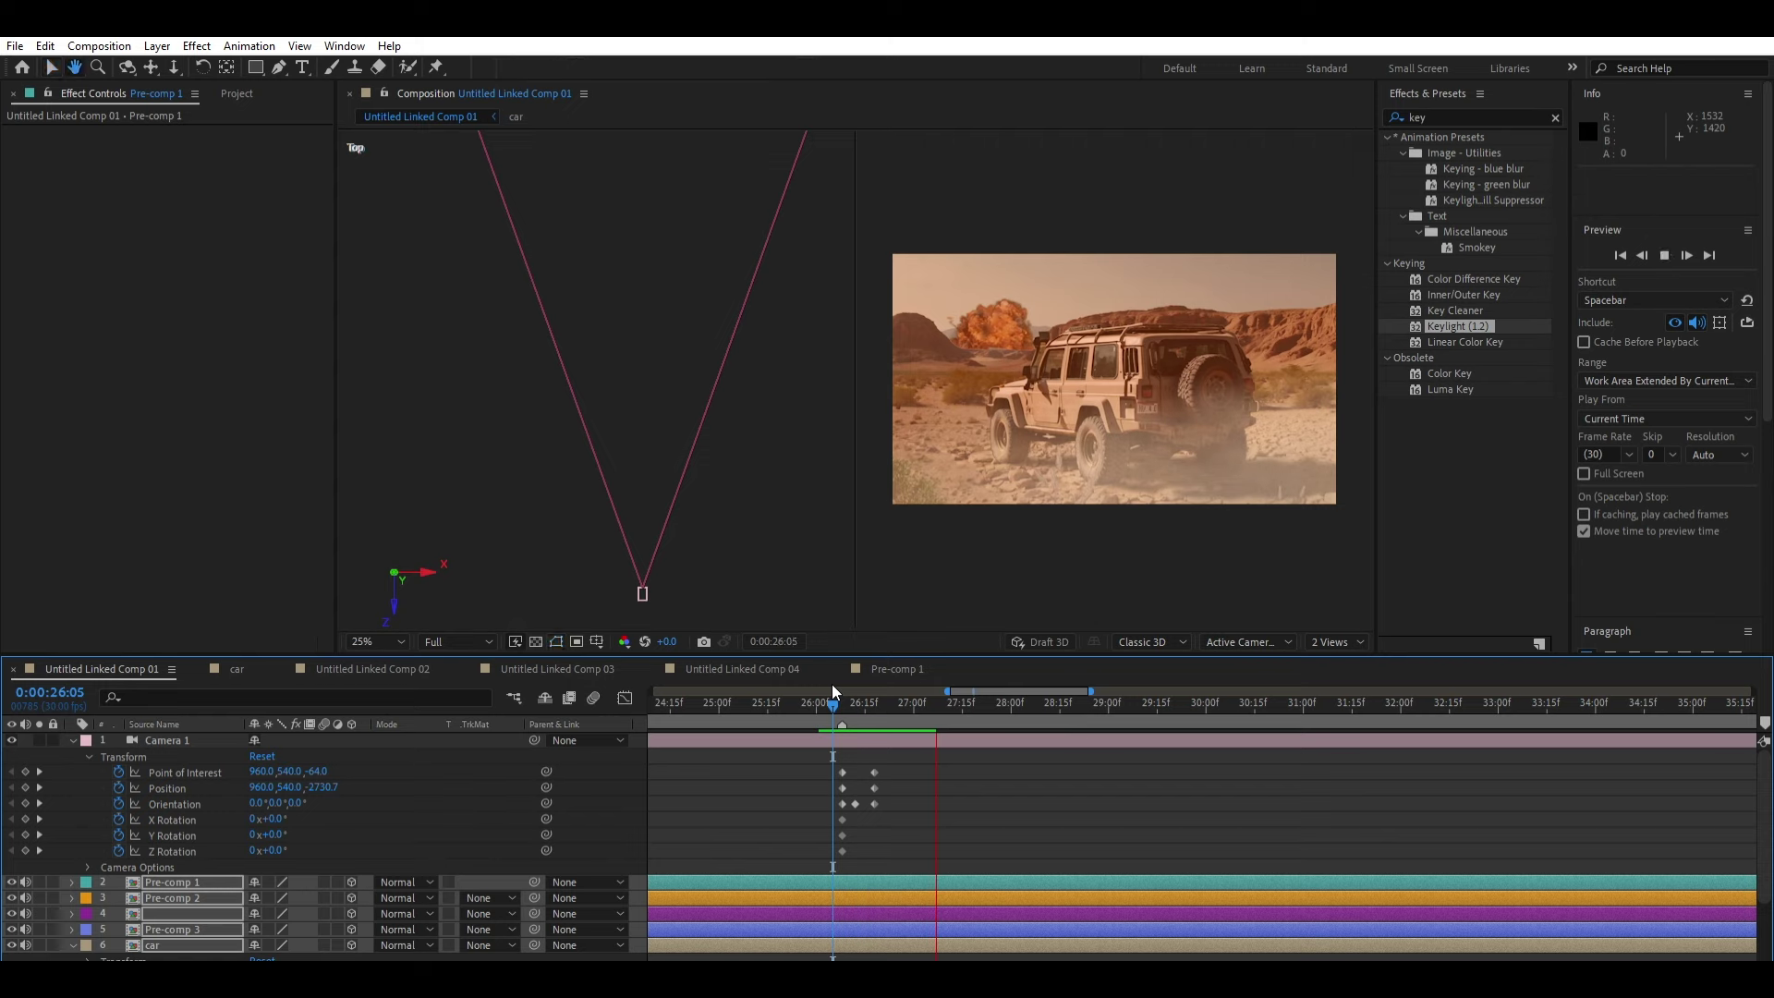
left_click_drag(904, 750, 809, 863)
key("Delete")
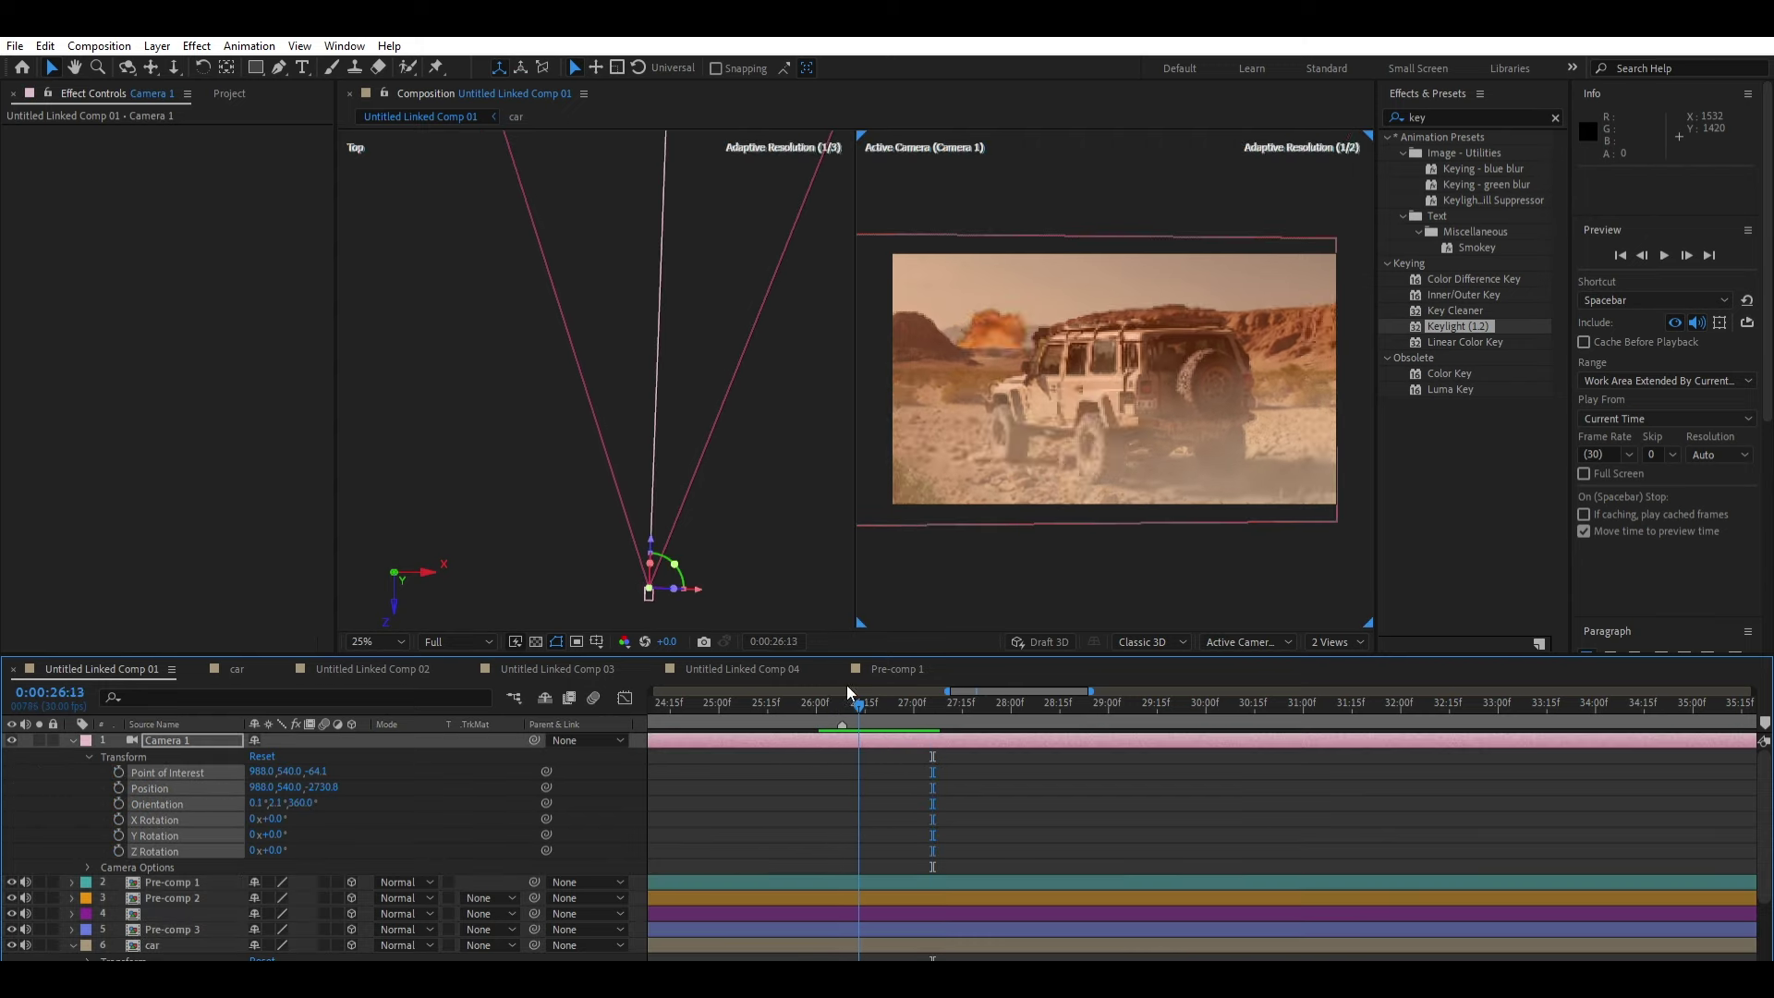
left_click_drag(885, 702, 825, 684)
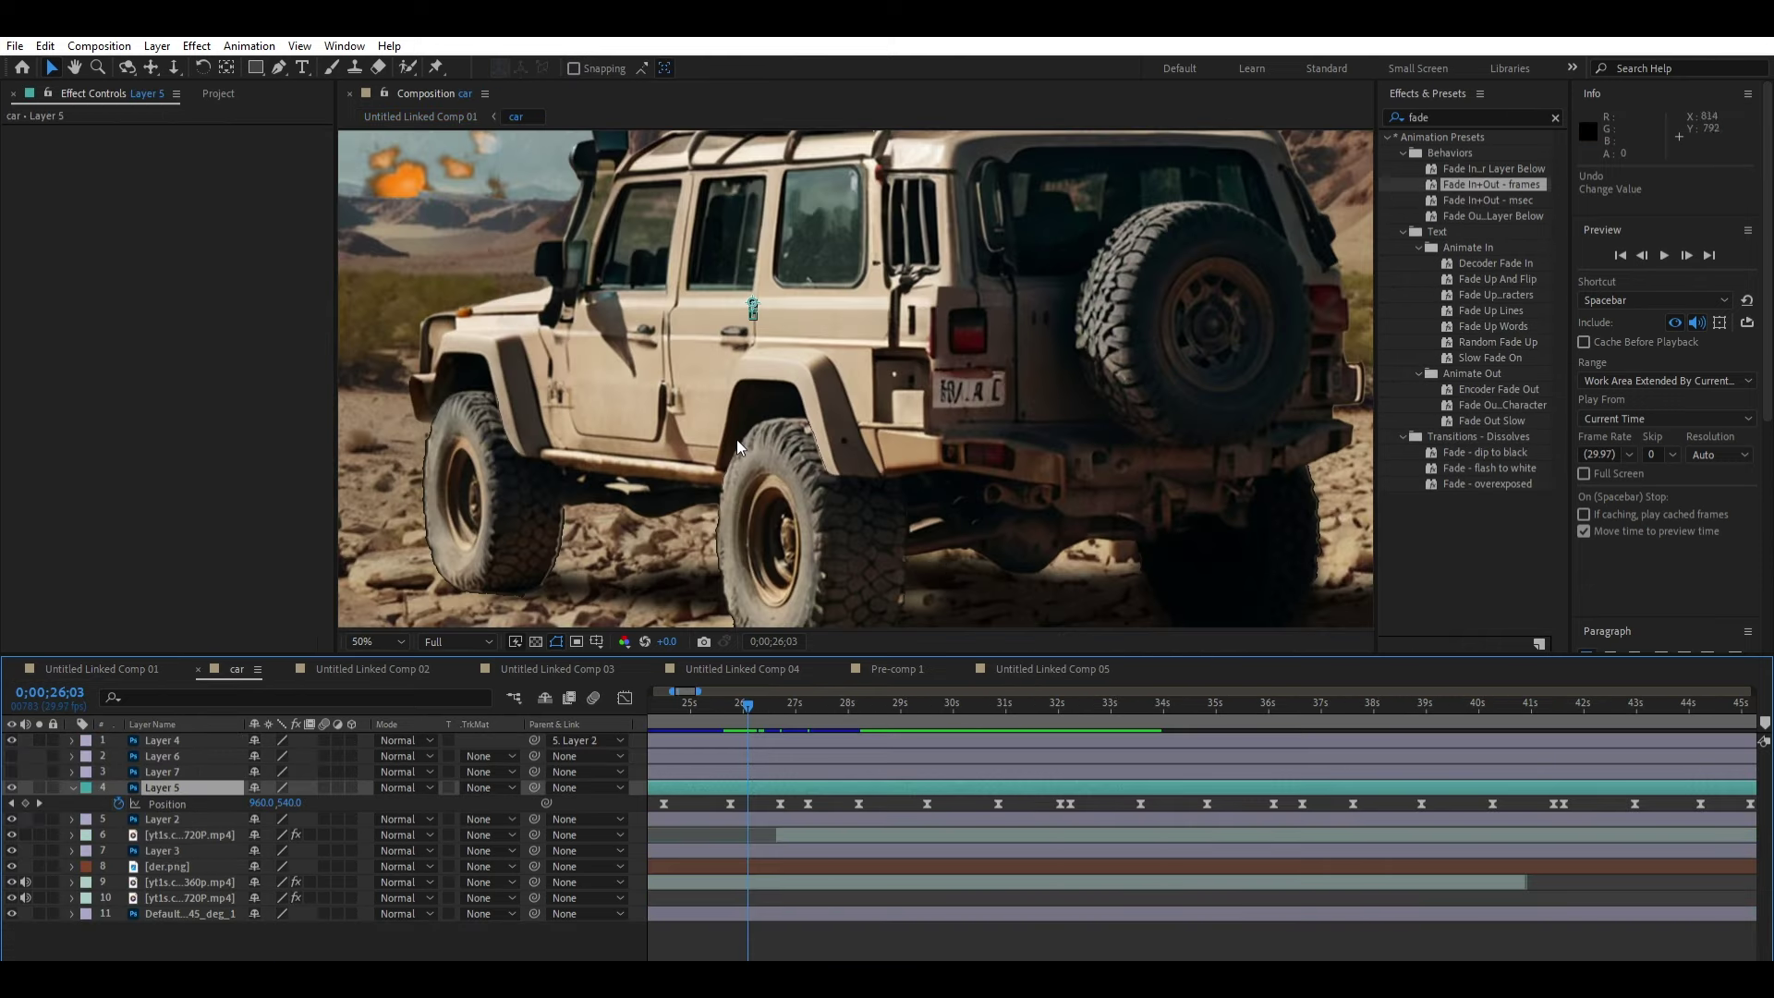
Step: Key Layer 5's position shake: down at 26;00, right at 26;07, left at 26;12
left_click(747, 691)
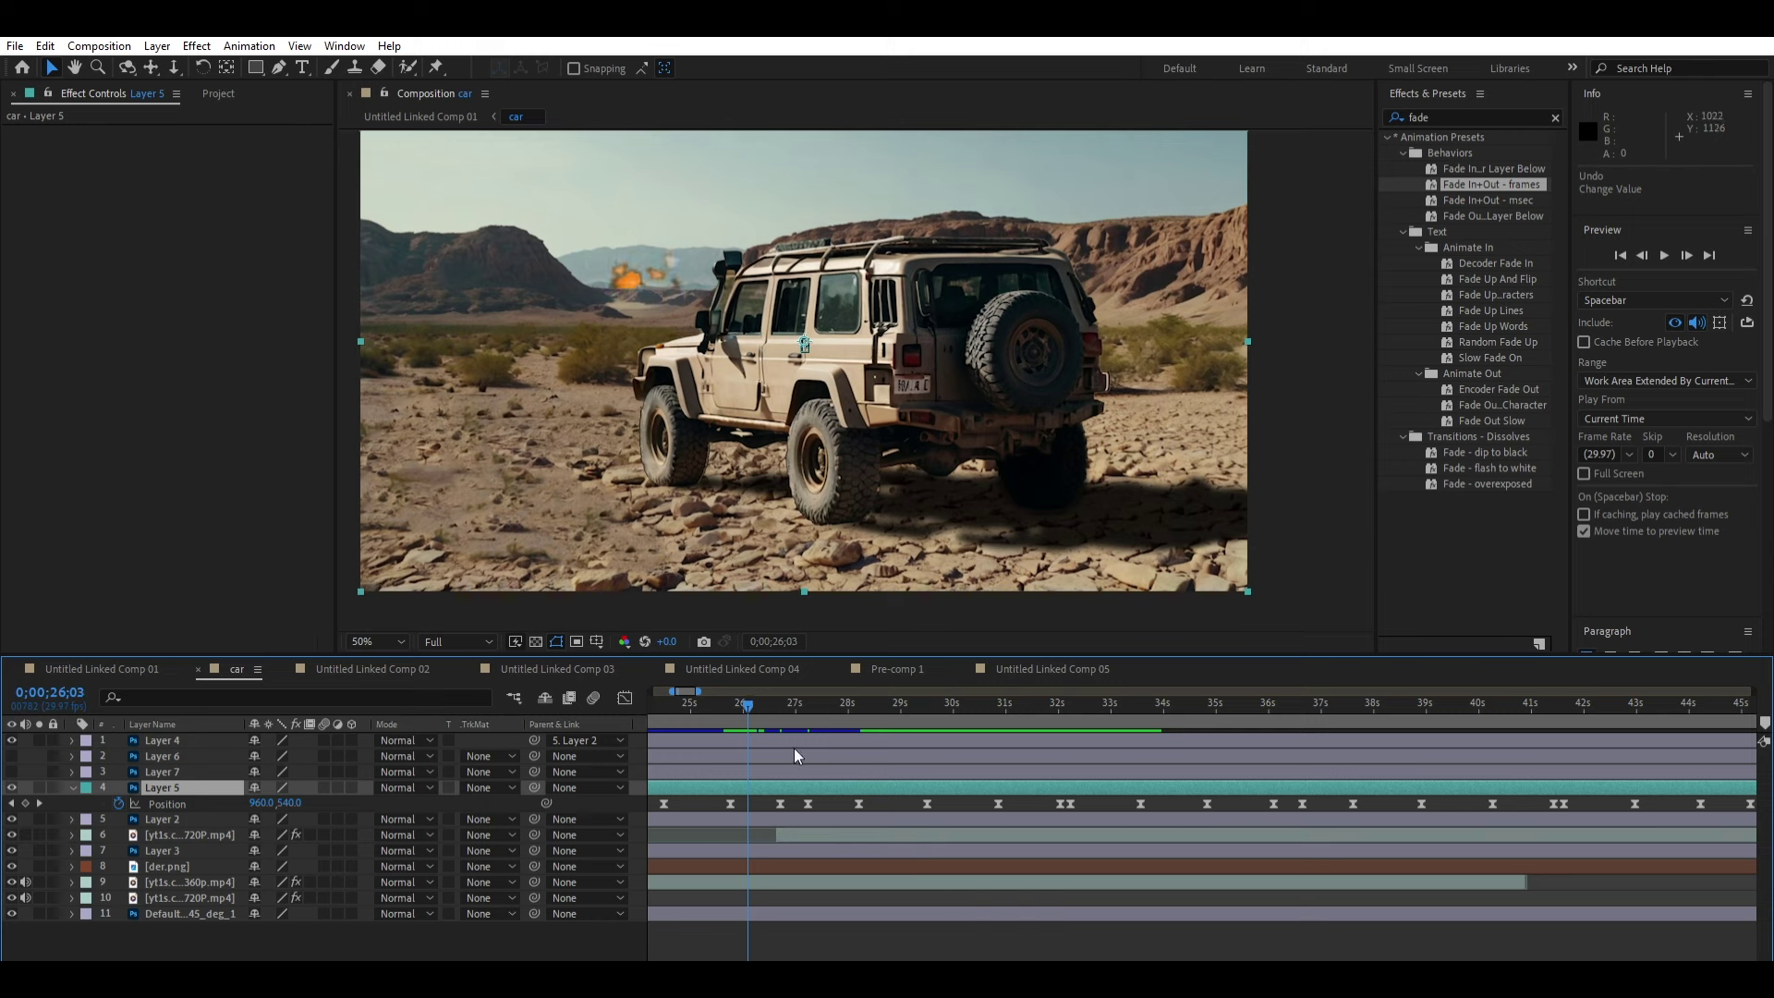
left_click_drag(760, 692, 741, 692)
scroll(866, 371, "up", 2)
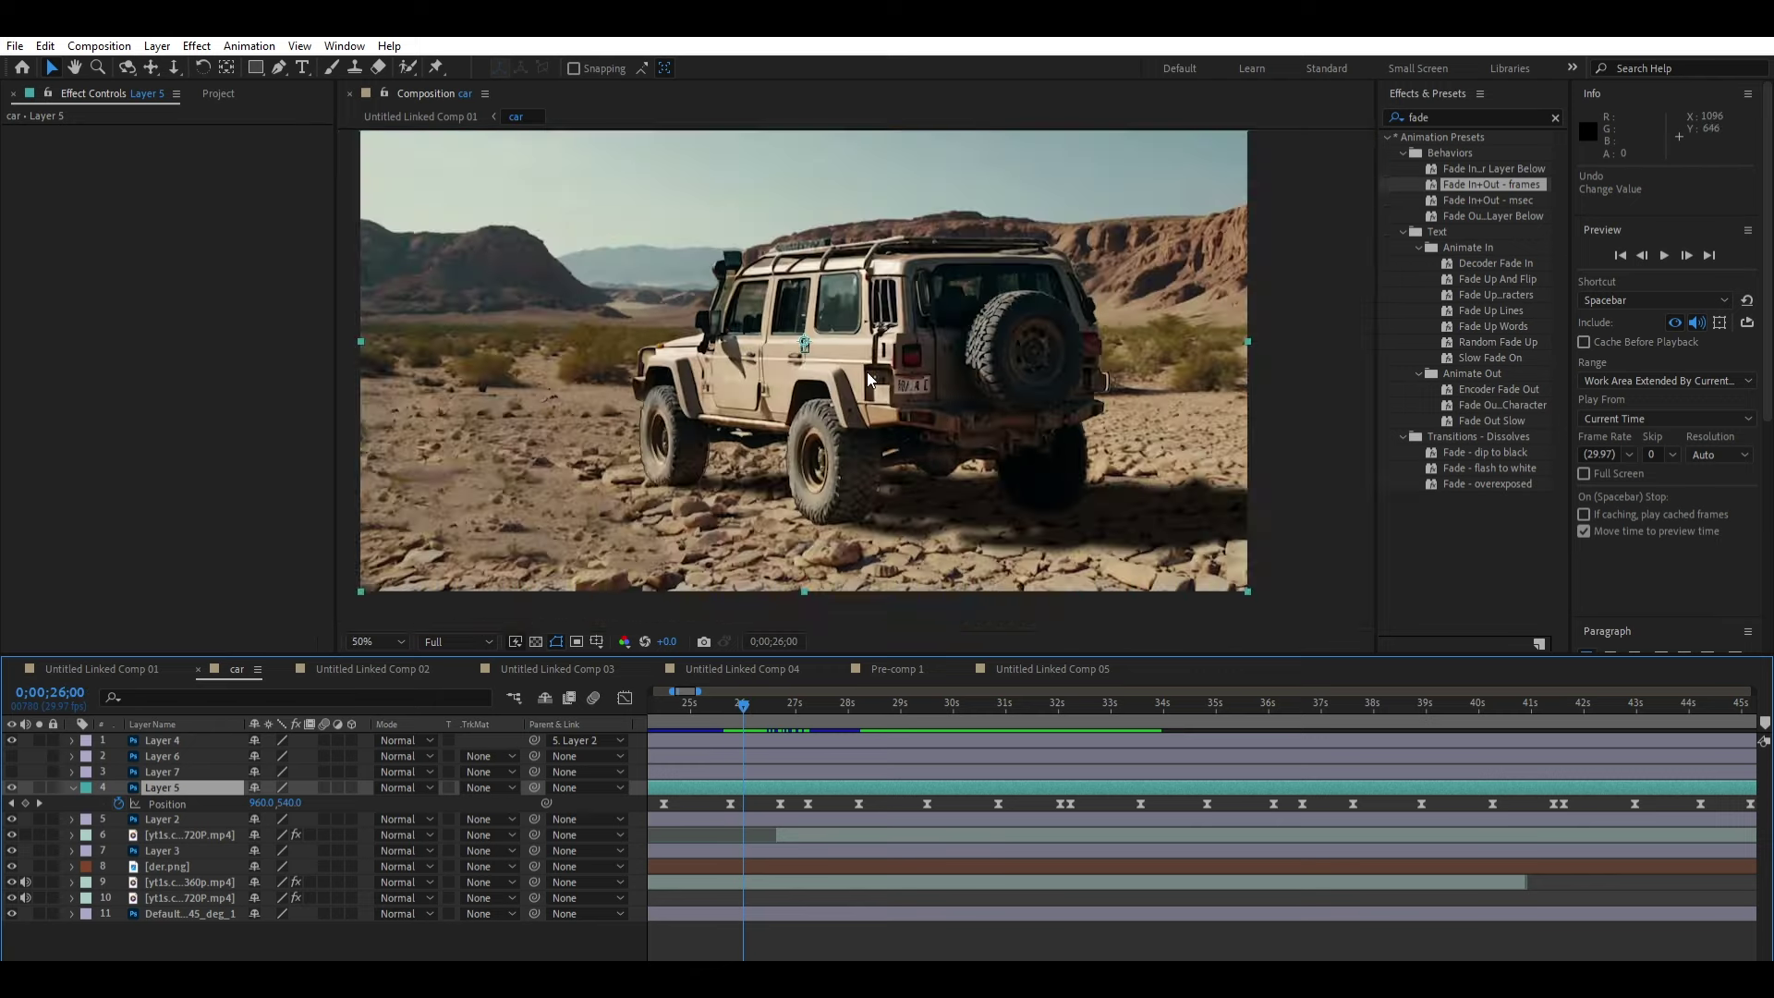
left_click_drag(878, 364, 878, 375)
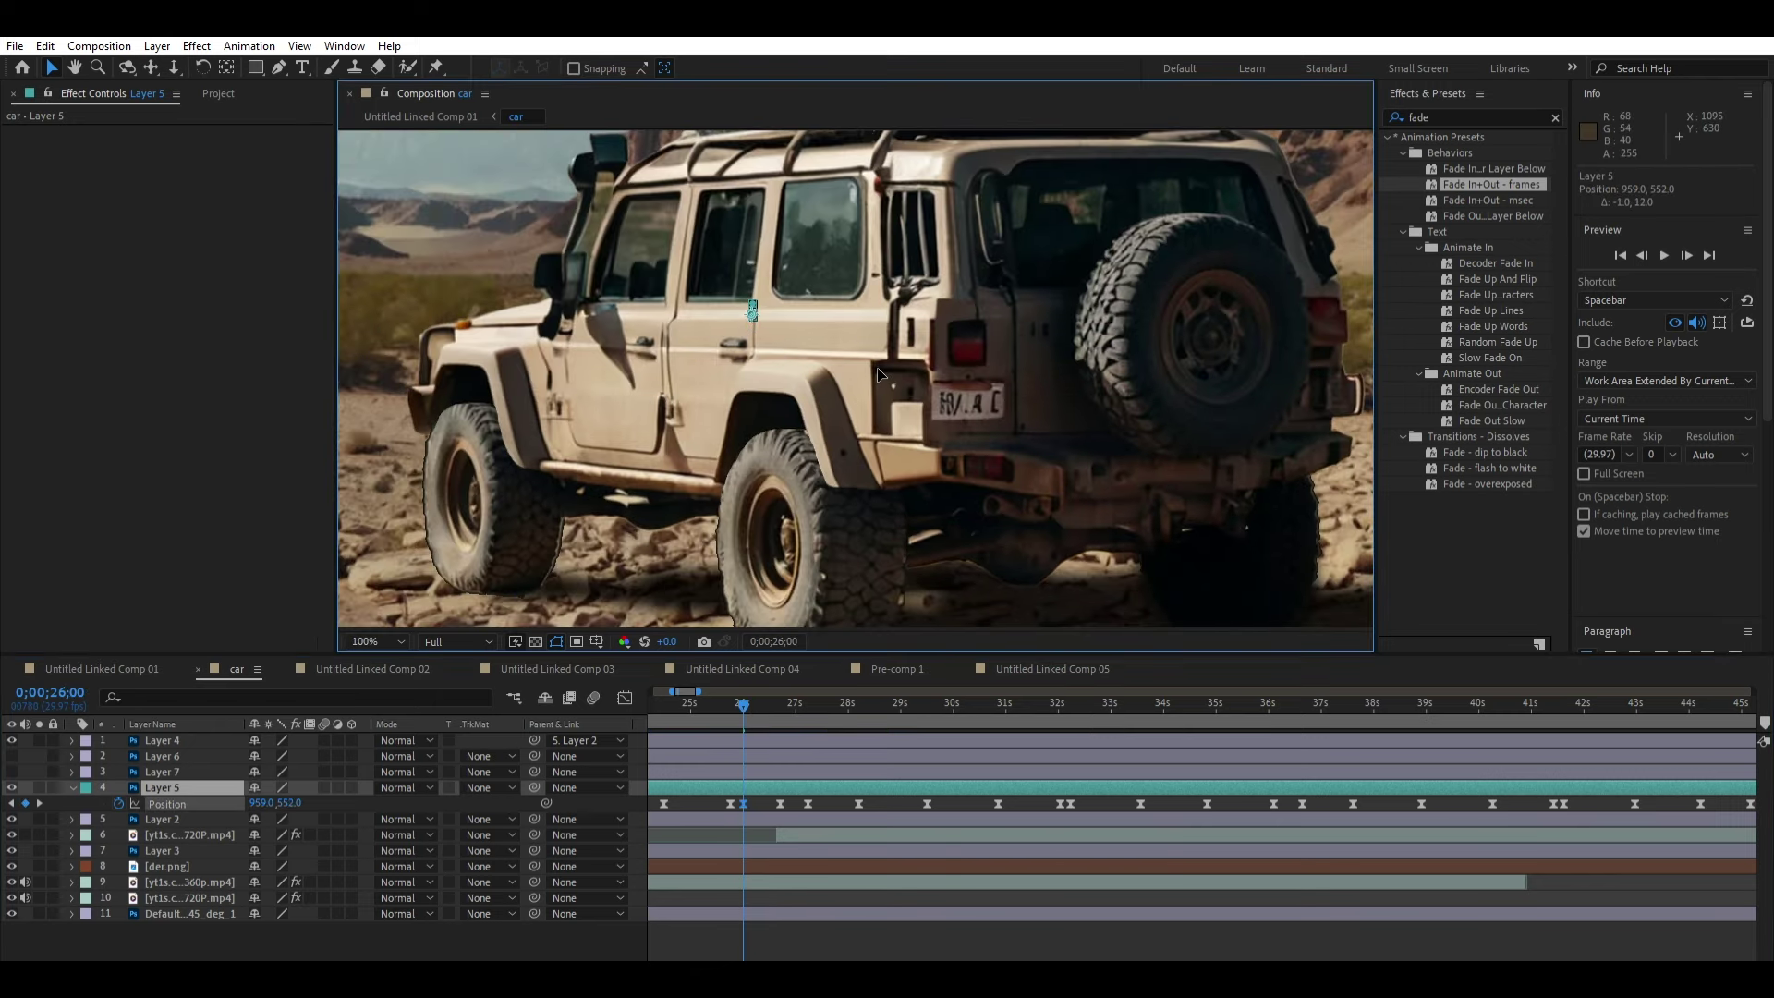
scroll(571, 340, "down", 2)
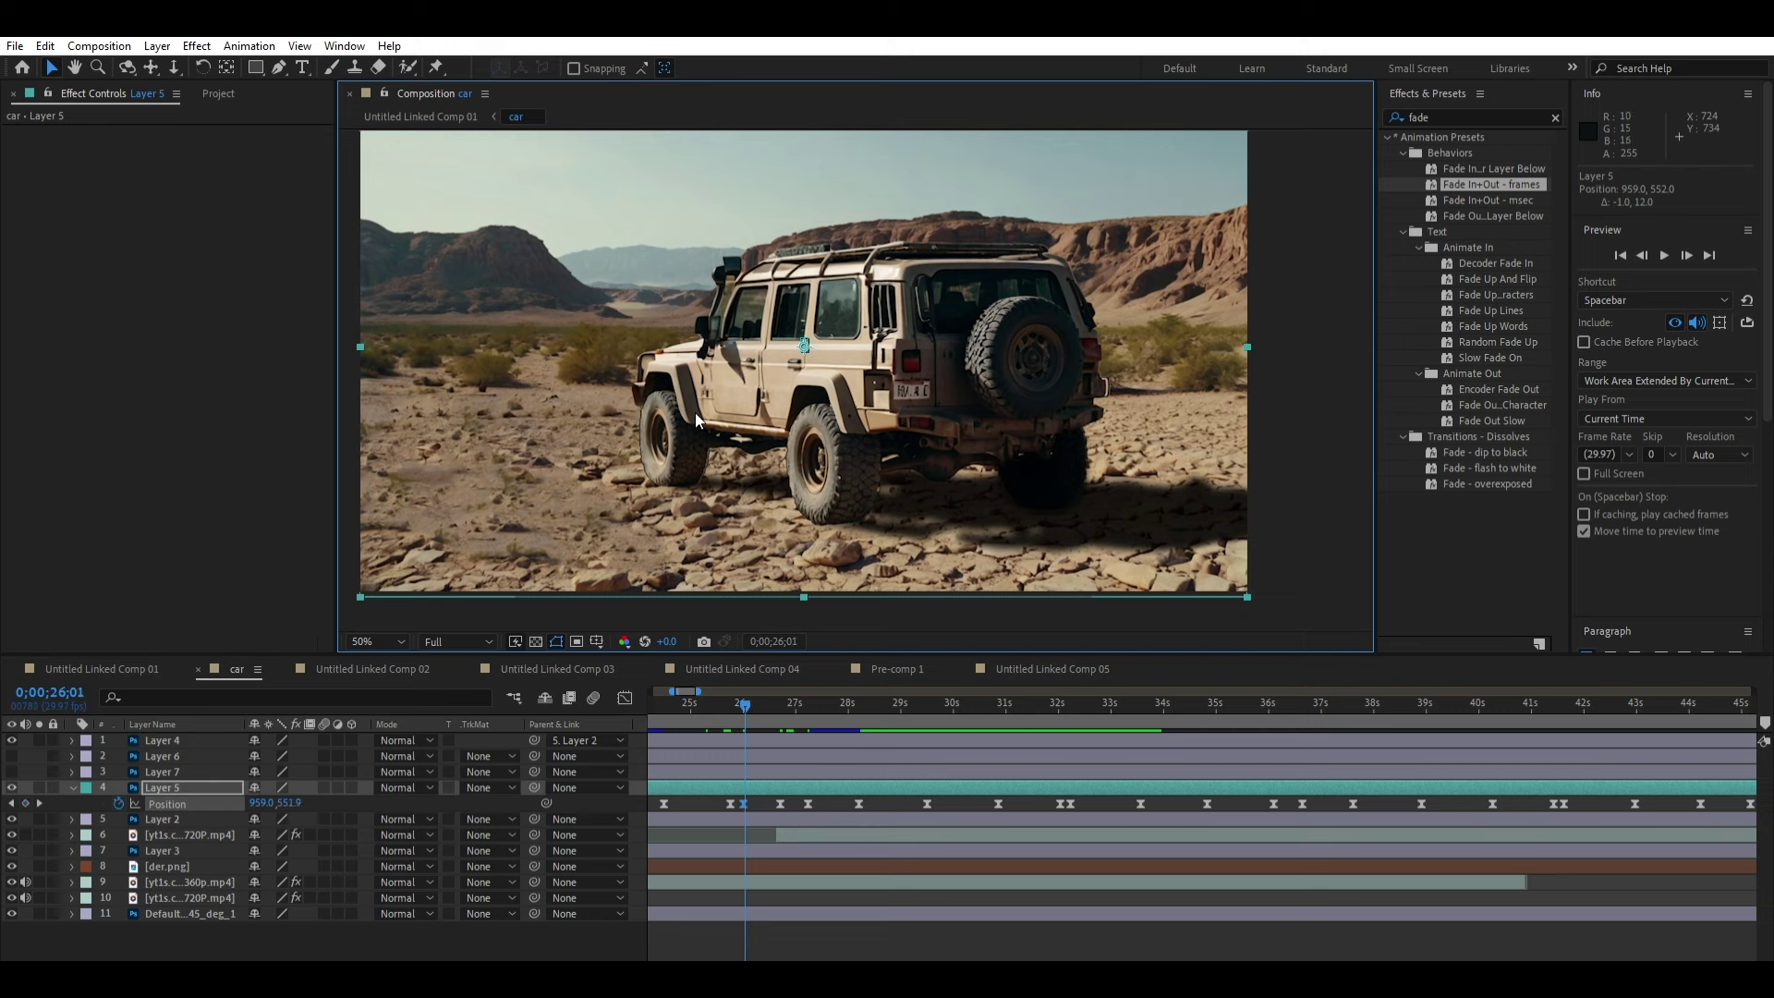
key("Page_Down")
key("Page_Down")
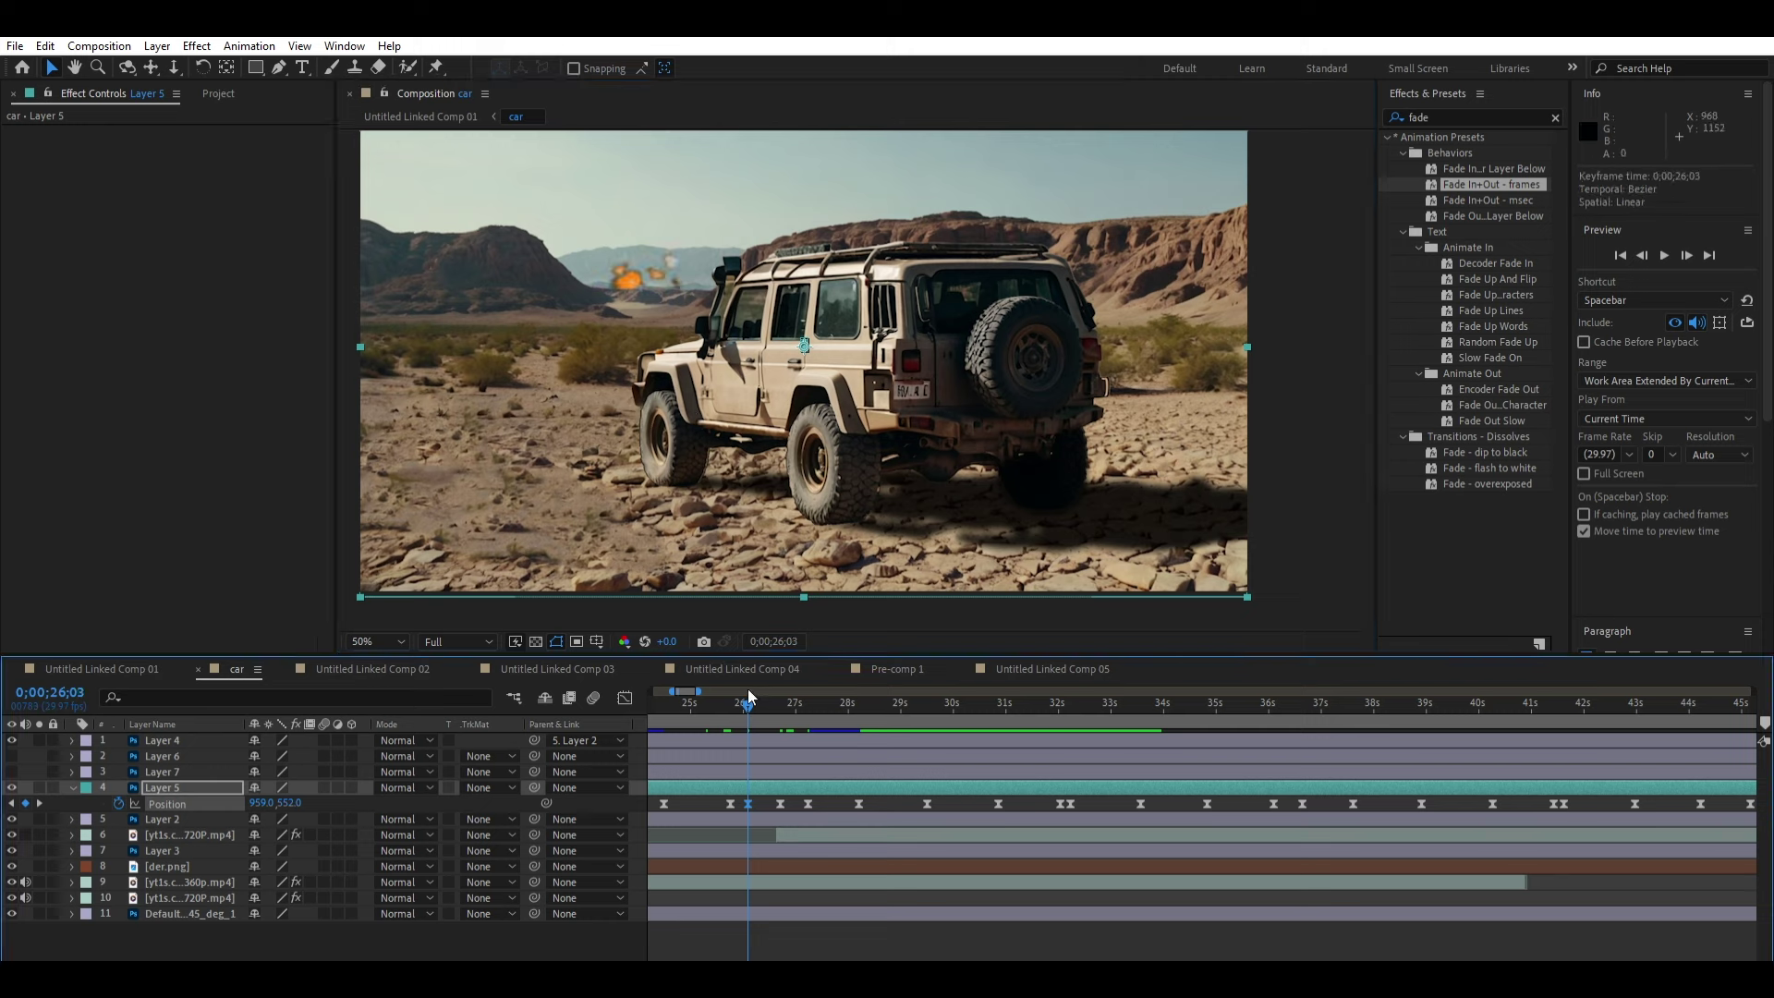
key("Page_Down")
key("Page_Down")
key("Page_Down")
key("Page_Down")
left_click_drag(911, 368, 915, 368)
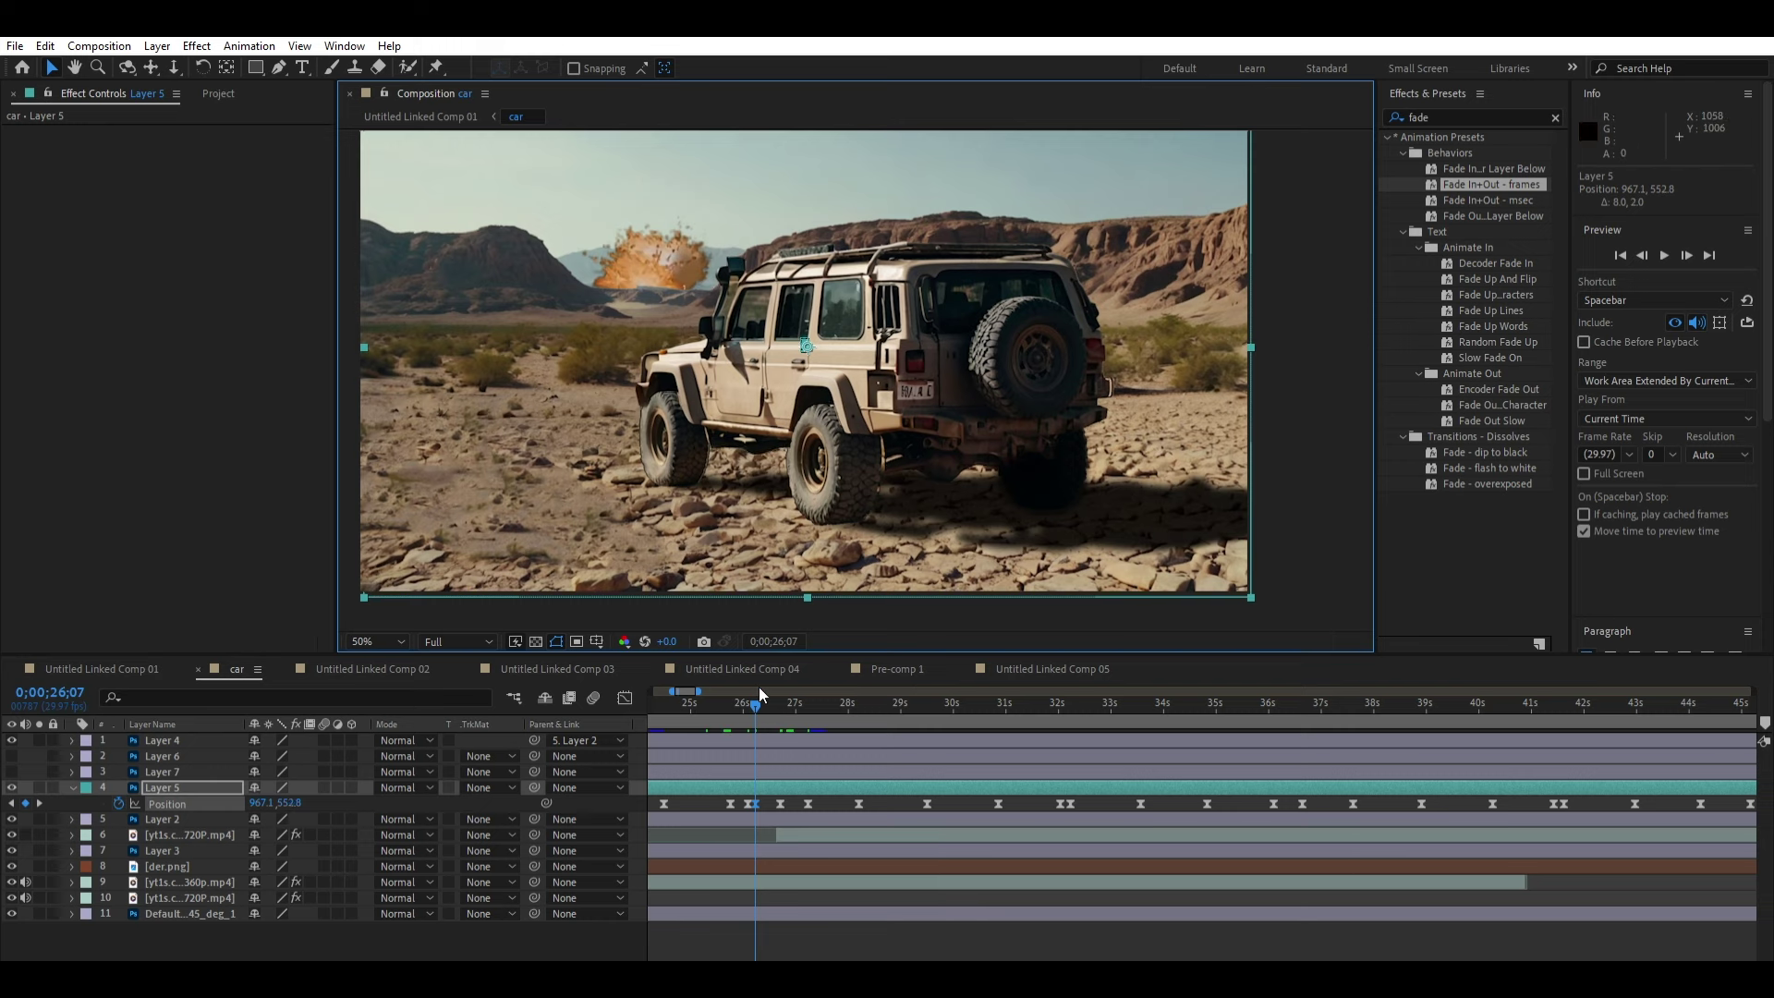
key("Page_Down")
key("Page_Down")
key("Page_Down")
left_click_drag(892, 409, 887, 412)
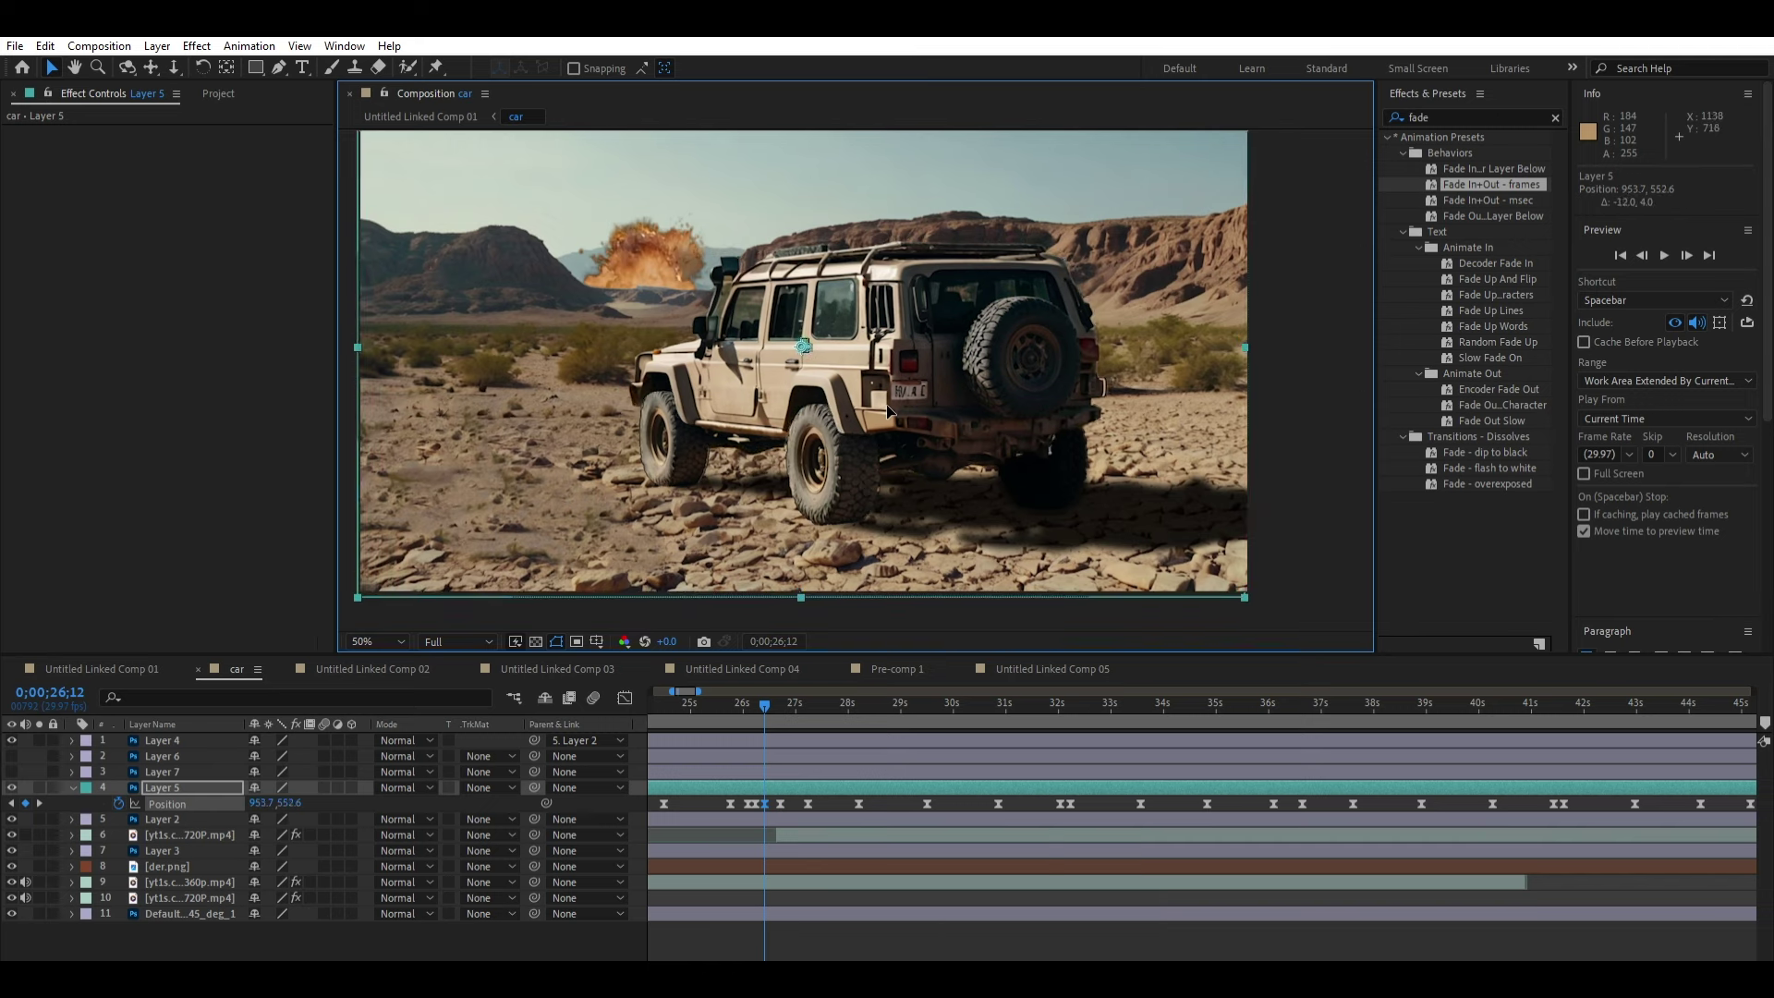
Step: Continue the shake with Layer 5 down at 26;18 and back up at 27;00
left_click_drag(767, 686, 775, 686)
left_click_drag(920, 381, 919, 388)
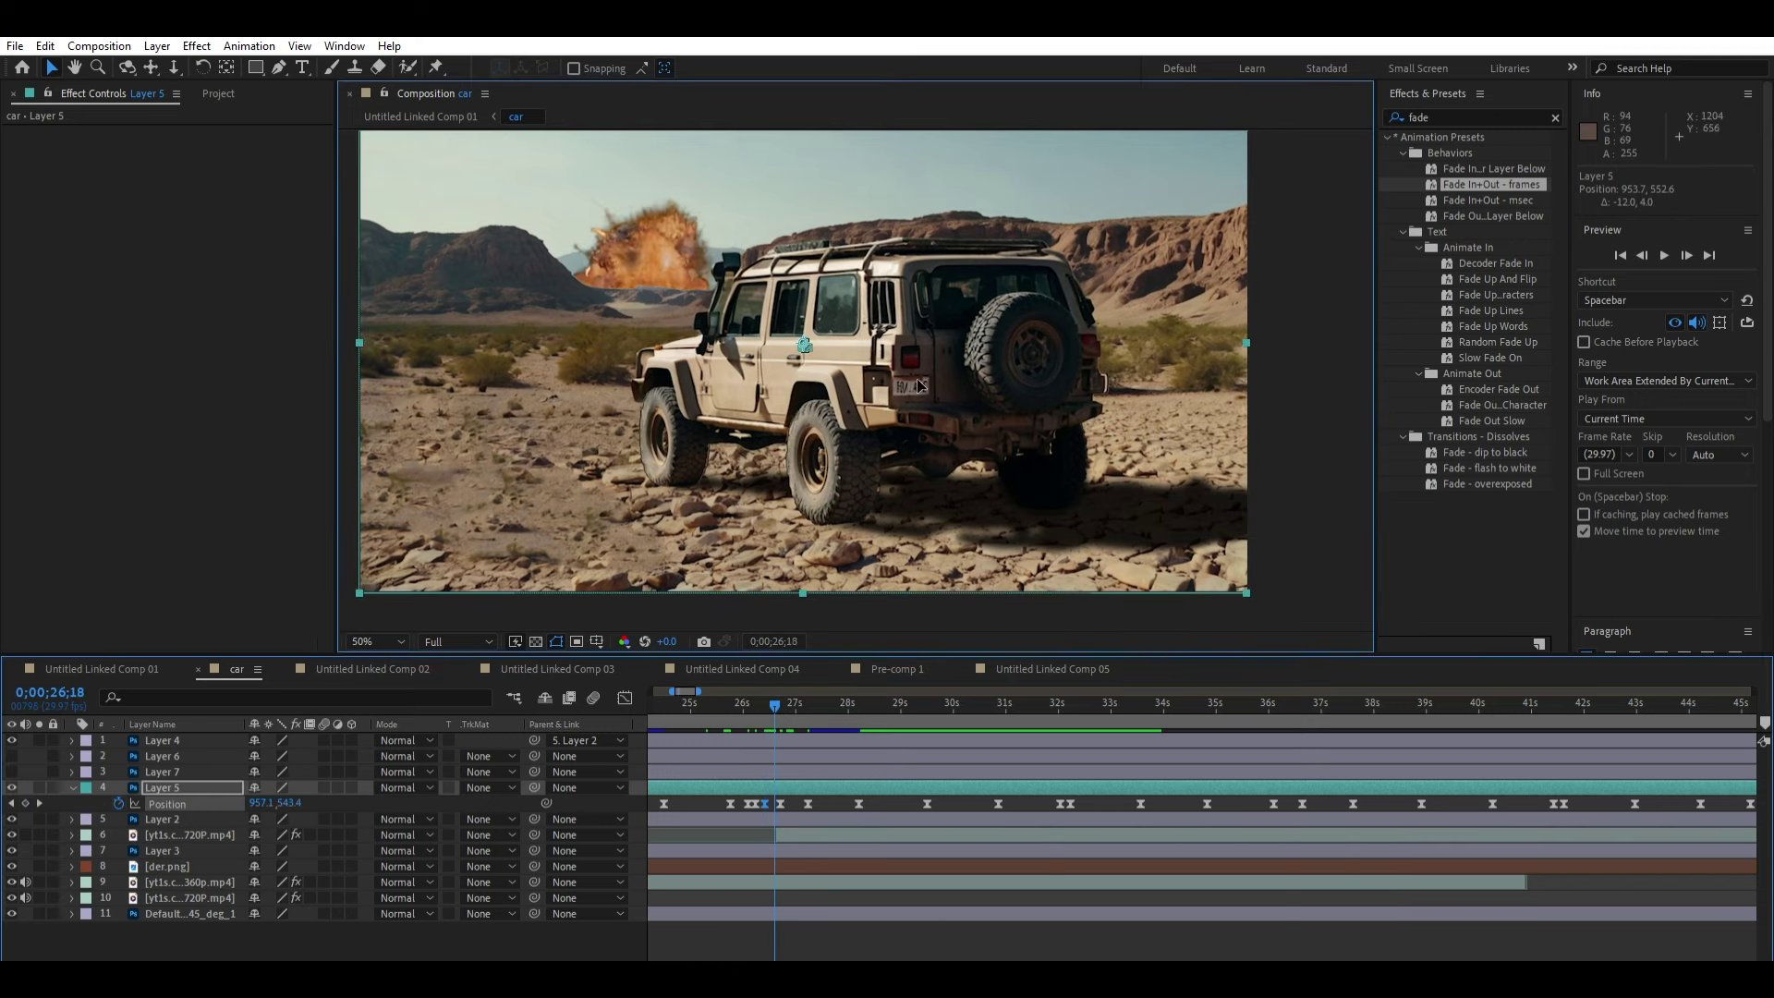
left_click_drag(776, 689, 787, 690)
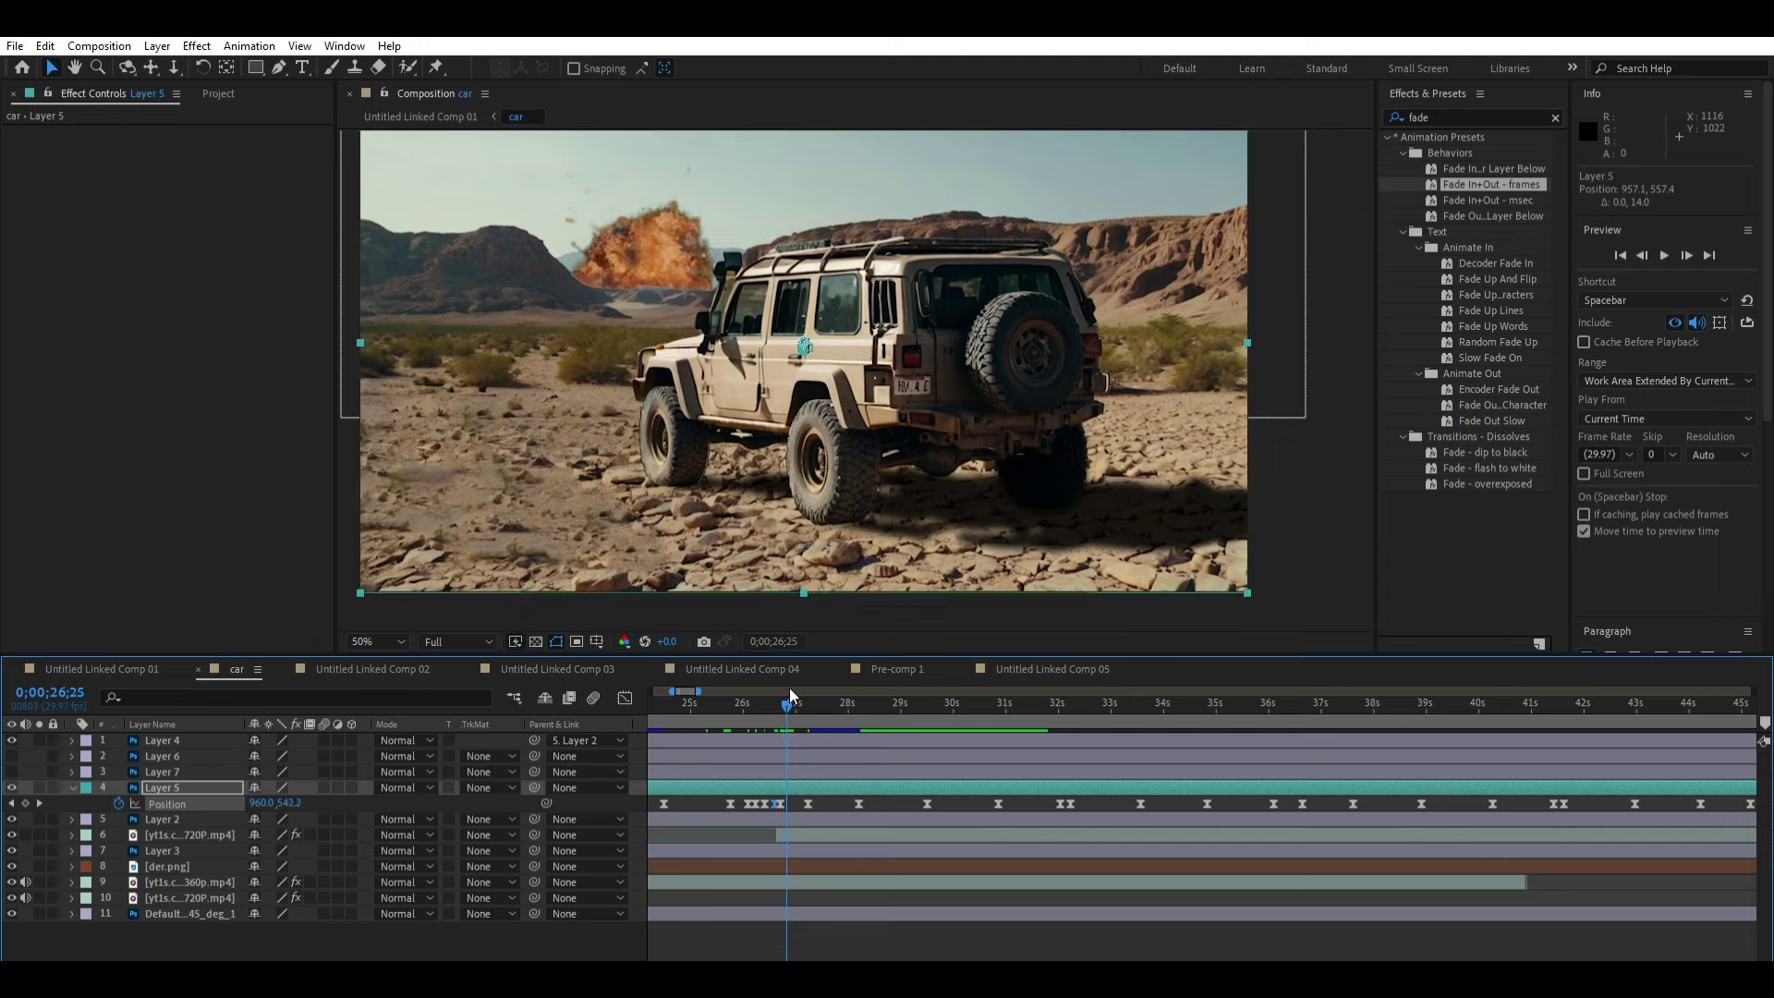
left_click(795, 690)
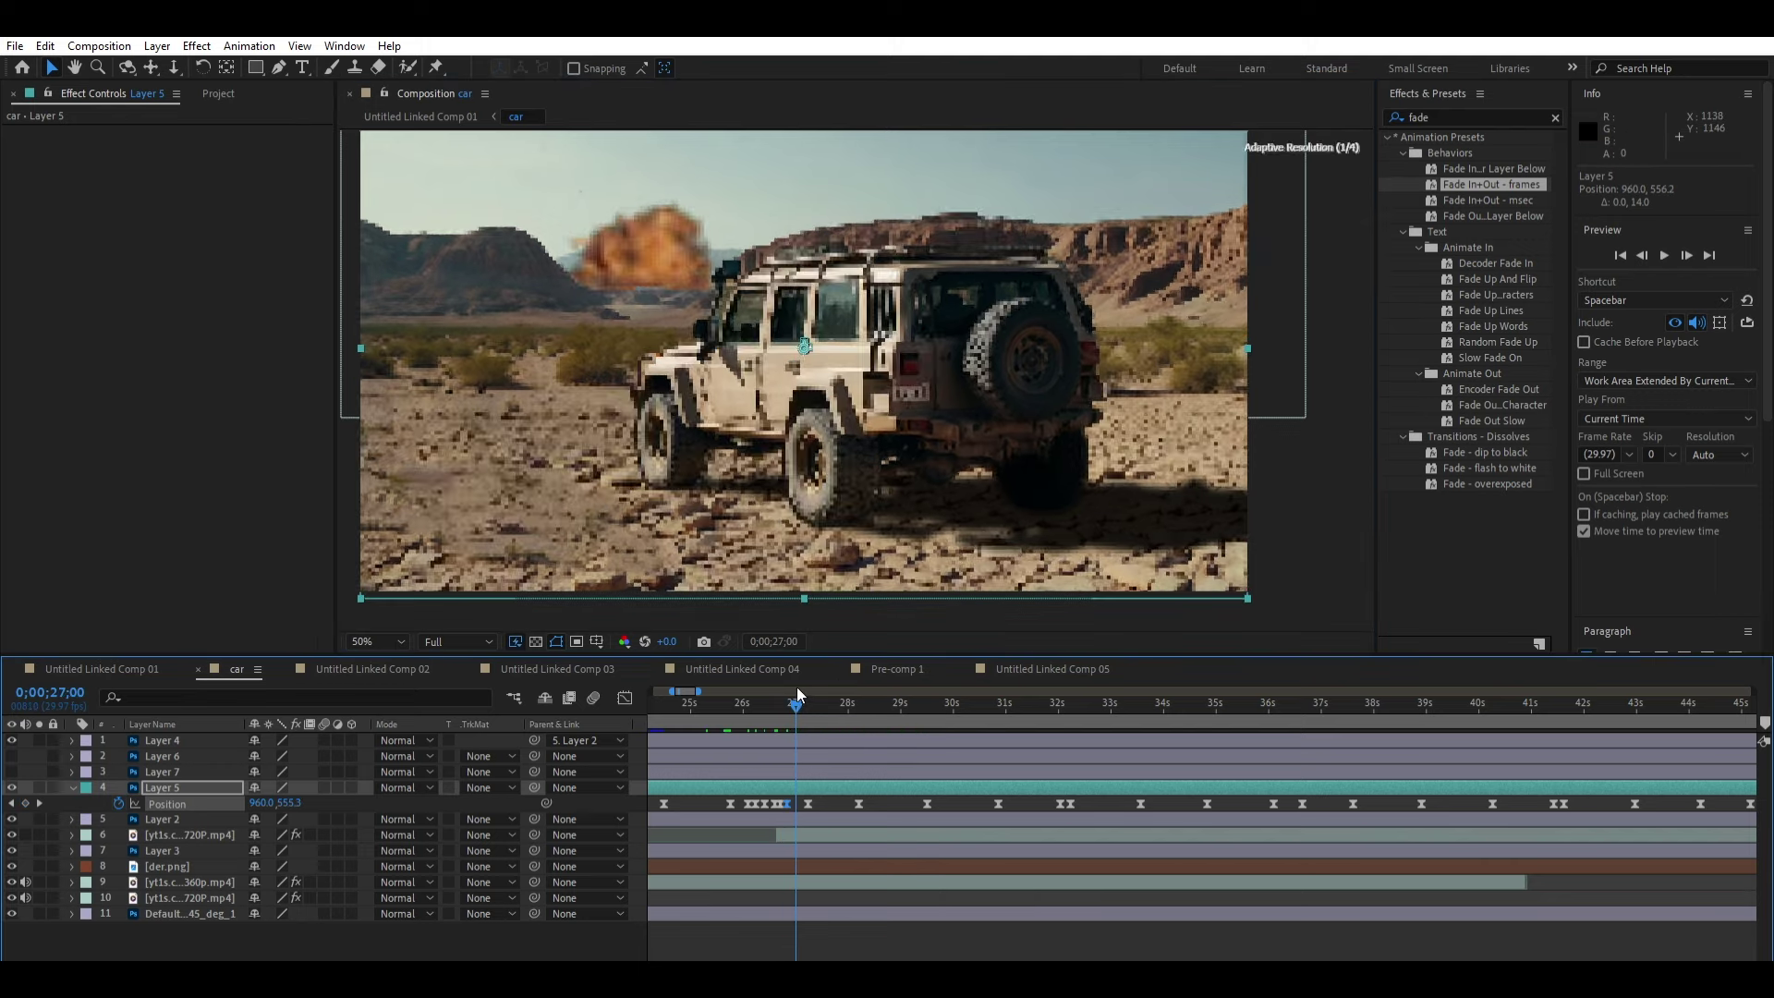
left_click_drag(914, 403, 915, 395)
Step: Preview the car shake and soften the 26;07 keyframe by shifting the car left
left_click_drag(739, 689, 757, 690)
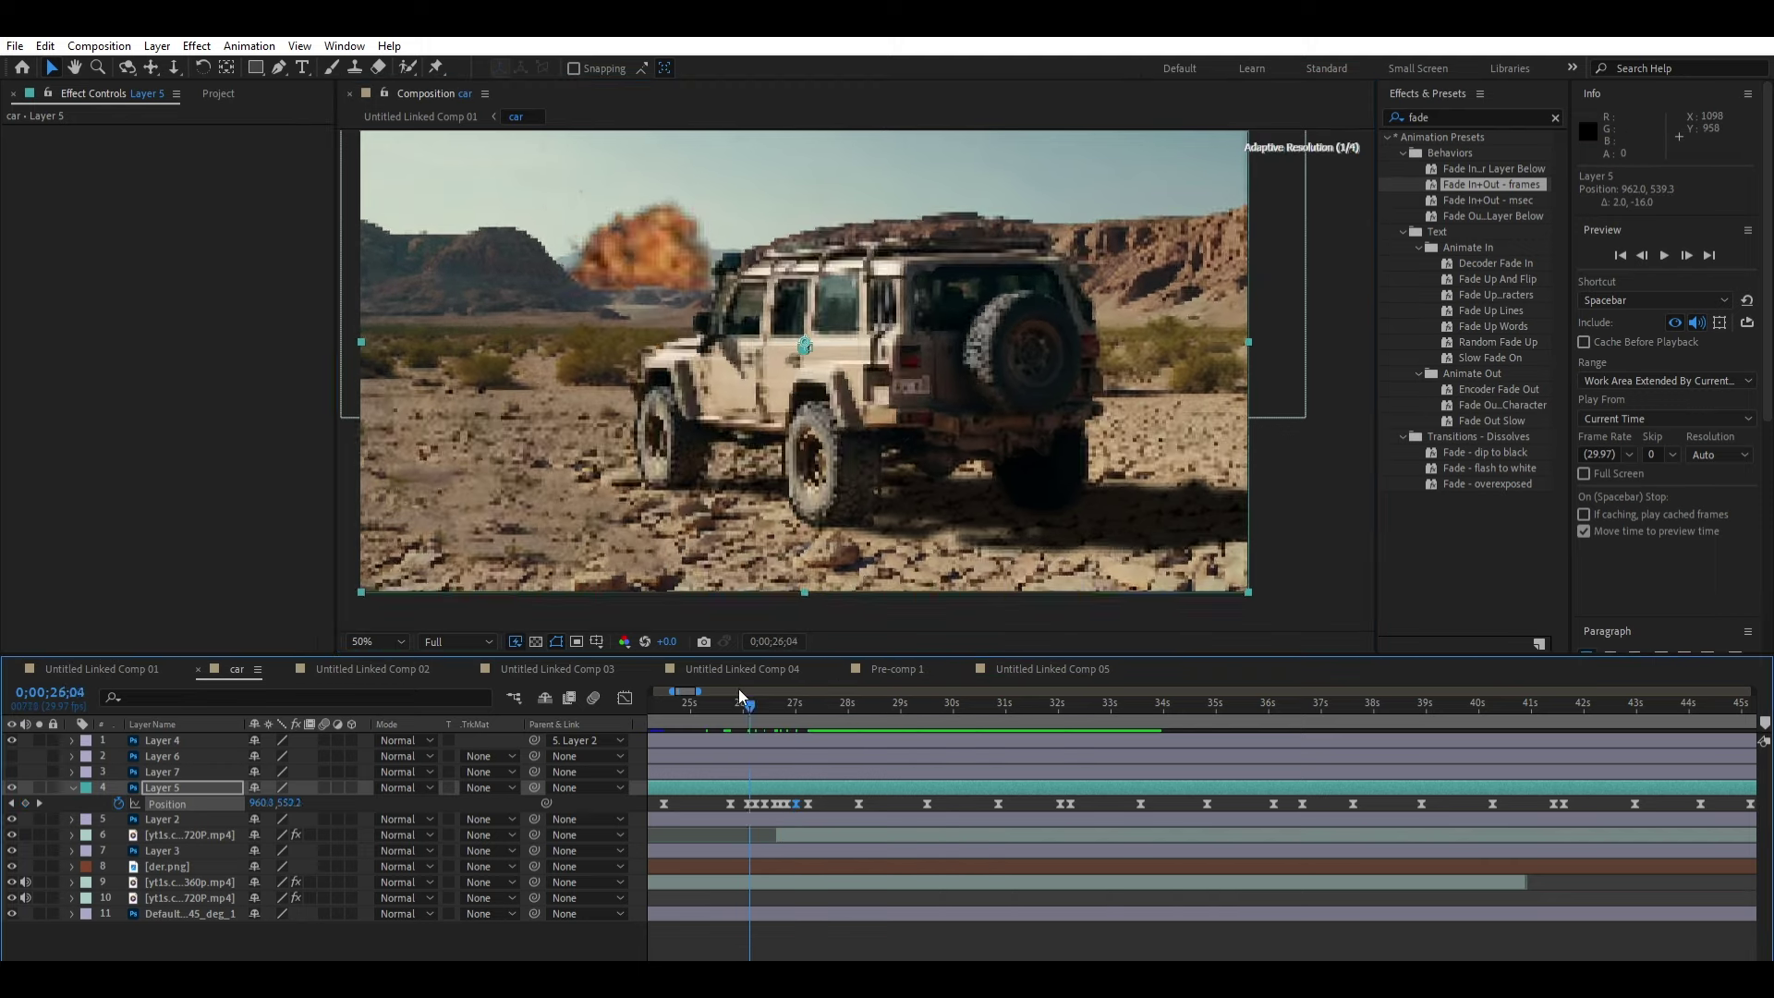
left_click(730, 696)
key("space")
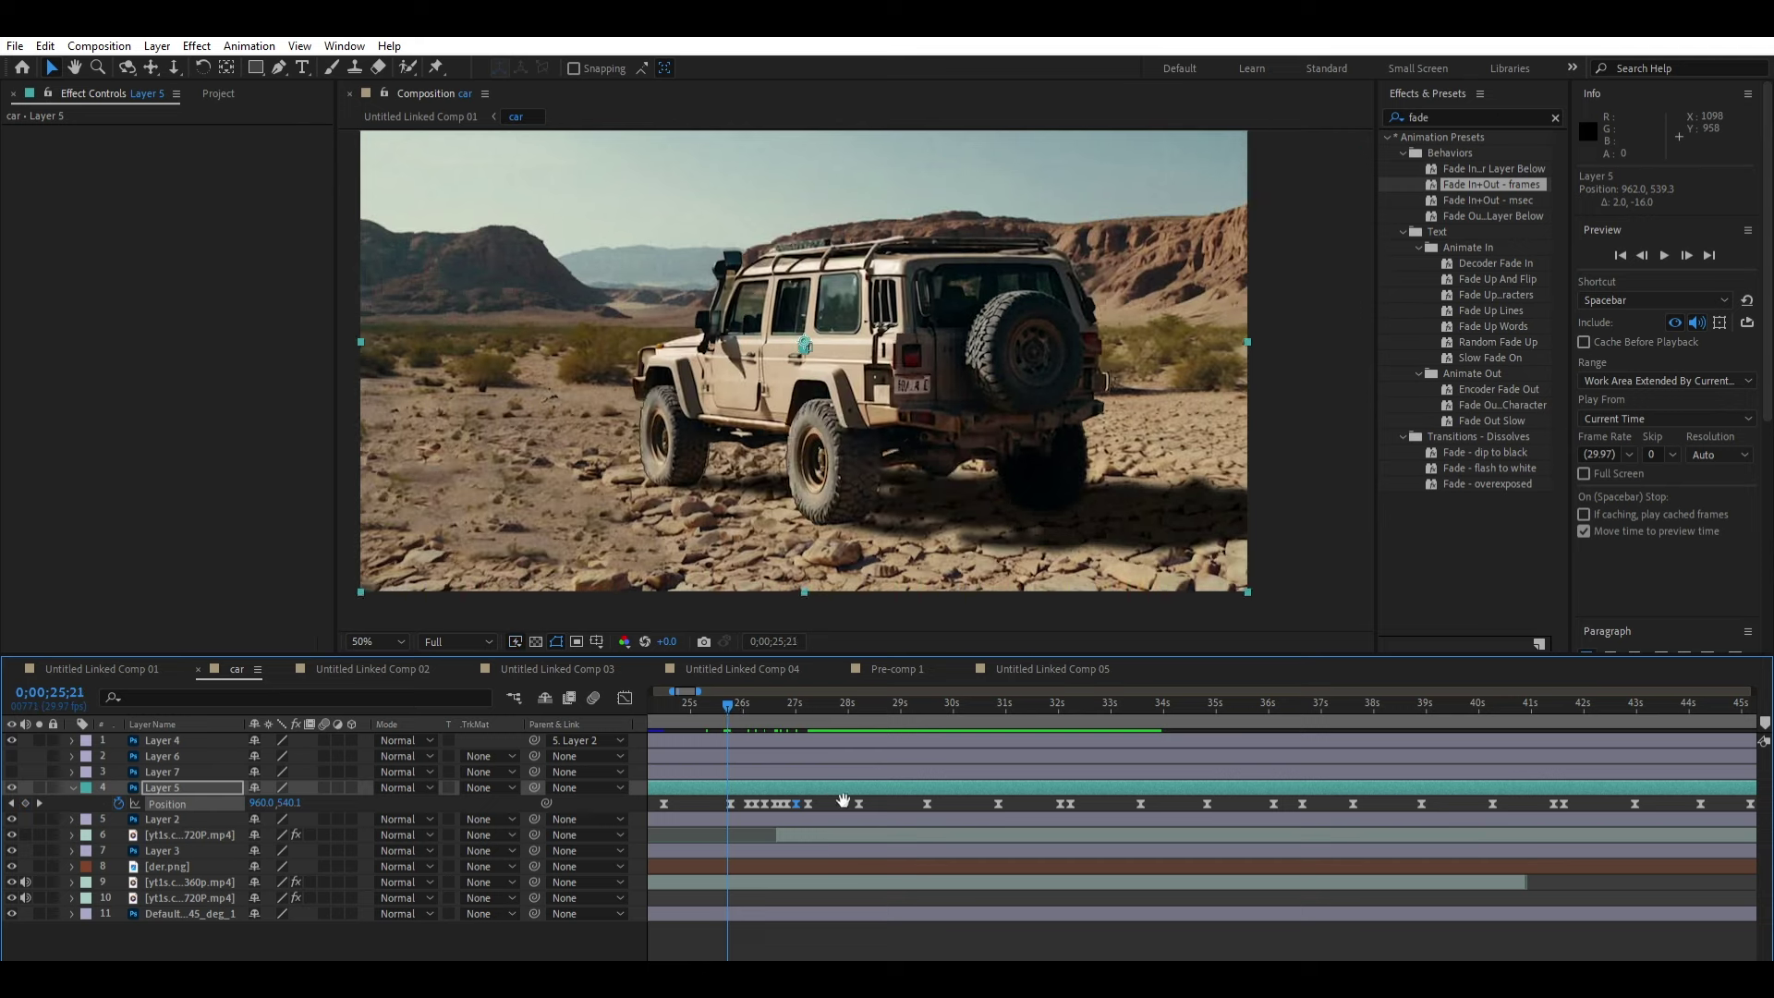
key("space")
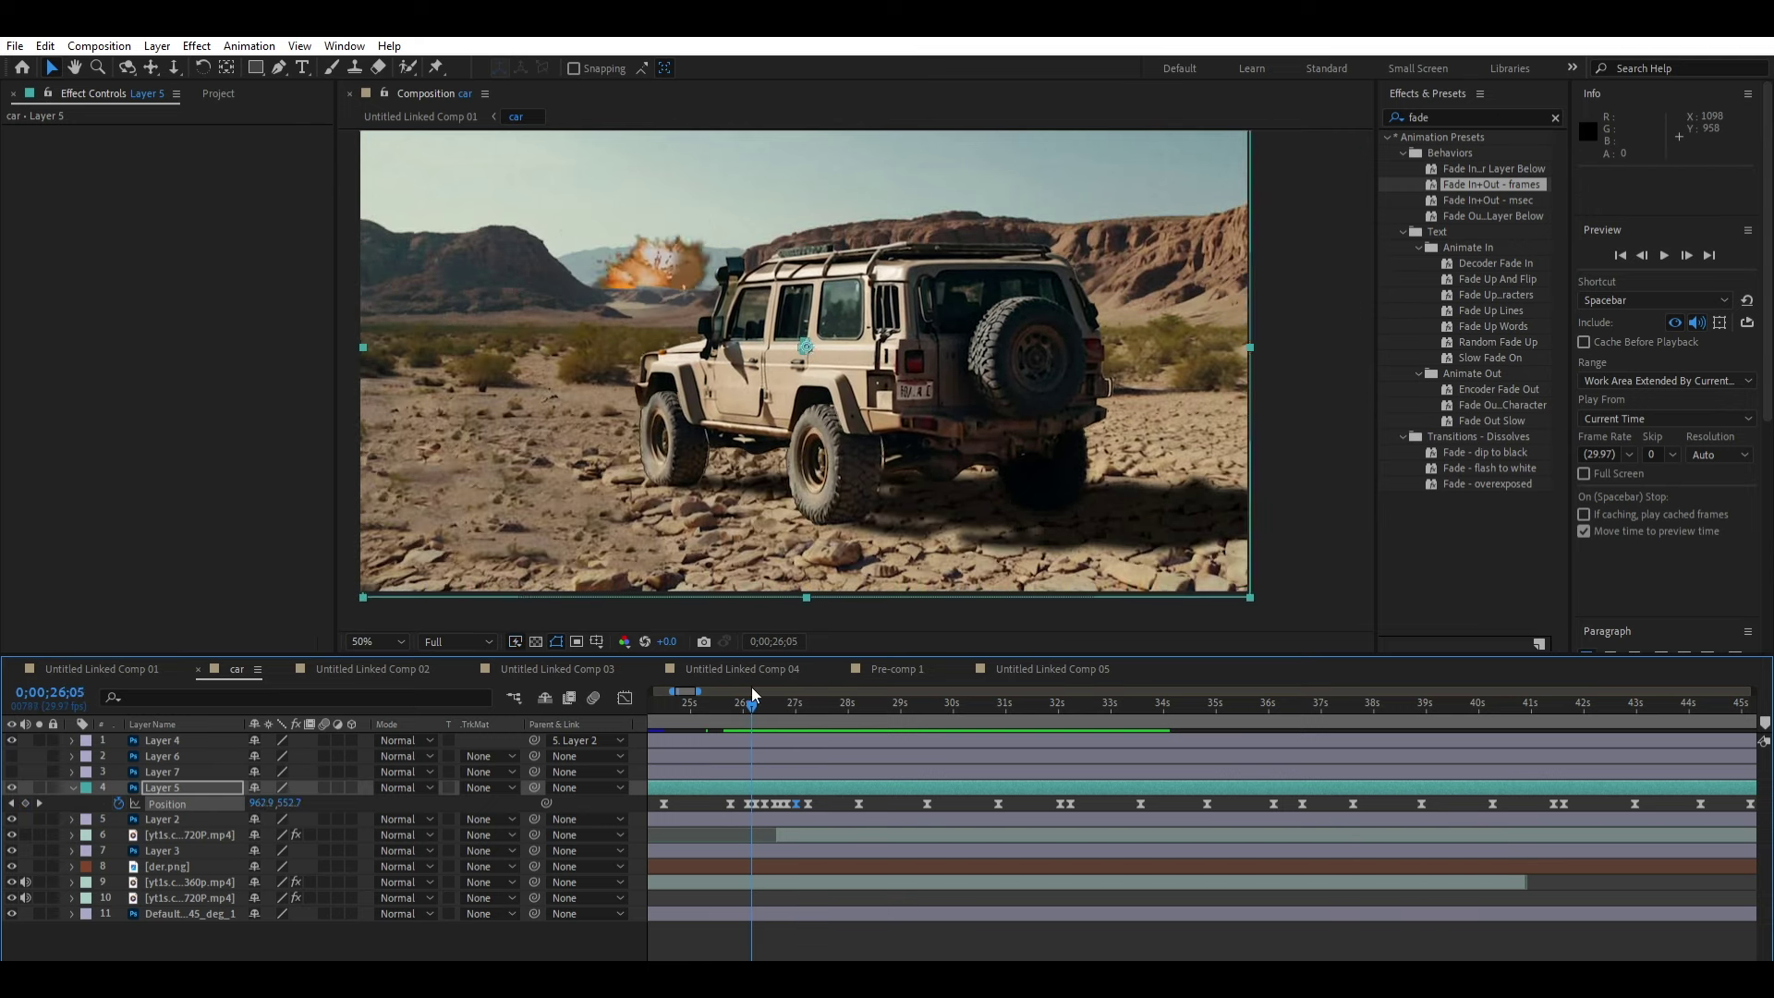
left_click_drag(918, 402, 913, 401)
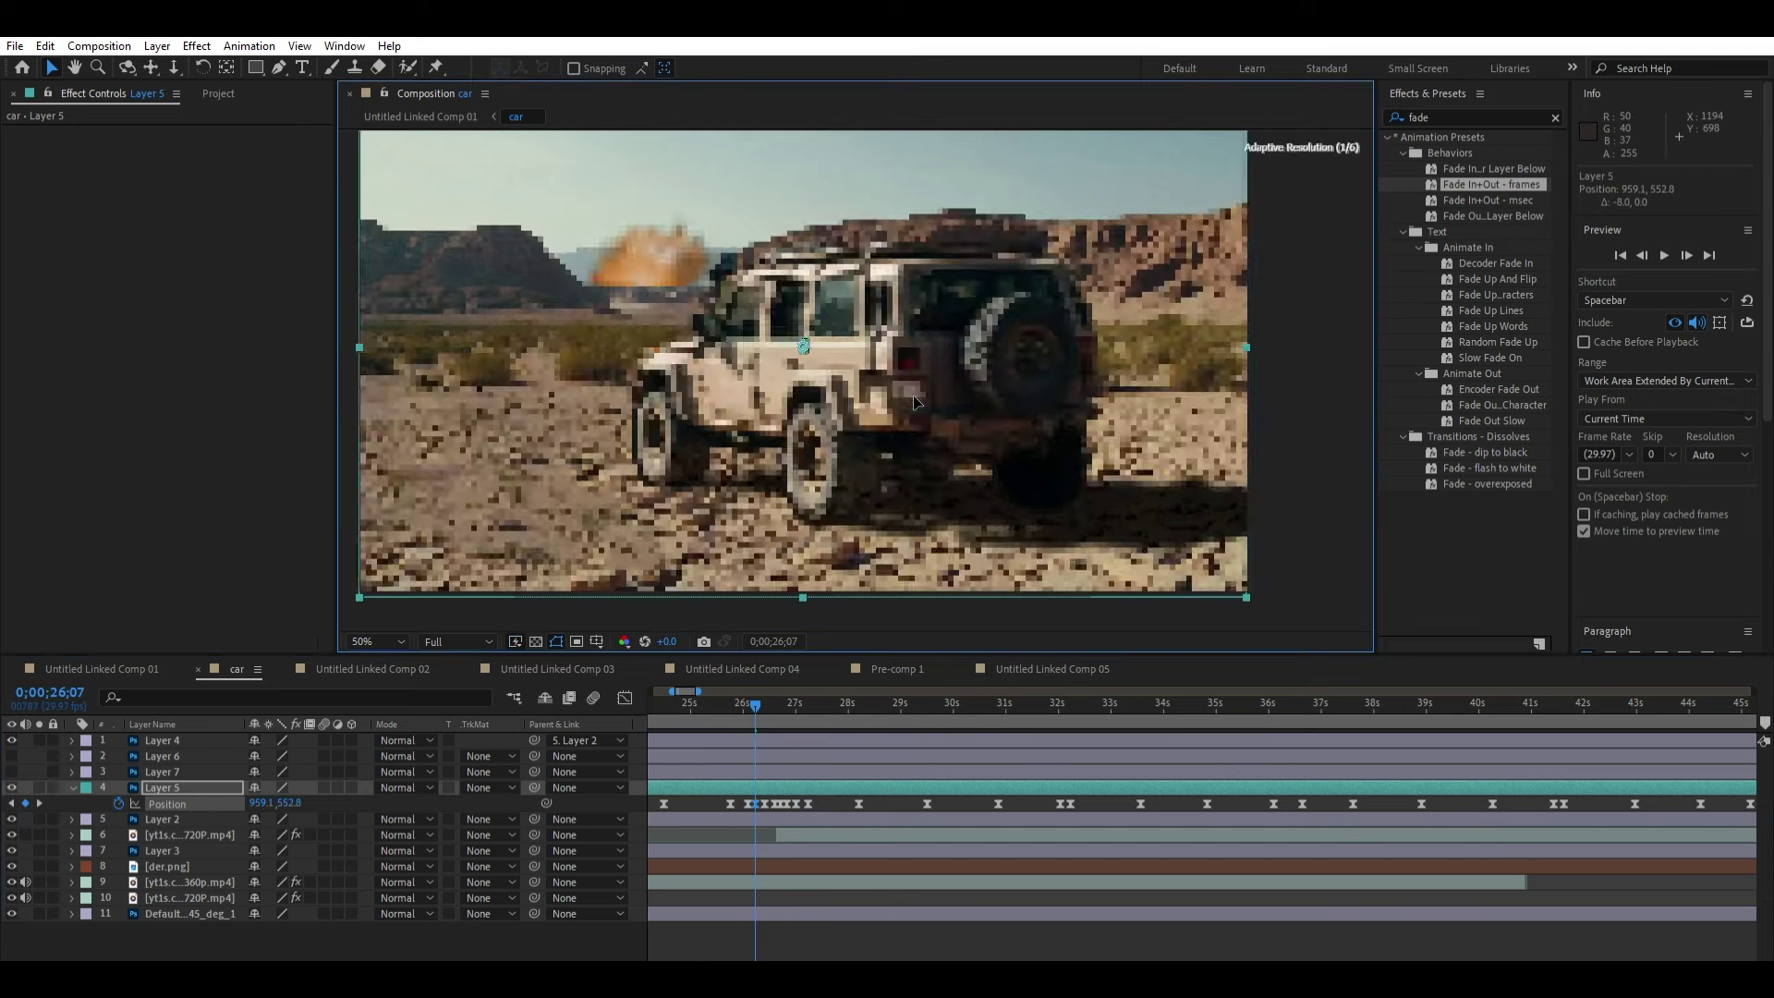
left_click(730, 697)
key("space")
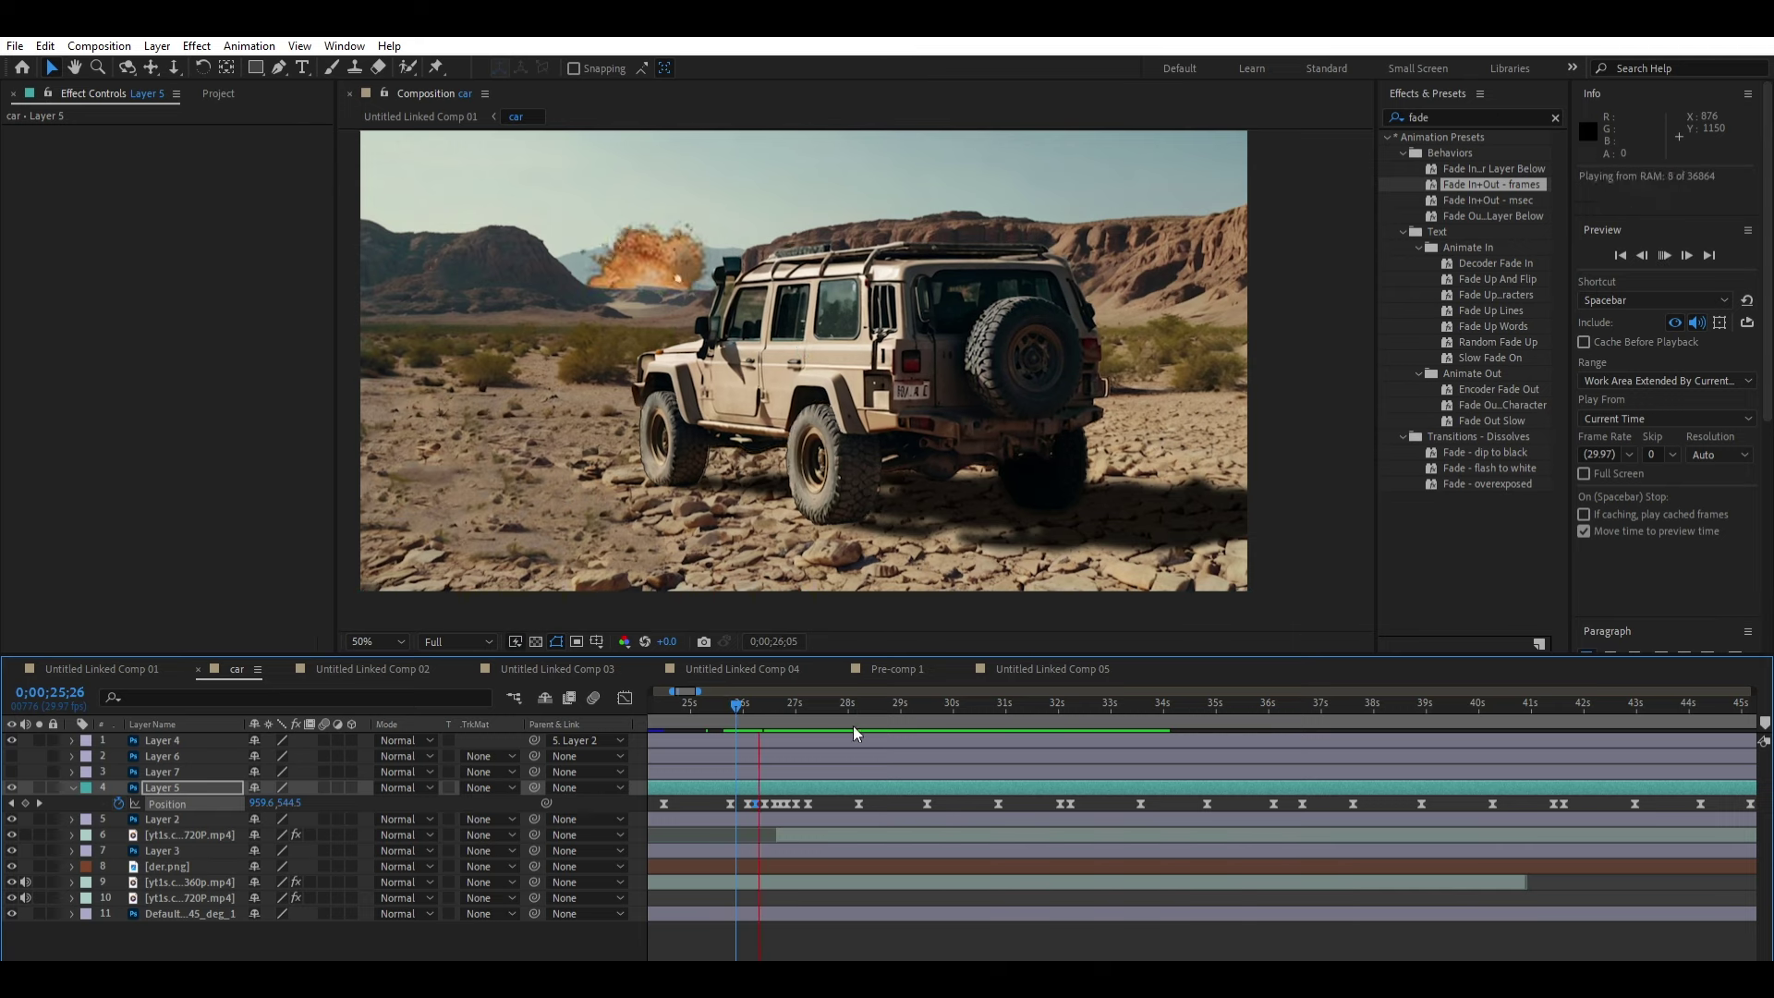
Step: Preview the shake, then key Layer 5 upward to 958.8, 533.6 at 26;03
left_click_drag(717, 702, 741, 702)
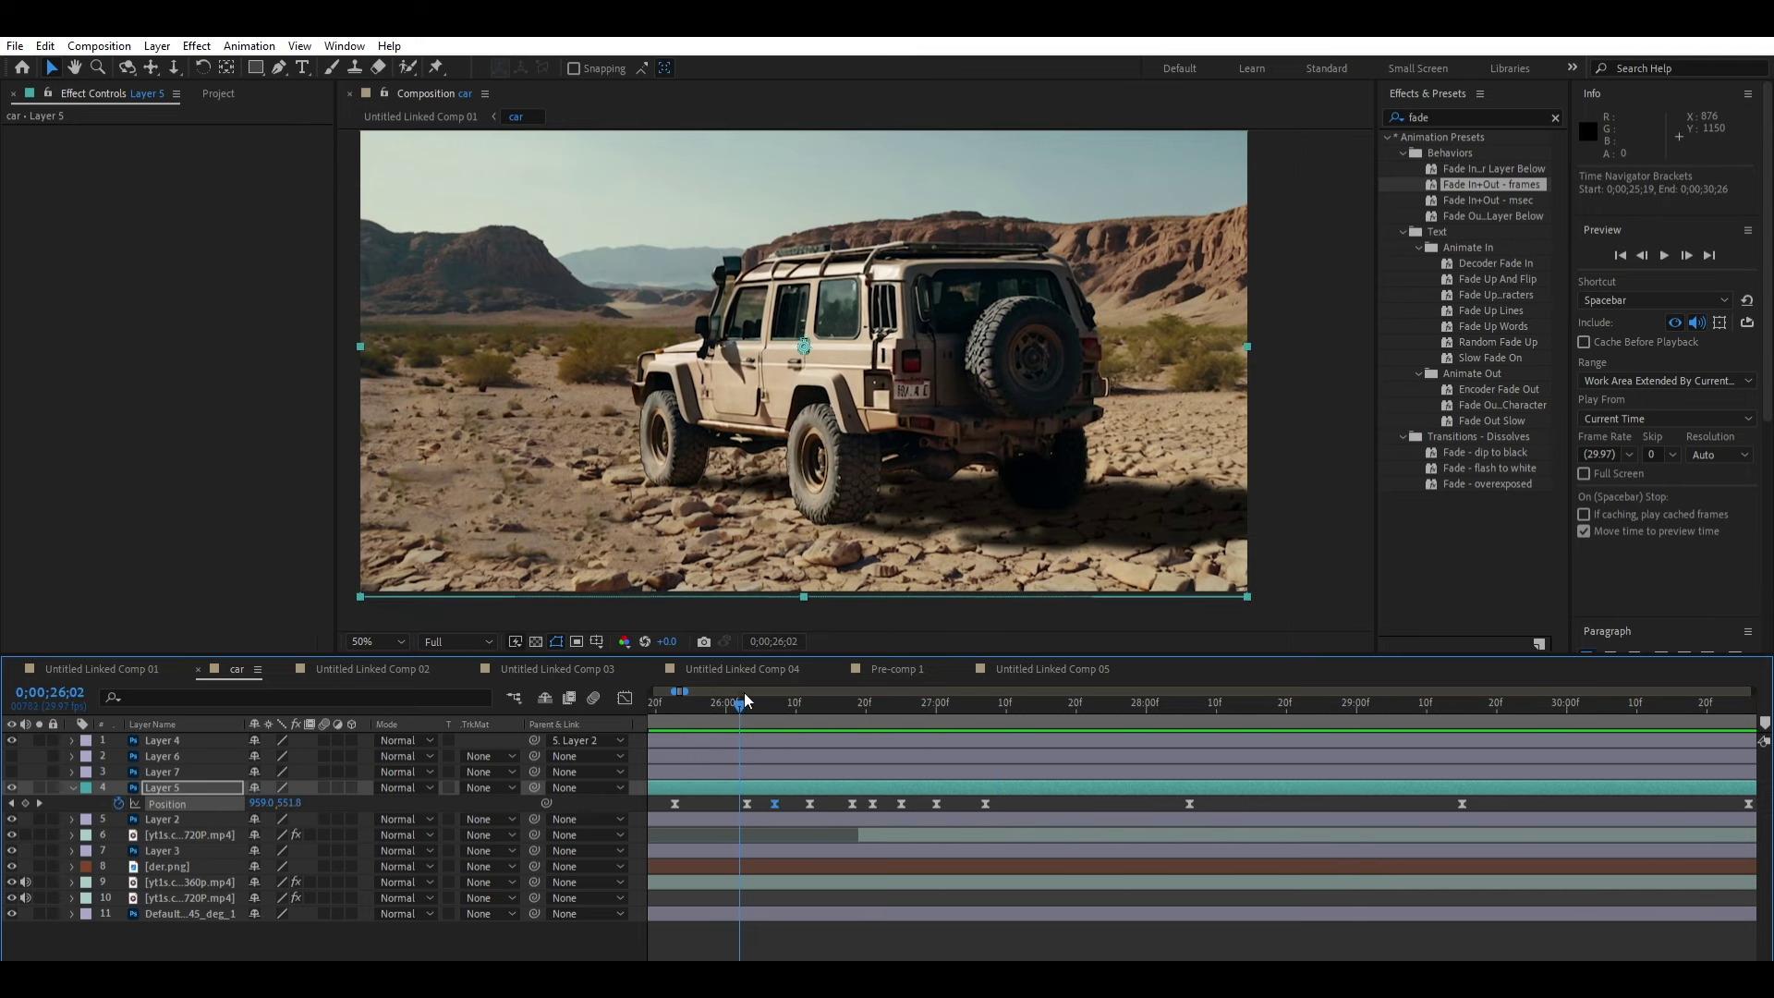
key("space")
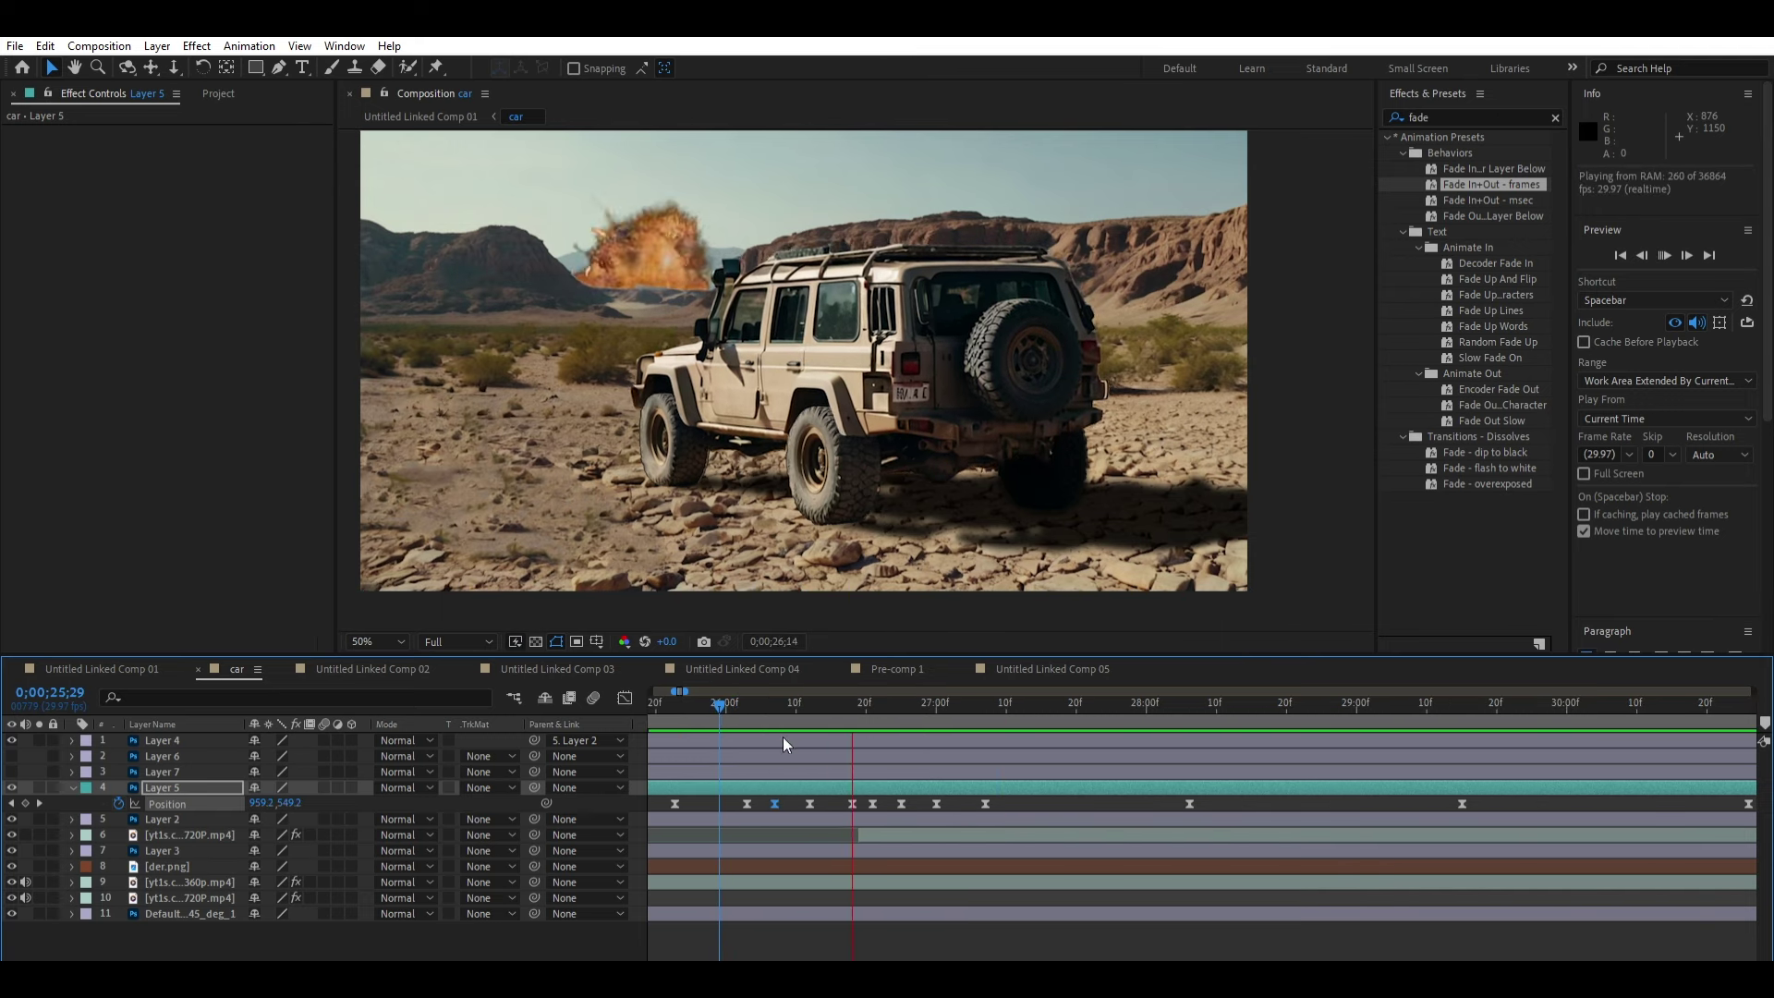
key("minus")
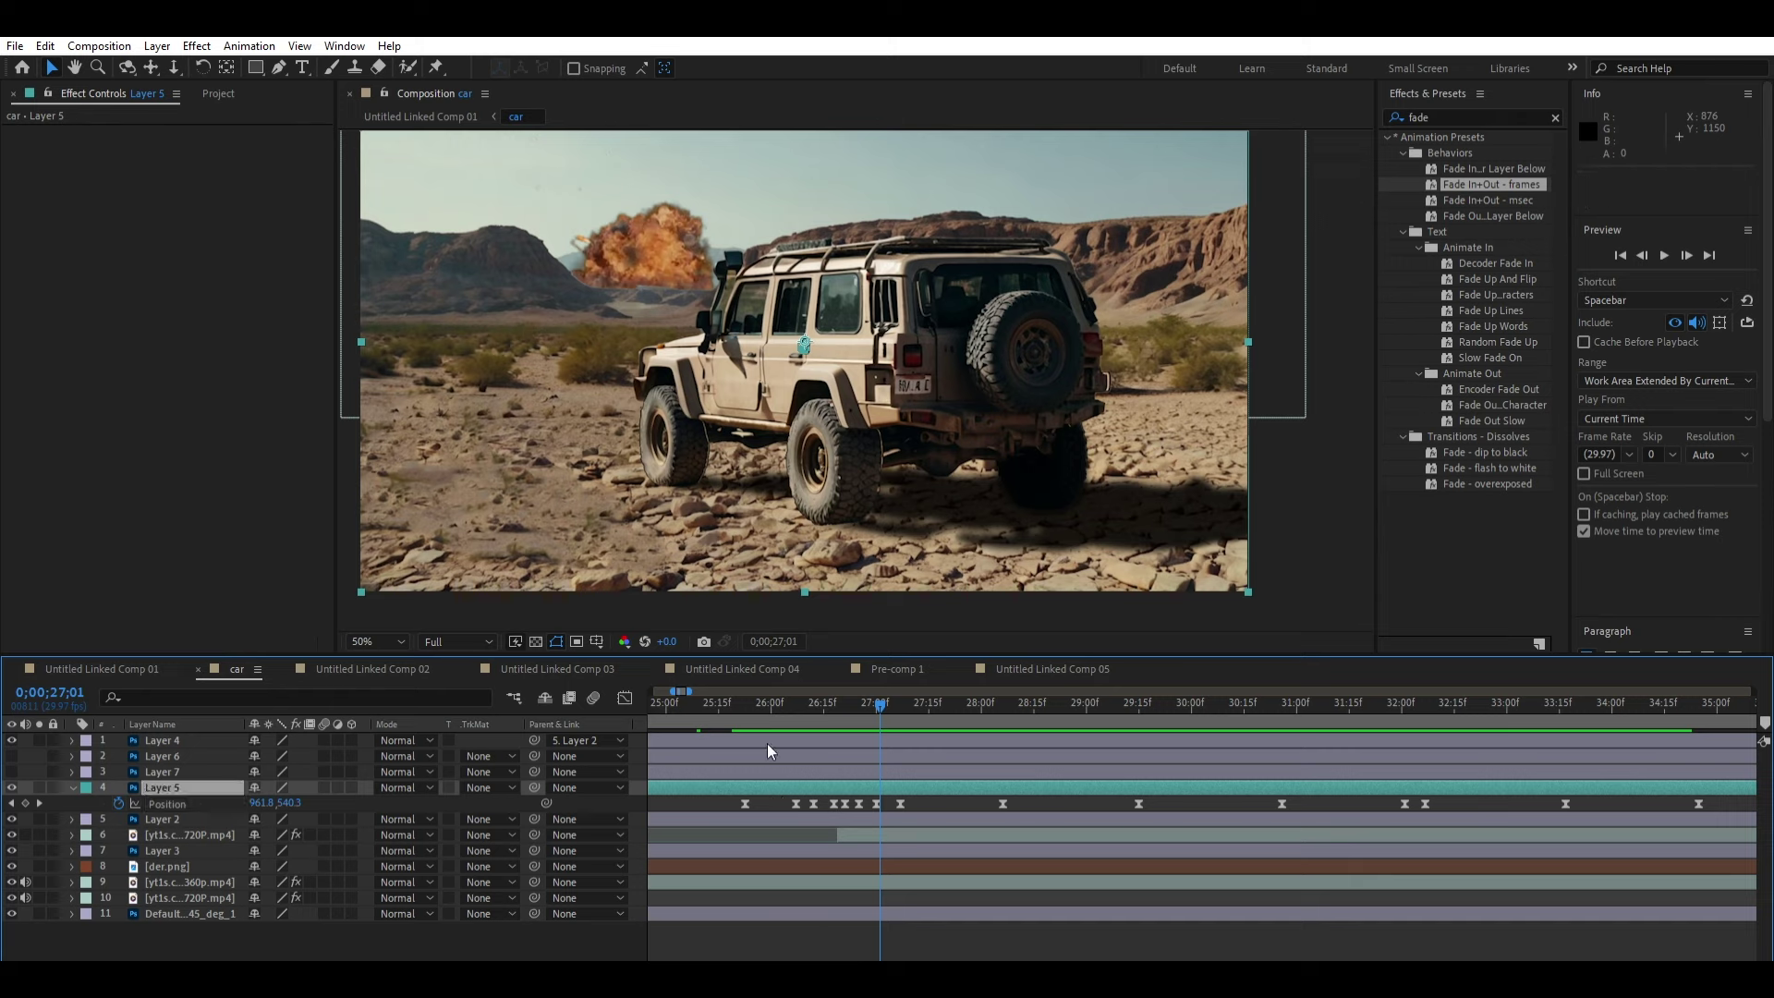
left_click(744, 703)
key("space")
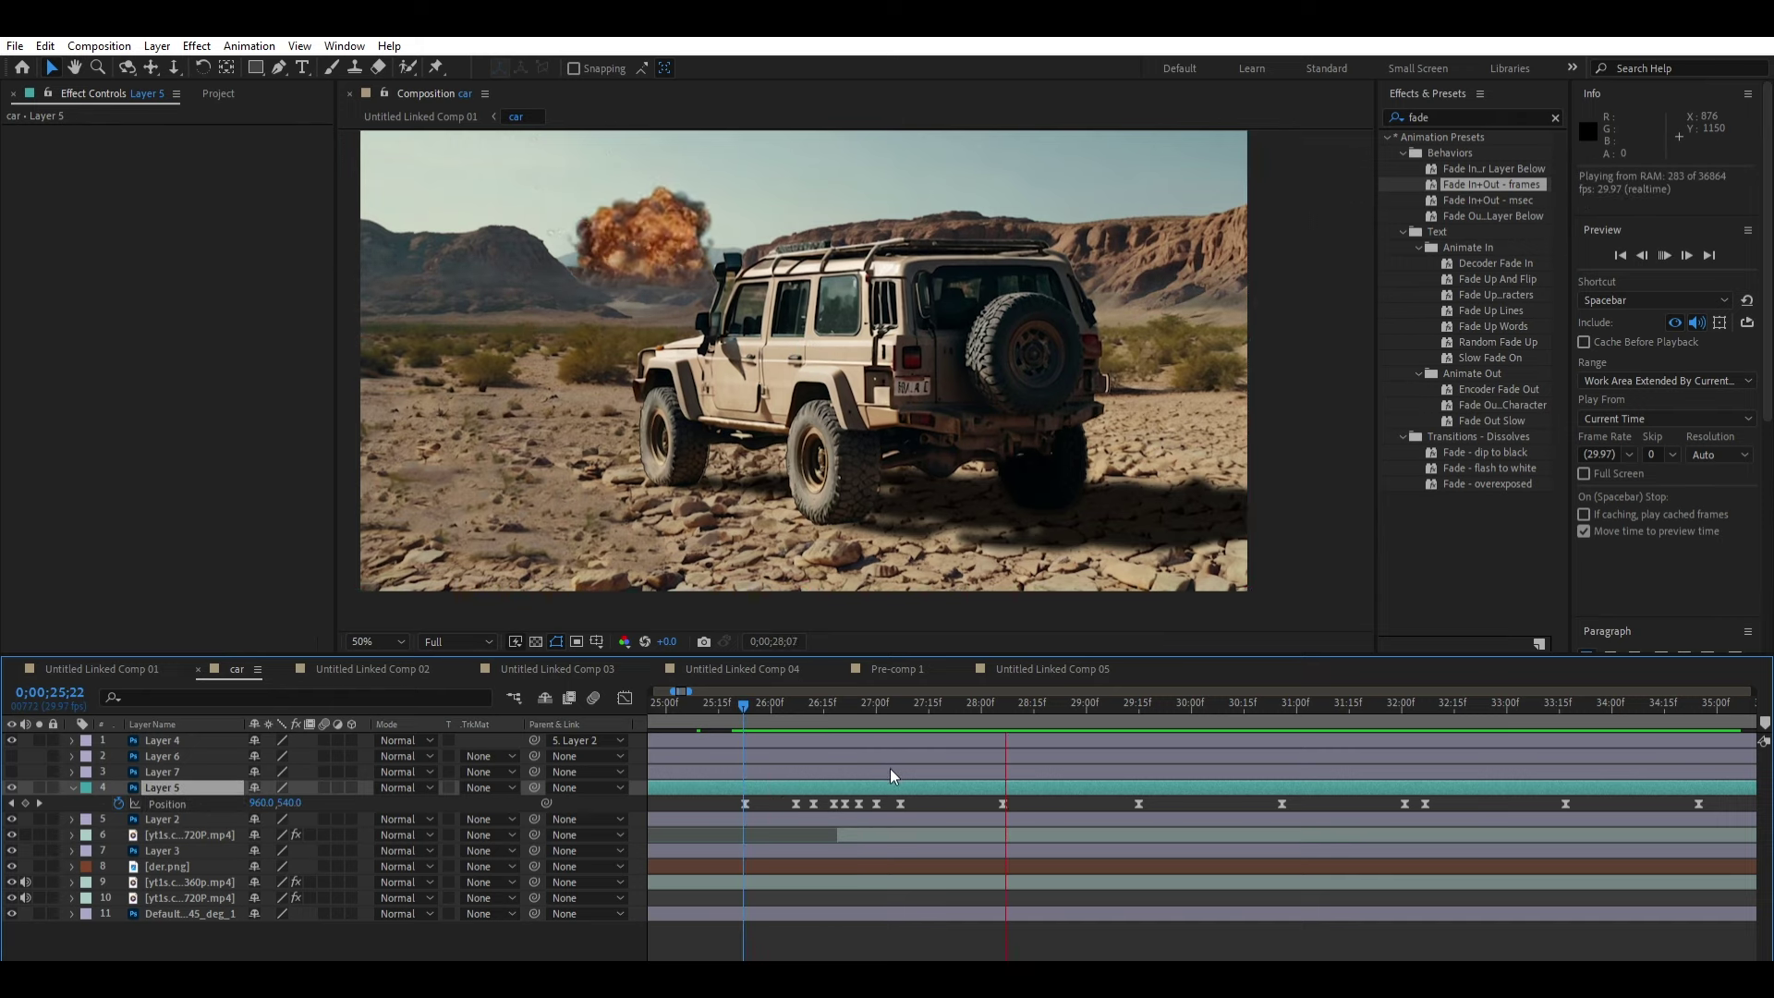
left_click(769, 691)
left_click_drag(769, 695, 782, 694)
left_click_drag(893, 403, 892, 395)
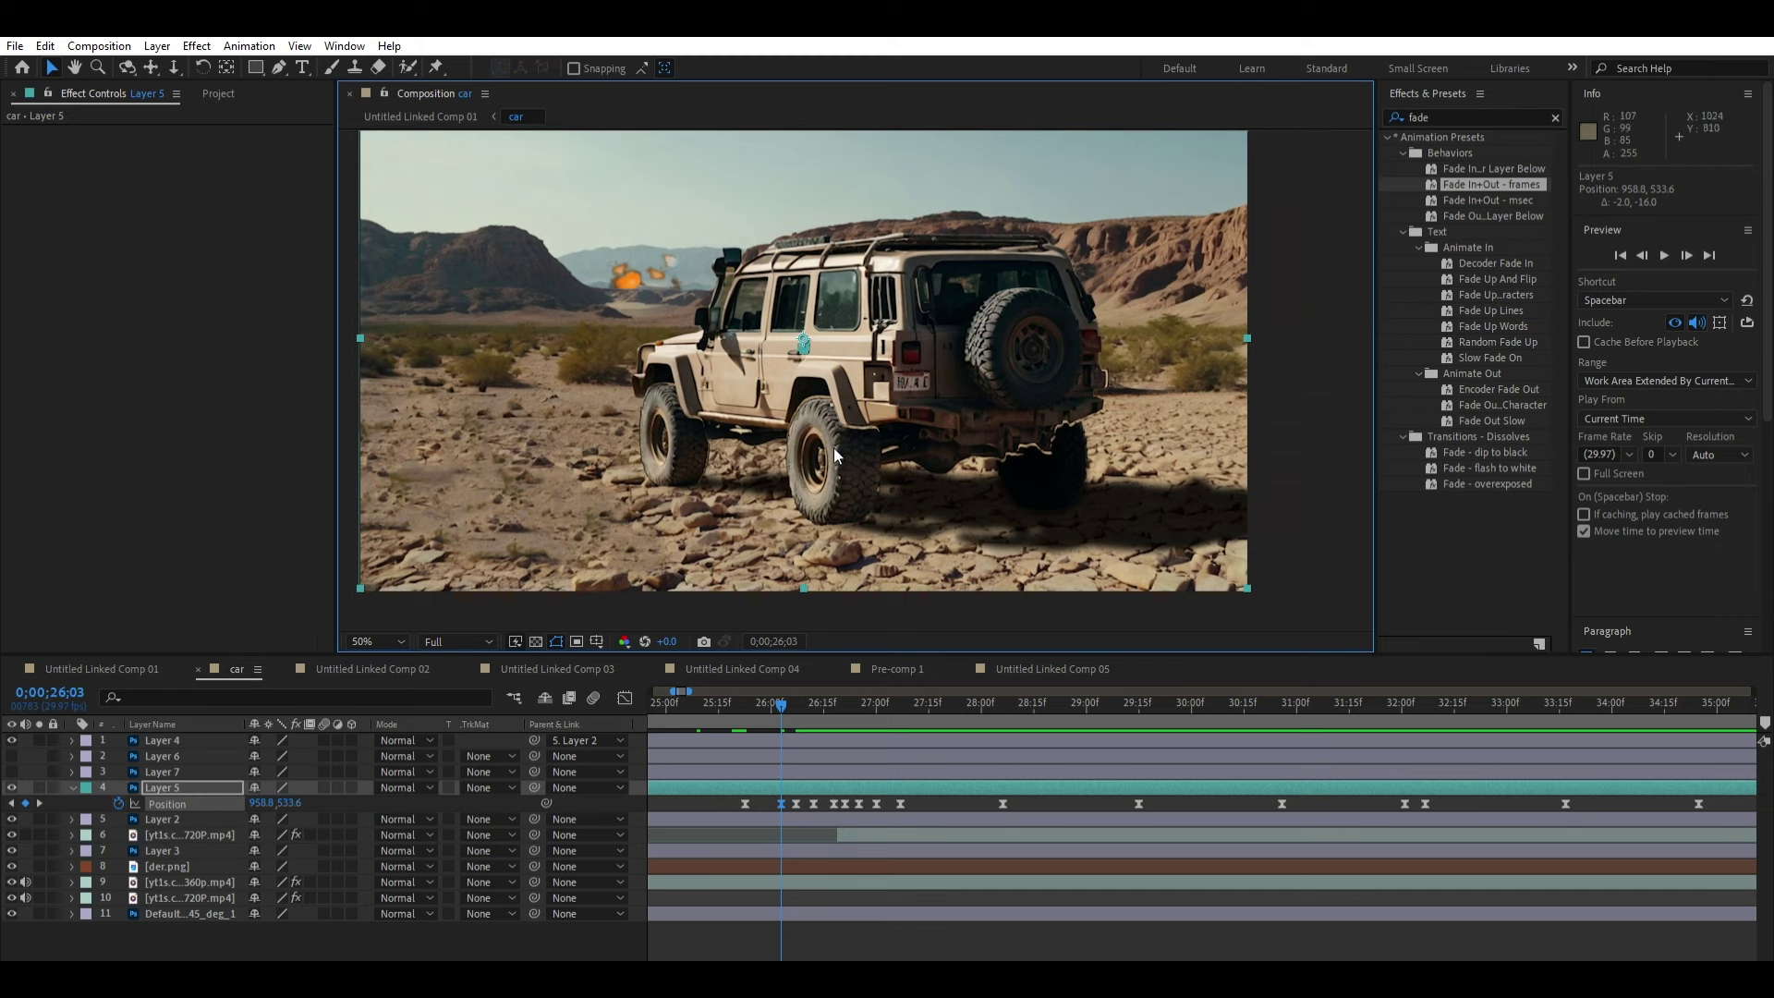
left_click(851, 543)
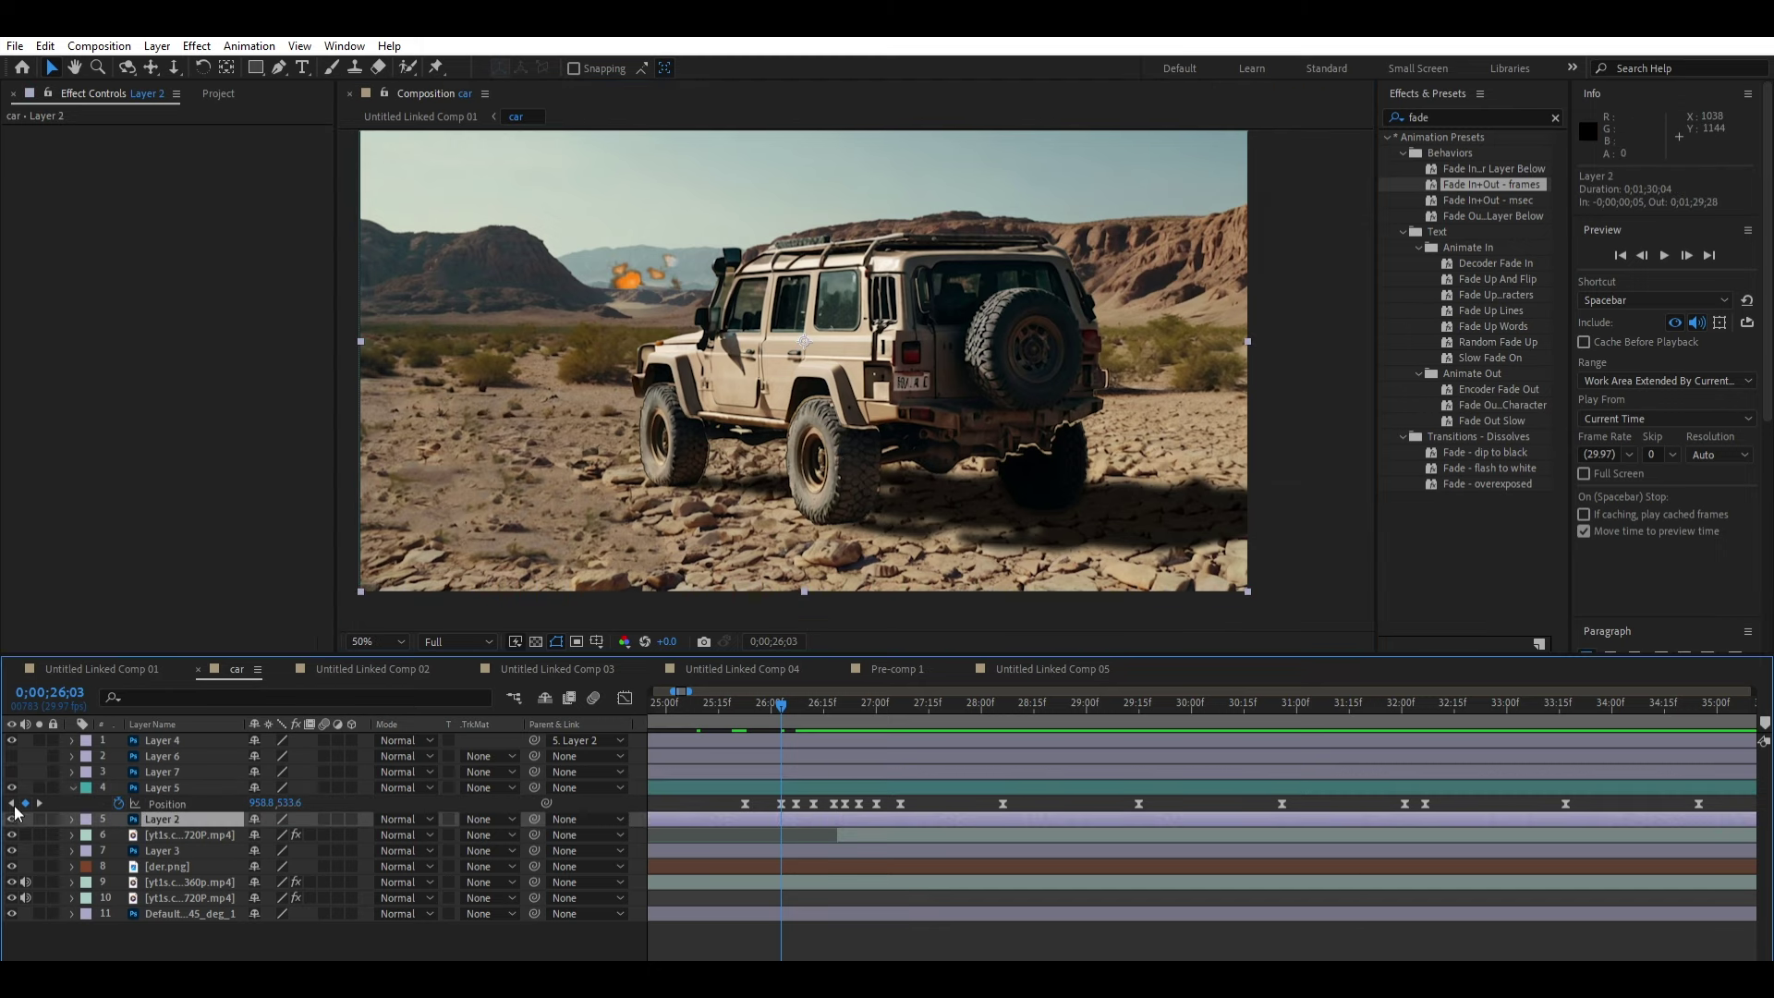
Step: Key Layer 2 up 12 pixels to 960, 528 and paste 960, 540 at 26;07
key("p")
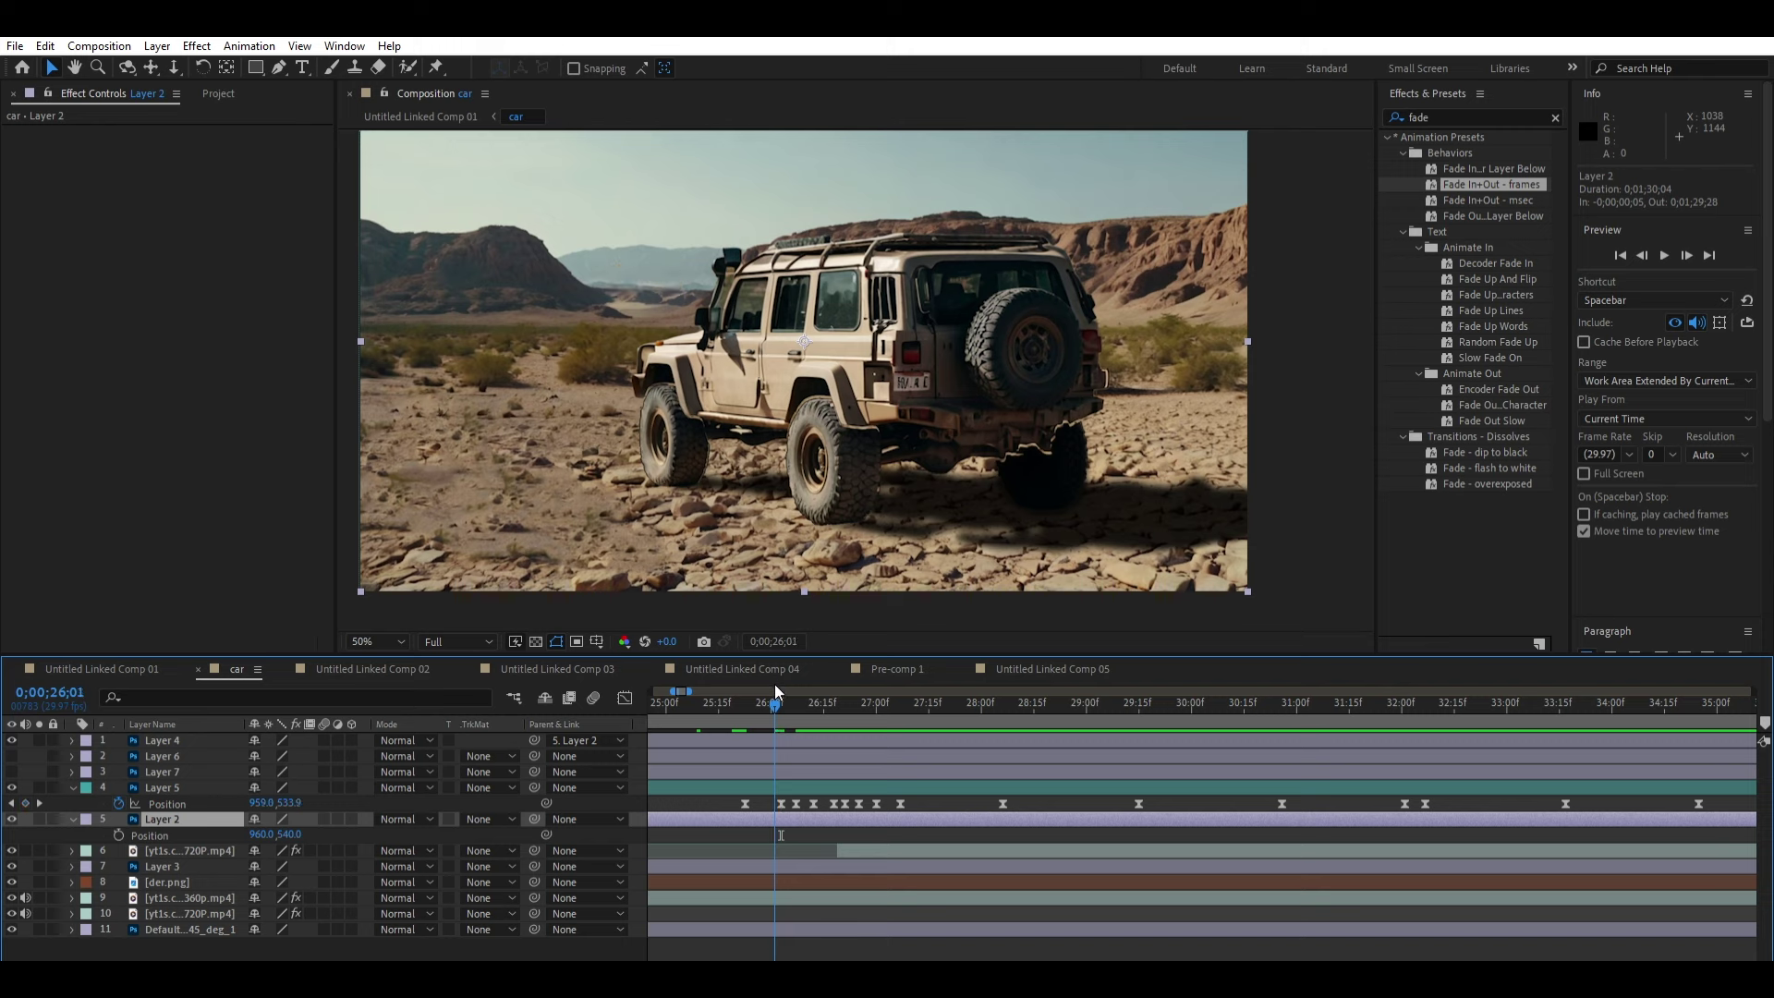
left_click_drag(776, 691, 781, 692)
left_click_drag(853, 478, 853, 472)
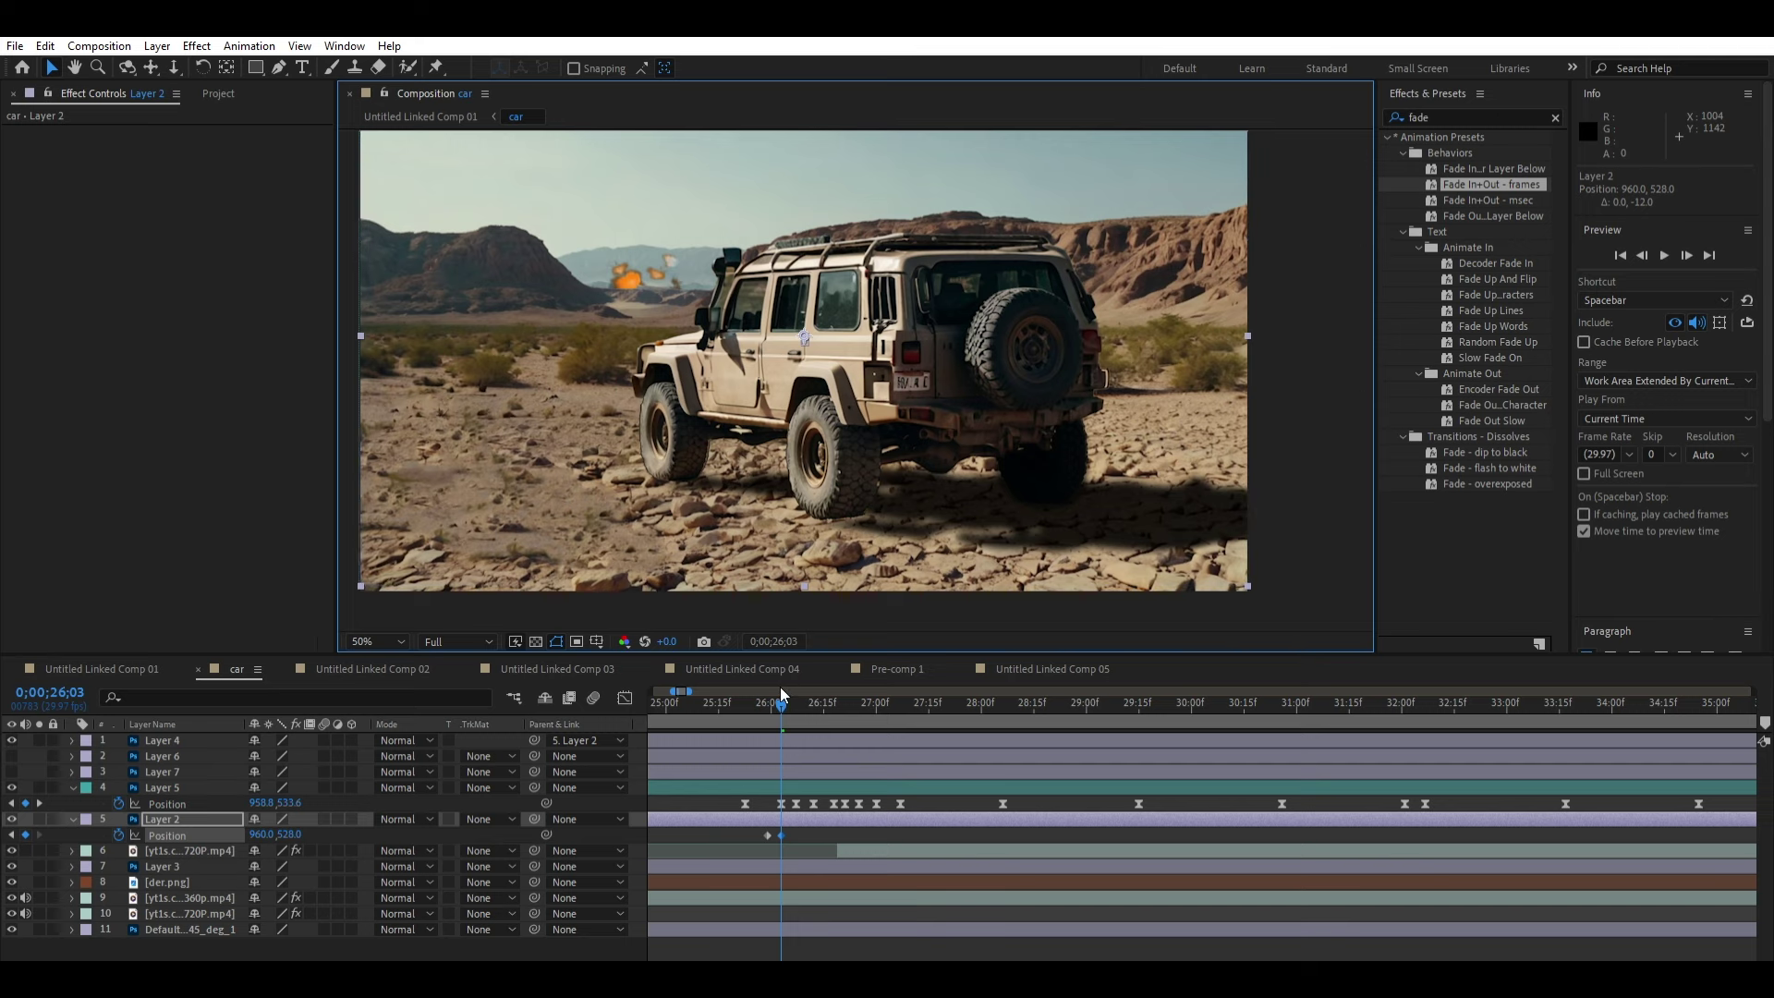
left_click_drag(781, 692, 796, 691)
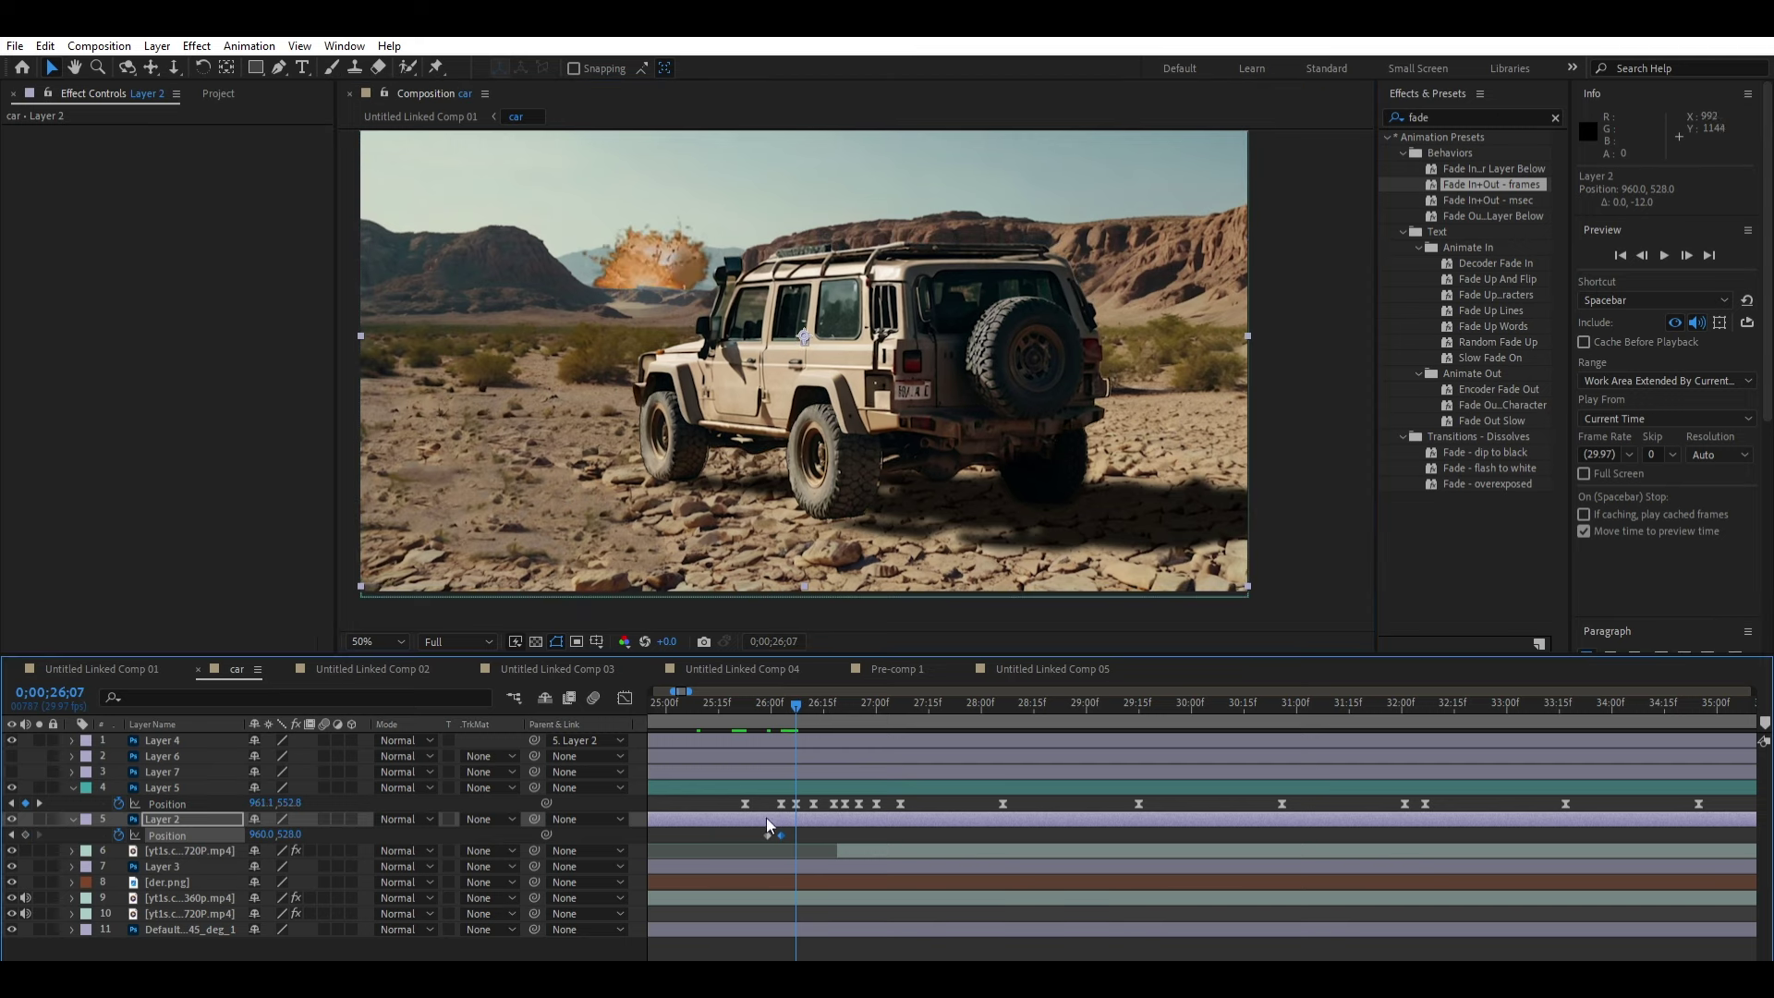
key("ctrl+v")
Step: Preview both shakes from 26;00 with the timeline zoomed in
left_click(760, 695)
key("space")
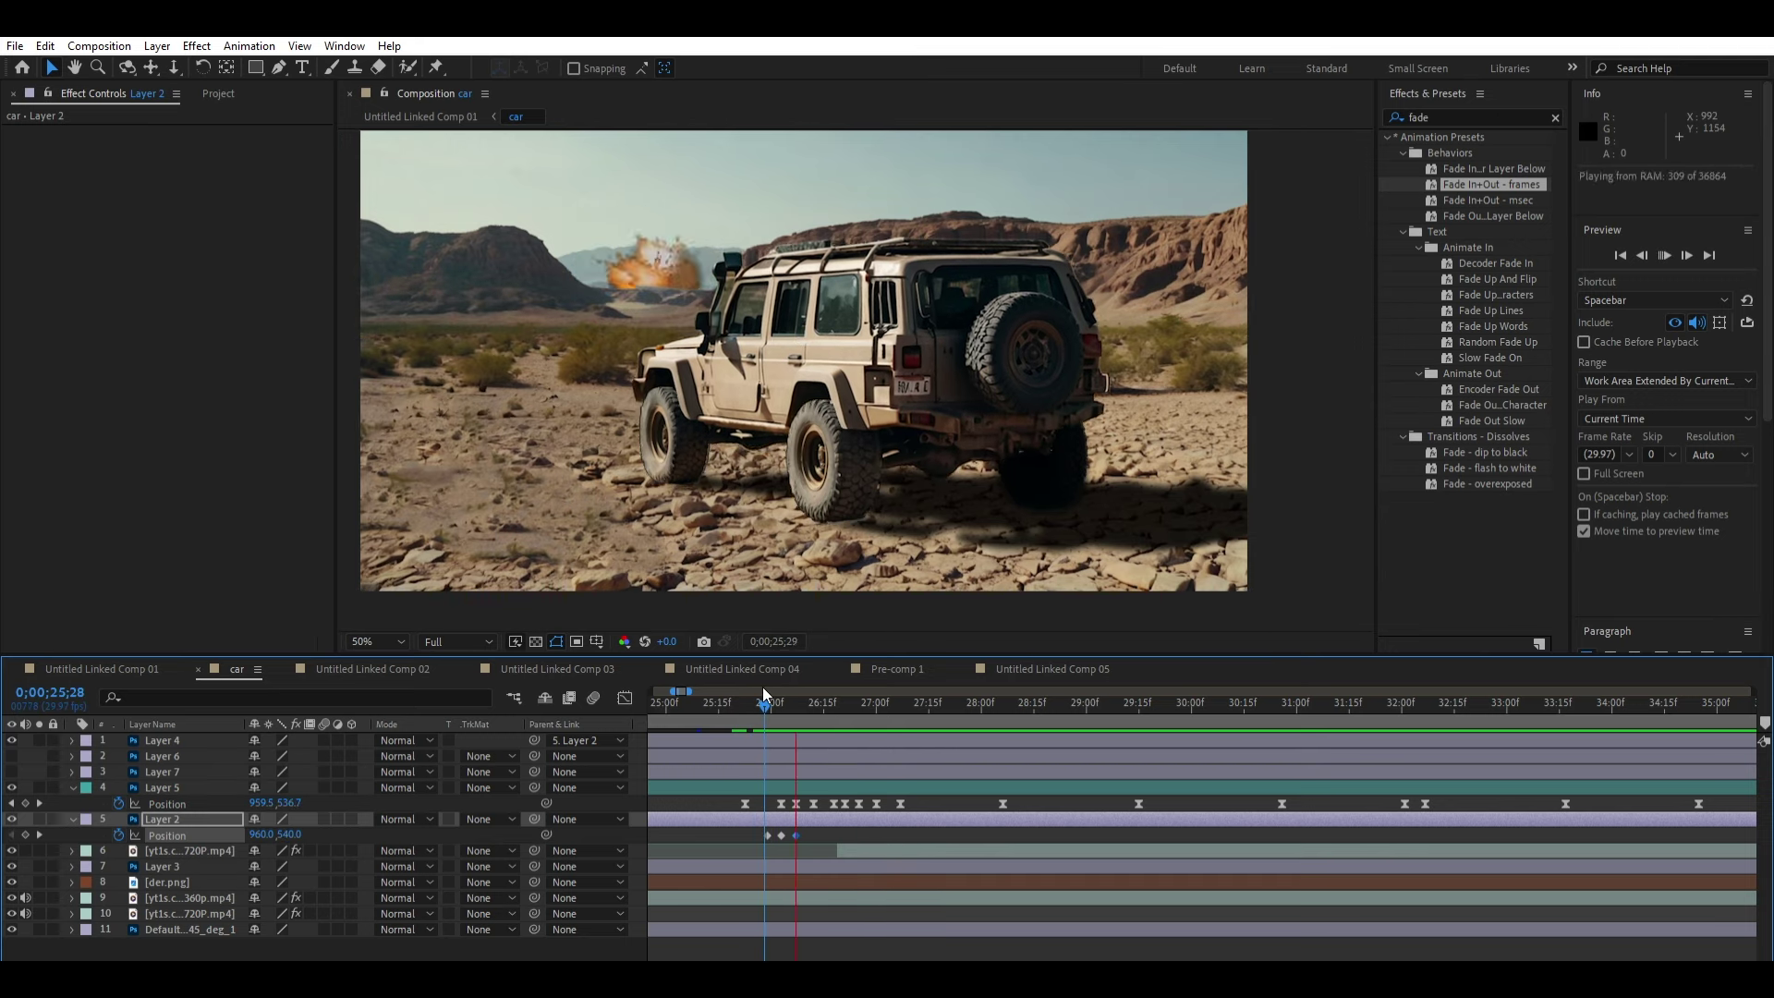
key("equal")
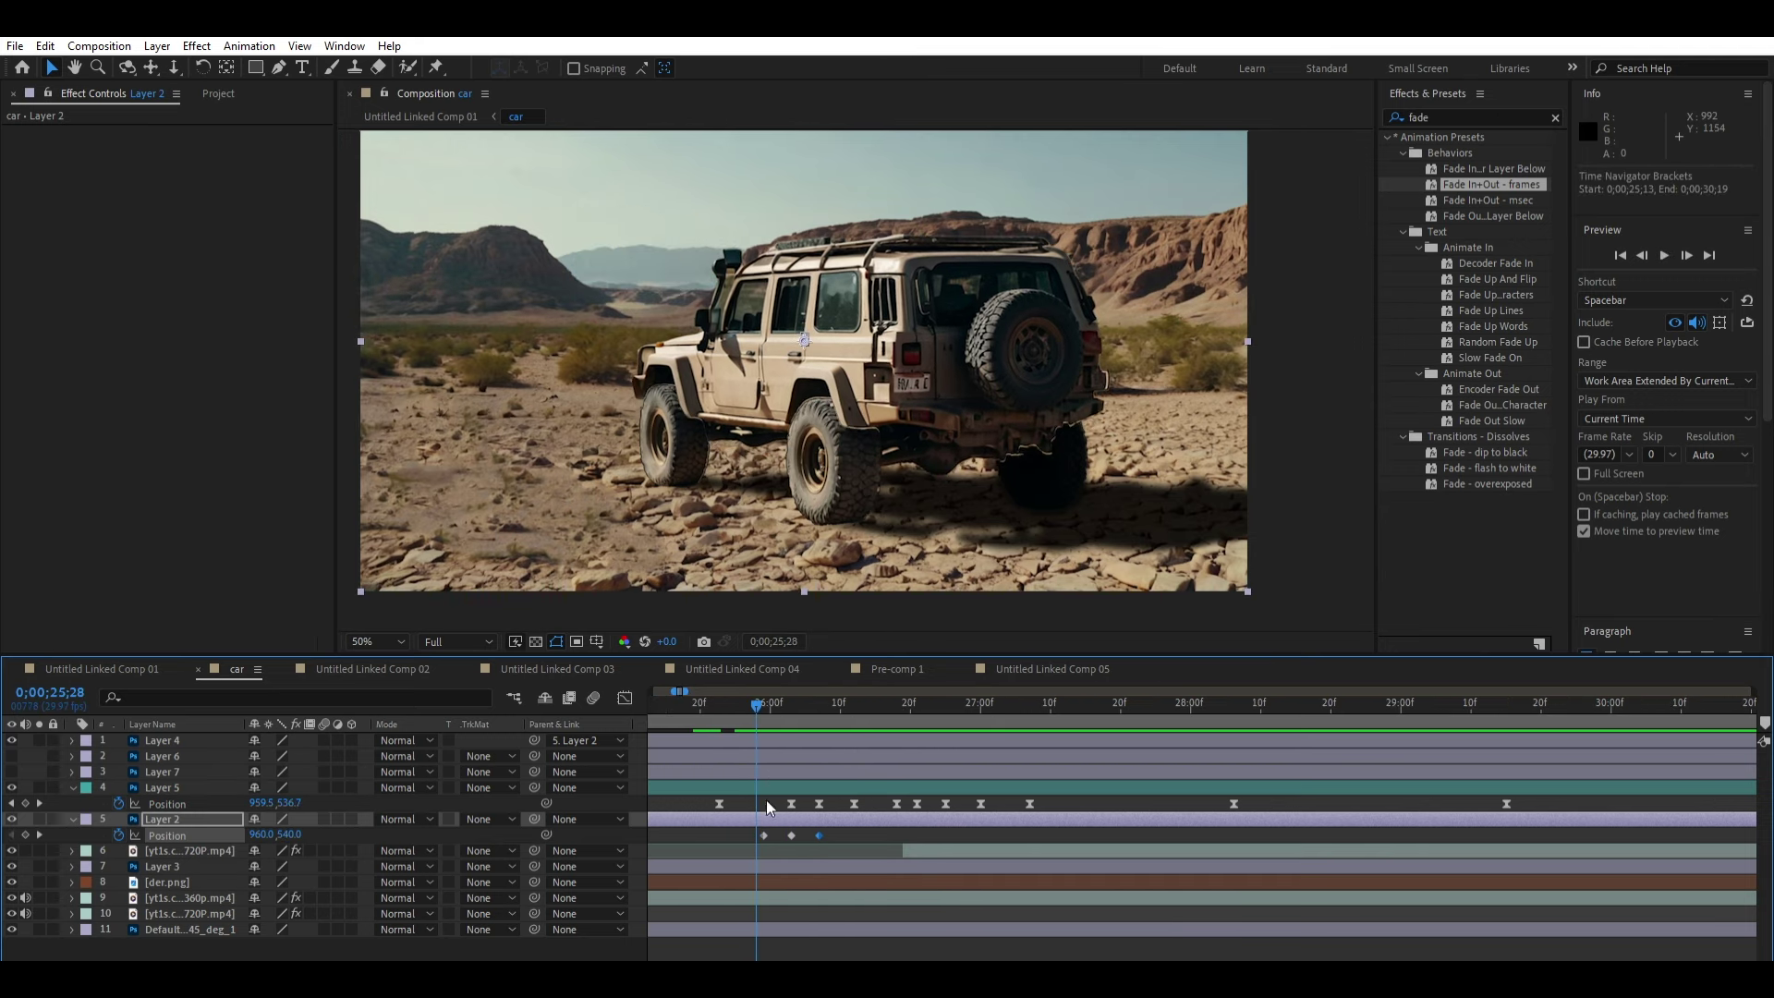
key("space")
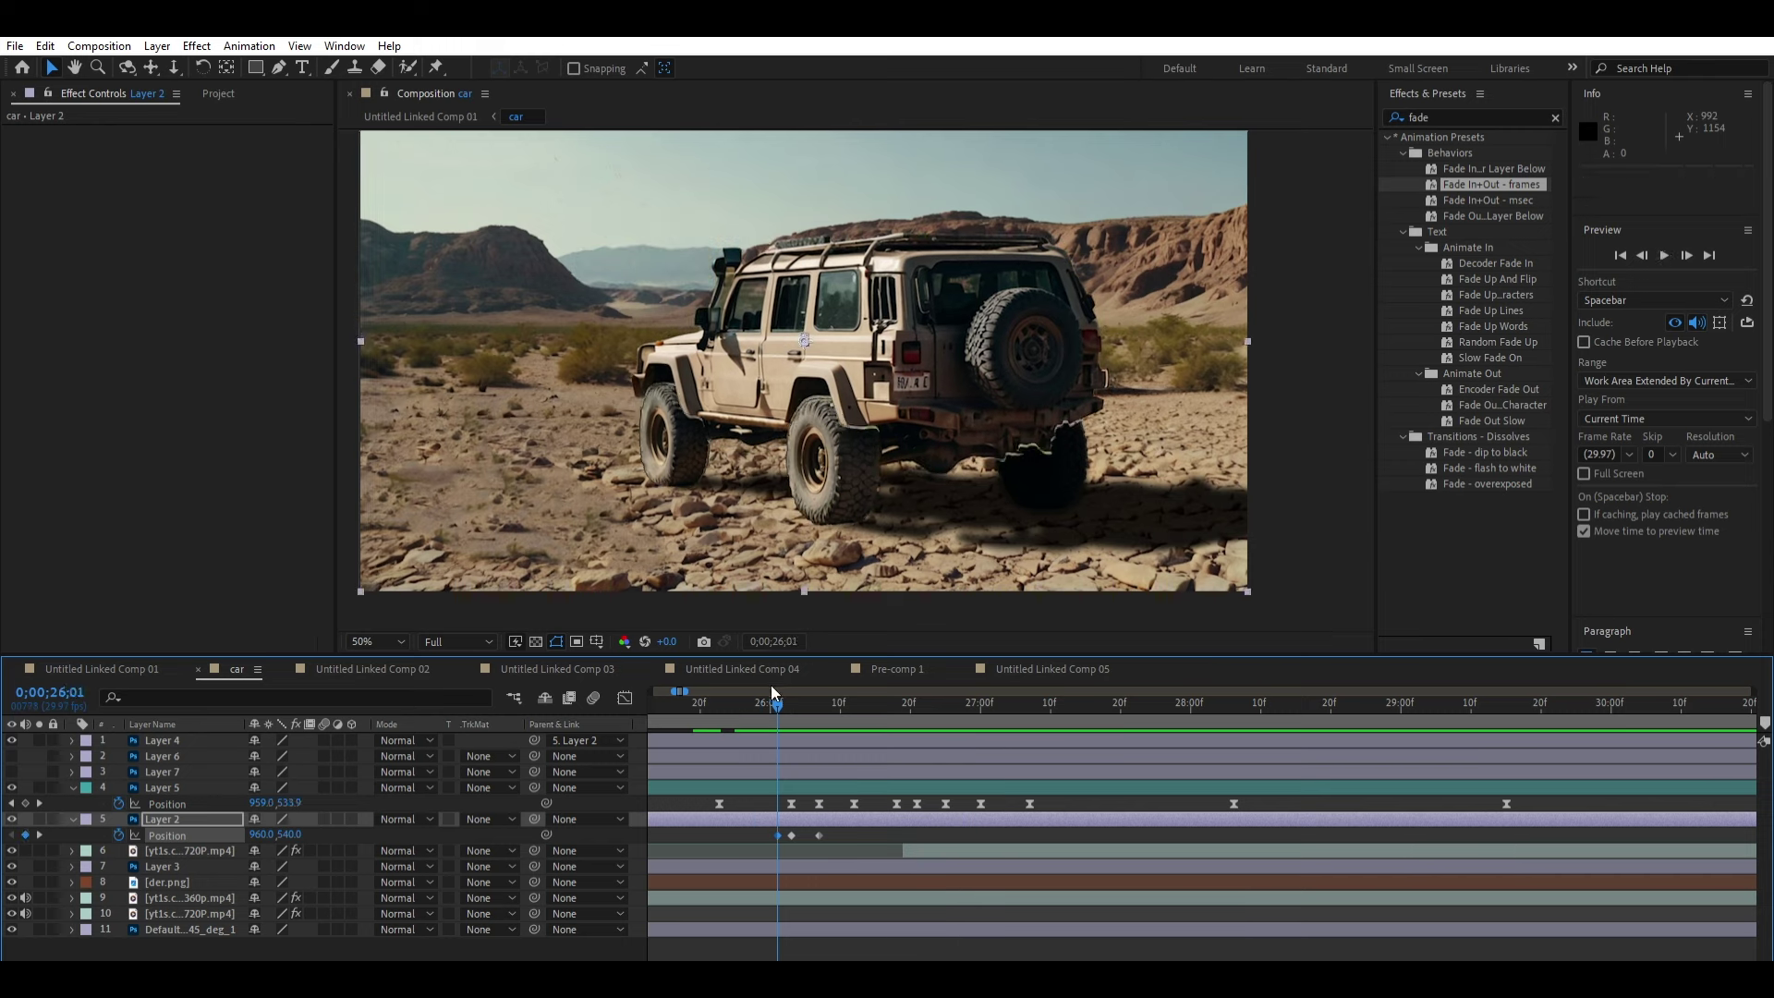
left_click(784, 691)
Step: Lower the car at the 26;01 blast frame and raise it slightly just after
left_click(900, 370)
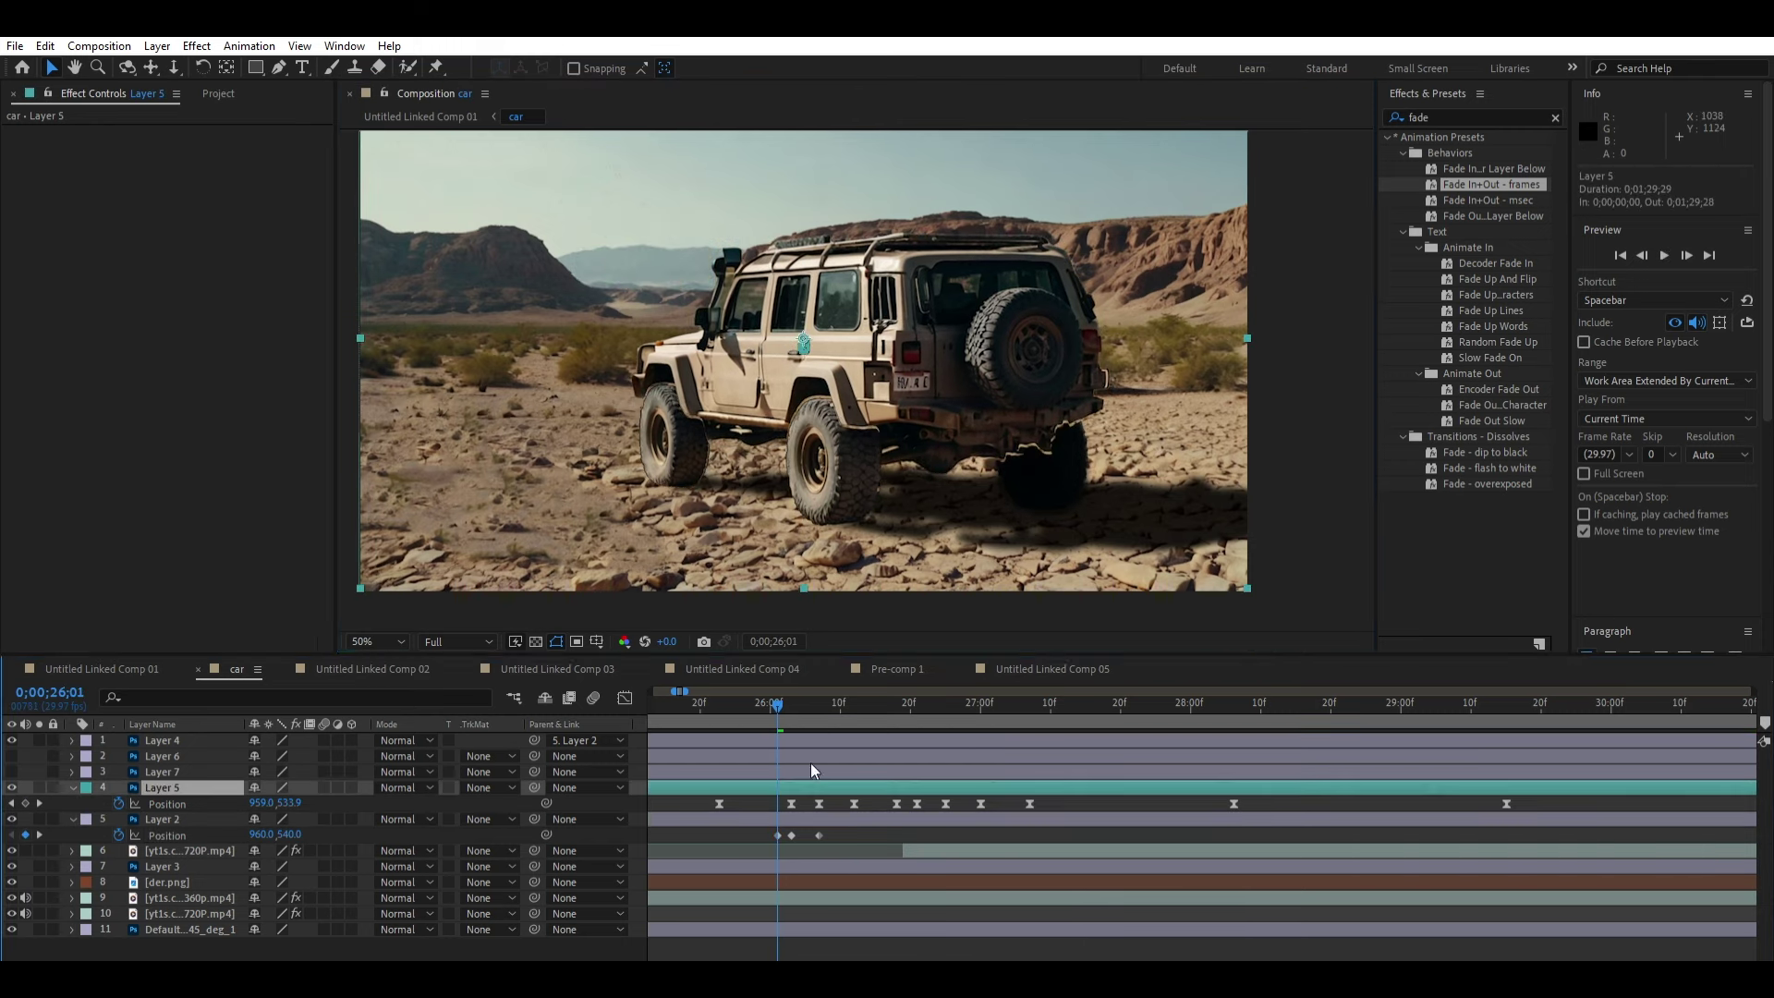
left_click_drag(901, 370, 901, 380)
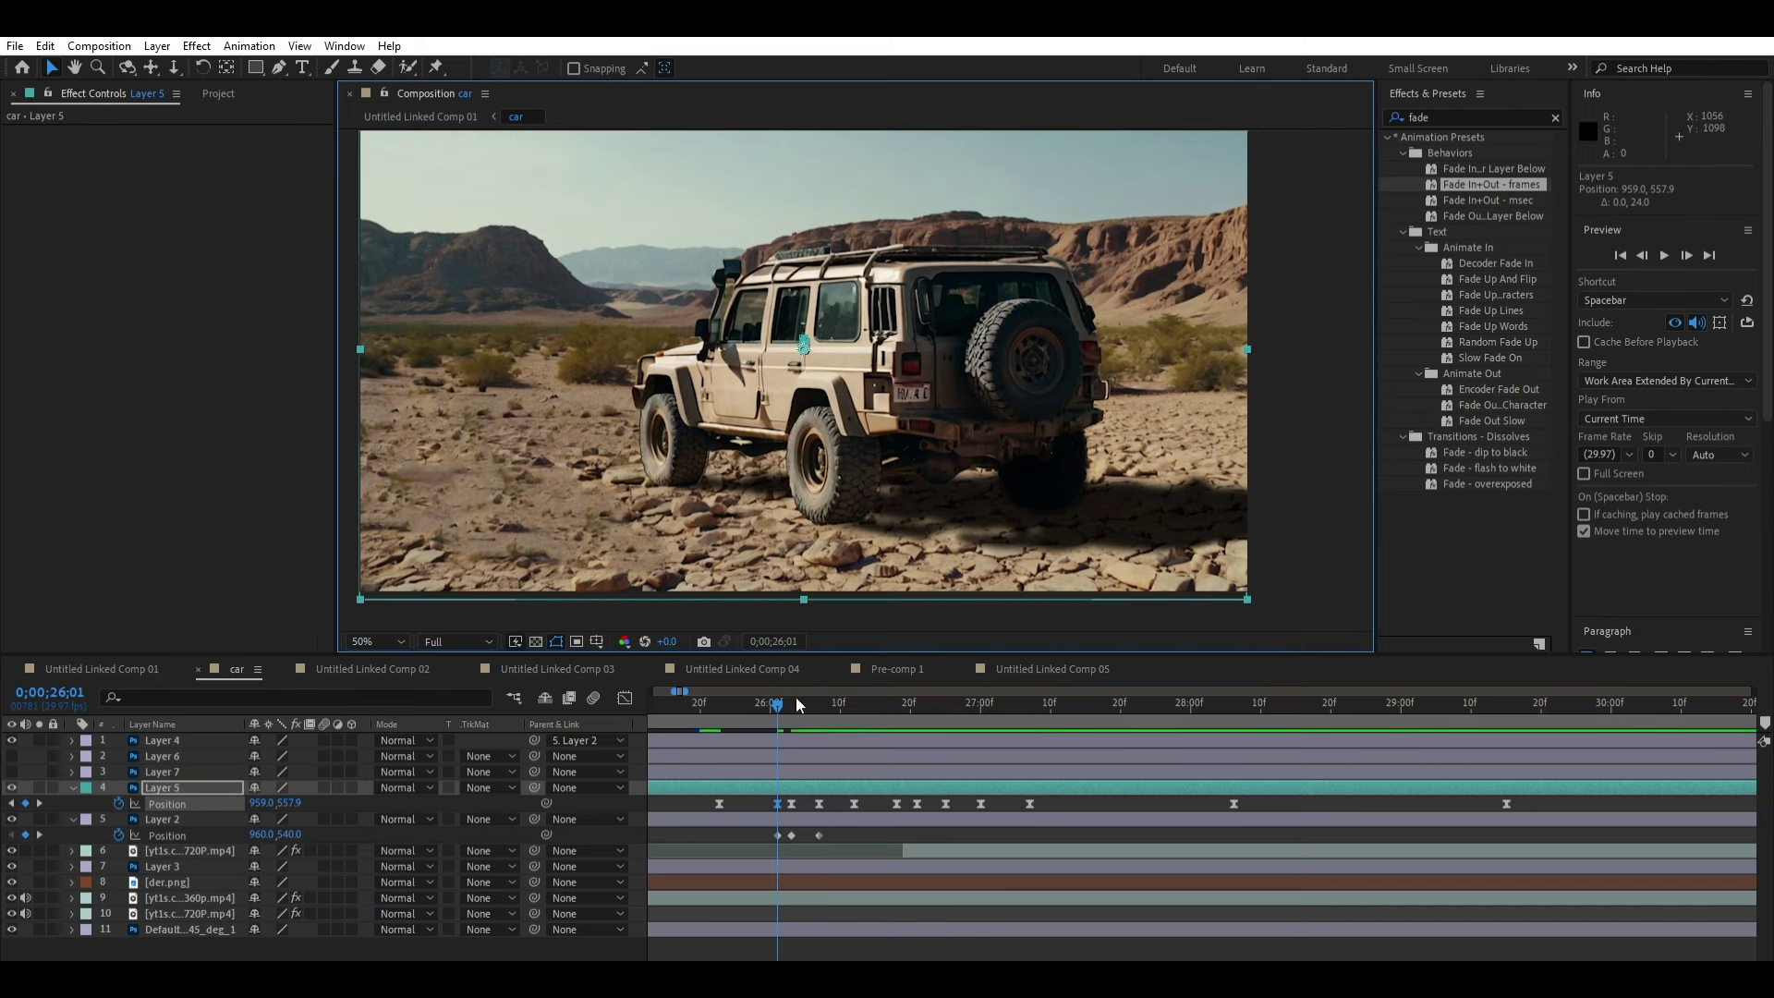
left_click(756, 702)
key("space")
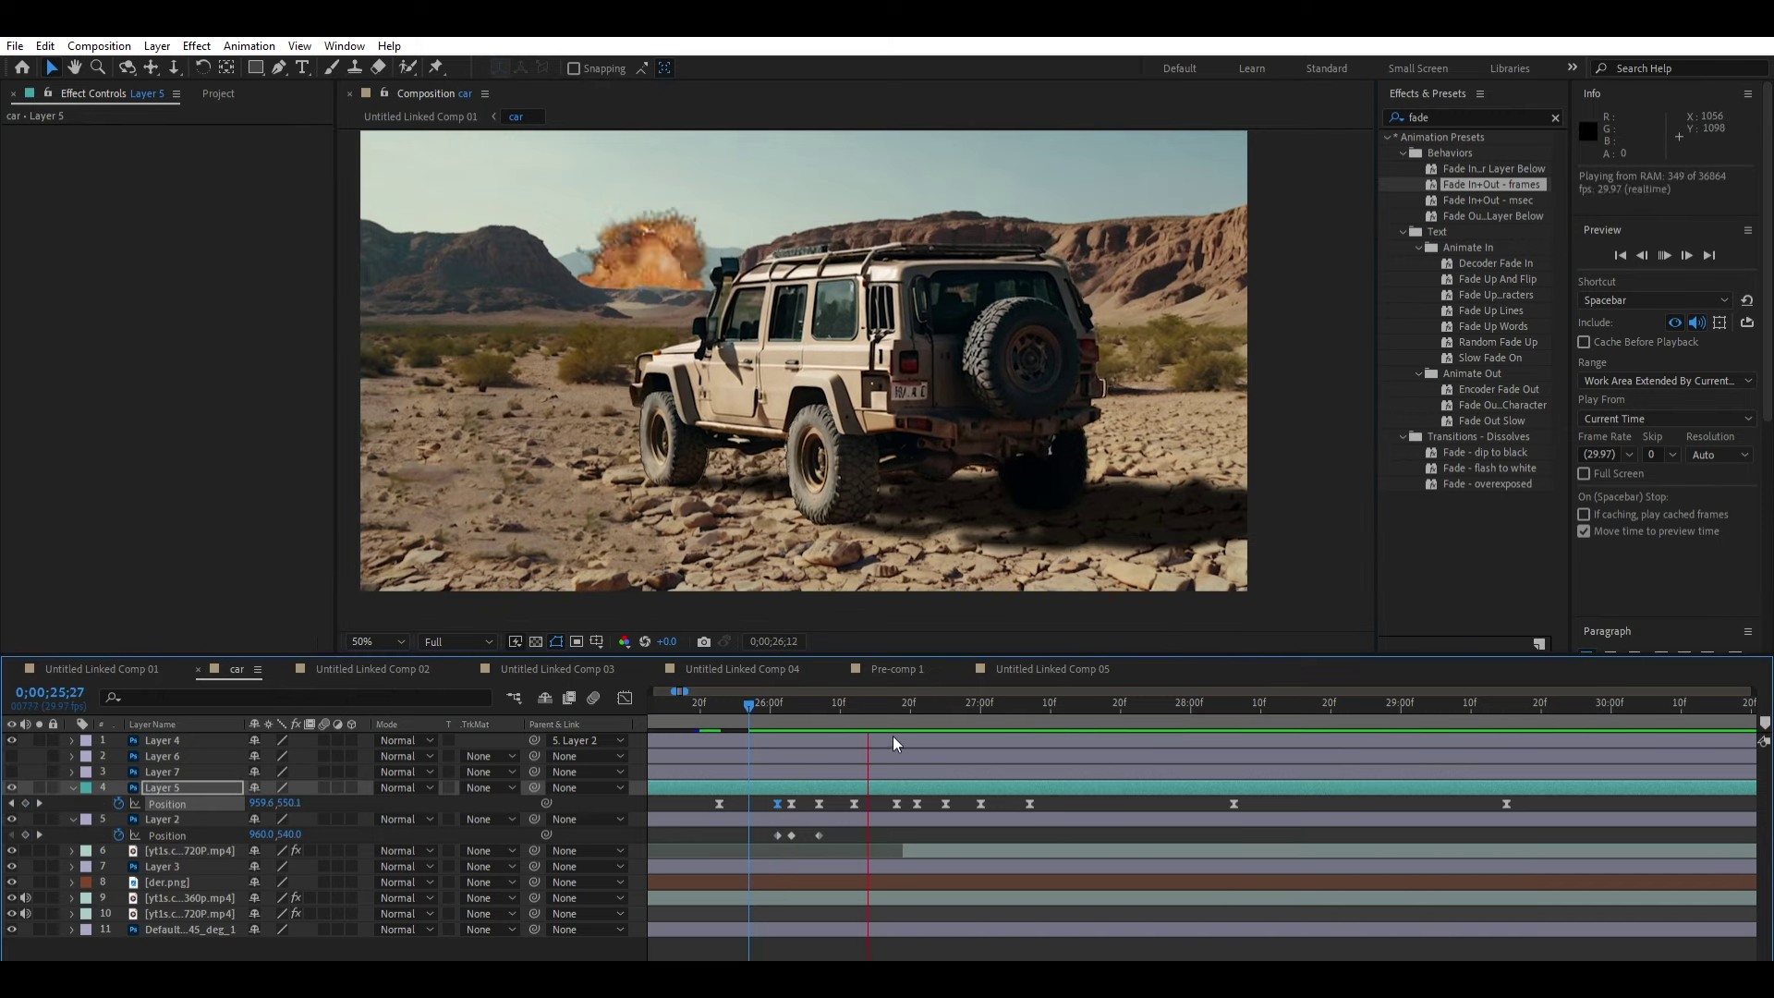
key("space")
key("space")
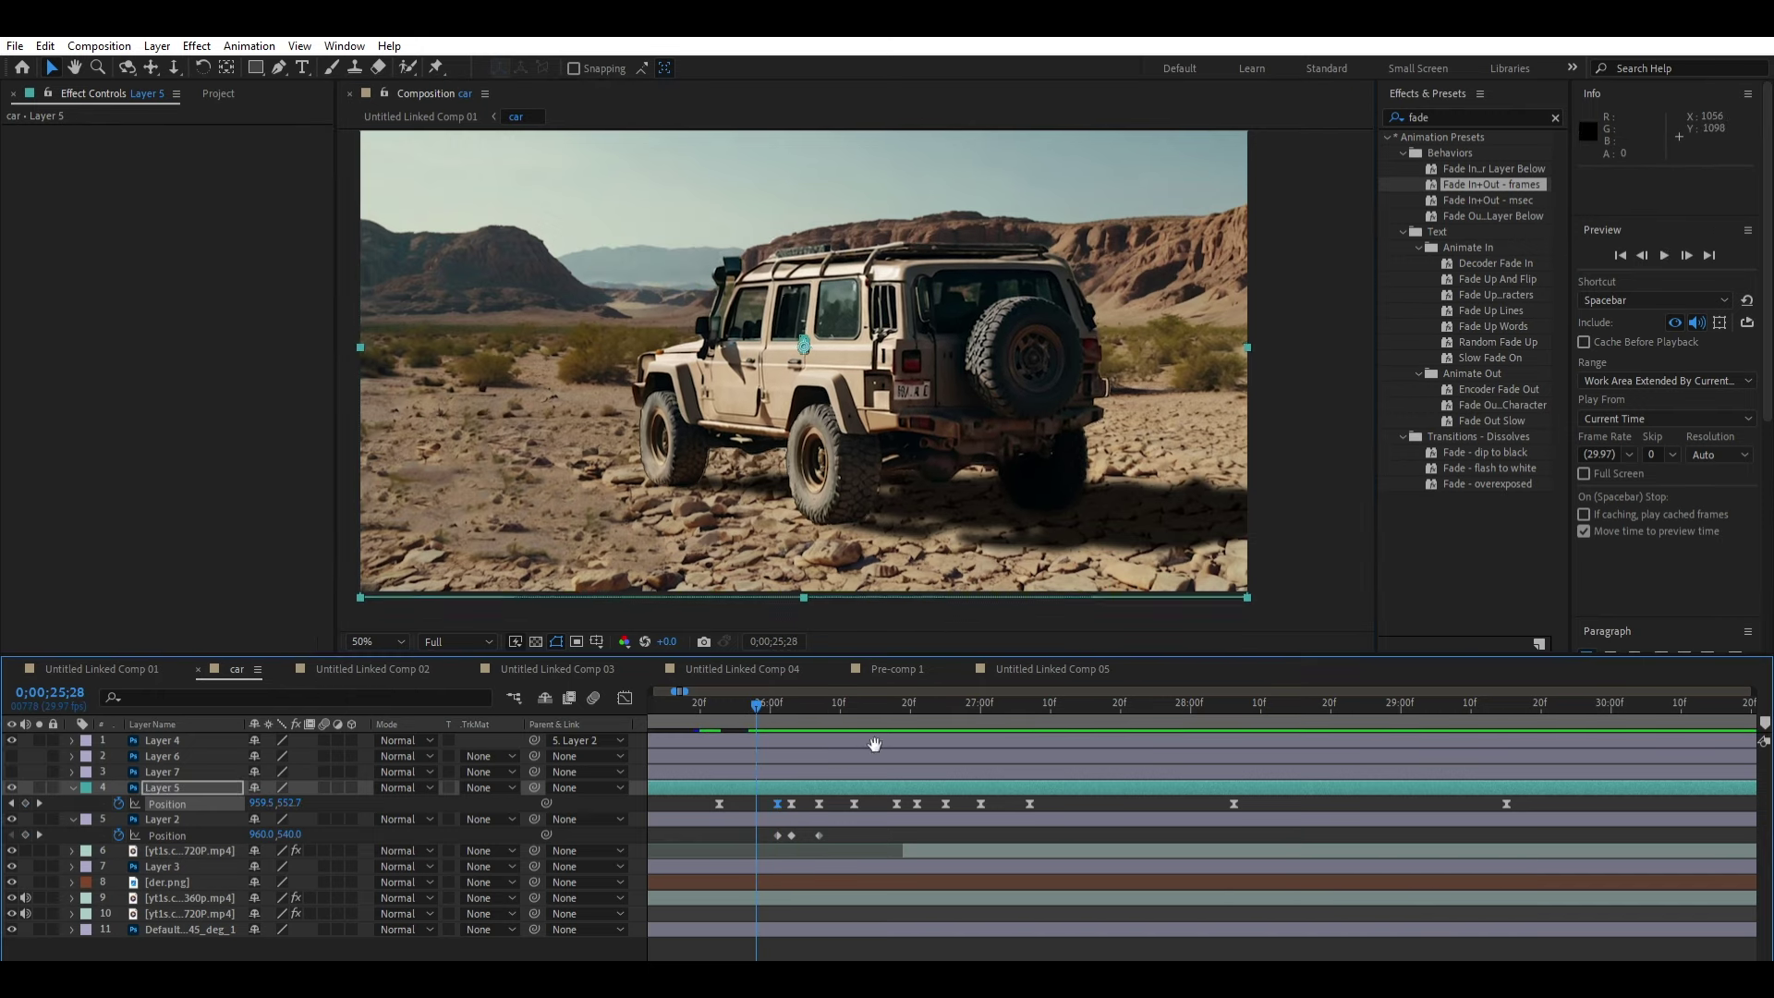
left_click(777, 704)
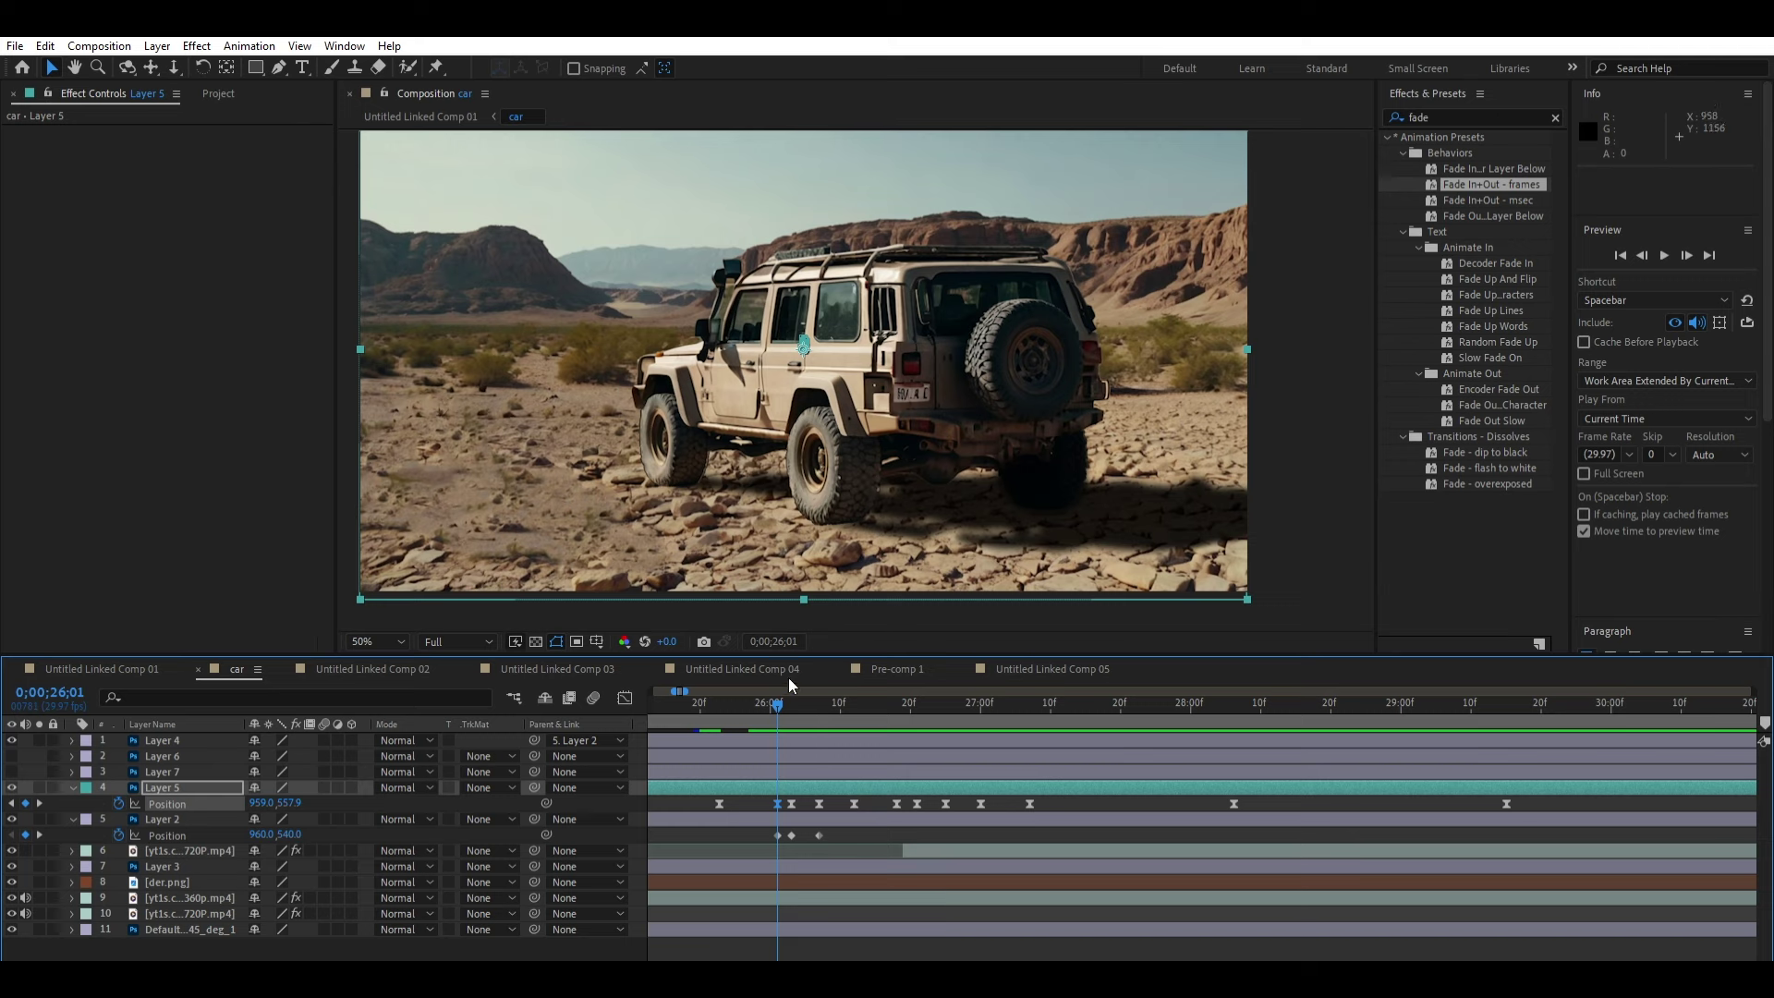
left_click_drag(790, 679, 791, 693)
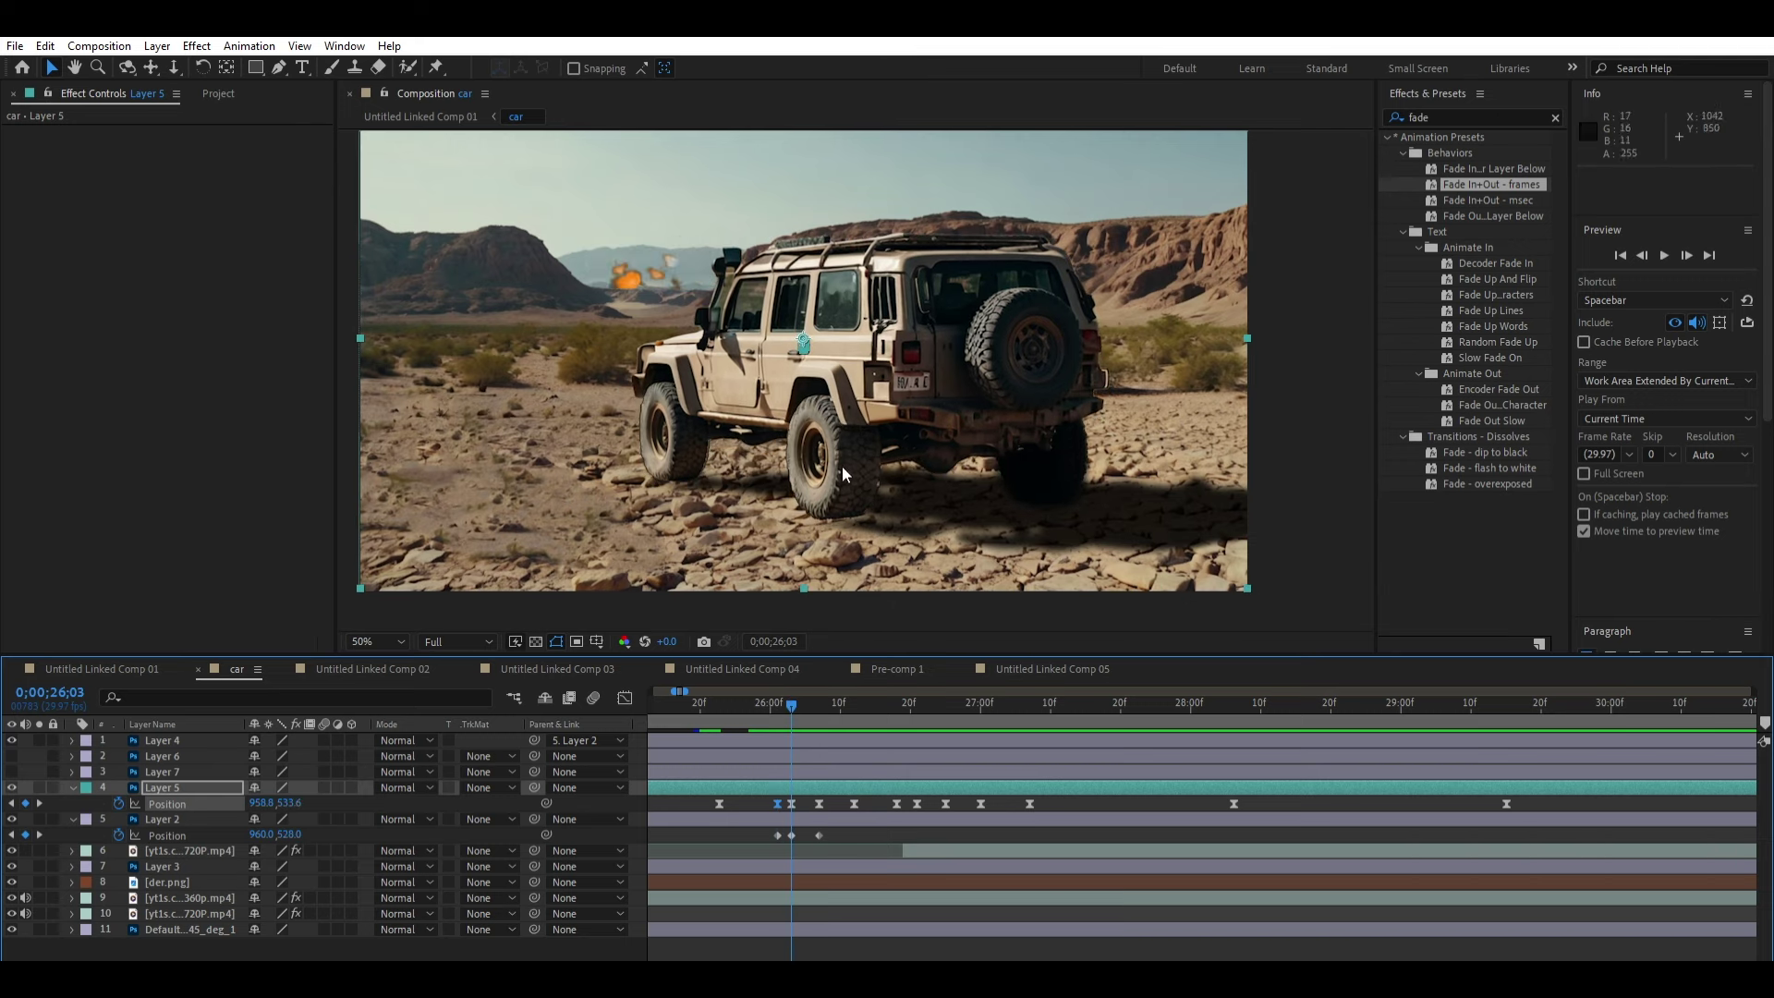
left_click_drag(841, 466, 847, 459)
Step: Move the car down 12 px at the blast instead of Layer 2, and preview
left_click(830, 501)
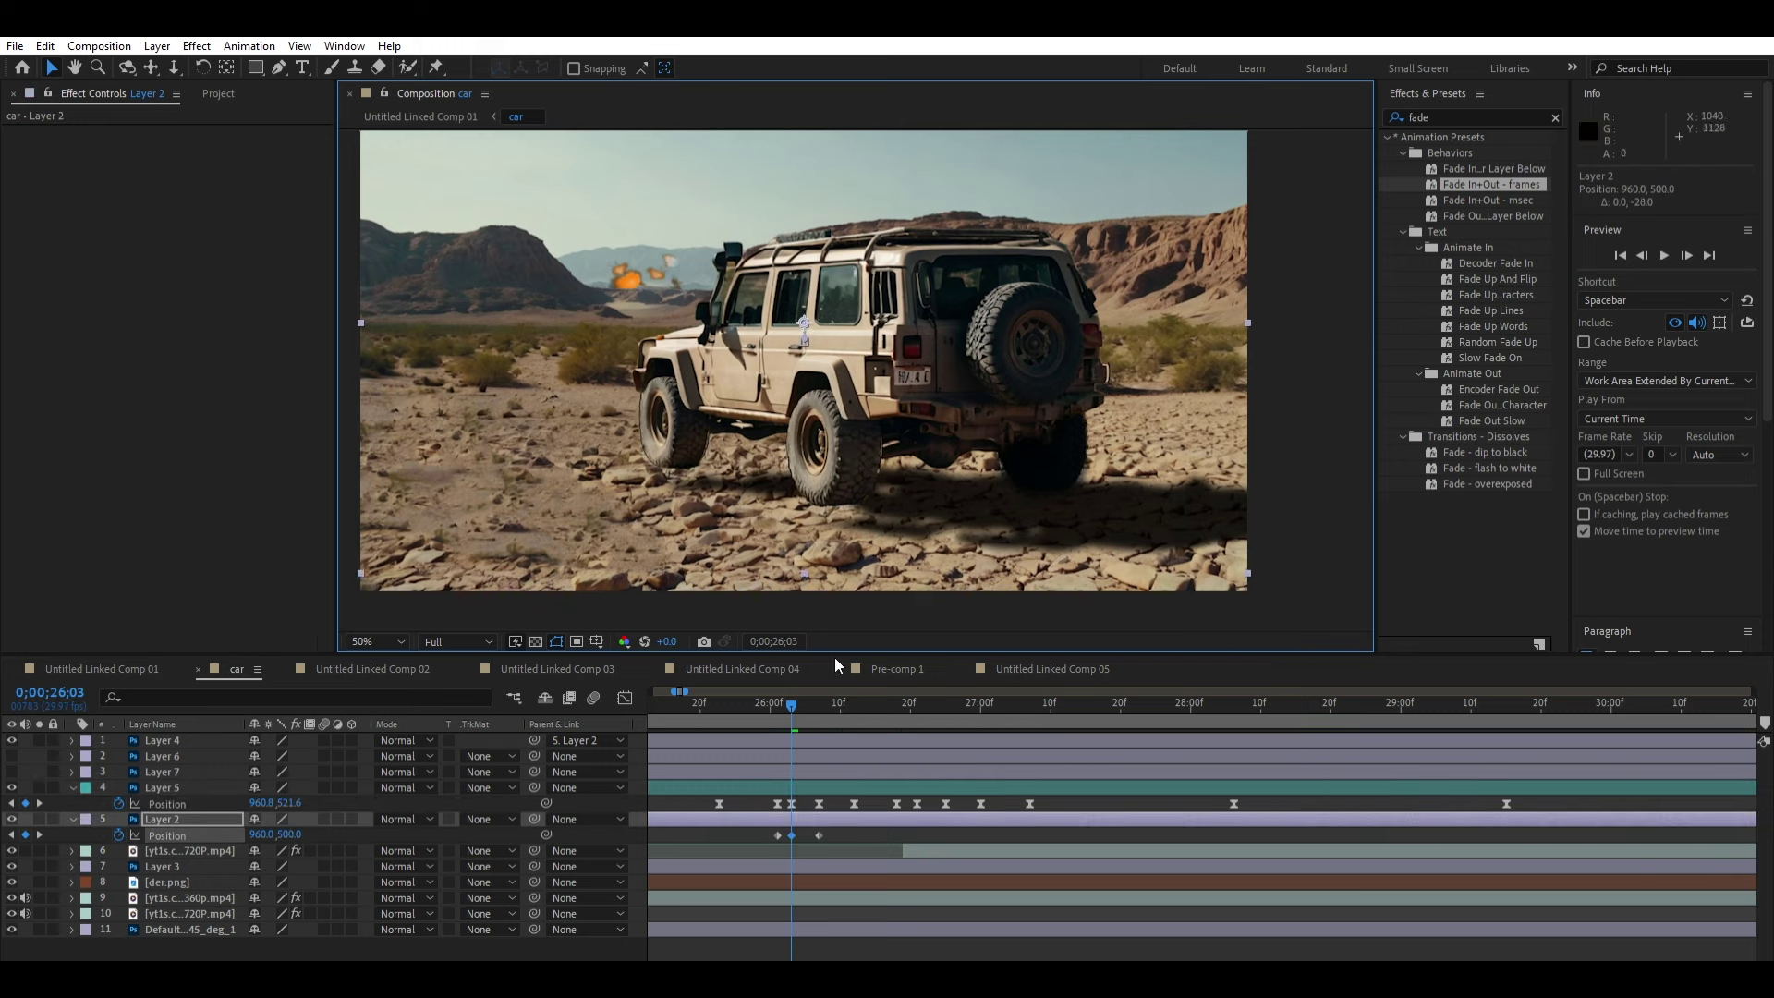
key("space")
left_click(751, 704)
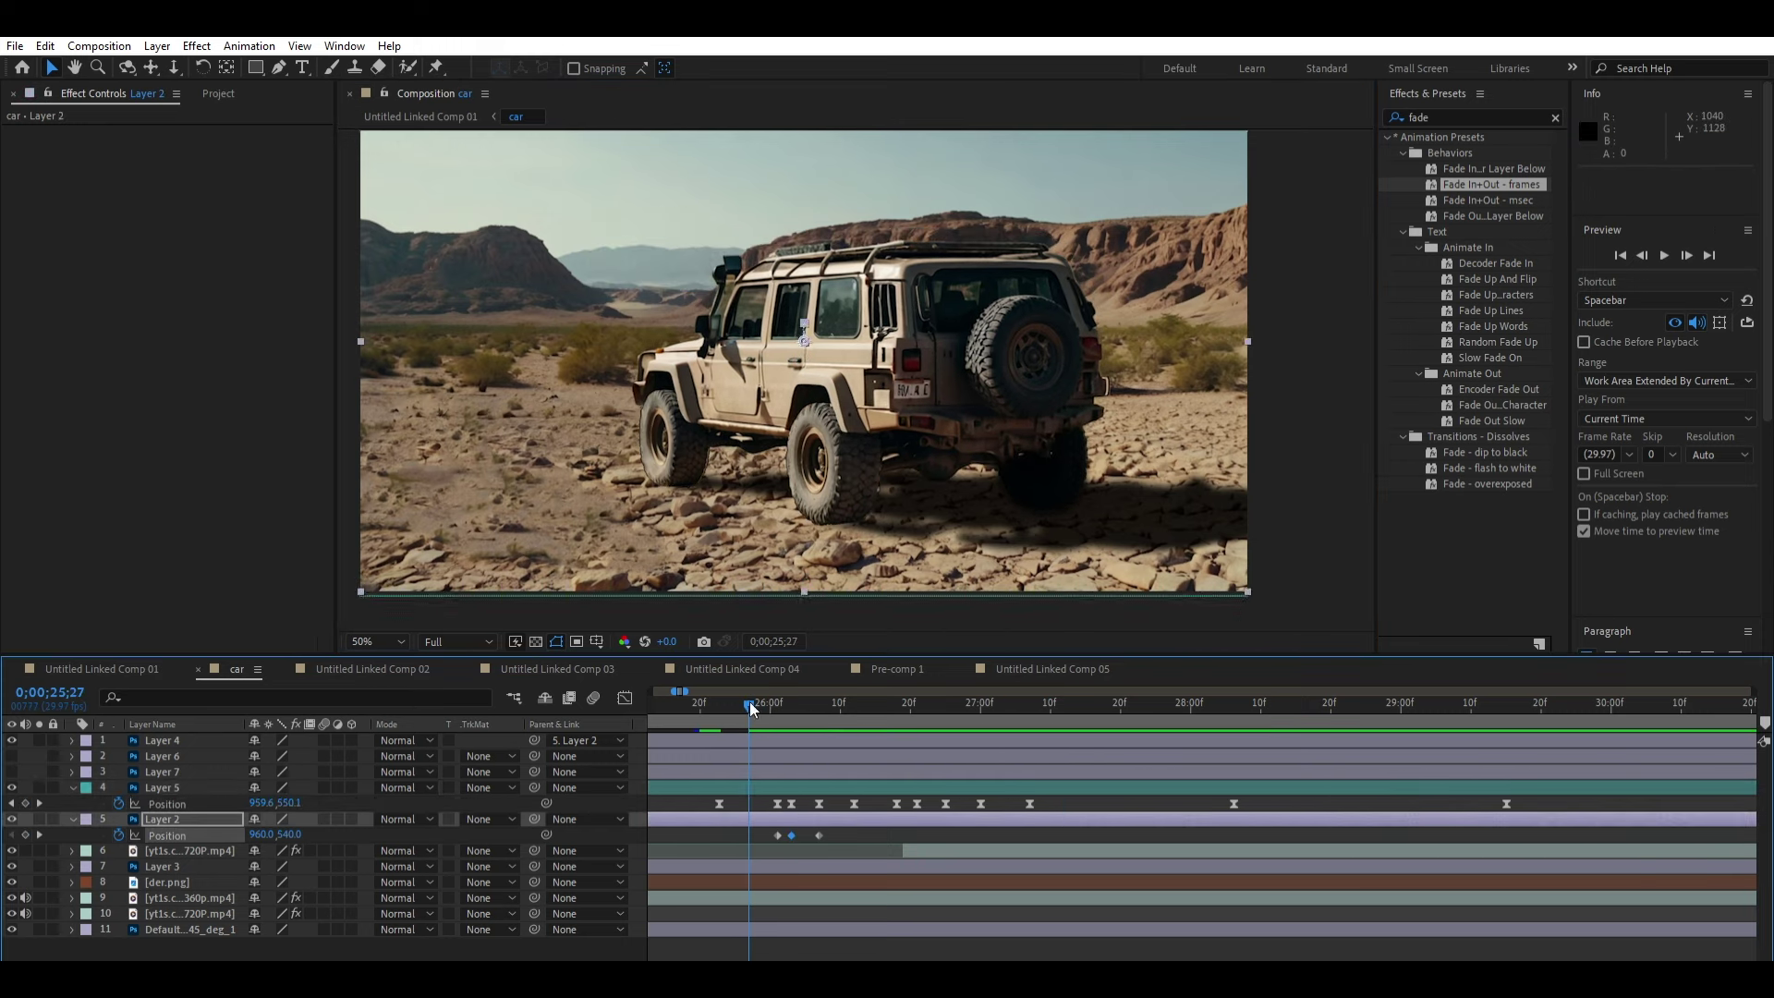
left_click_drag(750, 705, 778, 704)
left_click_drag(934, 374, 928, 377)
key("ctrl+z")
left_click(817, 787)
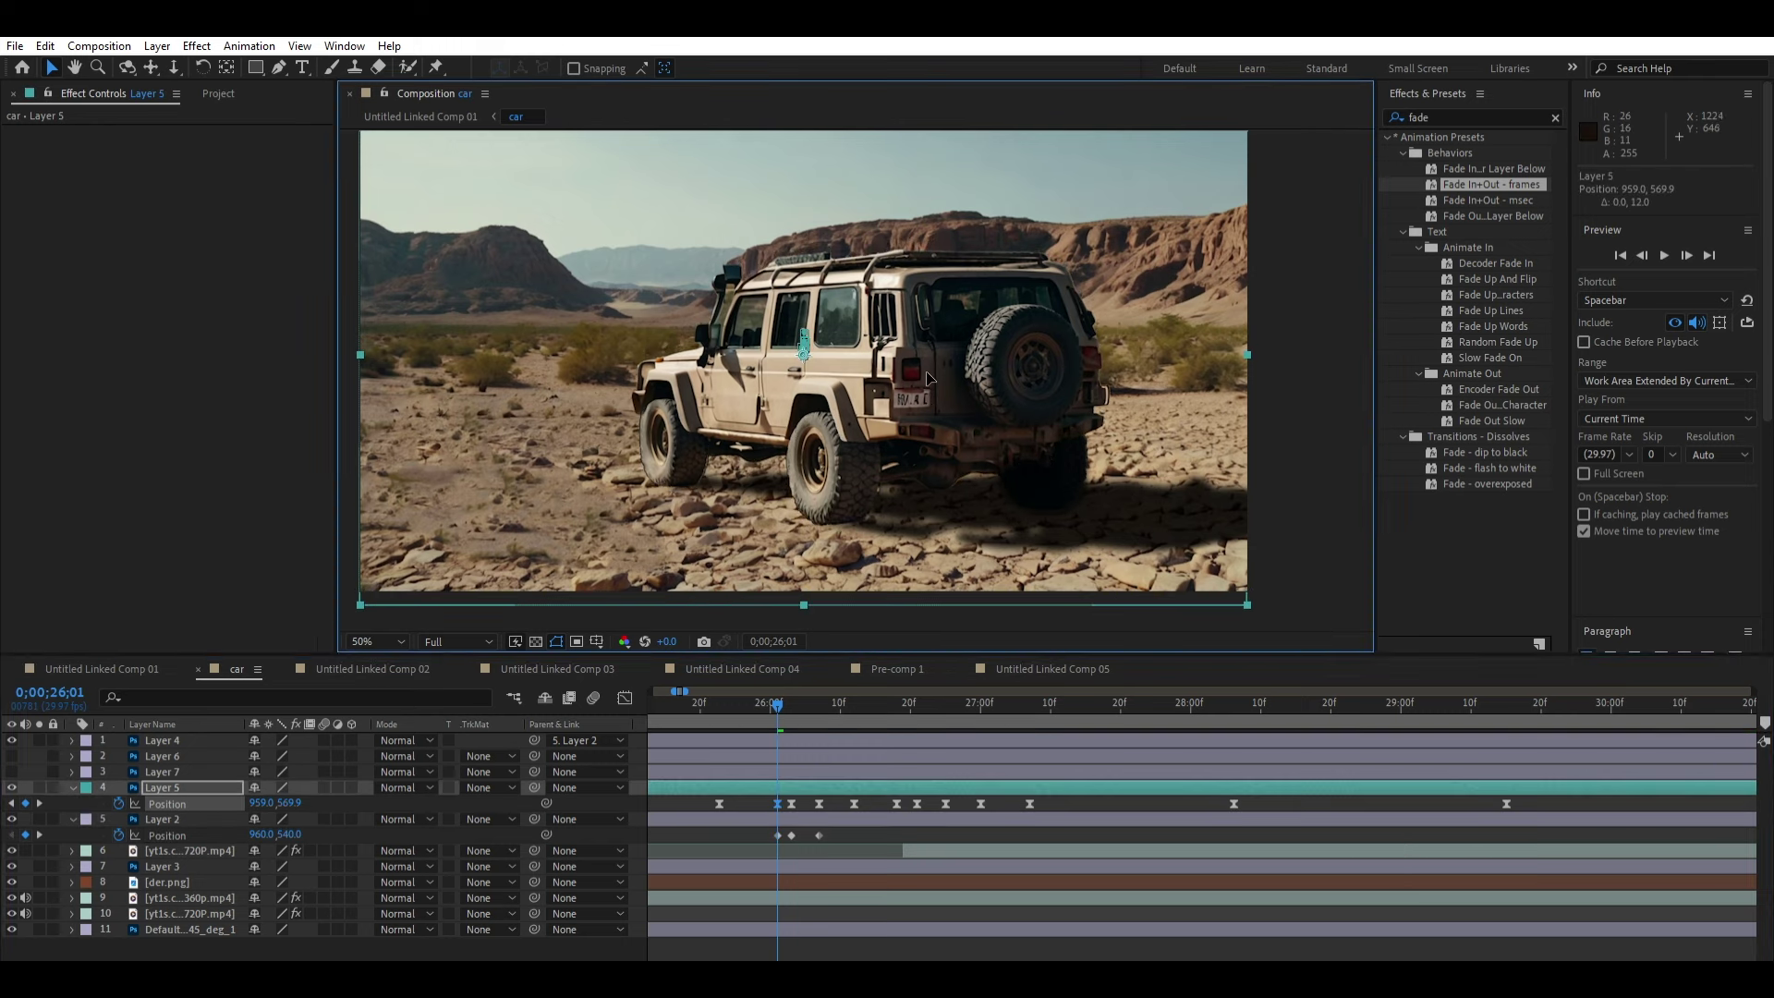
key("space")
Step: Paste the car's resting position keyframe at 25;28 and preview
mouse_move(806, 702)
left_mouse_down()
mouse_move(722, 704)
mouse_move(758, 707)
left_mouse_up()
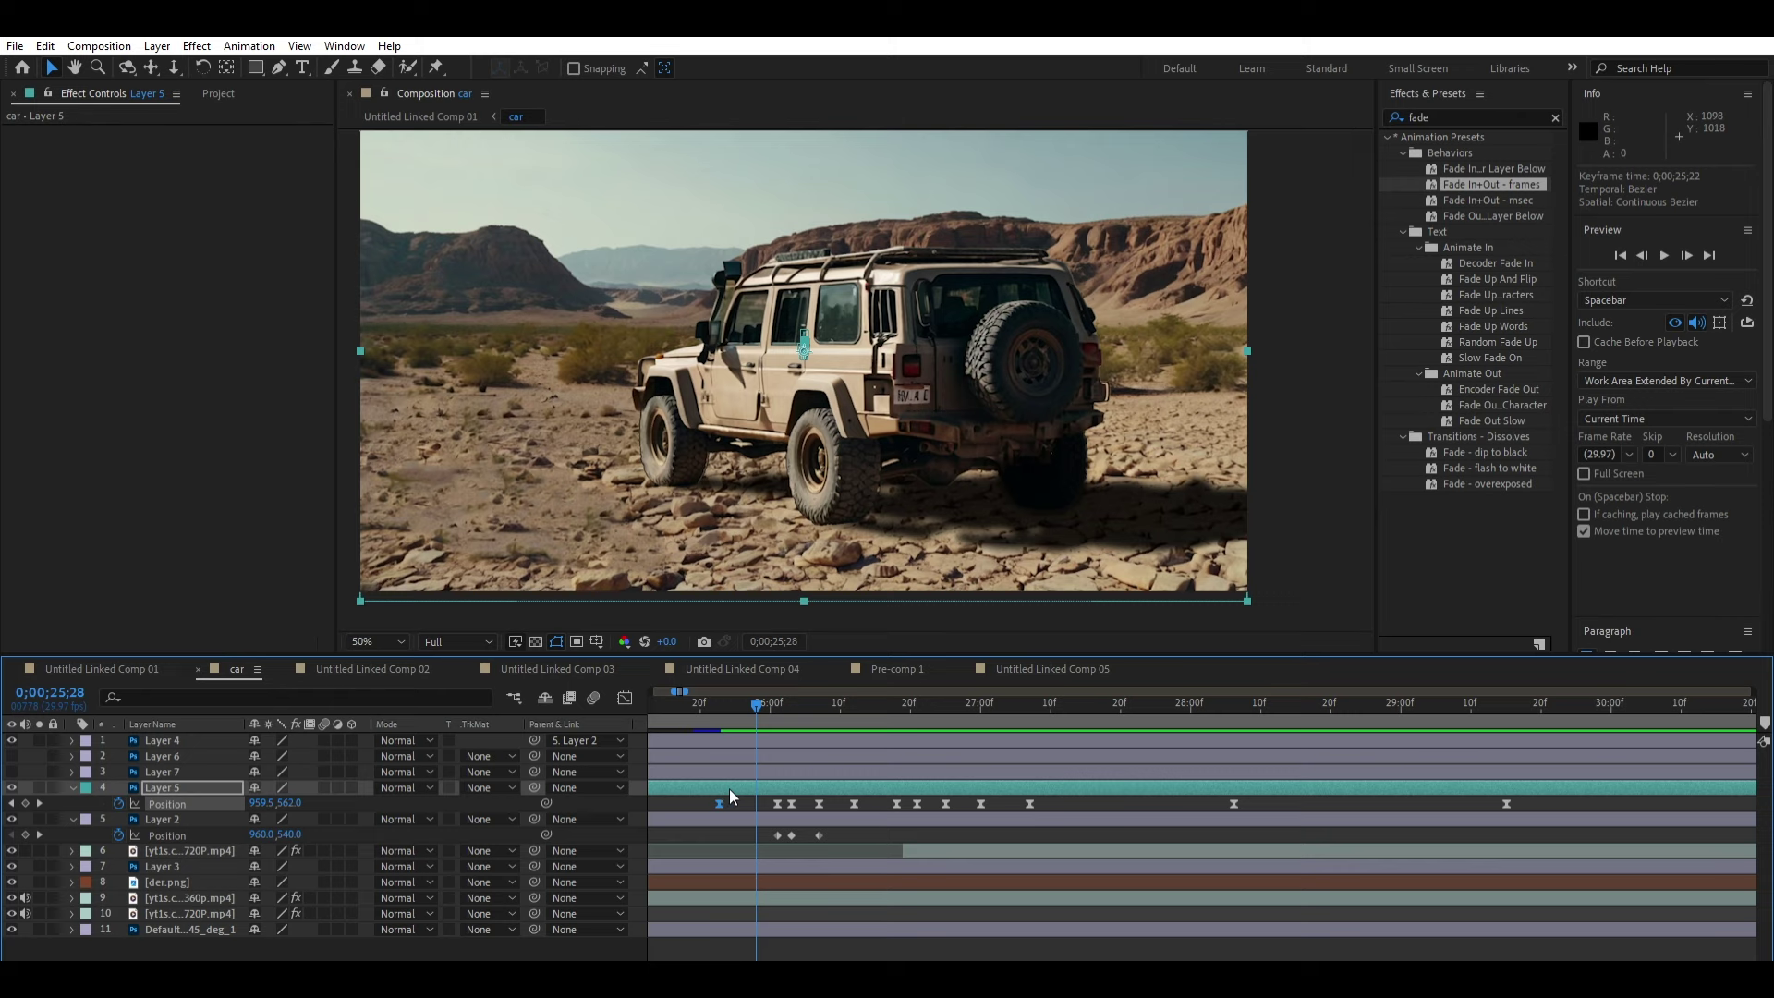
key("ctrl+c")
key("ctrl+v")
key("Page_Up")
key("space")
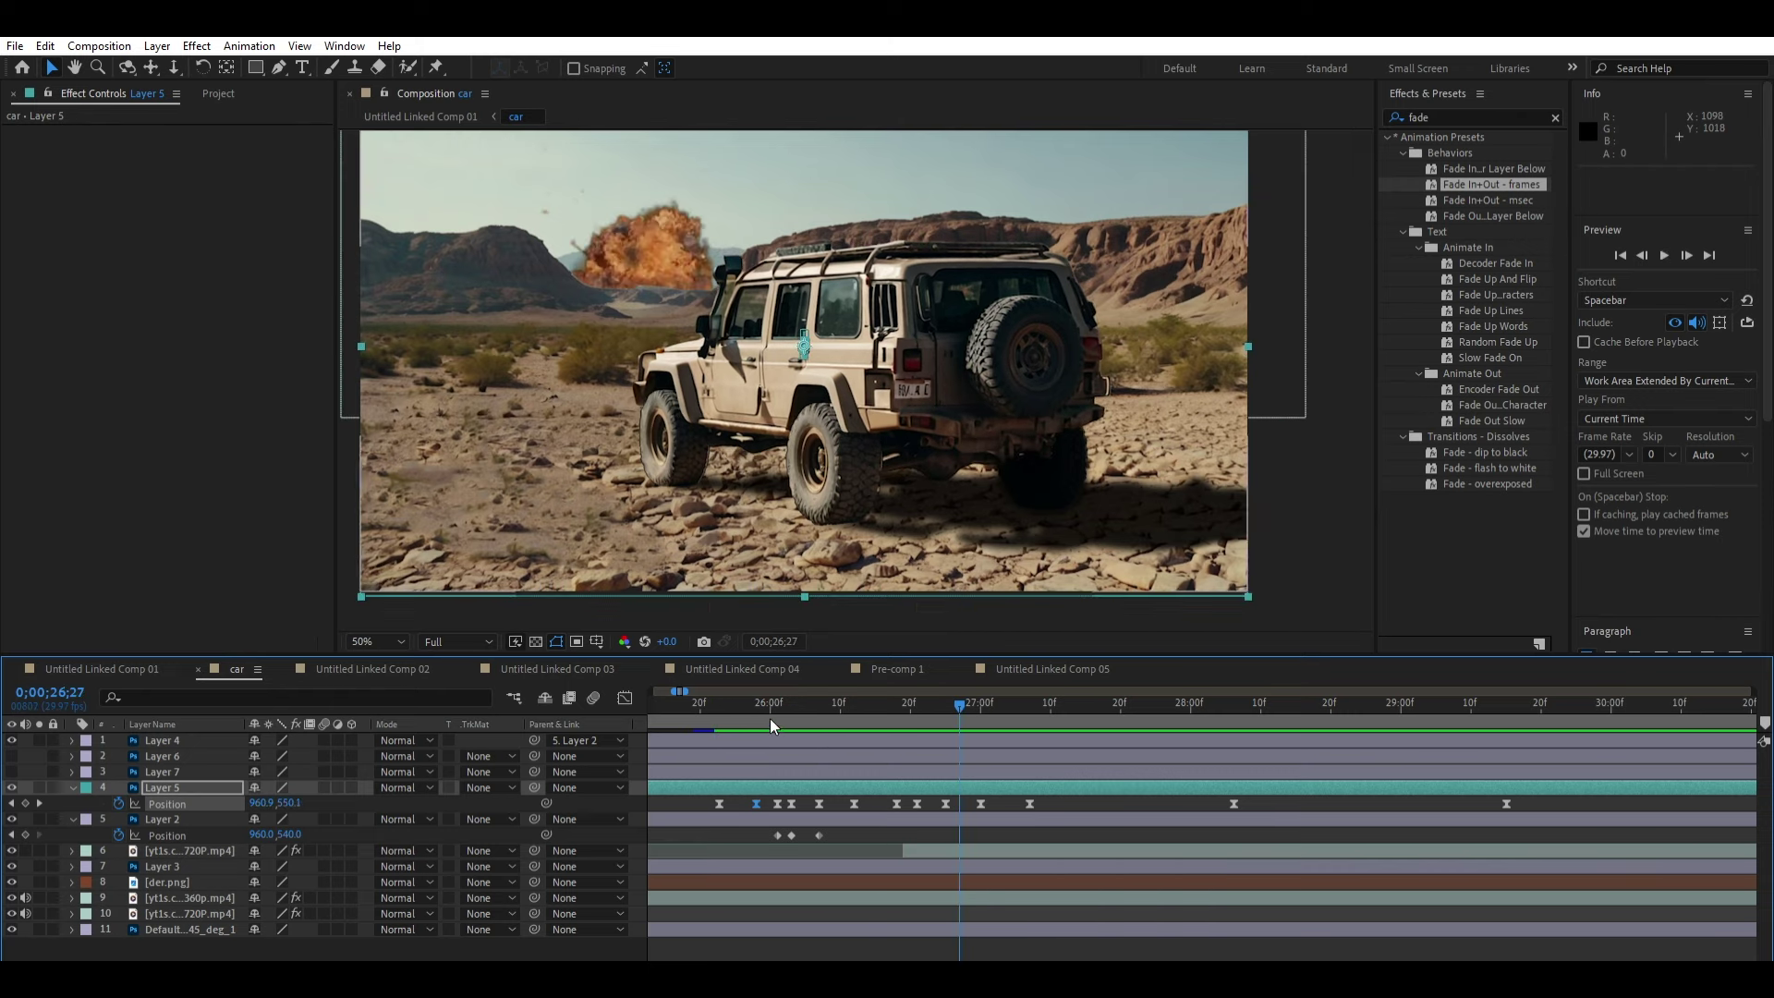
key("space")
key("space")
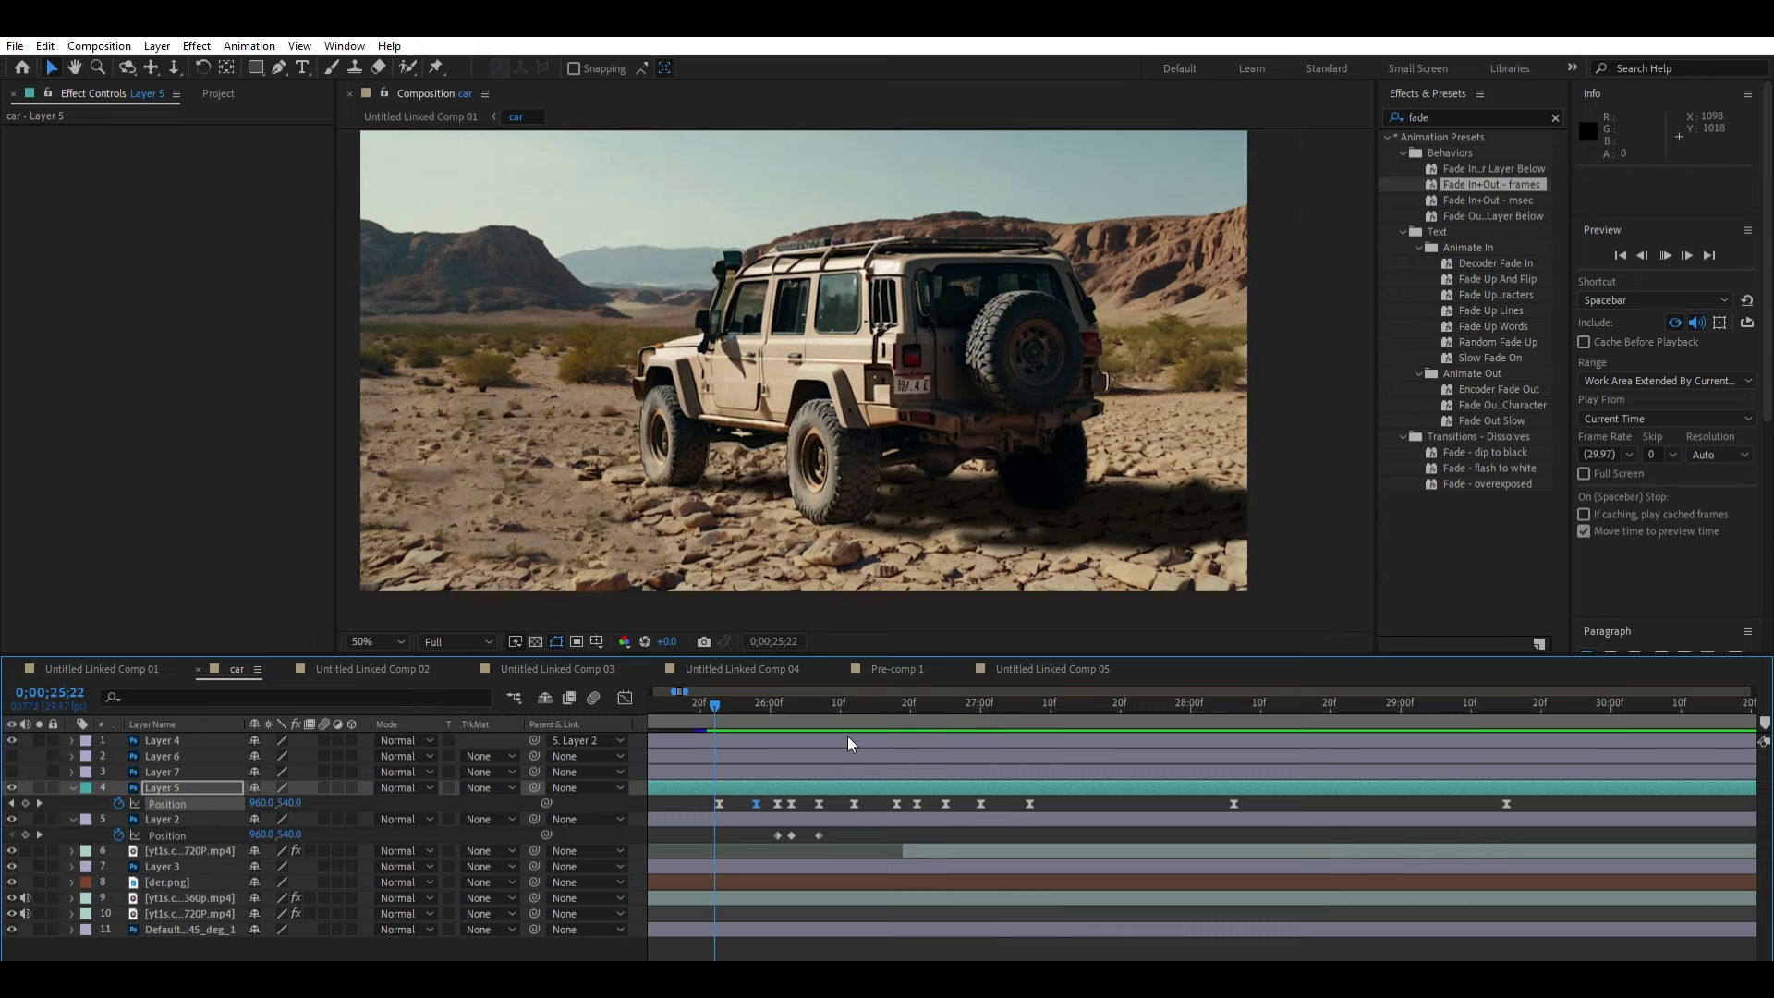
Step: Shift the car's and Layer 2's blast keyframes one frame later
left_click(780, 703)
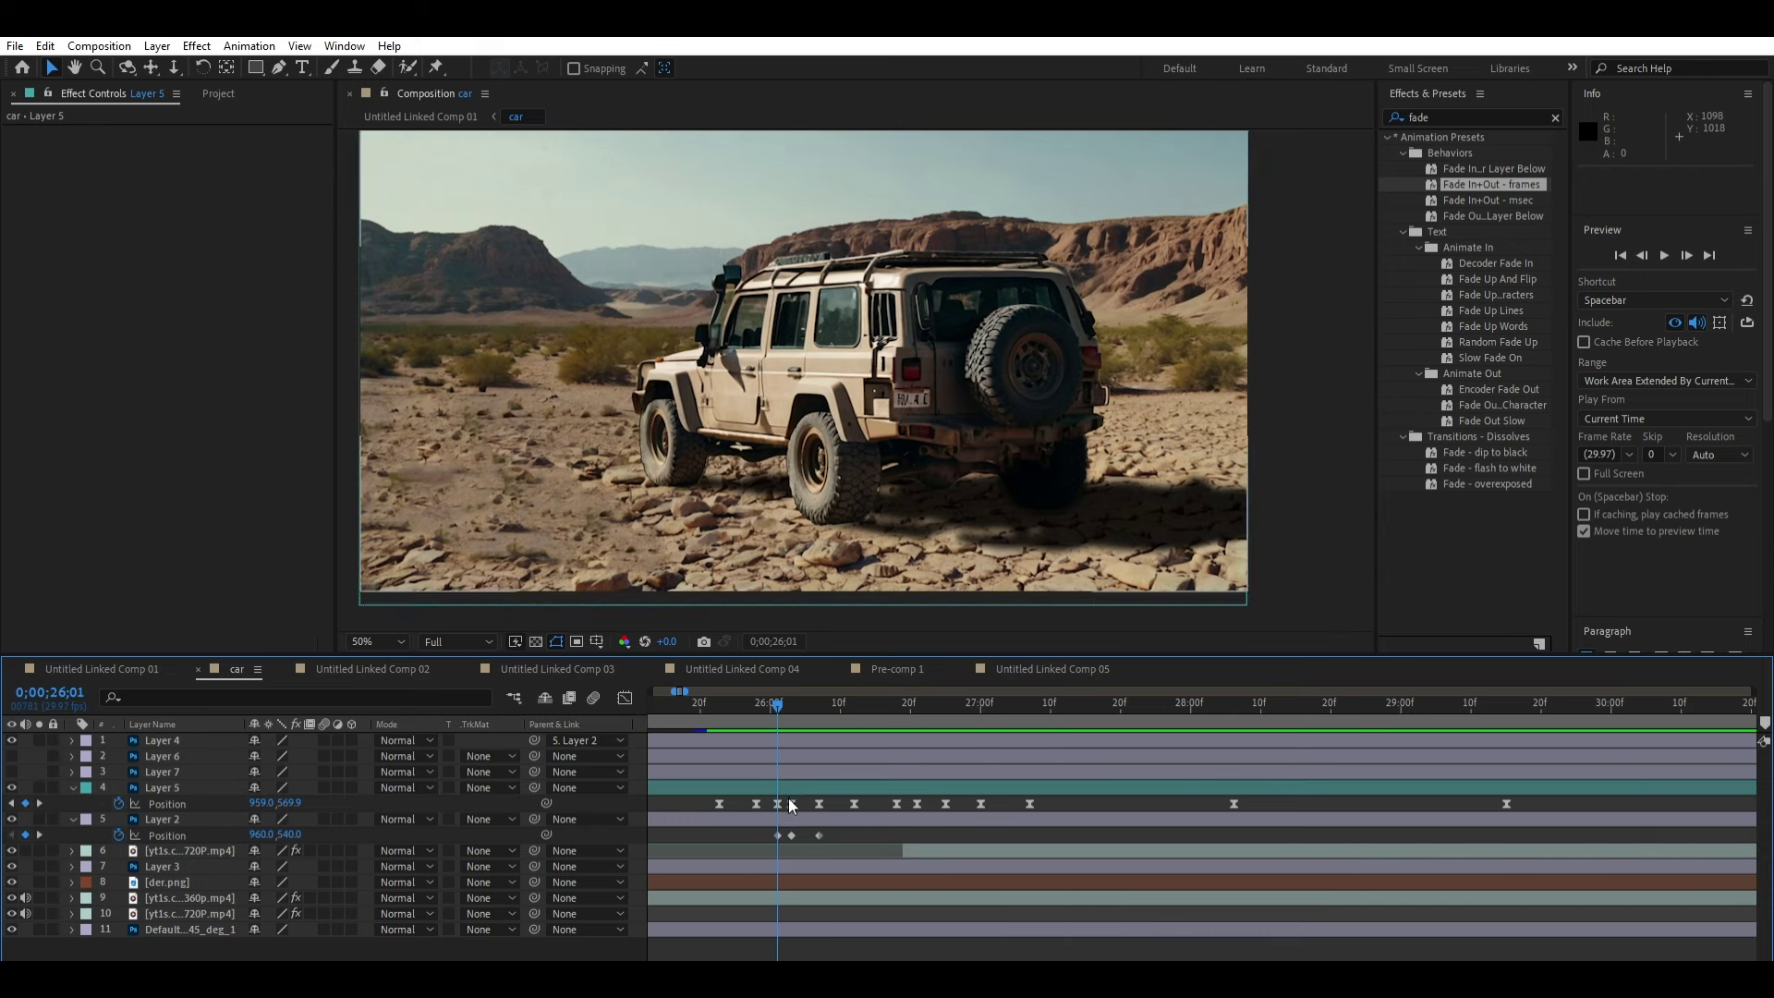
left_click(792, 803)
left_click(792, 835, "shift")
left_click_drag(792, 803, 798, 803)
key("space")
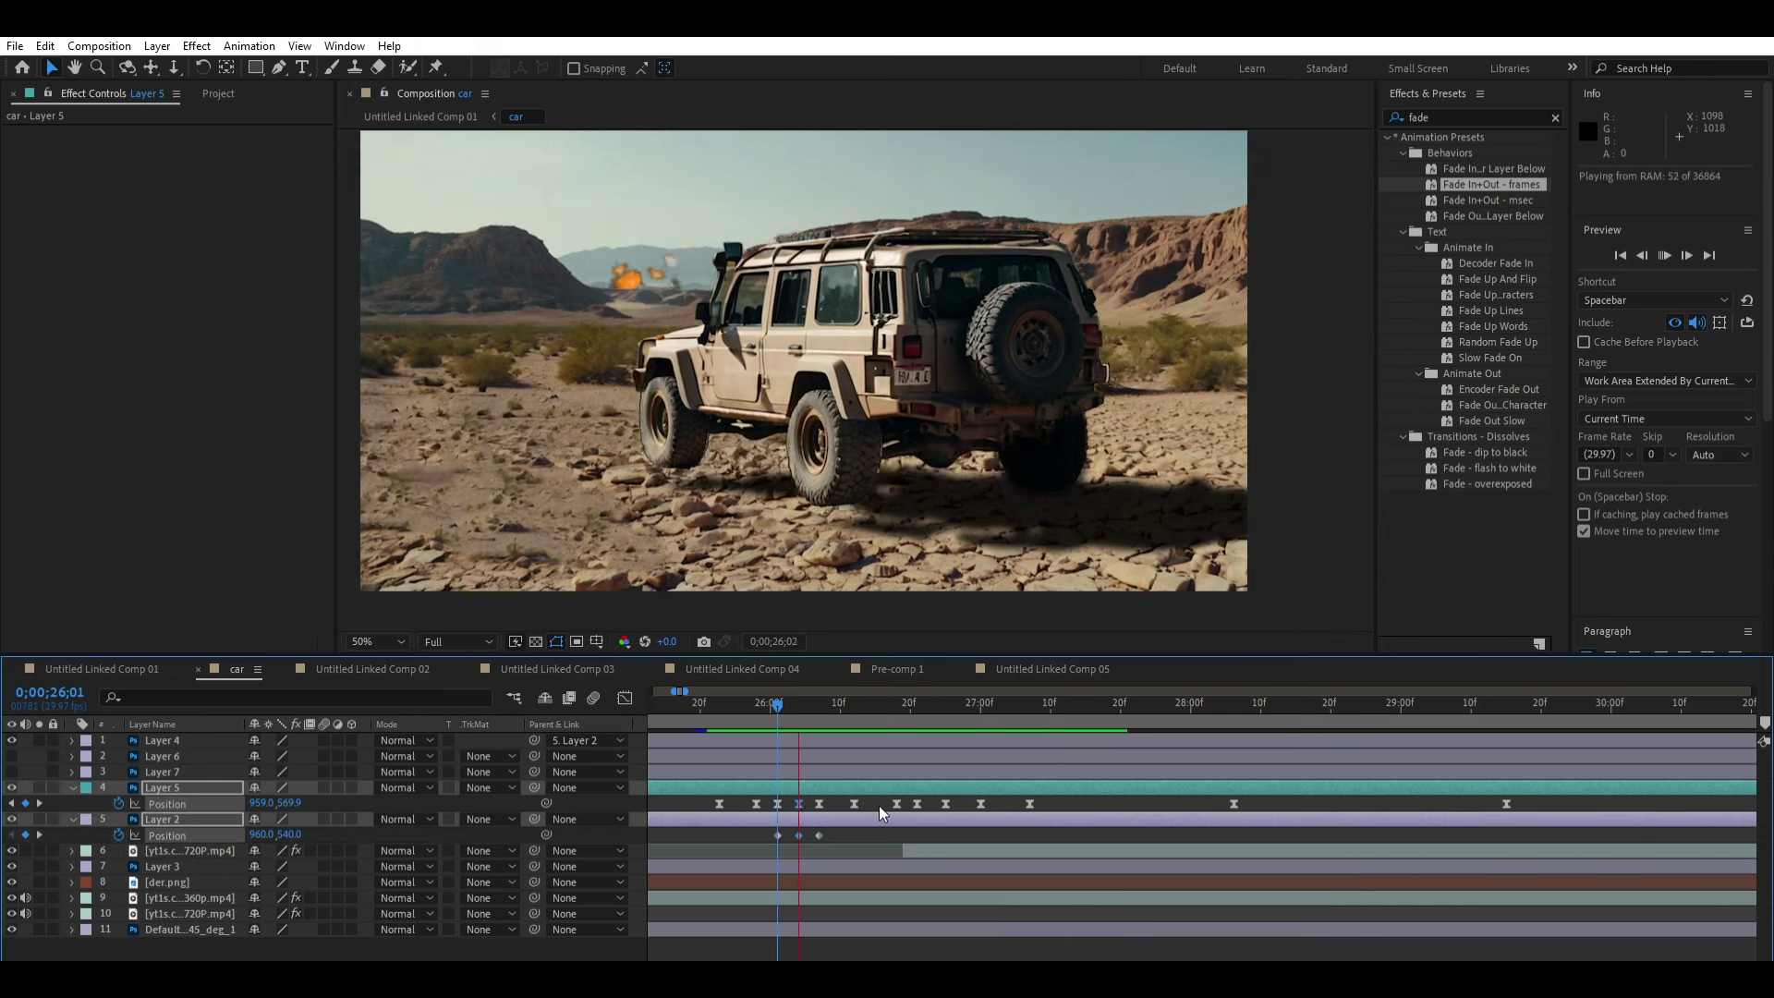
Step: Apply Easy Ease (F9) to Layer 2's position keyframes and preview the eased jolt
left_click(756, 702)
left_click(763, 823)
key("F9")
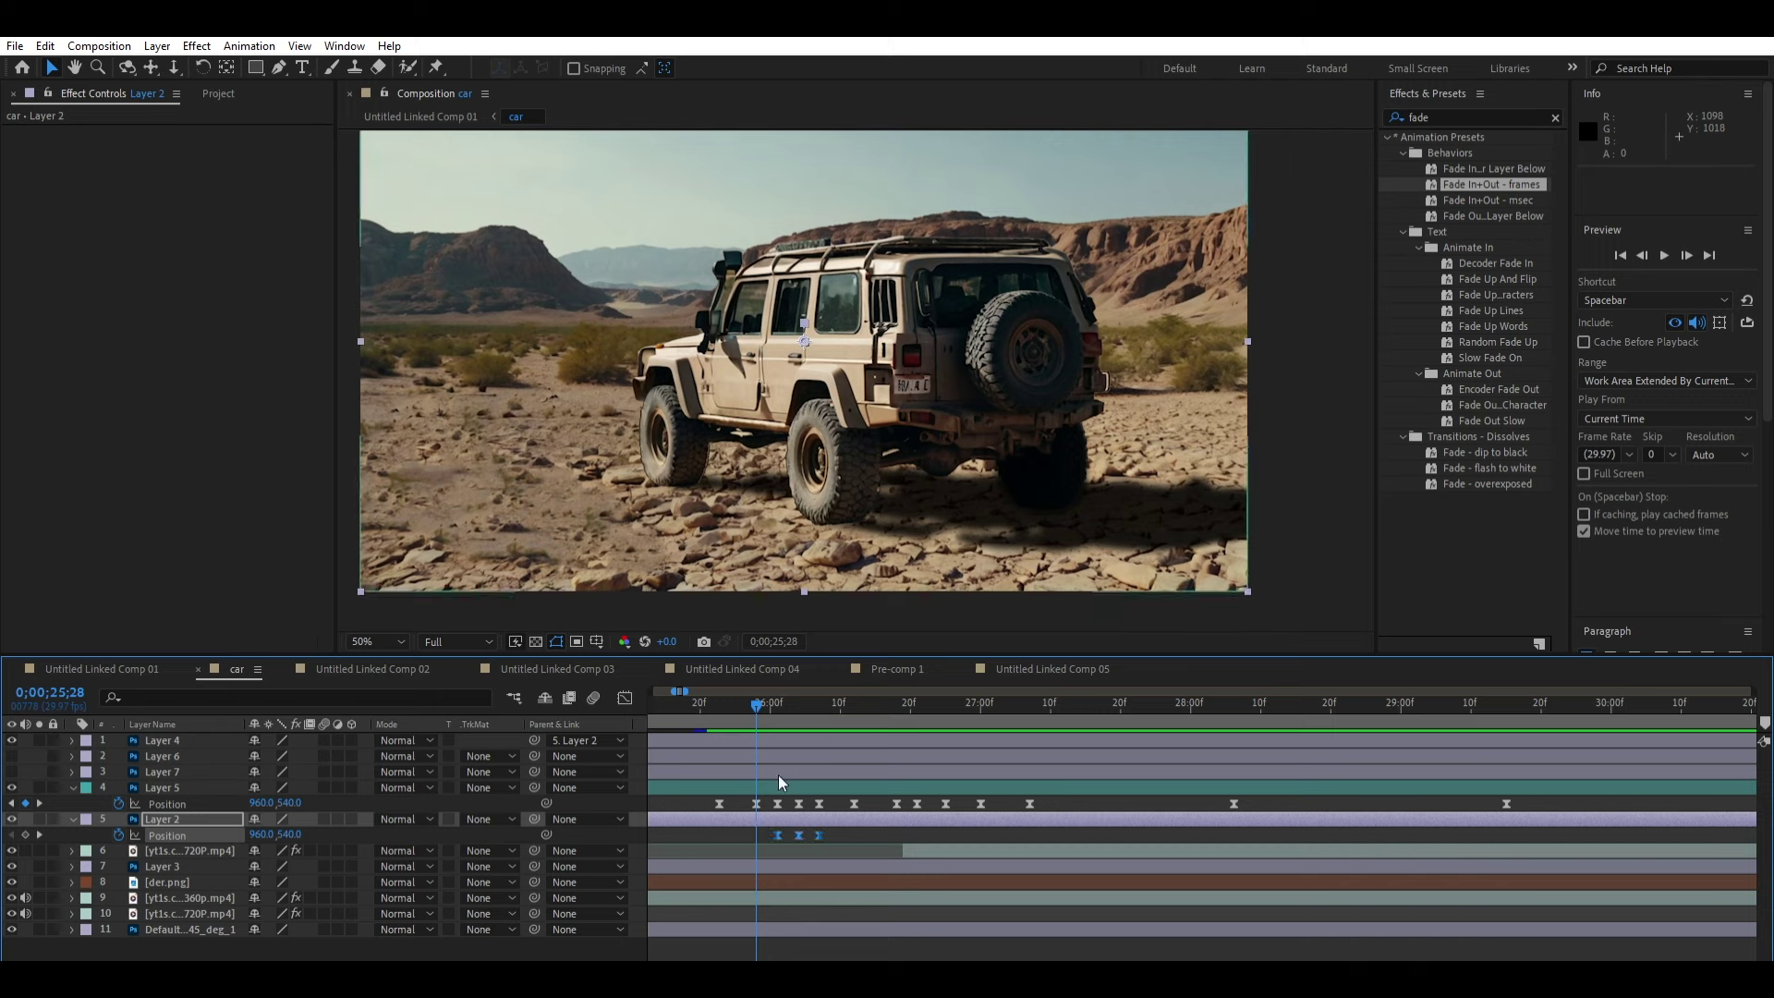
key("space")
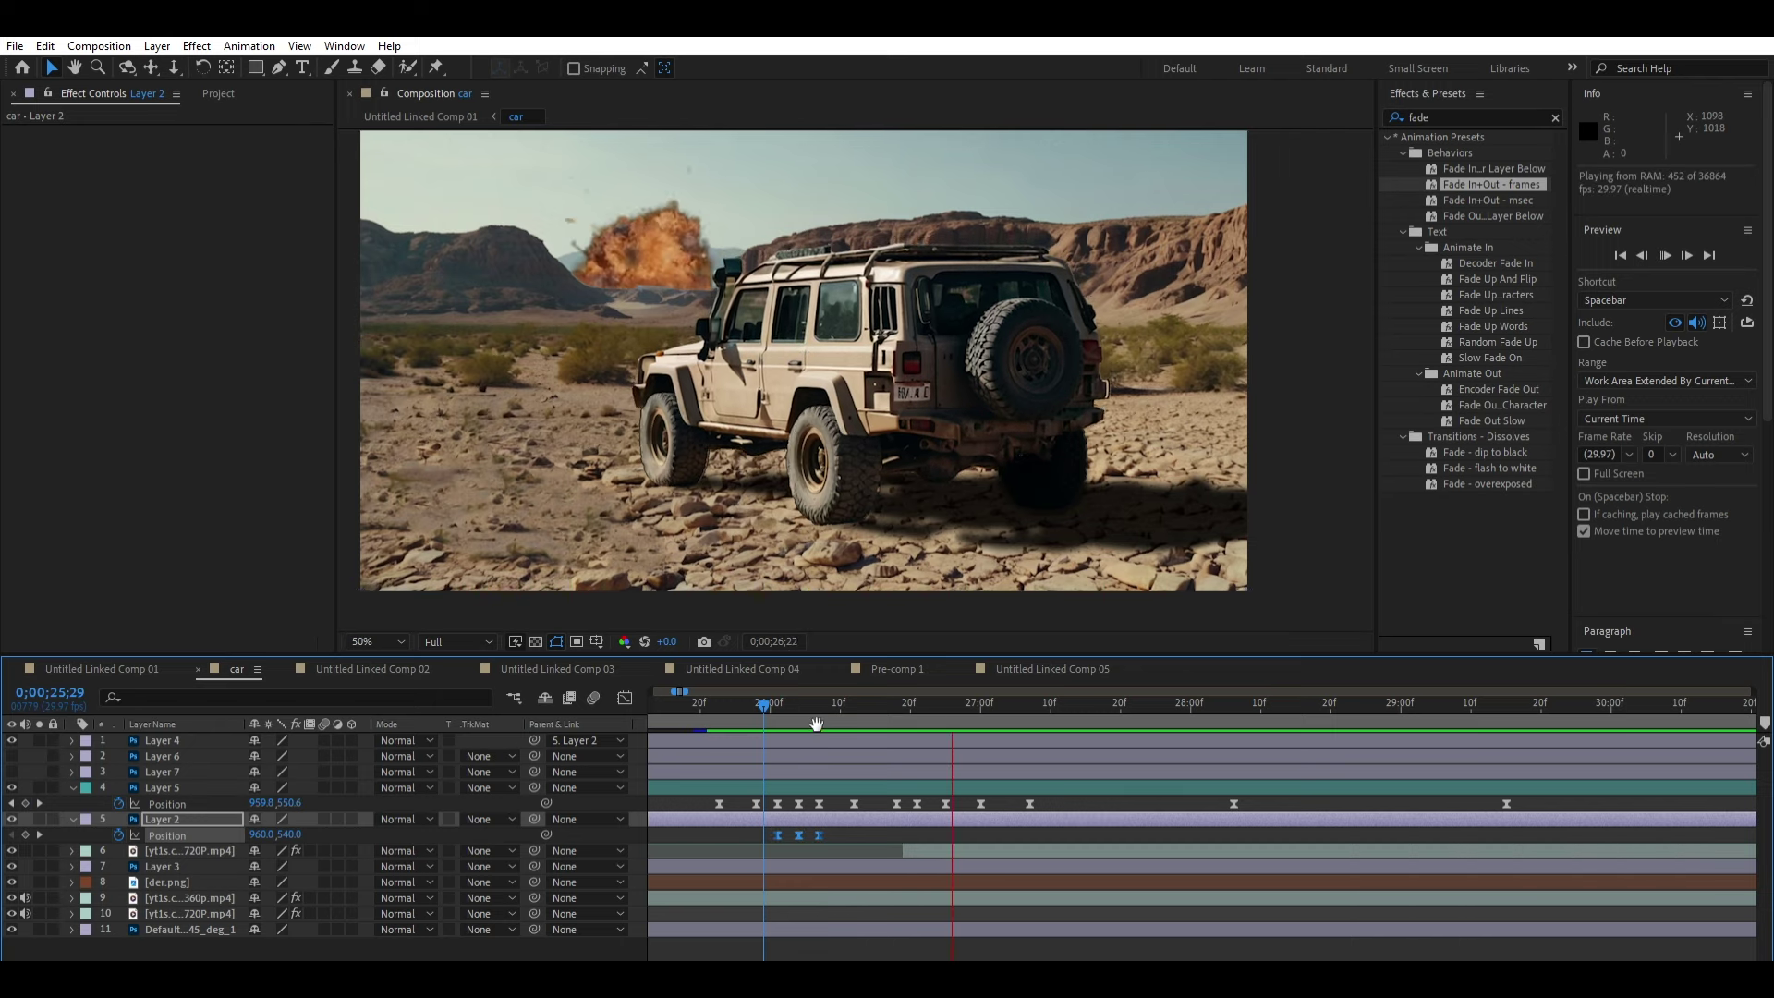
scroll(858, 458, "down", 2)
left_click(712, 699)
key("space")
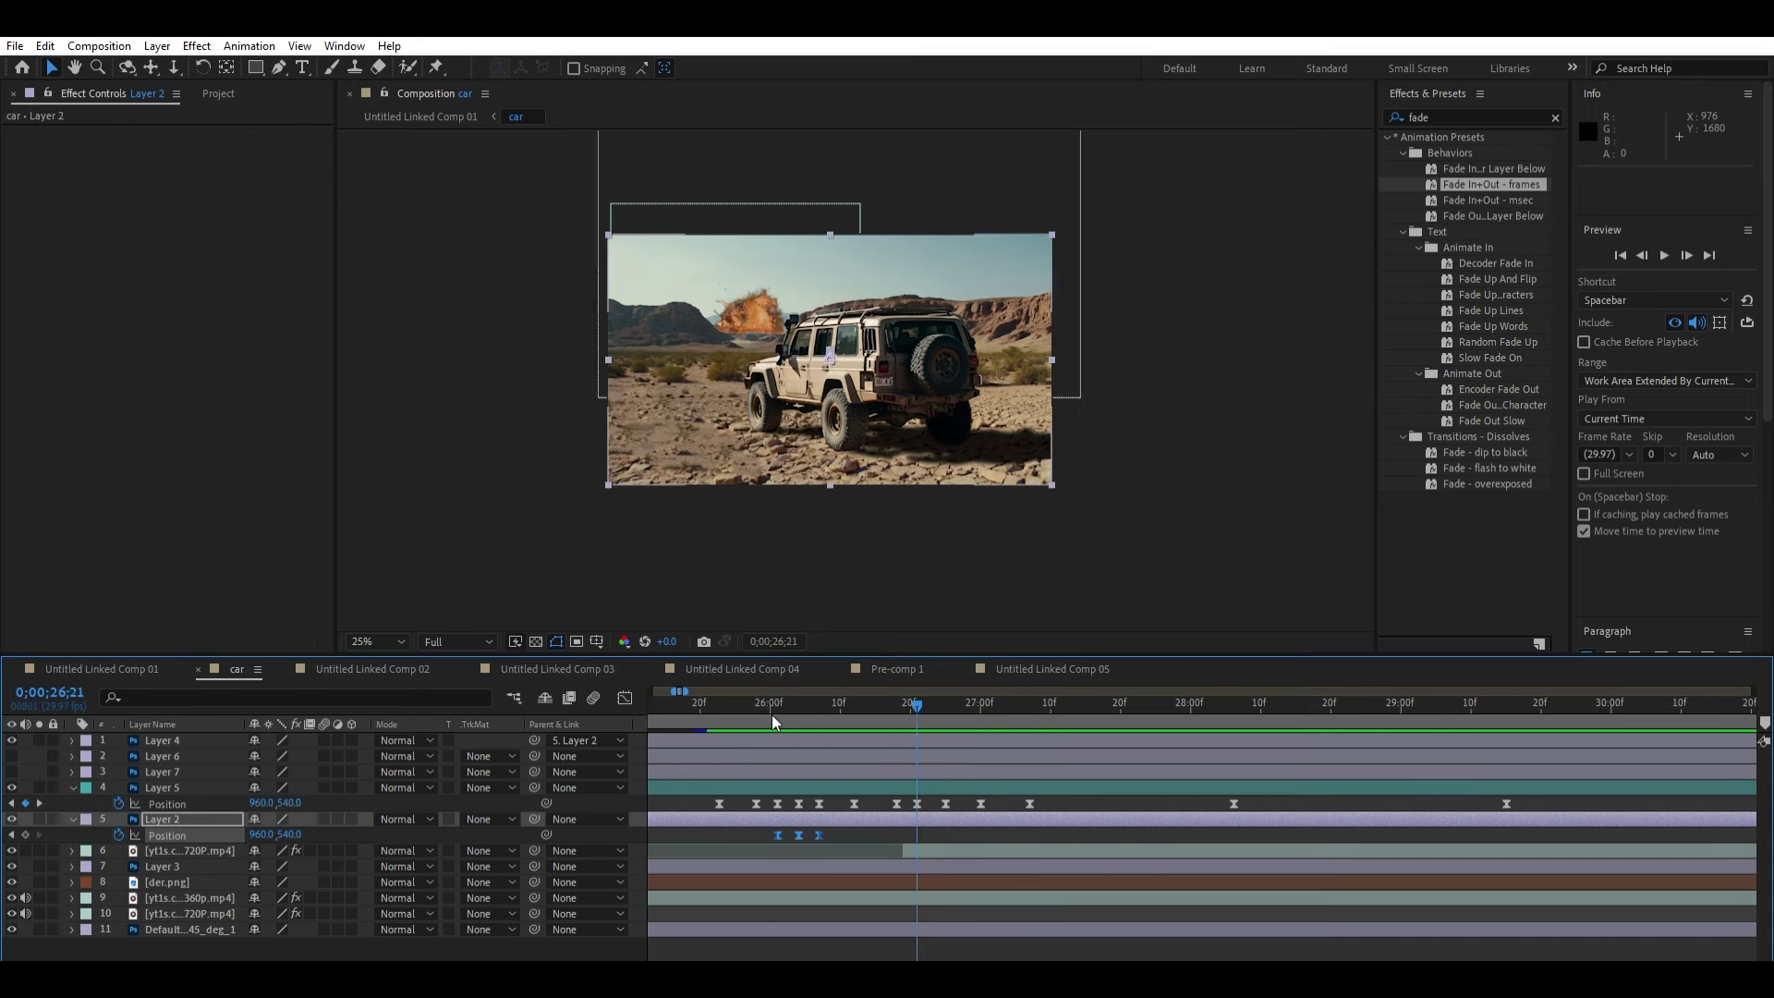
left_click(747, 695)
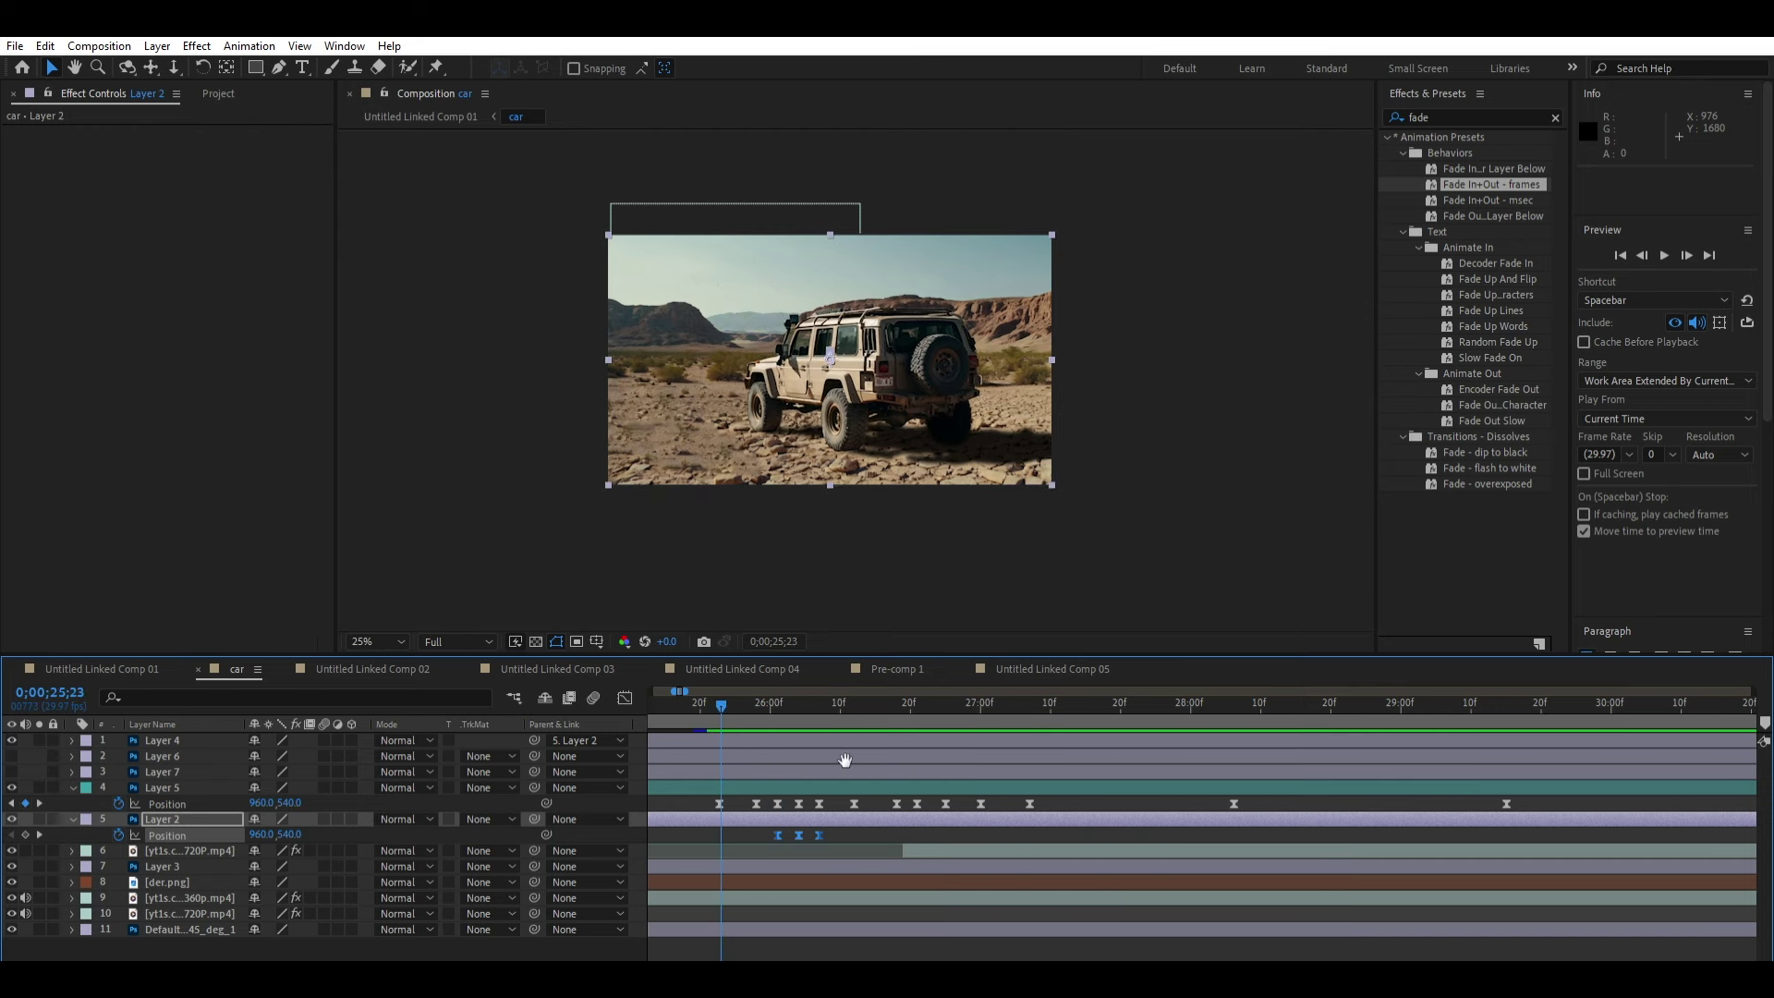
key("space")
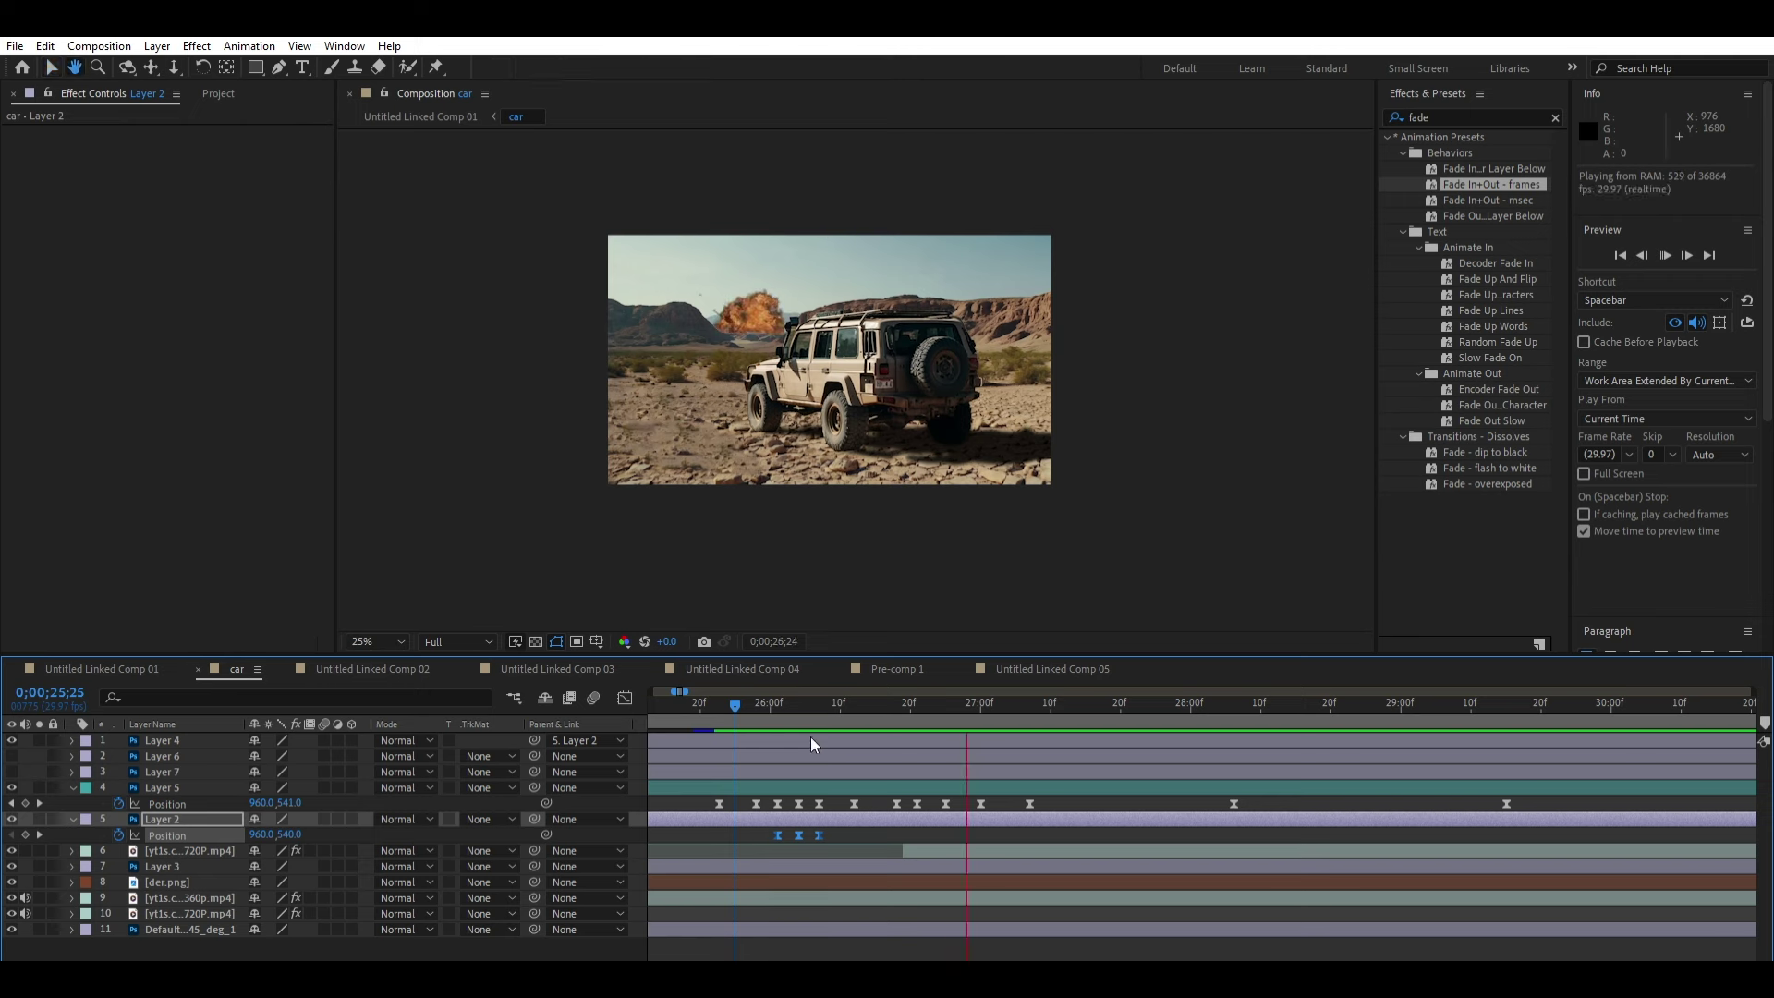
left_click(784, 695)
left_click(800, 864)
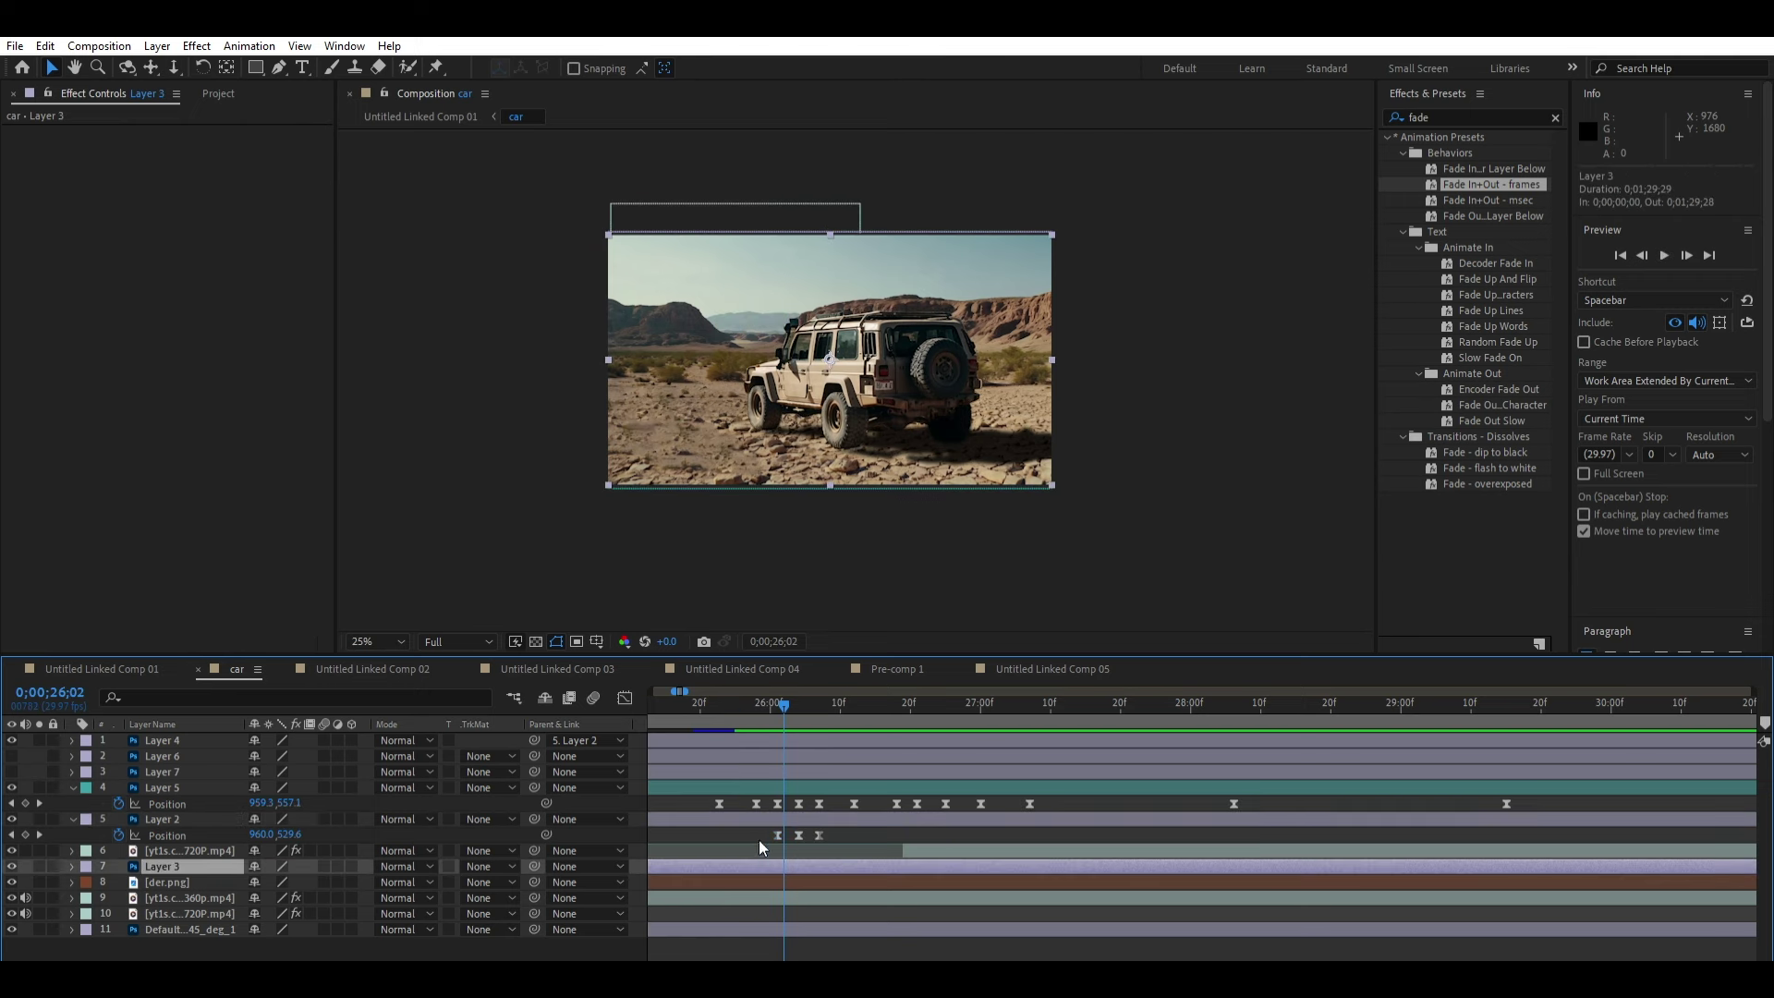
Step: Keyframe Layer 3's rotation from 26;01 to a 2.9° tilt at 26;04
left_click(779, 693)
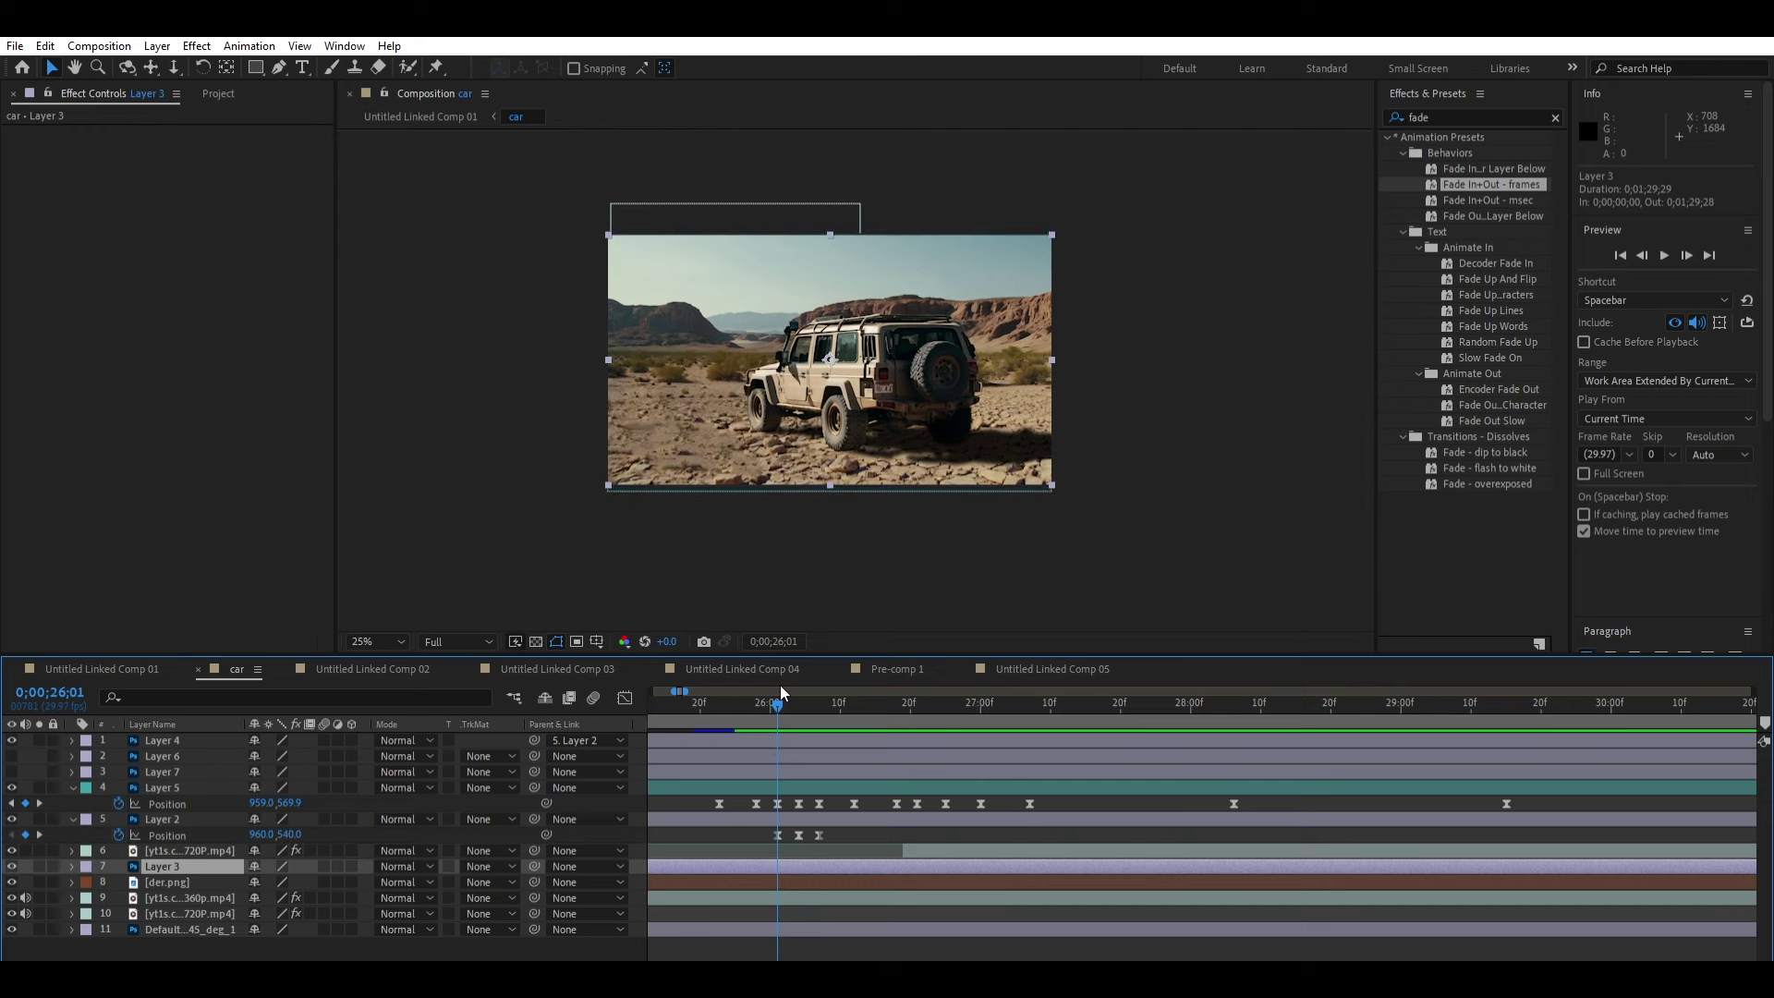
key("r")
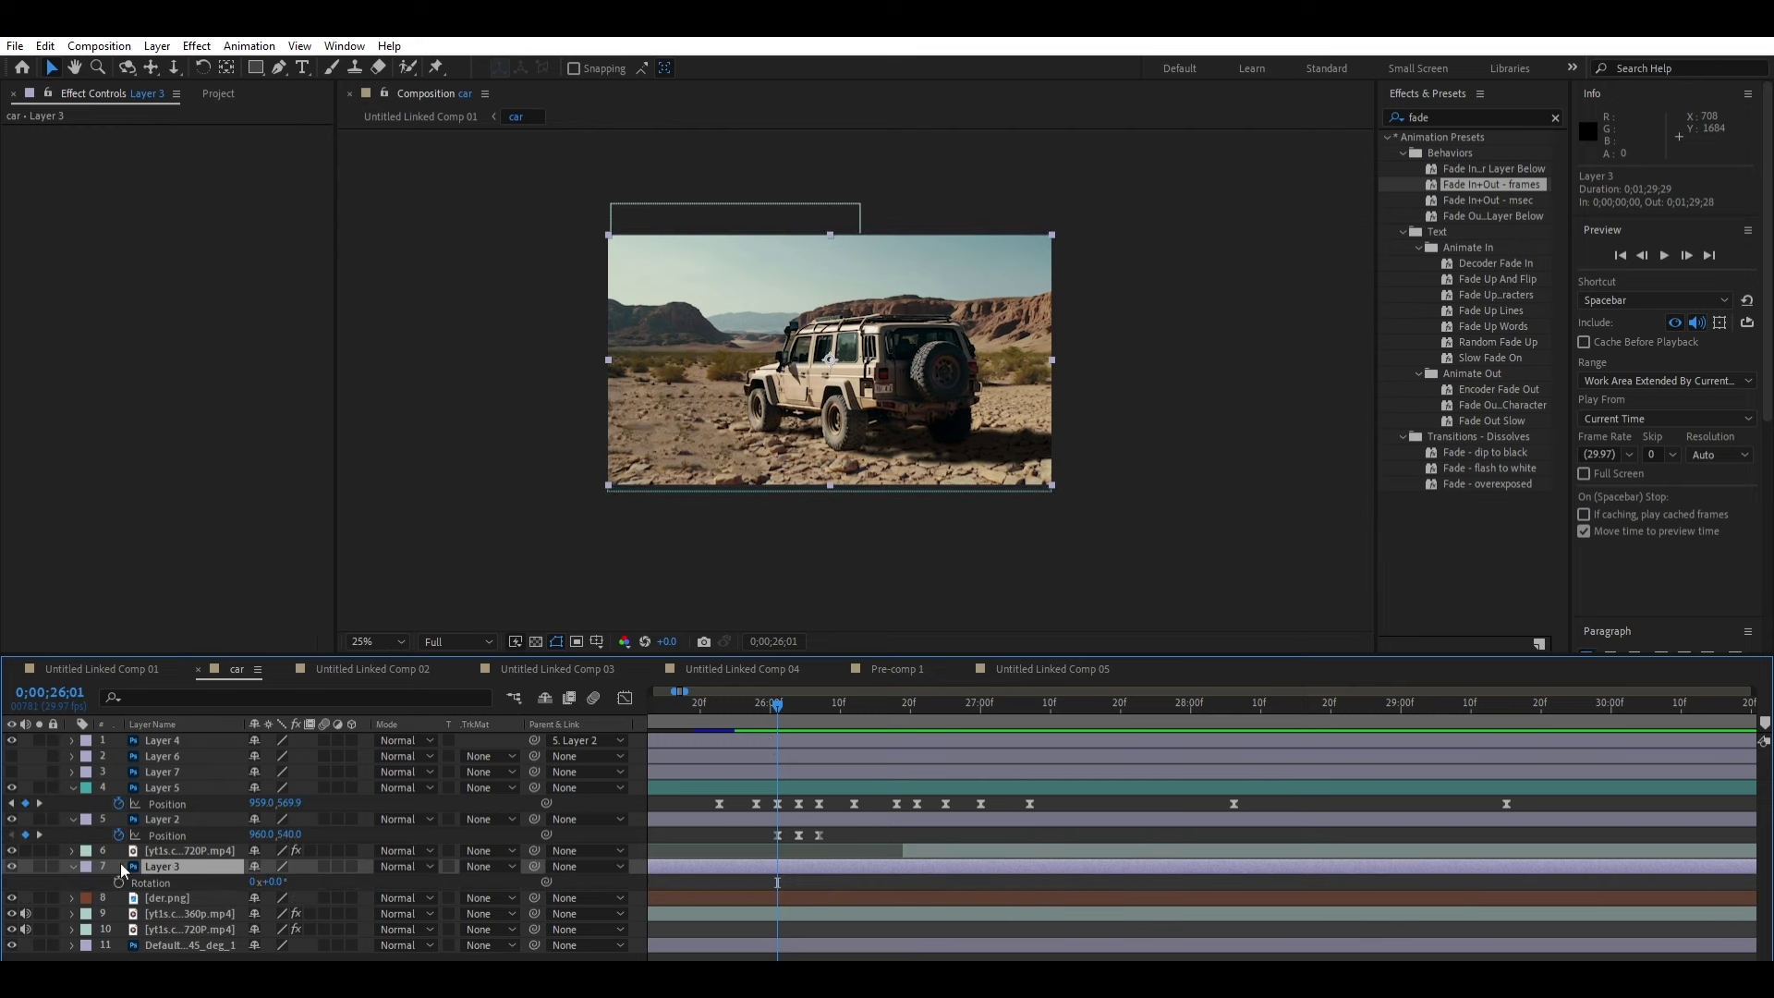
left_click(118, 883)
scroll(856, 370, "up", 1)
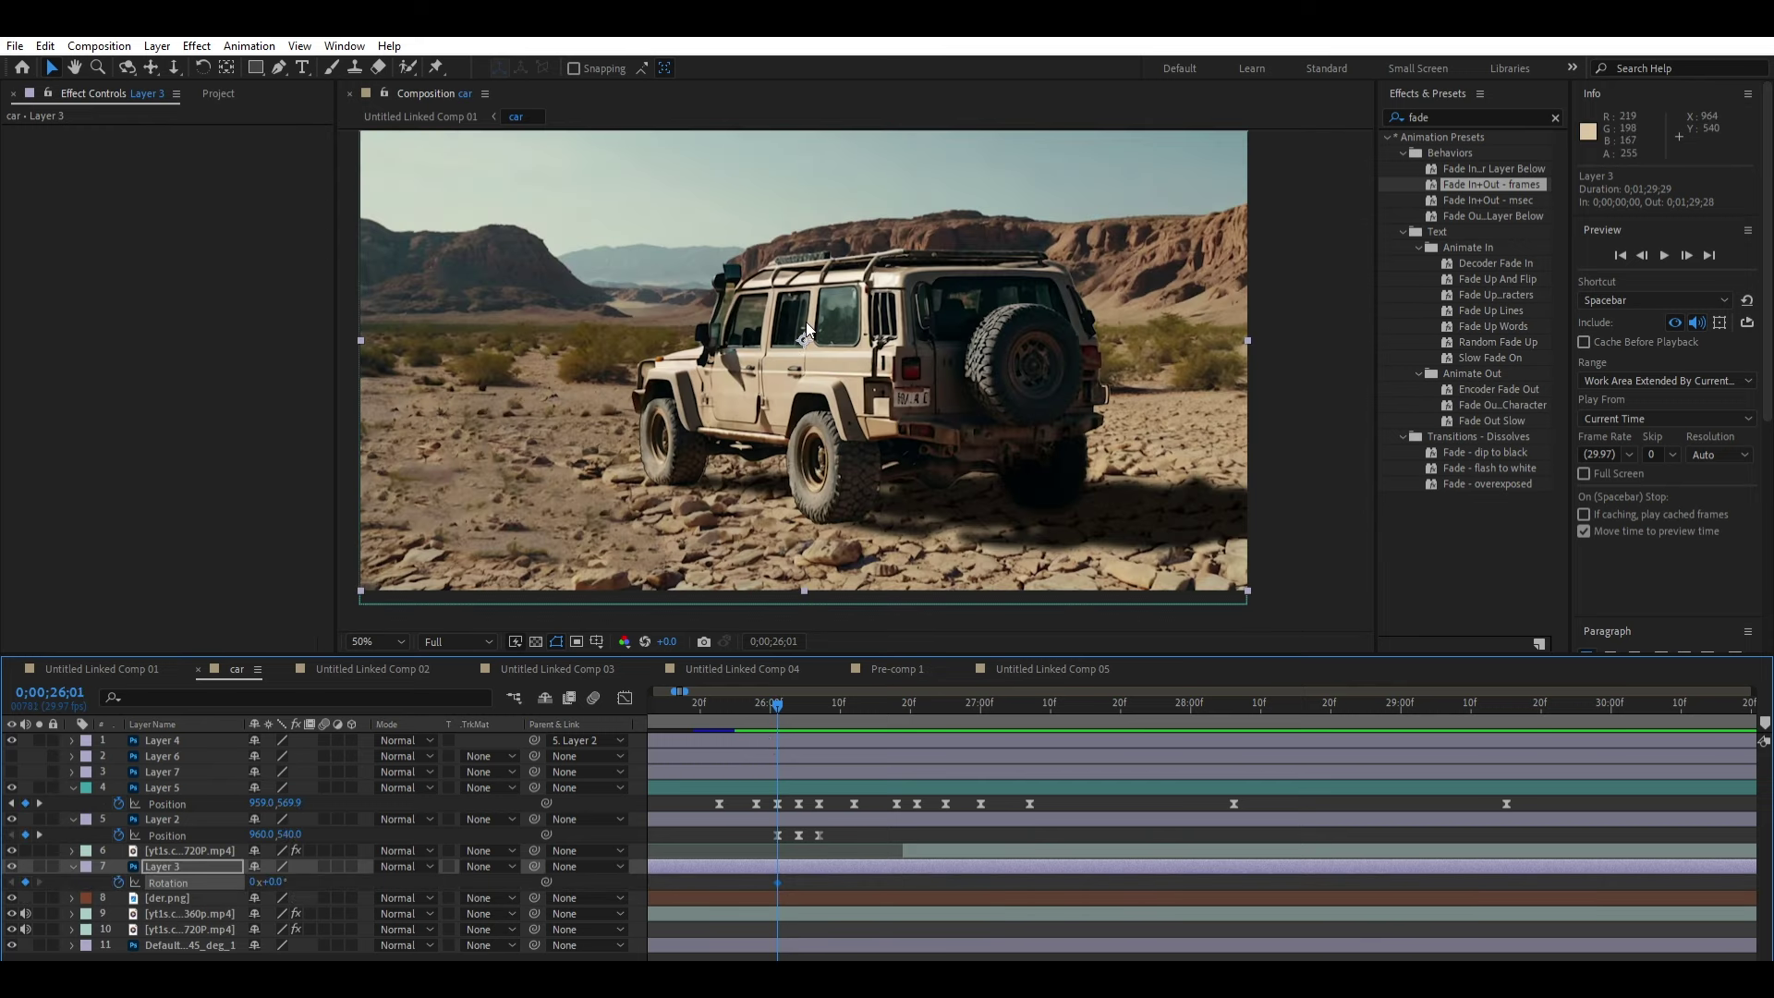
key("w")
left_click_drag(807, 330, 719, 453)
key("ctrl+z")
key("y")
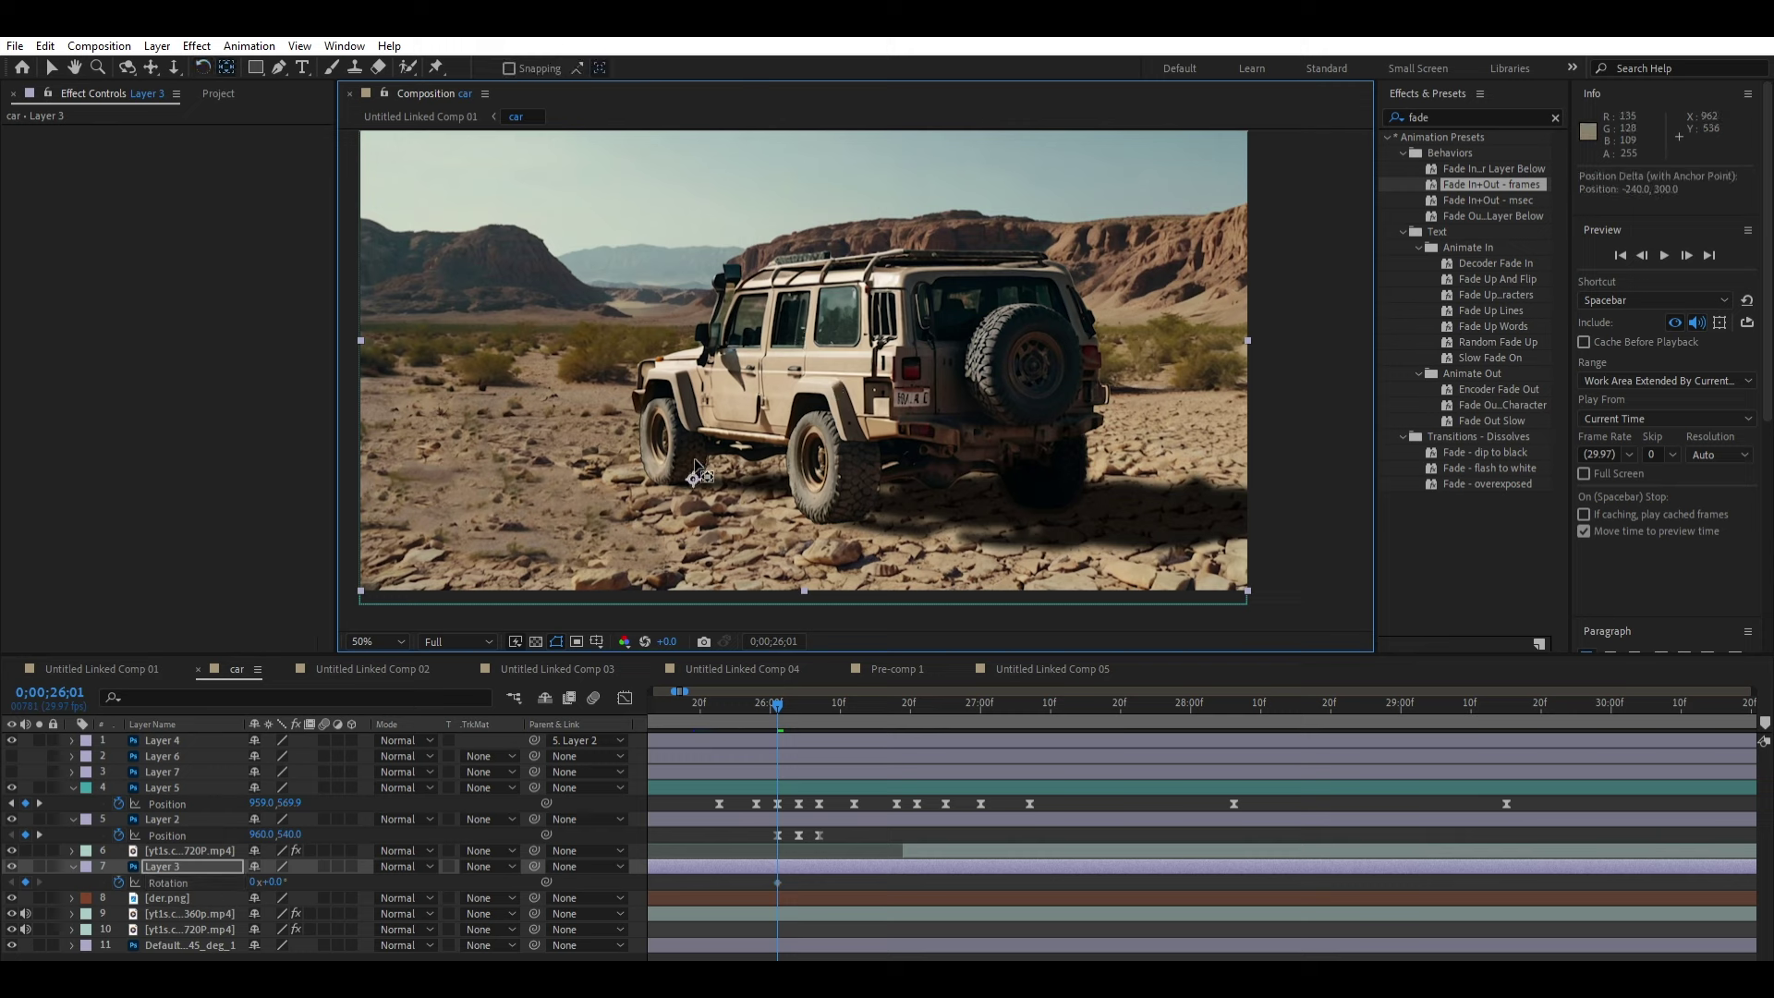
left_click(800, 695)
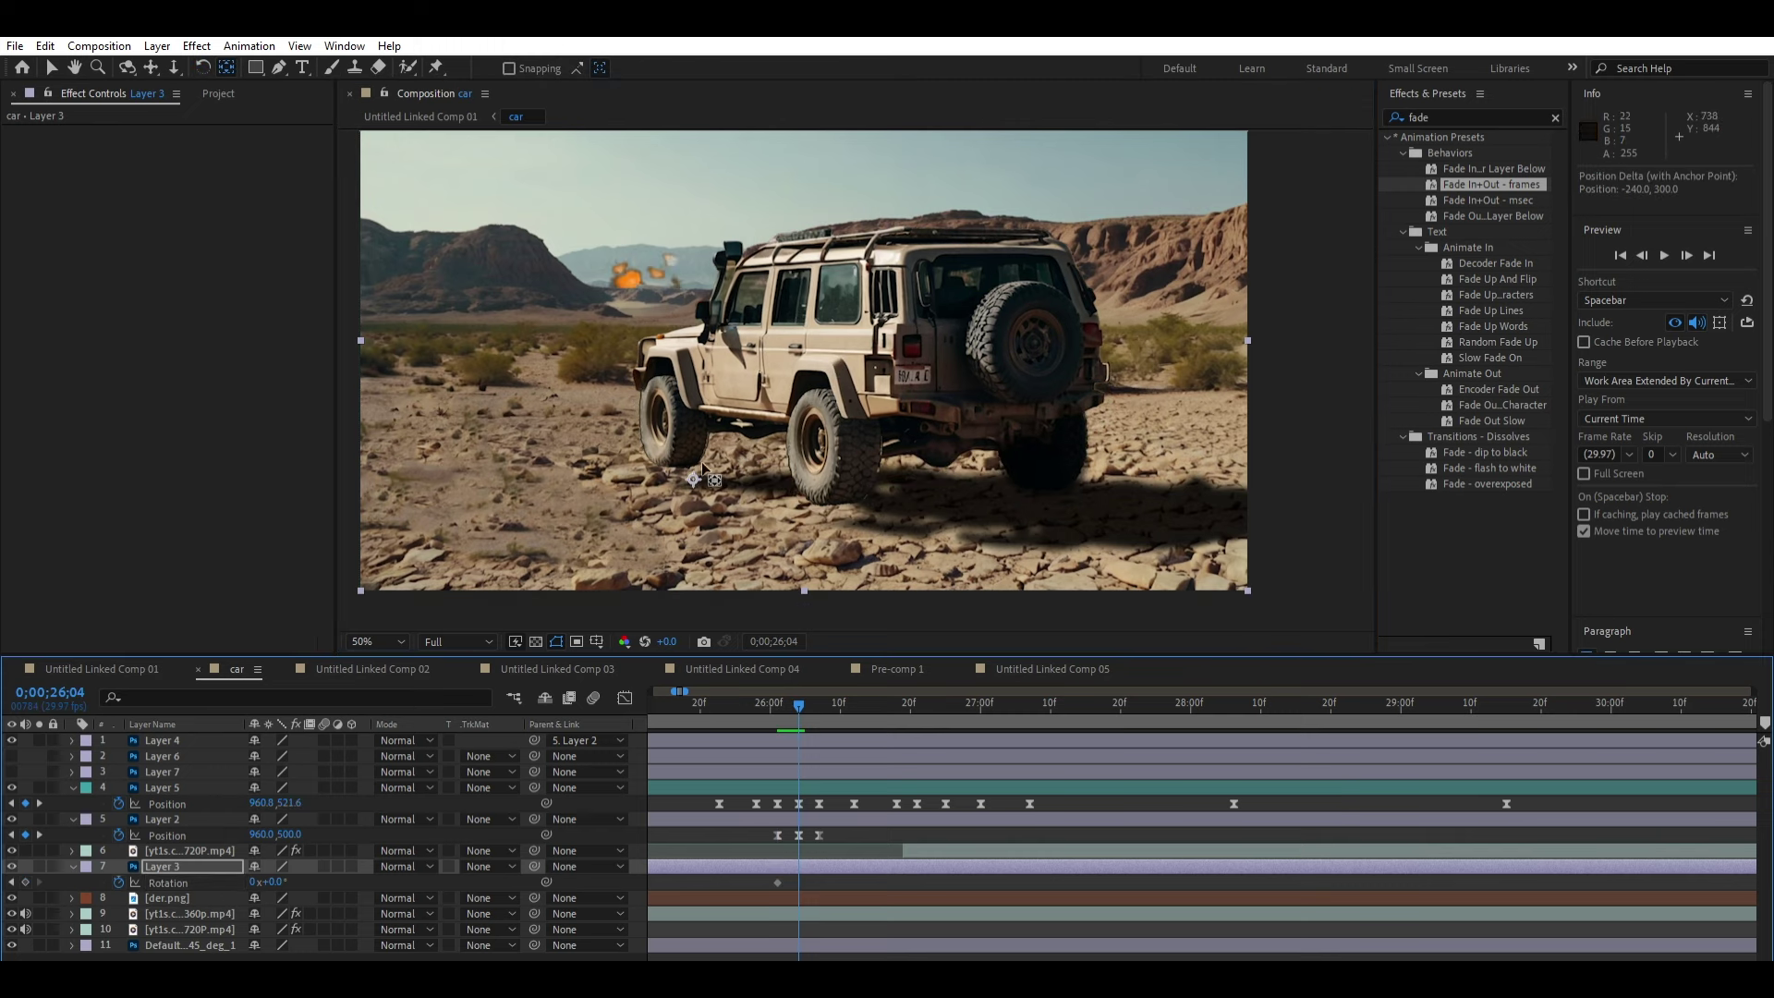
key("w")
left_click_drag(709, 471, 742, 476)
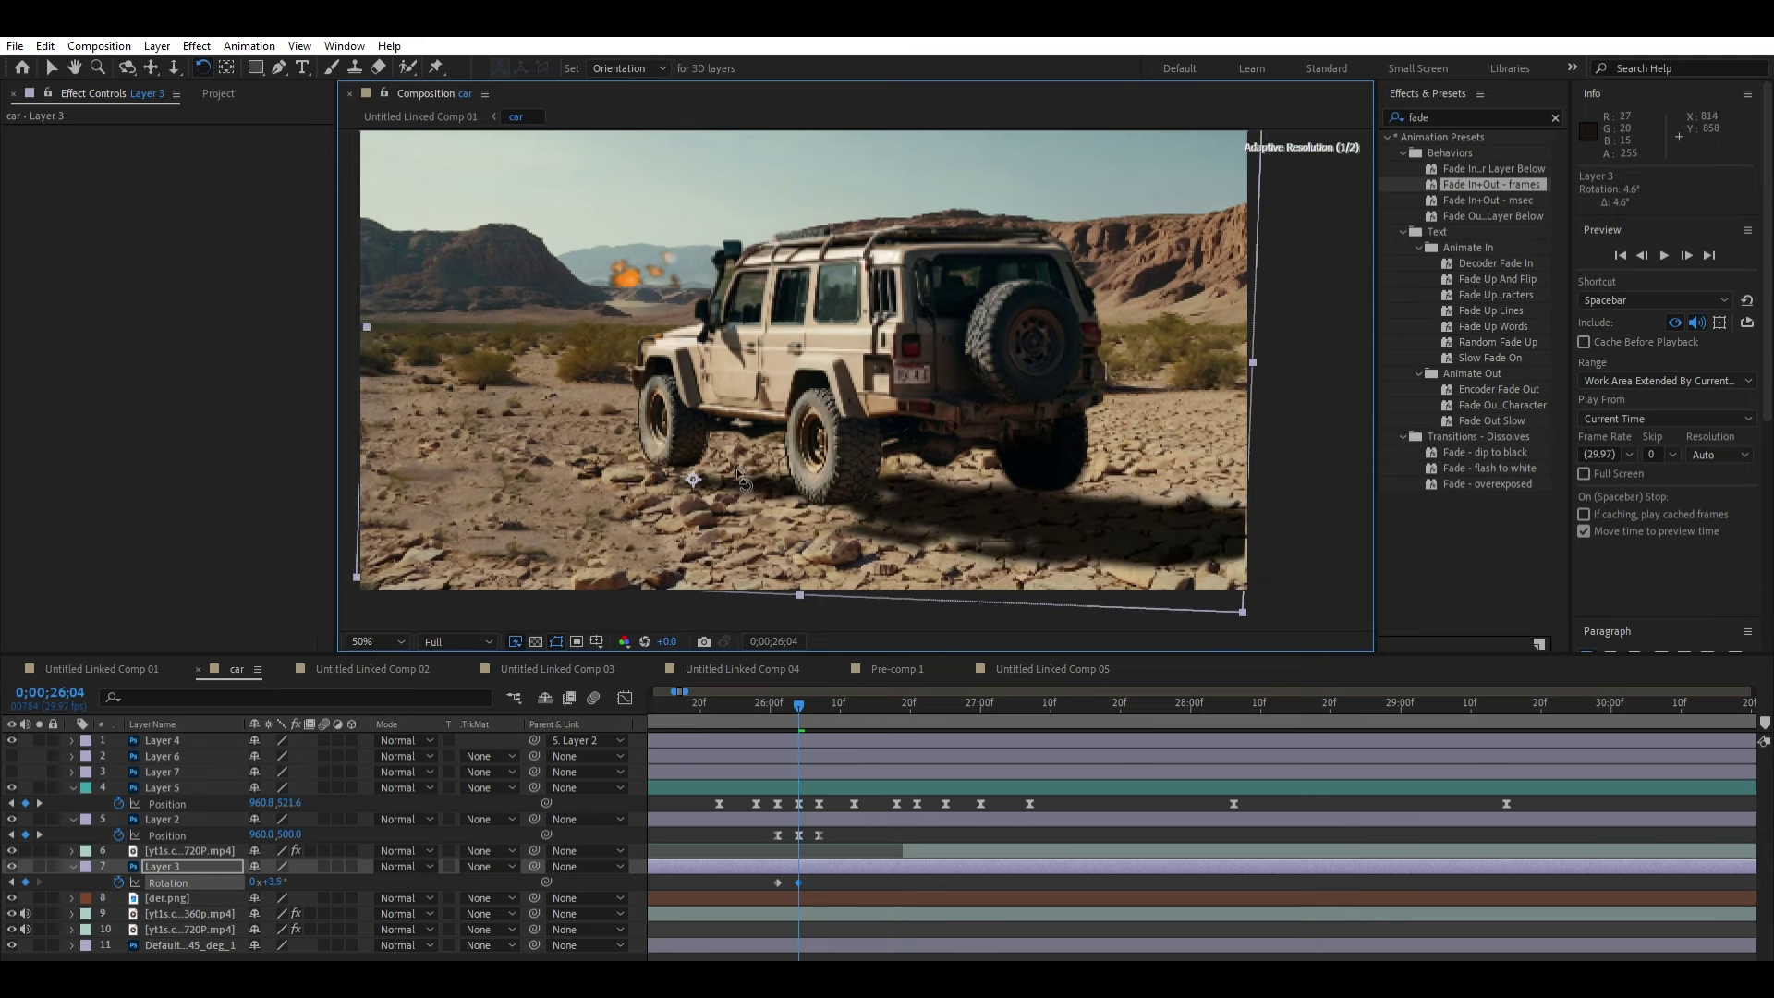
left_click(779, 695)
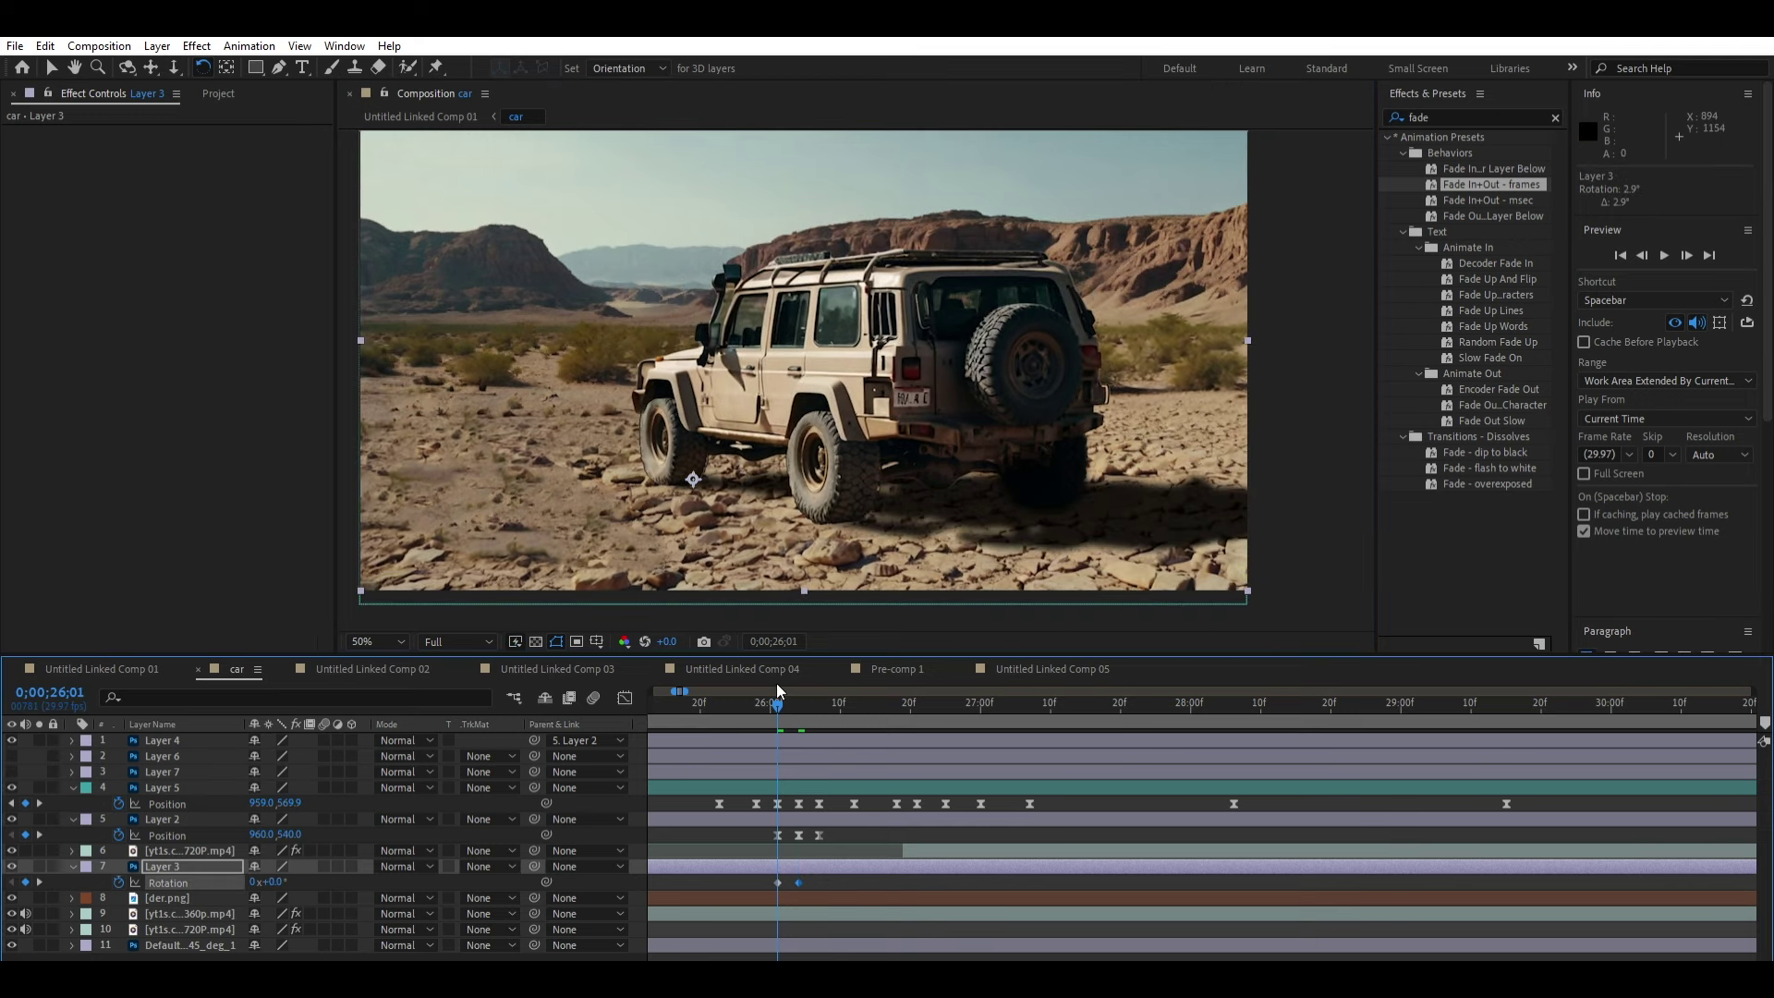
Step: Keyframe Layer 3's position, shifting it up-left to 714,812 at 26;04
key("shift+p")
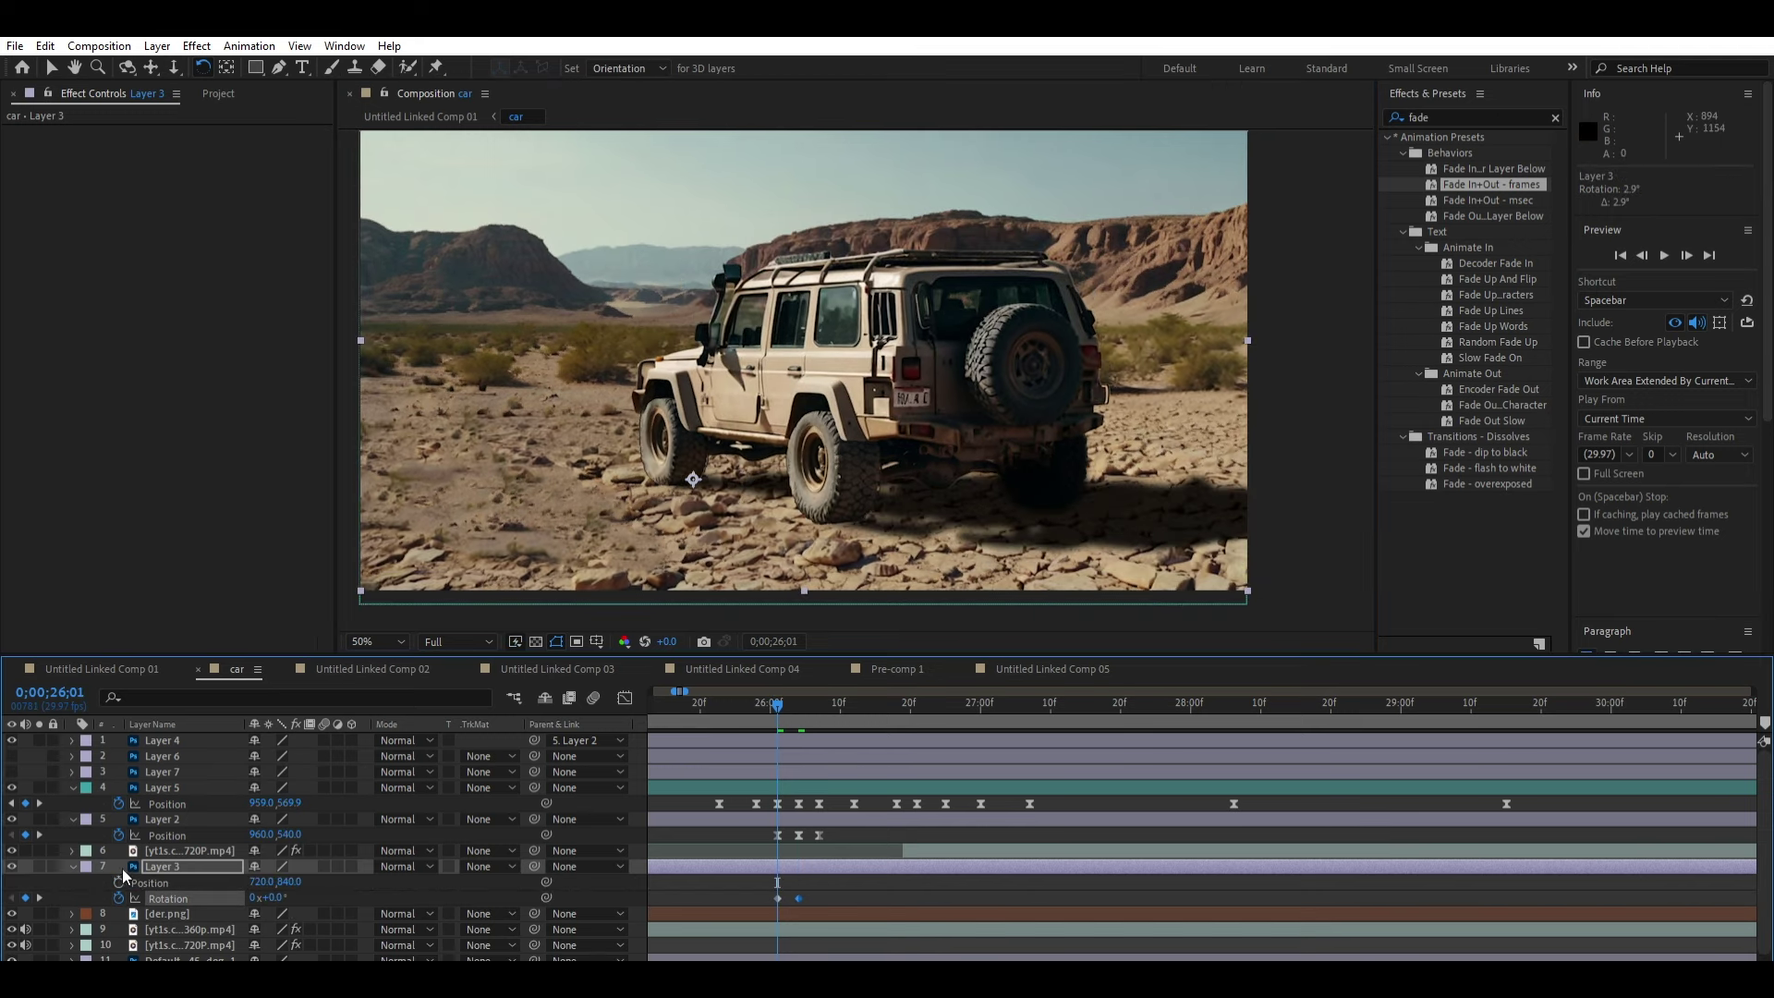
left_click(799, 693)
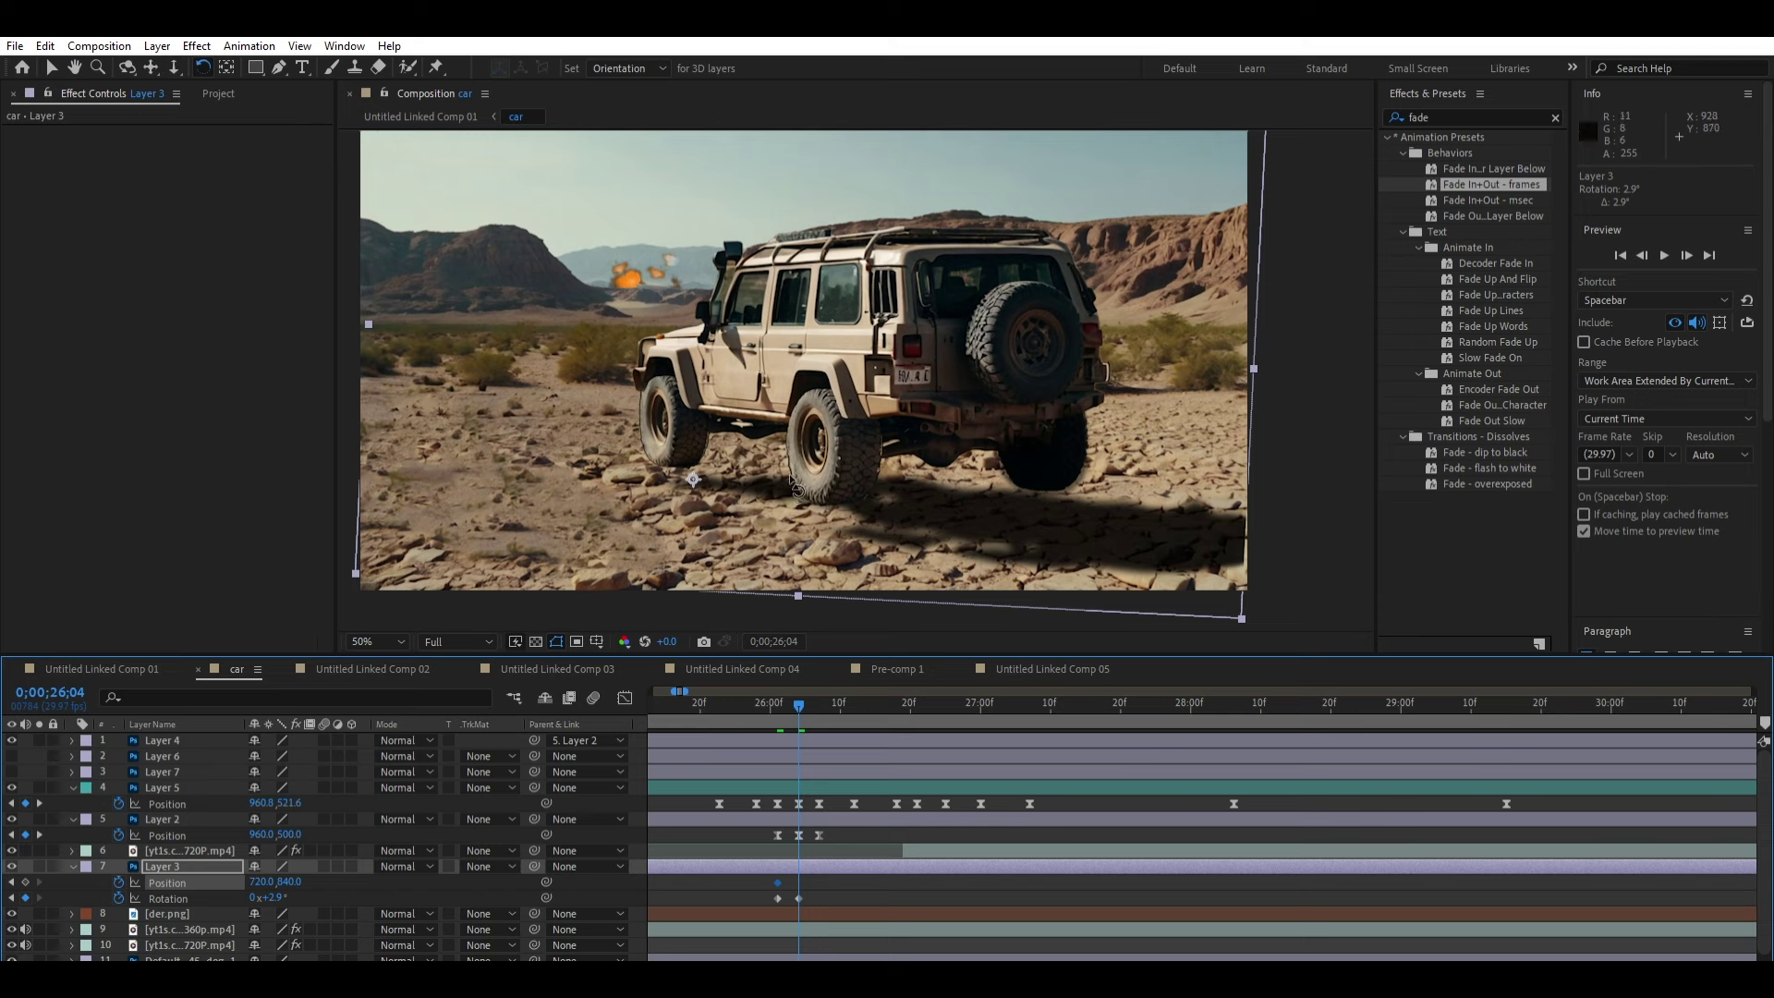
key("v")
left_click_drag(779, 475, 776, 462)
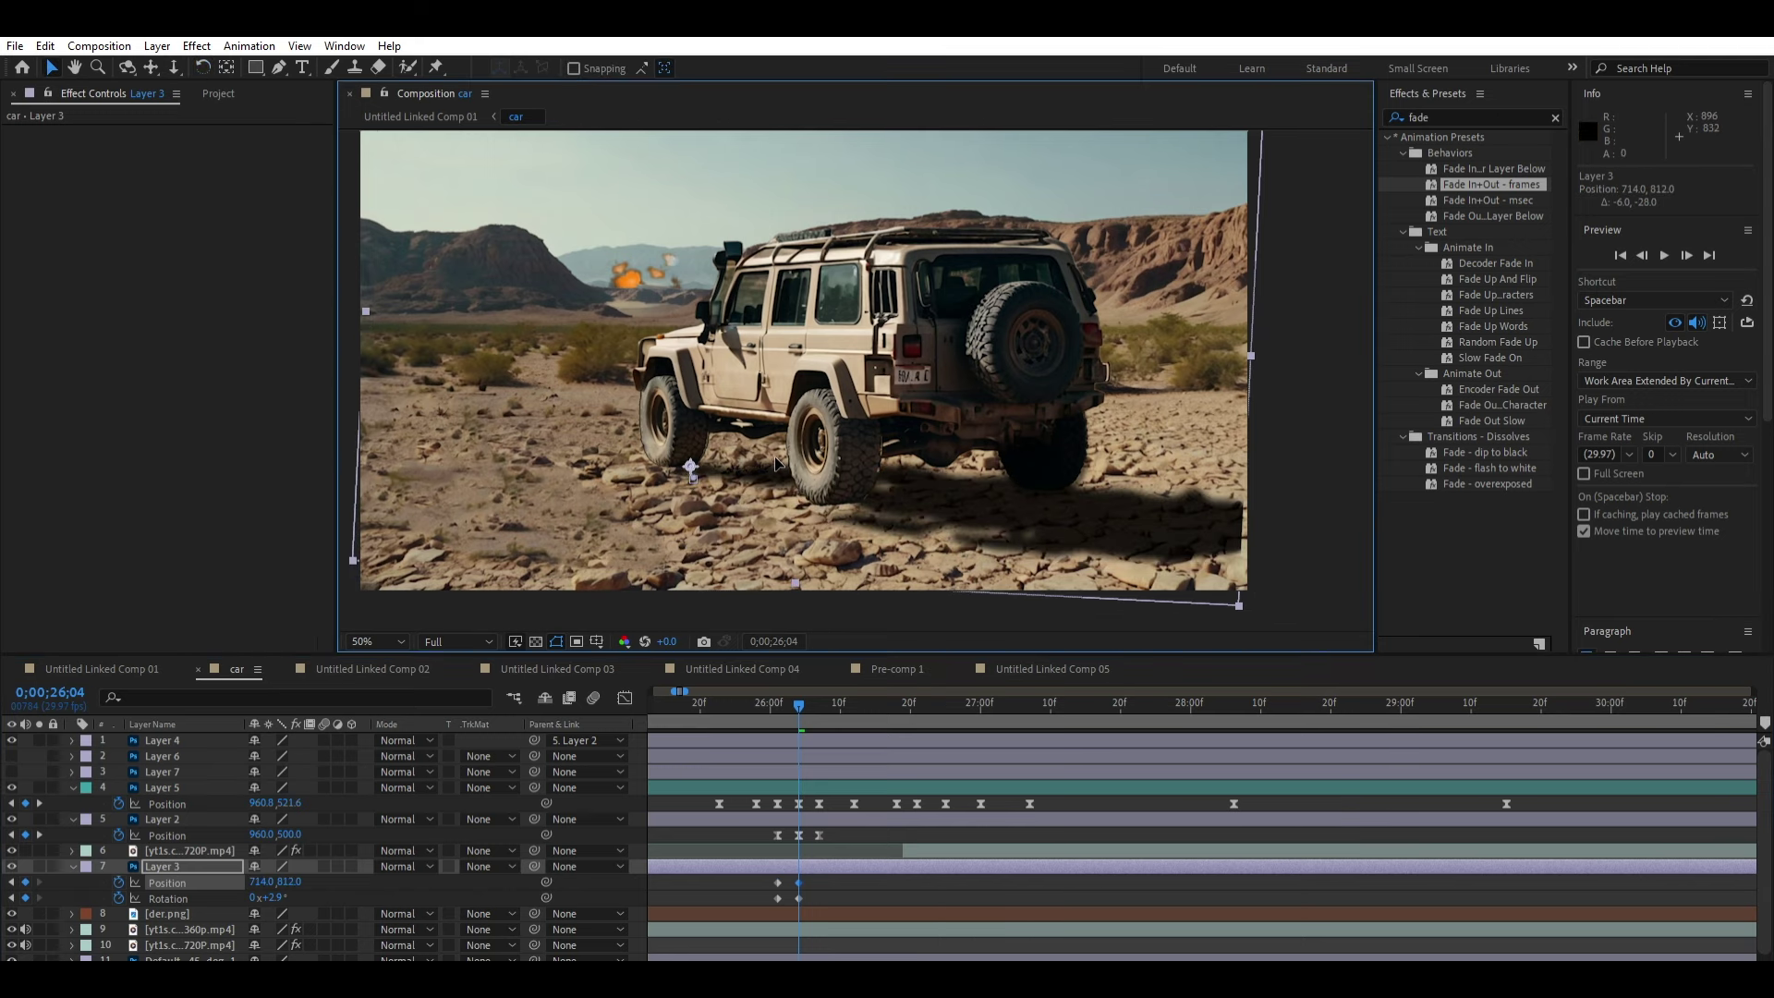
left_click(801, 707)
Step: Keyframe Layer 3's scale, enlarging it to about 104% at 26;04
key("j")
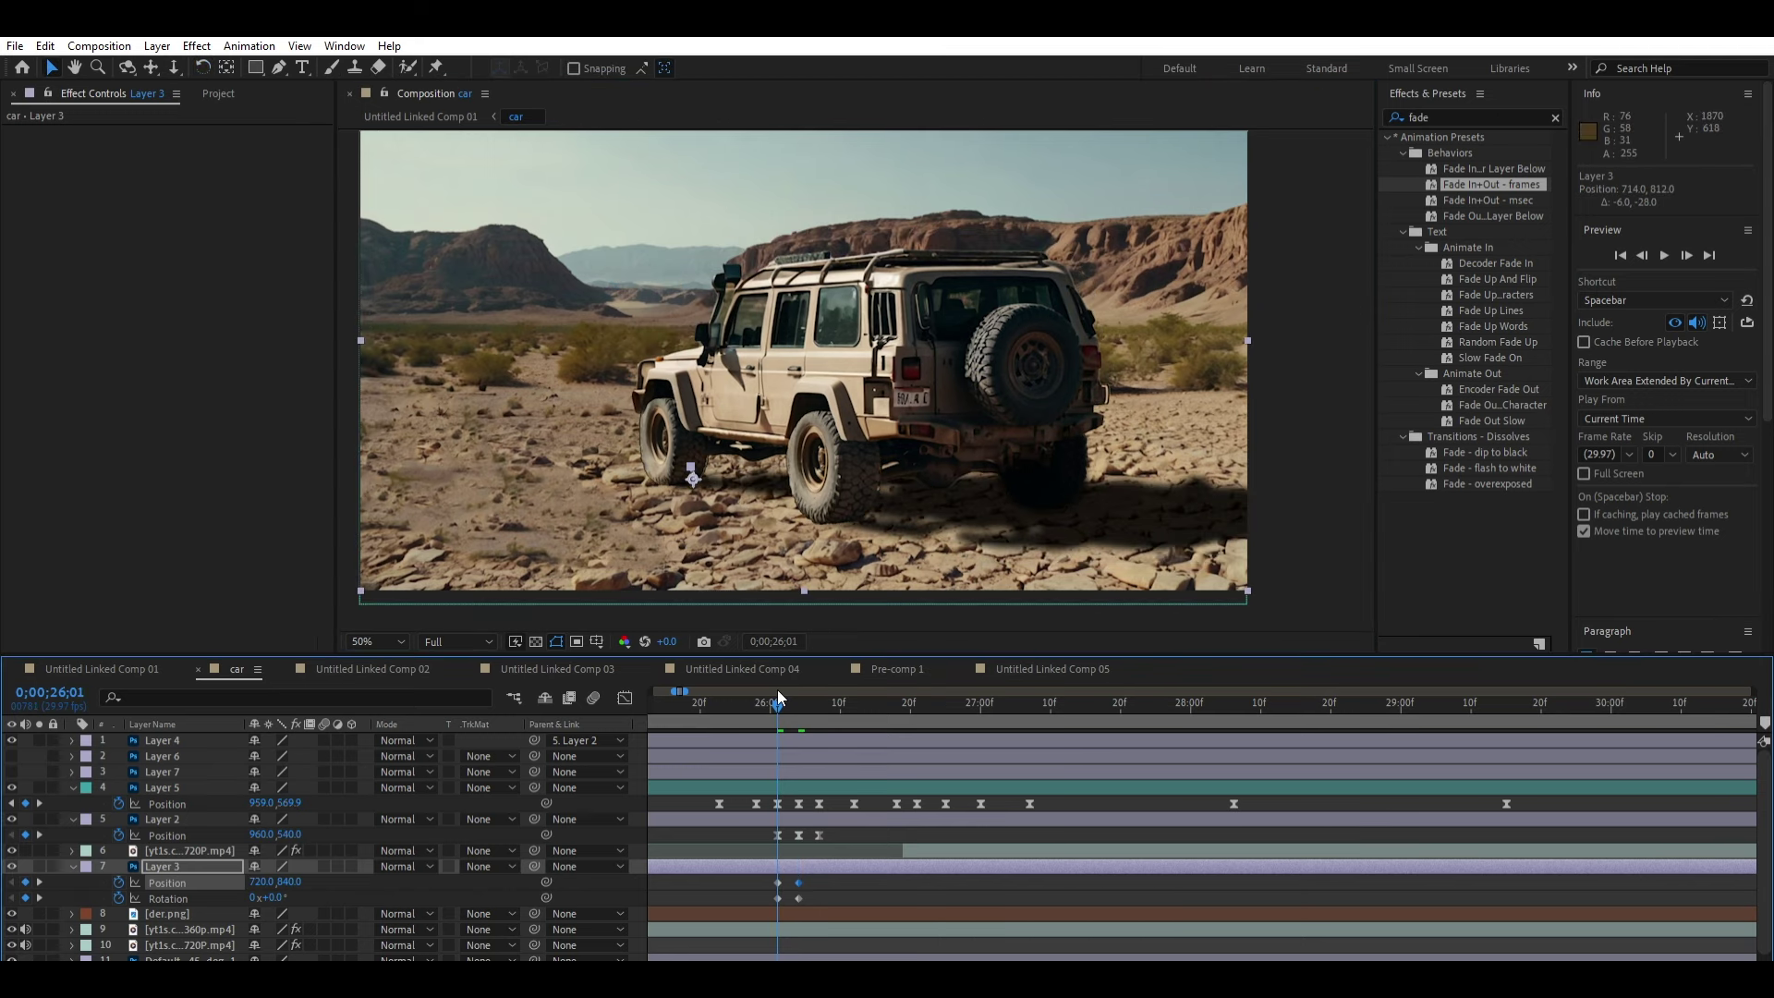
key("shift+s")
left_click(119, 898)
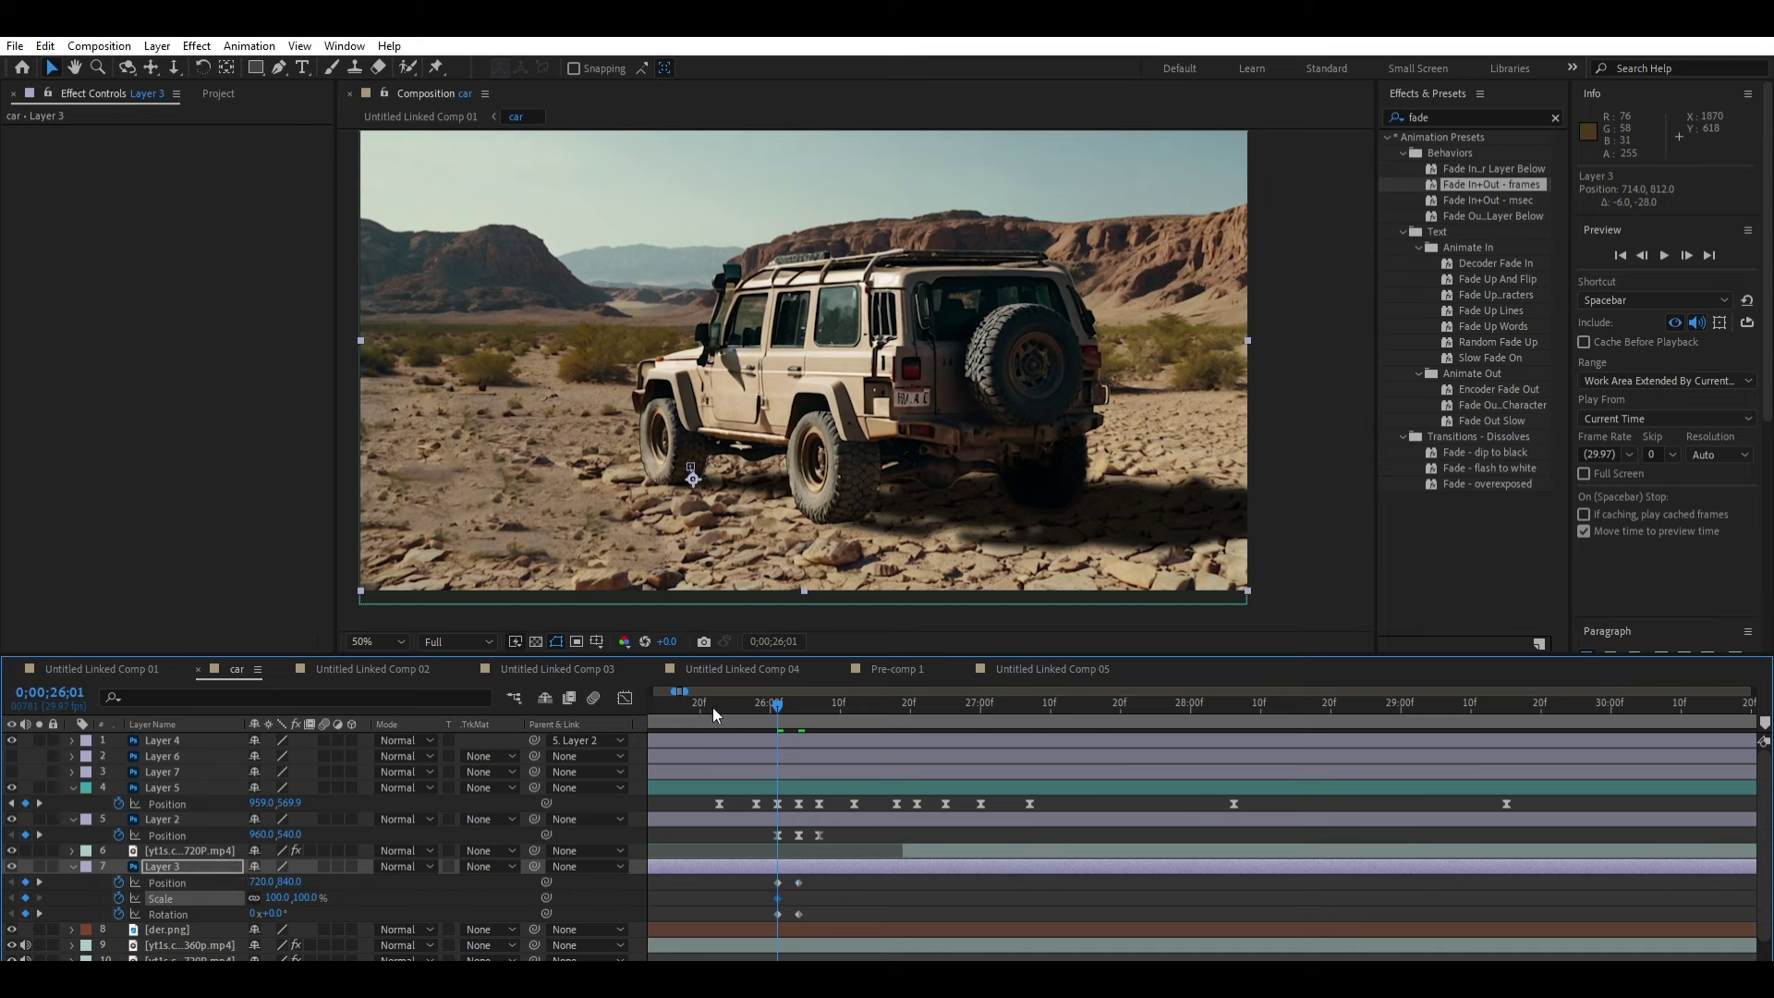
left_click(800, 695)
left_click_drag(1259, 352, 1279, 350)
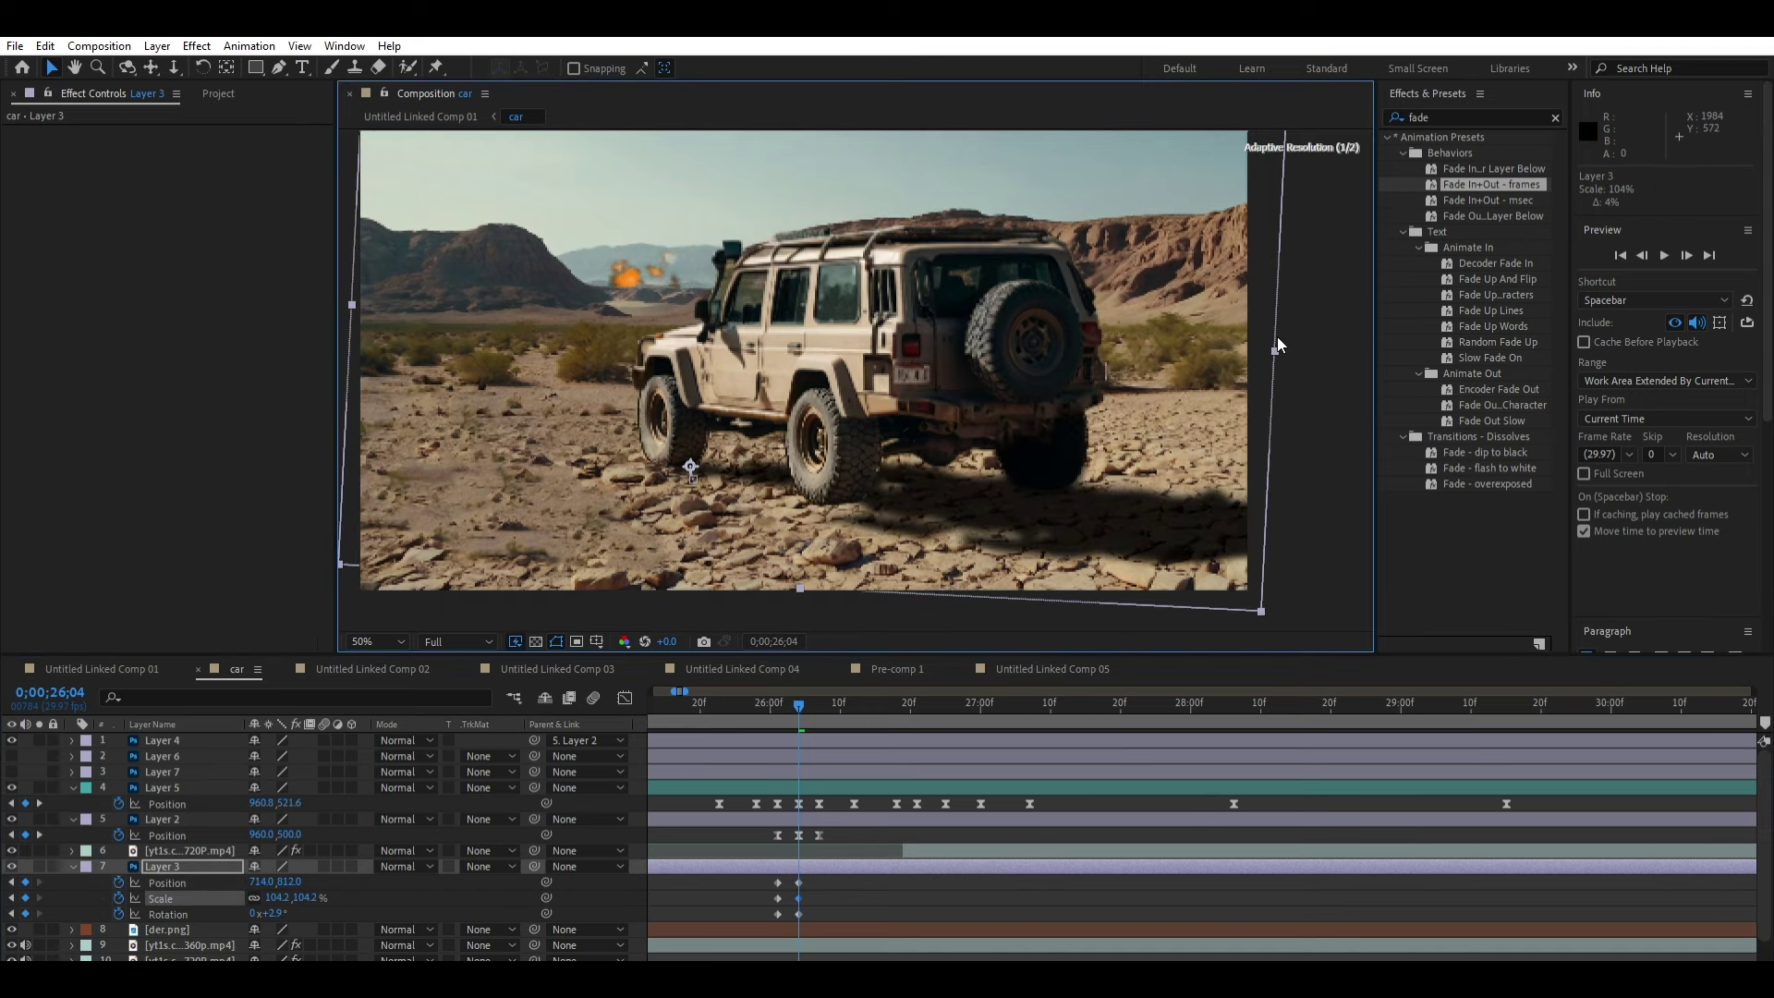
Step: Shift Layer 3's keyframes one frame later and paste a copy at 26;07
left_click(820, 695)
left_click_drag(768, 867, 787, 920)
key("ctrl+c")
key("ctrl+v")
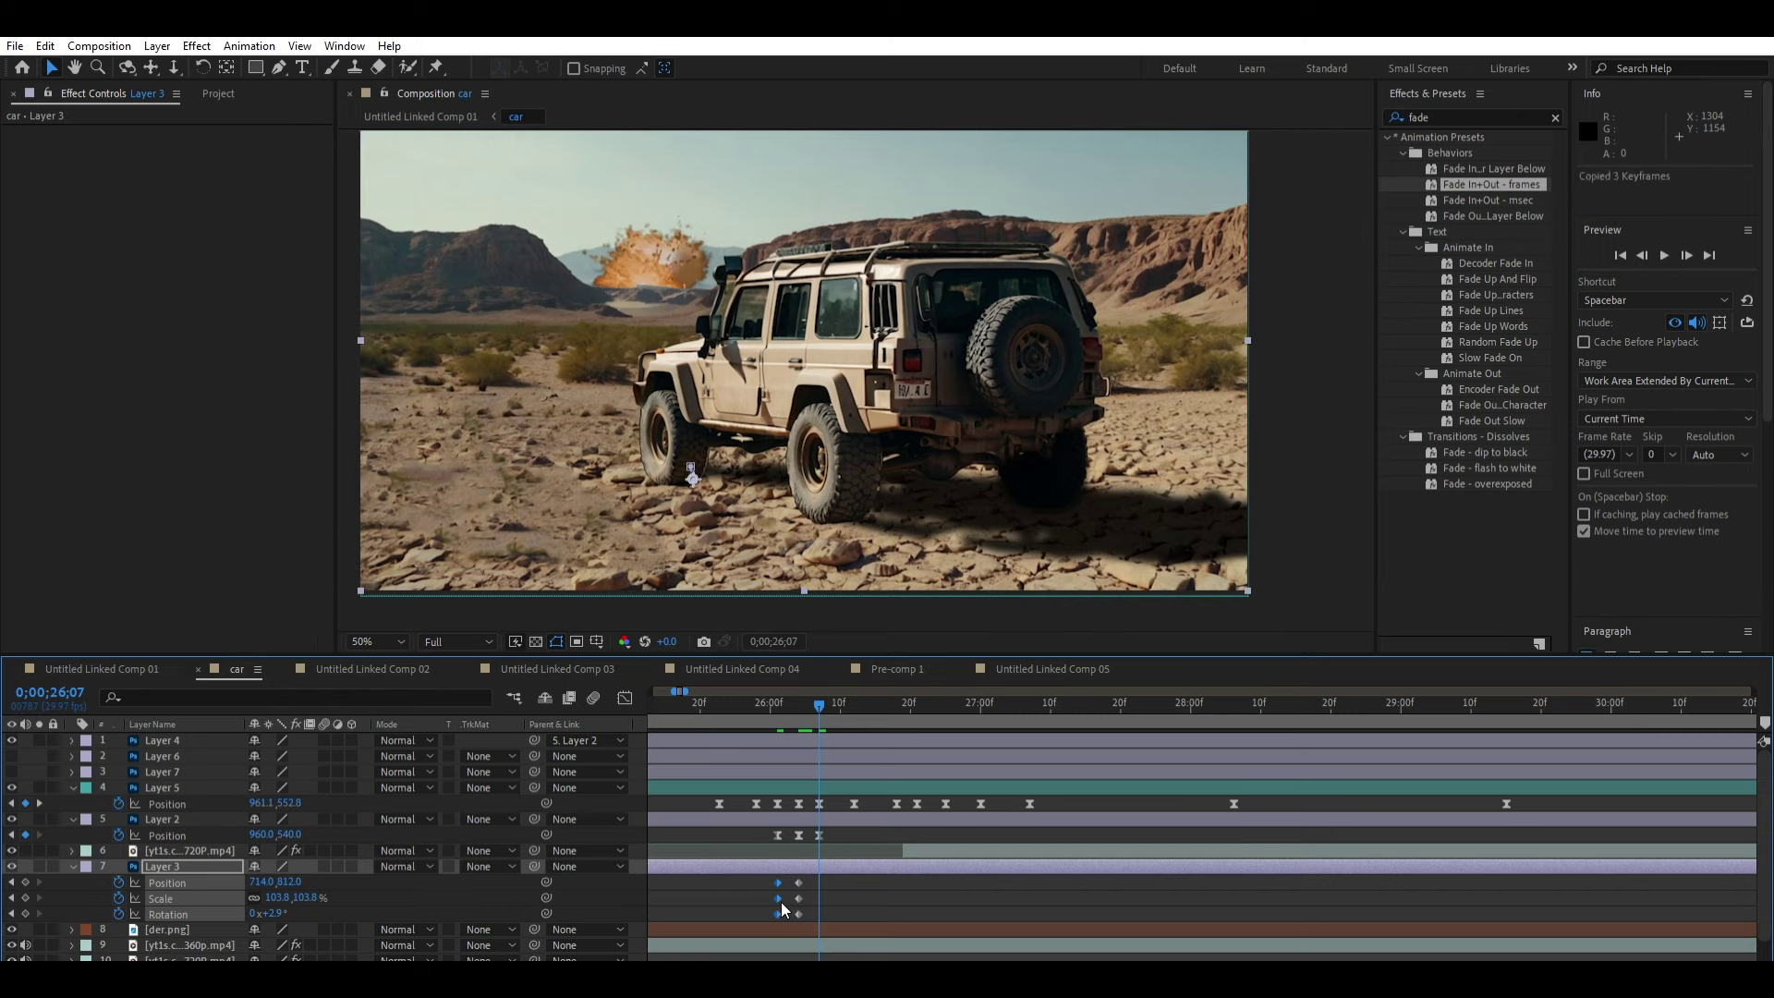
Step: Play back the explosion from around 25;24 to check the repeated shake
left_click_drag(820, 702, 716, 702)
key("space")
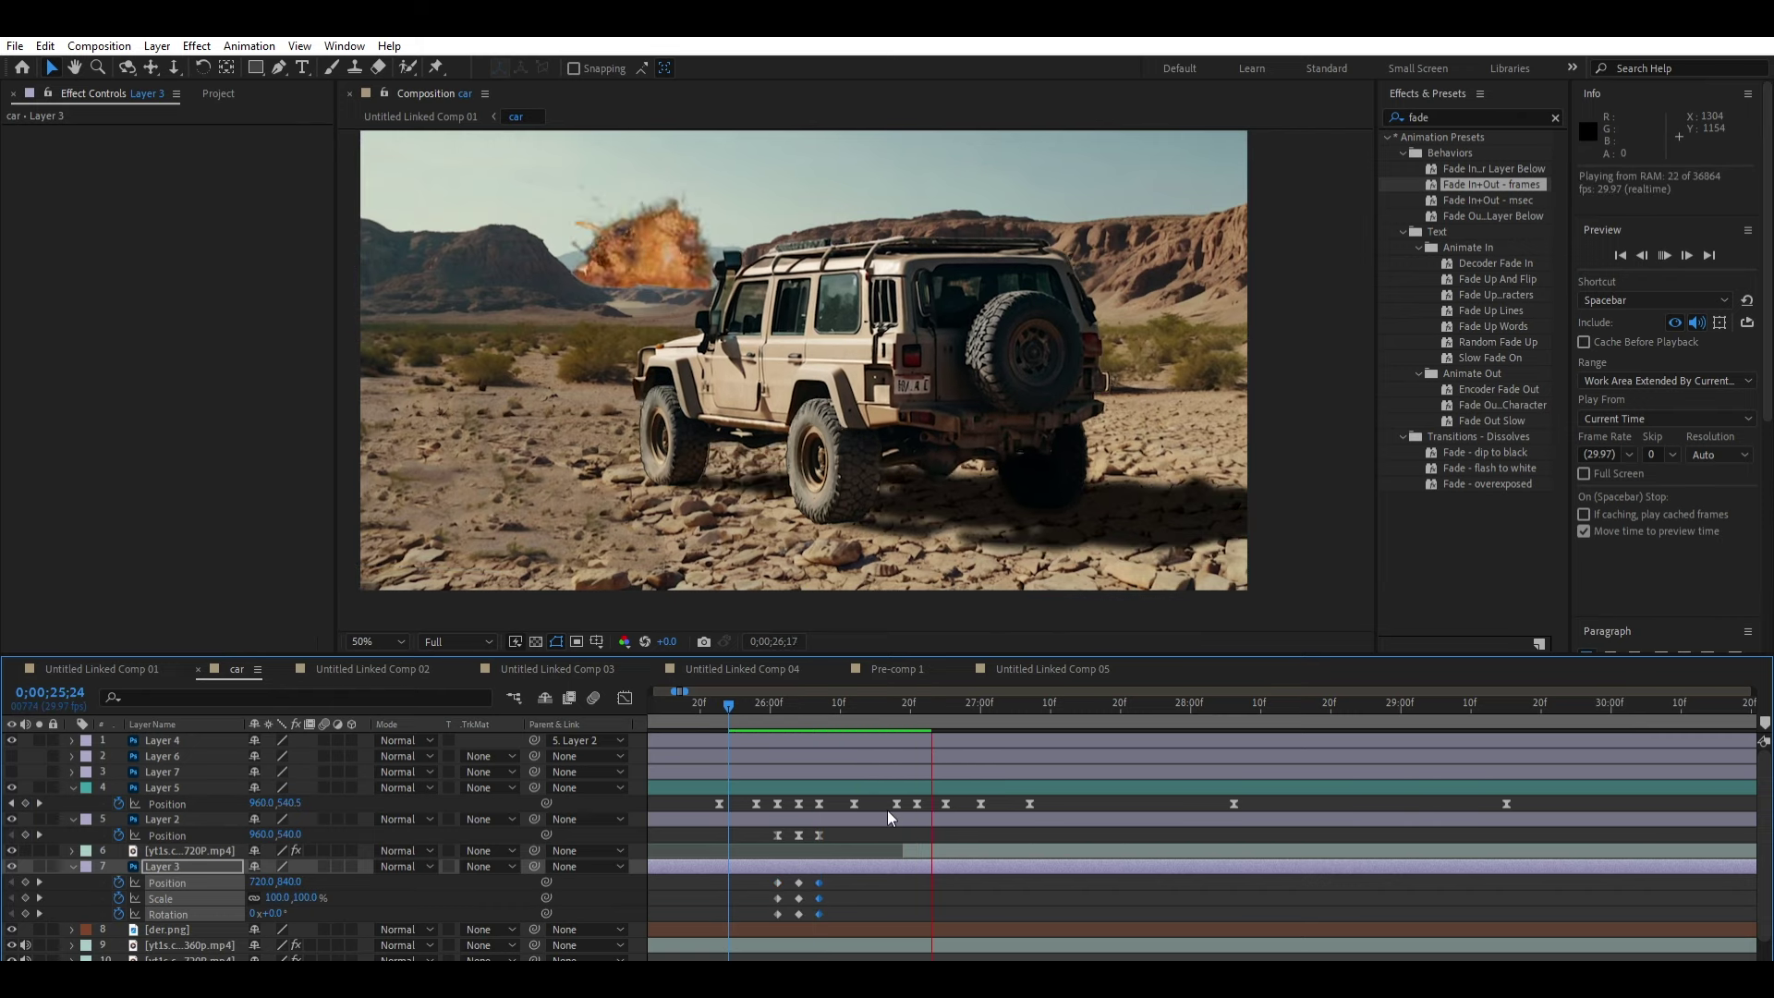
scroll(867, 499, "down", 2)
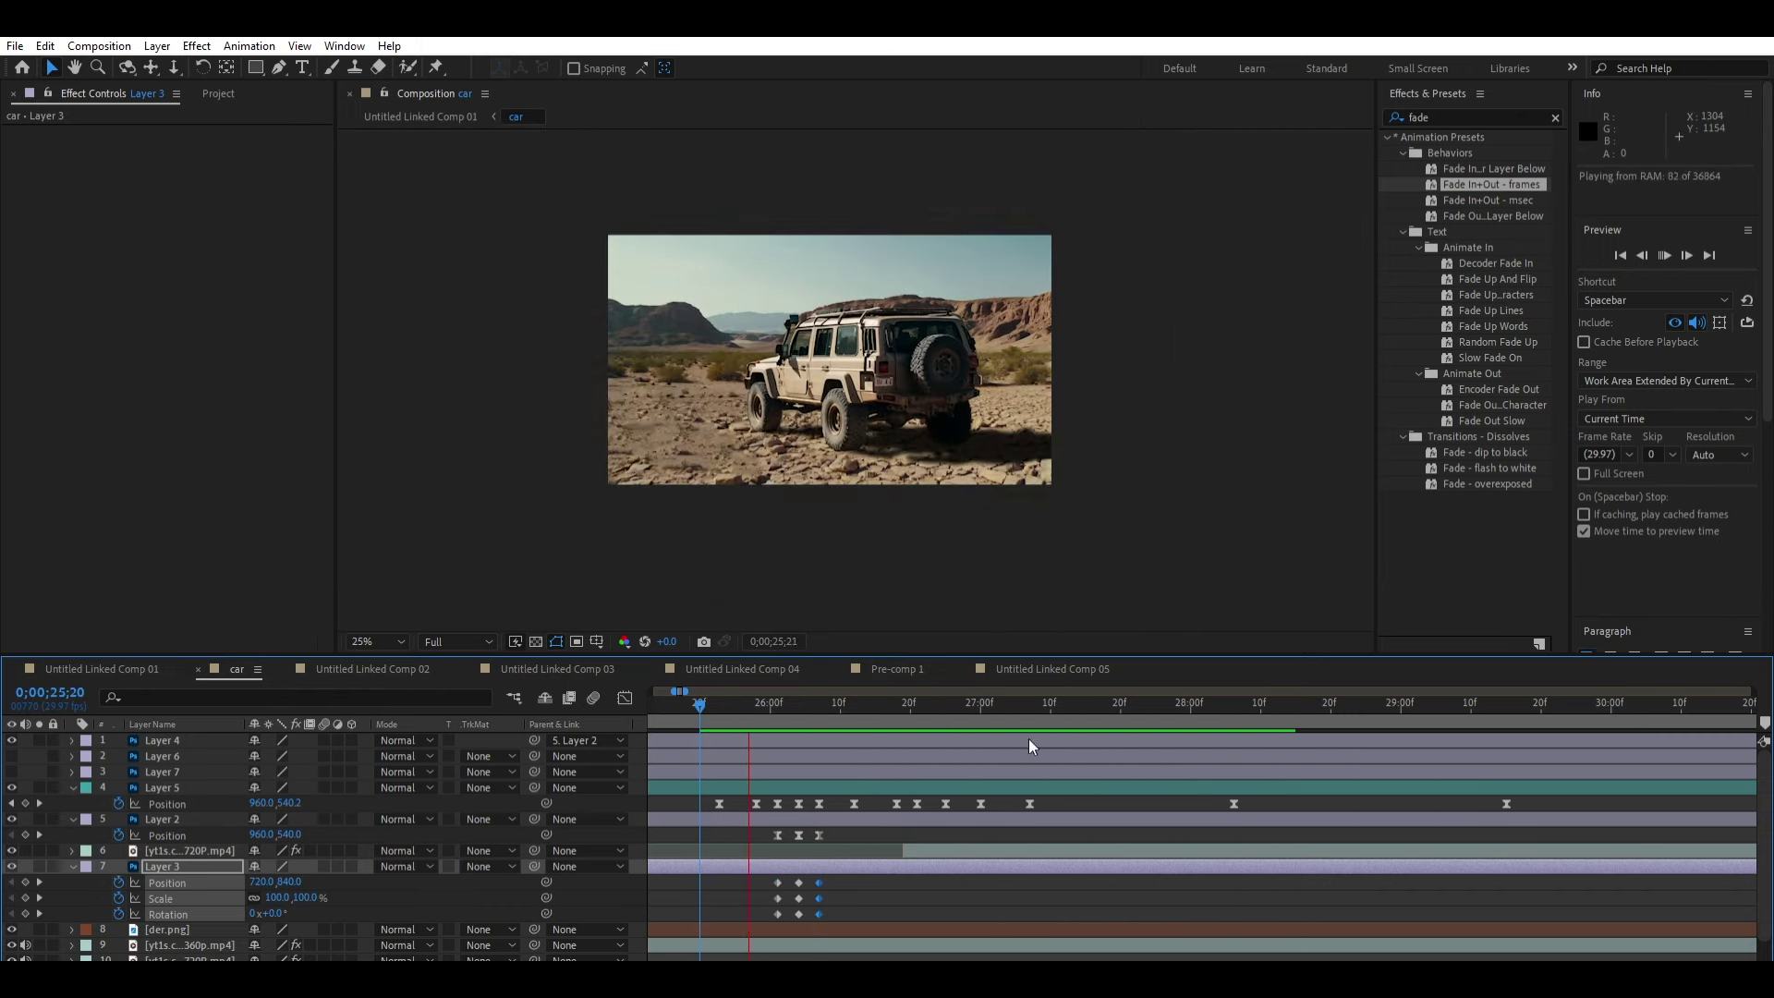
left_click(719, 700)
key("space")
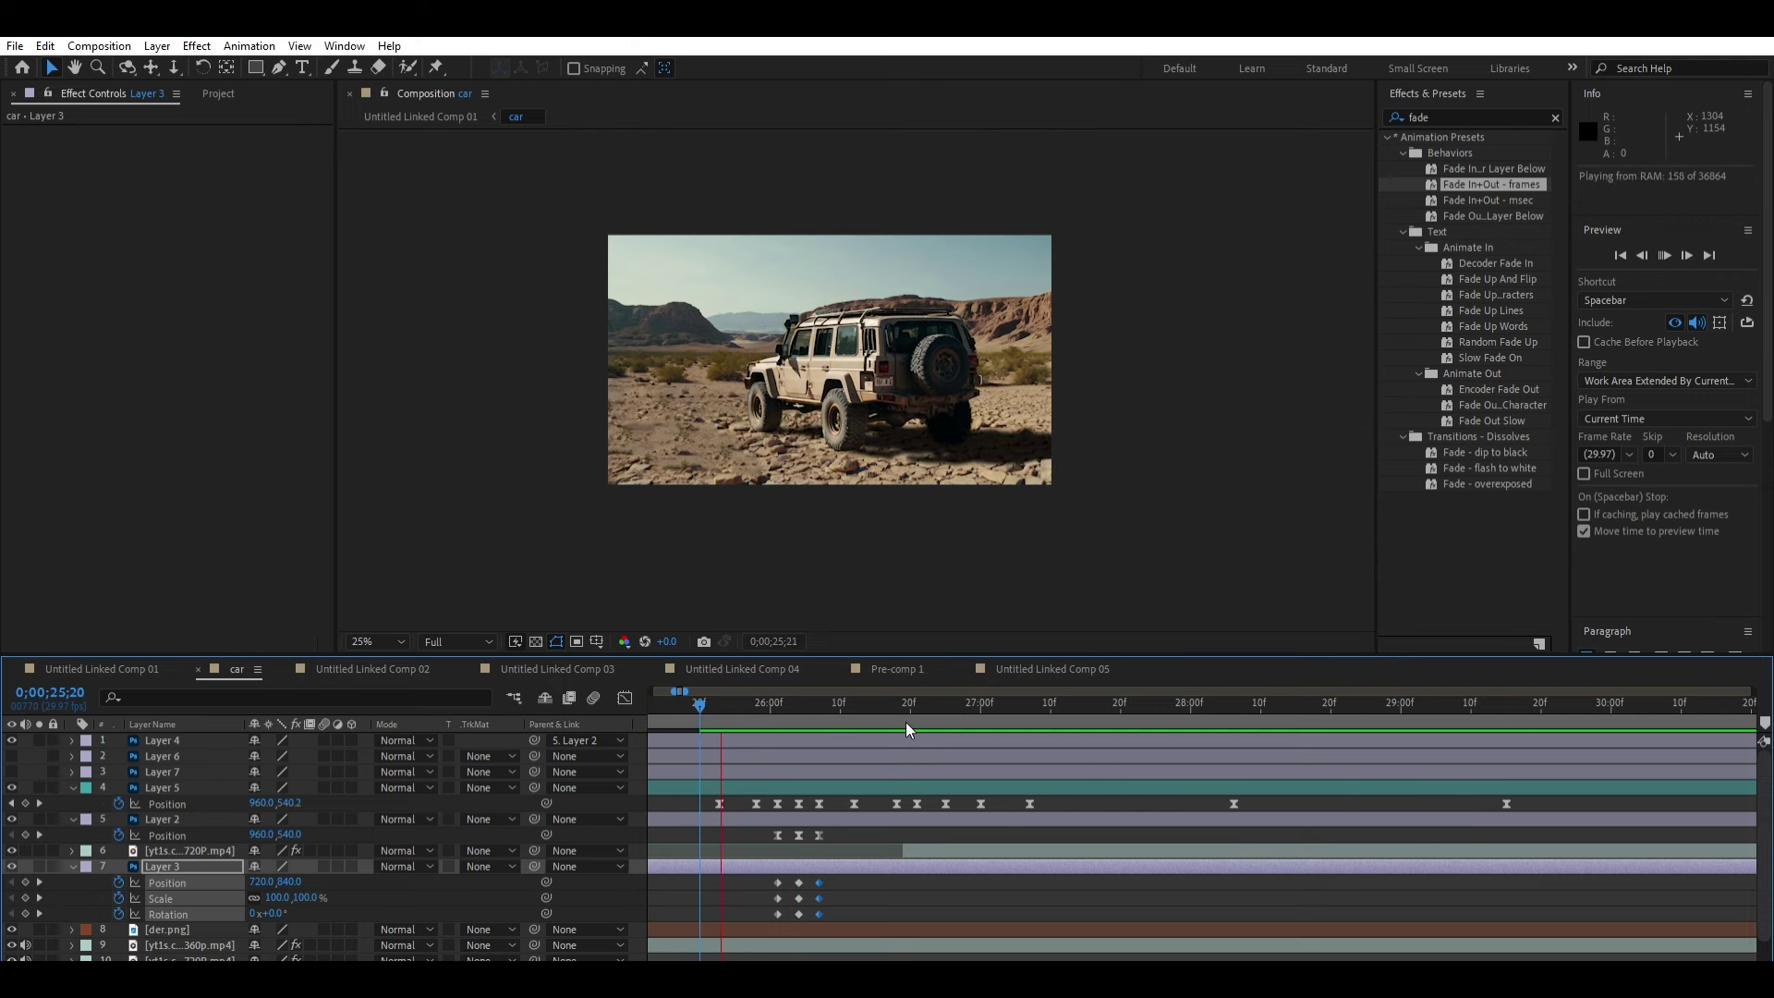
left_click(762, 693)
key("space")
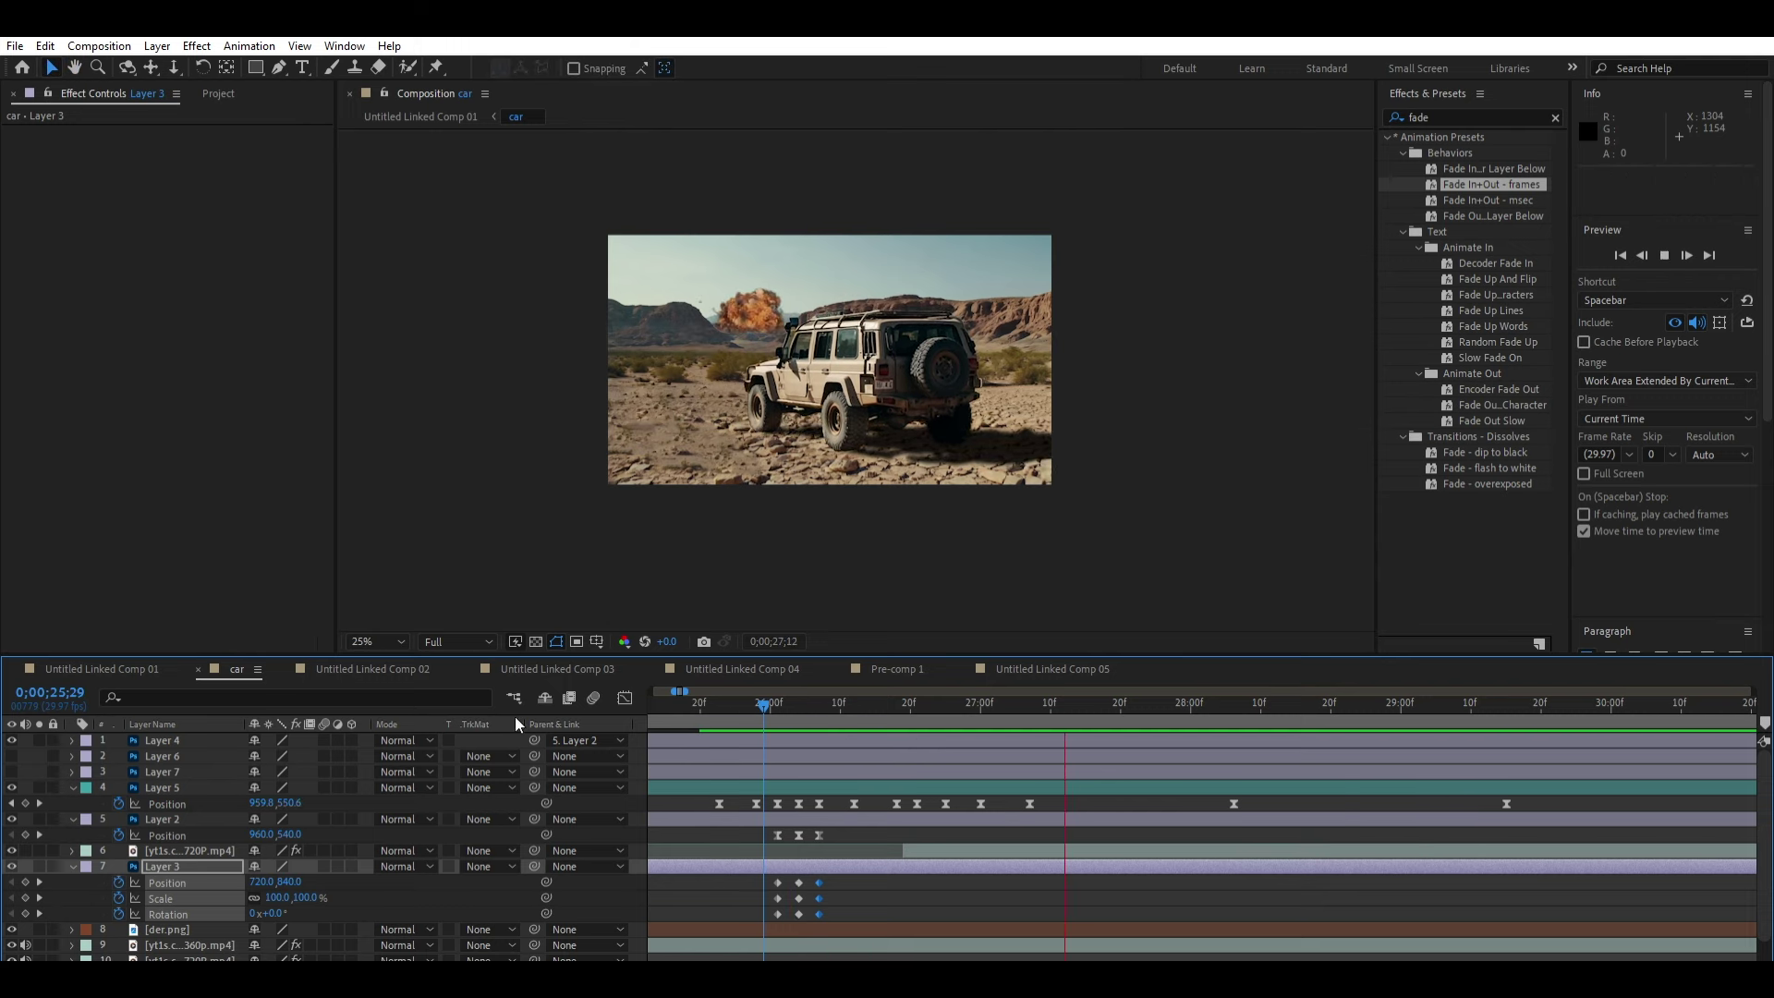
key("shift+comma")
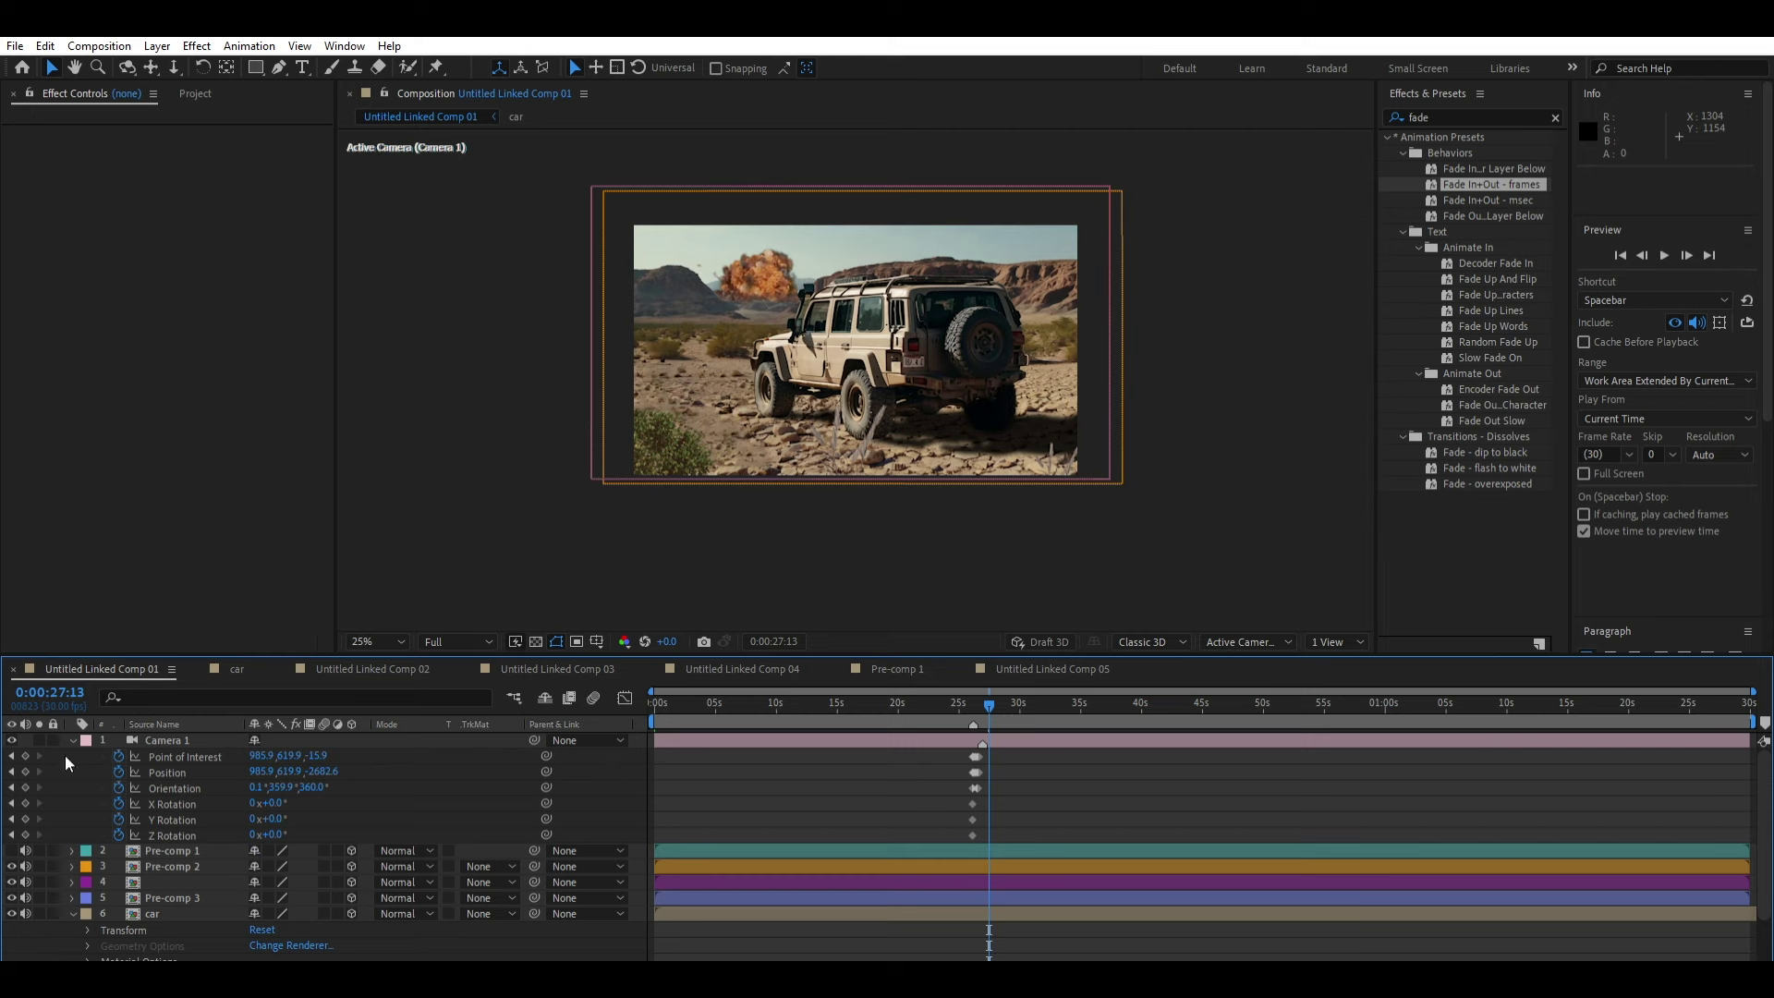
Step: Replay the camera move from about 25s, 24:20, 24:08 and 23:29, stopping at 28:22
left_click(957, 695)
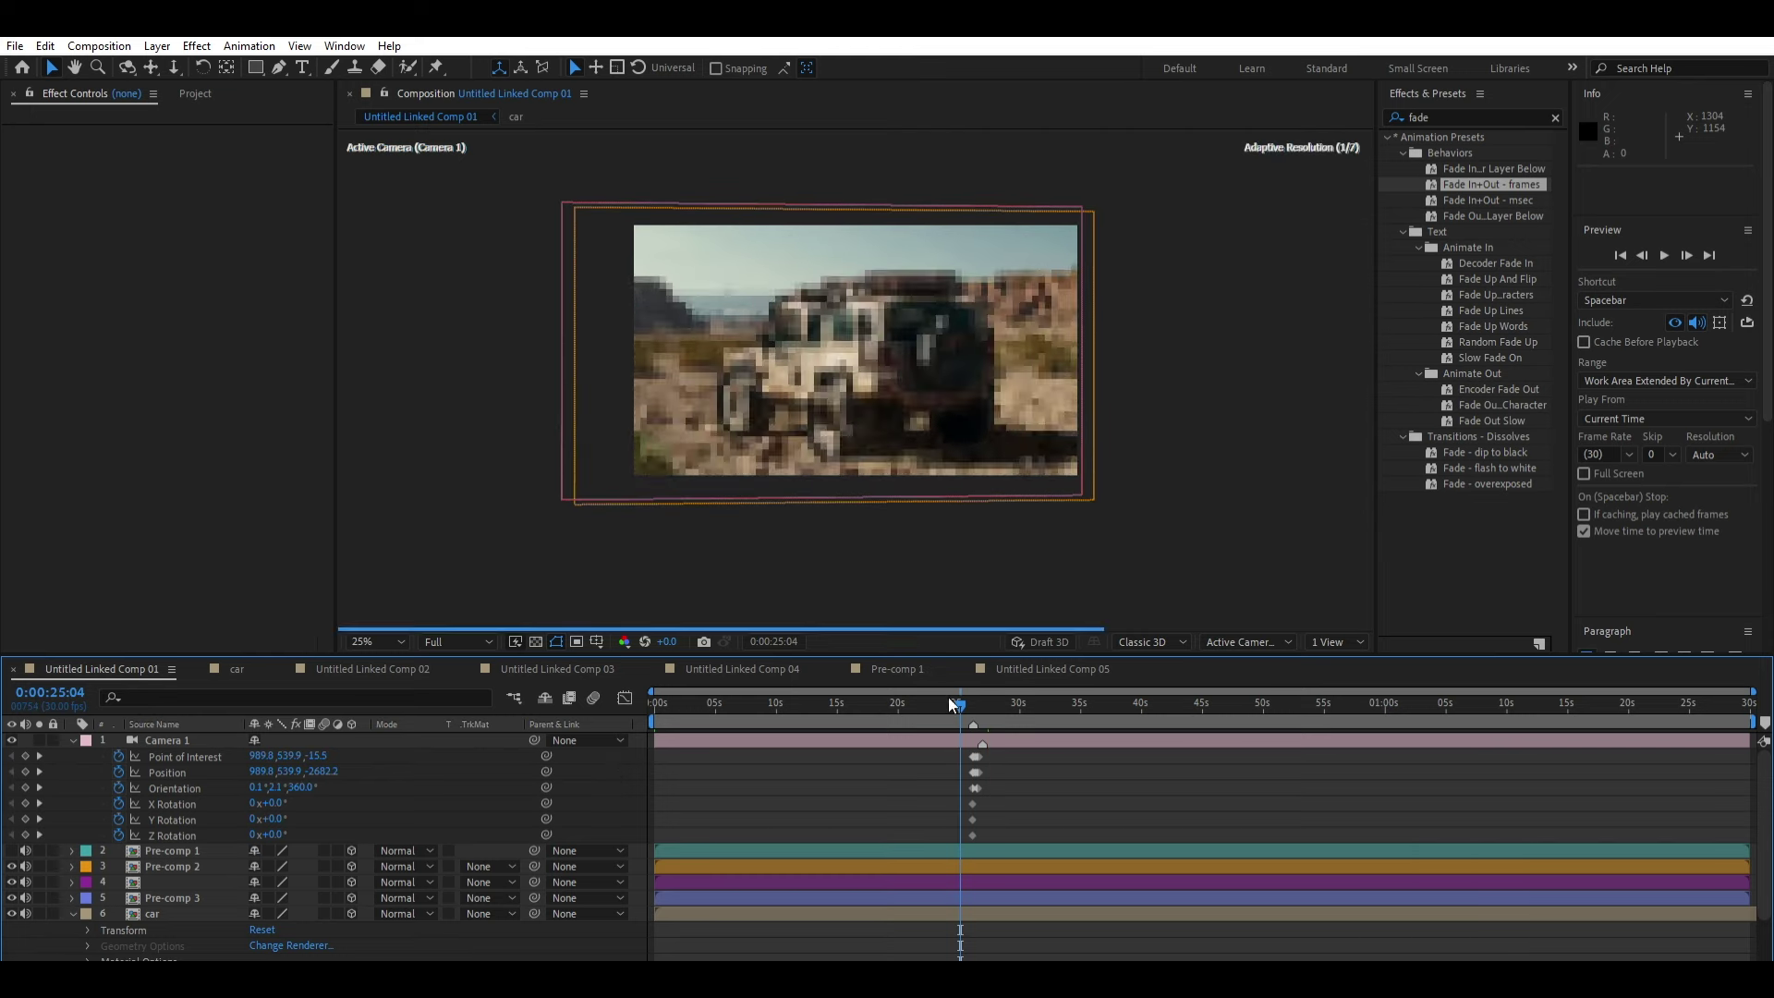
key("space")
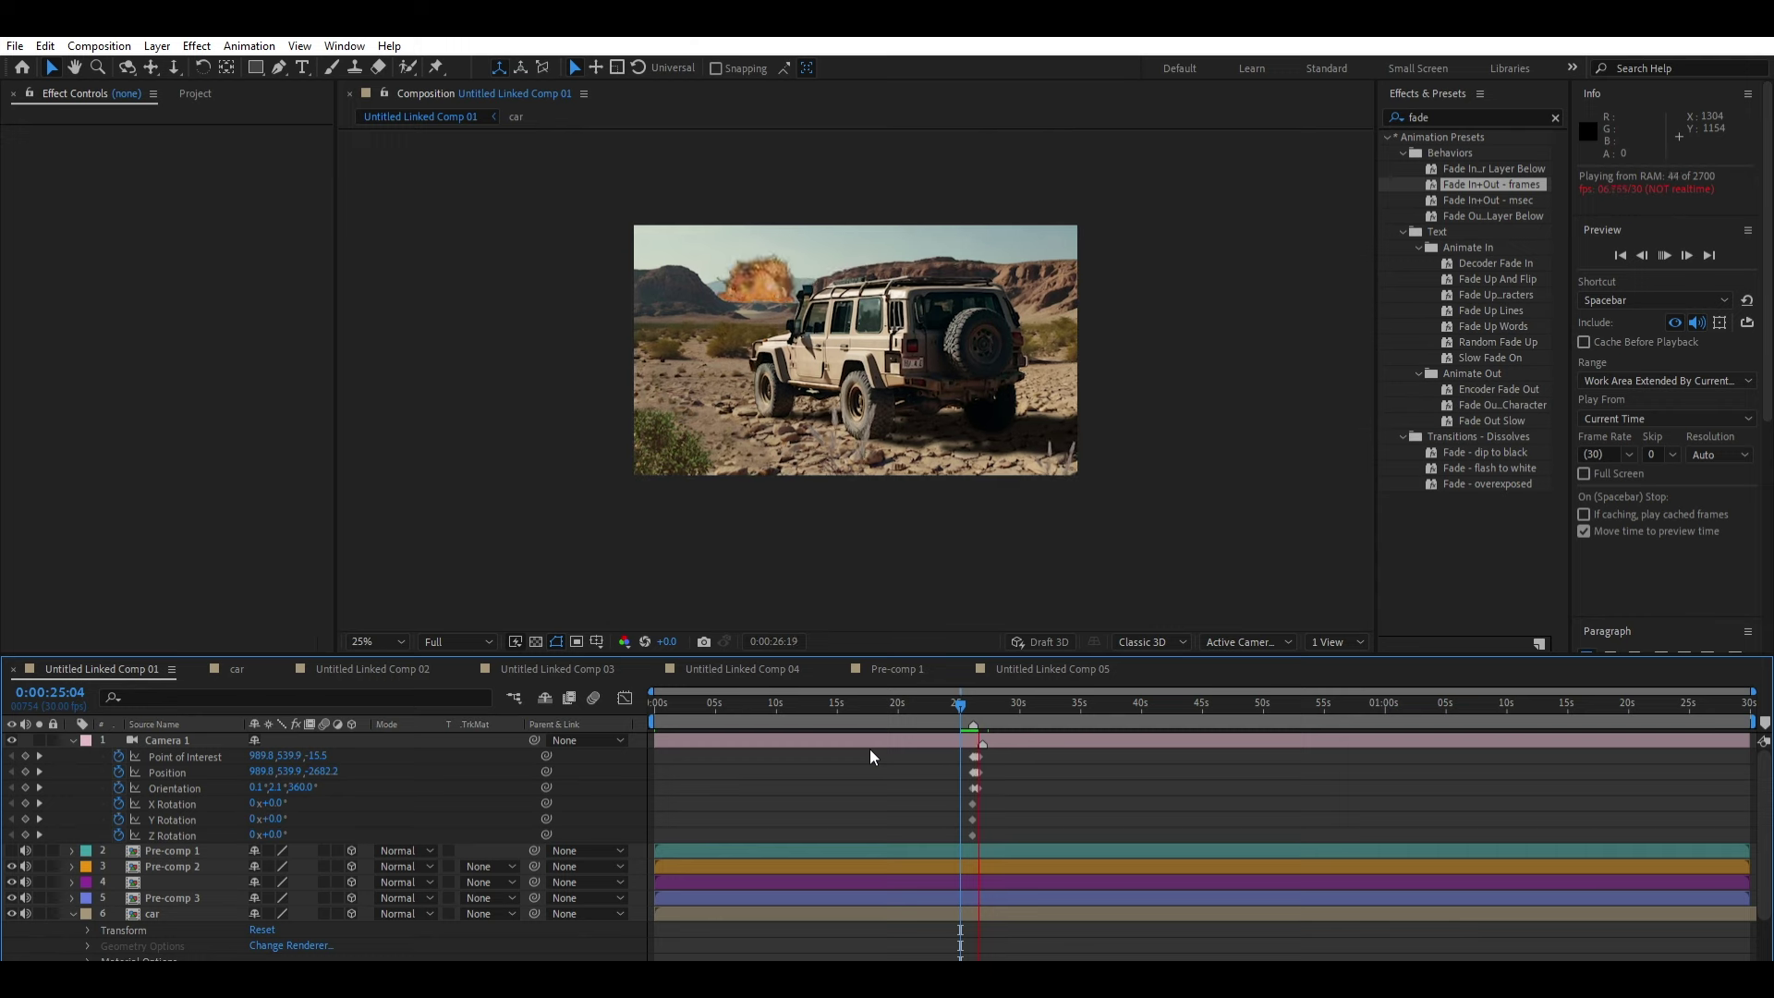
left_click(955, 695)
key("space")
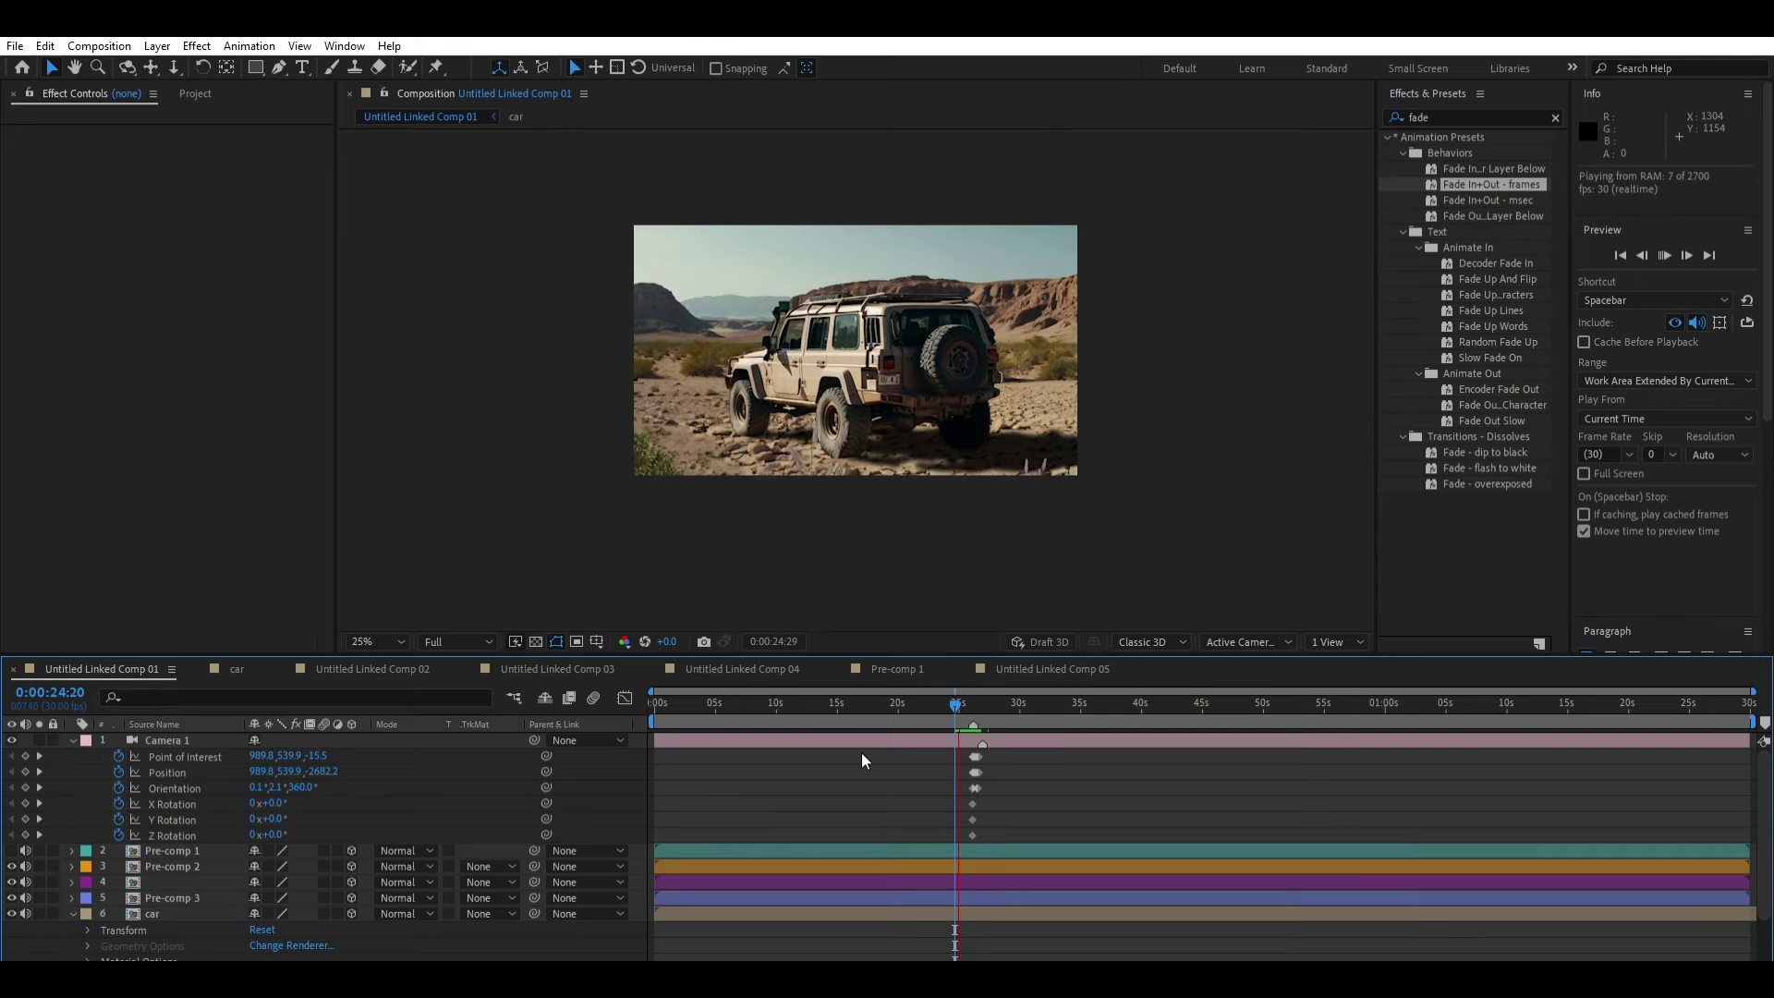
left_click(951, 695)
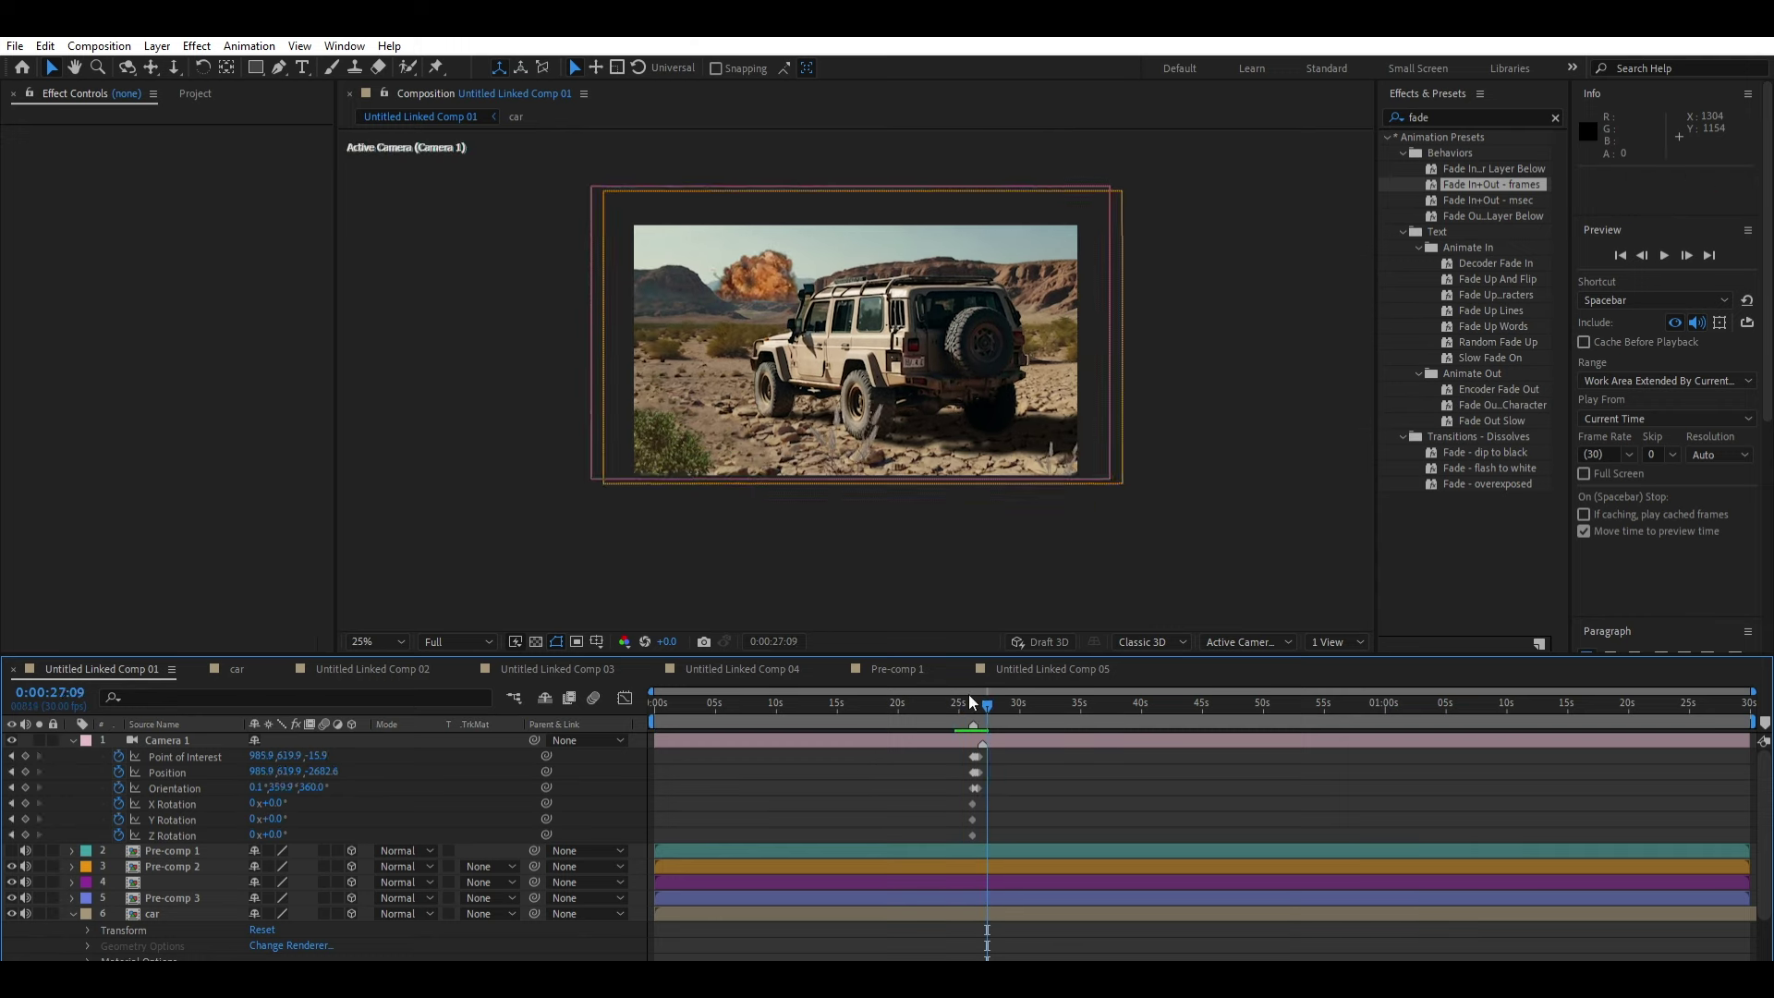
key("space")
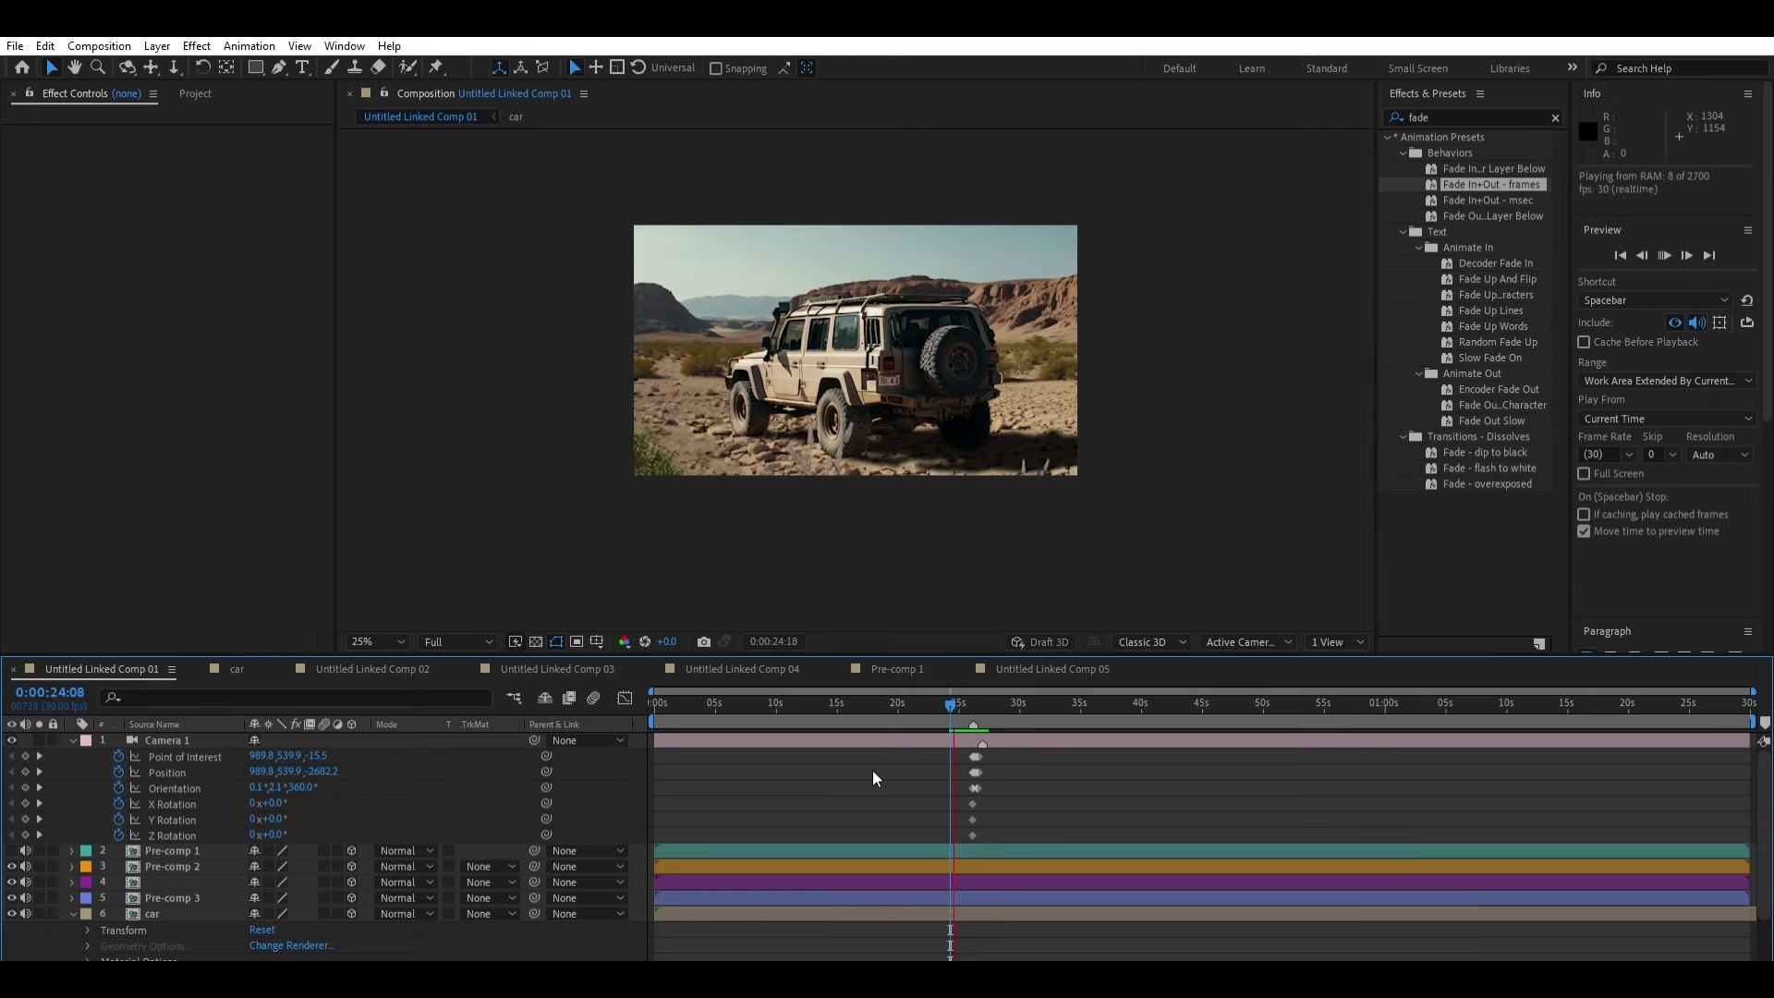
left_click(947, 695)
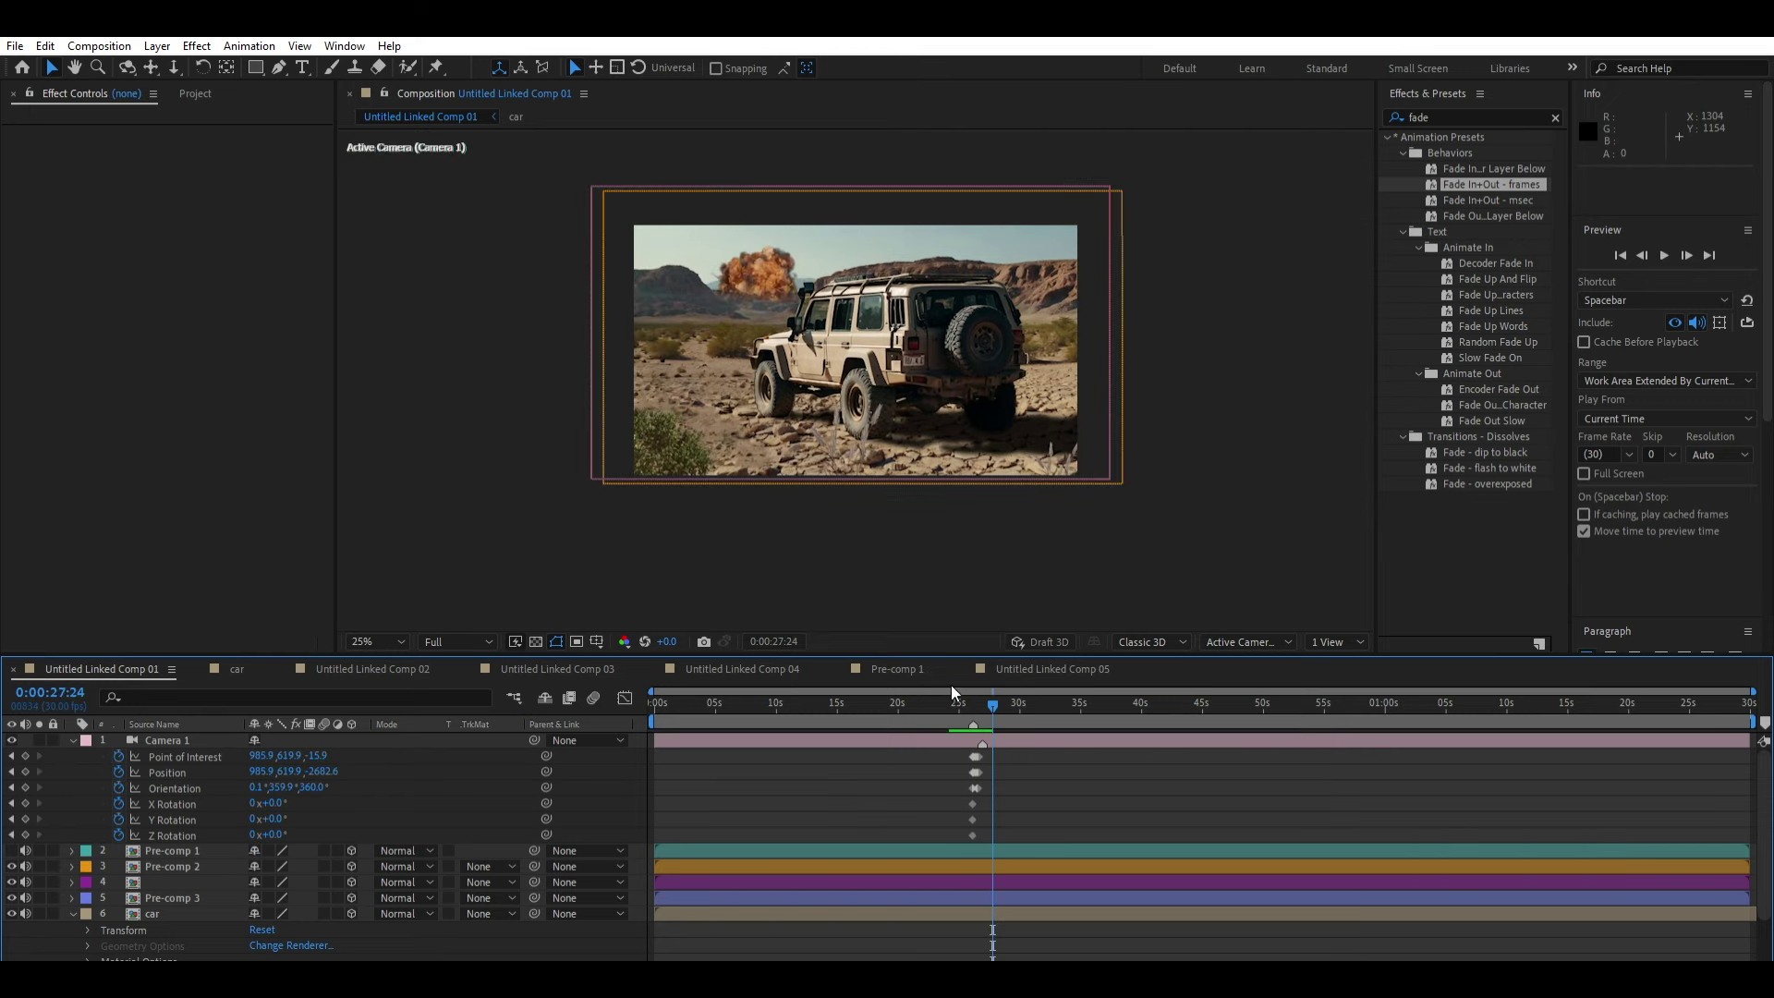
key("space")
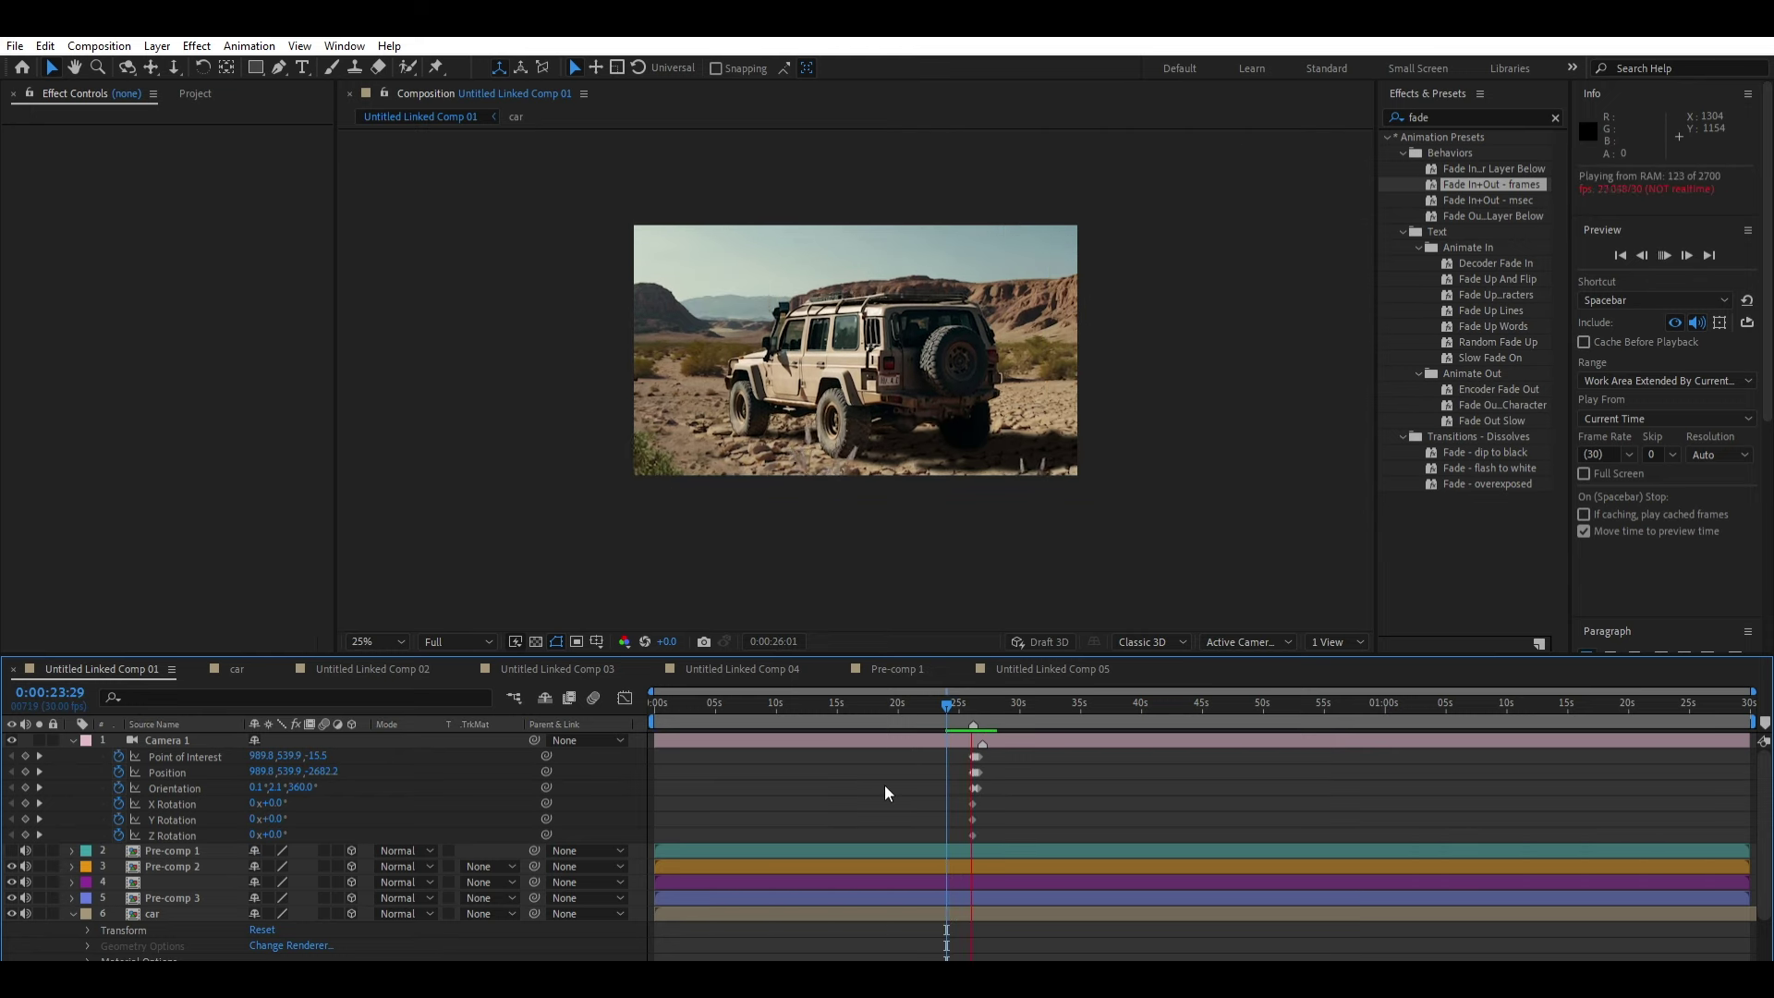
key("space")
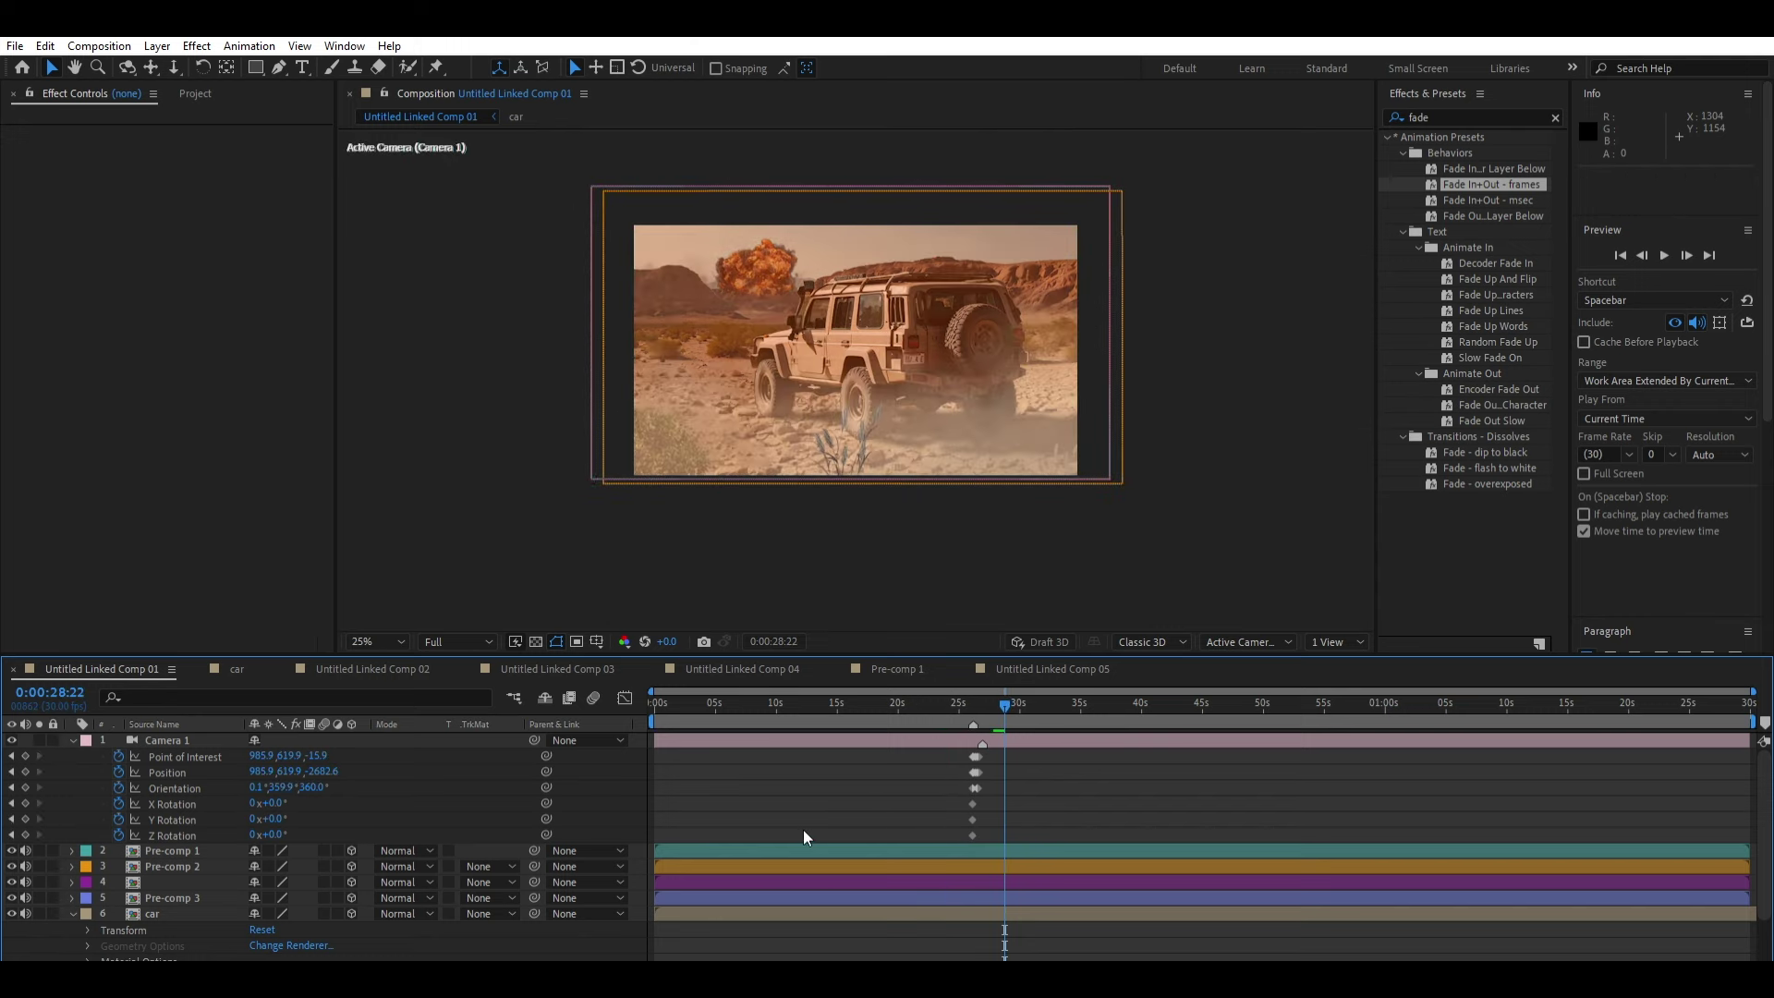
left_click(99, 857)
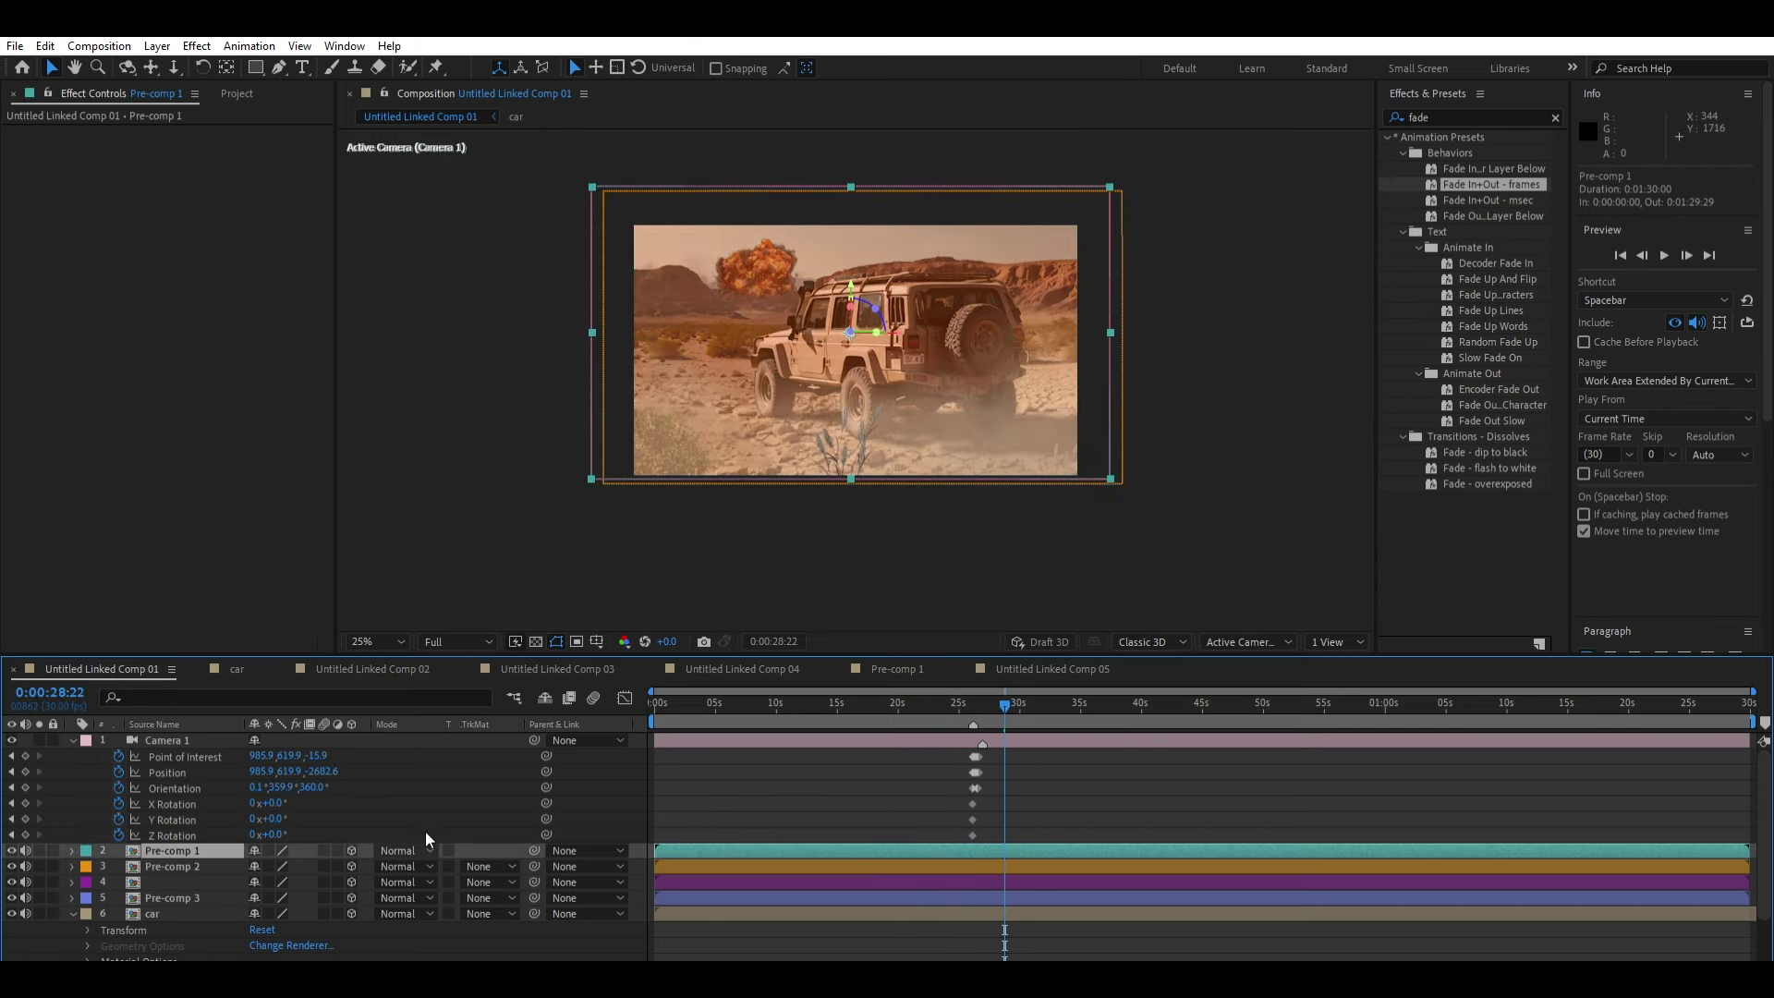
Step: Cycle Pre-comp 1's blend mode through Linear Burn and Overlay to Soft Light, then preview
key("shift+equal")
key("shift+equal")
key("shift+equal")
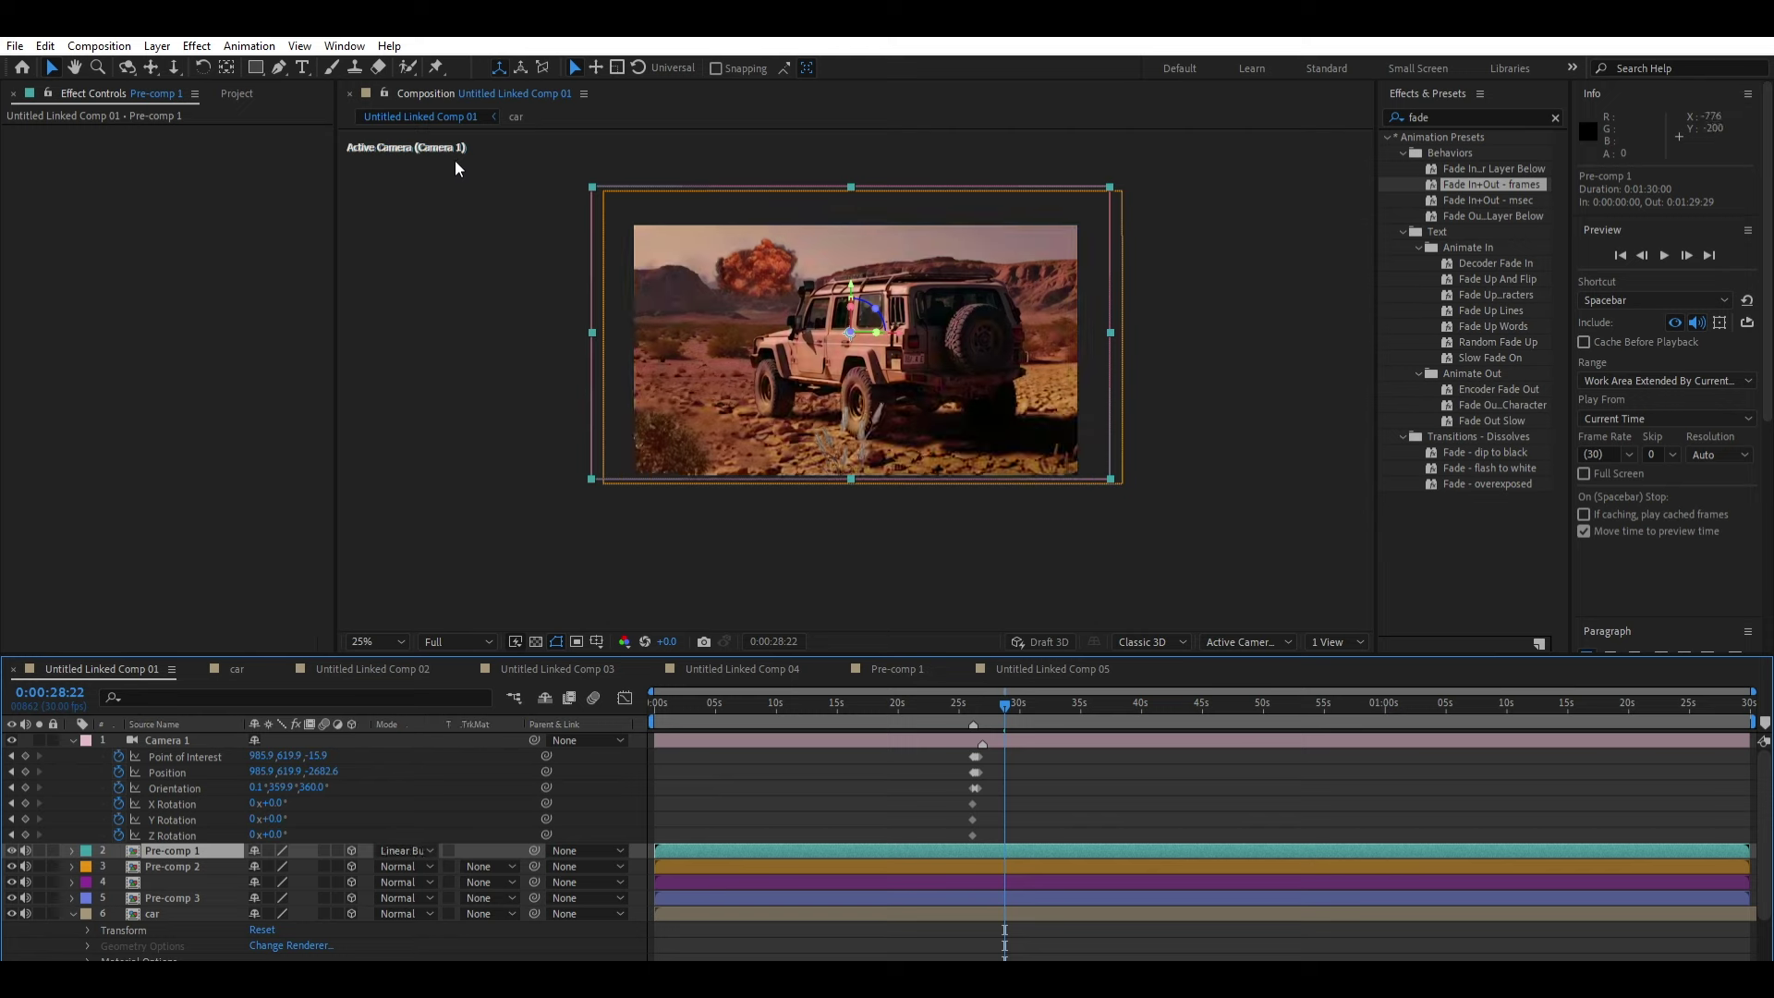
key("shift+equal")
key("shift+equal")
key("shift+equal")
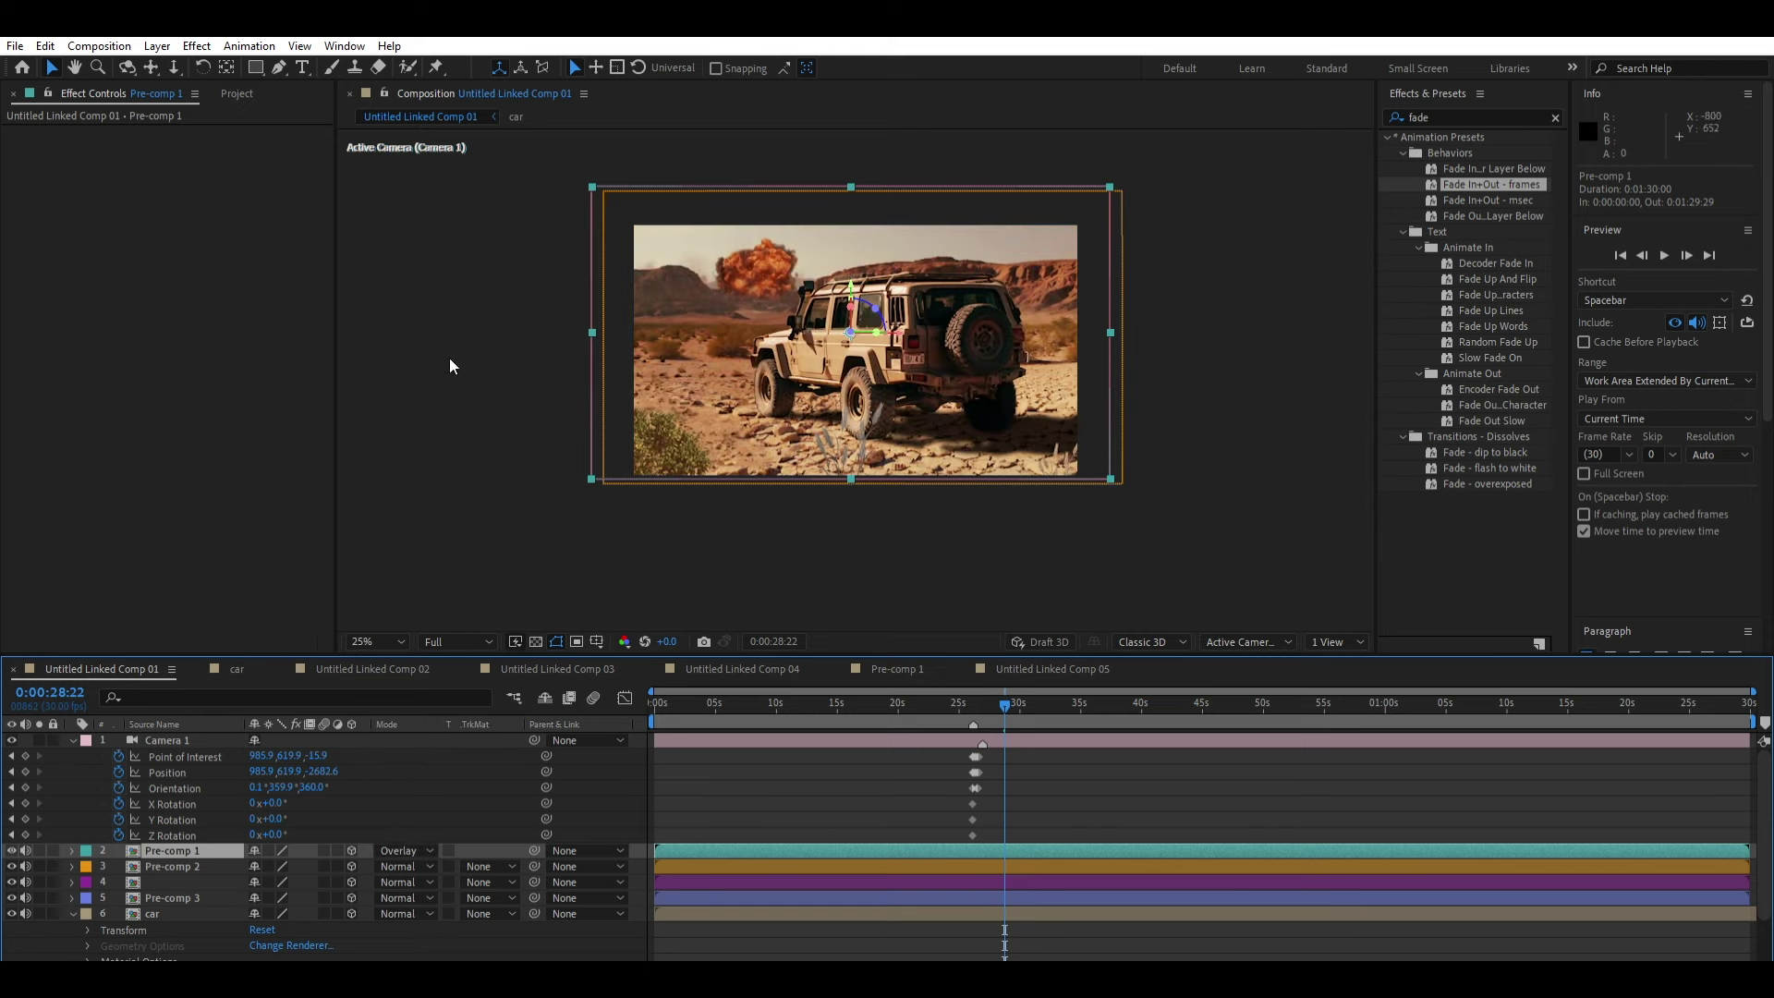
key("shift+equal")
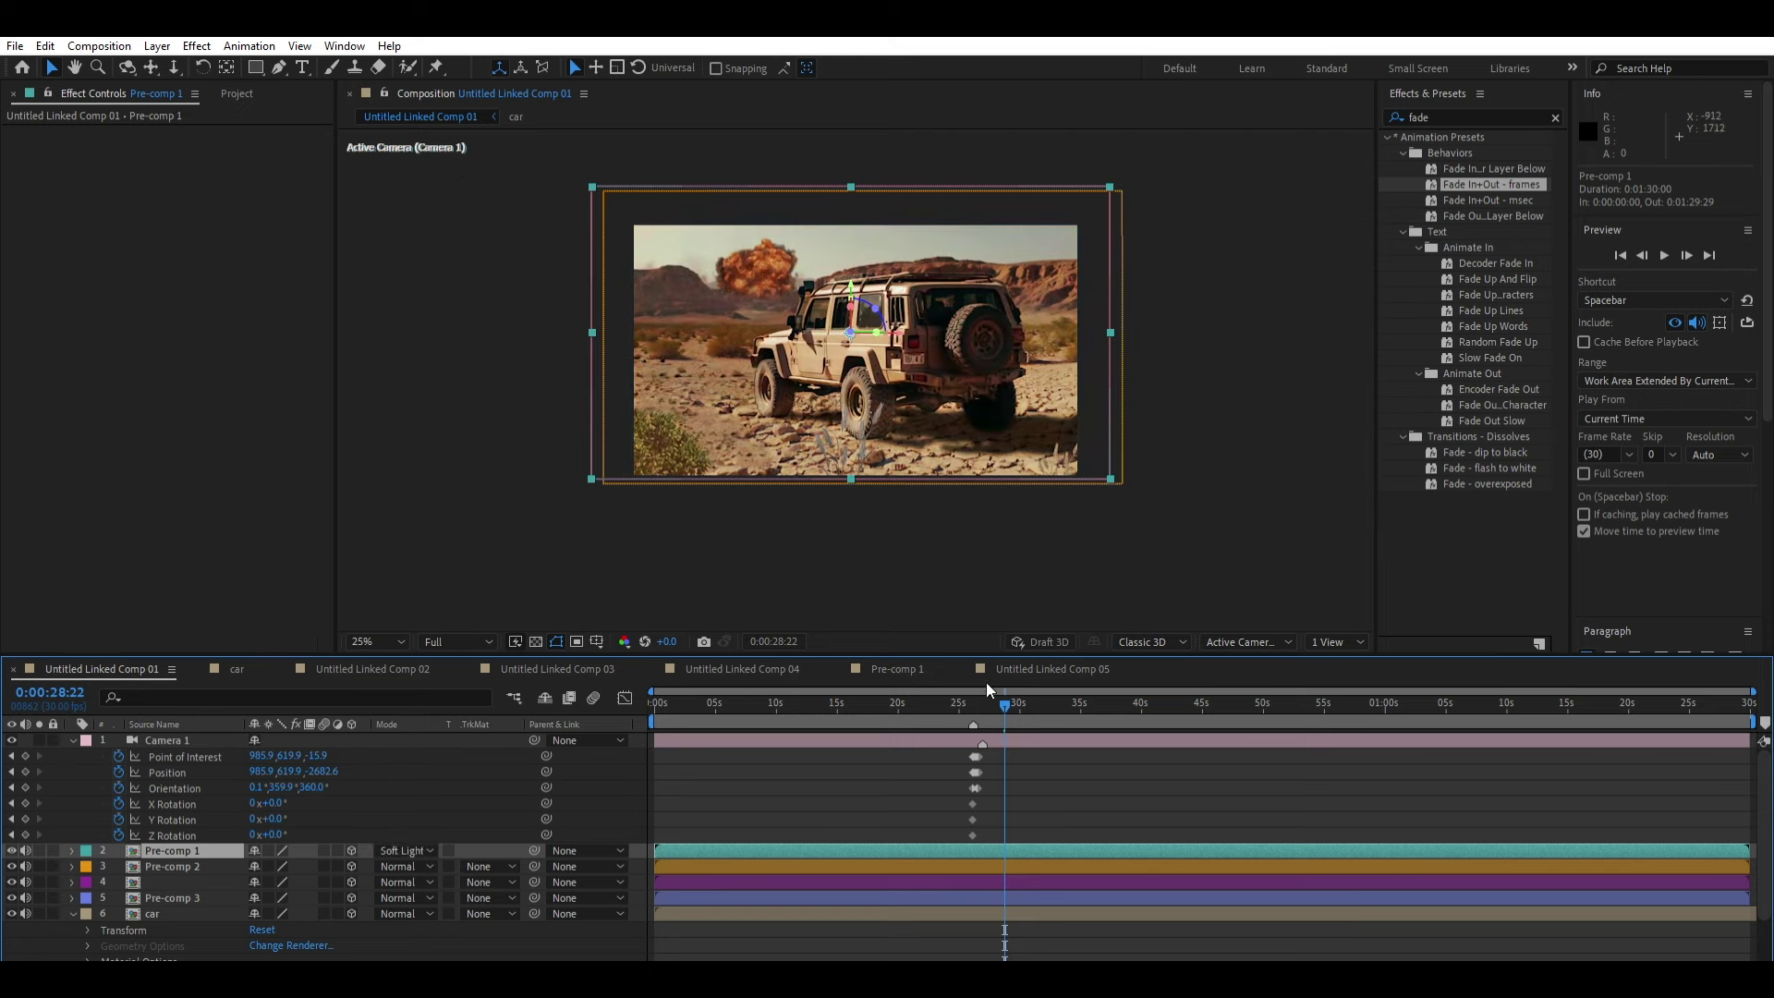
key("space")
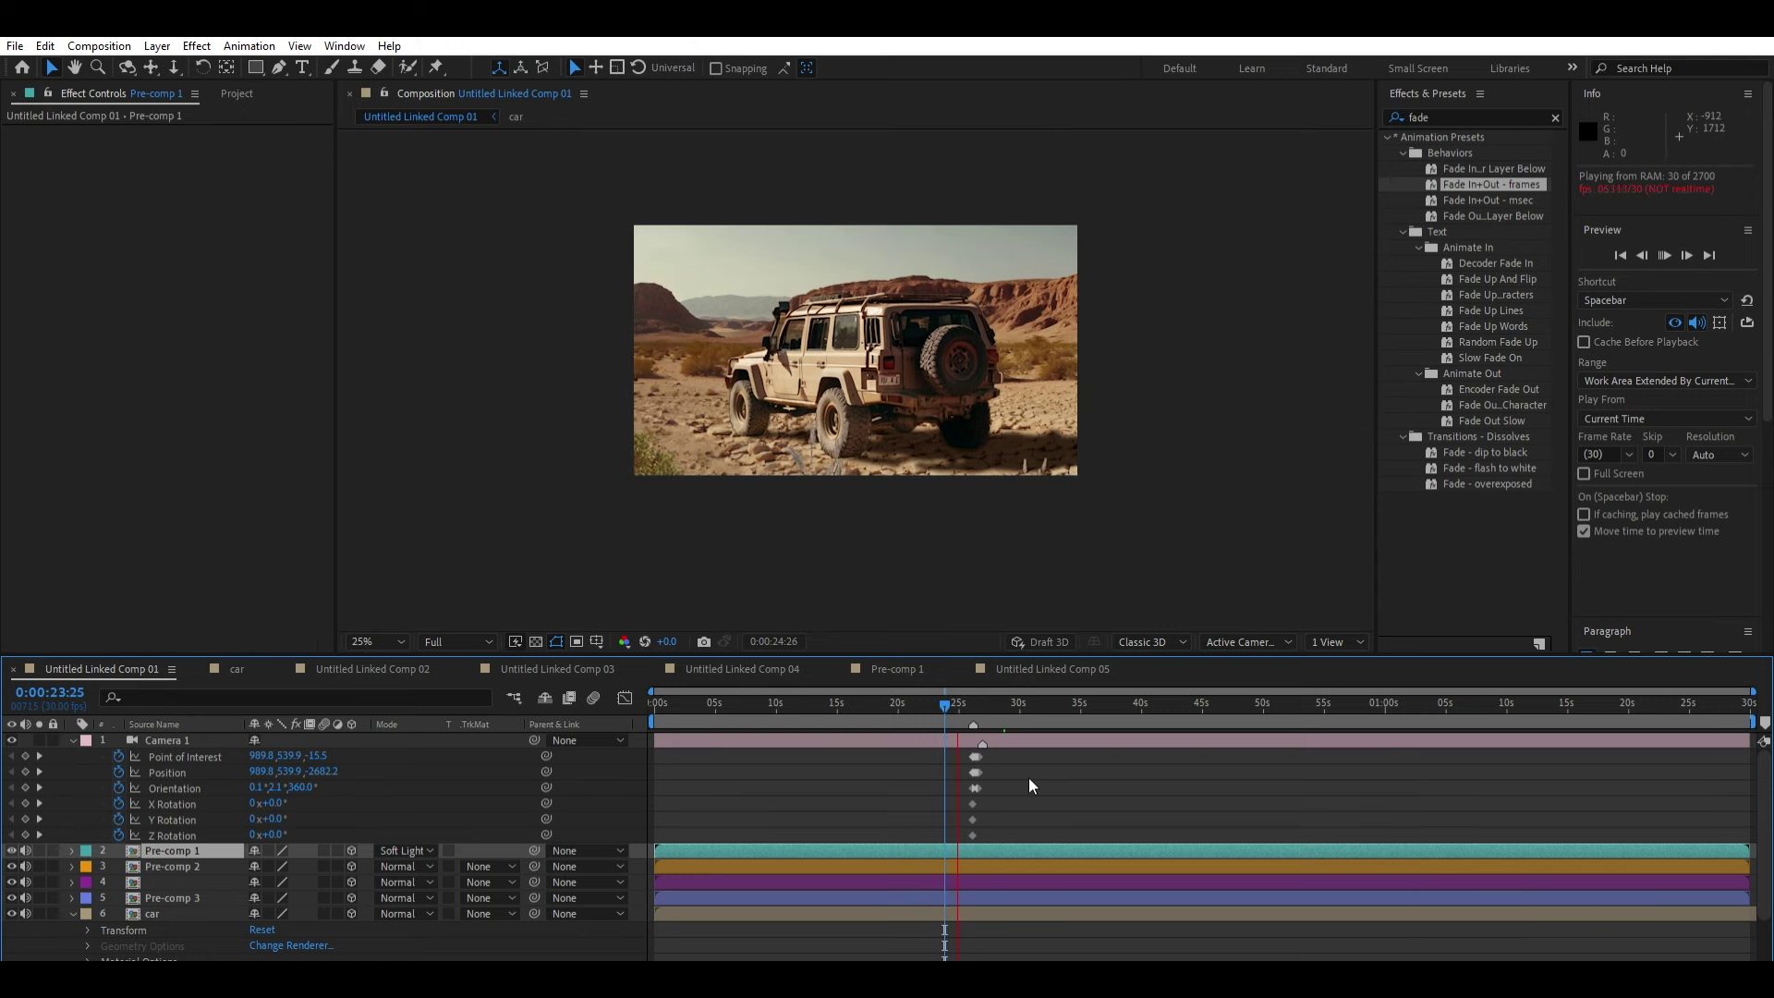
Step: Preview the graded shot at 50% magnification from 25:24
key("period")
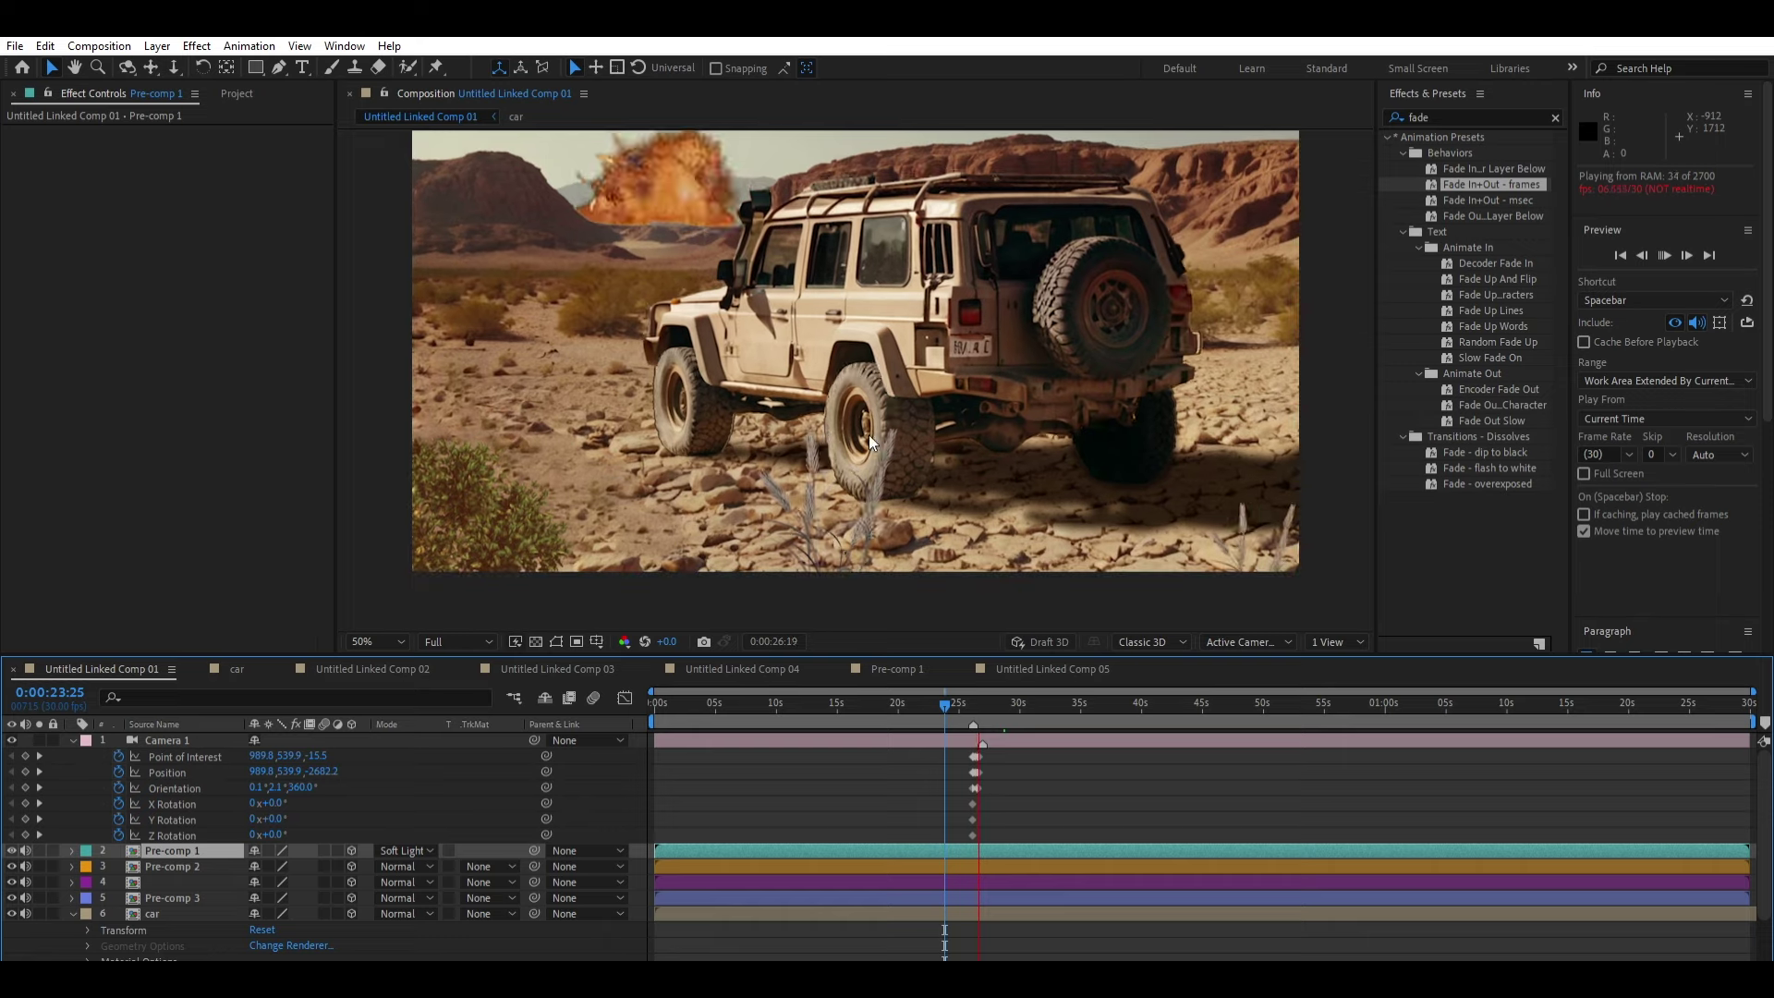
left_click(966, 695)
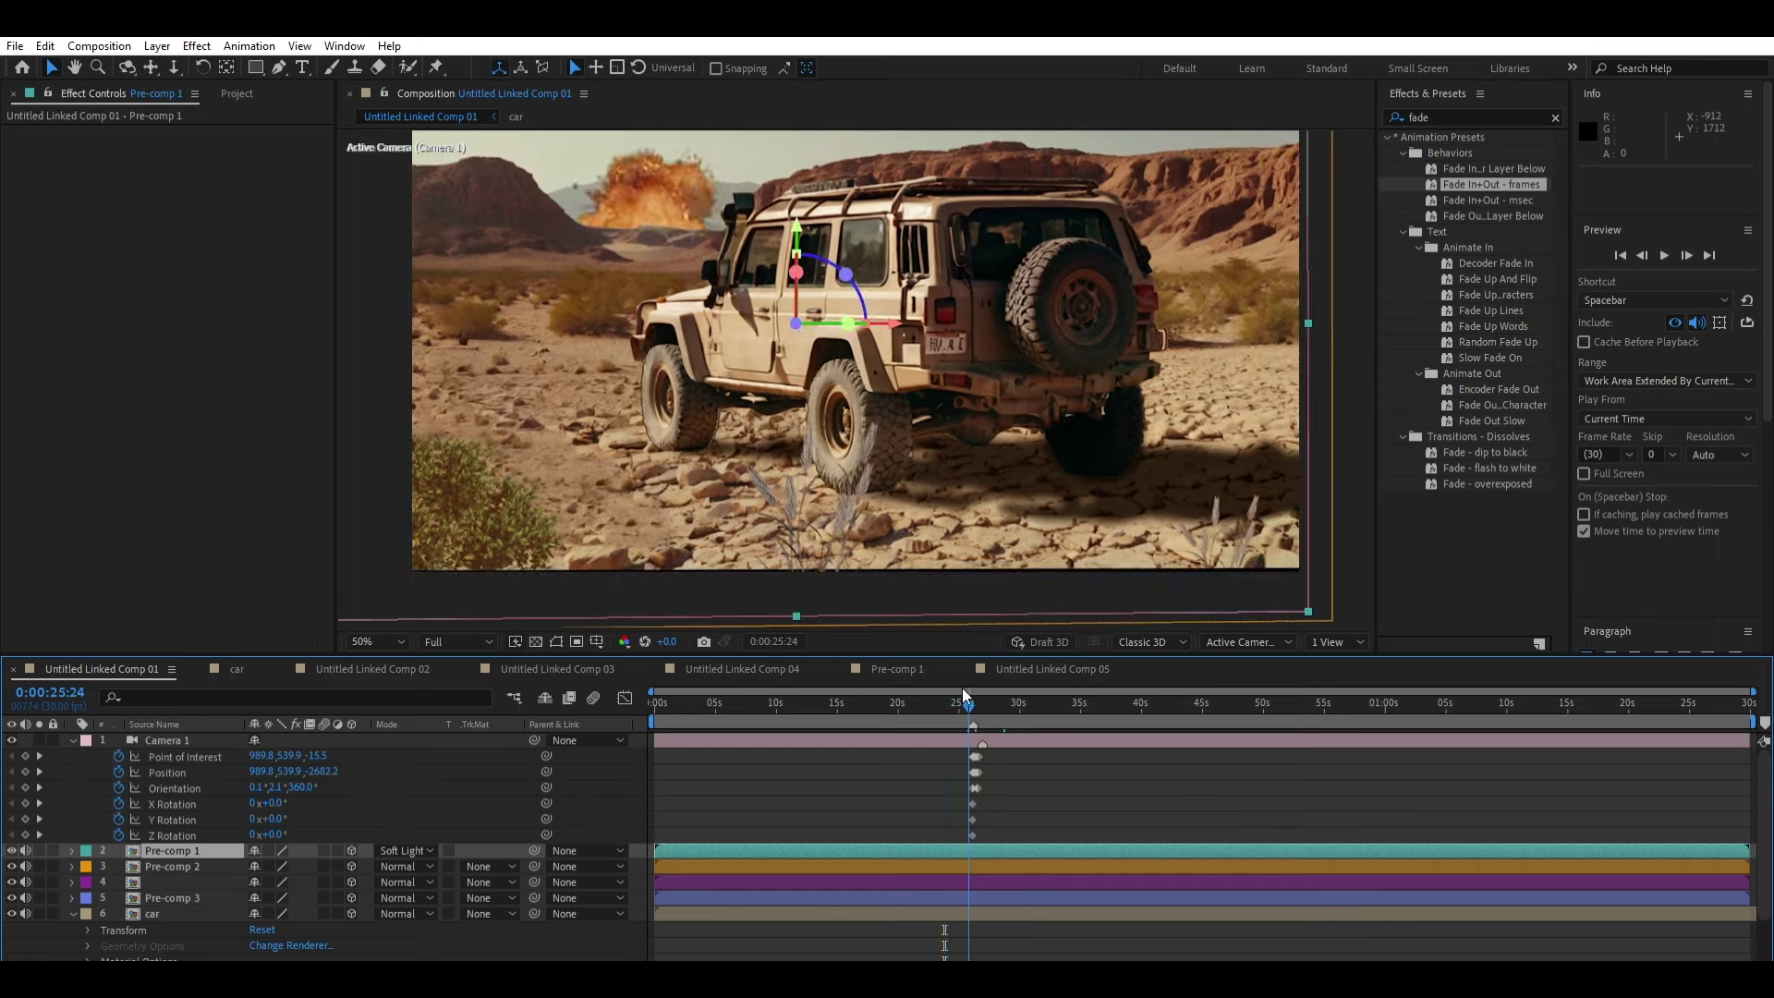
key("space")
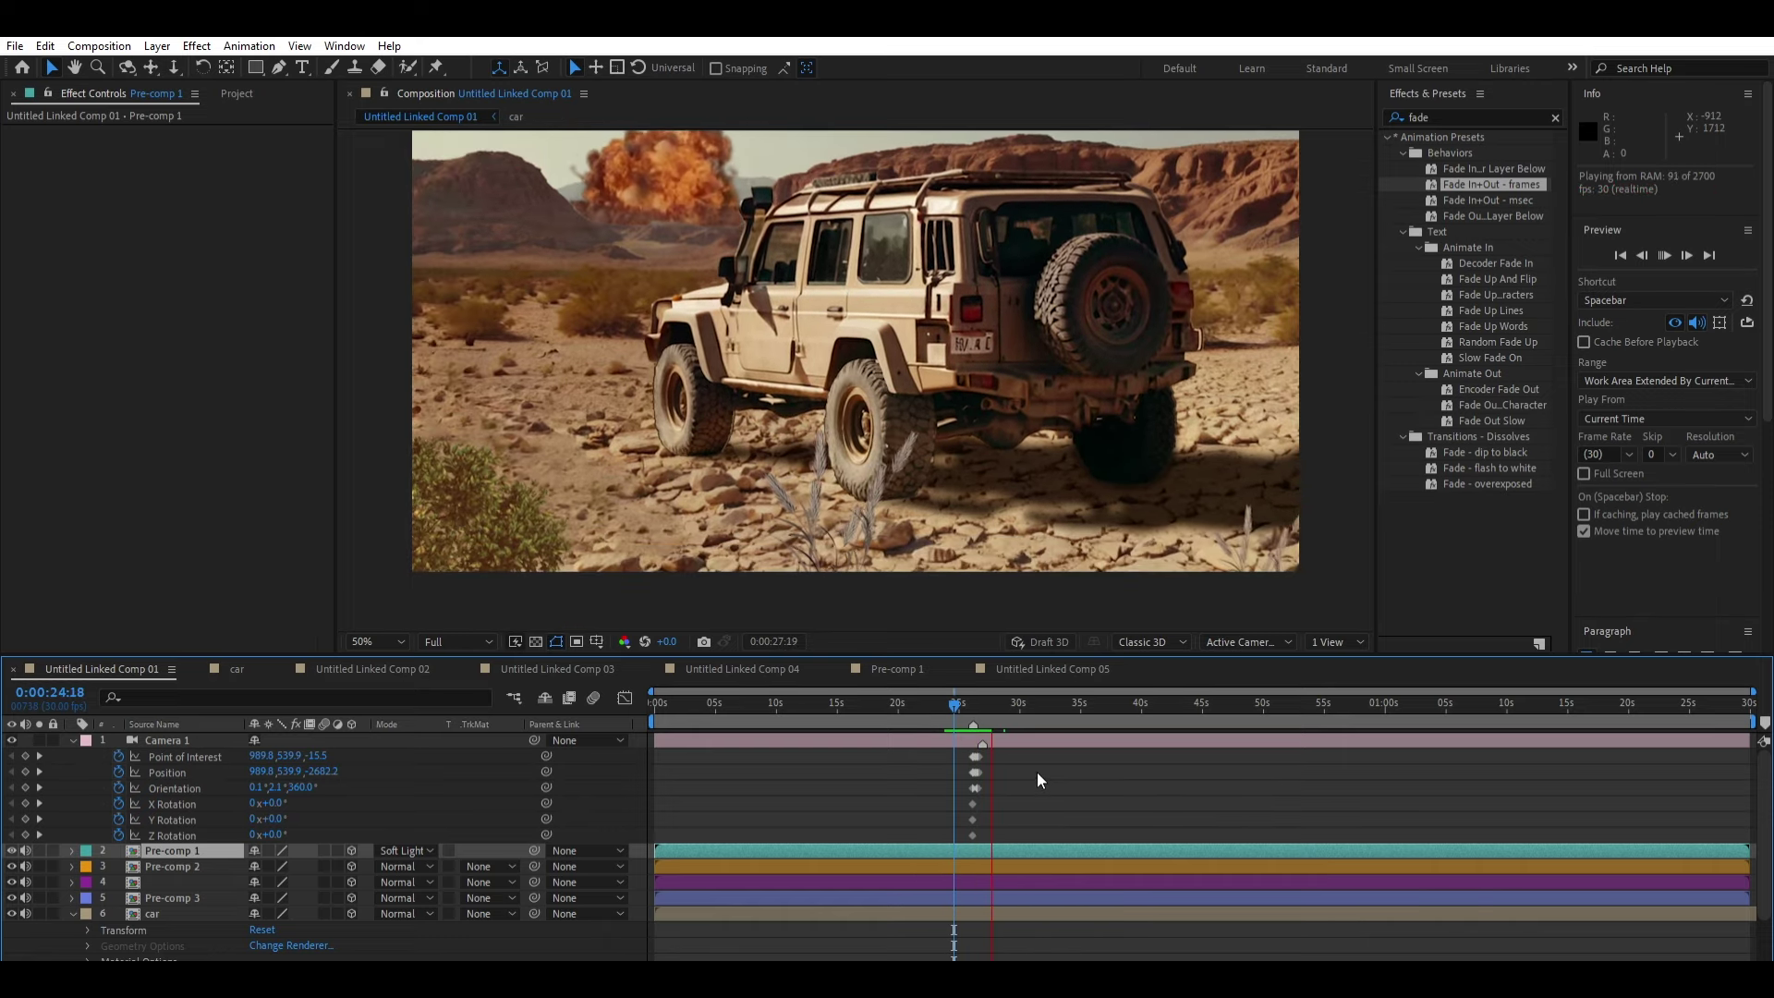
key("space")
Step: Go to the car composition and select the 360p explosion clip layer
left_click(214, 666)
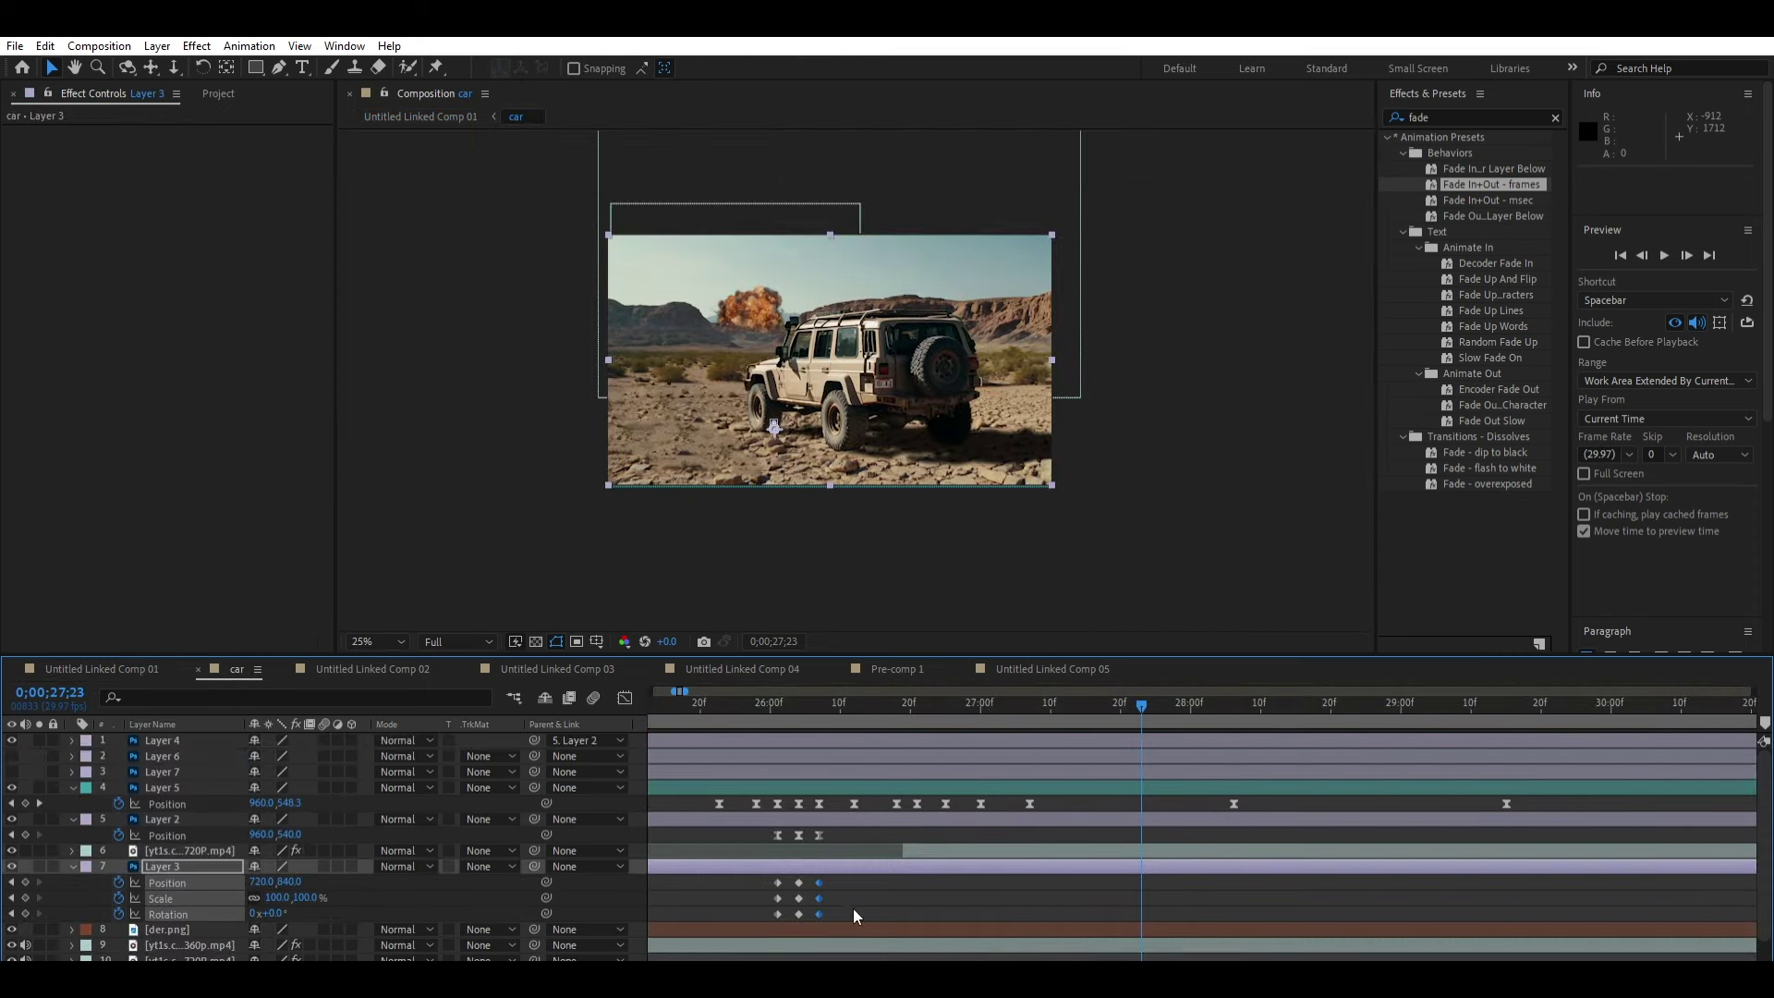
scroll(917, 874, "down", 1)
scroll(929, 845, "down", 3)
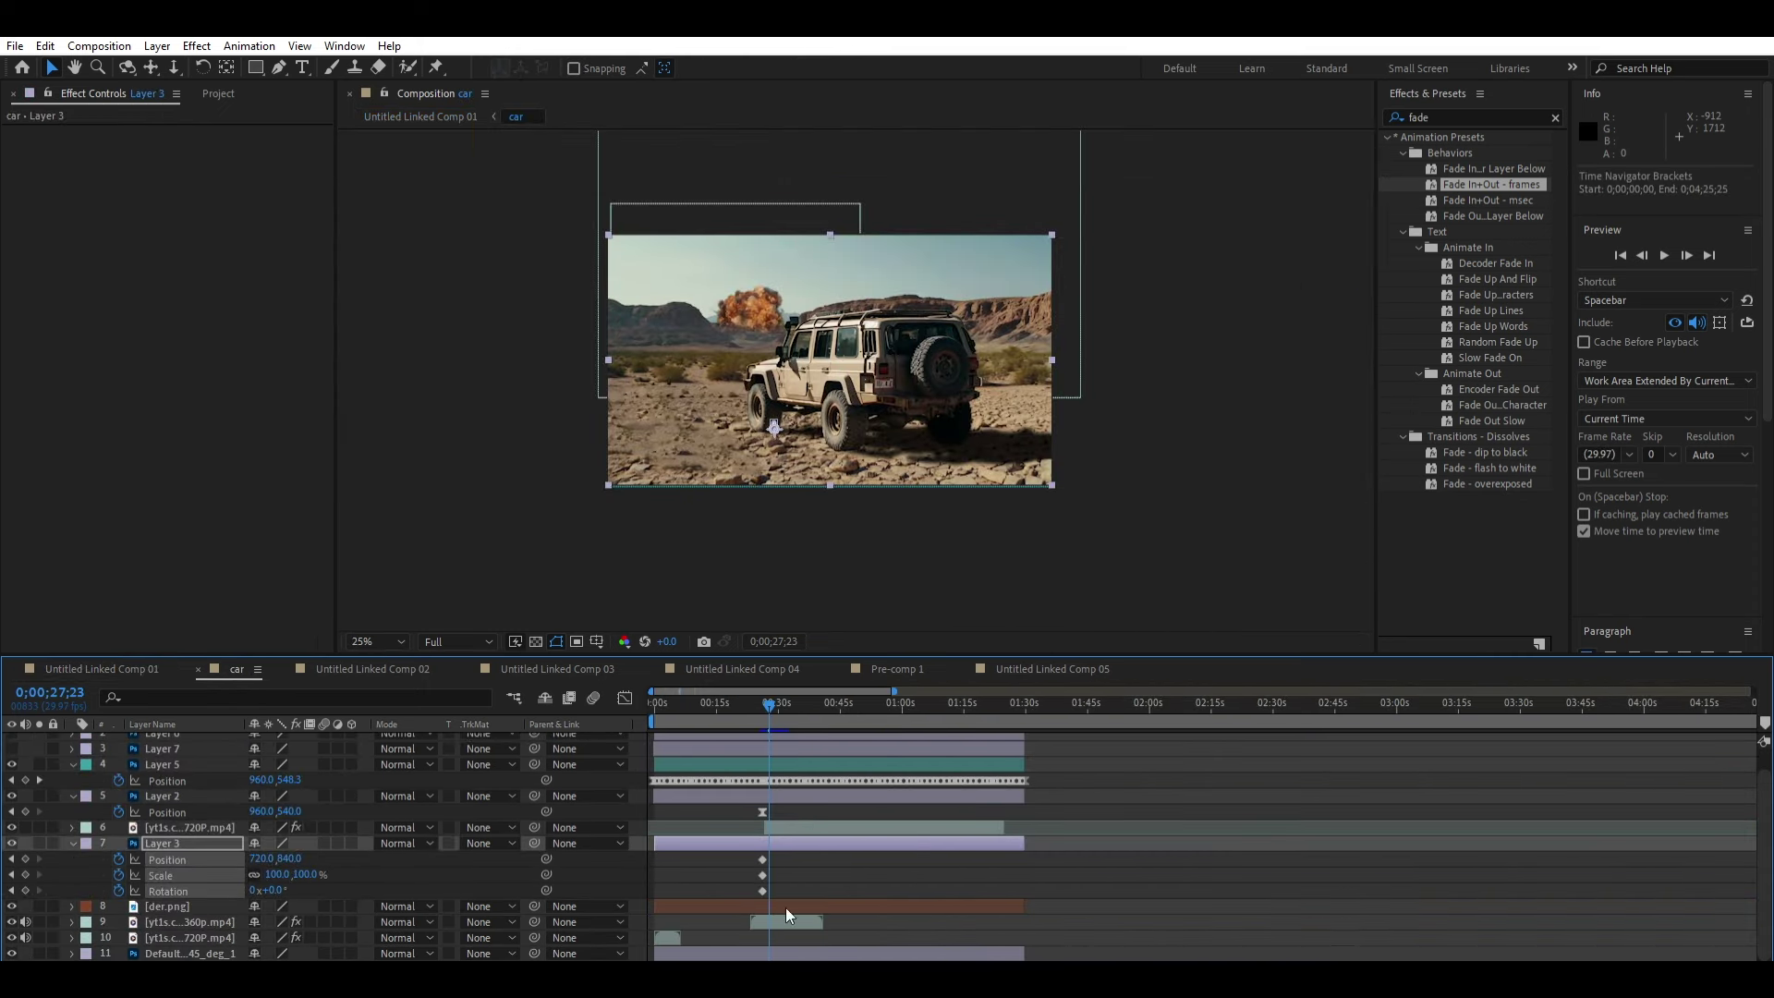
left_click(786, 920)
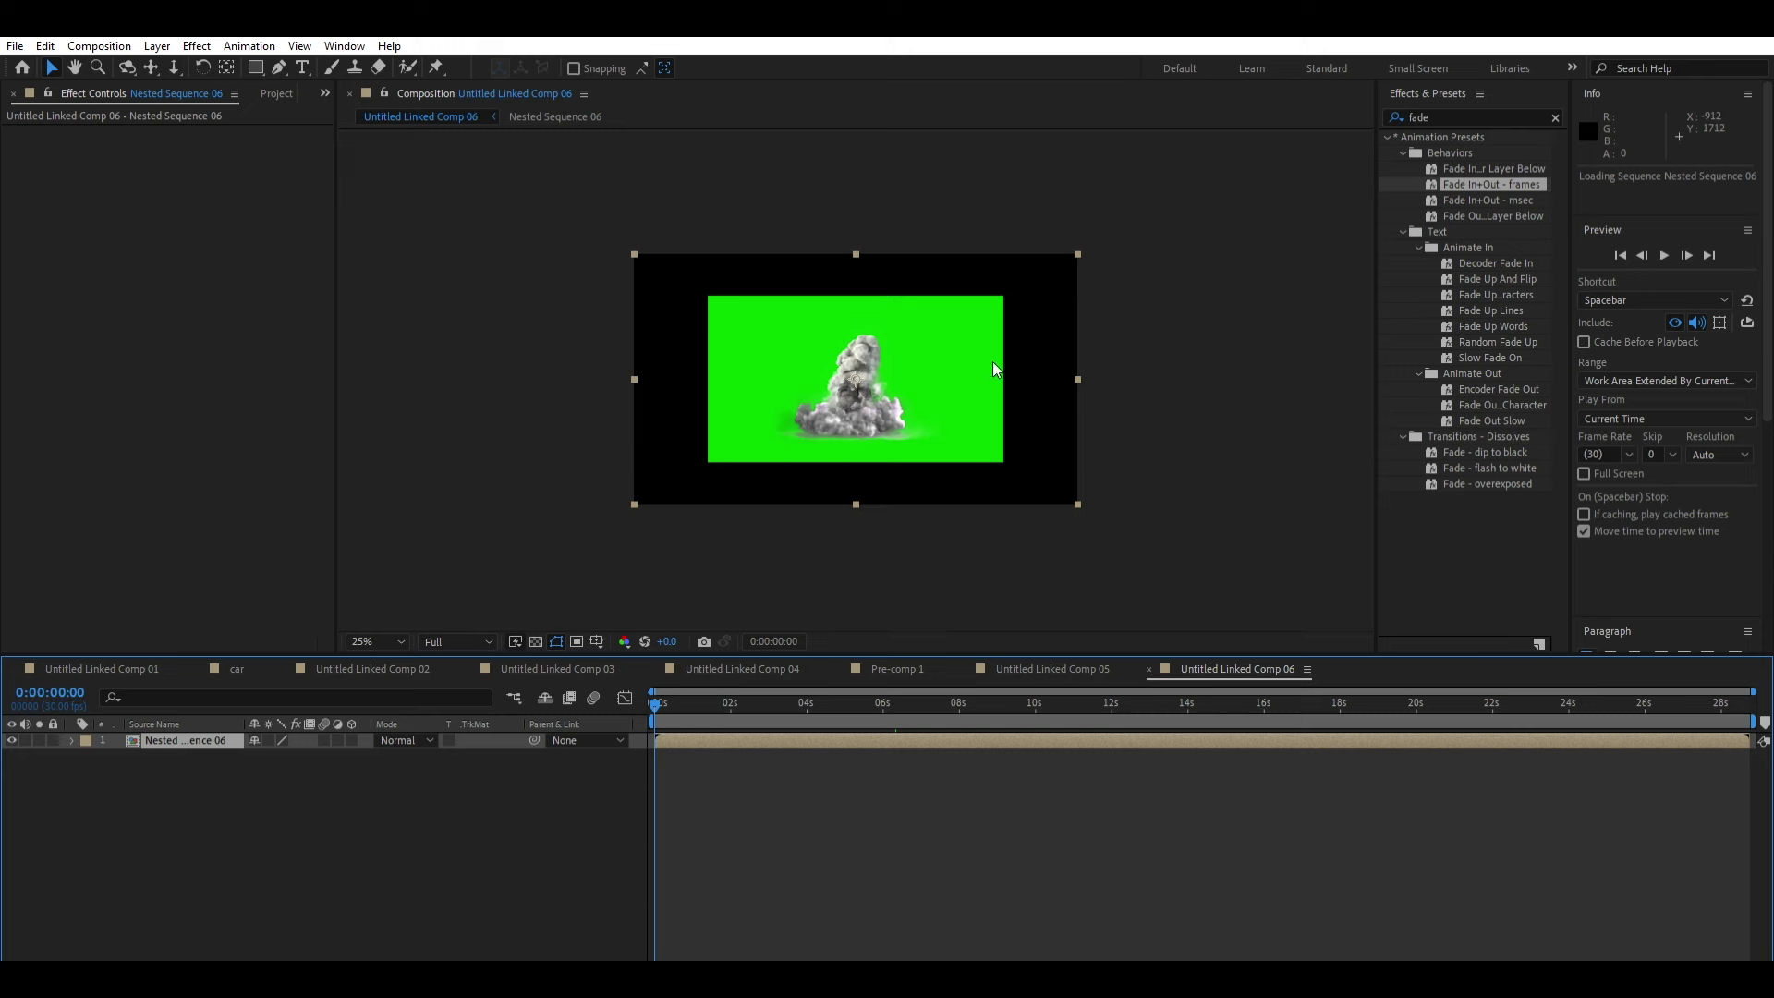
Step: Apply Keylight (1.2) to the smoke footage, keying out the sampled green screen
double_click(1444, 112)
type("key")
left_click_drag(1458, 326, 1096, 739)
left_click(799, 312)
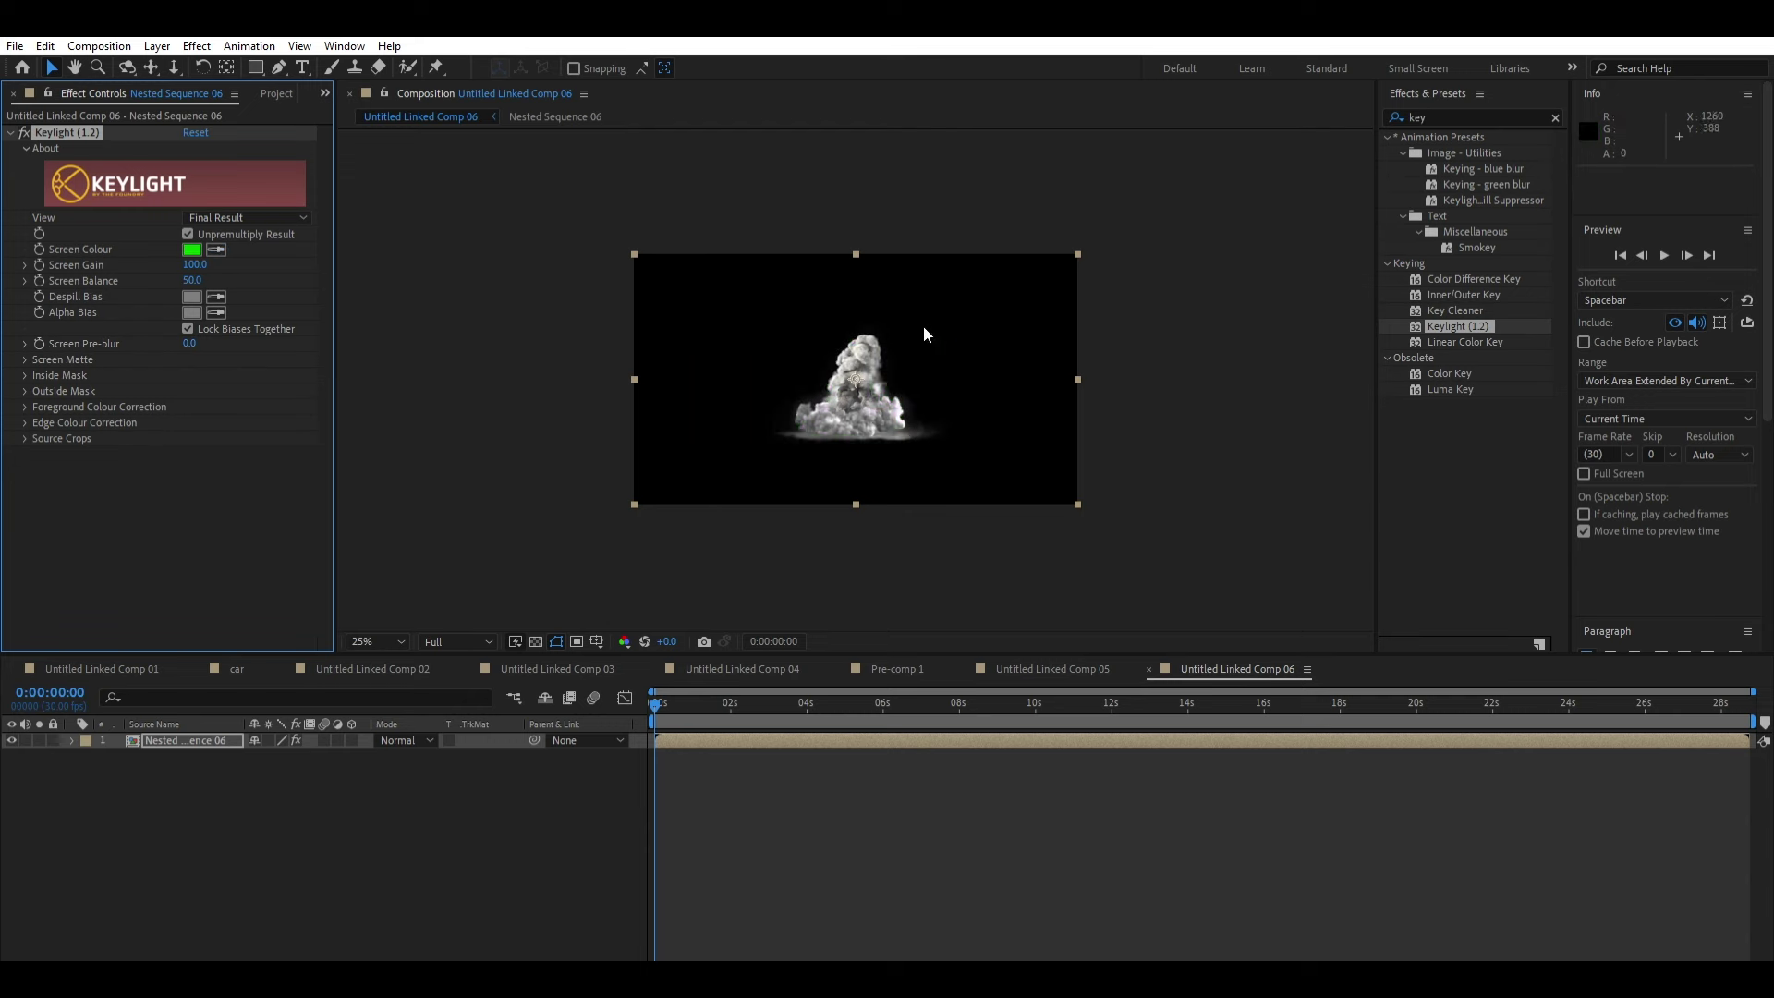
left_click_drag(666, 692, 783, 701)
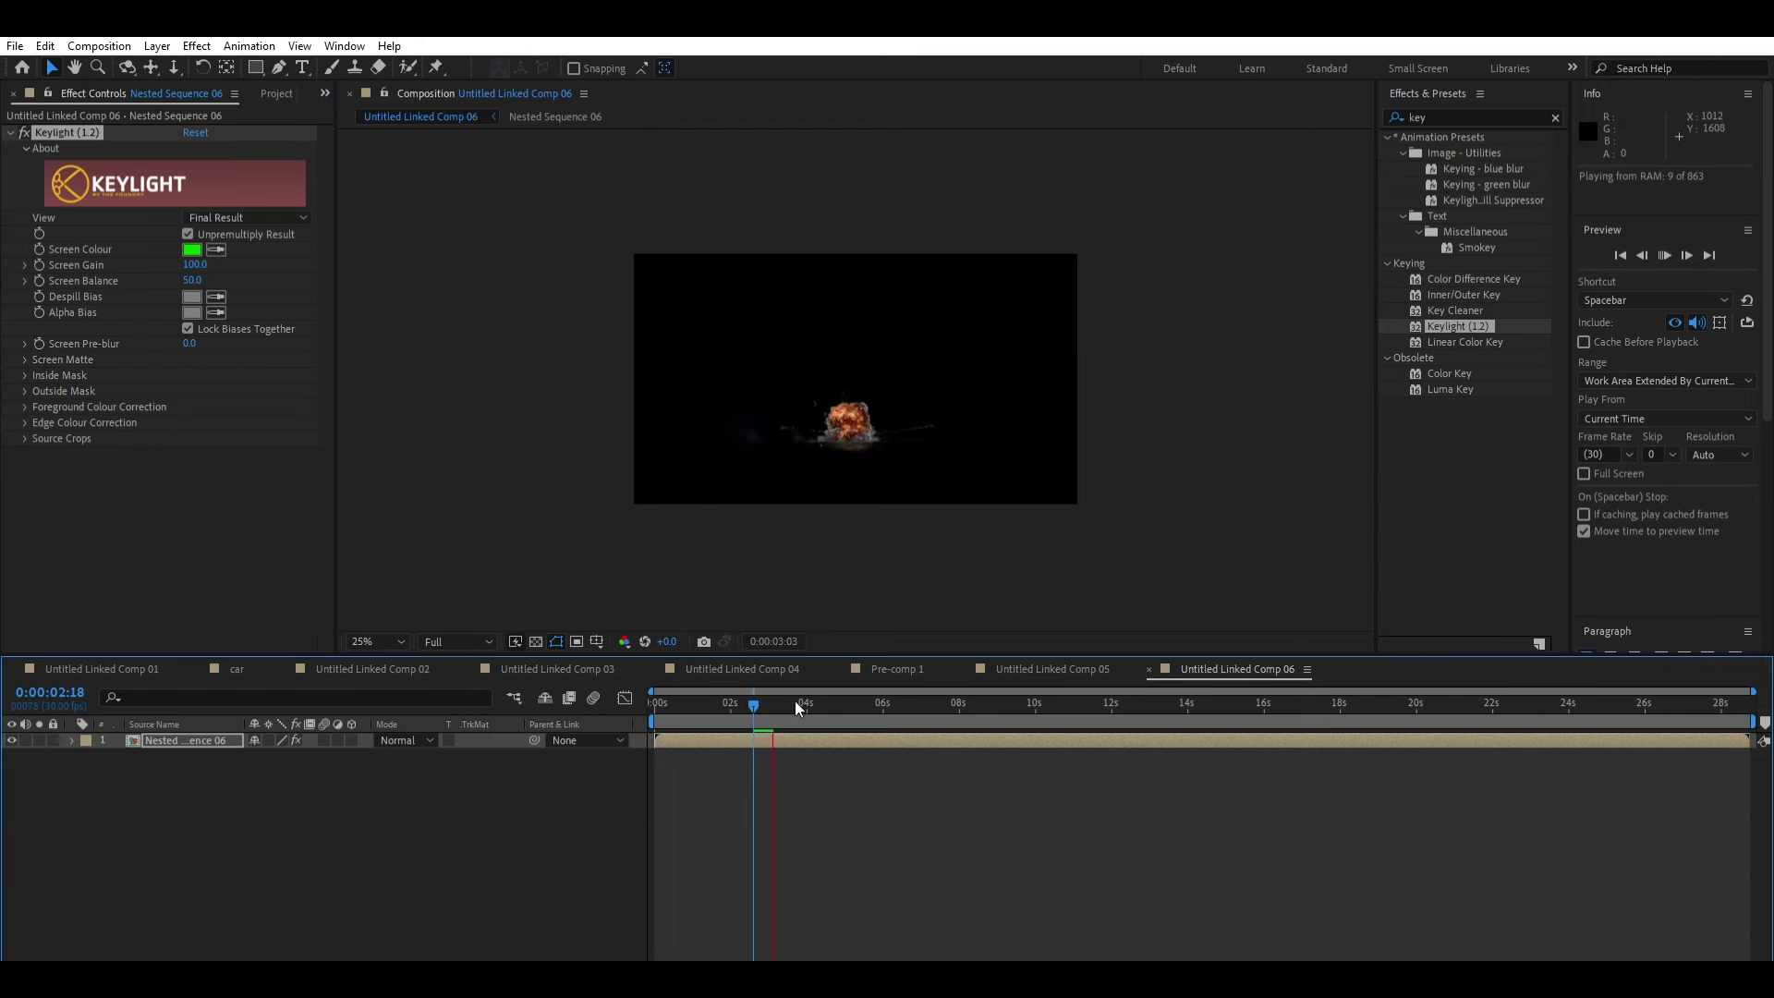
Step: Paste the keyed Nested Sequence 06 layer into the car comp starting at 23;10
key("ctrl+c")
left_click(233, 668)
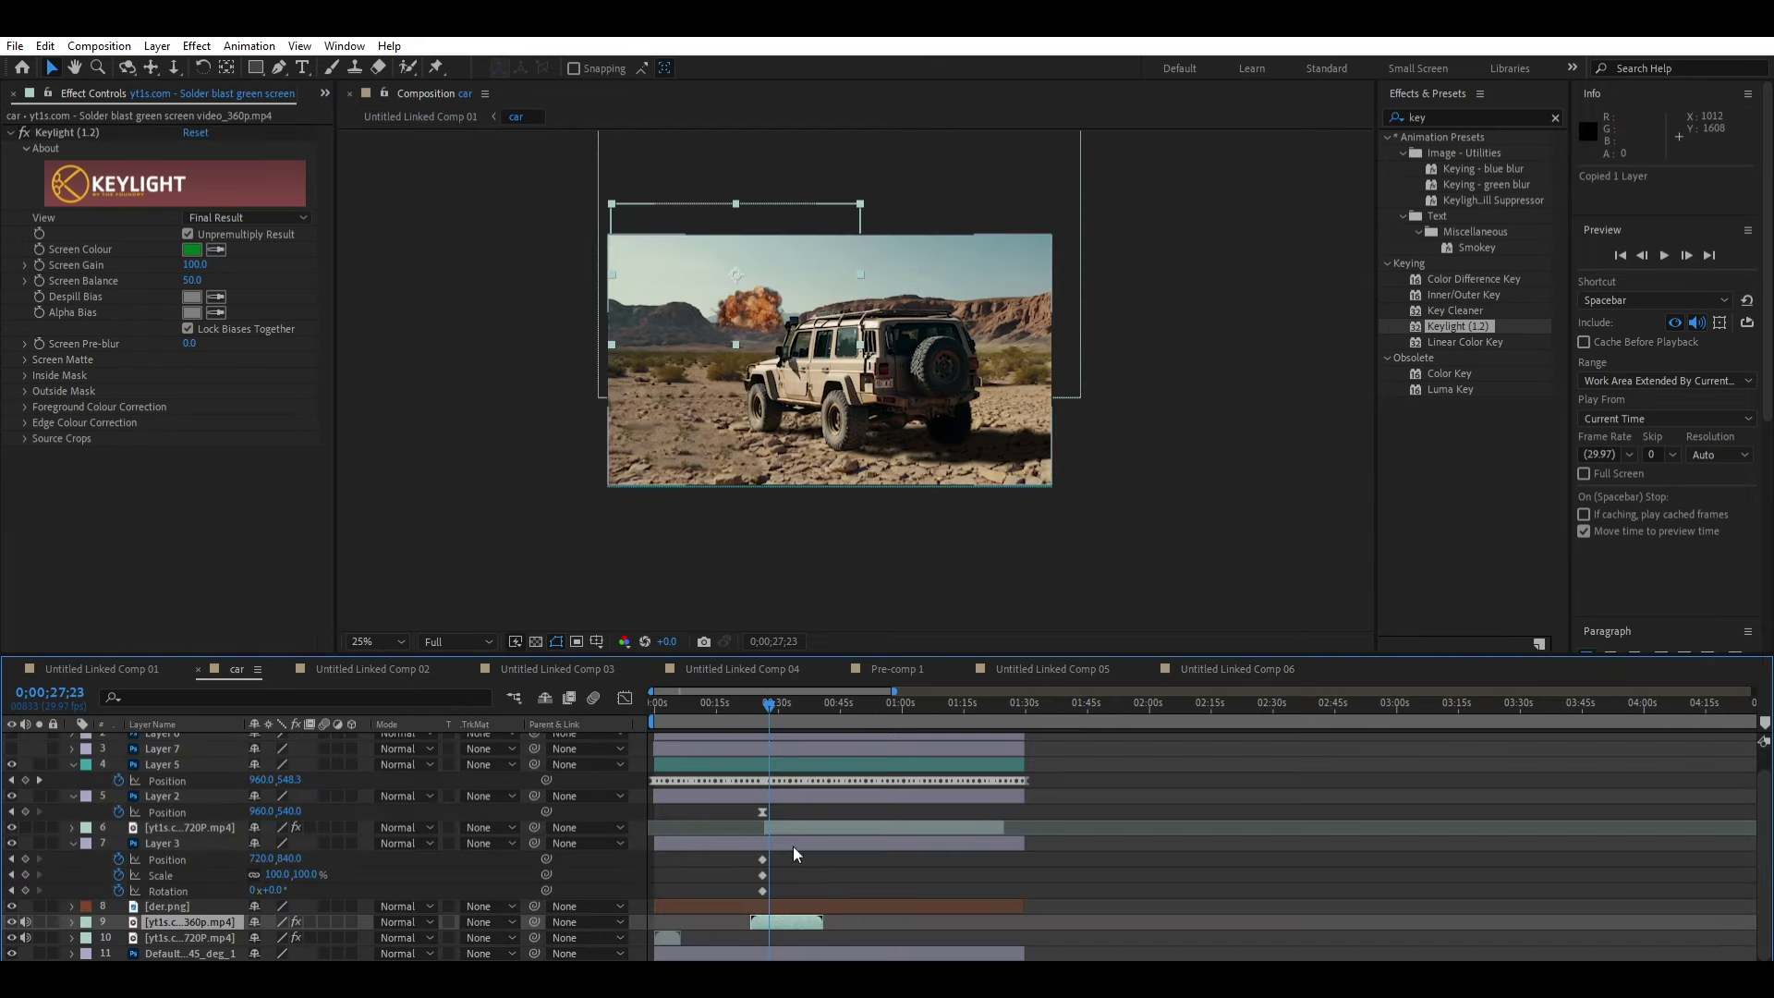
mouse_move(763, 691)
left_mouse_down()
mouse_move(747, 691)
mouse_move(772, 693)
left_mouse_up()
double_click(787, 915)
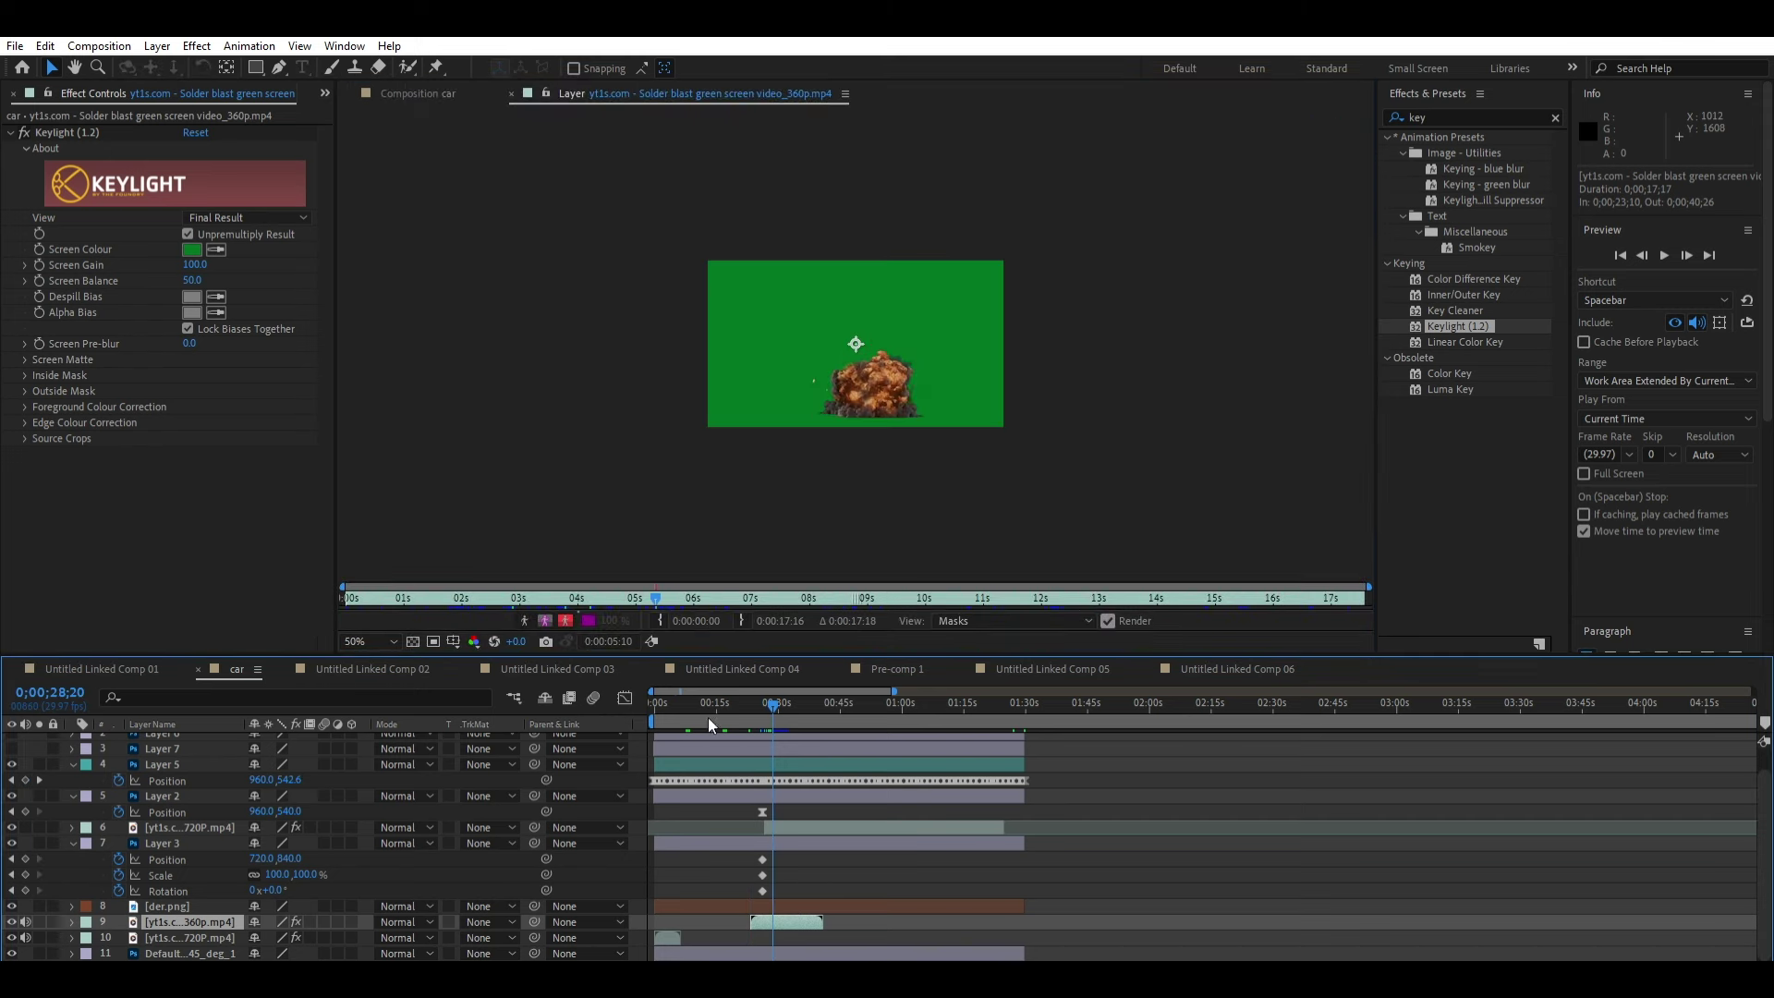
left_click(512, 94)
left_click(749, 693)
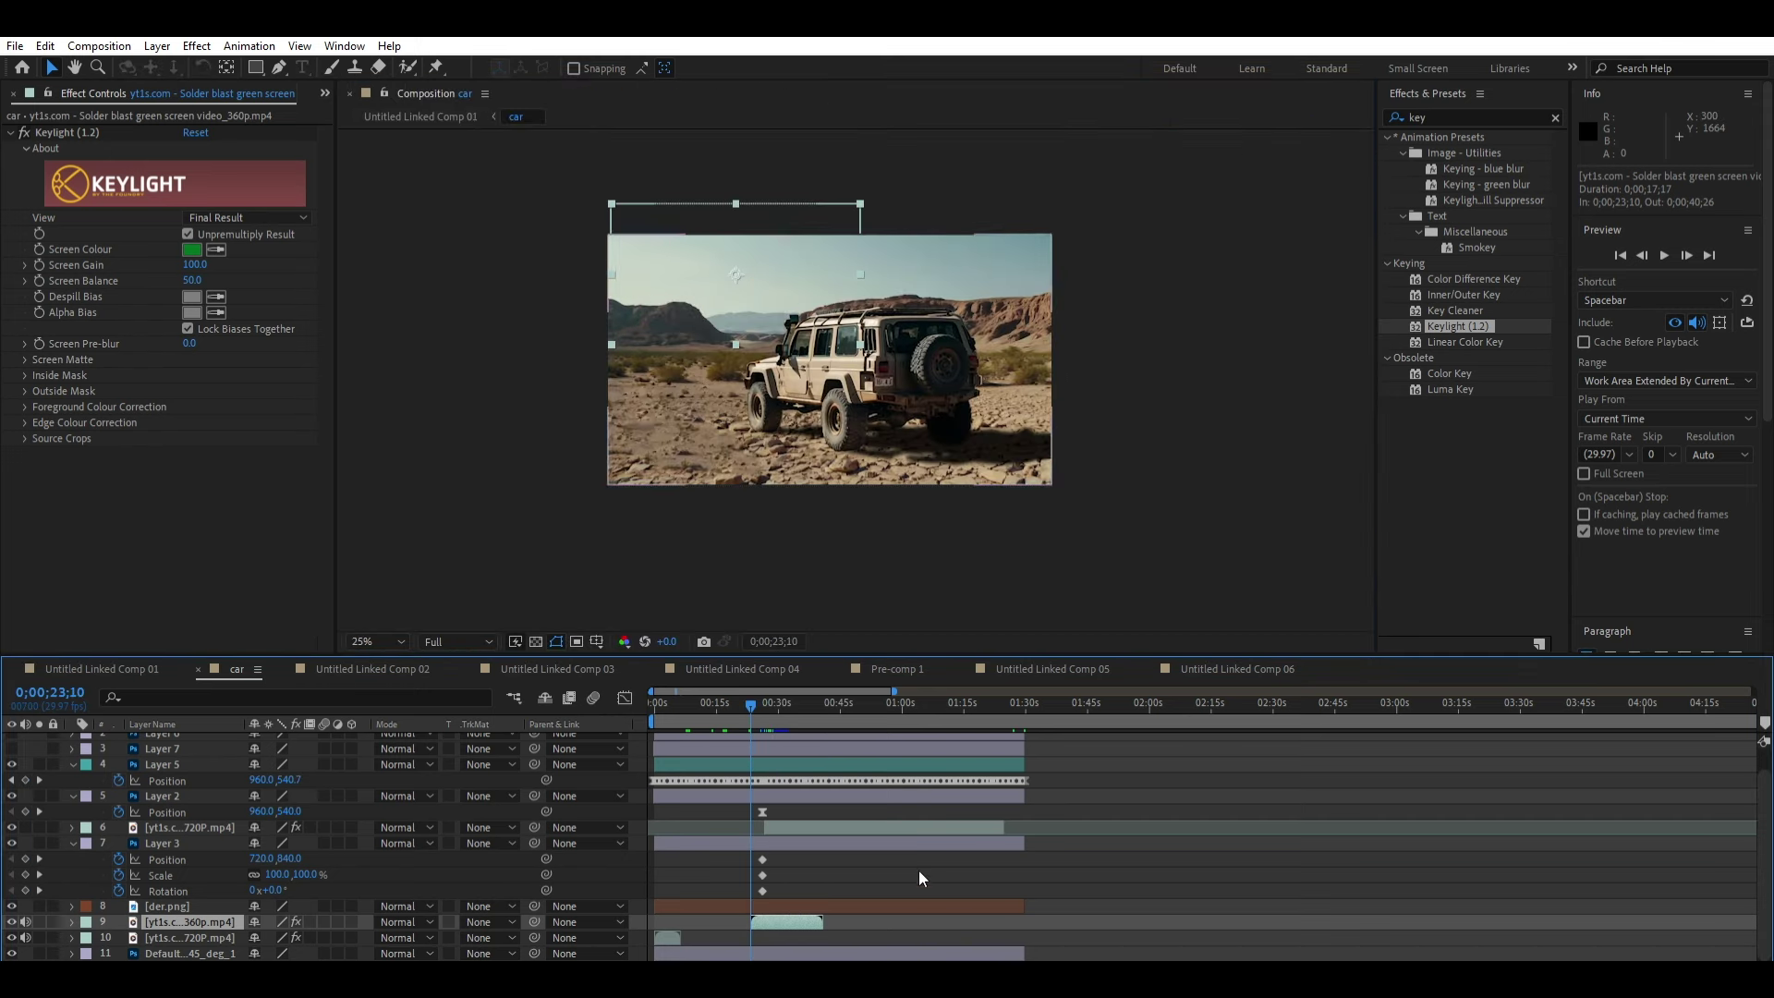
key("ctrl+v")
left_click_drag(707, 920, 800, 919)
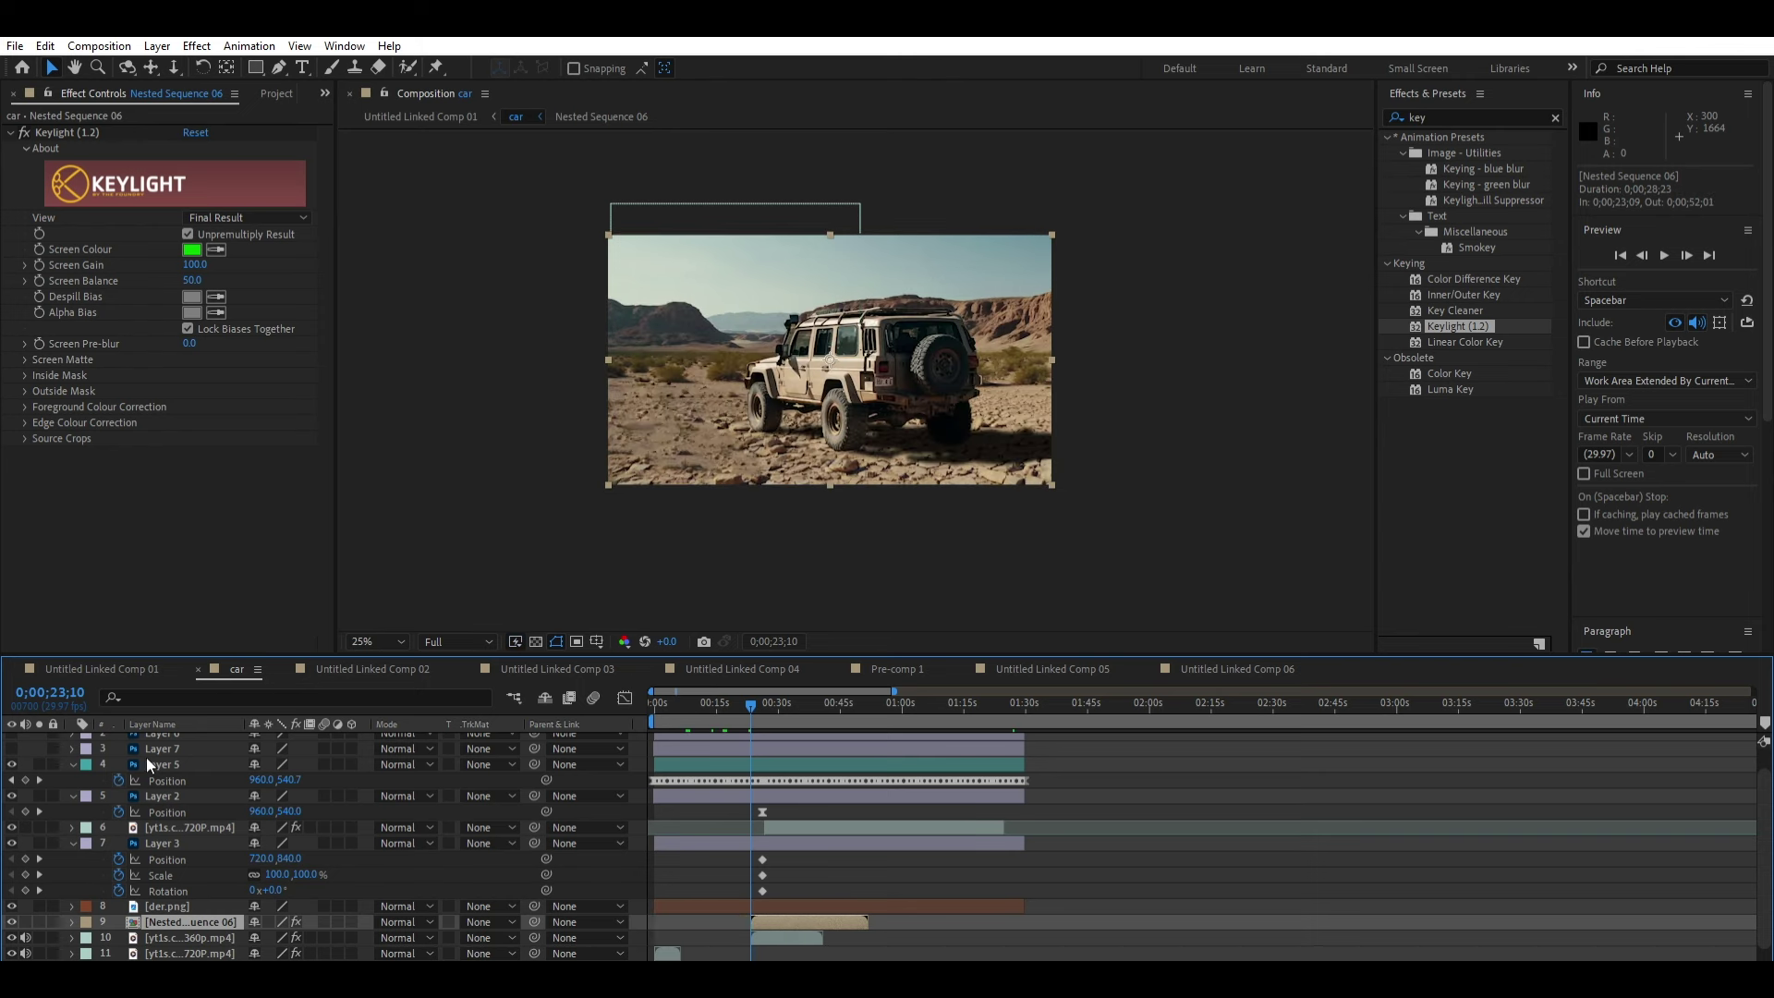
Step: View the pasted explosion at a later frame with the viewer at 50%
scroll(728, 895, "up", 5)
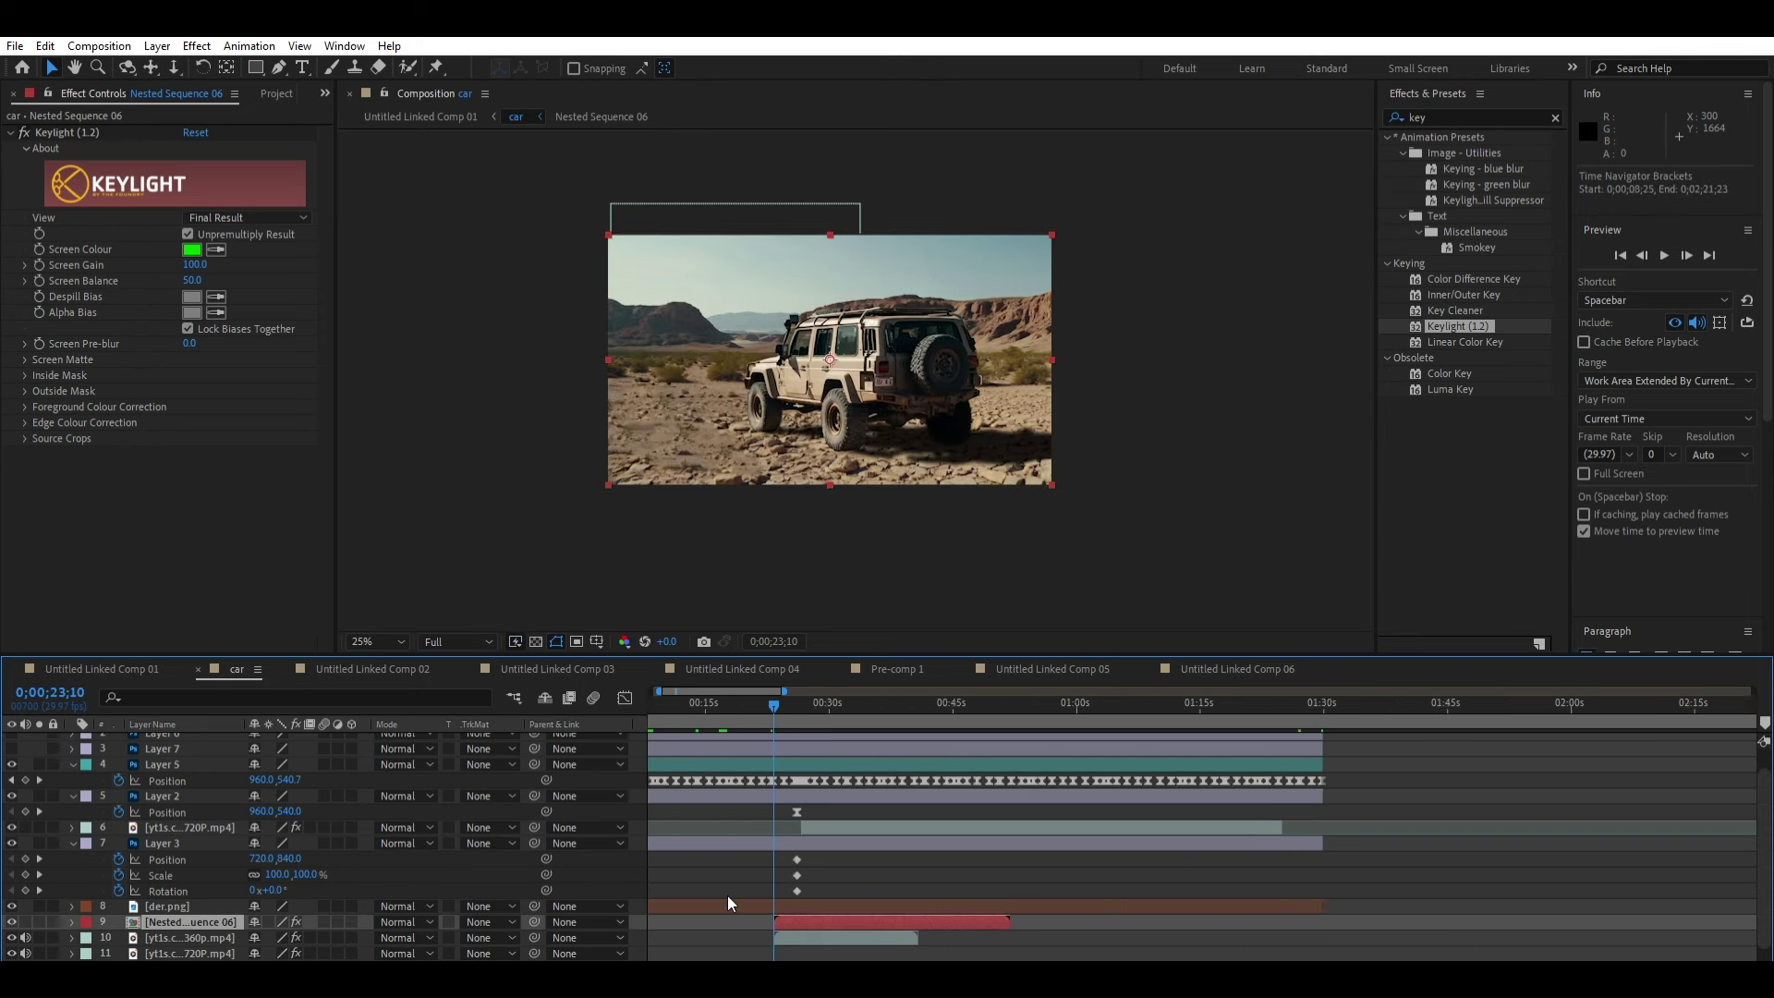
left_click(856, 918)
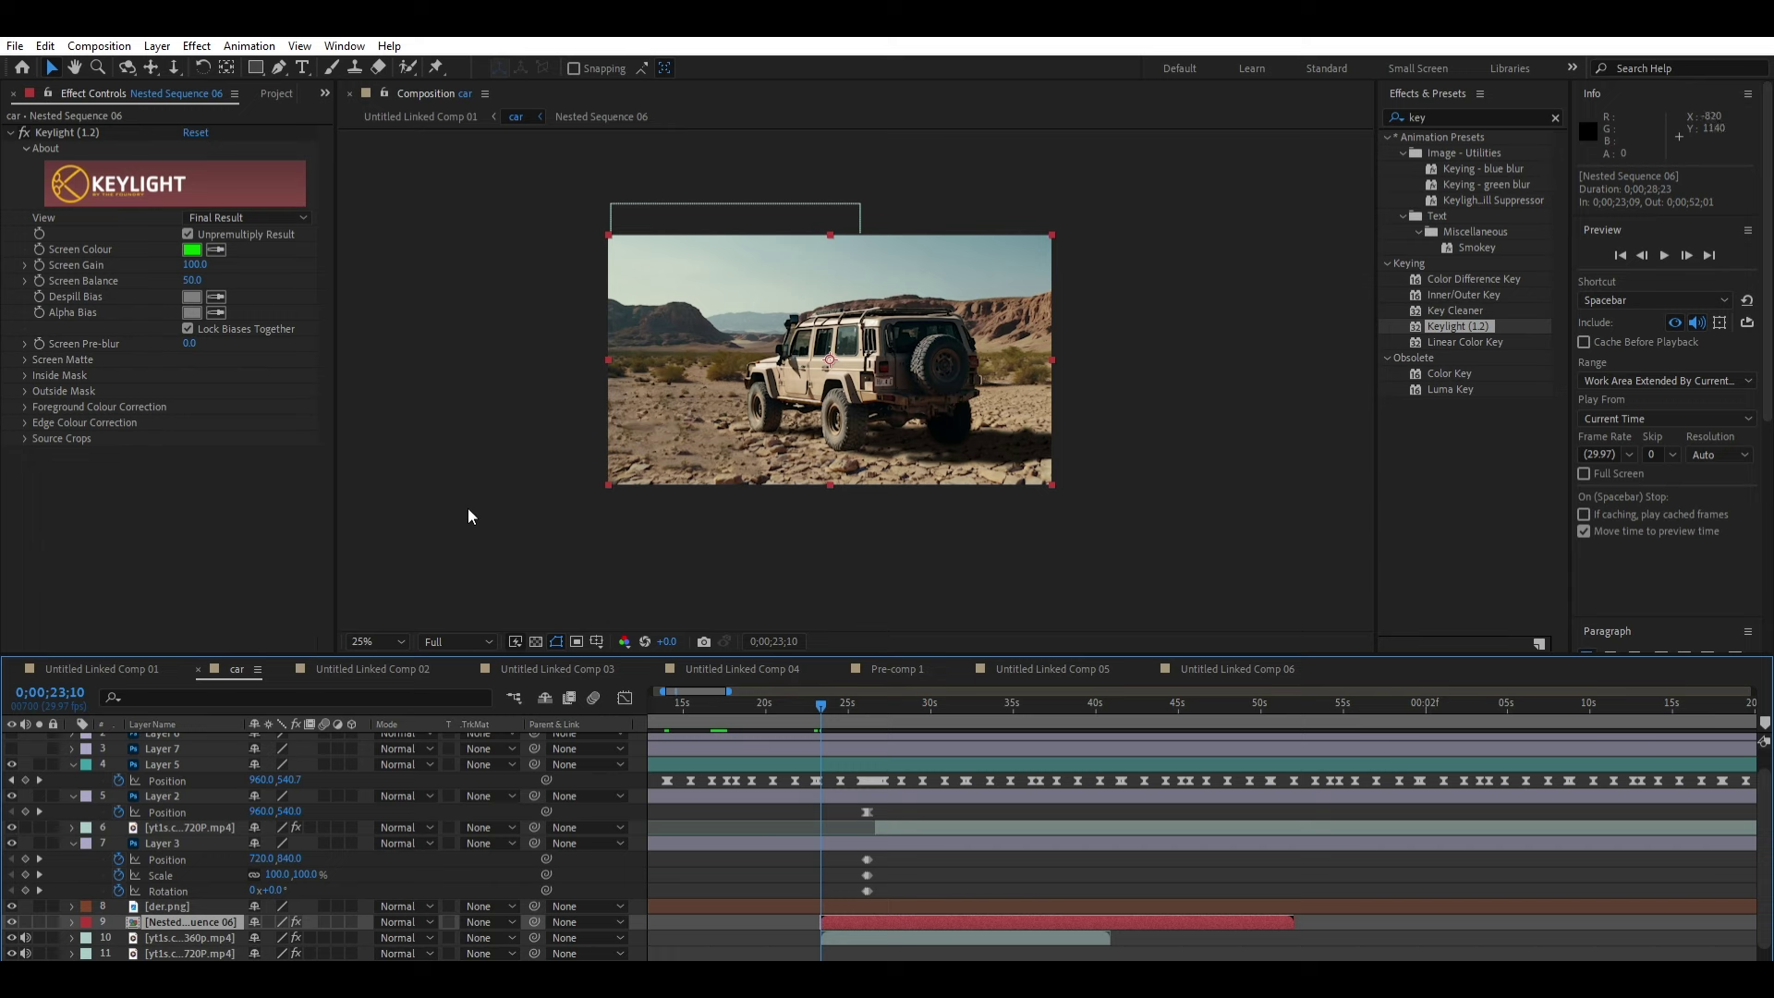
left_click(927, 701)
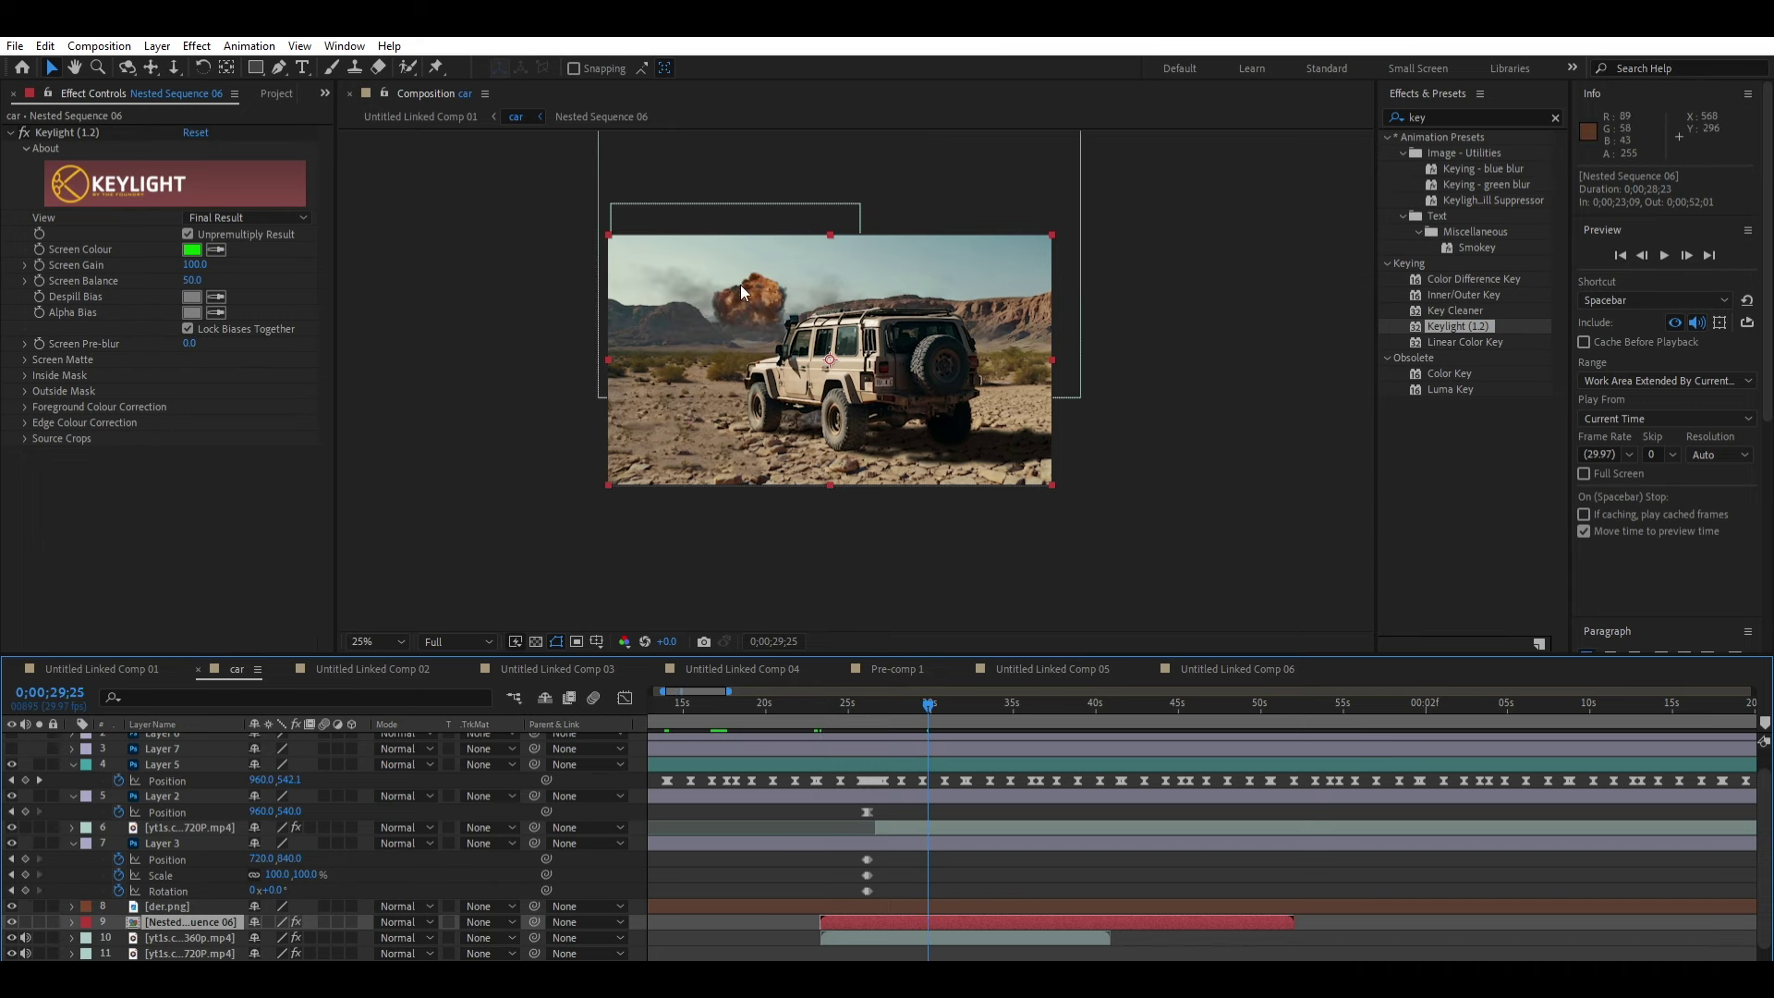
key("period")
left_click(920, 937)
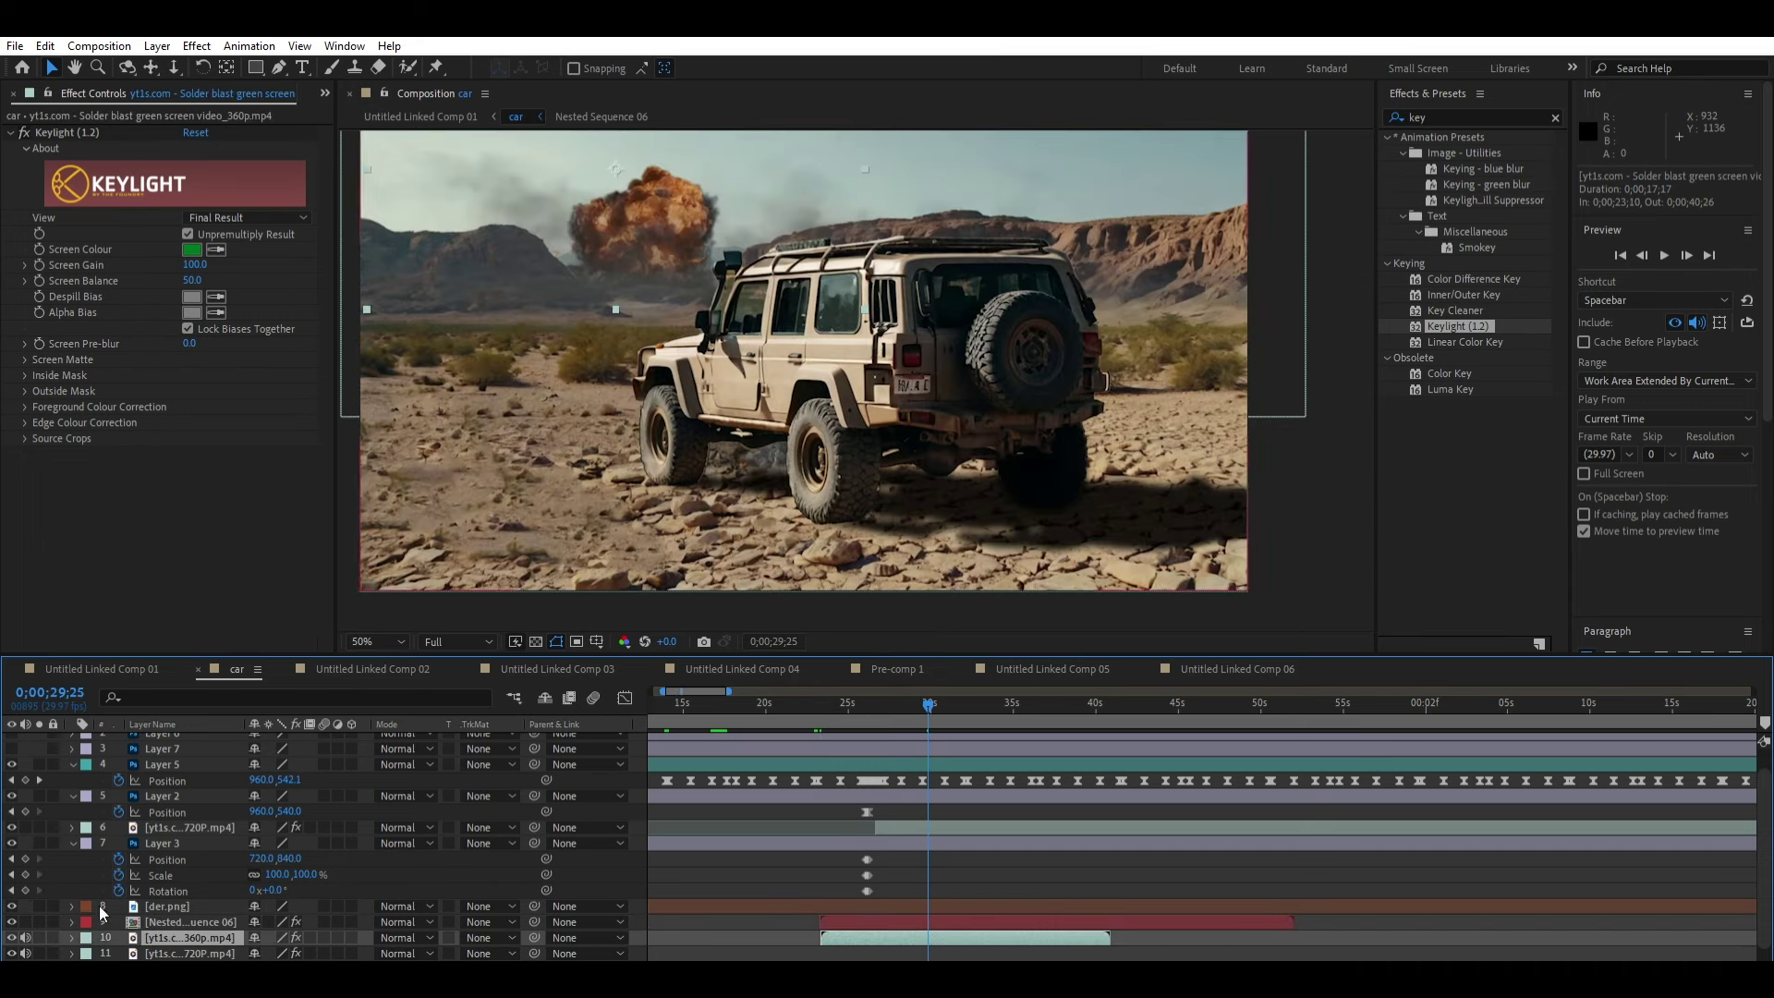
Step: Hide the original explosion clip and move Nested Sequence 06 up and left into the sky
left_click(11, 937)
left_click(907, 920)
key("comma")
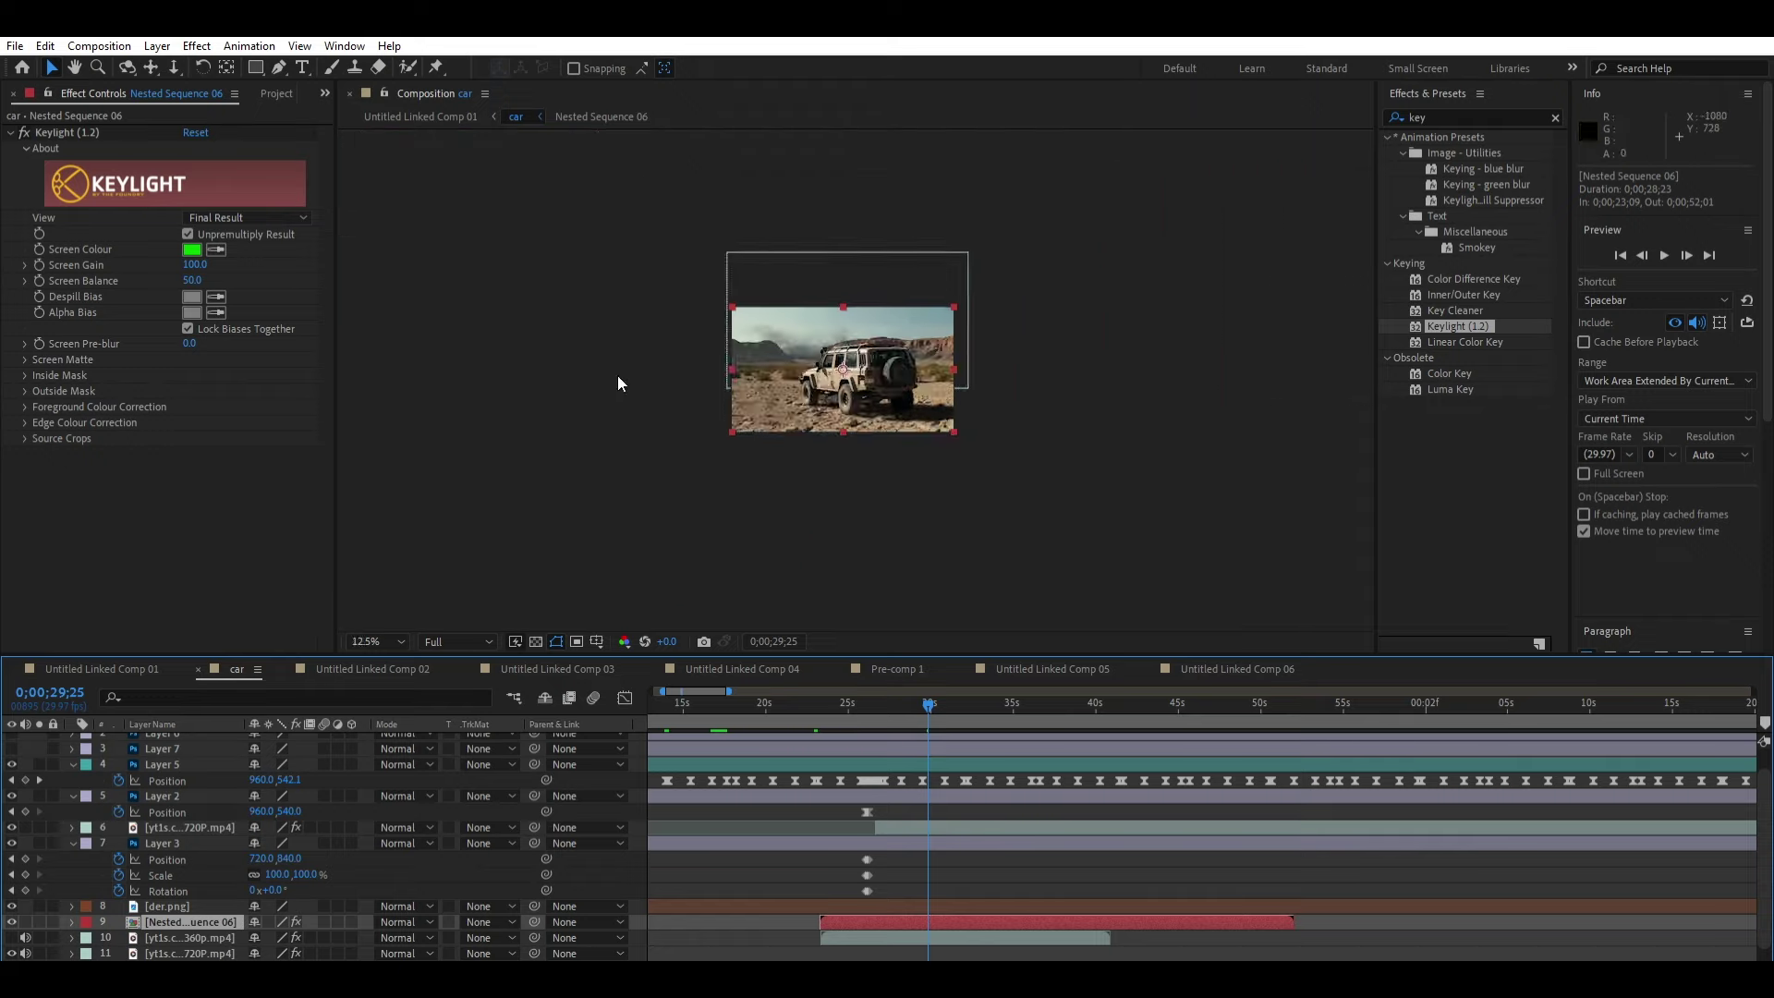
mouse_move(948, 253)
left_mouse_down()
mouse_move(886, 133)
mouse_move(880, 152)
left_mouse_up()
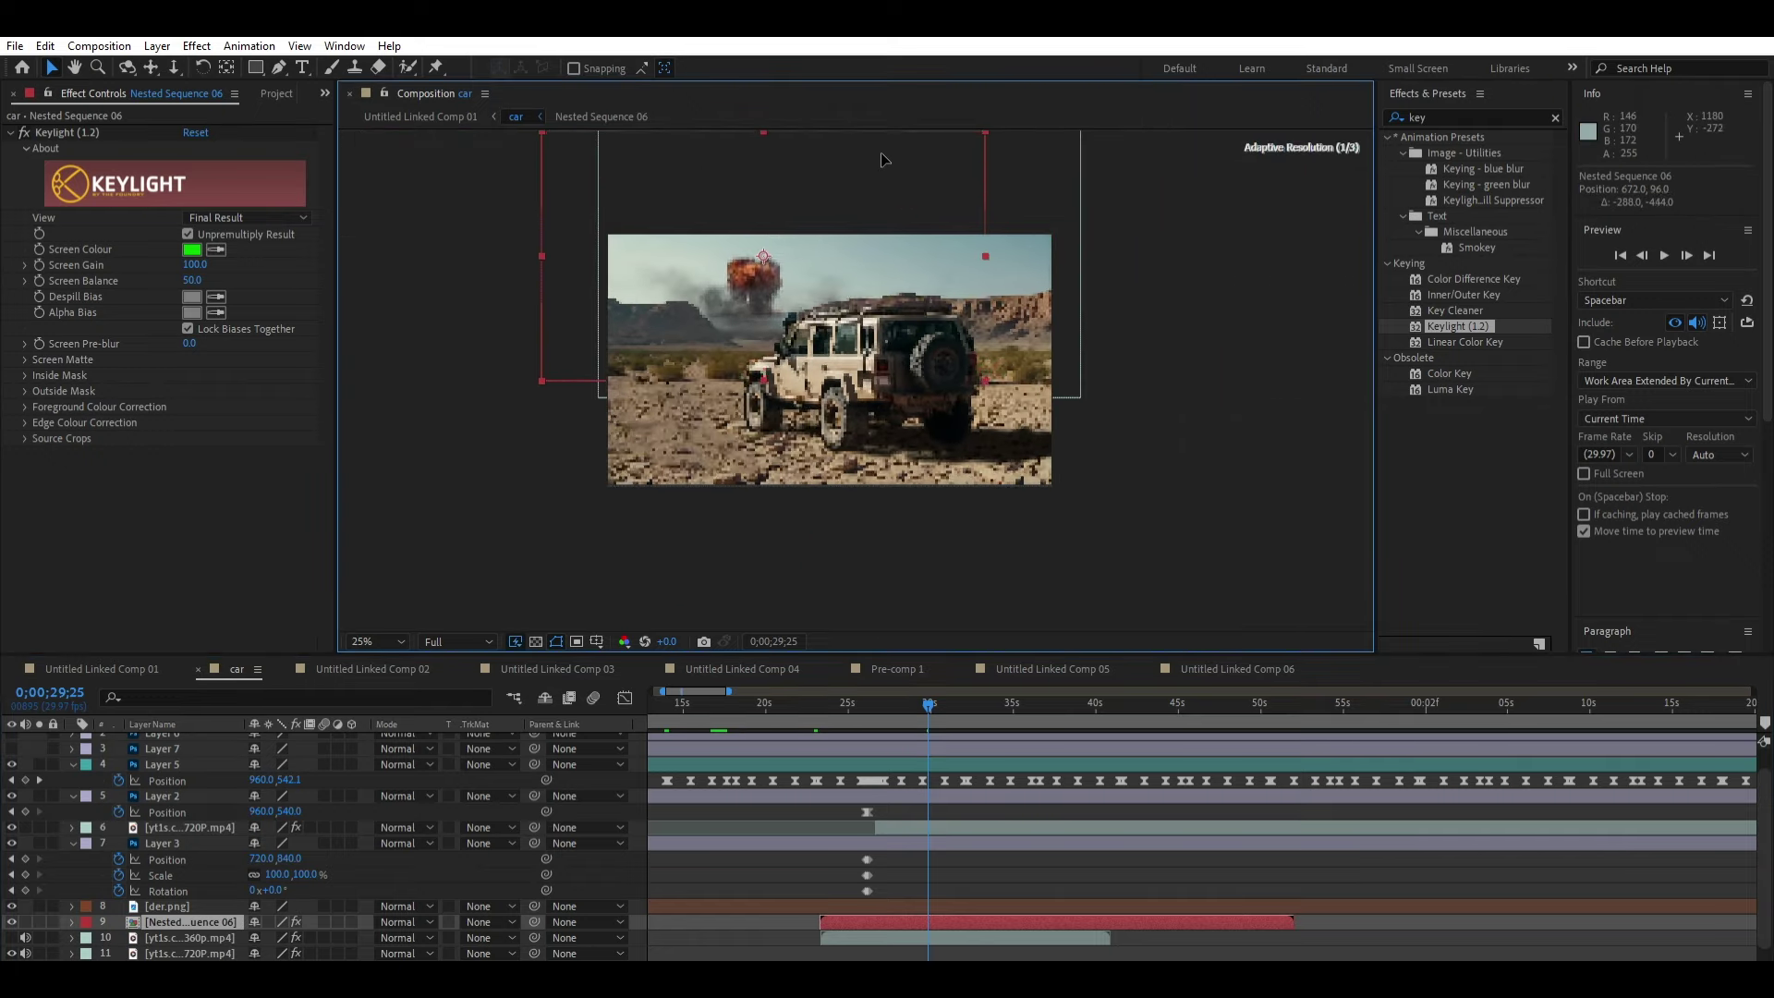
key("period")
left_click_drag(681, 186, 681, 183)
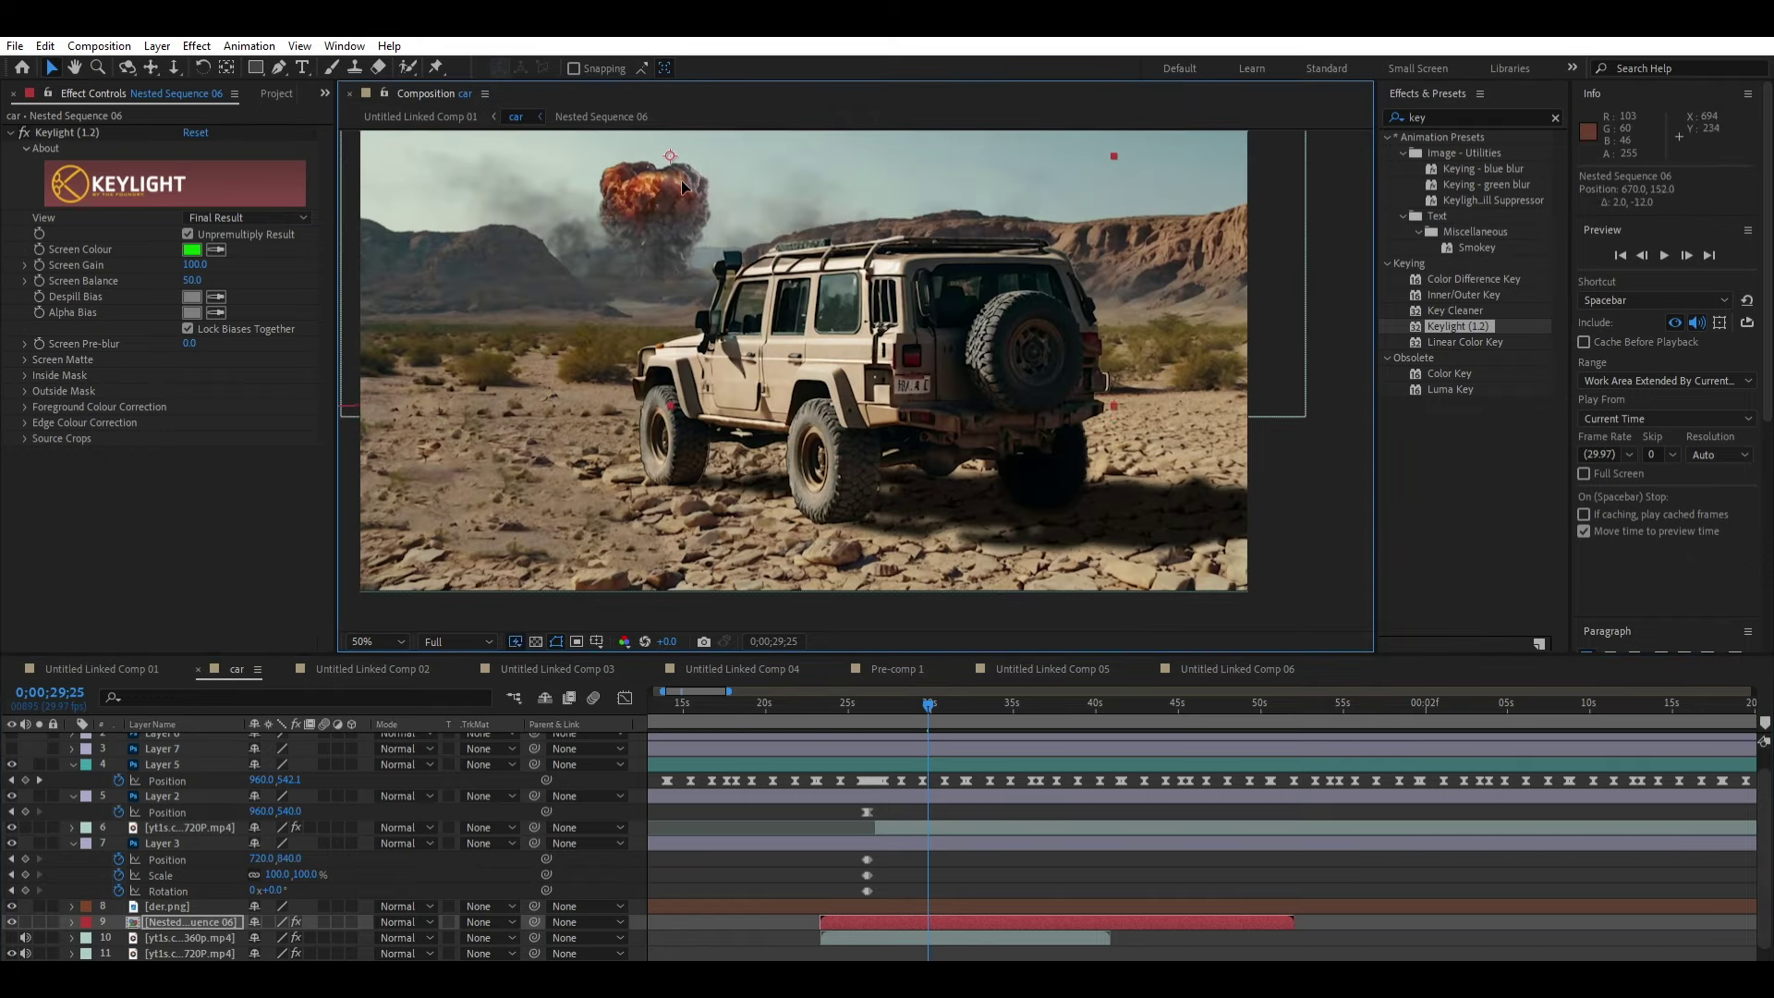
key("comma")
Step: Scale the nested explosion up to 126%, lifting it slightly
left_click_drag(544, 257, 489, 259)
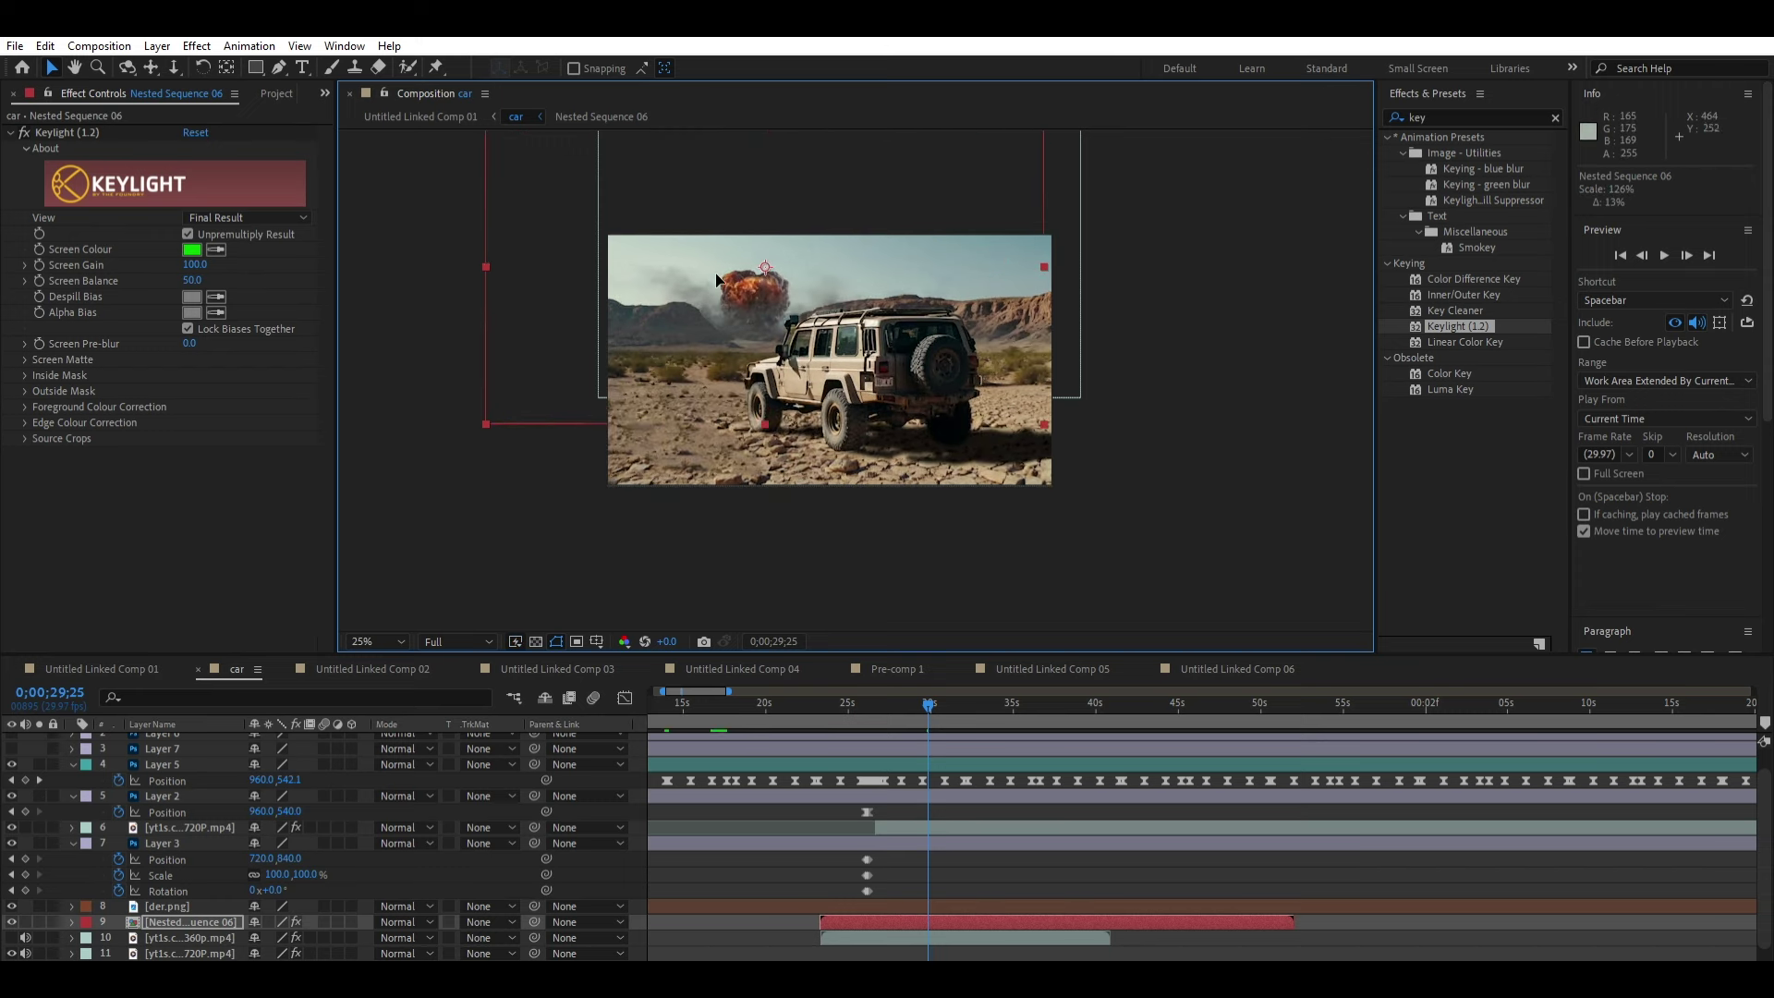
left_click_drag(716, 278, 719, 270)
key("period")
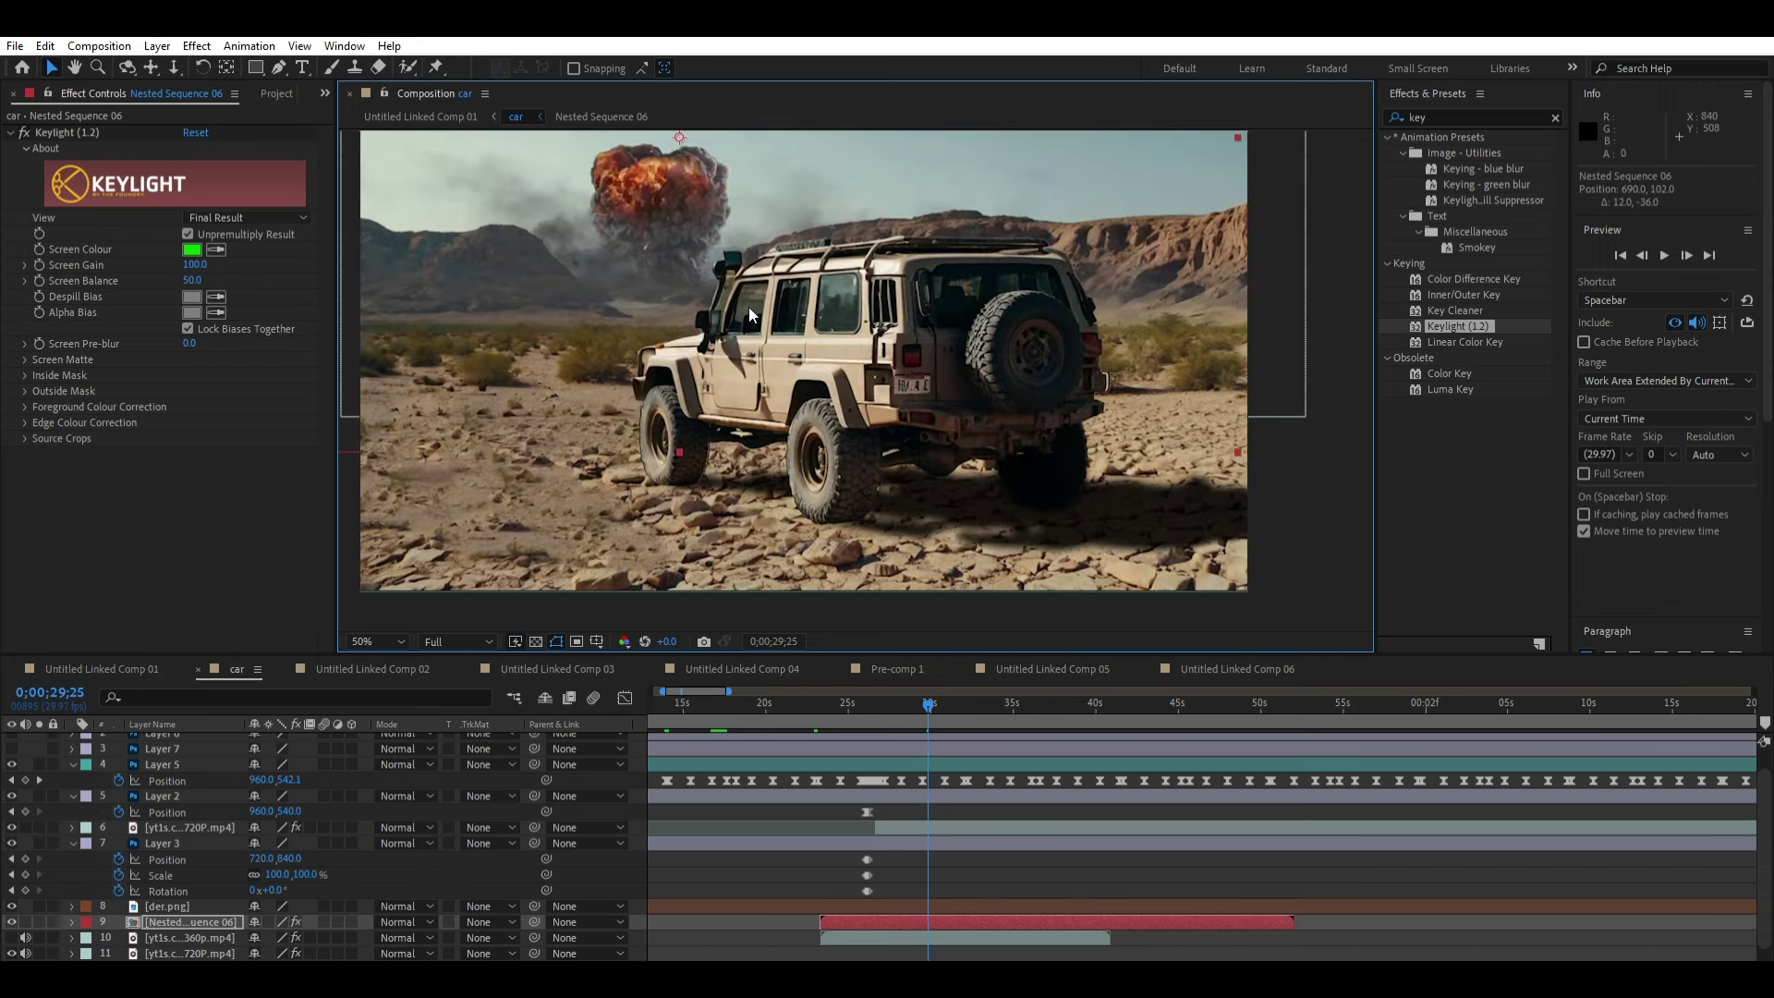
key("comma")
Step: Draw a rectangular Mask 1 on the nested explosion and invert it
key("q")
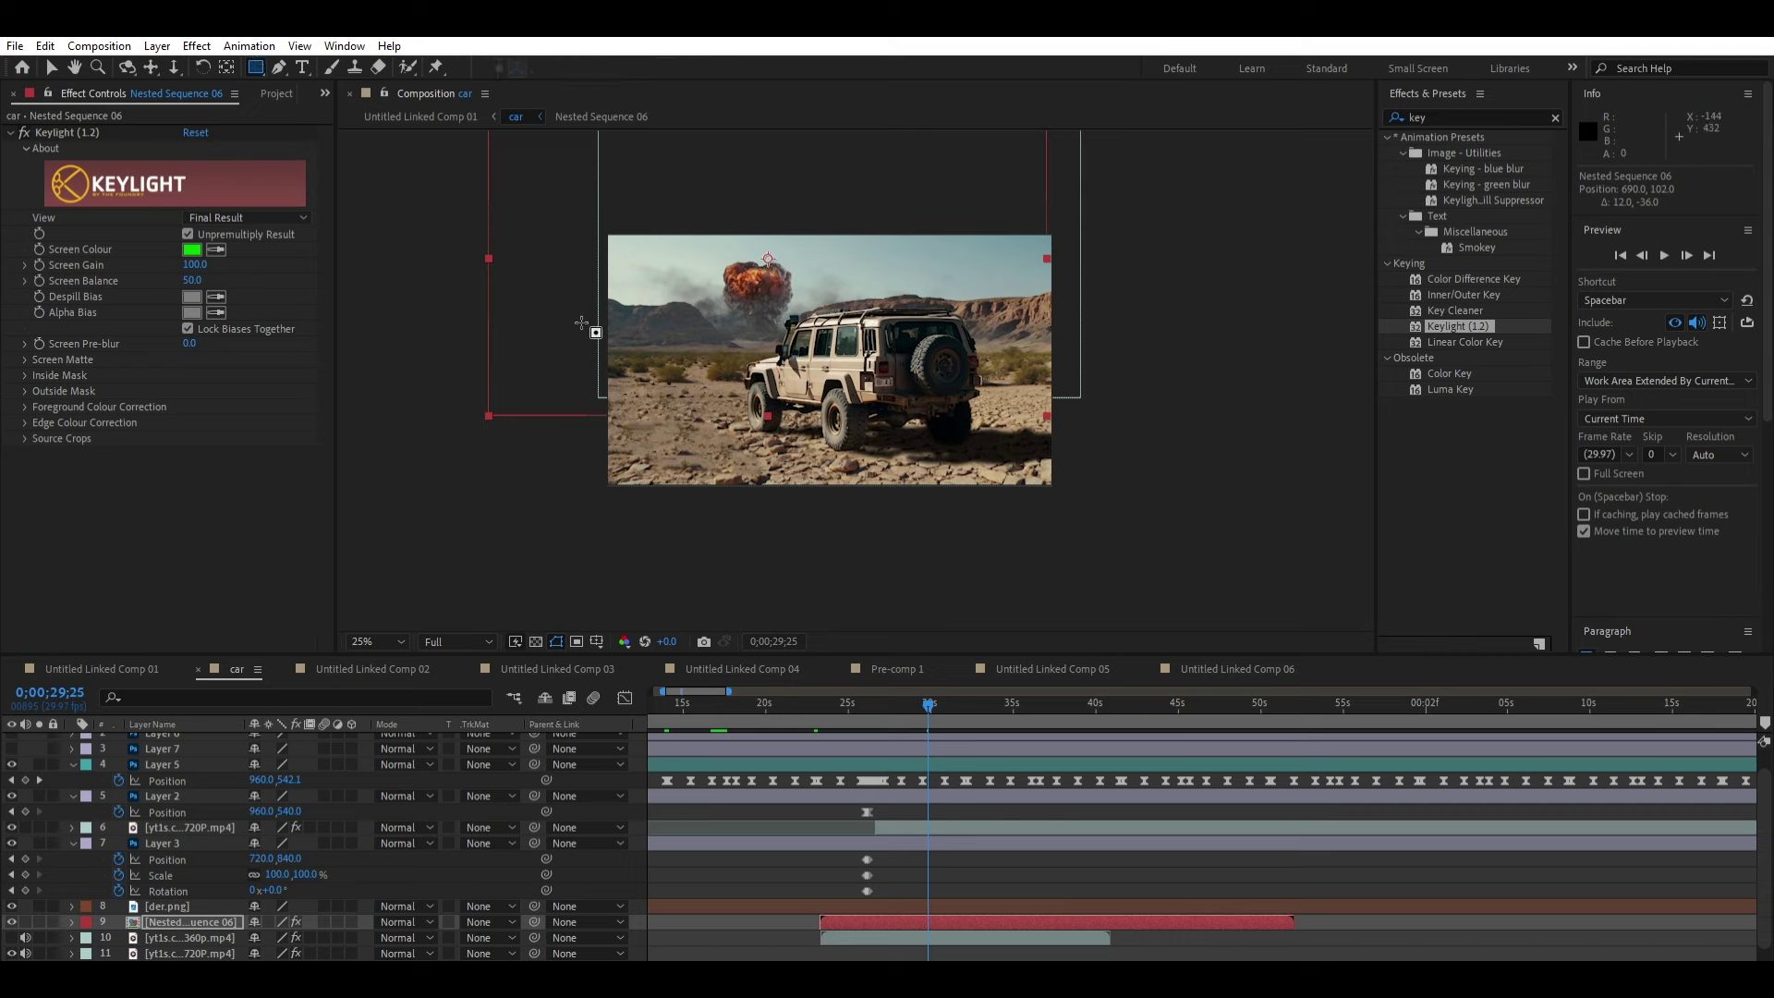
left_click_drag(1104, 445, 1120, 500)
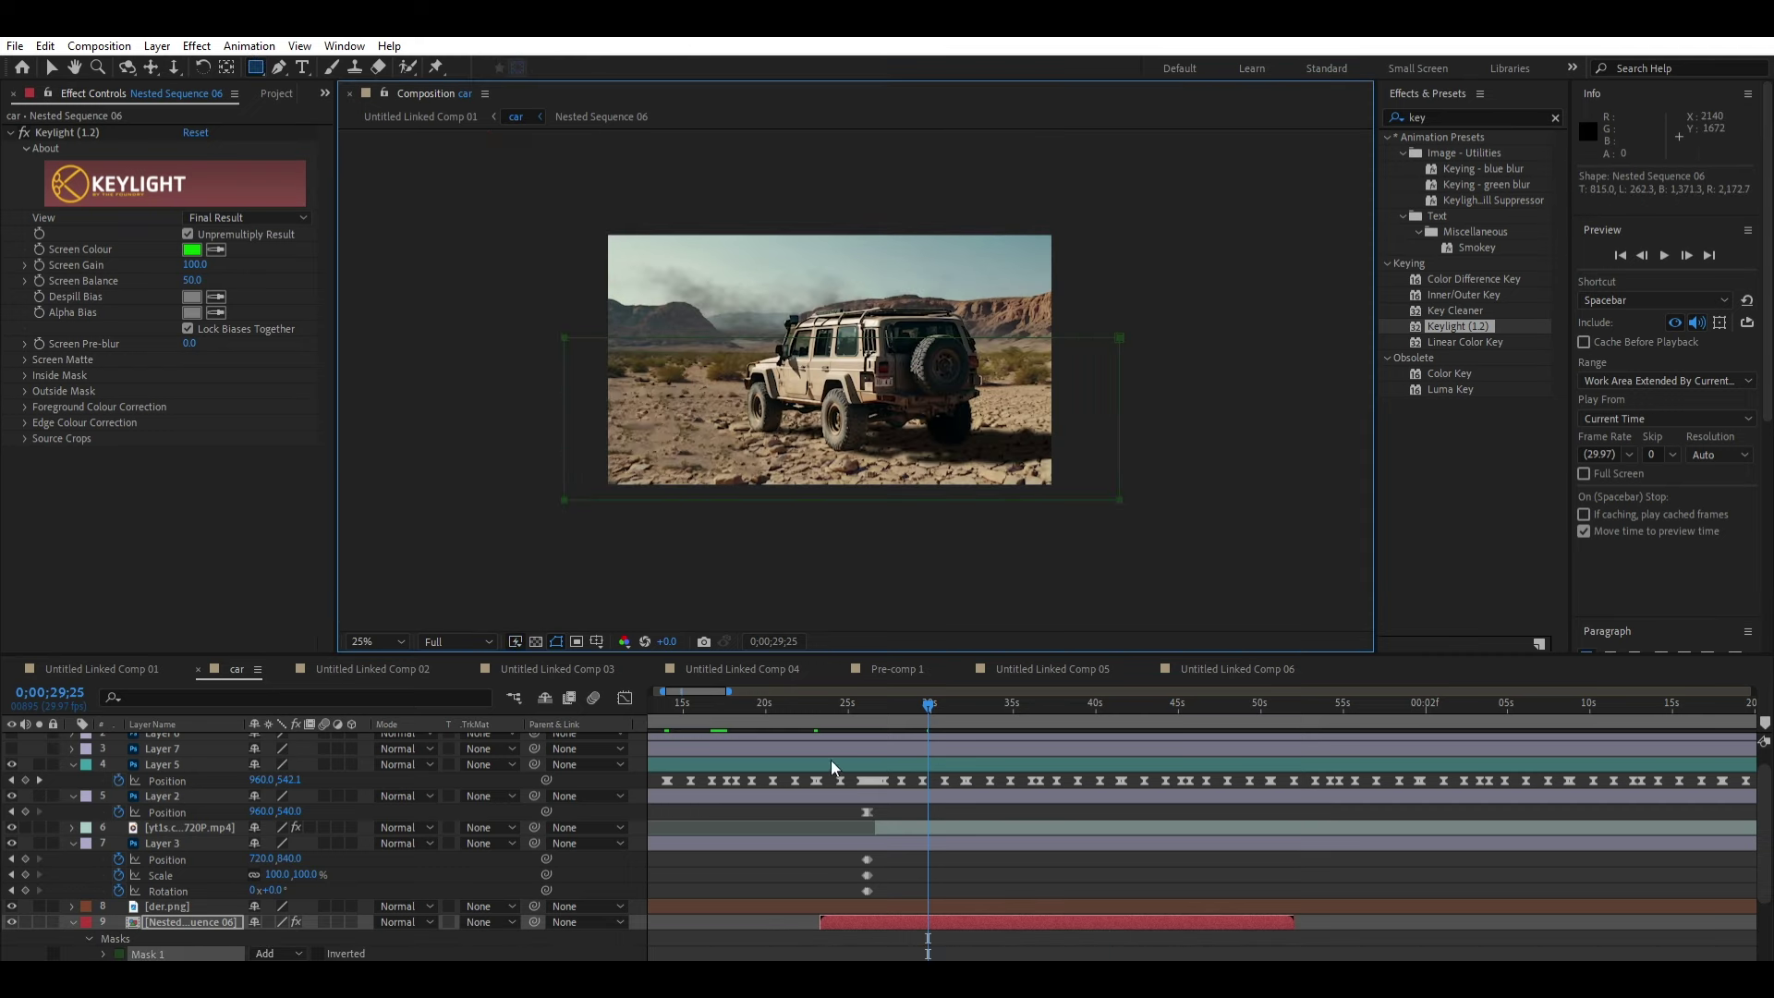
scroll(272, 920, "down", 3)
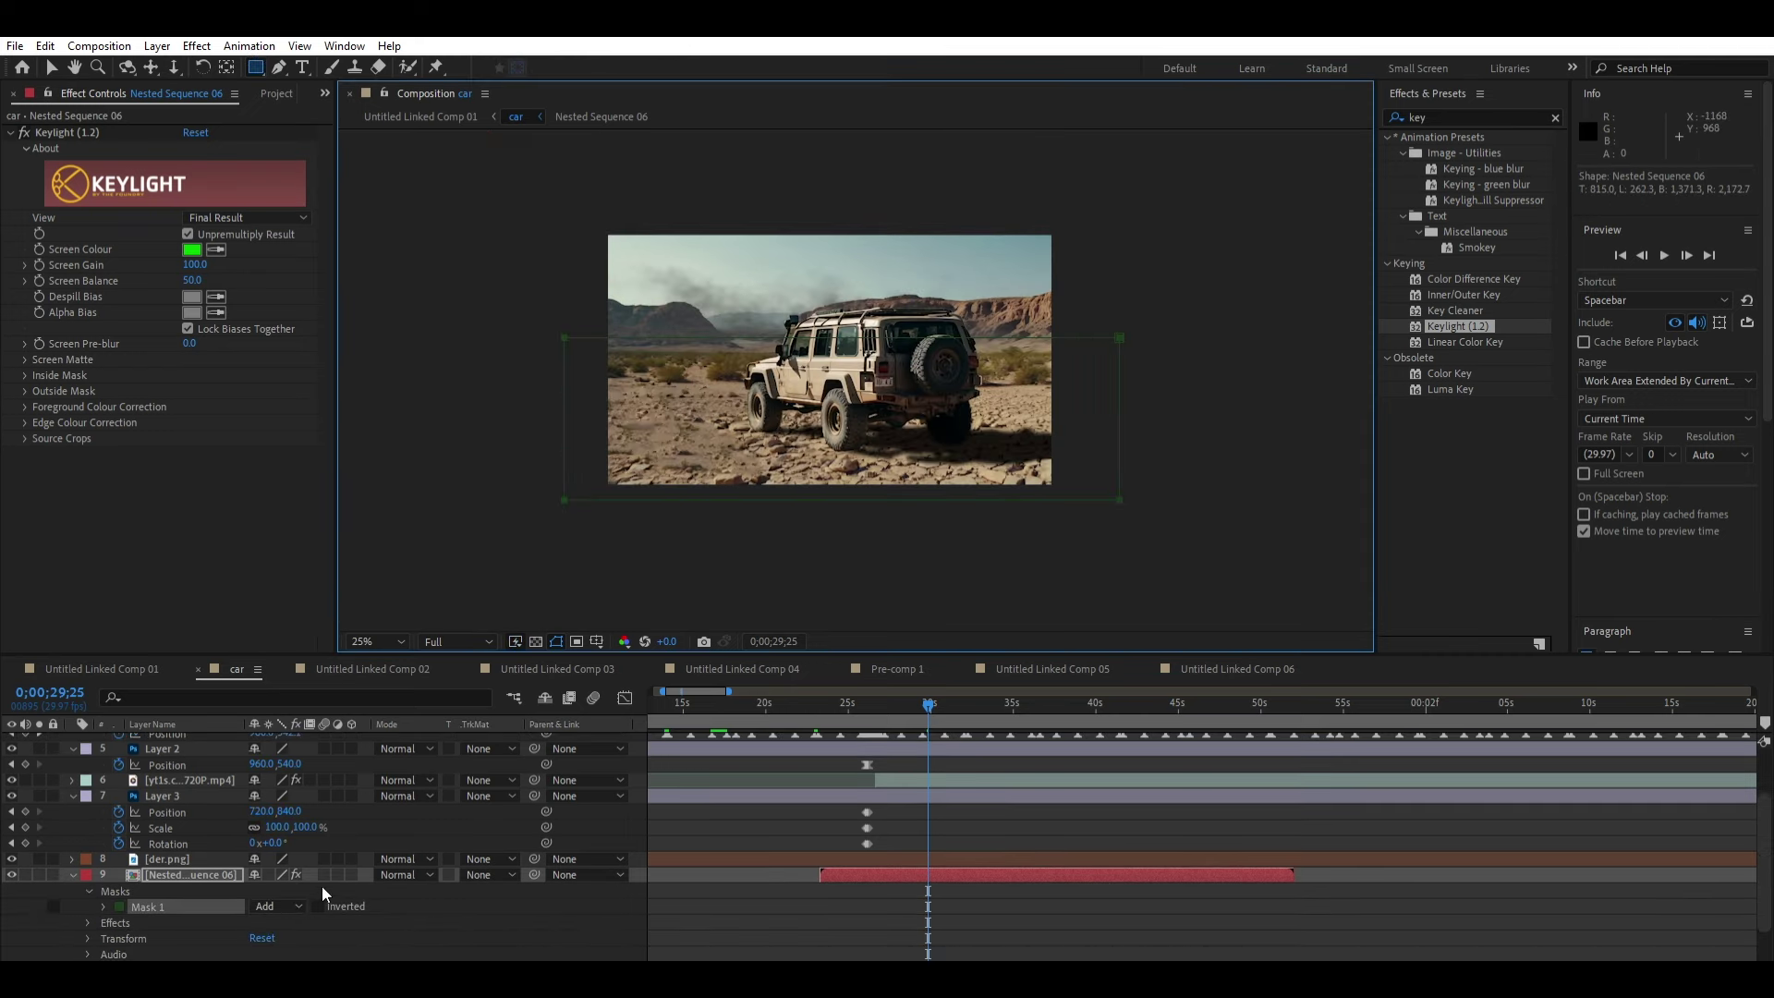
left_click(319, 907)
Step: Preview the composite from 23;00 and park the playhead at 23;10
left_click_drag(869, 698, 815, 700)
key("space")
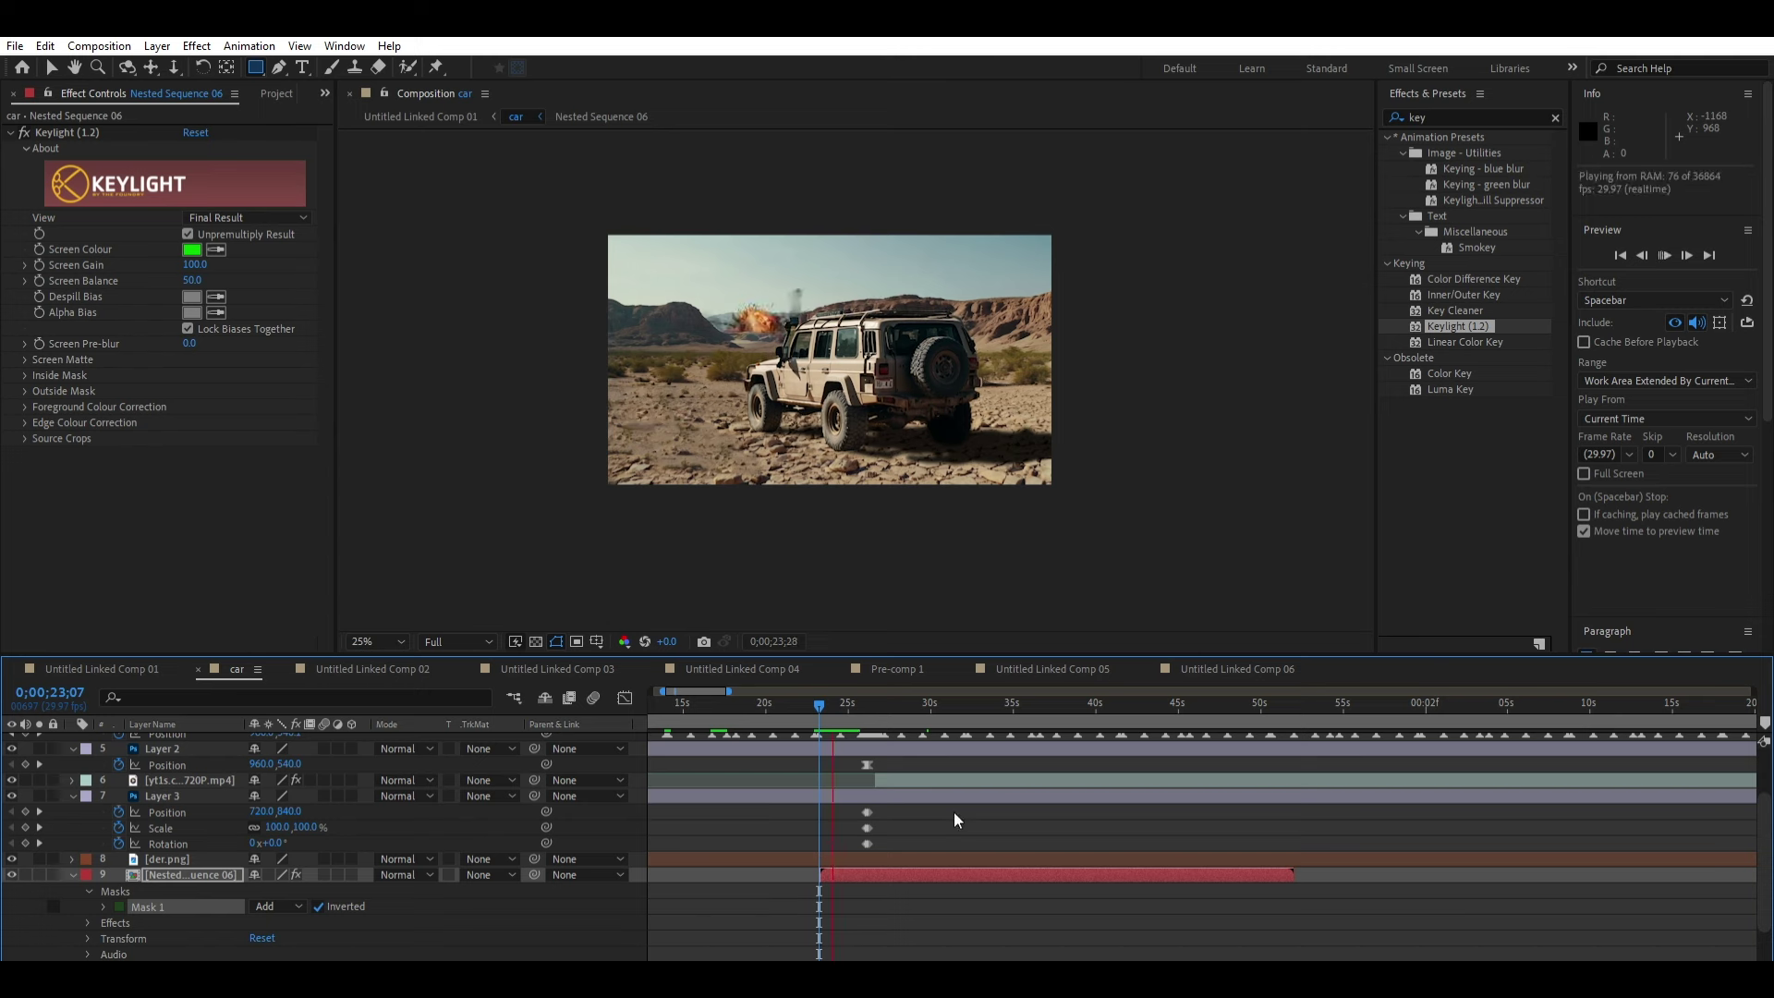
left_click(825, 689)
left_click(819, 691)
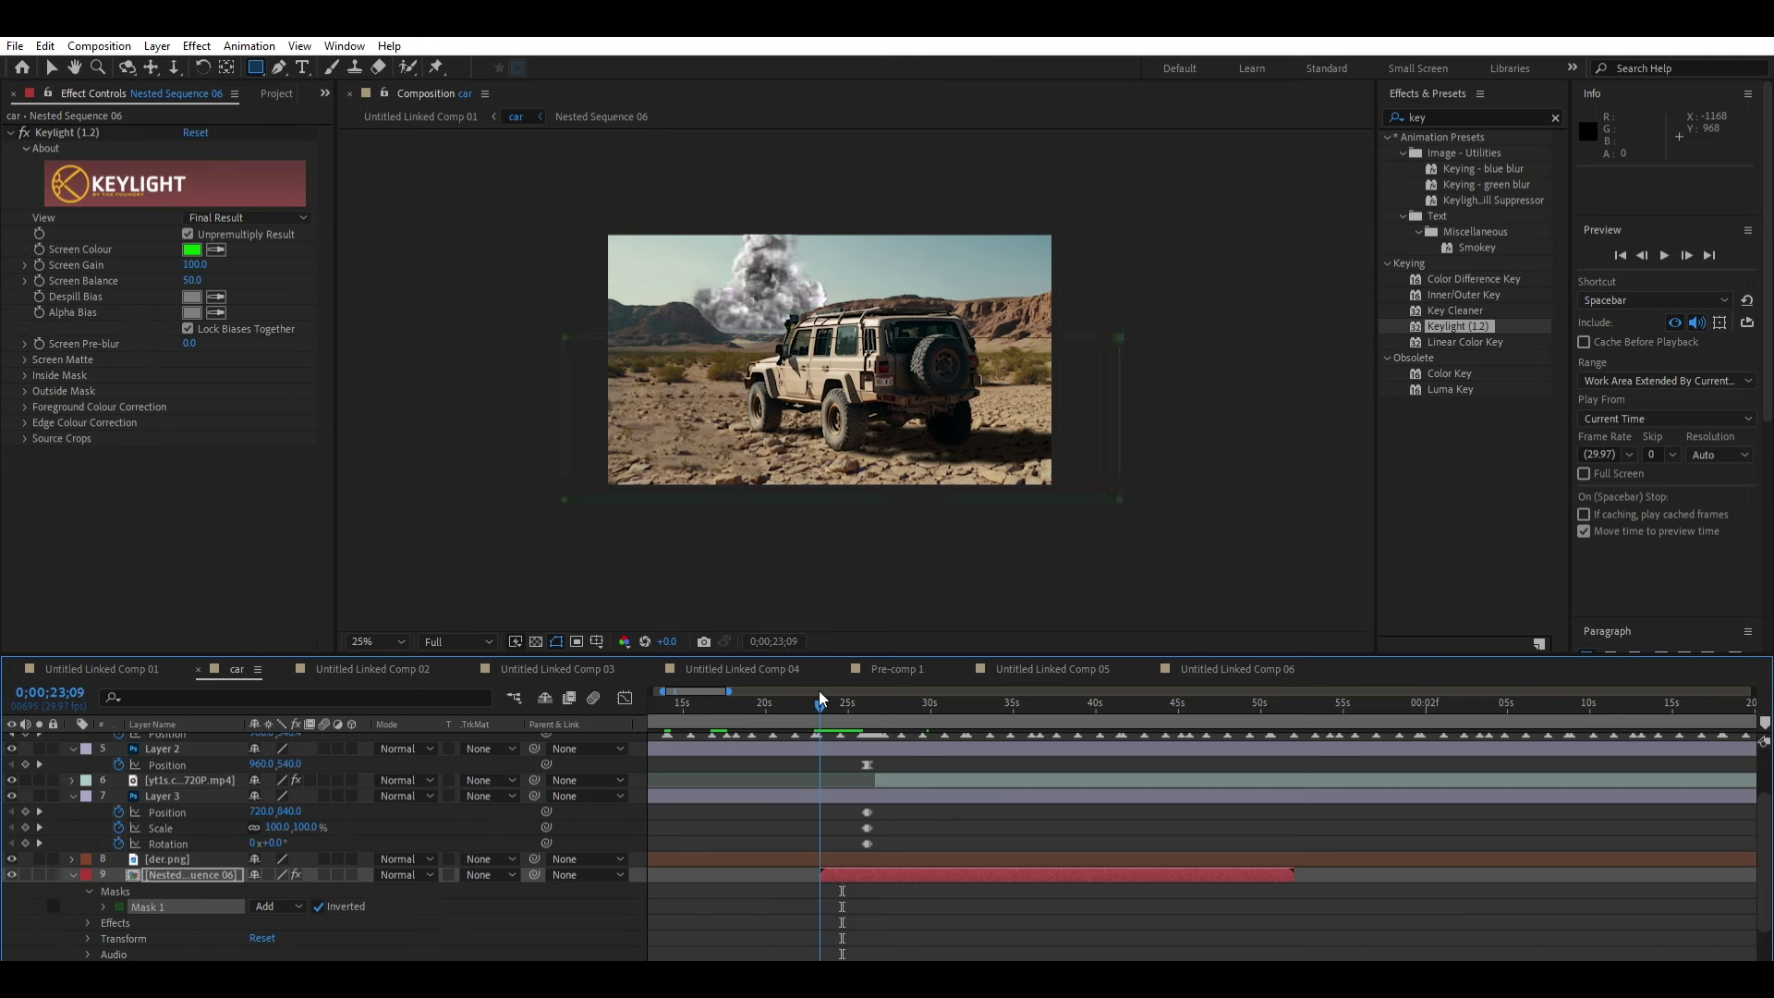
key("semicolon")
Step: Trim the explosion to start at 23;10, then slide the layer later in time
key("alt+bracketleft")
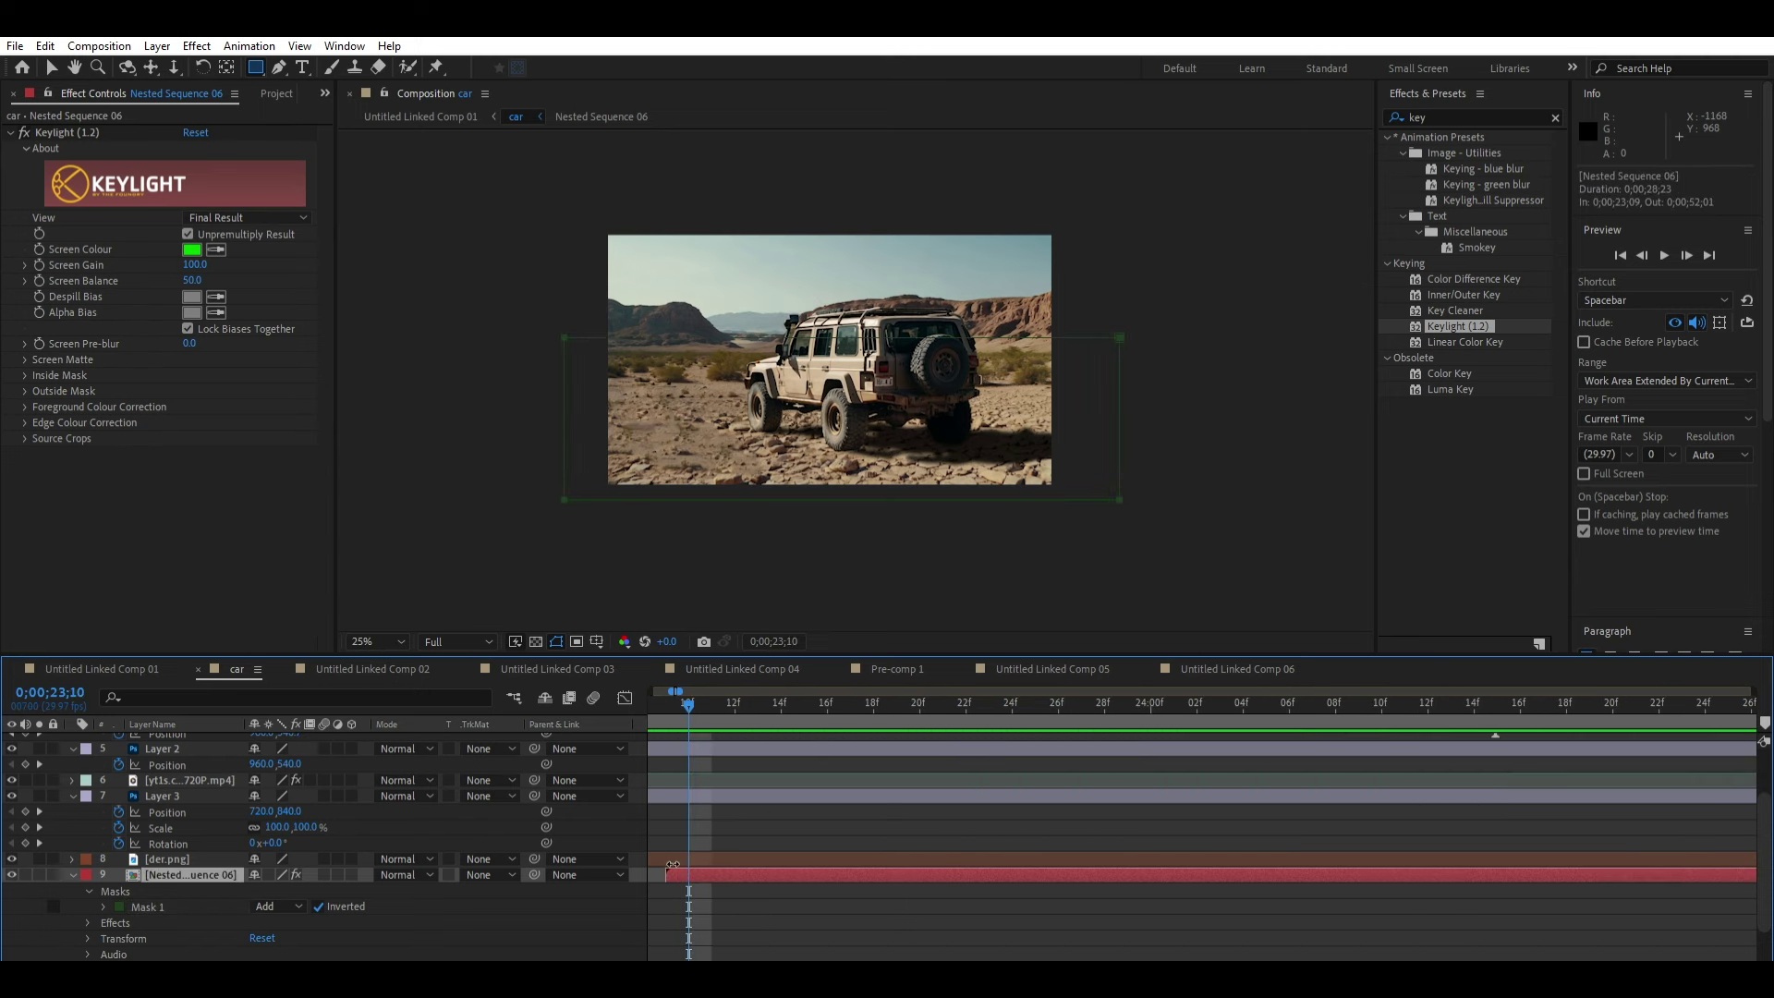
key("semicolon")
left_click(752, 693)
key("space")
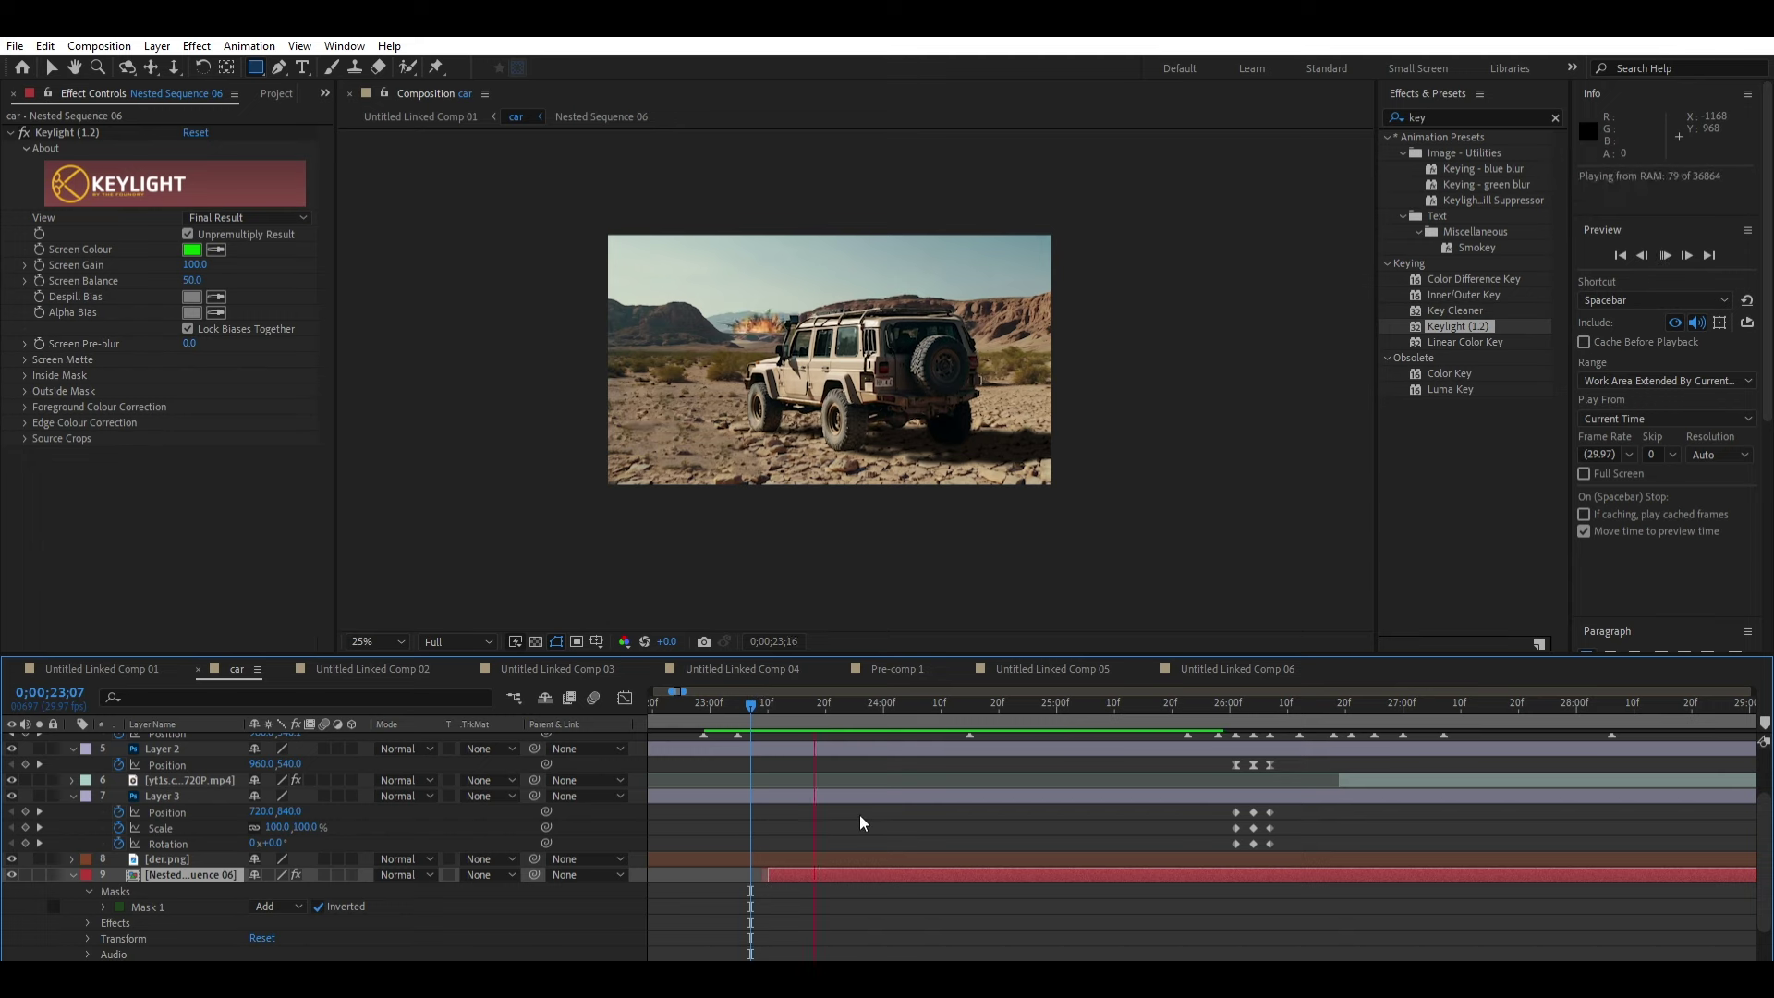
left_click_drag(910, 862, 1023, 855)
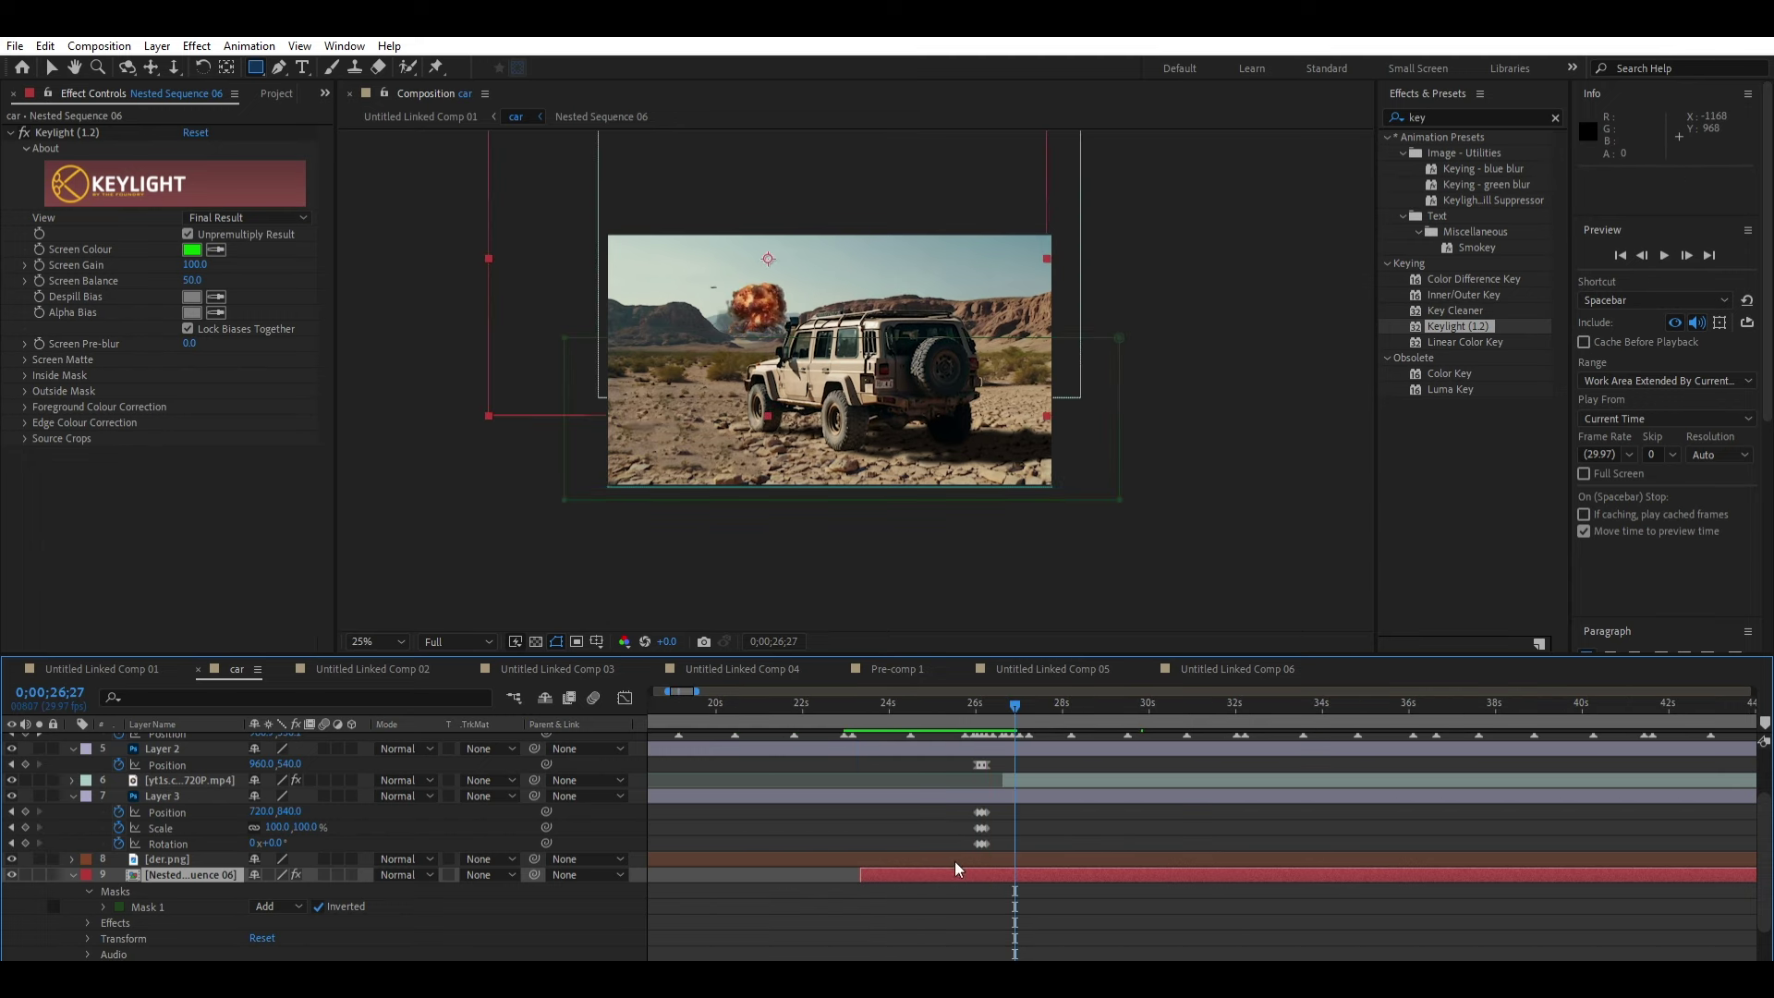
left_click(954, 695)
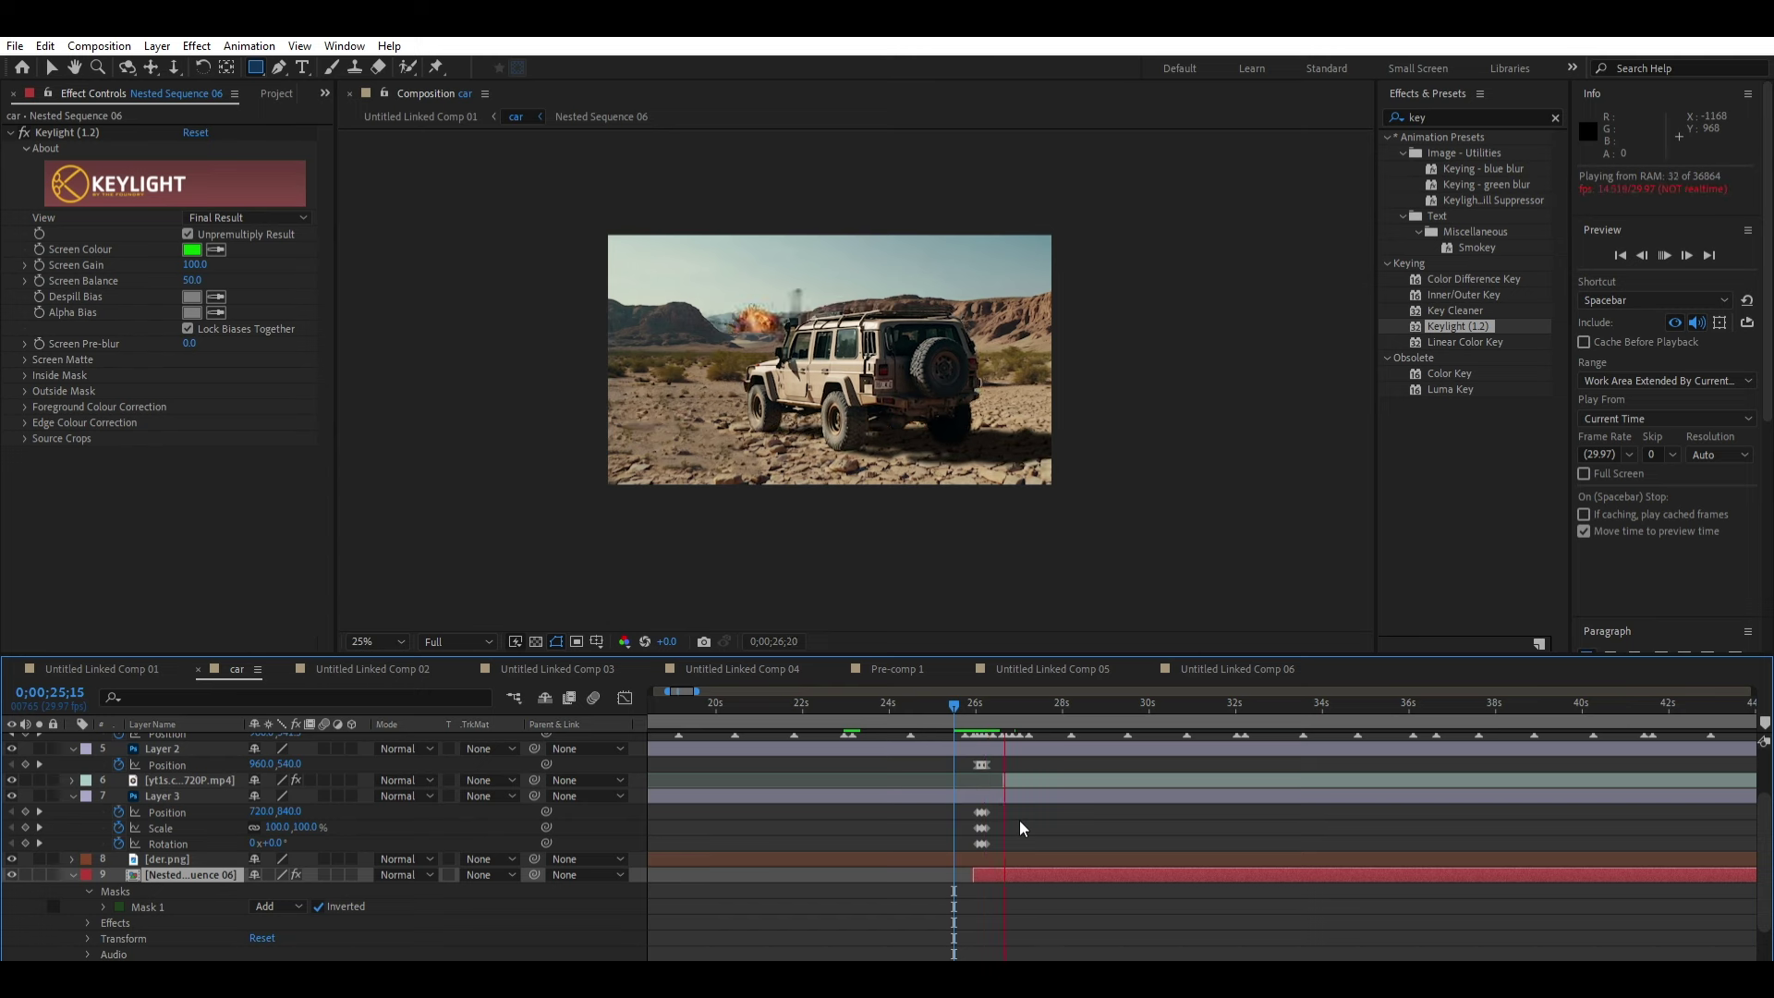
left_click(1027, 859)
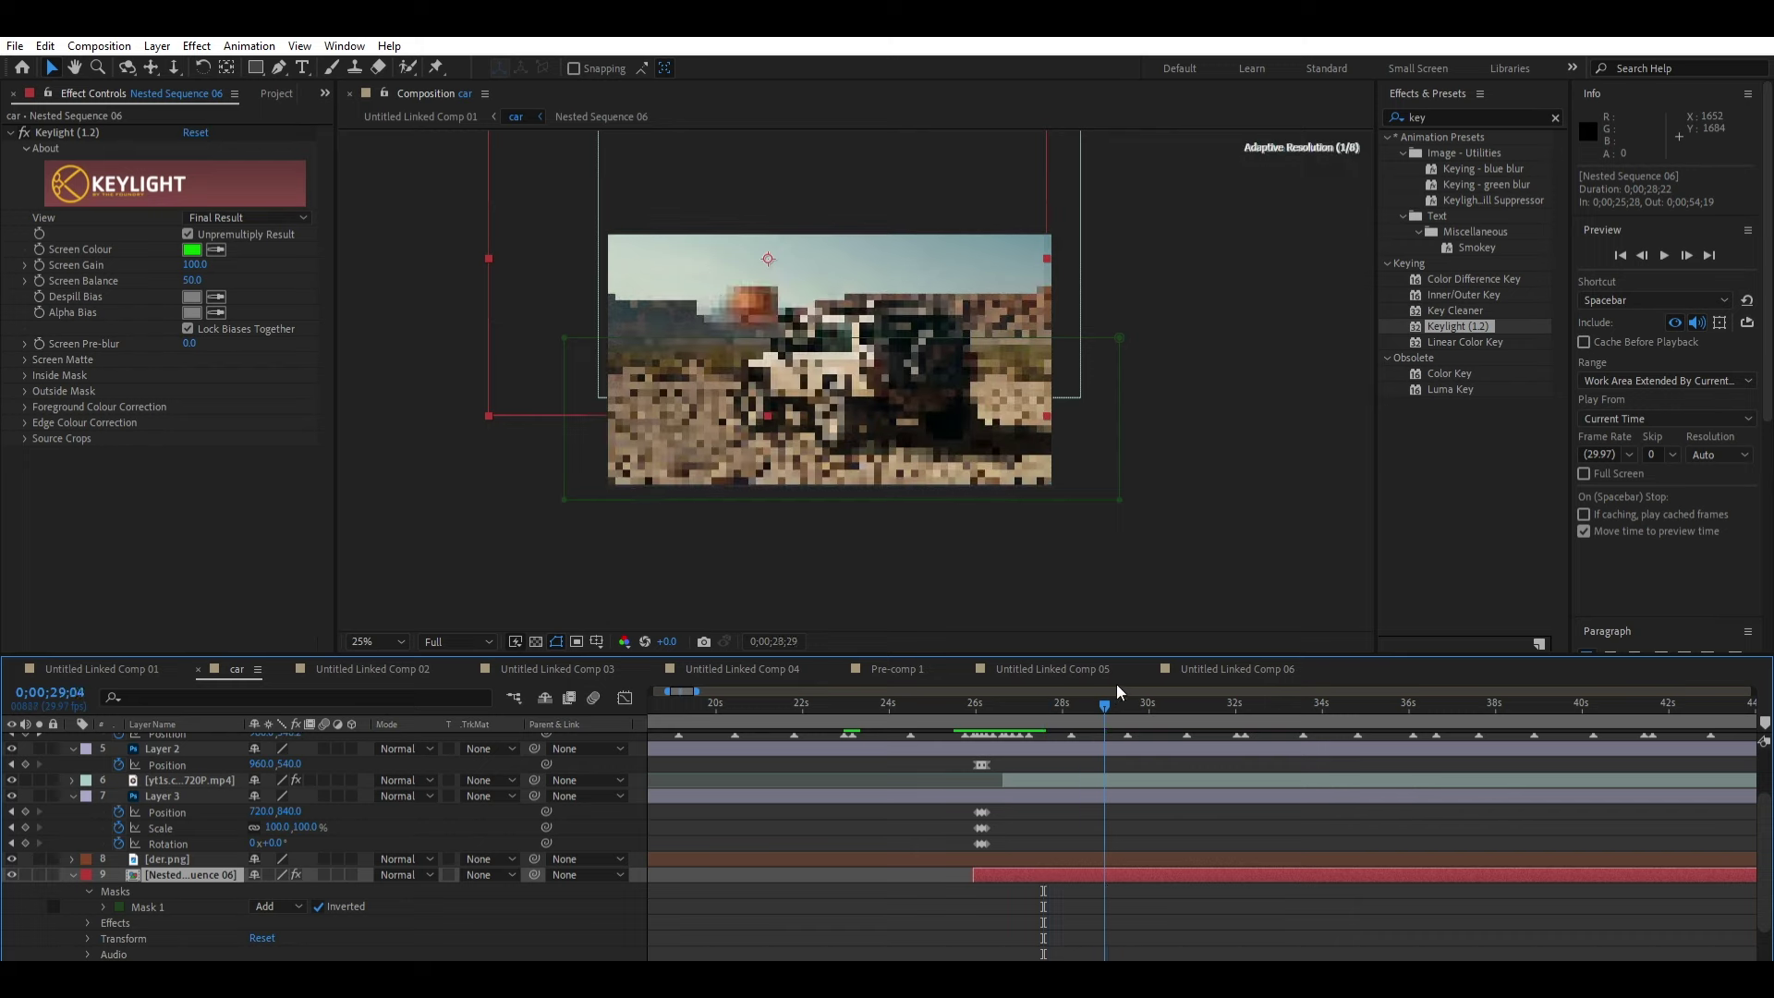
Step: Scale the Nested Sequence 06 explosion to 146% and raise it higher in the sky
left_click_drag(1074, 702, 1131, 691)
left_click(466, 241)
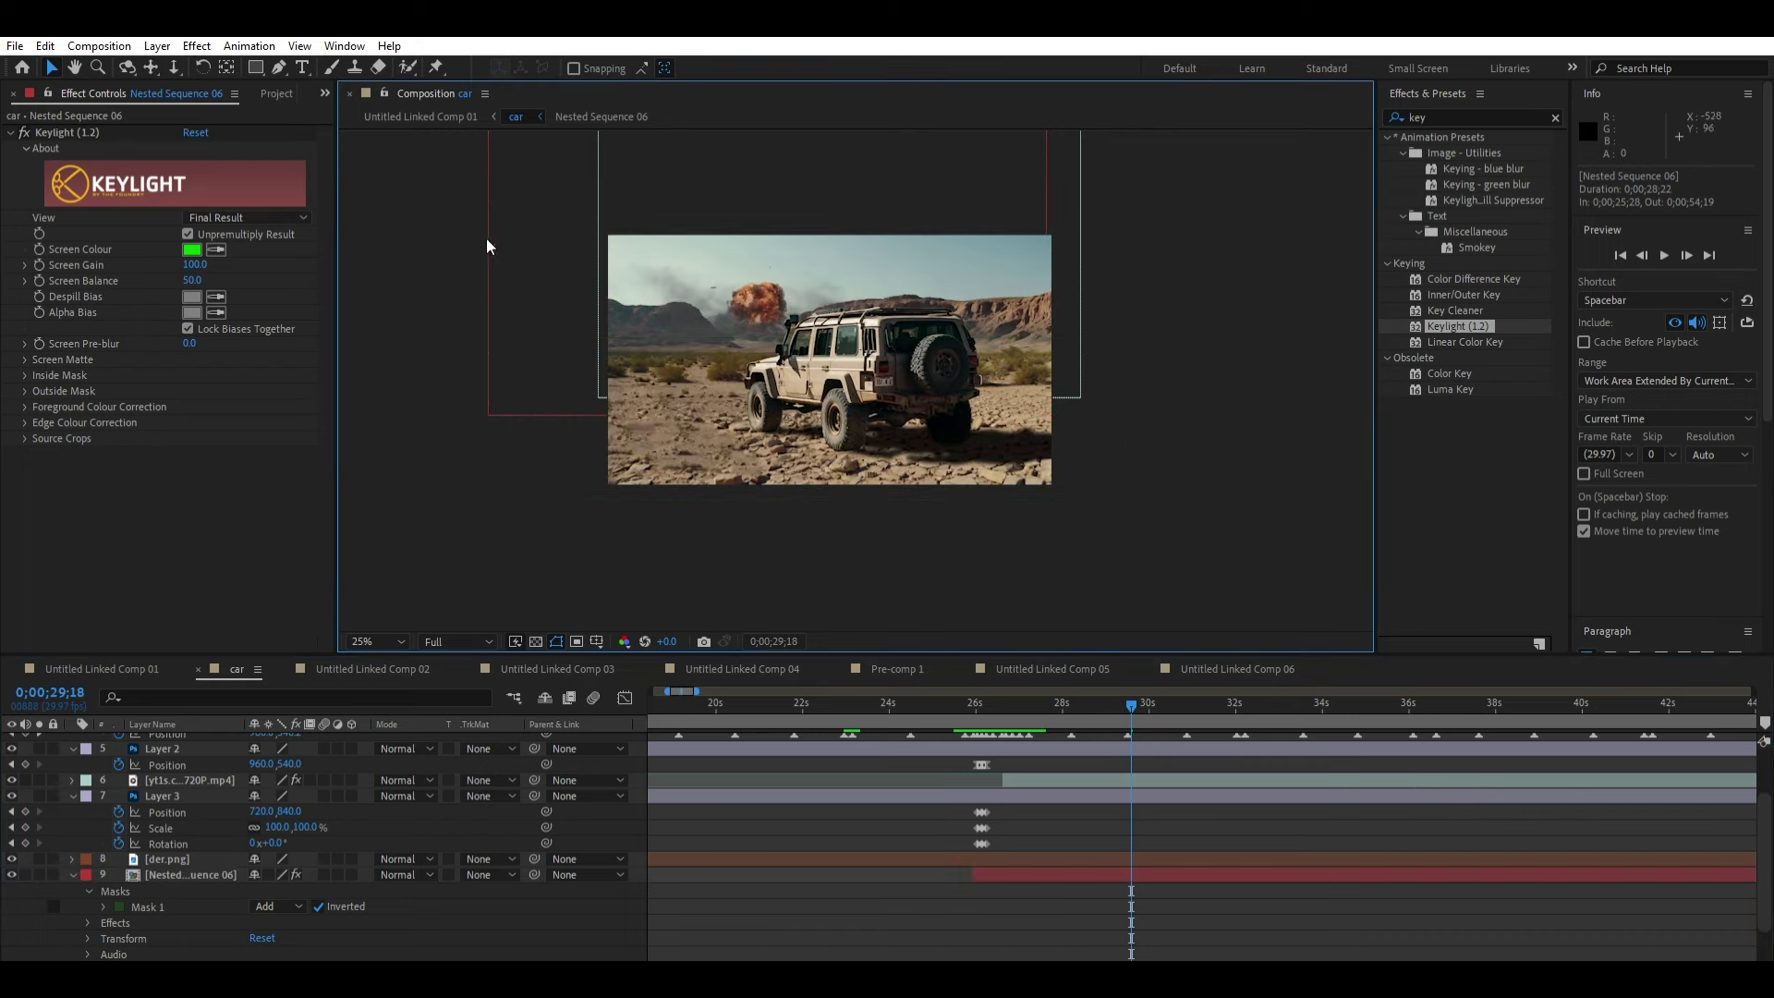
left_click(488, 244)
mouse_move(488, 244)
left_mouse_down()
mouse_move(444, 257)
mouse_move(513, 252)
left_mouse_up()
left_click_drag(1126, 695, 963, 703)
Step: Preview the blast repeatedly from 25;10–25;21 to check its timing with the jeep
key("space")
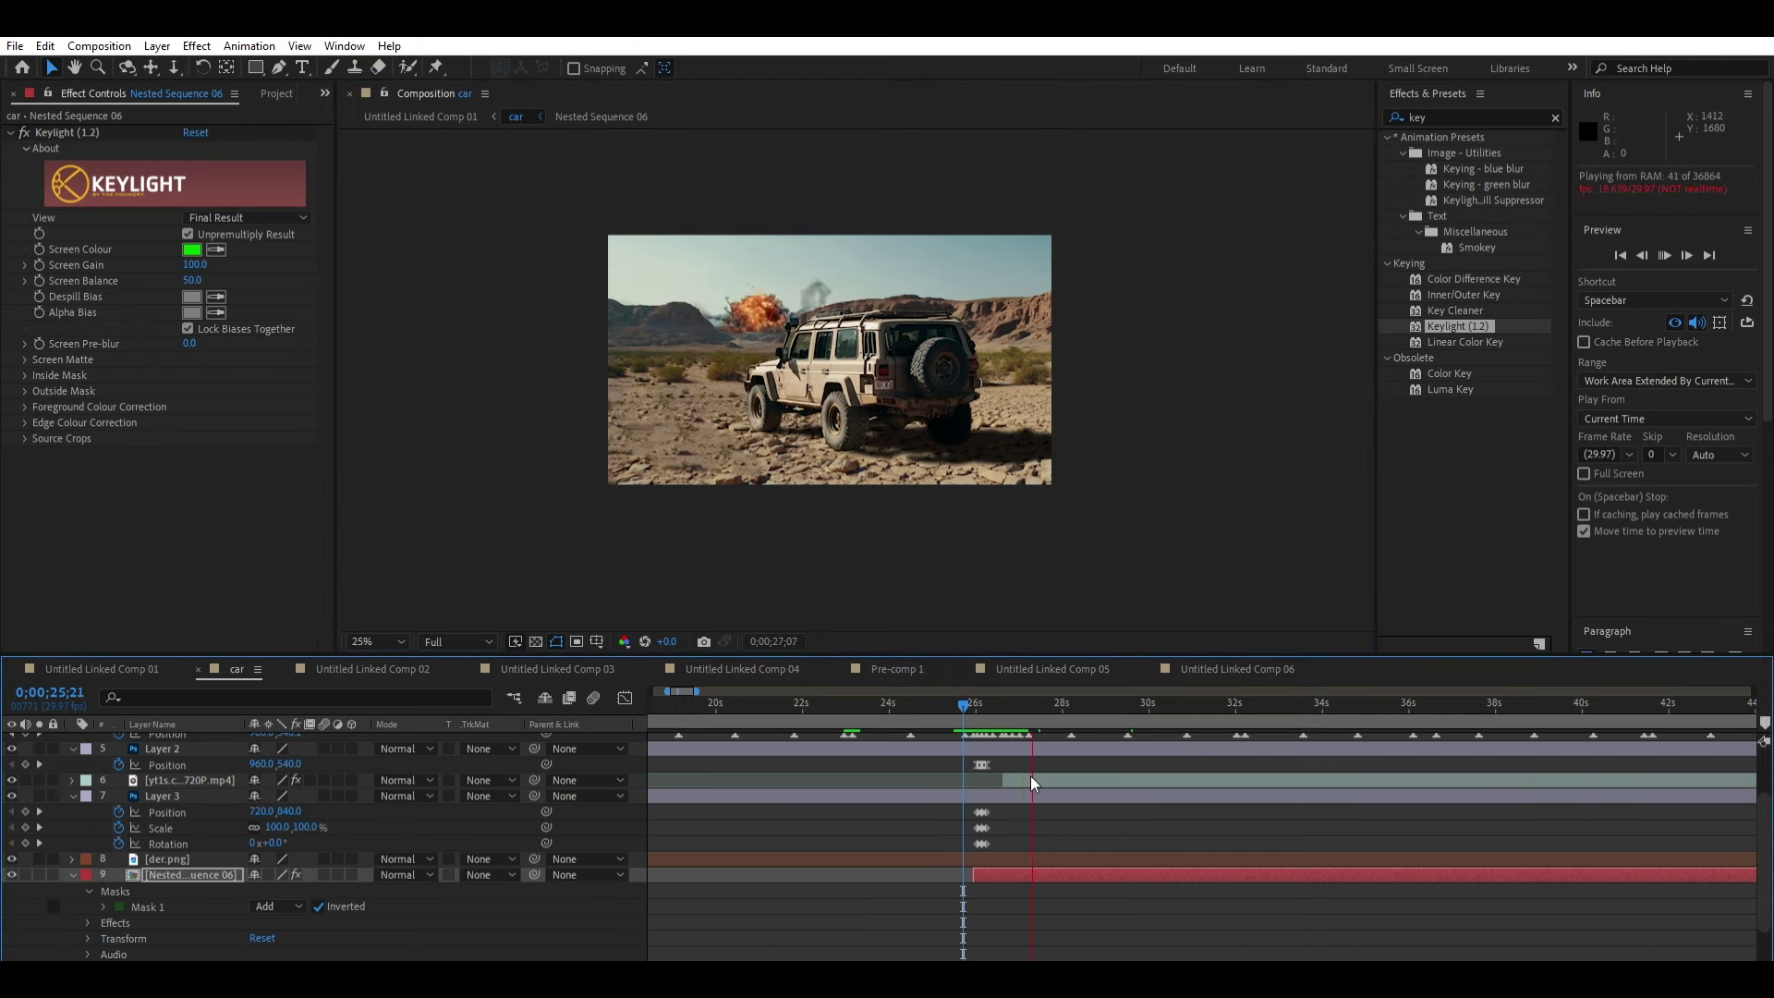
scroll(734, 275, "up", 2)
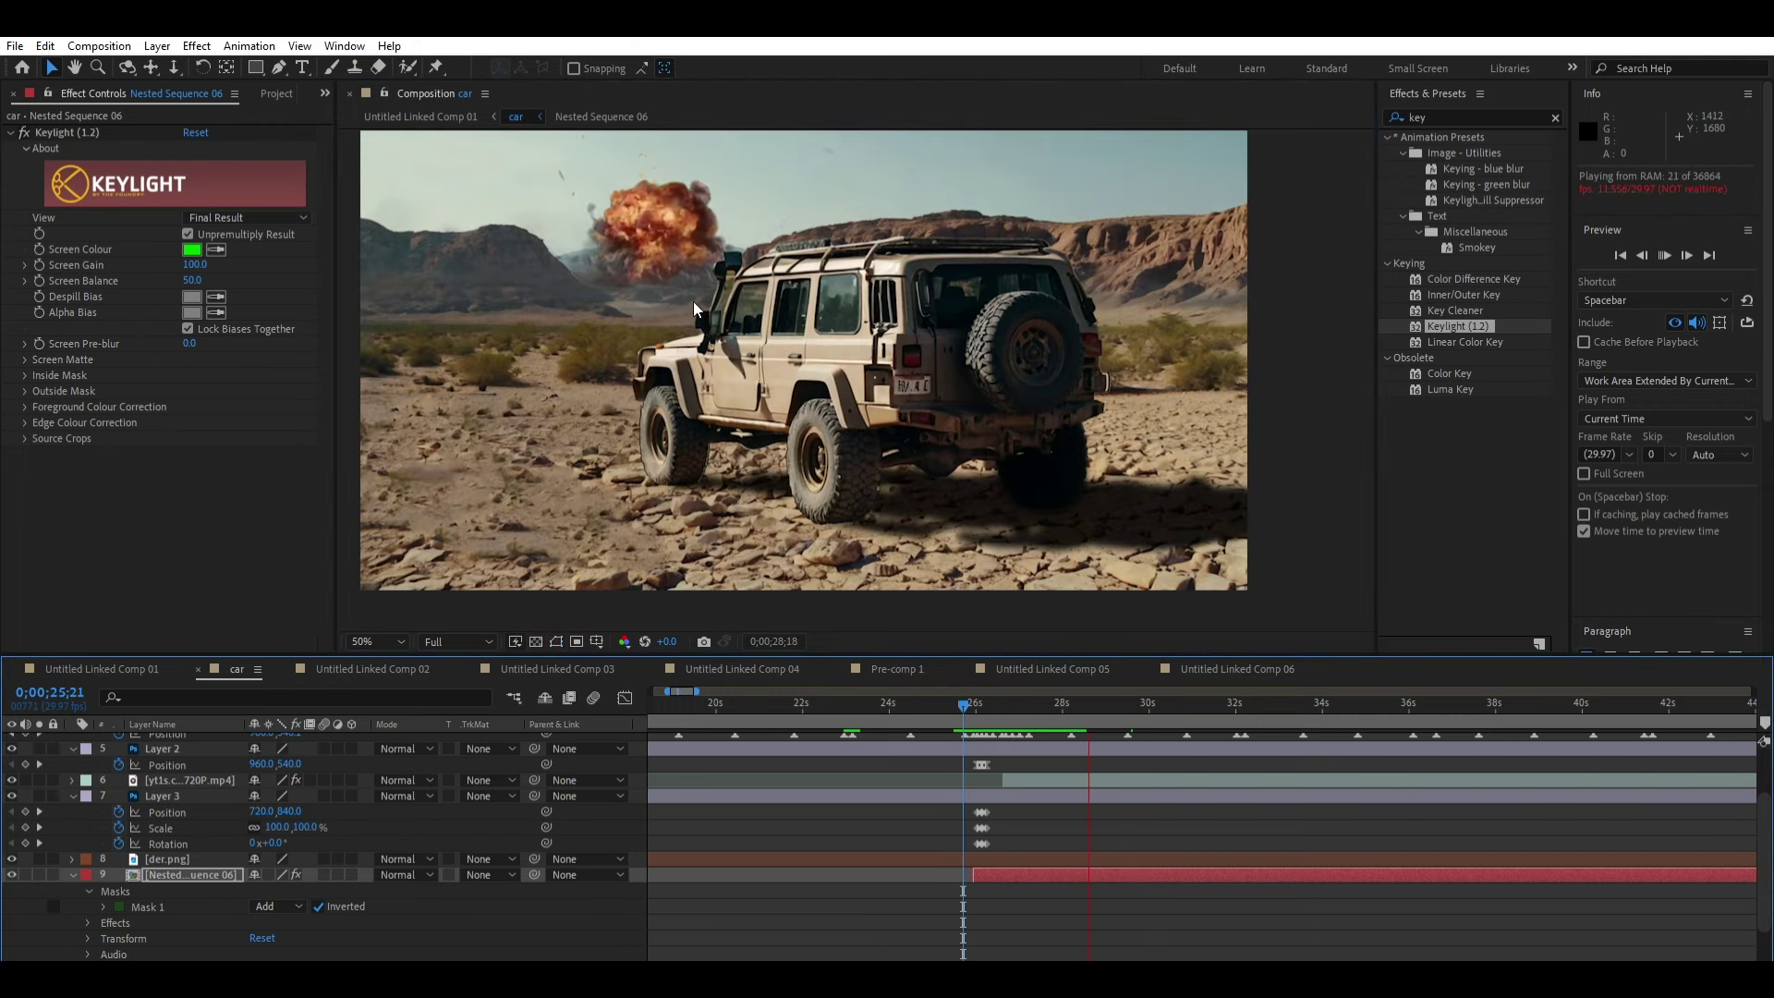
left_click(947, 690)
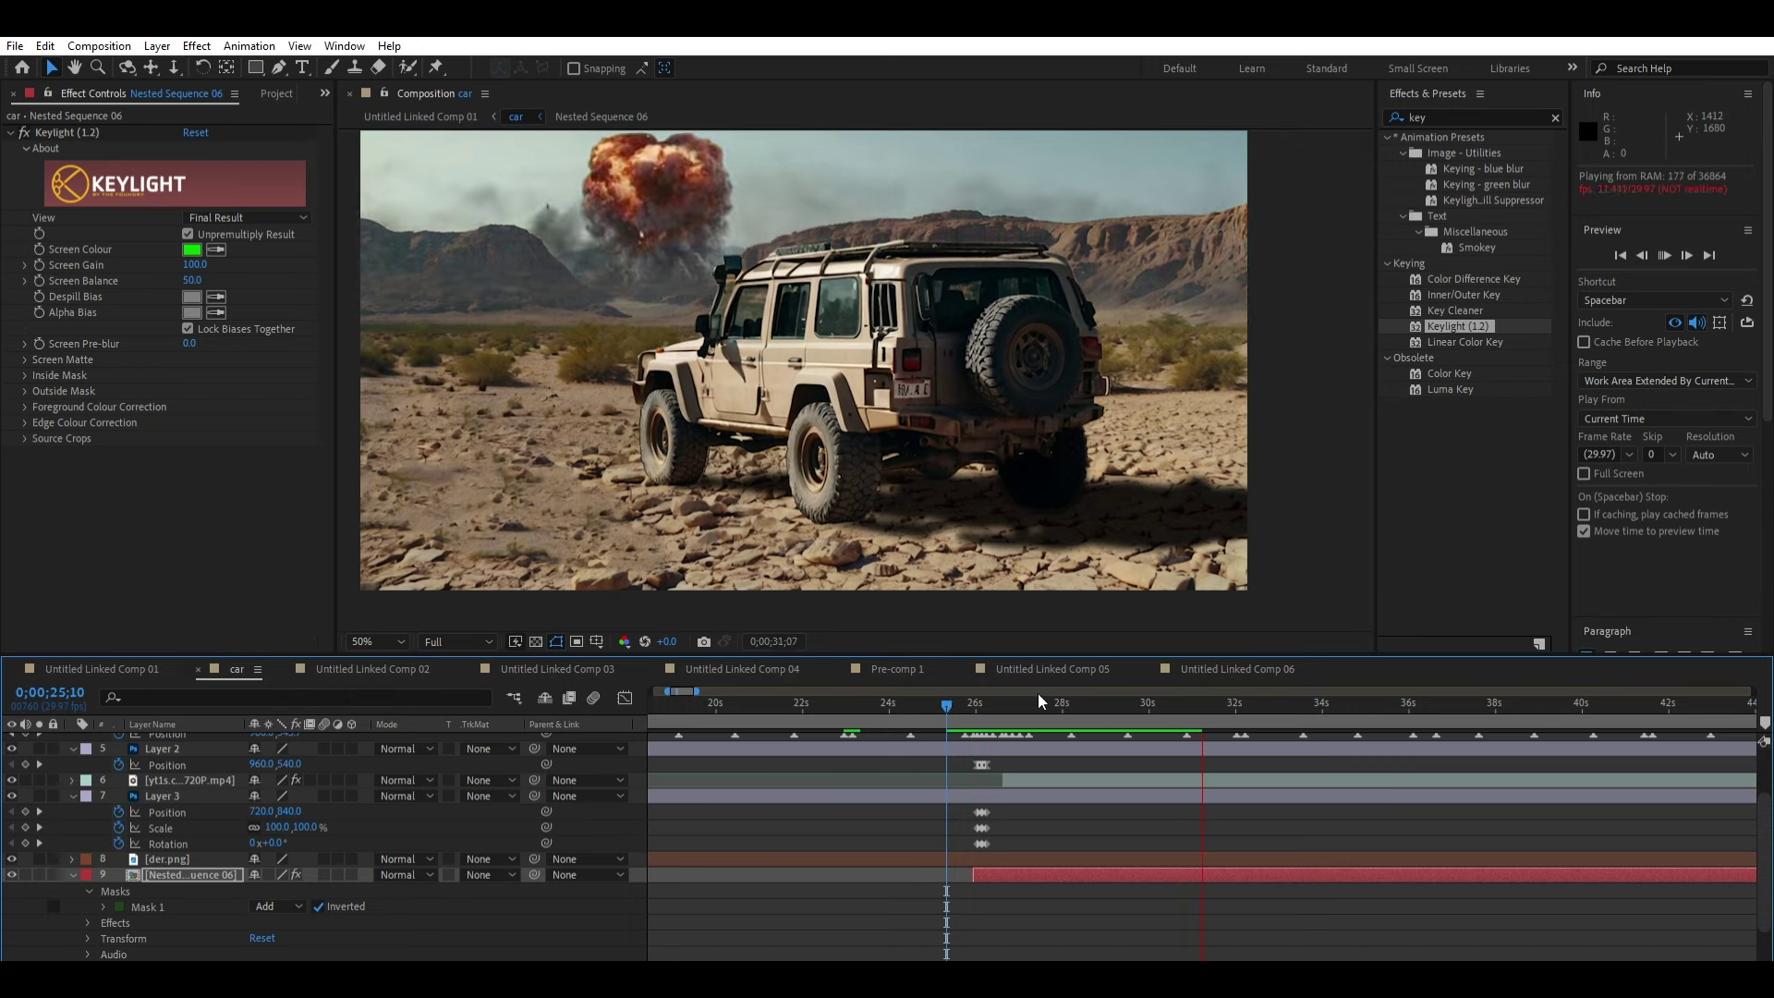
left_click(960, 702)
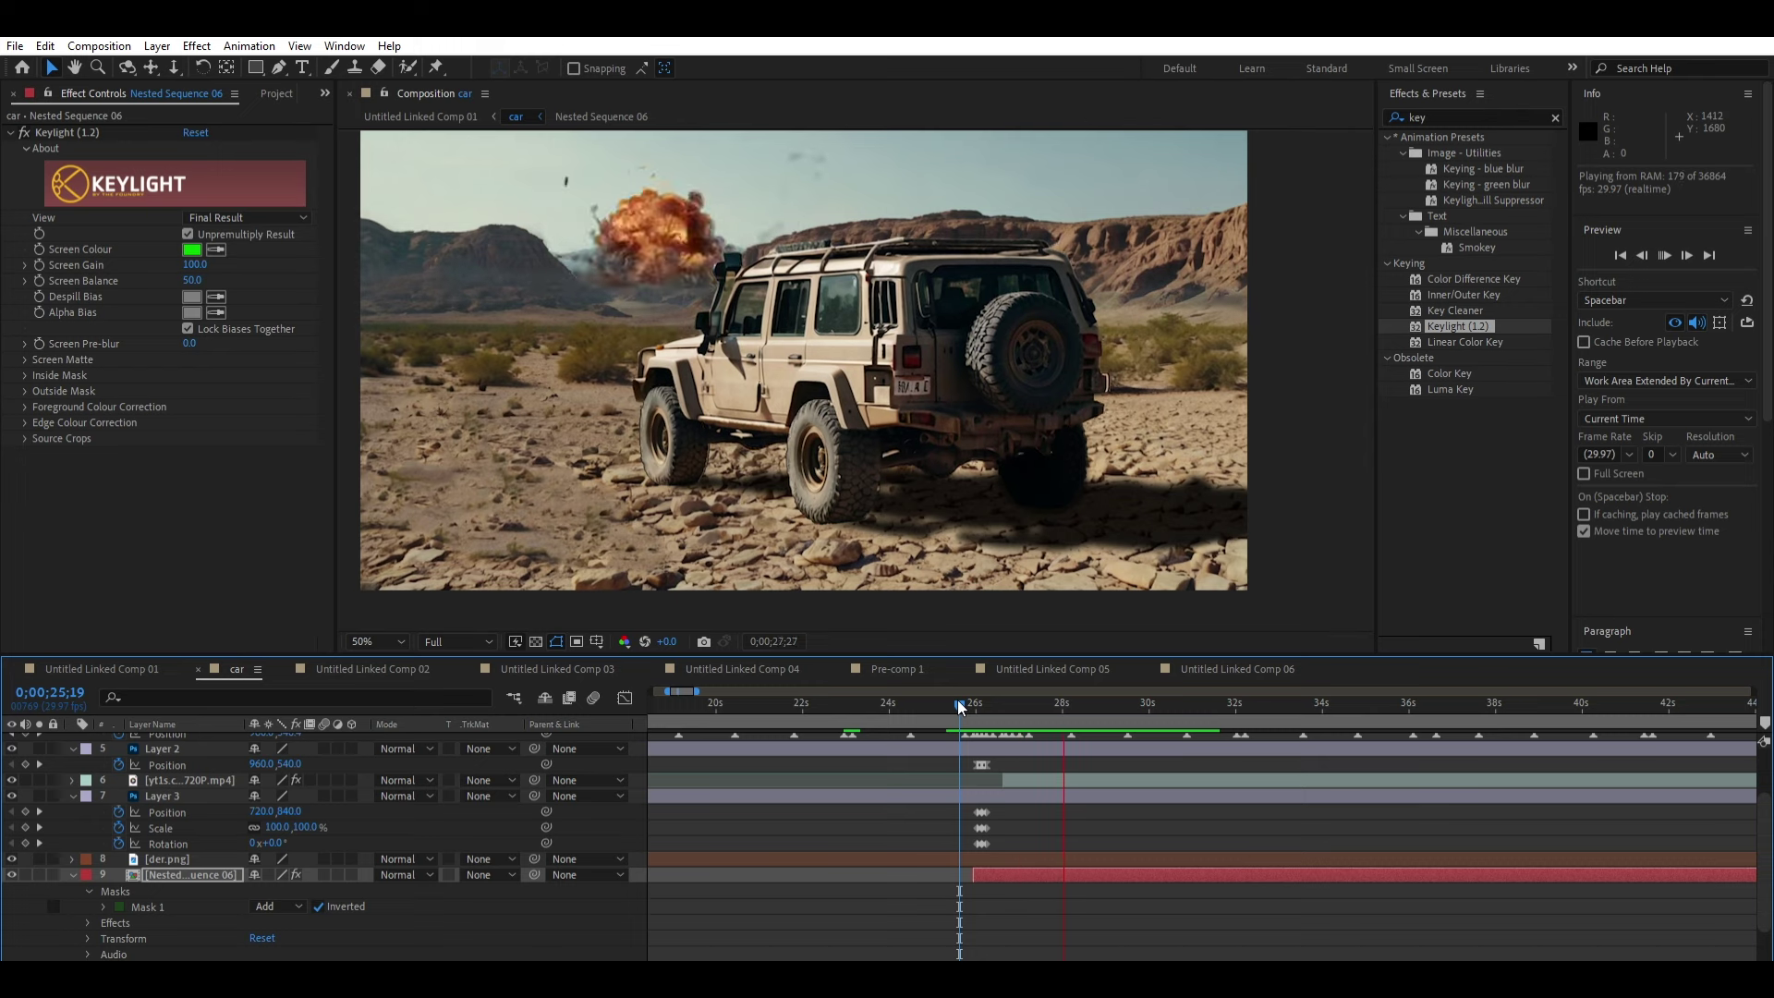
scroll(829, 352, "down", 2)
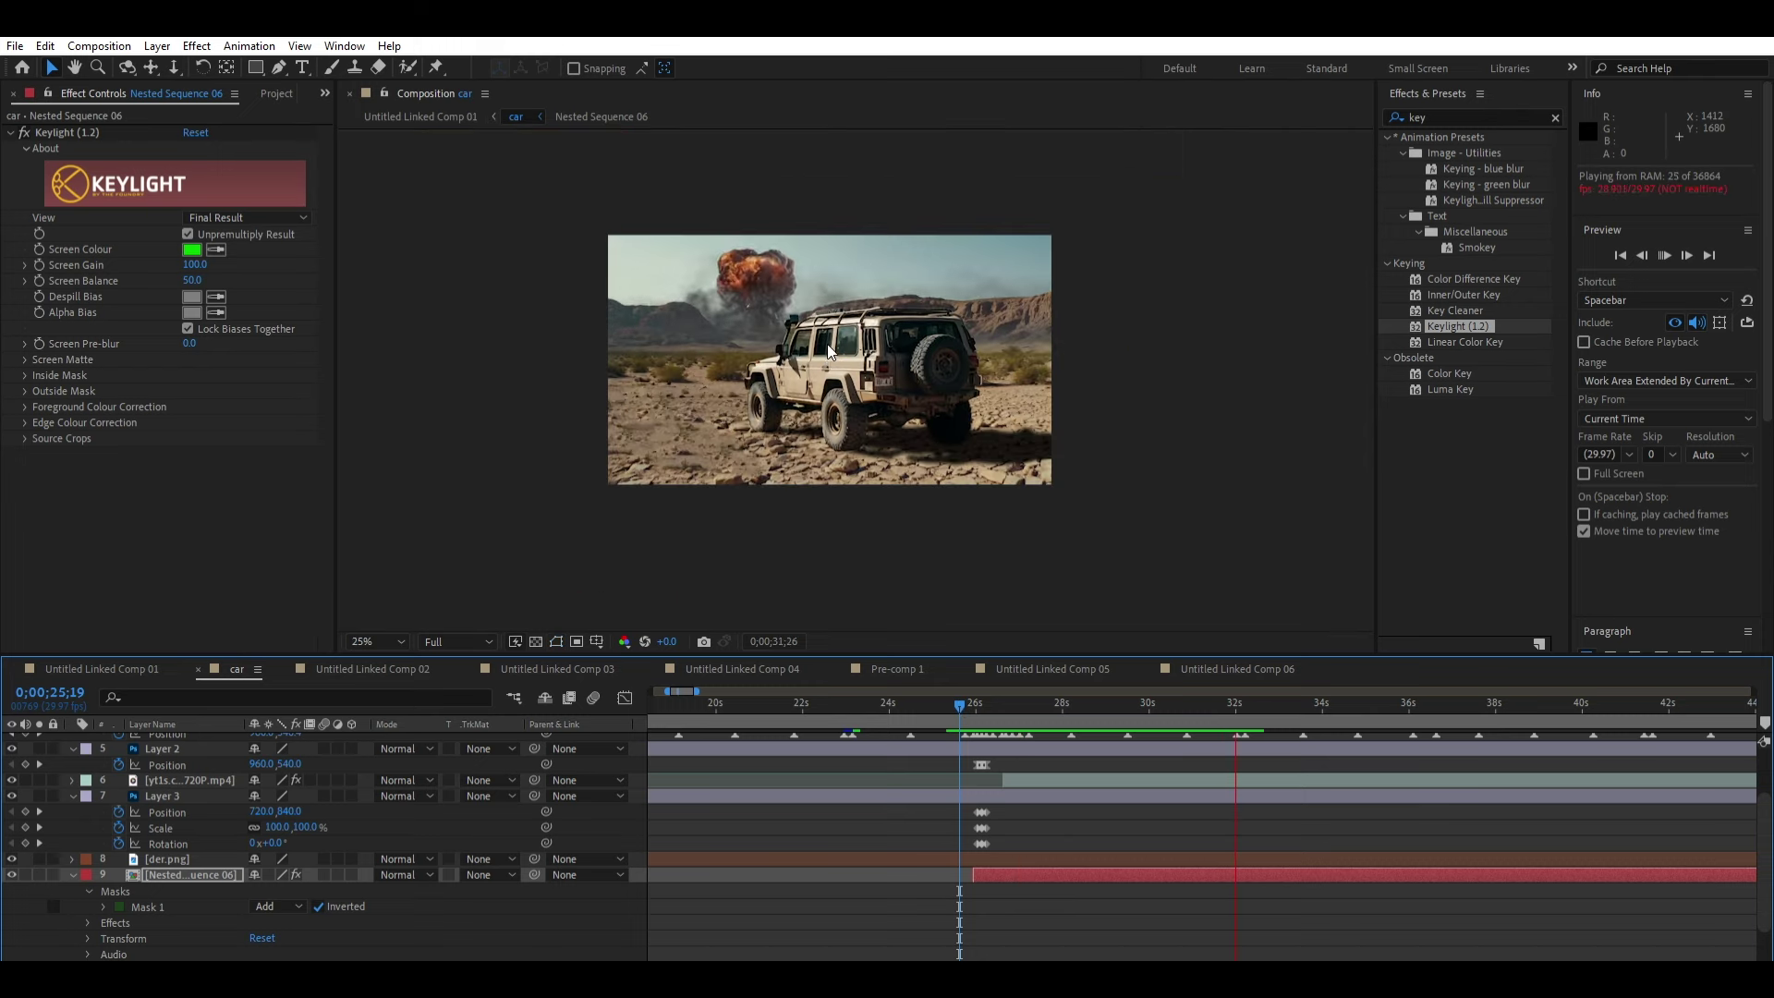
left_click(951, 700)
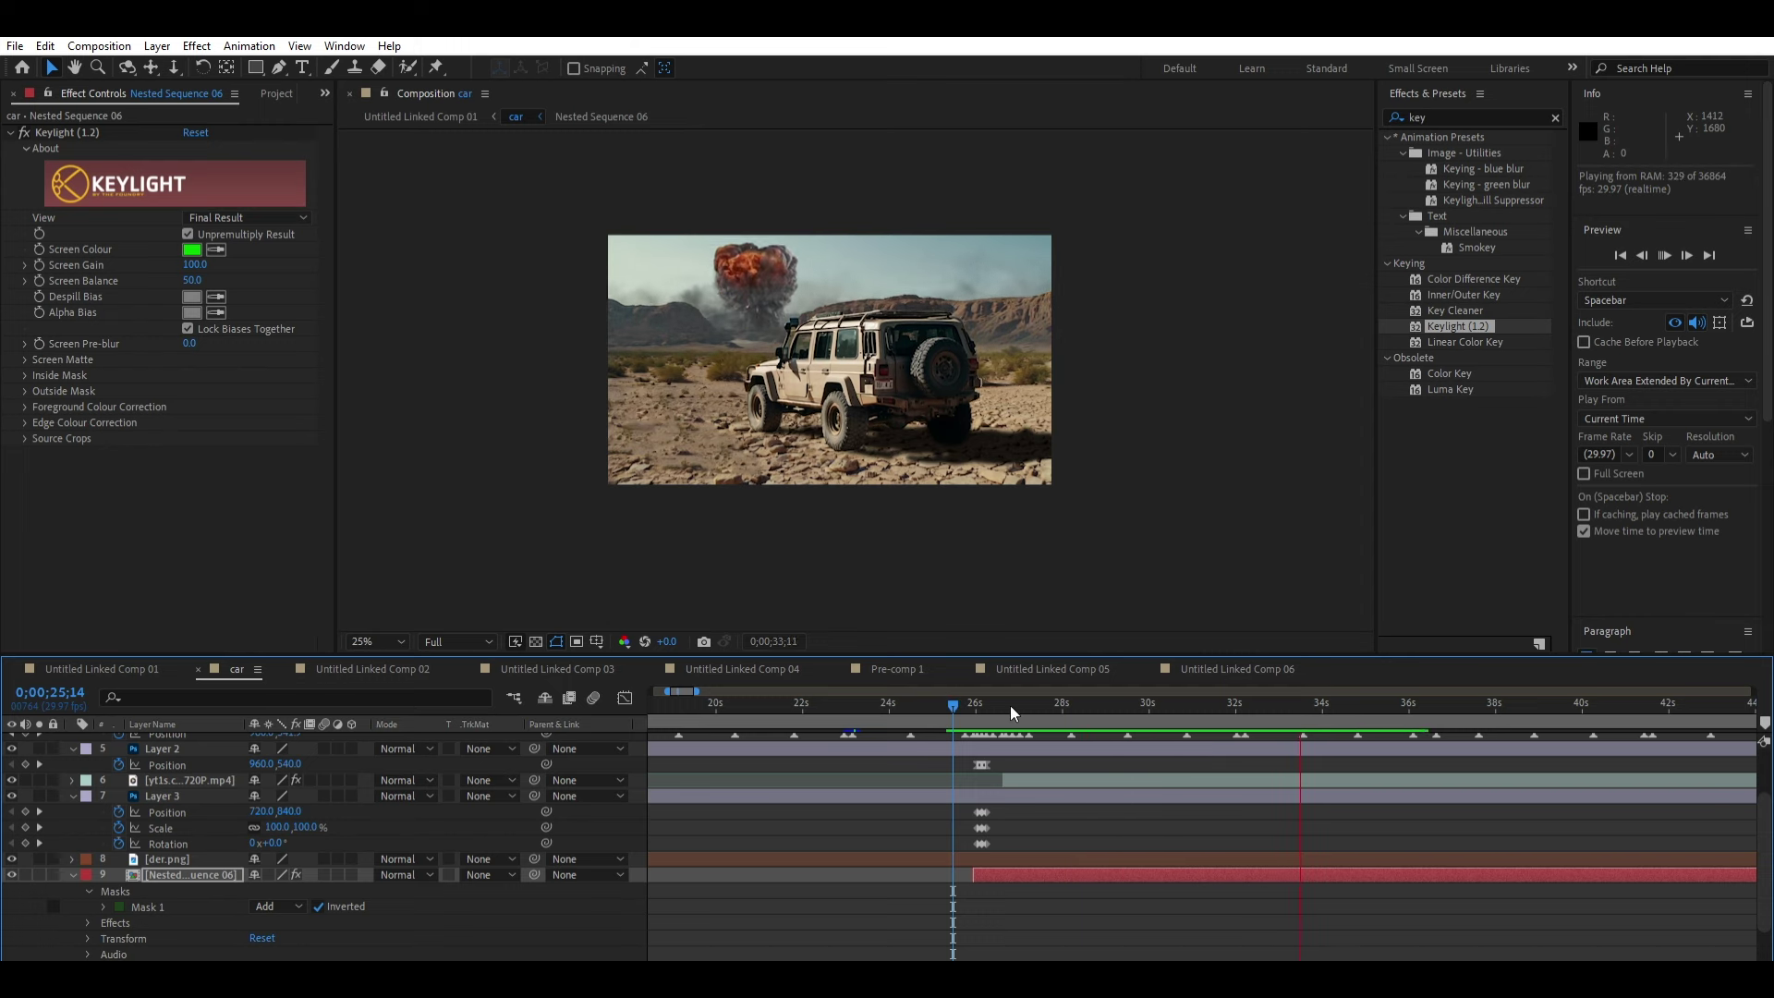
left_click(963, 701)
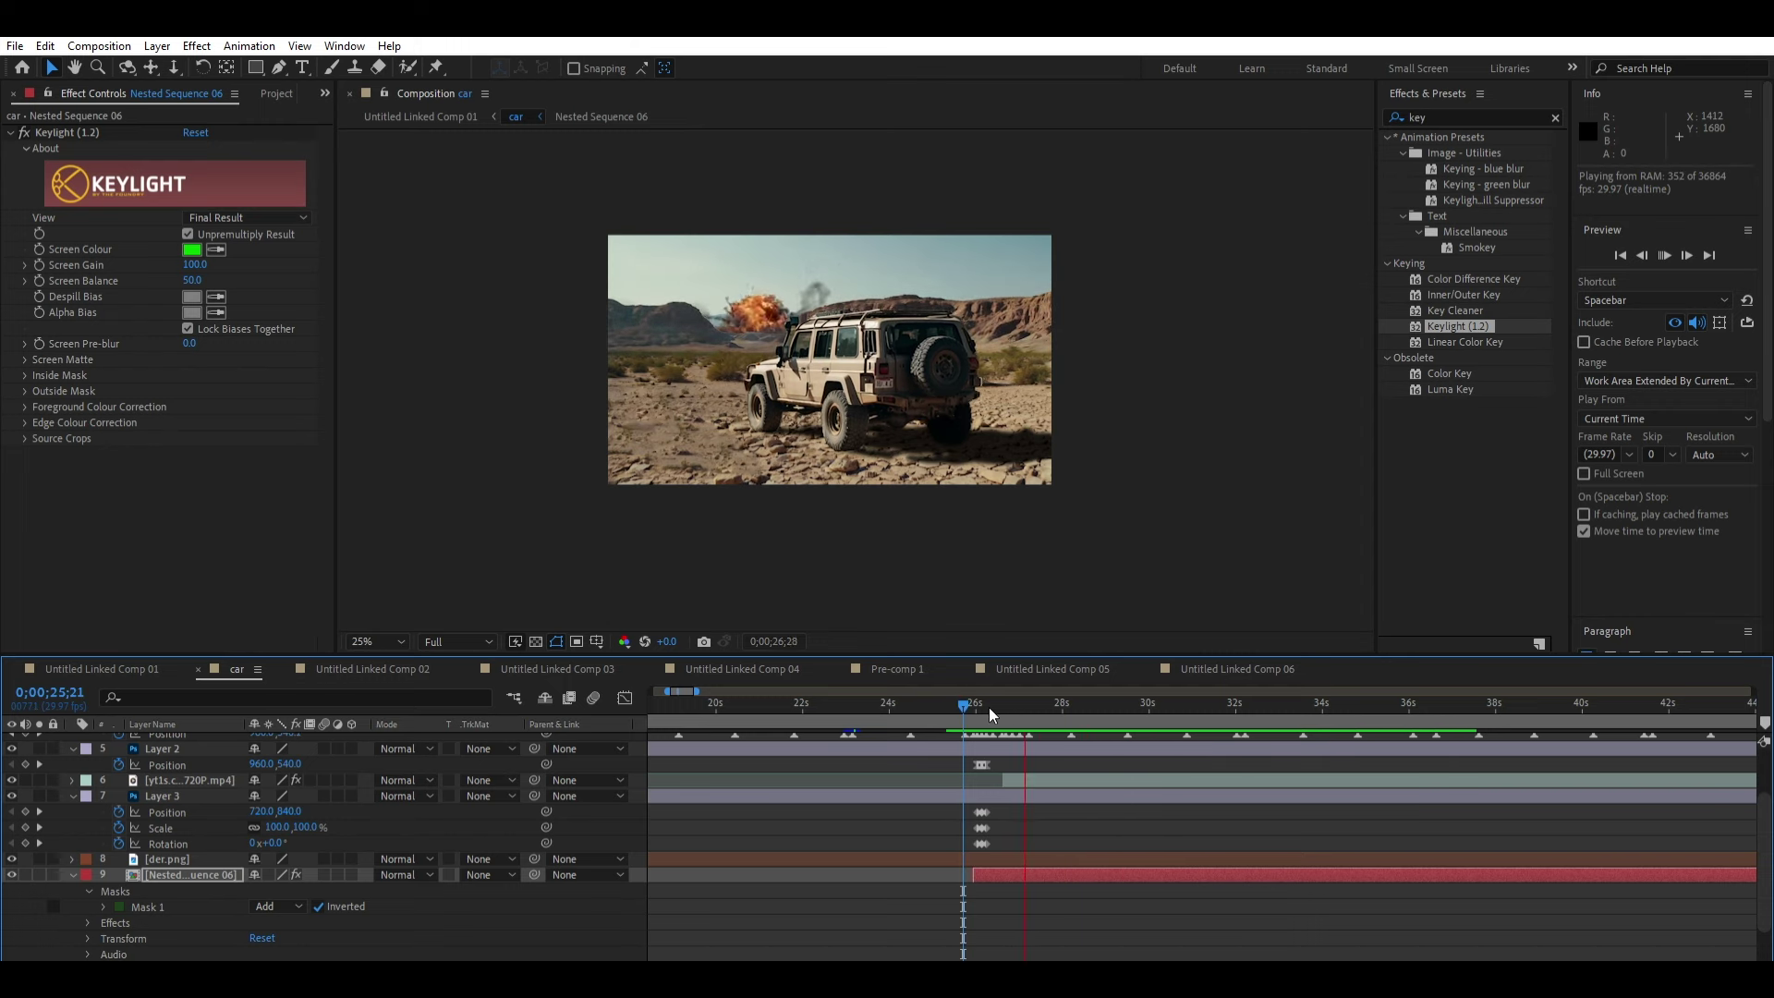
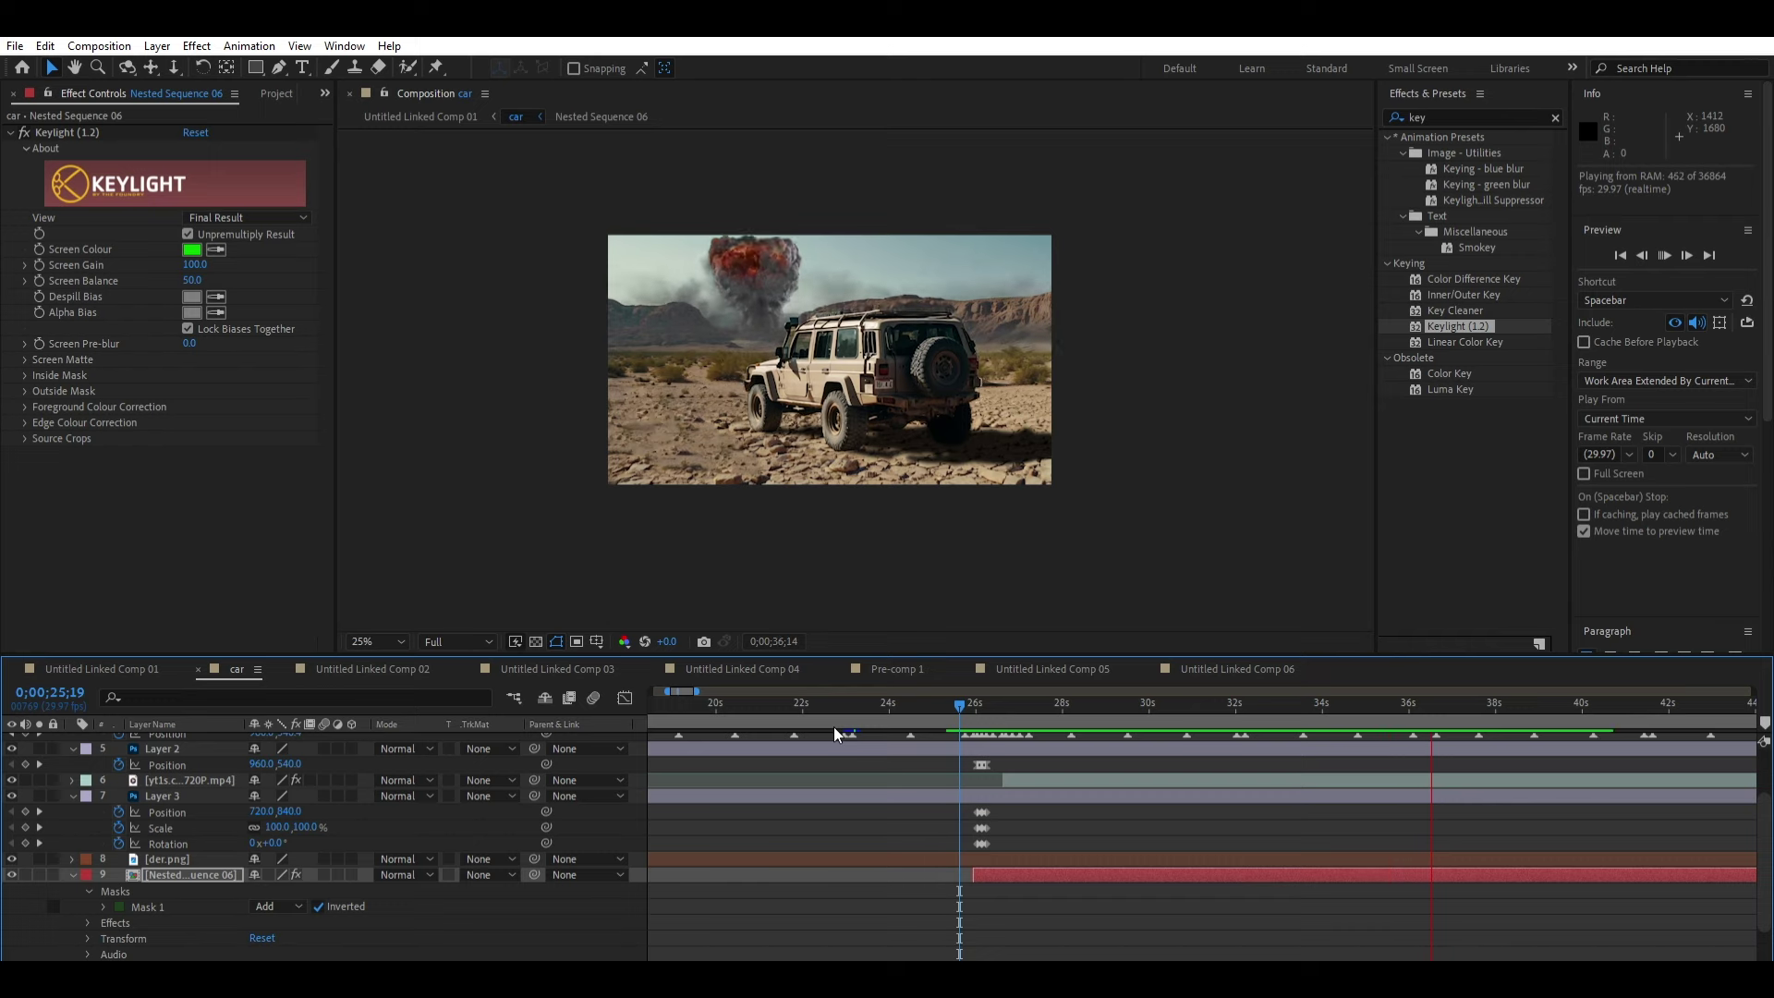
Step: Switch to Untitled Linked Comp 01 and preview the camera-driven jeep desert scene from frame 0
key("space")
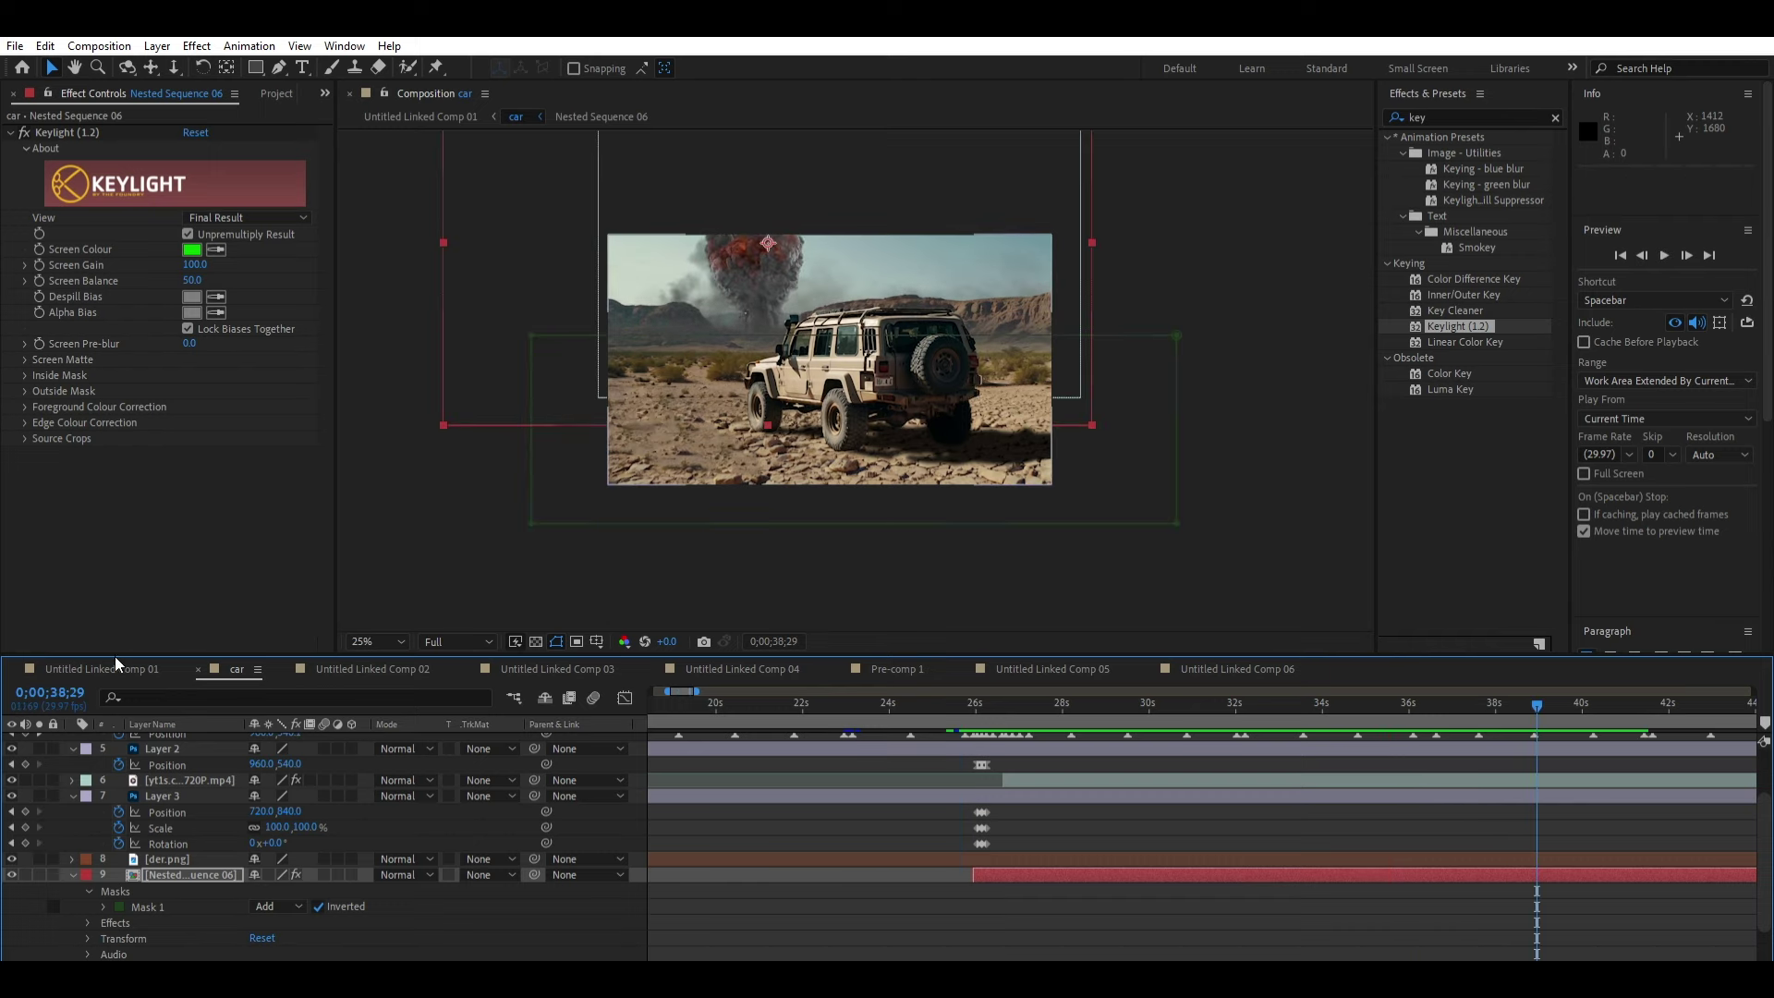
left_click(124, 660)
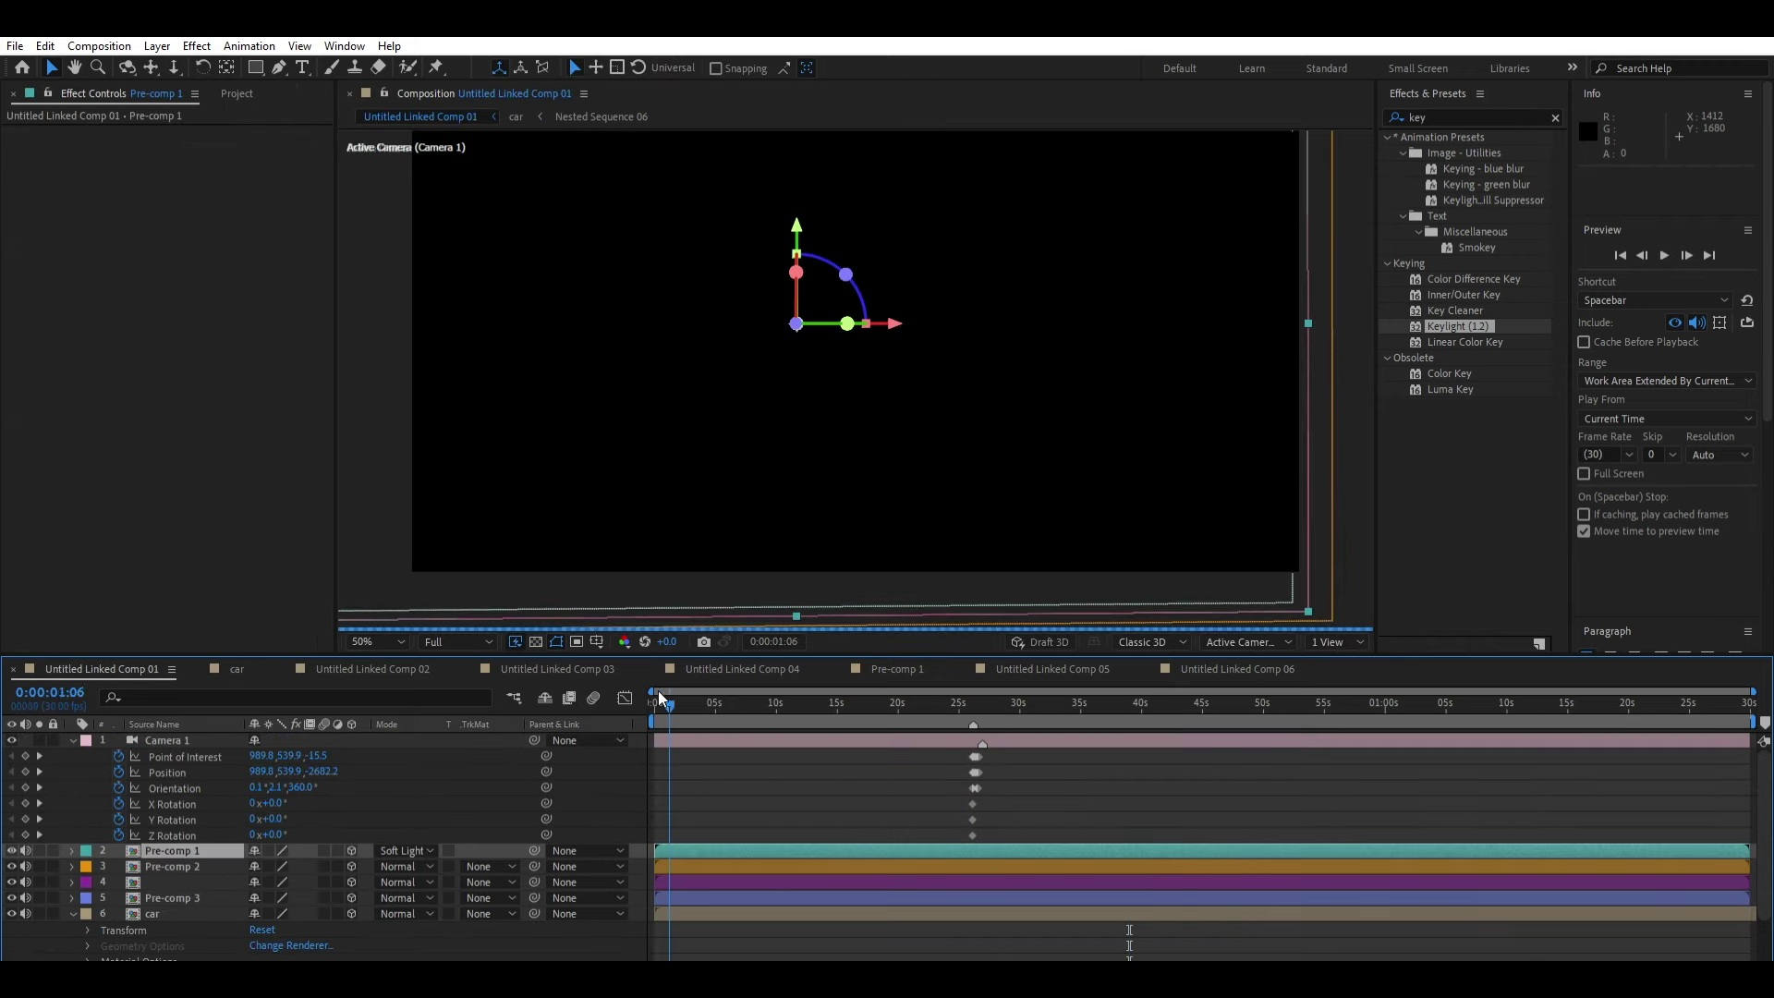
left_click(658, 700)
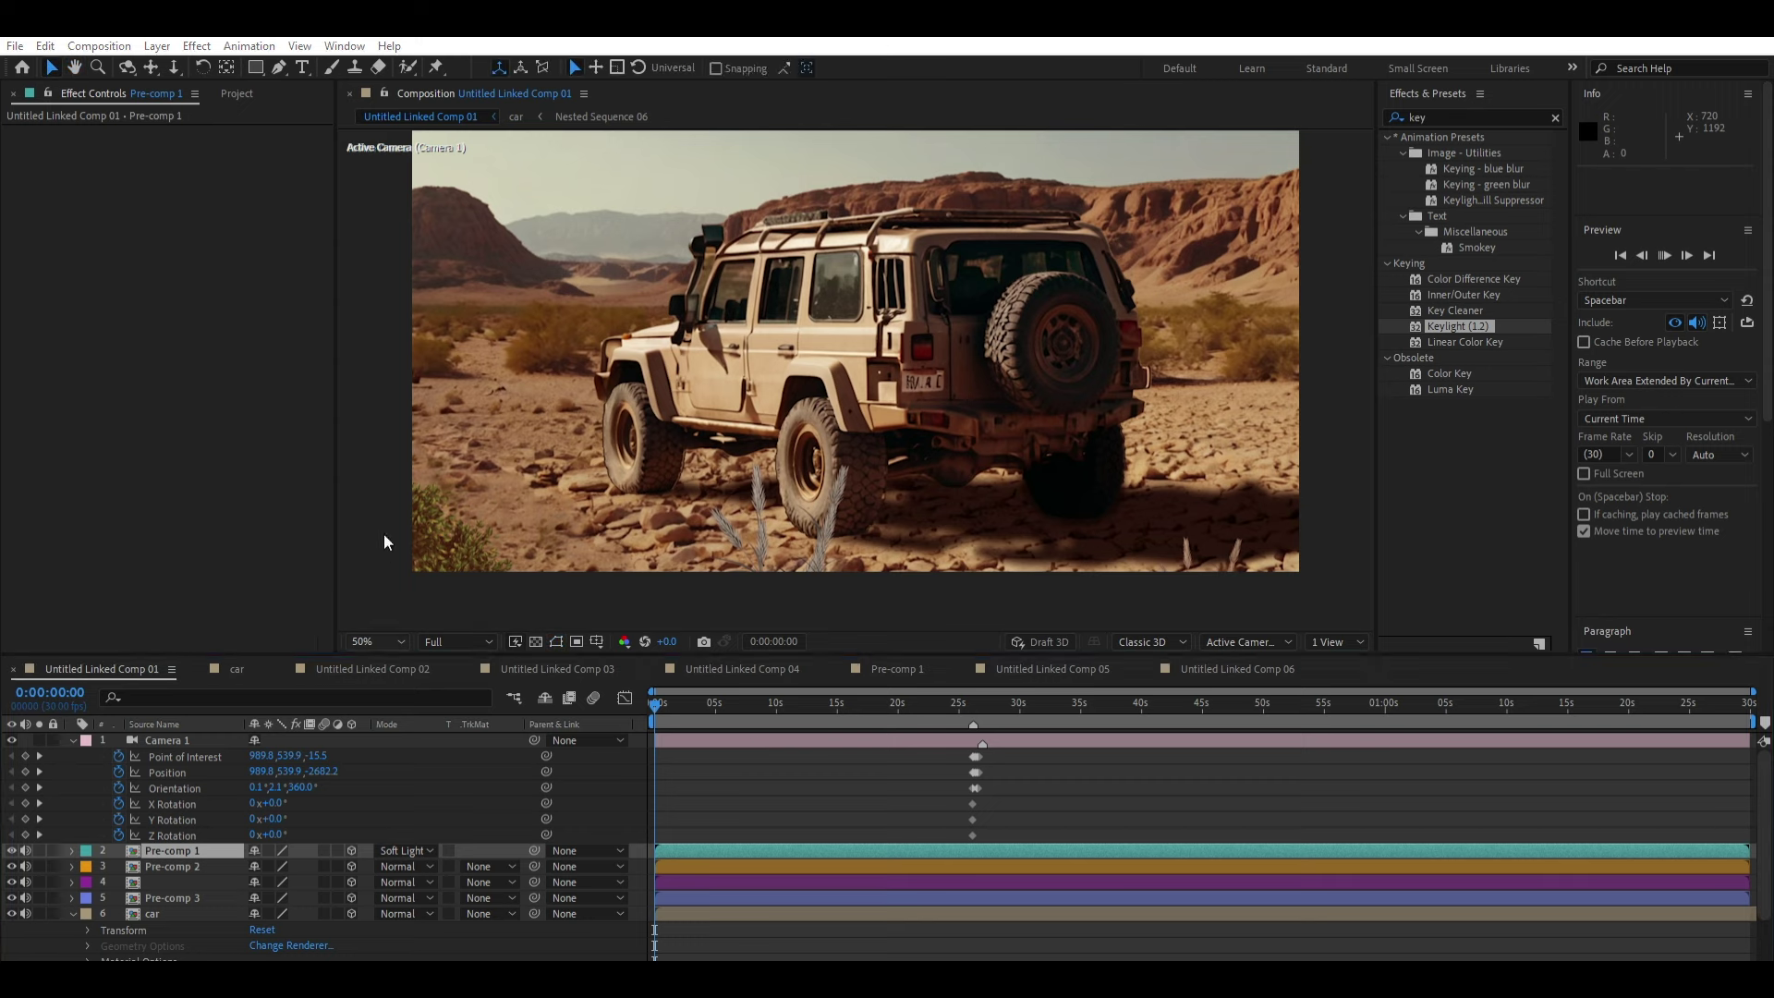
left_click(387, 292)
key("space")
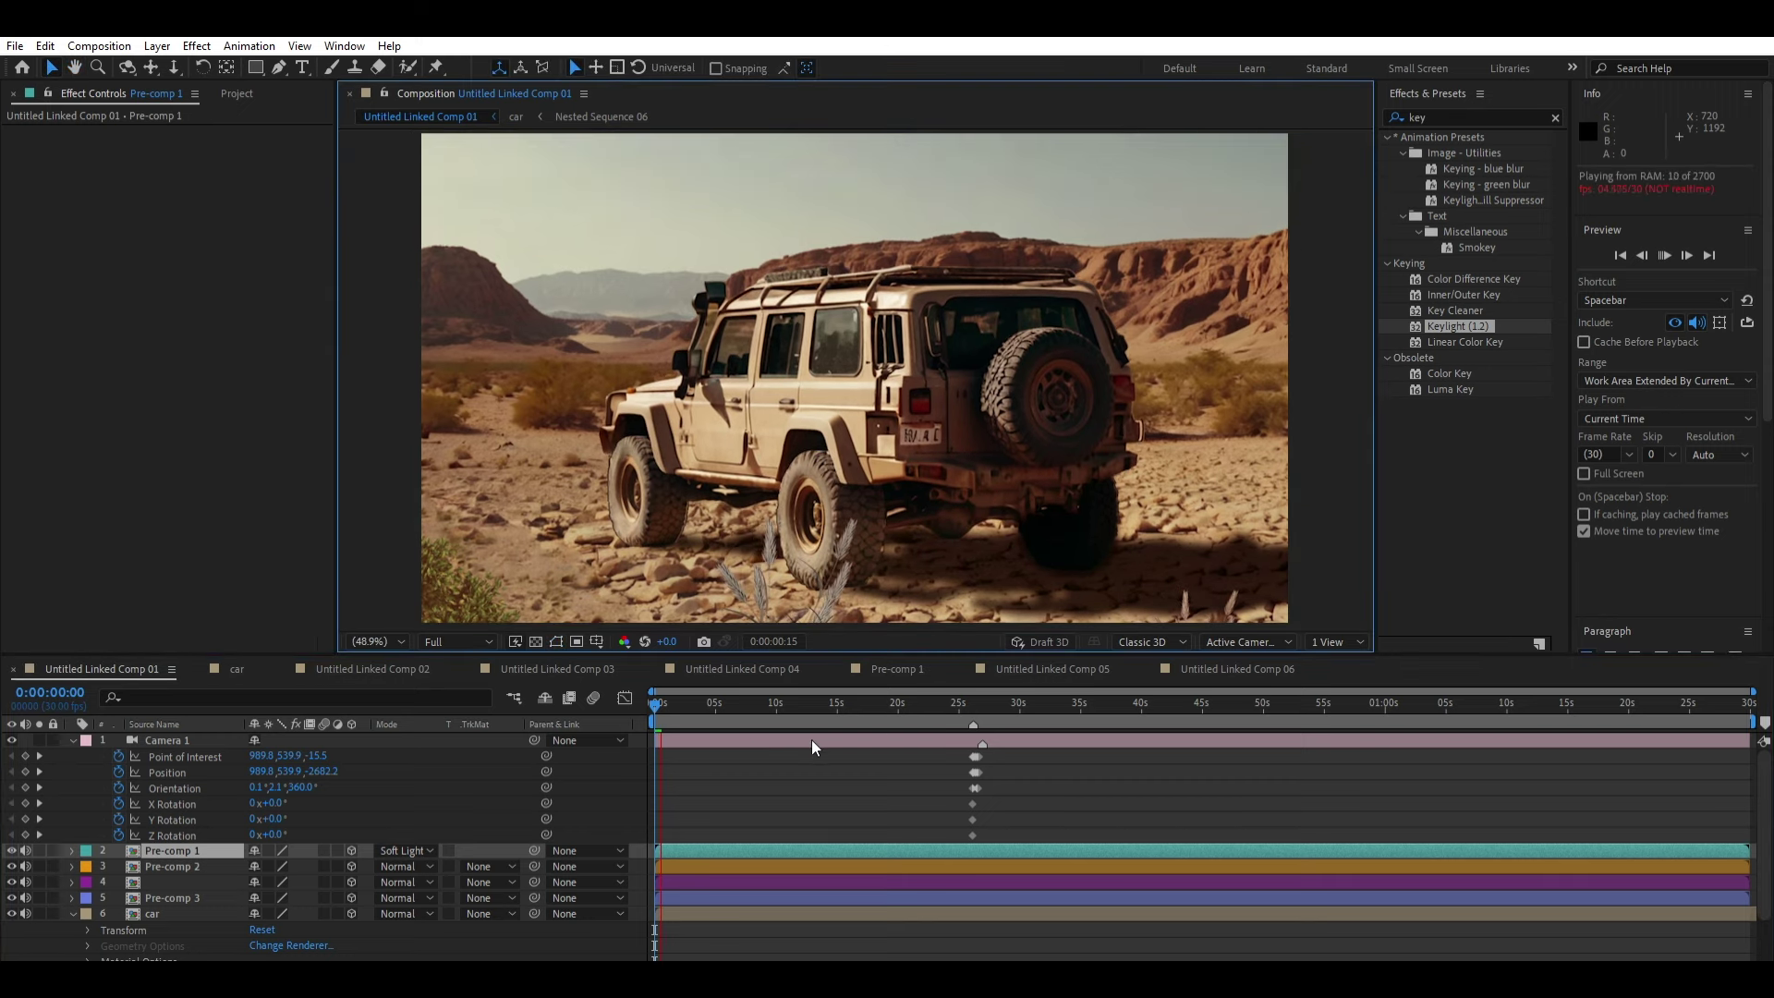
key("space")
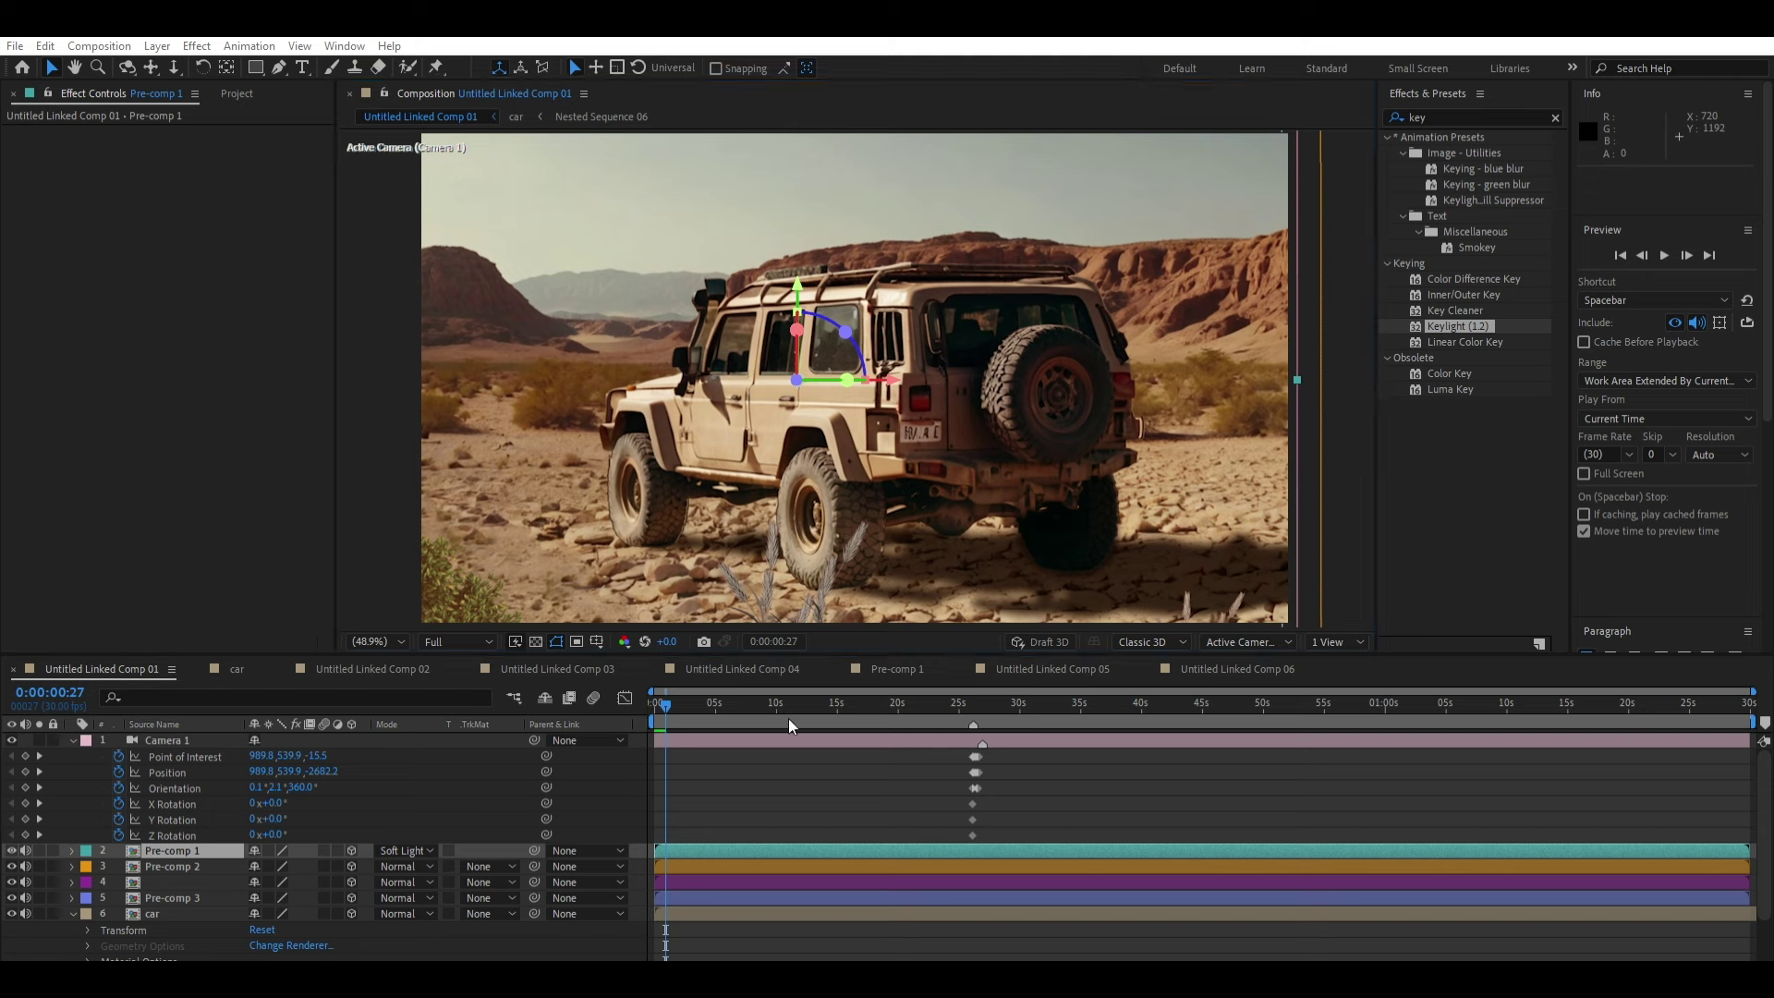
Step: Set Pre-comp 1 to Normal blend mode at 70% Opacity and preview the orange haze
left_click(419, 845)
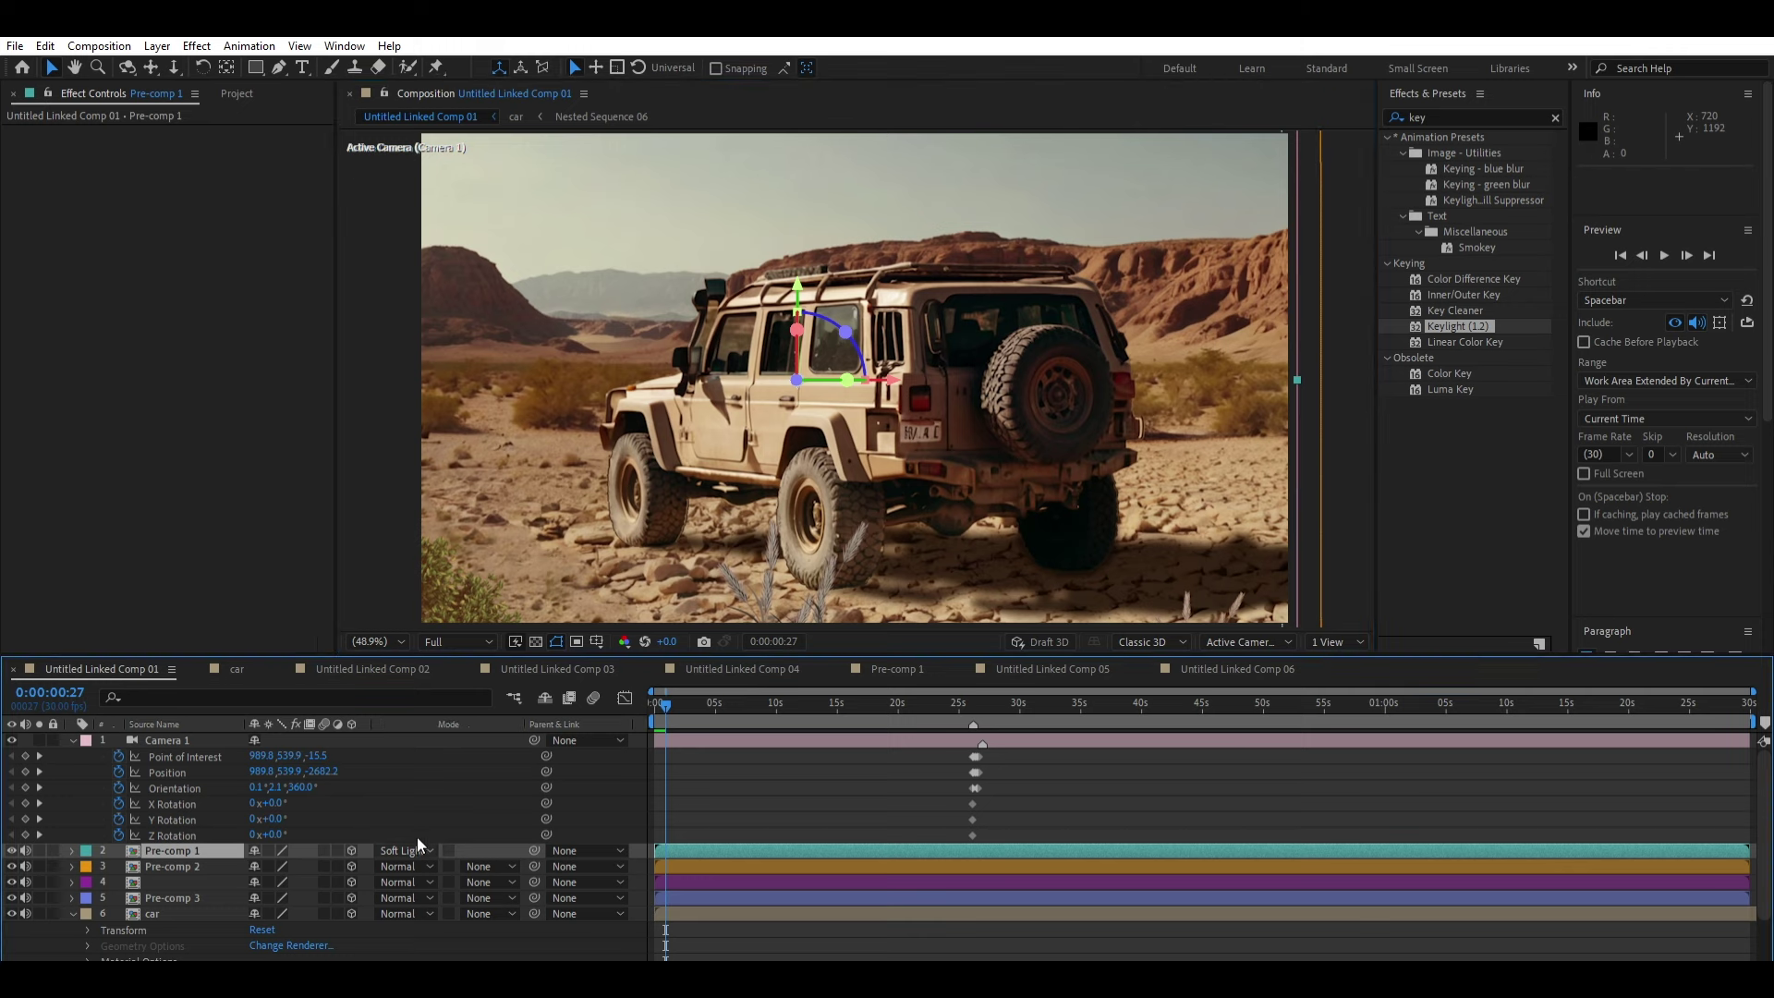
key("ctrl+z")
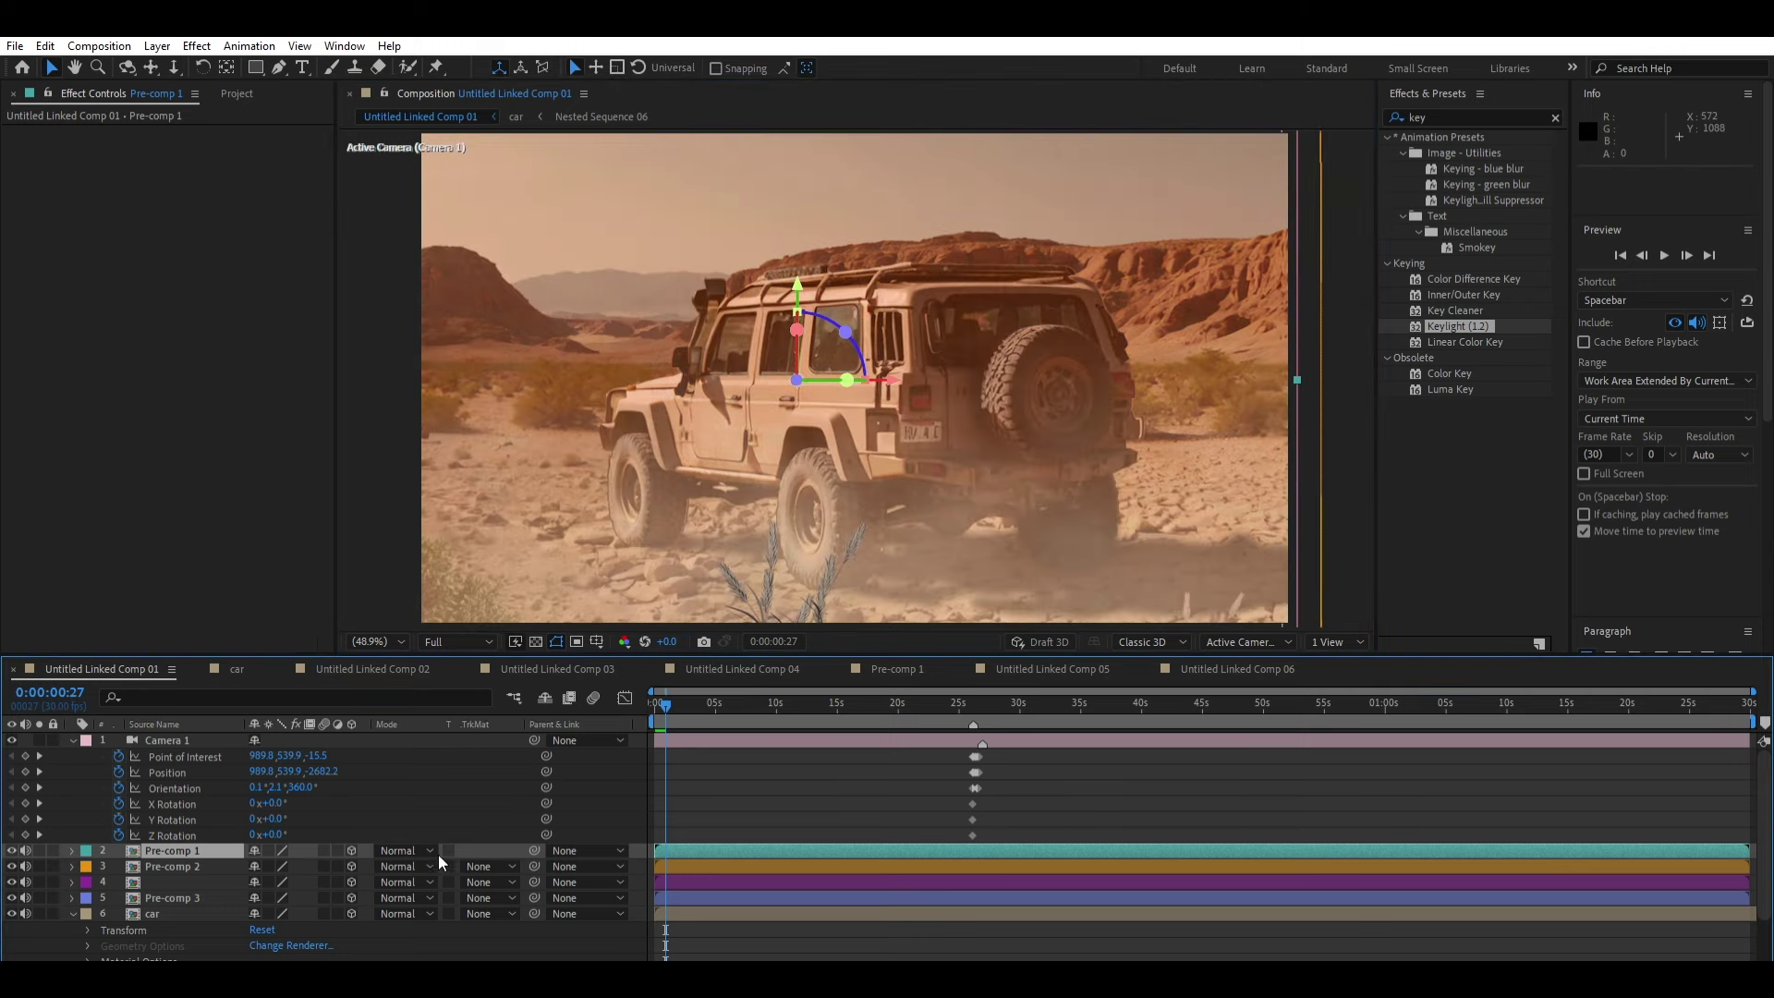
left_click(71, 850)
left_click(87, 866)
scroll(216, 901, "down", 3)
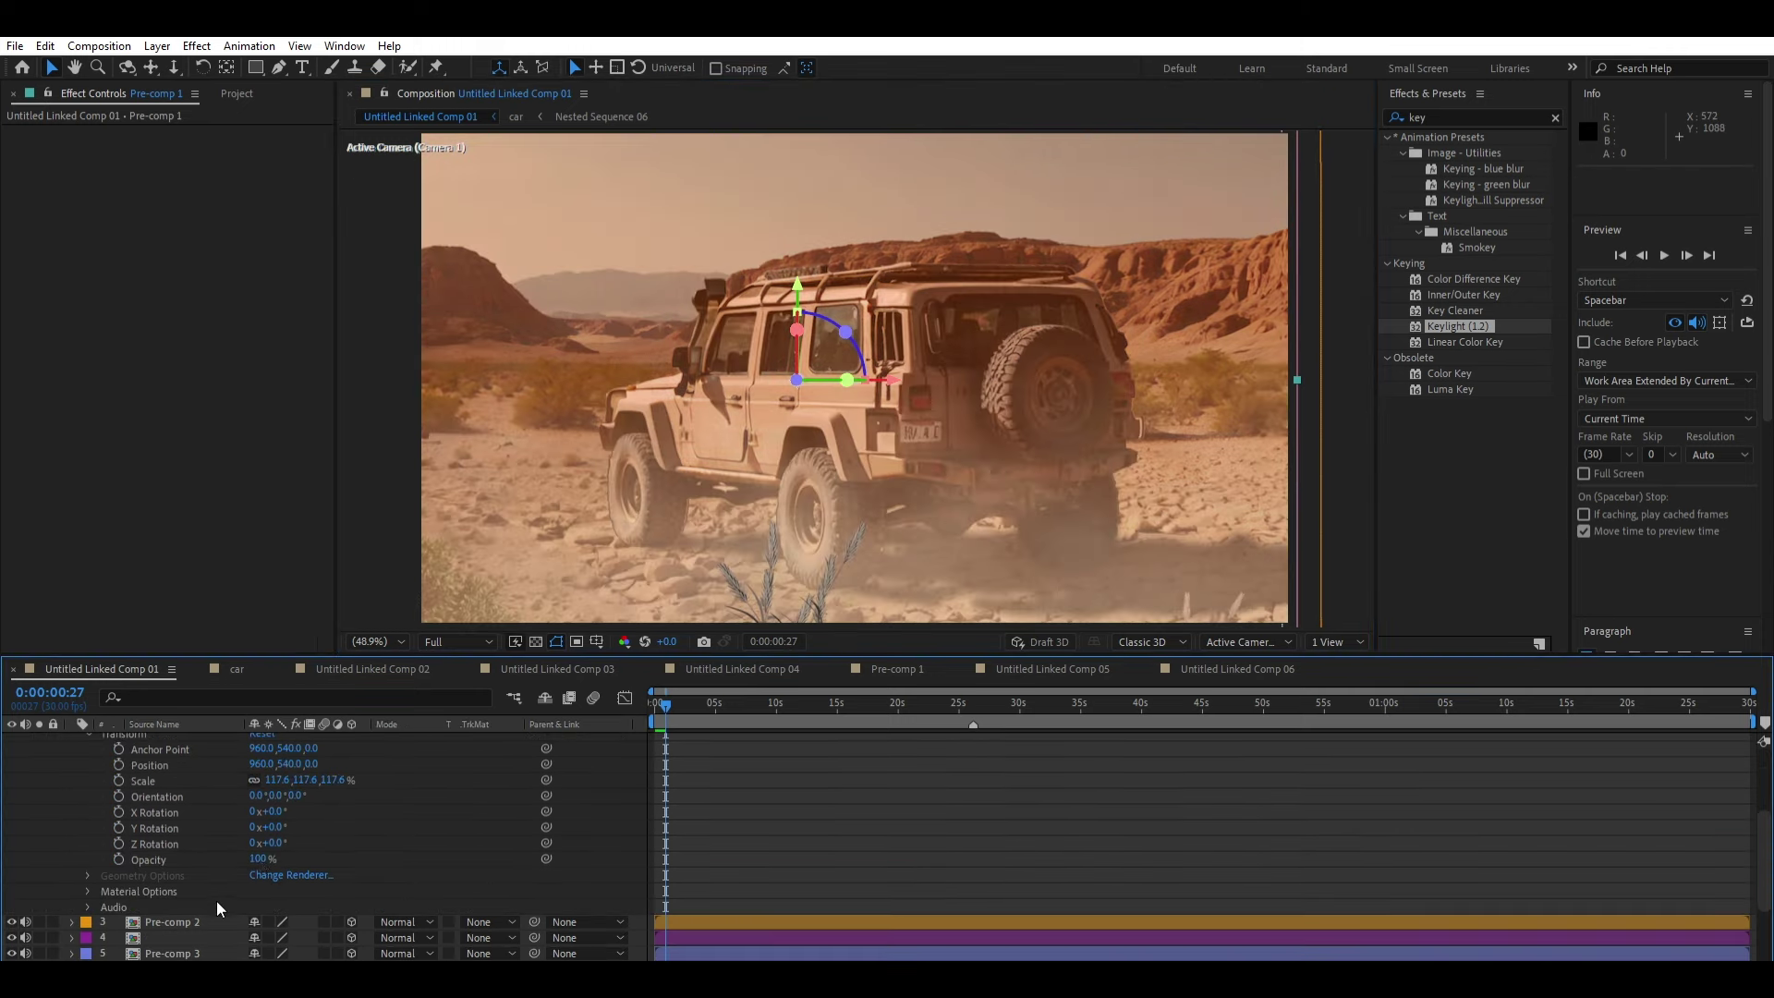
type("80")
key("Return")
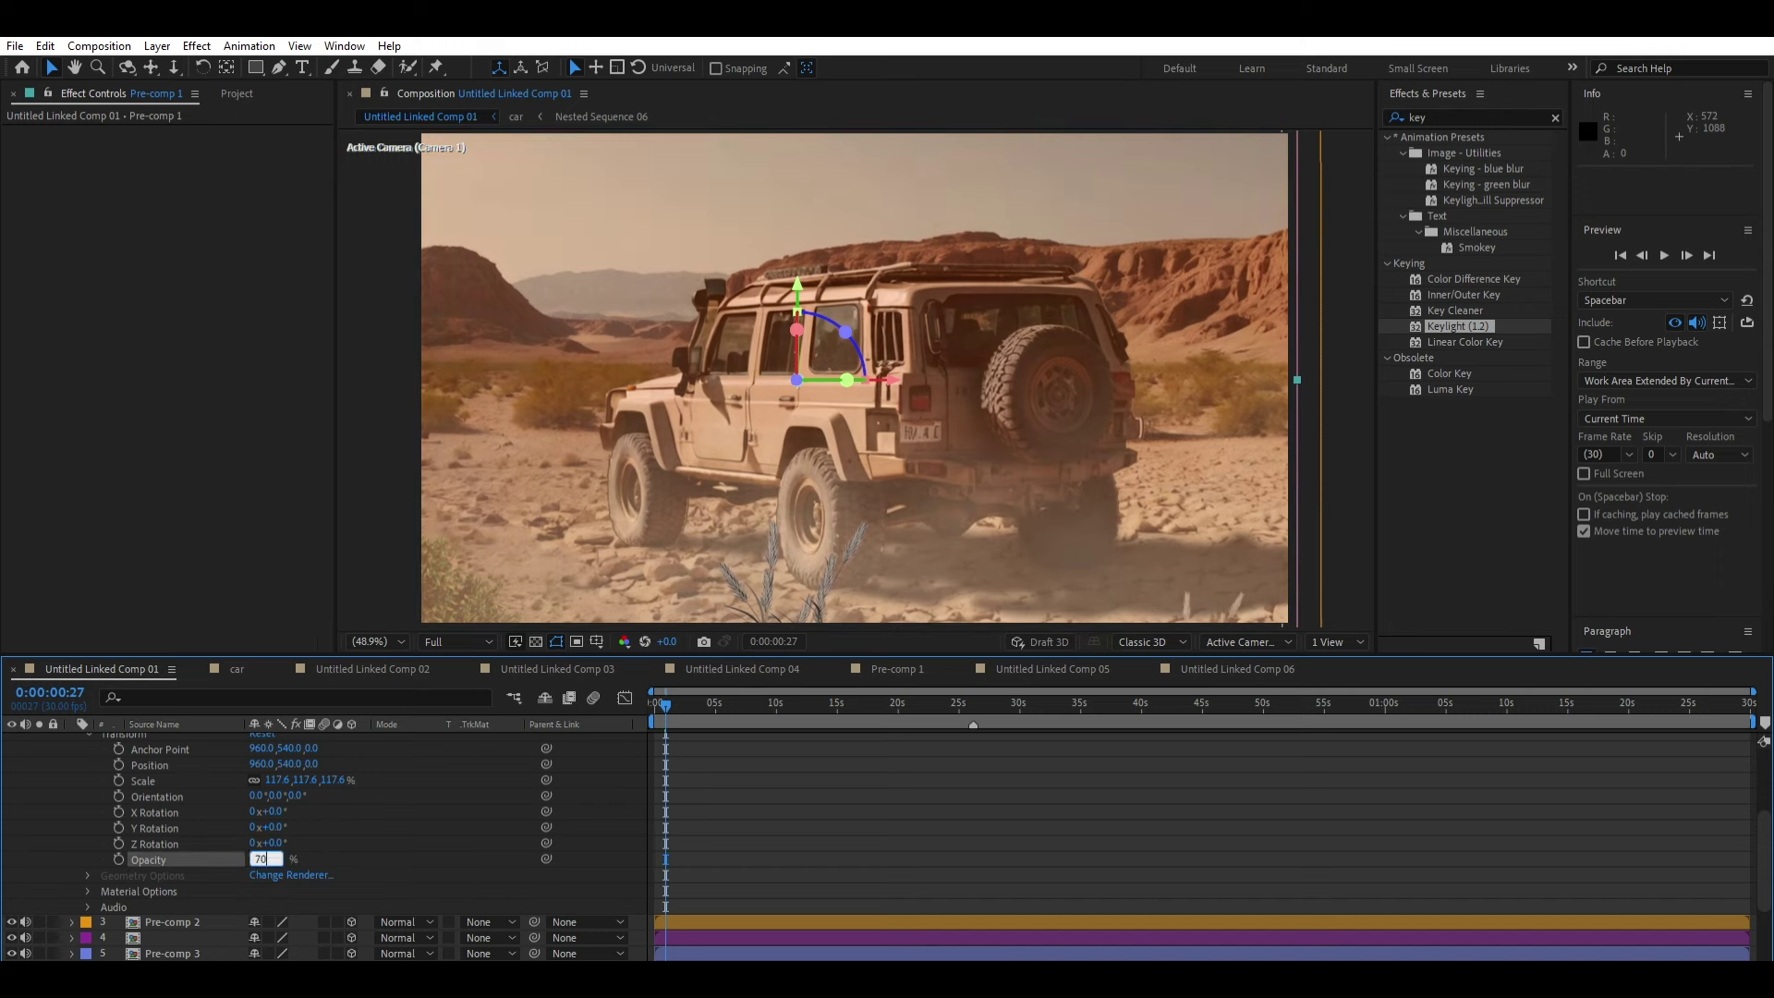
key("Return")
key("space")
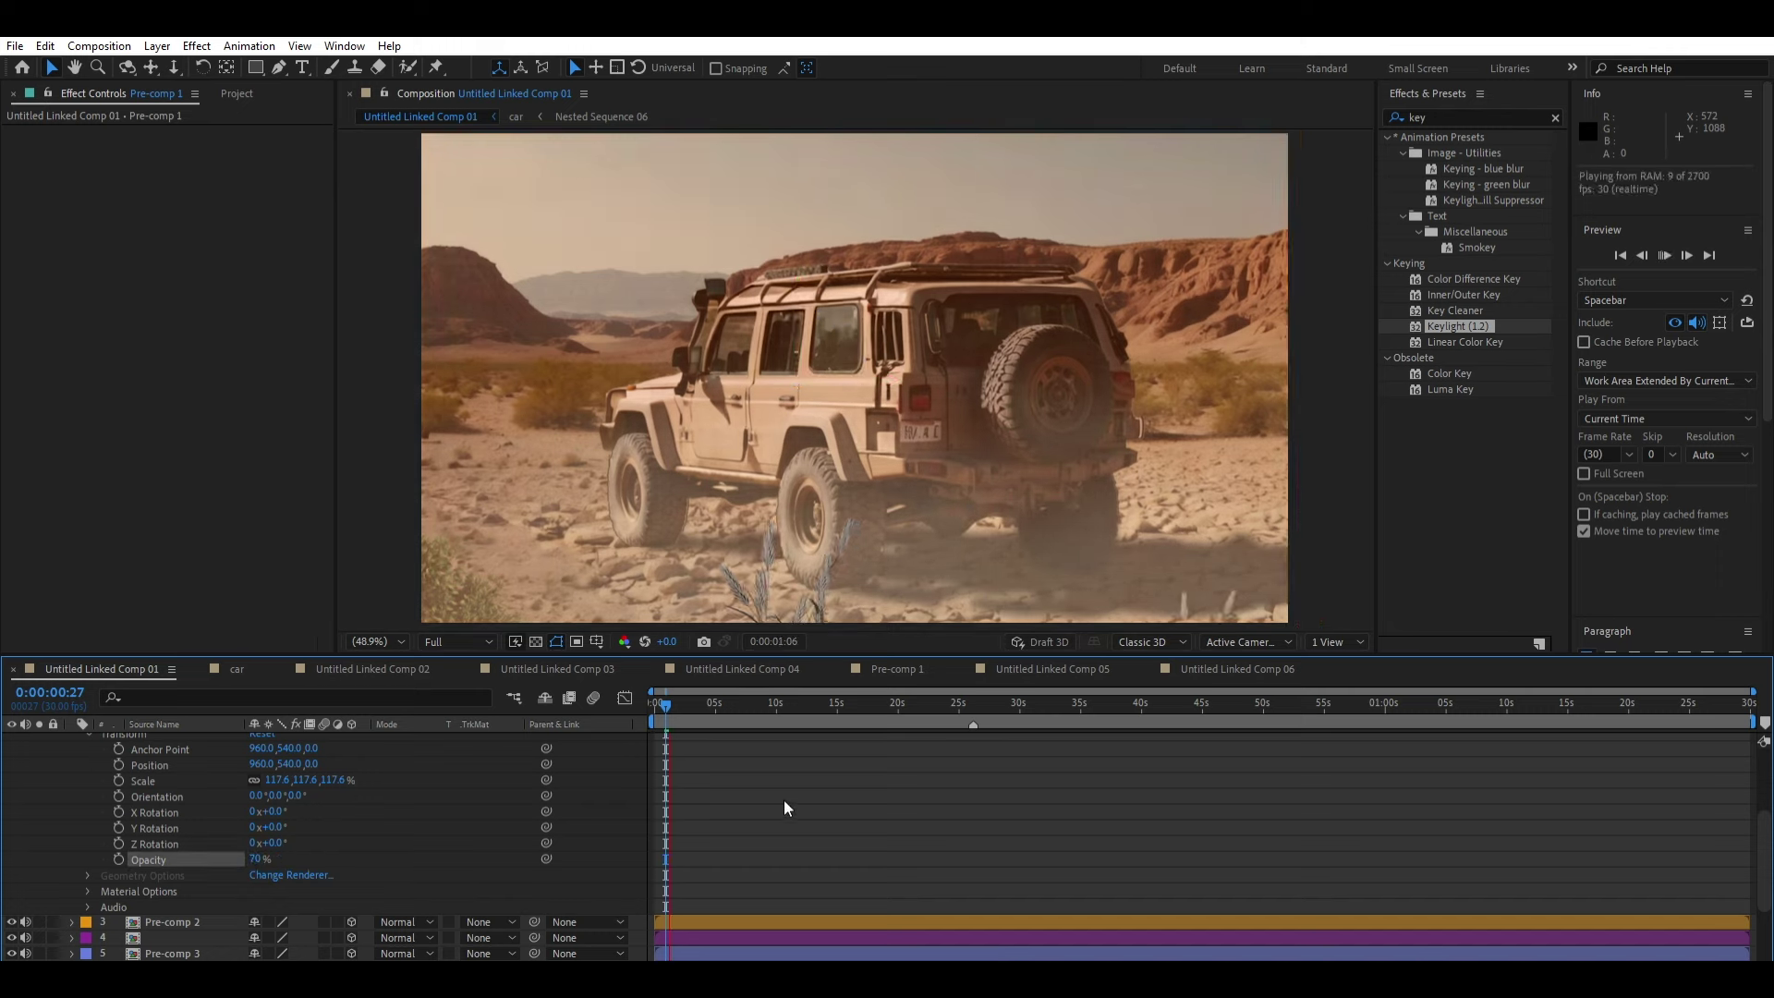
key("space")
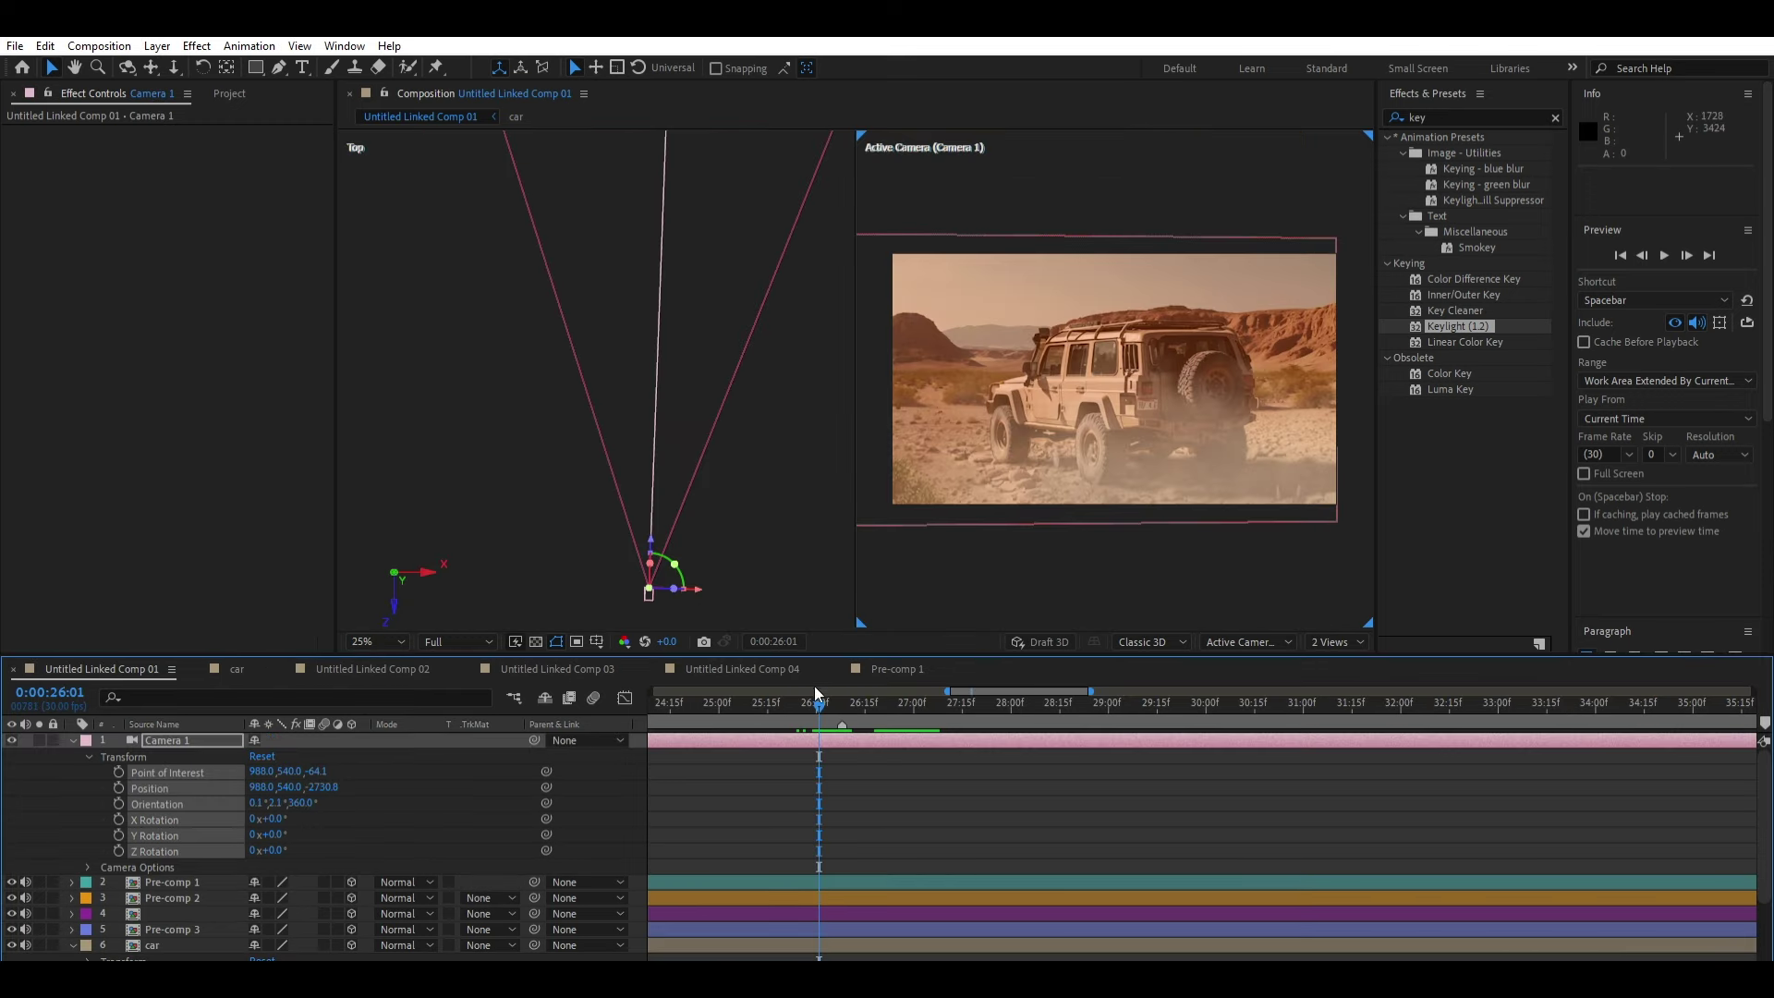
Step: Locate the explosion moment near 0:00:26:05 and trial-nudge Camera 1, then undo the move
left_click_drag(816, 693, 833, 691)
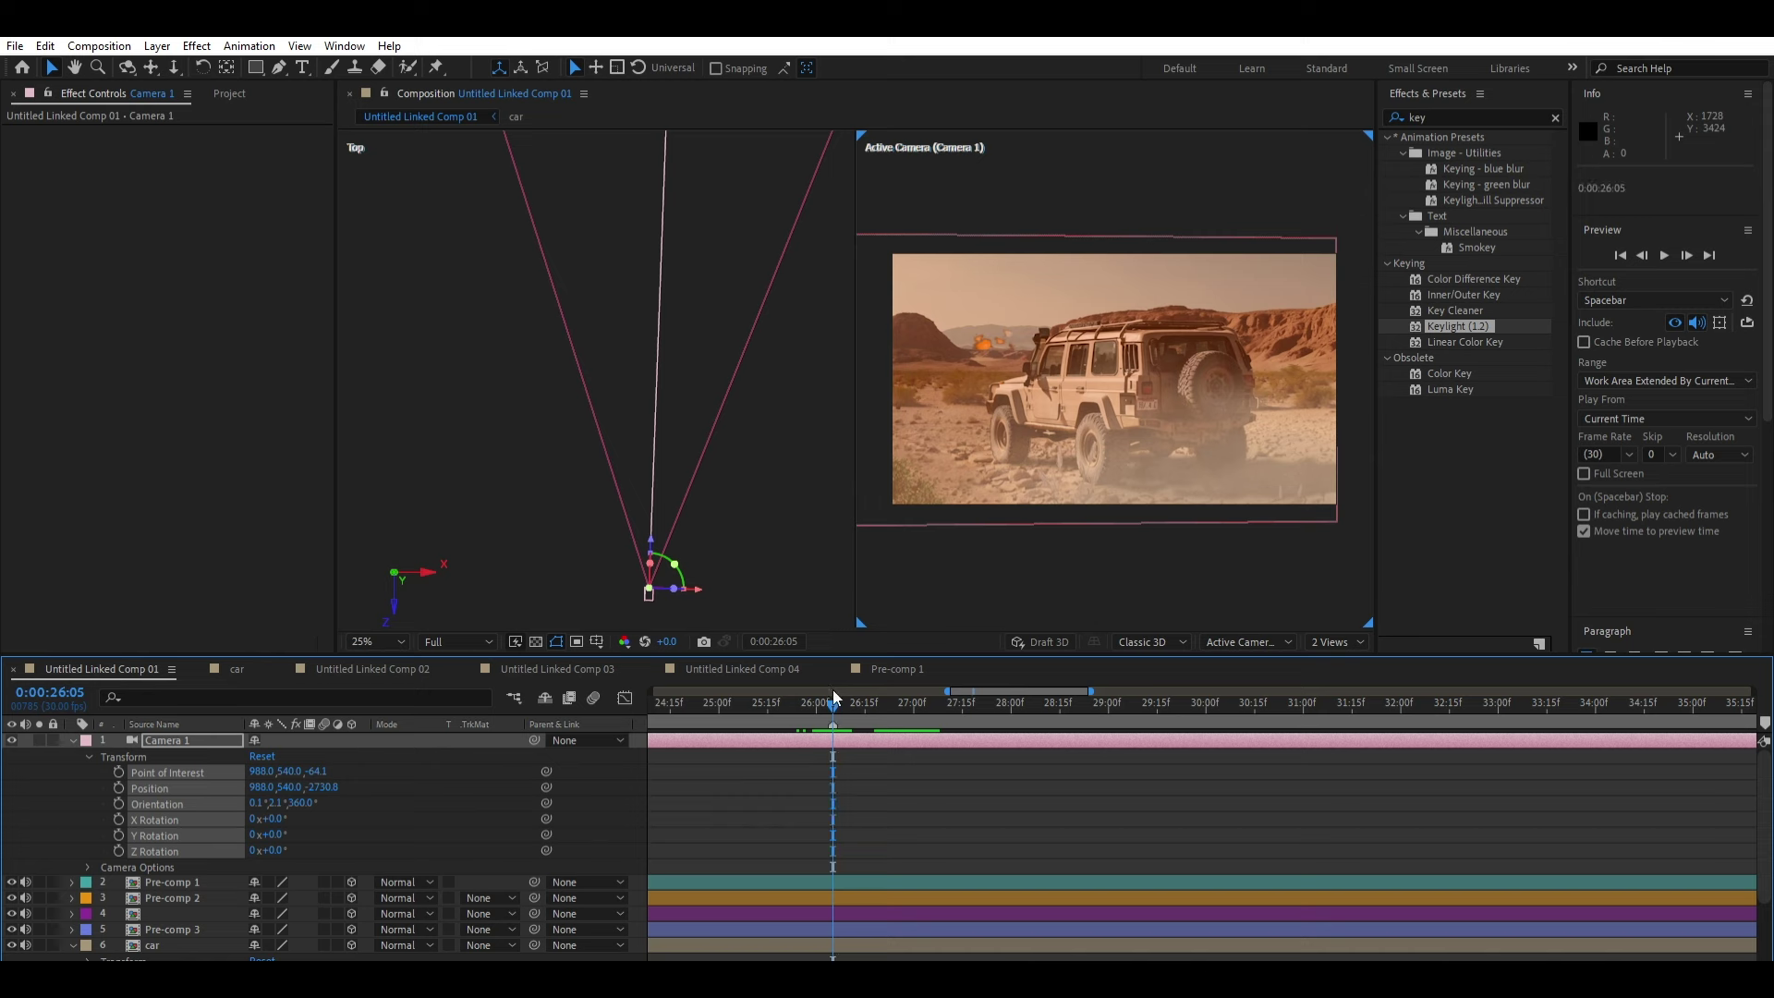
key("Page_Down")
key("Page_Down")
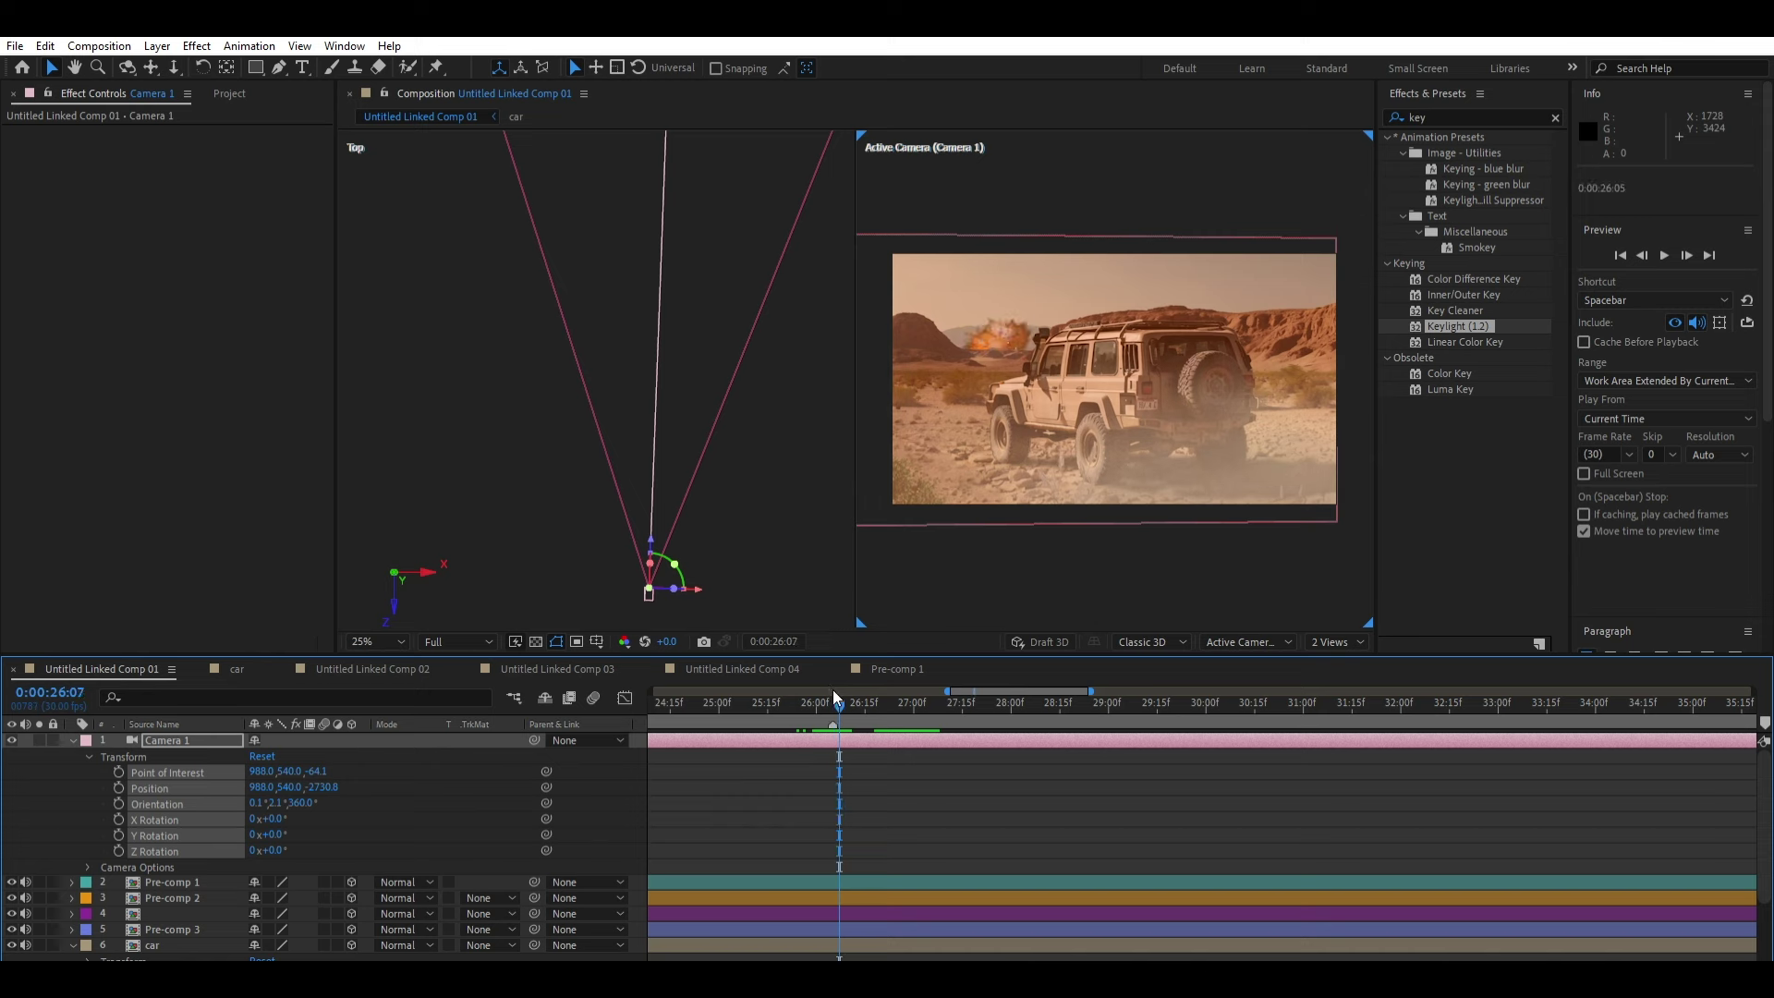
left_click_drag(653, 535, 653, 523)
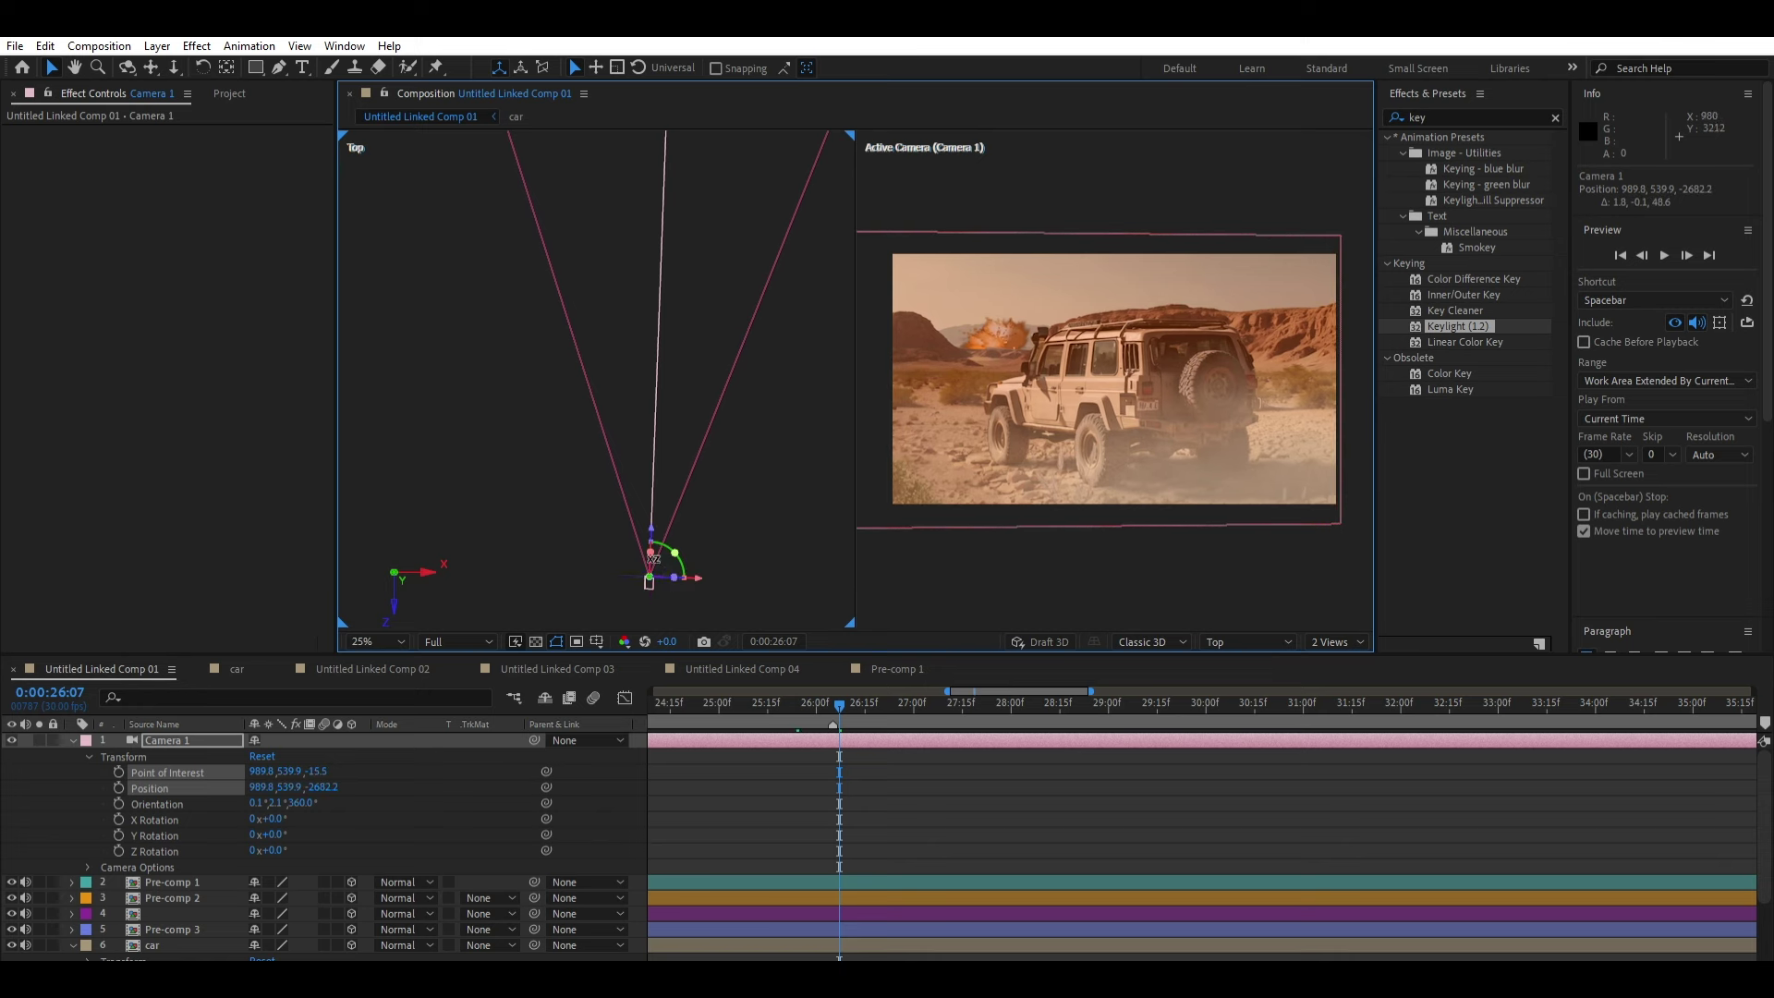
left_click_drag(653, 559, 638, 549)
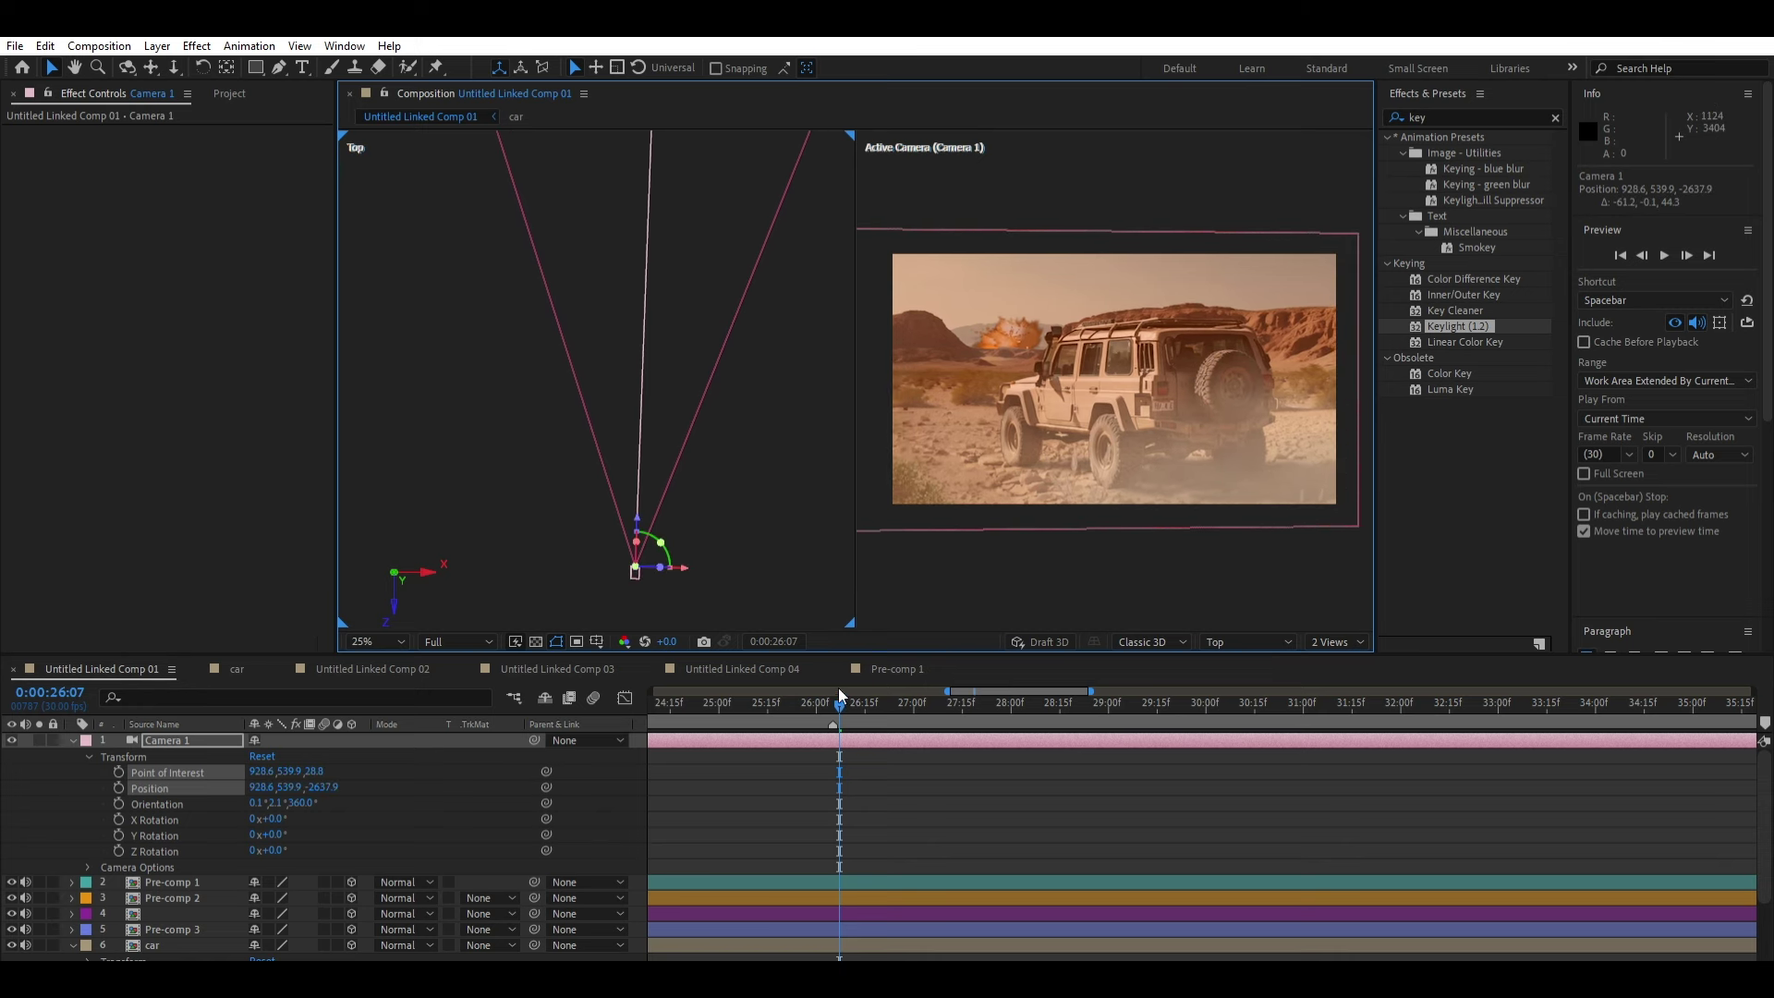
left_click_drag(842, 695, 833, 695)
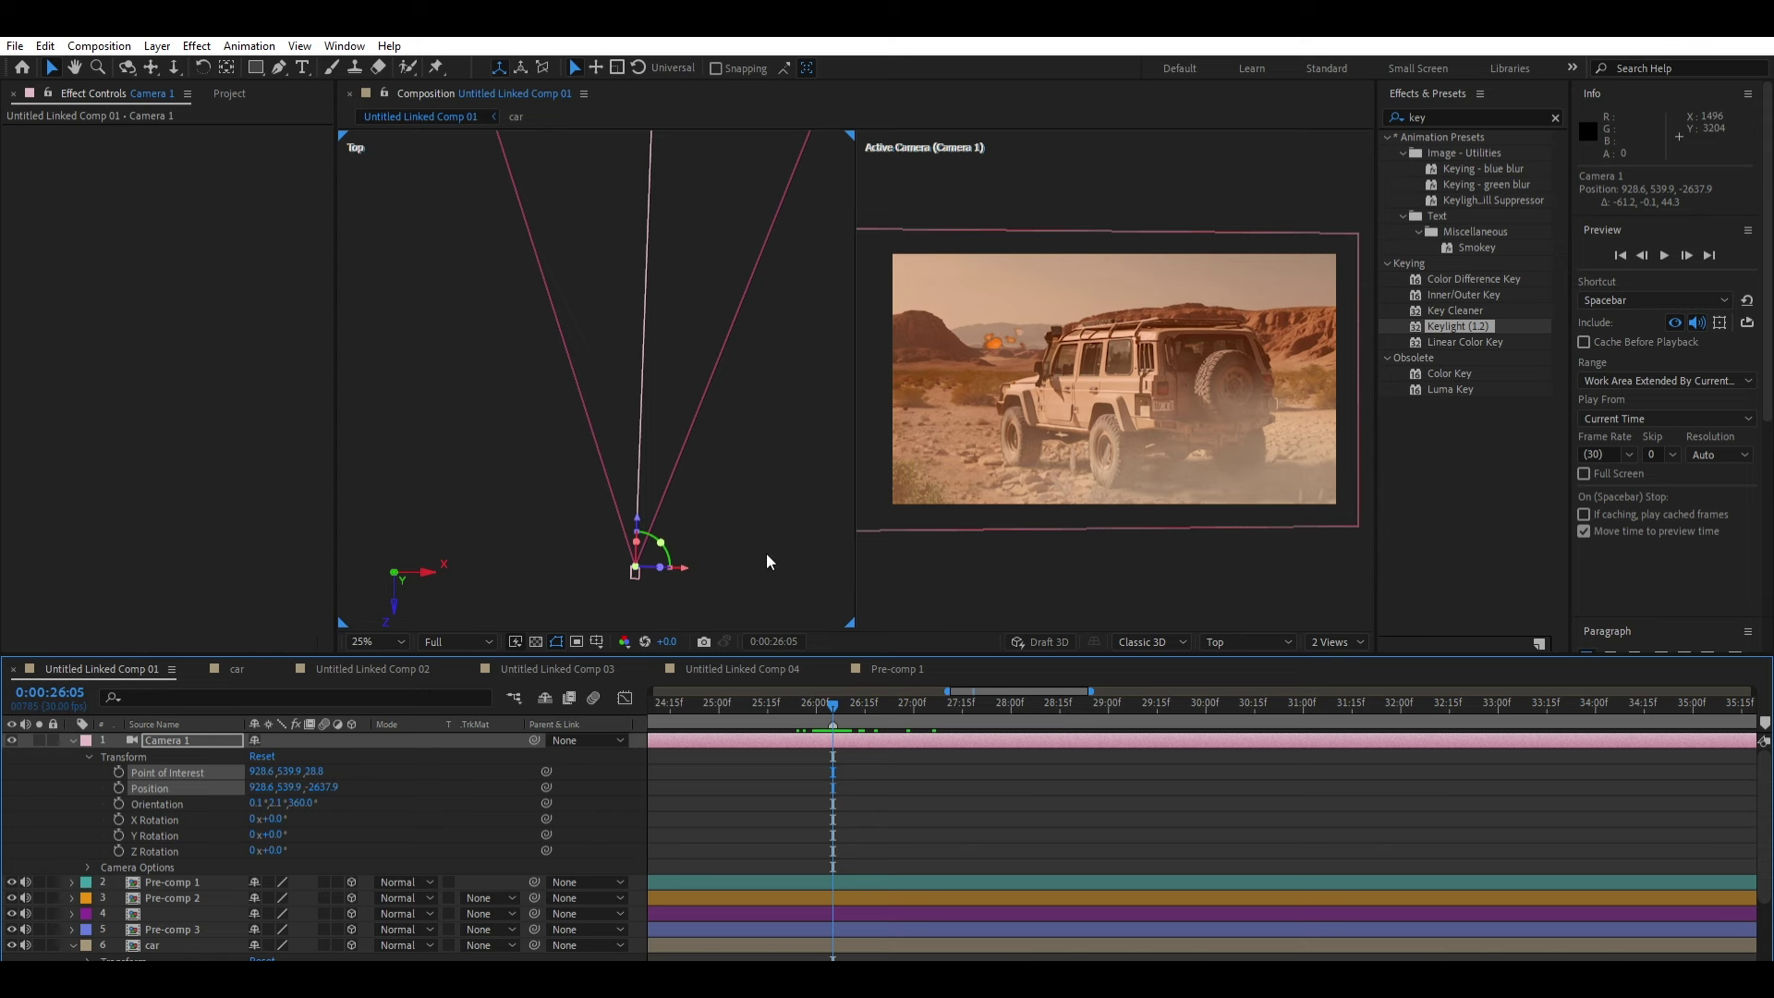
key("ctrl+z")
Step: Enable keyframes on Camera 1's transform properties and offset the camera two frames later
left_click_drag(119, 773, 120, 851)
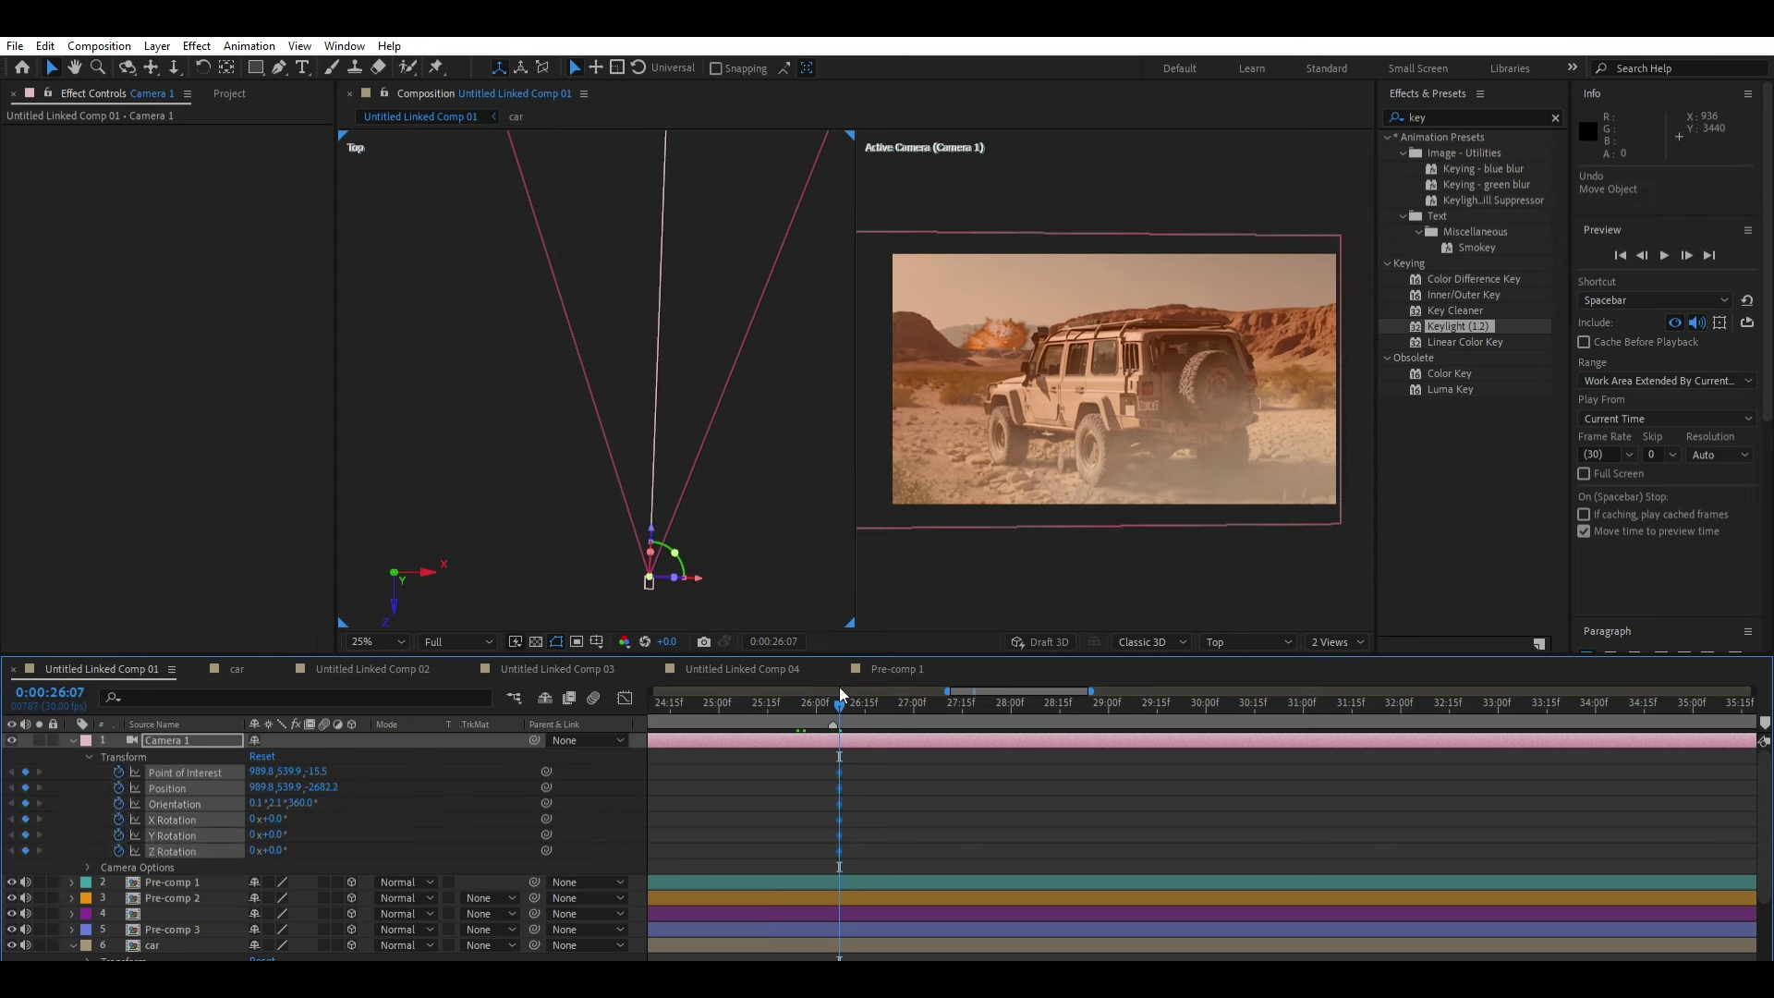
key("Page_Down")
key("Page_Down")
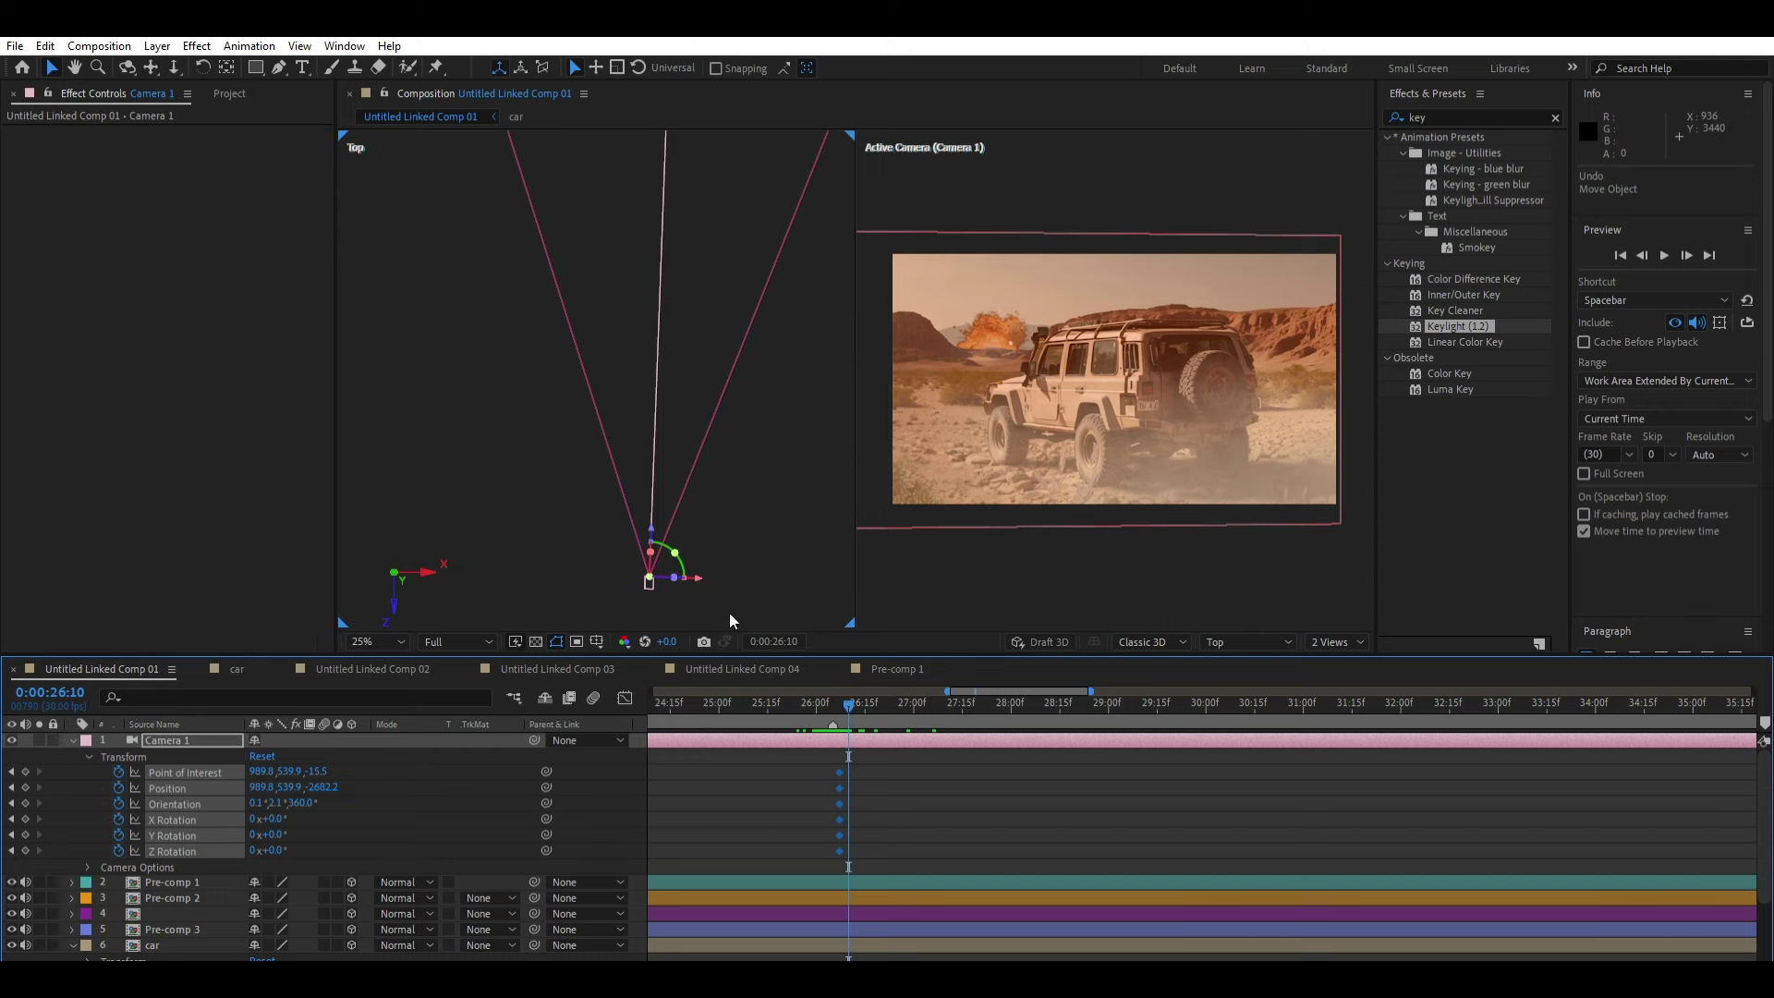
left_click_drag(650, 562, 606, 547)
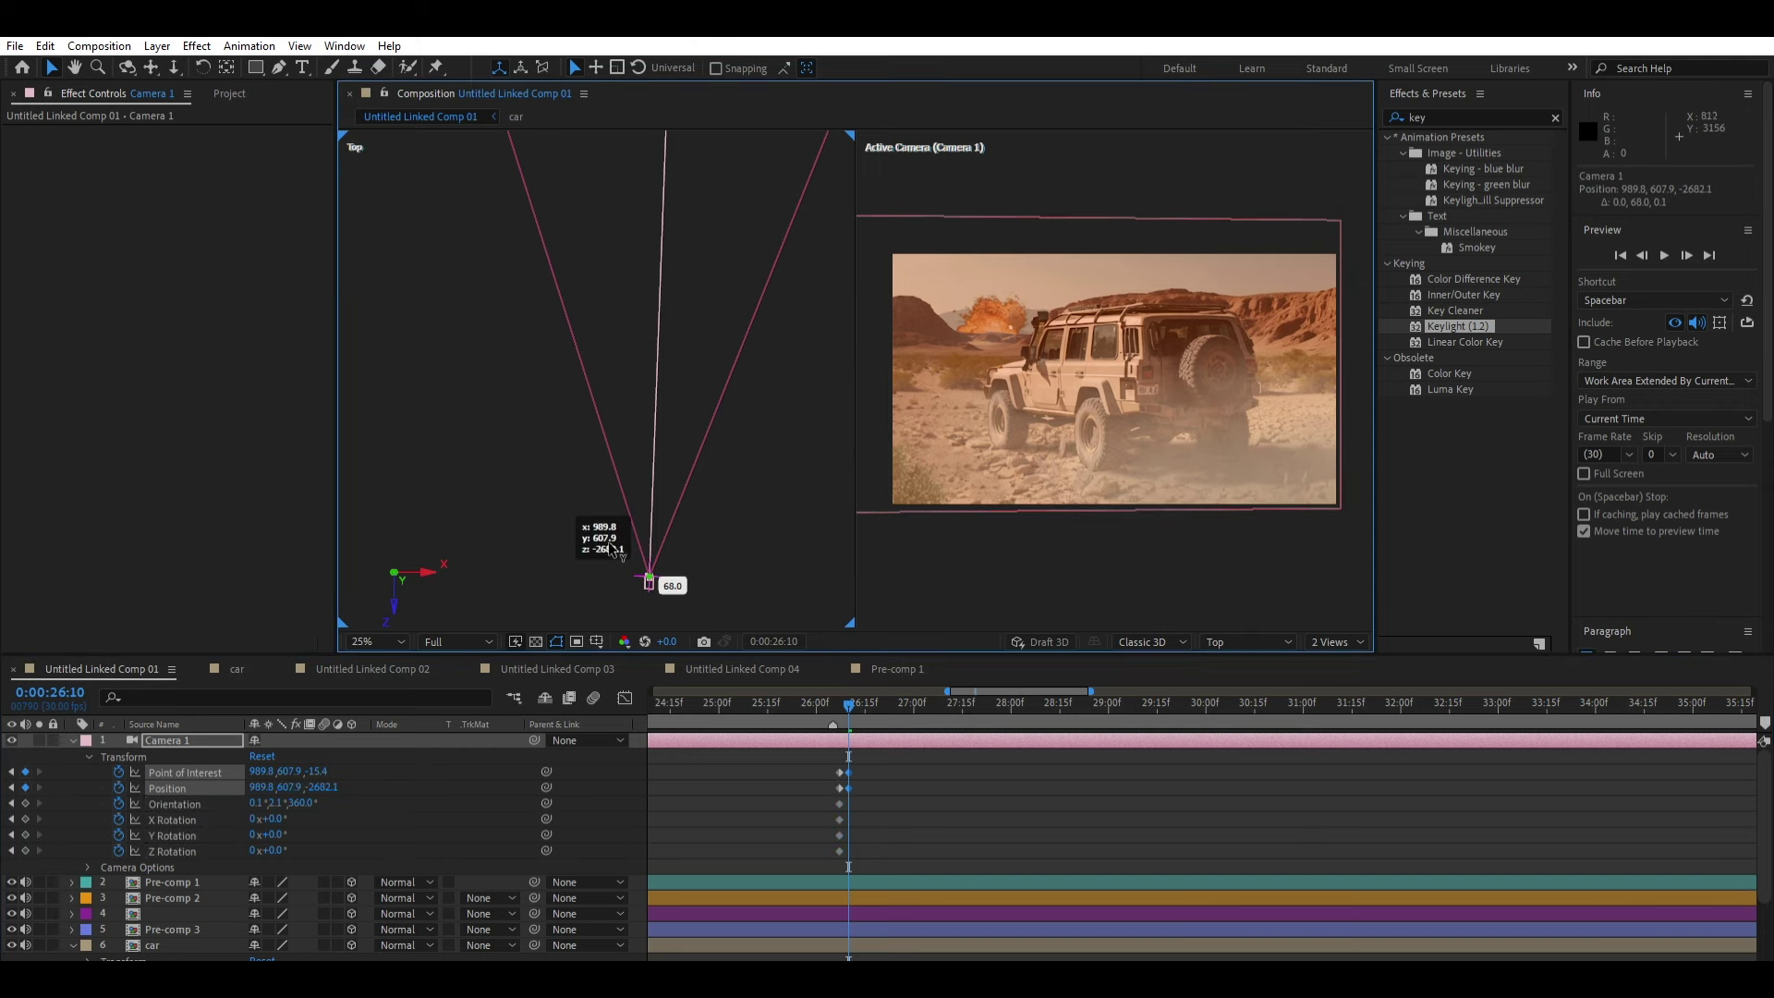
left_click_drag(653, 524, 654, 550)
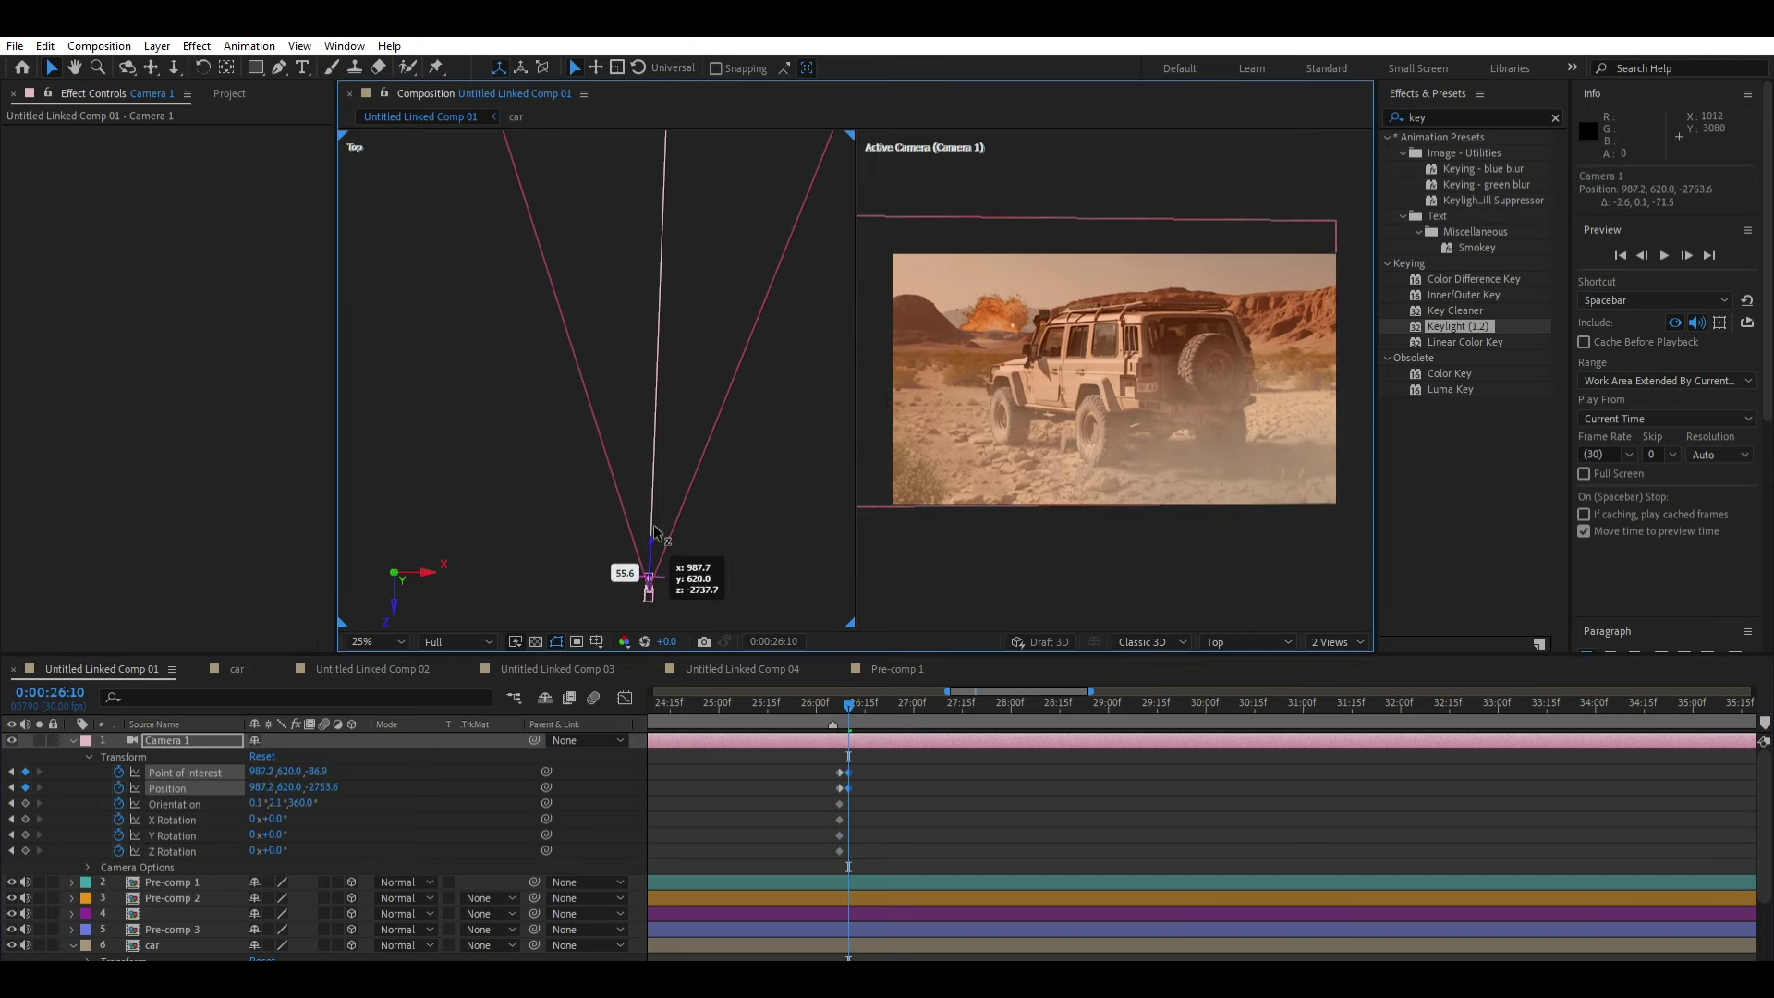
Step: At 0:00:26:13, push Camera 1 to Position 924.0, 620.0, -2689.2 and preview the shake
left_click_drag(854, 689, 862, 695)
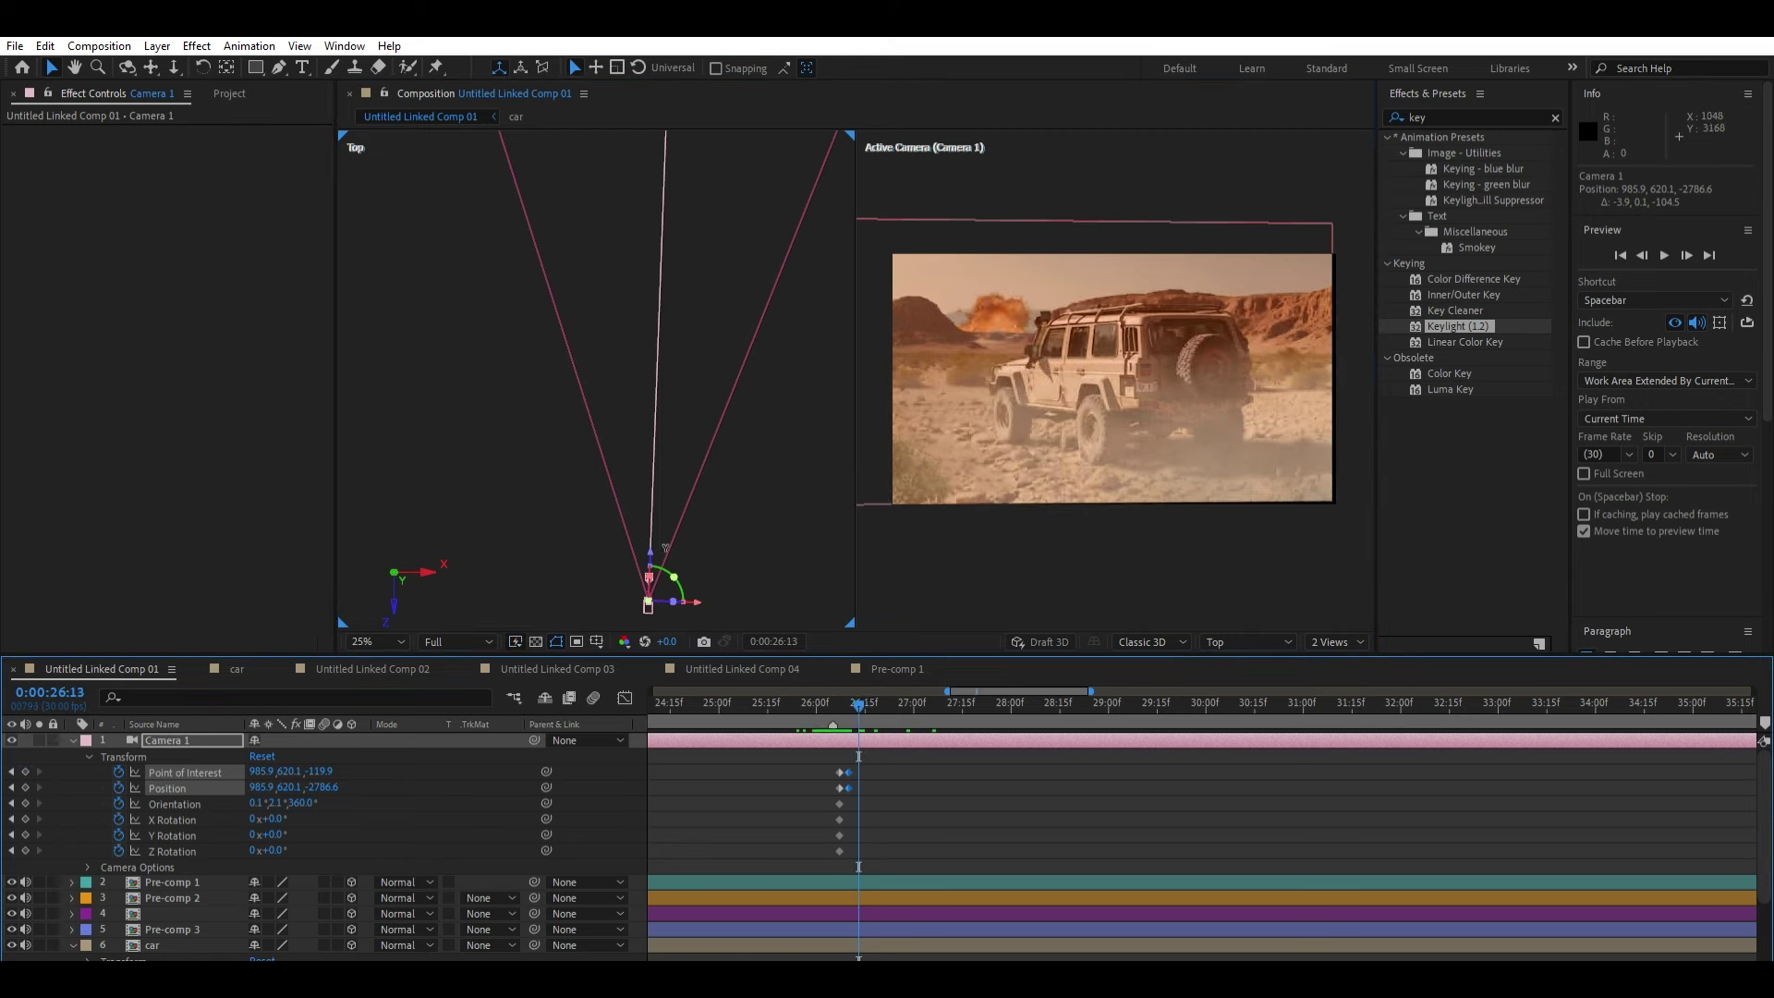
left_click_drag(648, 542, 652, 577)
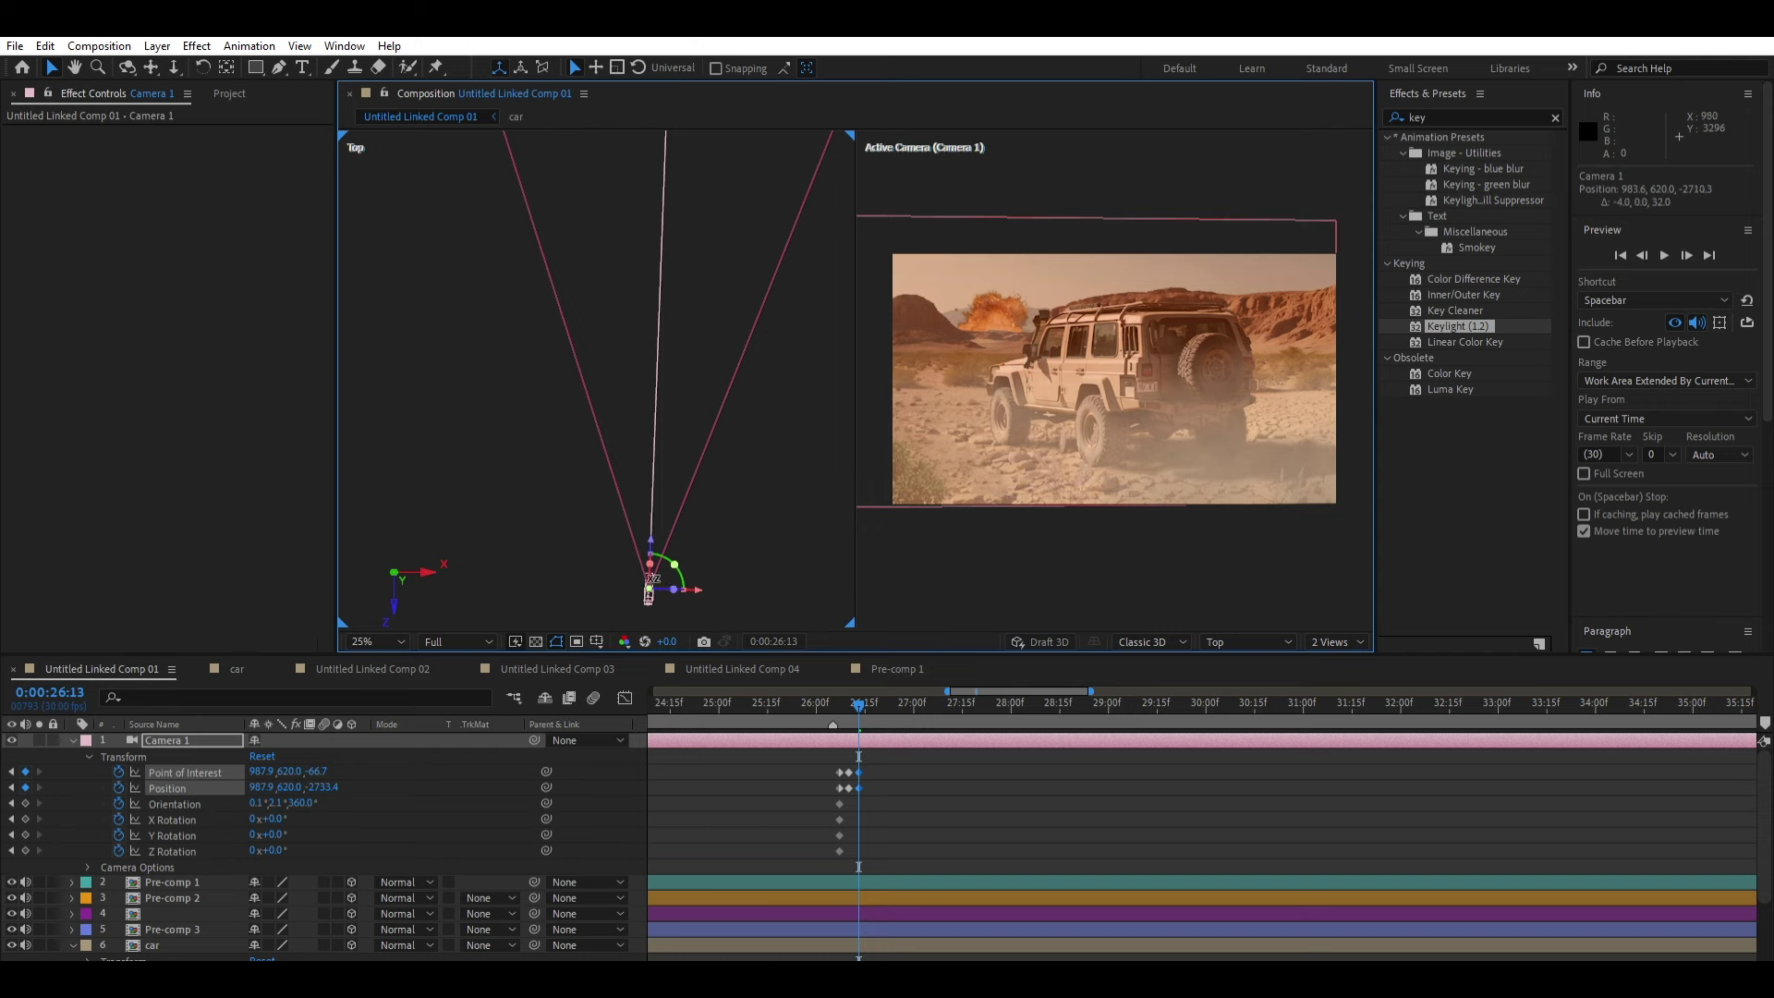
left_click_drag(652, 578, 637, 588)
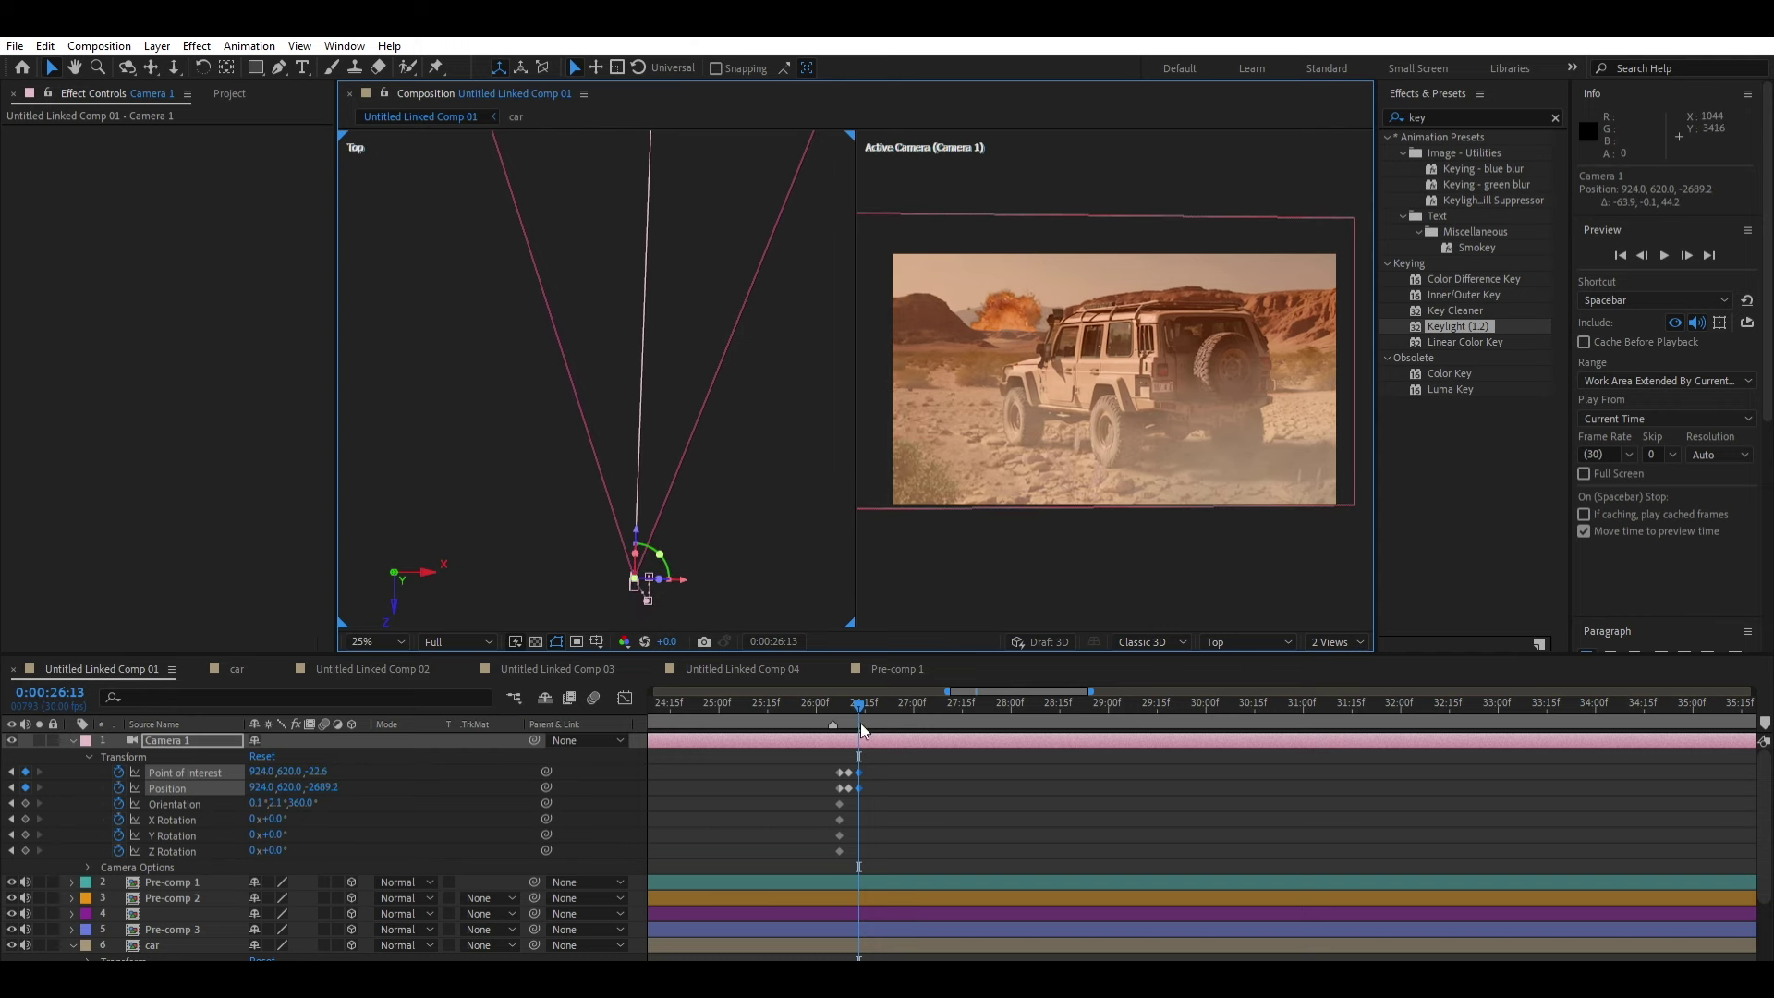
key("space")
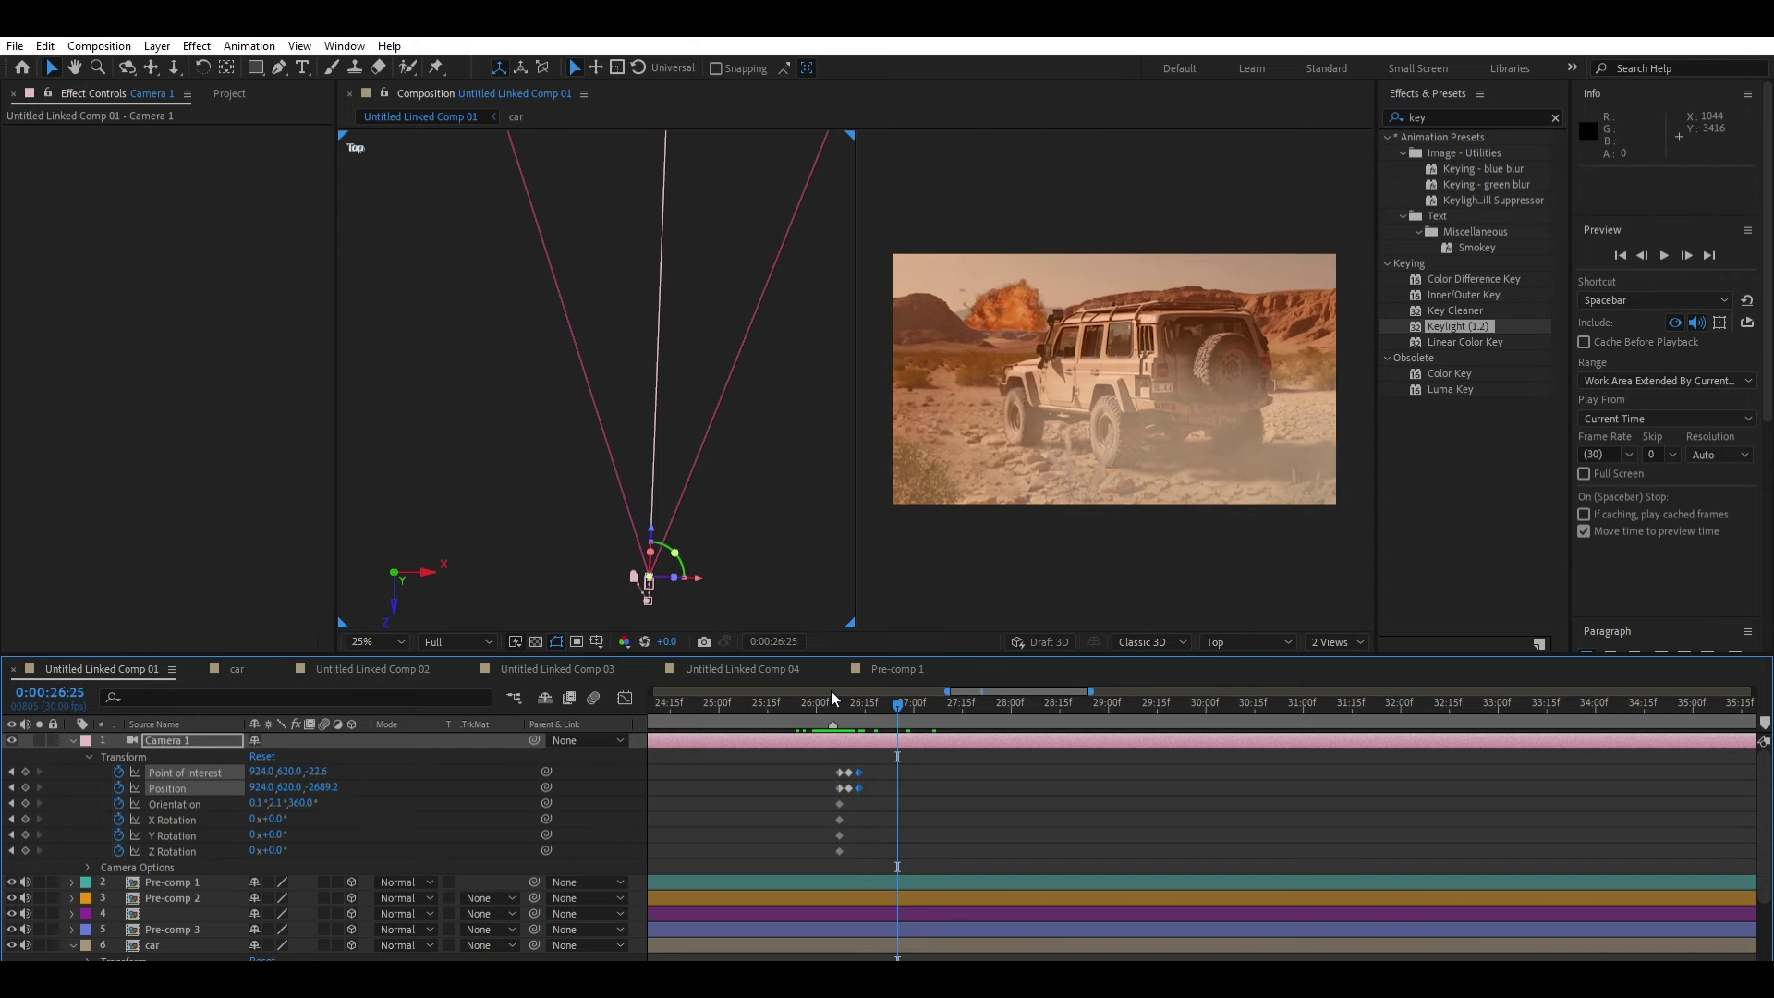
left_click(797, 702)
Step: Replay the shake, then copy the middle pair of Position/Point of Interest keyframes
key("space")
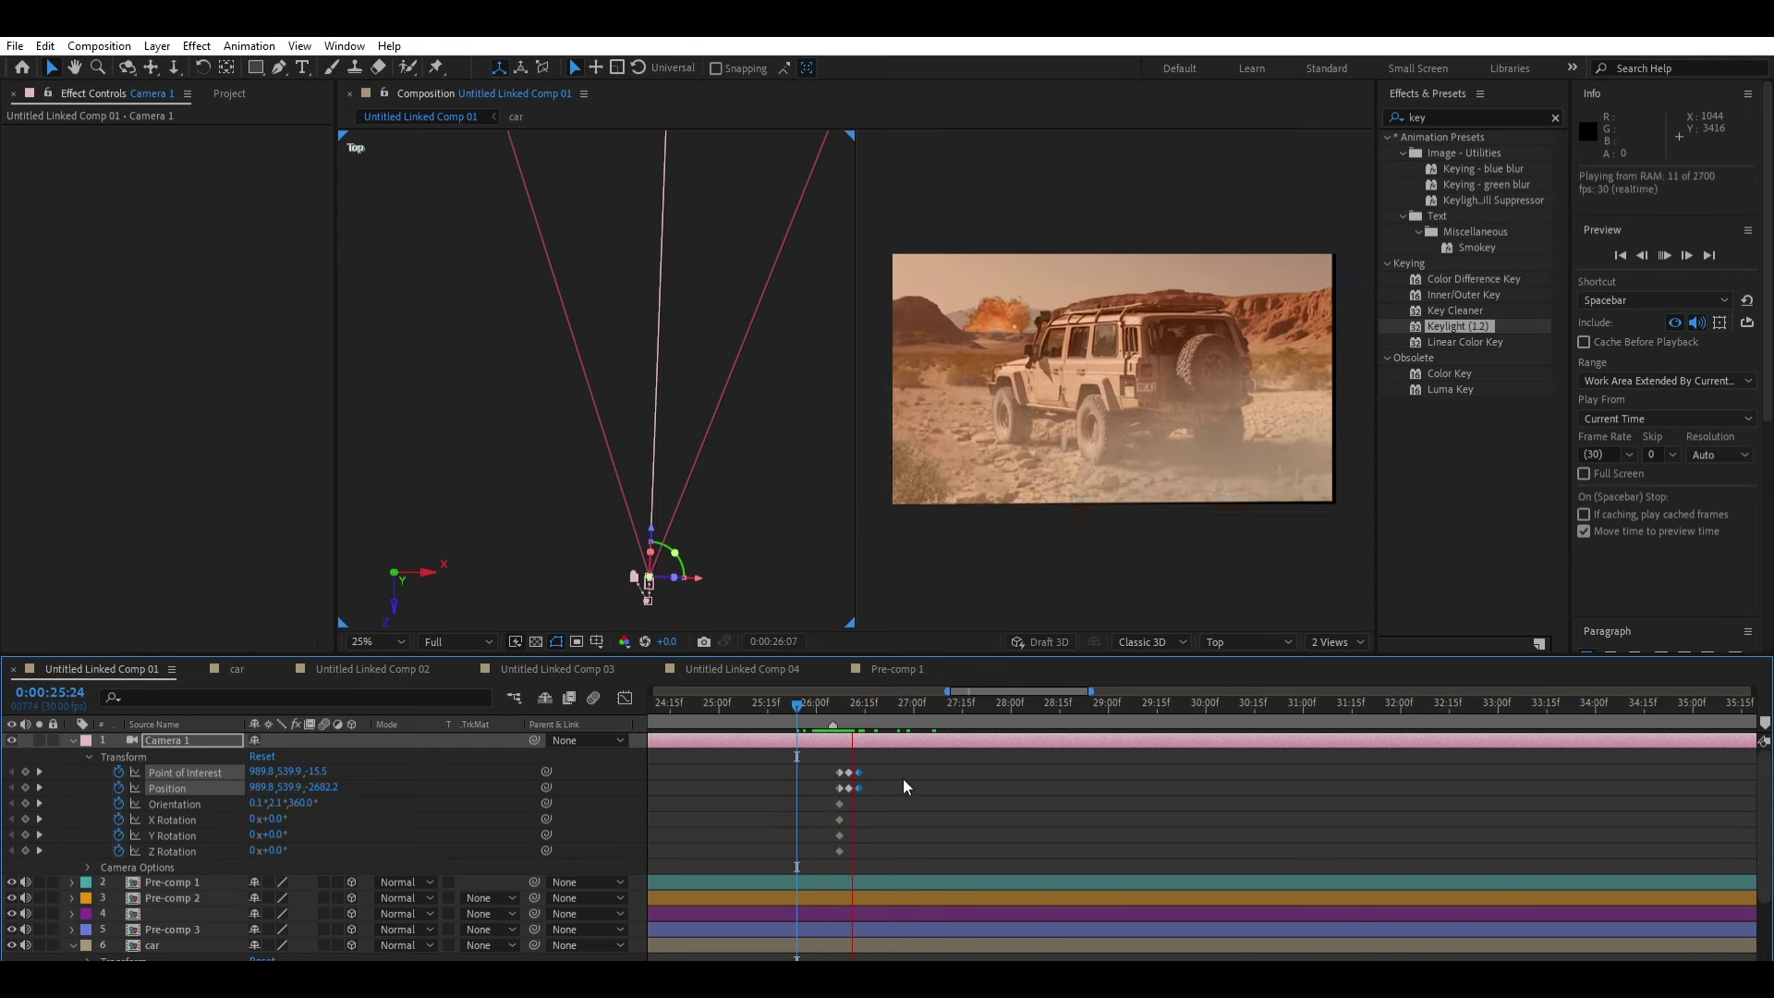
key("space")
scroll(855, 787, "up", 2)
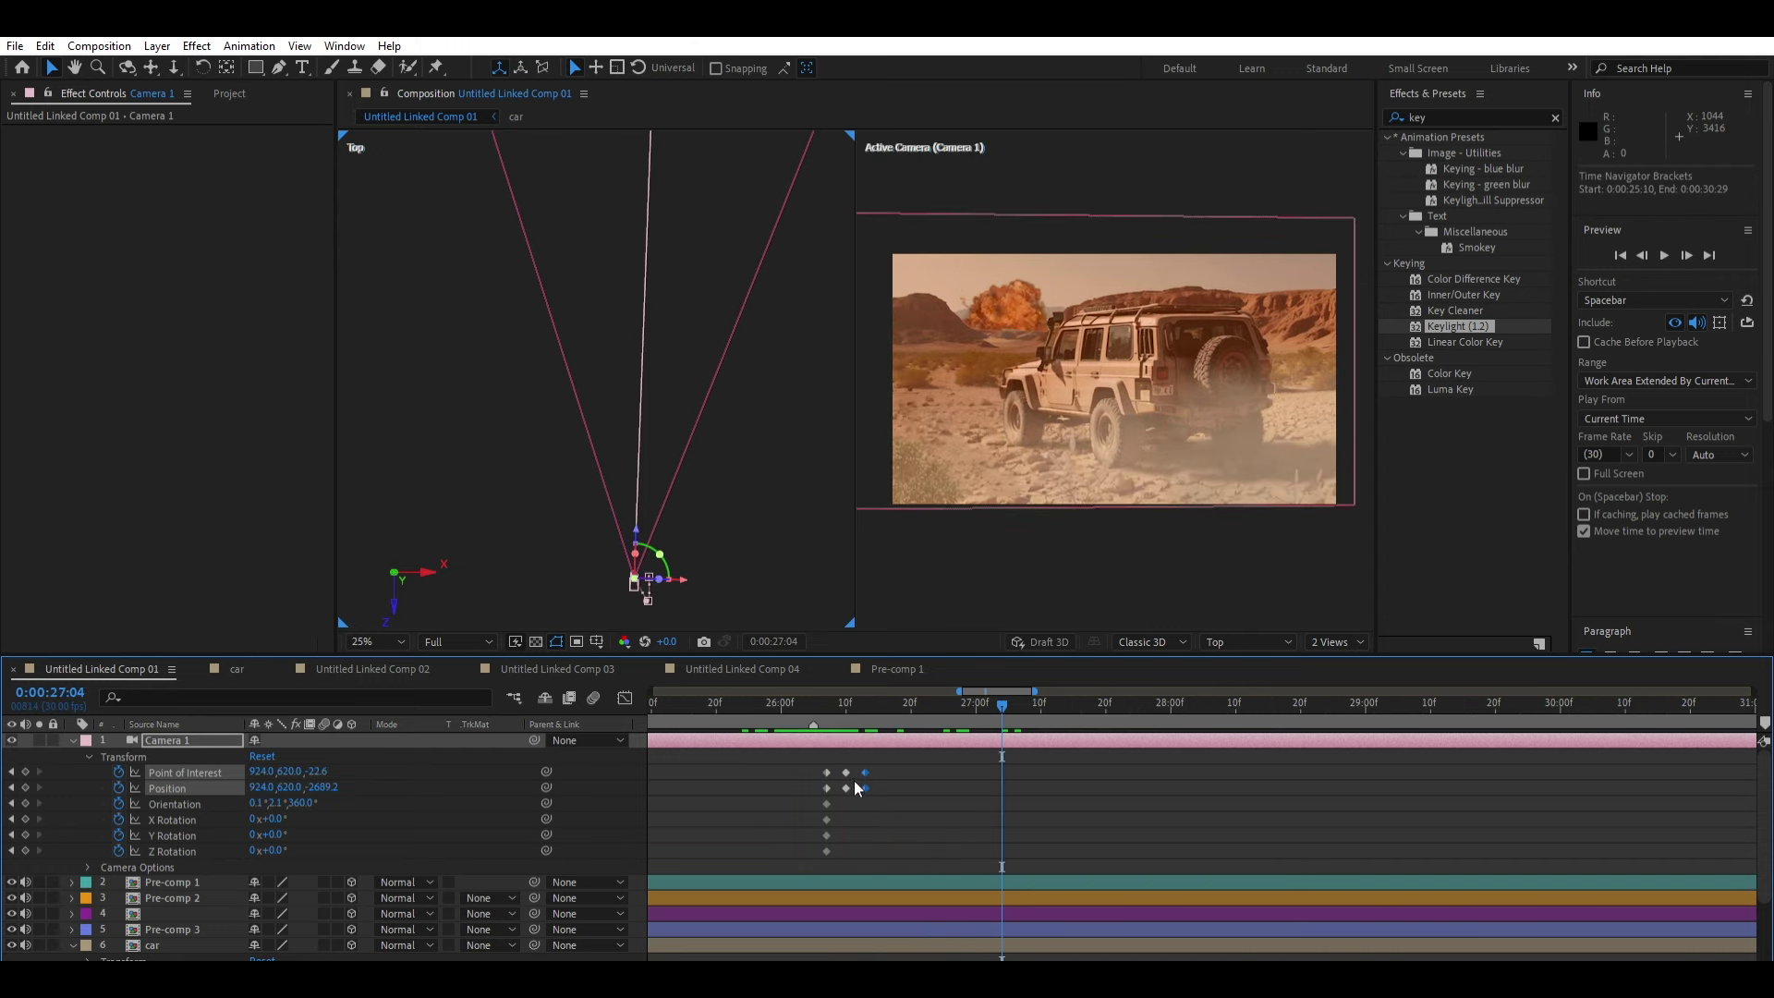
left_click_drag(887, 760, 836, 800)
key("ctrl+c")
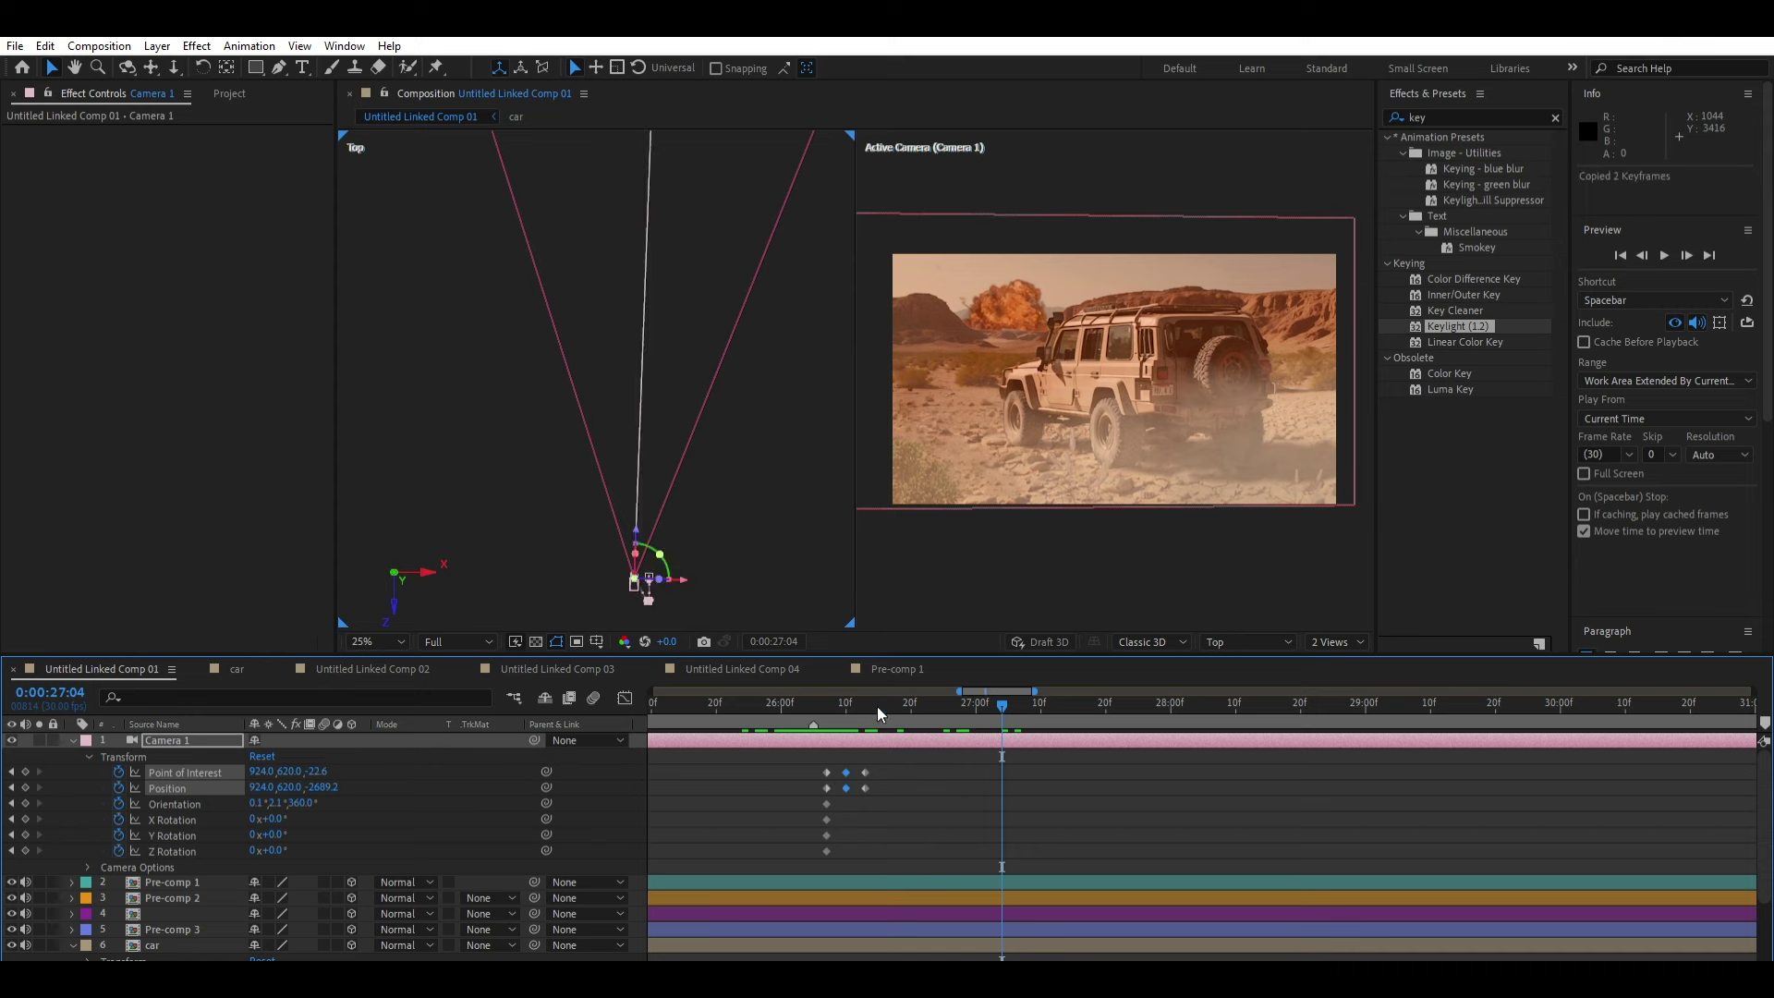
Step: Paste the shake keyframes at 26:16 and again at 26:20, nudging the last set to 26:22
left_click(884, 705)
key("ctrl+v")
left_click_drag(886, 745, 861, 793)
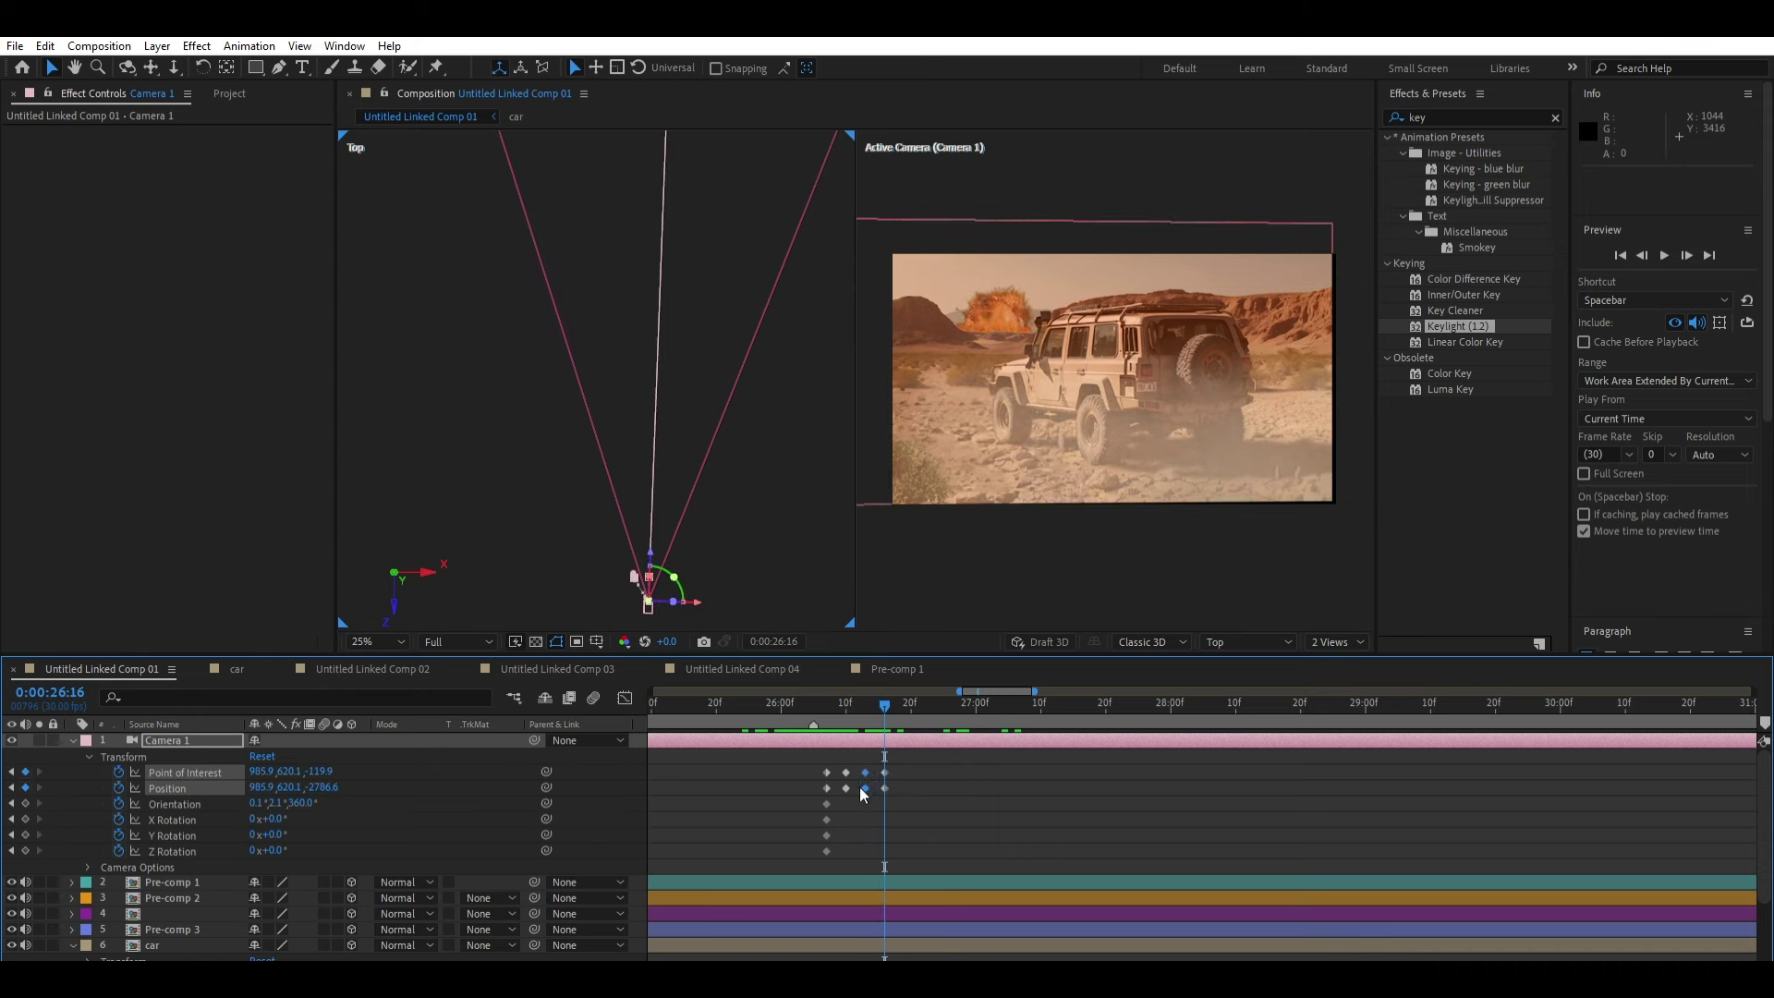
left_click(911, 699)
key("ctrl+v")
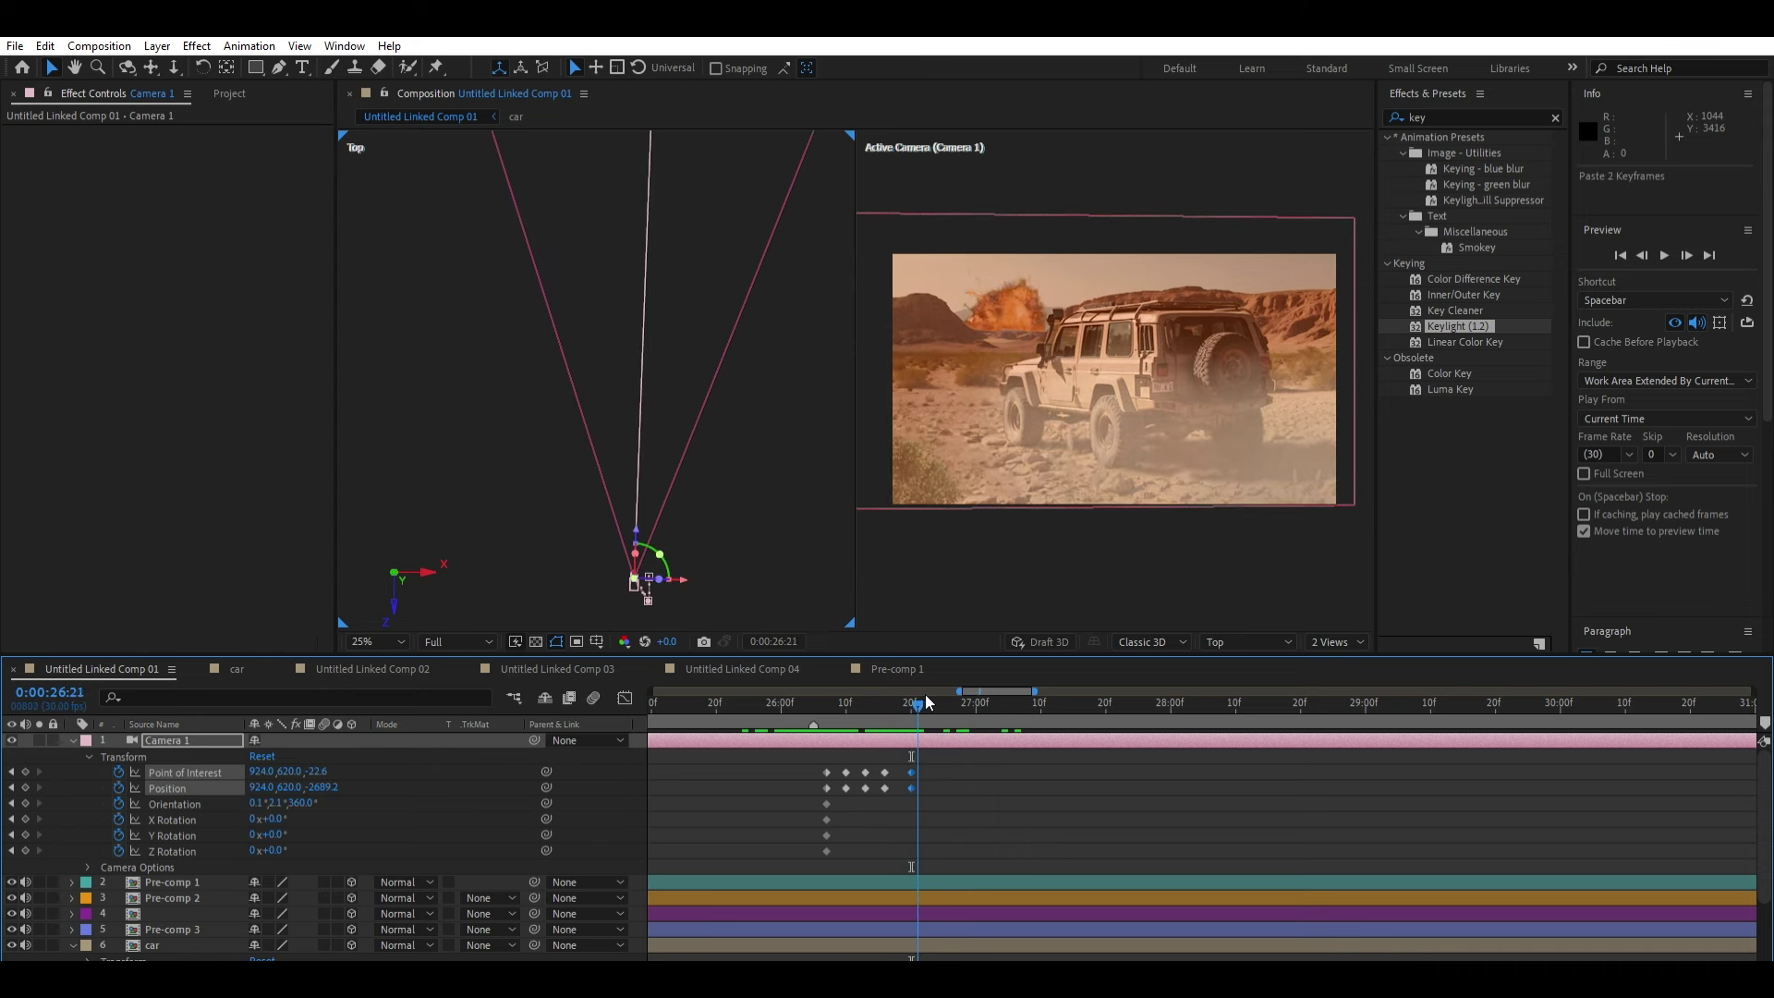
left_click(925, 702)
left_click(930, 702)
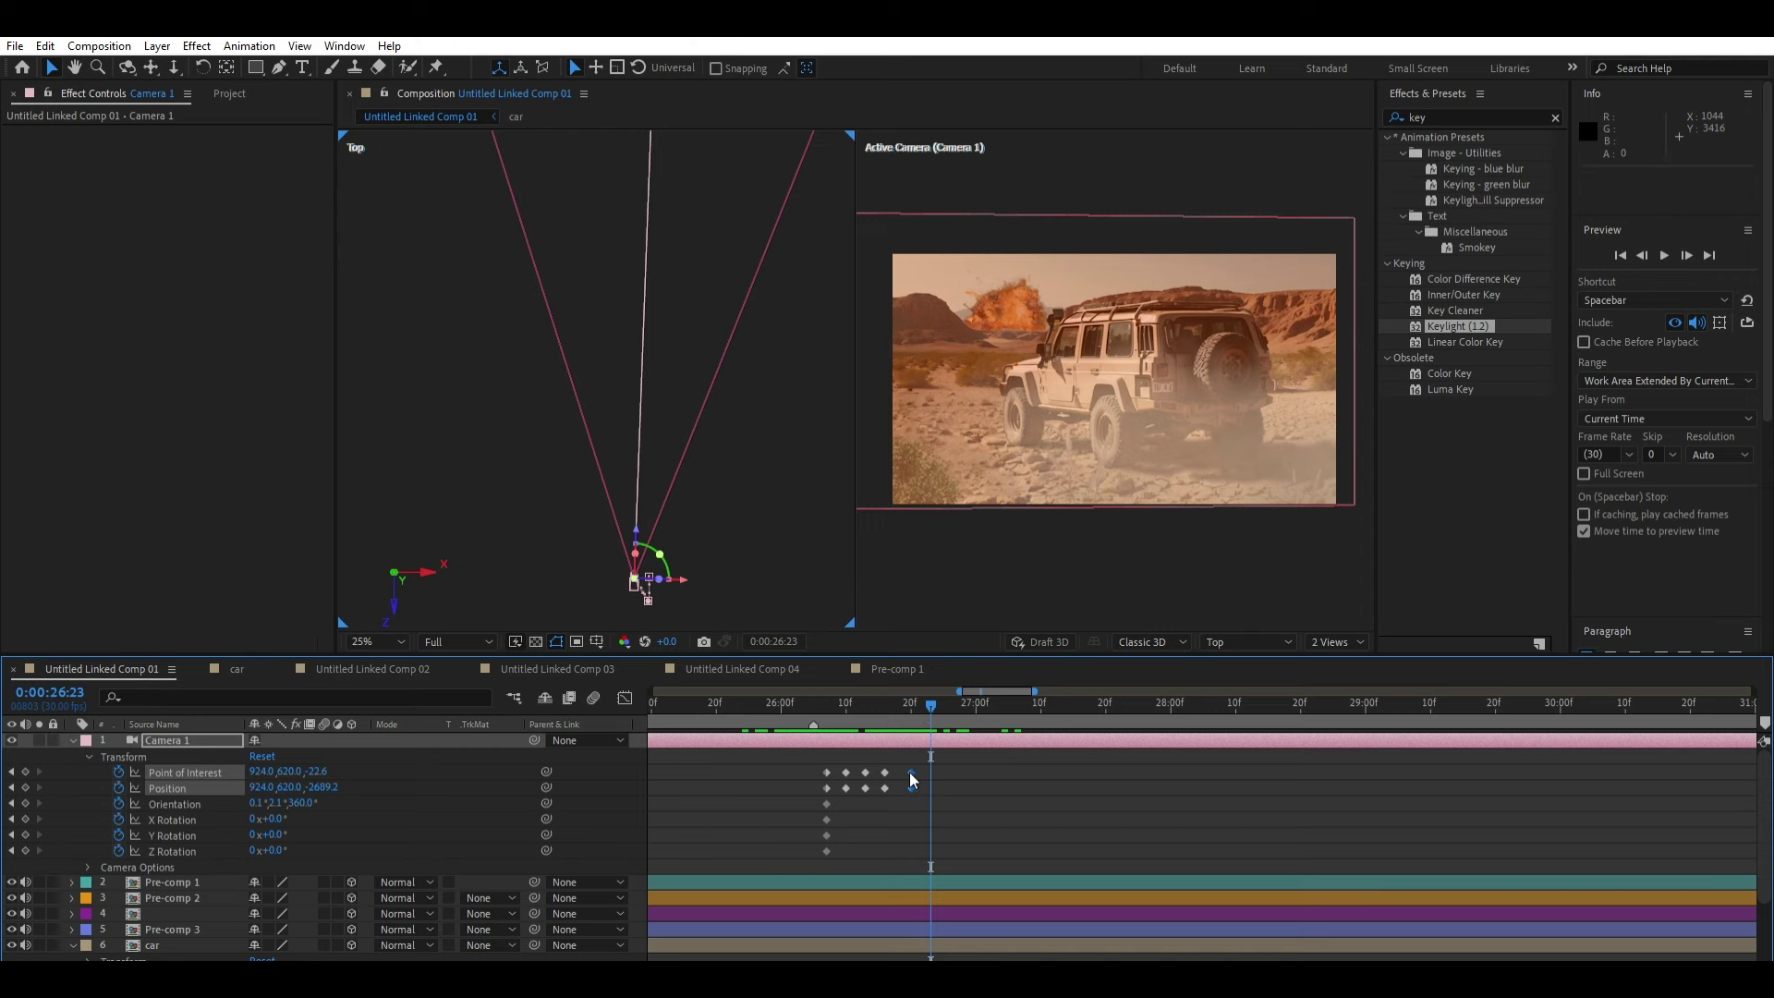
left_click_drag(910, 779, 902, 775)
left_click(925, 698)
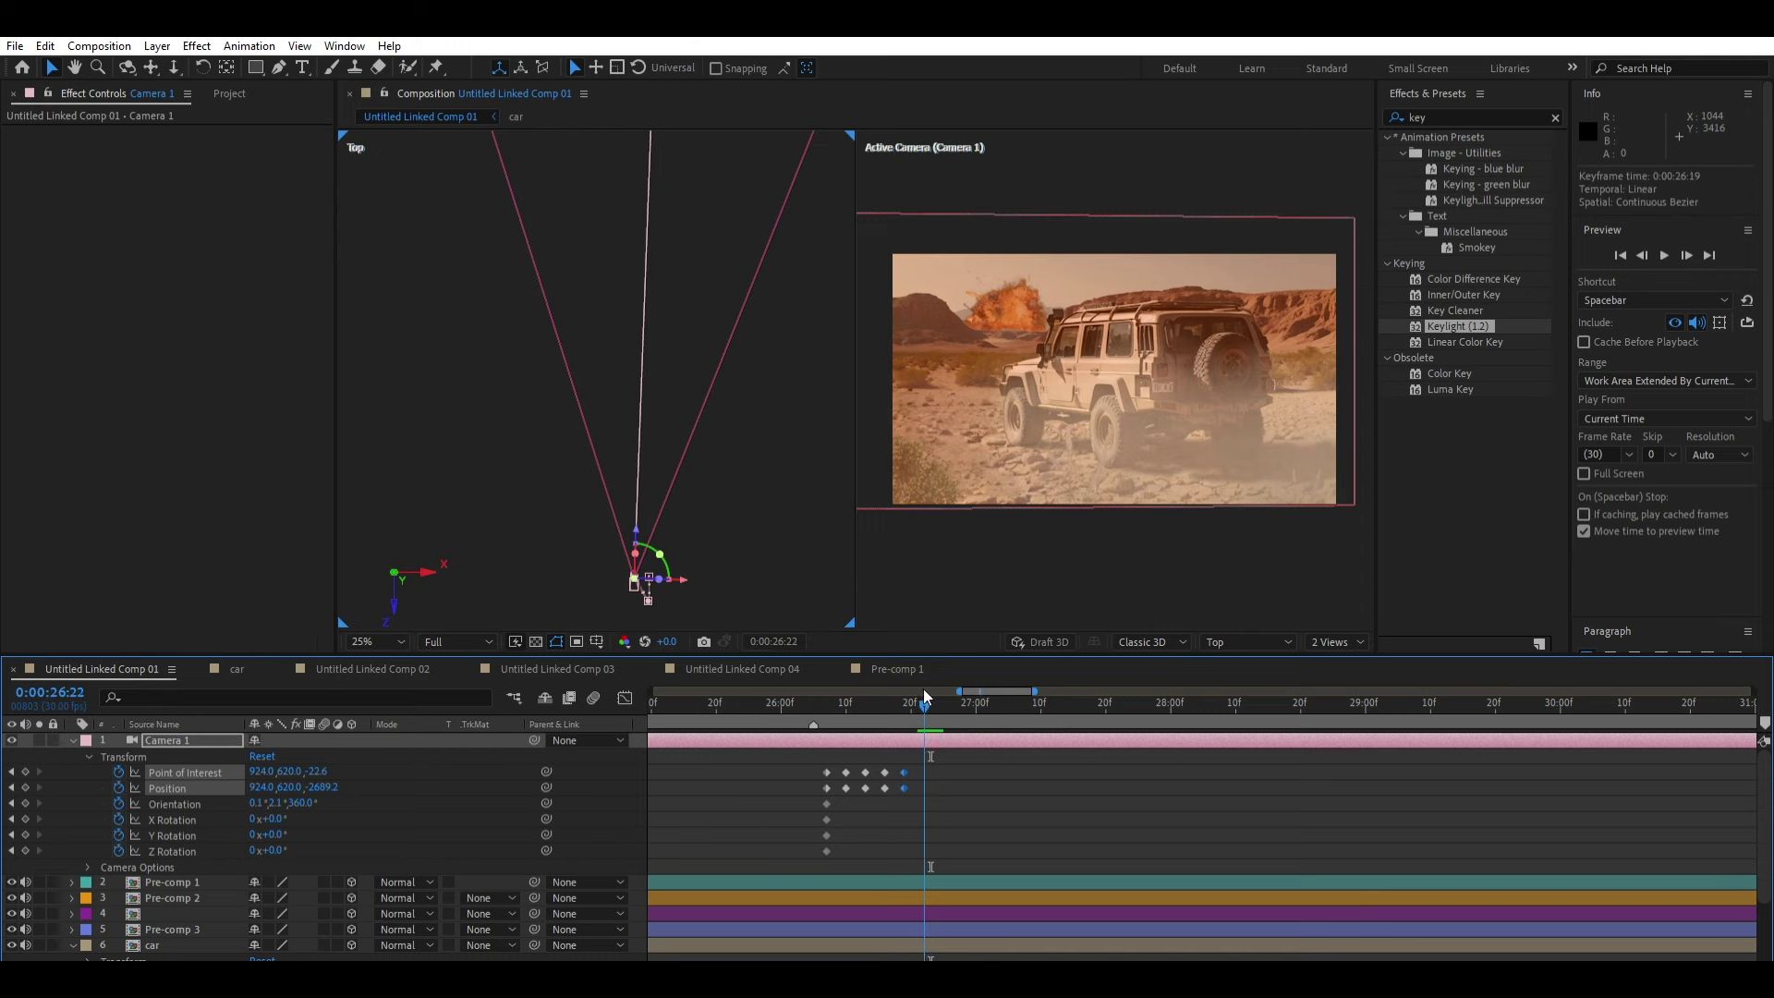
key("alt+Right")
key("alt+Right")
key("alt+Right")
Step: Shift all Camera 1 shake keyframes earlier to start around 0:00:26:03 and preview
key("space")
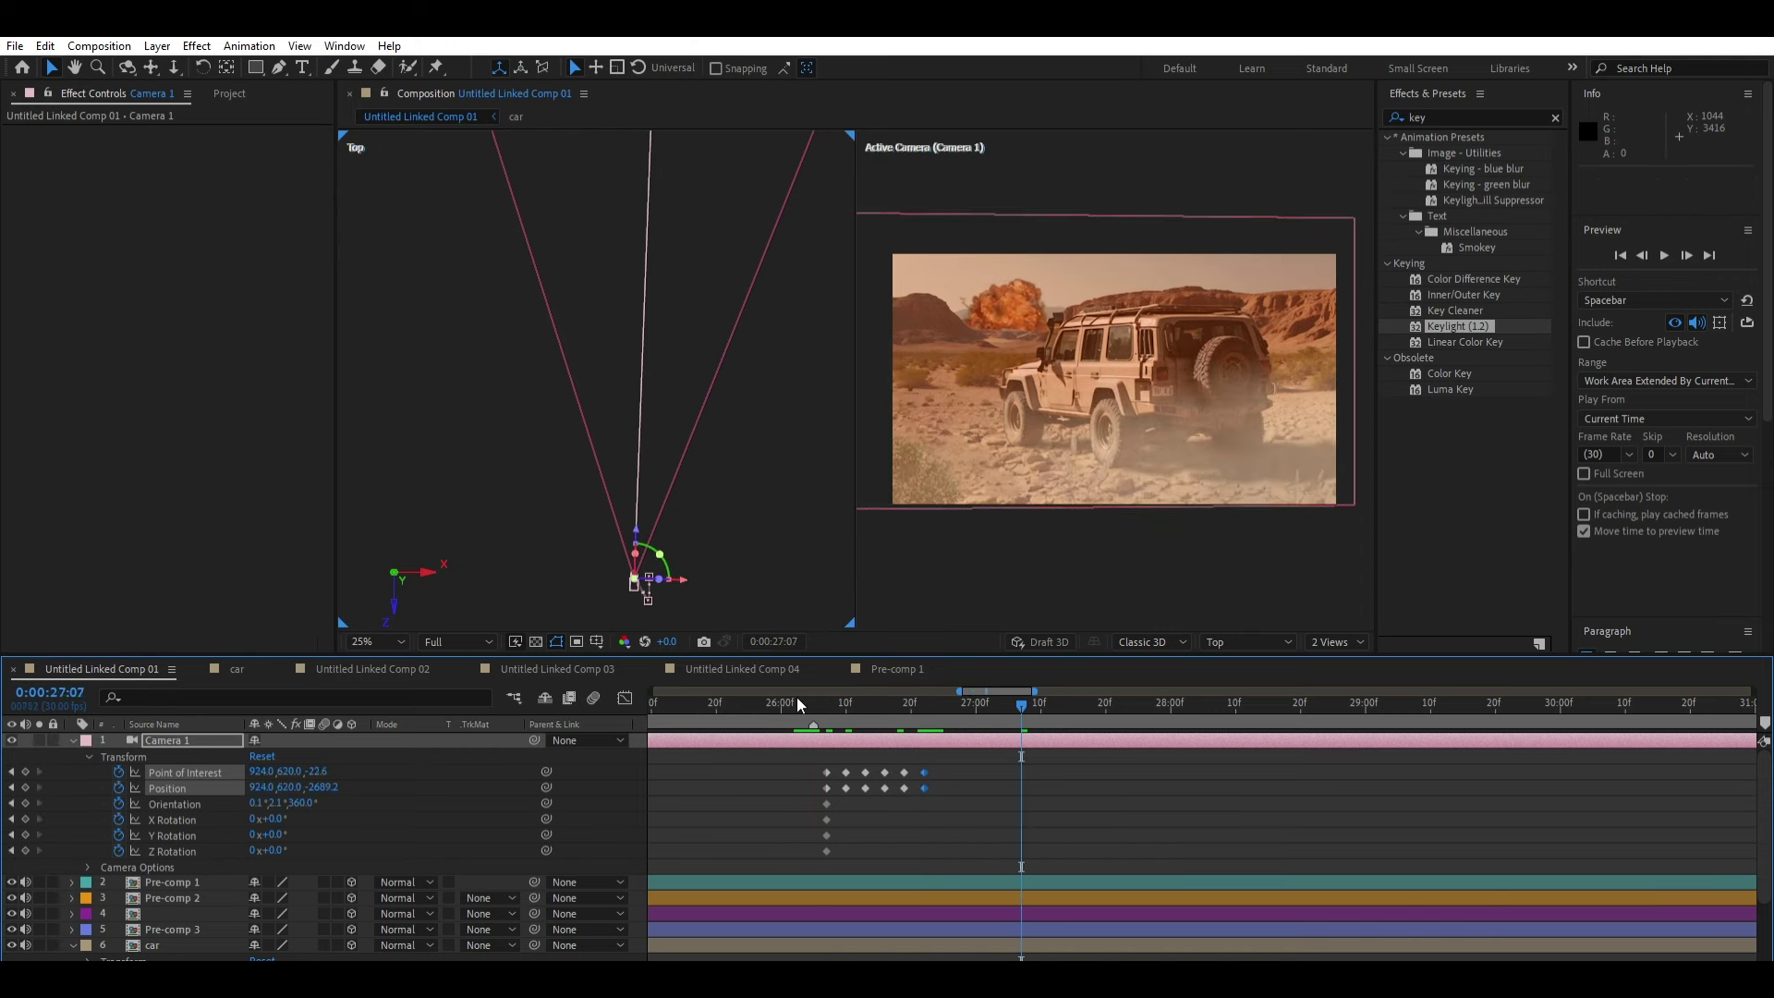
left_click(796, 697)
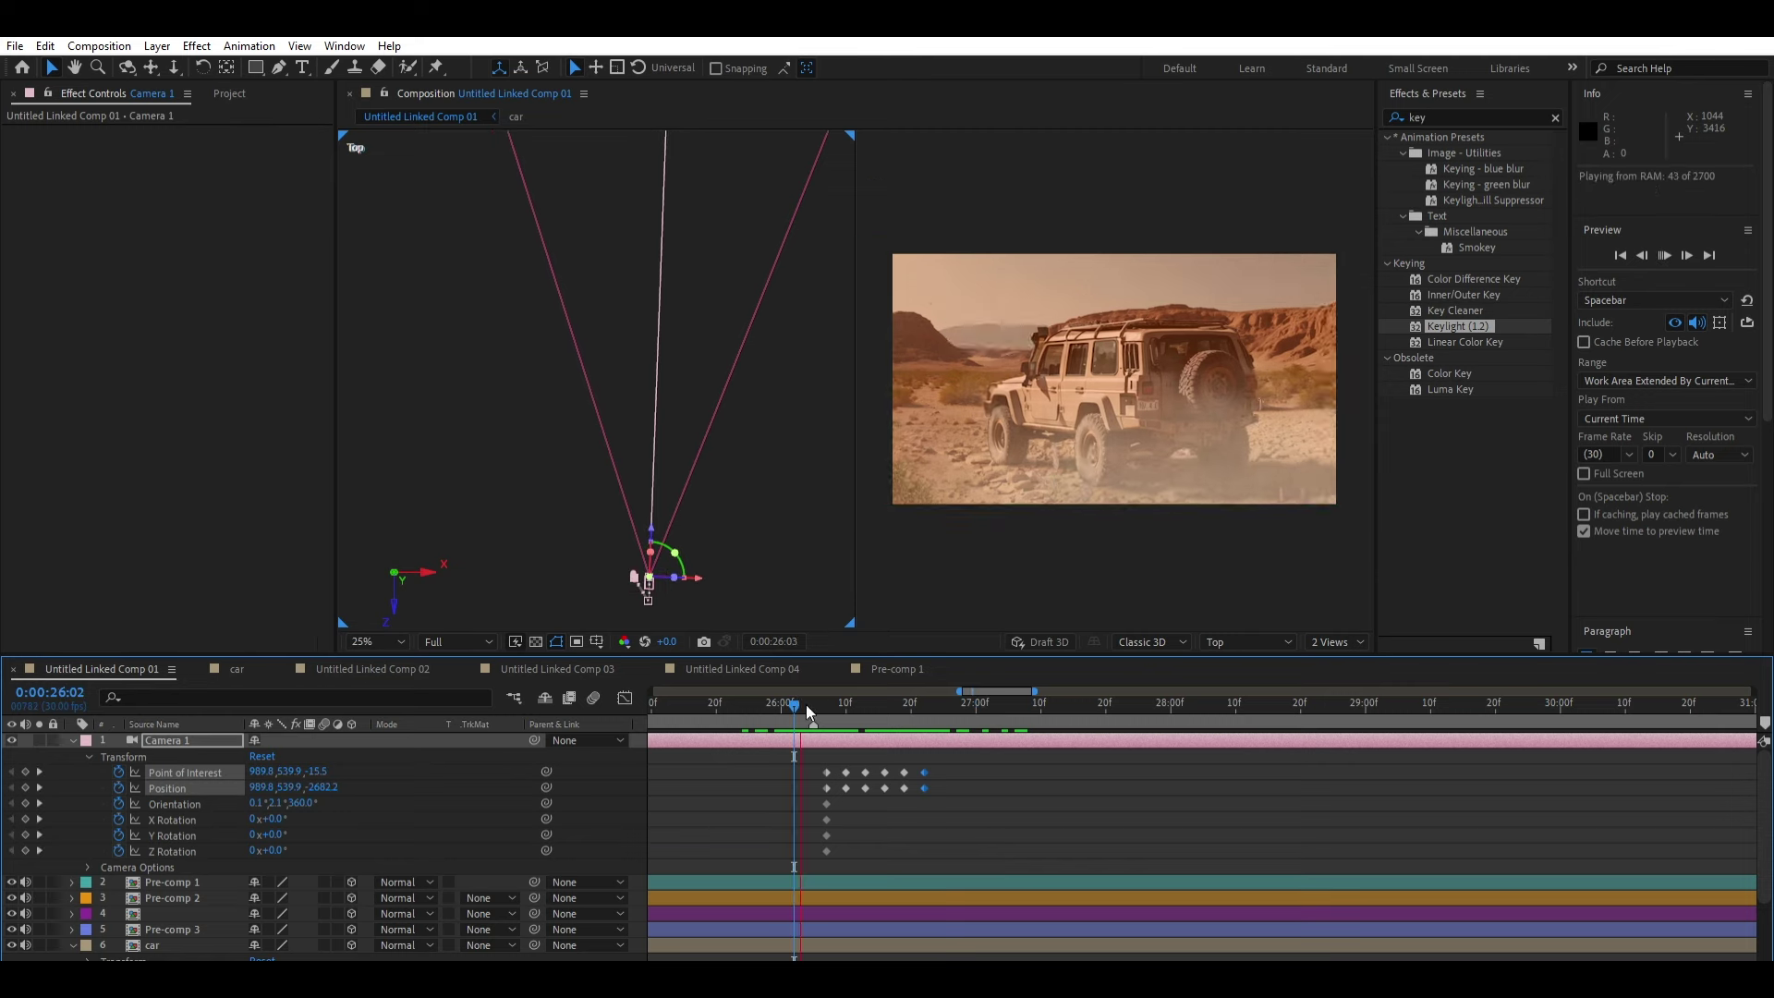
mouse_move(806, 704)
left_mouse_down()
mouse_move(780, 686)
mouse_move(800, 692)
left_mouse_up()
left_click_drag(949, 760, 791, 871)
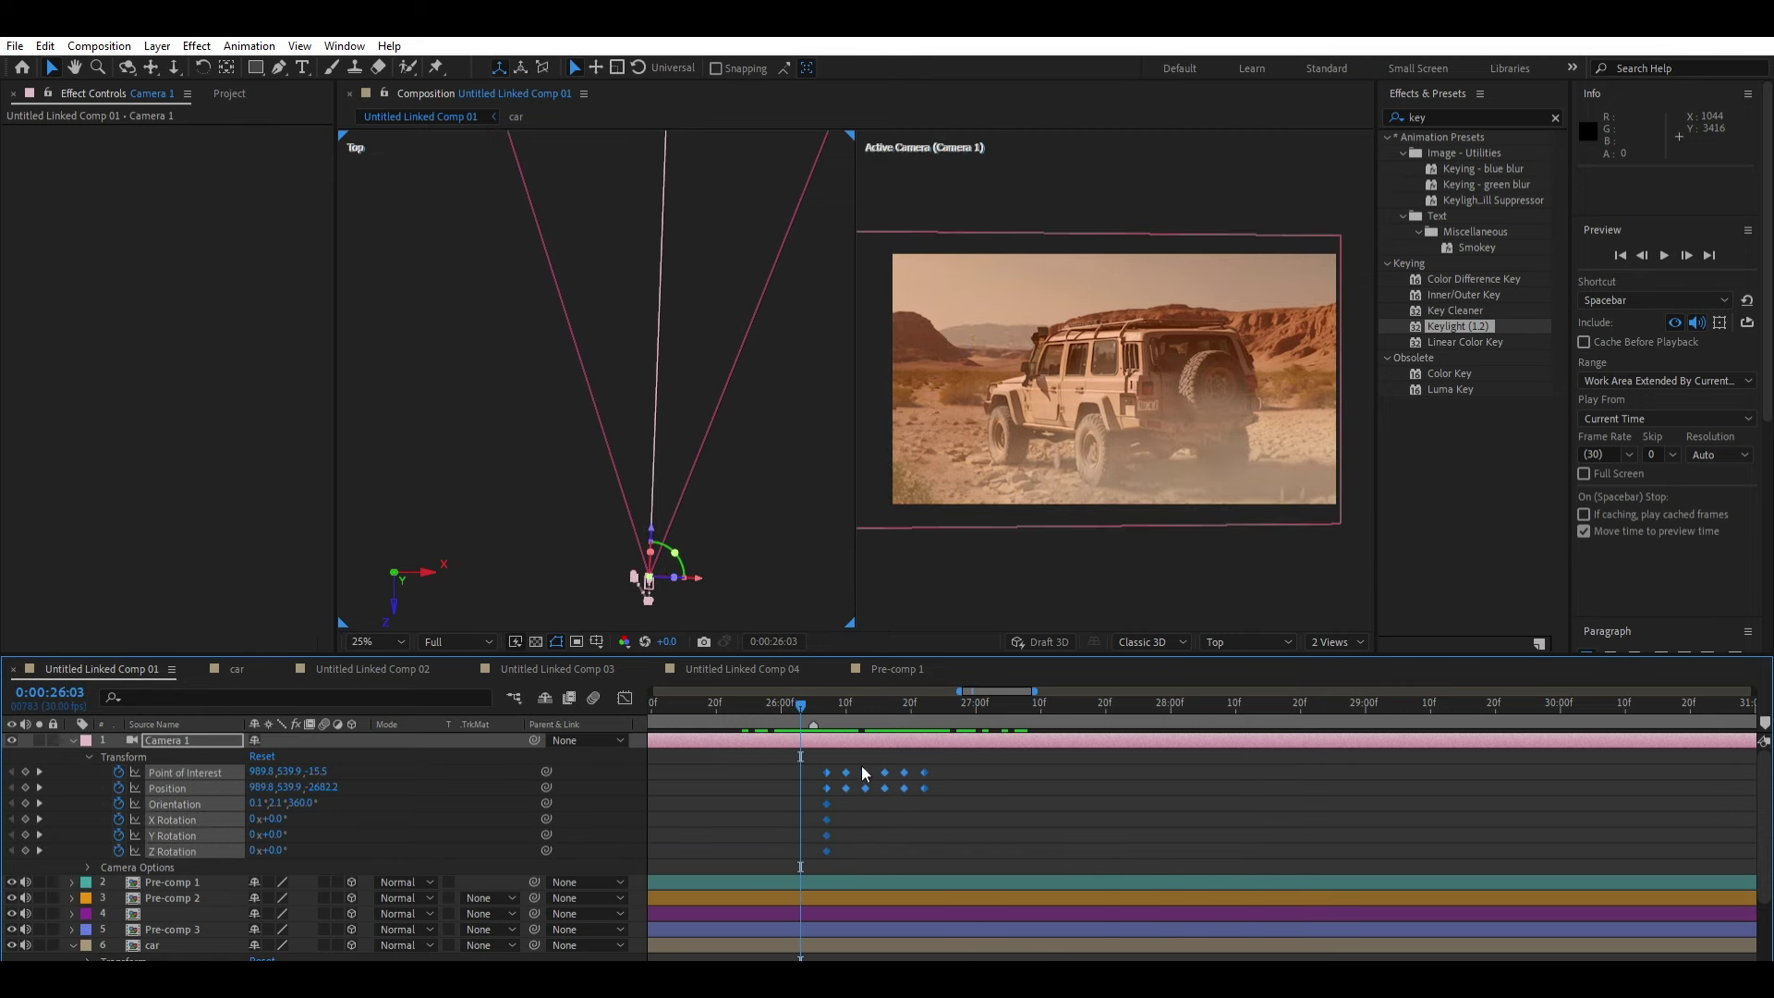
left_click_drag(865, 773, 848, 780)
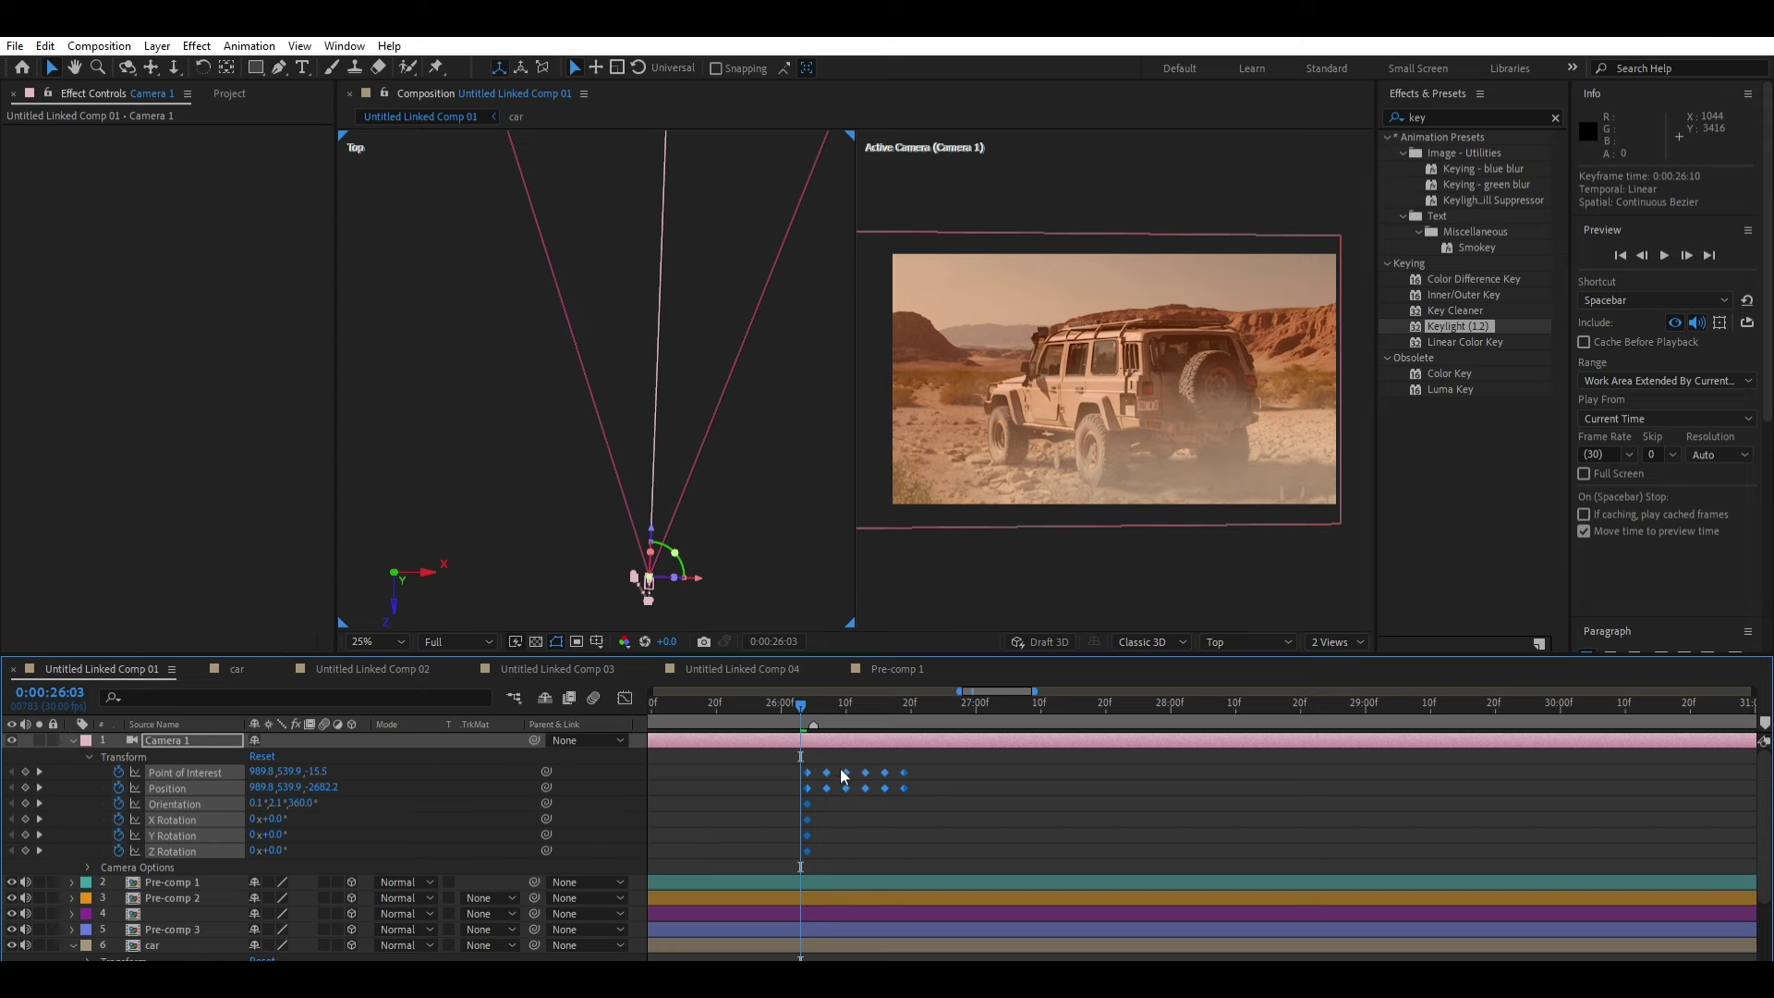
left_click_drag(848, 775, 814, 784)
key("space")
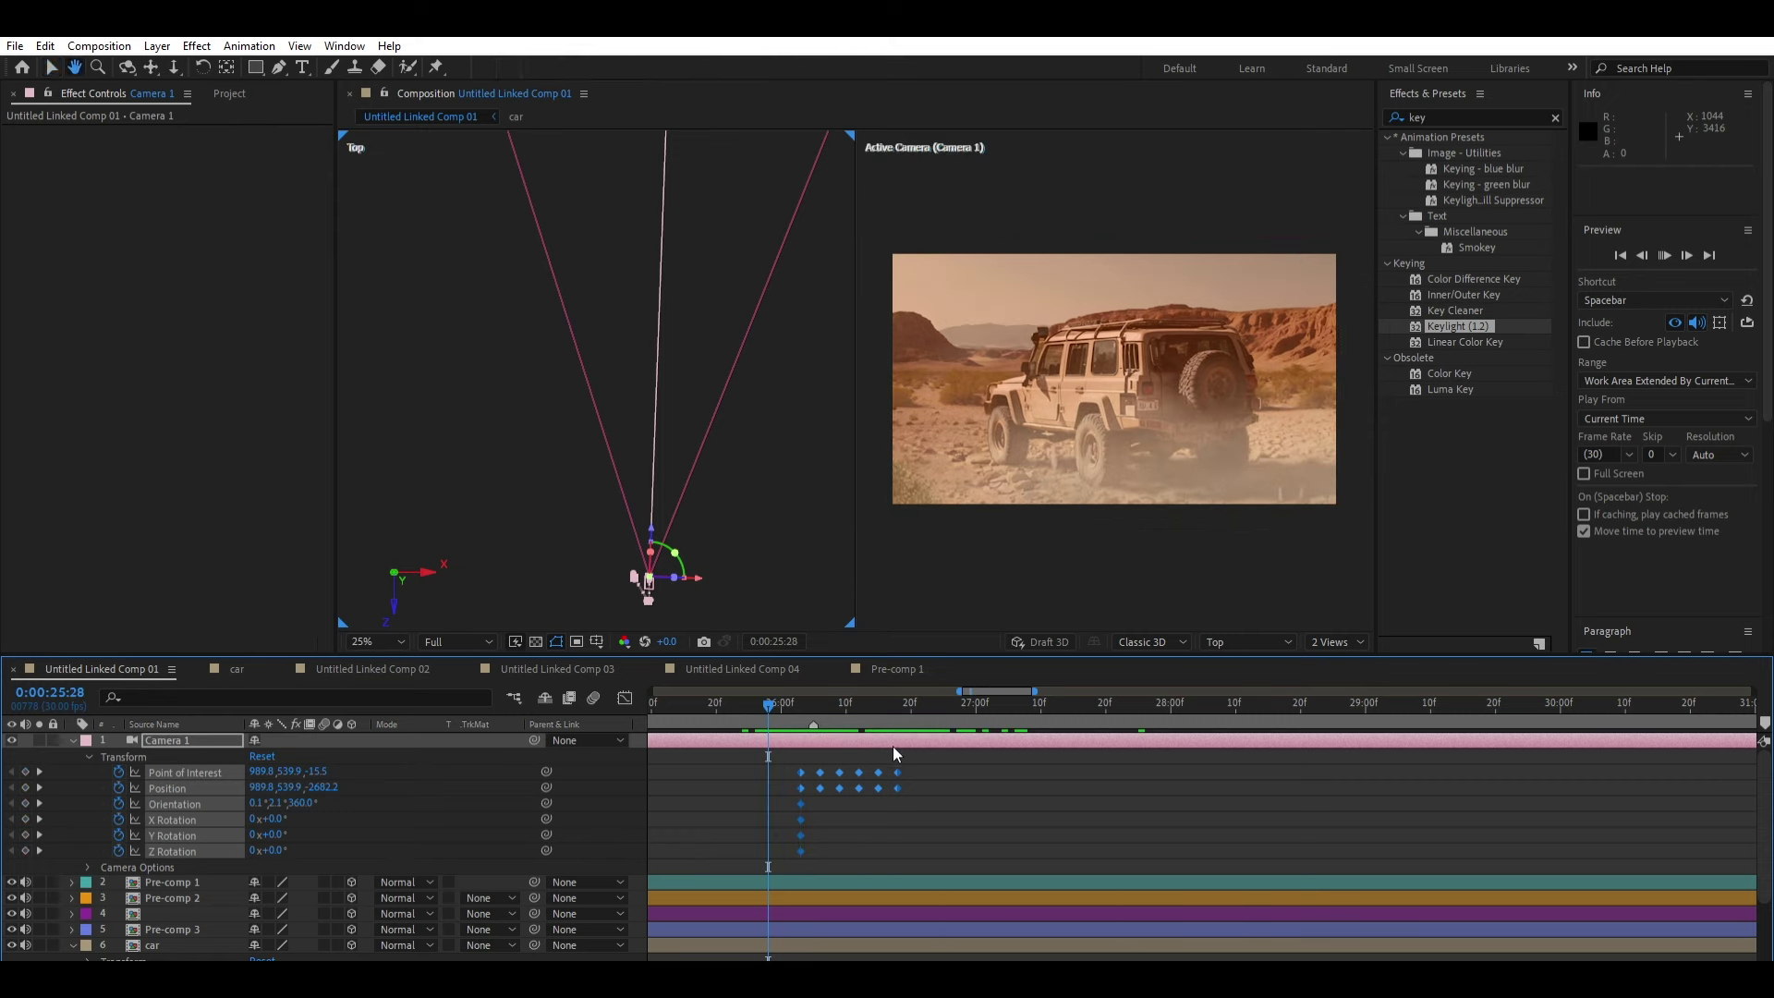
Step: Switch the viewer to a 1 View layout showing only the active camera
left_click(1335, 641)
left_click(1330, 660)
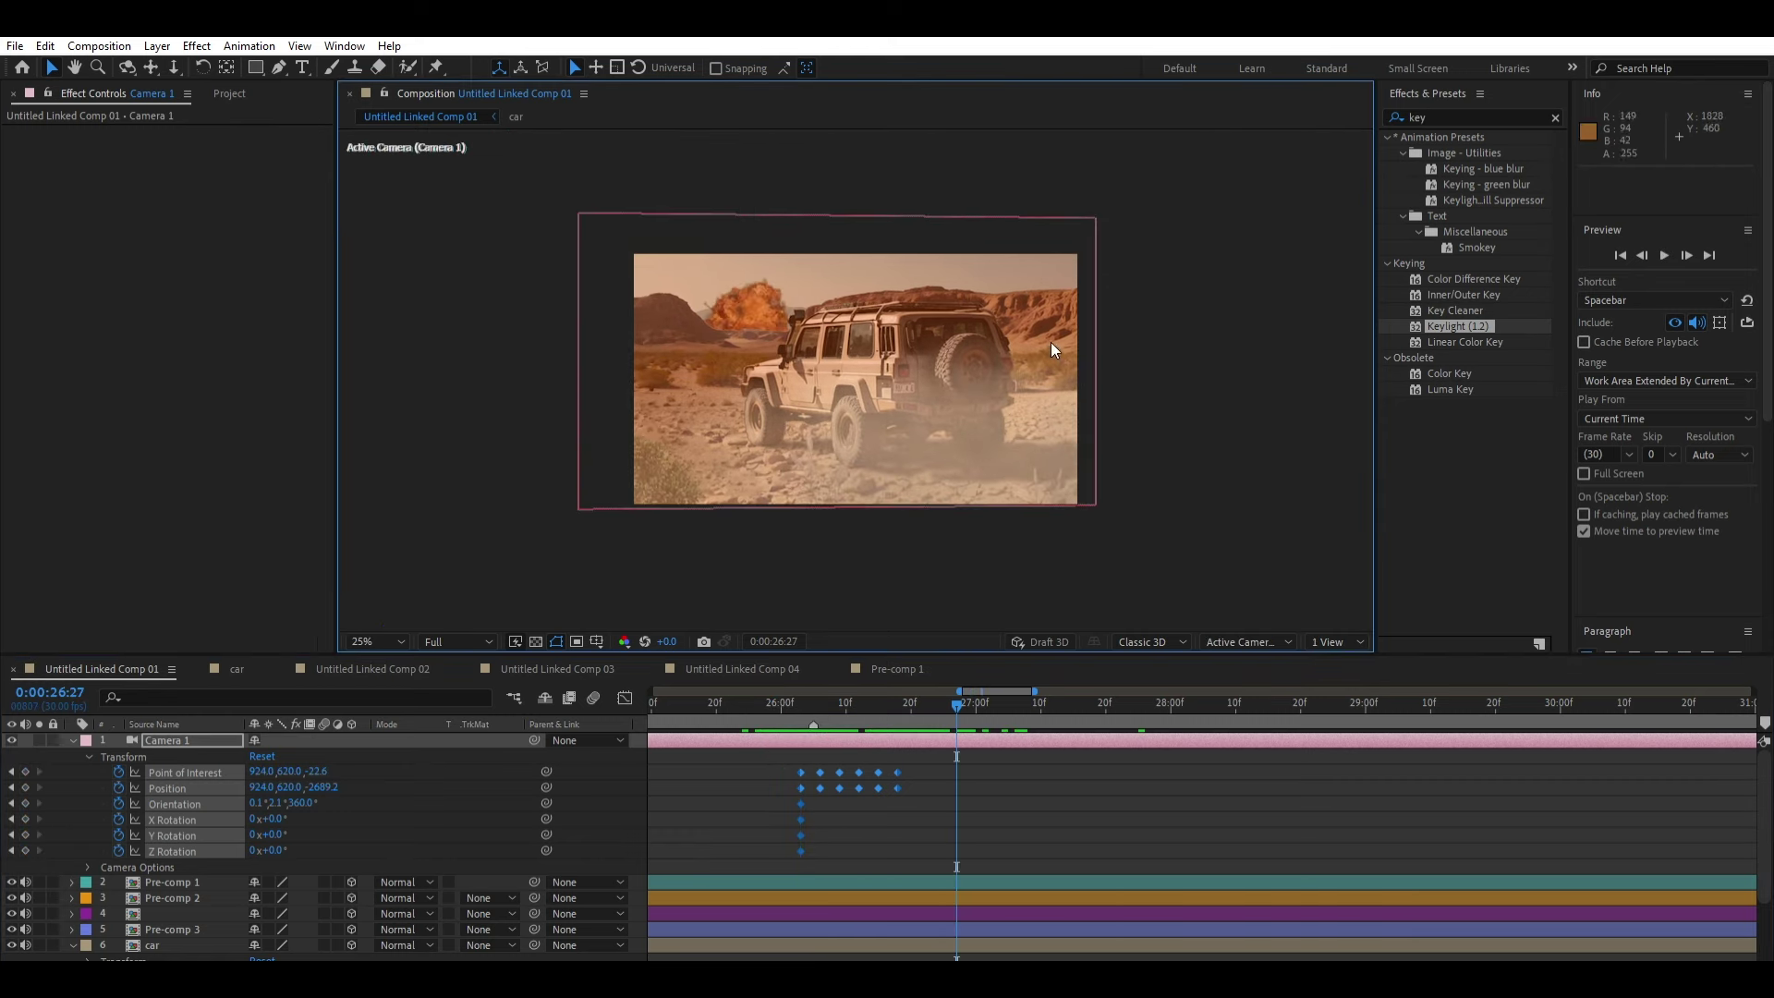
left_click(1223, 133)
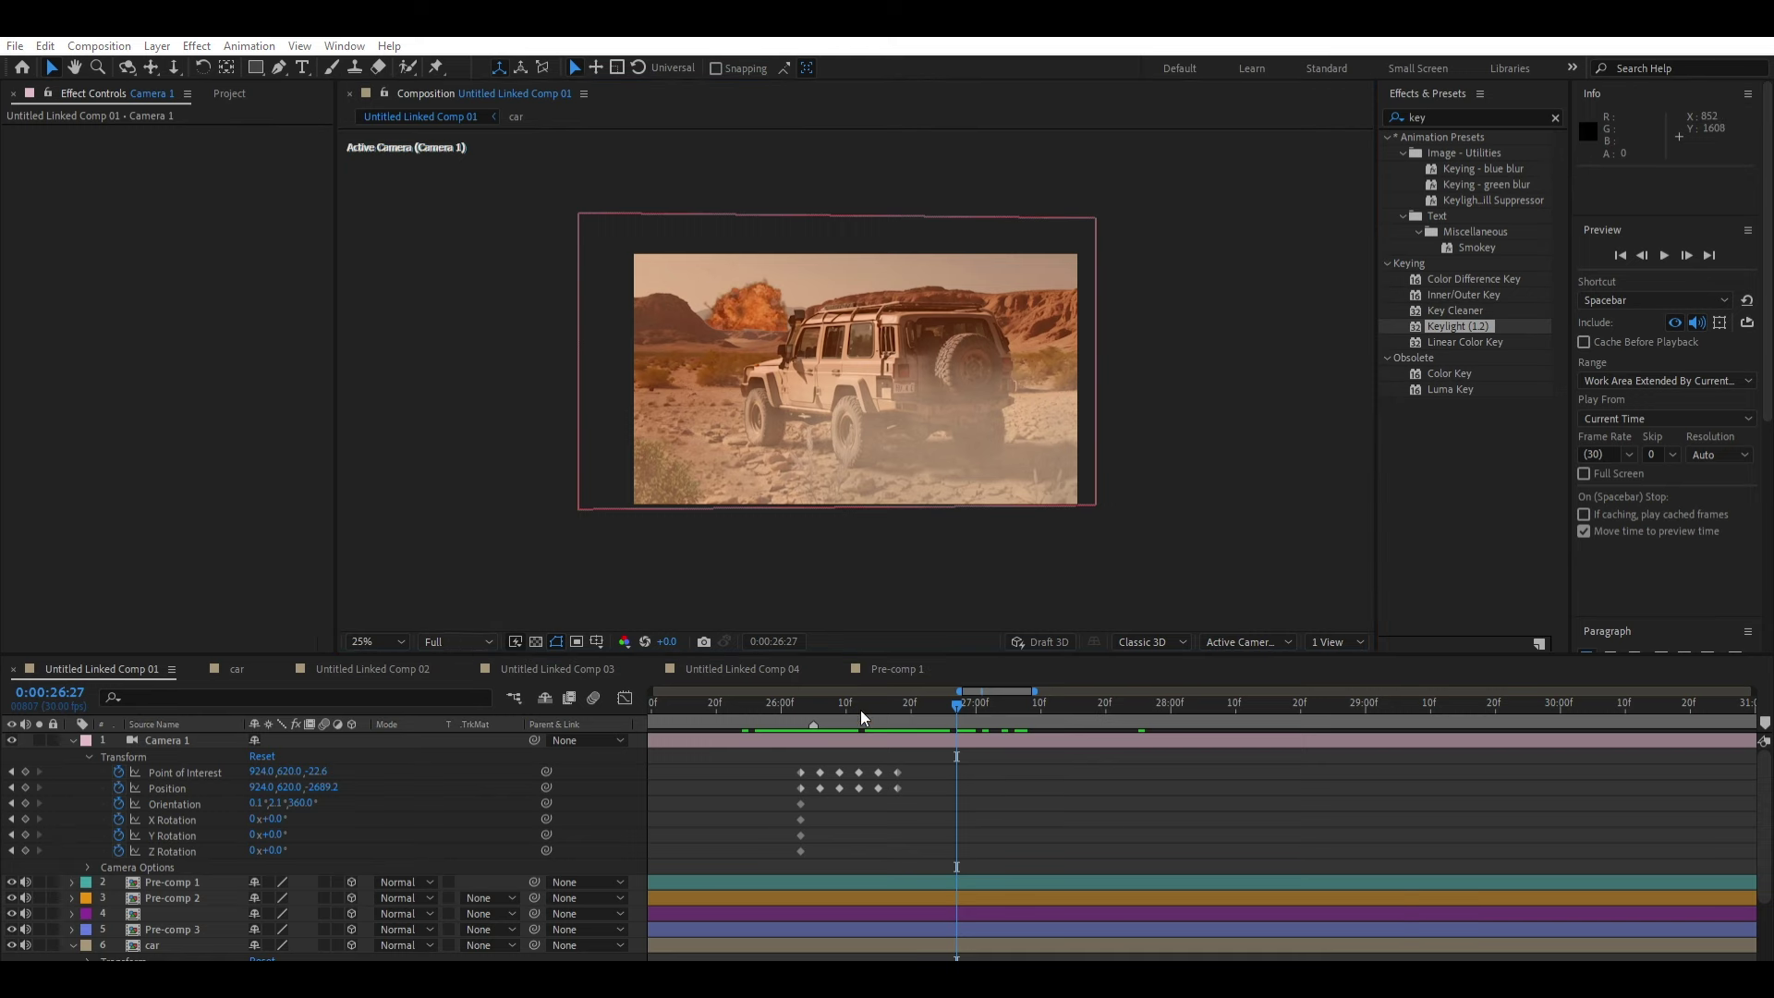
Step: Delete the final pair of shake keyframes, leaving four, and preview from 25:28
left_click_drag(862, 716, 1002, 716)
left_click_drag(918, 756, 880, 816)
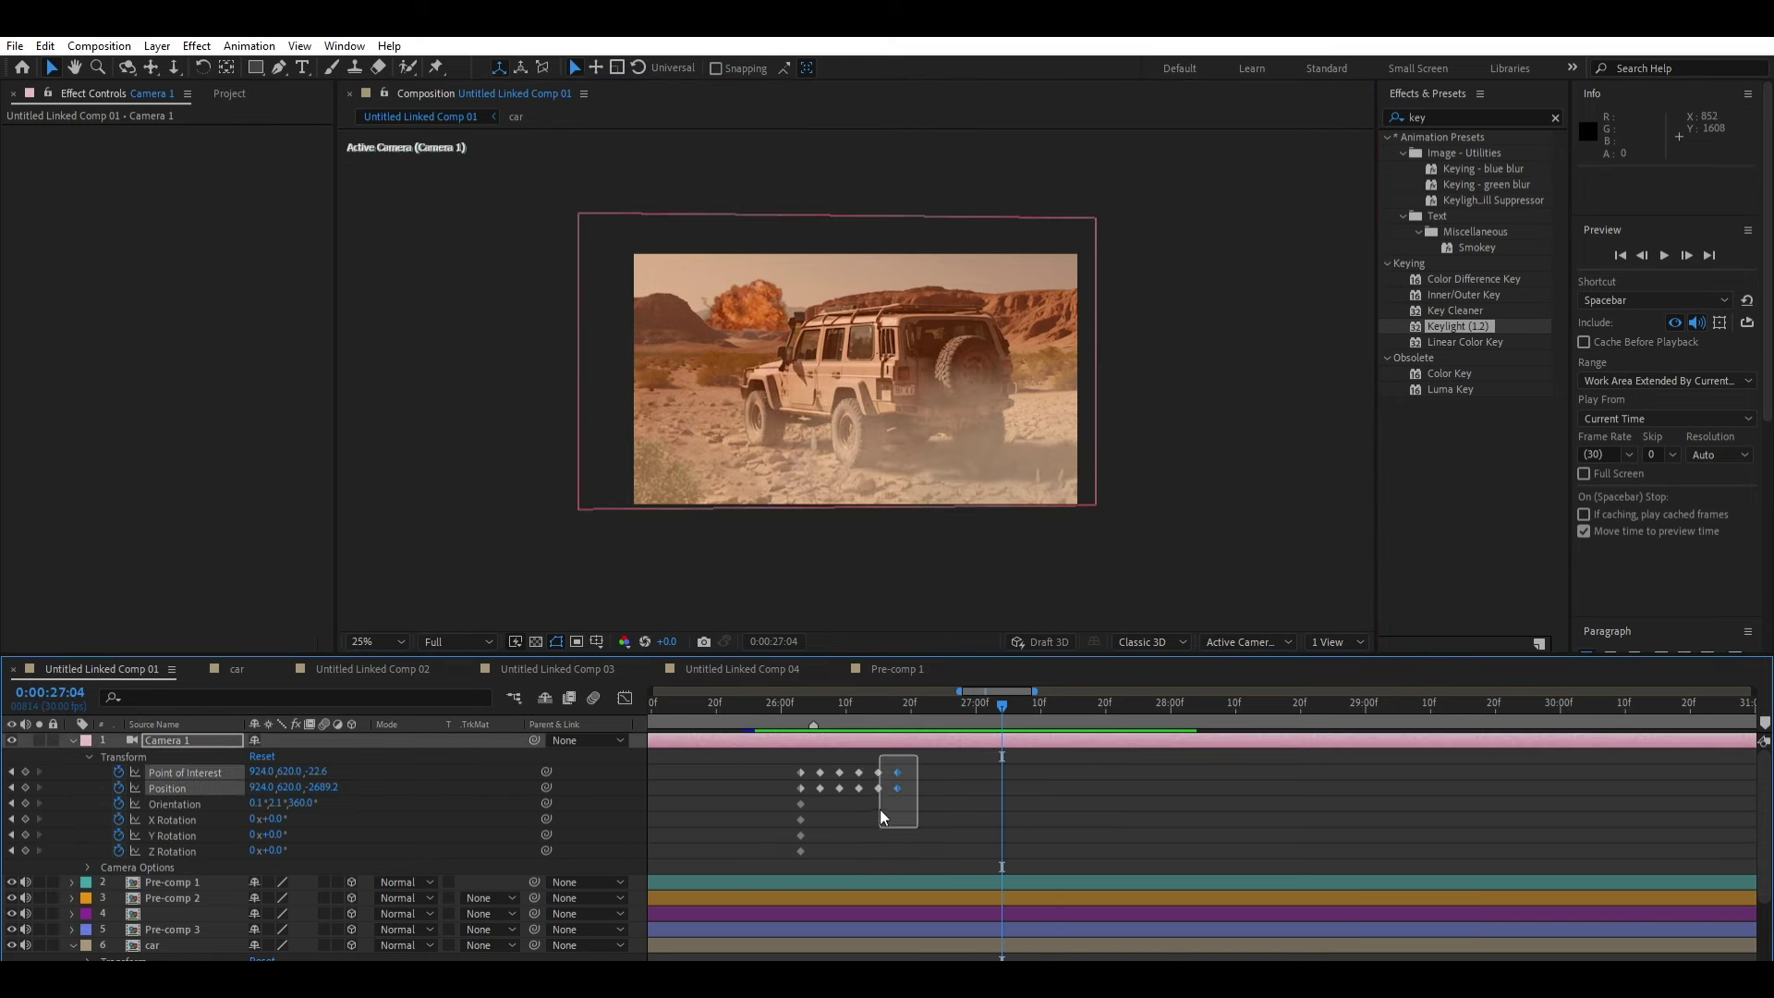
key("Delete")
left_click_drag(754, 695, 767, 689)
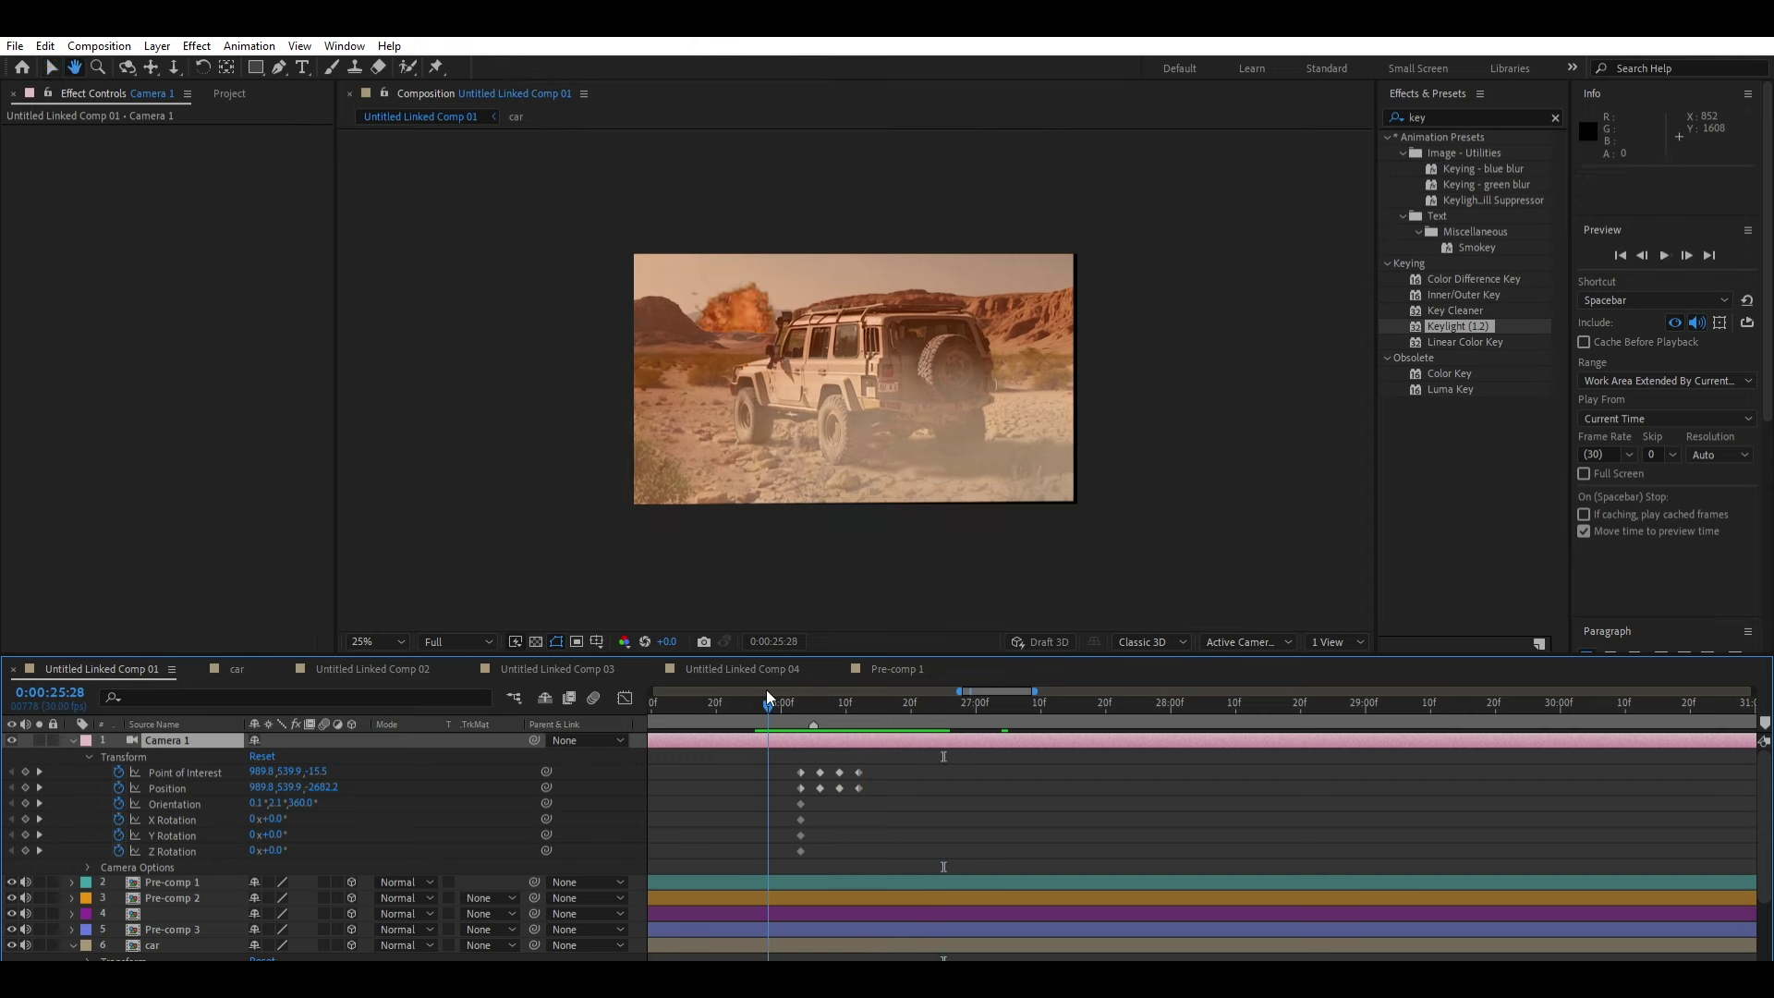
key("space")
key("space")
key("v")
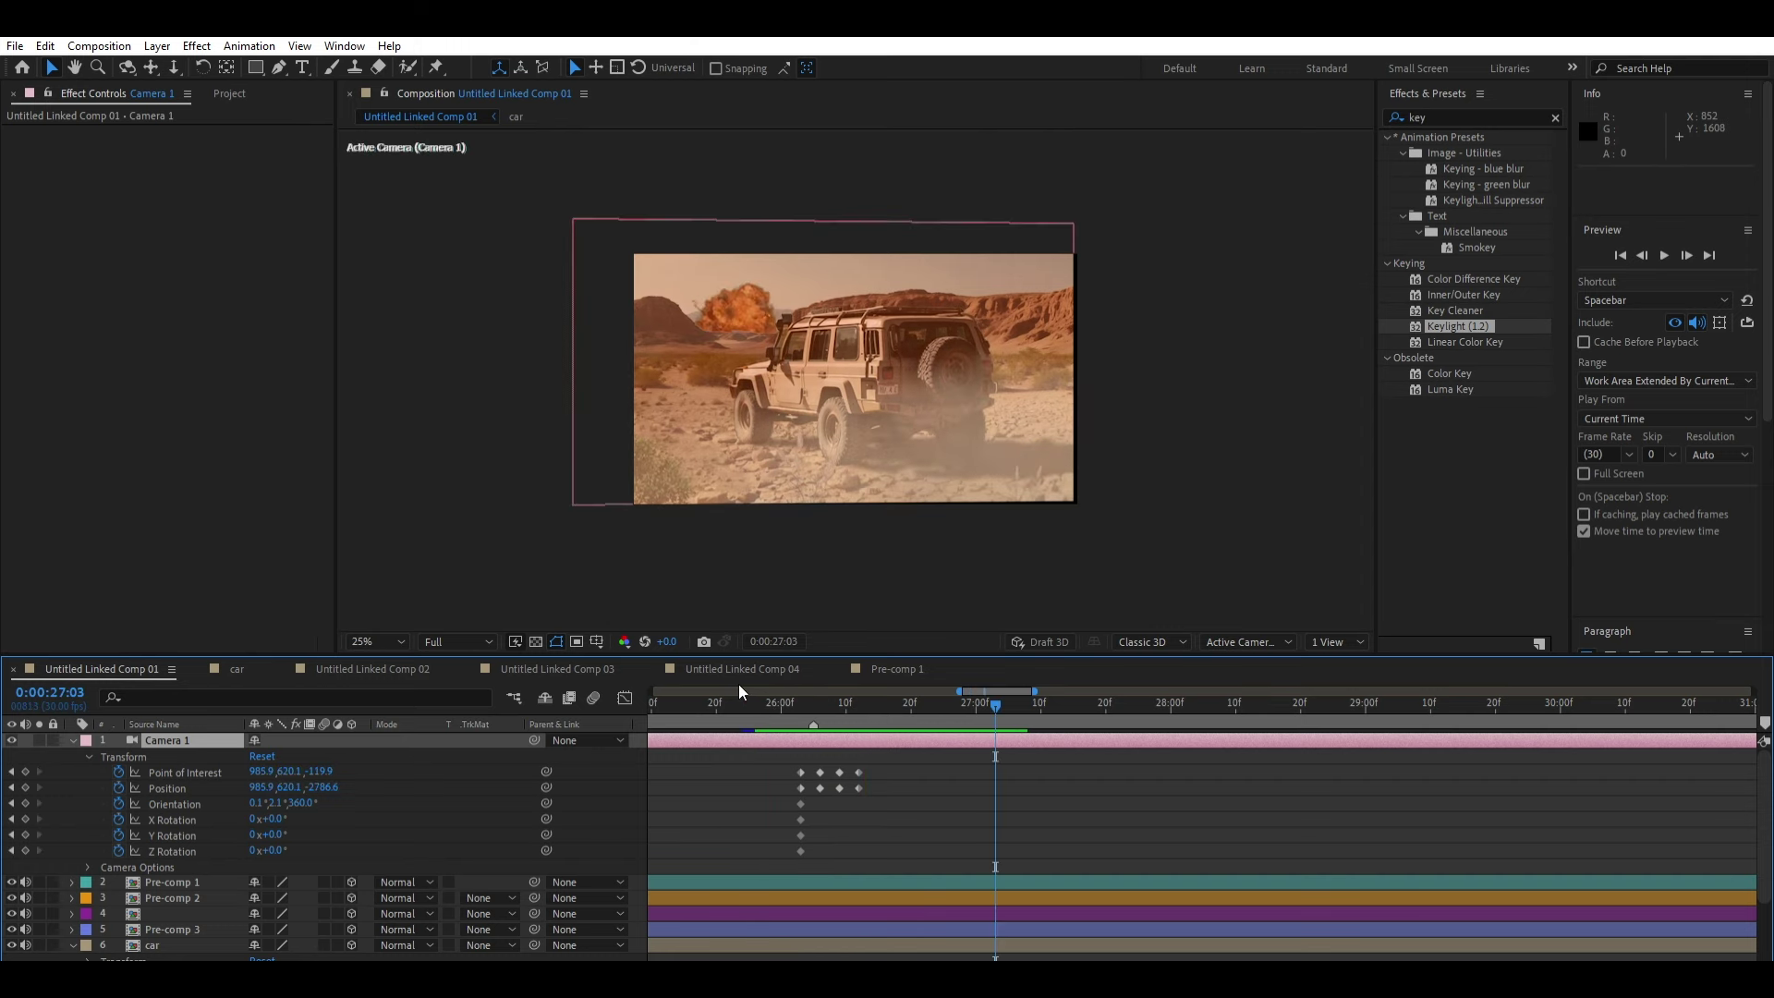
key("space")
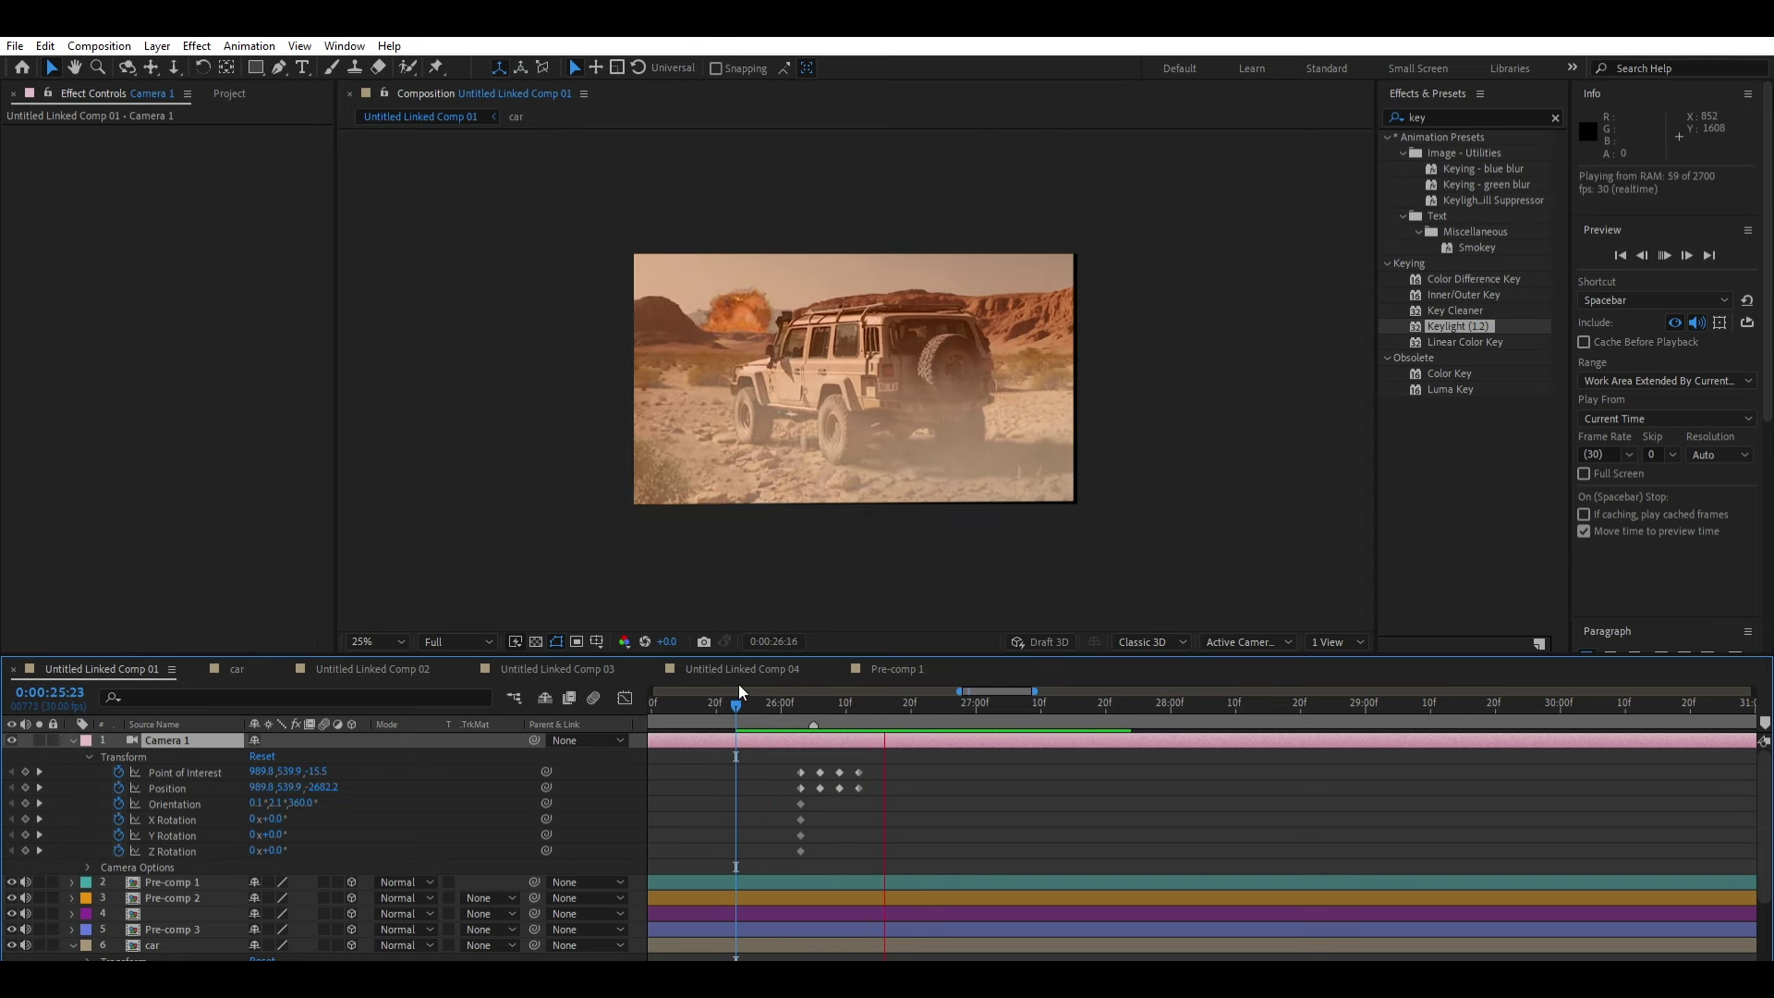
key("space")
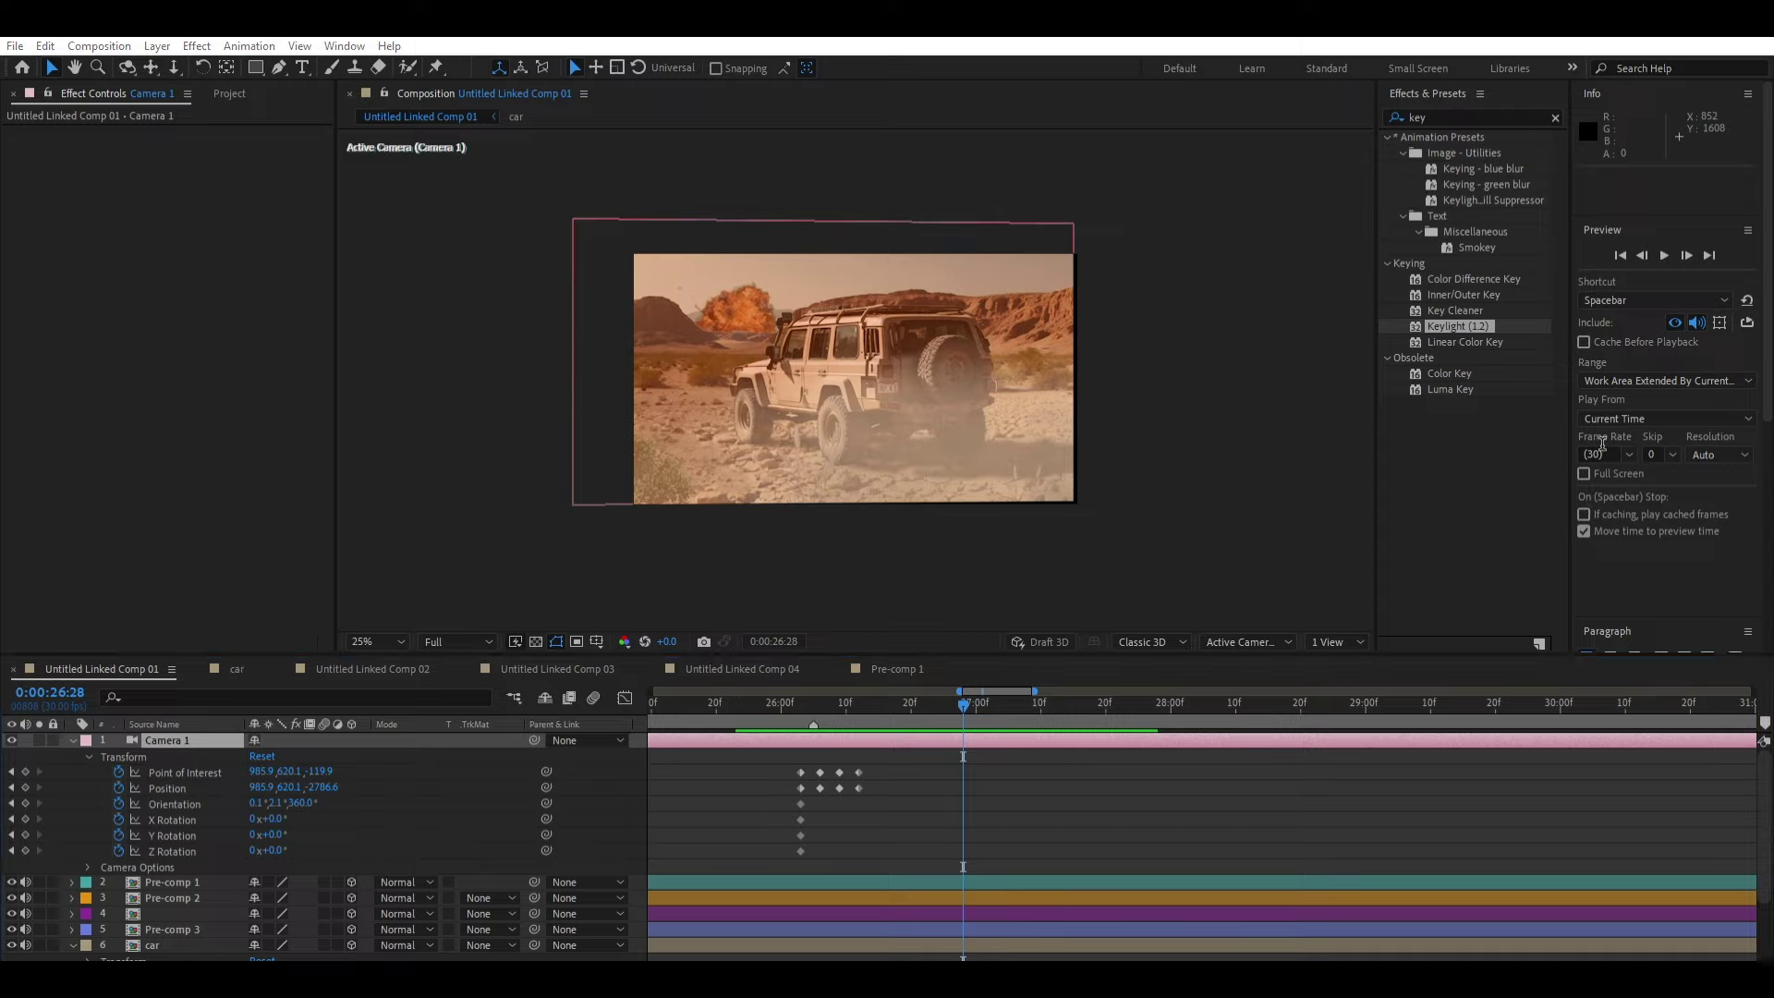